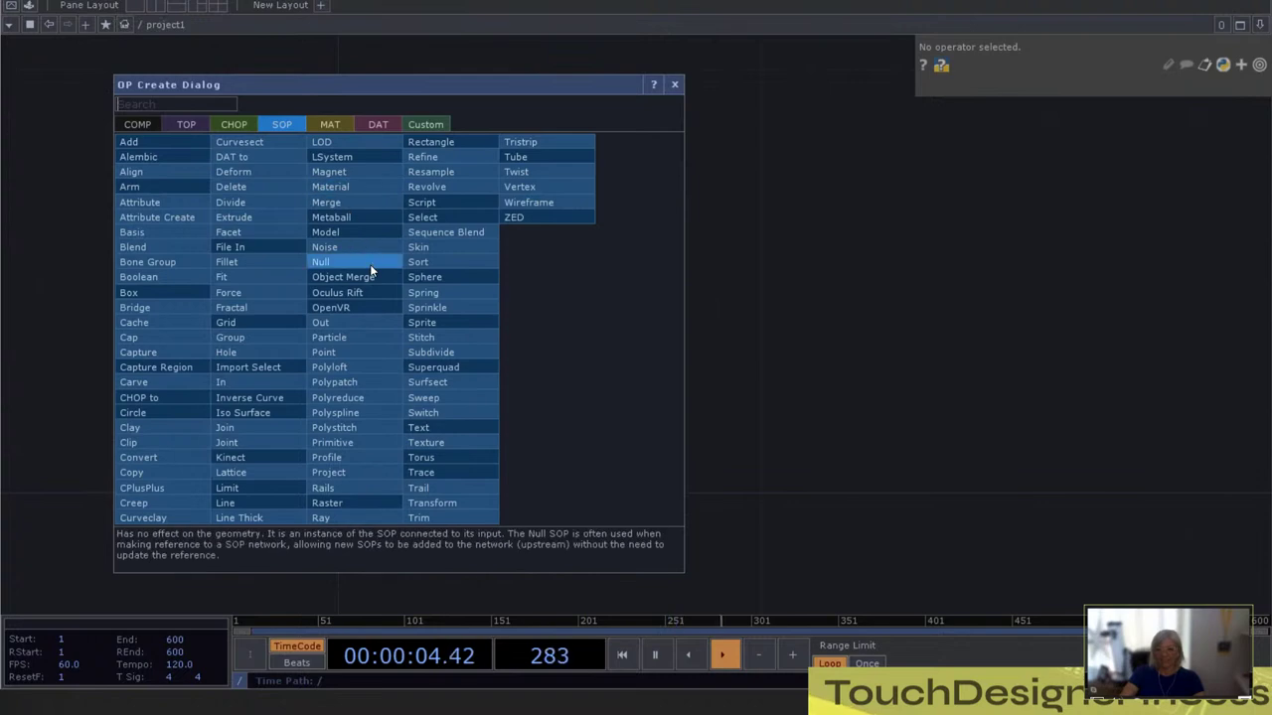
Add a Sphere SOP to the empty project network
type("sphere")
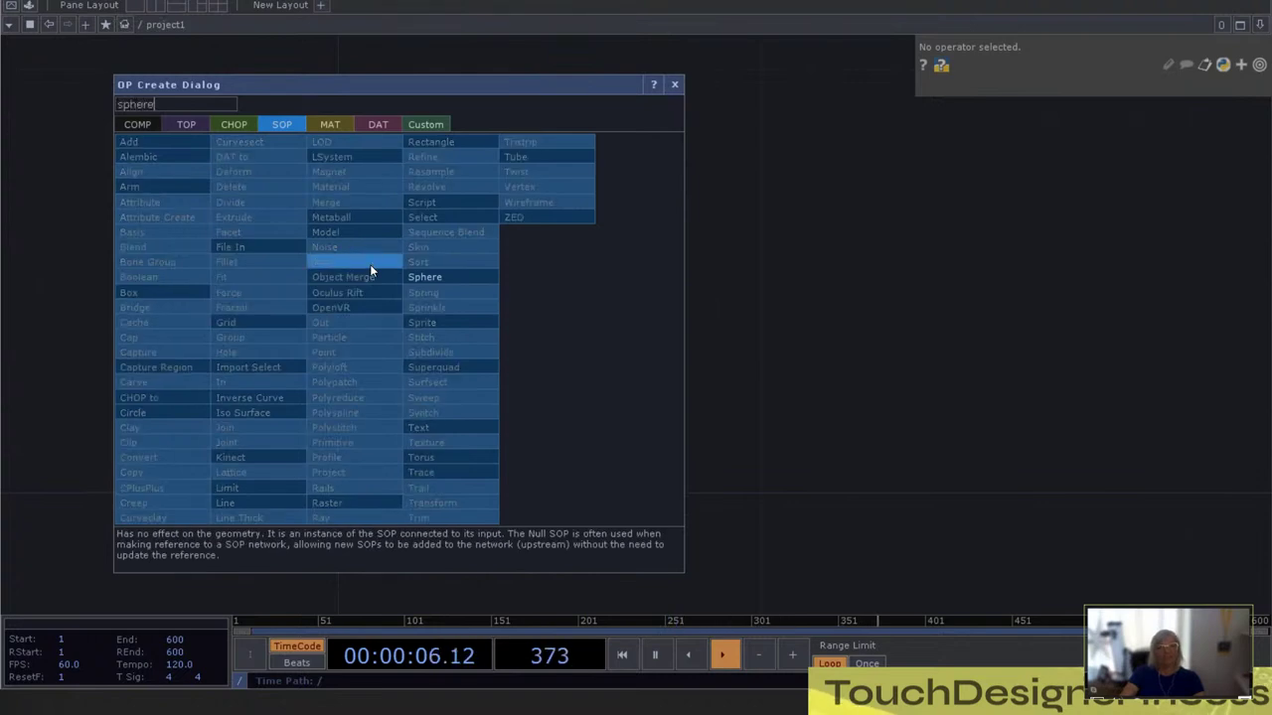
left_click(467, 278)
left_click(379, 187)
scroll(428, 181, "up", 3)
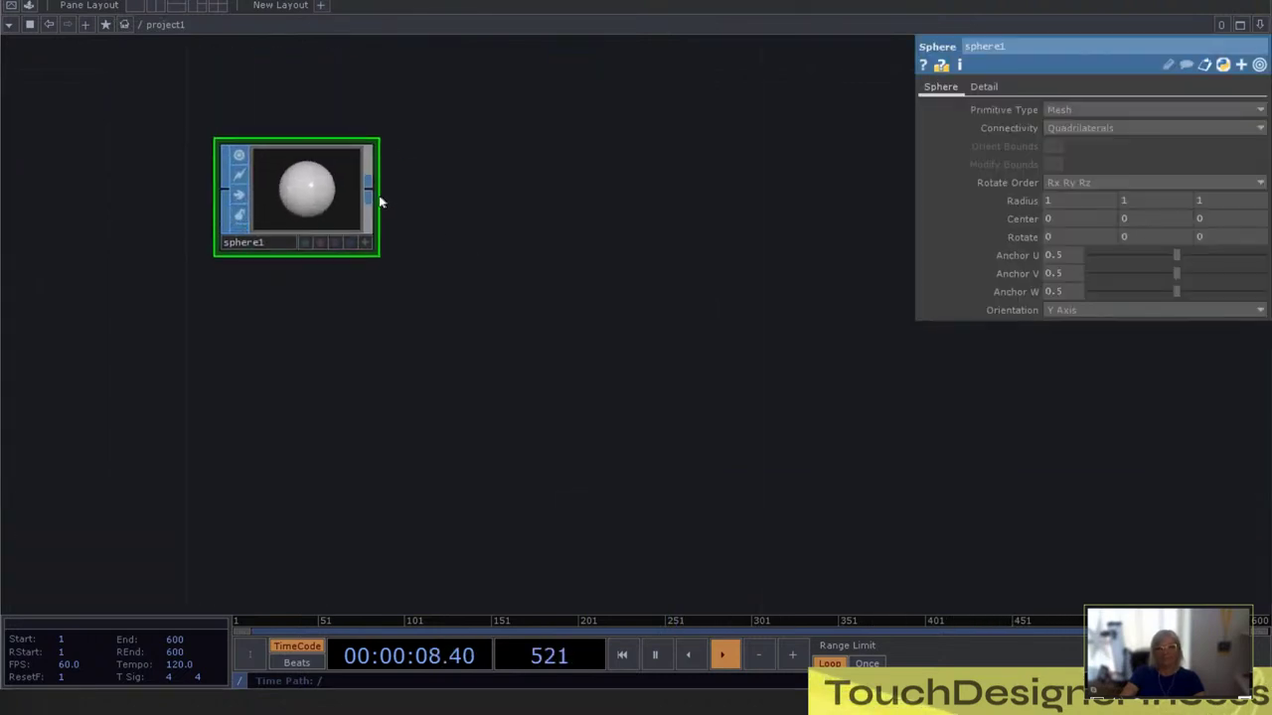
Add a Noise SOP connected to the sphere's output and place it beside the sphere
right_click(364, 188)
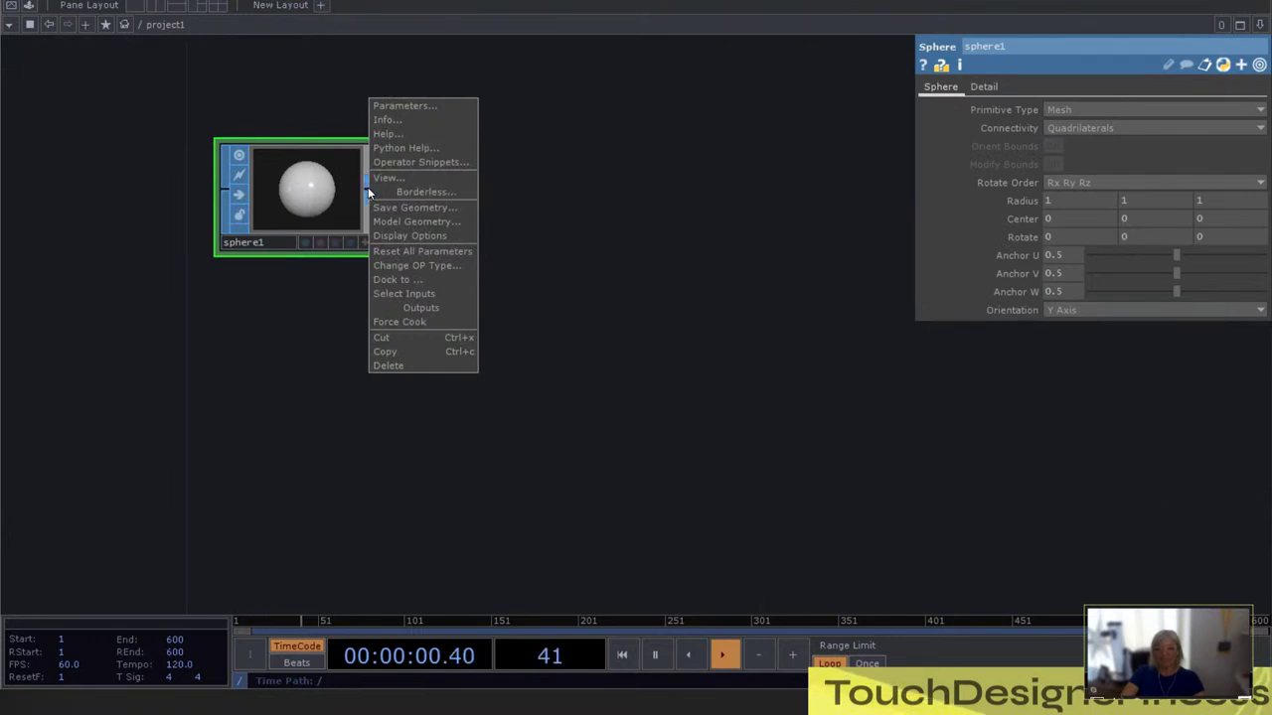
left_click(368, 186)
right_click(368, 186)
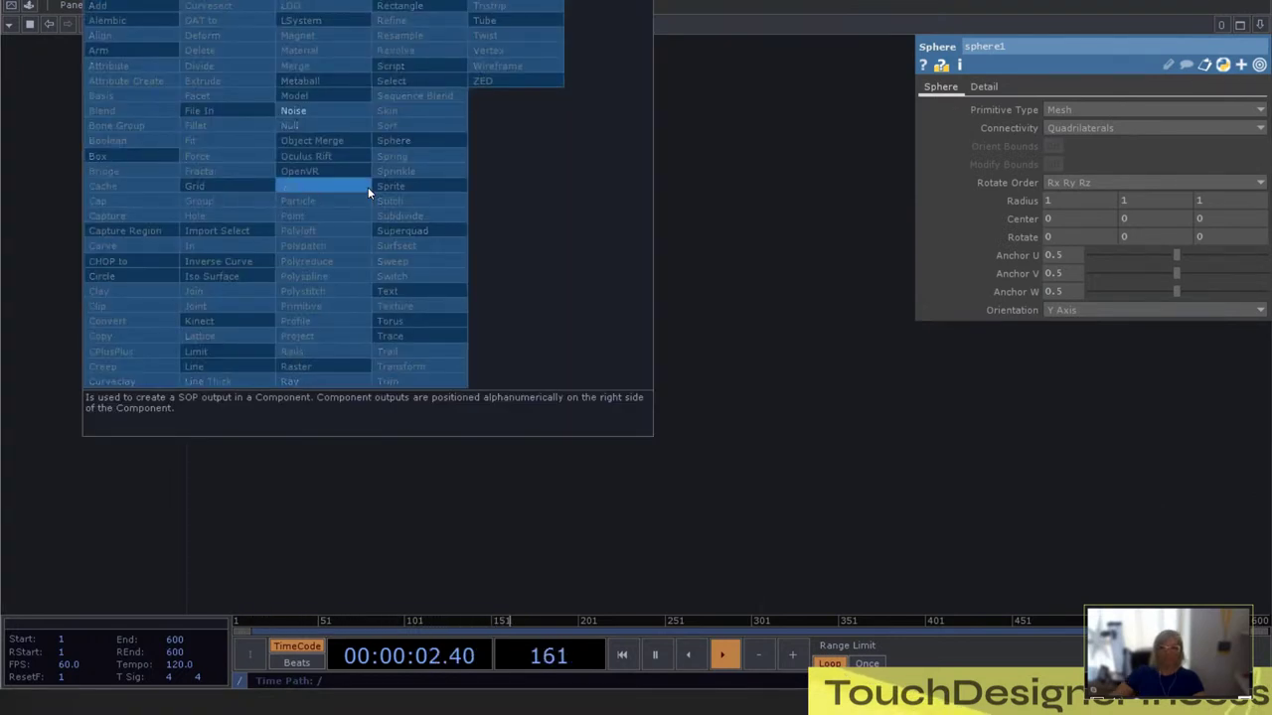
left_click(308, 110)
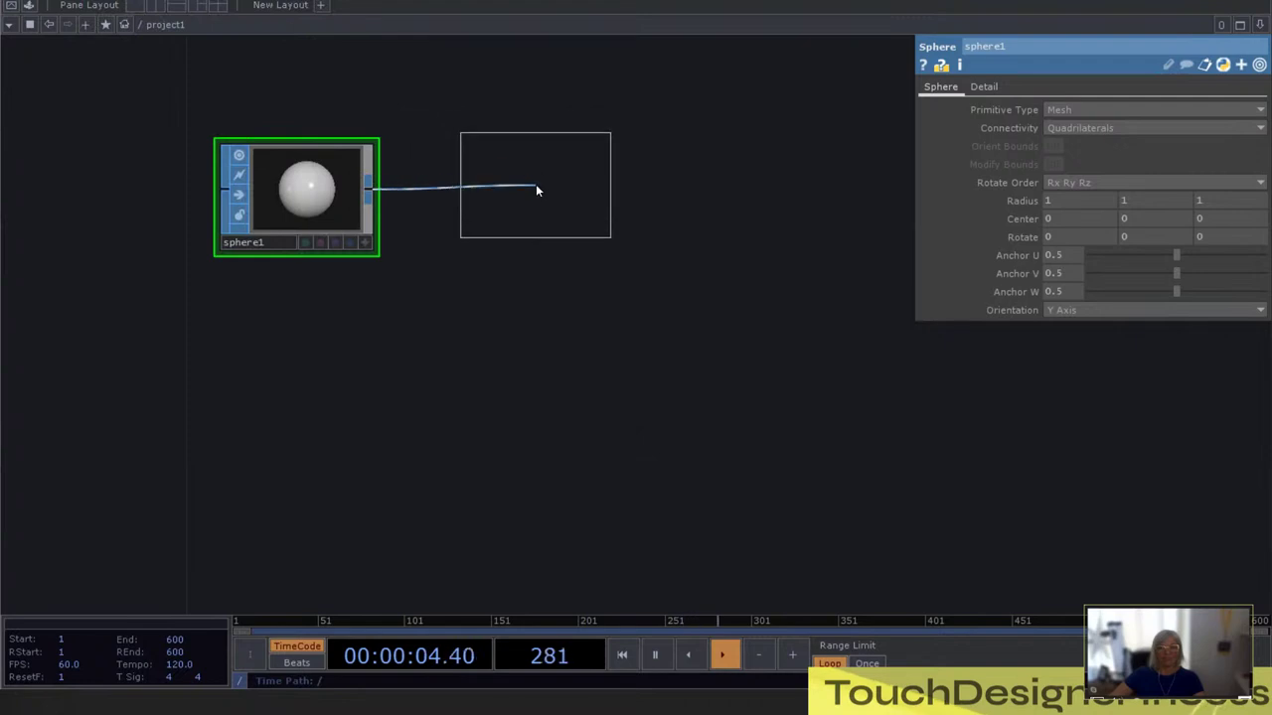
left_click(535, 185)
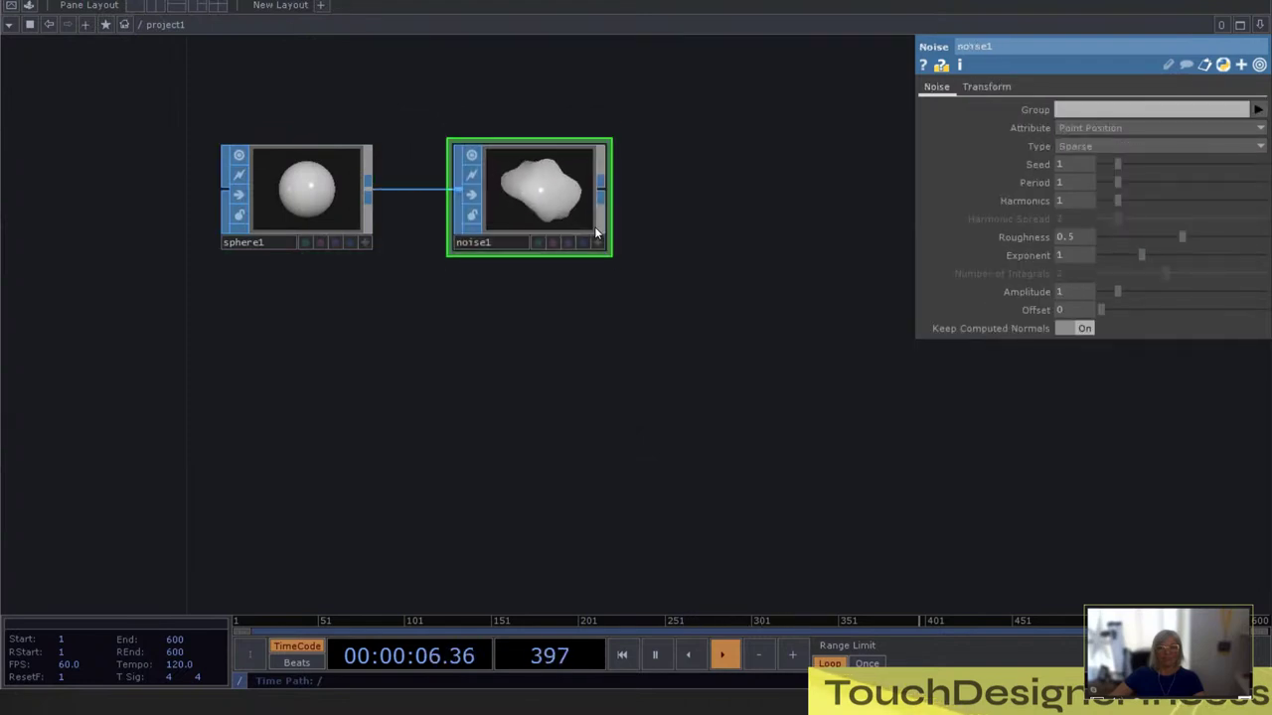
Replace the time expression in the Noise SOP's Z translate with 0
left_click(986, 87)
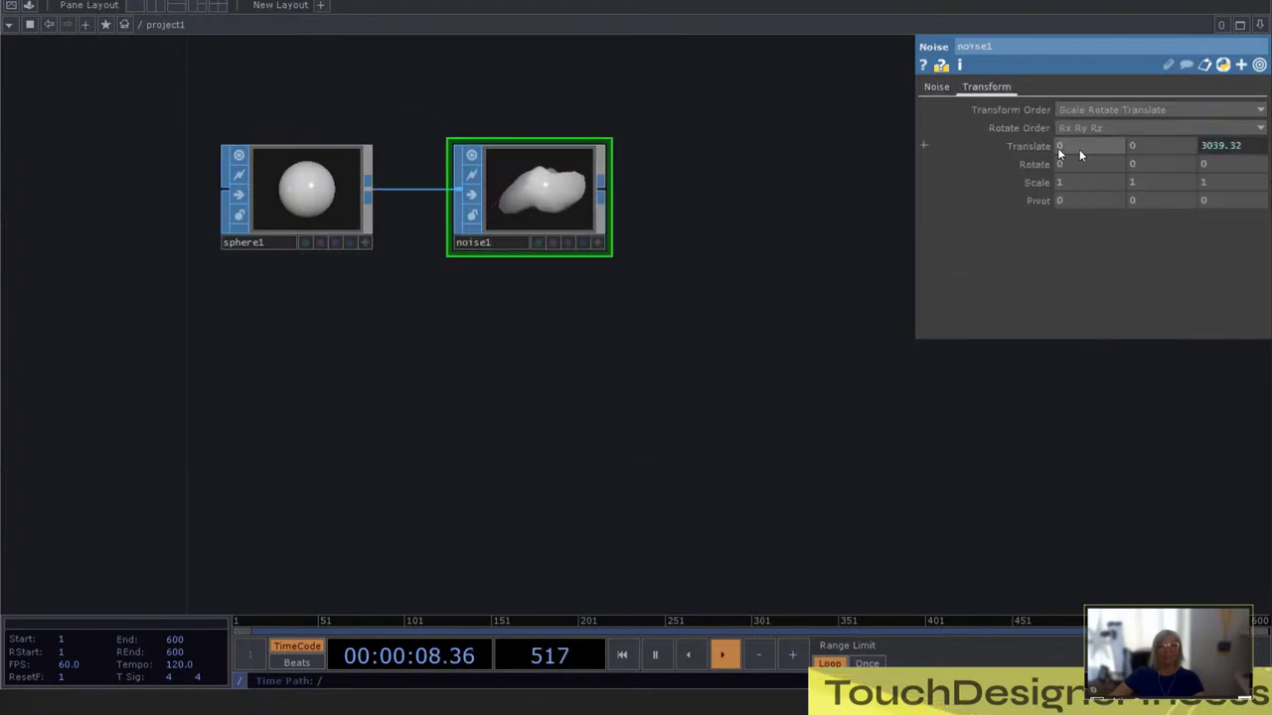
left_click(1024, 146)
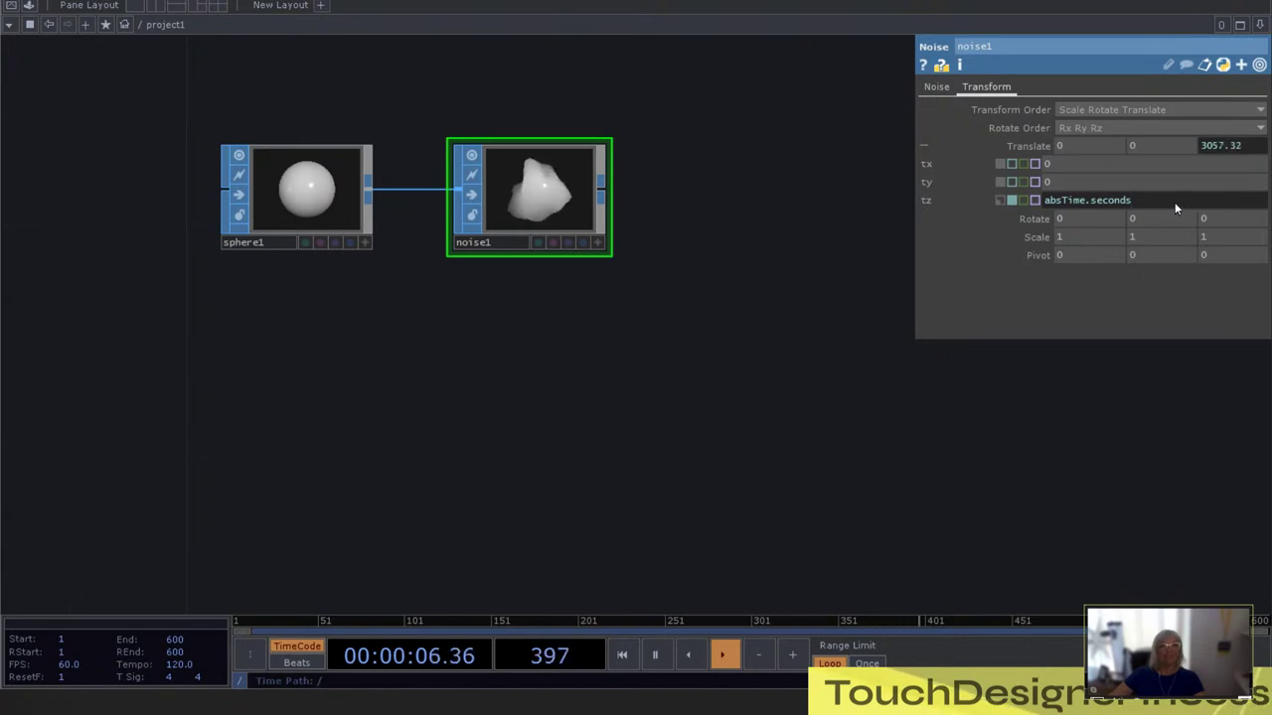
key("ctrl+a")
key("BackSpace")
type("0")
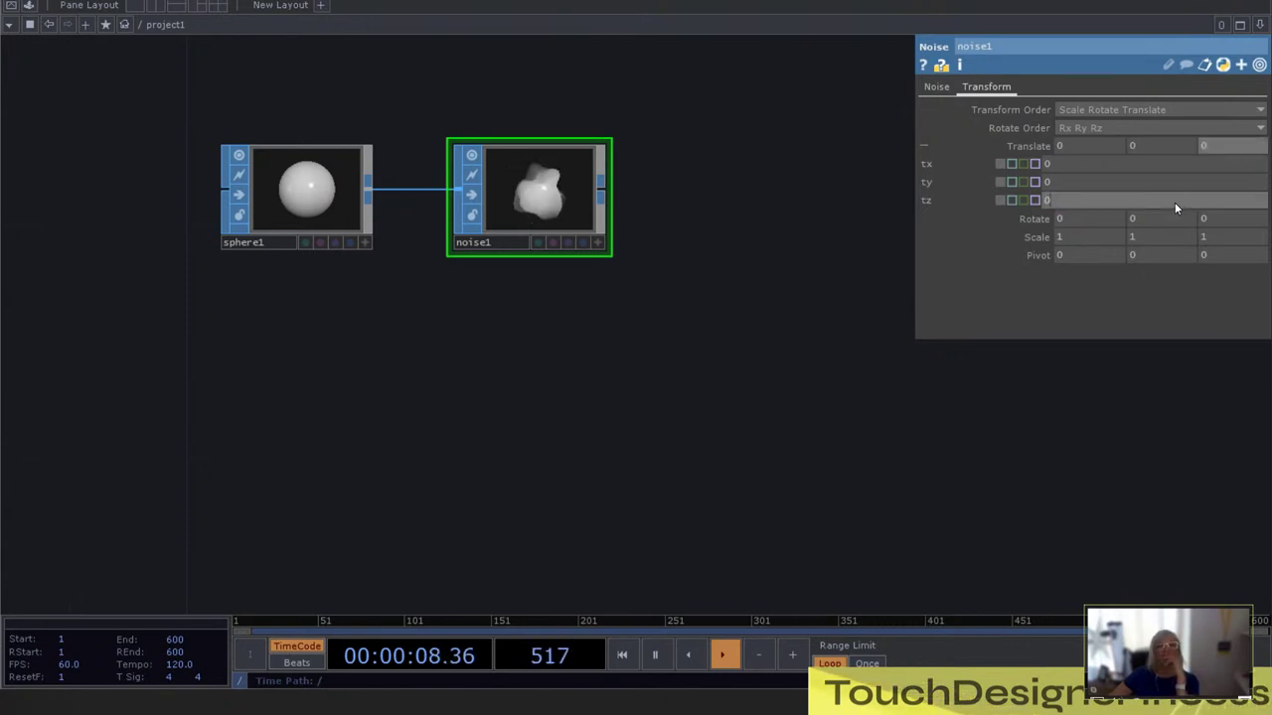
key("Return")
Add a Pattern CHOP below the sphere in the network
key("Tab")
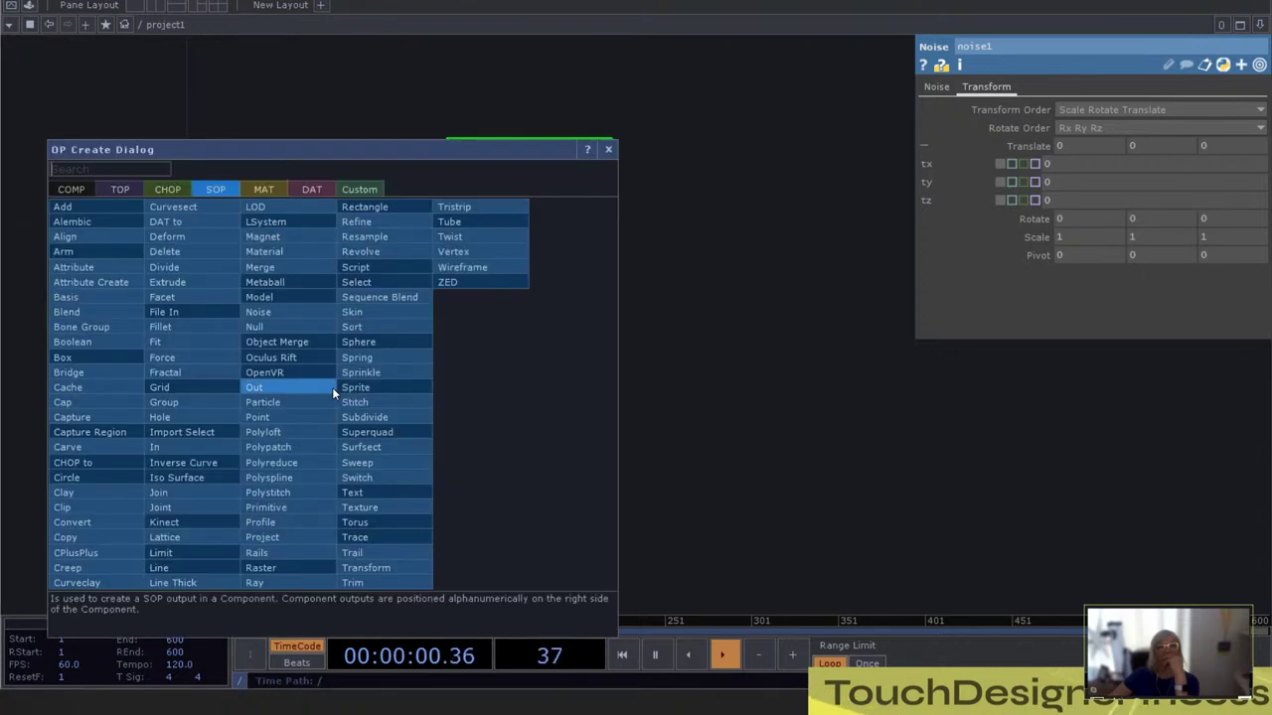
left_click(162, 189)
type("pattern")
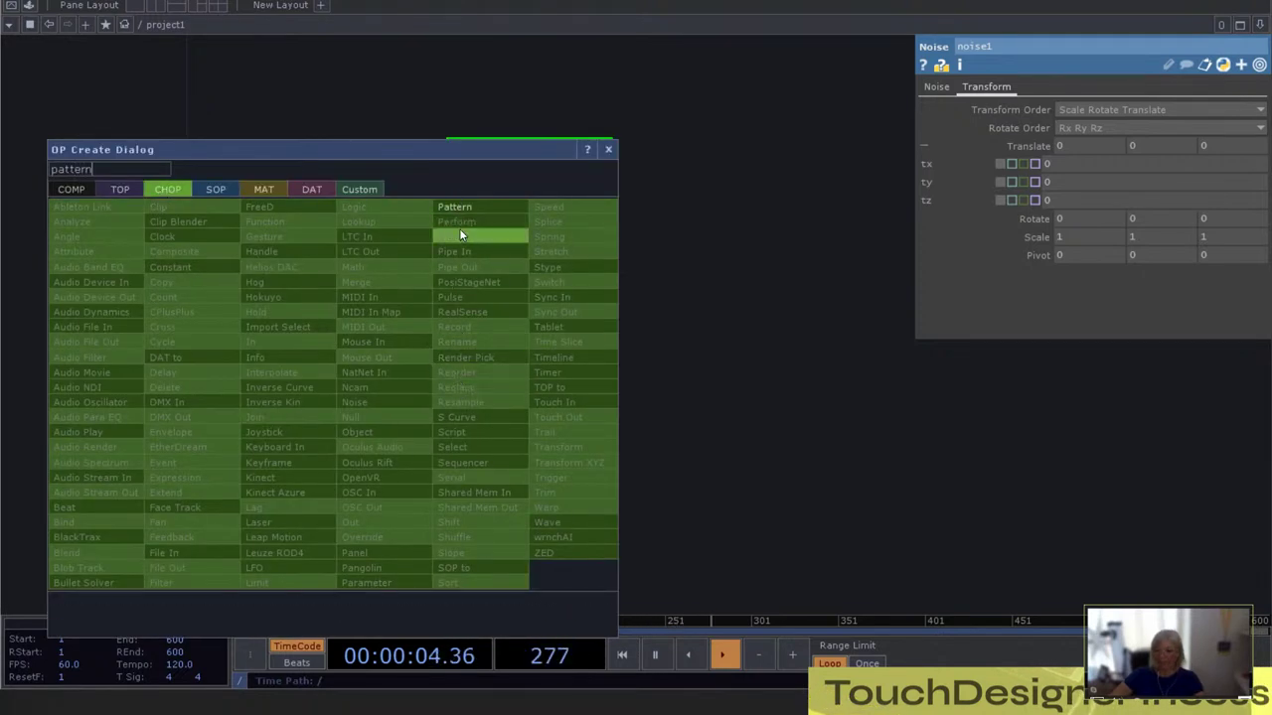
key("Return")
left_click(212, 461)
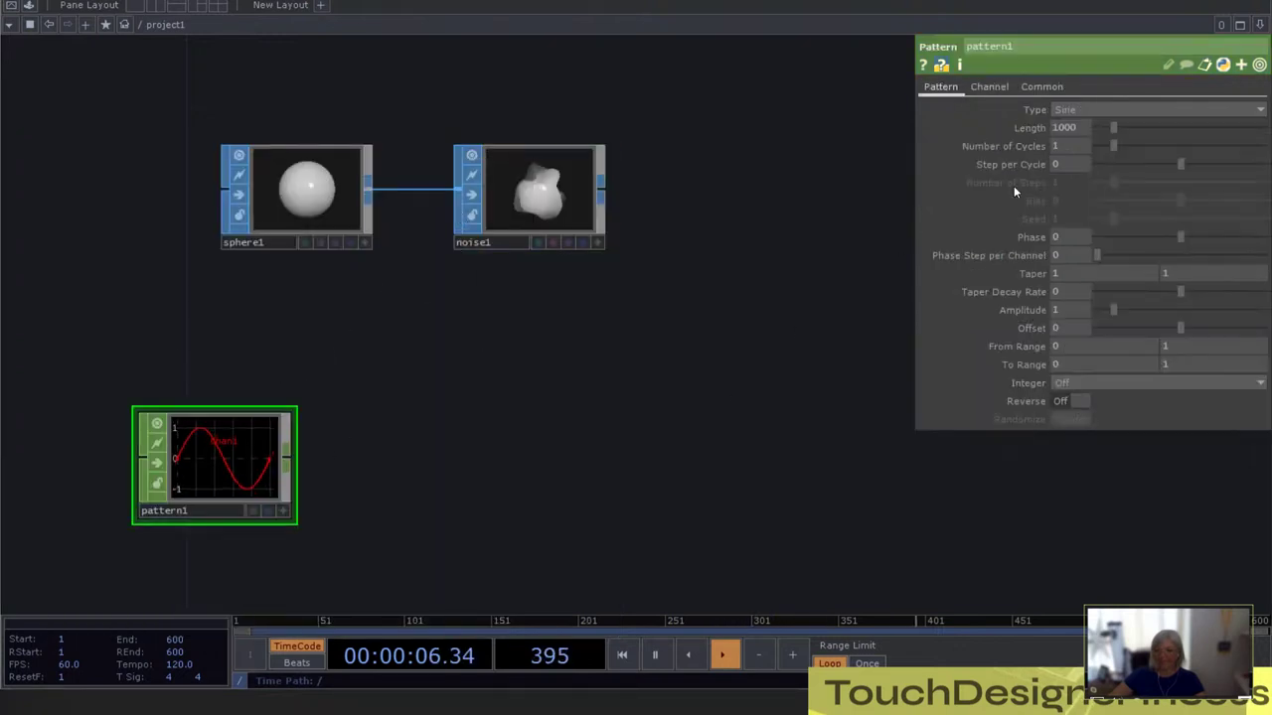
Set the Pattern CHOP's channel names to tx ty
left_click(991, 87)
left_click(1079, 109)
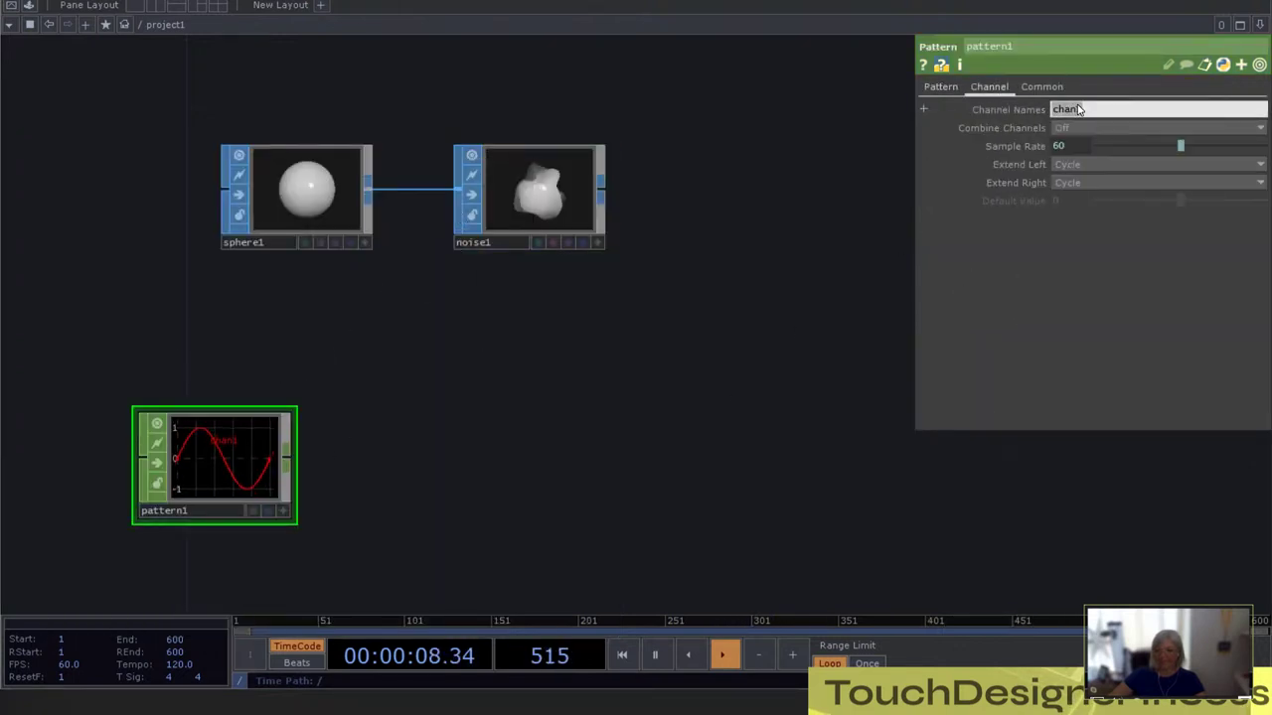
type("tx t")
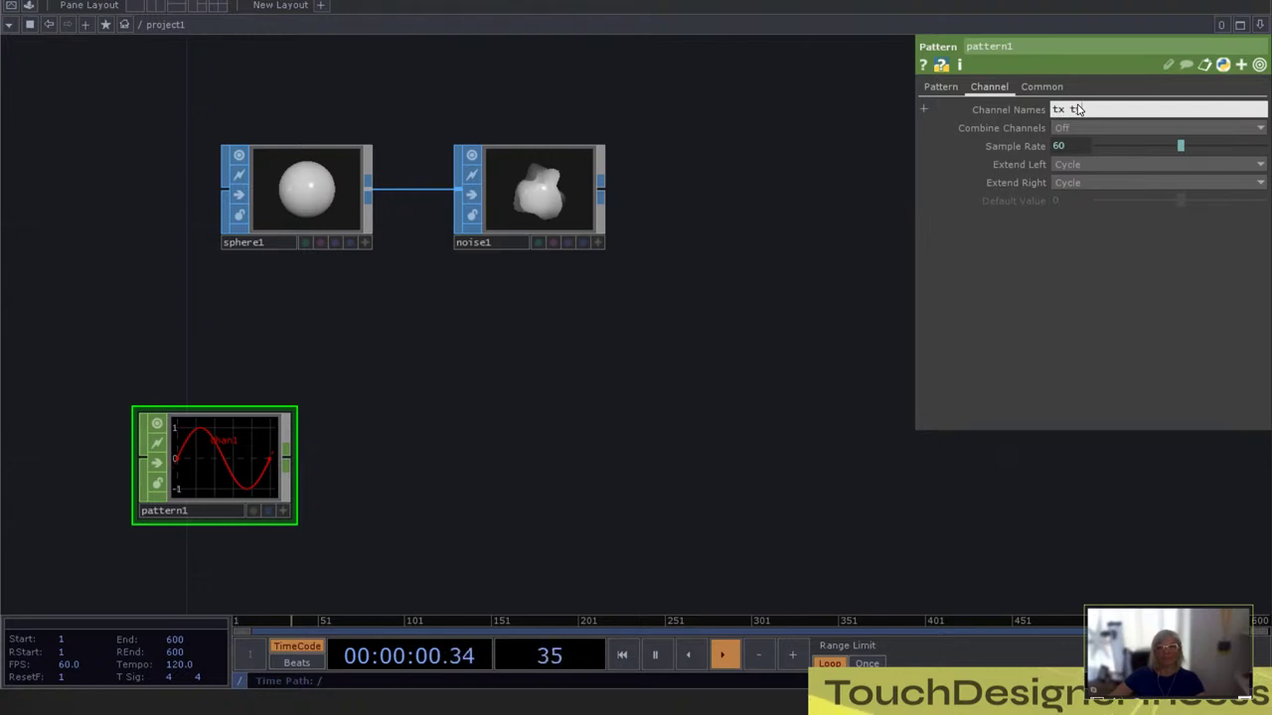
type("y")
key("Return")
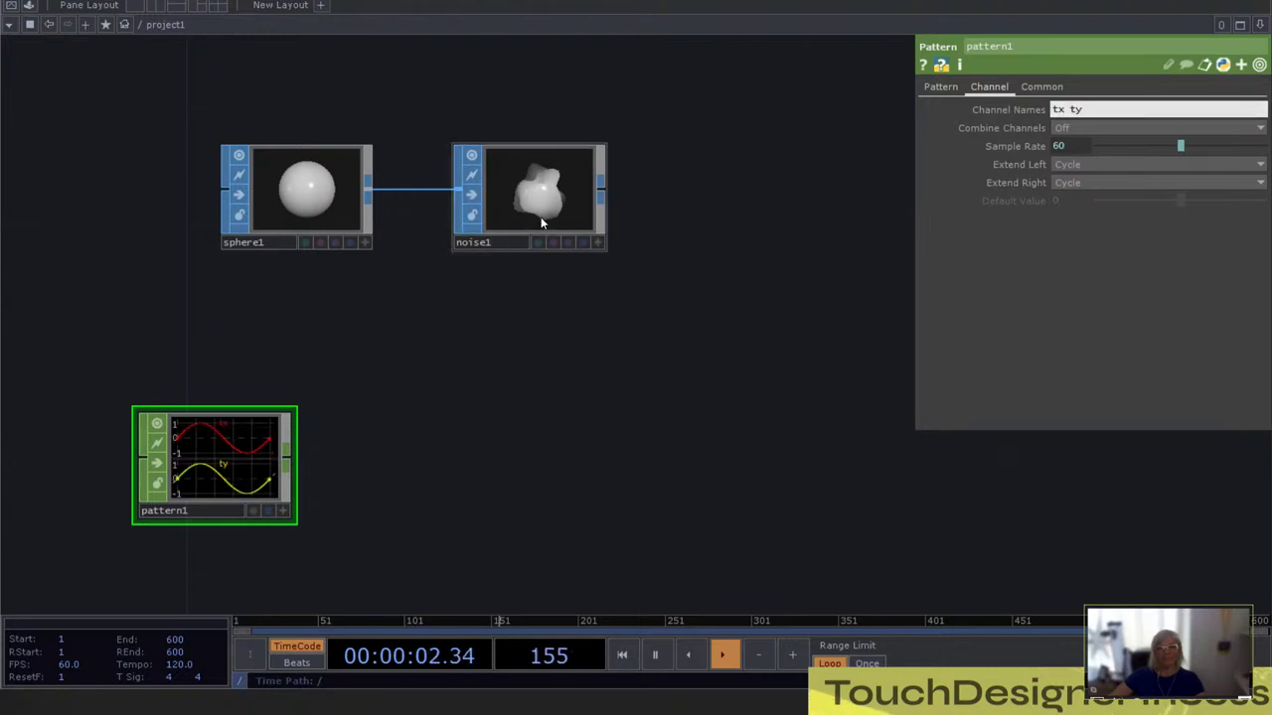
Add a Null CHOP connected to the Pattern CHOP's output, below the Noise SOP
left_click(288, 457)
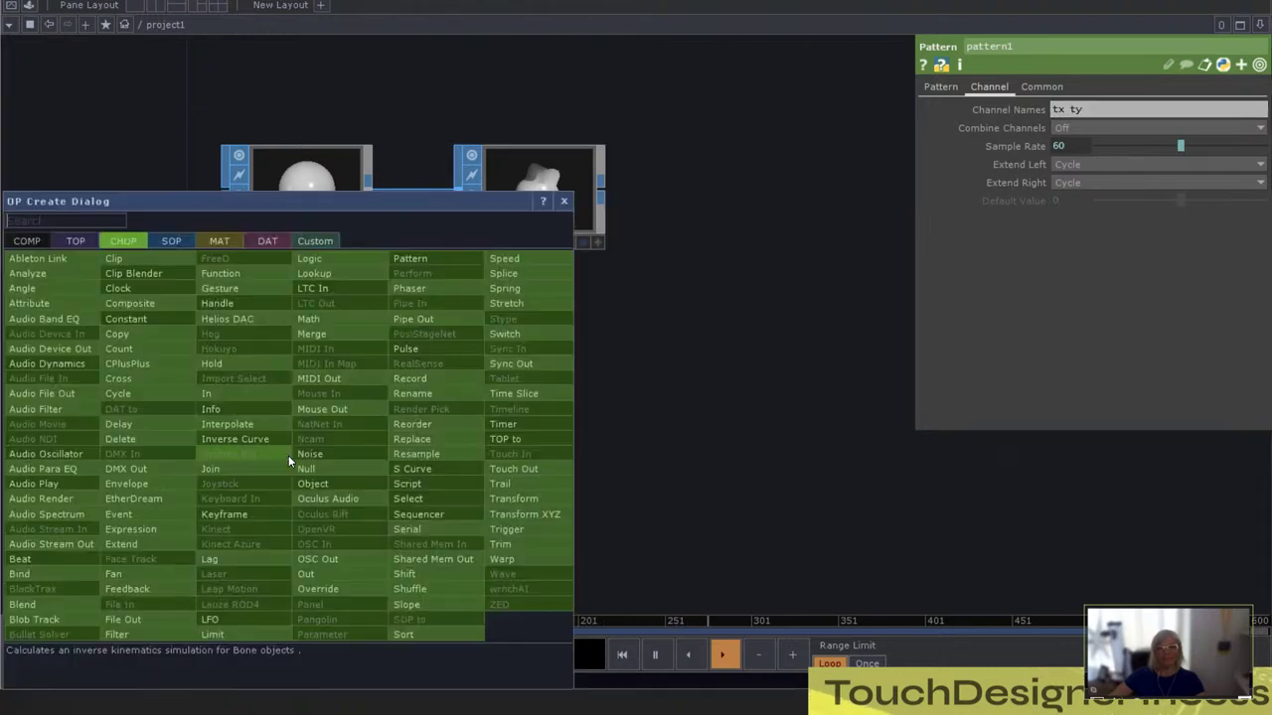
left_click(316, 470)
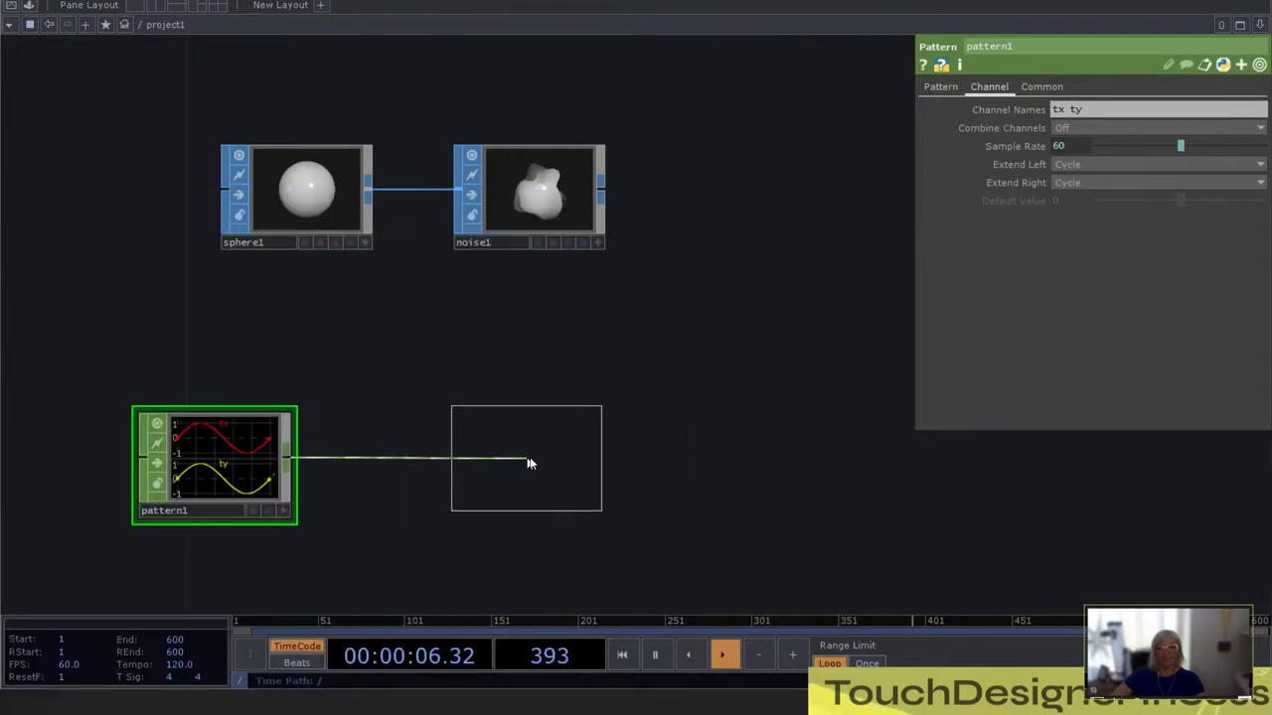
left_click(531, 459)
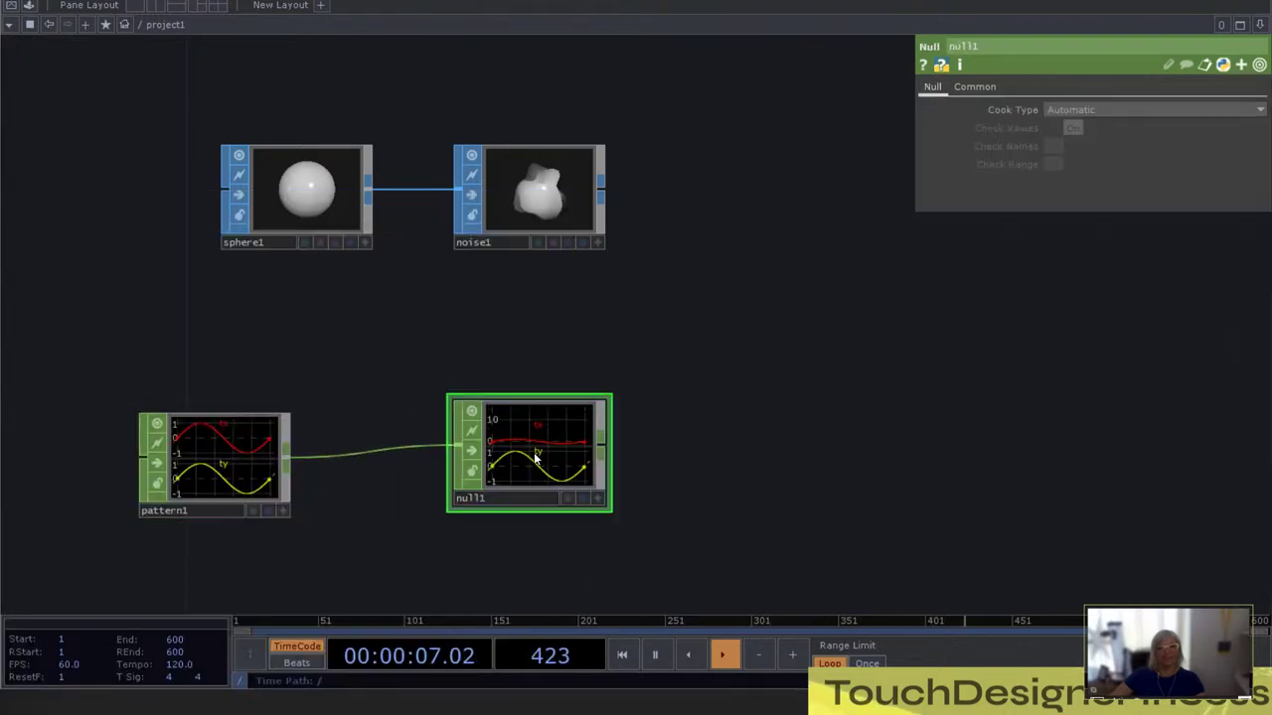
Set the Pattern CHOP's Phase Step per Channel to 0.25
left_click(226, 457)
left_click(943, 92)
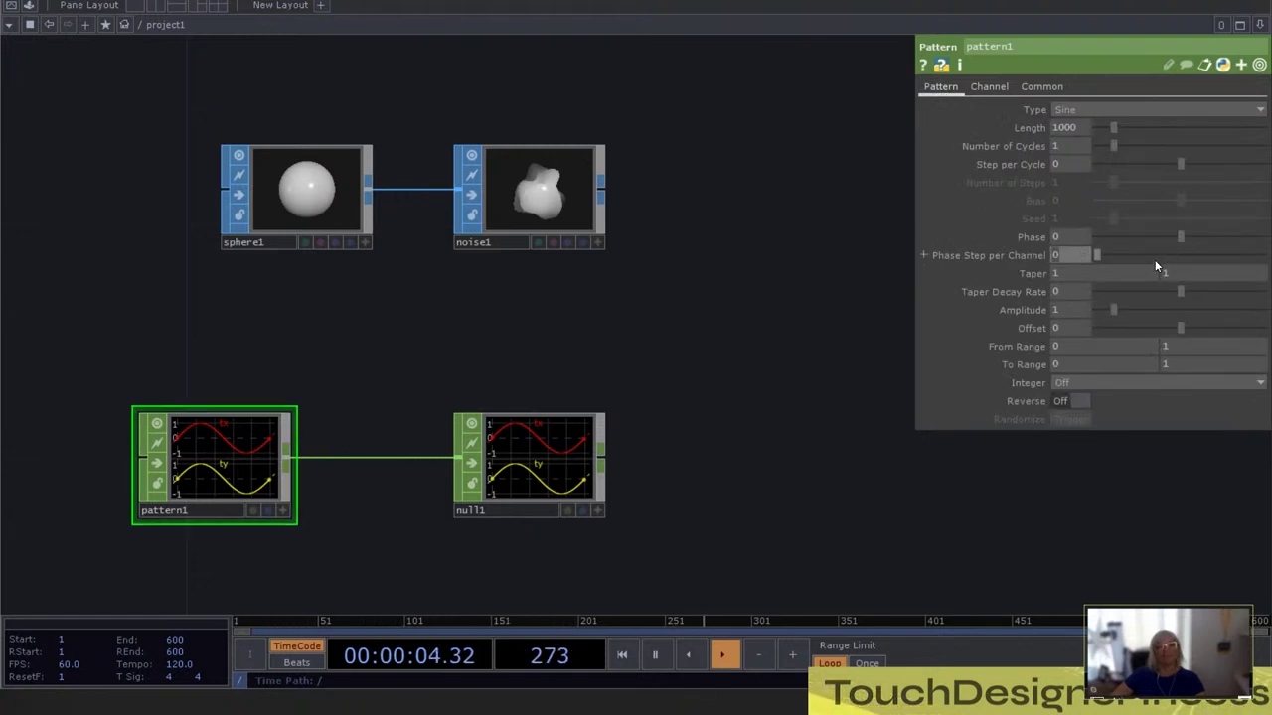
type("0.25")
key("Return")
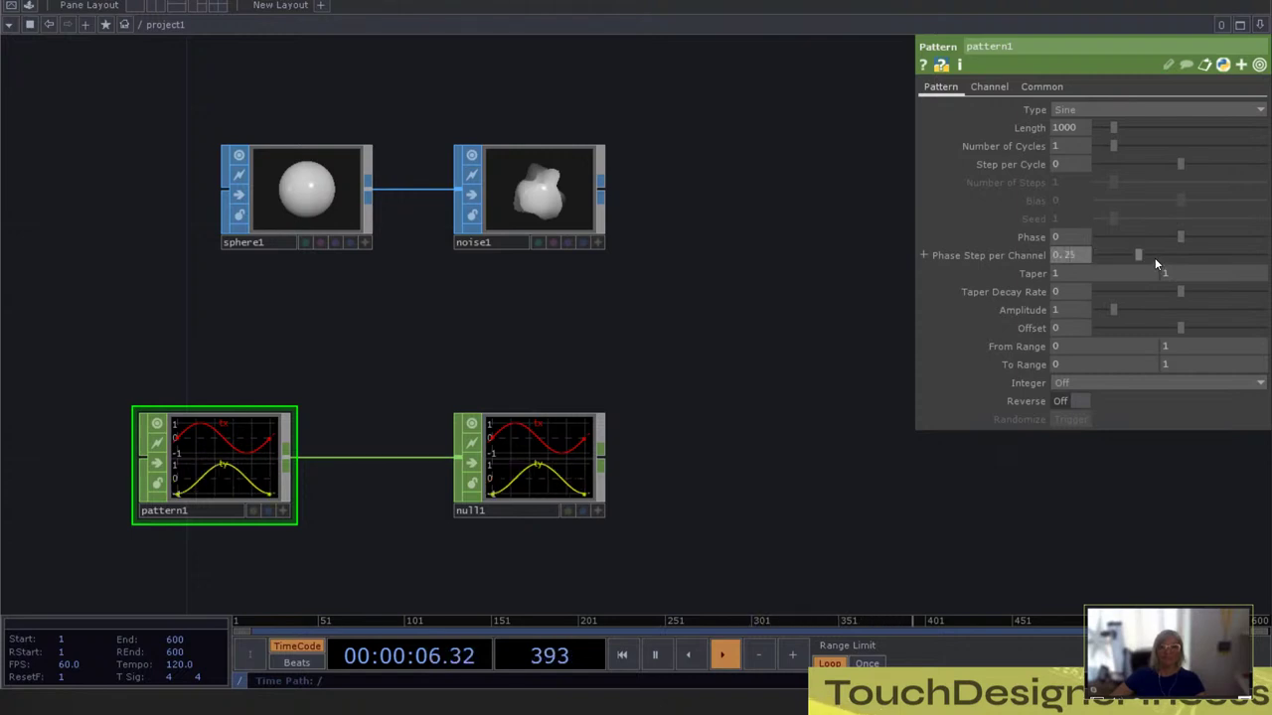
Make the Null CHOP's viewer active and show the Noise SOP's transform parameters
left_click_drag(676, 483, 654, 481)
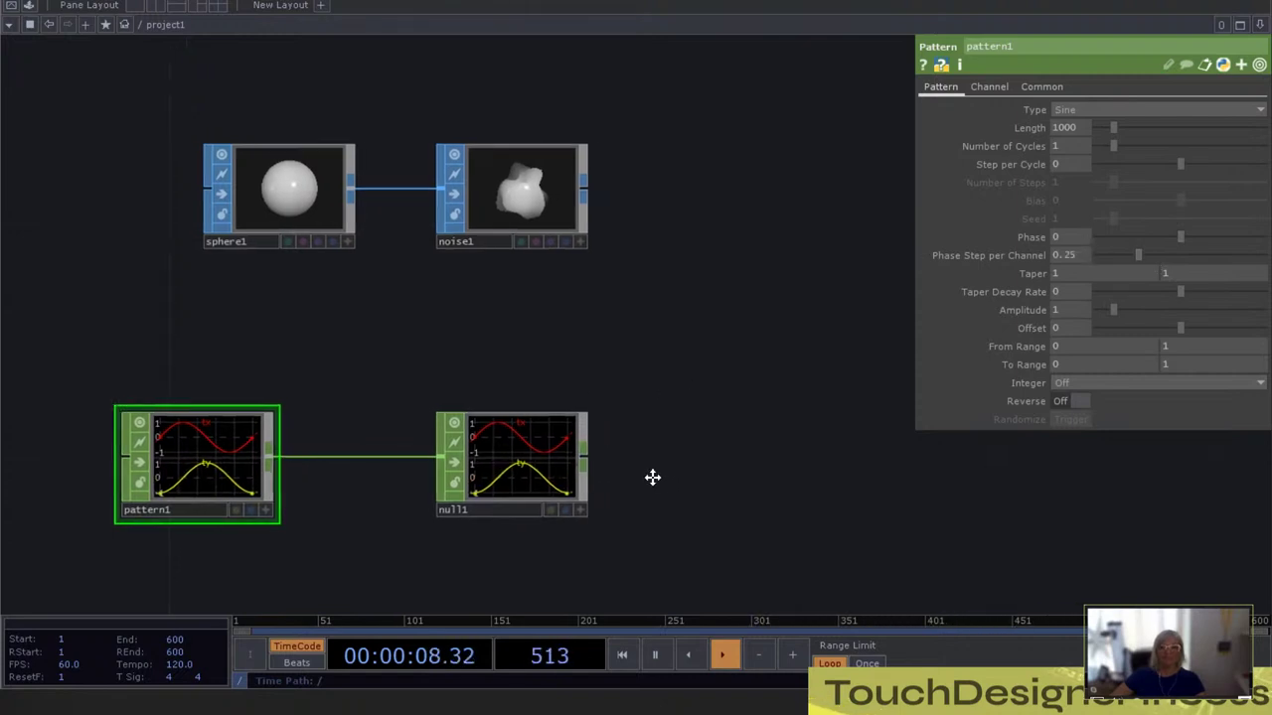
left_click(578, 511)
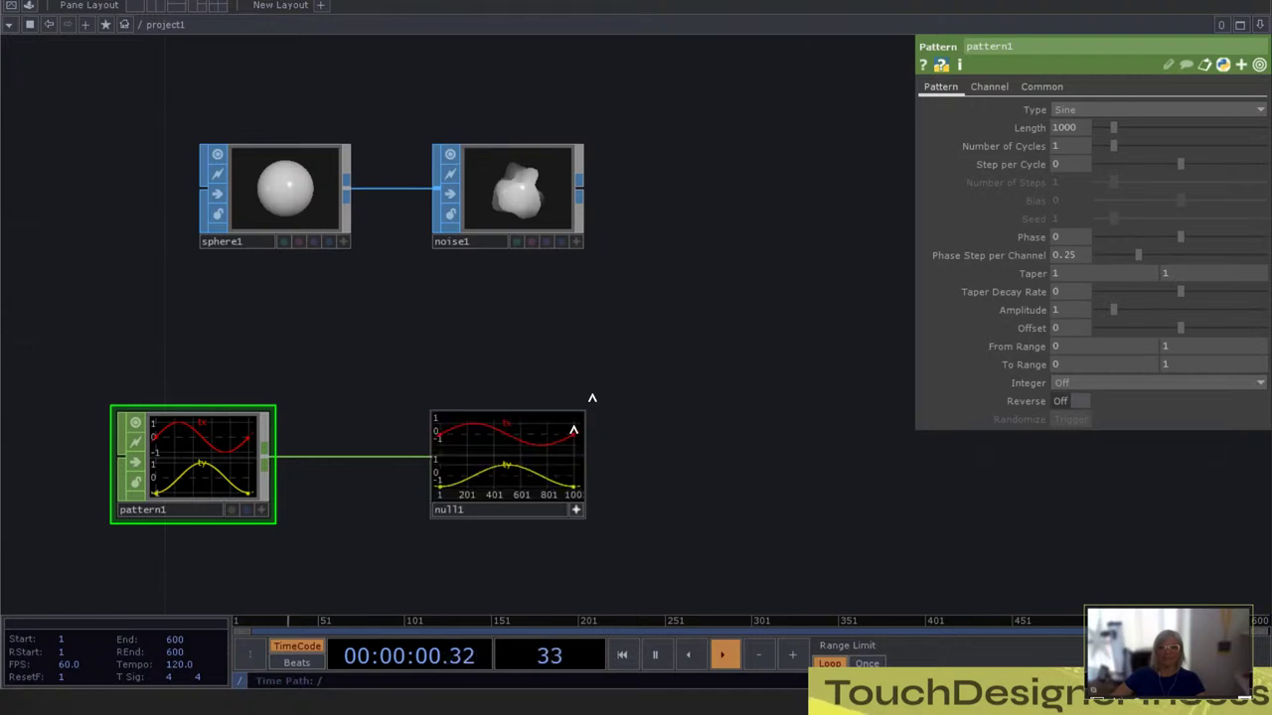
left_click(554, 167)
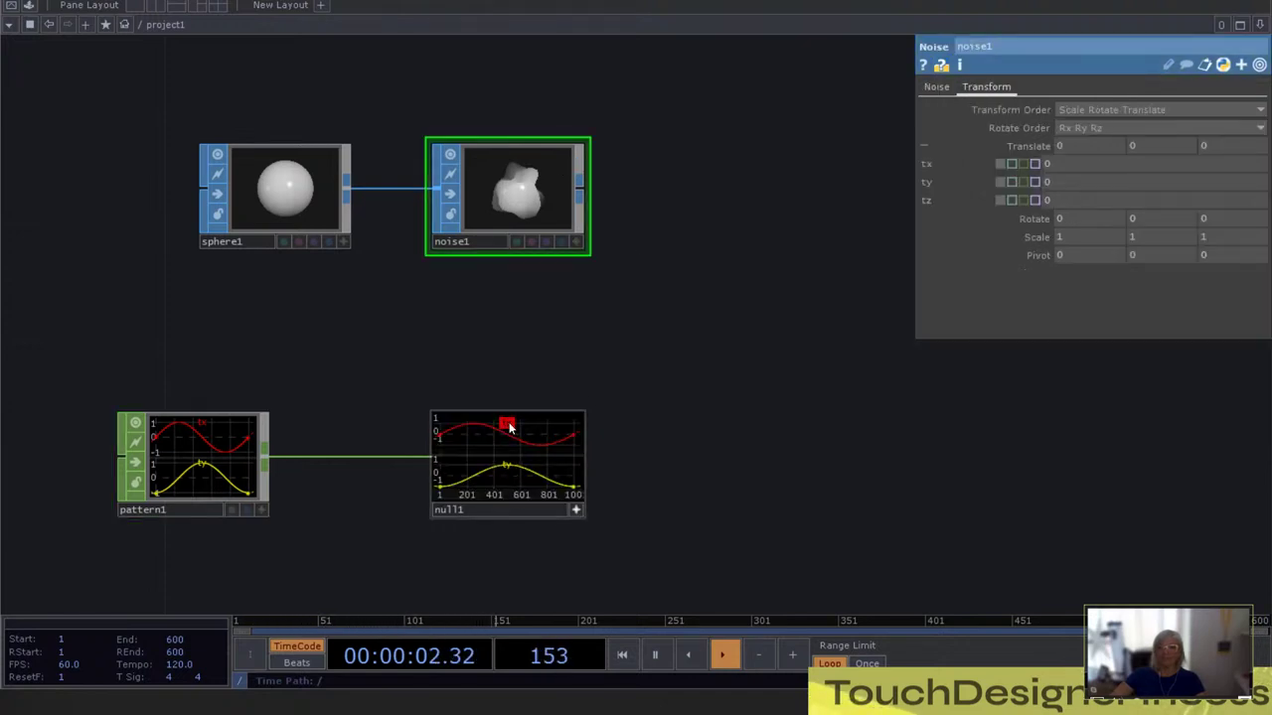
left_click_drag(508, 428, 1057, 180)
left_click(1071, 158)
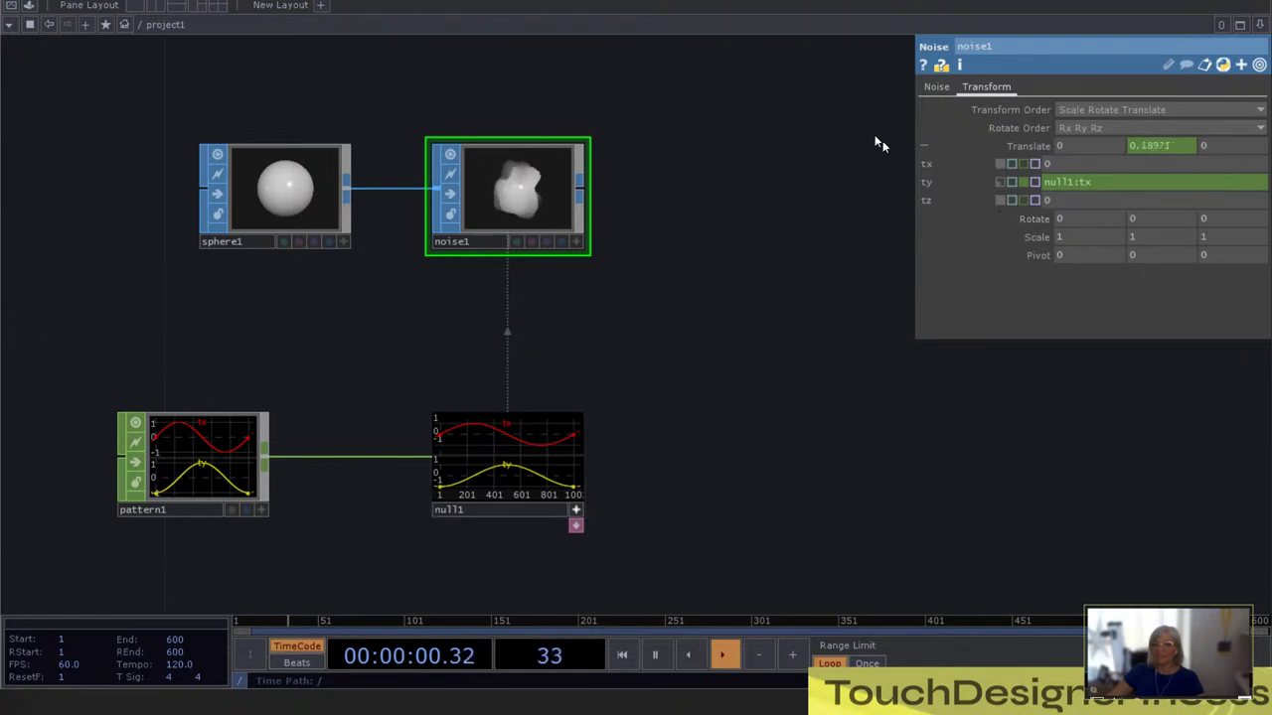
right_click(1063, 183)
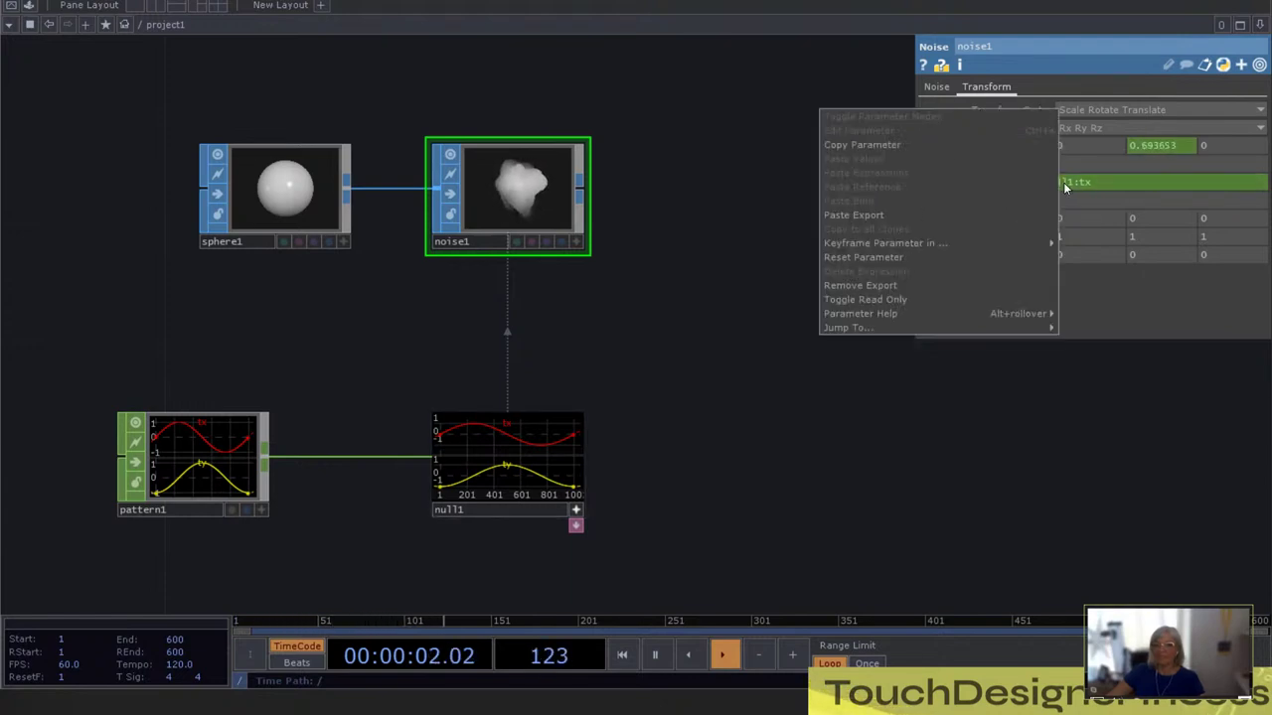
left_click(889, 287)
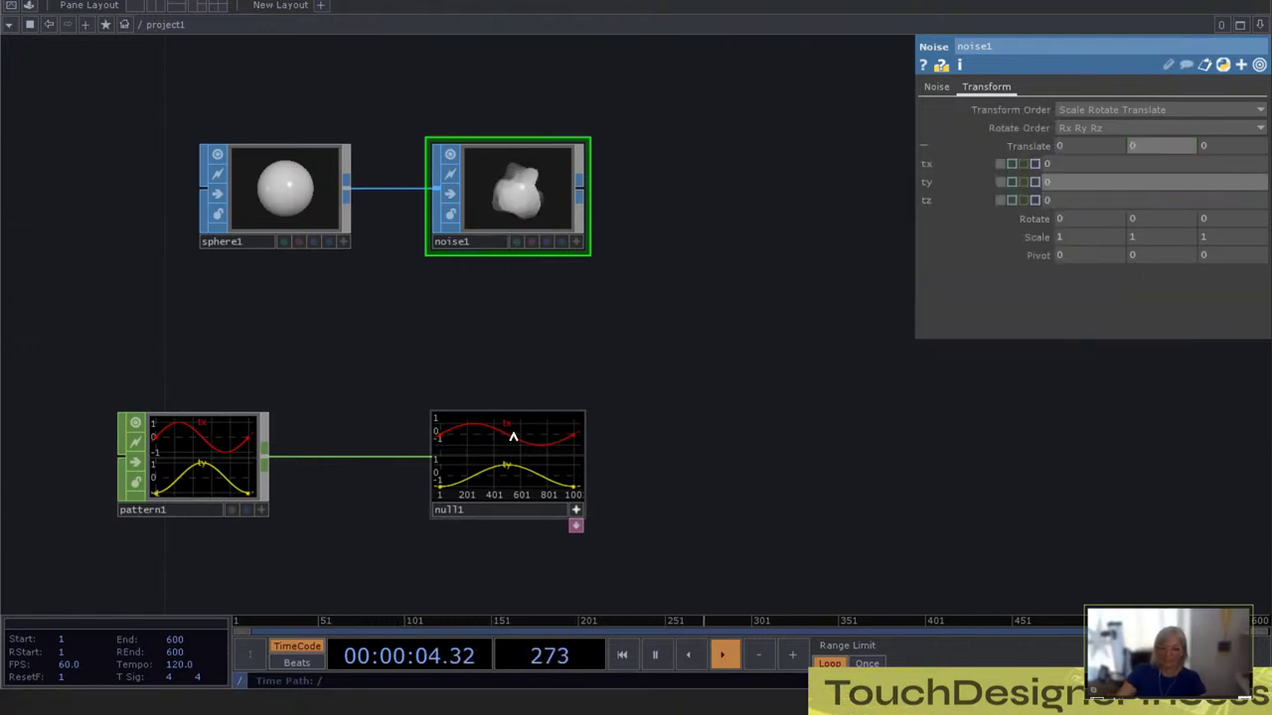
Export the Null CHOP's tx and ty channels to the Noise SOP's X and Y translate
left_click_drag(507, 427, 1053, 164)
left_click(1061, 143)
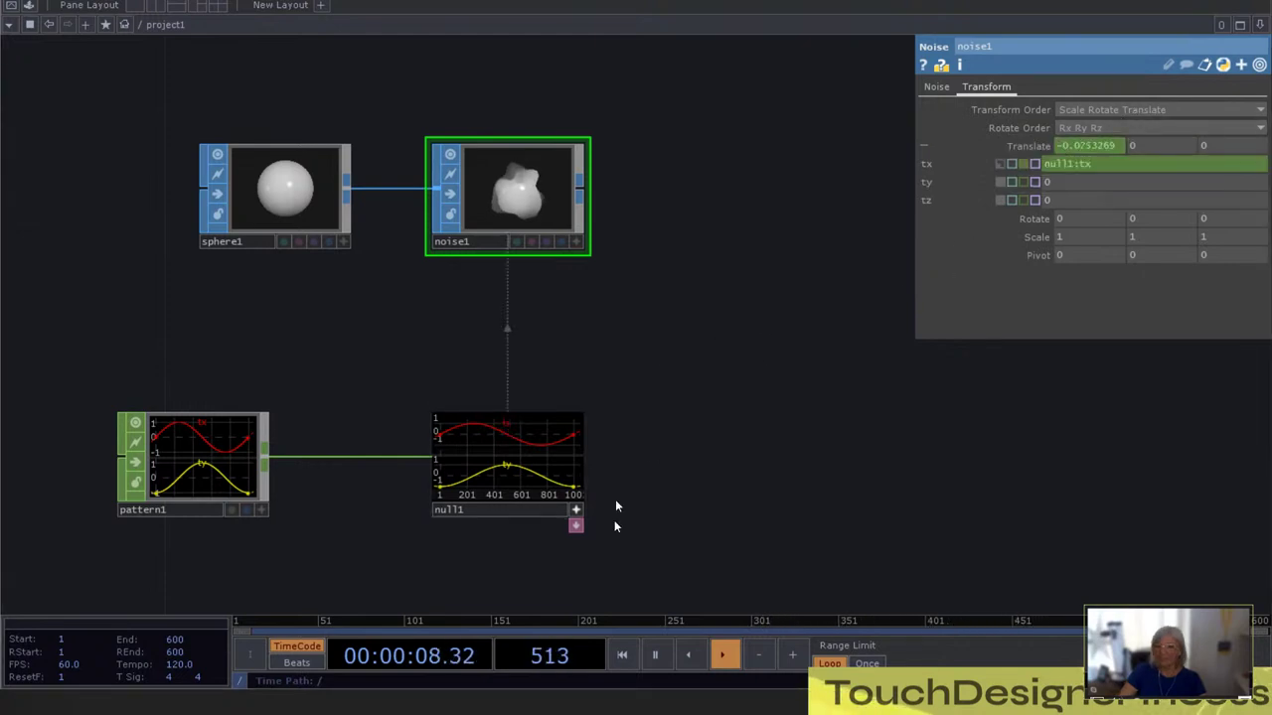
left_click_drag(509, 472, 1113, 174)
left_click(1113, 161)
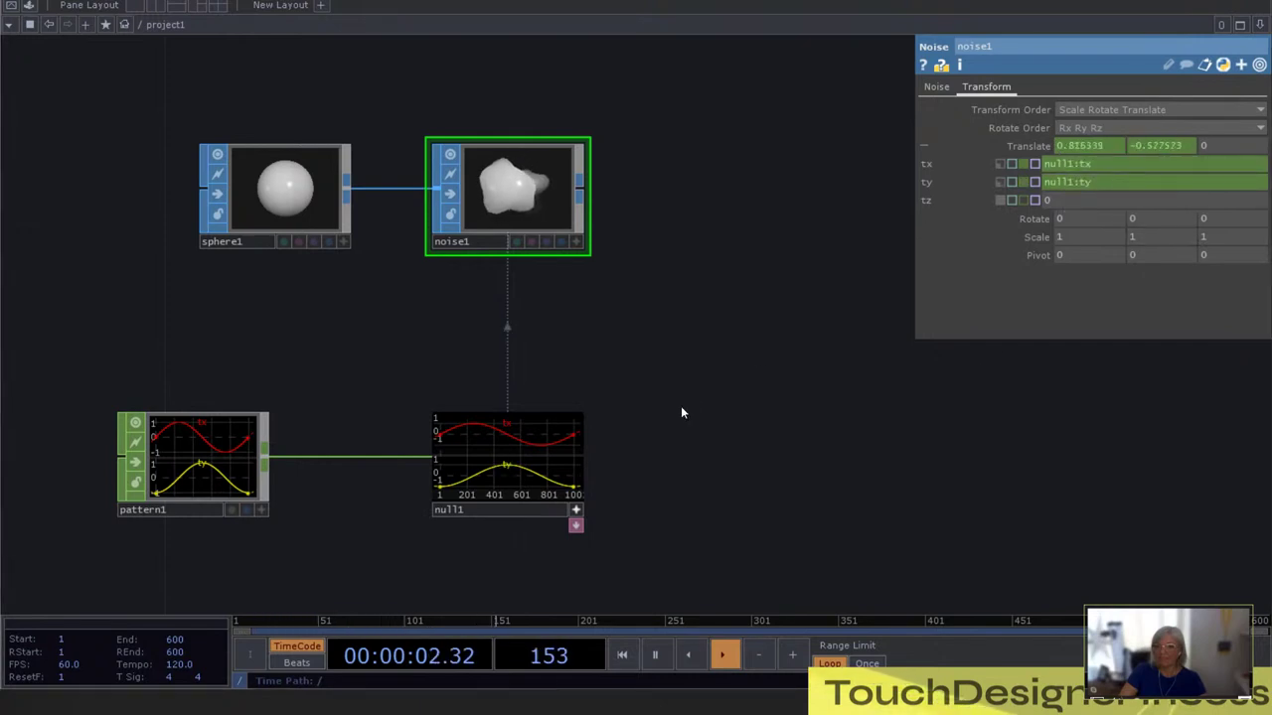
Deactivate the Null CHOP's viewer and spread the CHOP nodes apart, moving the Null farther right and the Pattern down and left
left_click(574, 512)
left_click_drag(516, 463, 599, 463)
left_click_drag(714, 468, 733, 415)
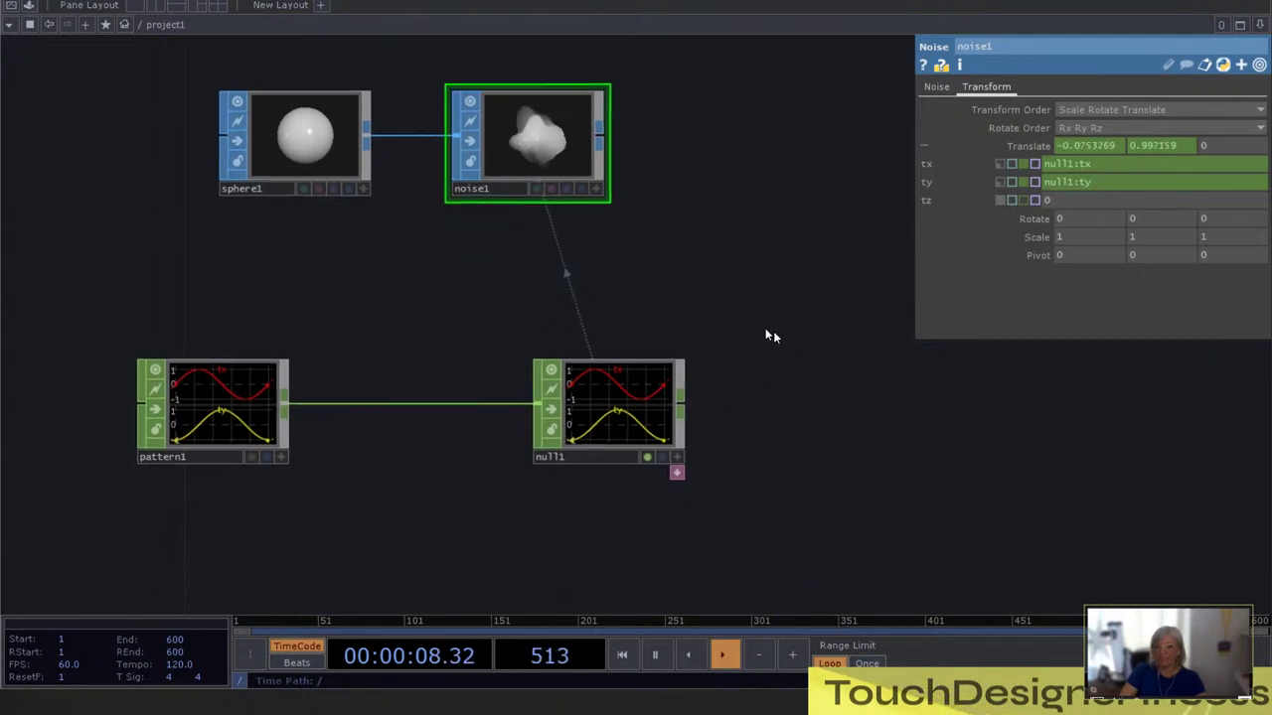
scroll(740, 346, "down", 4)
scroll(736, 388, "up", 4)
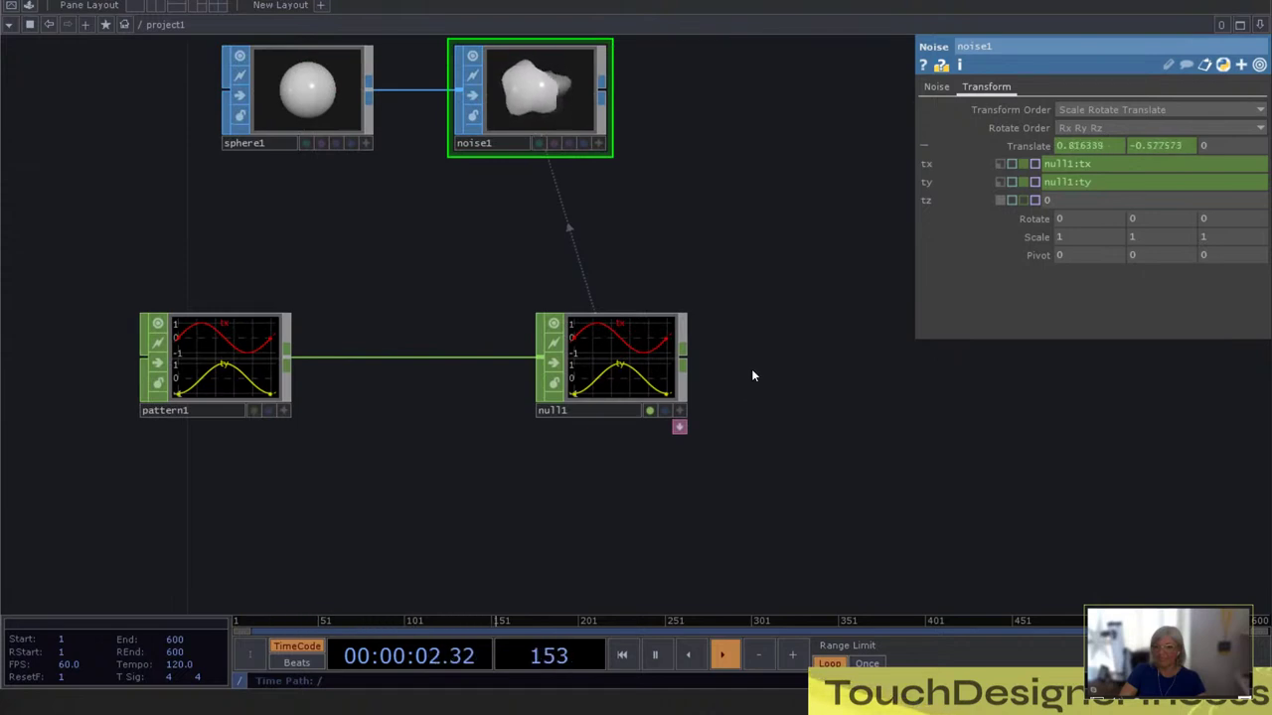
scroll(818, 368, "down", 2)
left_click_drag(388, 368, 215, 377)
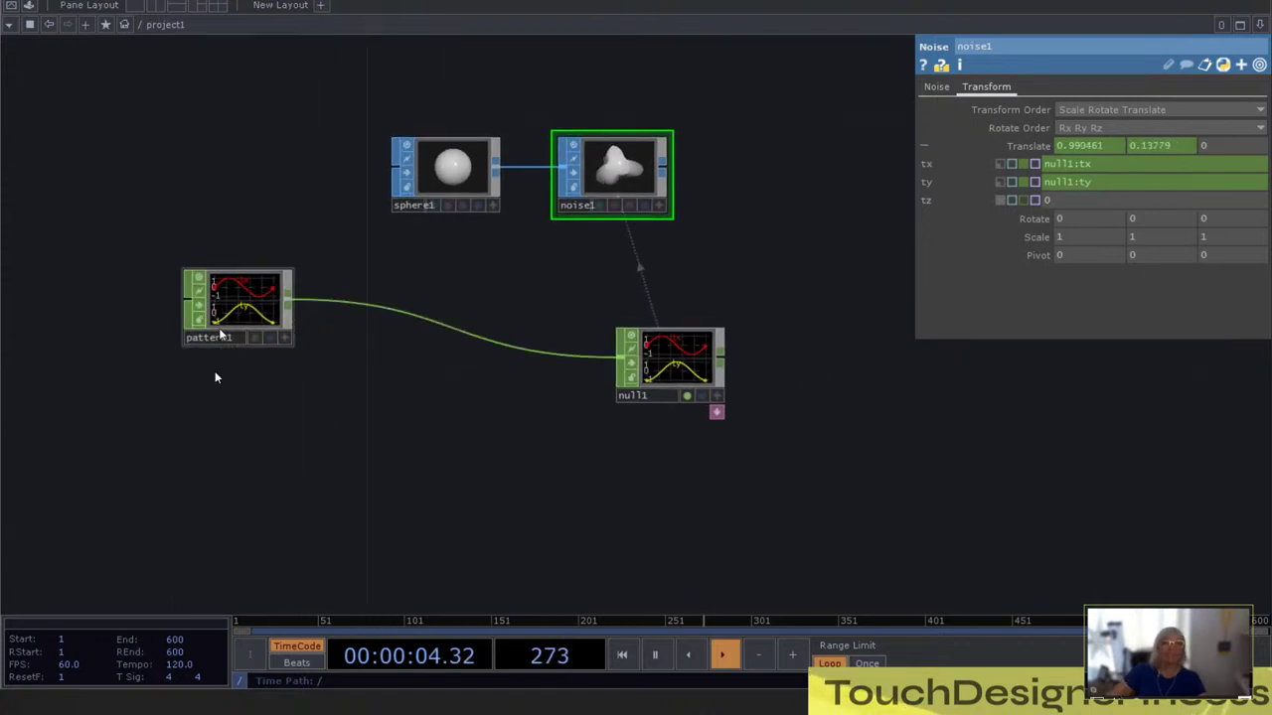
left_click_drag(247, 296, 182, 414)
Add an LFO CHOP directly above the Pattern CHOP
double_click(186, 258)
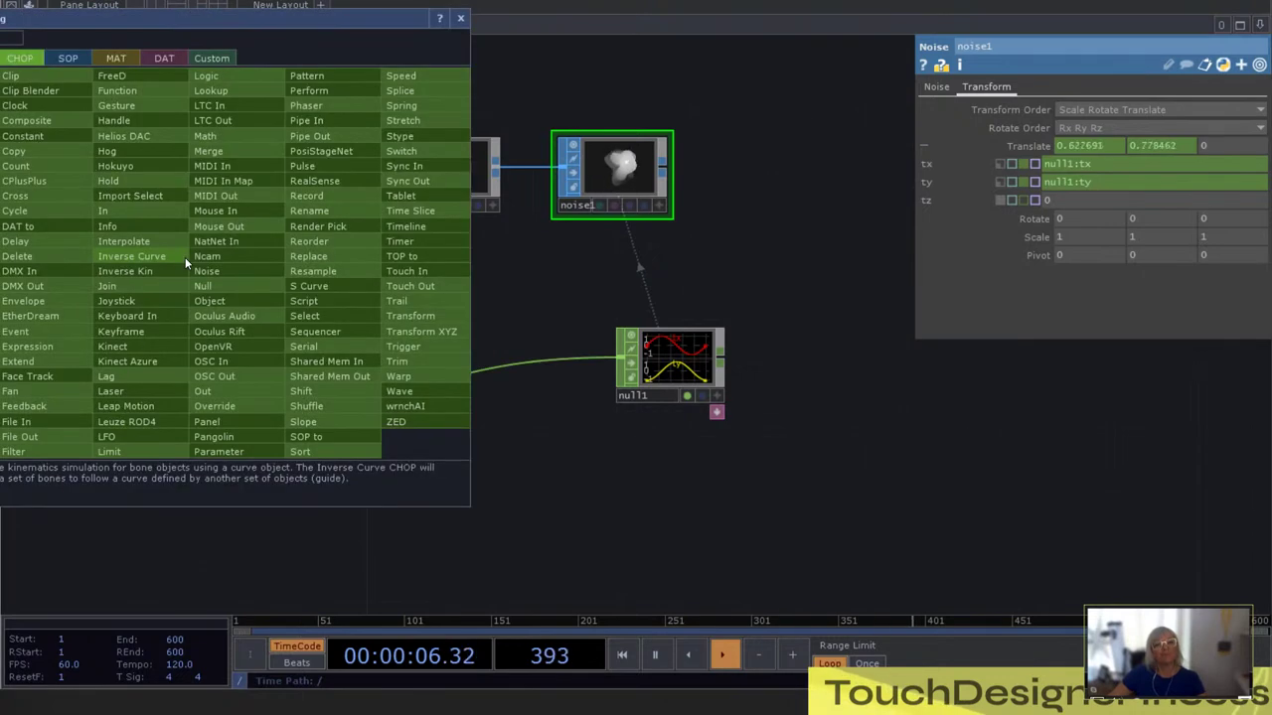
type("lf")
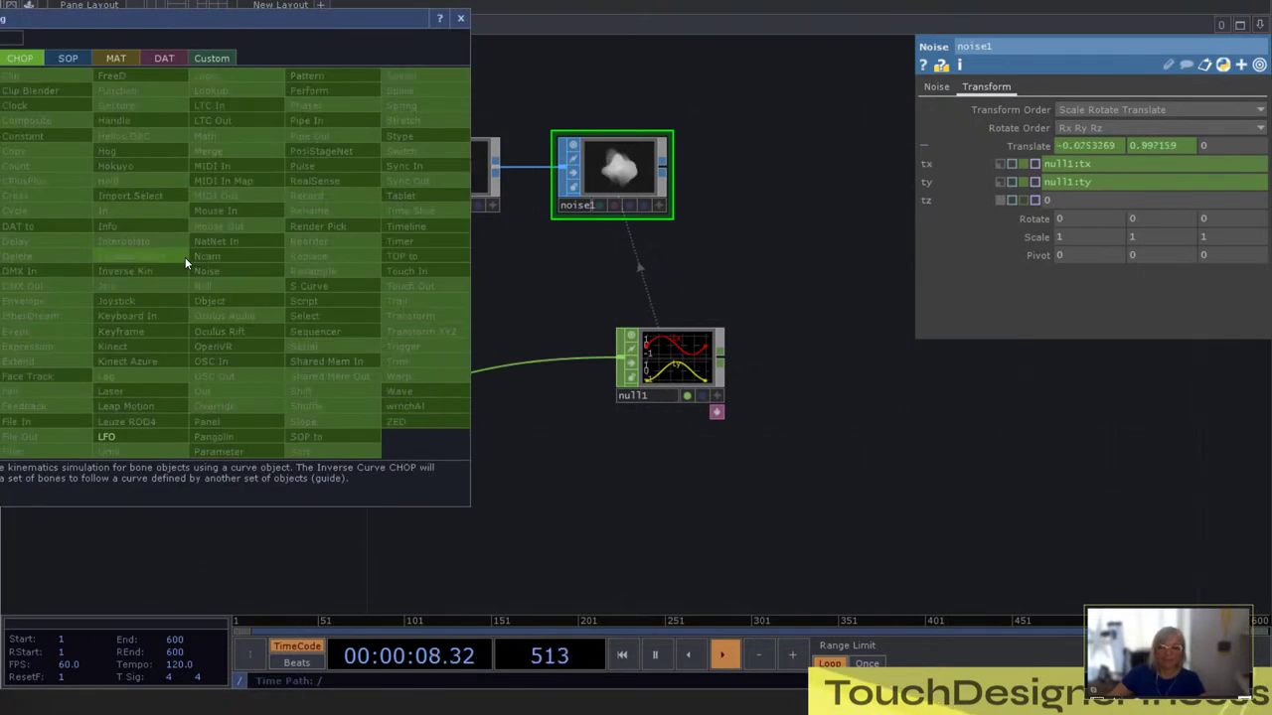
left_click(129, 438)
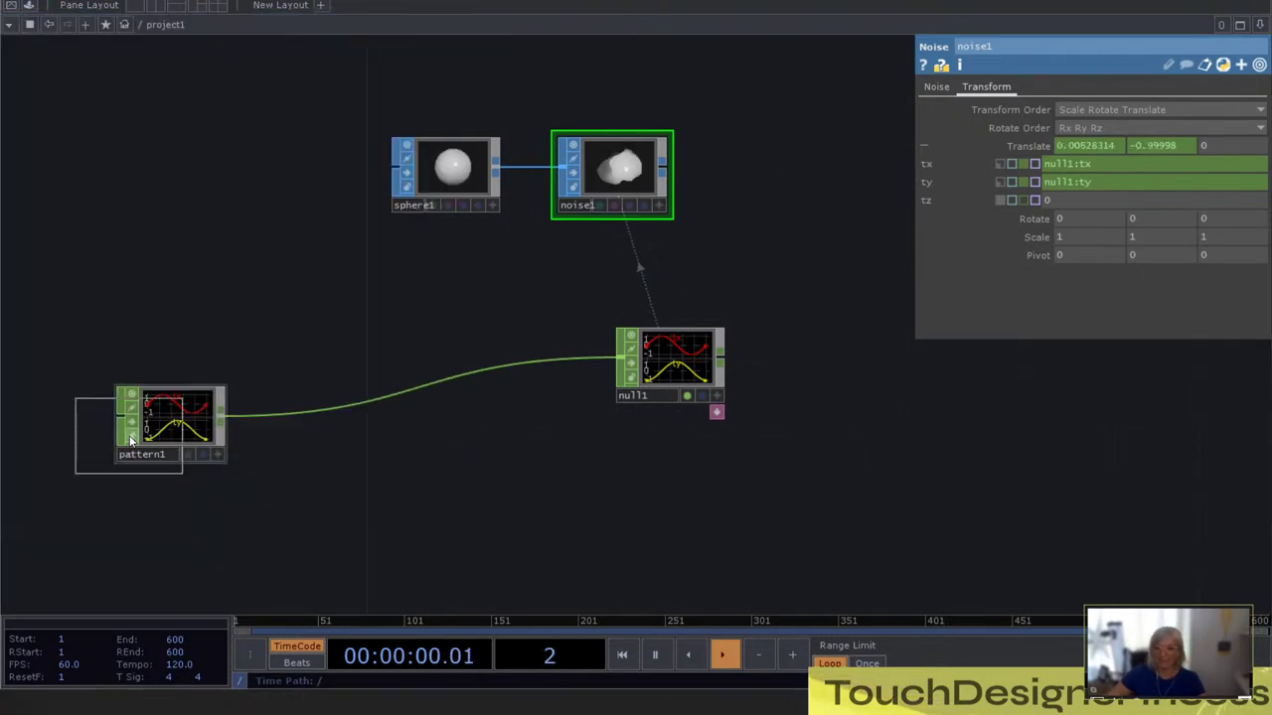
left_click(177, 314)
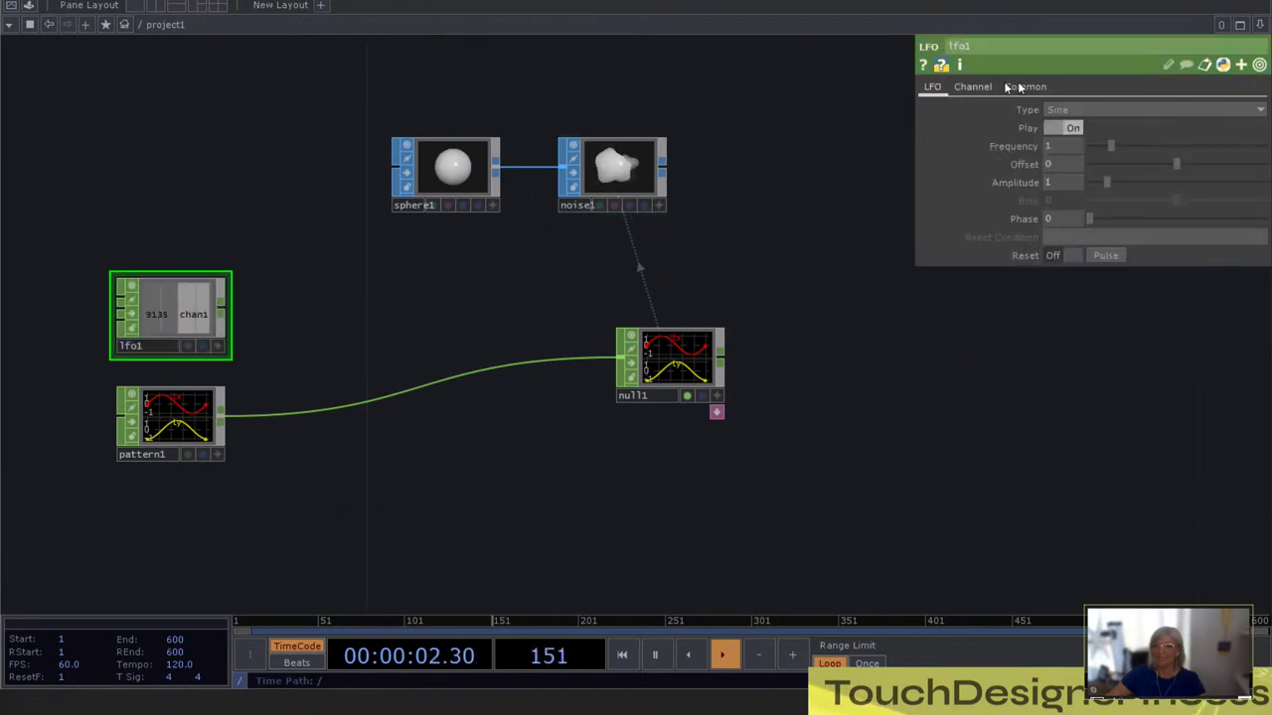
Delete the LFO CHOP and add a Timeline CHOP in its place, directly above the Pattern CHOP
left_click(1073, 109)
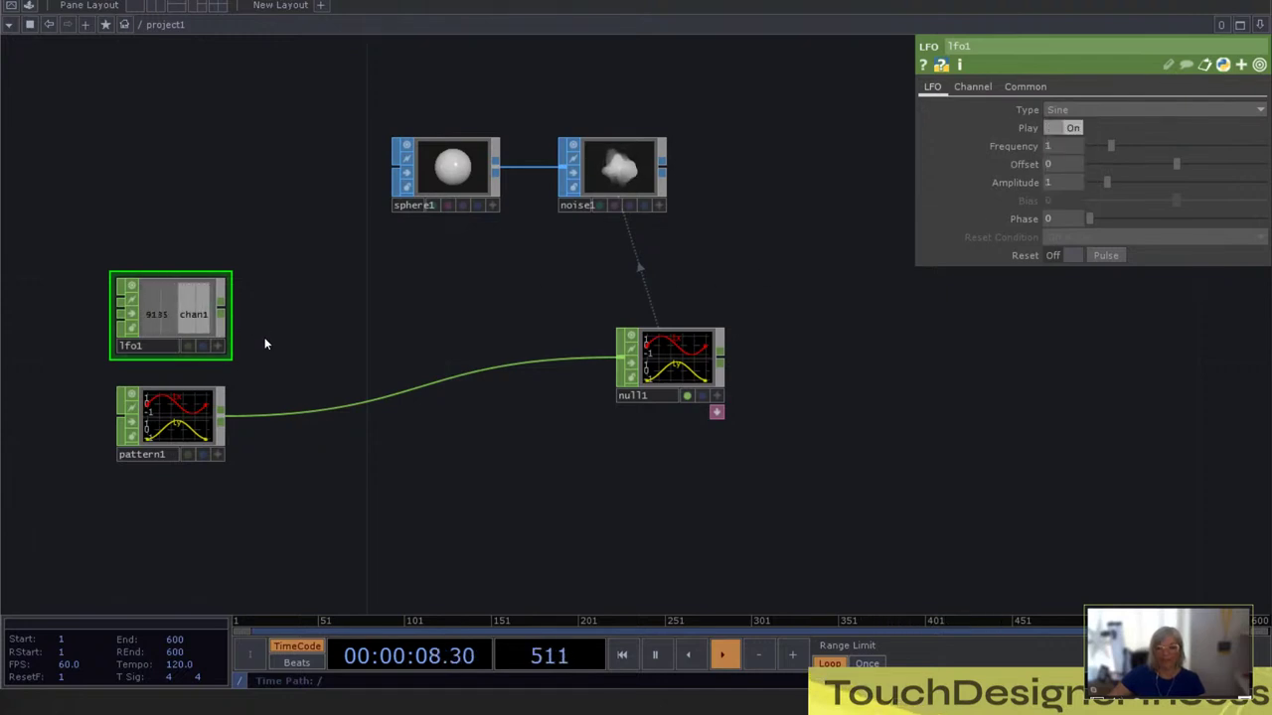
key("Delete")
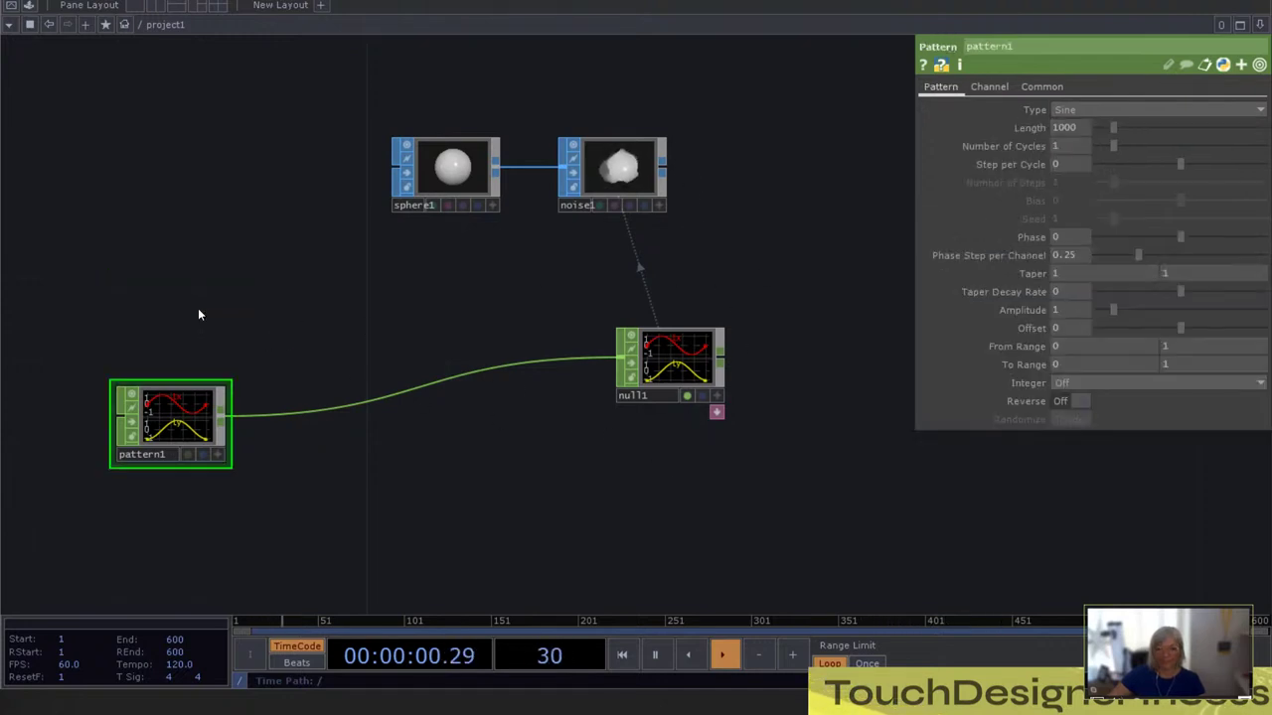
key("Tab")
type("ti")
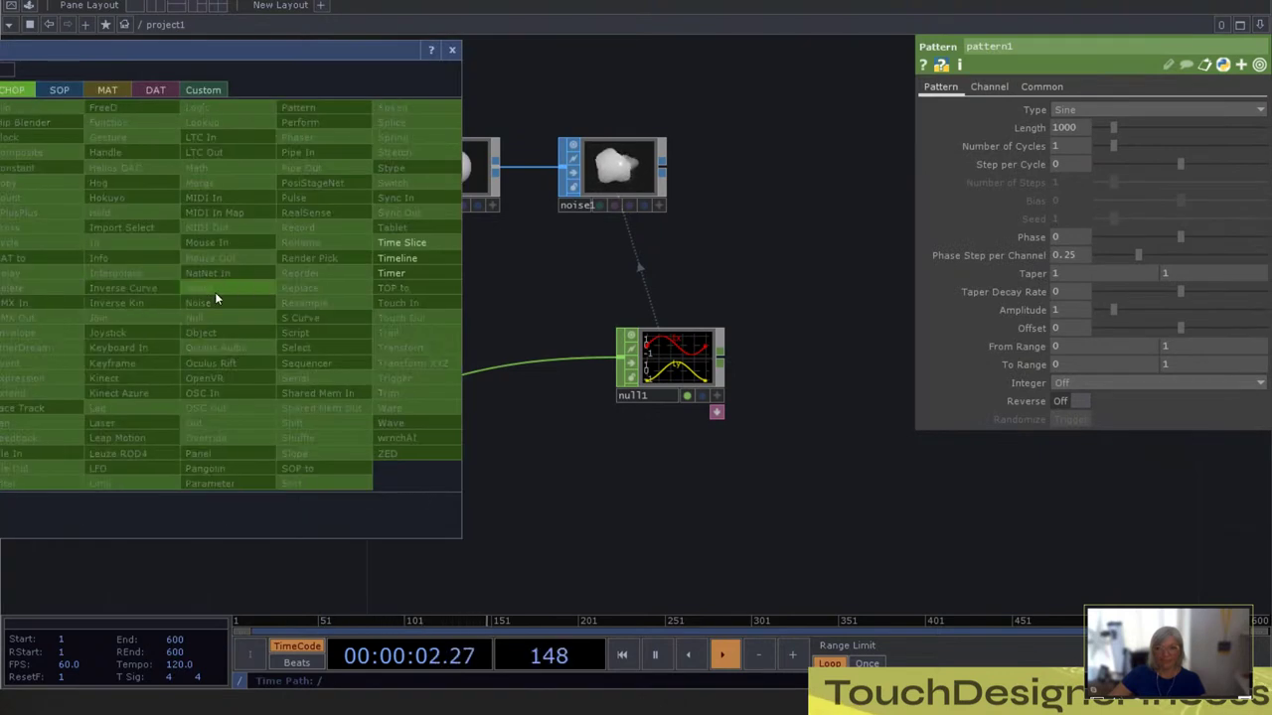
left_click(397, 259)
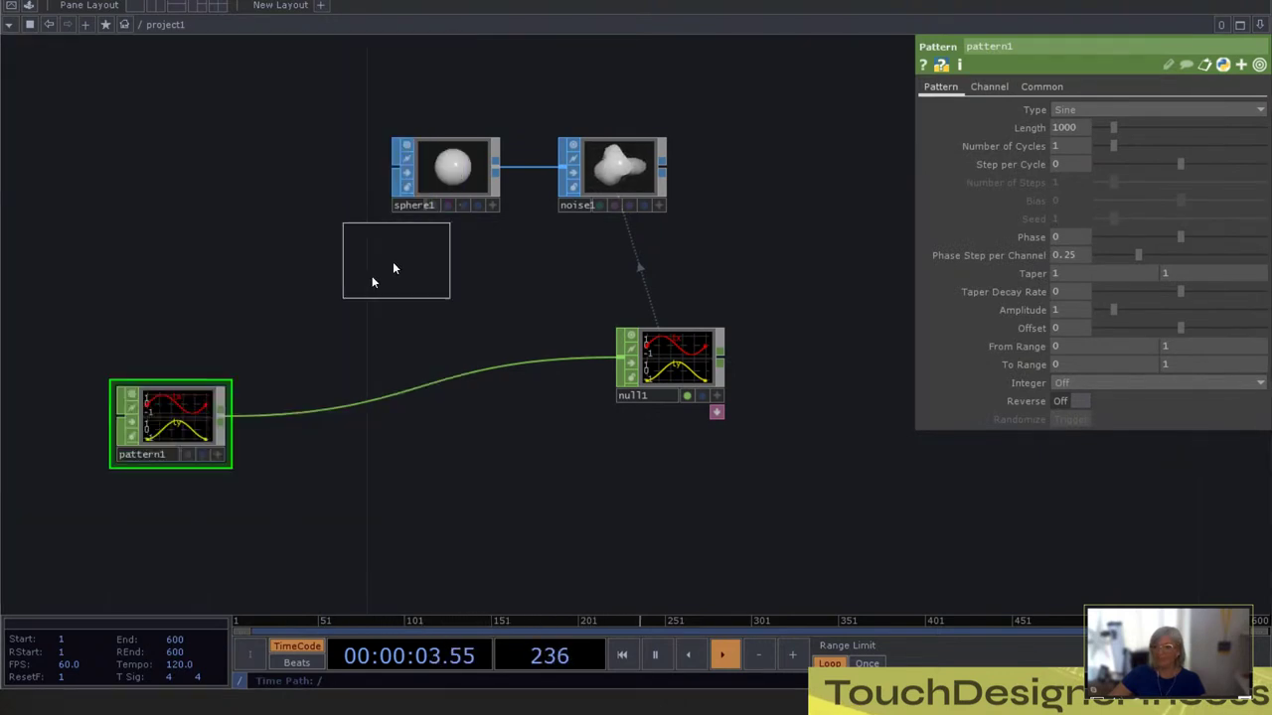
left_click(176, 323)
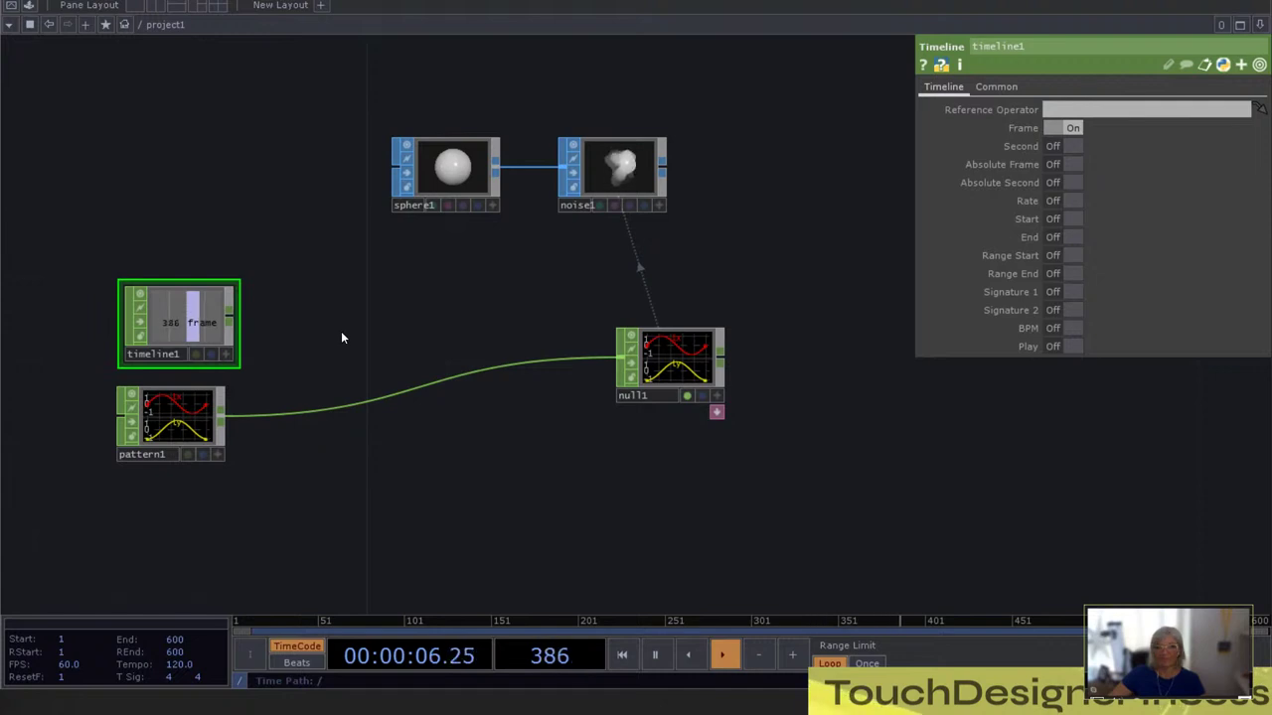
left_click_drag(172, 324, 165, 307)
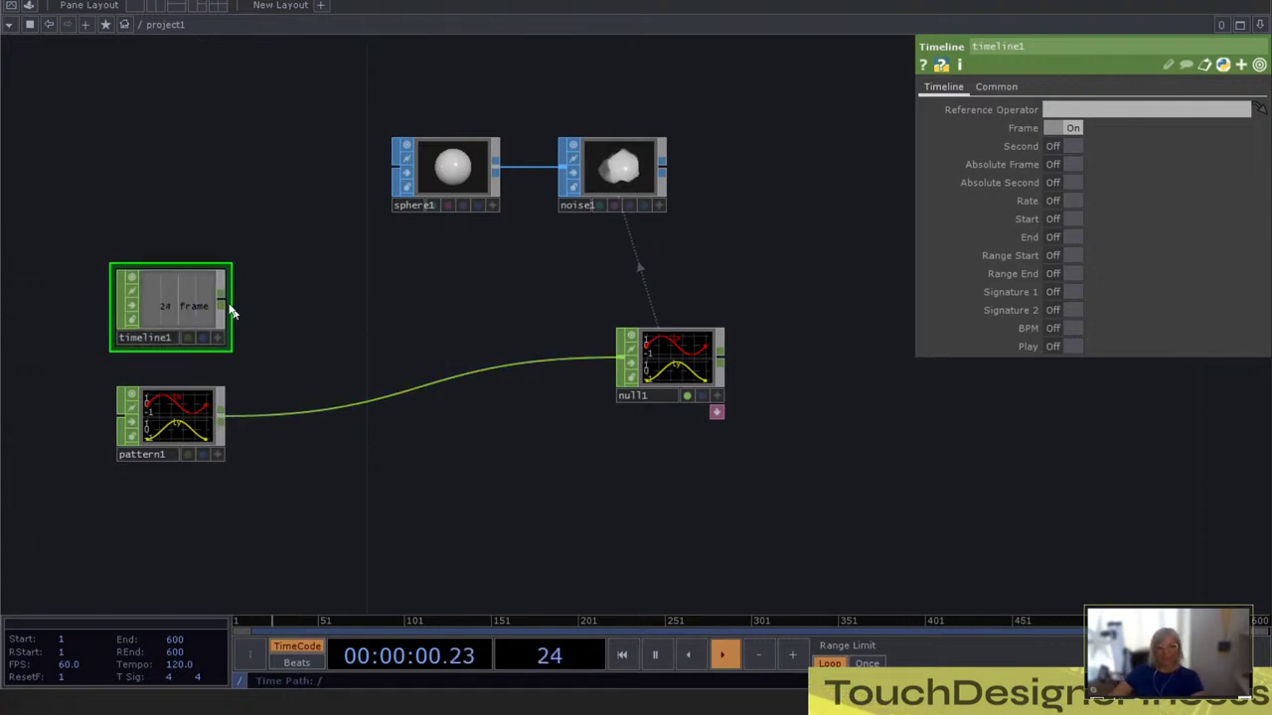
Add a Lookup CHOP to the right of the Timeline CHOP, fed by the Timeline's output
key("Tab")
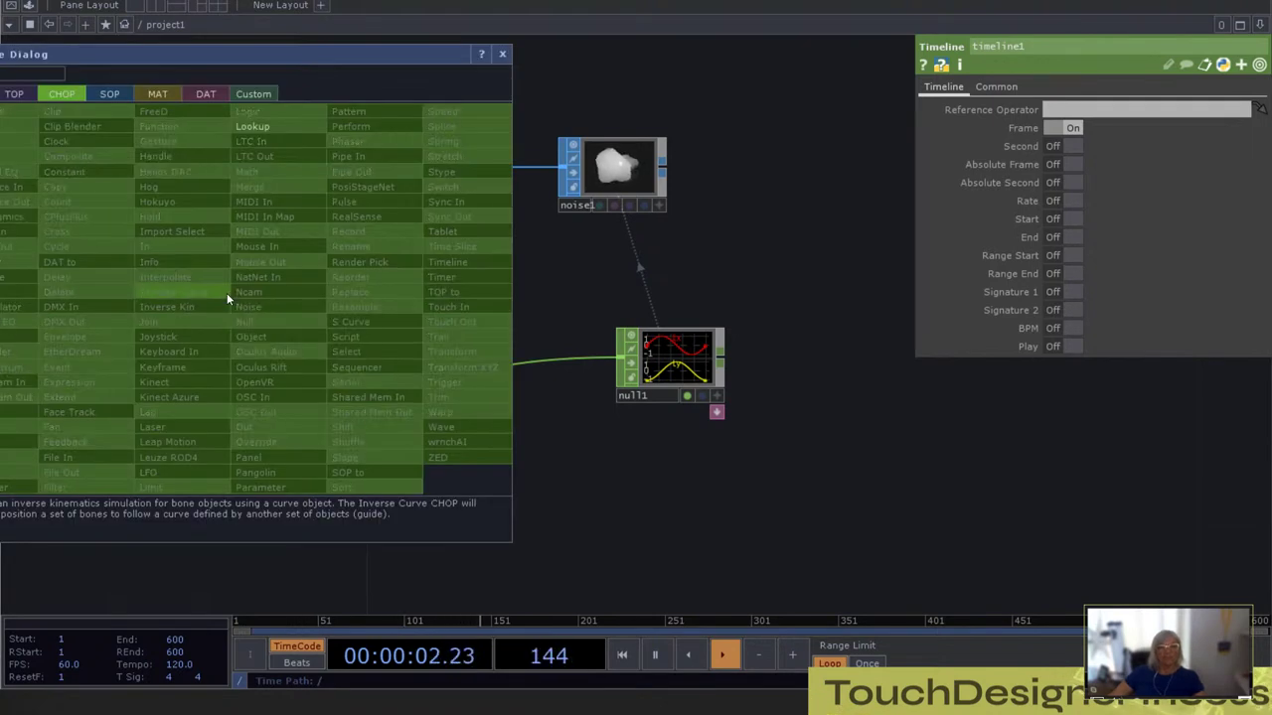
left_click(256, 131)
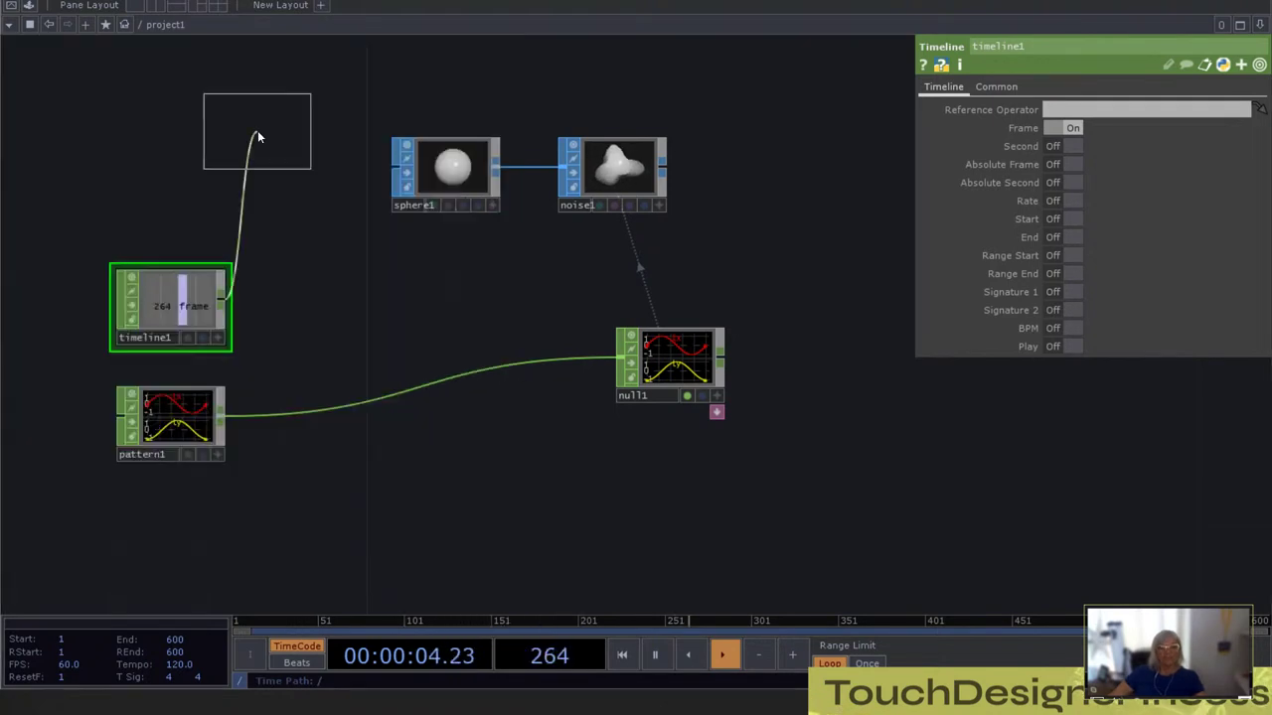
left_click(344, 324)
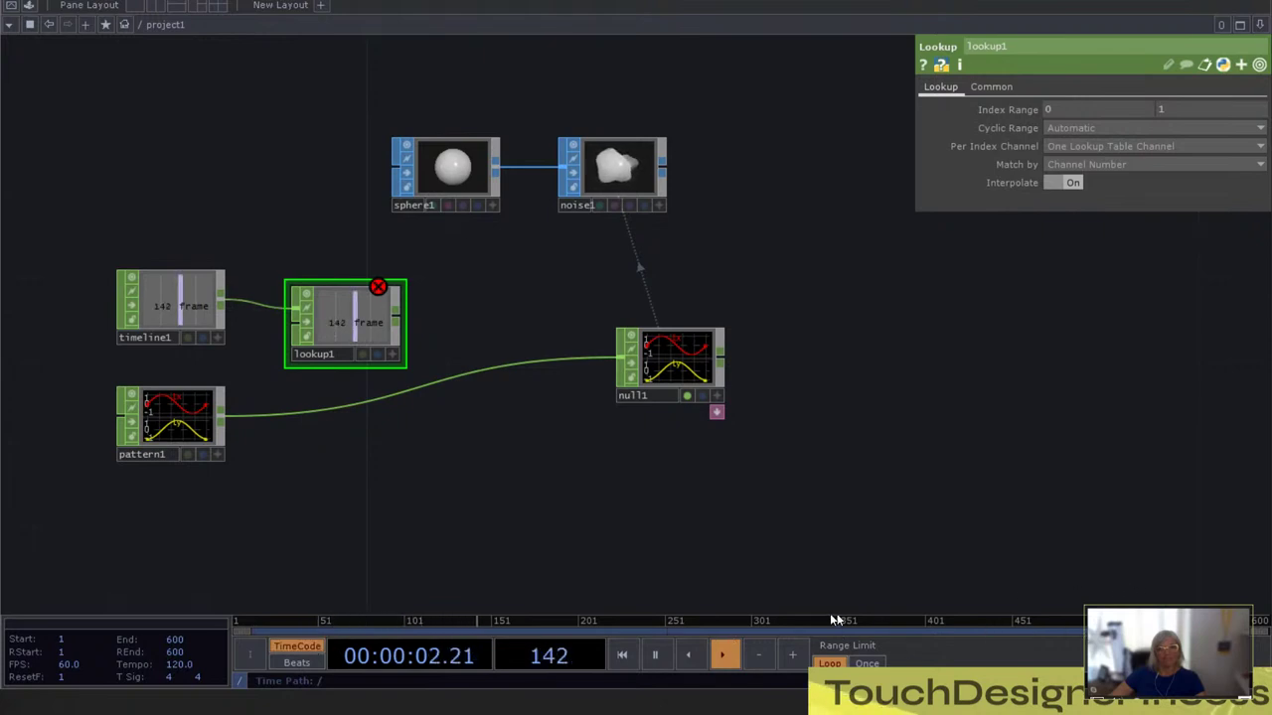
Set the Lookup CHOP's Index Range to the expressions me.time.rangeStart and me.time.rangeEnd
left_click(1099, 110)
type("me.")
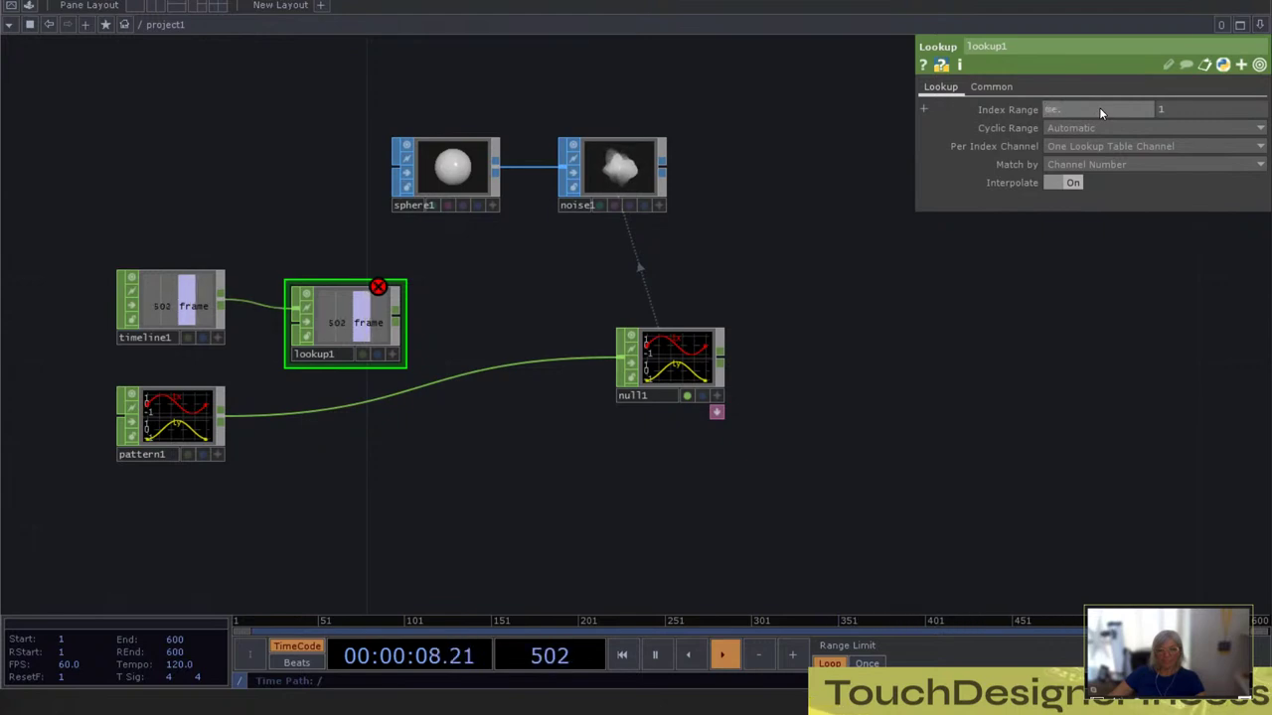
type("time.rangeStart")
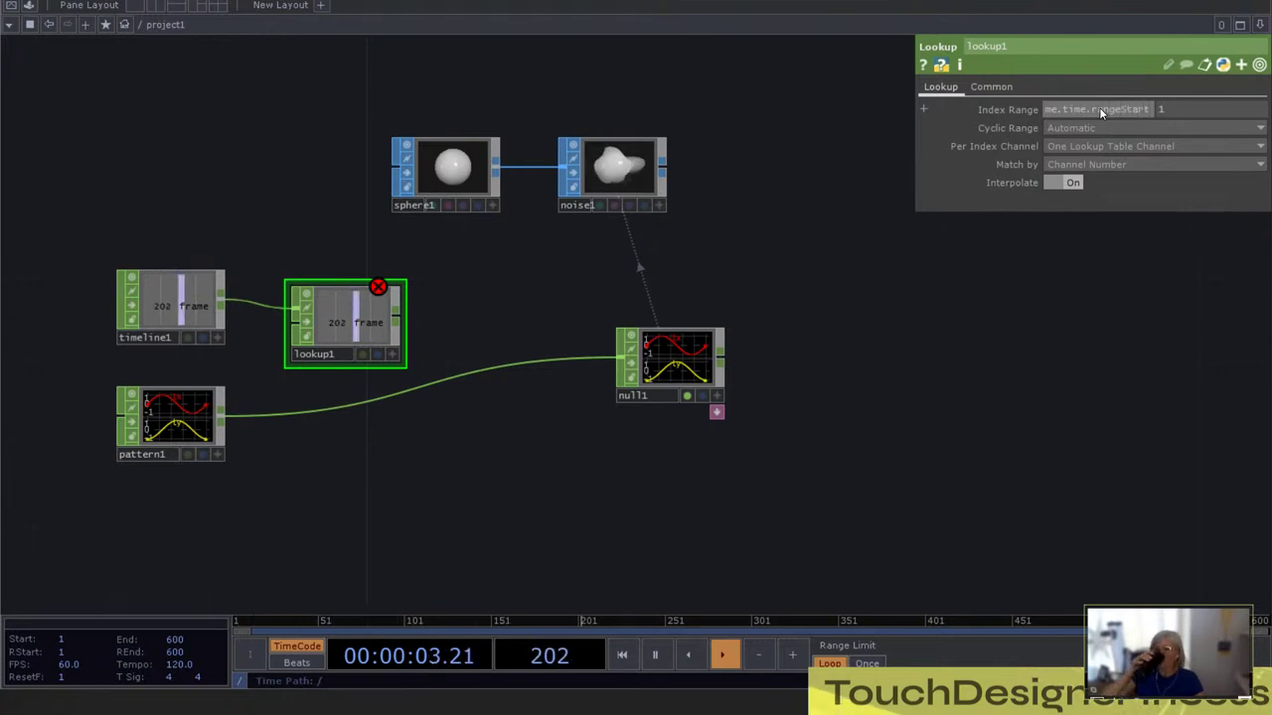
key("Tab")
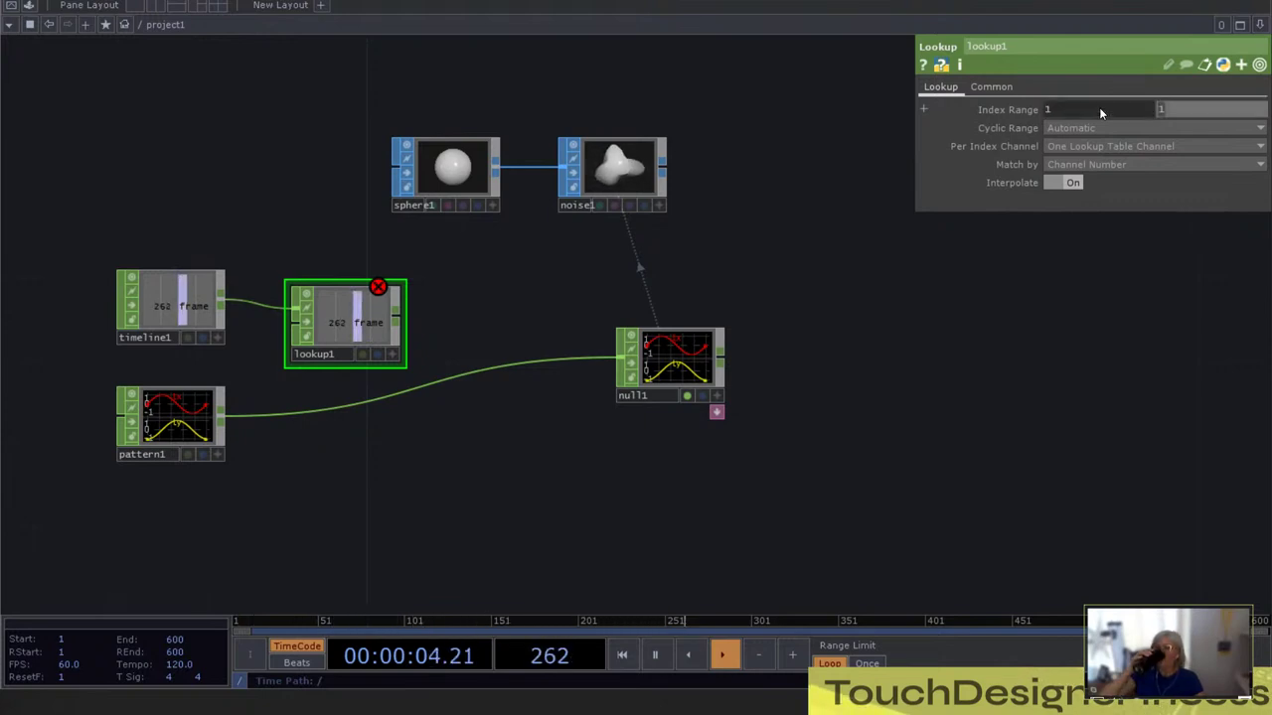
type("me.time.")
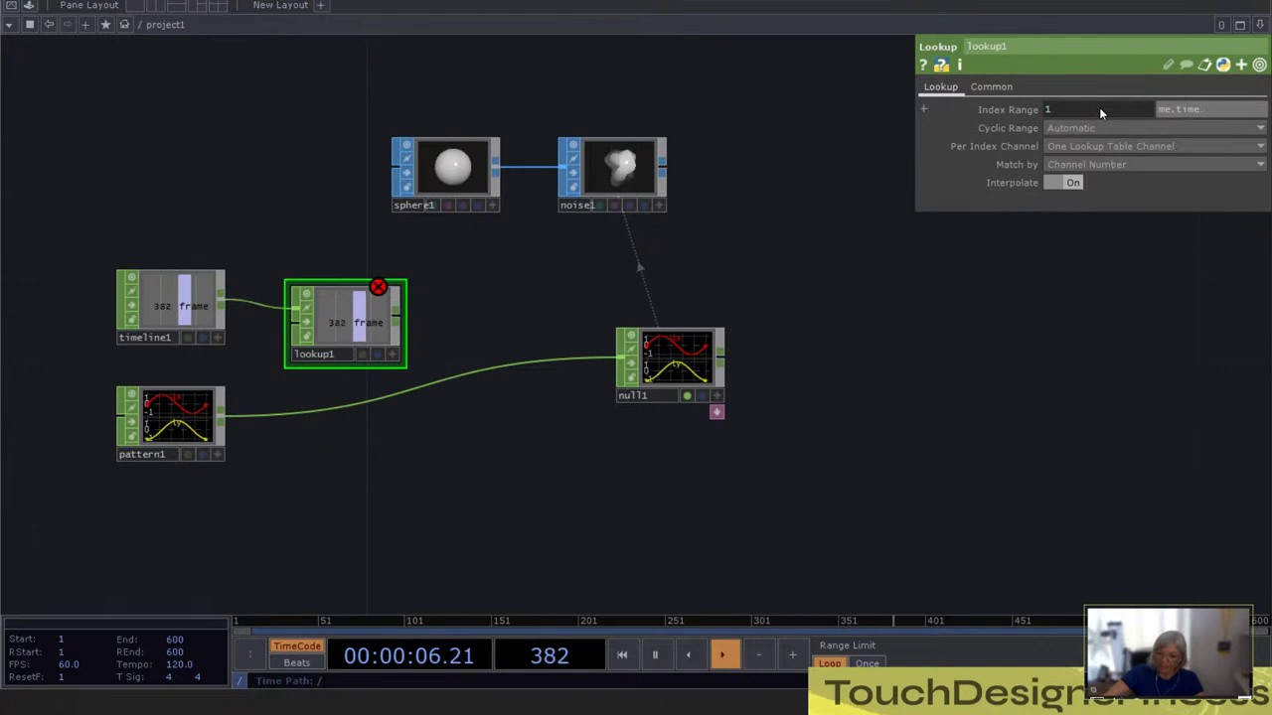
type("rangeEnd")
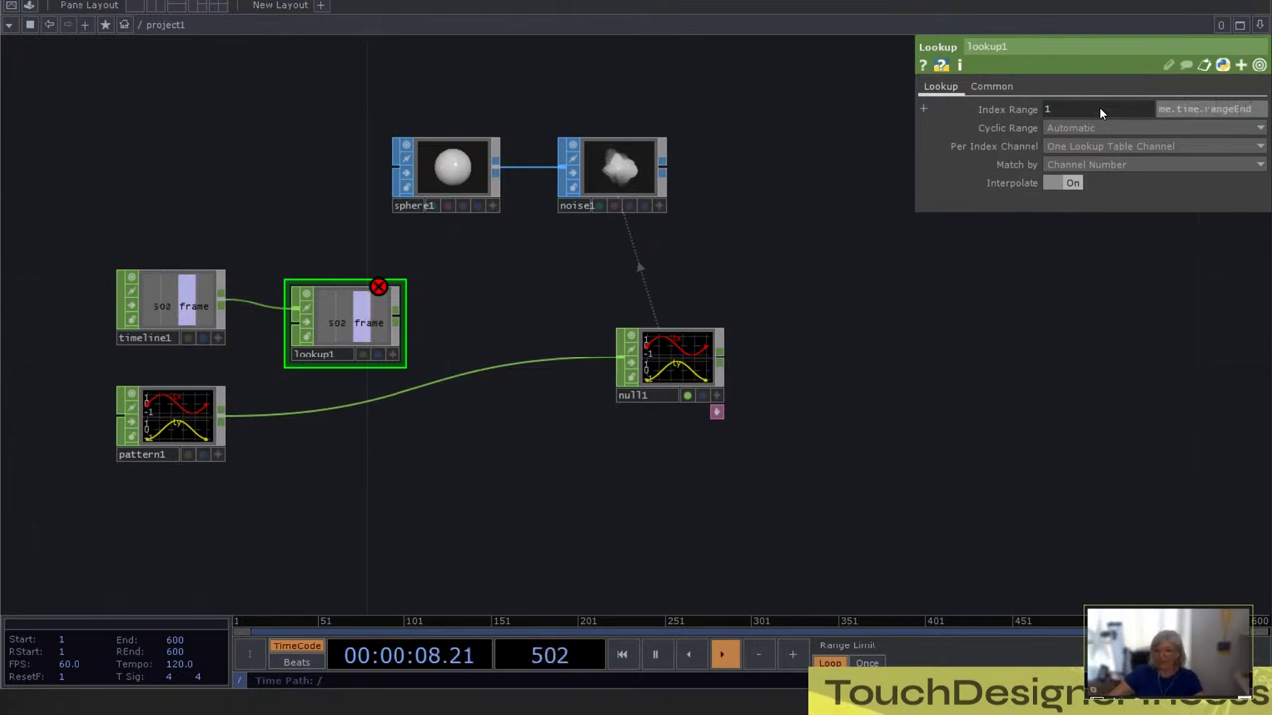
key("Return")
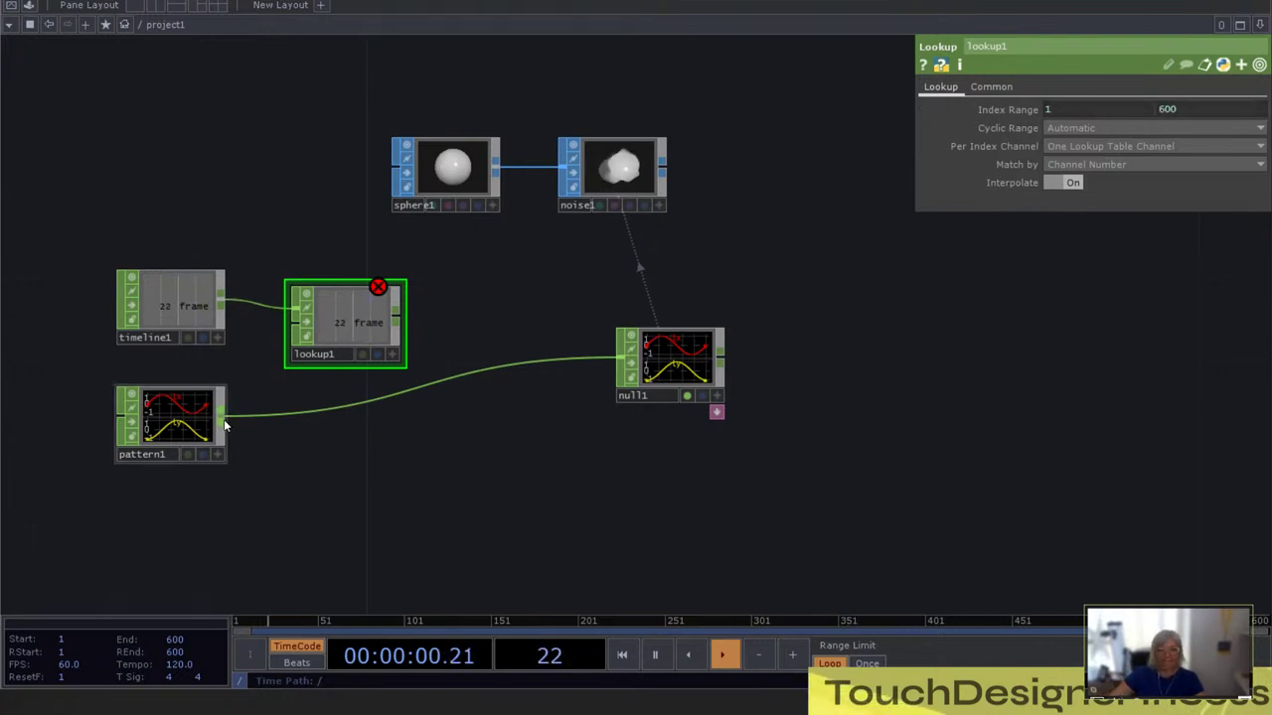
Wire the Pattern CHOP into the Lookup's second input and feed the Null CHOP from the Lookup instead of the Pattern
left_click_drag(349, 333, 383, 324)
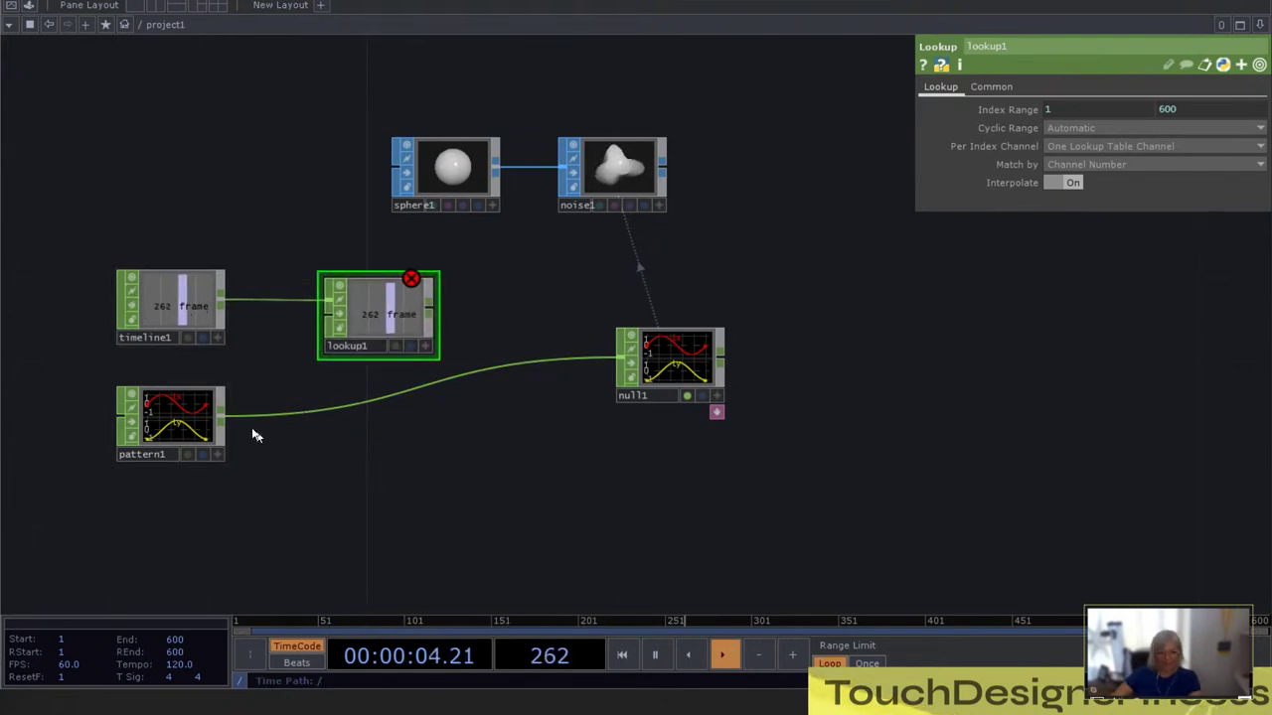
left_click_drag(227, 420, 316, 323)
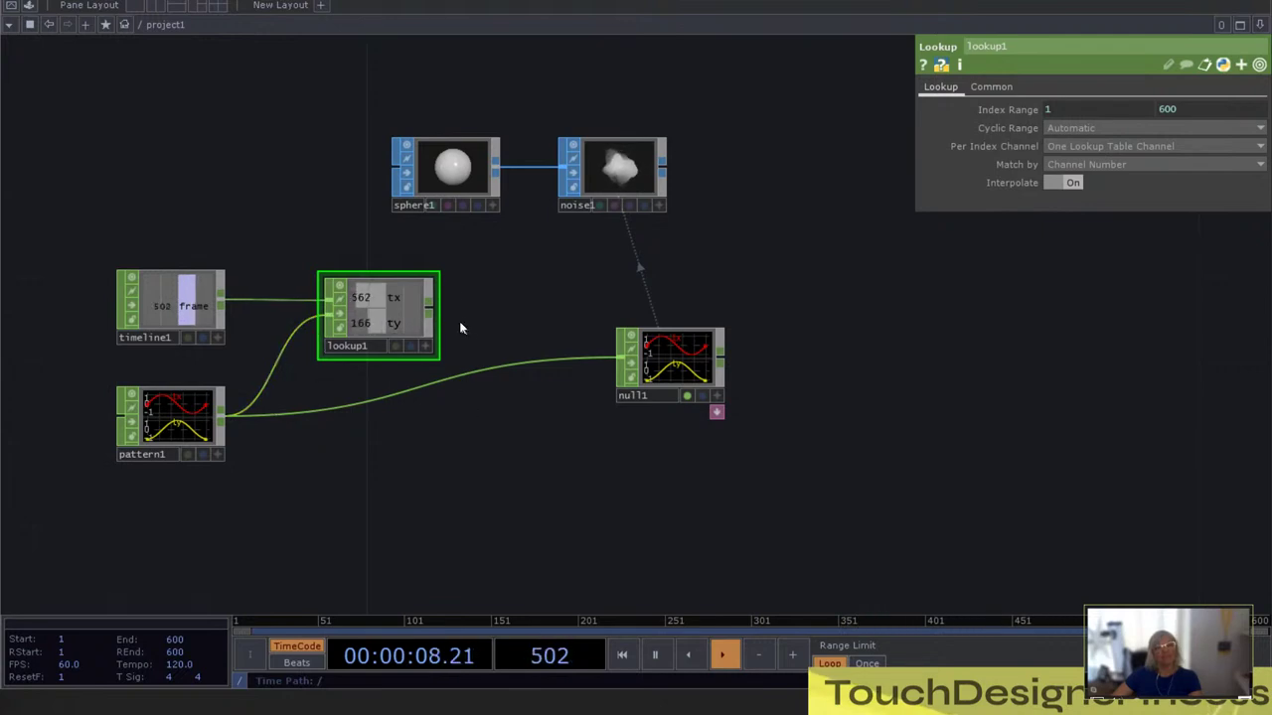
left_click_drag(434, 310, 618, 312)
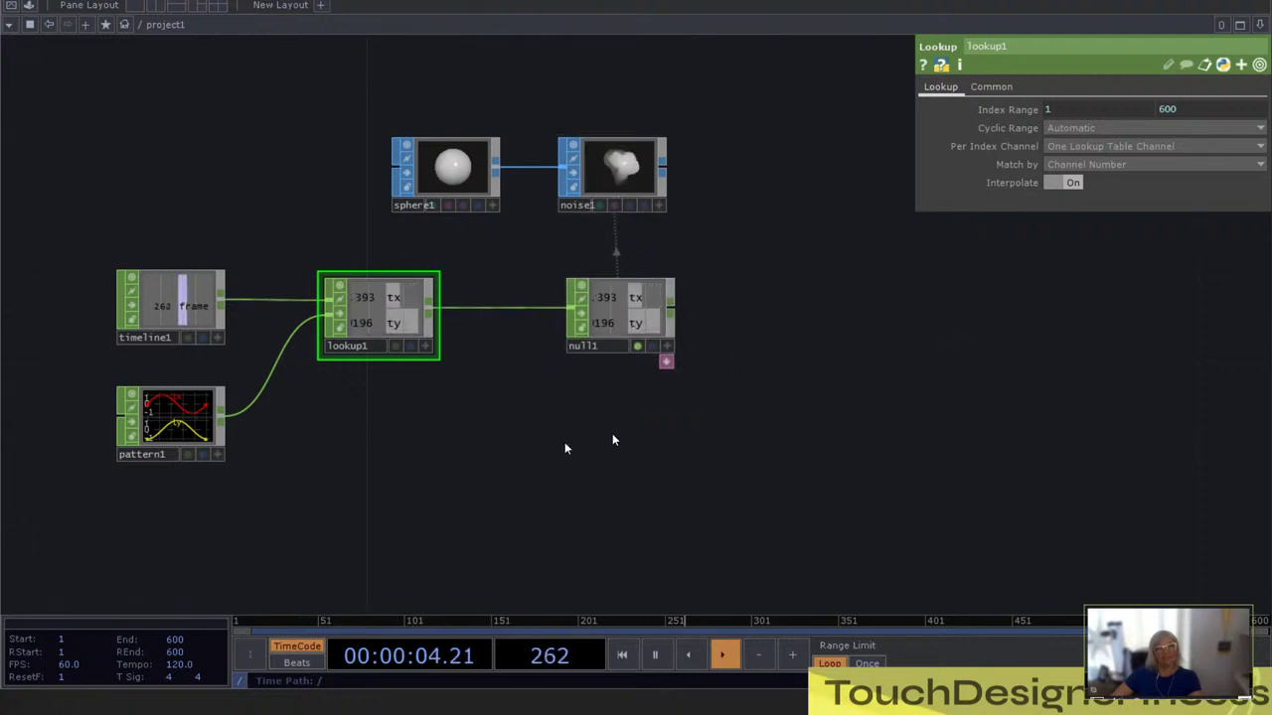
Move the Timeline and Pattern CHOPs farther left of the Lookup CHOP, with the Pattern set lower and farthest left
left_click_drag(578, 423, 811, 352)
right_click_drag(419, 440, 398, 228)
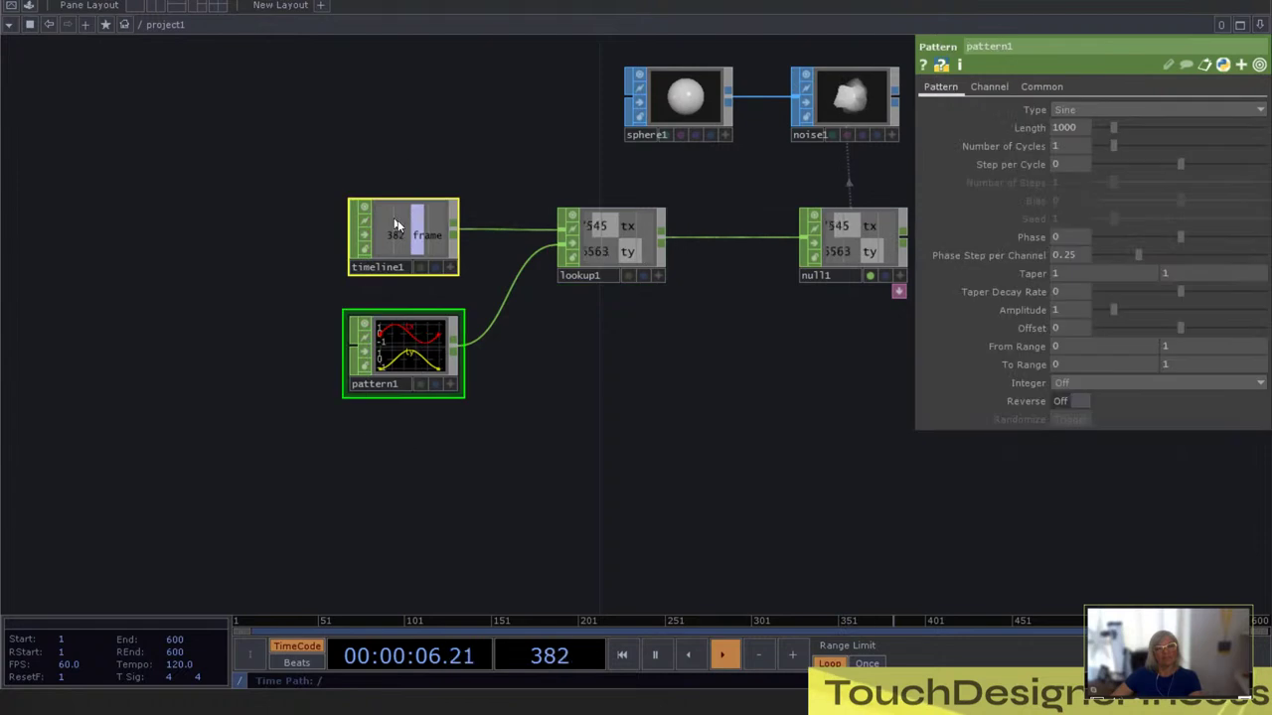
left_click_drag(397, 228, 297, 176)
left_click(338, 304)
left_click_drag(338, 304, 250, 305)
Add a Noise CHOP below and to the right of the Pattern CHOP, fed by the Pattern's output
left_click(249, 299)
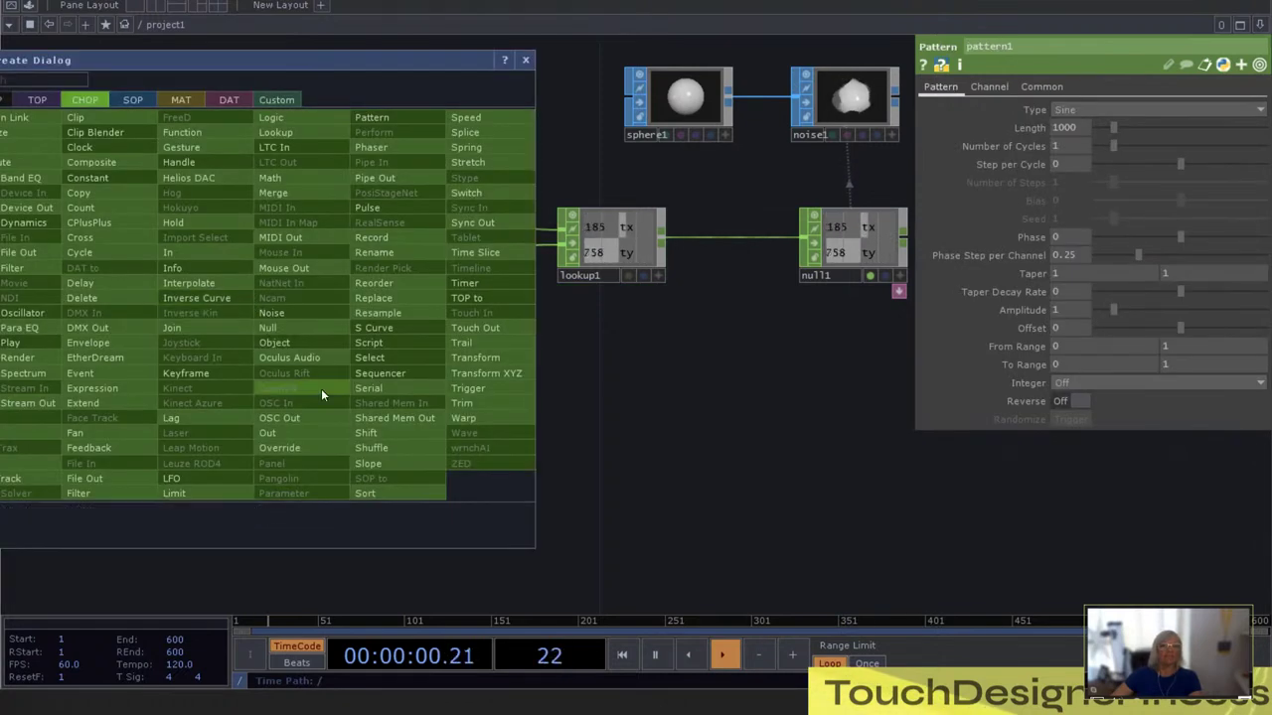
left_click(320, 310)
left_click(336, 455)
scroll(324, 489, "up", 3)
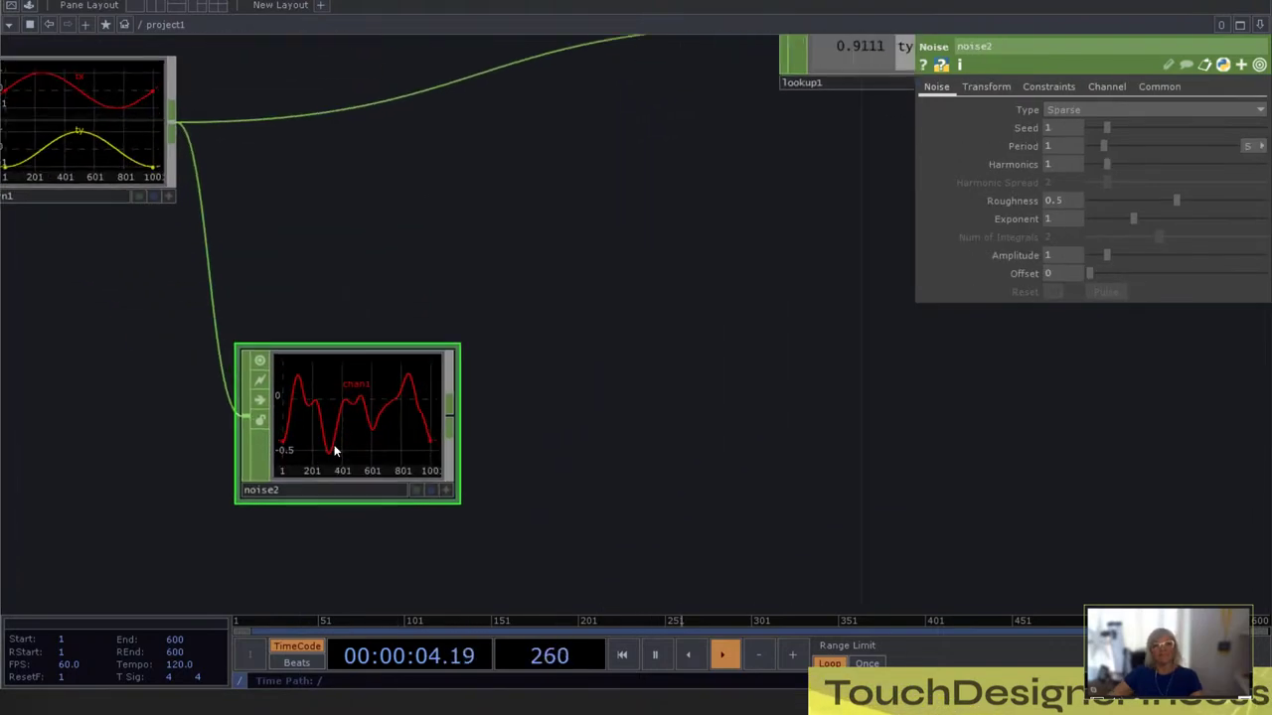
left_click_drag(335, 445, 412, 419)
scroll(366, 424, "down", 5)
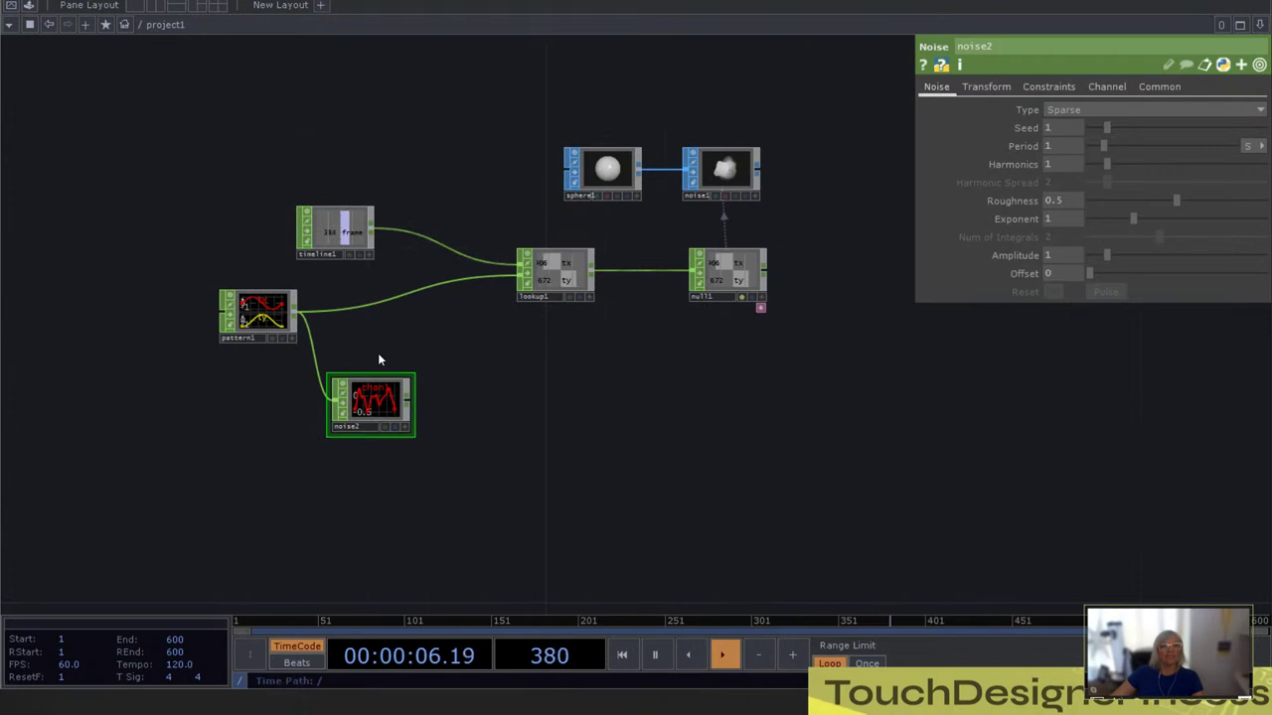
Add a Math CHOP to the right of the Noise CHOP, fed by both the Pattern and Noise CHOPs
right_click(292, 315)
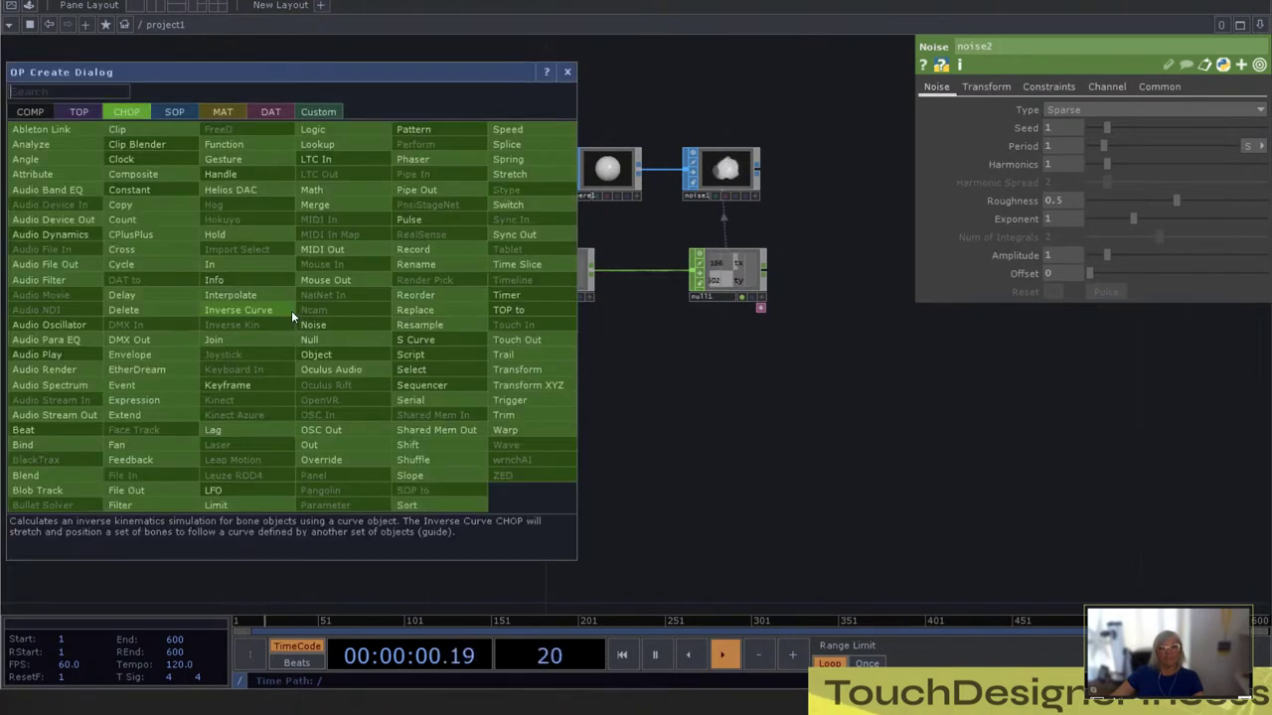
left_click(332, 188)
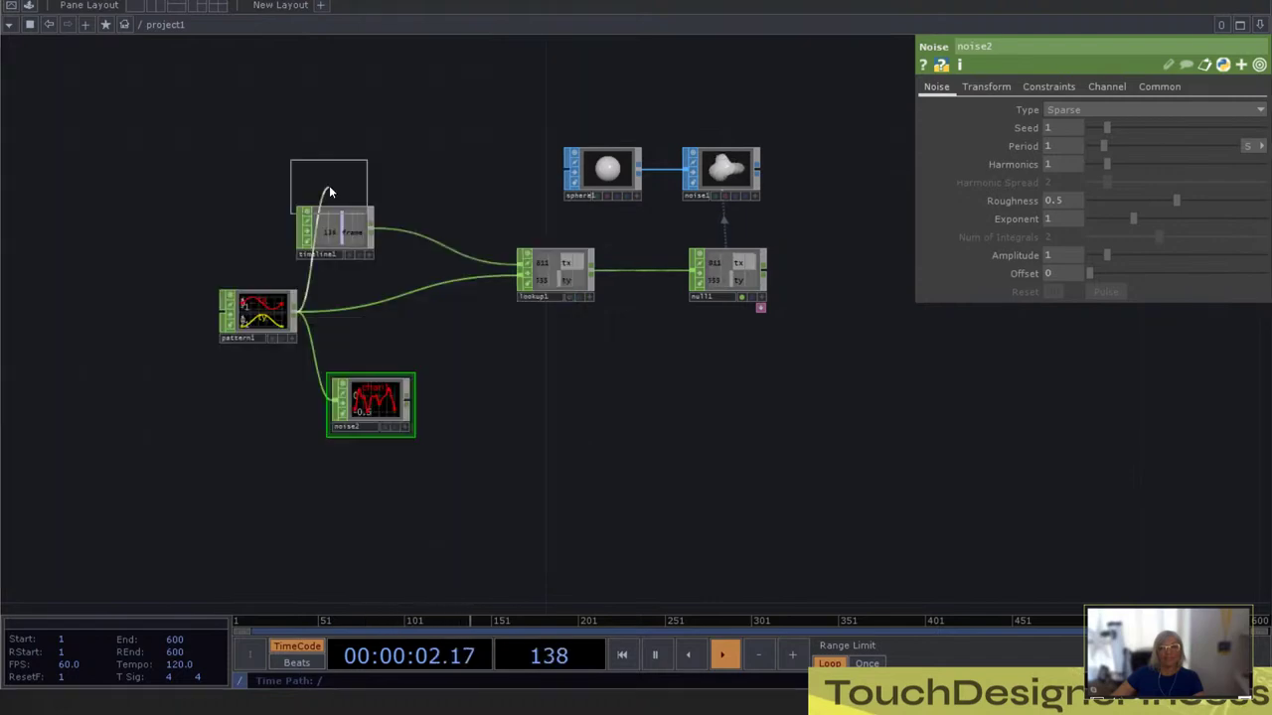
left_click(517, 423)
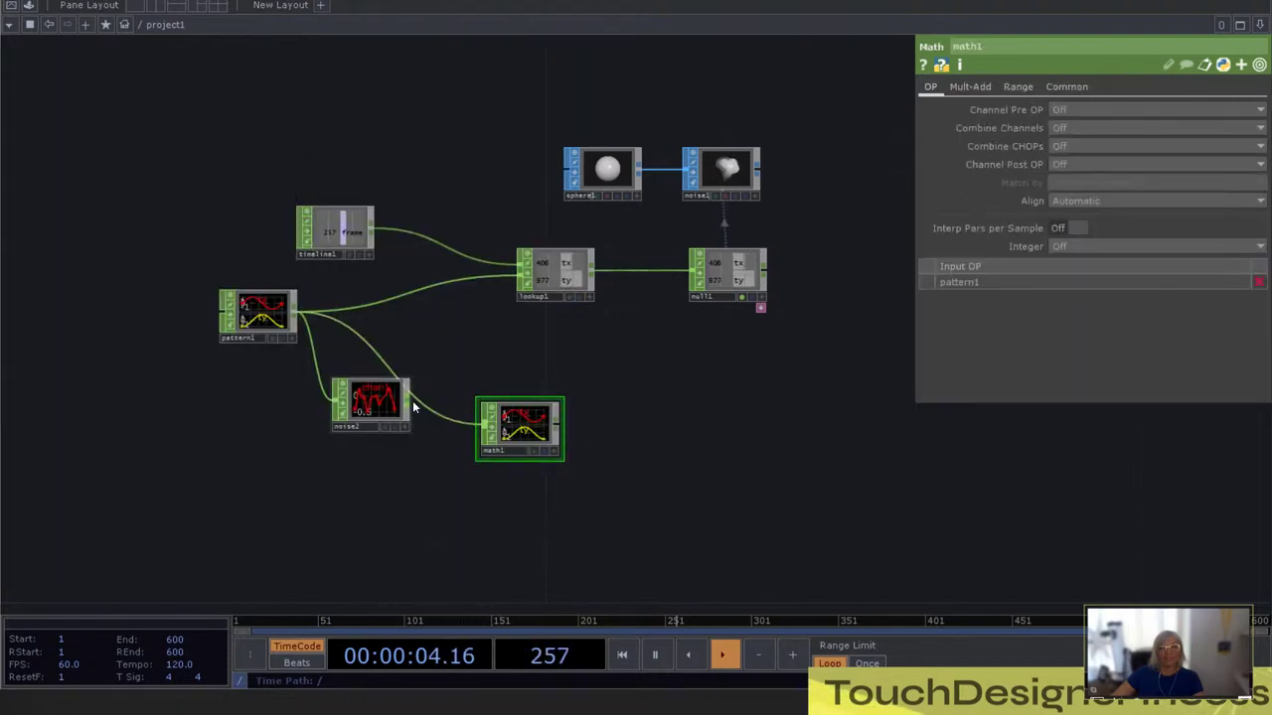
left_click_drag(412, 401, 508, 449)
Set the Math CHOP's Combine CHOPs option to Multiply
scroll(508, 450, "up", 5)
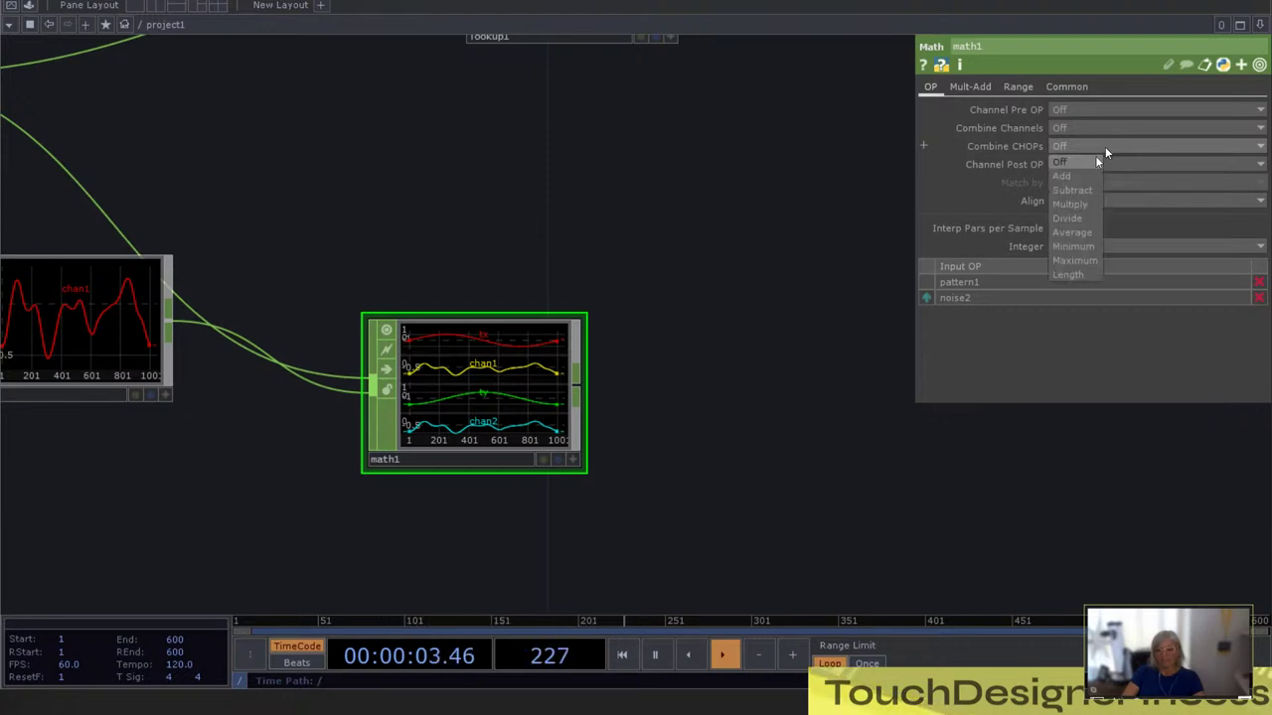
left_click(1072, 204)
scroll(811, 503, "down", 2)
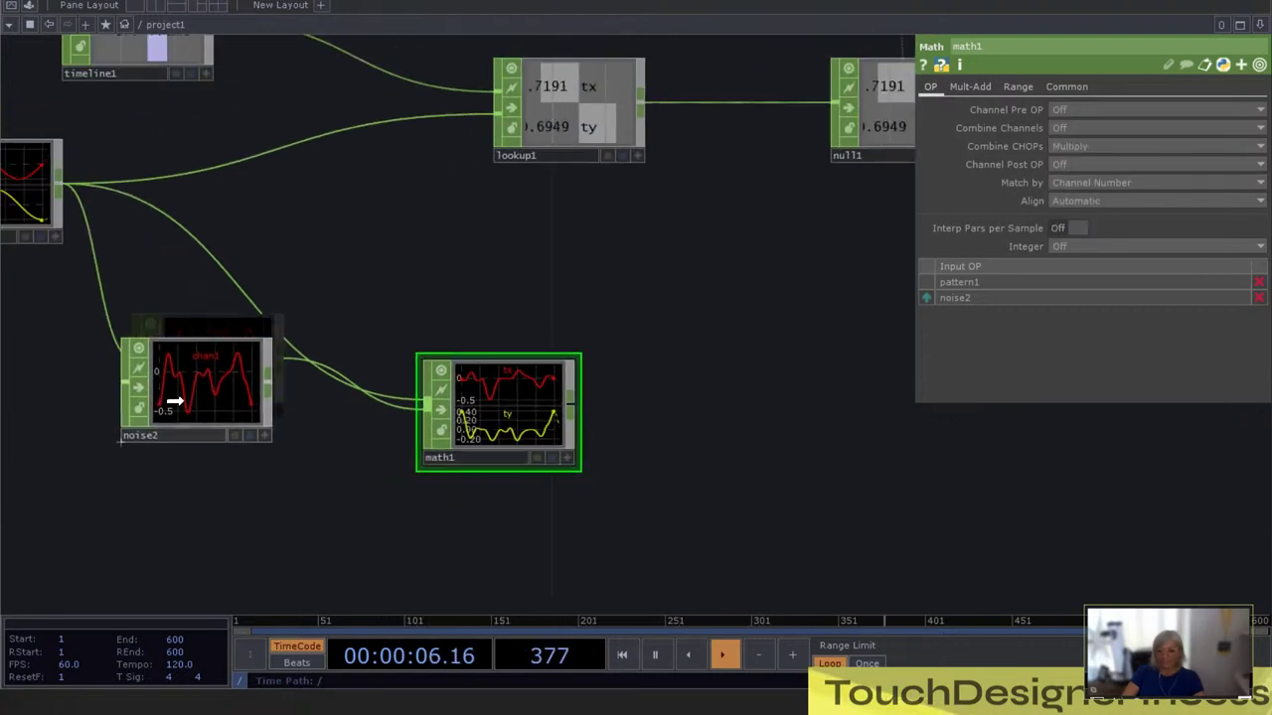
Add a second Math CHOP to the right of the first, fed by the Pattern CHOP and the first Math CHOP
scroll(403, 383, "down", 4)
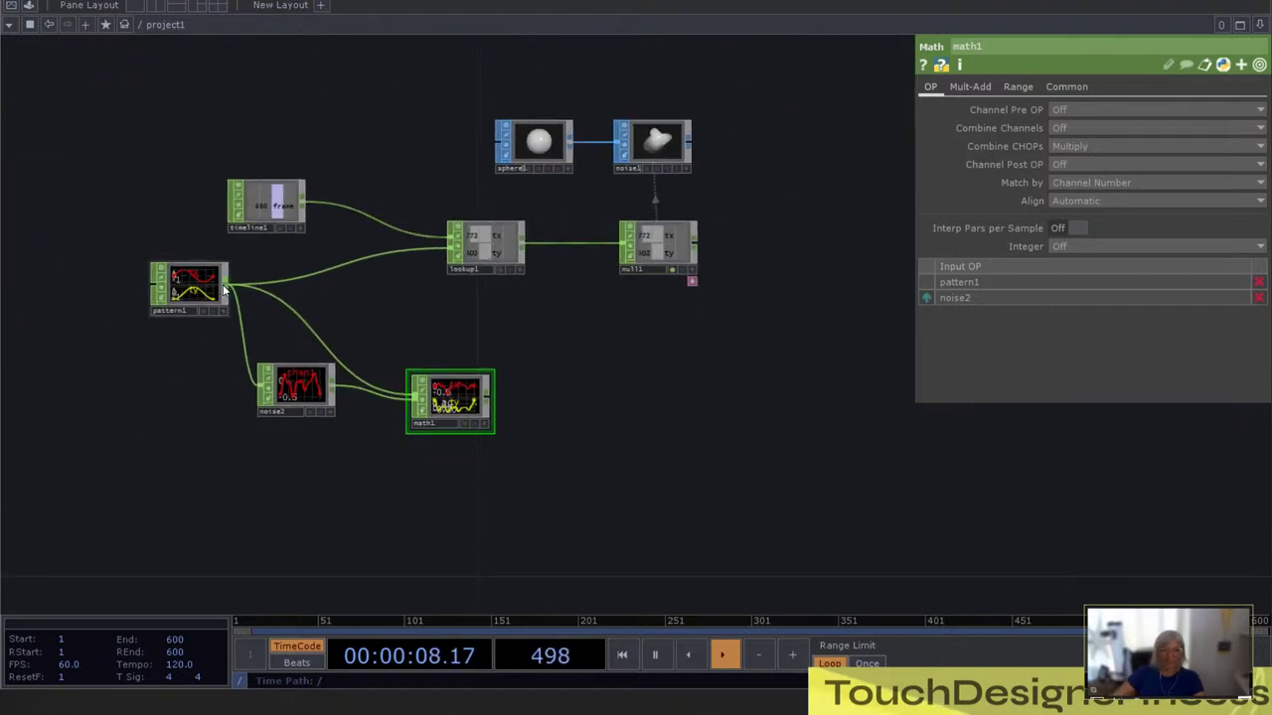
right_click(225, 280)
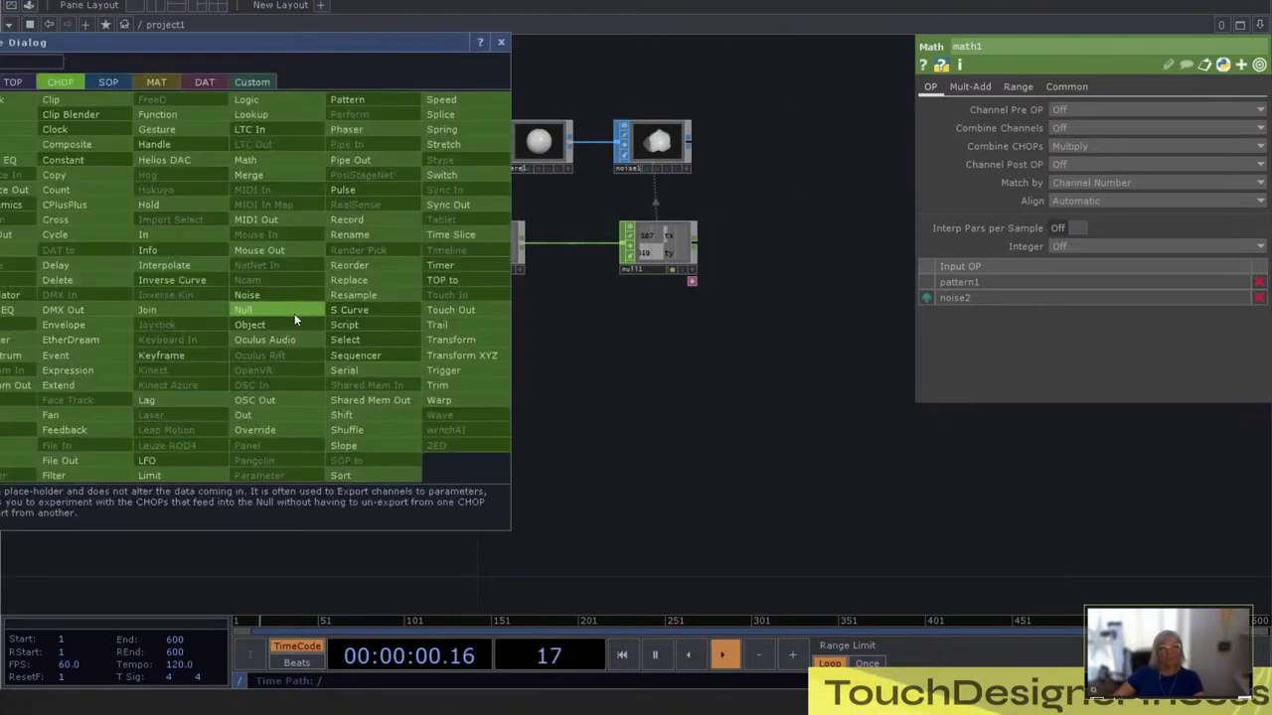
type("ma")
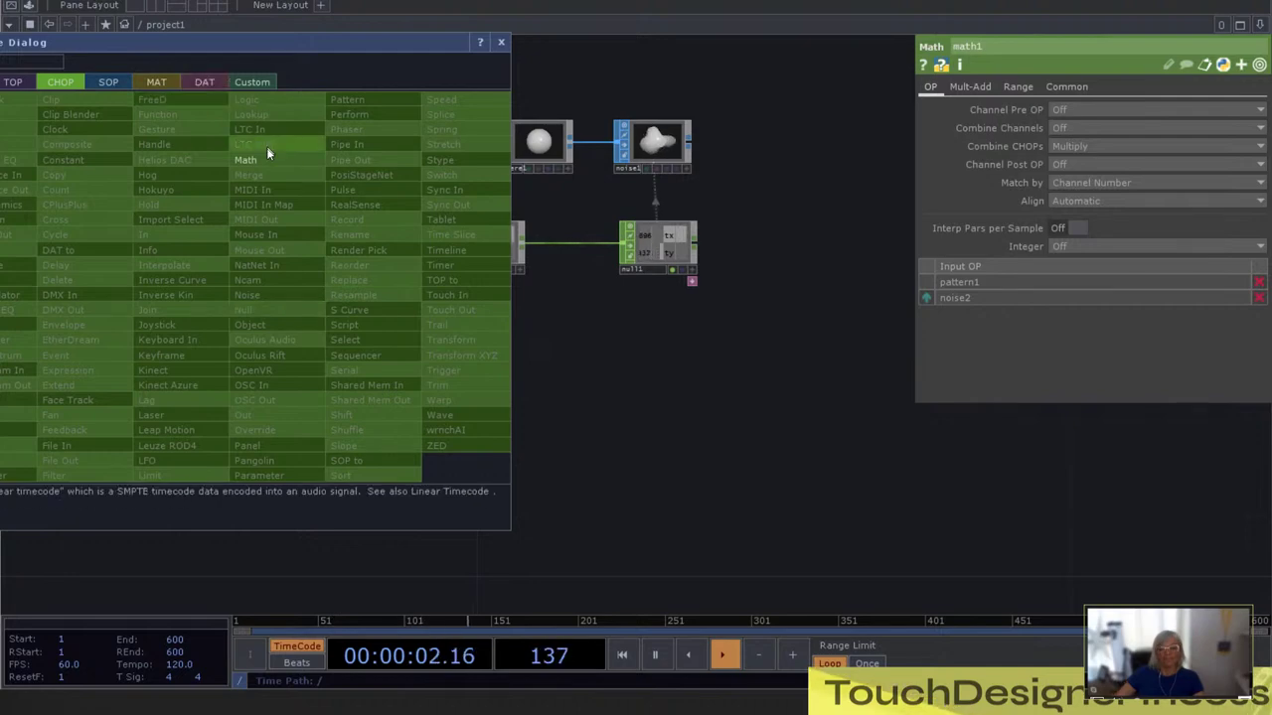
left_click(264, 160)
left_click(604, 390)
scroll(525, 406, "up", 4)
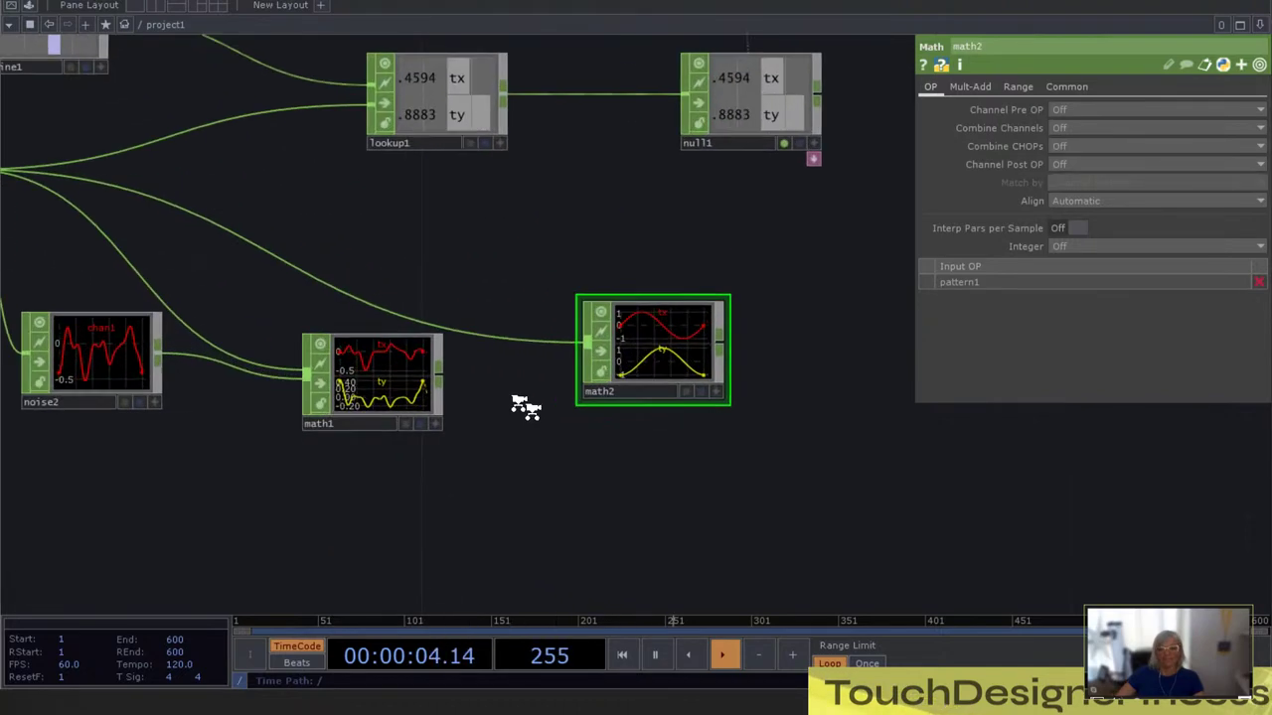
left_click_drag(431, 369, 594, 342)
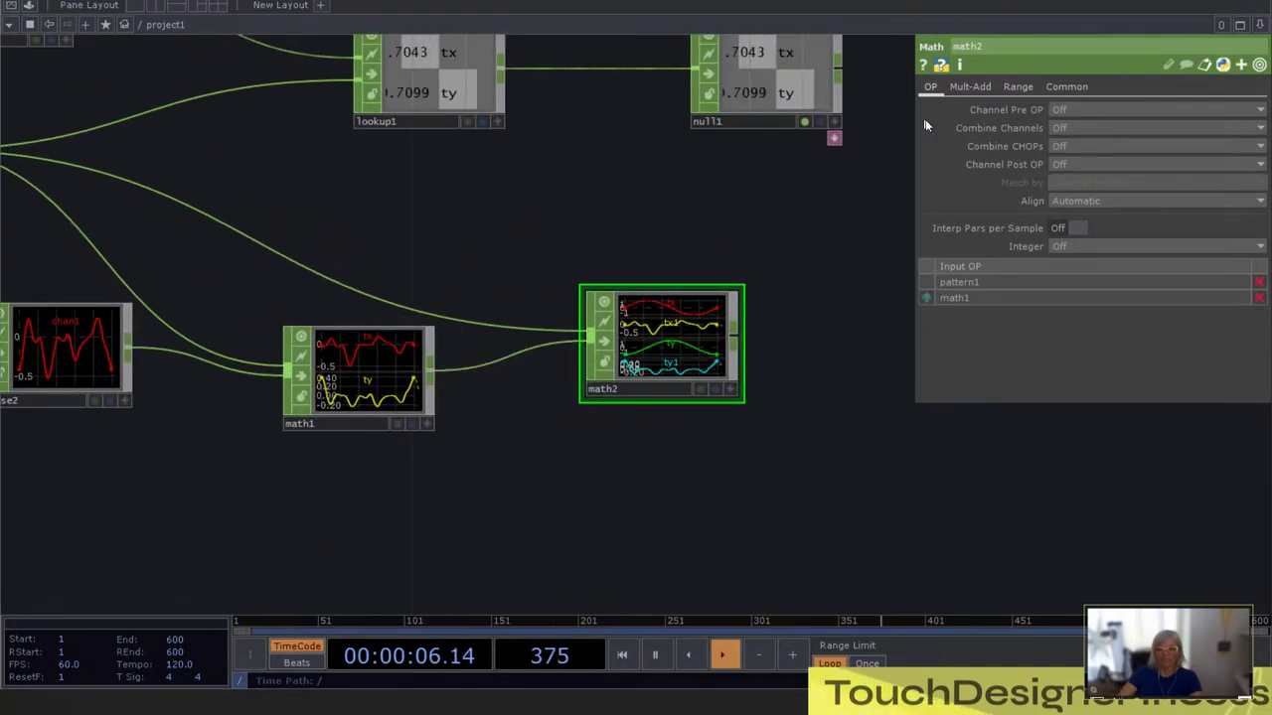
Set the second Math CHOP's Combine CHOPs option to Subtract and inspect its resulting curves
left_click(1075, 145)
left_click(1071, 189)
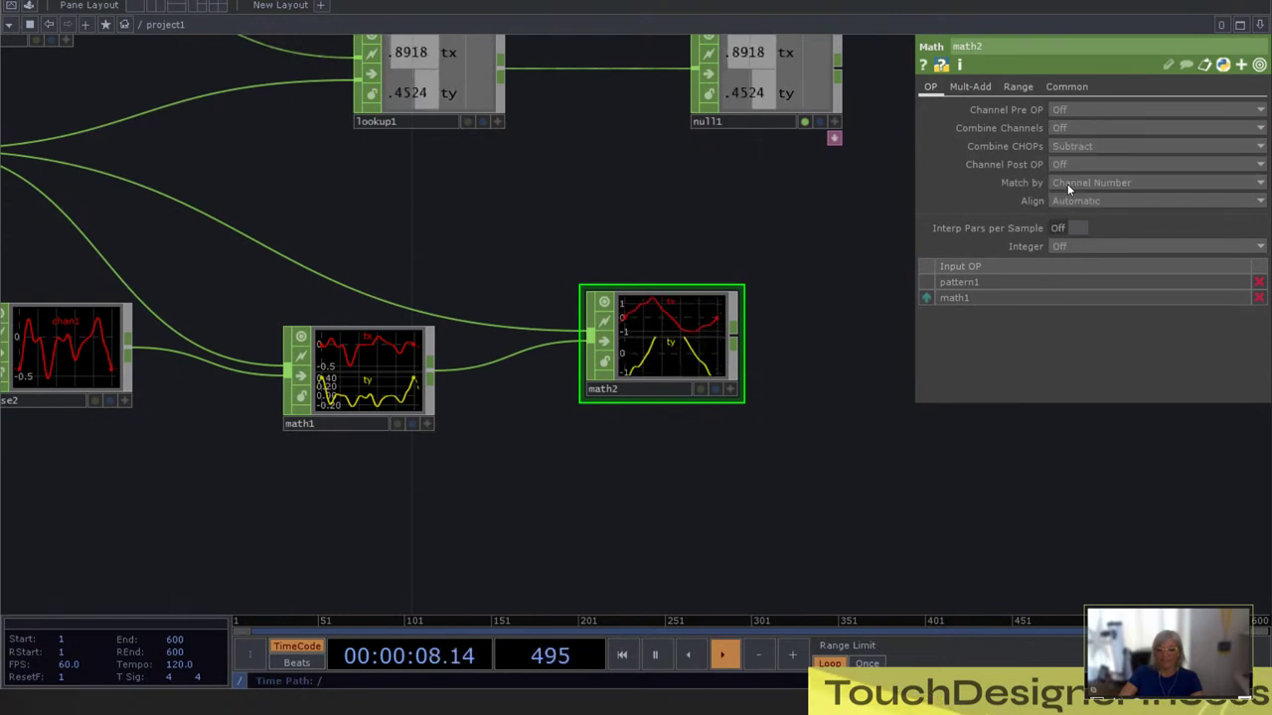
scroll(517, 357, "down", 3)
scroll(610, 333, "up", 5)
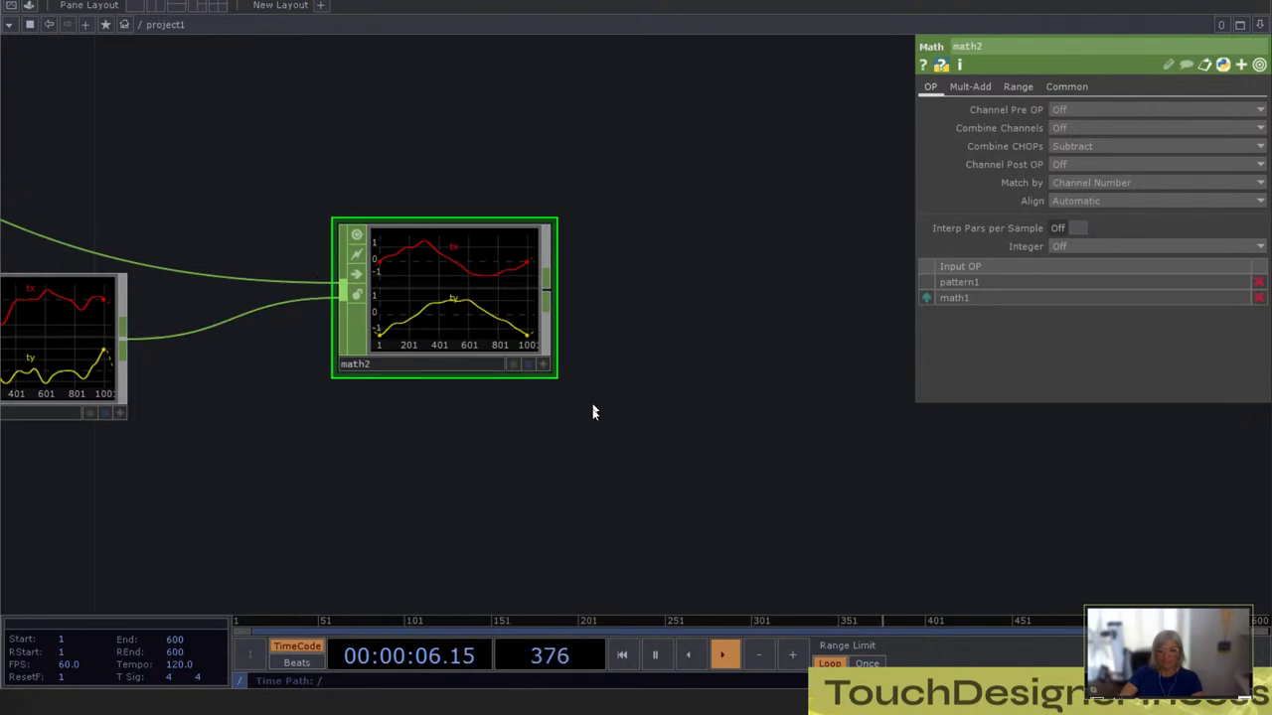
scroll(537, 404, "down", 2)
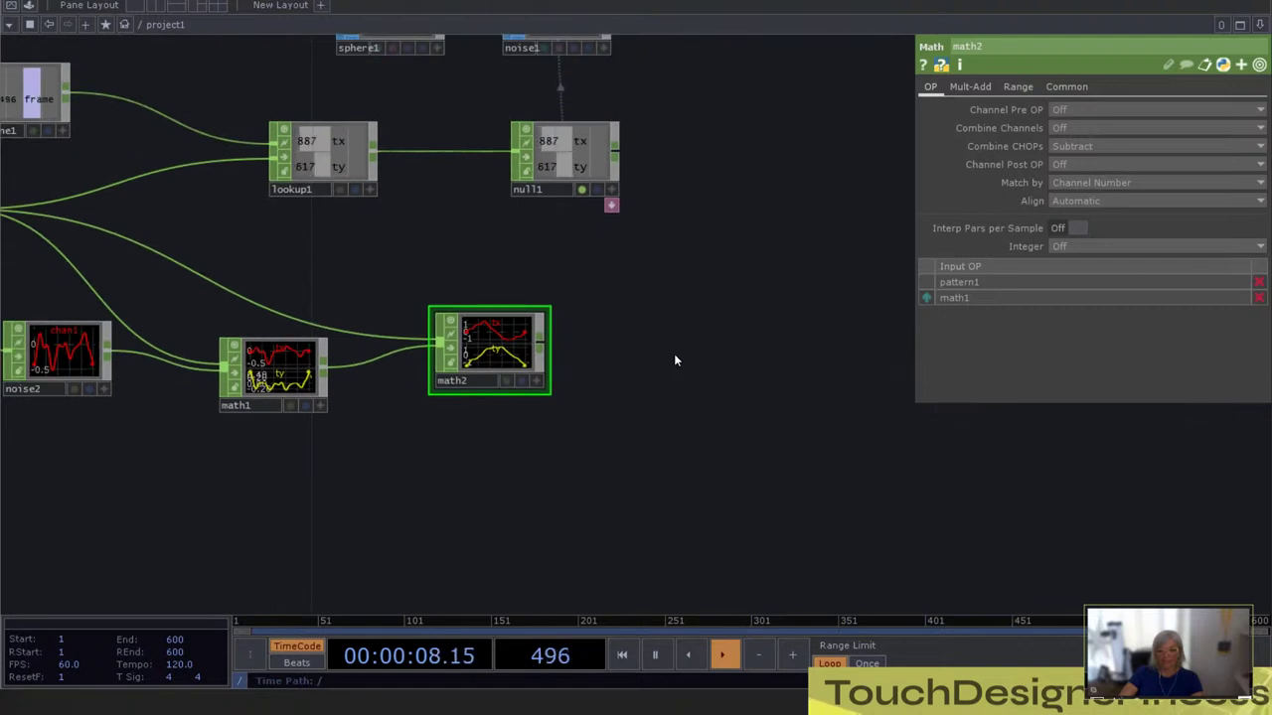
Add a CHOP to SOP operator to the right of the second Math CHOP
key("Tab")
left_click(555, 155)
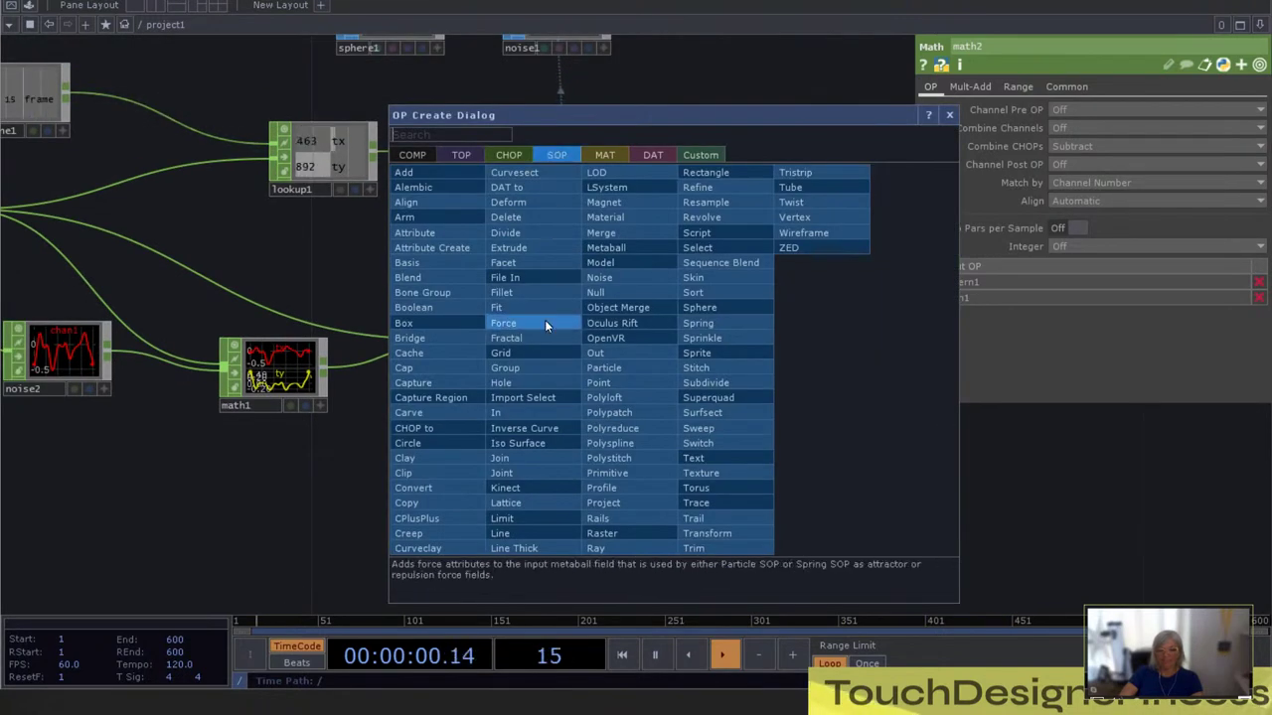
type("limit")
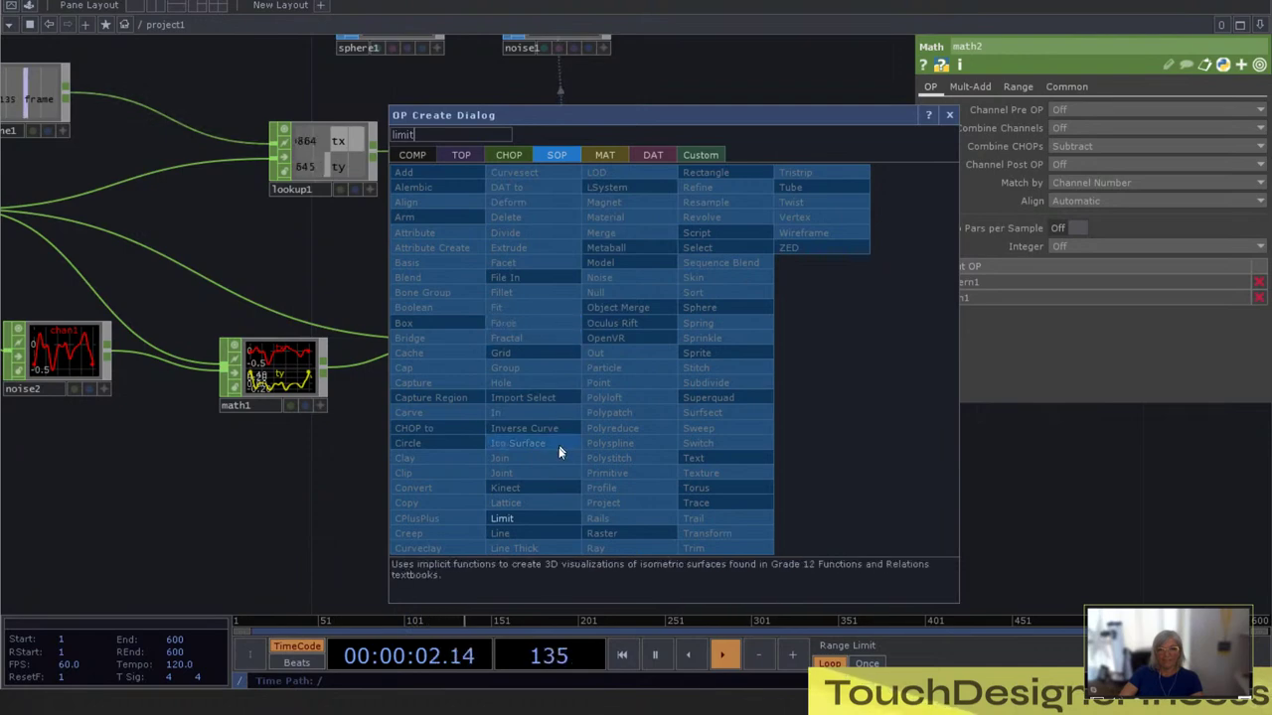
key("BackSpace")
key("BackSpace")
key("BackSpace")
key("BackSpace")
key("BackSpace")
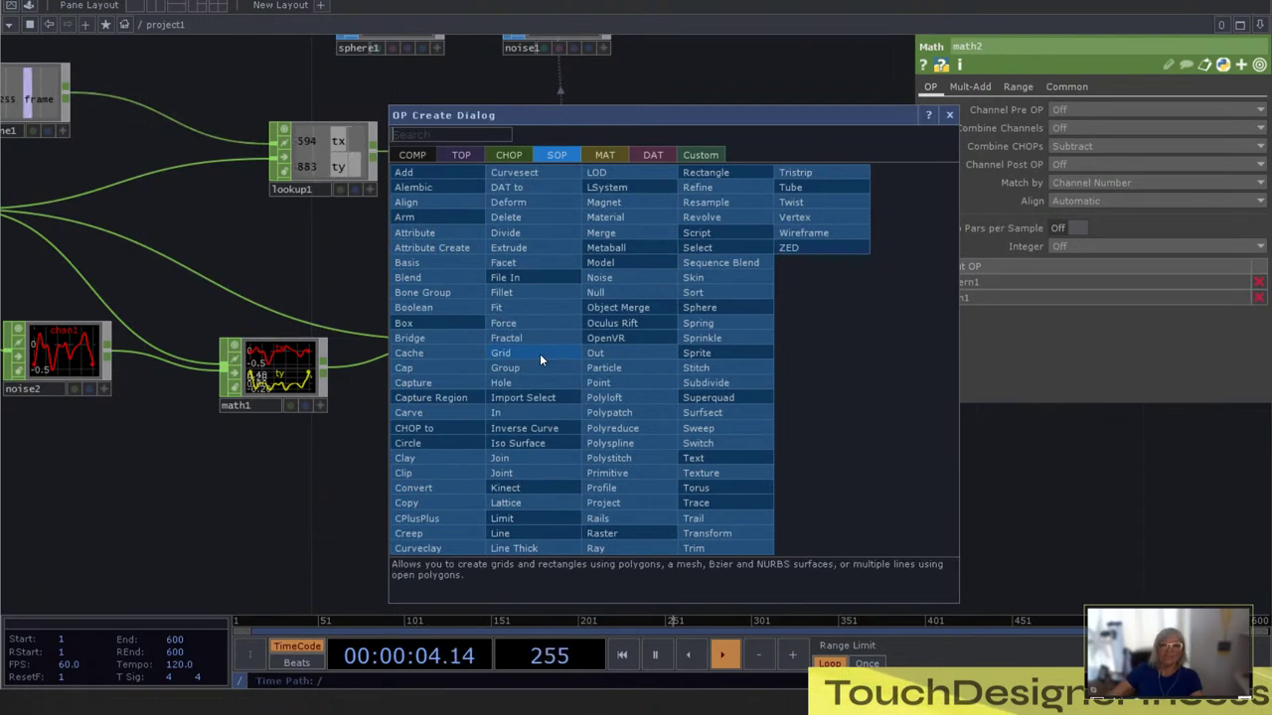
type("chop")
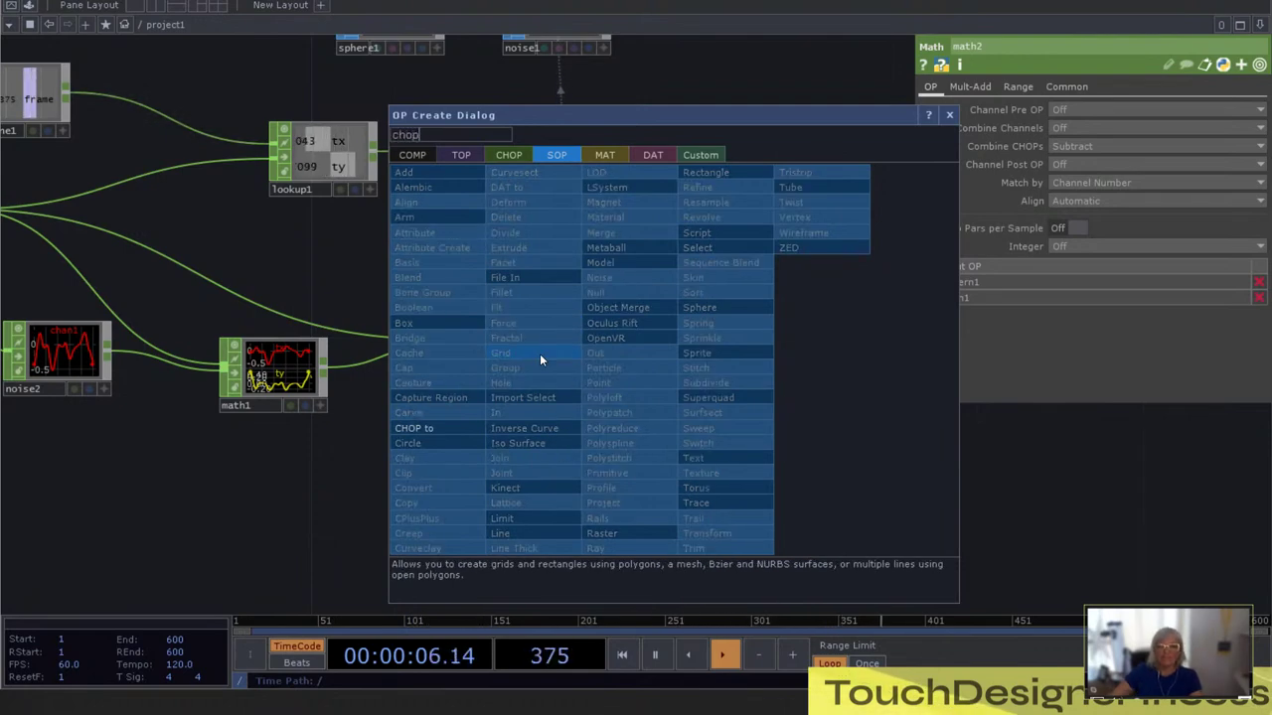
left_click(461, 426)
left_click(677, 321)
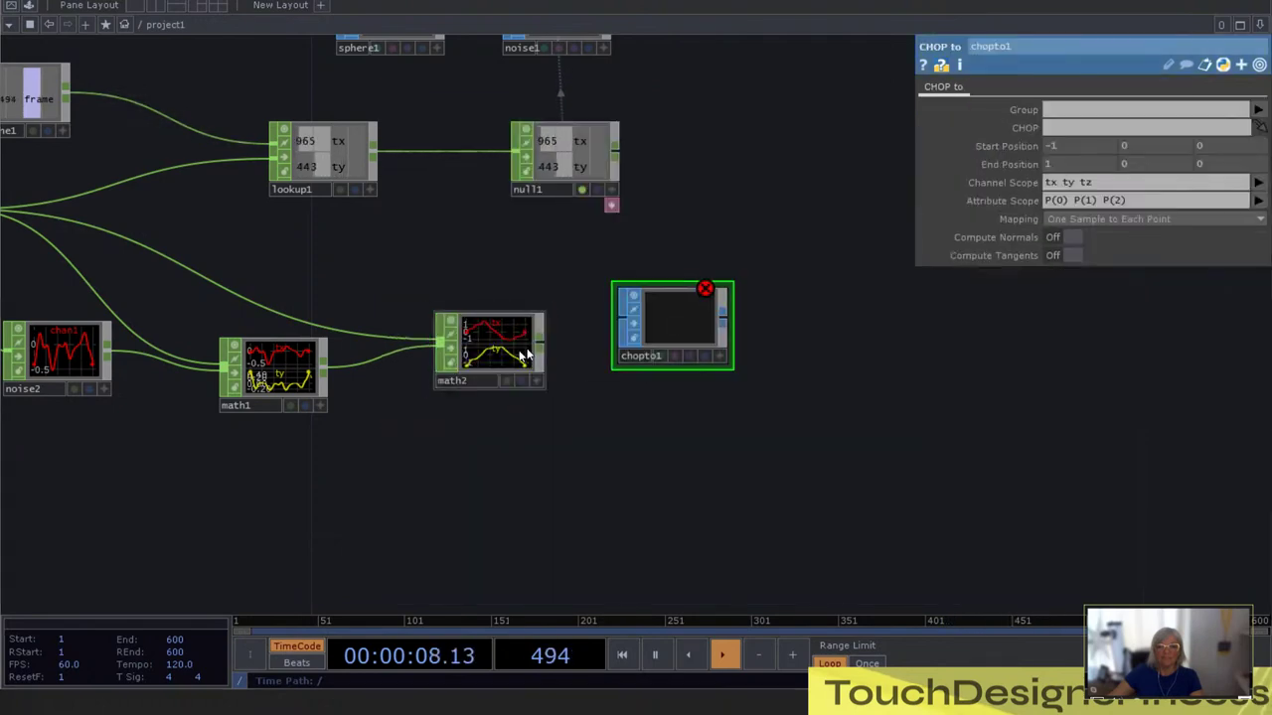
Assign the second Math CHOP as the CHOP to SOP's source and inspect the resulting outline
left_click_drag(520, 350, 684, 311)
scroll(676, 327, "up", 3)
scroll(675, 331, "up", 3)
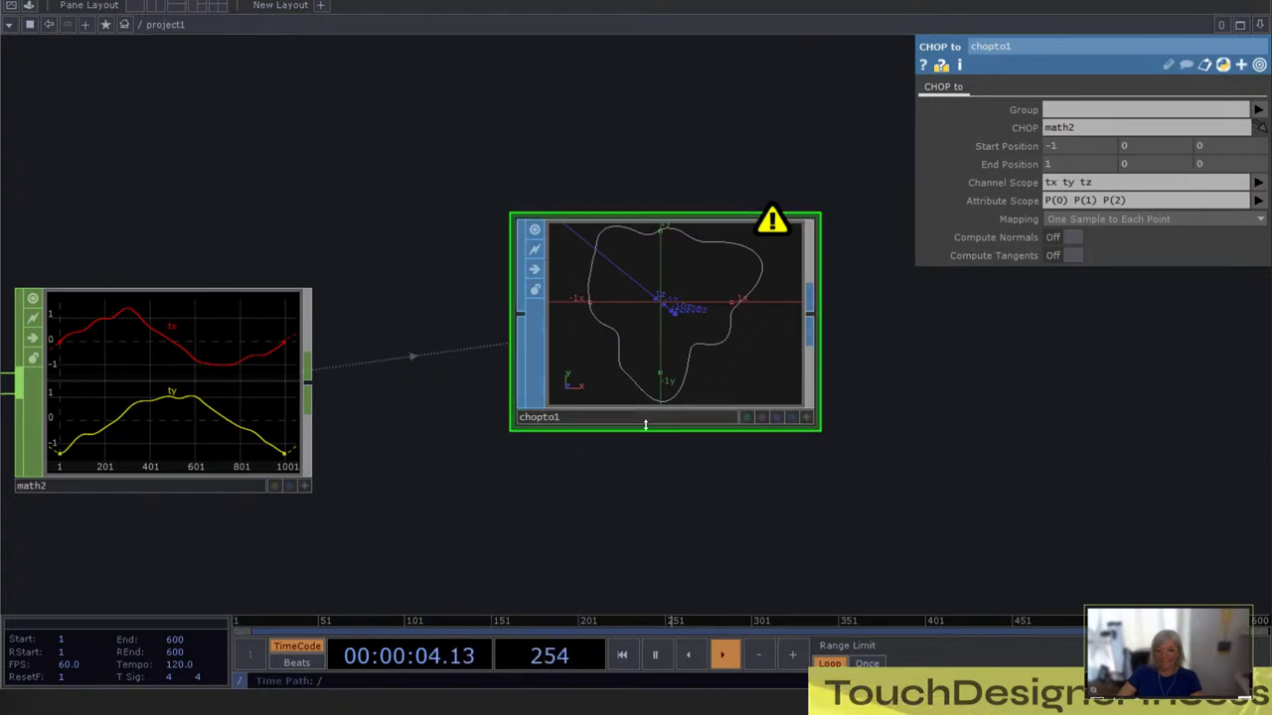
scroll(562, 403, "down", 2)
scroll(562, 405, "down", 3)
Connect the second Math CHOP to the Lookup CHOP's second input in place of the Pattern CHOP
left_click_drag(519, 433, 556, 432)
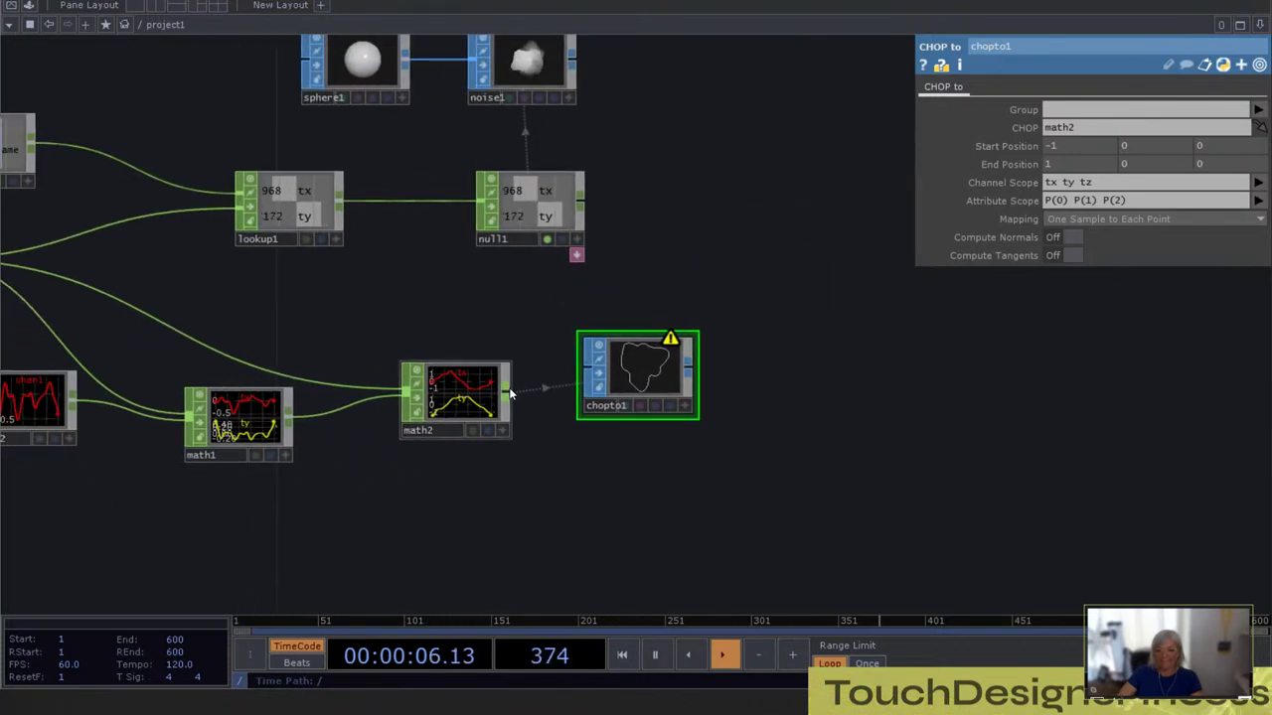
left_click_drag(507, 393, 241, 210)
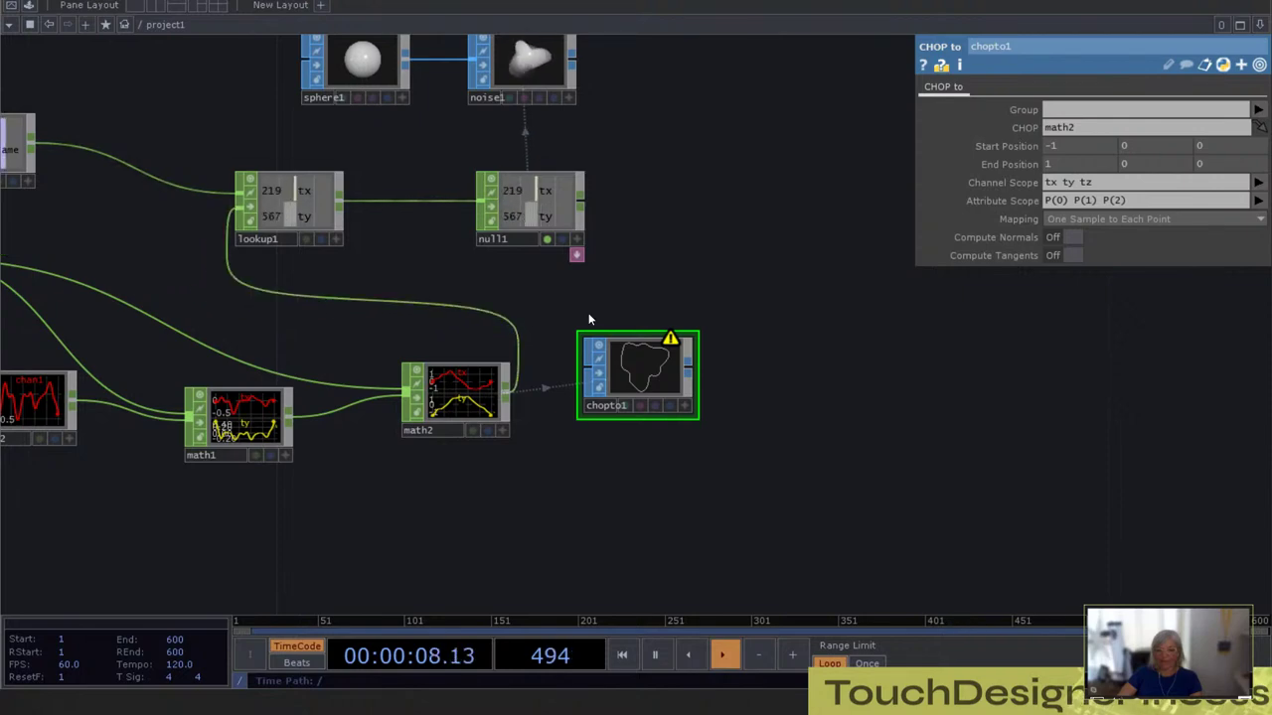
scroll(693, 280, "down", 2)
scroll(616, 354, "up", 4)
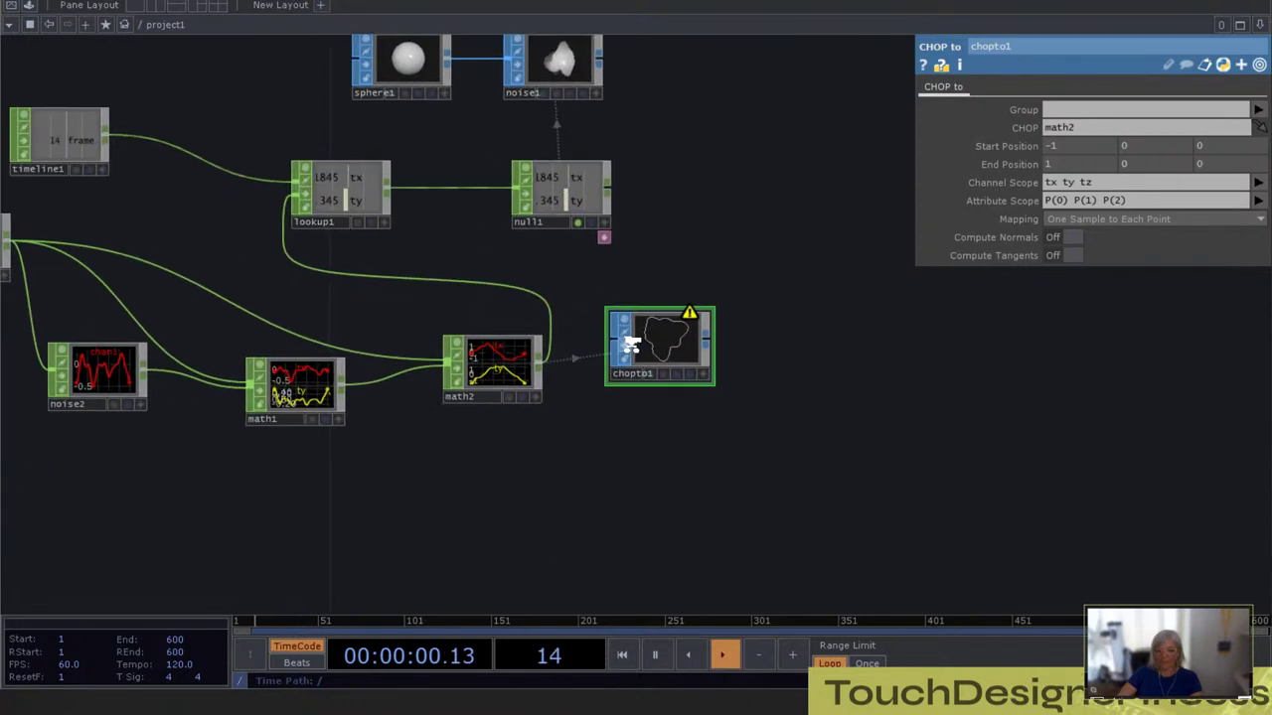
scroll(743, 318, "down", 1)
scroll(188, 368, "left", 2)
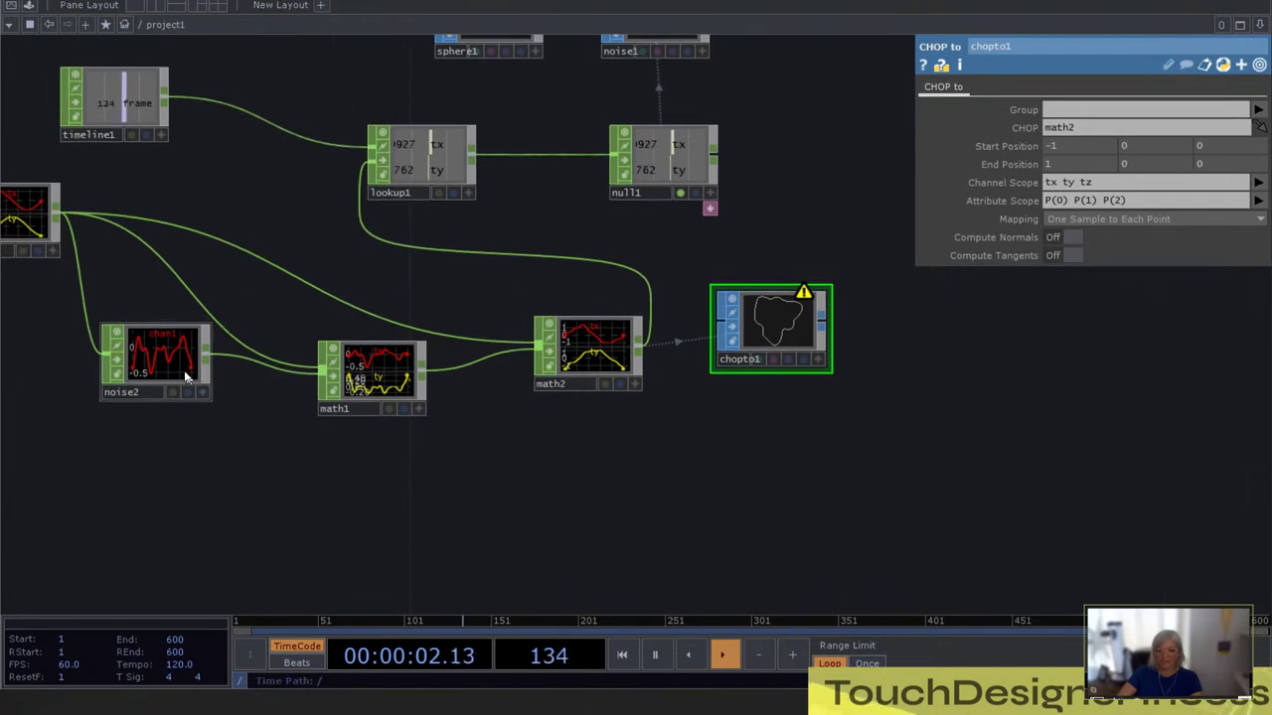
Examine the Noise CHOP's noise and transform parameters alongside its curve
left_click(153, 362)
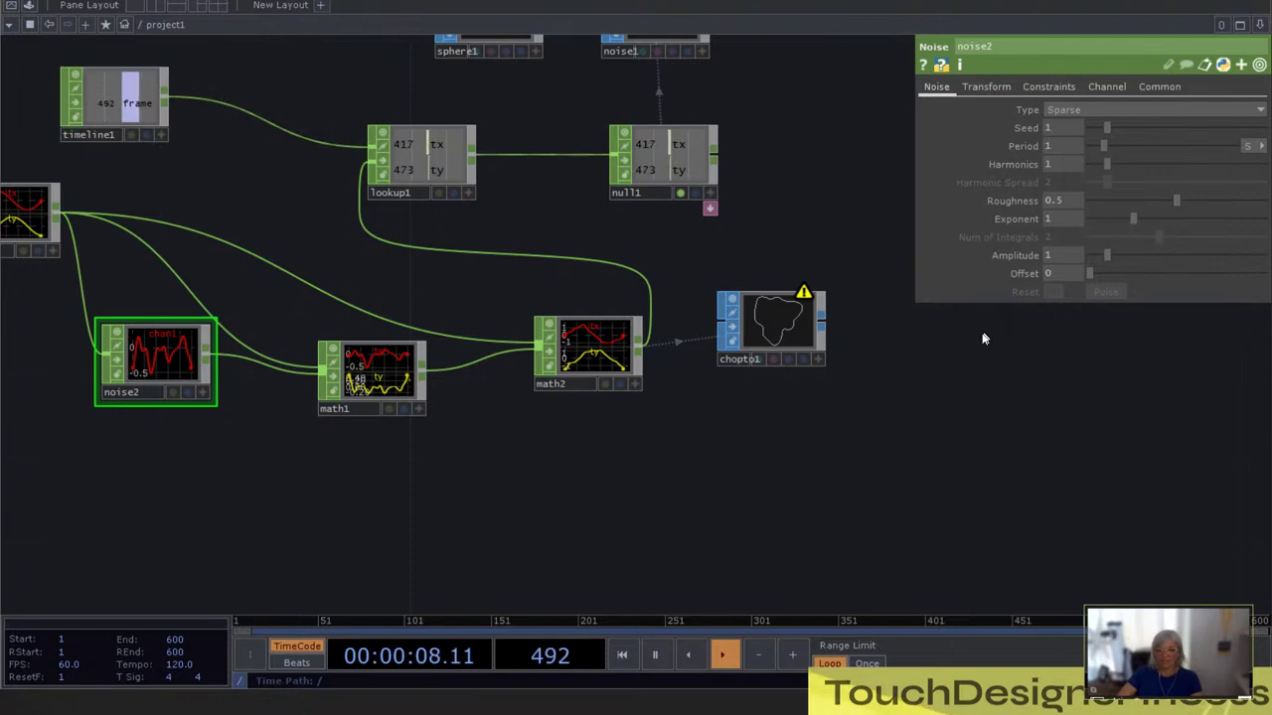
left_click_drag(227, 446, 397, 446)
scroll(364, 375, "up", 5)
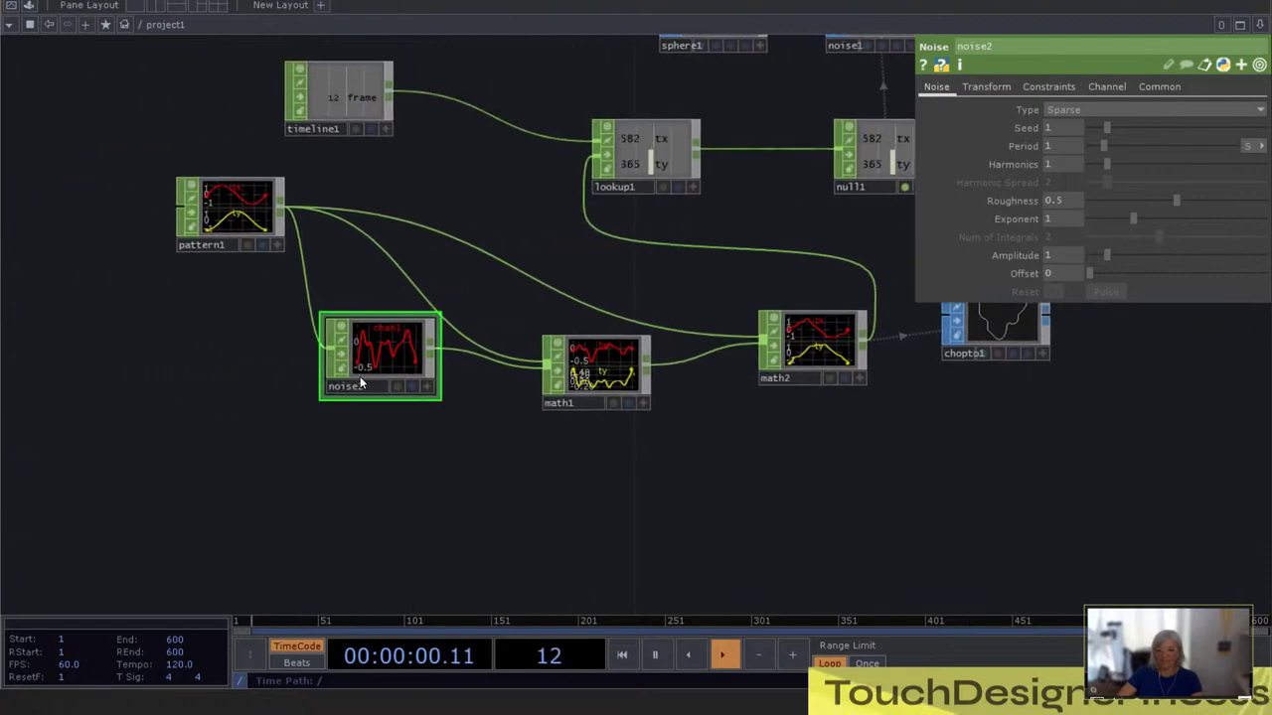
scroll(387, 363, "down", 4)
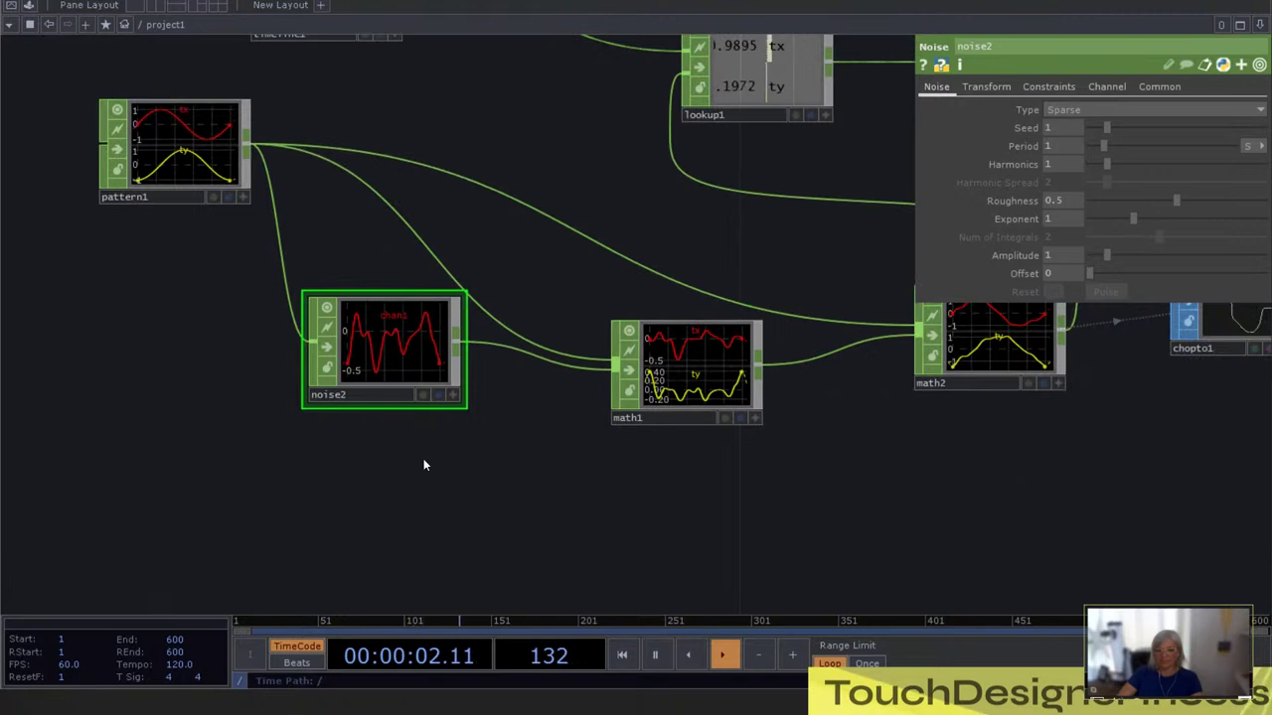
left_click_drag(380, 489, 309, 535)
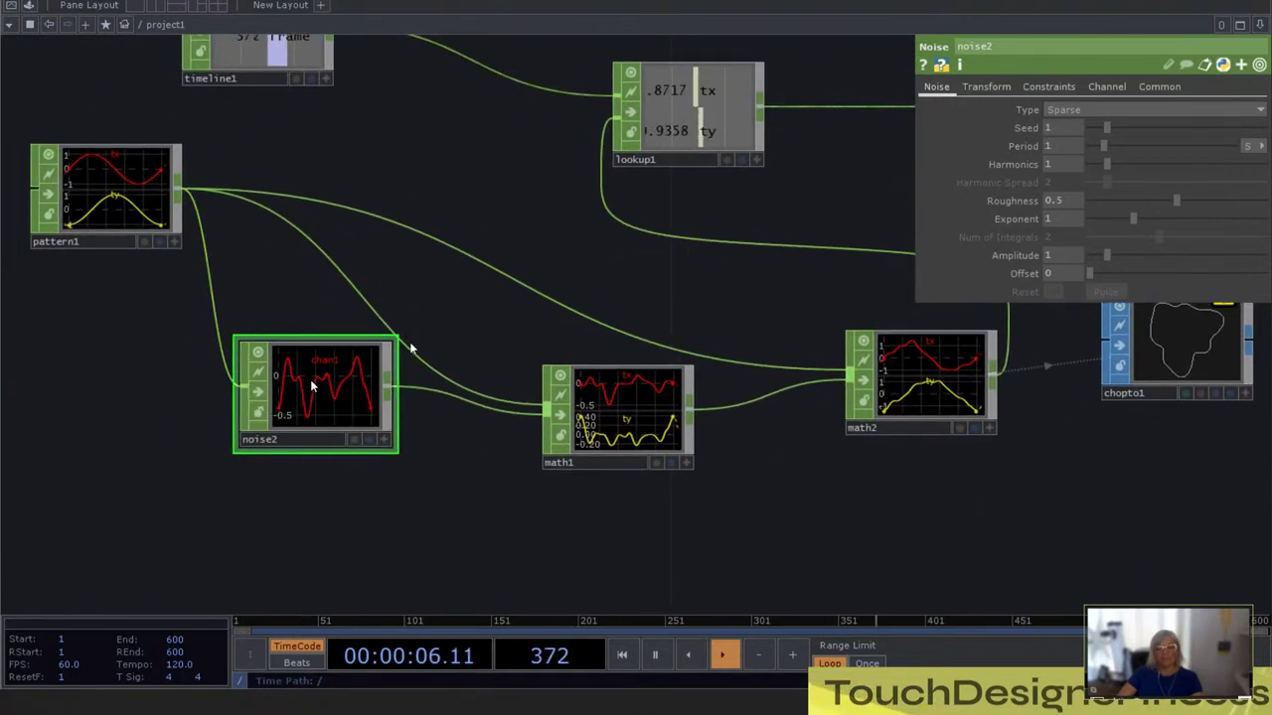
left_click(1000, 84)
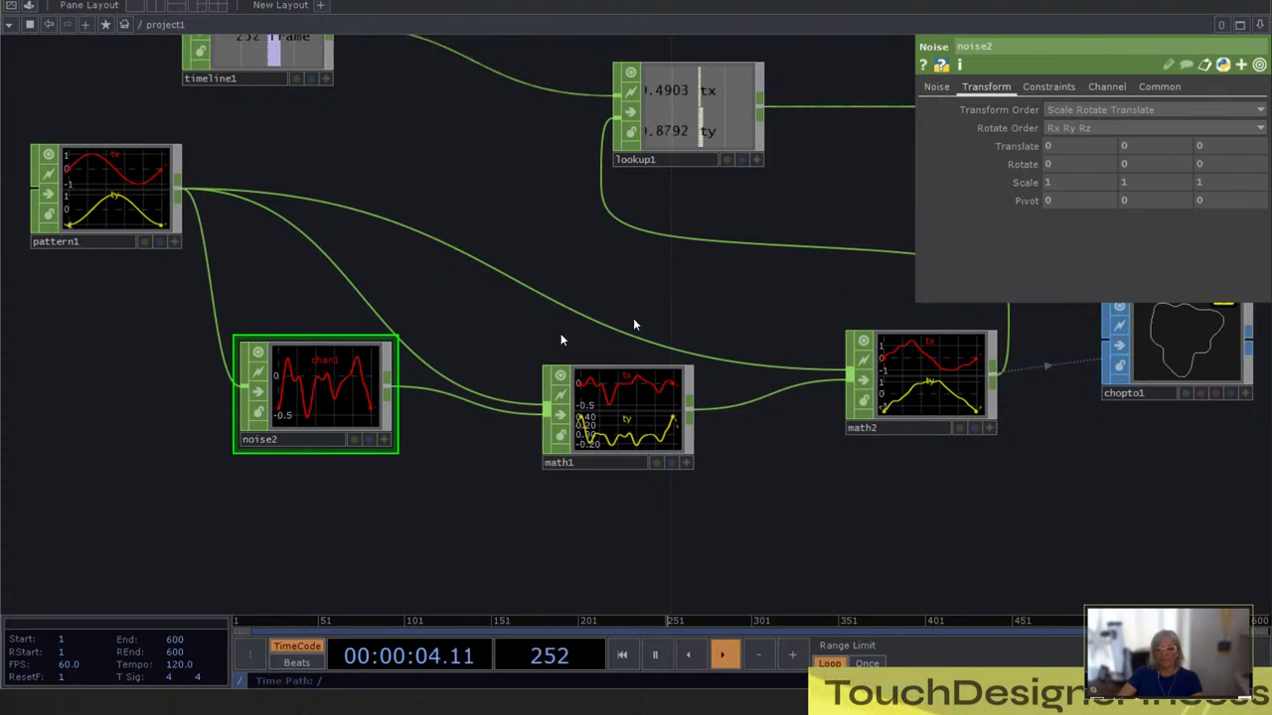
Insert a Math CHOP between the Pattern CHOP and the Noise CHOP, placed below the Pattern CHOP
left_click(244, 393)
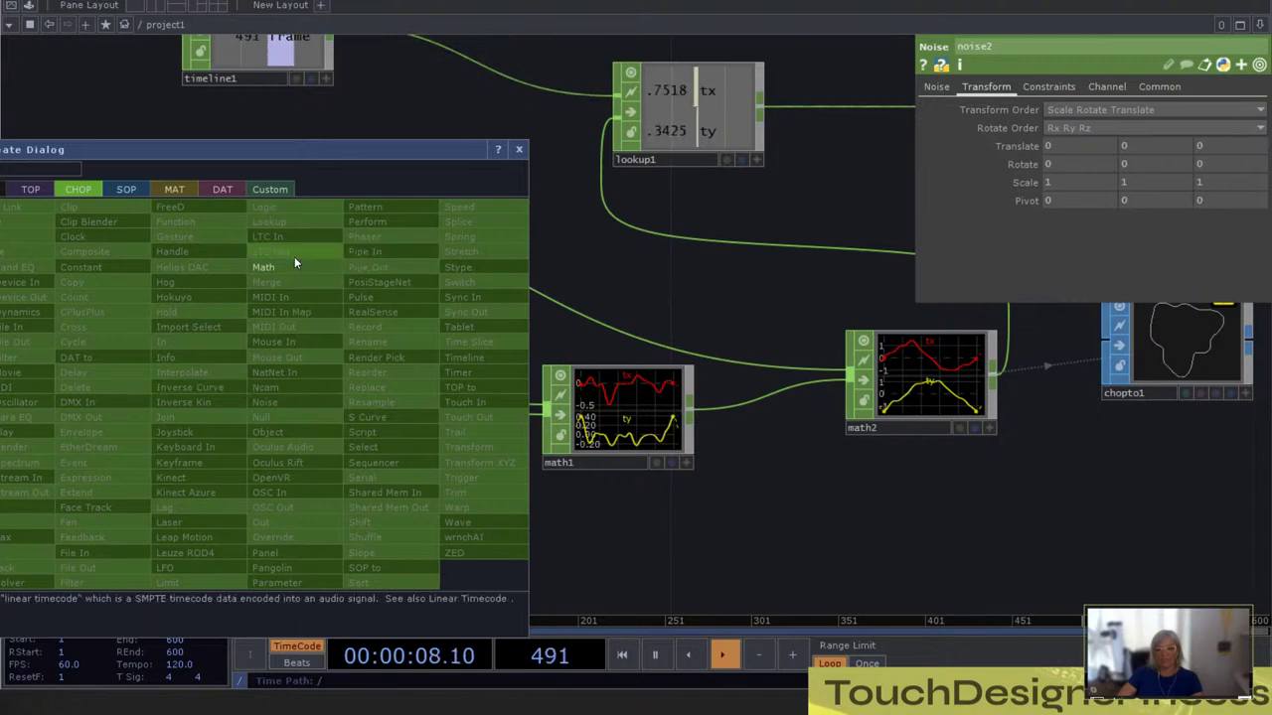
left_click(273, 278)
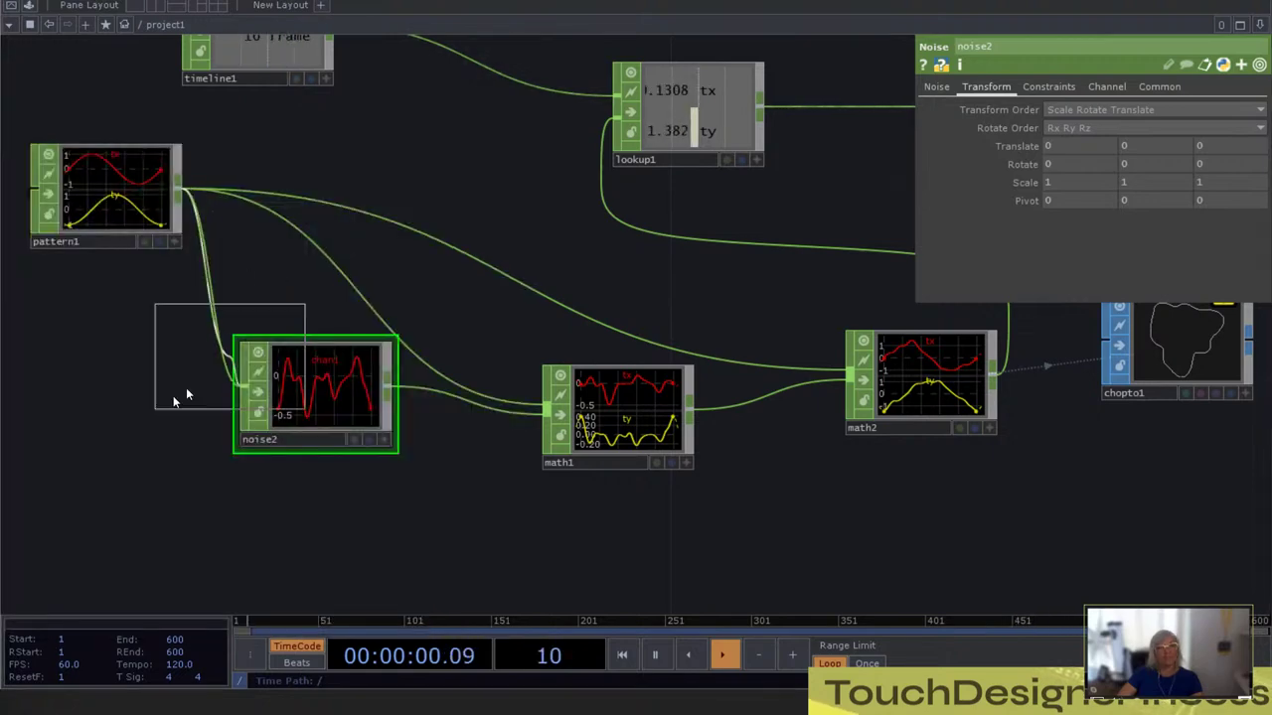
left_click(109, 423)
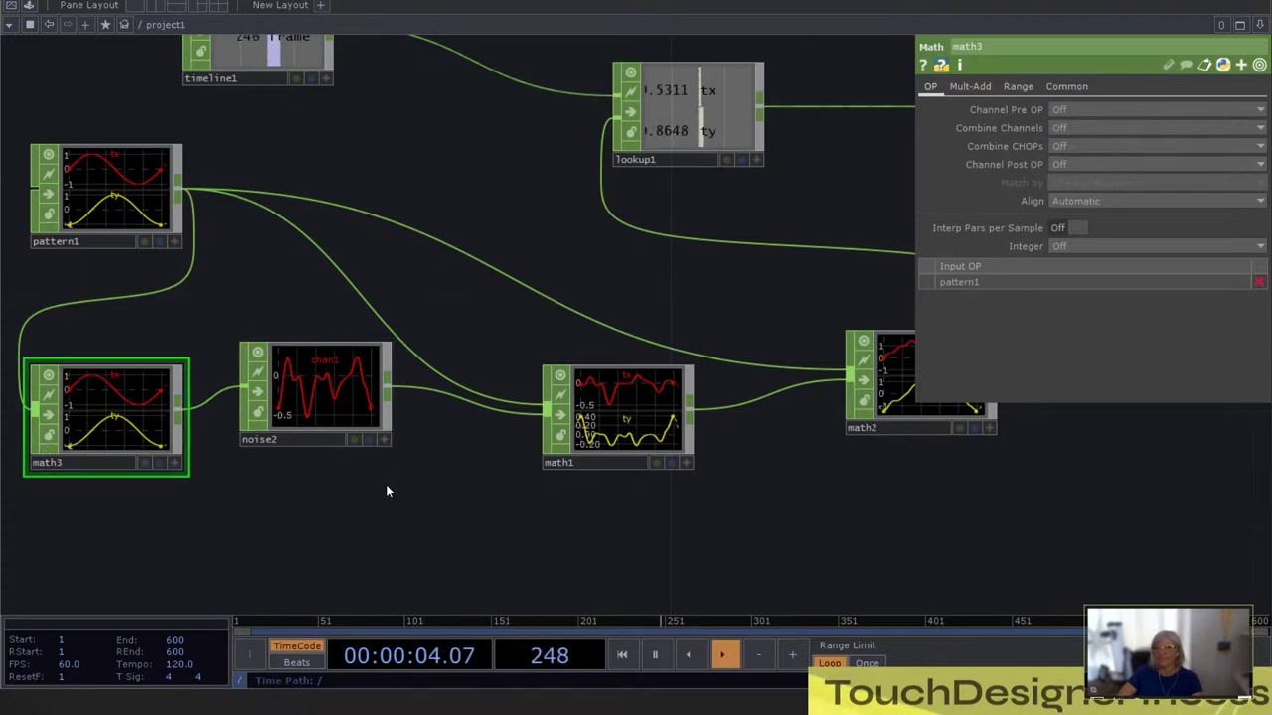
Inspect the Noise SOP's transform parameters and its deformed sphere
scroll(332, 497, "down", 3)
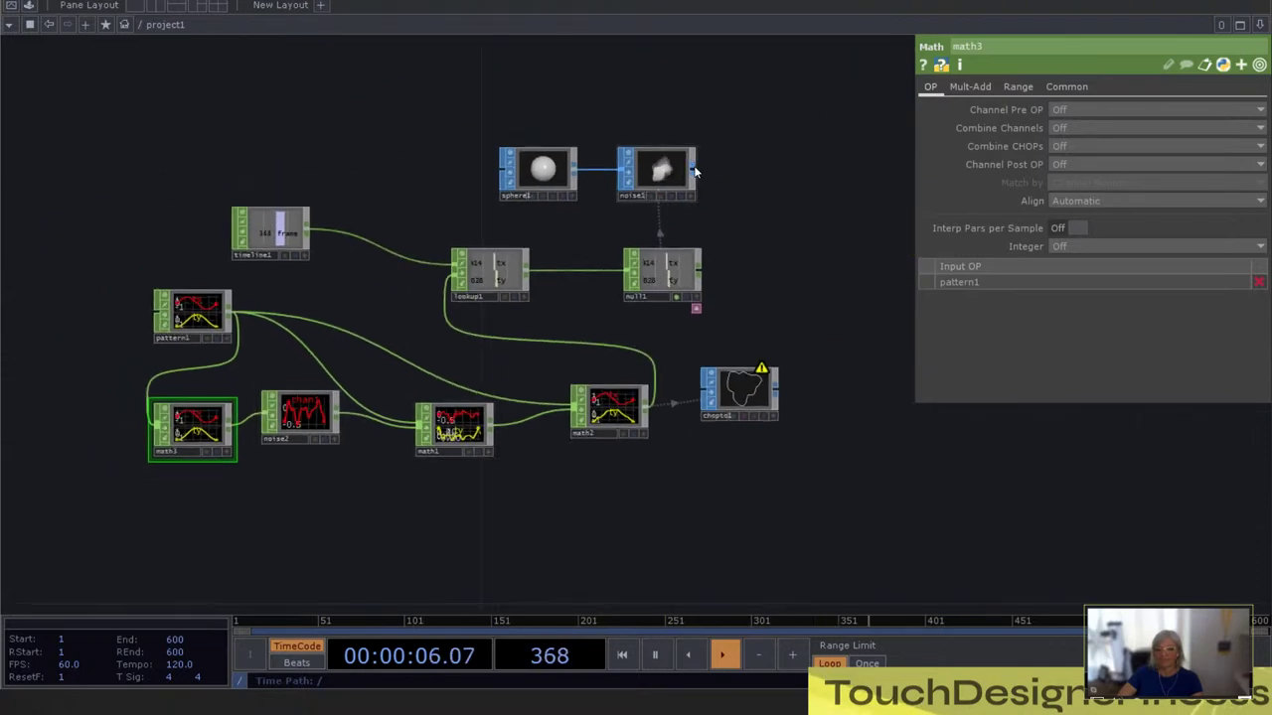
scroll(696, 172, "up", 3)
left_click(565, 178)
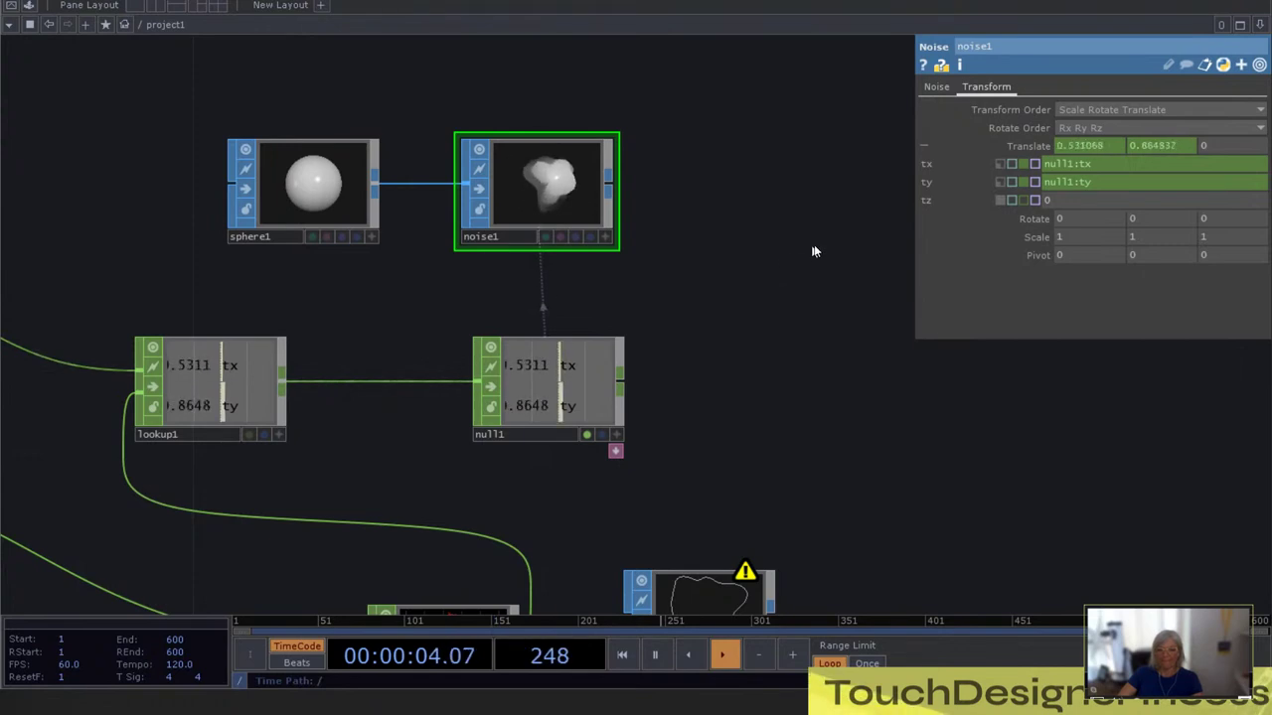
Move the Timeline CHOP closer to the Lookup CHOP's first input
scroll(812, 248, "down", 5)
left_click_drag(829, 380, 824, 303)
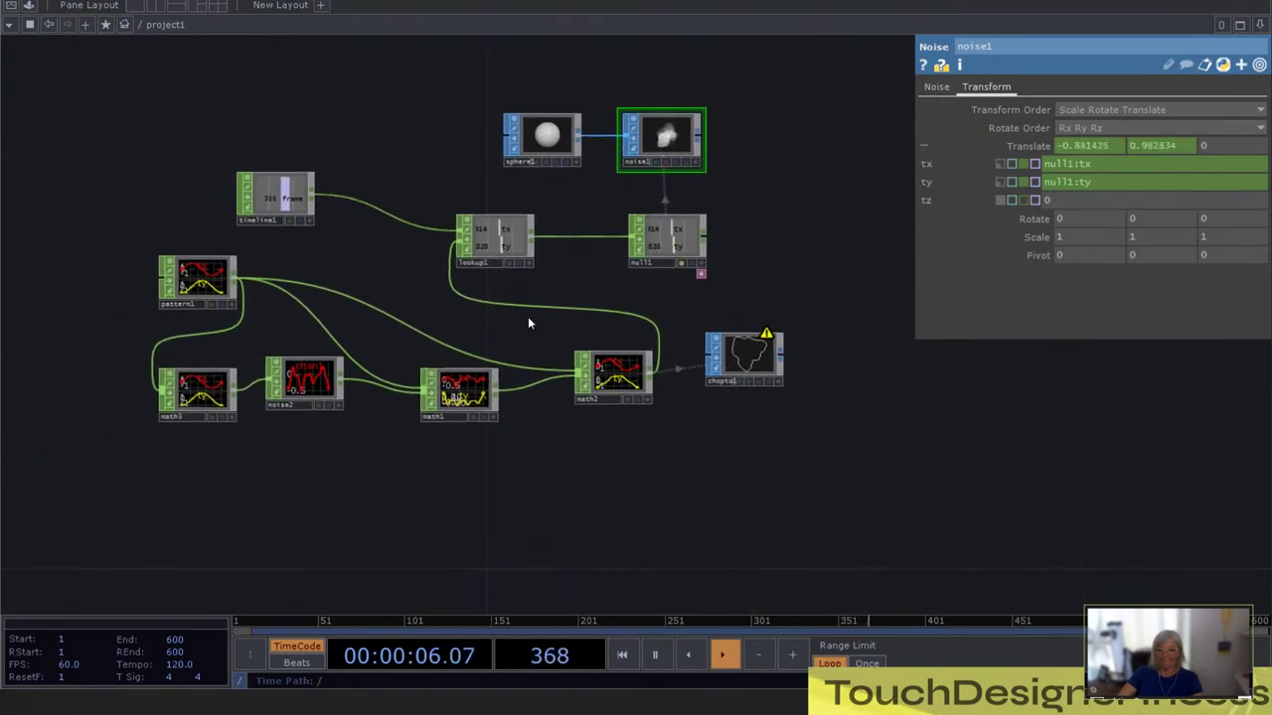
left_click_drag(297, 194, 374, 217)
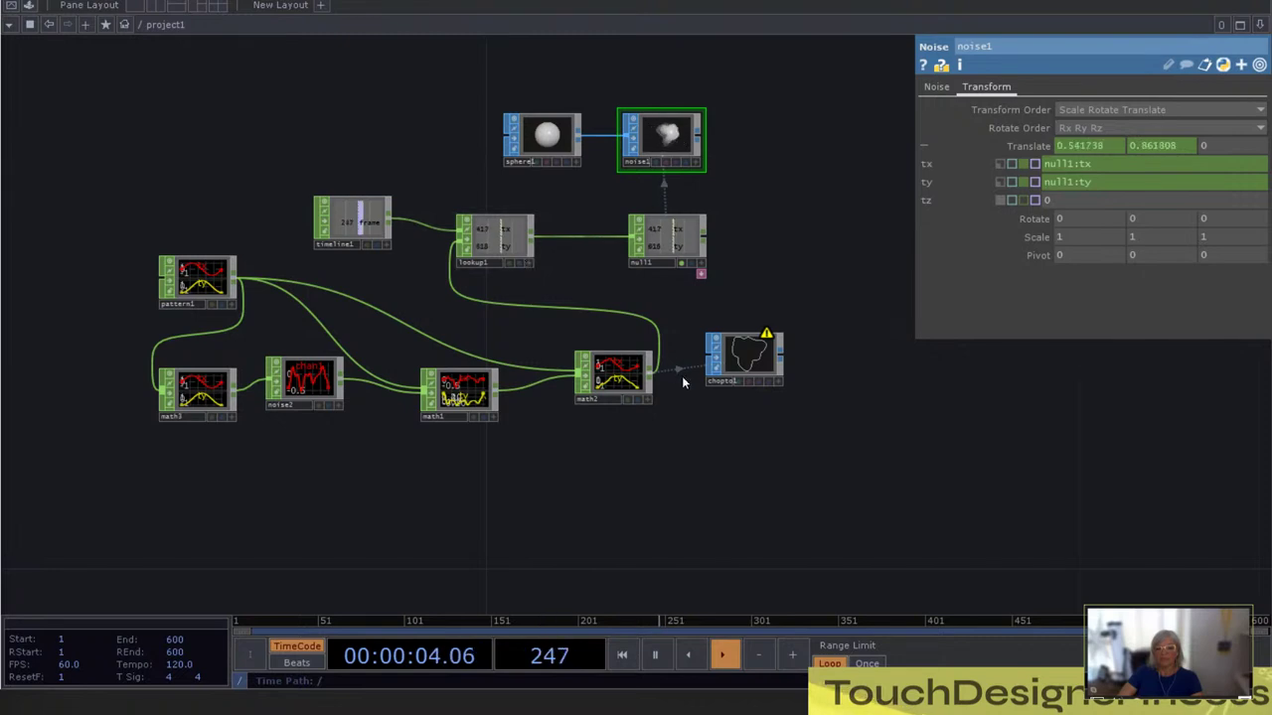
Examine the curves along the Math and Noise CHOP chain that varies the Pattern channels
left_click_drag(676, 423, 705, 324)
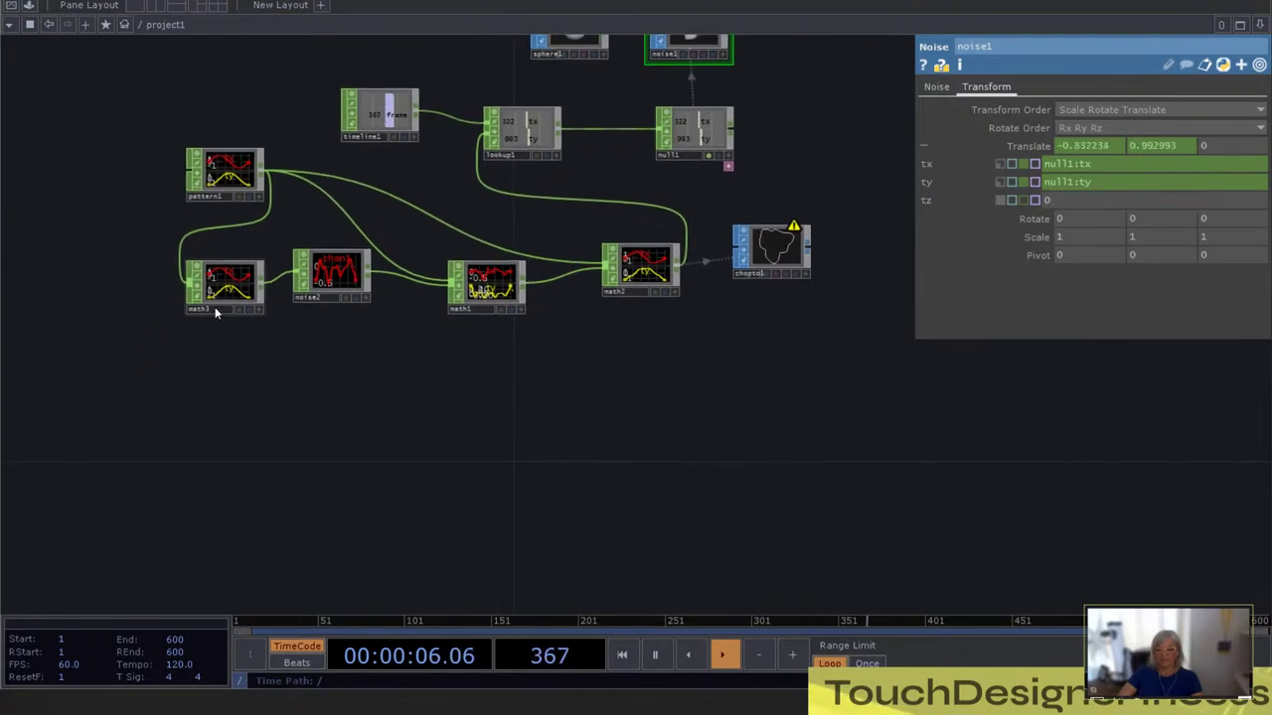
scroll(251, 288, "up", 5)
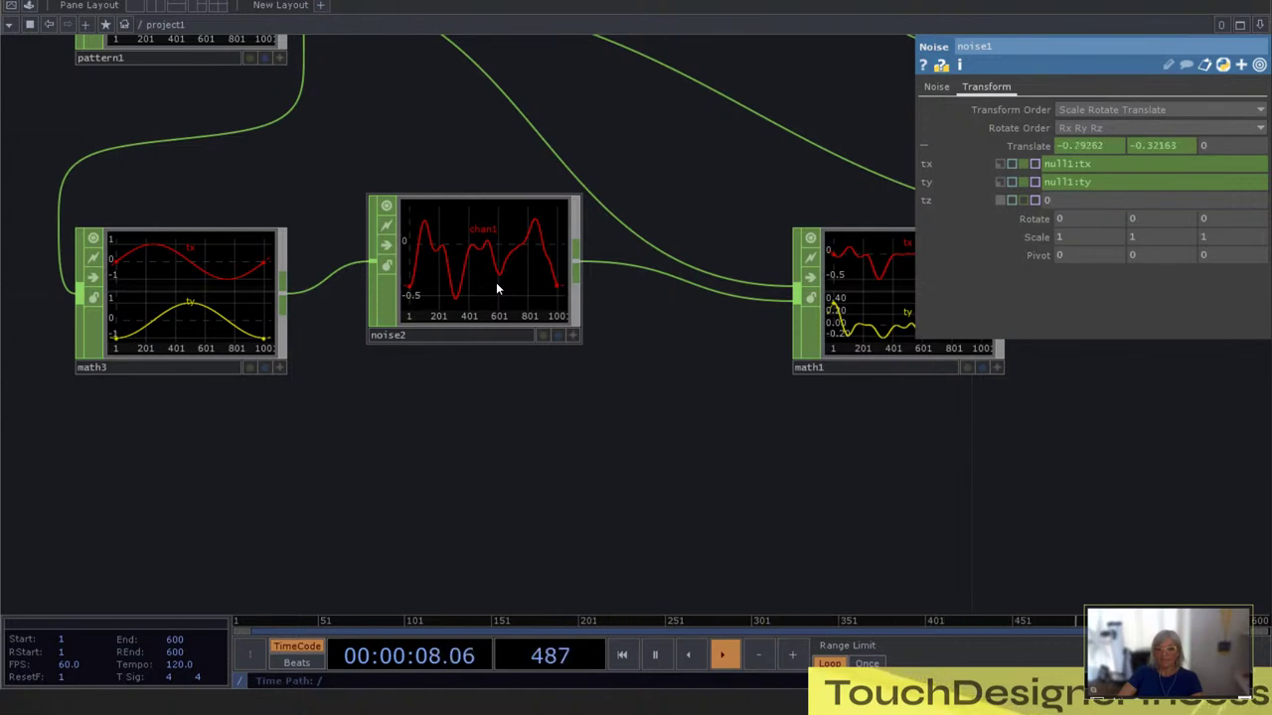
scroll(486, 244, "down", 5)
left_click_drag(461, 383, 358, 373)
scroll(553, 146, "up", 5)
scroll(554, 89, "down", 5)
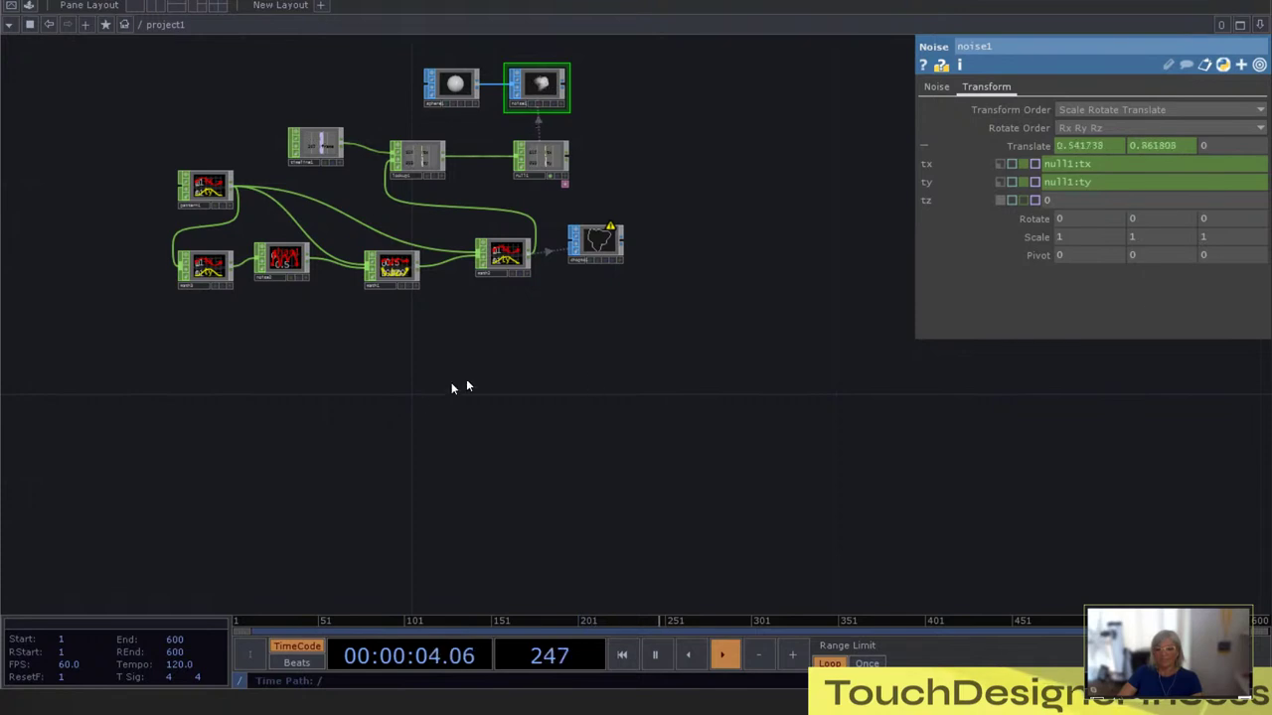
scroll(298, 402, "up", 2)
scroll(328, 393, "down", 3)
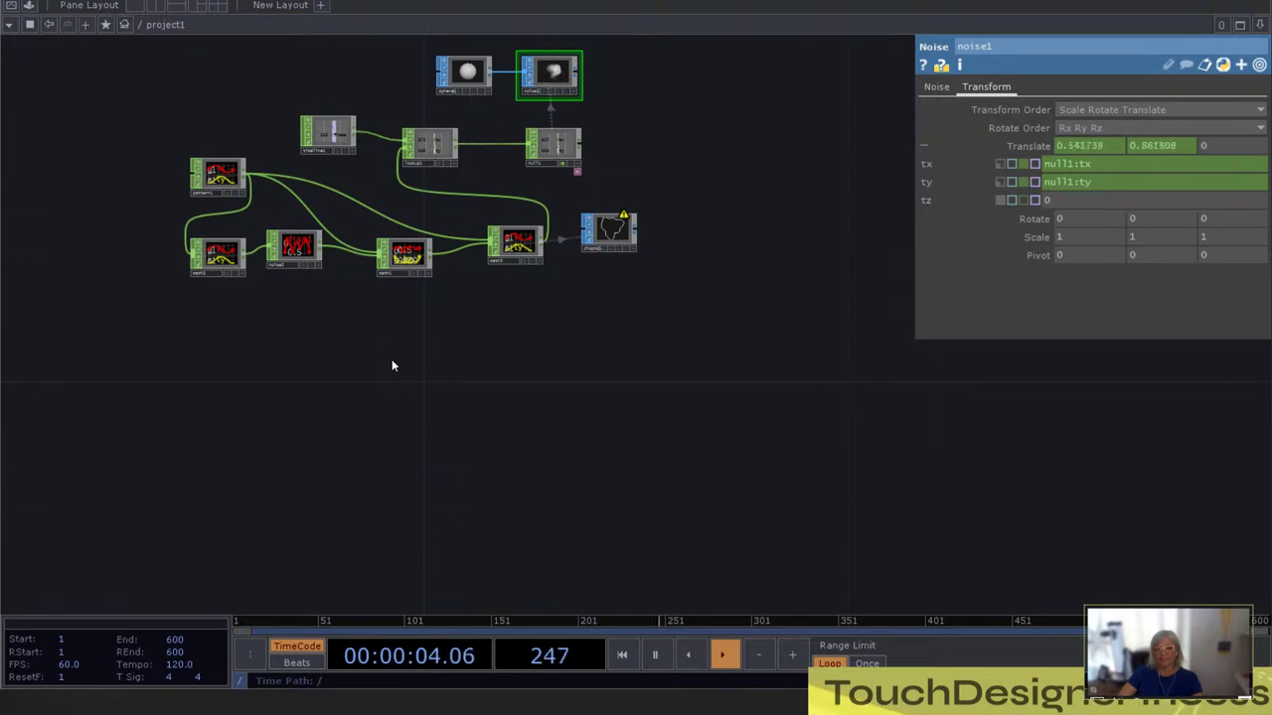
Add a second Sphere SOP in the empty area below the Math CHOP chain
key("Tab")
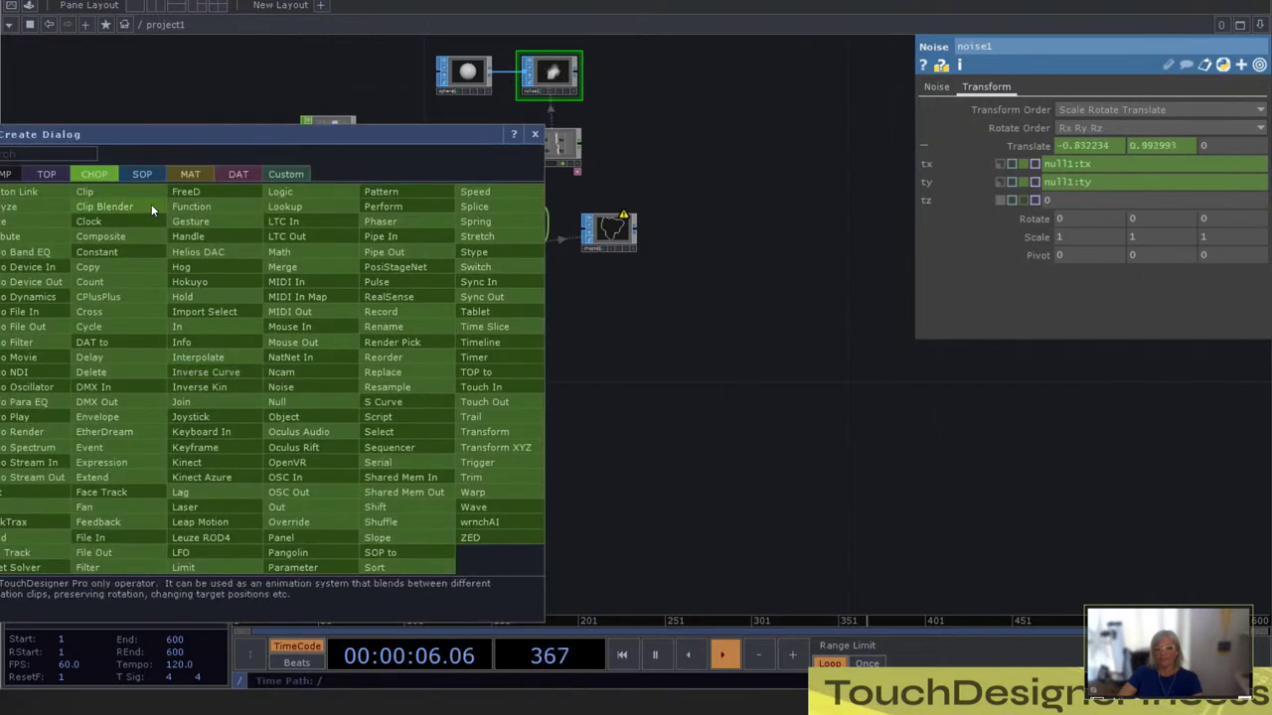
left_click(156, 172)
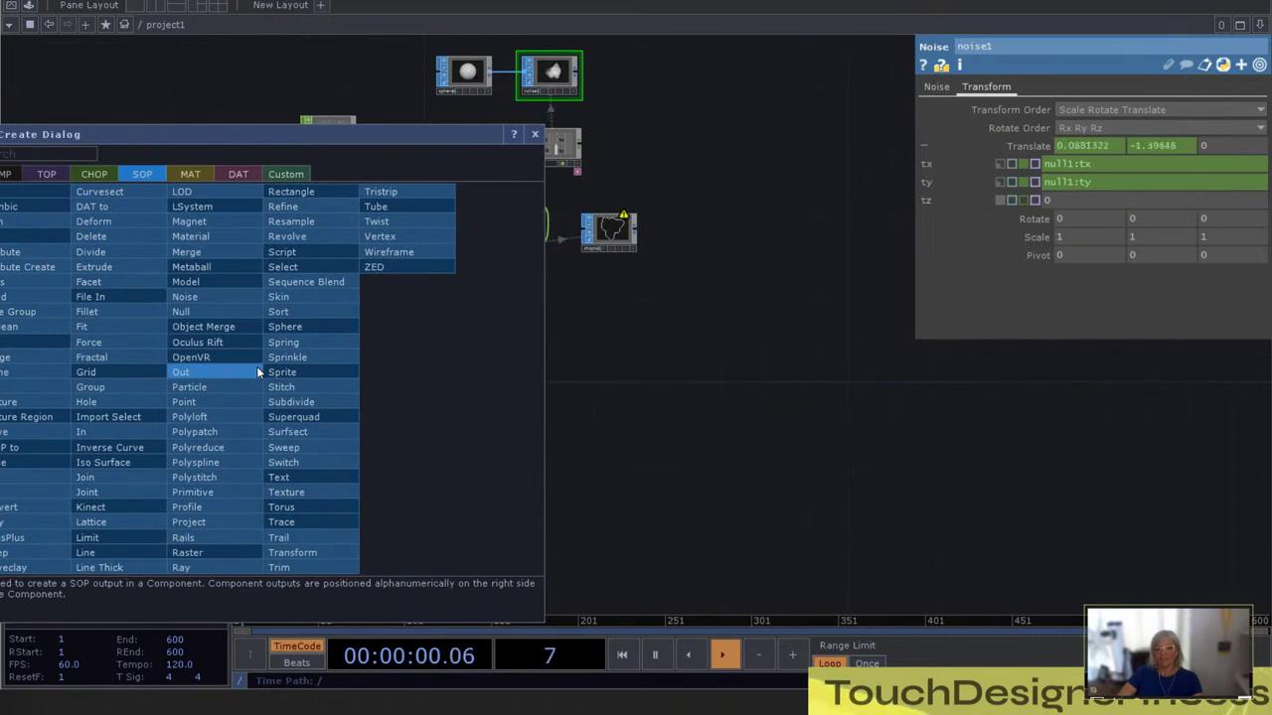
type("sphere")
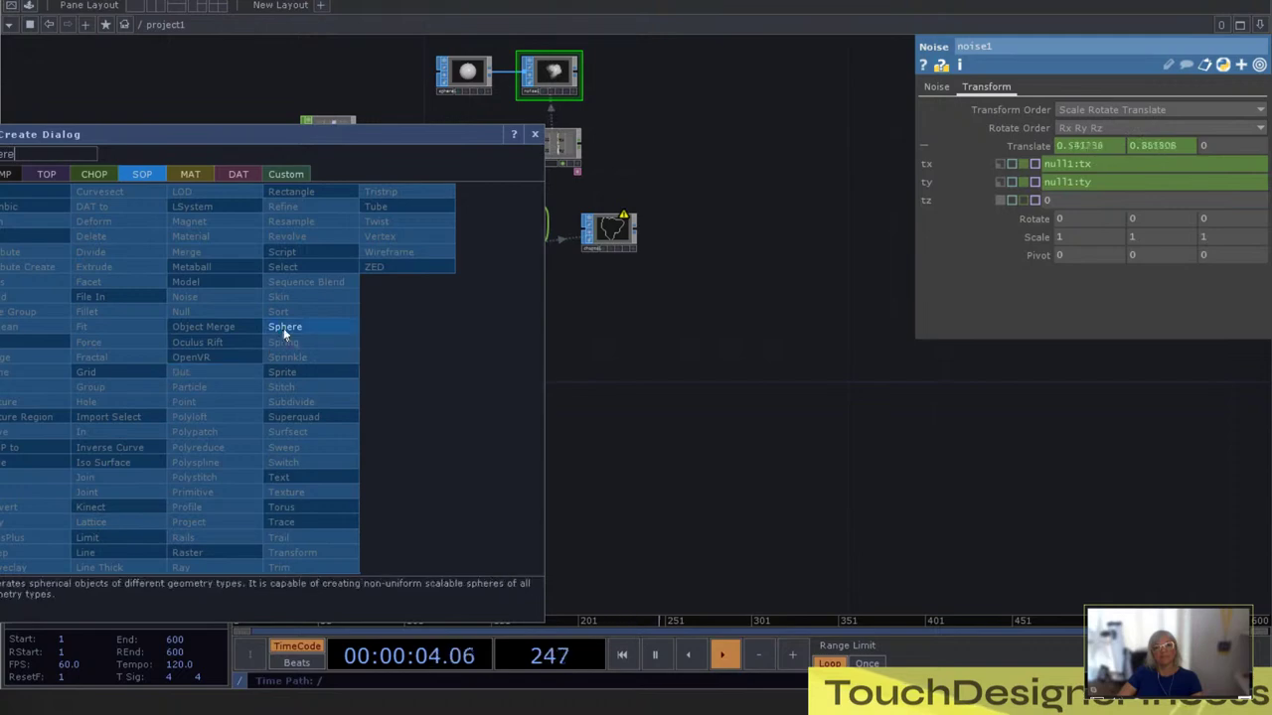
left_click(284, 326)
left_click(403, 364)
Add a Particle SOP to the right of the new Sphere SOP, fed by that sphere
scroll(445, 369, "up", 2)
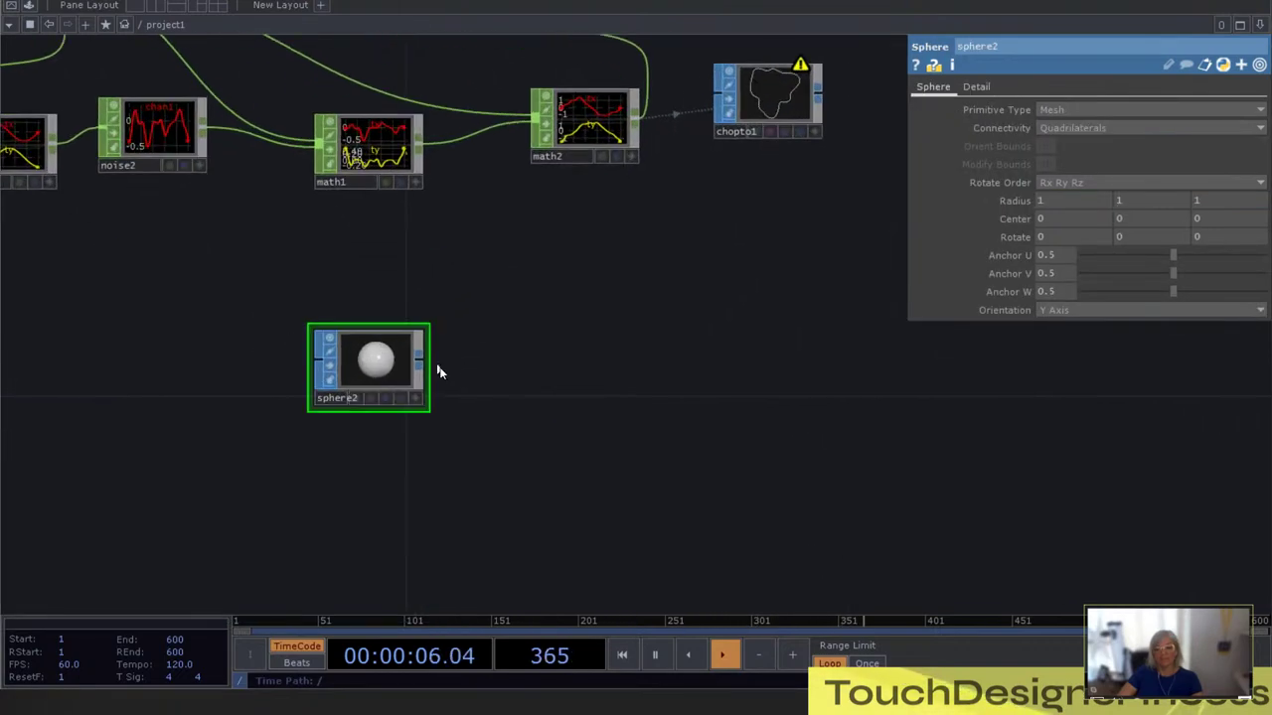
key("Tab")
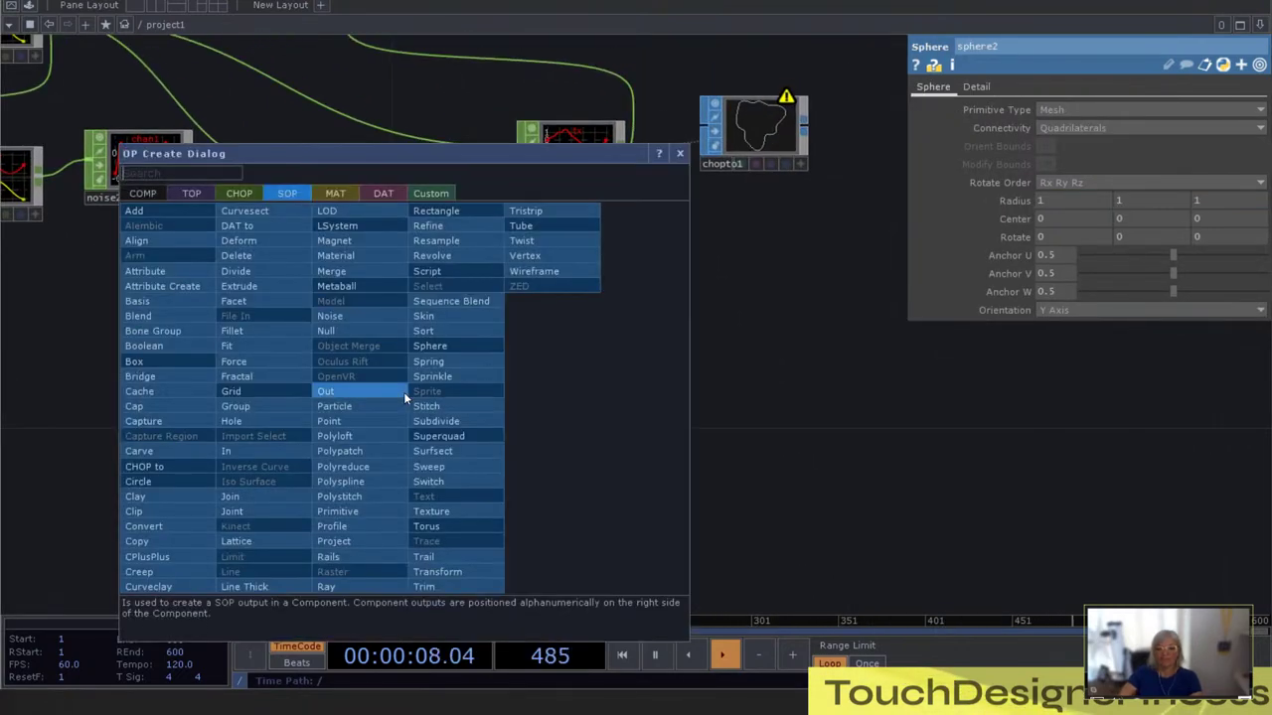
type("parti")
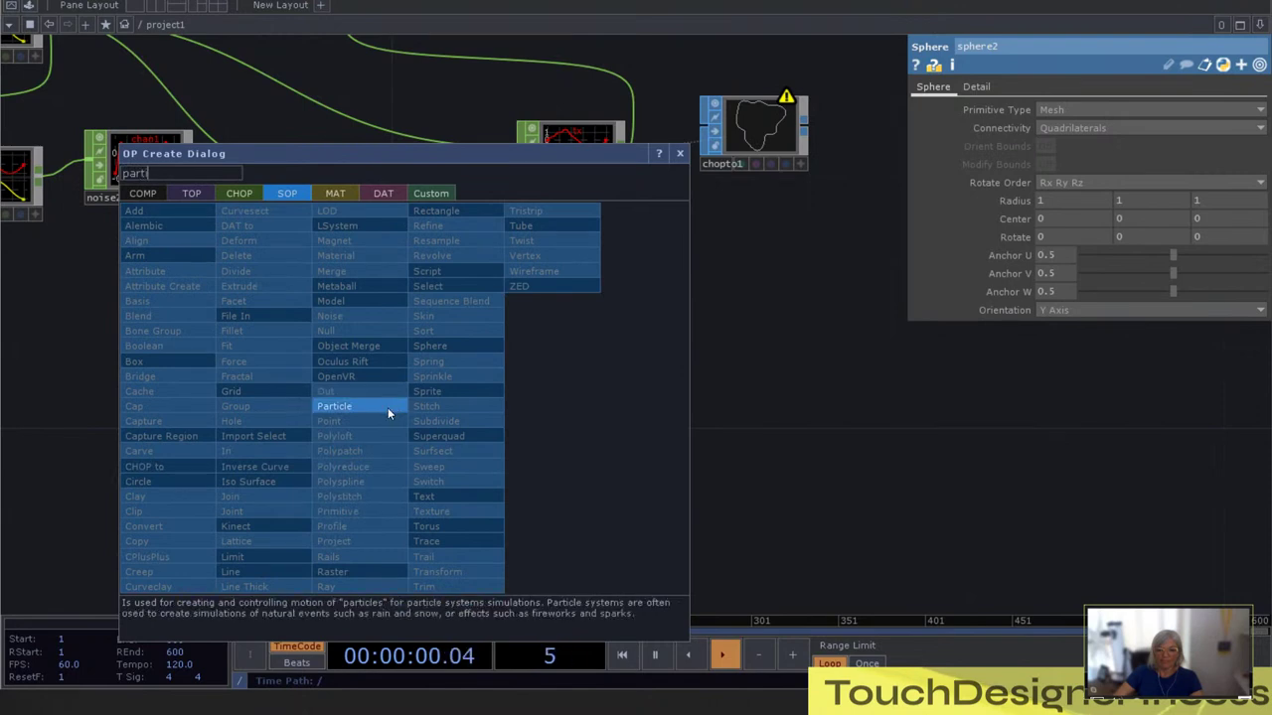
left_click(387, 407)
left_click(682, 402)
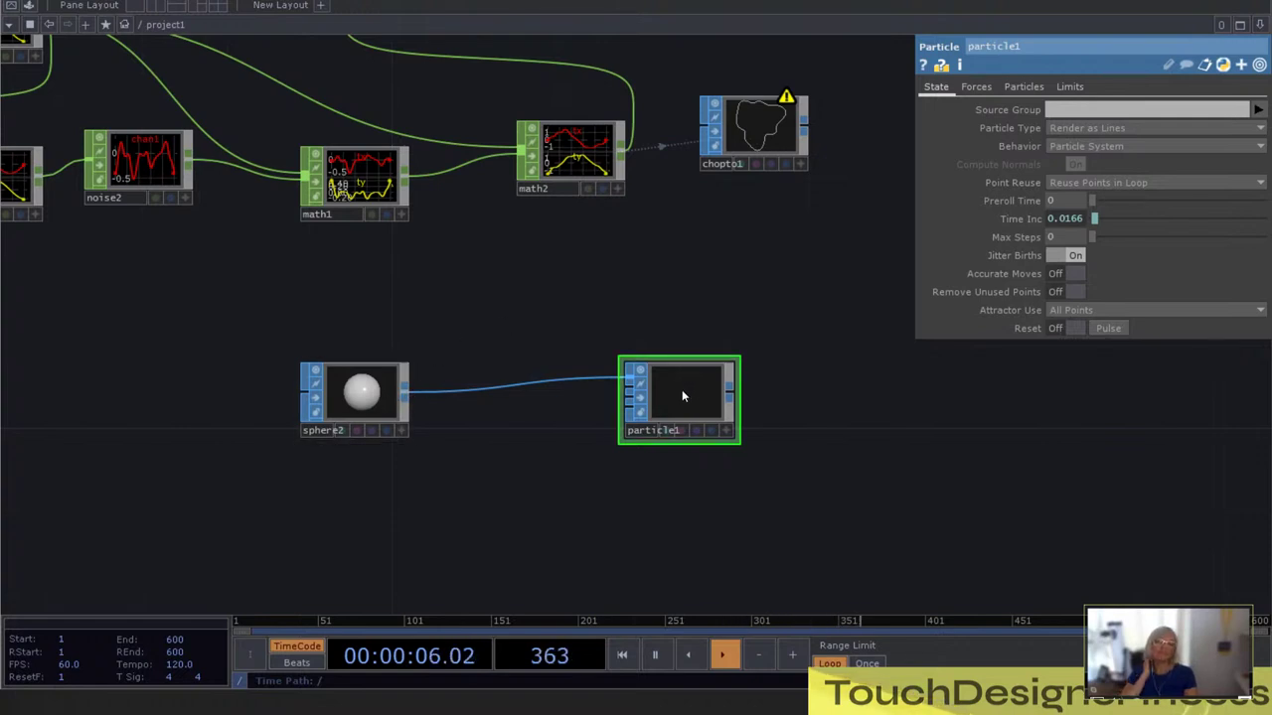
Expand the Particle SOP's Birth parameter to show its expression field
left_click(1022, 86)
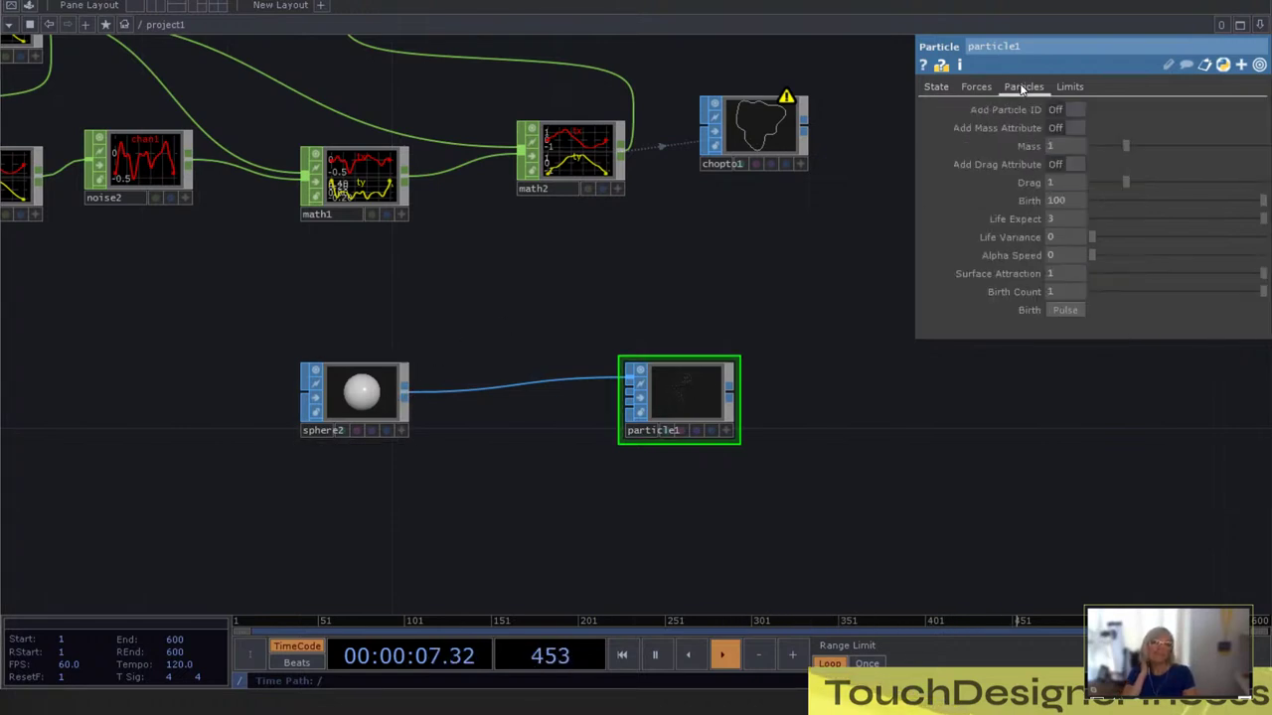
left_click(1028, 202)
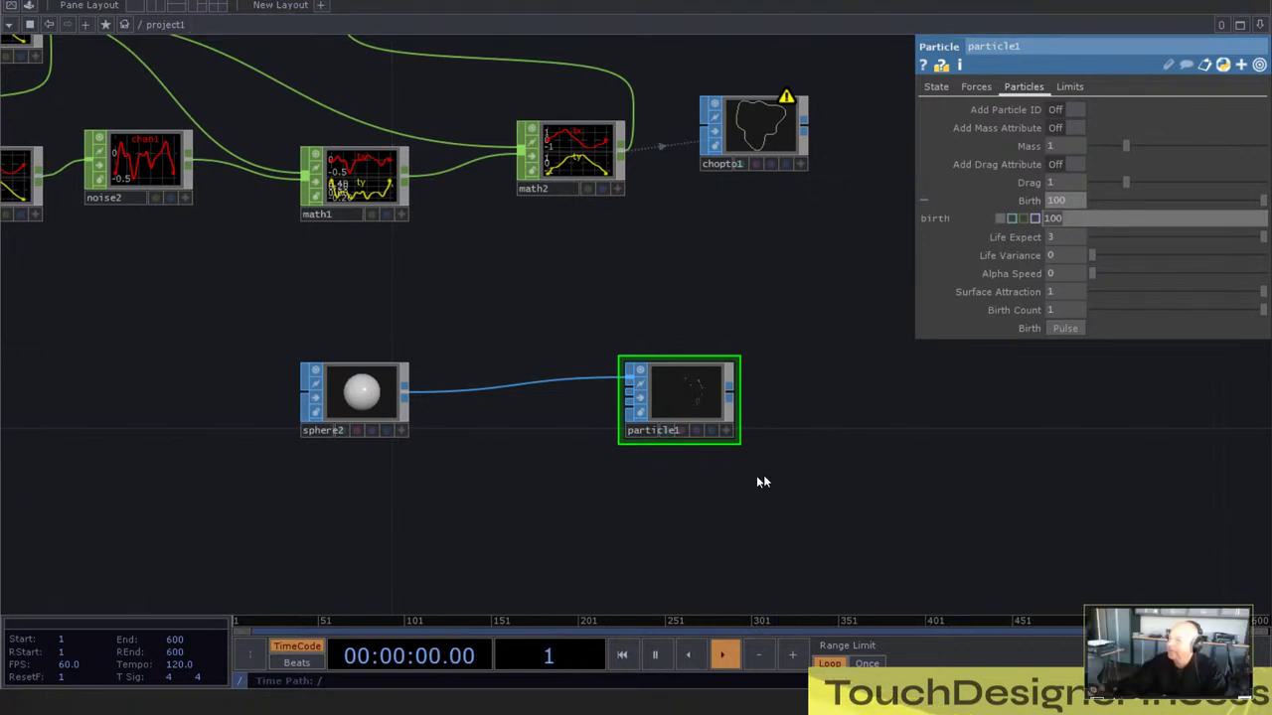
Shift the Particle SOP slightly lower in the network, to the right of the second Sphere SOP
scroll(711, 470, "up", 4)
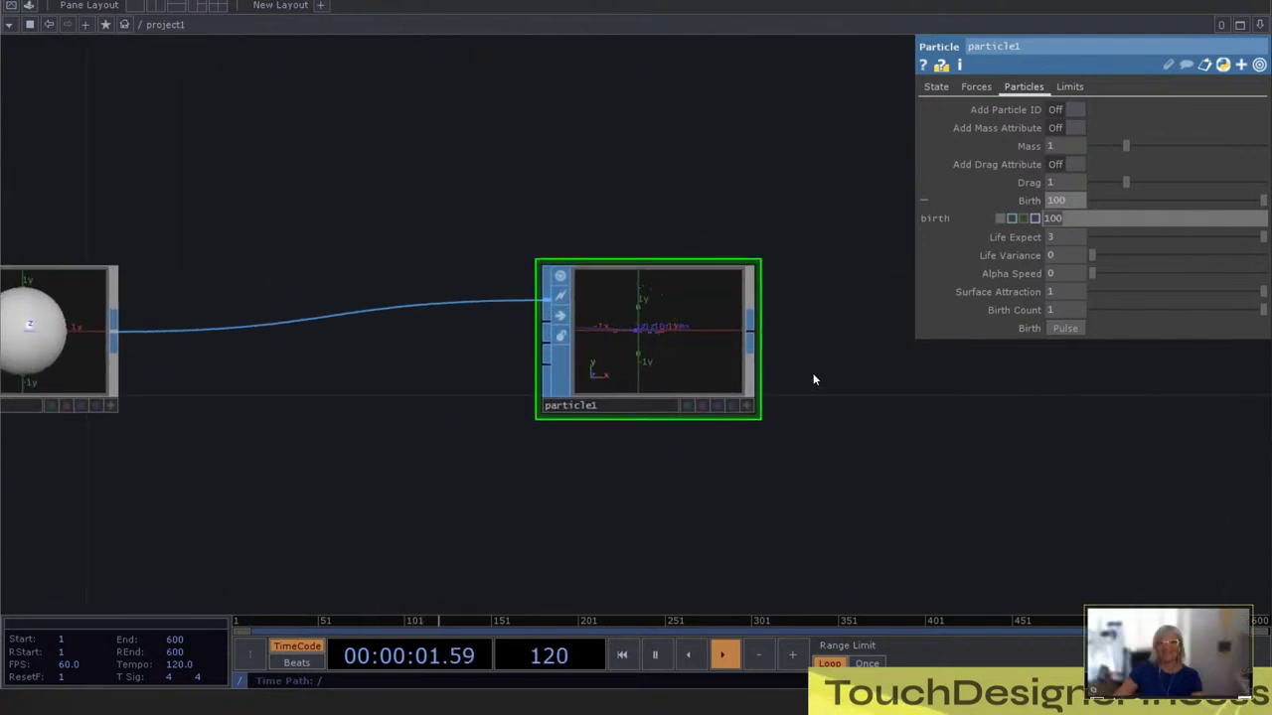
scroll(813, 371, "down", 4)
scroll(813, 378, "up", 3)
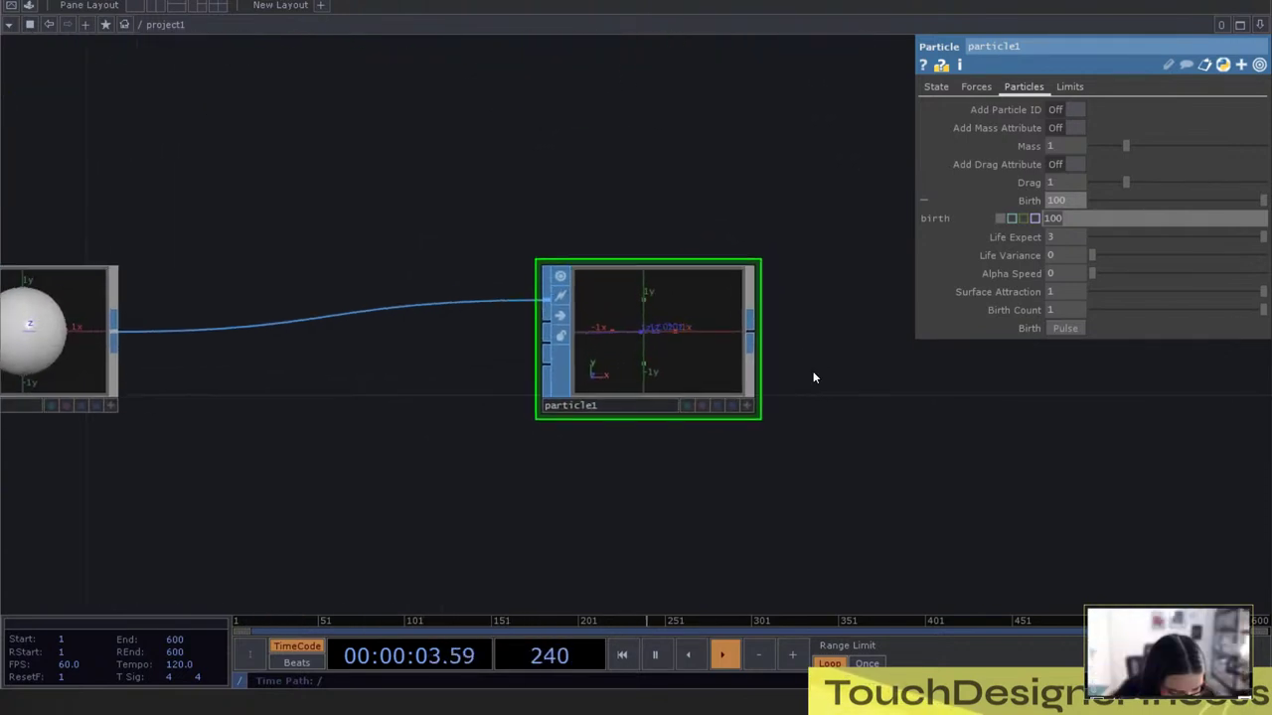
scroll(819, 400, "down", 2)
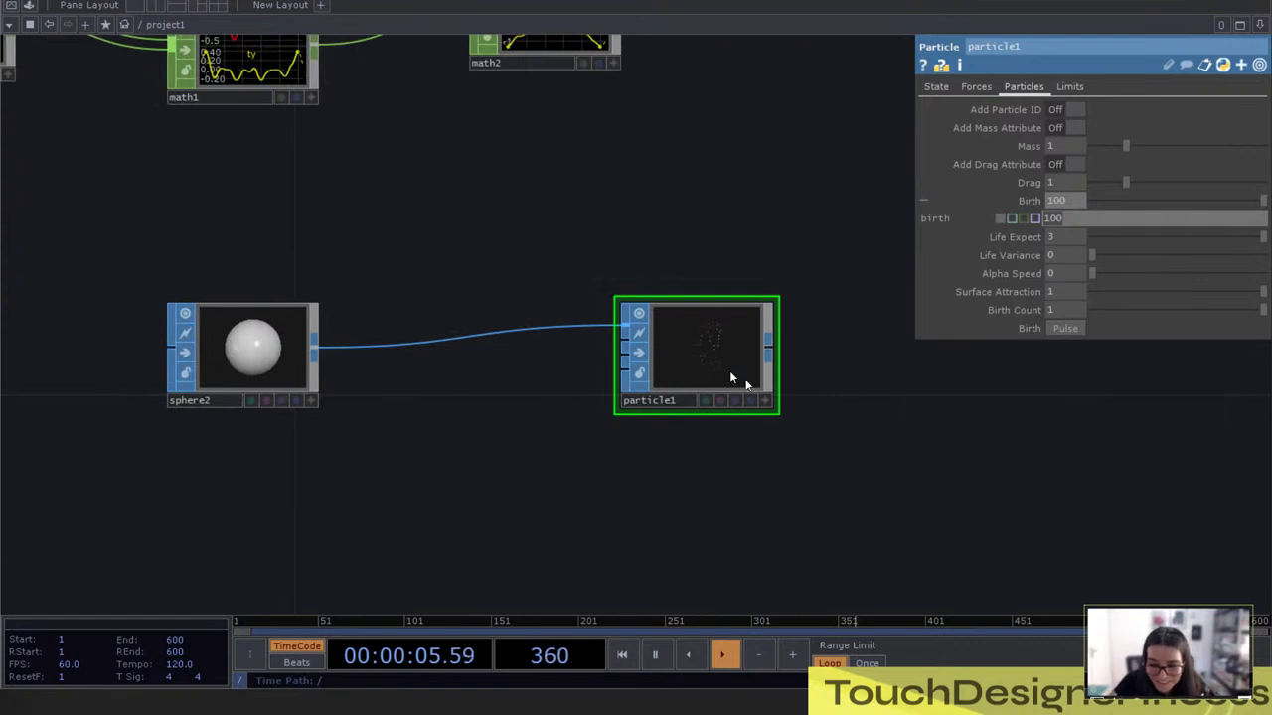
left_click_drag(700, 347, 699, 359)
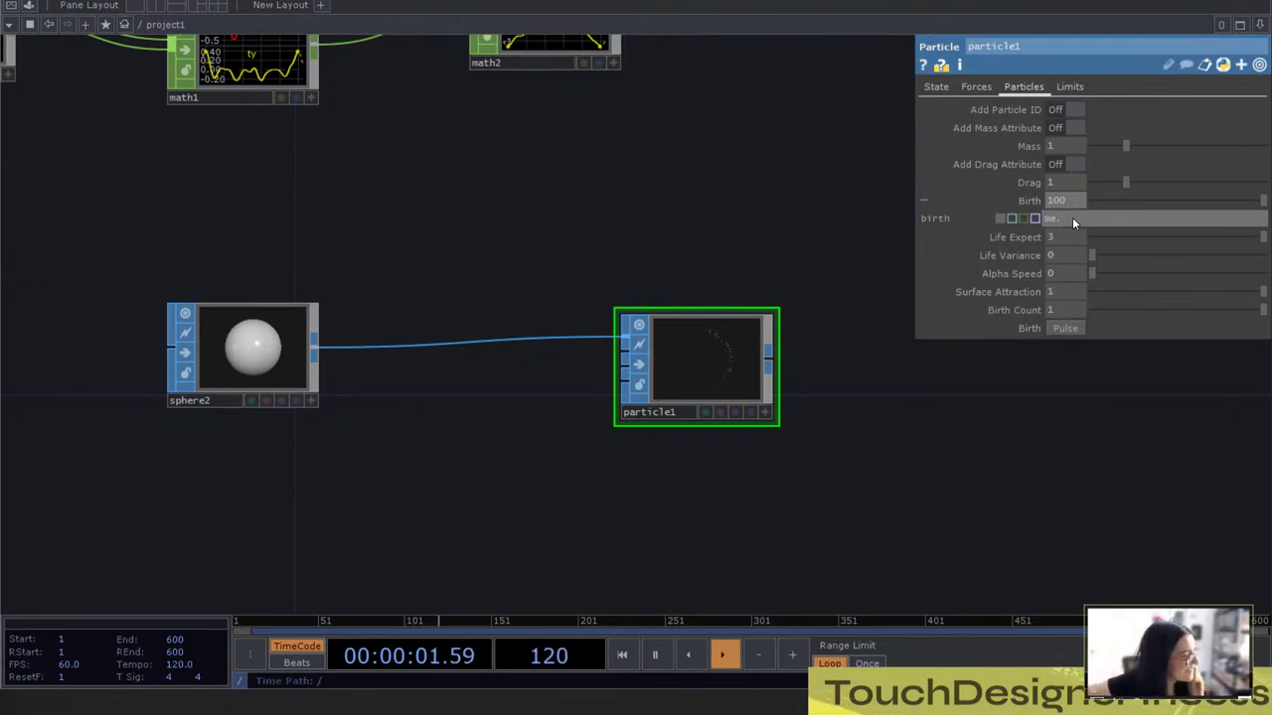
Begin the Particle SOP's Birth expression with the source point count: me.inputs[0].numPoints/
type(".in")
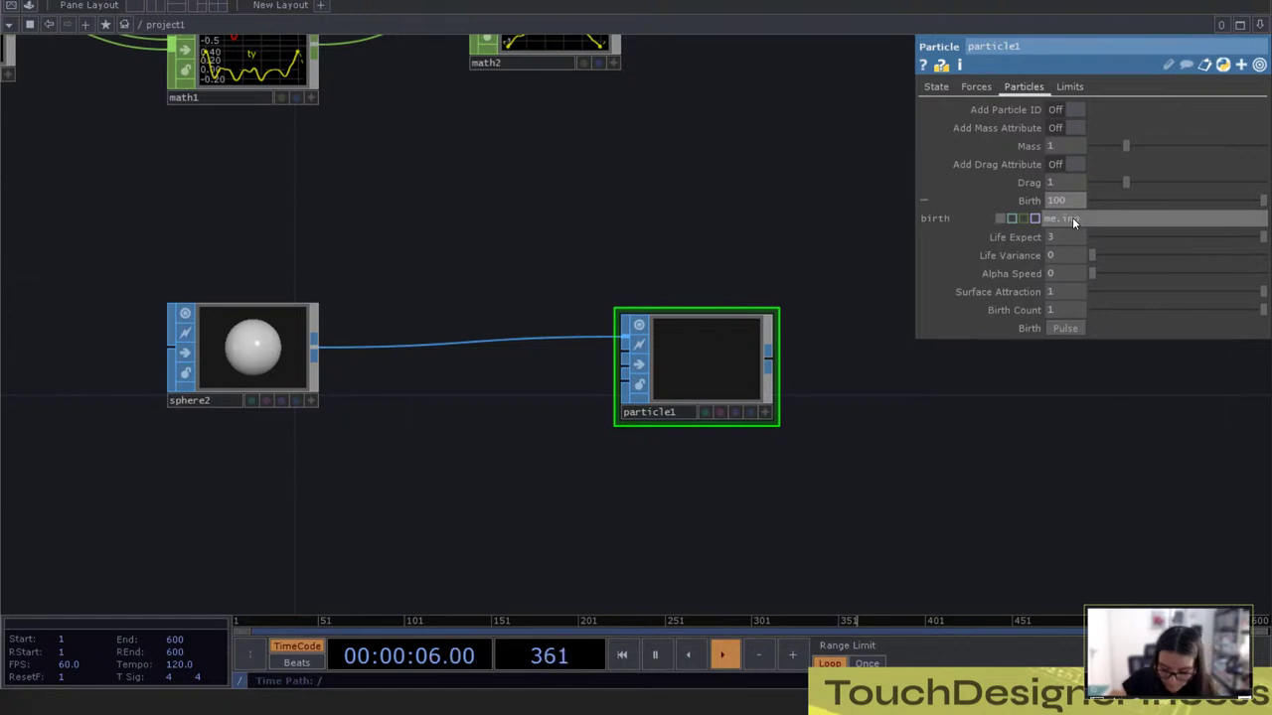
type("puts[]")
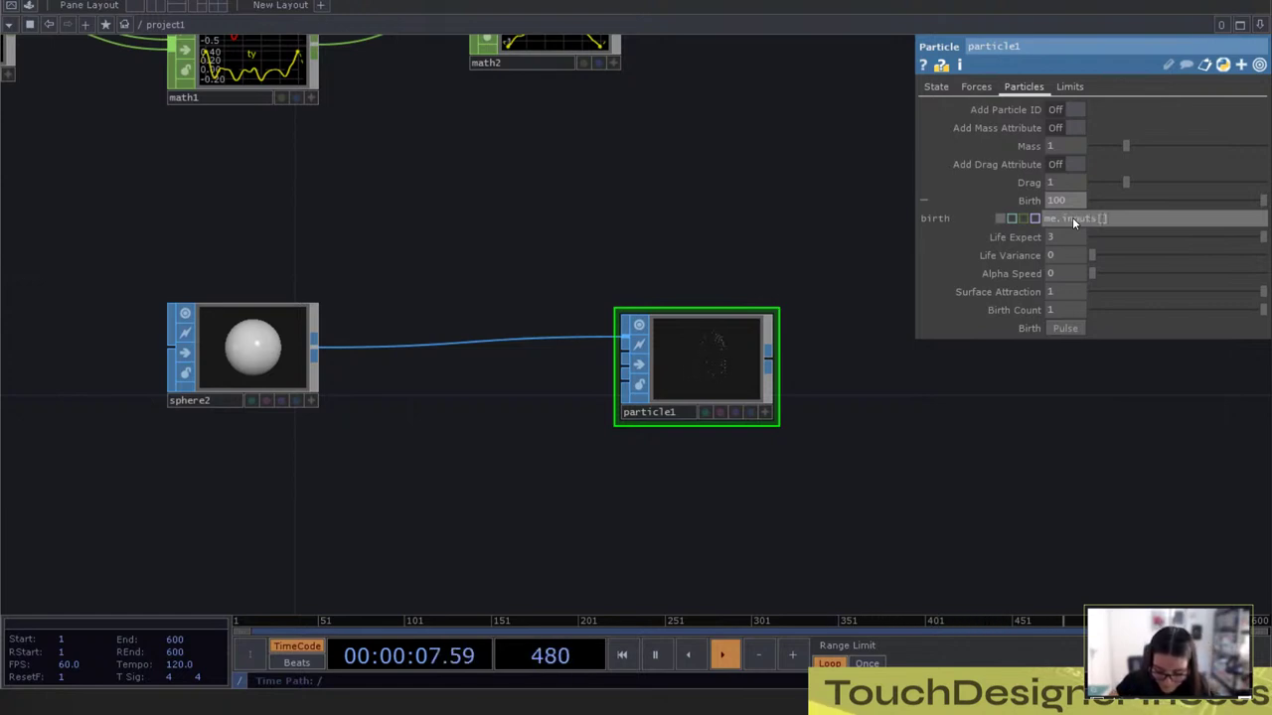
type("0")
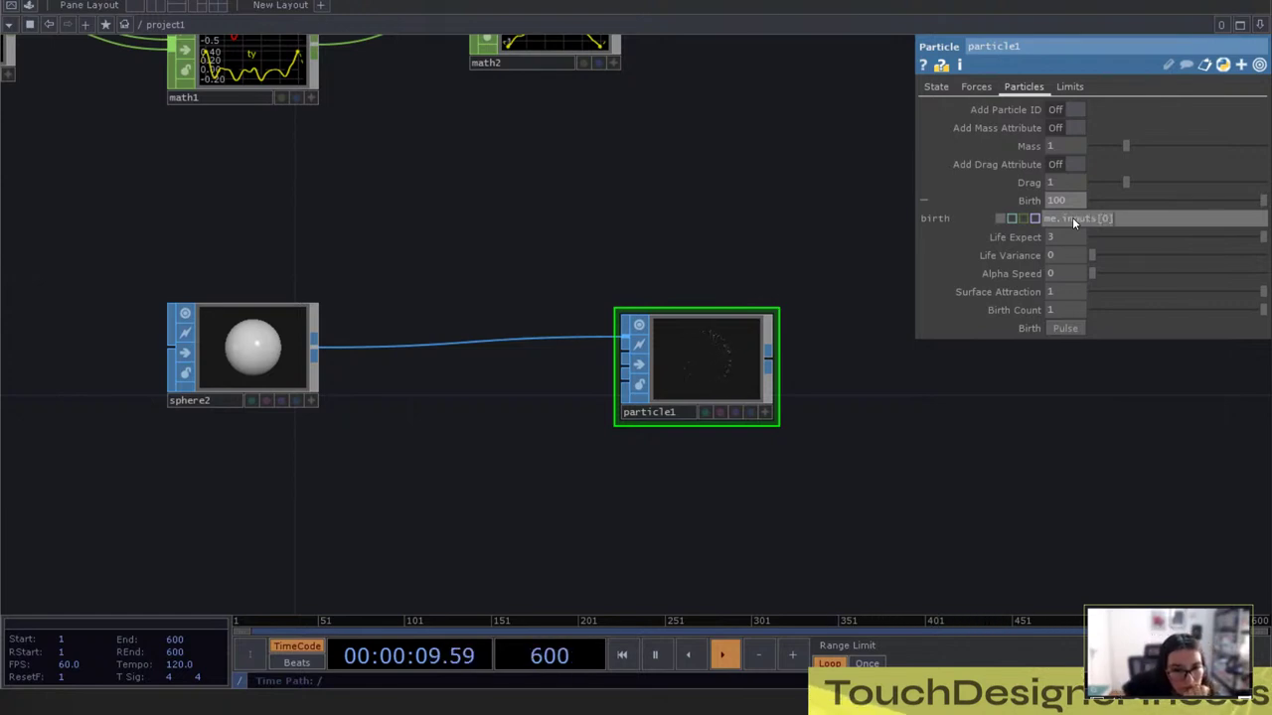
type(".numPoints")
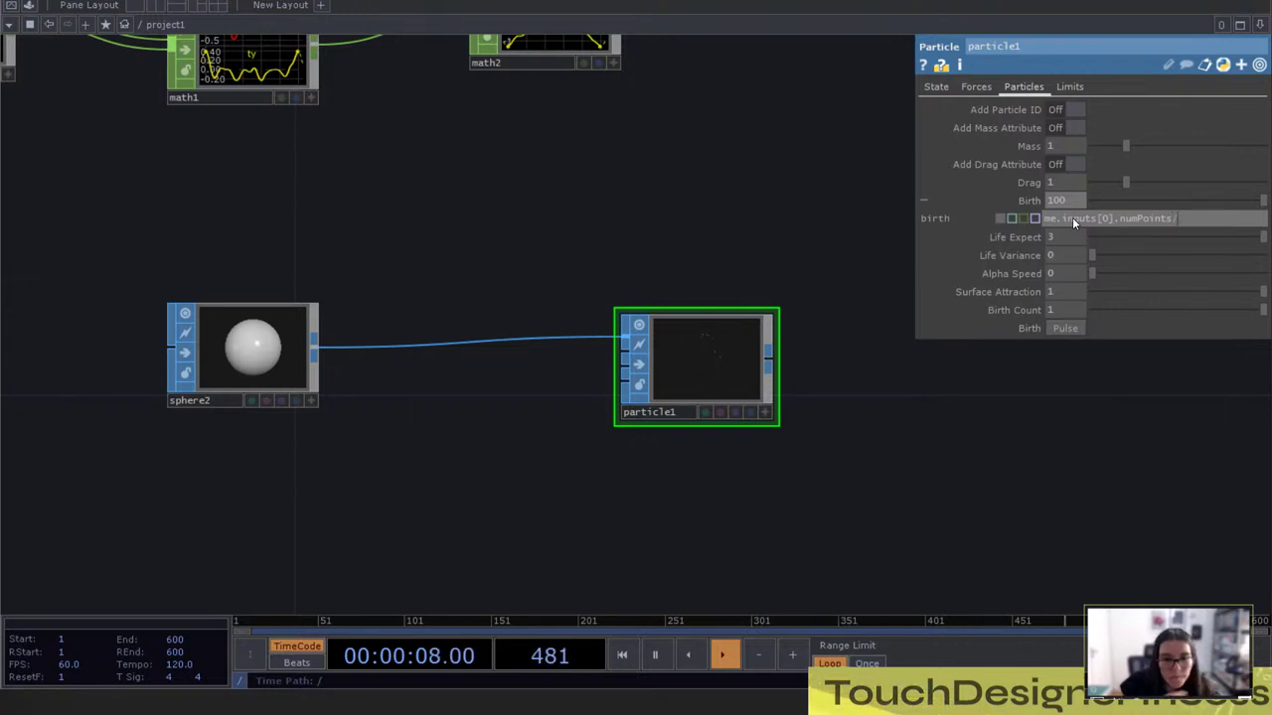
type("/")
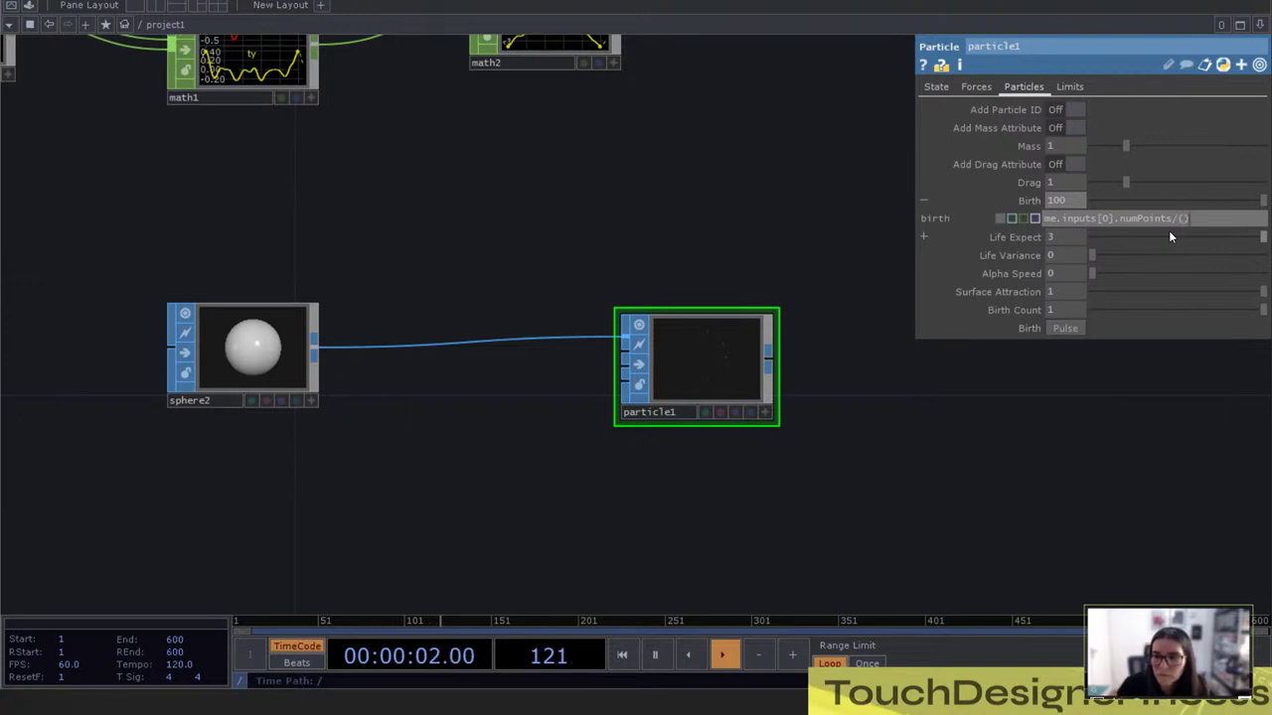
Complete the Birth expression's divisor as the timeline range length, subtracting me.time.rangeStart from the me.time range end in parentheses
type("me")
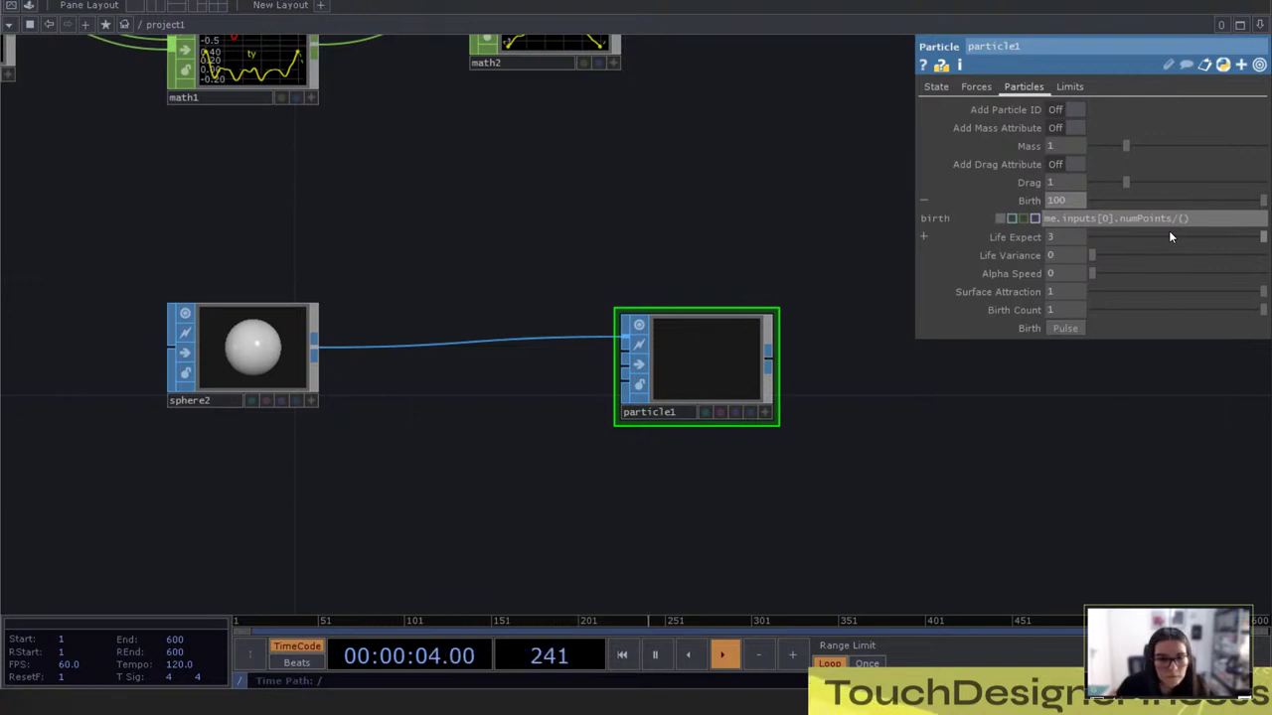
type(".time.ra")
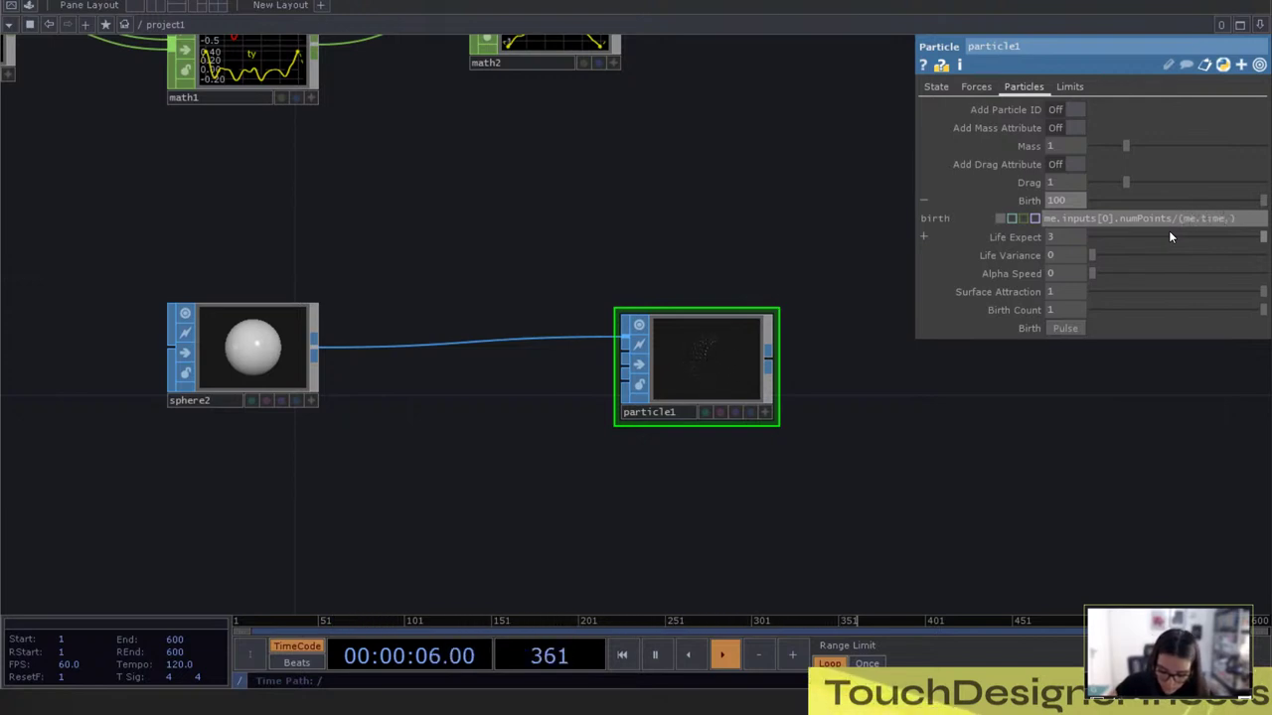
type("ngeStart")
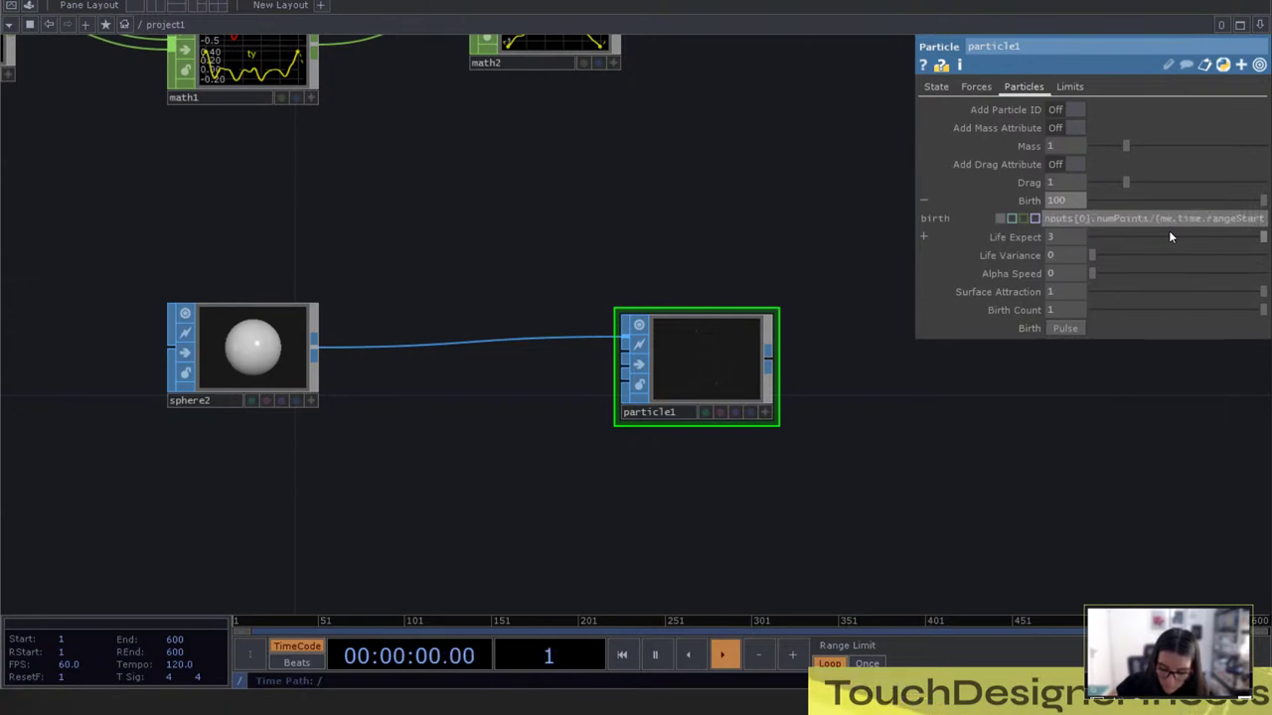
key("BackSpace")
key("BackSpace")
key("BackSpace")
key("BackSpace")
key("BackSpace")
type("En")
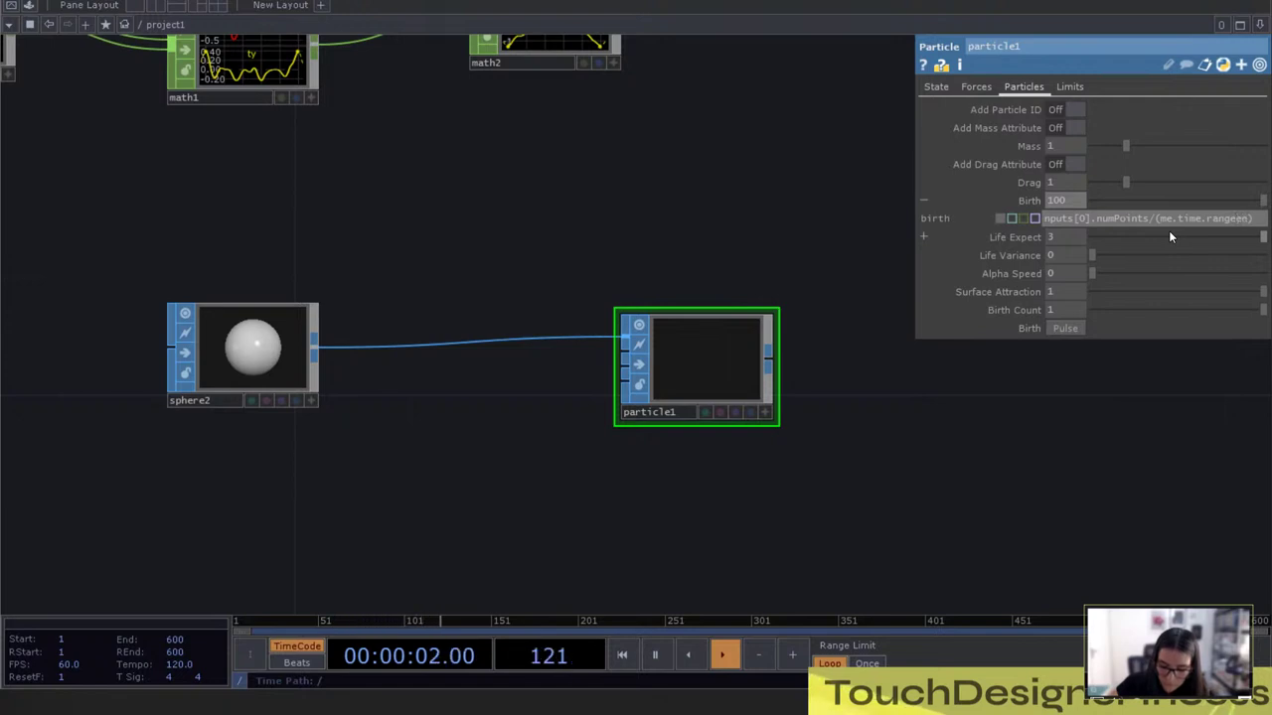
type("d-me.time")
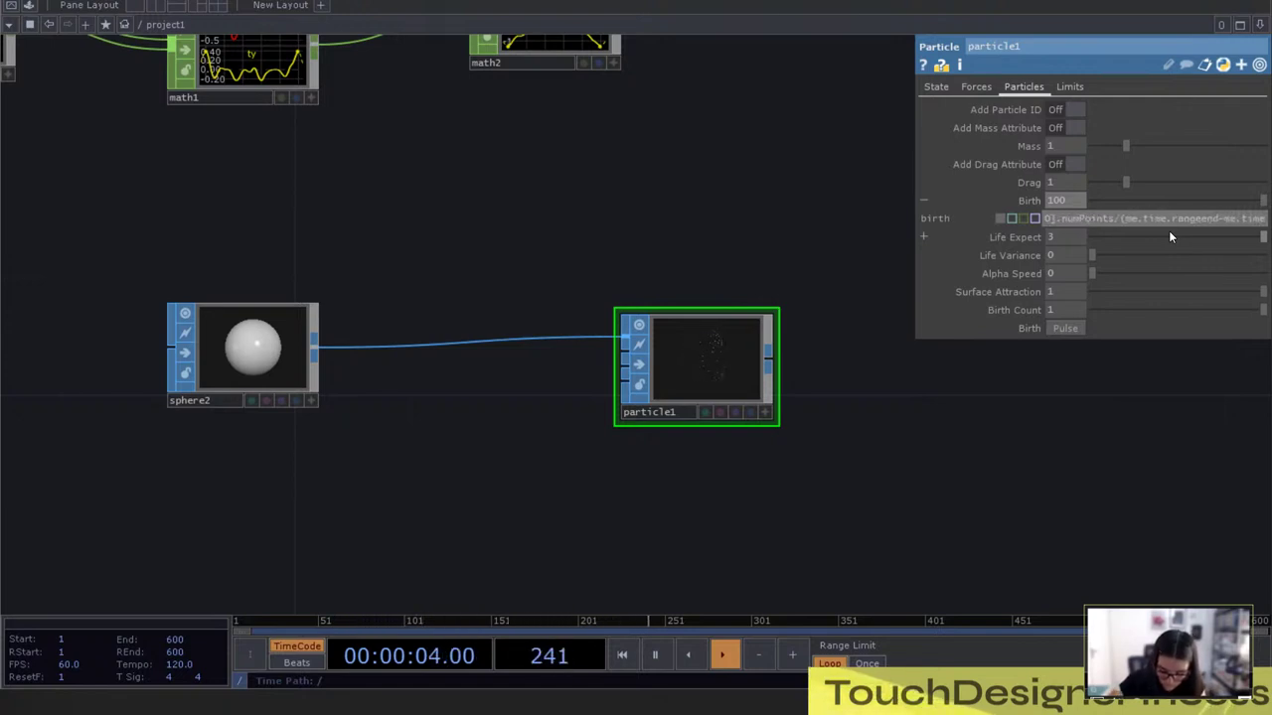
type(".range")
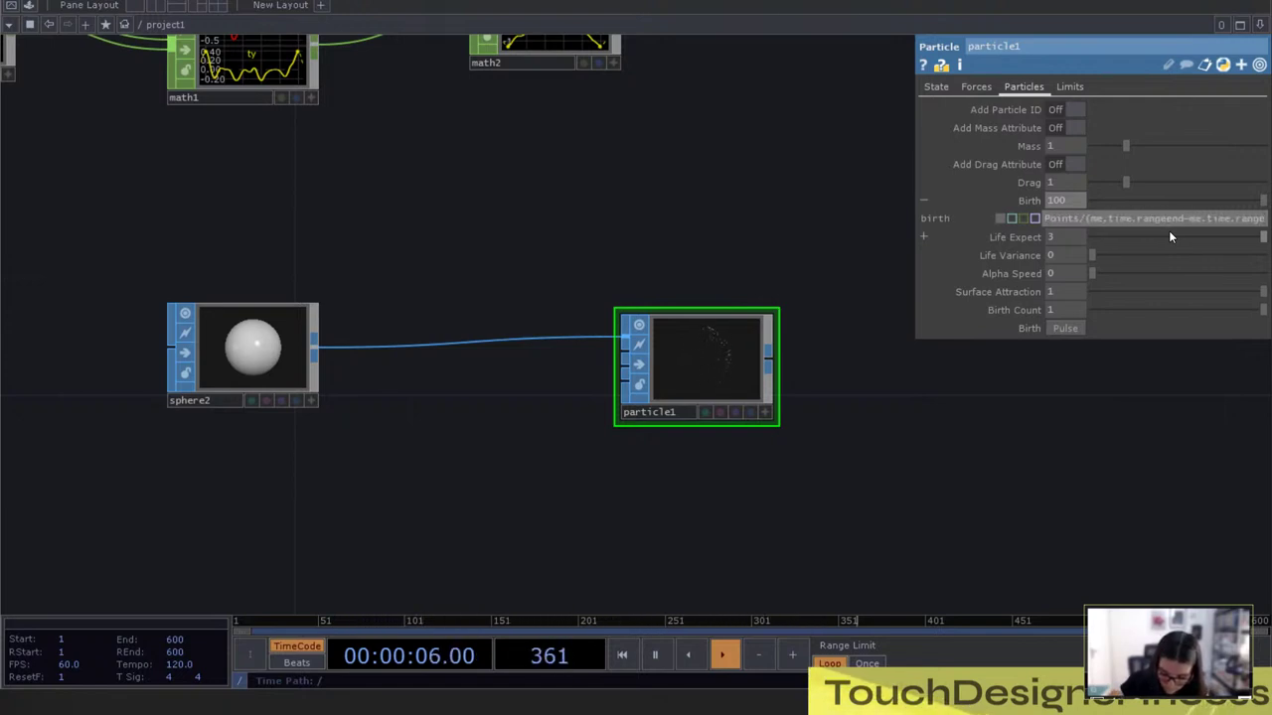
type("Start")
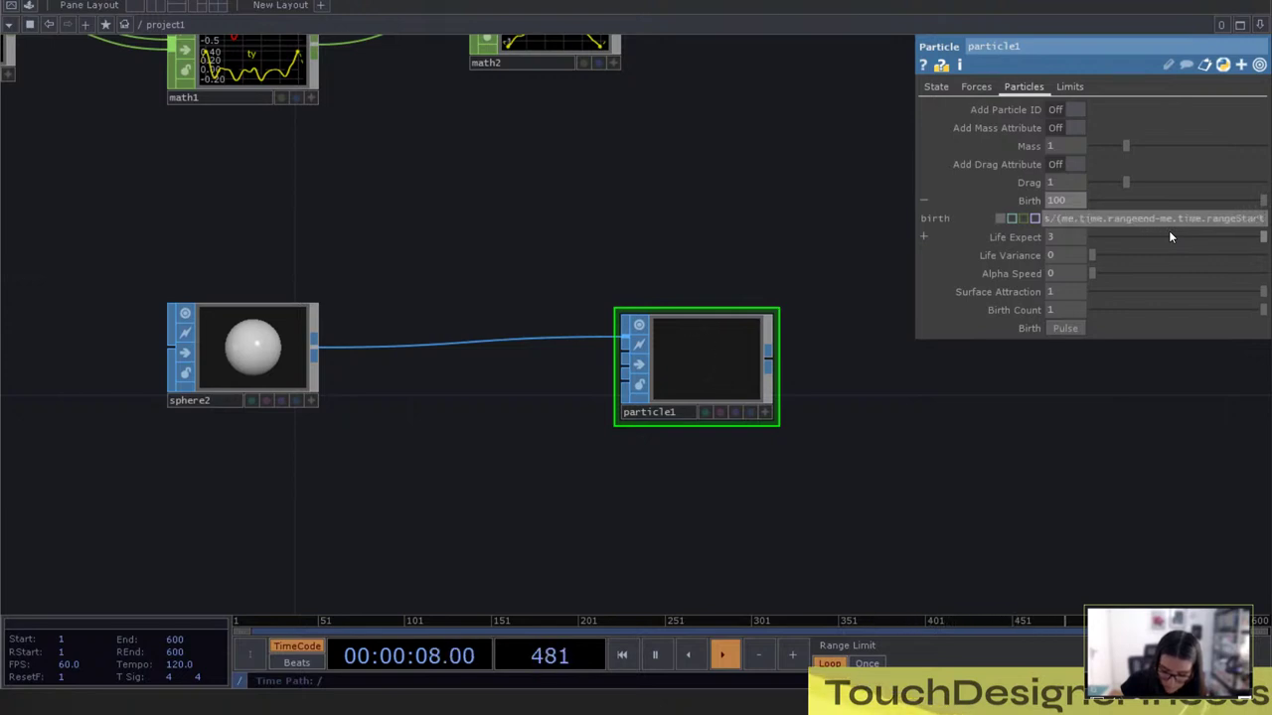
type(")")
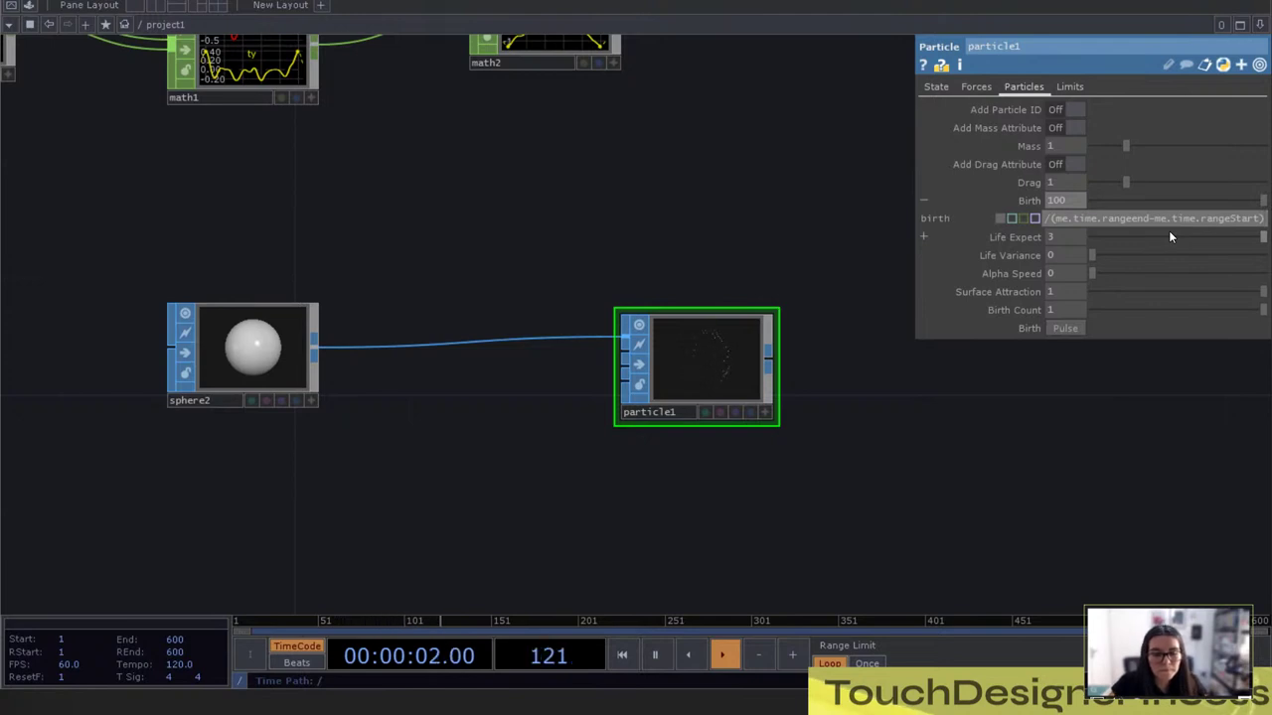
Multiply the Birth expression by me.time.rate and correct the range end's spelling to rangeEnd
type("*")
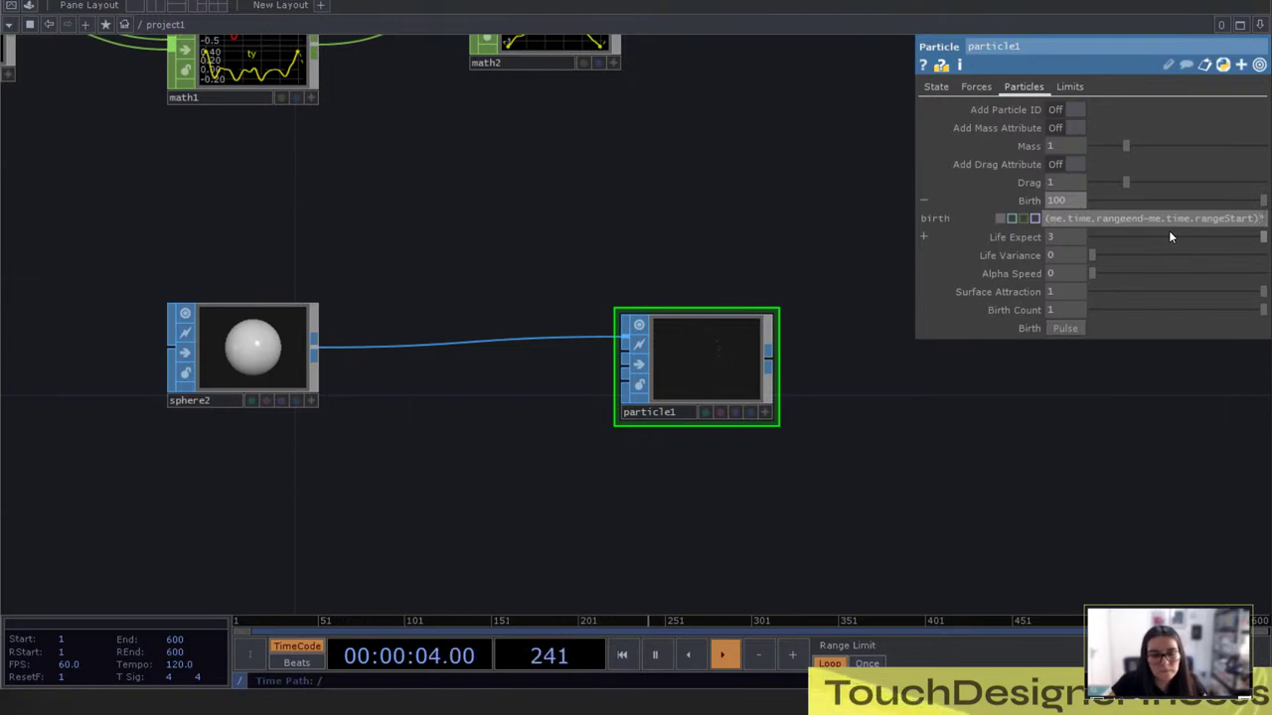
type("me.time.rang")
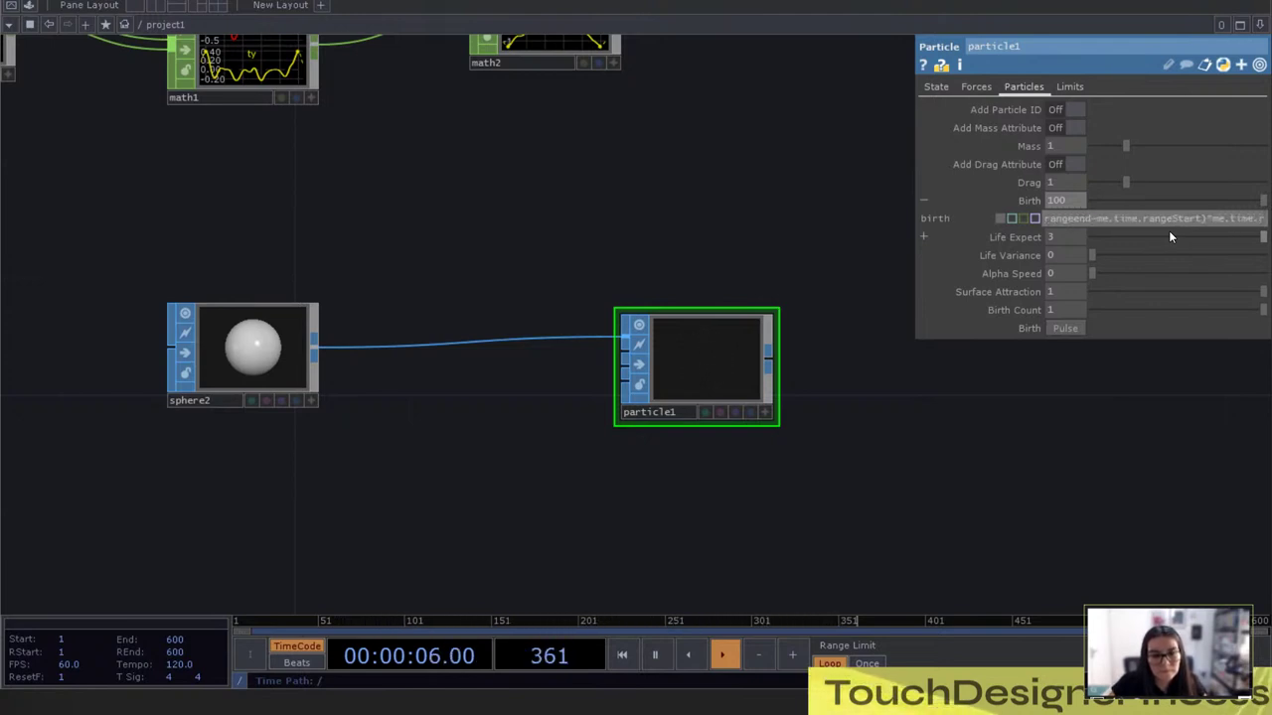
key("BackSpace")
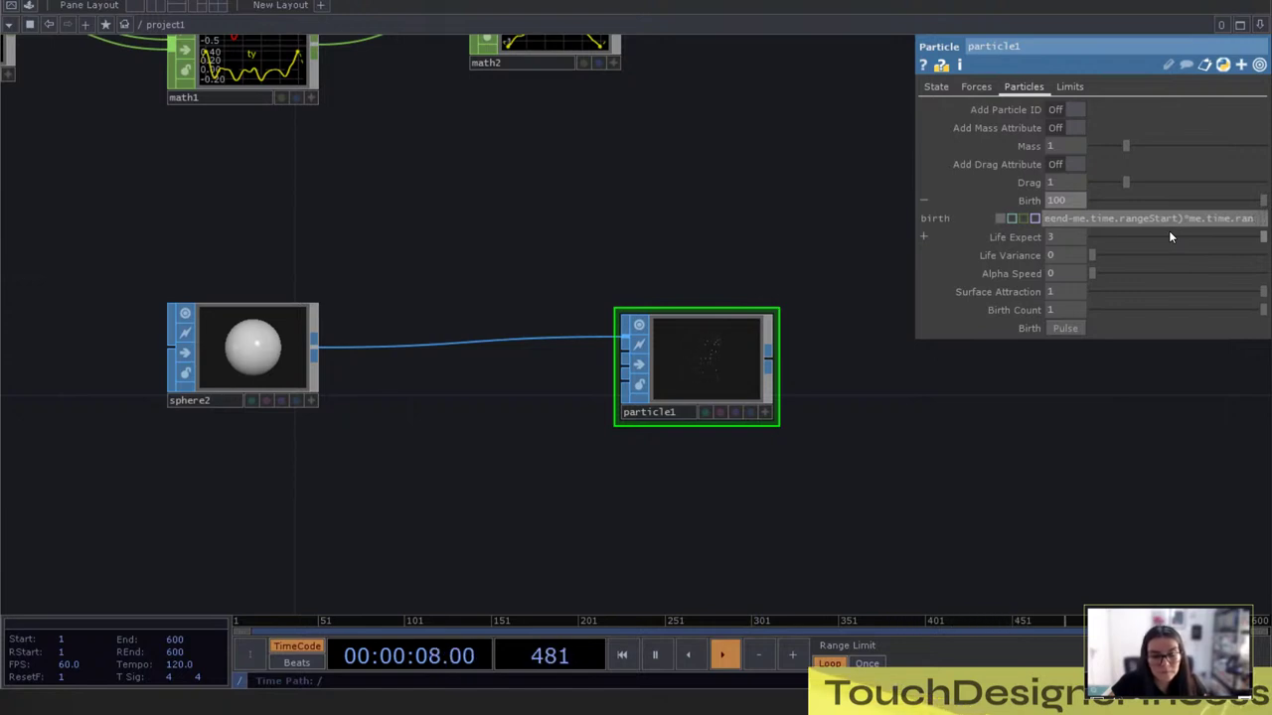
type("te")
key("Return")
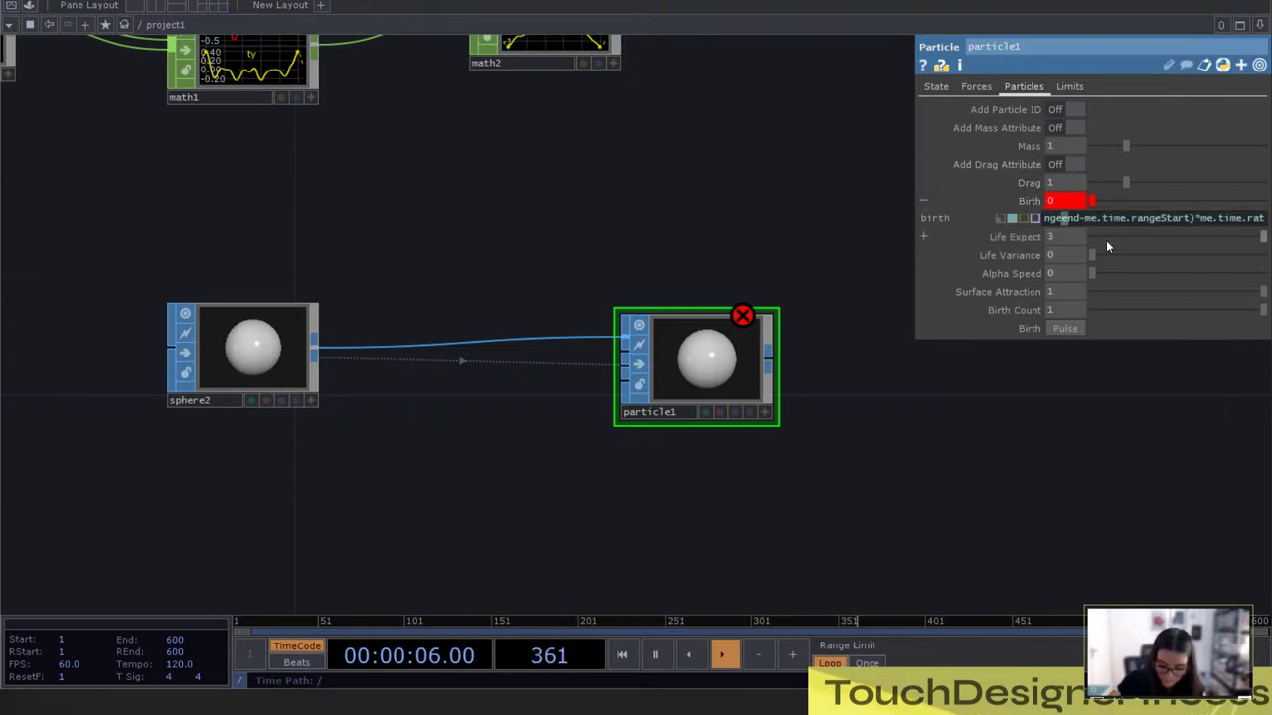
key("Return")
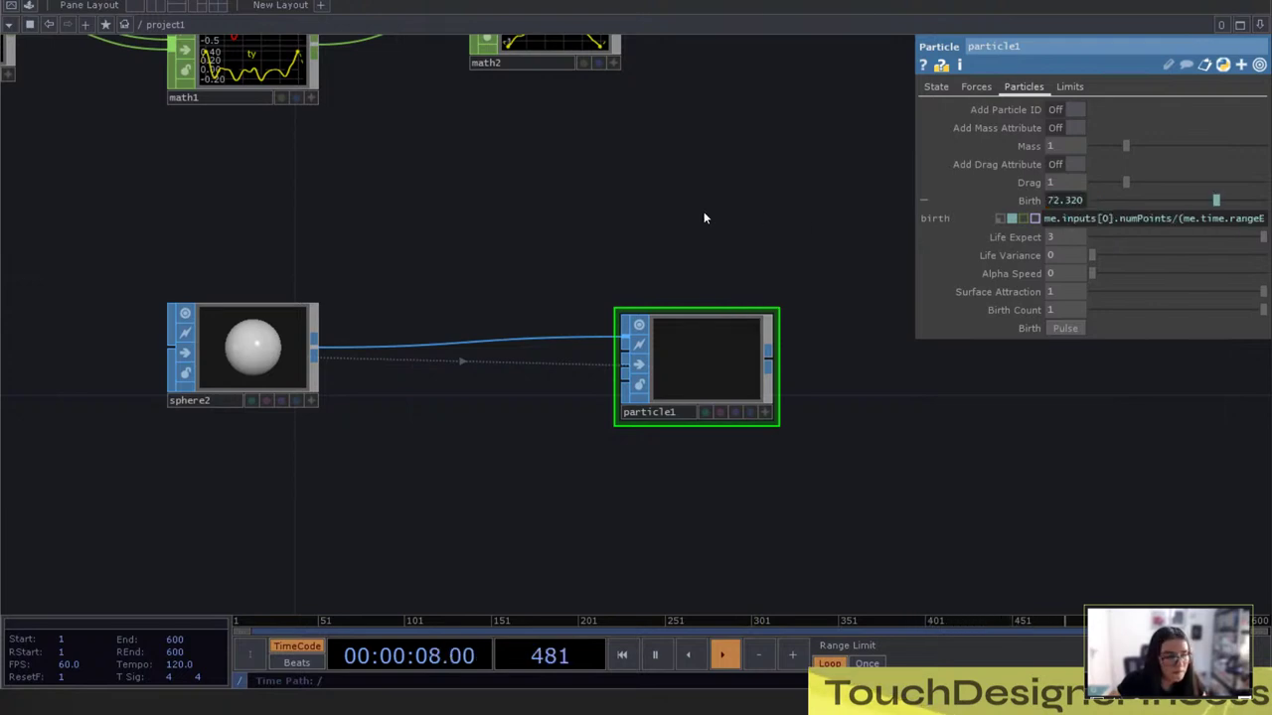
Make the Particle SOP's viewer active and turn off Adaptive Homing in it
scroll(712, 412, "up", 4)
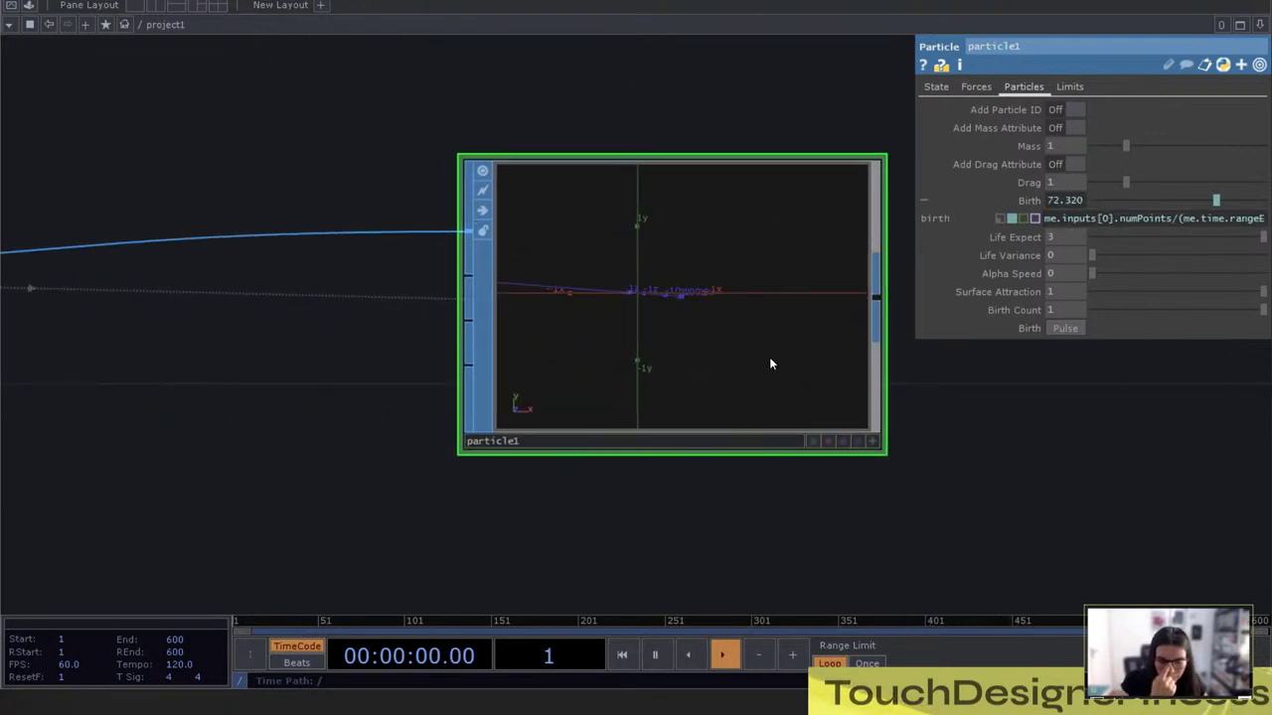
scroll(769, 358, "down", 2)
left_click(838, 415)
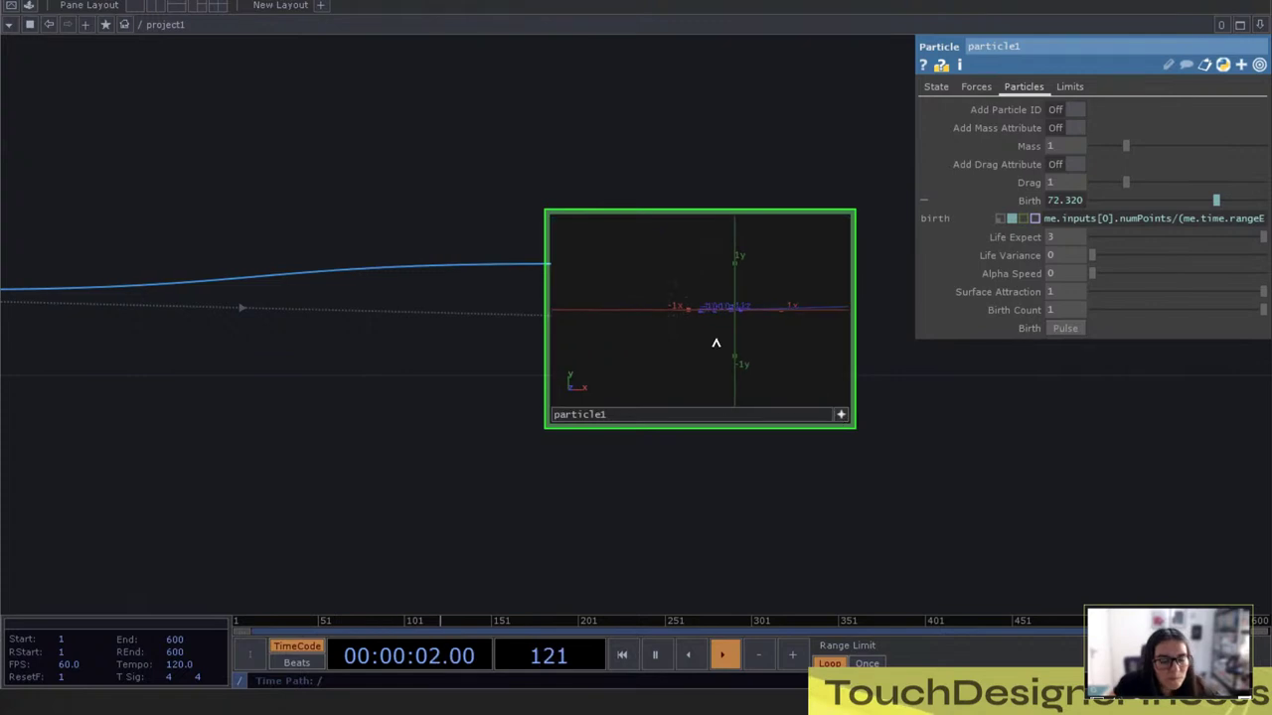
right_click(719, 343)
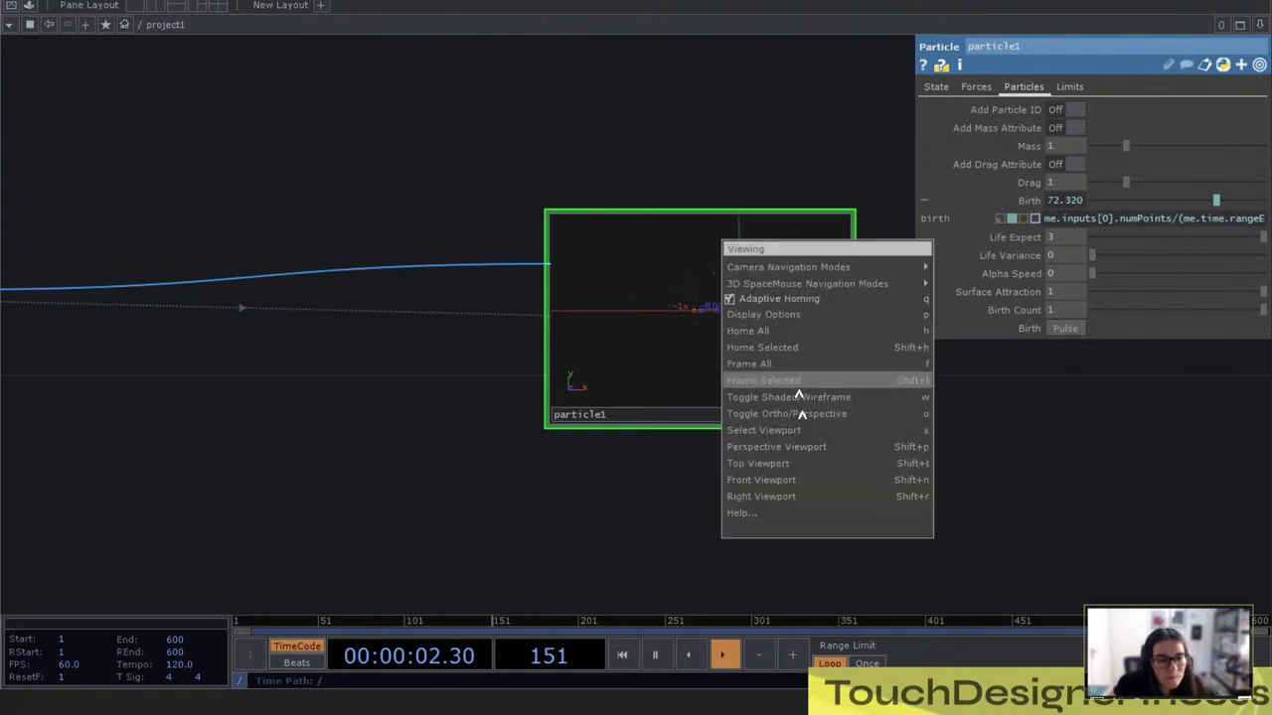
left_click(807, 299)
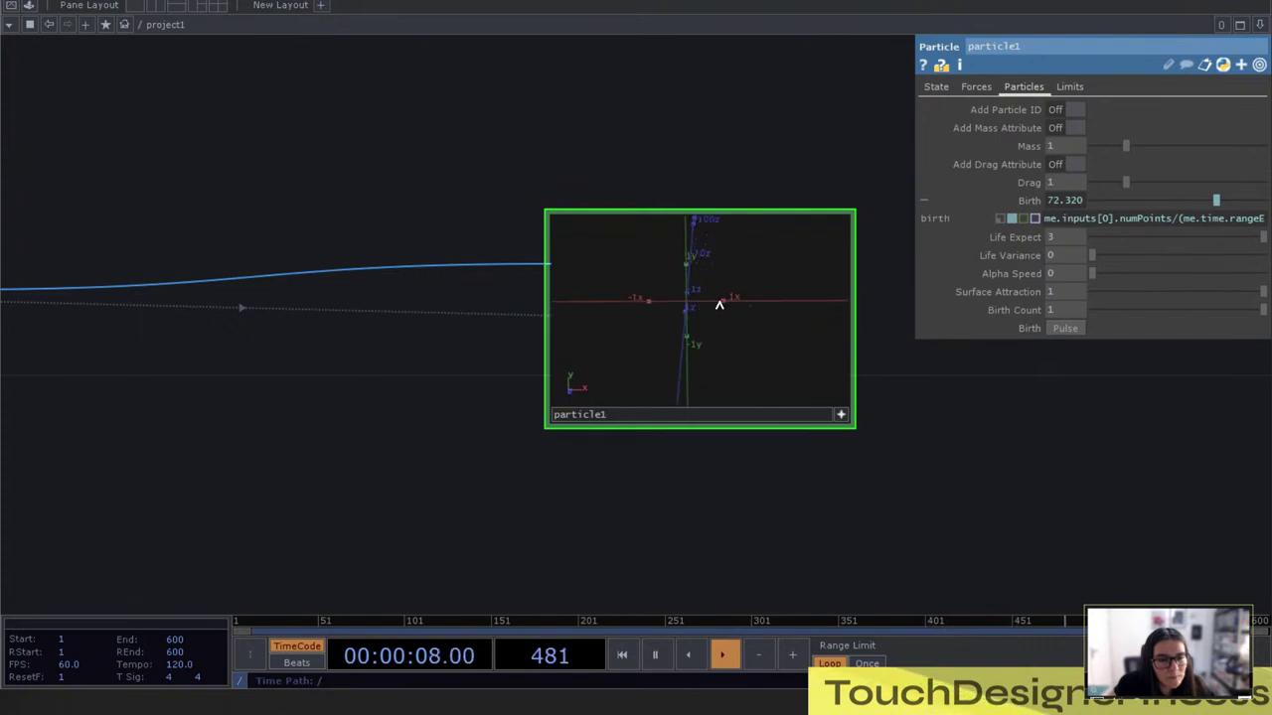
Show point markers for all points in the Particle SOP's viewer through its Display Options
scroll(960, 494, "down", 2)
scroll(994, 453, "up", 3)
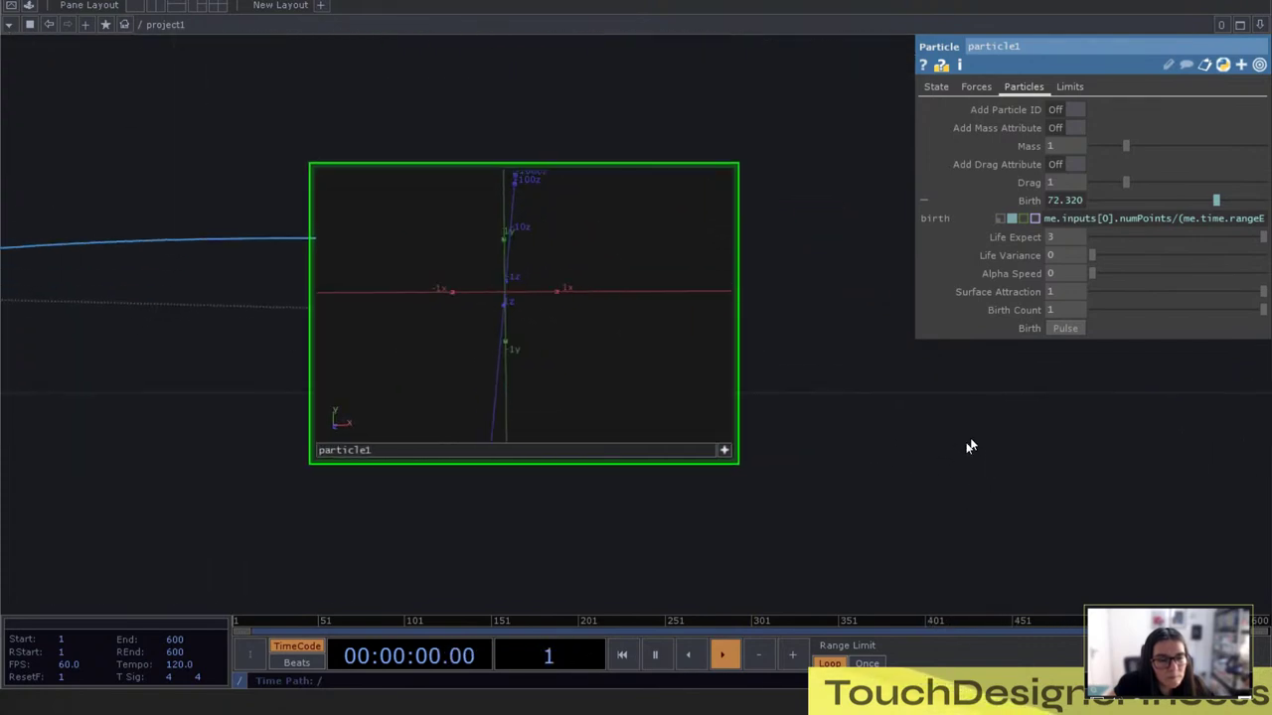
right_click(691, 366)
left_click(717, 336)
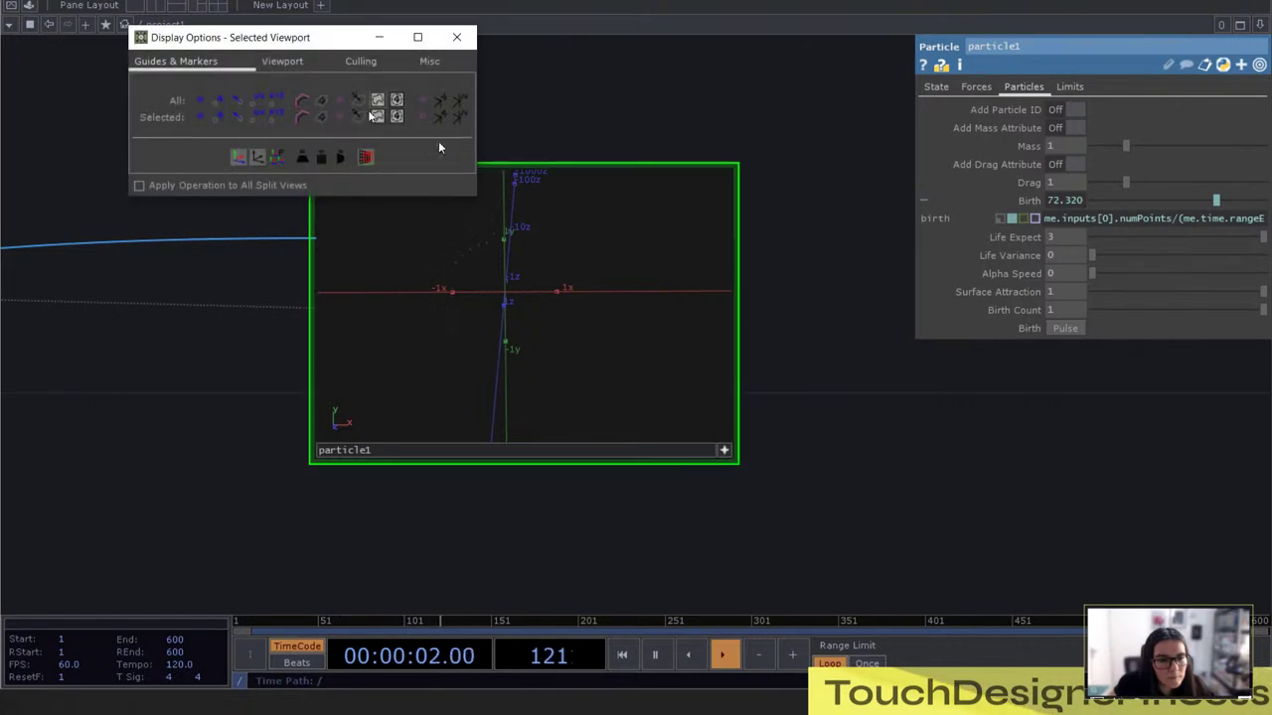
left_click(199, 100)
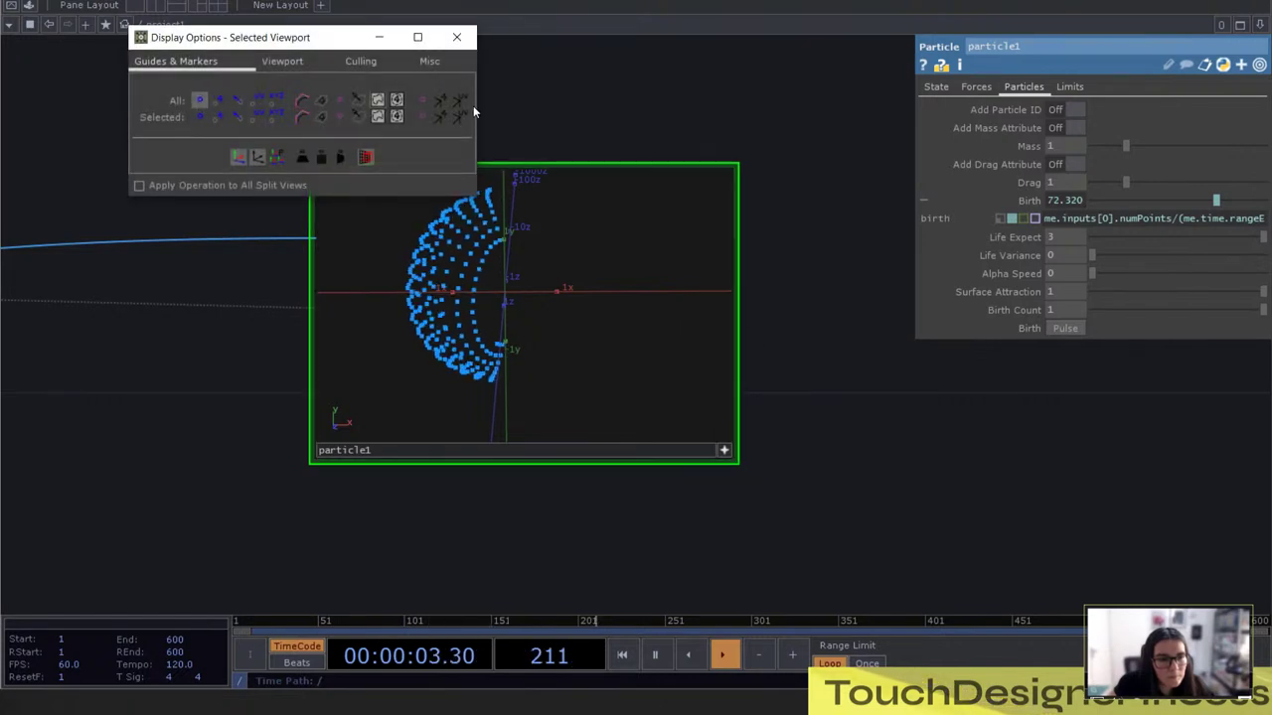
left_click(457, 36)
left_click_drag(796, 305, 797, 321)
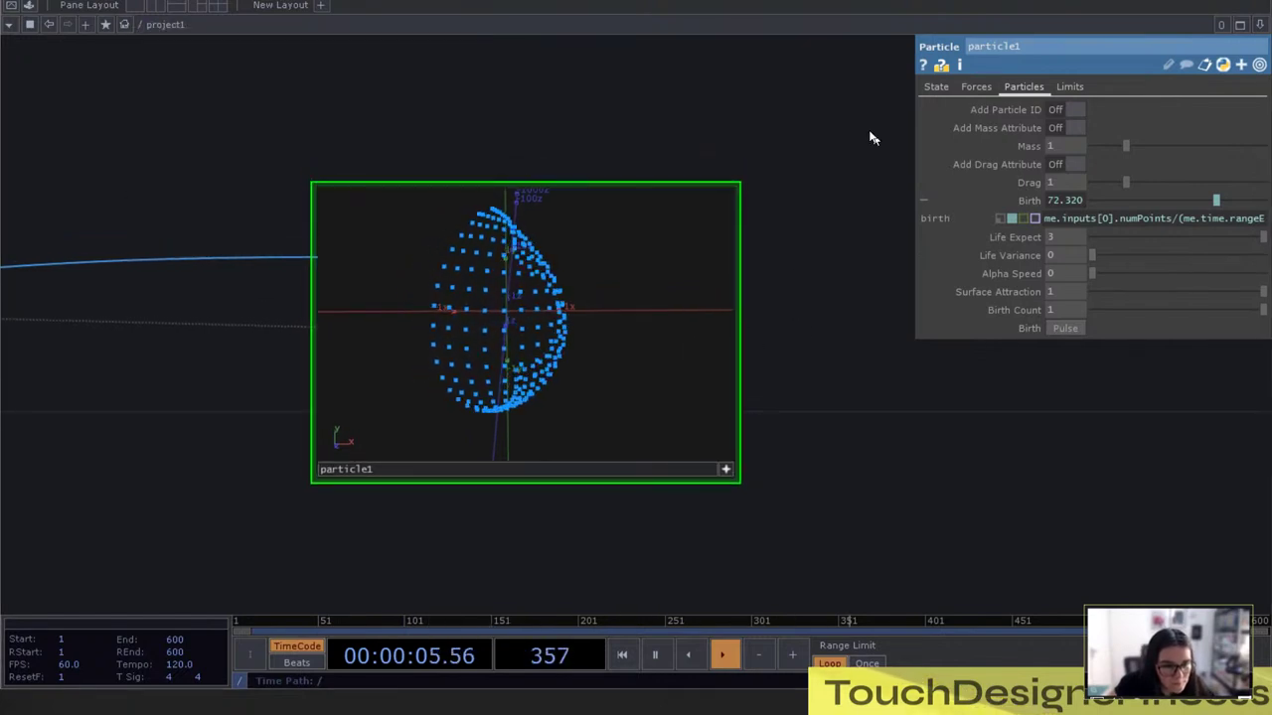
Widen the parameter display to fit the whole Birth expression and append *4 to it
left_click_drag(912, 127, 652, 127)
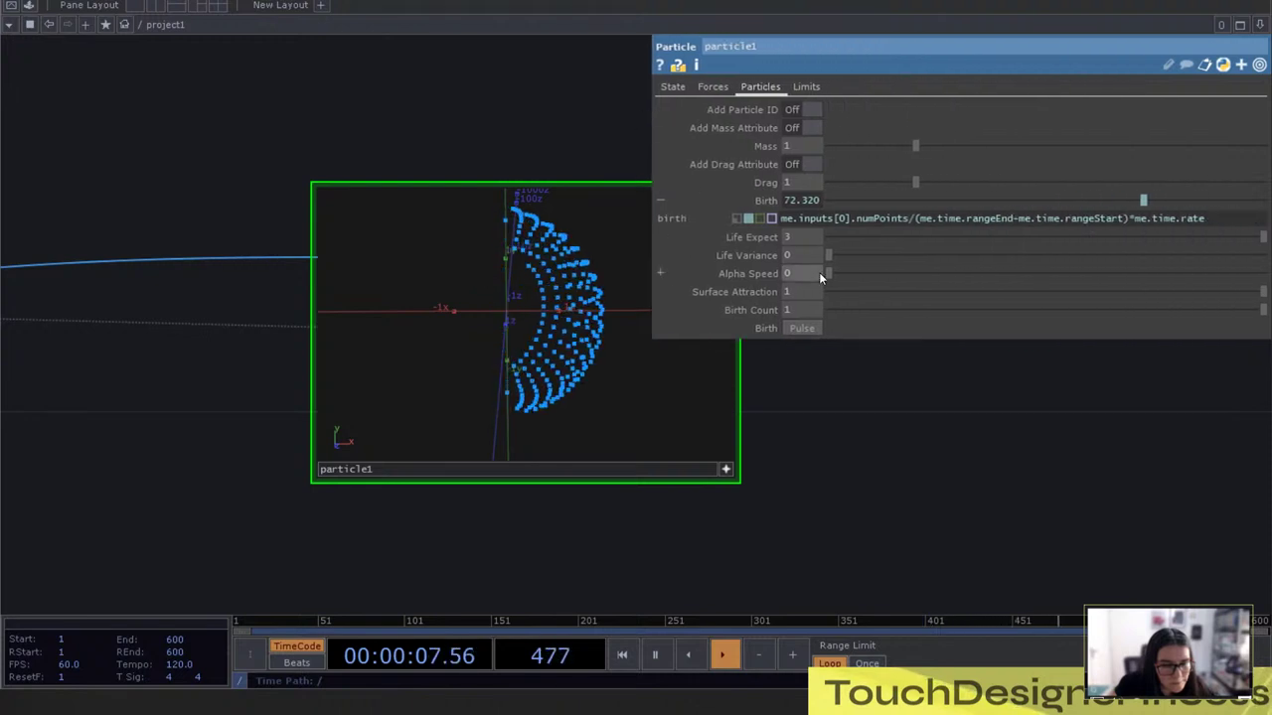
left_click_drag(957, 449, 949, 459)
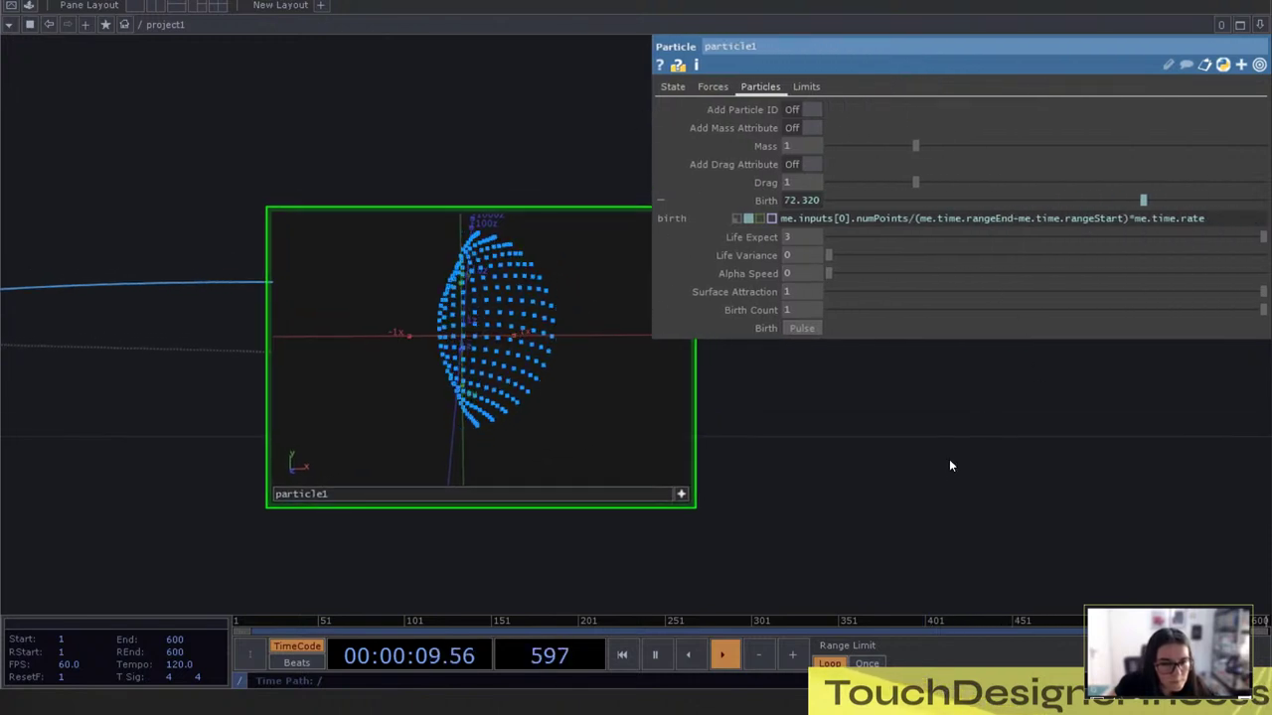
left_click(1231, 218)
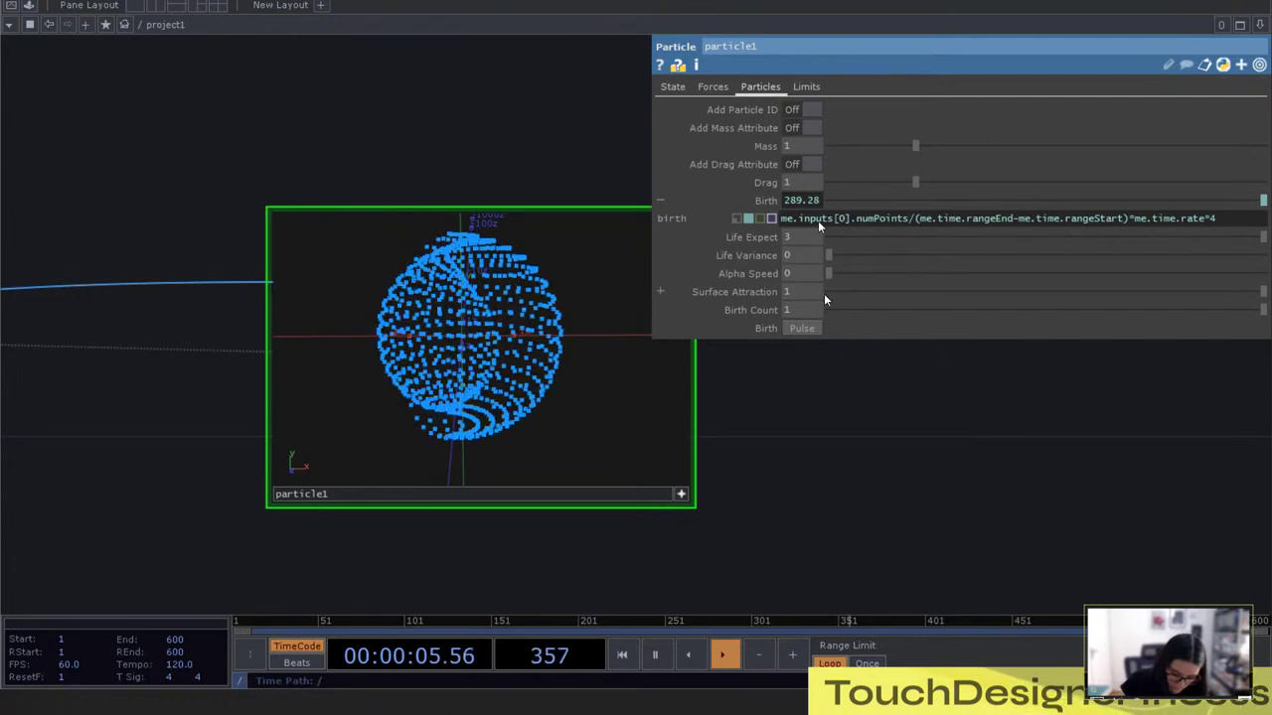
Review the Particle SOP's State settings and return to its Particles settings
left_click(673, 86)
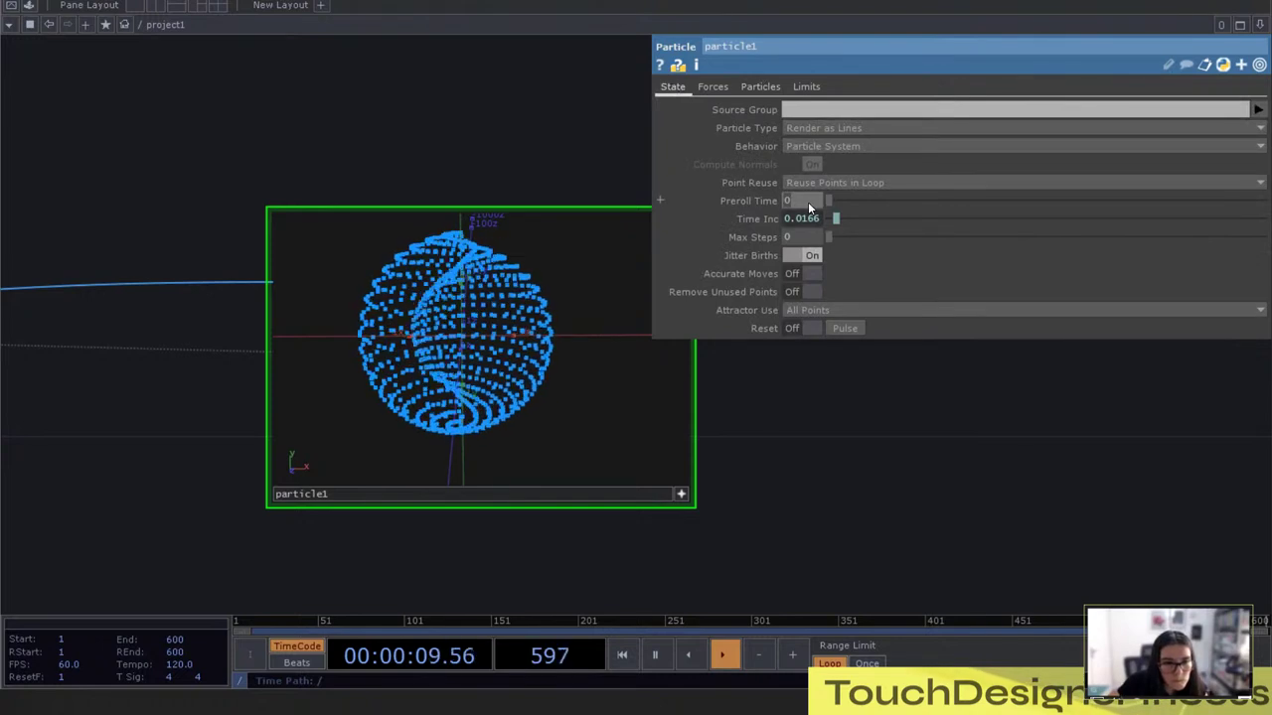
left_click(765, 87)
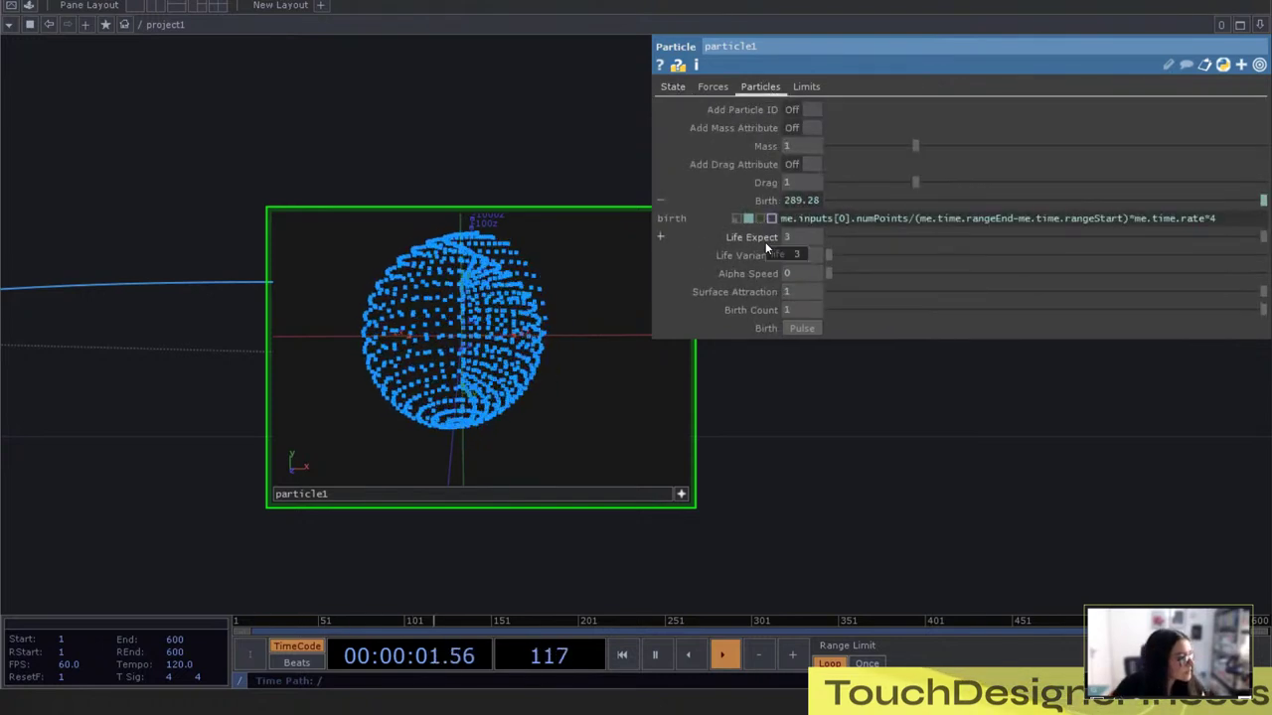
Link the Particle SOP's Preroll Time to its own Life Expect parameter with a me.par expression
left_click(673, 87)
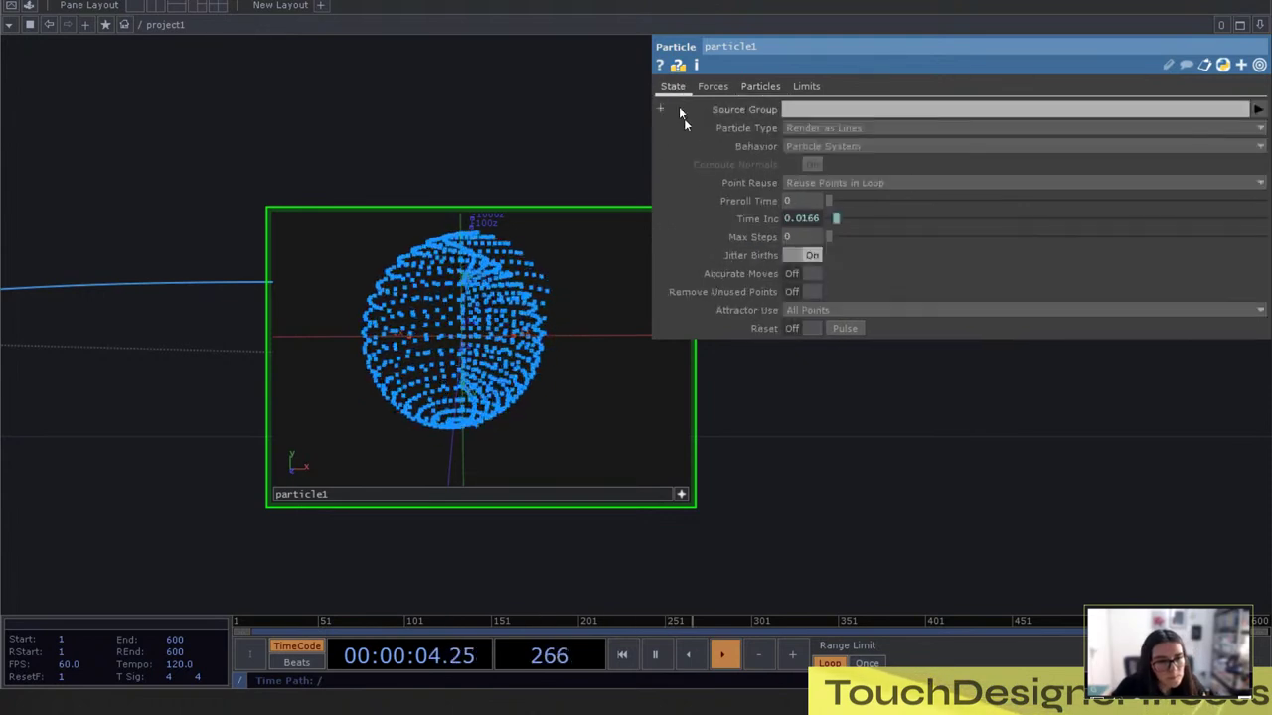
left_click(803, 202)
type("me.par.li")
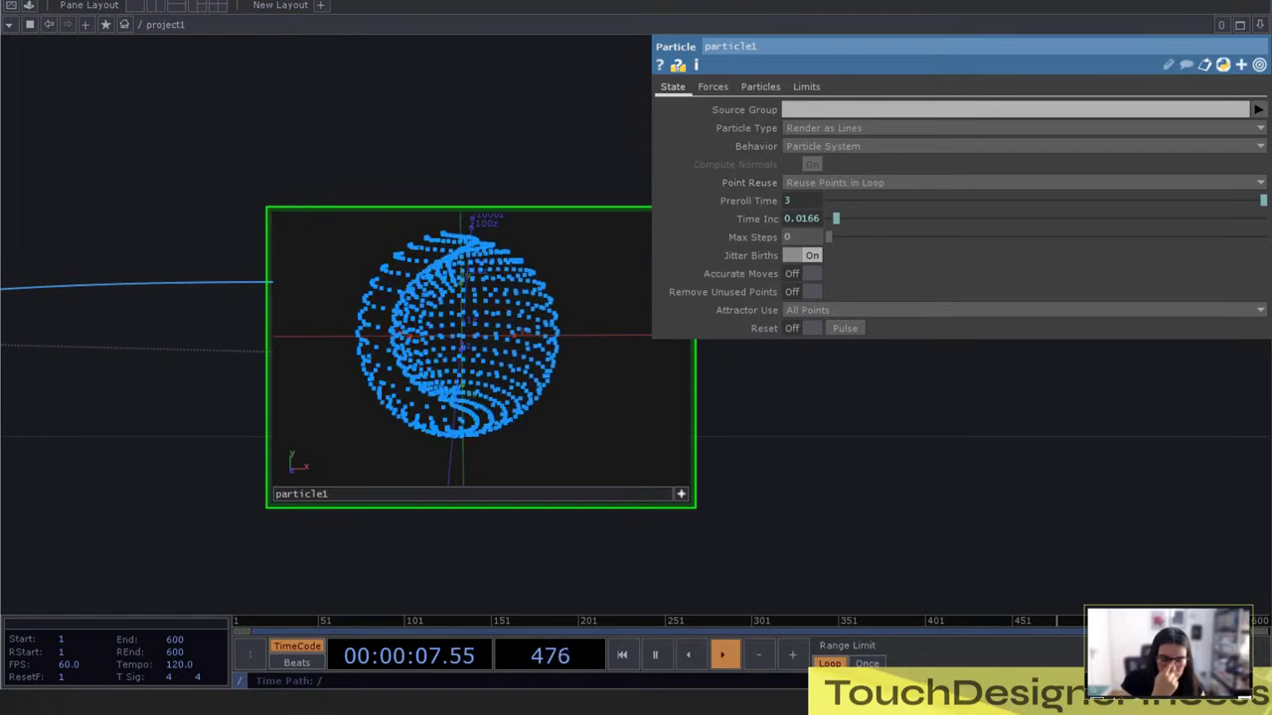
Drive the Particle SOP's Reset Pulse with the expression me.time.frame == me.time.rangeEnd
left_click(765, 328)
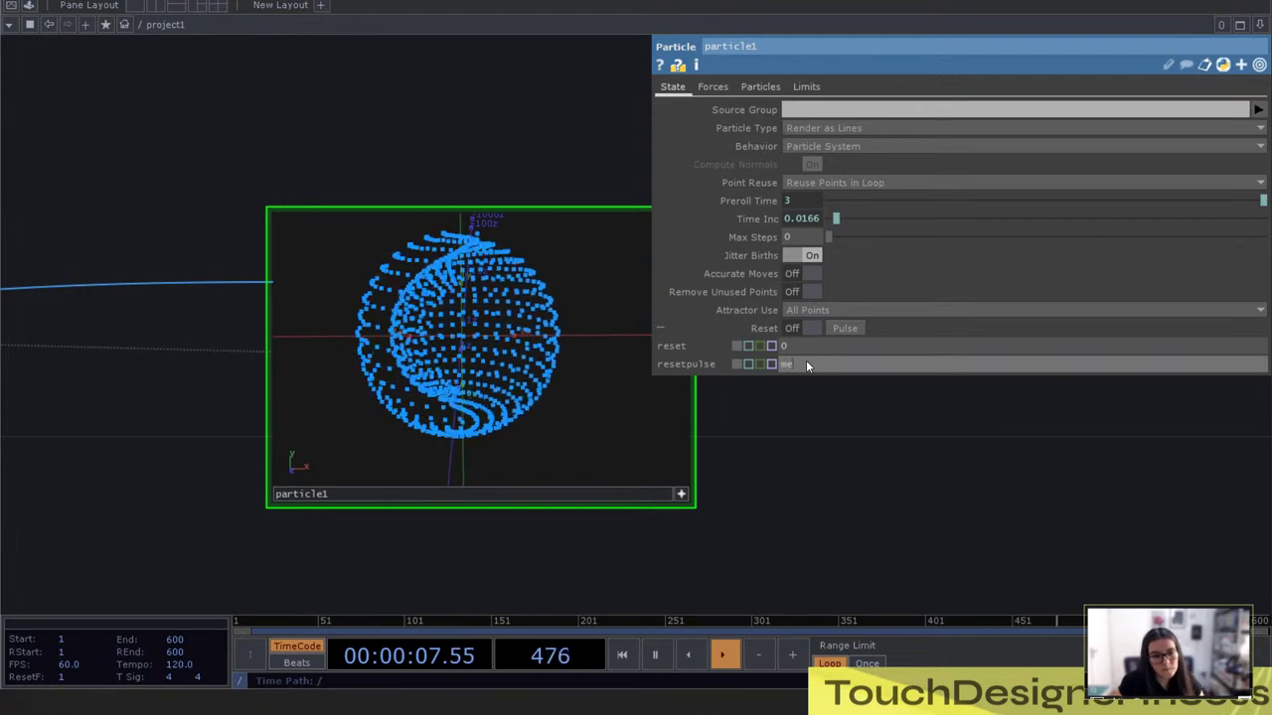
left_click(806, 364)
type("me.time.")
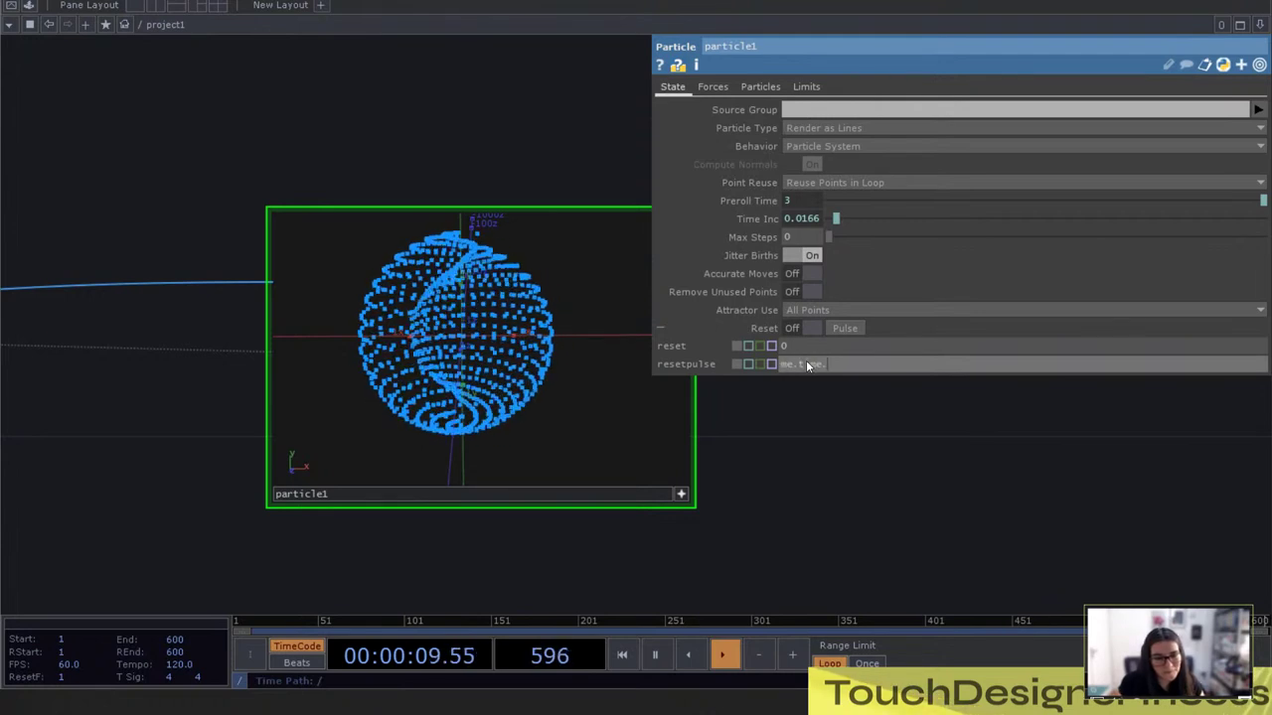
type("rangeE")
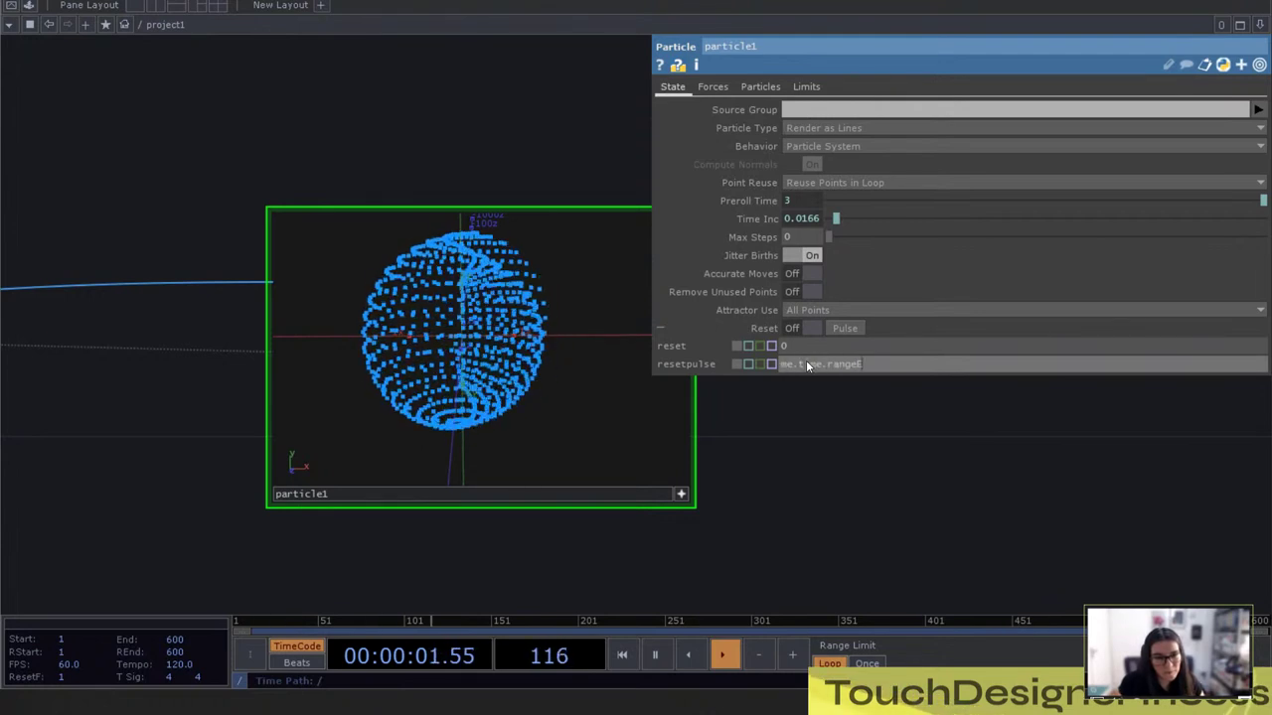
type("nd")
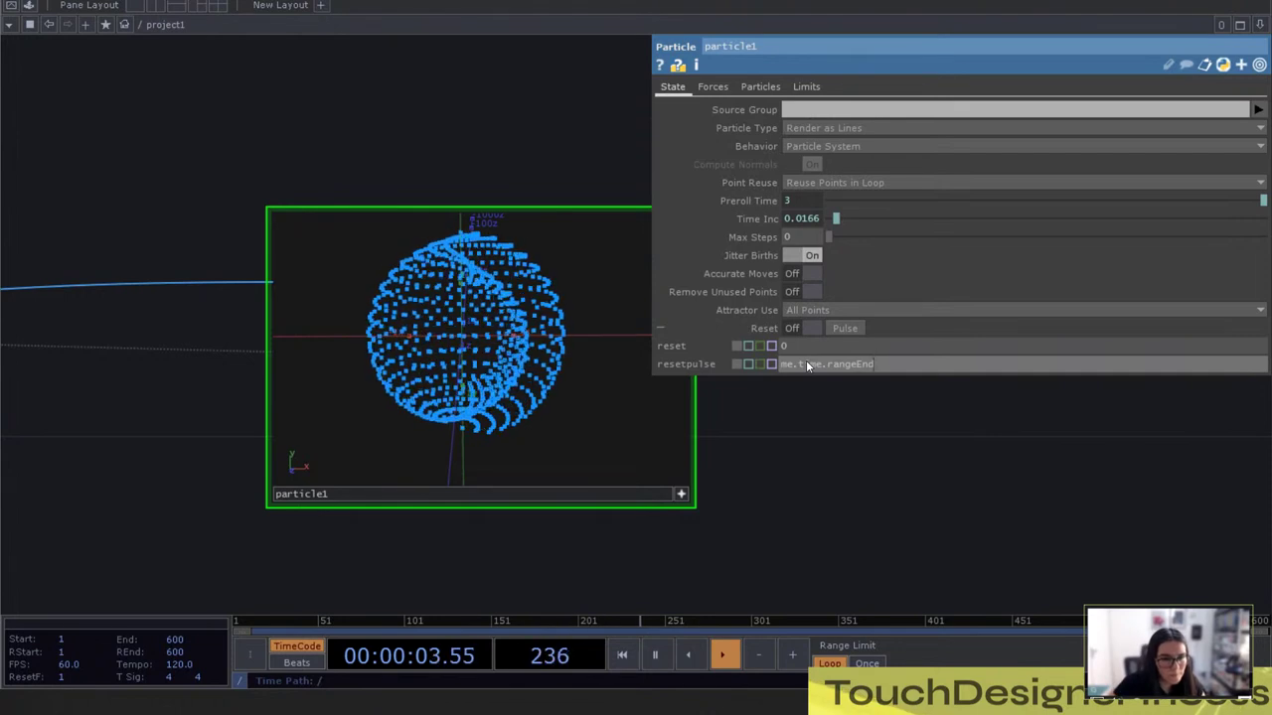
key("BackSpace")
key("BackSpace")
key("BackSpace")
key("BackSpace")
key("BackSpace")
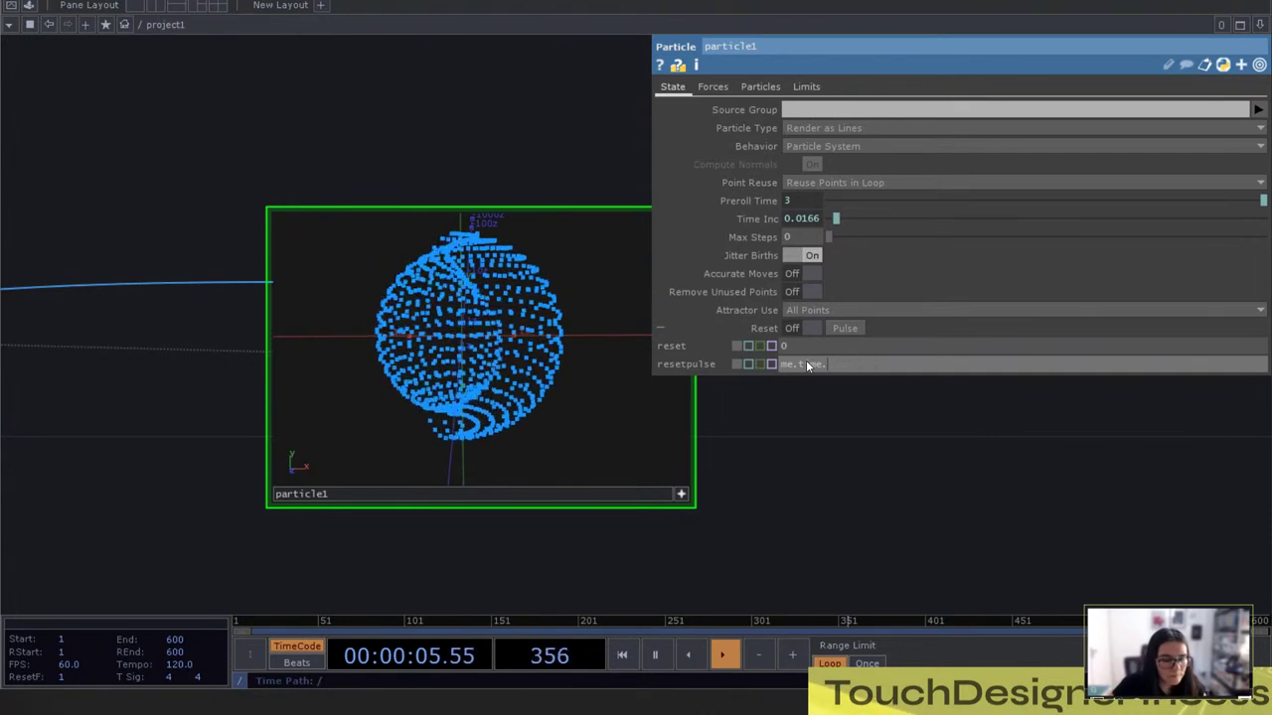
type("frame ==")
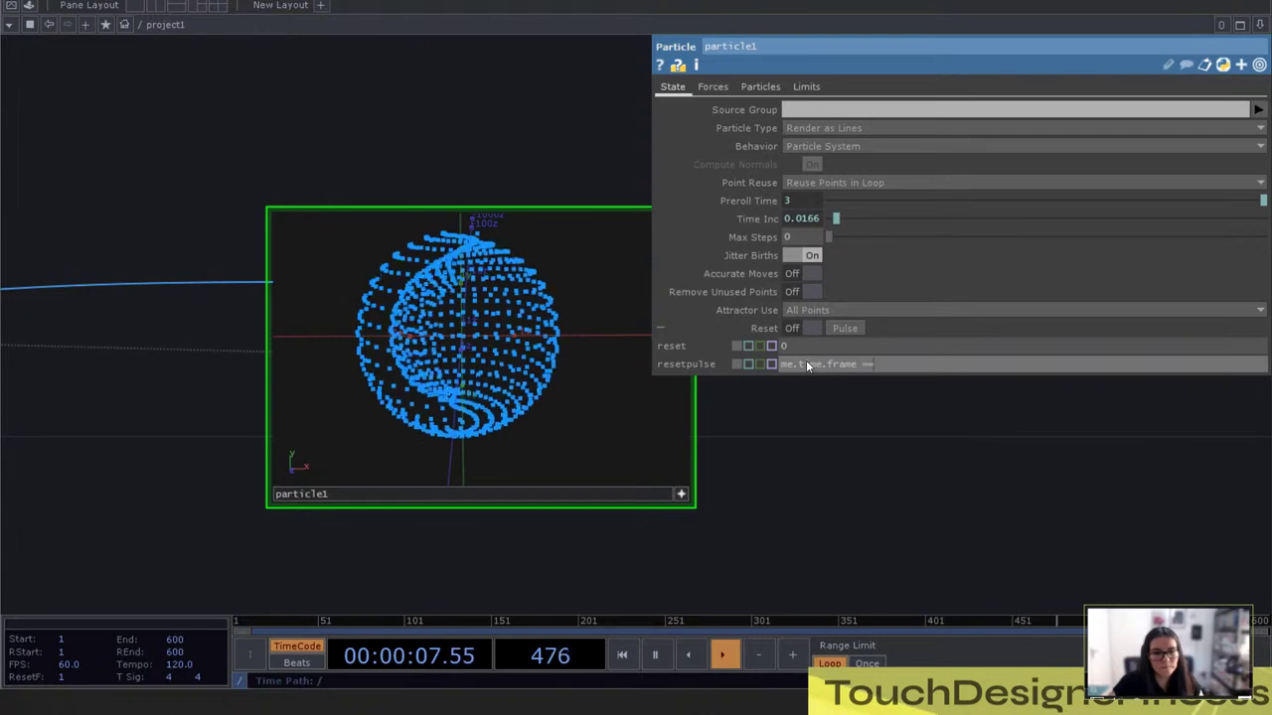
type(" me.time.")
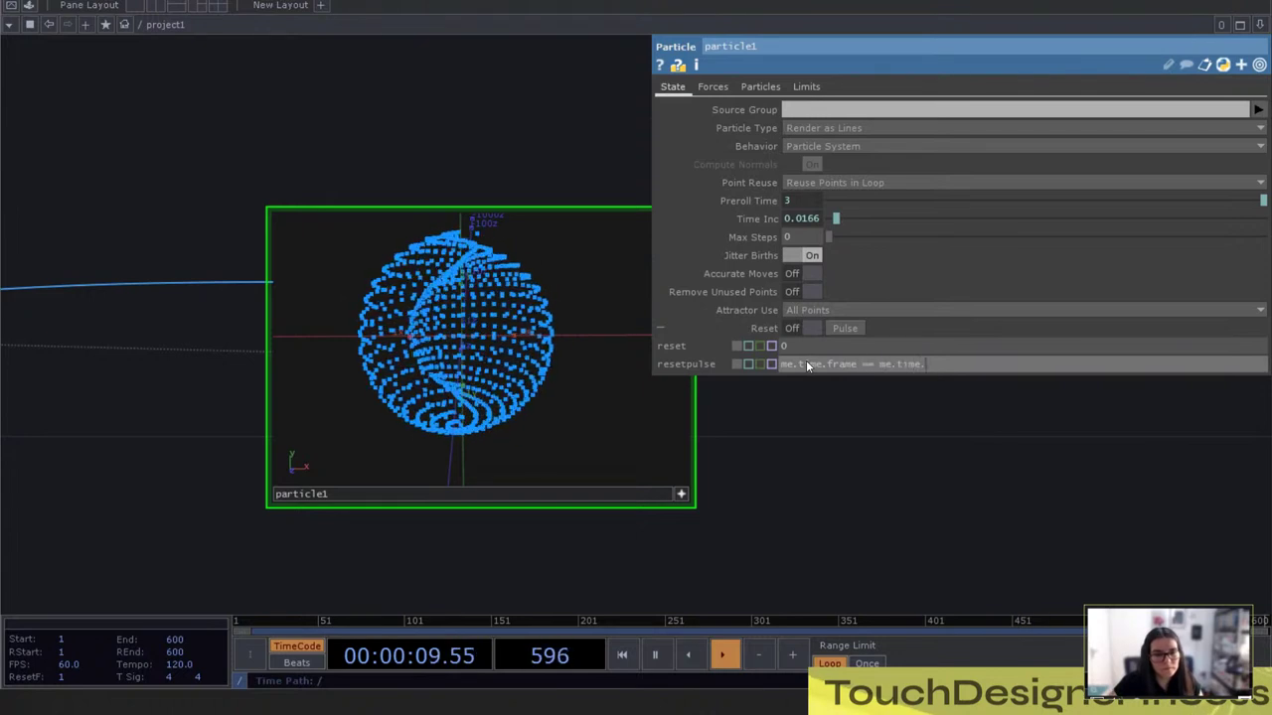
type("rangeEnd")
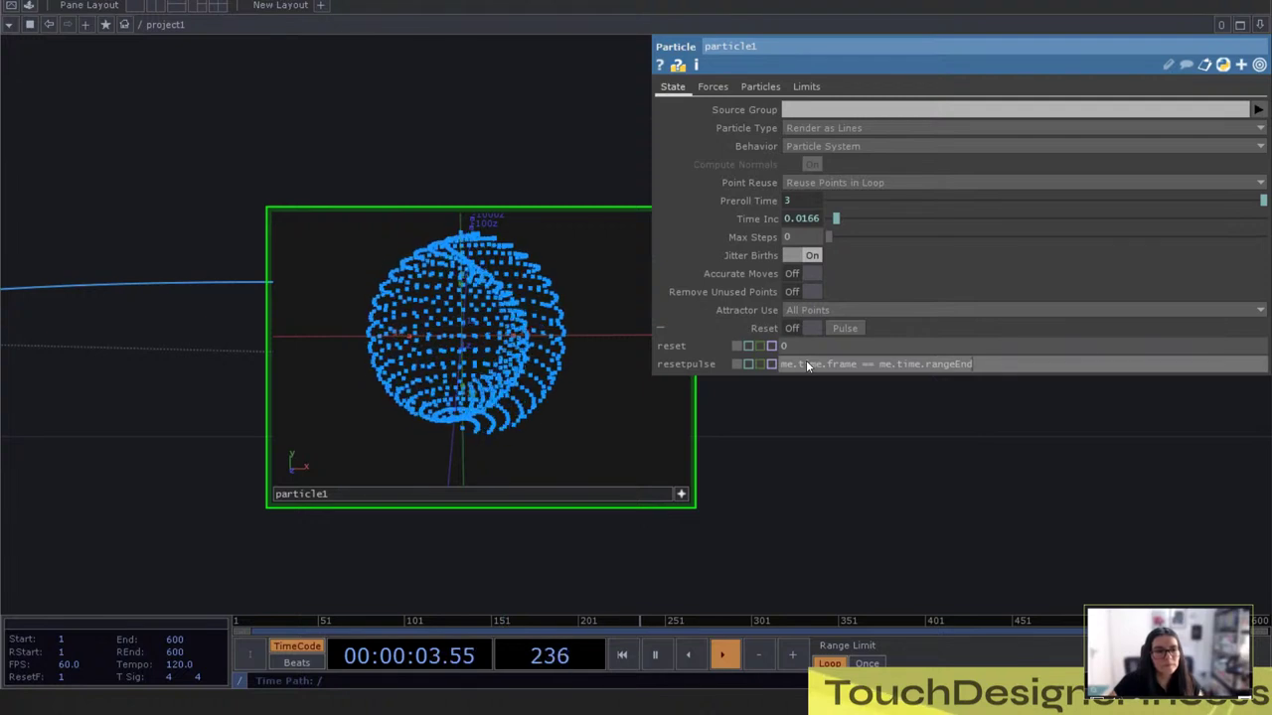
key("Return")
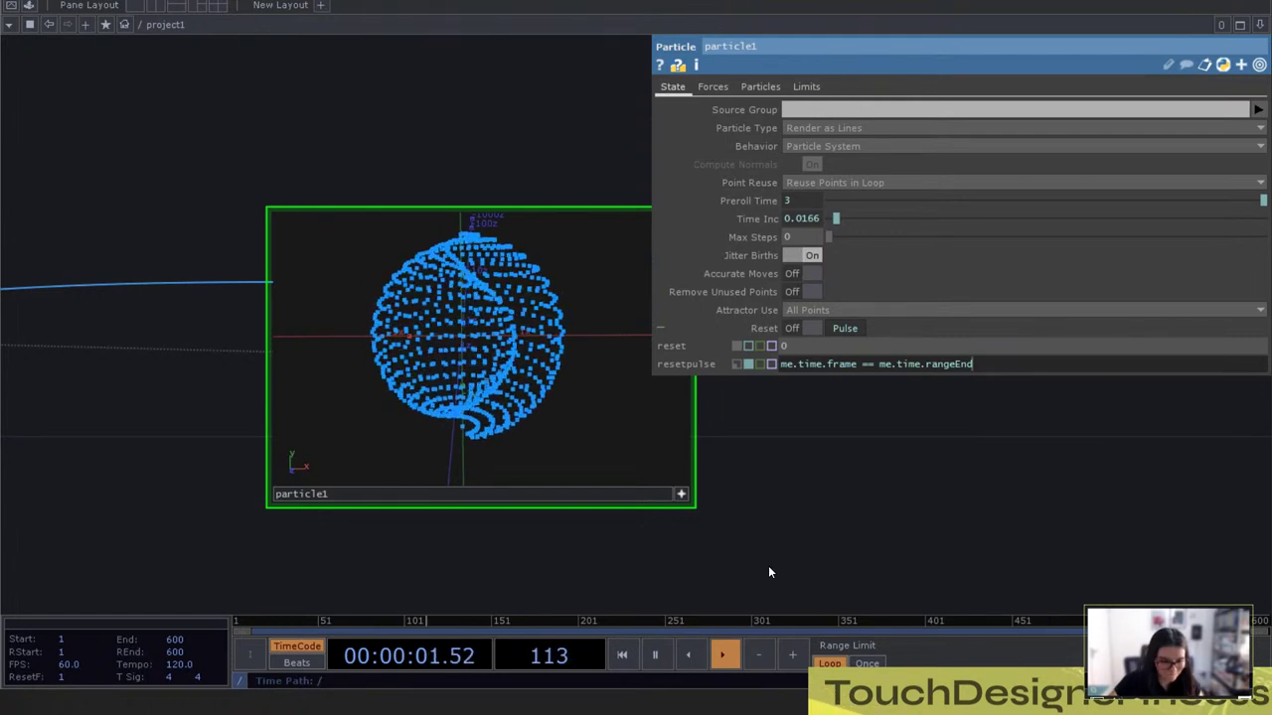
Review the Particle SOP's Particles settings and its Forces settings
scroll(779, 567, "down", 6)
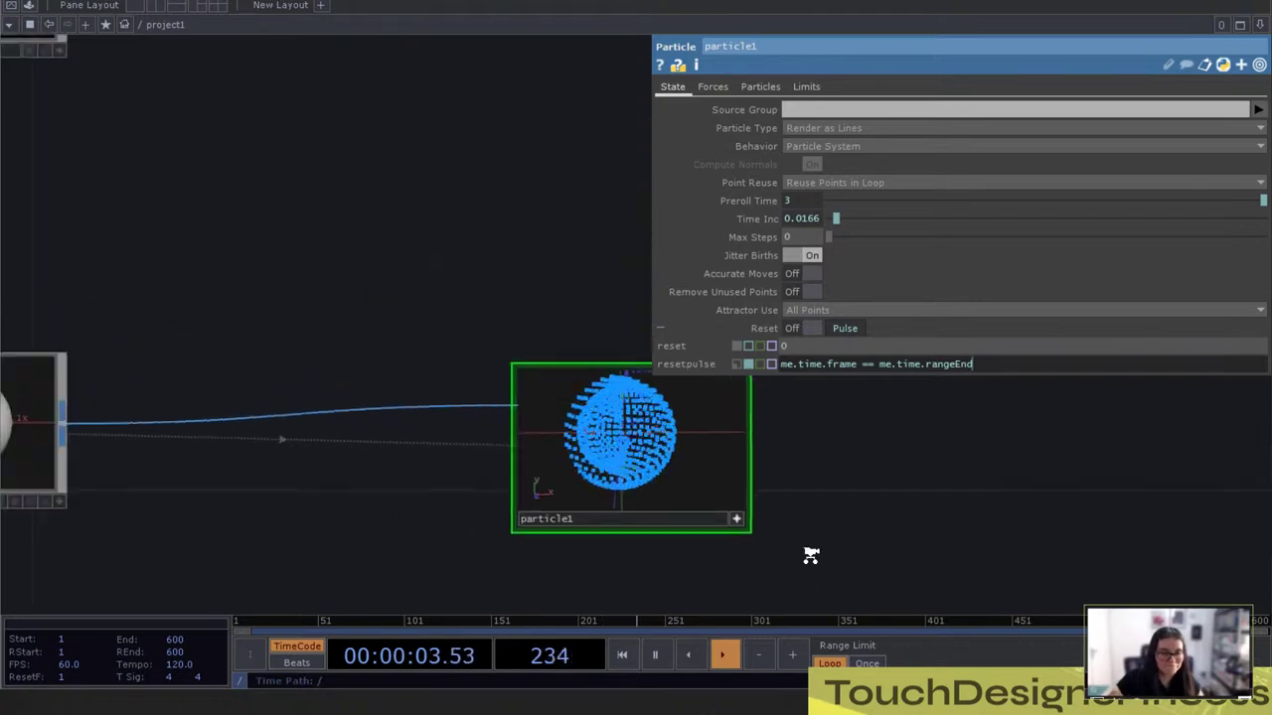
scroll(460, 500, "up", 8)
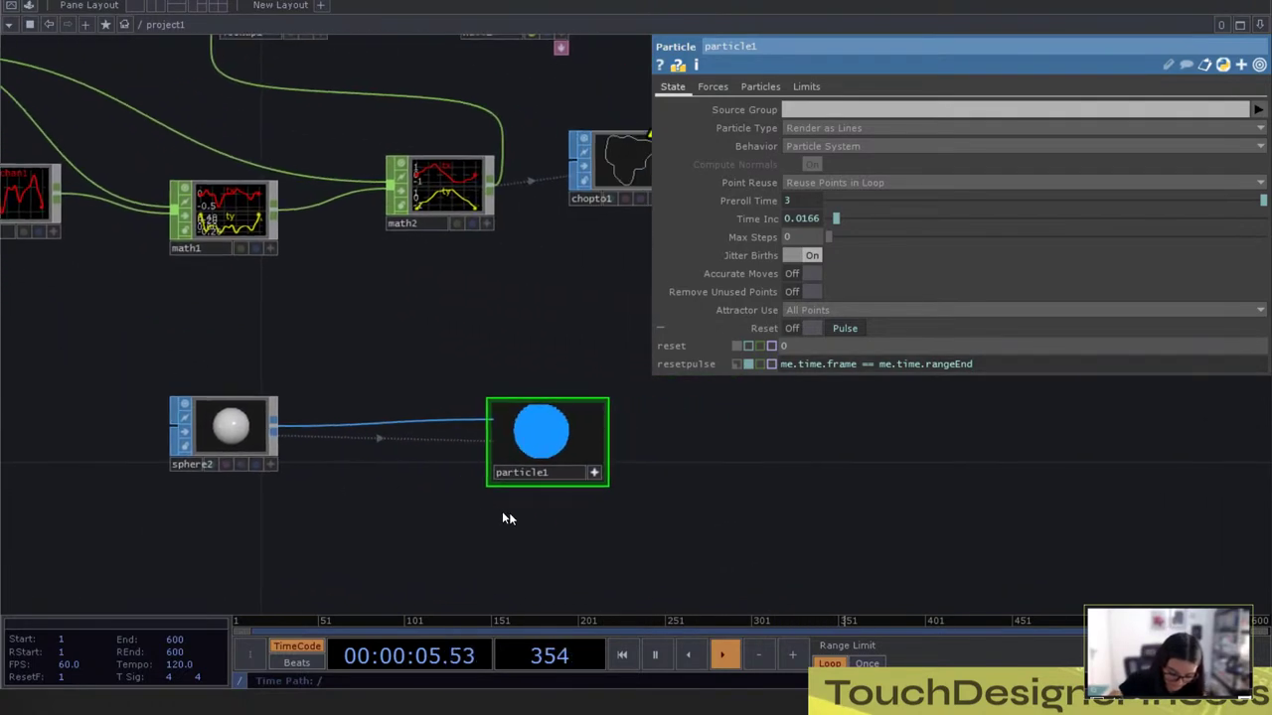
left_click_drag(526, 523, 701, 537)
middle_click_drag(701, 536, 527, 507)
right_click_drag(596, 512, 617, 164)
left_click(758, 87)
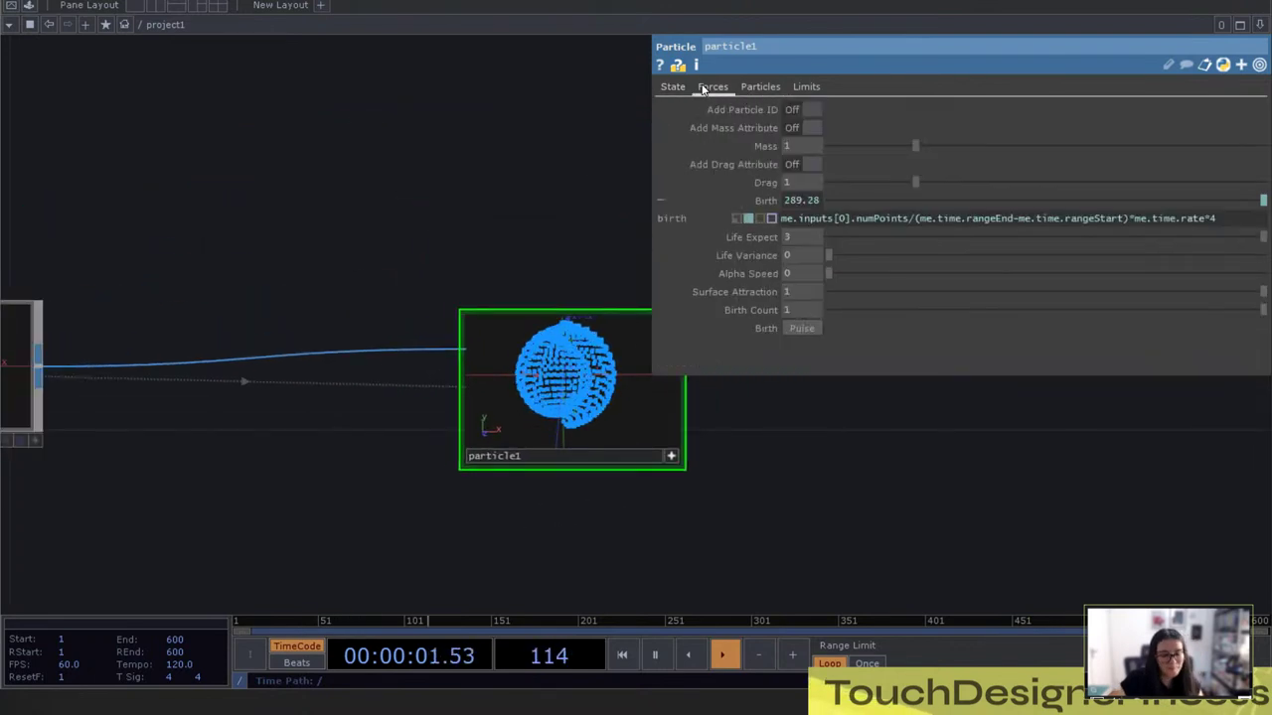
left_click(711, 87)
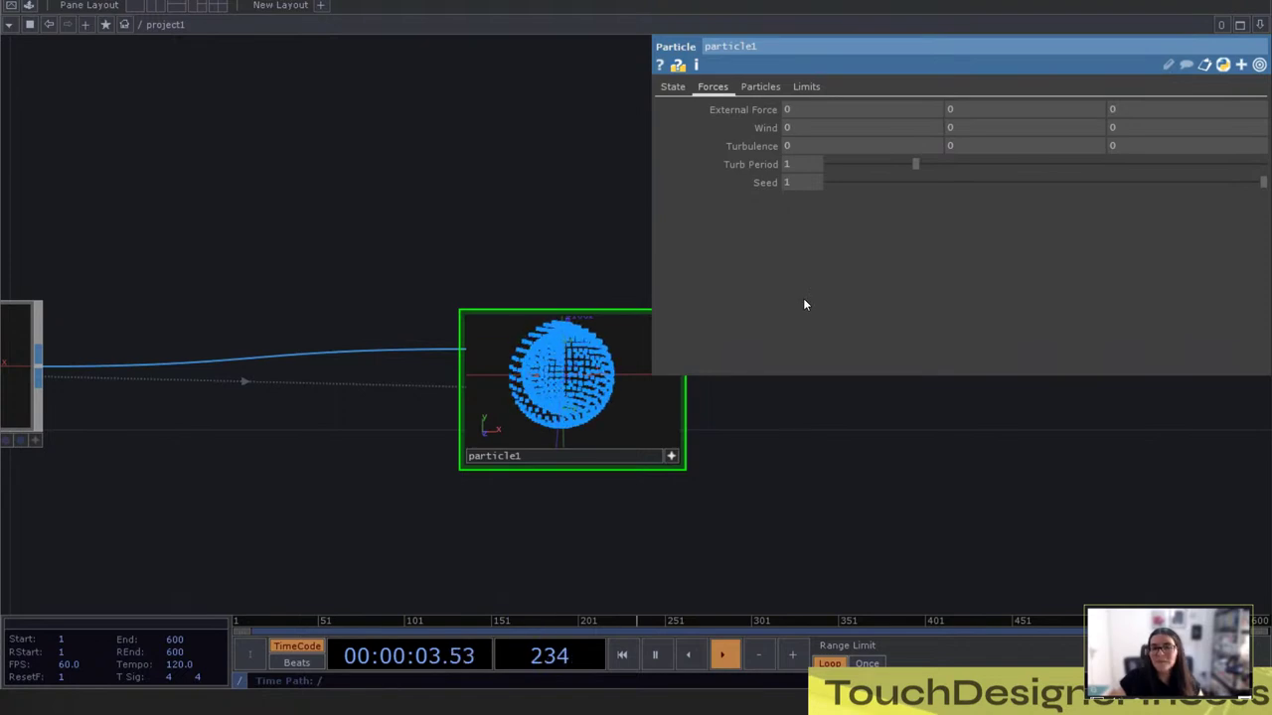
Move the sphere2 SOP farther from particle1 to make room between them in the network
left_click_drag(297, 247, 446, 303)
scroll(427, 296, "down", 3)
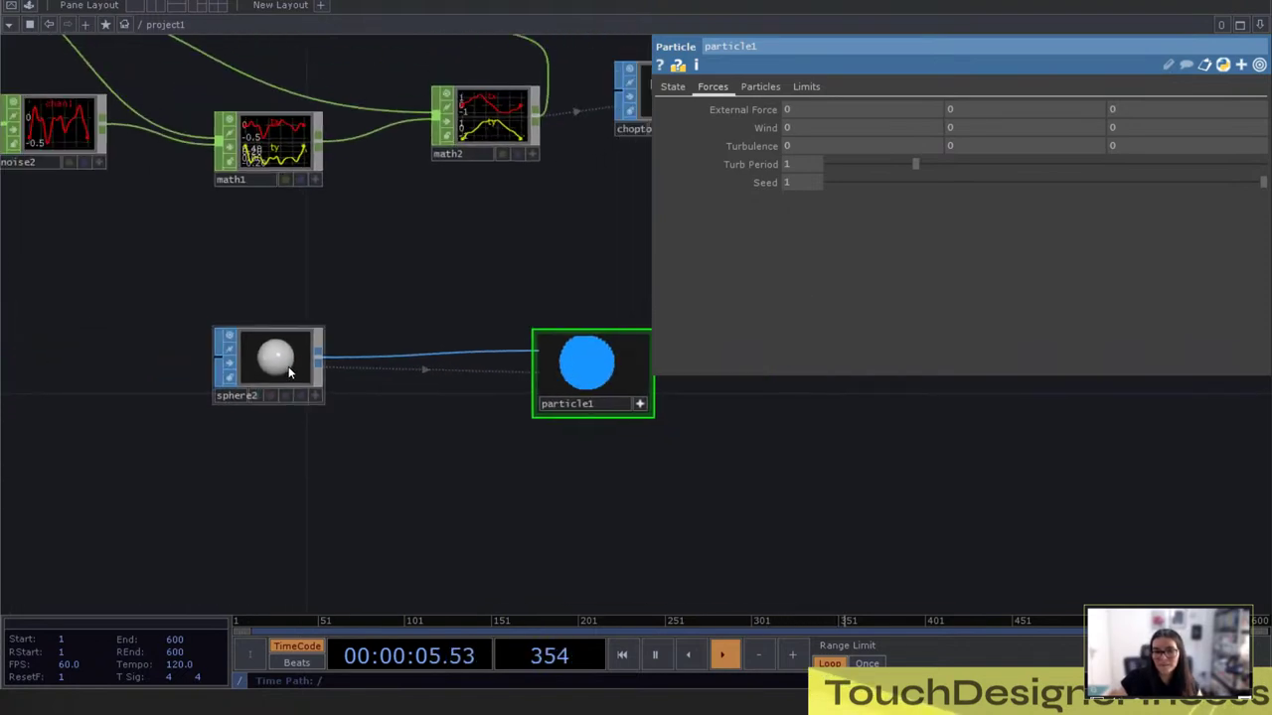
left_click_drag(275, 368, 133, 365)
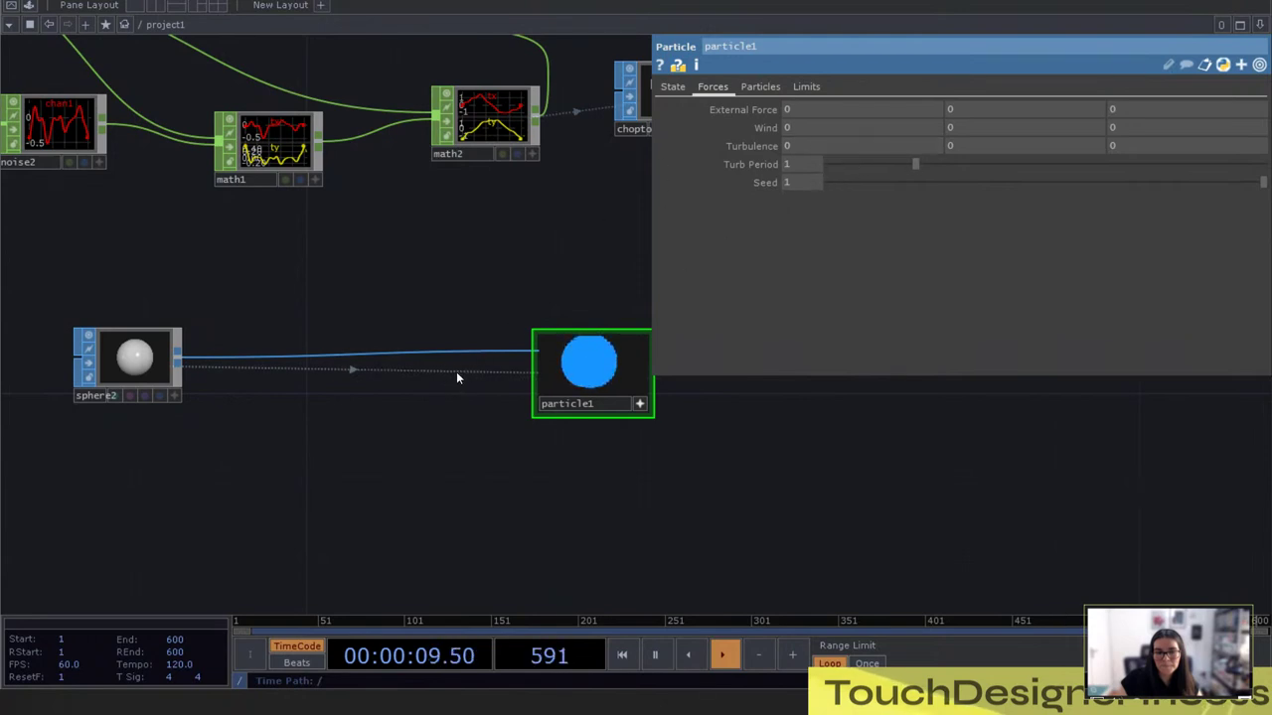
Insert a Noise SOP on the wire between sphere2 and particle1
scroll(331, 373, "up", 1)
scroll(331, 376, "up", 1)
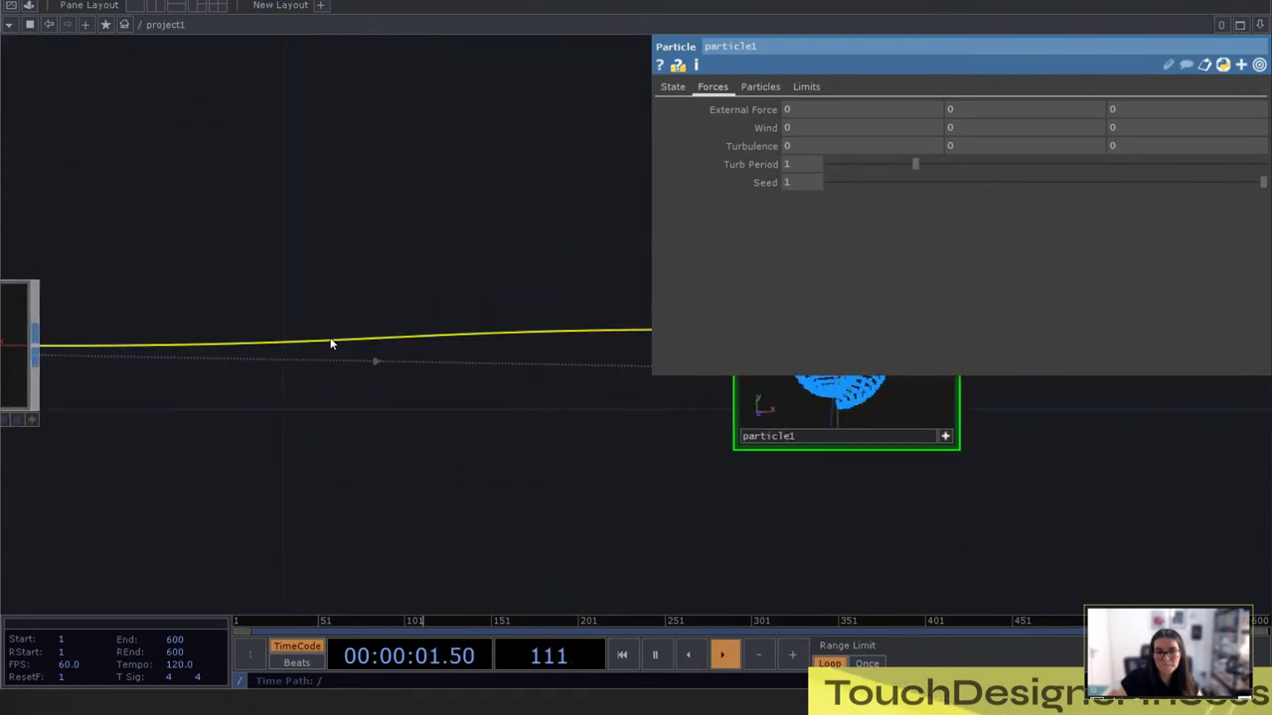
right_click(330, 336)
left_click(381, 324)
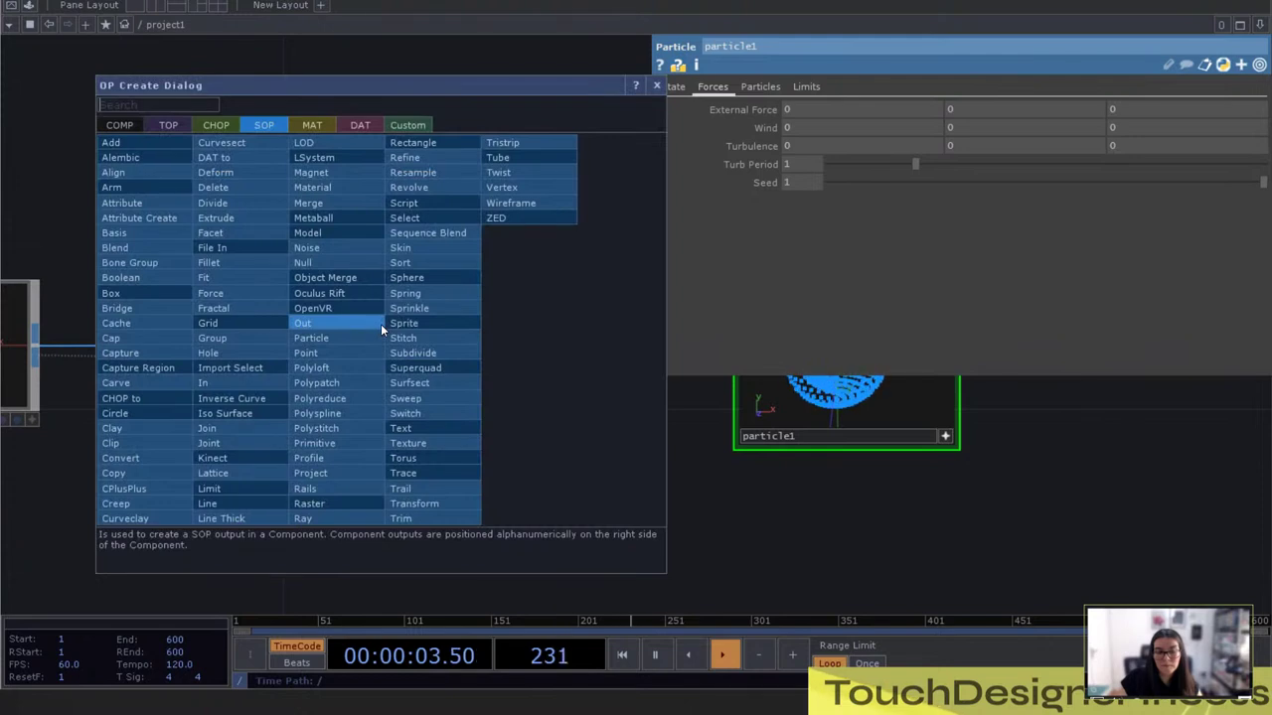
type("noise")
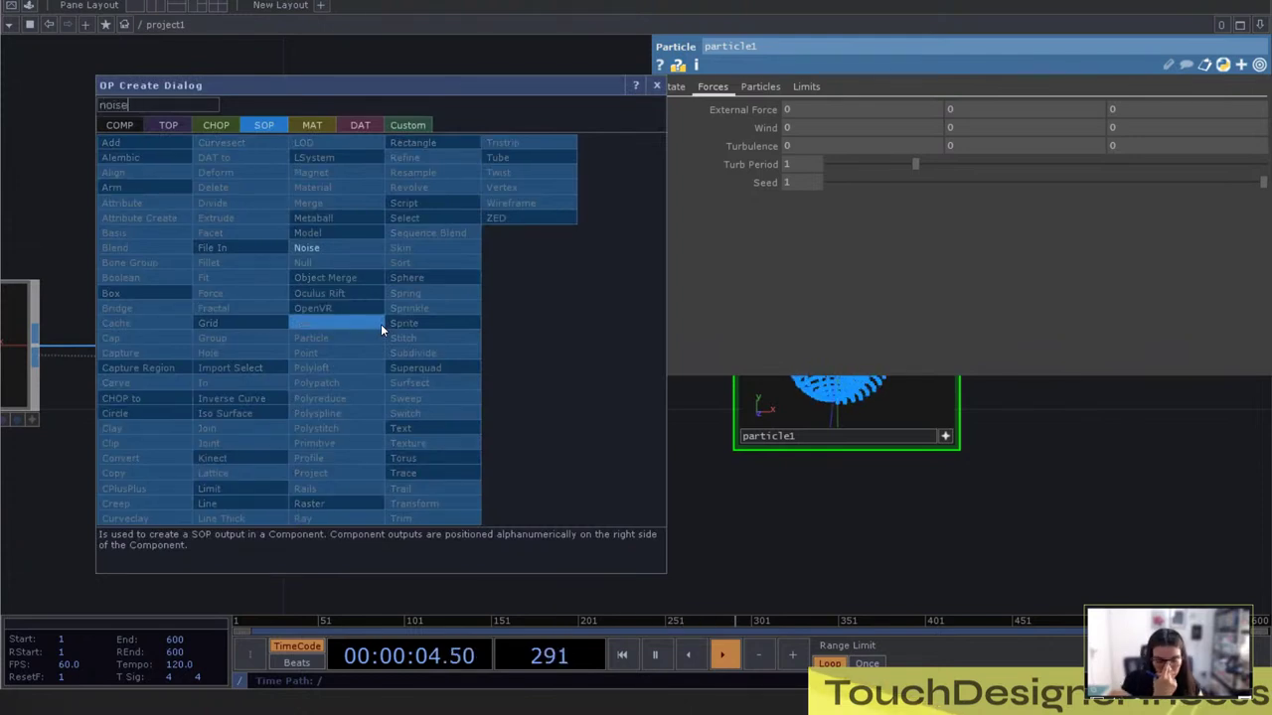
left_click(342, 245)
left_click(334, 368)
left_click_drag(621, 154, 575, 114)
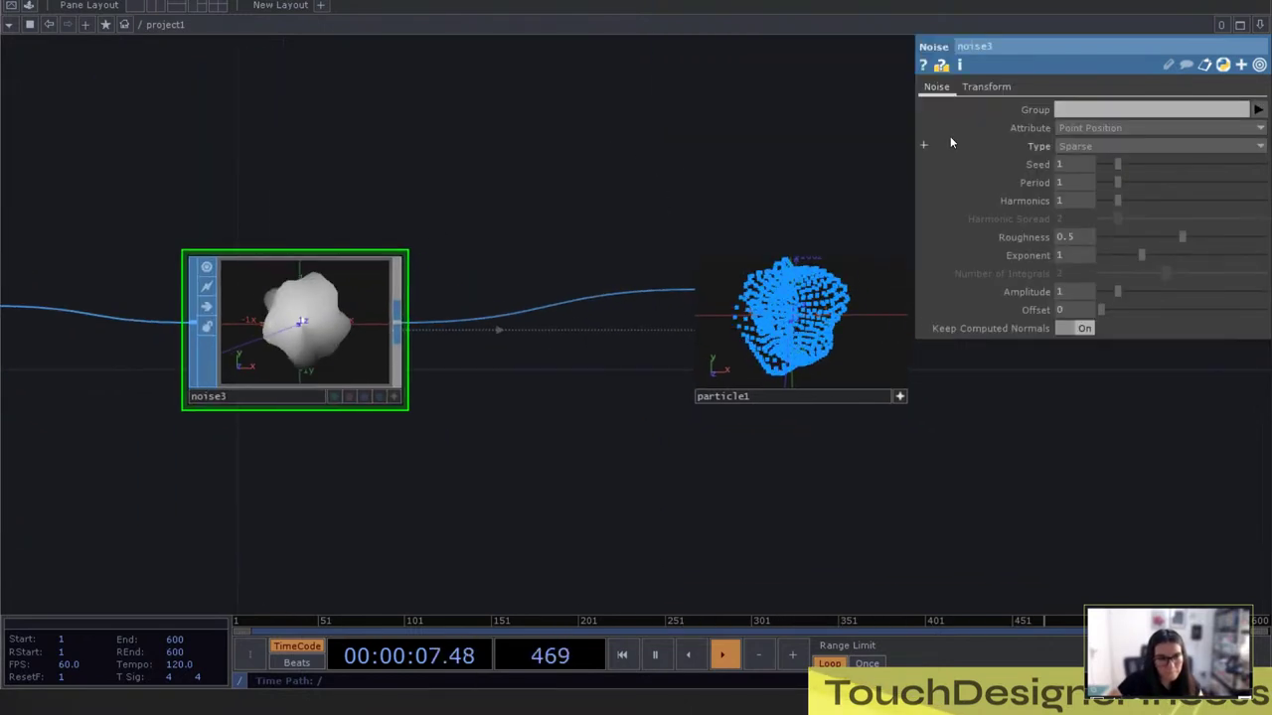
Set the new Noise SOP's Attribute to Point Normals and line the node up with sphere2
left_click(1090, 128)
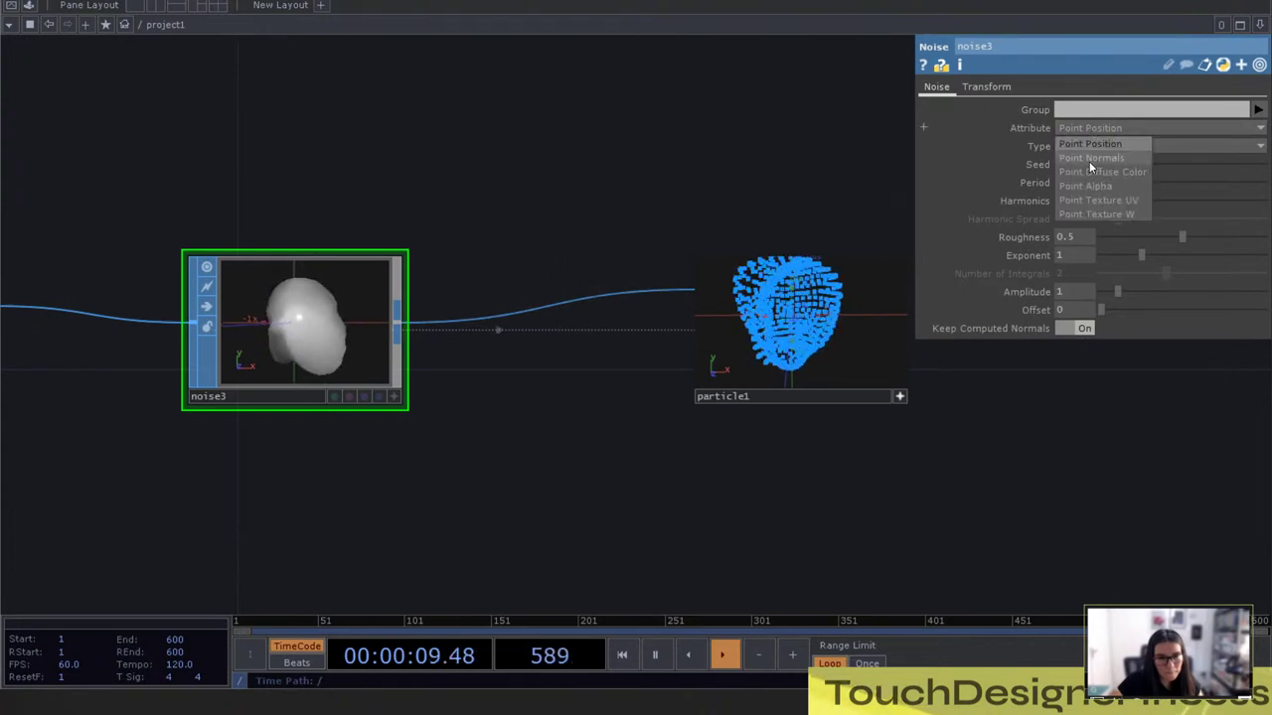
left_click(1089, 161)
left_click_drag(315, 354, 348, 338)
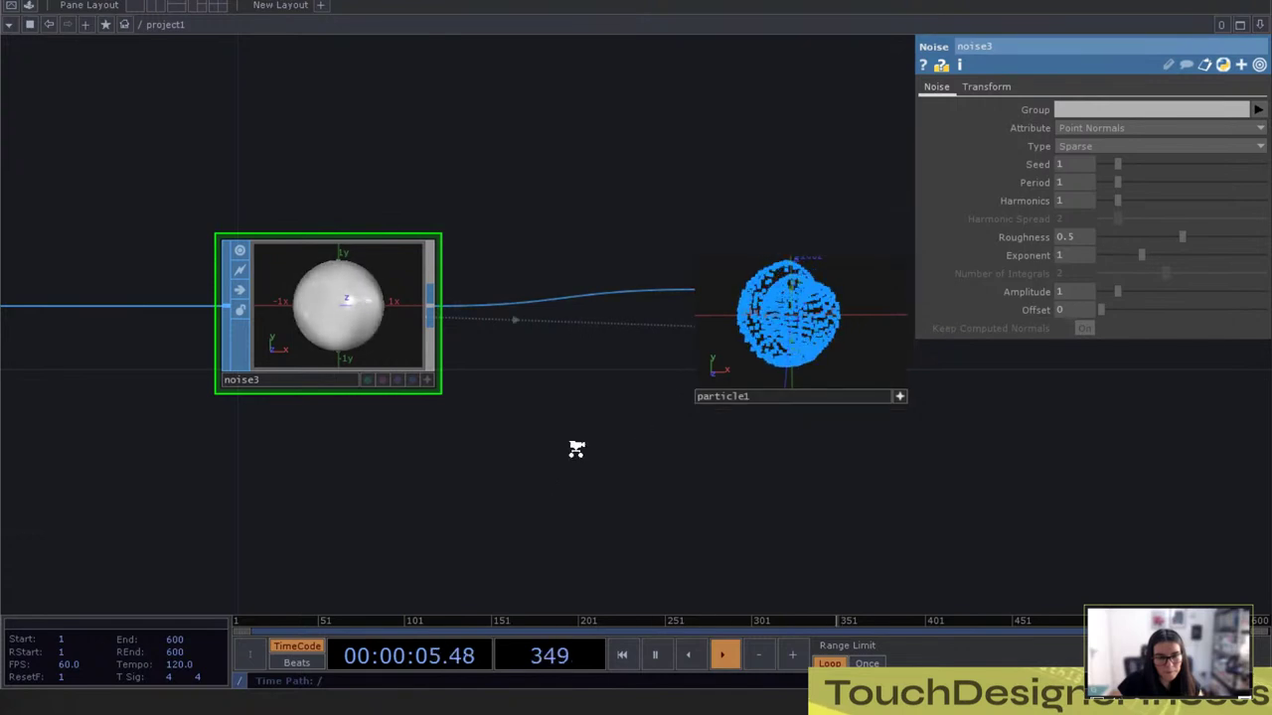
Select sphere2 and noise3 together, shift them slightly lower in the network, and clear the joint selection
scroll(575, 450, "down", 3)
left_click_drag(524, 471, 187, 348)
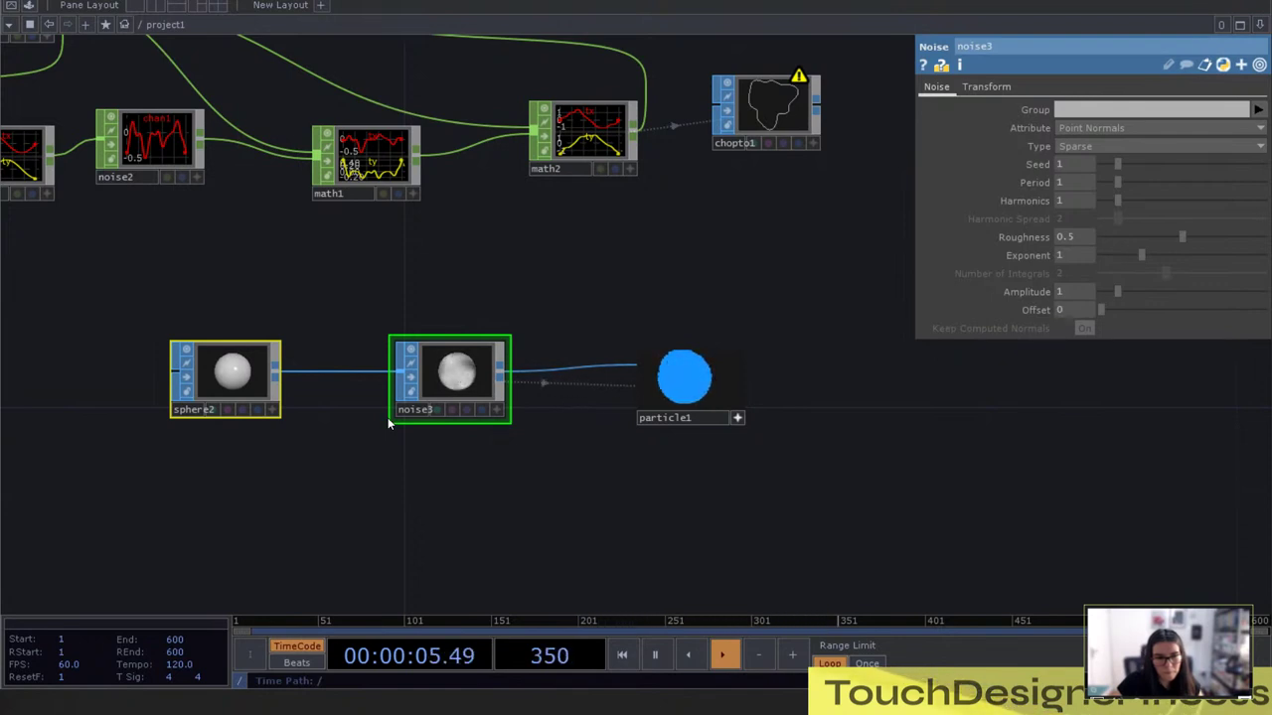
left_click_drag(464, 368, 464, 401)
left_click(473, 308)
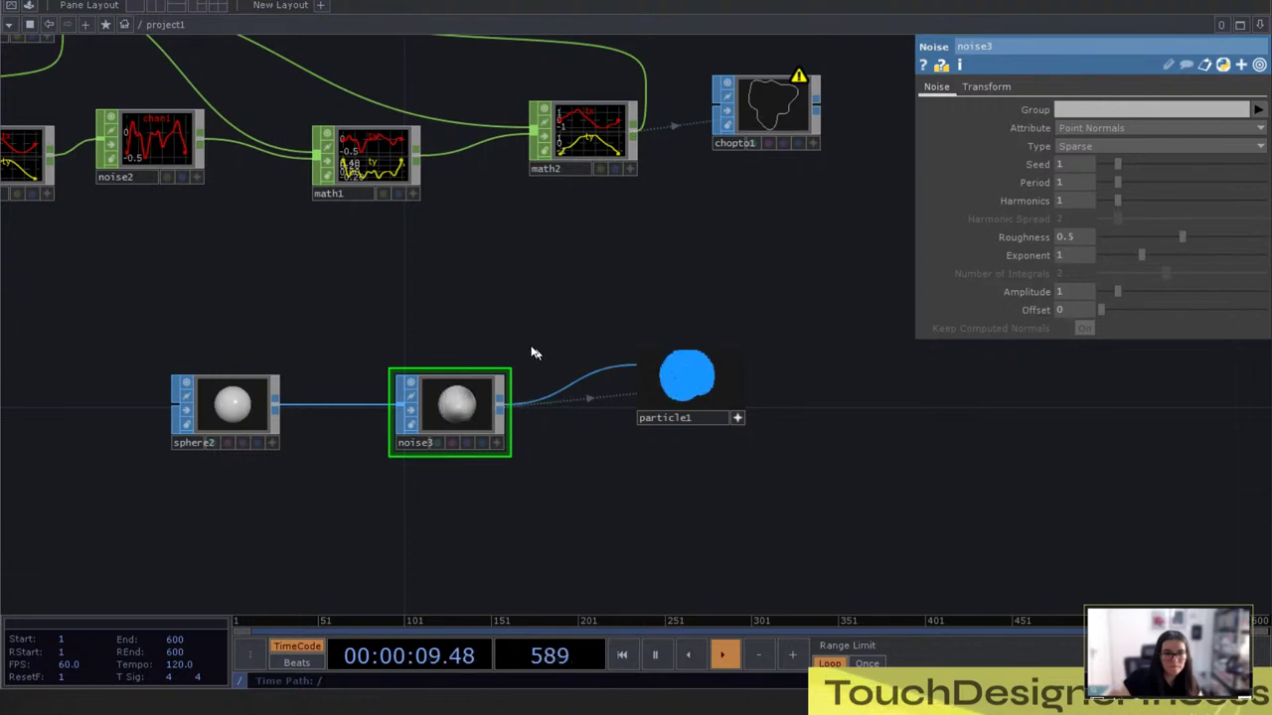
Examine the noise-driven particle motion and the Particle SOP's State settings
scroll(490, 324, "up", 3)
scroll(490, 331, "down", 3)
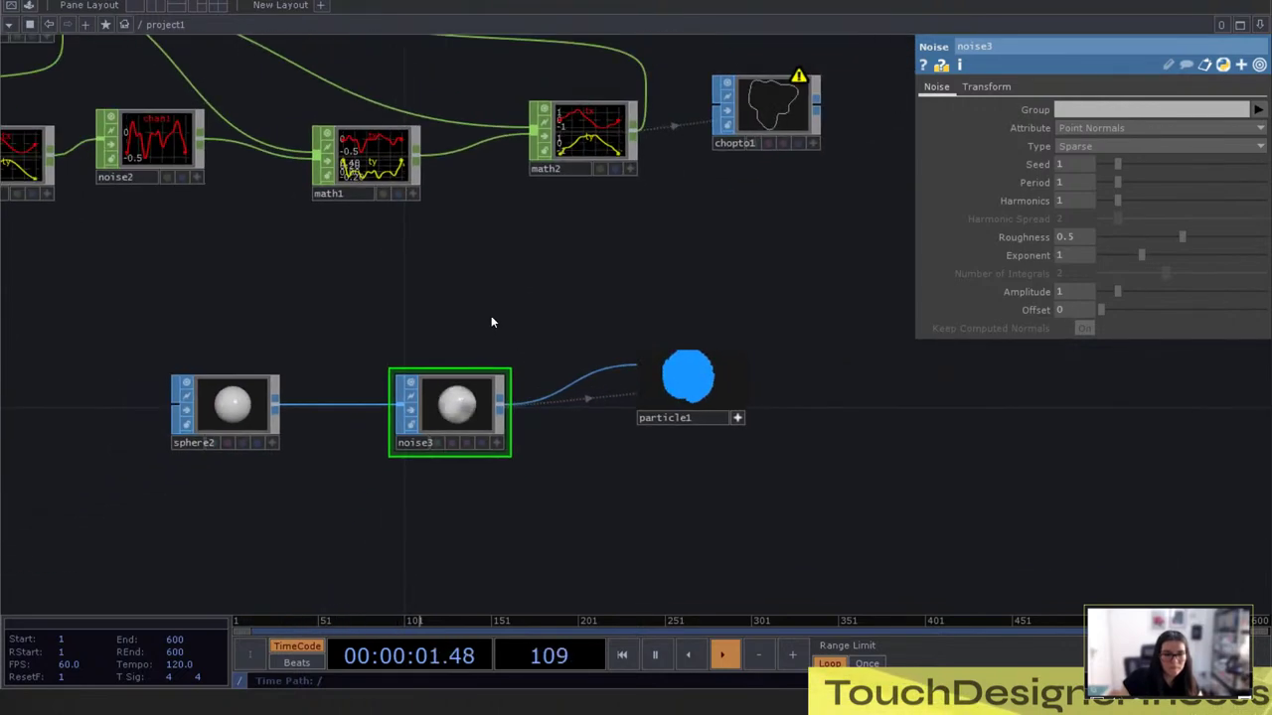
left_click_drag(422, 311, 495, 372)
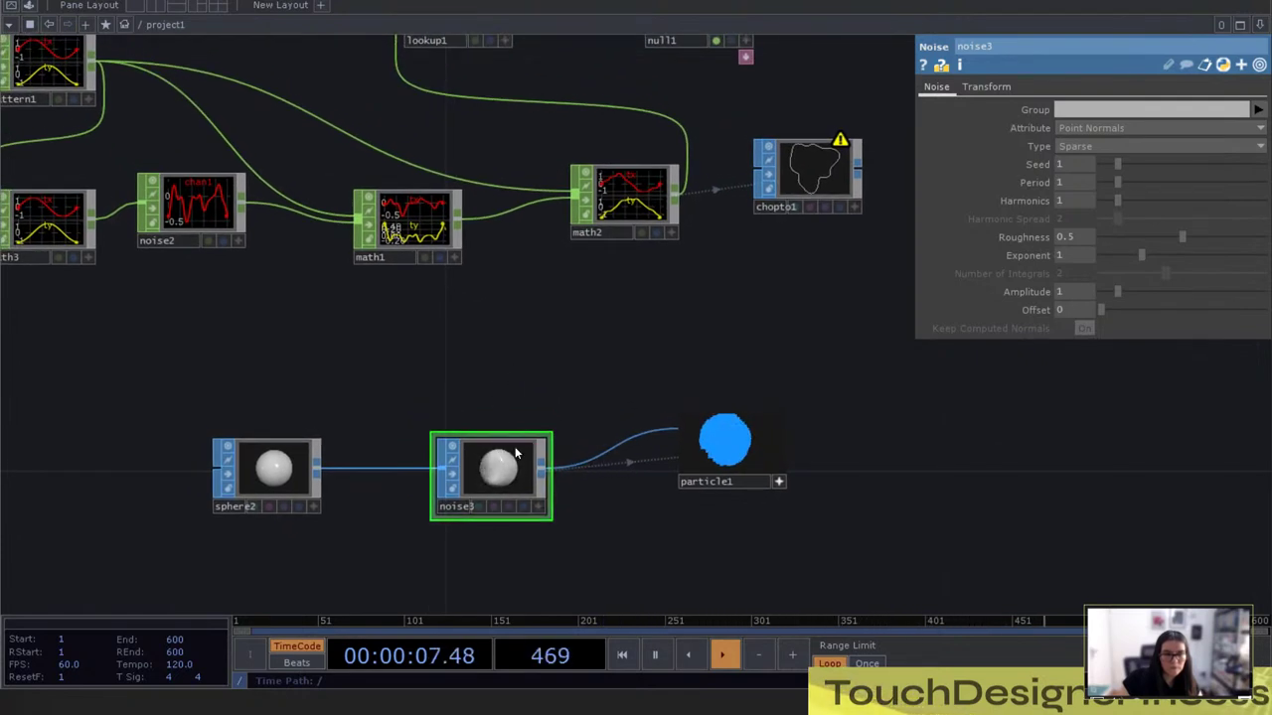
scroll(745, 502, "up", 5)
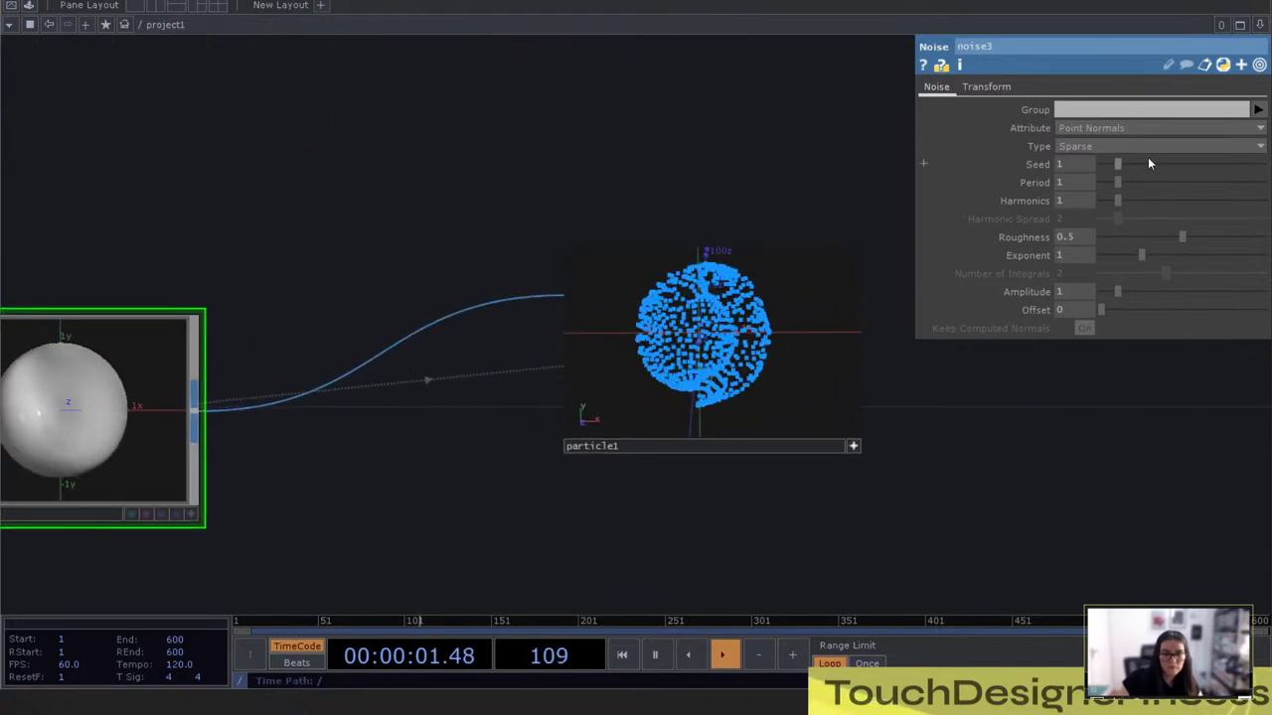
left_click(834, 449)
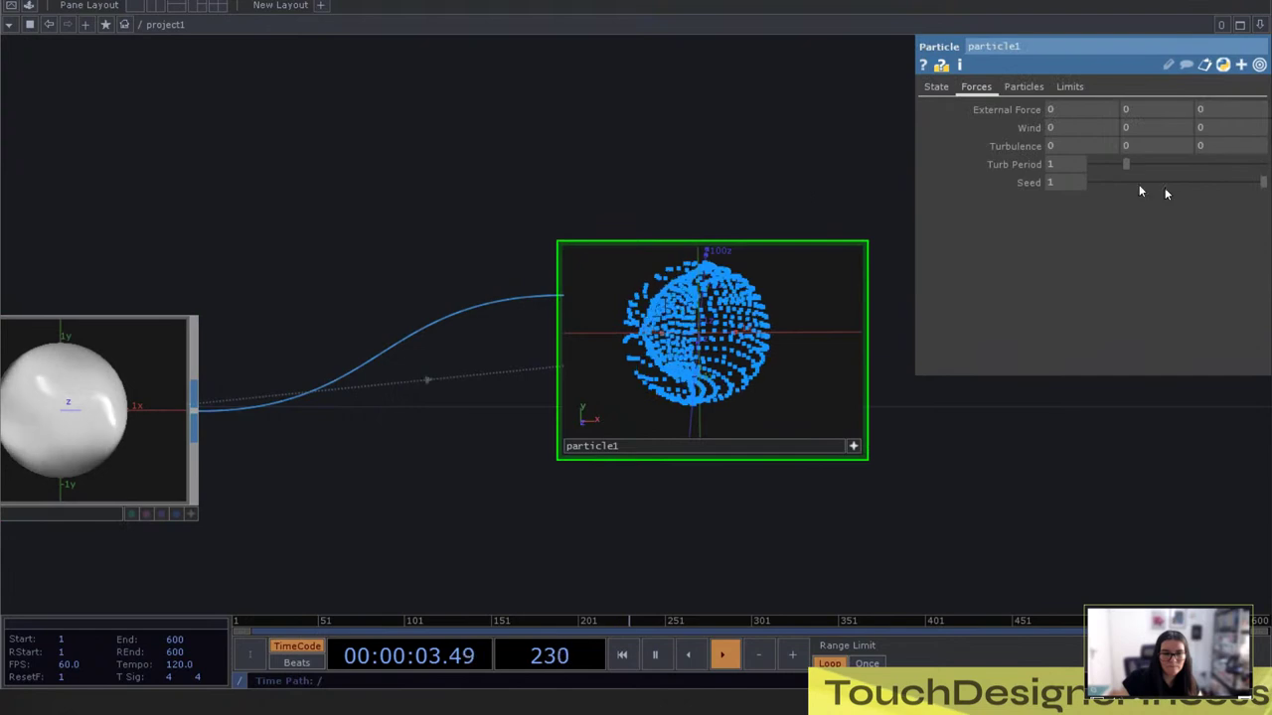
left_click(936, 88)
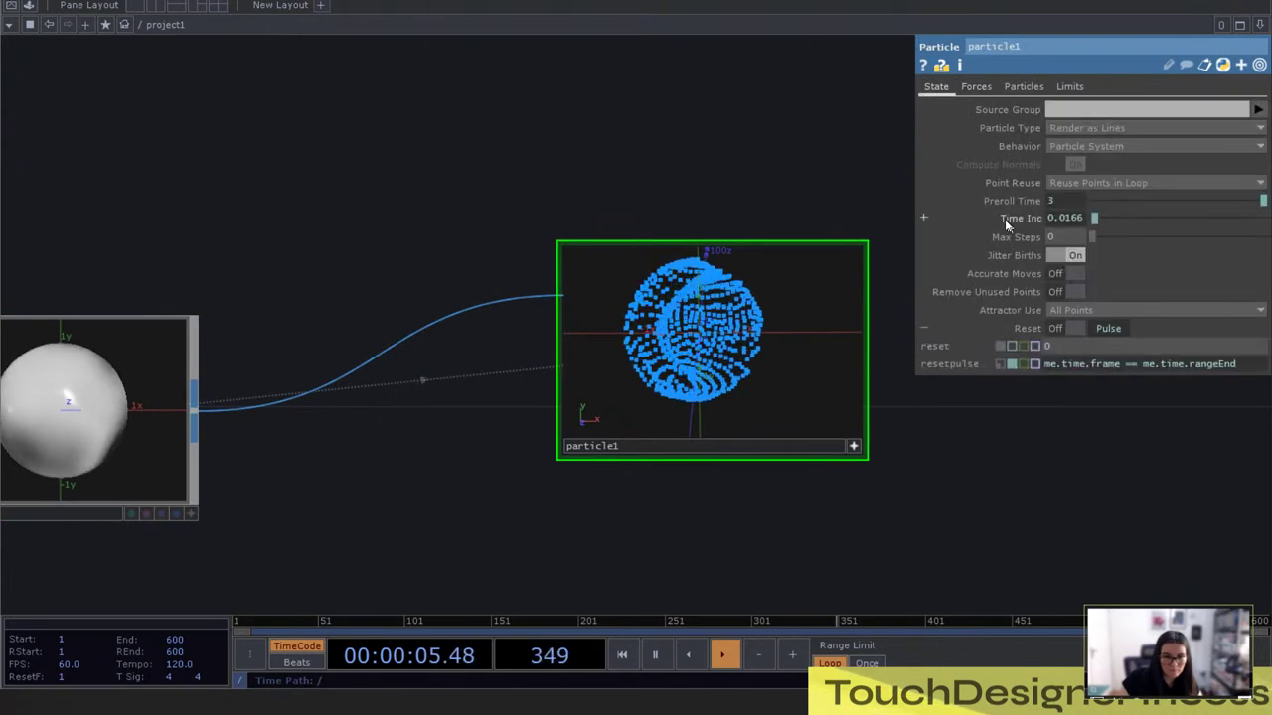
scroll(1022, 421, "down", 2)
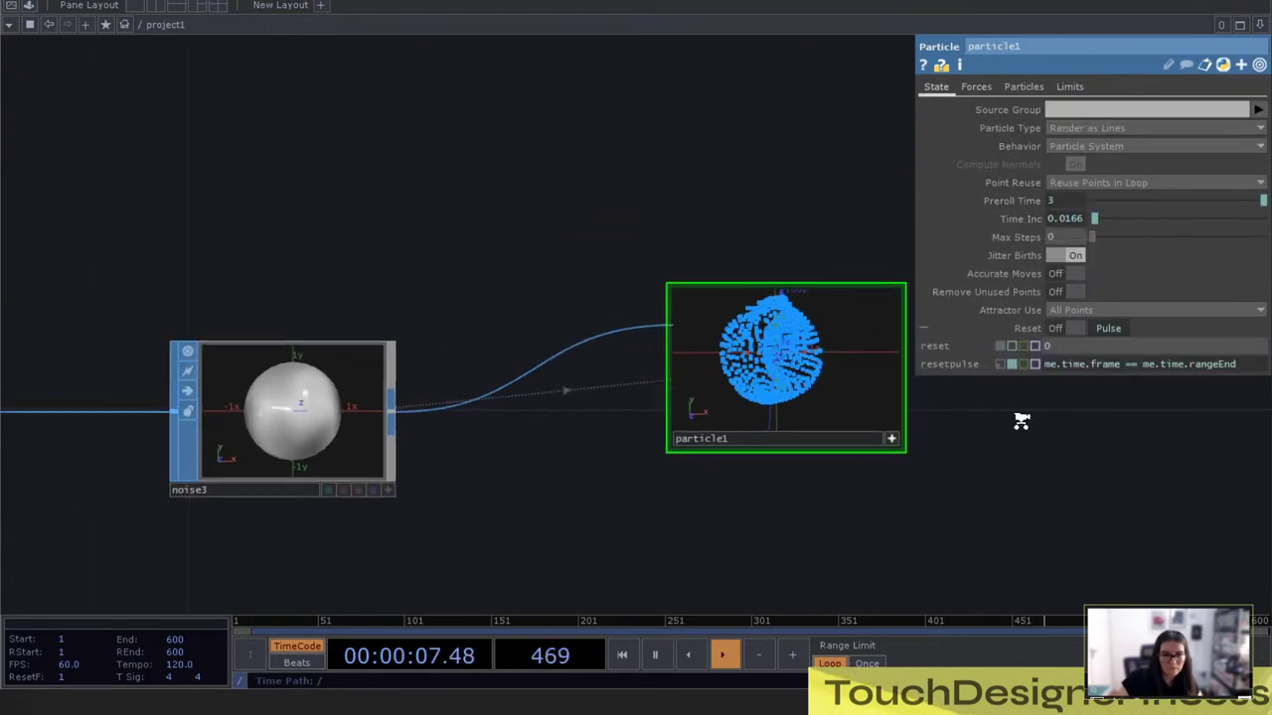
scroll(1021, 421, "down", 1)
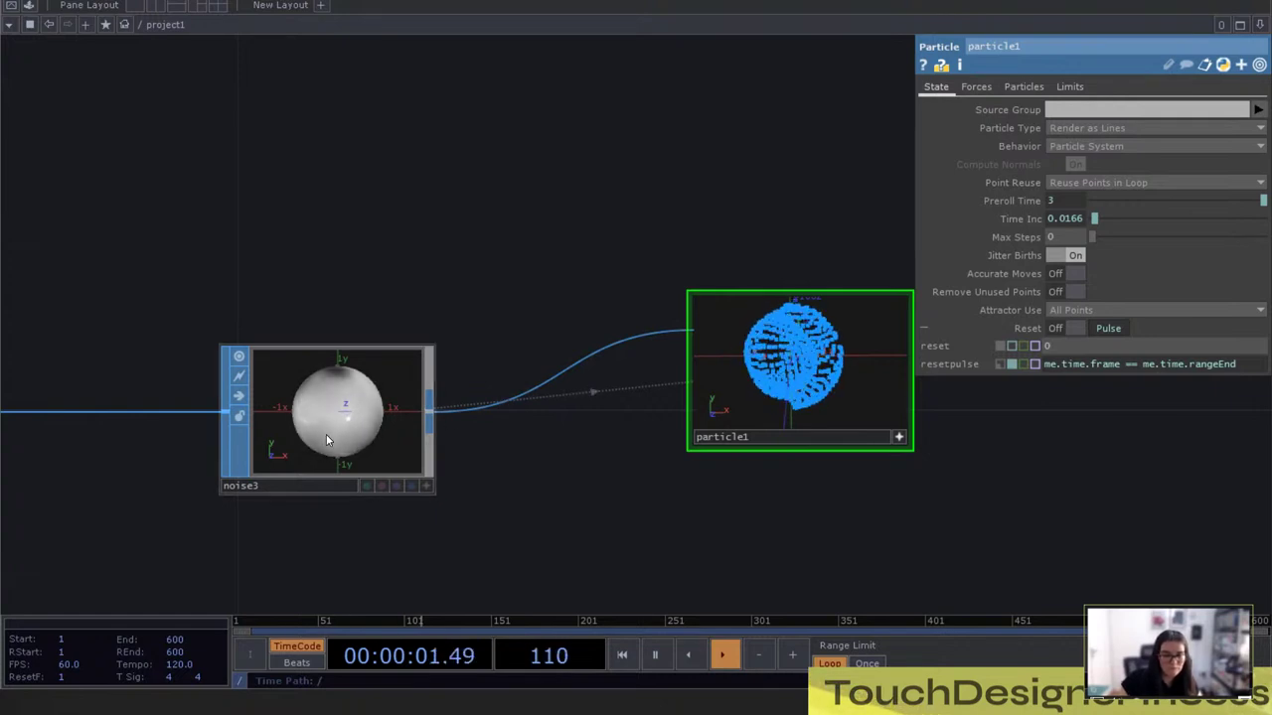
Remove the expression from noise3's Z translation so that Translate Z is 0
left_click(326, 434)
left_click(987, 86)
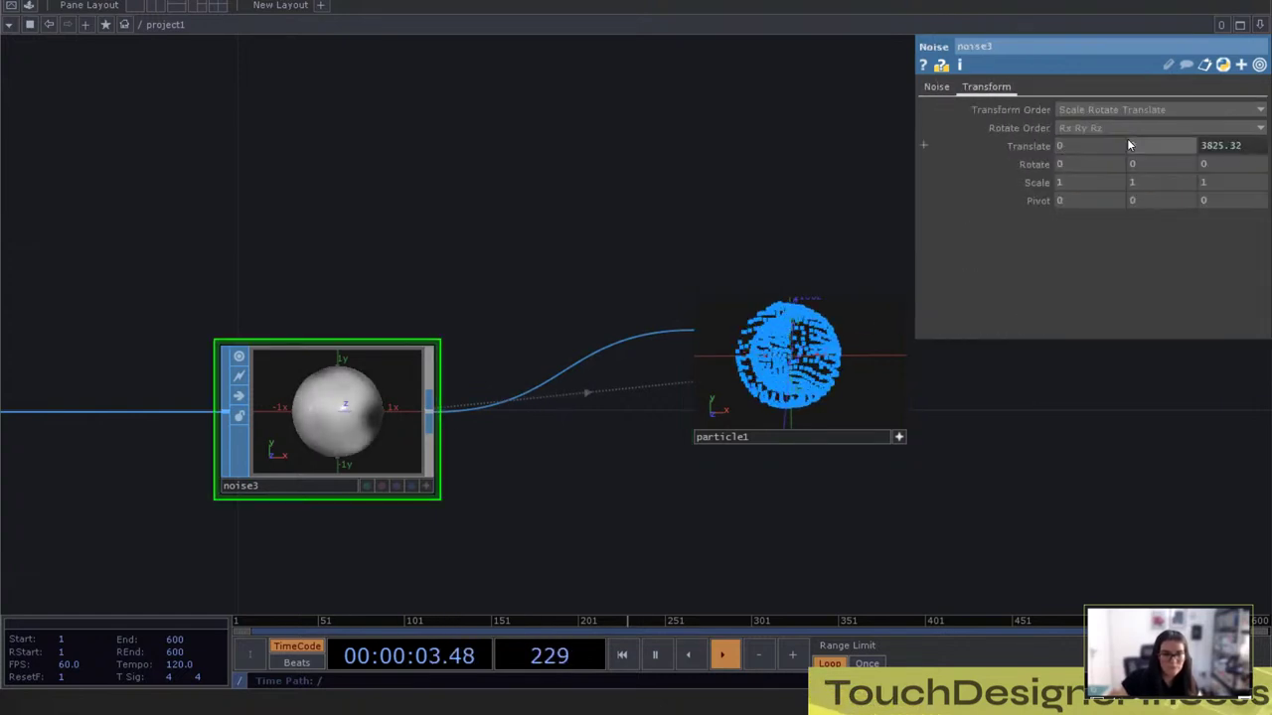
left_click(1033, 147)
left_click(1125, 201)
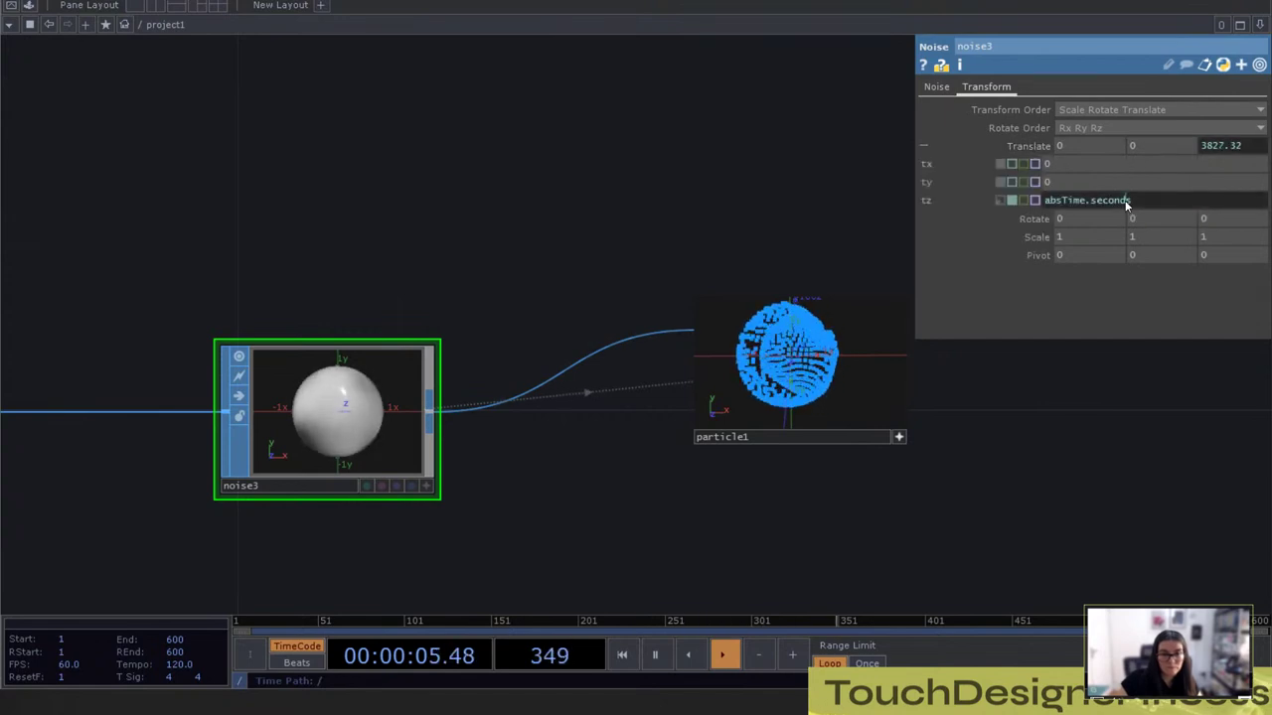
key("ctrl+a")
key("BackSpace")
key("Return")
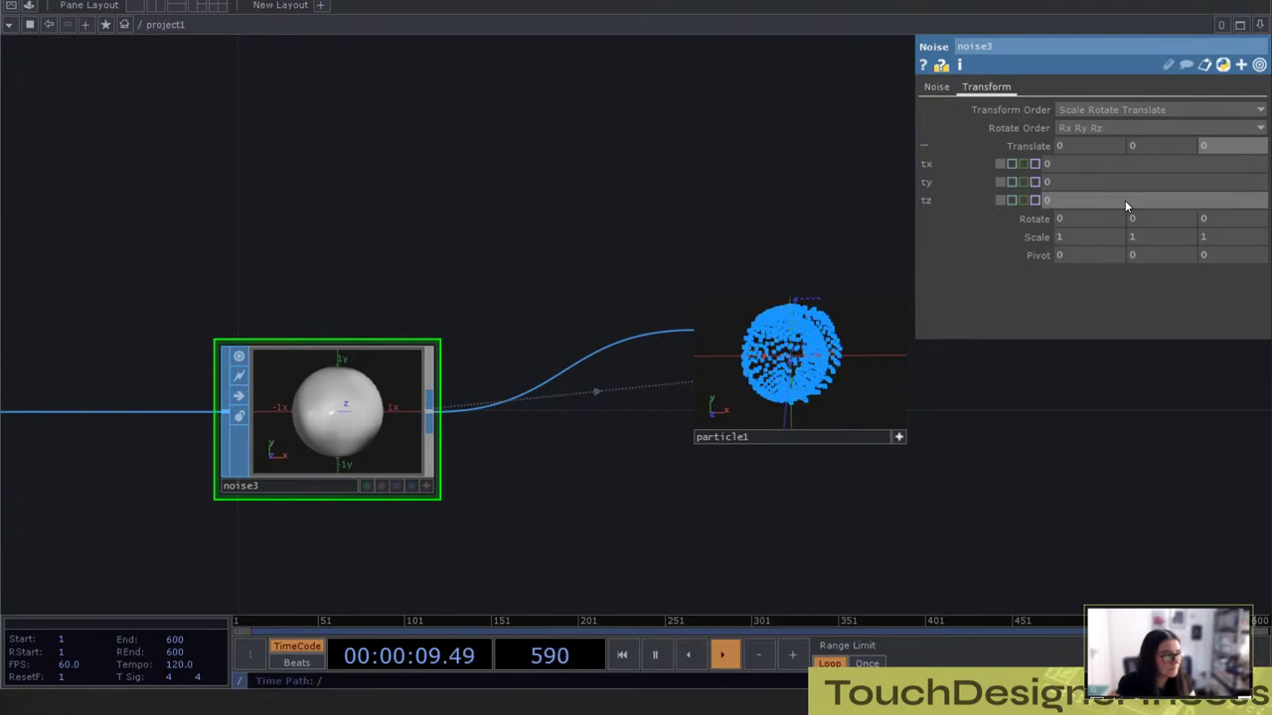
Move the pattern1 node further left in the network, away from math3
scroll(626, 458, "down", 5)
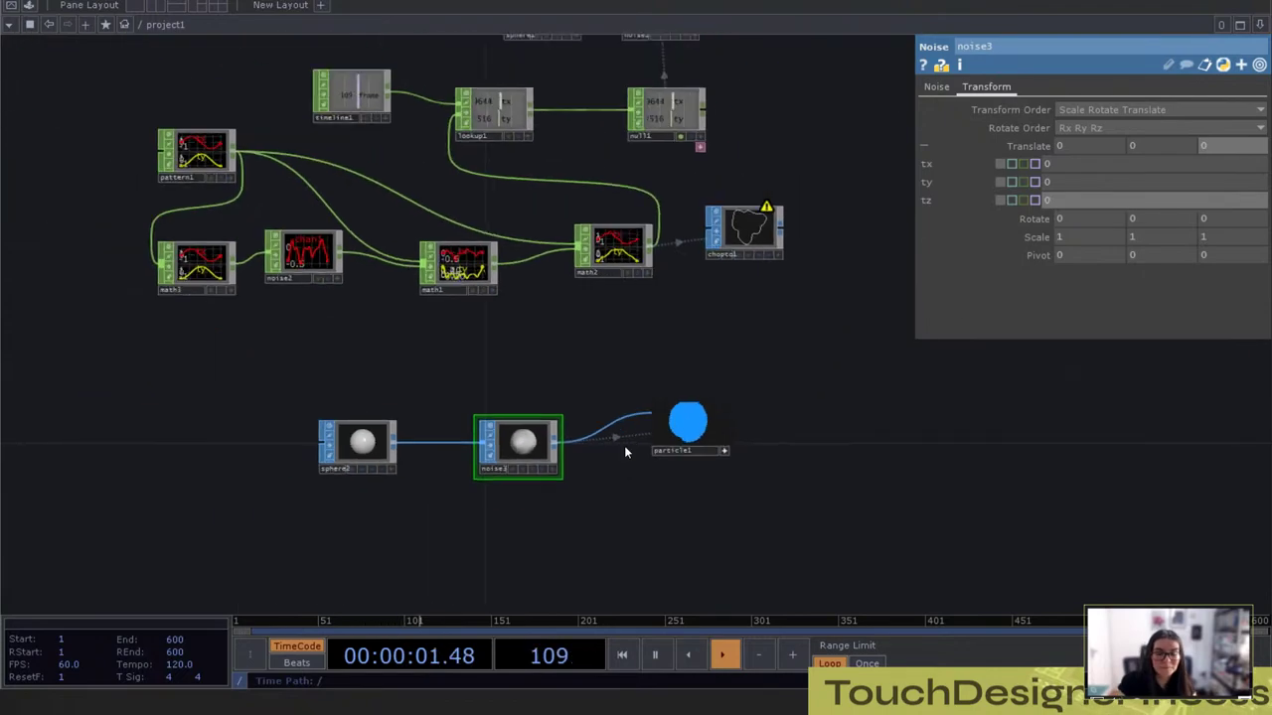
scroll(498, 345, "up", 2)
left_click_drag(594, 356, 863, 398)
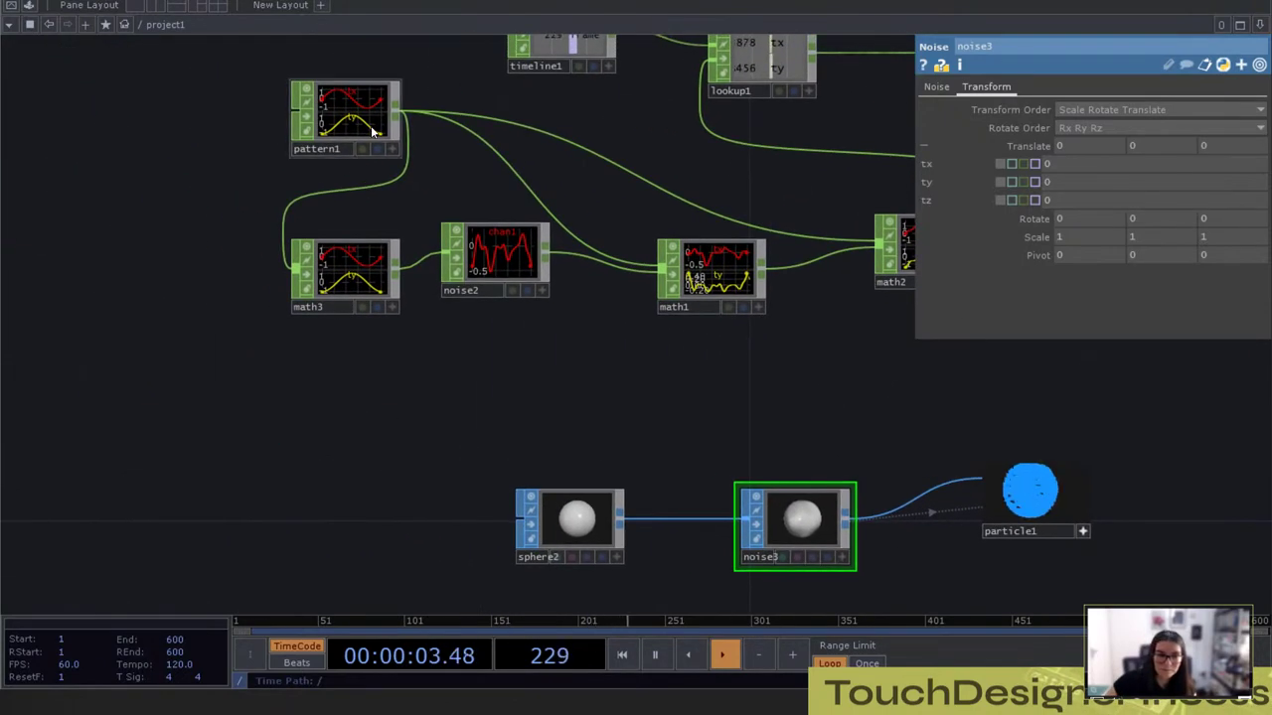
left_click_drag(371, 125, 150, 127)
Select pattern1, math3, noise2, math1 and math2 together and shift them left to open space before the Lookup node
left_click_drag(422, 418, 287, 397)
scroll(287, 397, "down", 3)
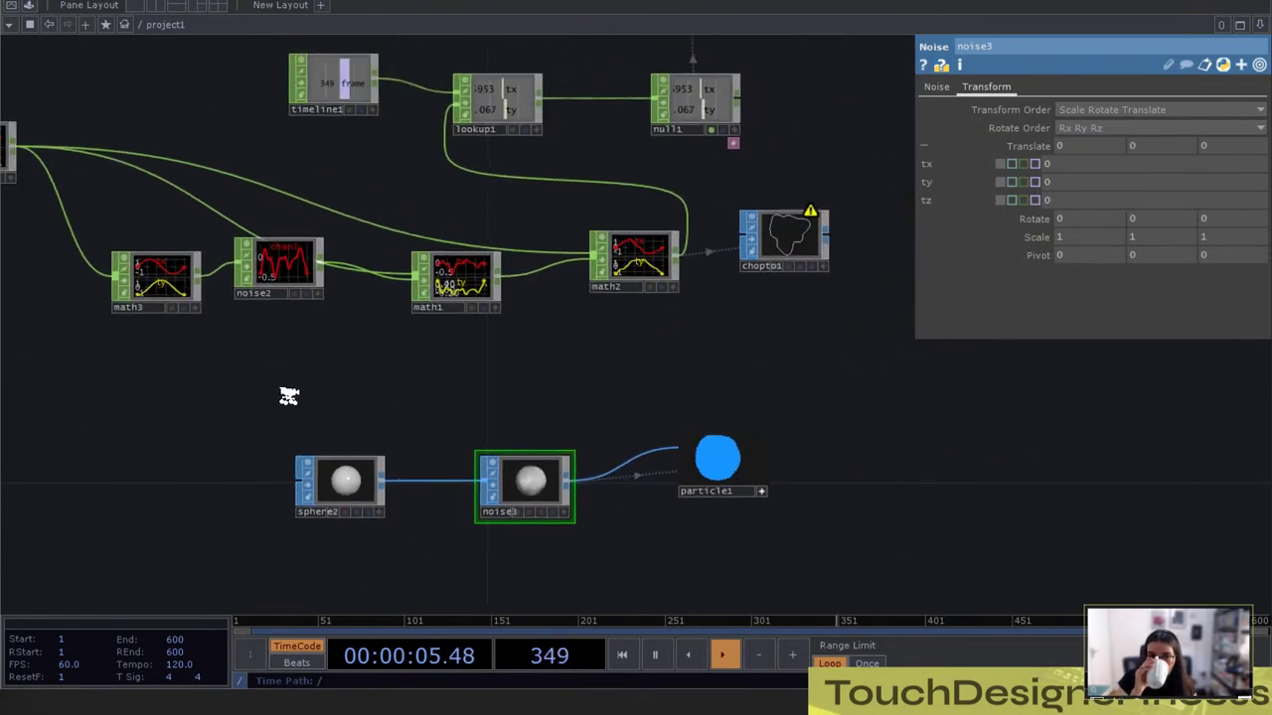
left_click_drag(589, 346, 35, 189)
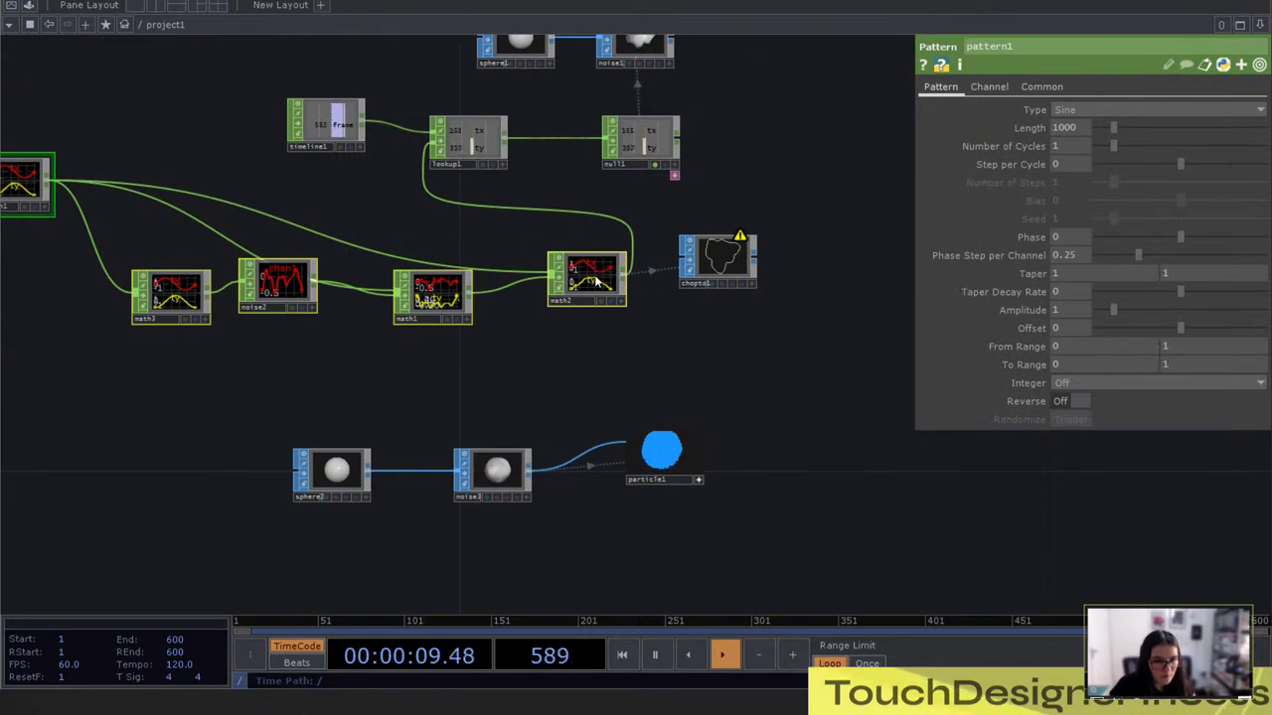
left_click_drag(596, 281, 342, 236)
left_click_drag(456, 331, 697, 336)
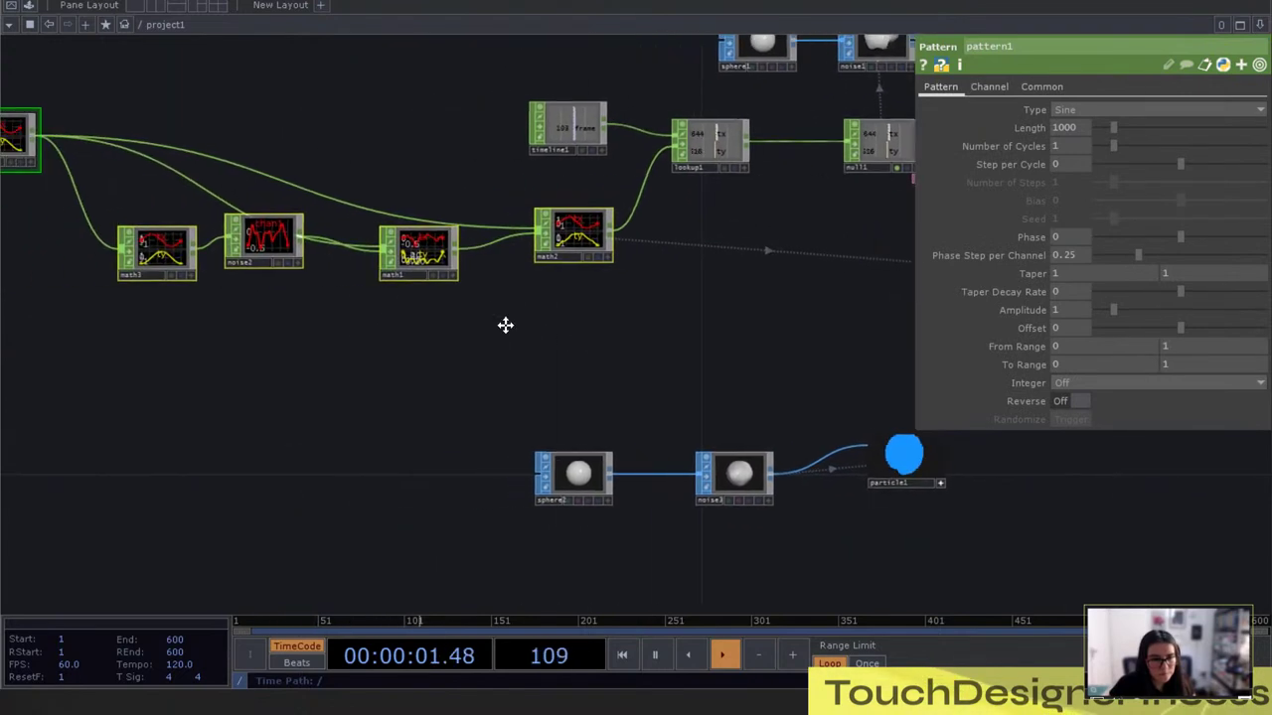
Duplicate lookup1 with its input connections and place the copy between math2 and the particle chain, above noise3
left_click_drag(506, 327, 571, 333)
left_click_drag(463, 341, 296, 285)
left_click(619, 102)
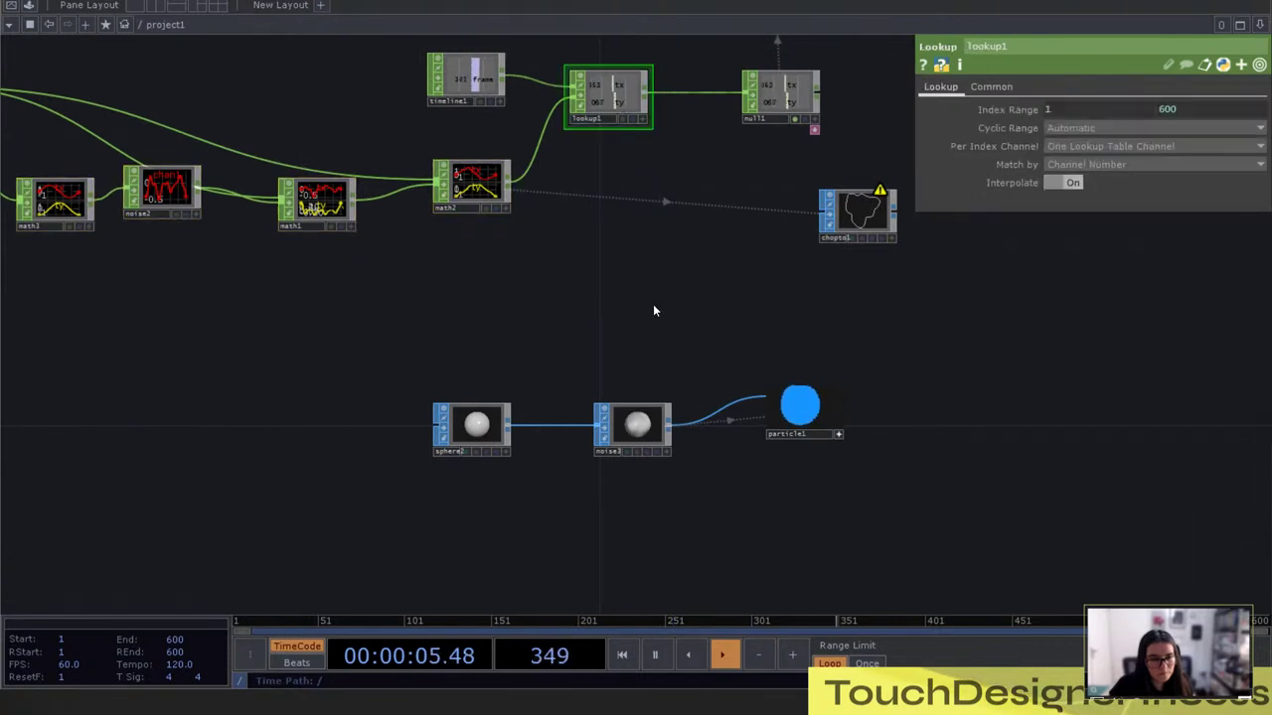
key("ctrl+c")
key("ctrl+v")
left_click_drag(616, 164, 622, 324)
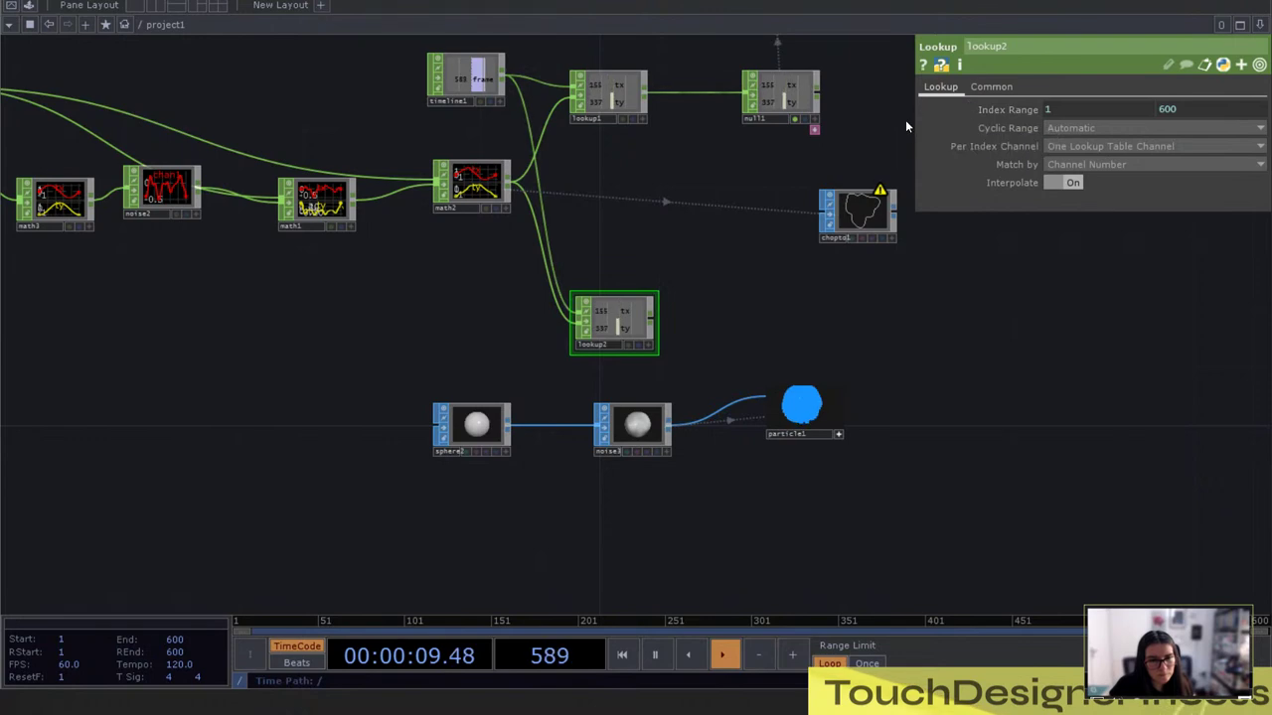
Set lookup2's end Index Range to the expression me.time.rangeEnd-op('particle1').par.life*me.time.rate
left_click_drag(915, 120, 583, 121)
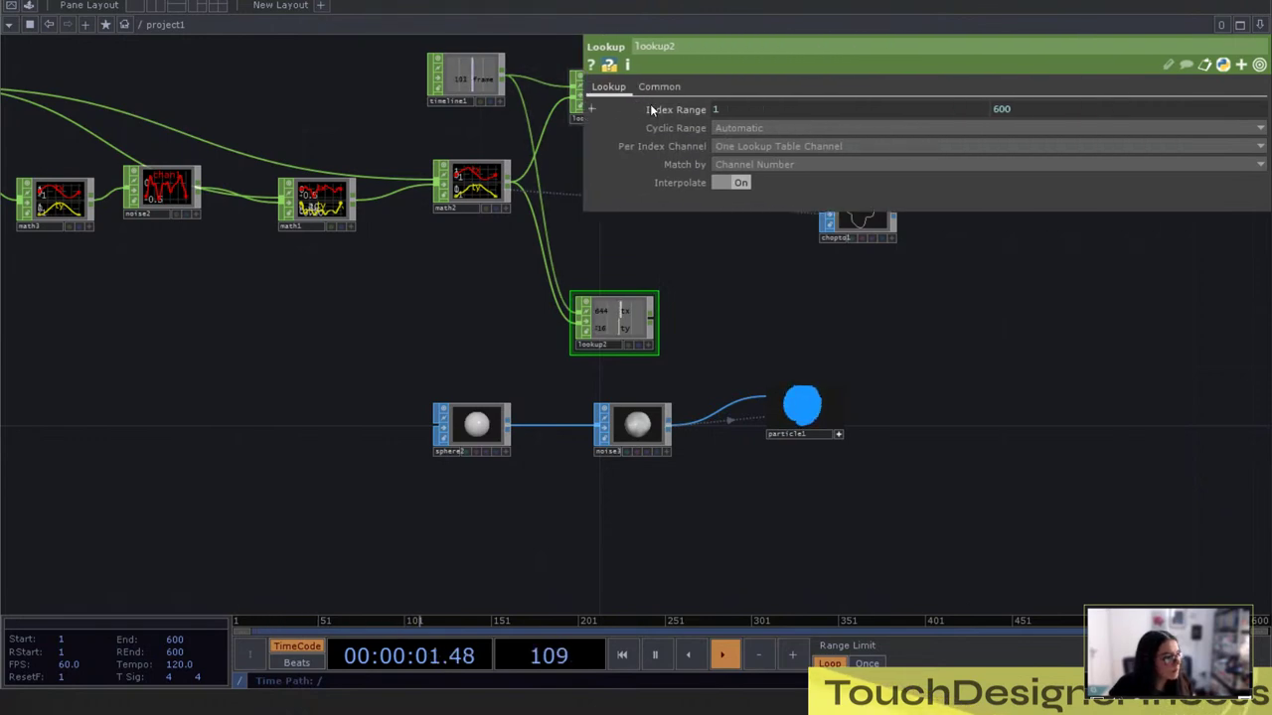
left_click(651, 111)
left_click_drag(777, 316, 464, 348)
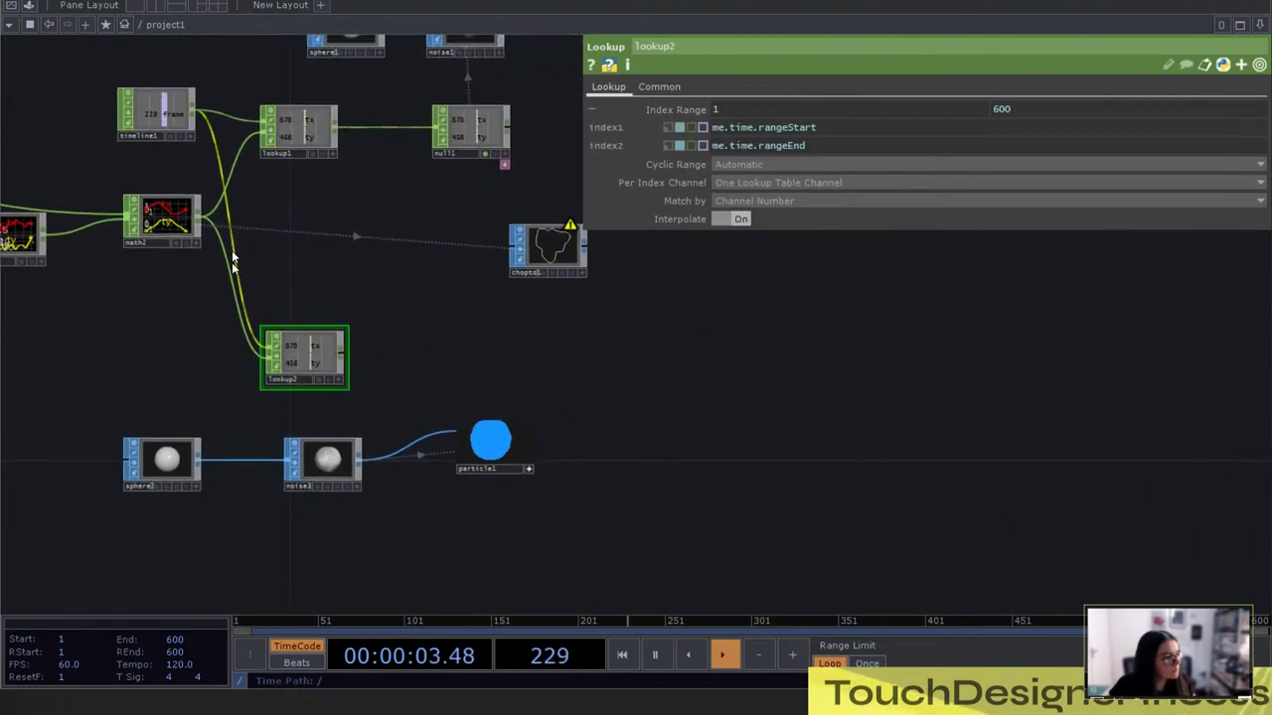
scroll(175, 213, "up", 5)
scroll(207, 218, "down", 4)
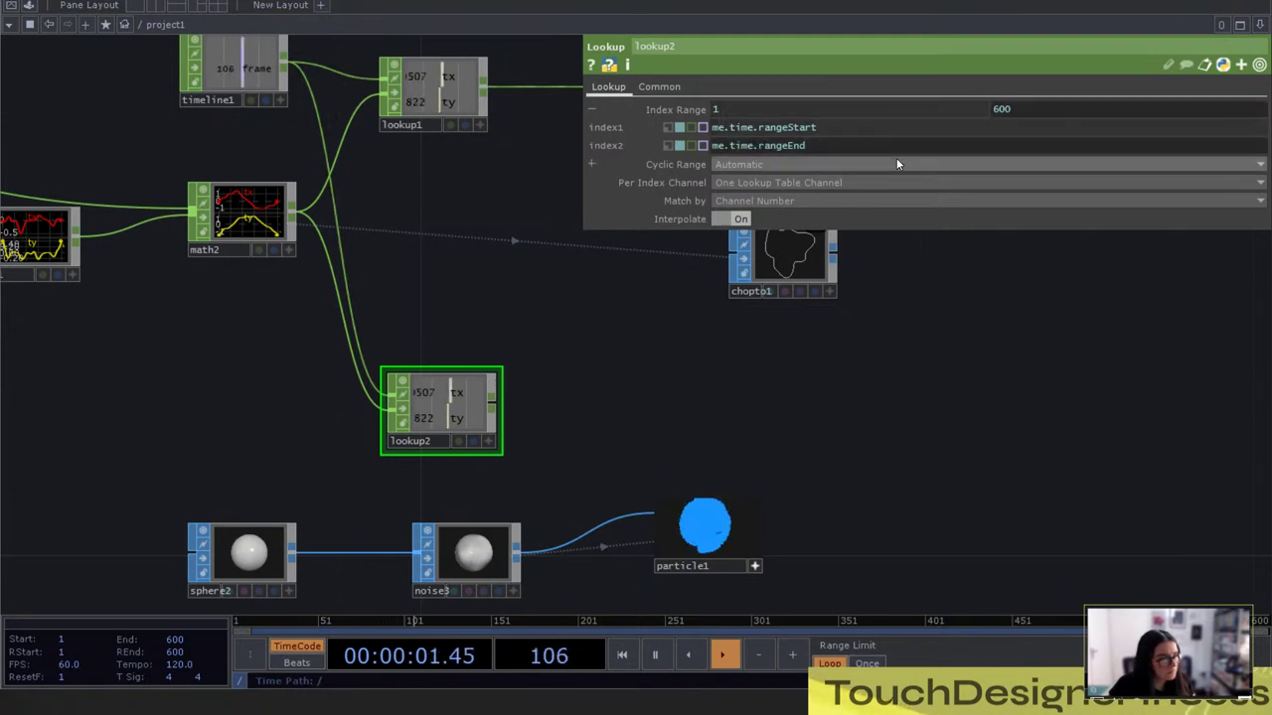
type("-")
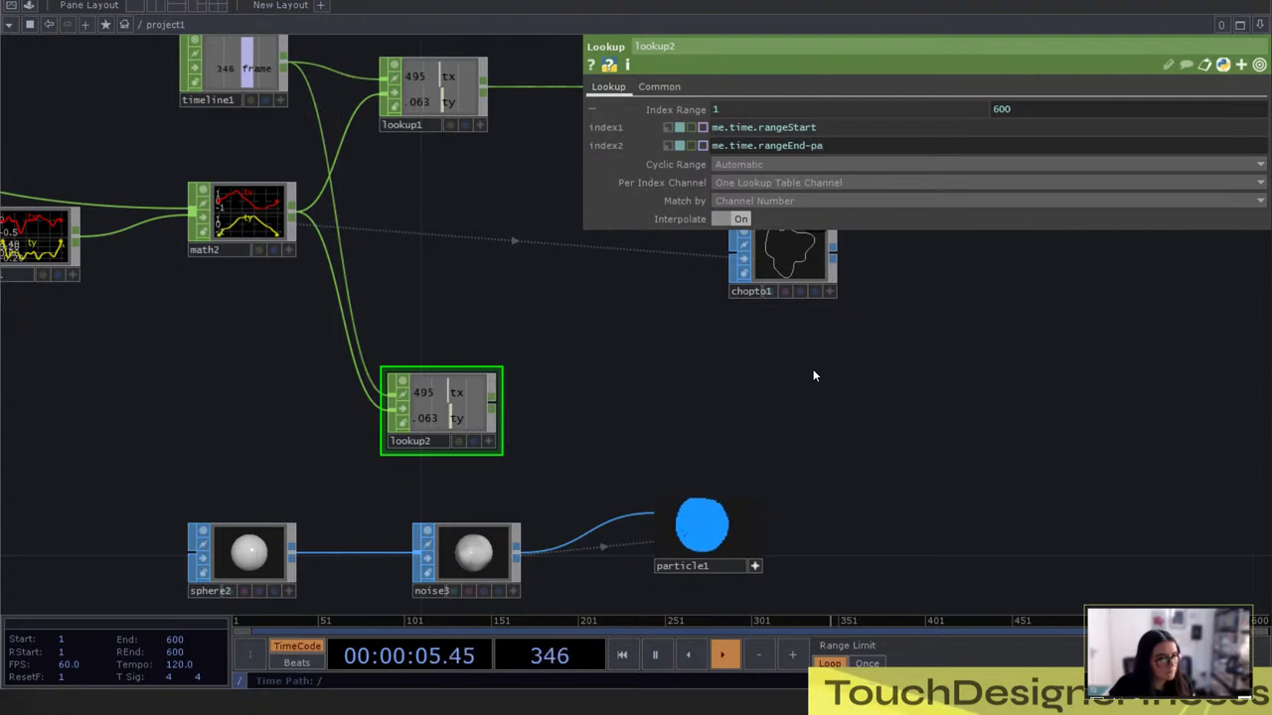
type("op()")
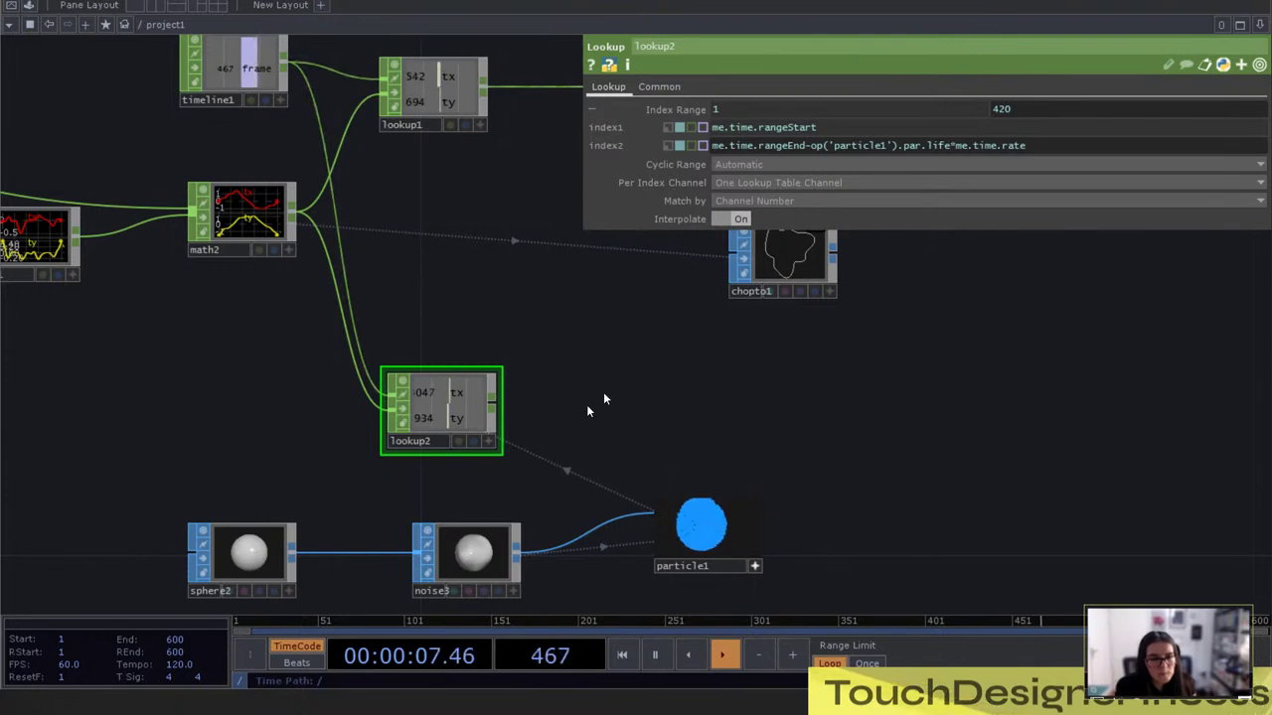
Add a Null CHOP connected to the output of lookup2
key("Tab")
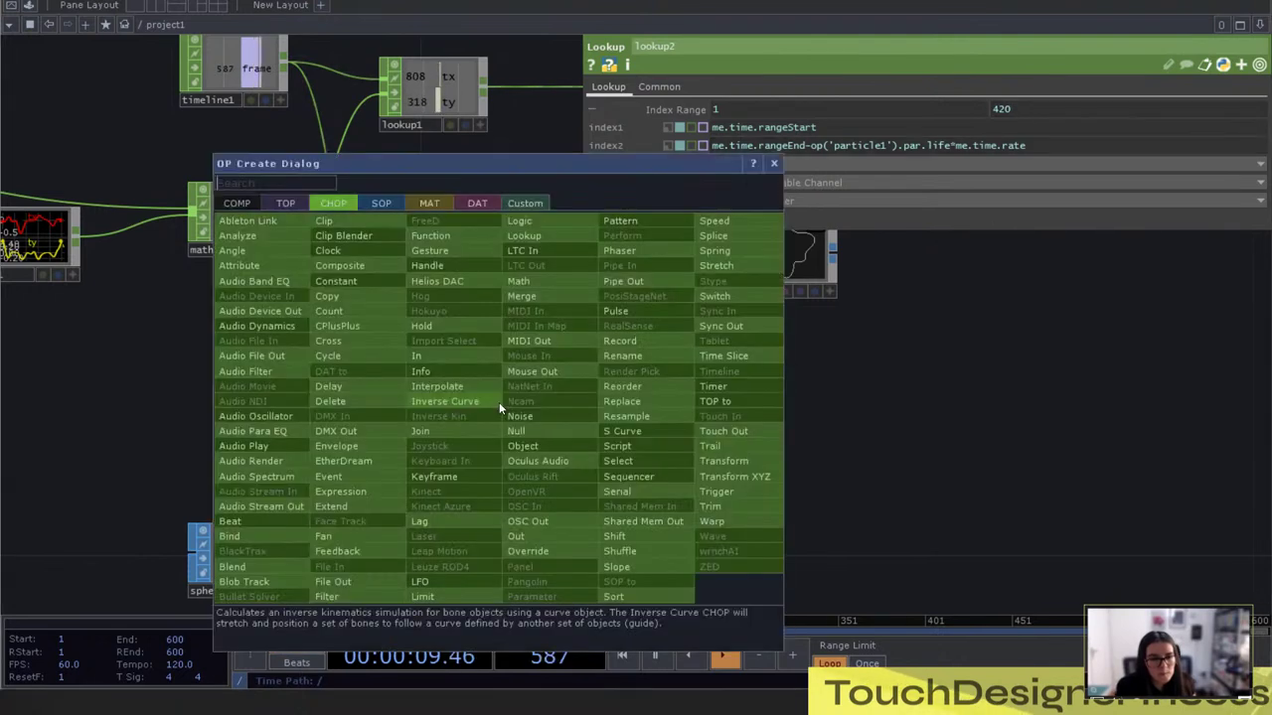
left_click(526, 434)
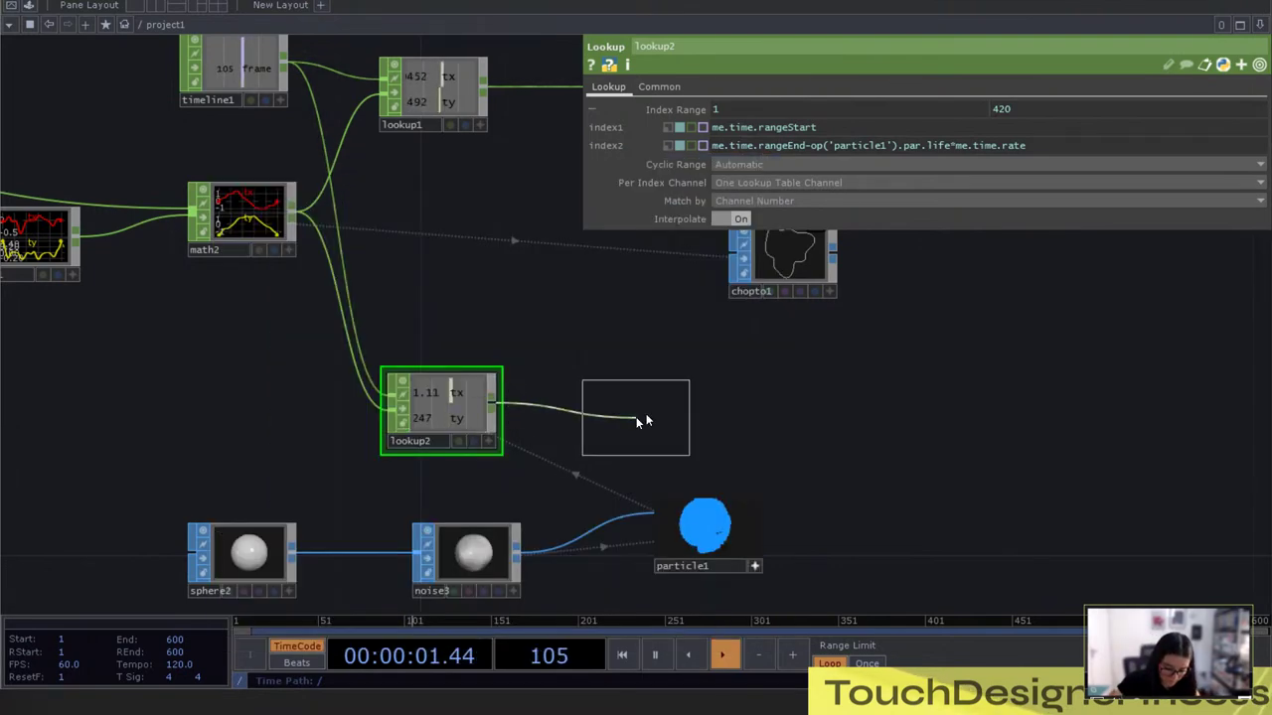
left_click(648, 400)
Set lookup2's Cyclic Range to No and collapse the Index Range expressions
left_click_drag(585, 348, 911, 323)
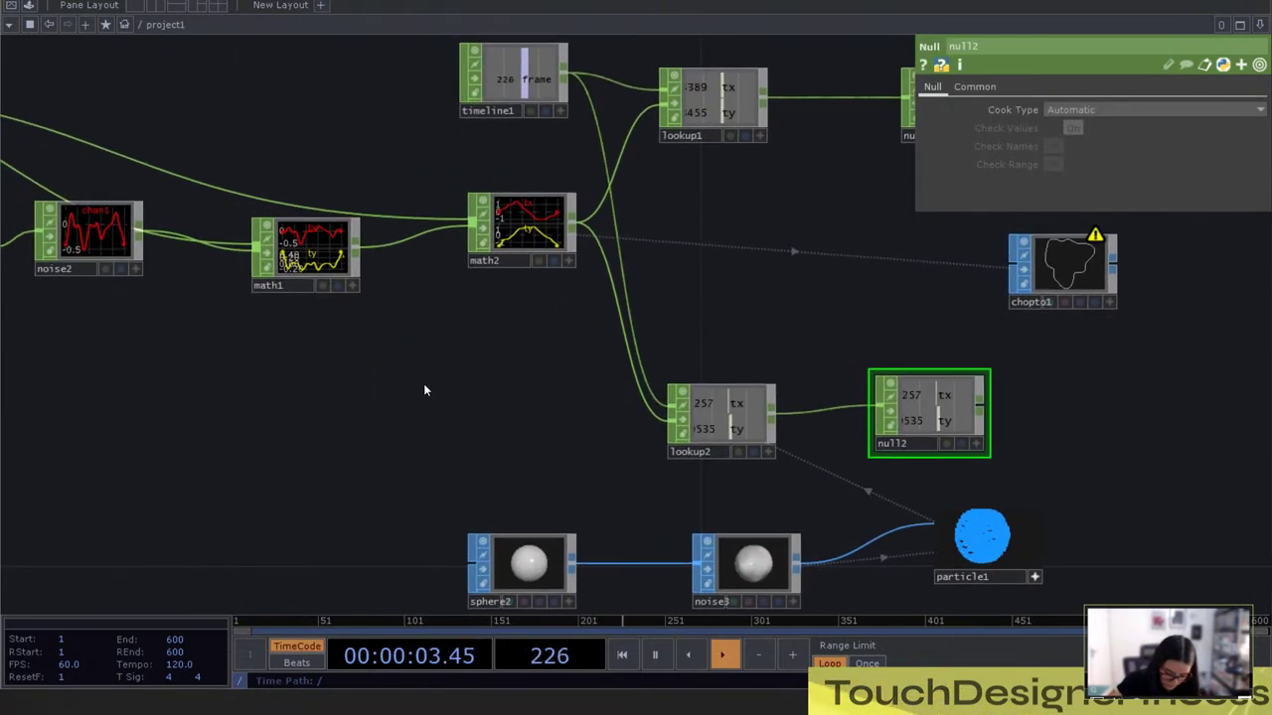
left_click(720, 417)
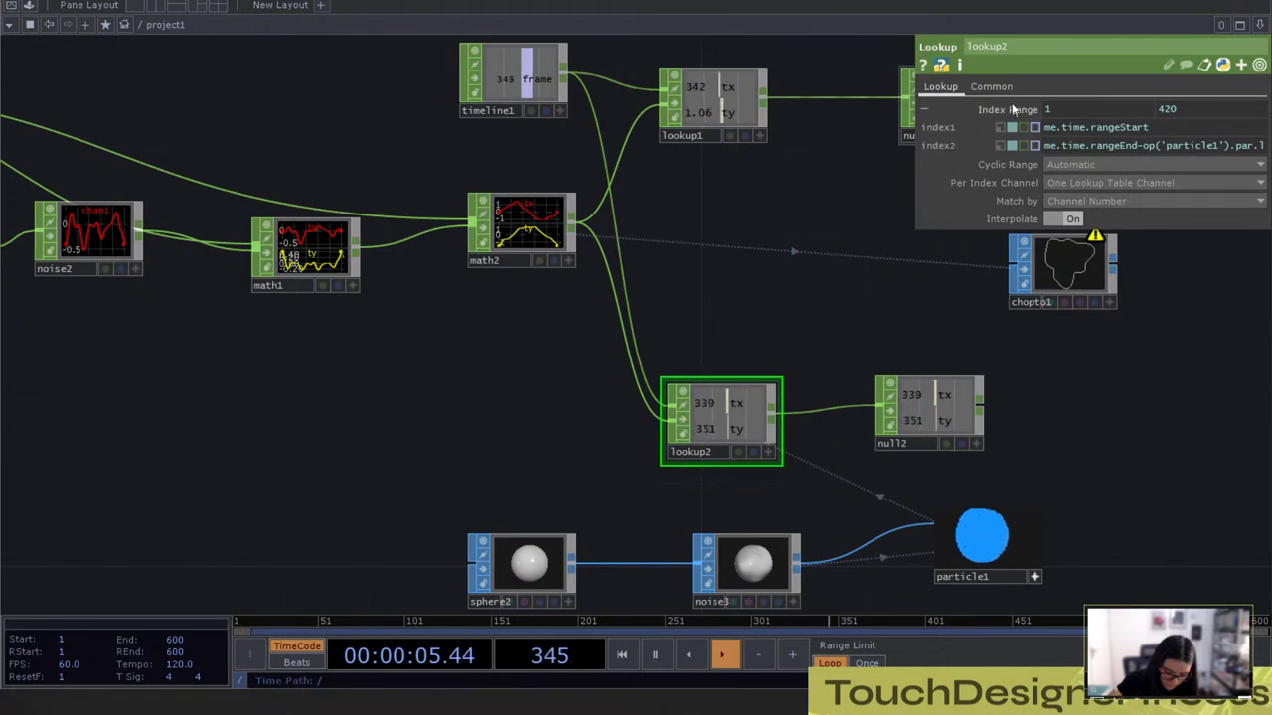
left_click(1070, 164)
left_click(1070, 208)
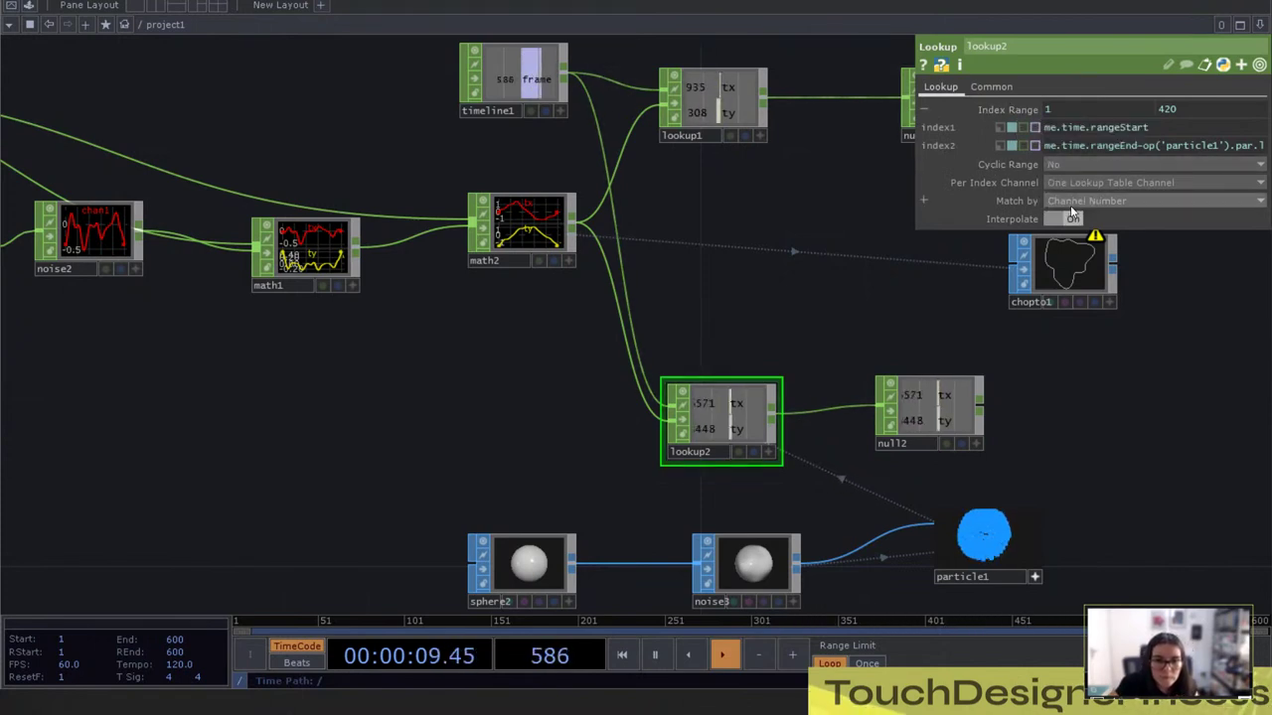
left_click(1007, 109)
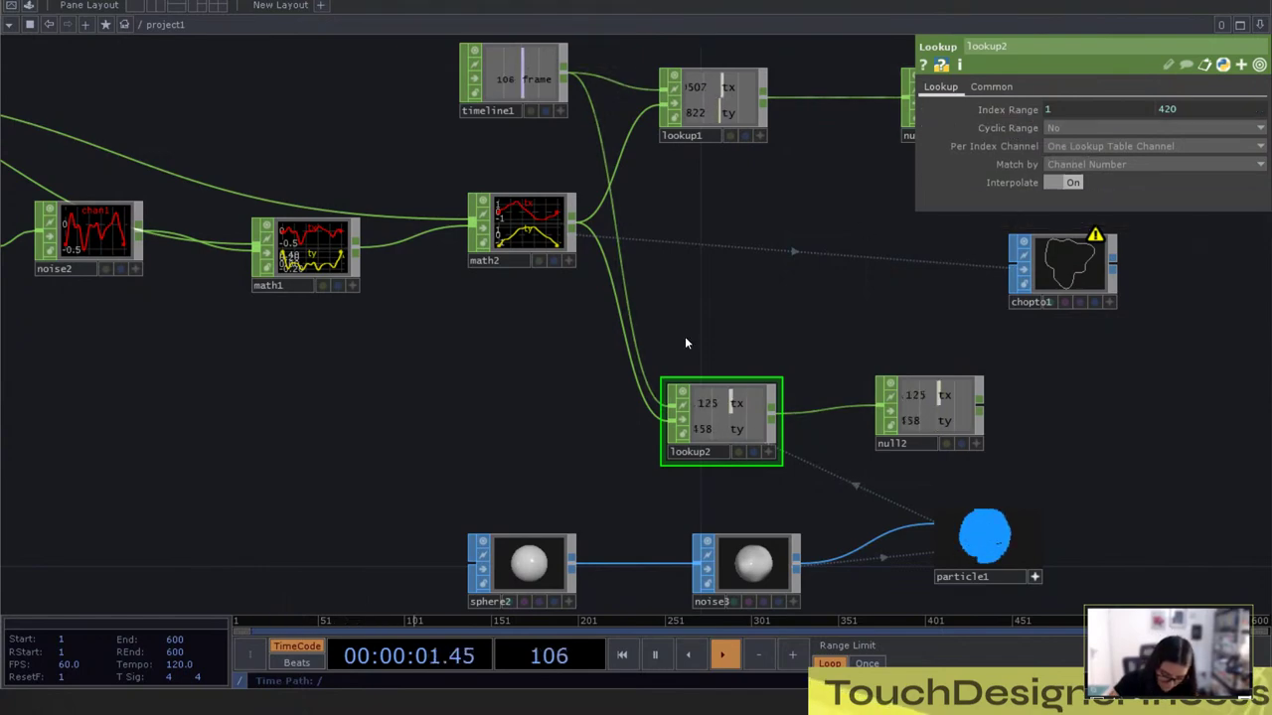
Inspect how math2's tx and ty curves continue past their ends, and move math2 slightly left
scroll(527, 218, "up", 5)
scroll(673, 292, "up", 3)
scroll(673, 292, "down", 3)
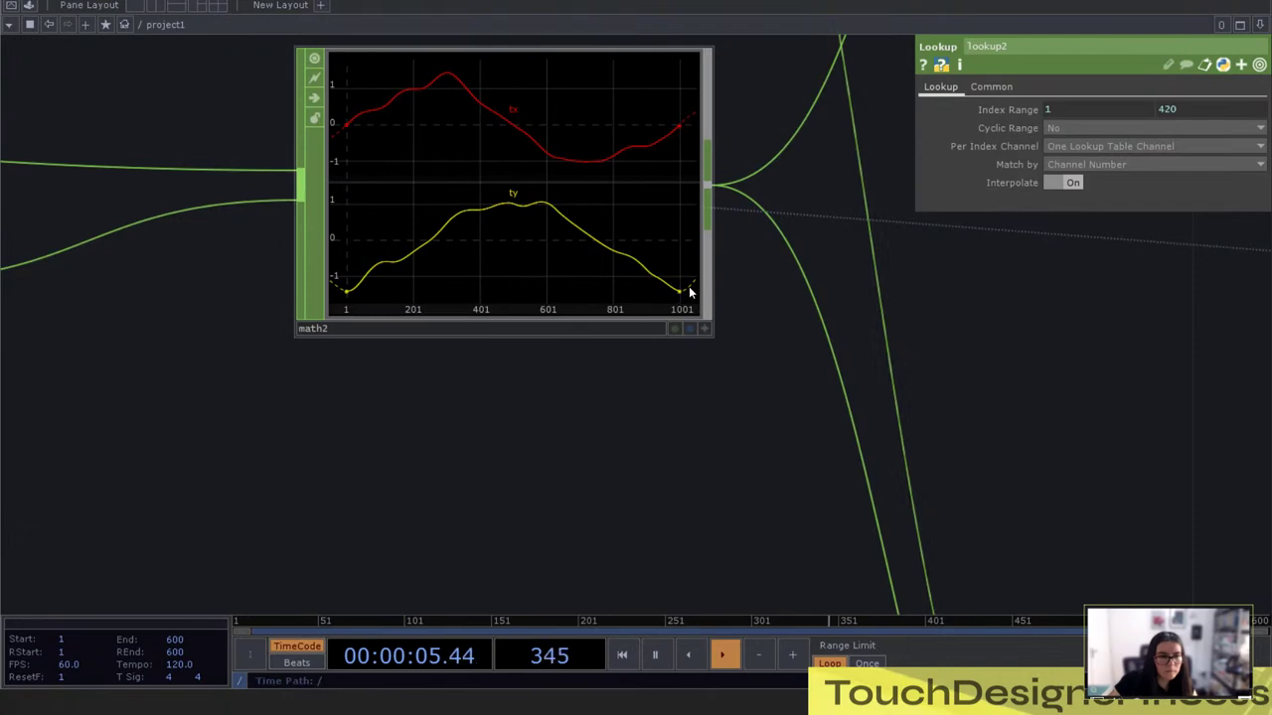
scroll(562, 275, "down", 6)
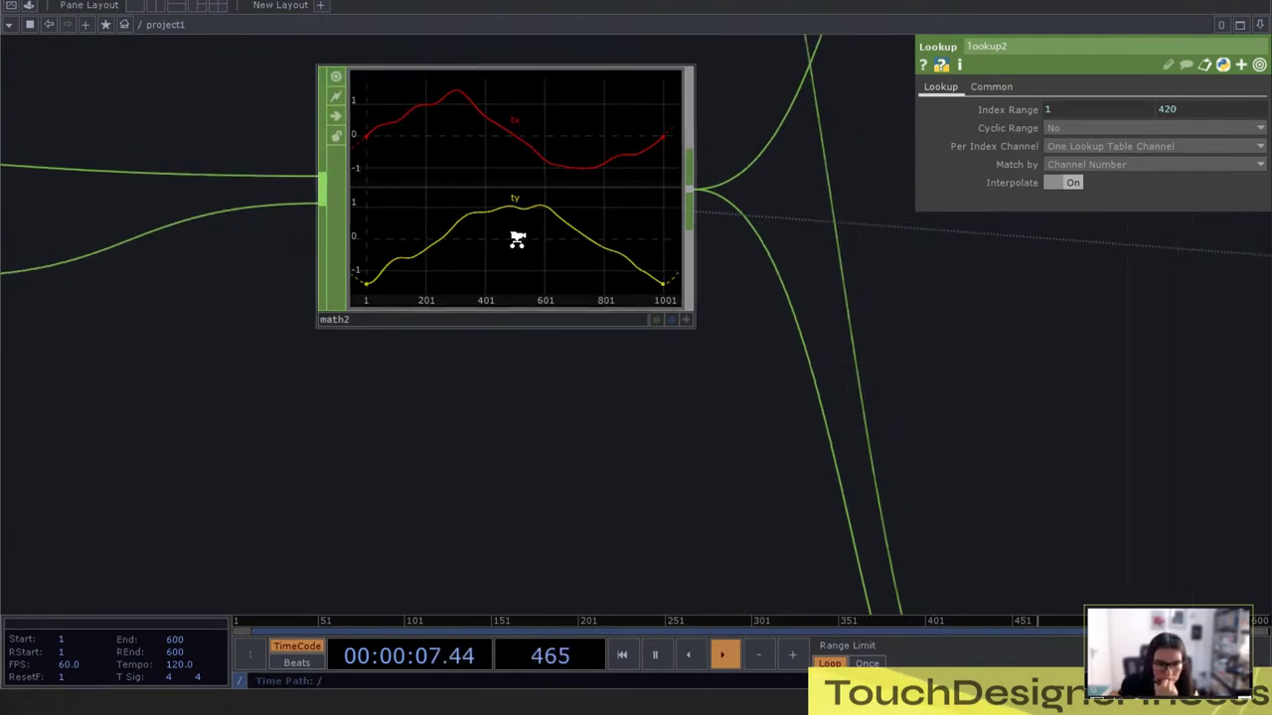
left_click_drag(523, 231, 486, 230)
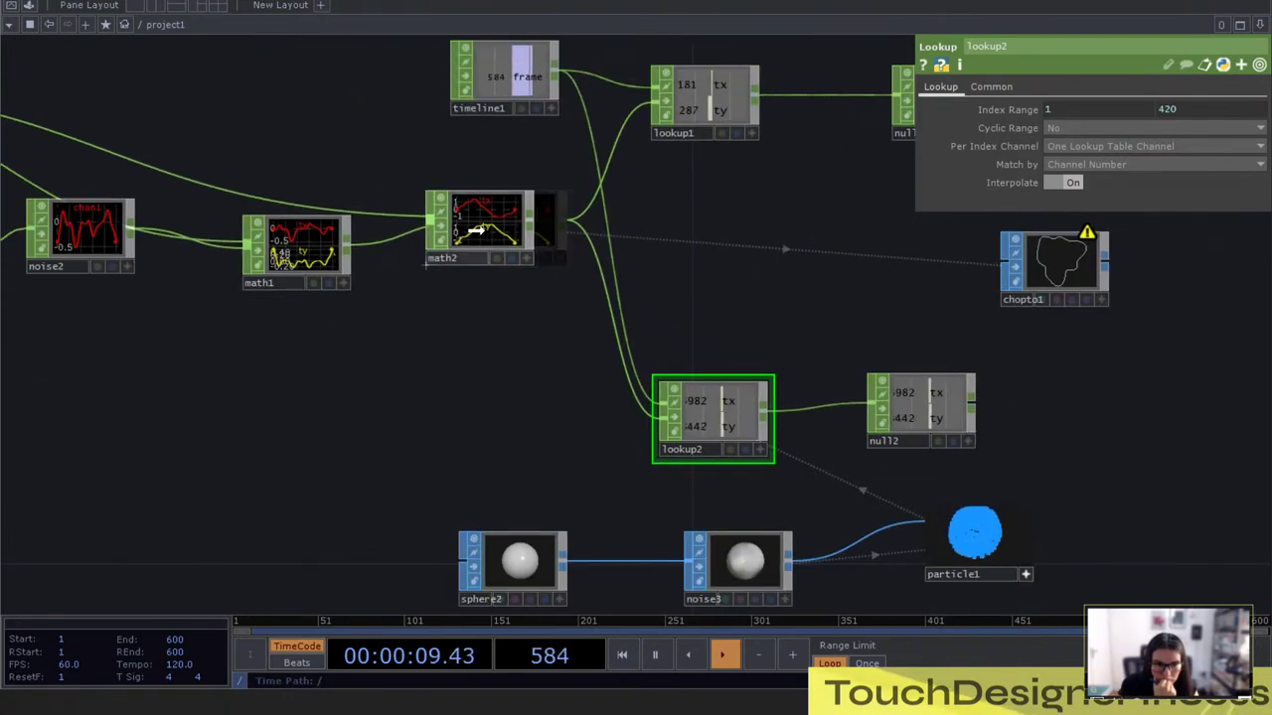
Try a Cycle CHOP on the wire between math2 and lookup2, and remove it again
scroll(486, 233, "up", 5)
scroll(480, 236, "down", 1)
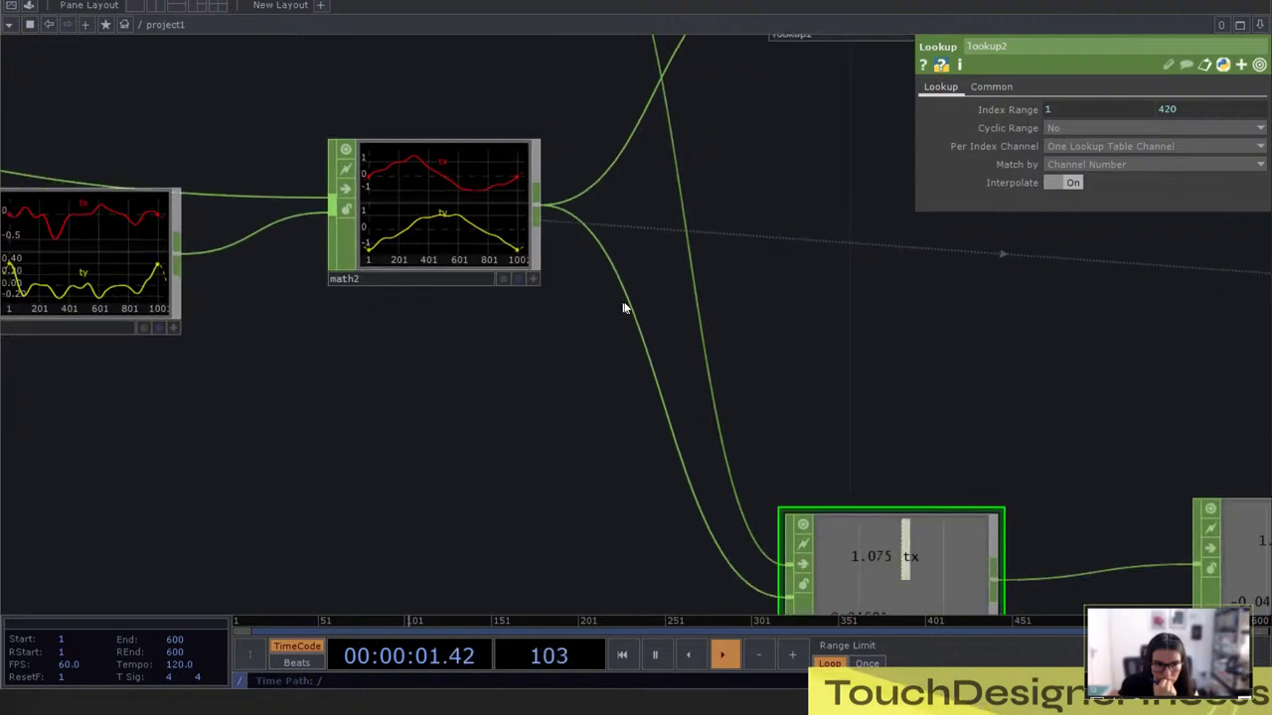
right_click(630, 304)
left_click(671, 284)
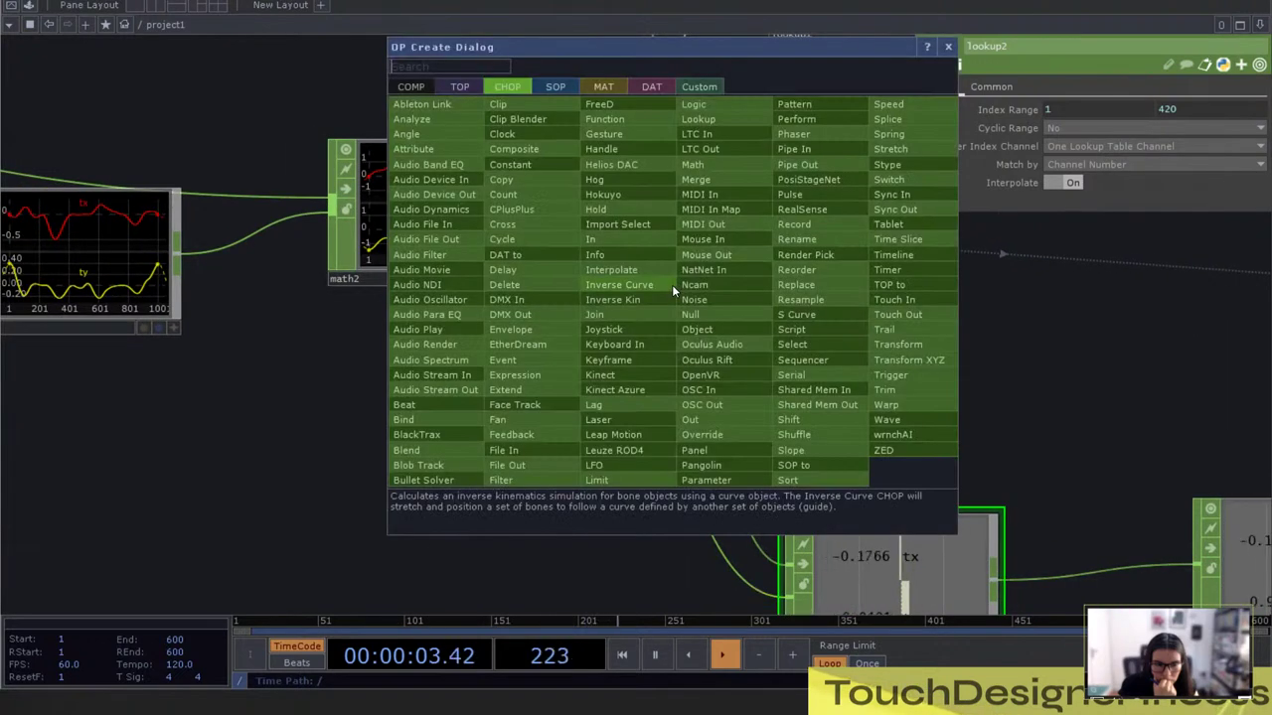
type("cy")
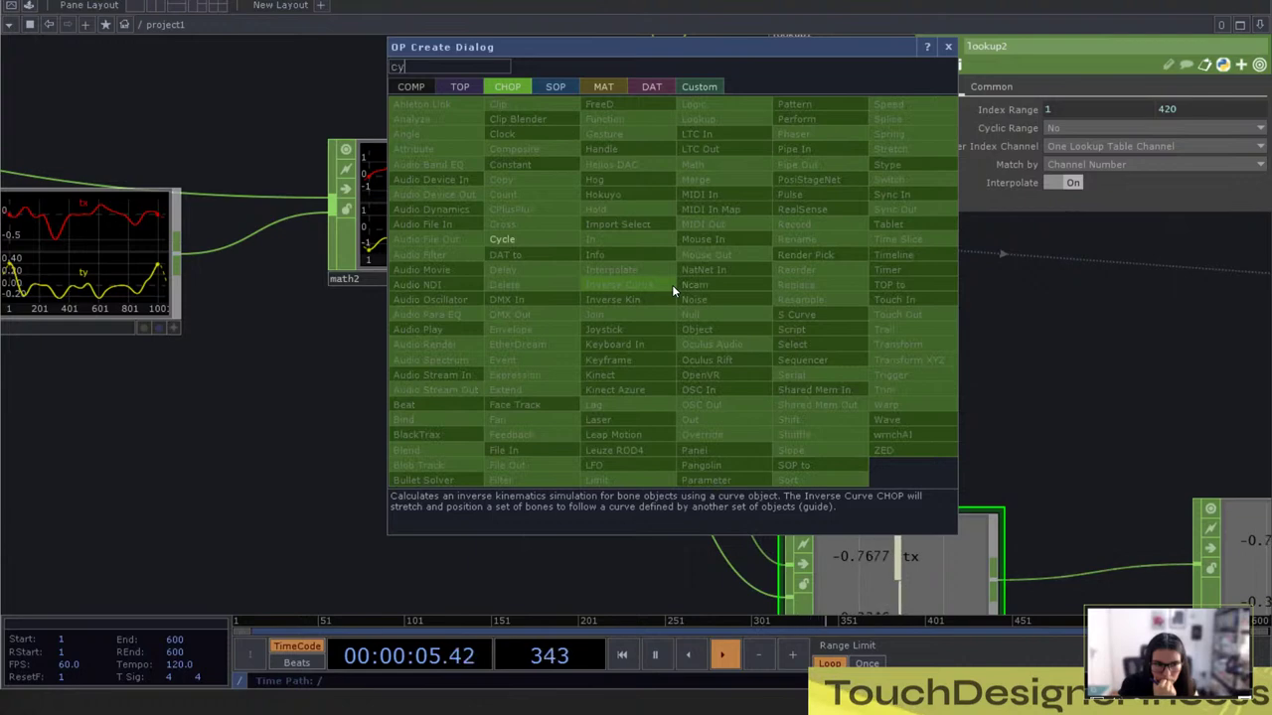
left_click(541, 242)
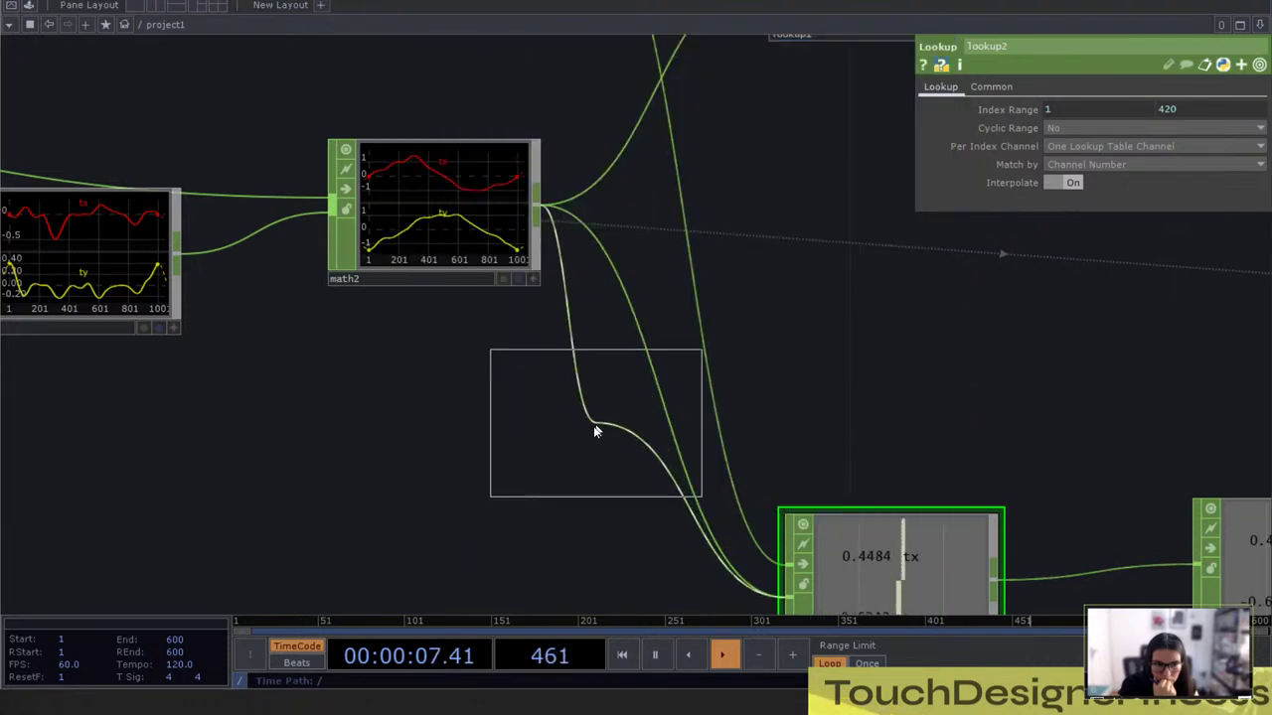
left_click(595, 432)
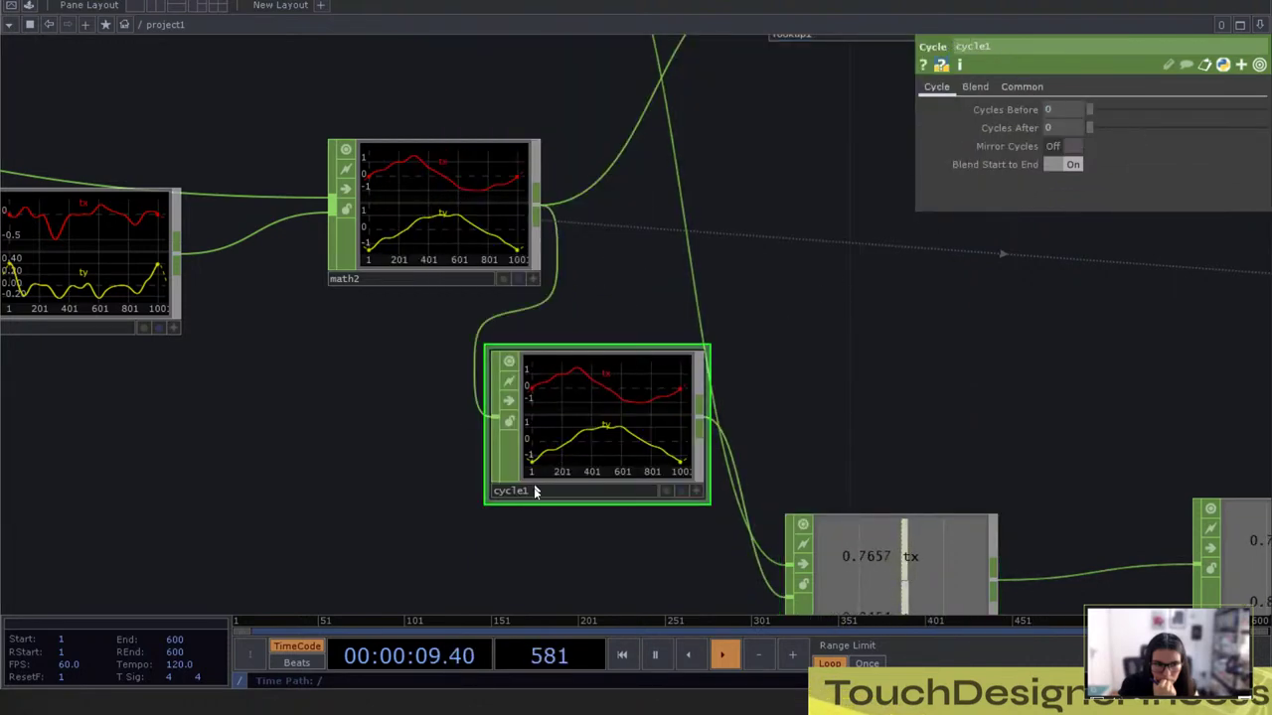
right_click(560, 407)
left_click(588, 571)
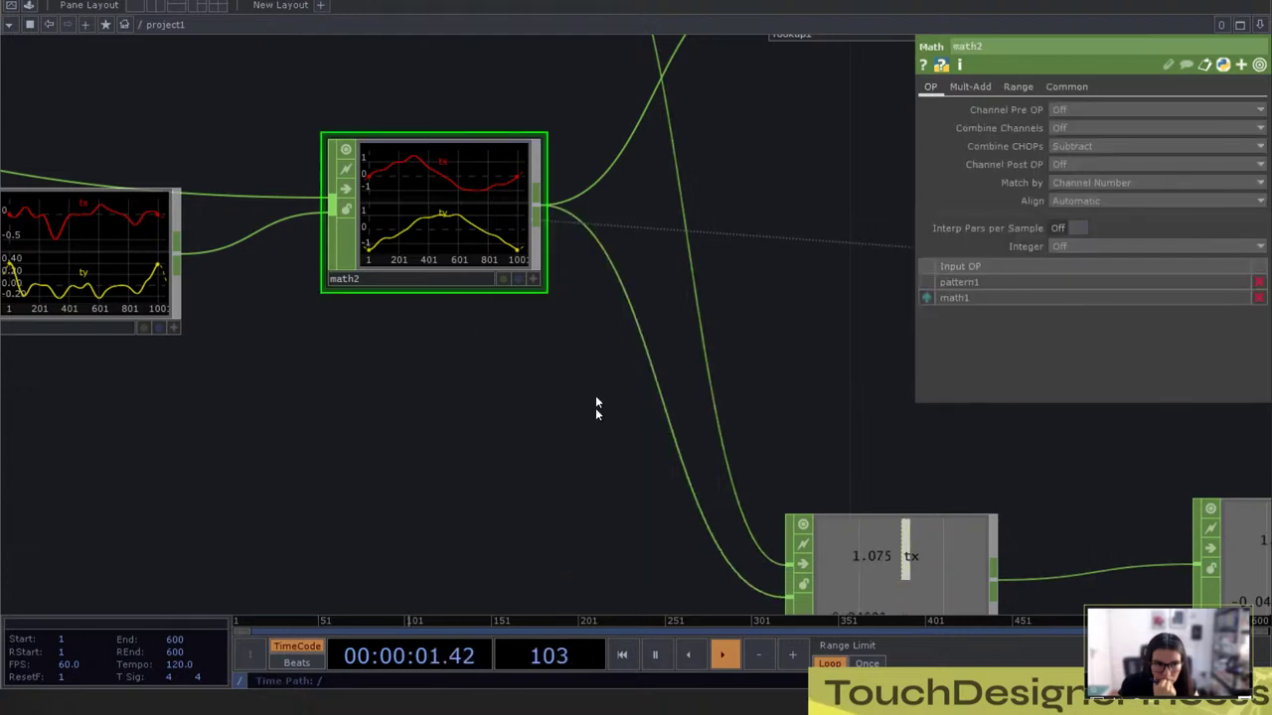
Insert an Extend CHOP between math2 and lookup2 with both Left Behavior and Right Behavior set to Hold
right_click(642, 350)
left_click(657, 331)
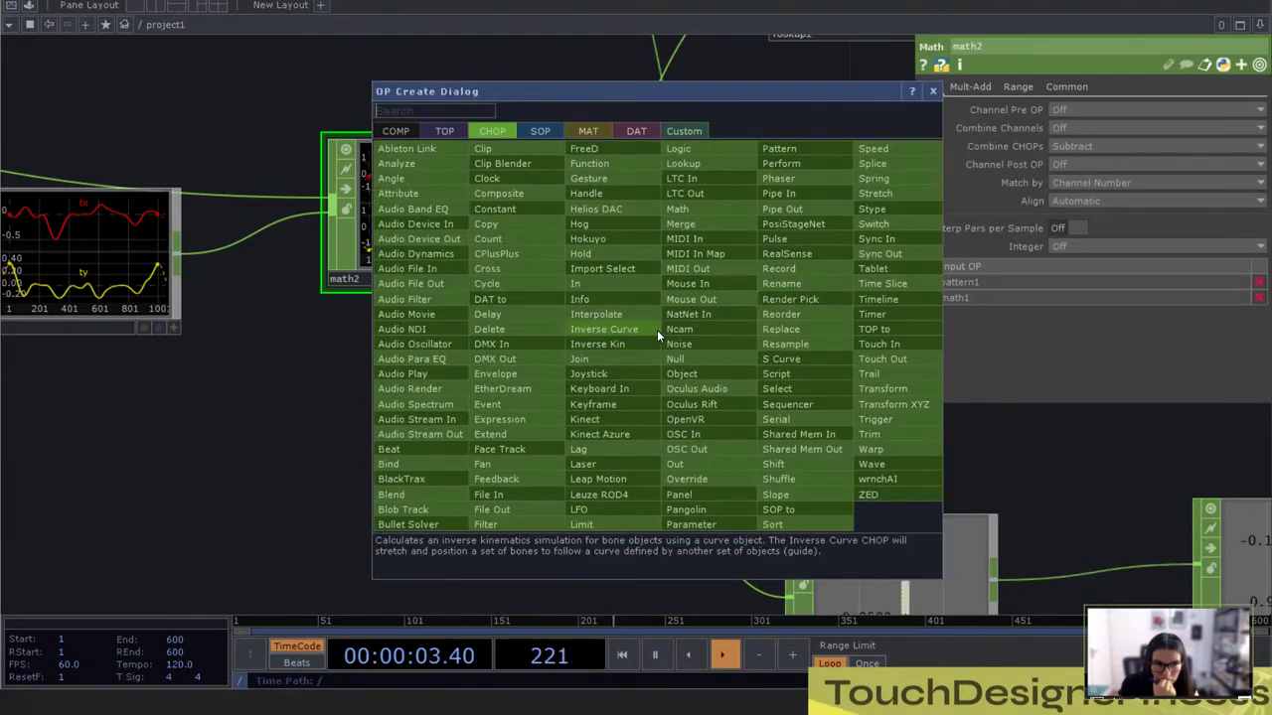
left_click(530, 435)
left_click(571, 437)
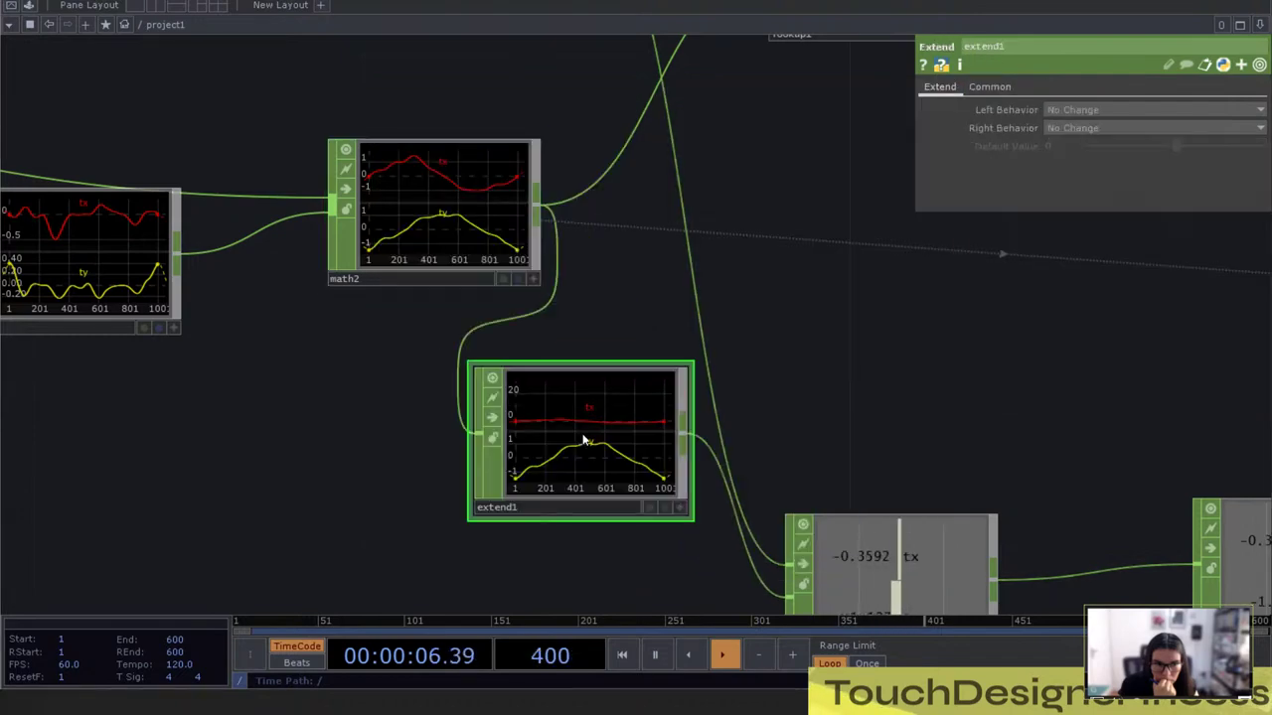
left_click(1056, 109)
left_click(1062, 140)
left_click(1068, 129)
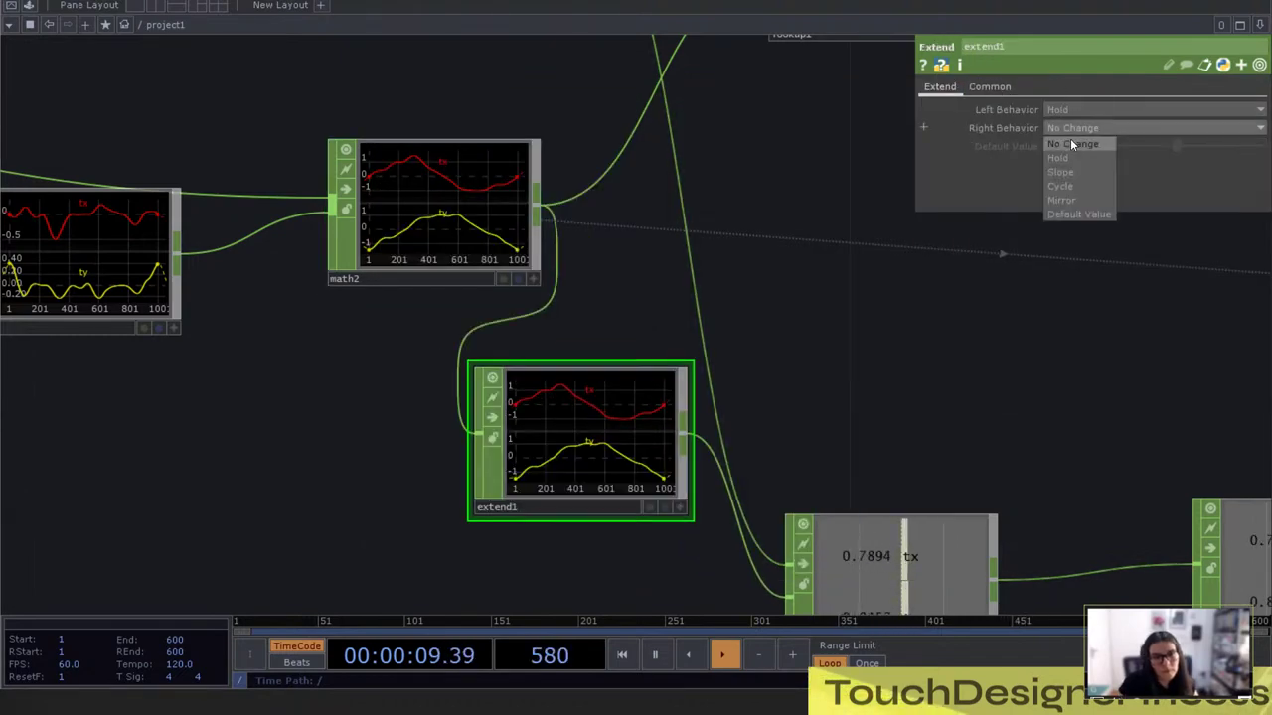
left_click(1070, 159)
Export null2's tx and ty channels to the x and y Translate values of noise3
left_click_drag(1067, 411, 565, 128)
scroll(579, 128, "up", 1)
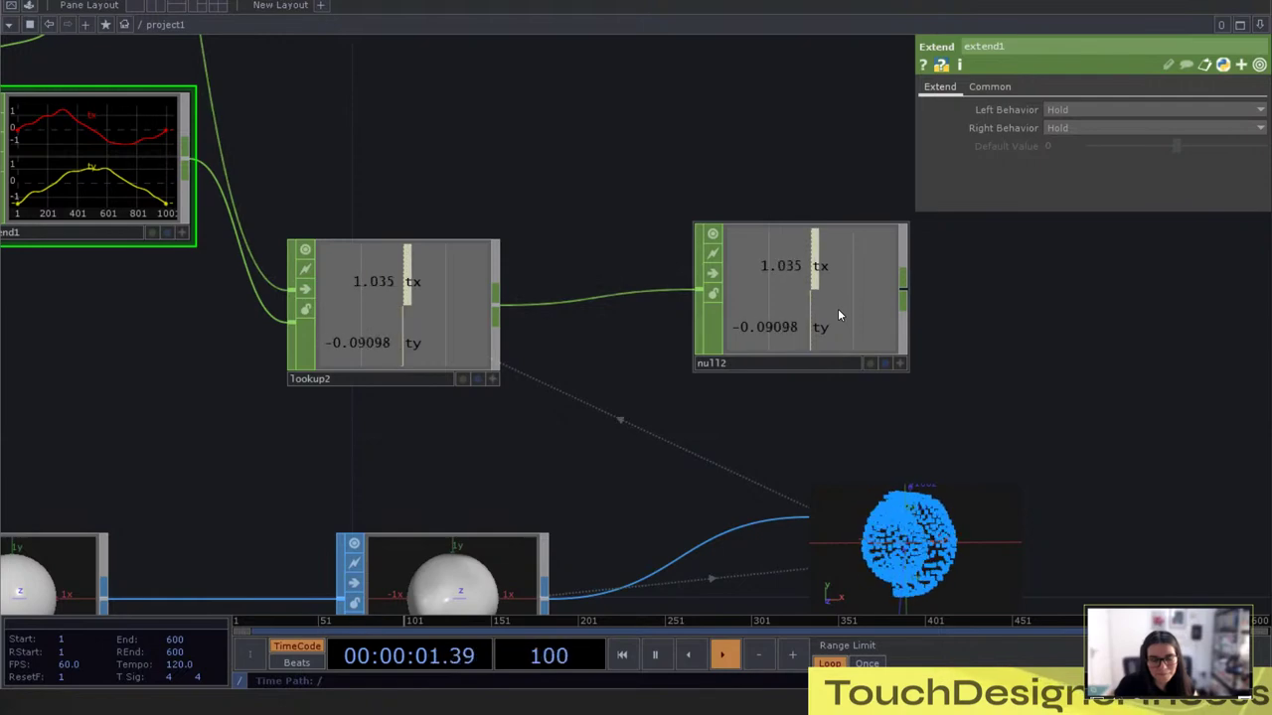
scroll(837, 315, "down", 6)
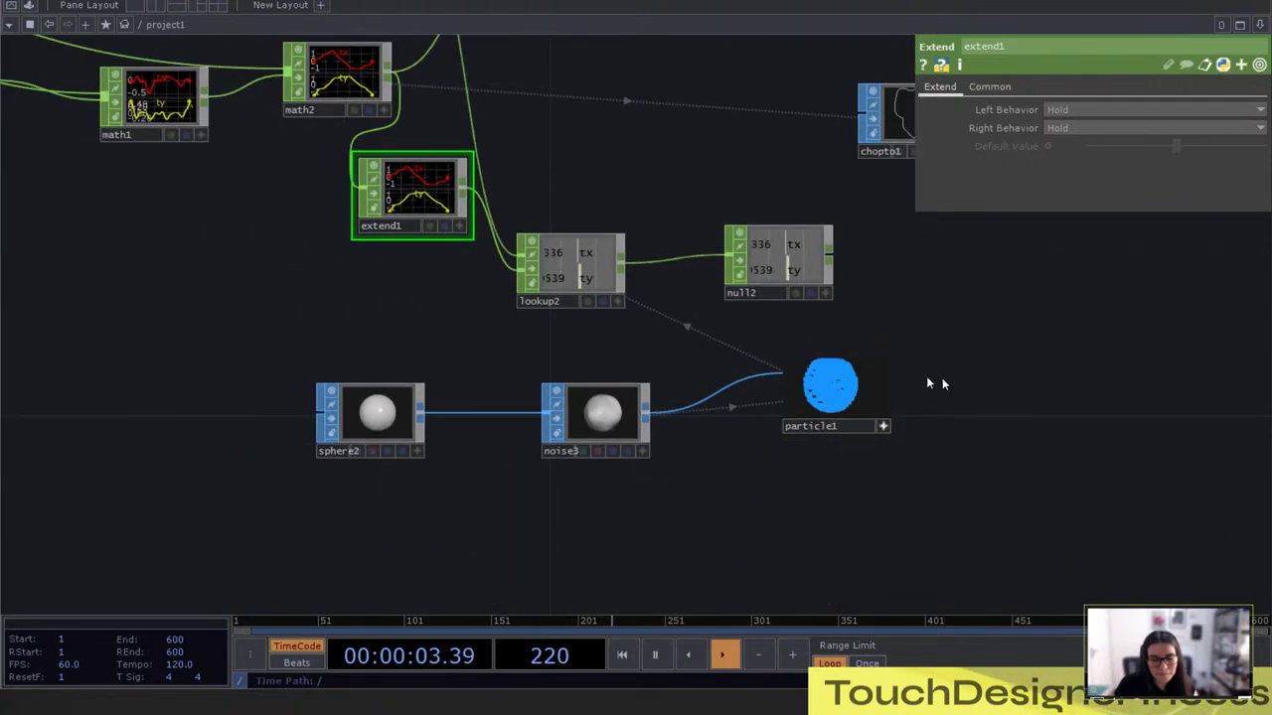
left_click(639, 413)
scroll(832, 318, "up", 5)
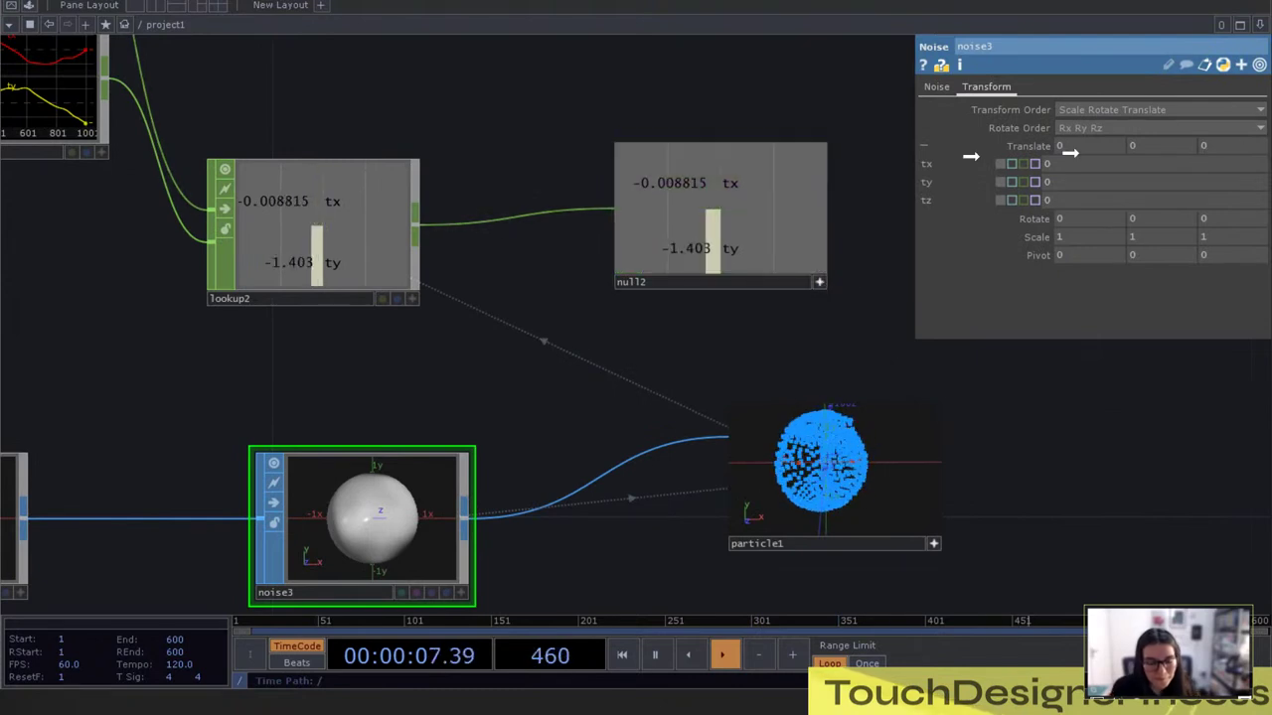
left_click_drag(1059, 151, 1080, 149)
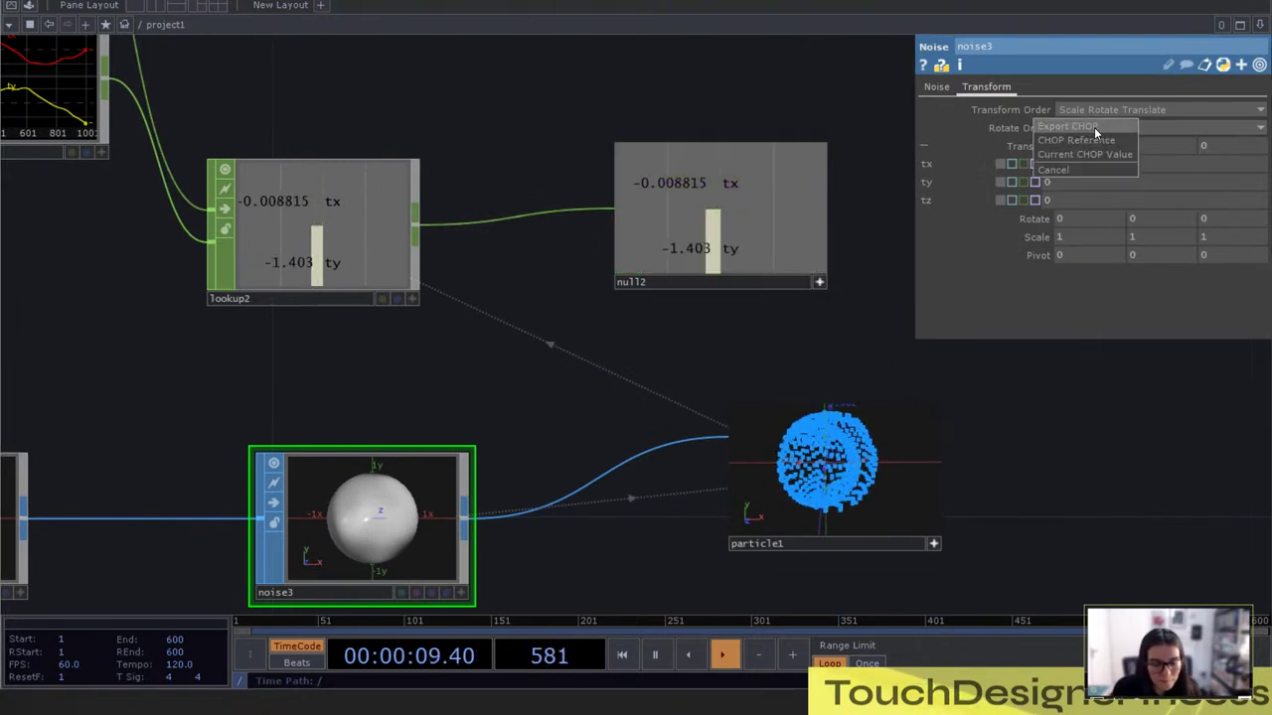
left_click(1094, 127)
left_click_drag(736, 248, 1170, 148)
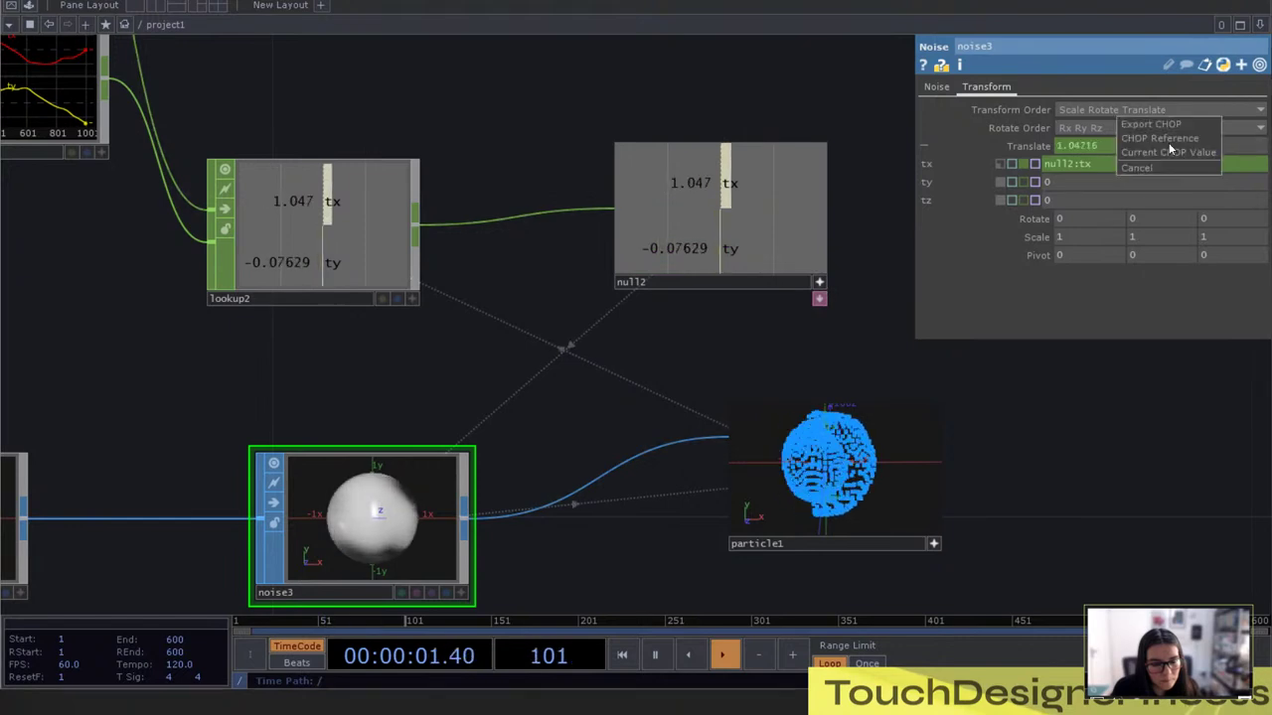
left_click(1173, 126)
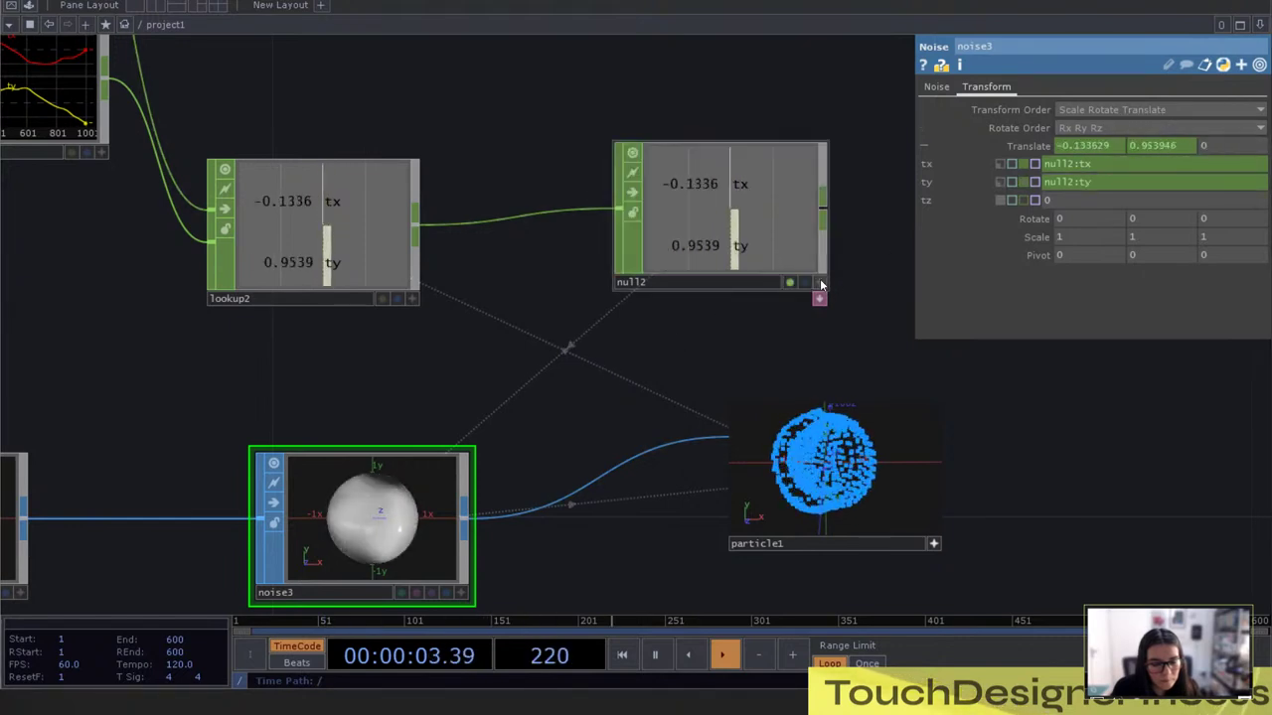
Set noise3's Amplitude to 10 and view the particle1 result up close
scroll(1155, 529, "up", 2)
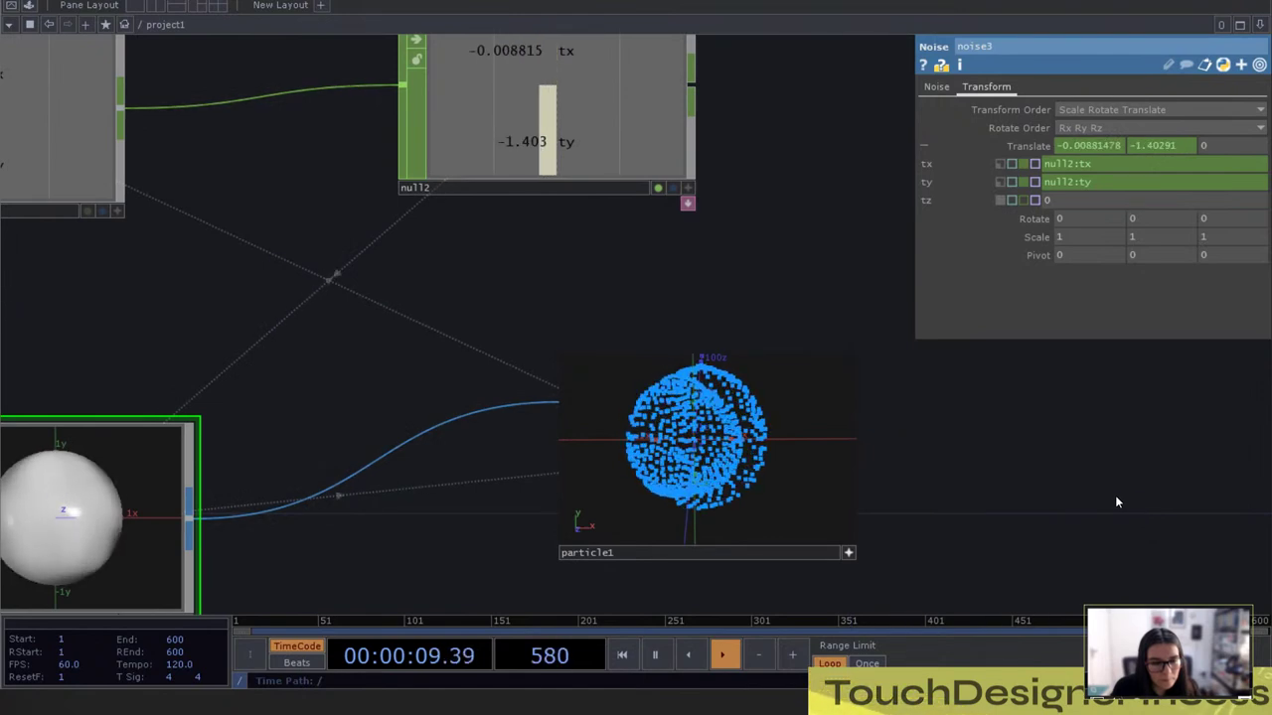
scroll(934, 505, "up", 2)
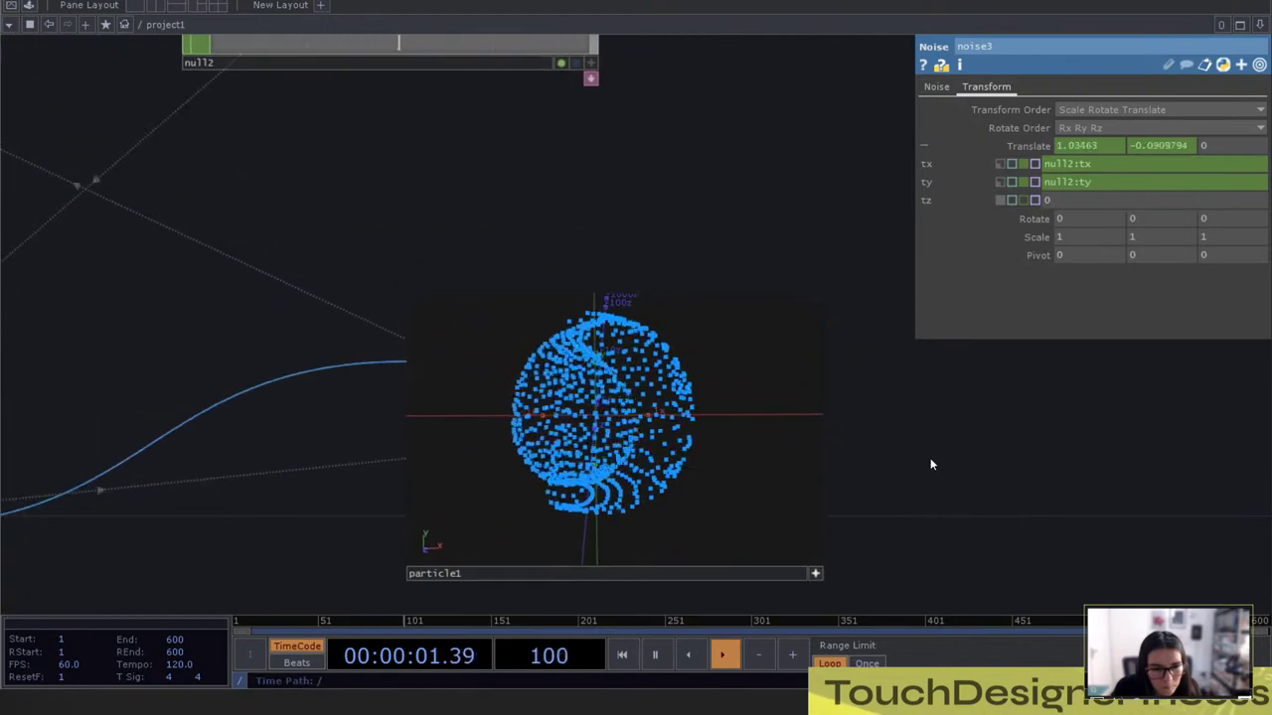
left_click_drag(556, 369, 619, 408)
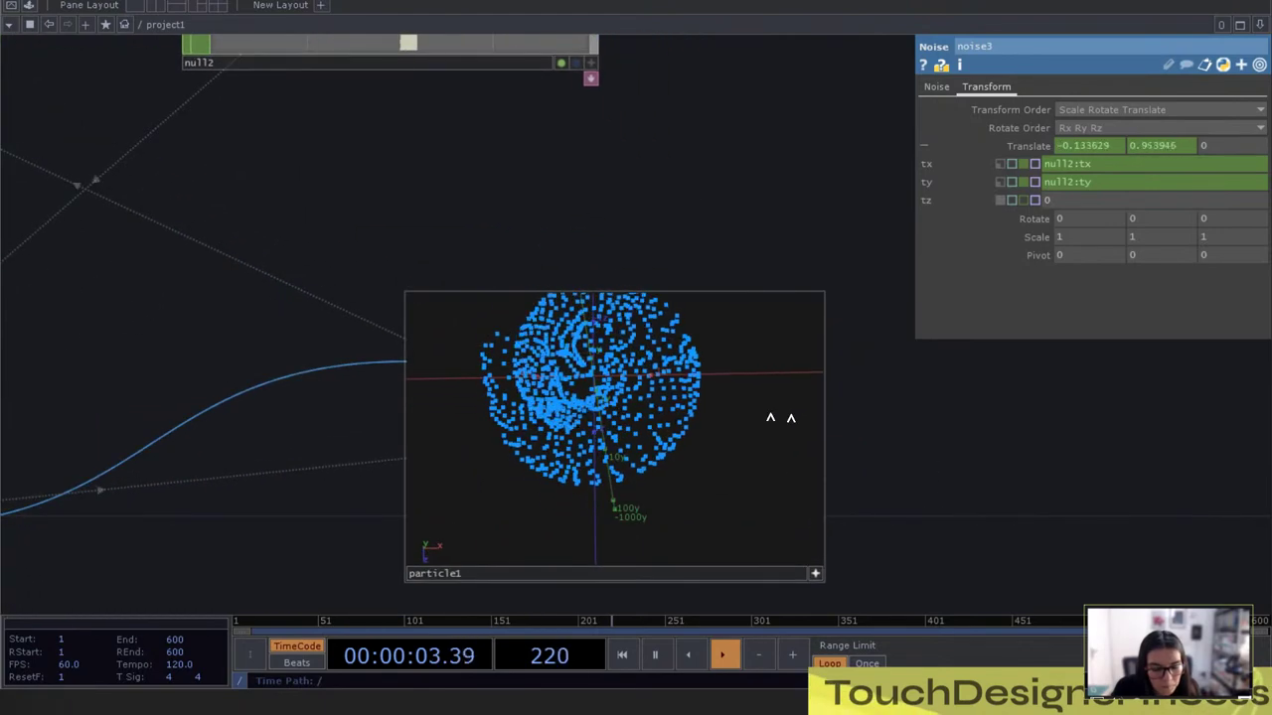
left_click_drag(781, 417, 696, 446)
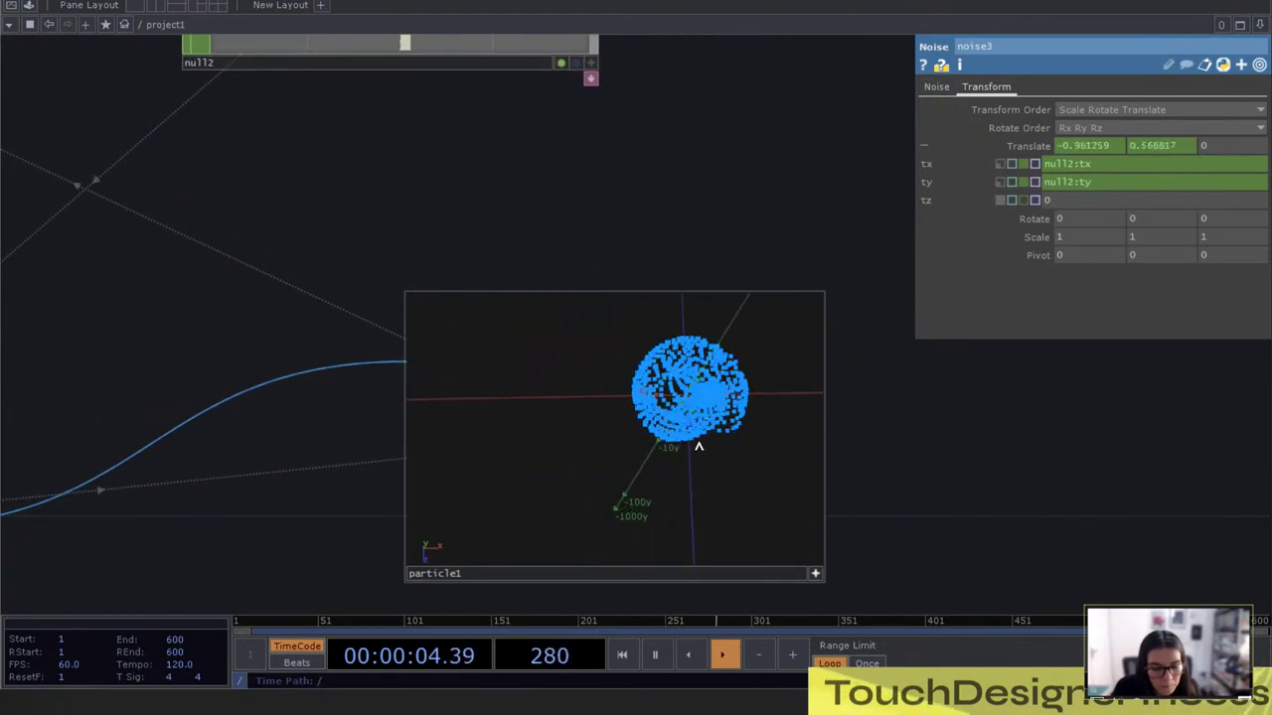
left_click(936, 86)
left_click(1089, 289)
type("10")
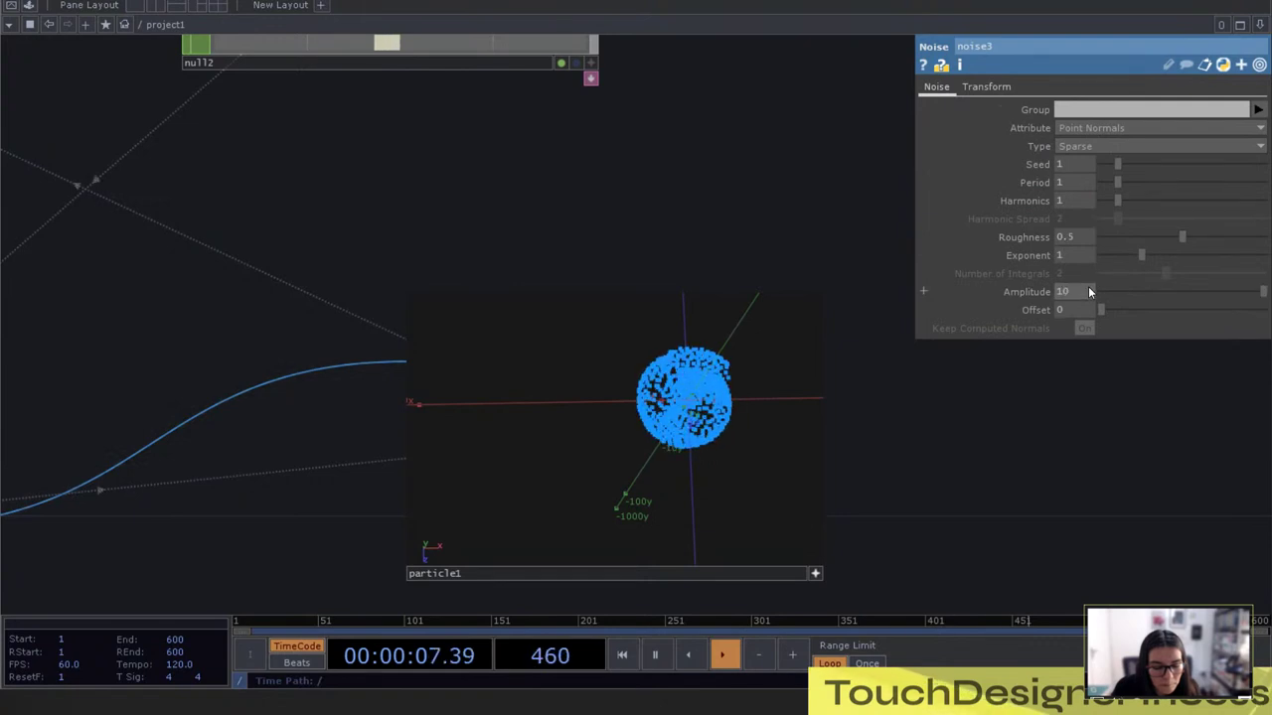
key("Return")
scroll(871, 479, "up", 3)
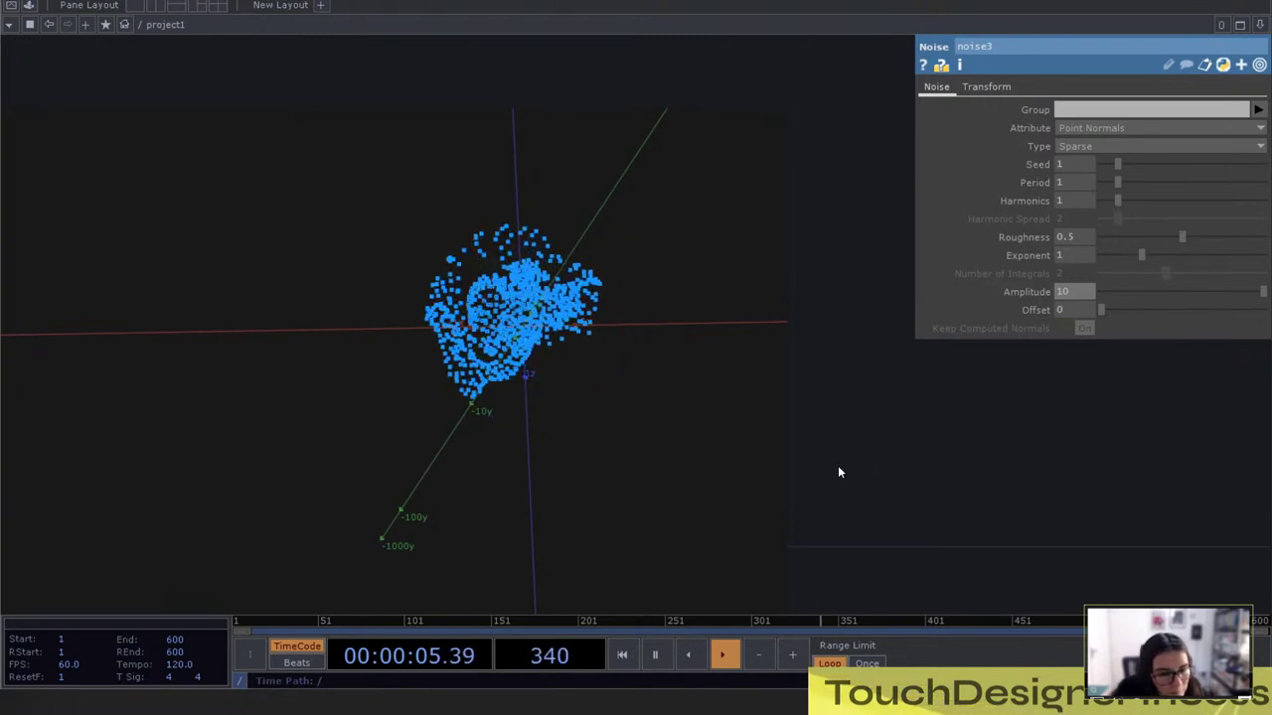
scroll(838, 472, "up", 3)
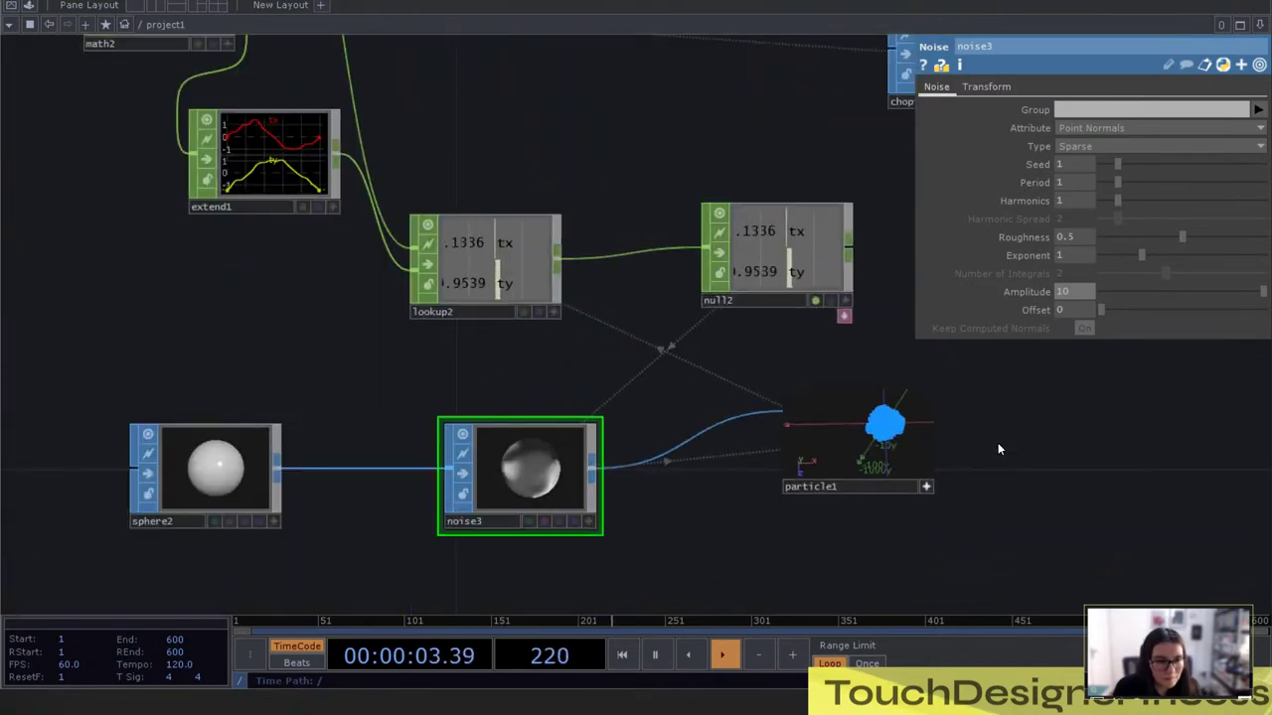
Examine how extend1's tx and ty curves continue past their ends and trace the CHOP chain from pattern1 to lookup2
scroll(997, 442, "down", 5)
scroll(736, 338, "up", 8)
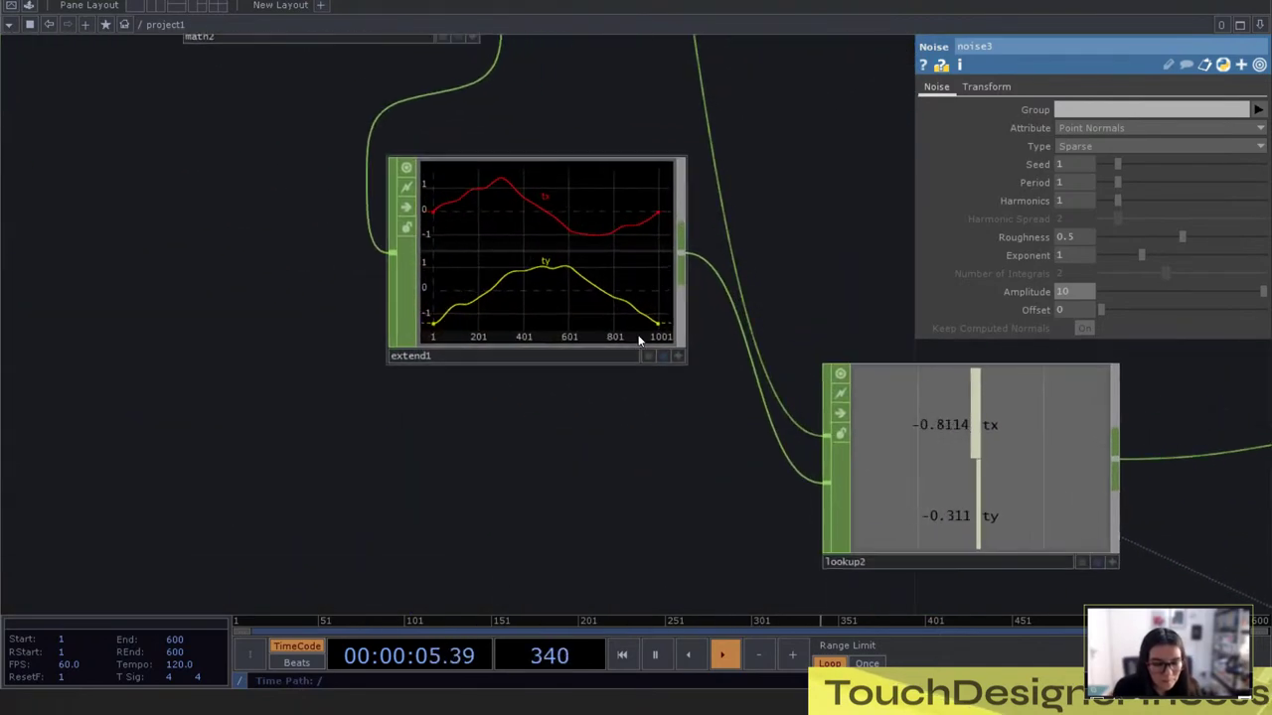
scroll(666, 337, "up", 3)
scroll(671, 348, "down", 8)
scroll(644, 336, "up", 6)
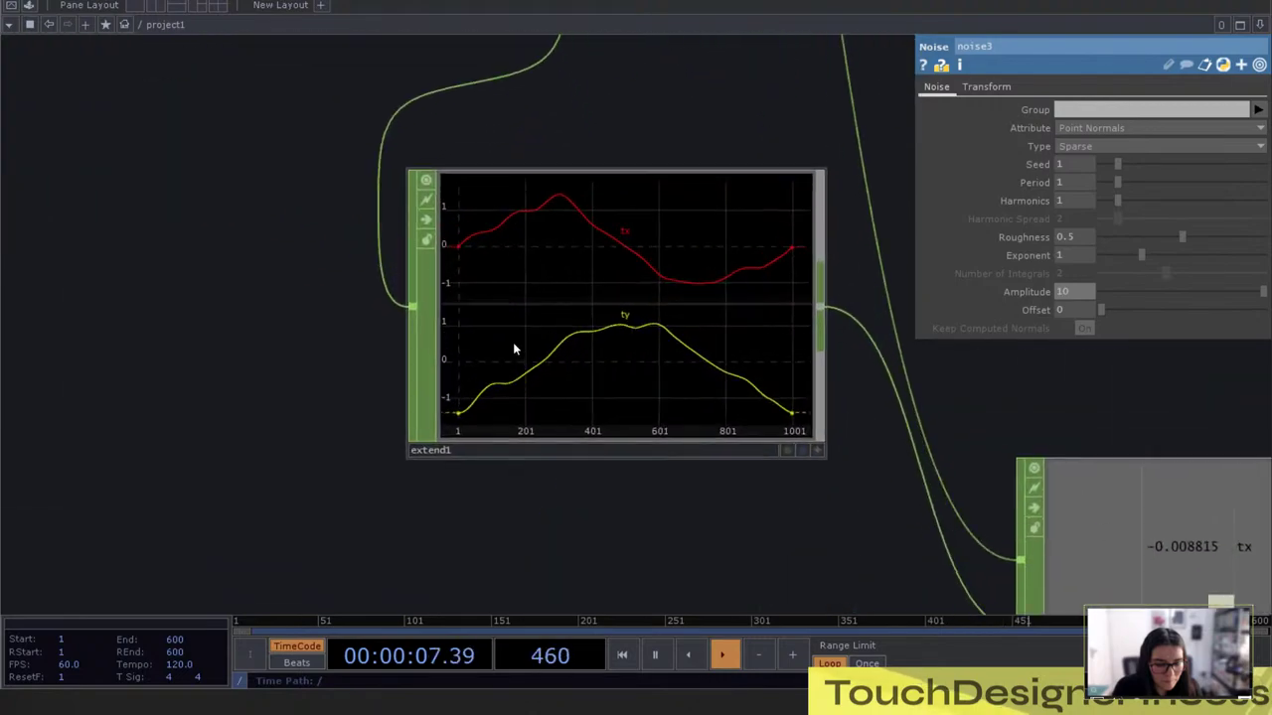
scroll(771, 283, "down", 6)
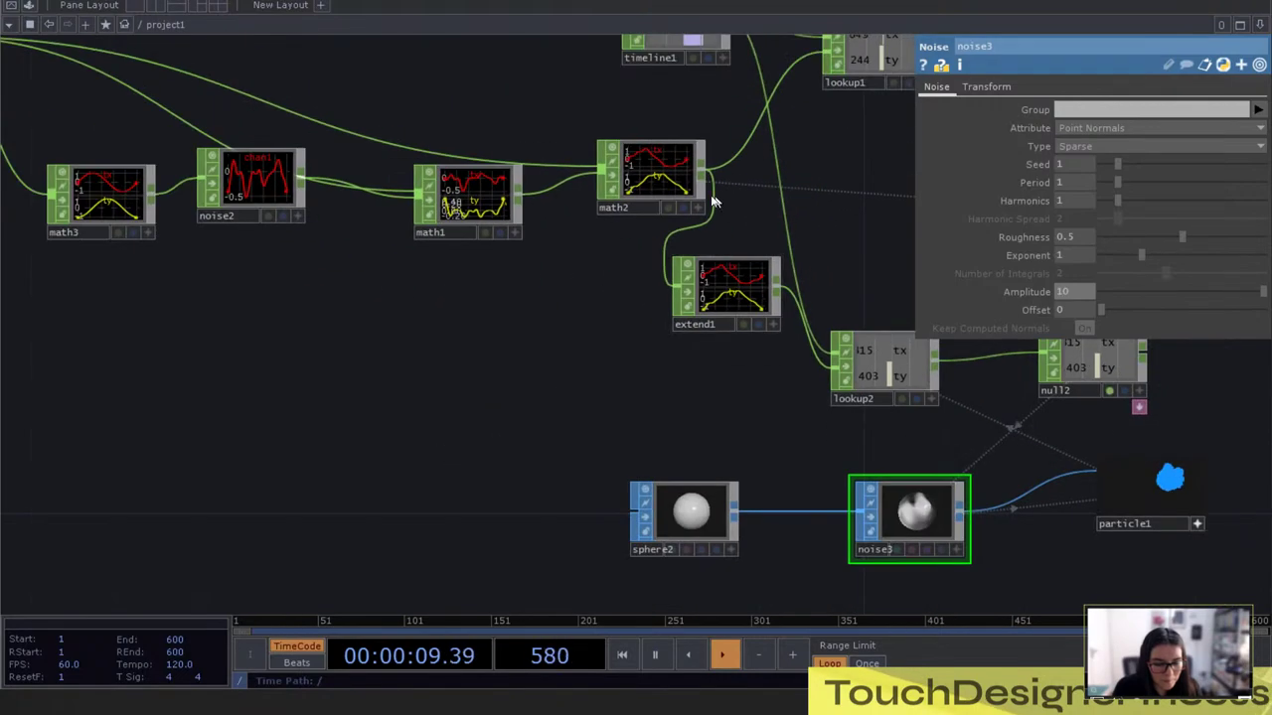
scroll(668, 176, "up", 5)
scroll(682, 177, "down", 5)
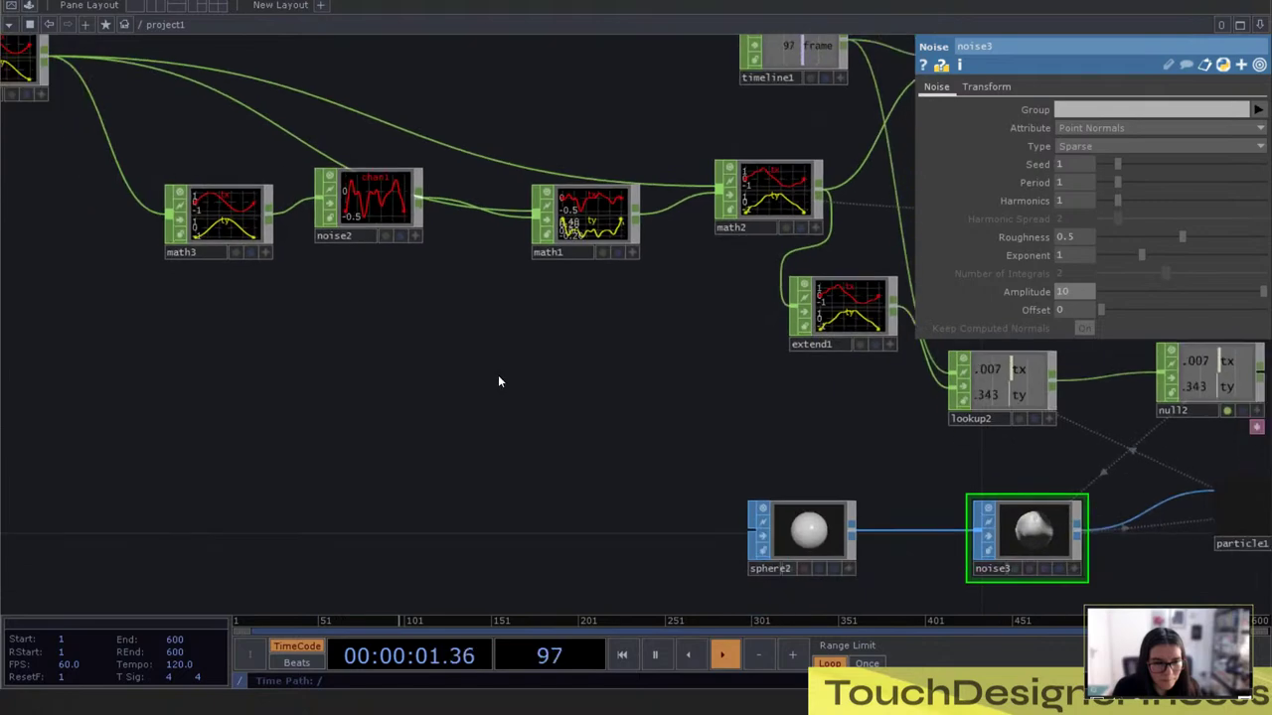
left_click_drag(498, 375, 585, 398)
left_click_drag(673, 383, 609, 371)
scroll(682, 374, "down", 2)
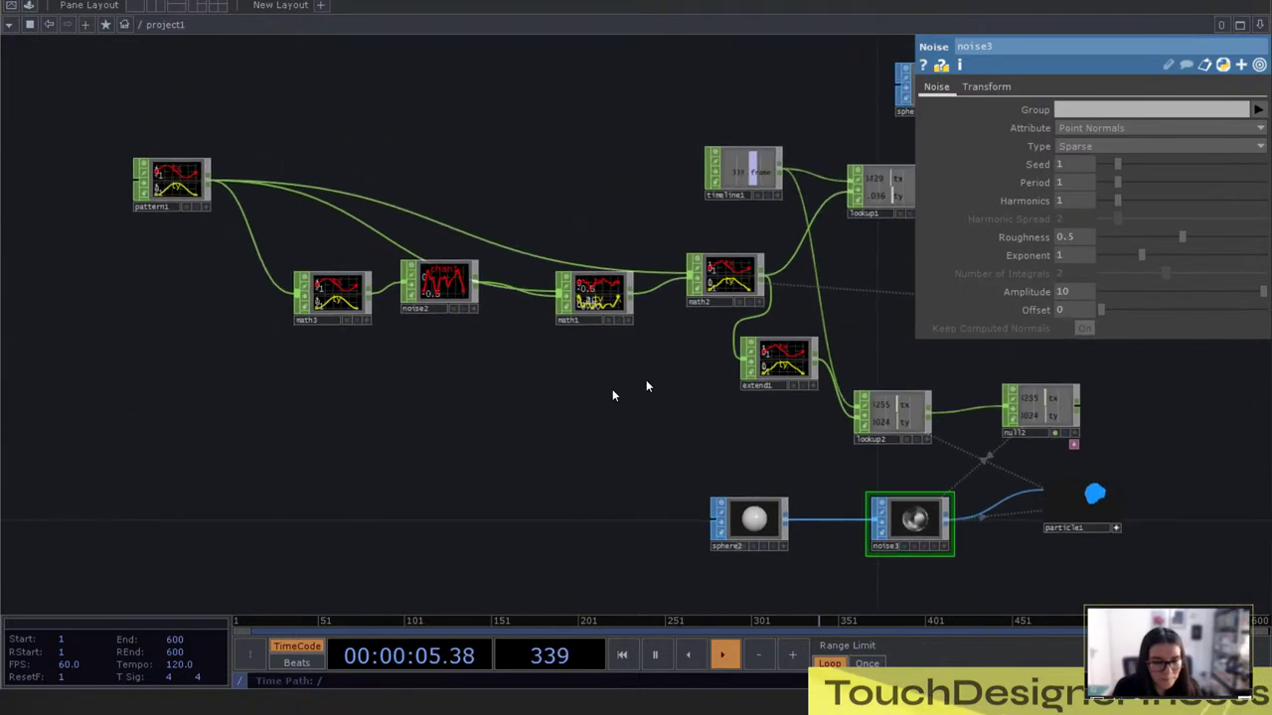
scroll(828, 368, "up", 6)
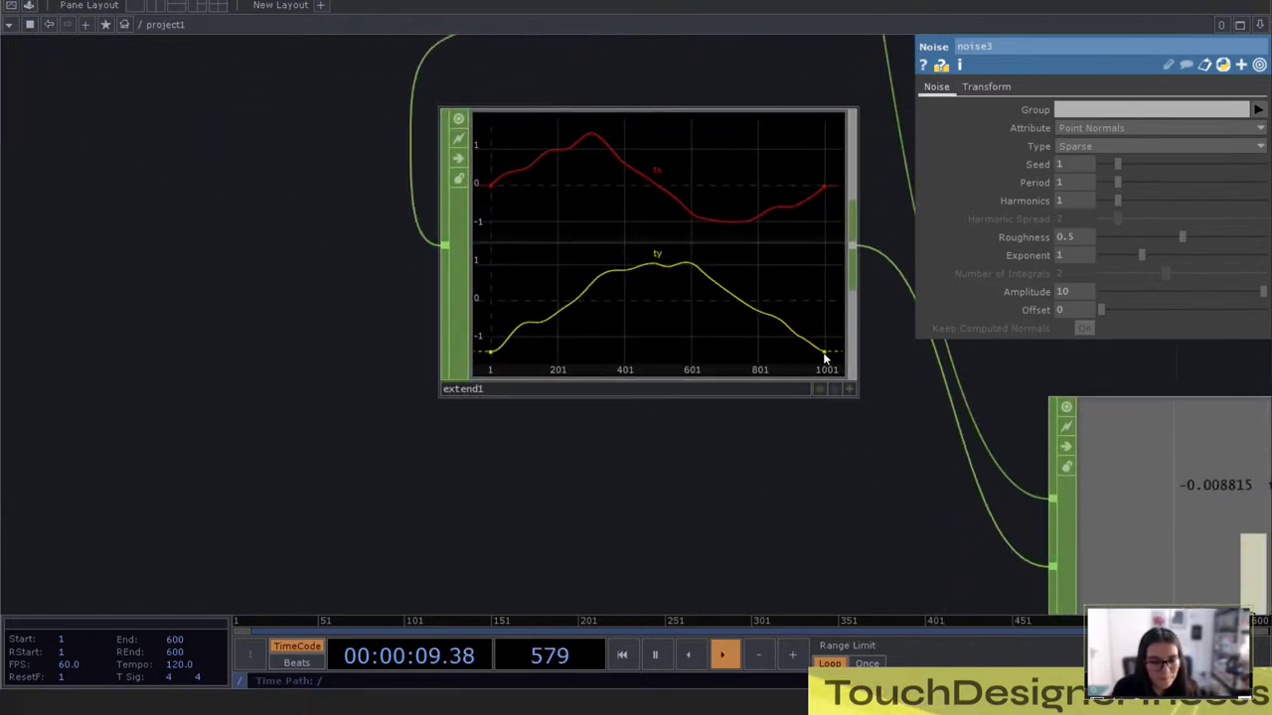
scroll(519, 236, "down", 6)
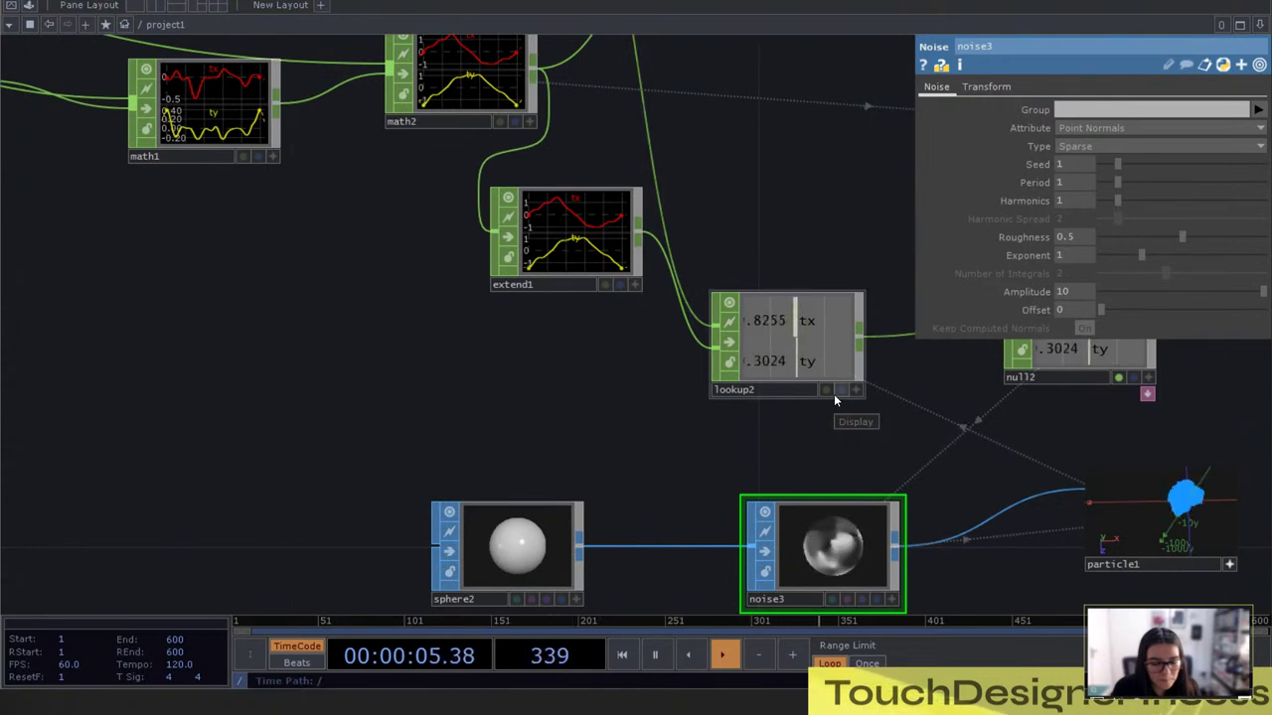
scroll(759, 335, "down", 3)
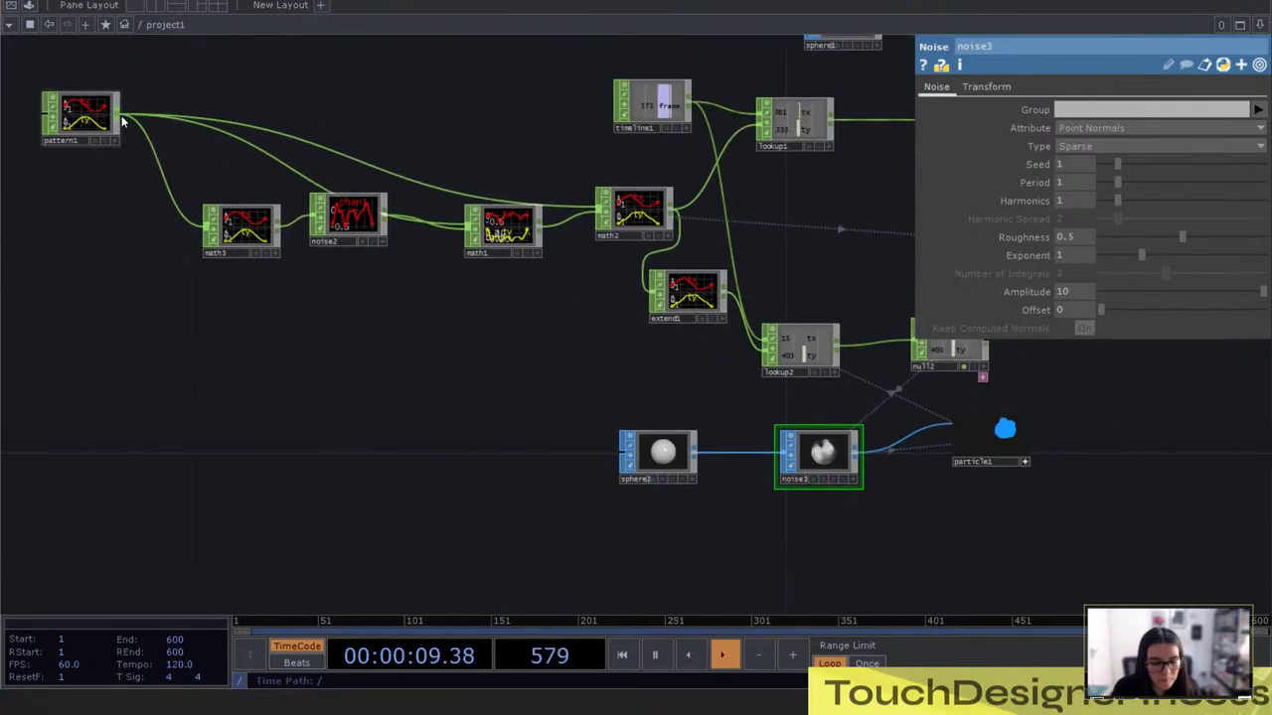
Set both Extend Left and Extend Right of pattern1 to Default Value
scroll(119, 124, "up", 3)
left_click(98, 147)
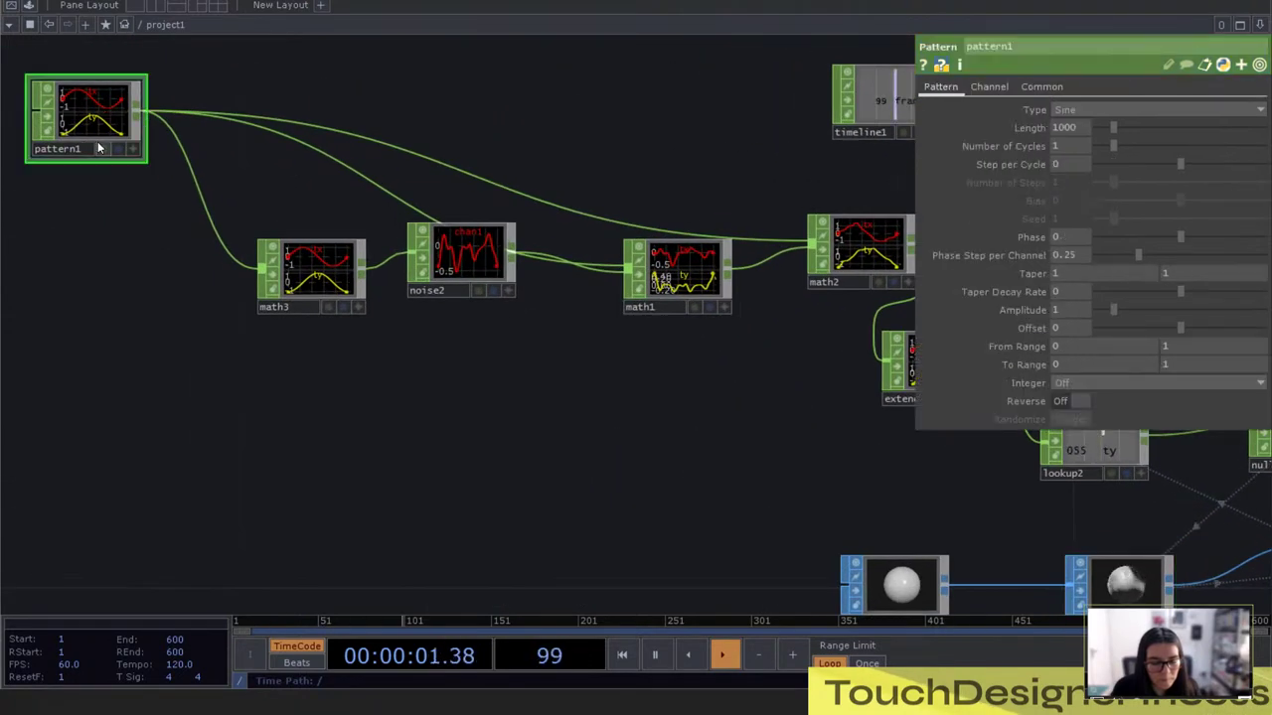
scroll(109, 292, "up", 3)
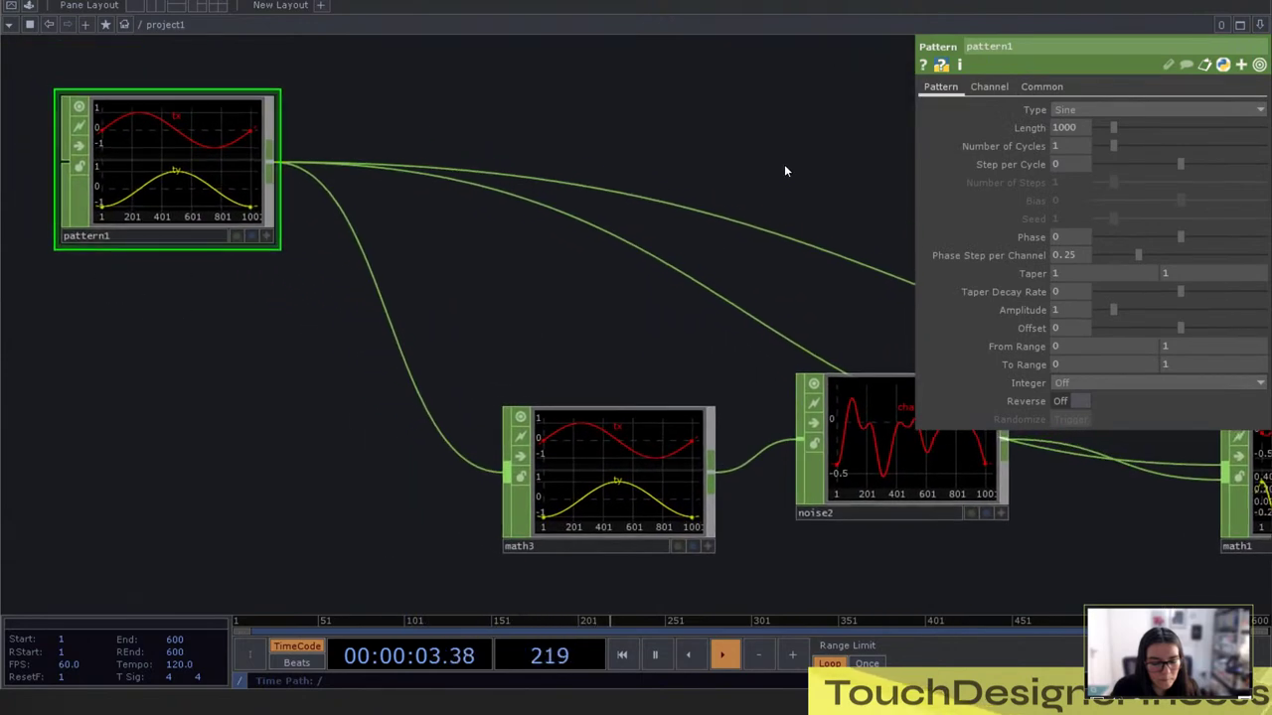
left_click(1007, 88)
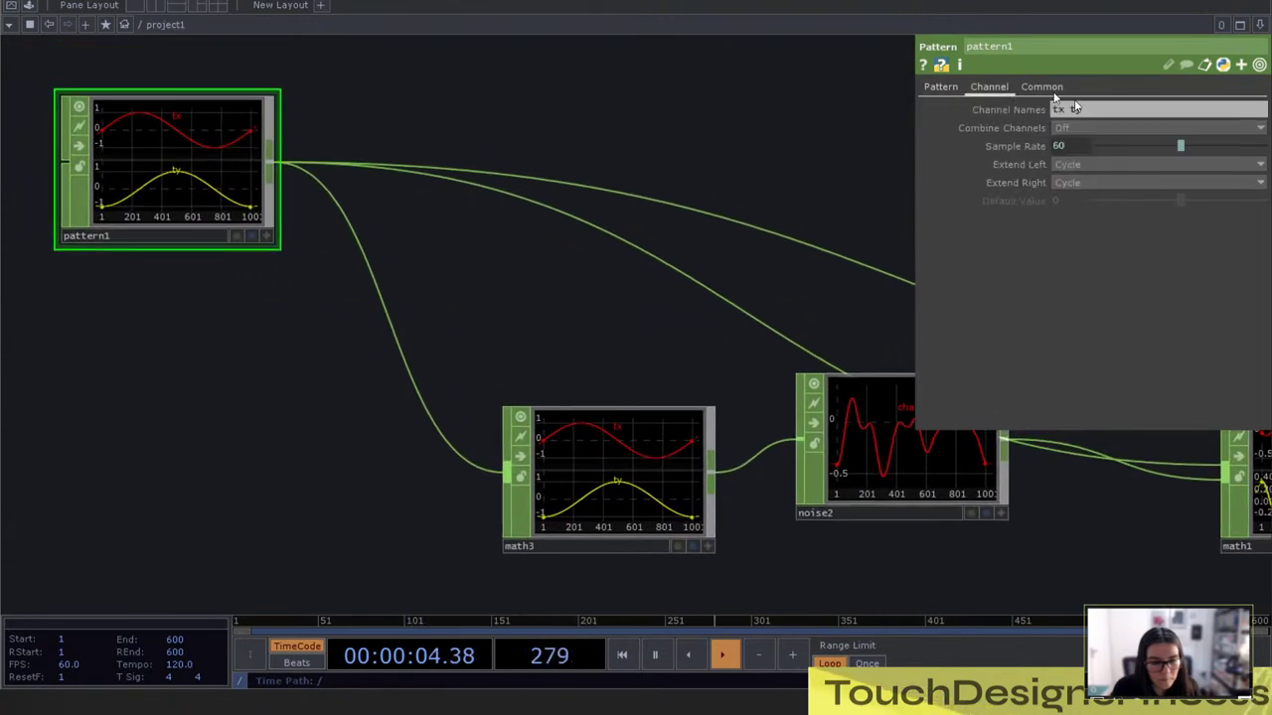
left_click(1097, 165)
left_click(1094, 179)
left_click(1091, 182)
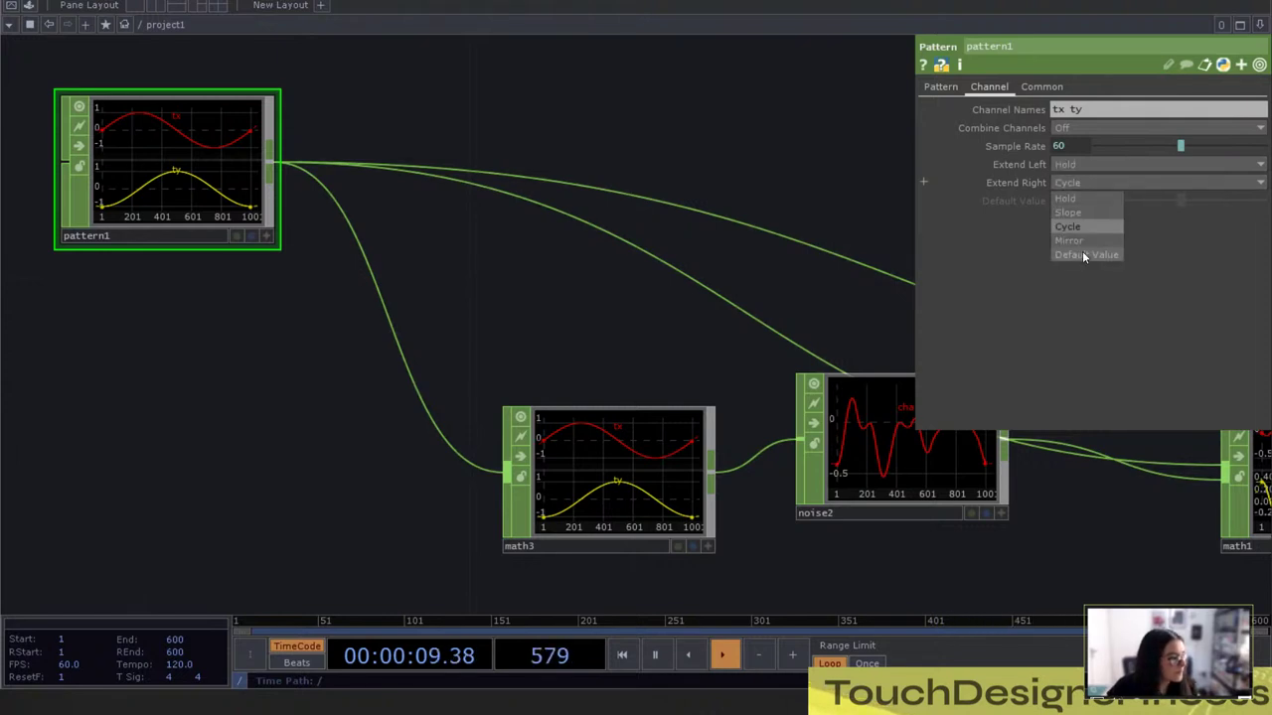
left_click(1084, 254)
left_click(1075, 165)
left_click(1075, 241)
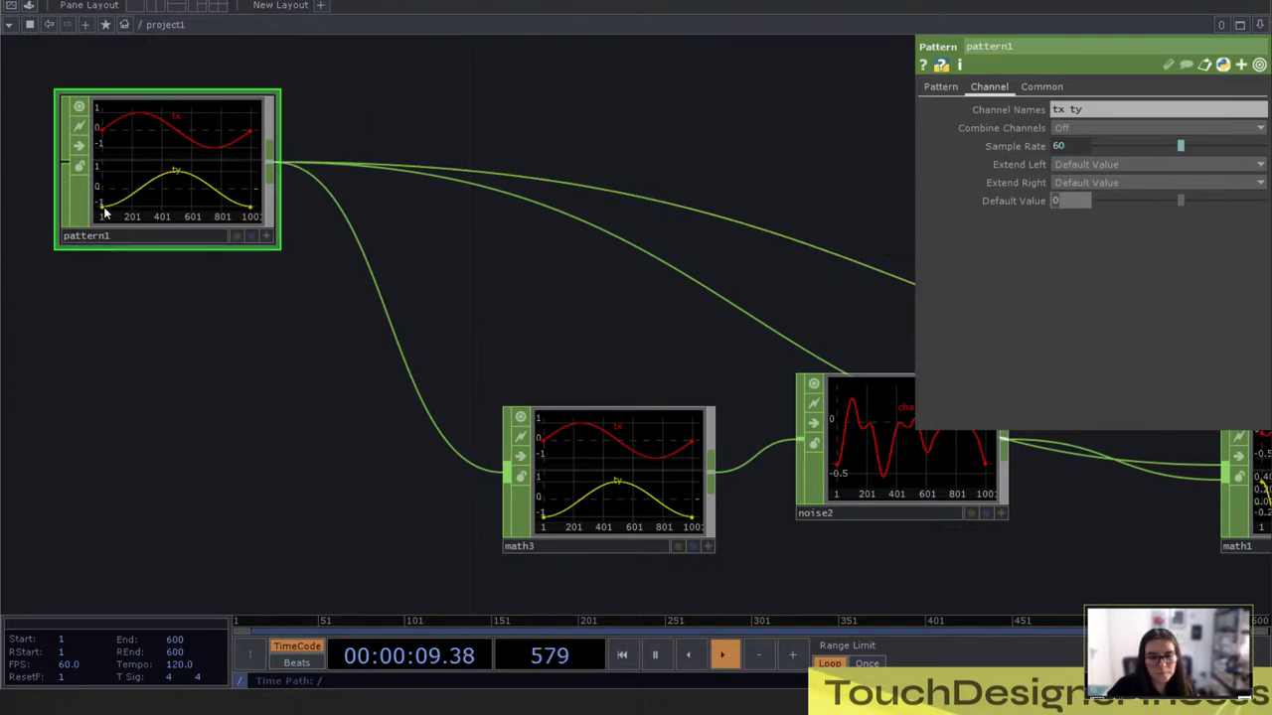
Give pattern1's Default Value the expression [0,-1][me.chanIndex] and check how the tx and ty curves extend past their ends
scroll(105, 209, "up", 4)
scroll(107, 218, "down", 2)
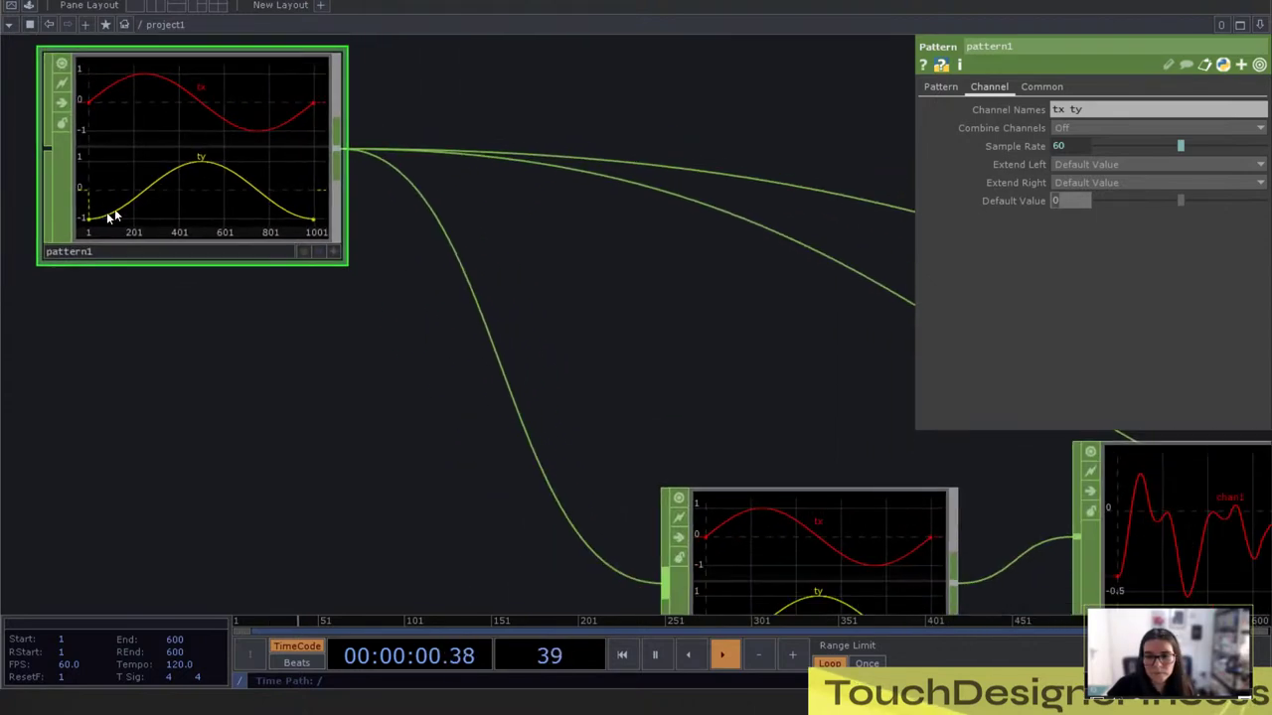
left_click(1061, 200)
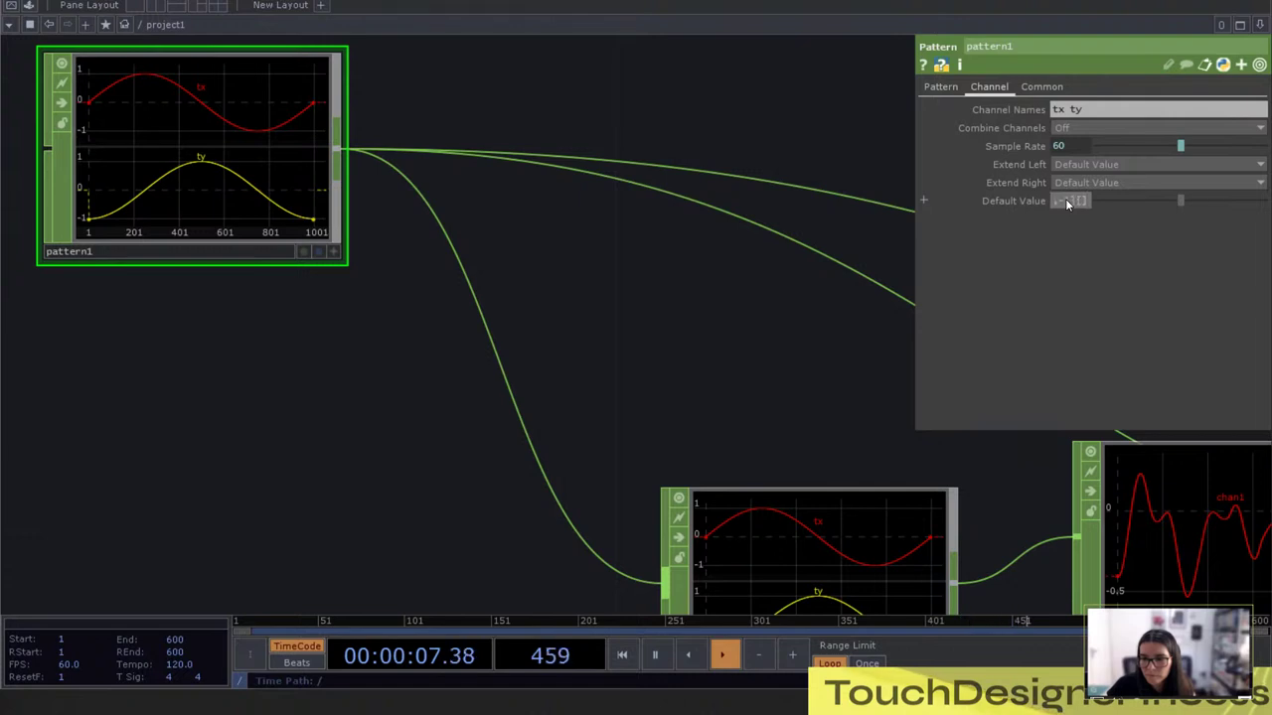
left_click(1020, 200)
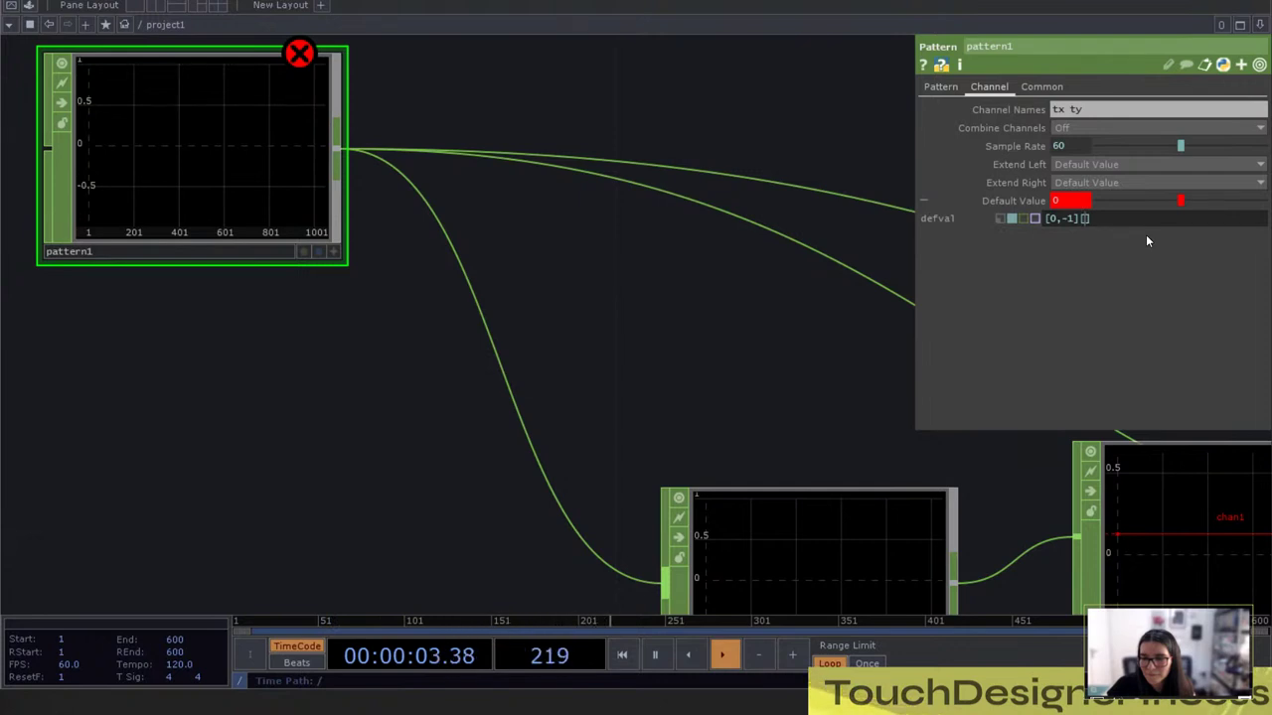
type("me.")
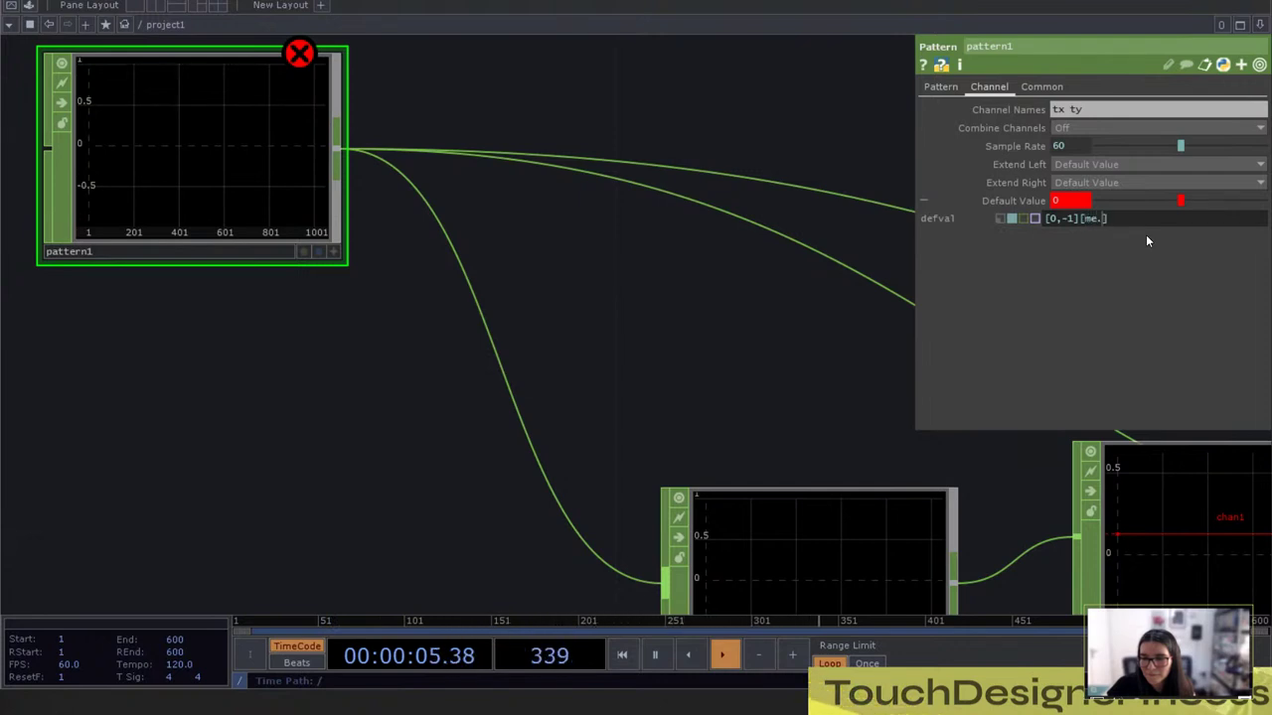
type("chanInde")
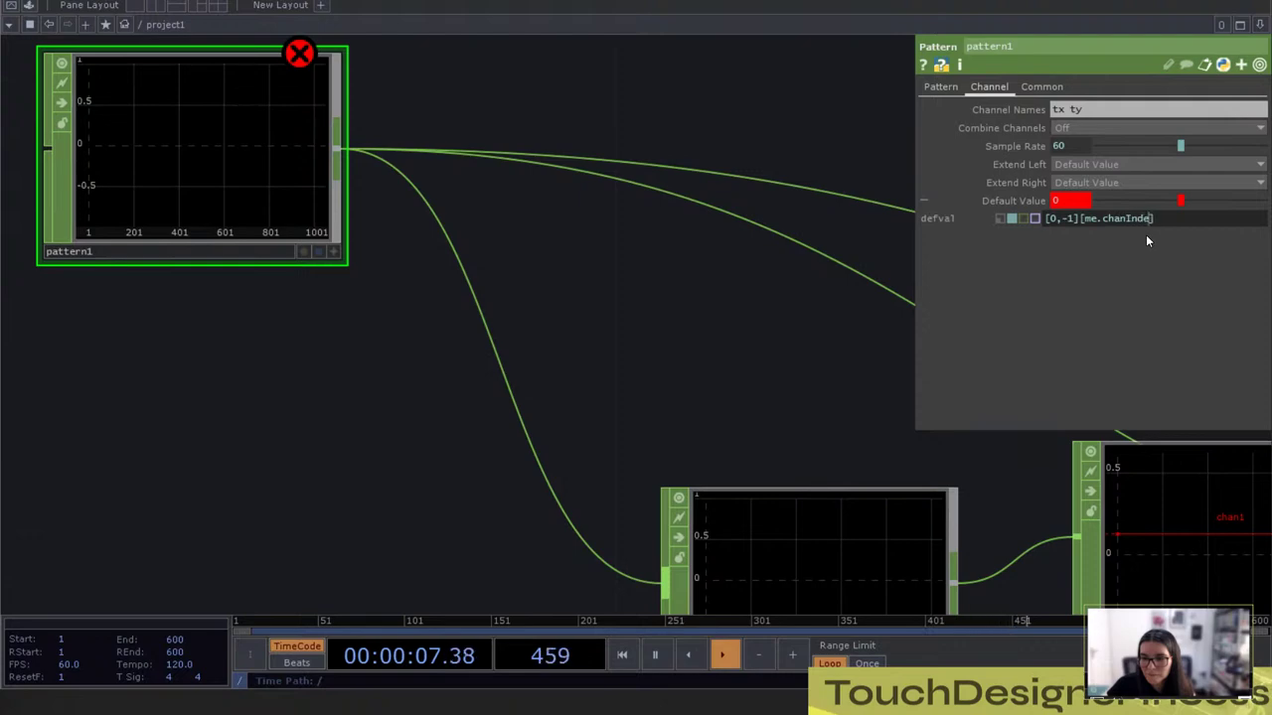
type("x")
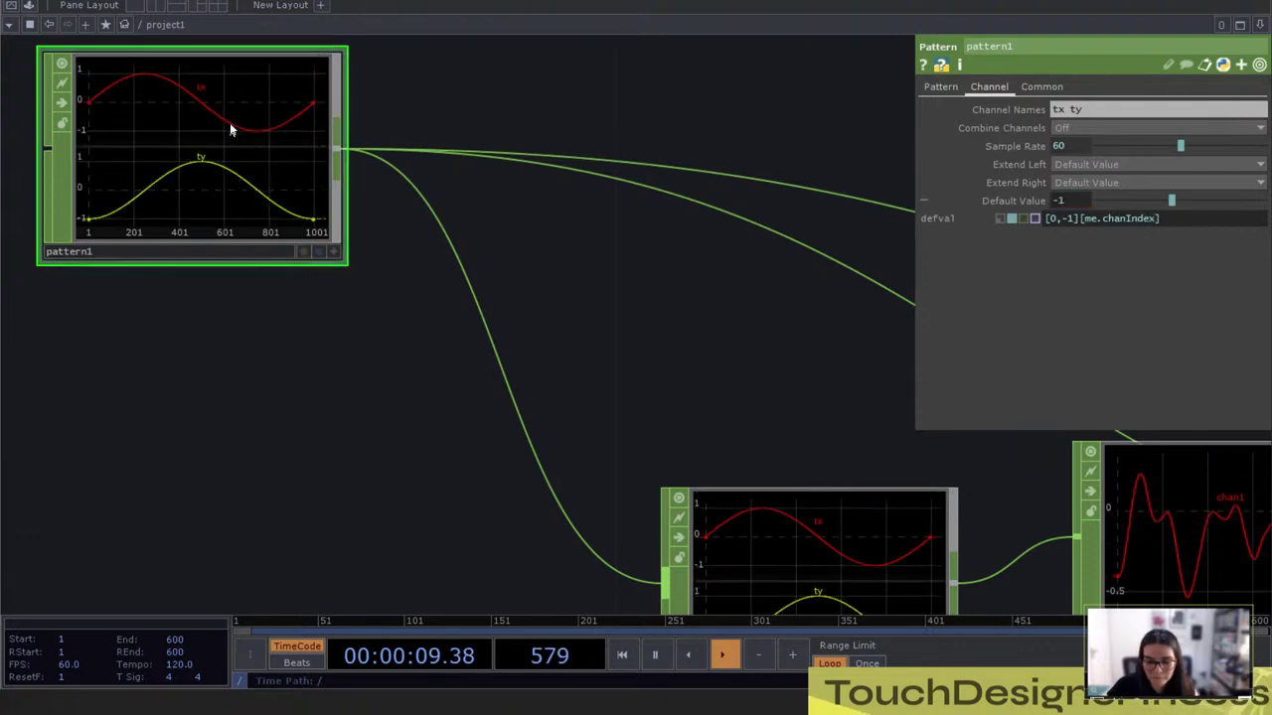
scroll(119, 210, "up", 3)
scroll(303, 234, "down", 4)
scroll(379, 165, "up", 3)
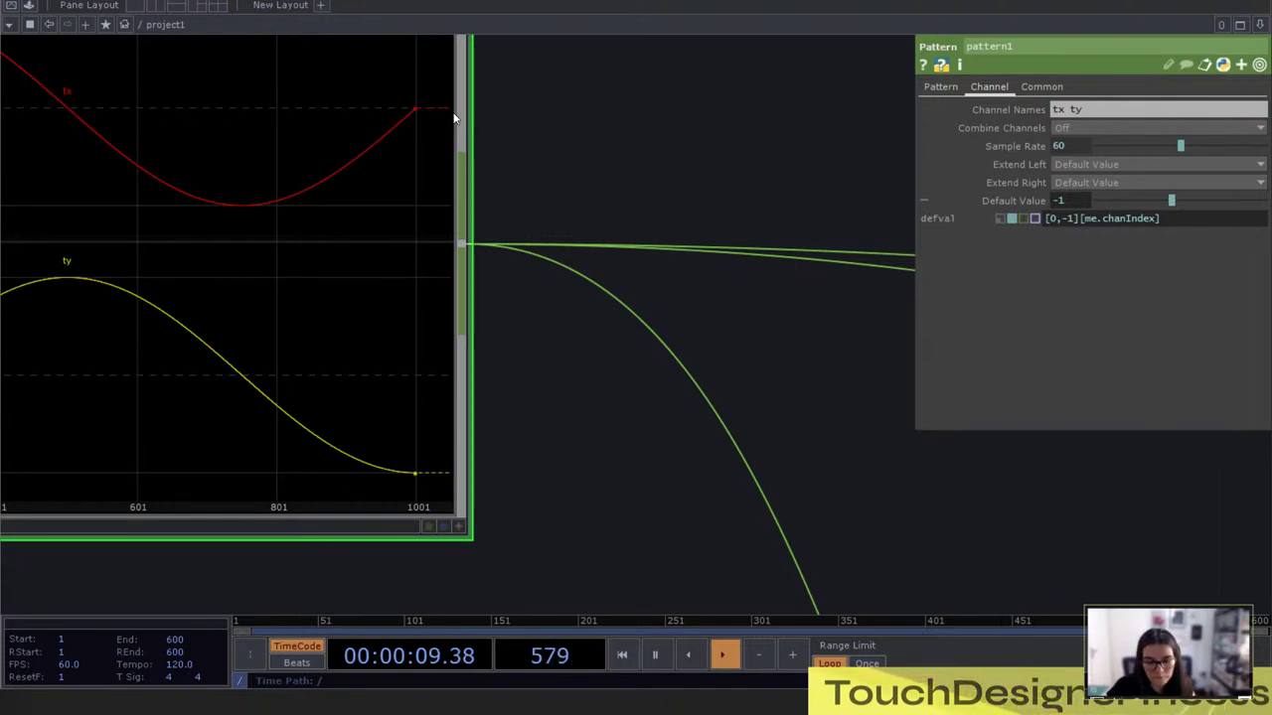
scroll(401, 361, "down", 1)
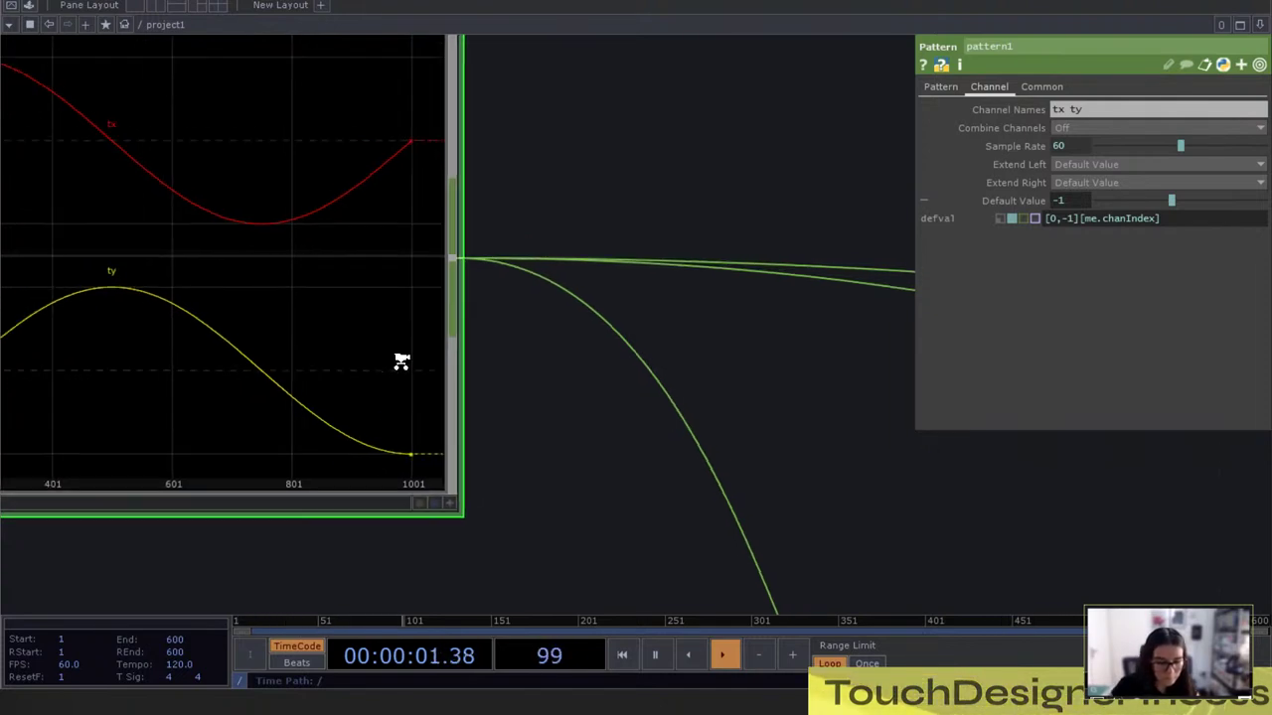
scroll(401, 361, "down", 3)
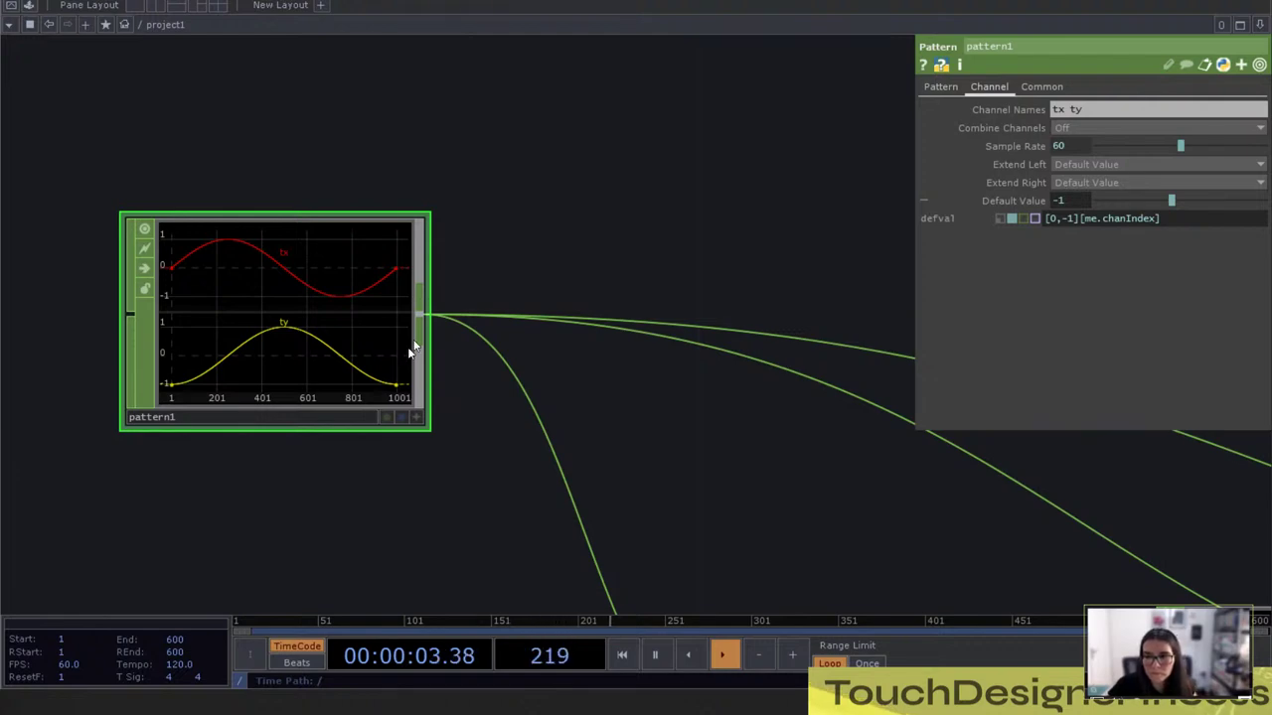
Turn off the active viewer of particle1 so its node flags and connectors are accessible
scroll(190, 208, "down", 5)
left_click_drag(702, 493, 211, 259)
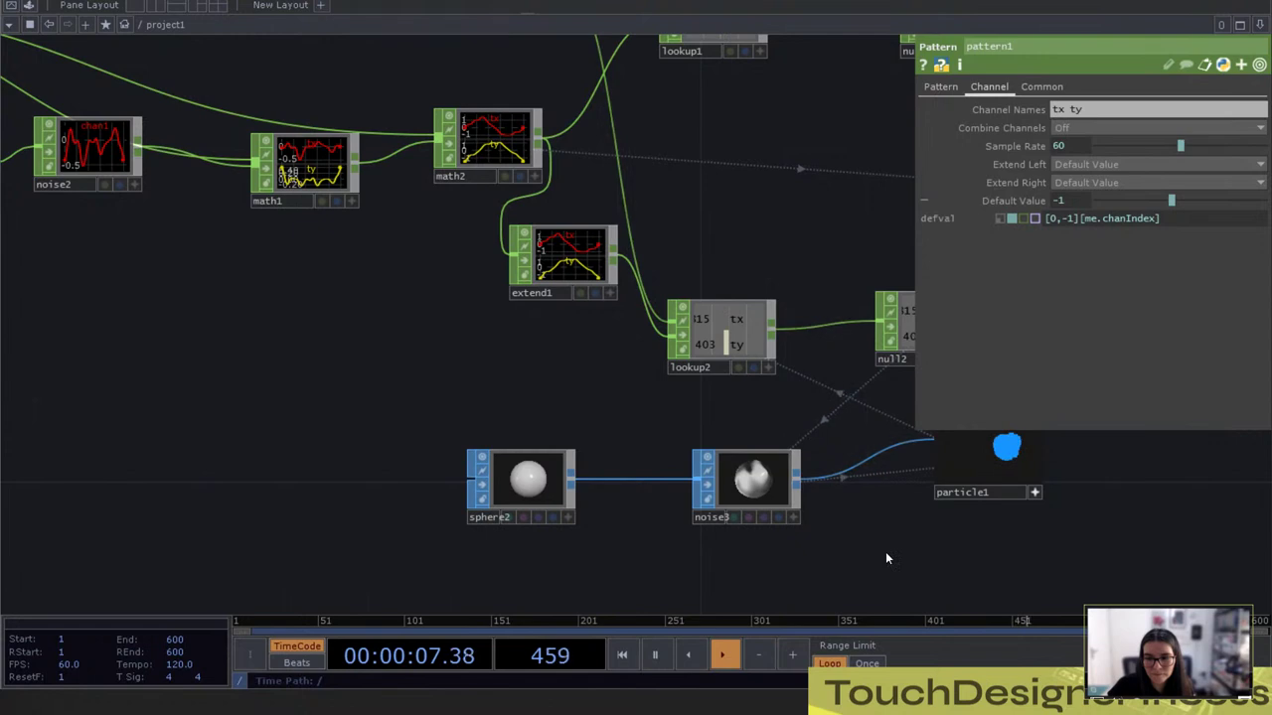
left_click_drag(884, 552, 666, 369)
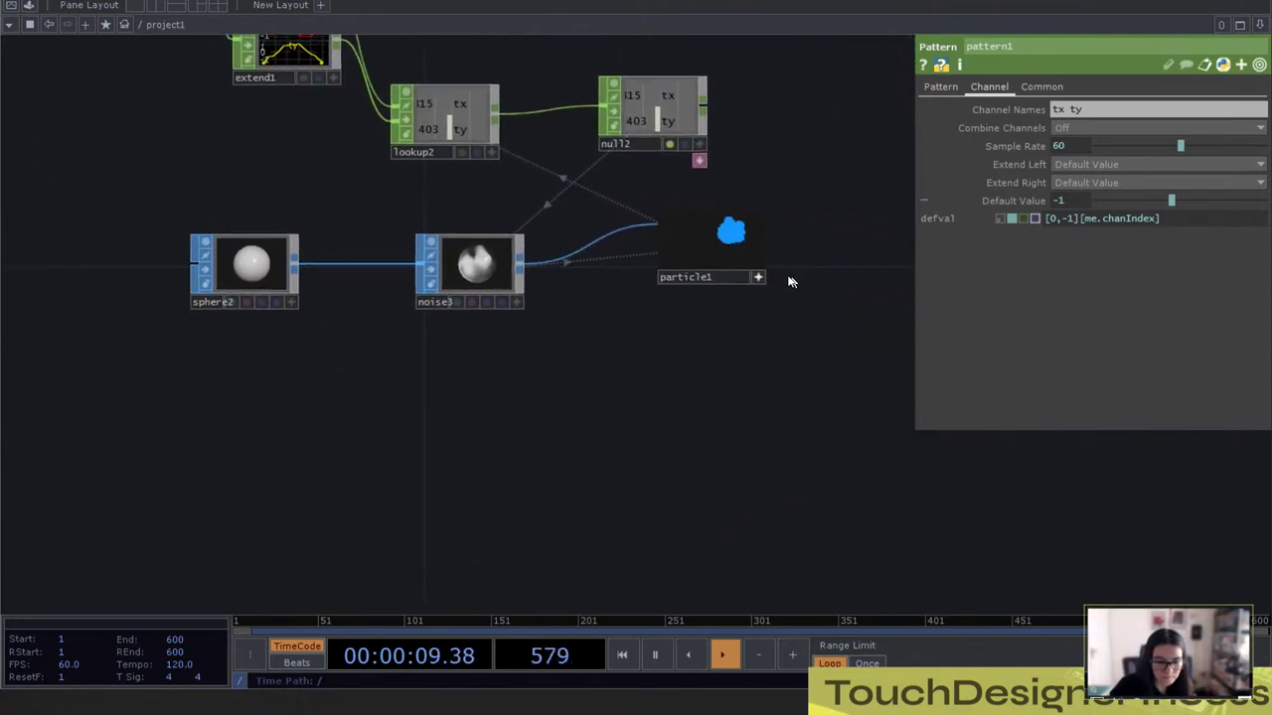
left_click(762, 276)
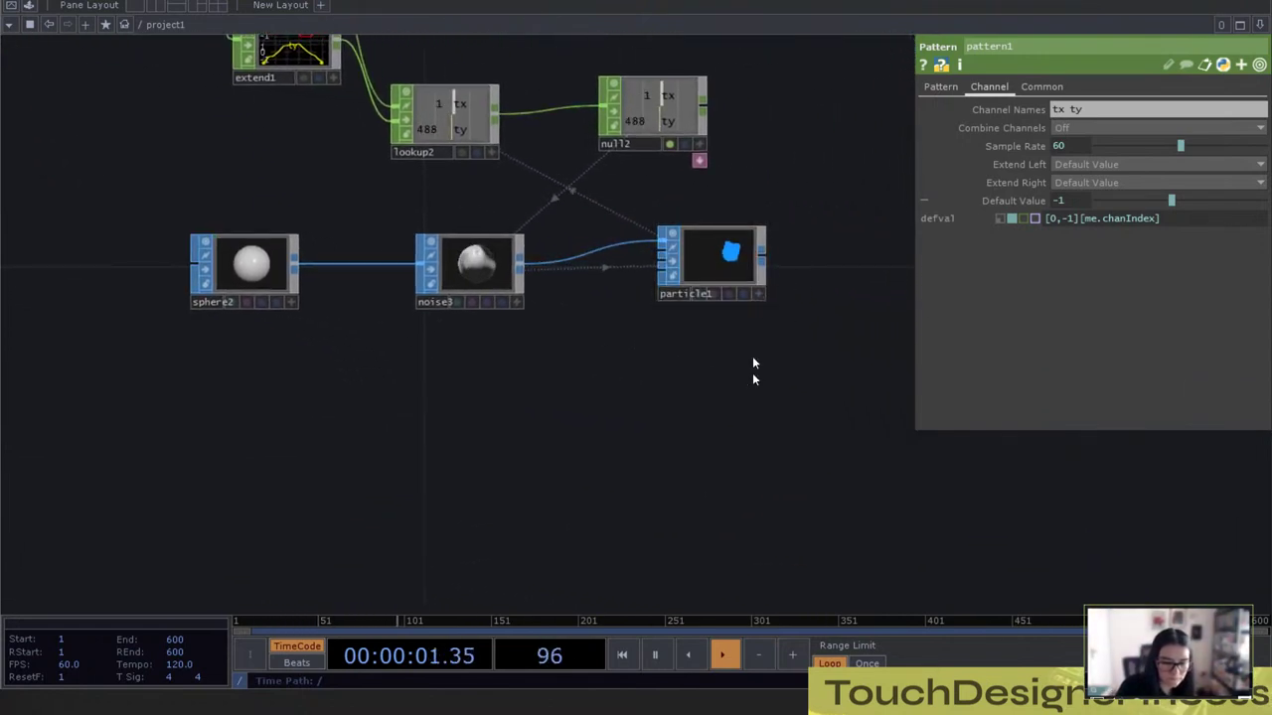
Examine the looping particle1 result up close and review its Forces and Particles parameters
left_click_drag(606, 458, 639, 405)
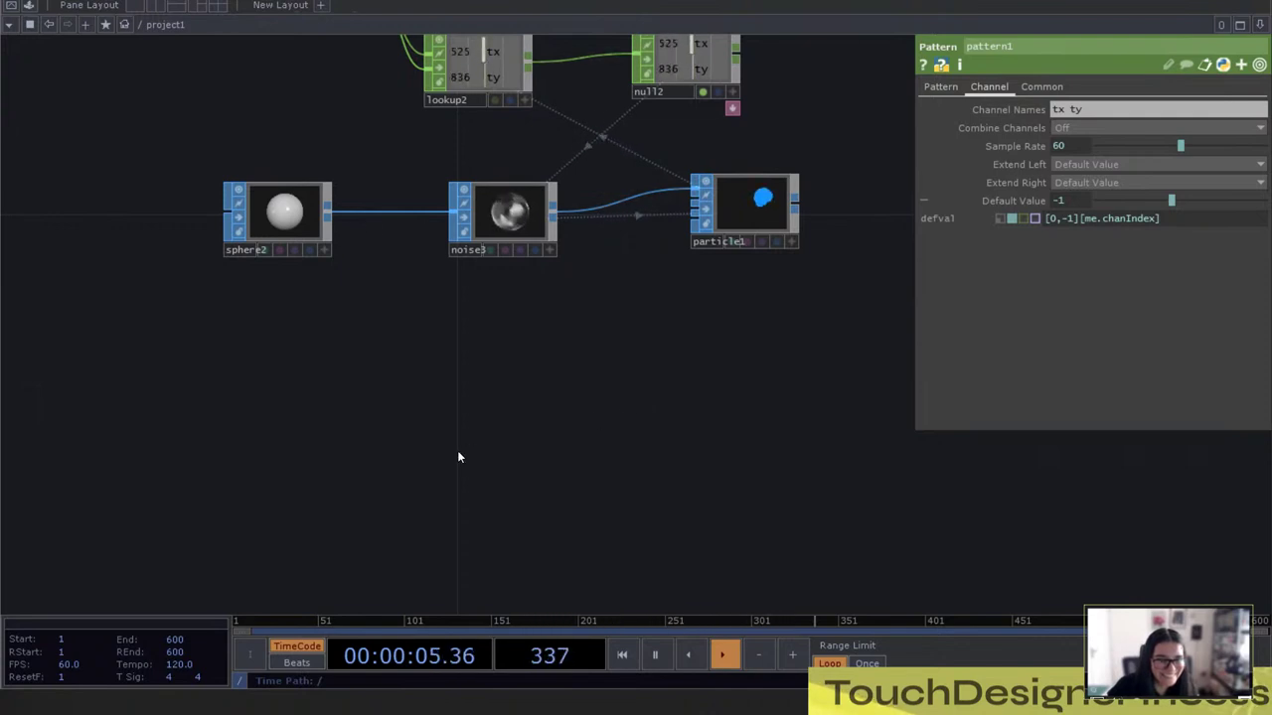
left_click_drag(534, 387, 477, 393)
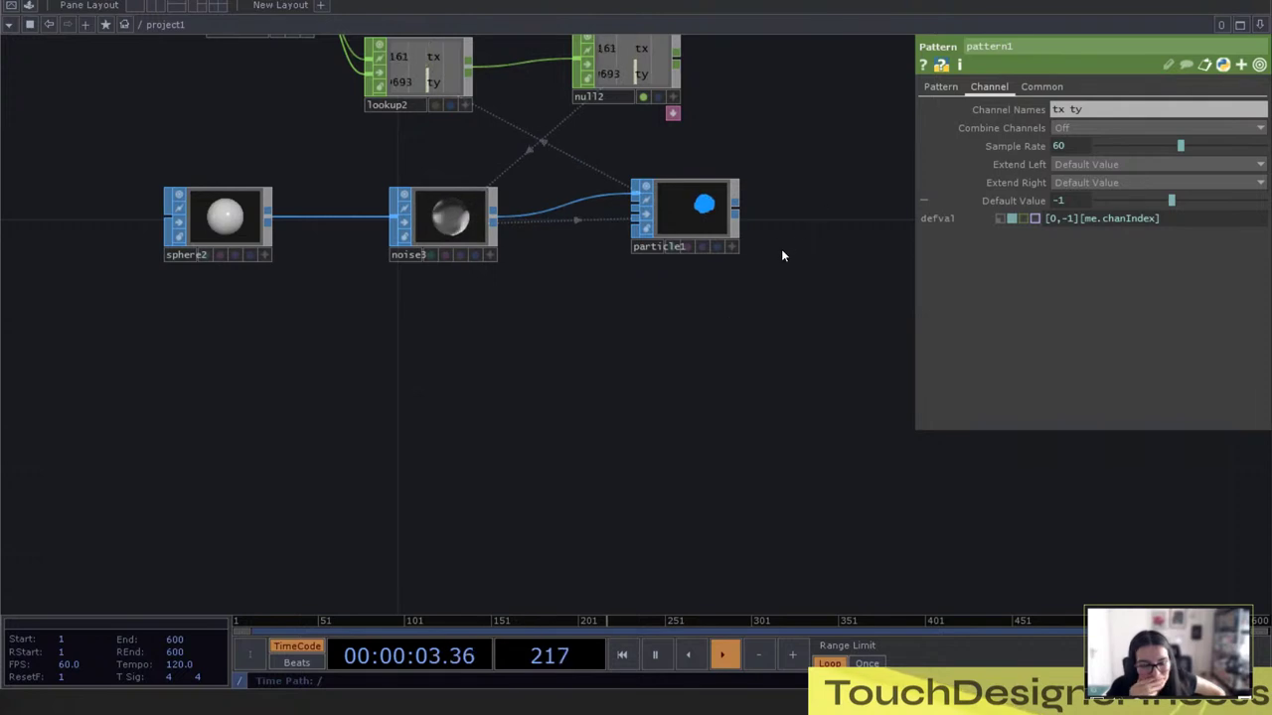
scroll(672, 205, "up", 5)
left_click(712, 216)
scroll(711, 238, "down", 3)
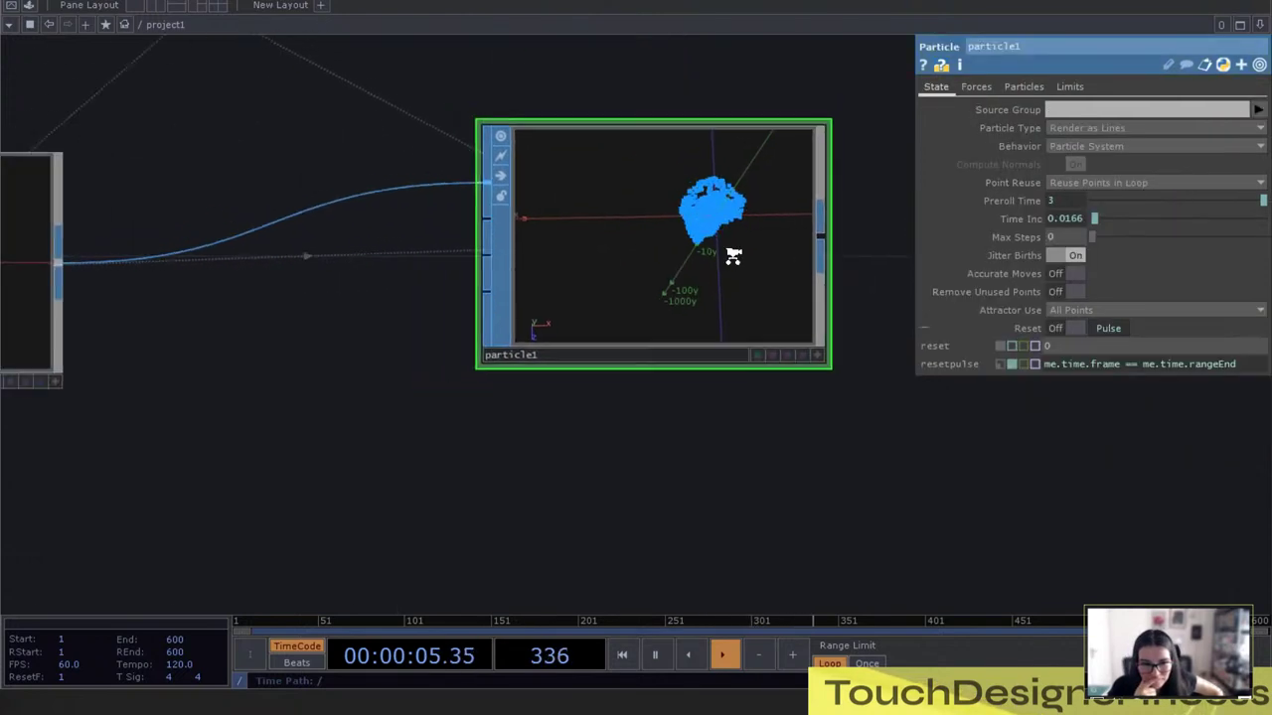
left_click_drag(686, 219, 687, 235)
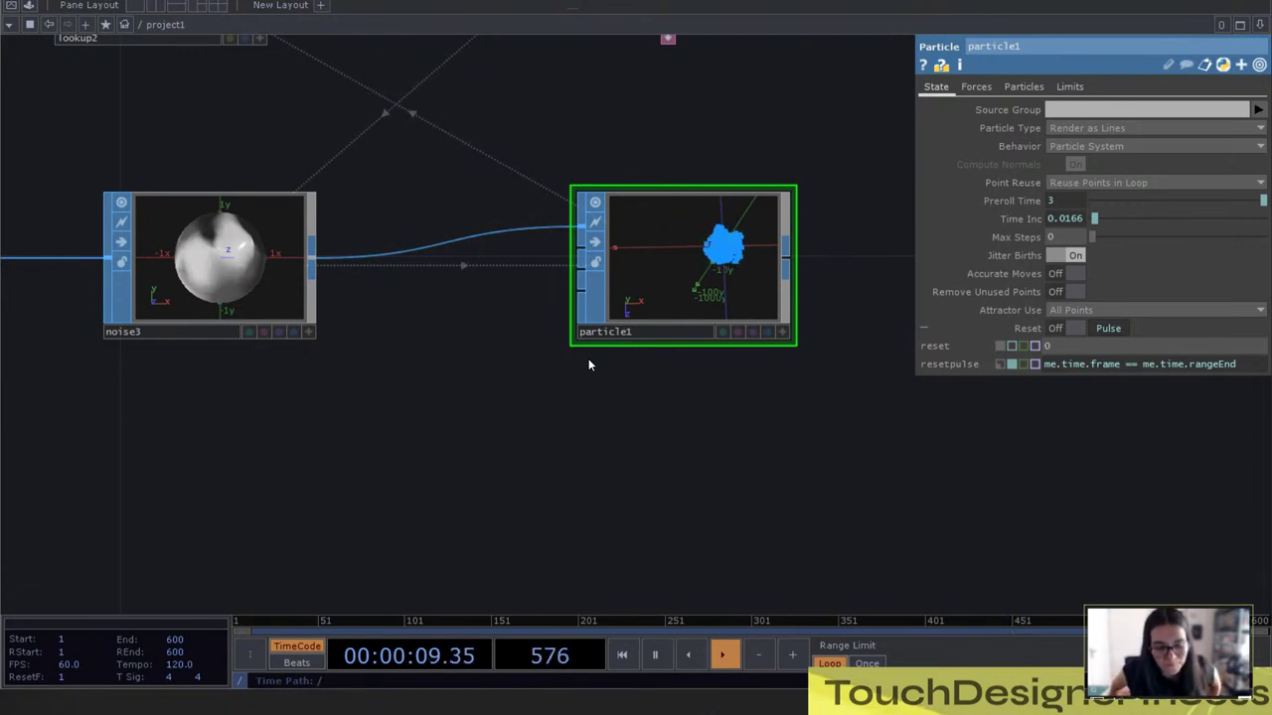
left_click(979, 87)
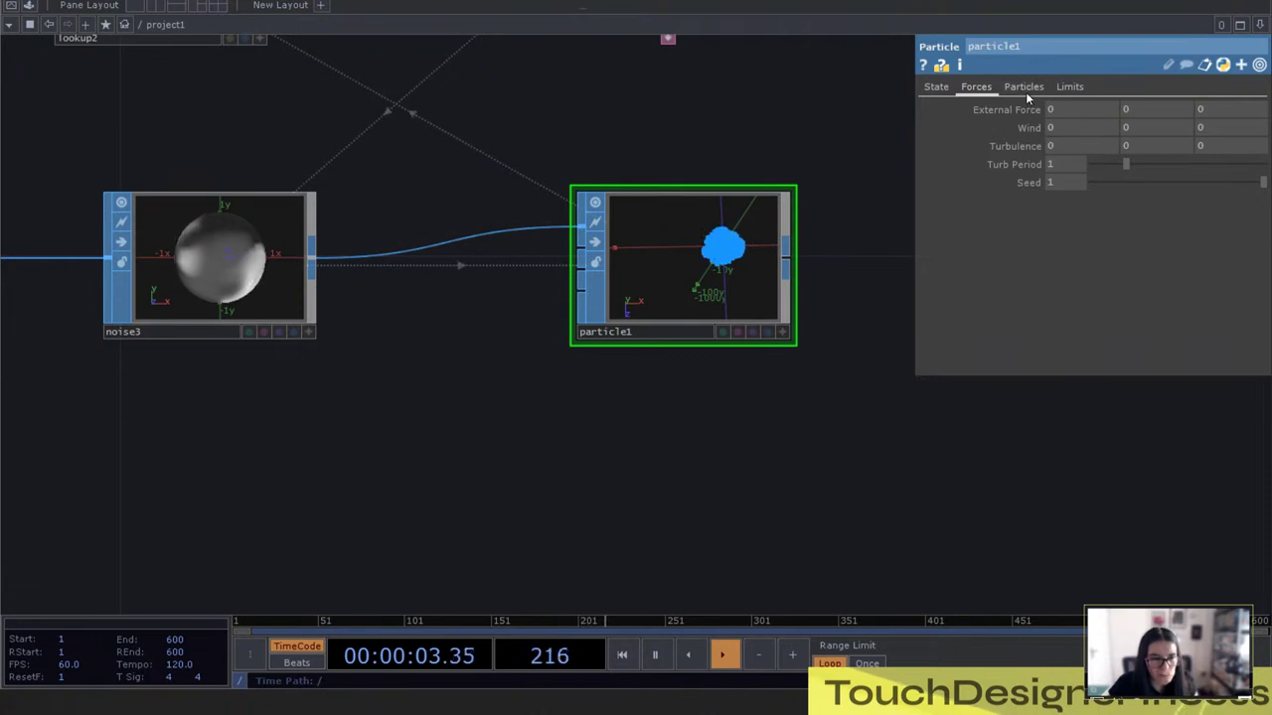
left_click(1024, 87)
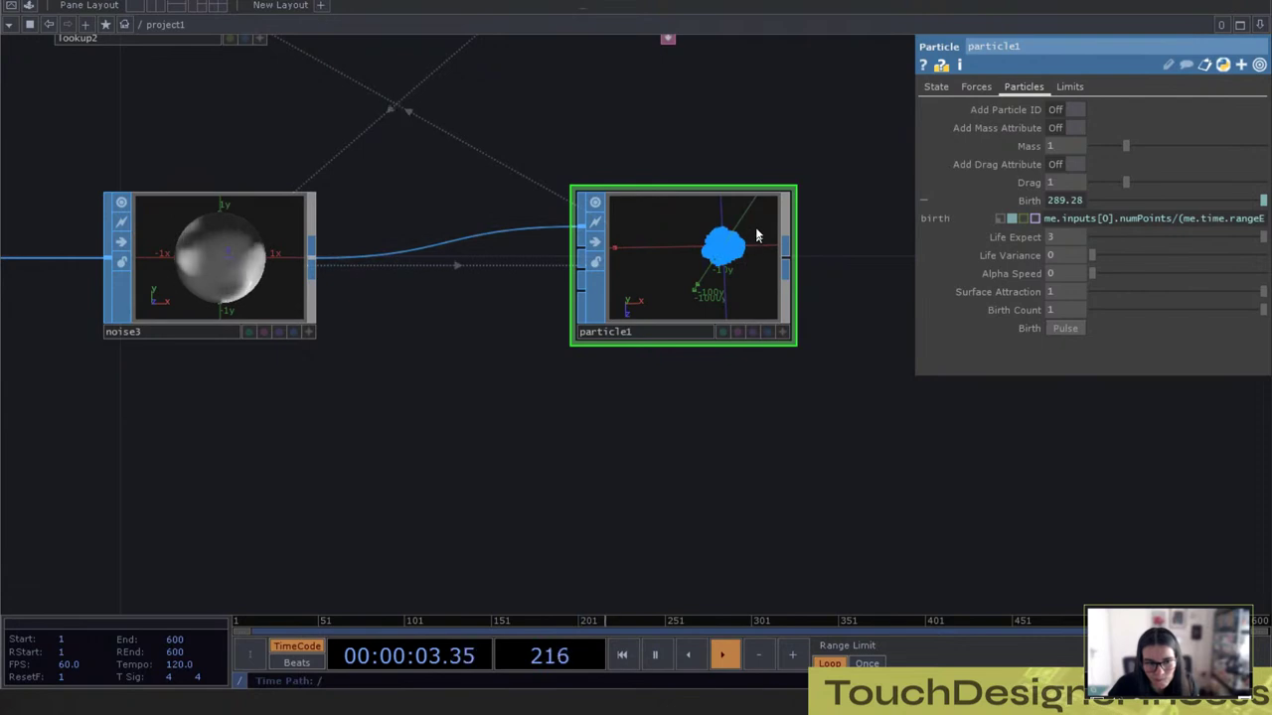
Add a Noise TOP in the empty network area below the sphere2, noise3 and particle1 chain
scroll(762, 216, "down", 5)
left_click_drag(737, 360, 704, 289)
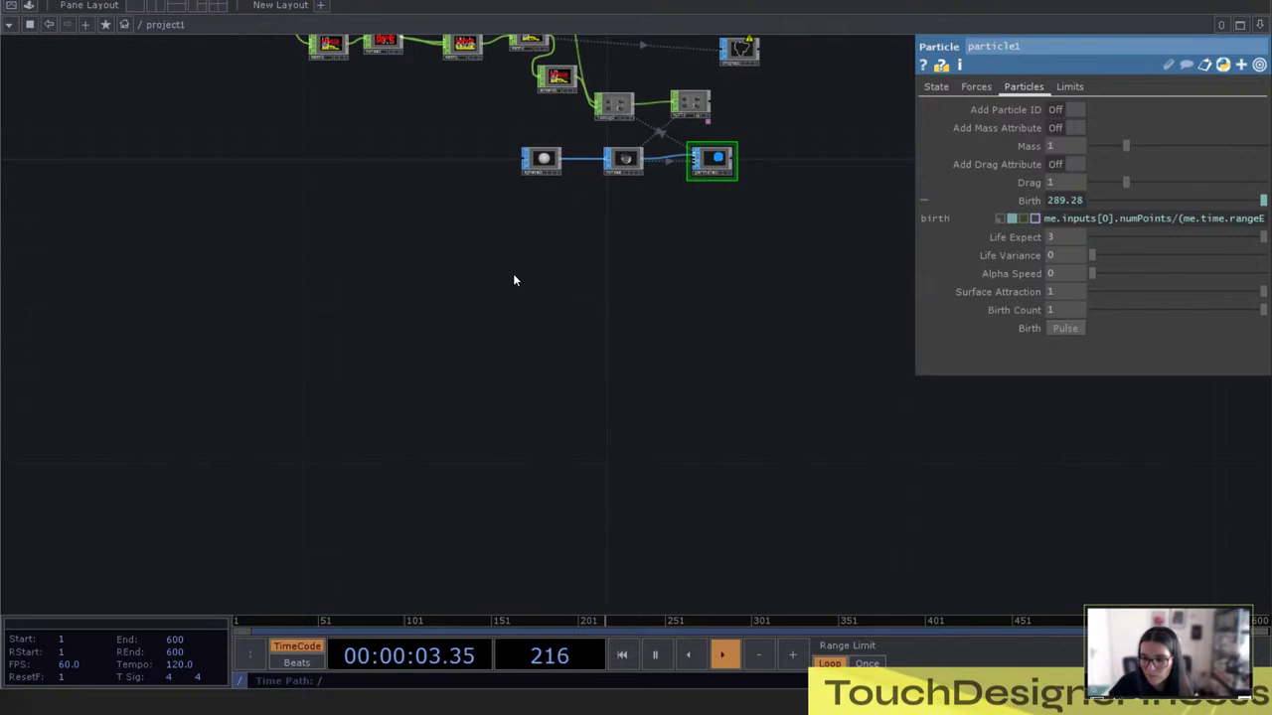
key("Tab")
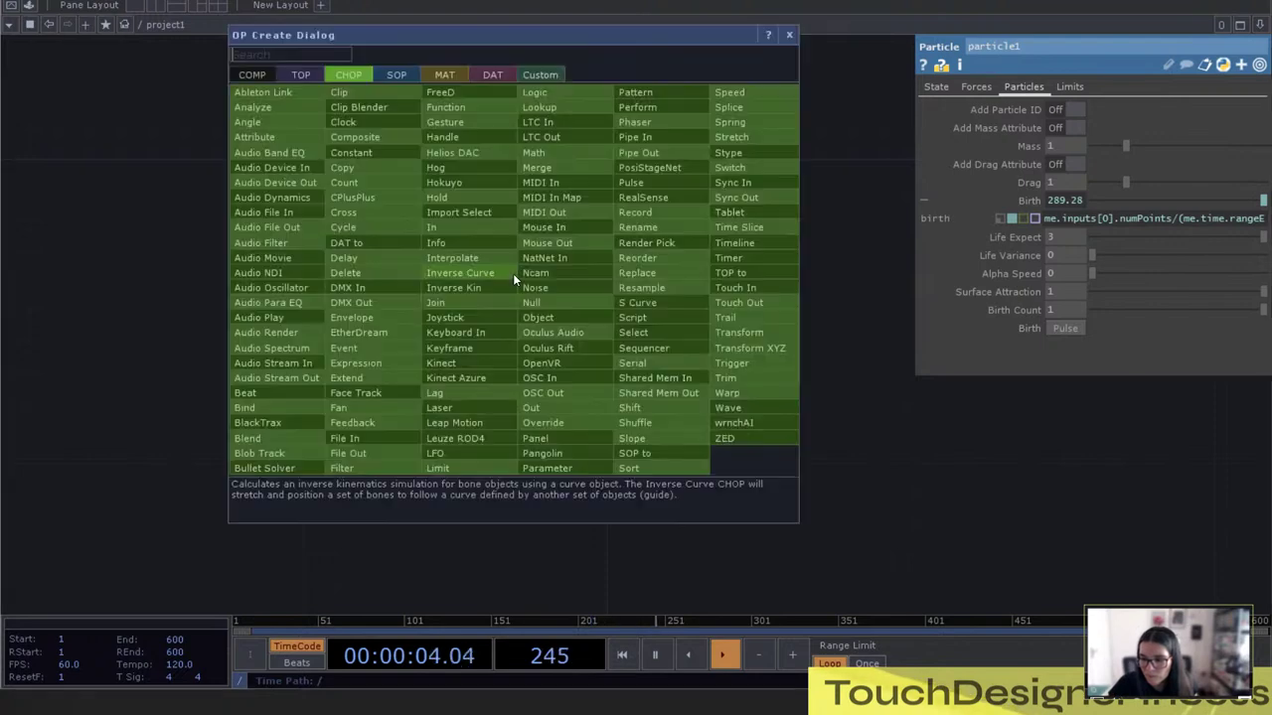
left_click(302, 75)
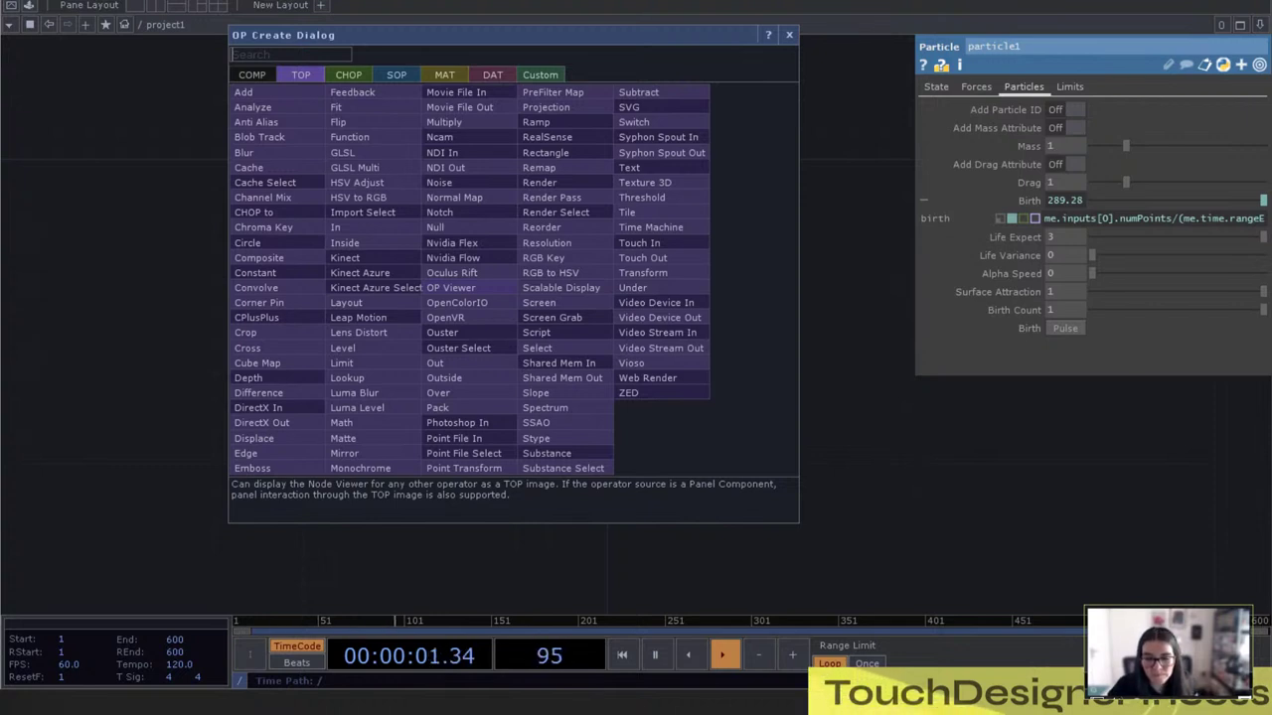
type("noise")
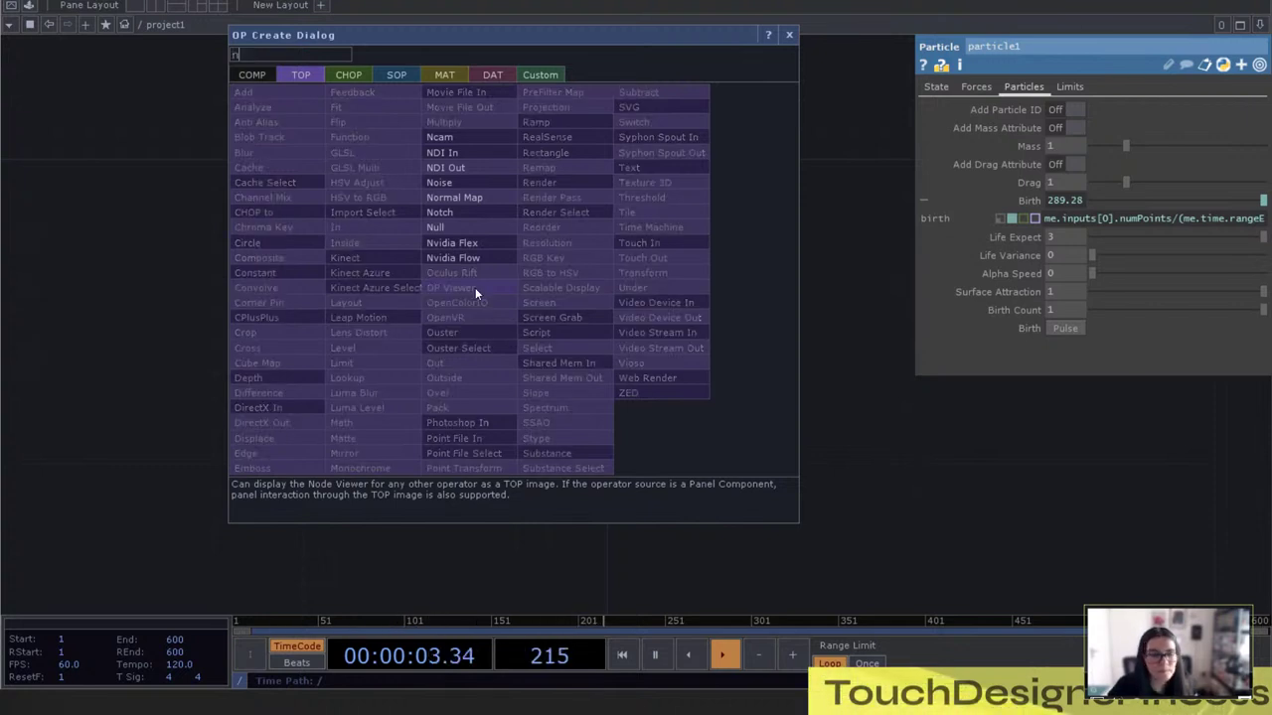
left_click(469, 182)
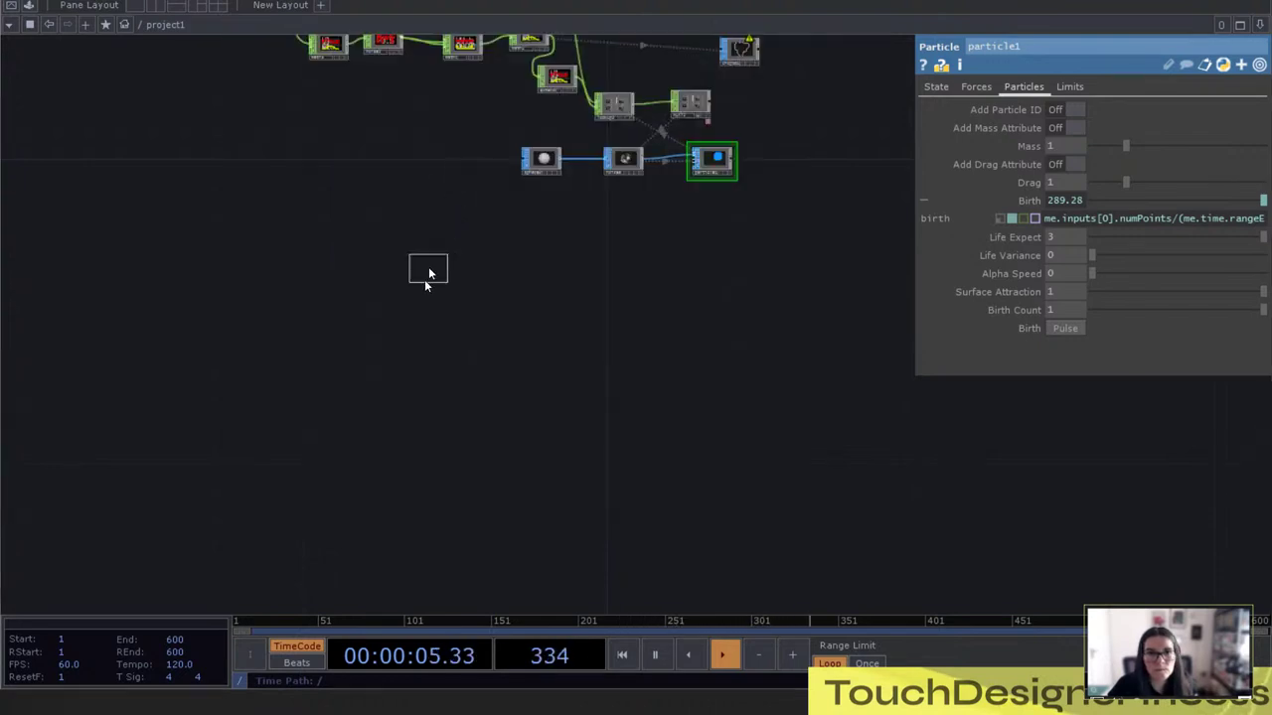
left_click(424, 282)
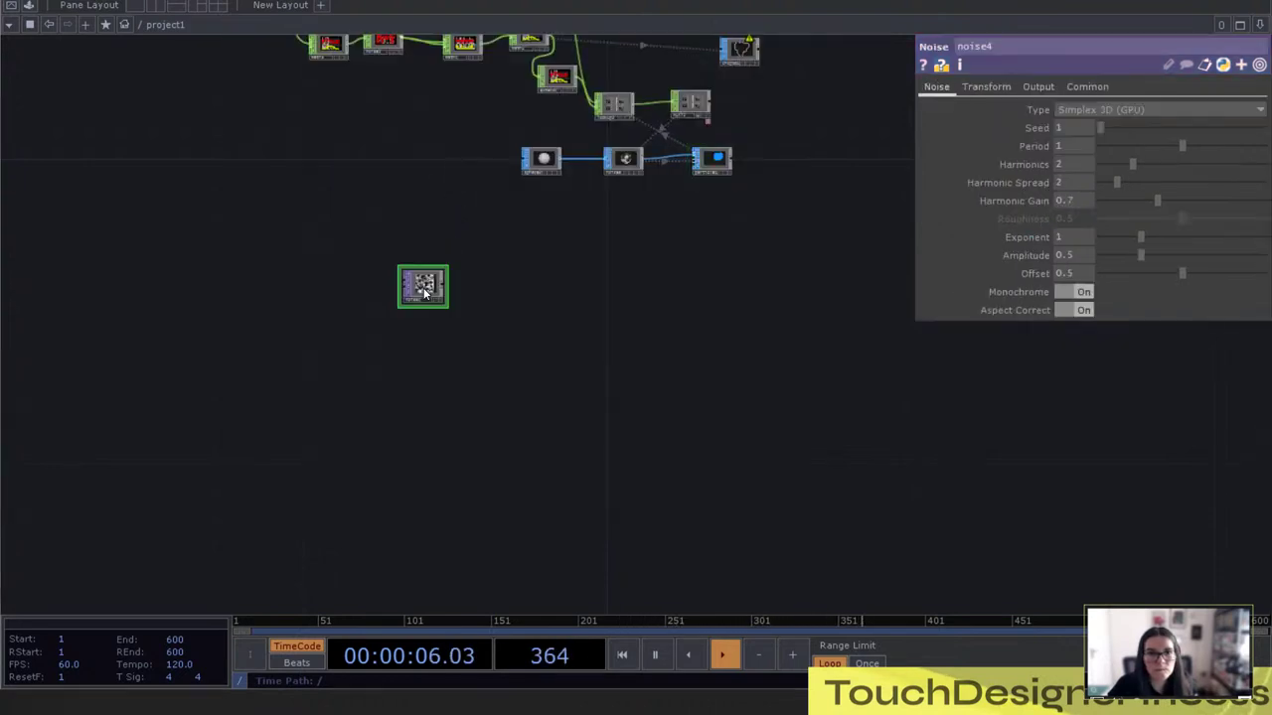
Turn off Monochrome on noise4 and display its image as points in the node viewer
left_click(1076, 291)
scroll(426, 293, "up", 4)
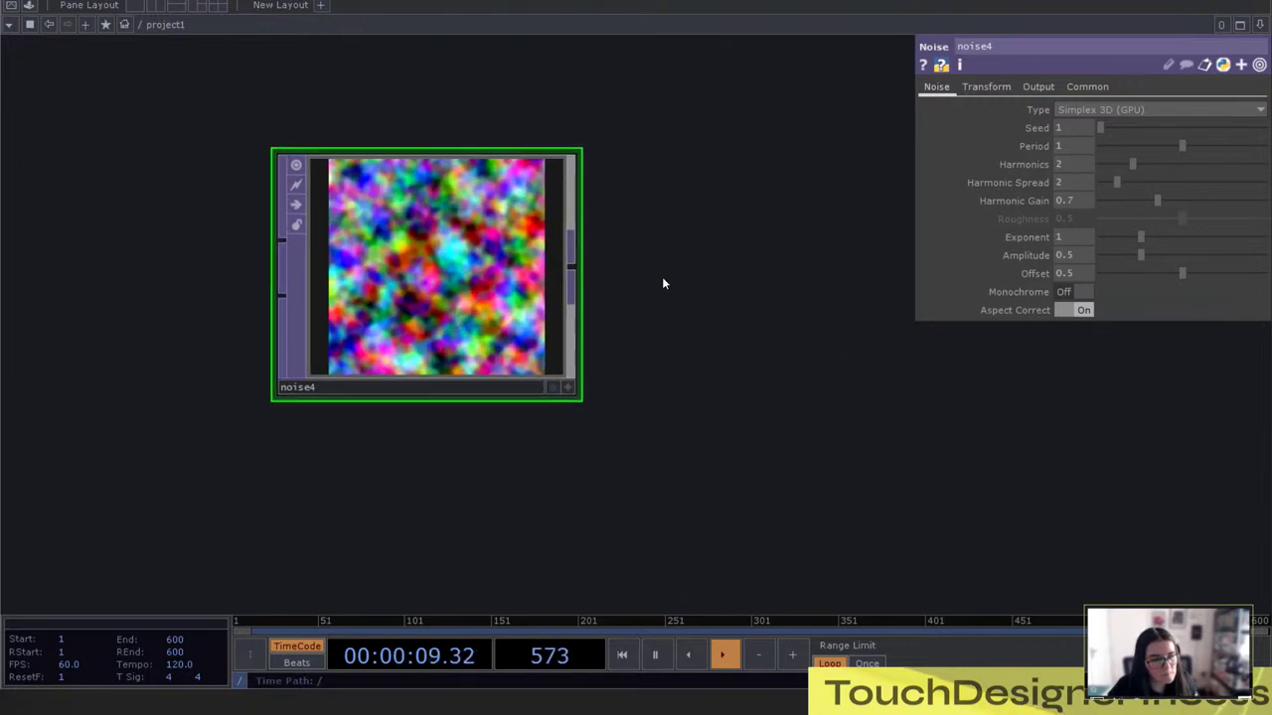
left_click_drag(662, 281, 580, 318)
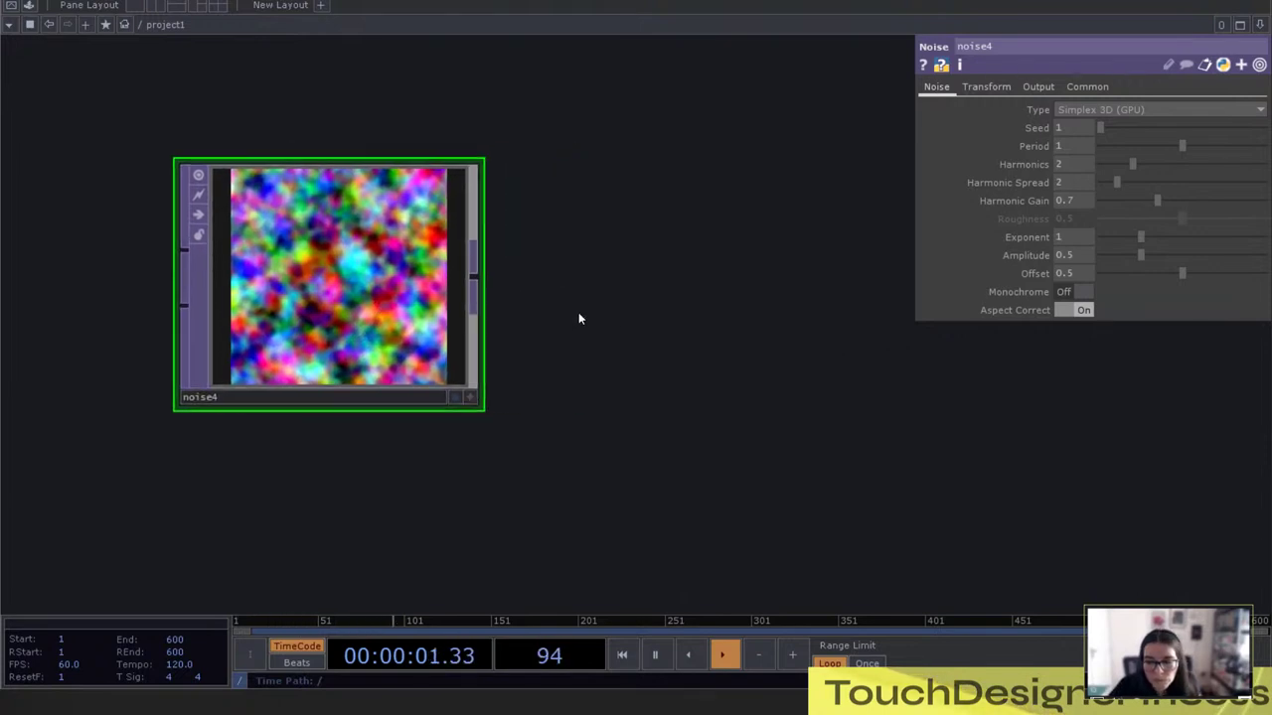
right_click(340, 187)
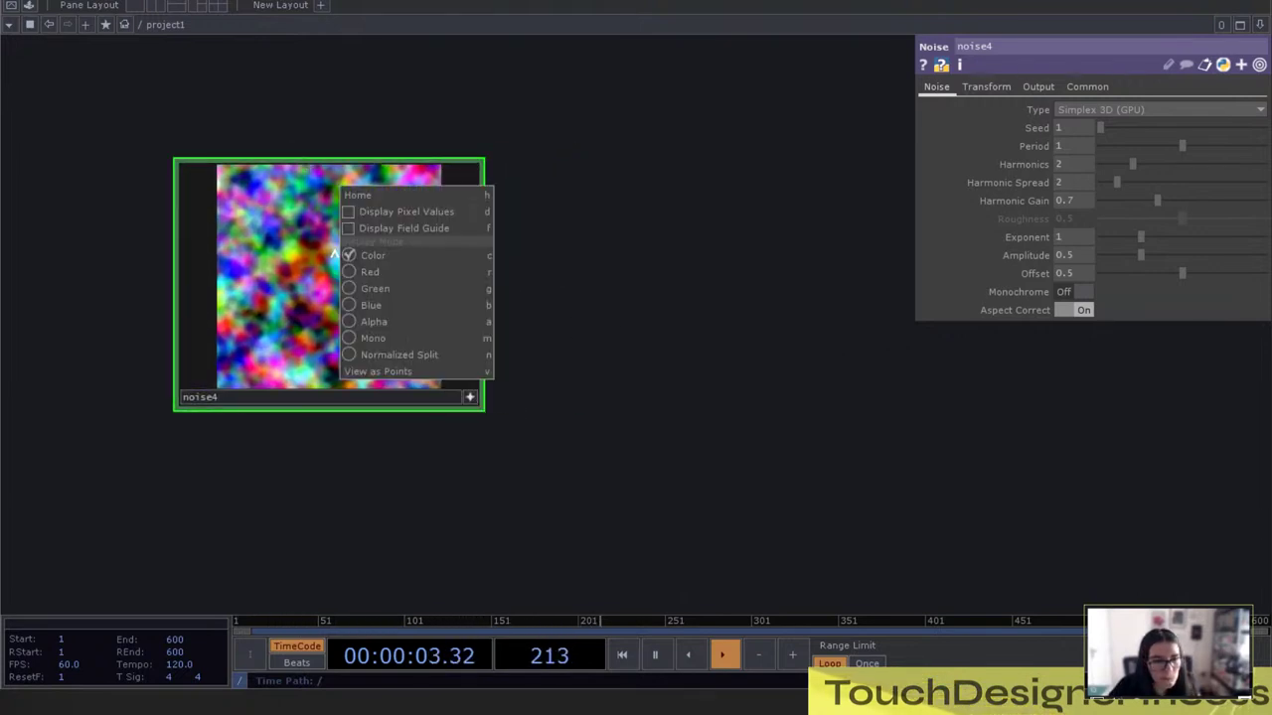
left_click(414, 372)
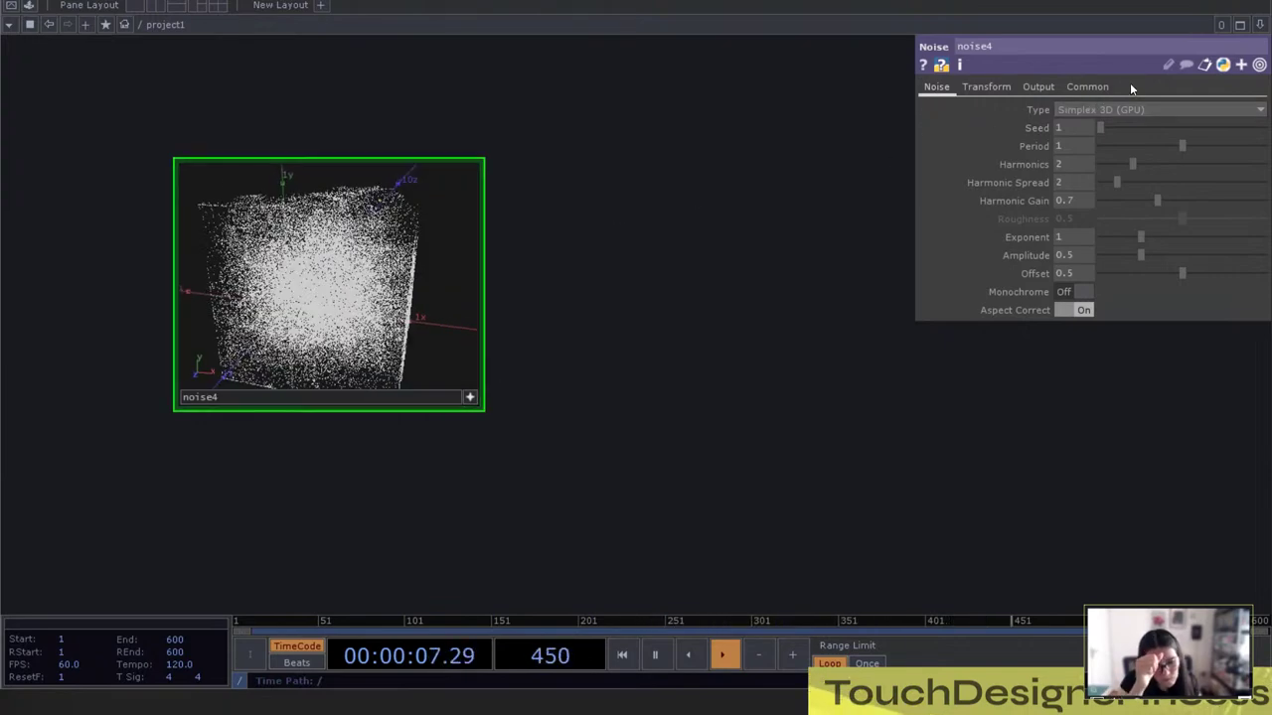
Set noise4's Pixel Format to 32-bit float (RGBA)
left_click(1098, 86)
left_click(1101, 297)
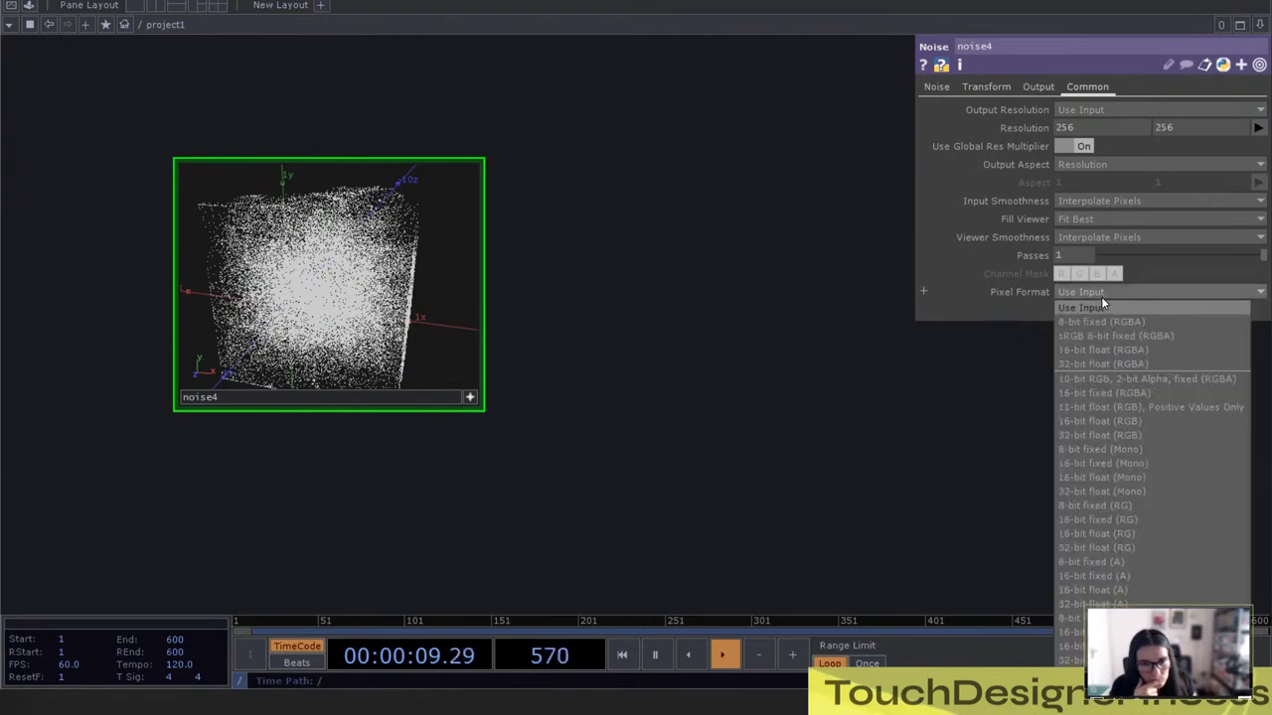
left_click(1102, 361)
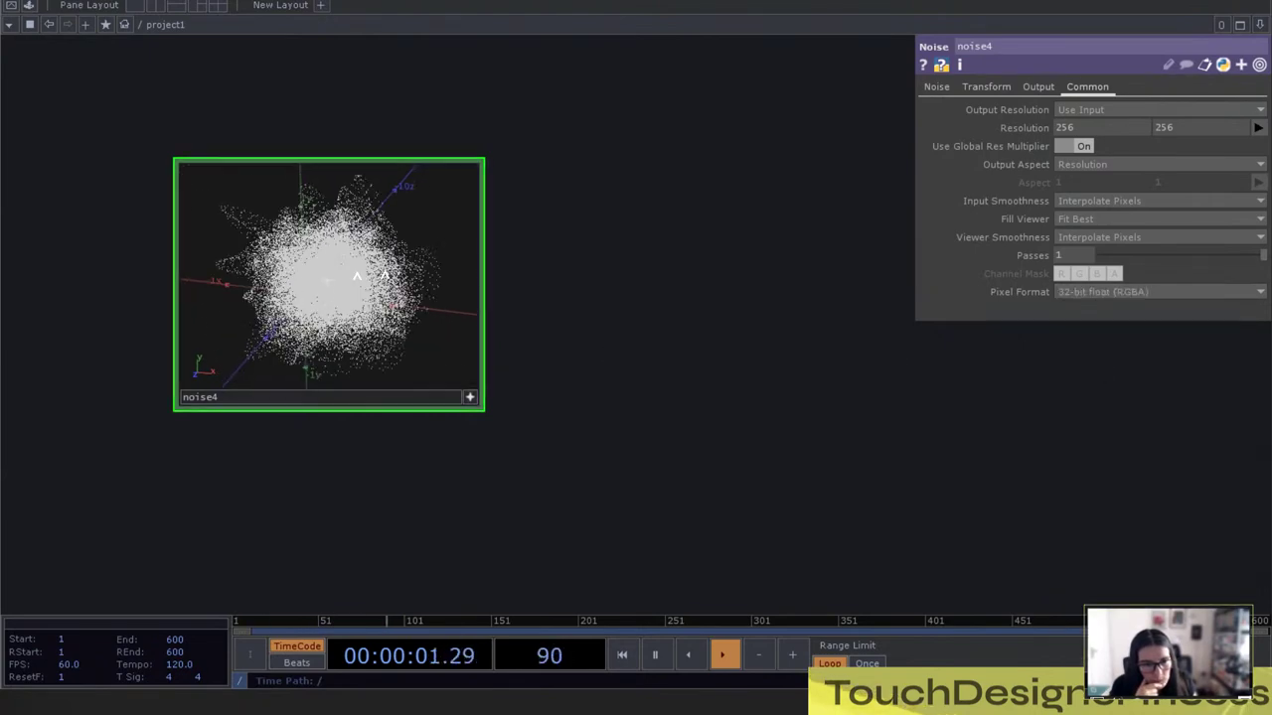
View noise4's point cloud from another angle and turn off its active viewer
left_click_drag(399, 275, 346, 290)
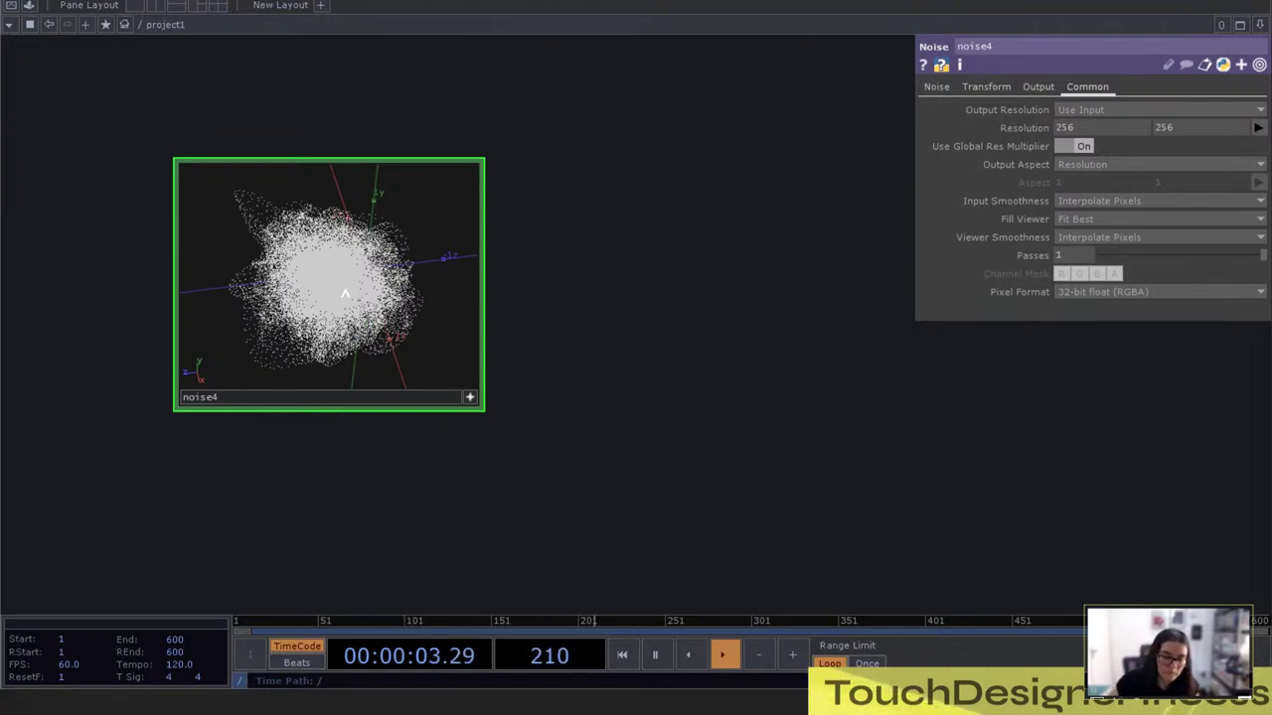
left_click(470, 396)
scroll(430, 185, "down", 3)
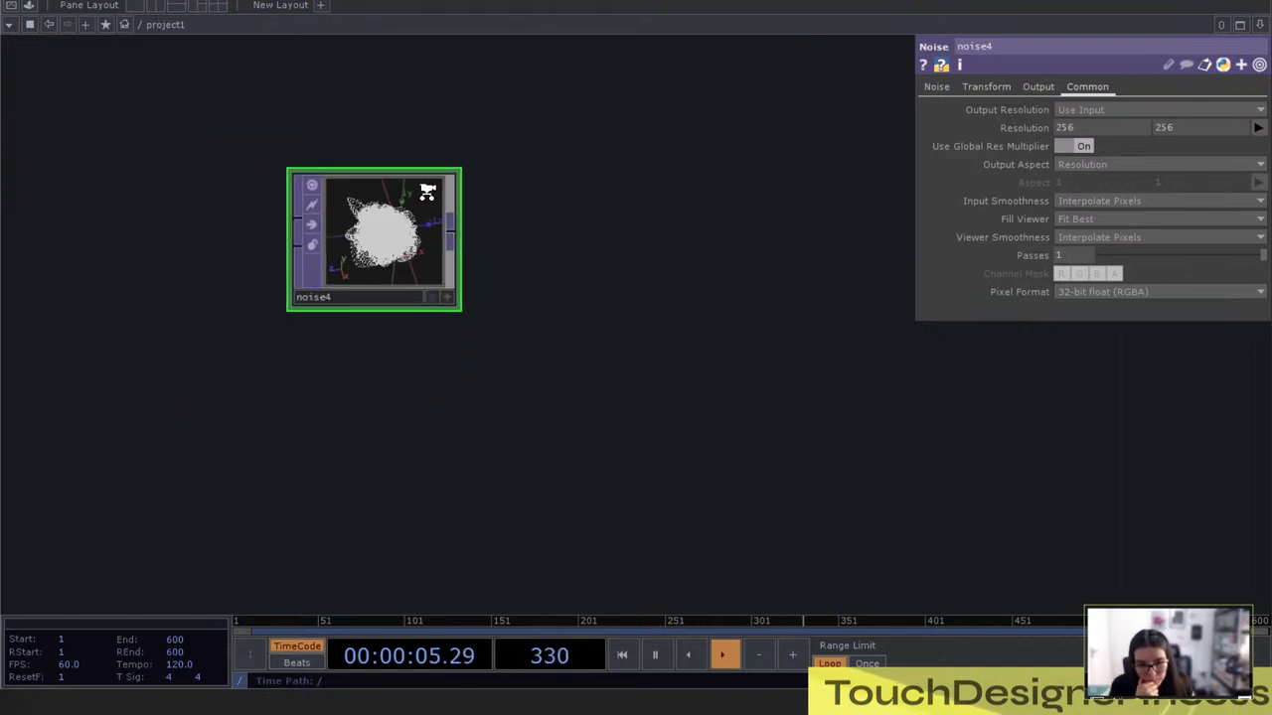
scroll(427, 192, "down", 3)
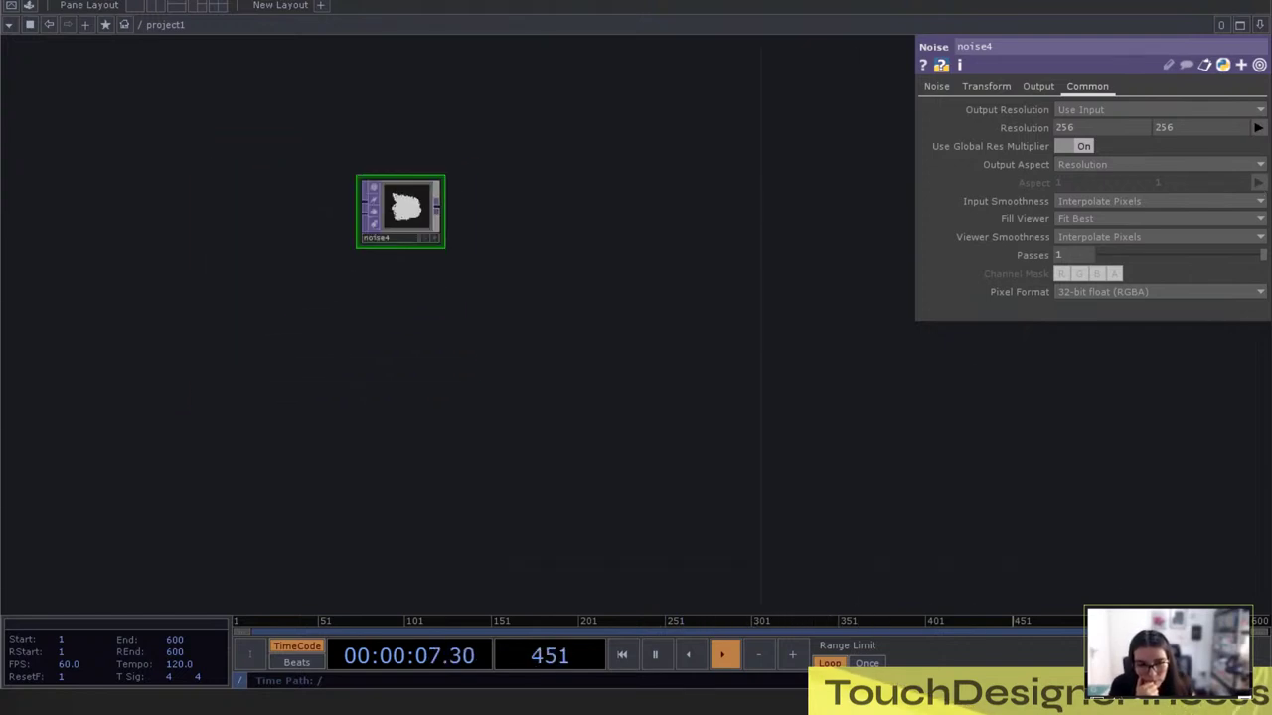
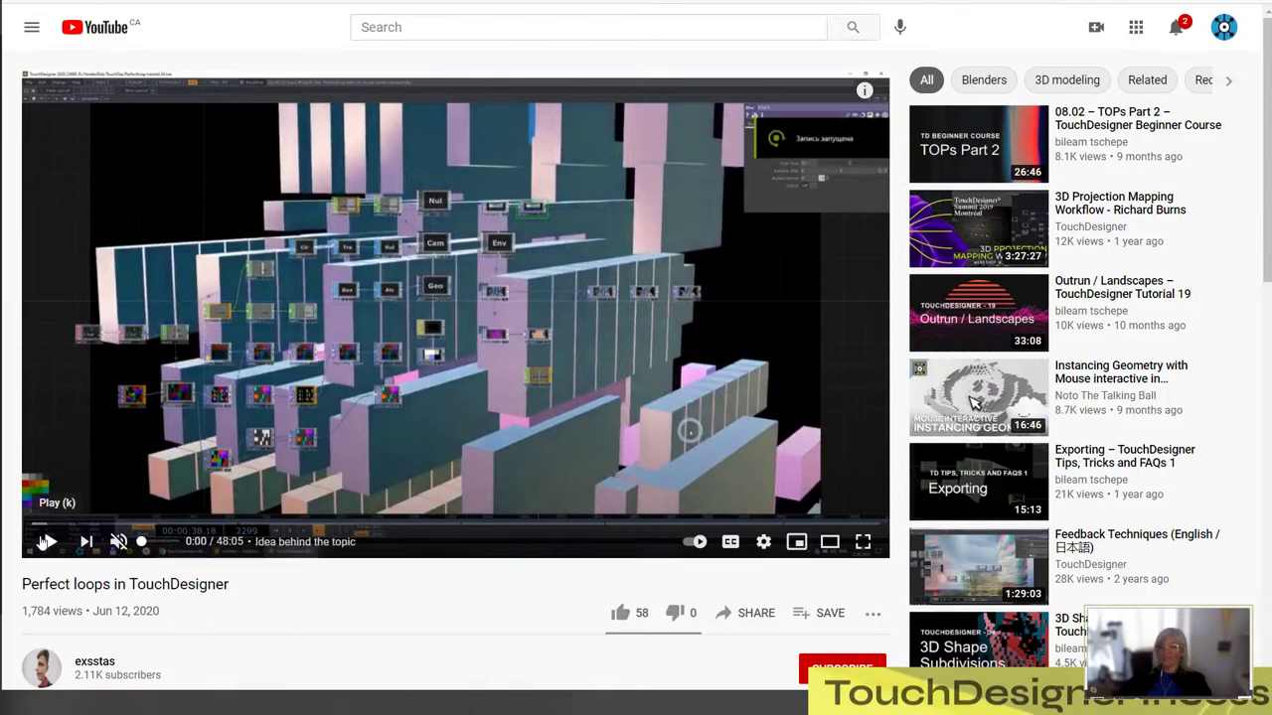
Switch to YouTube, play the opening of the video "Perfect loops in TouchDesigner" and pause it
left_click(50, 541)
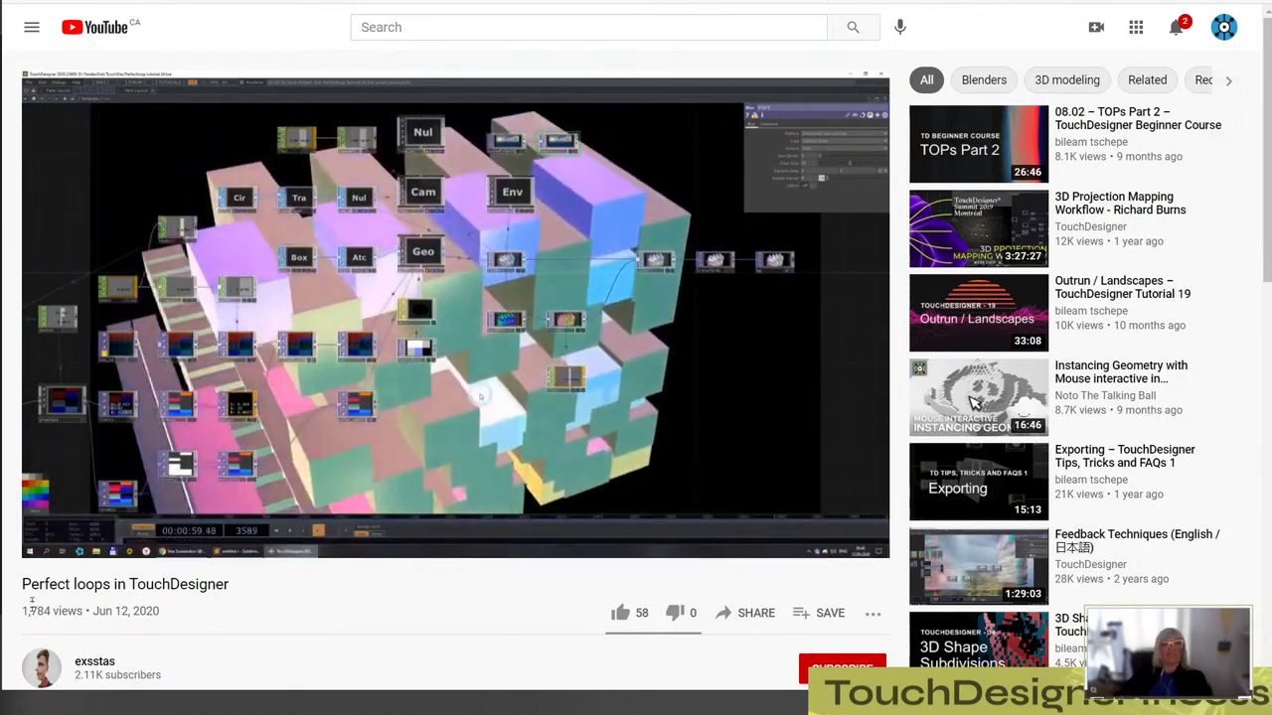
left_click(55, 542)
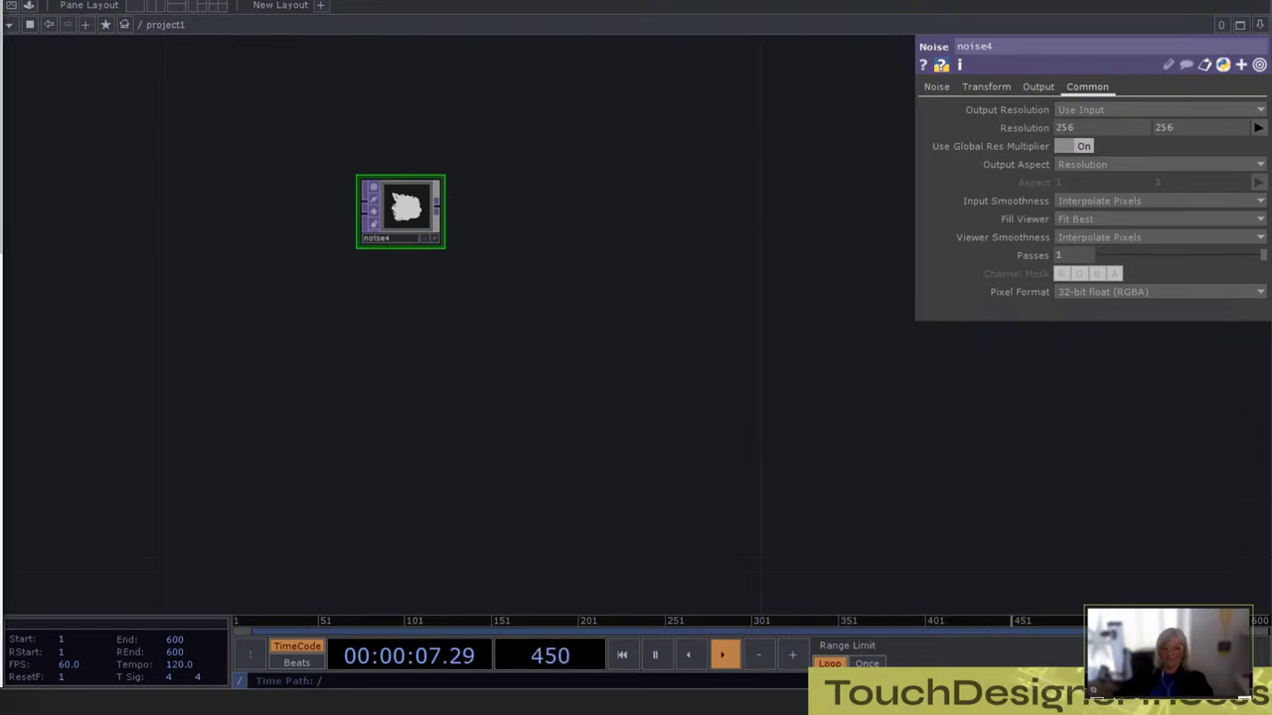
Back in TouchDesigner, move noise4 closer beneath sphere2 and add a Ramp TOP below it
scroll(458, 270, "down", 2)
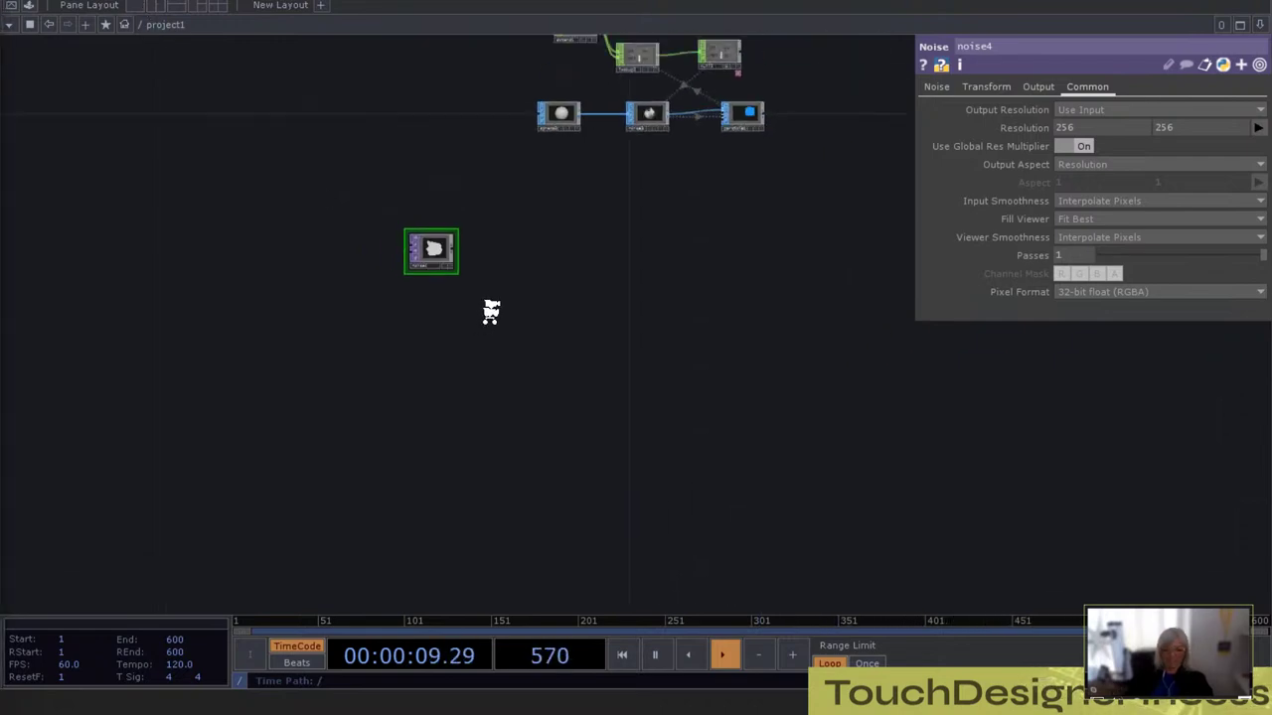
left_click_drag(437, 252, 514, 200)
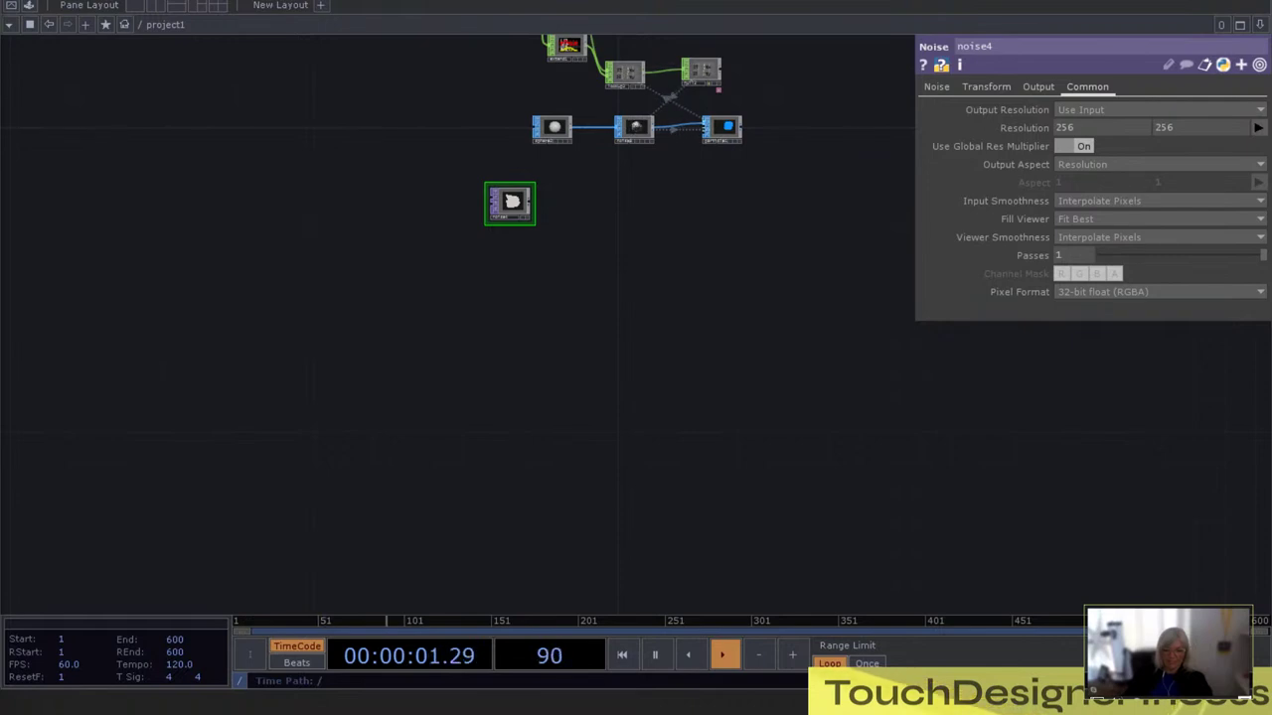
left_click_drag(568, 307, 467, 253)
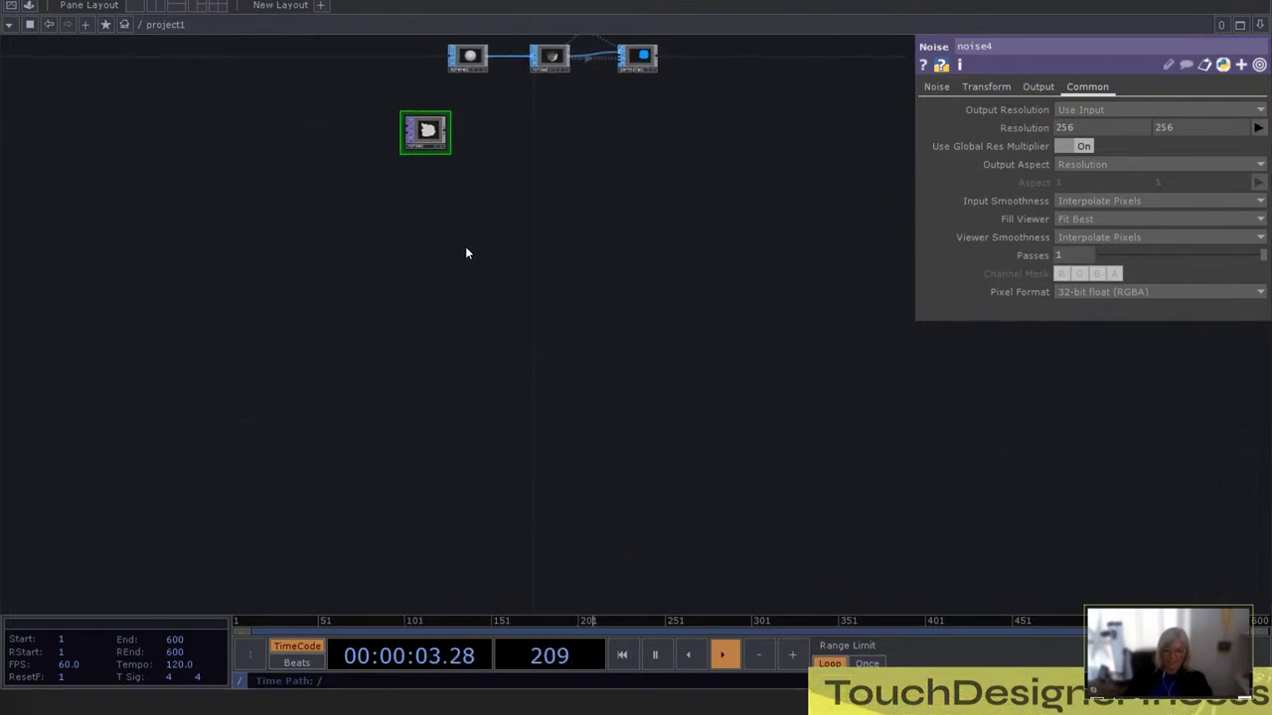
key("Tab")
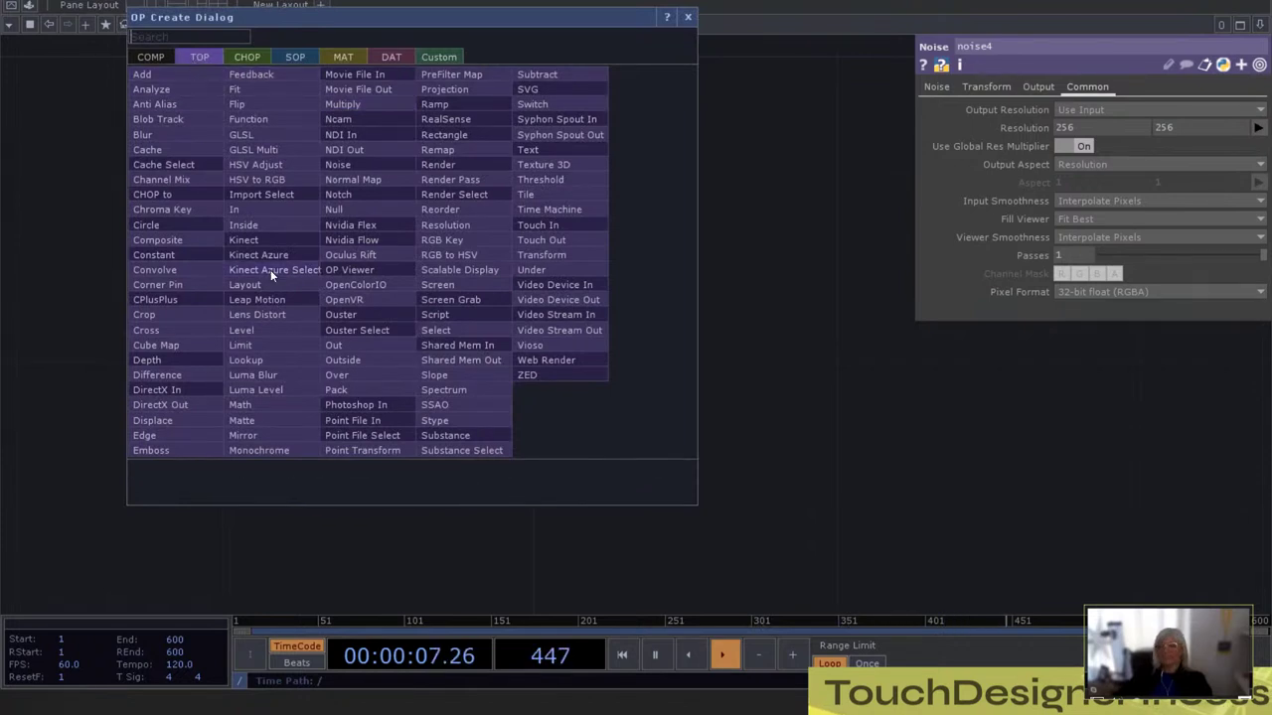
type("ramp")
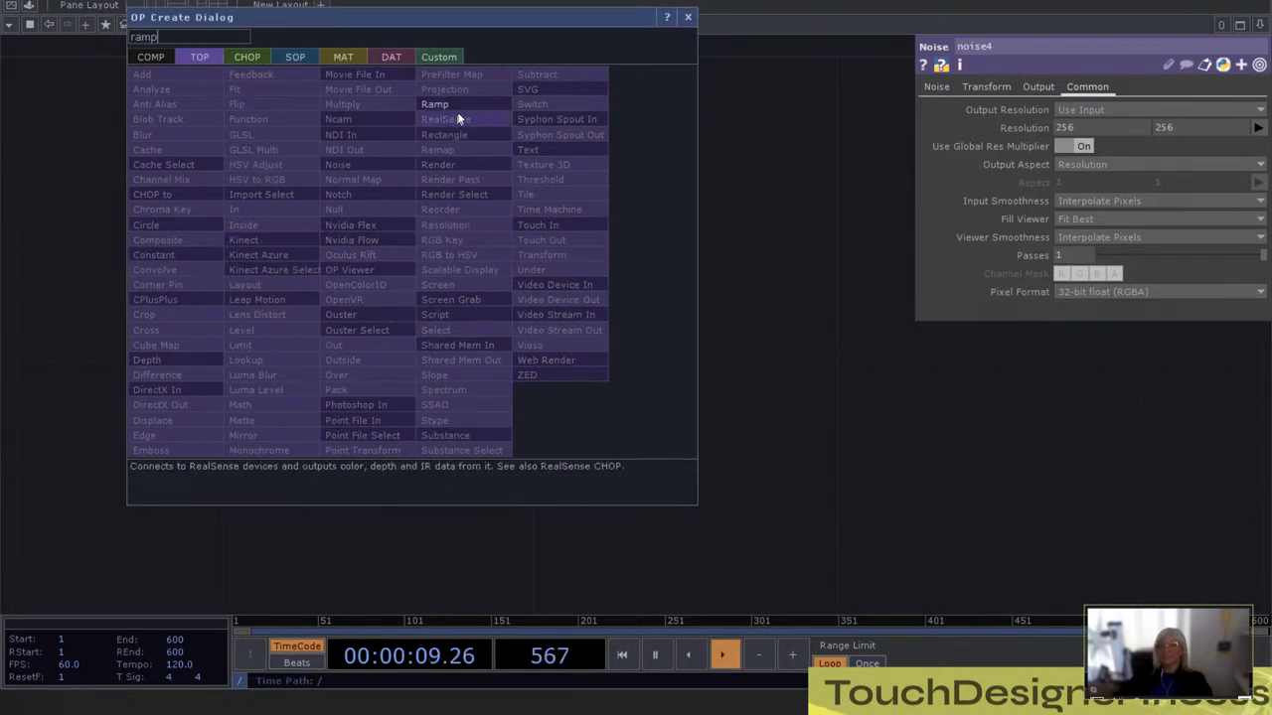
left_click(434, 105)
left_click(428, 248)
scroll(460, 238, "up", 5)
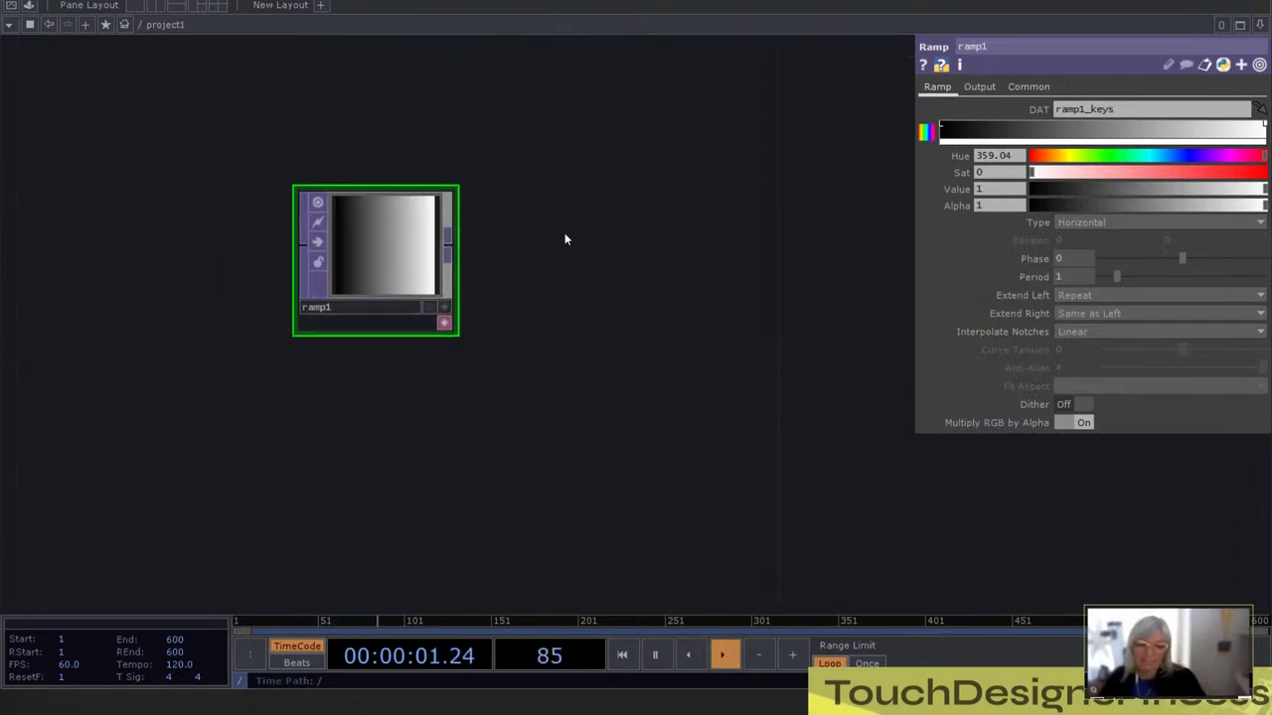
Set ramp1's Pixel Format to 32-bit float (RGBA)
left_click(1029, 87)
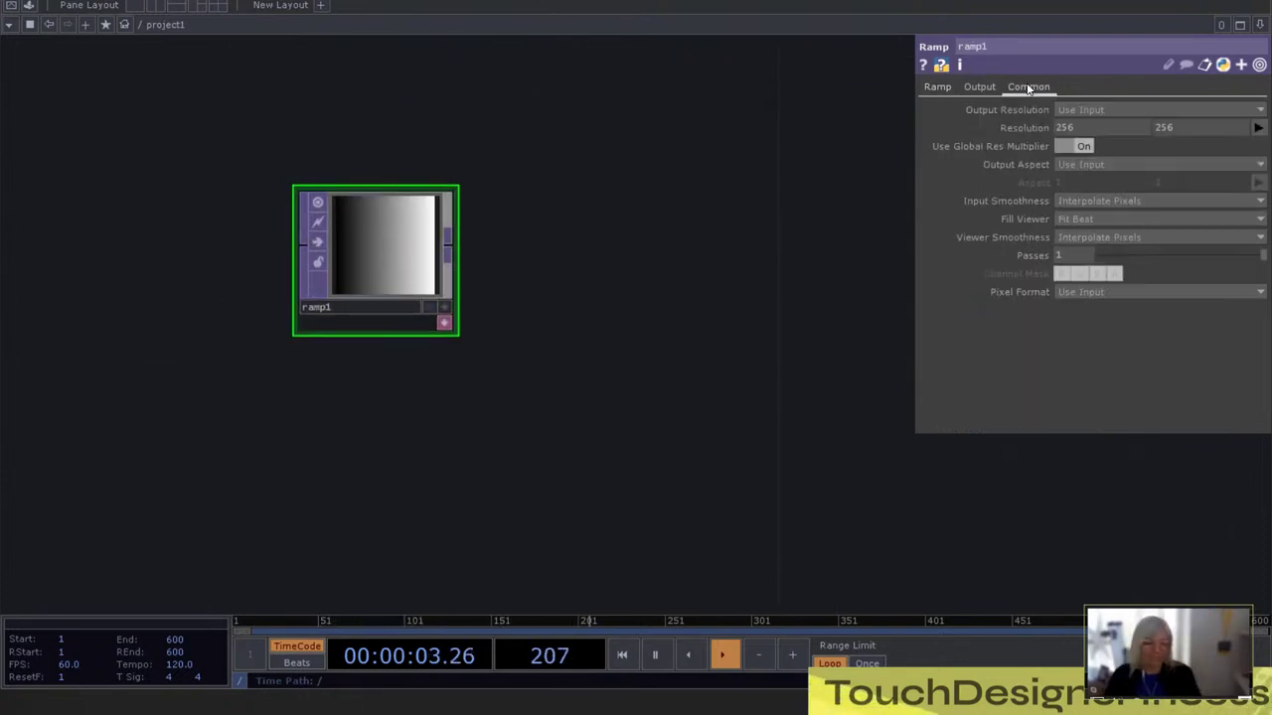
left_click(1075, 291)
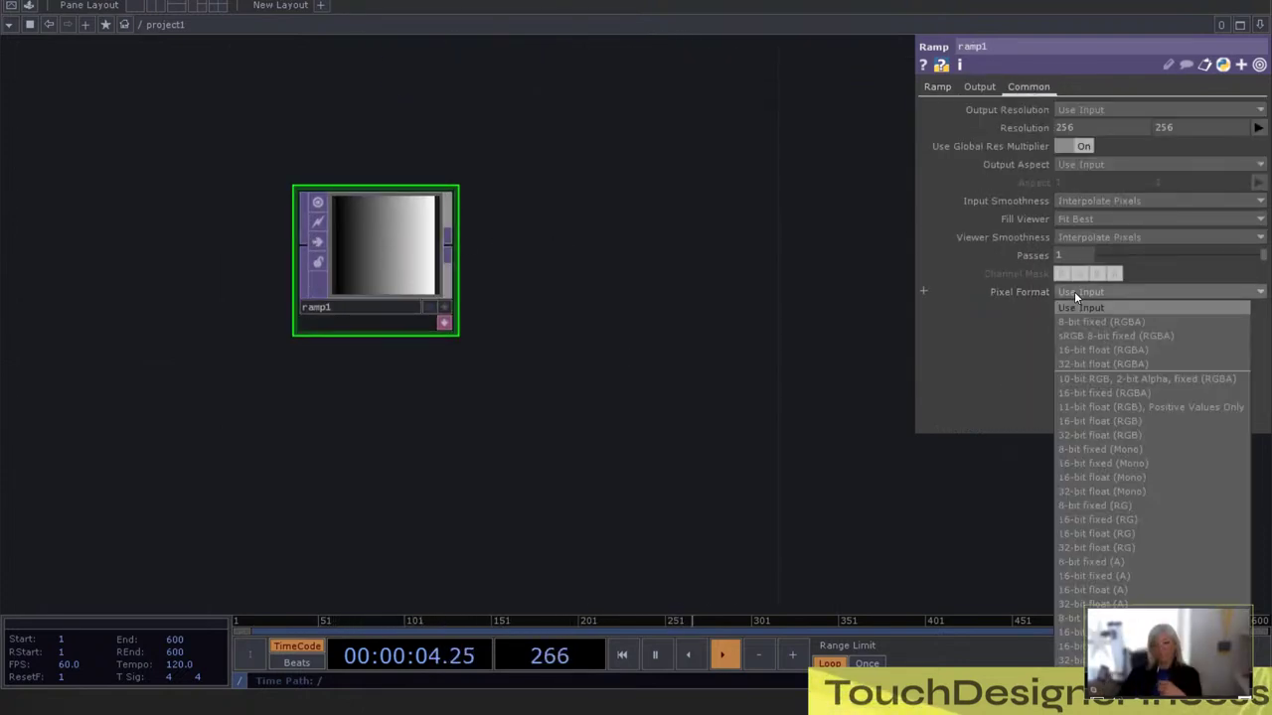
left_click(1101, 369)
Add a Noise TOP after ramp1, feed ramp1 into its Noise Coordinate Map input as well, and line it up beside ramp1
scroll(455, 308, "up", 3)
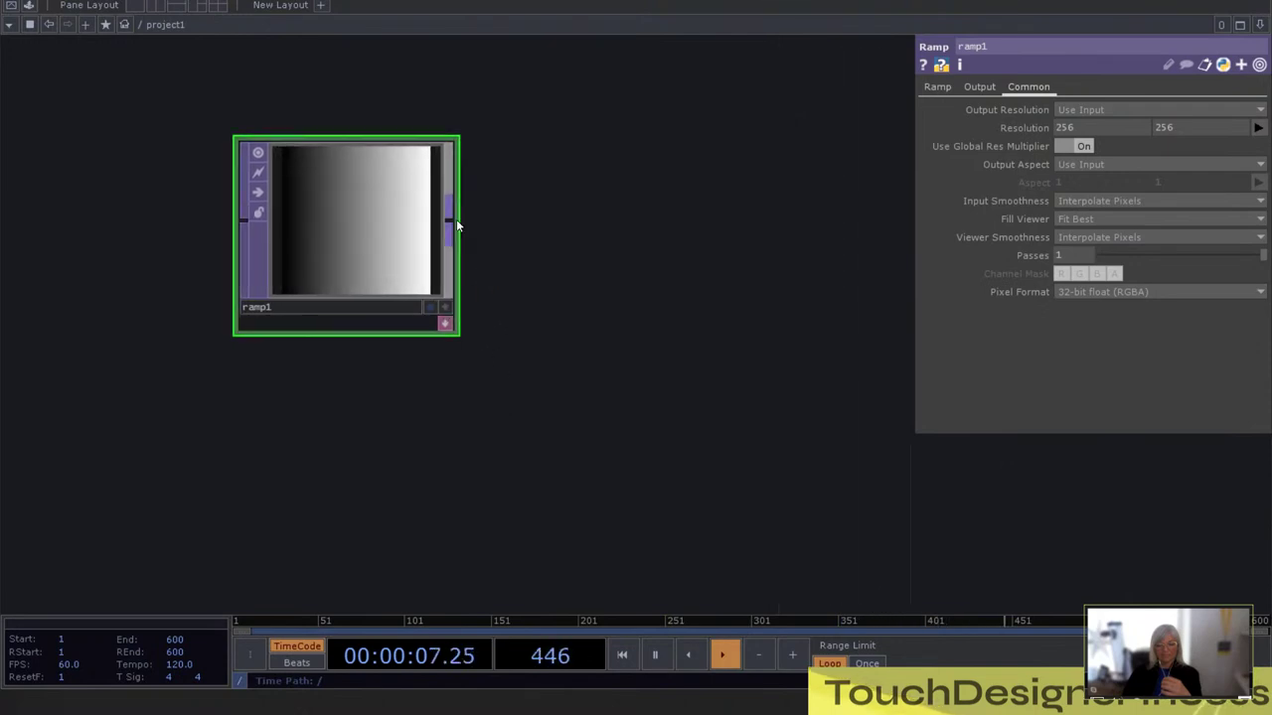
left_click(456, 224)
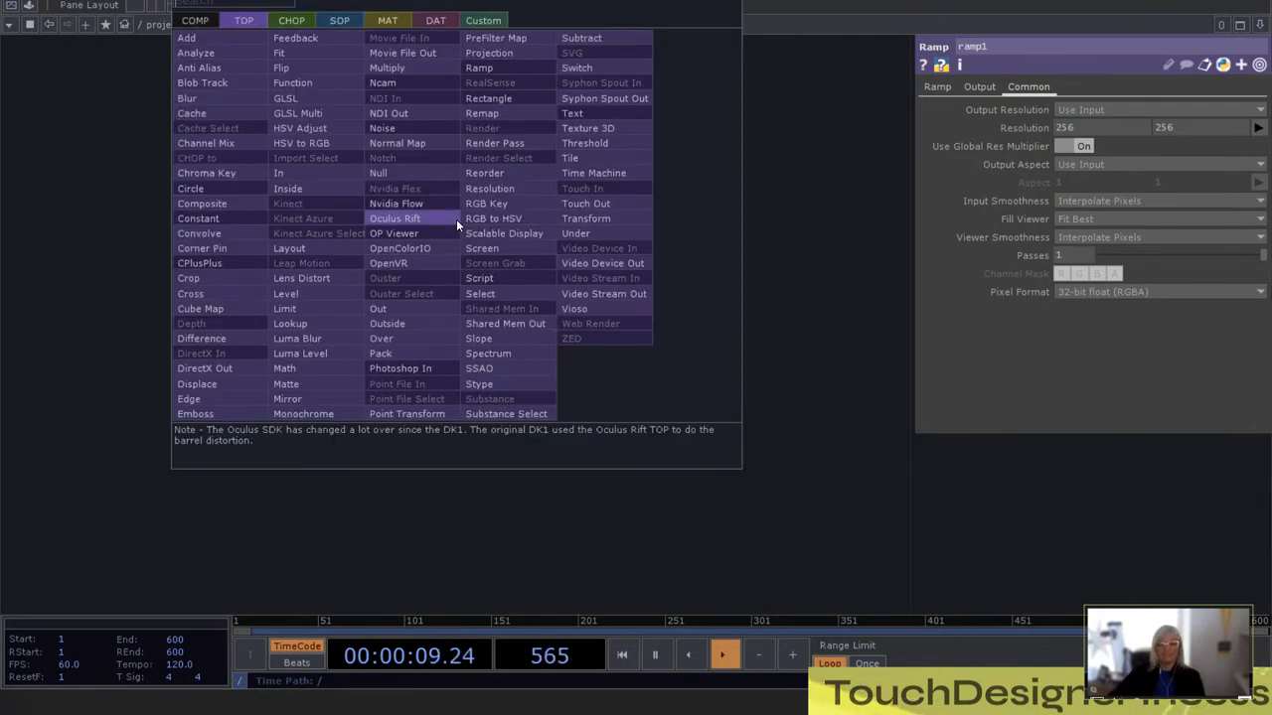
type("noise")
left_click(437, 143)
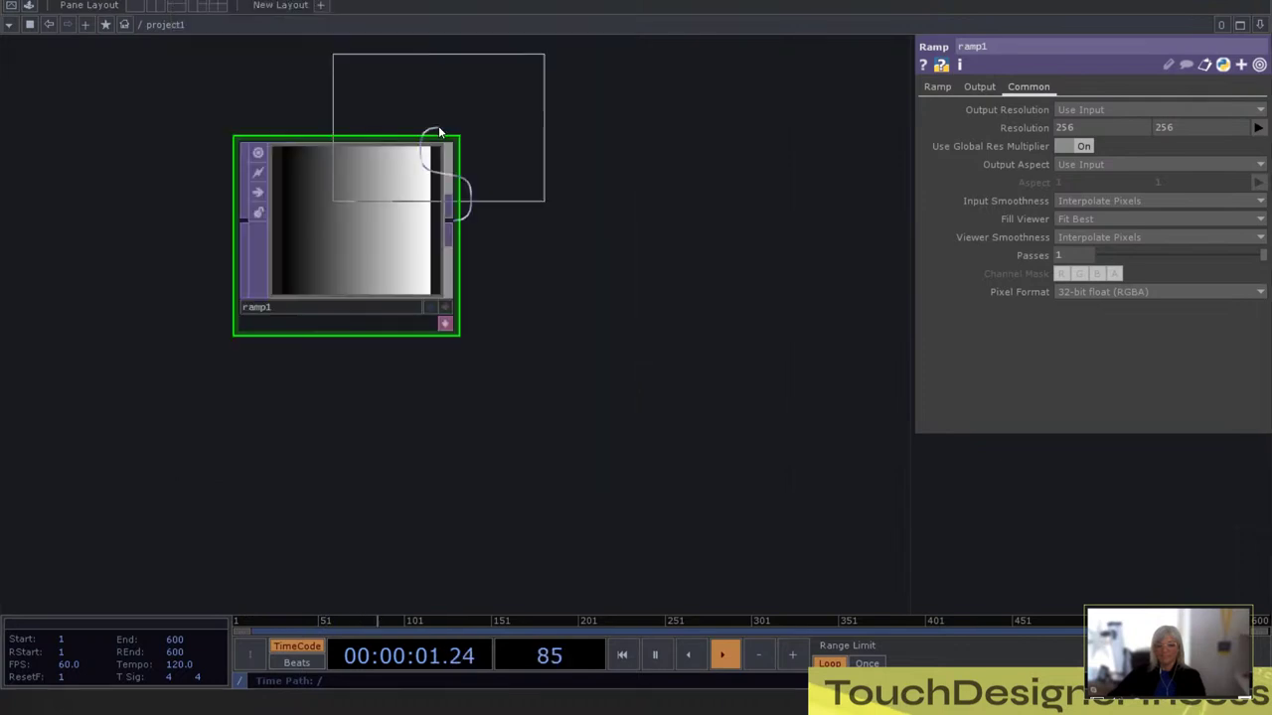
left_click(755, 186)
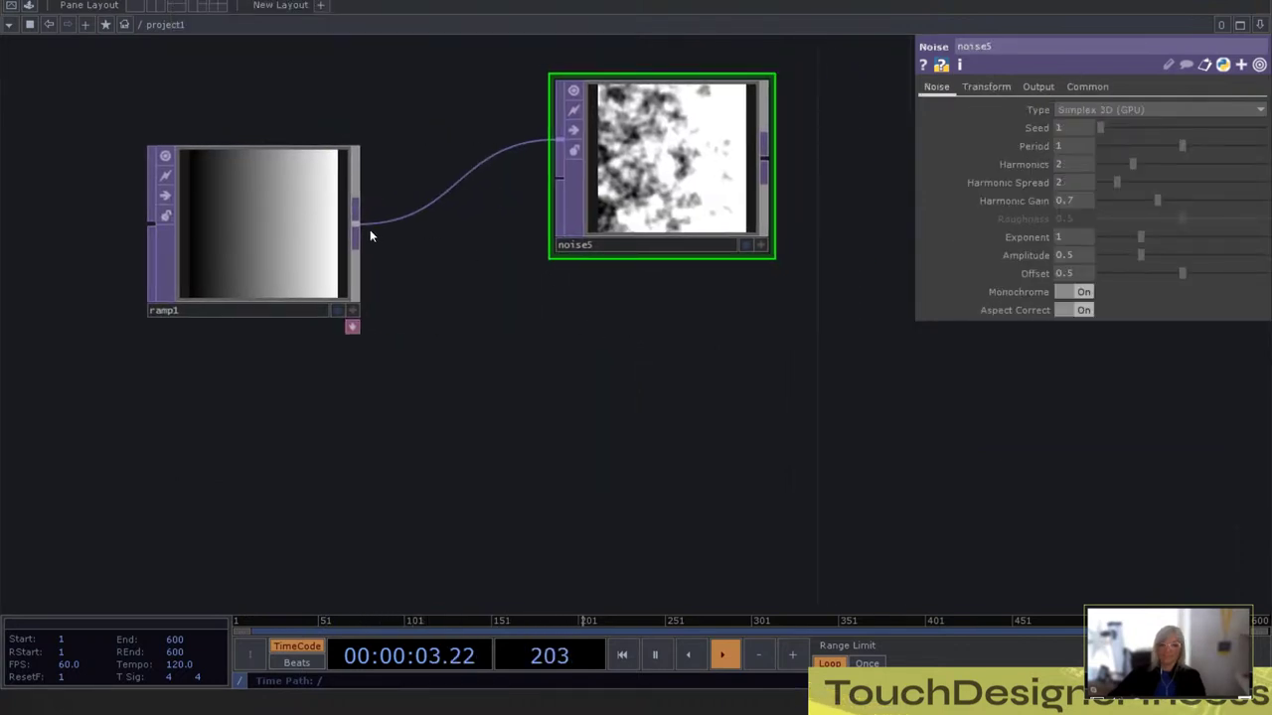
left_click_drag(363, 230, 556, 177)
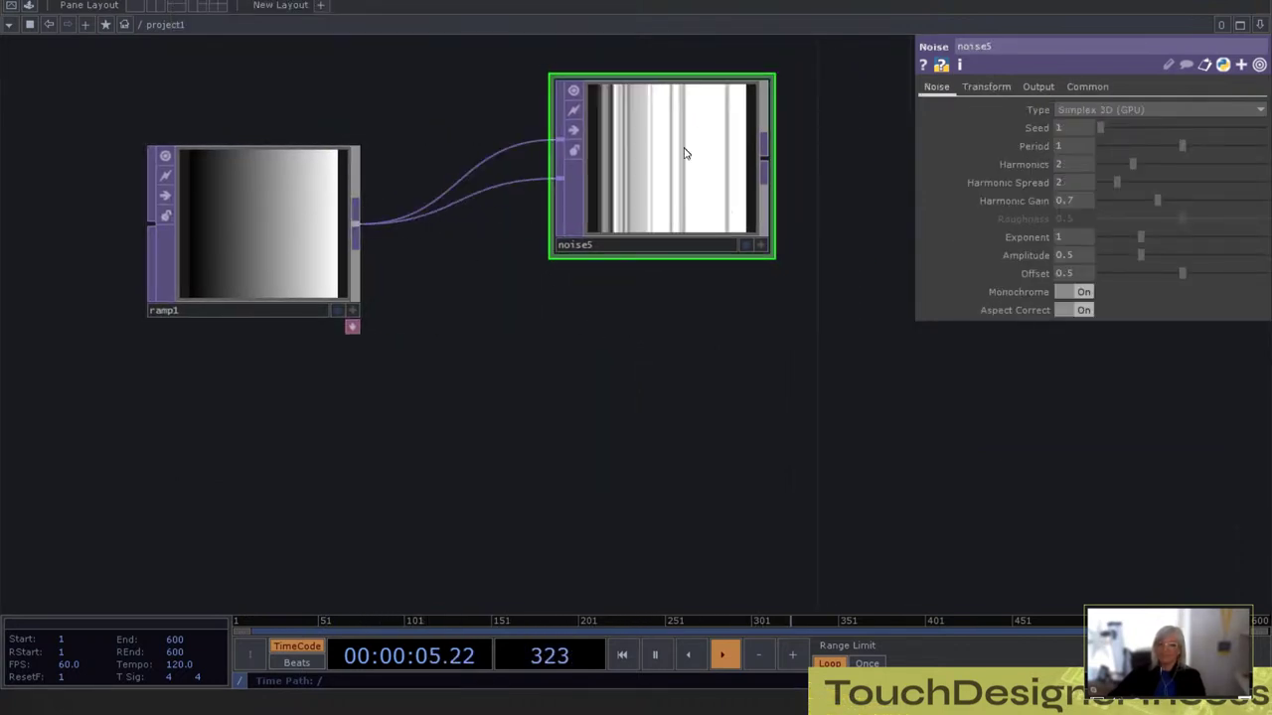
left_click_drag(639, 155, 623, 205)
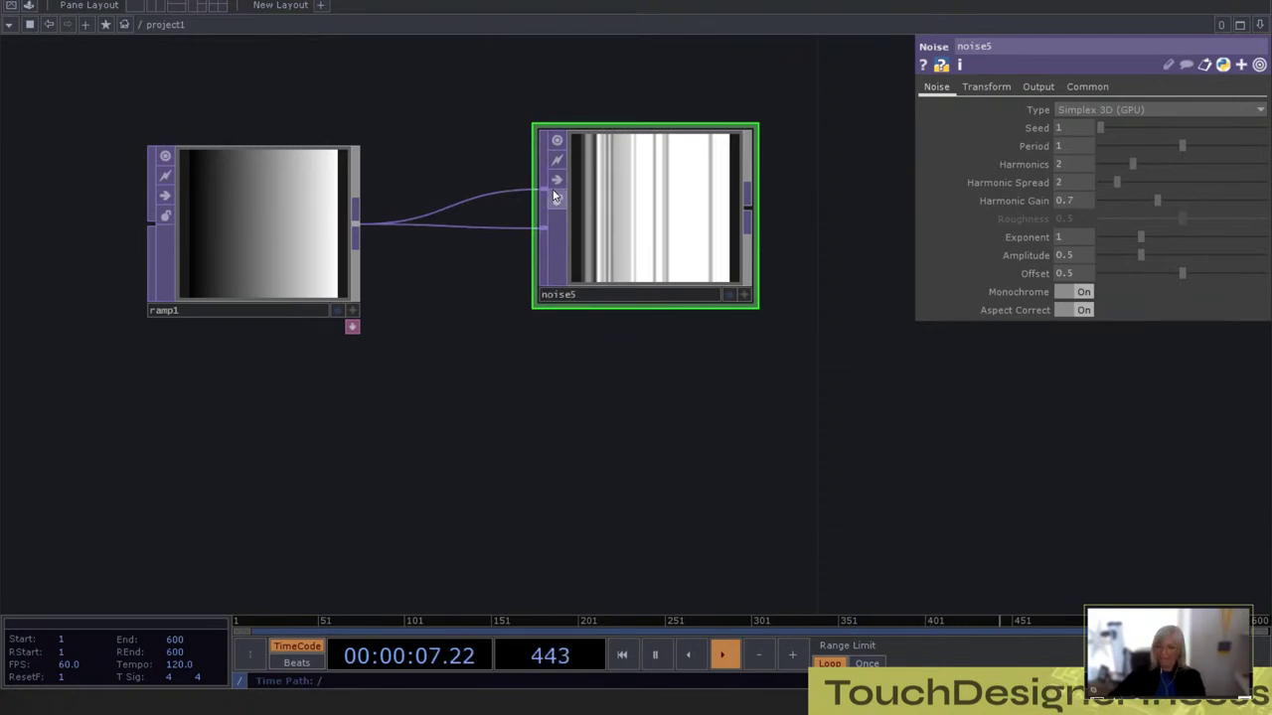
Set noise5's RGB output to Noise
left_click(1038, 88)
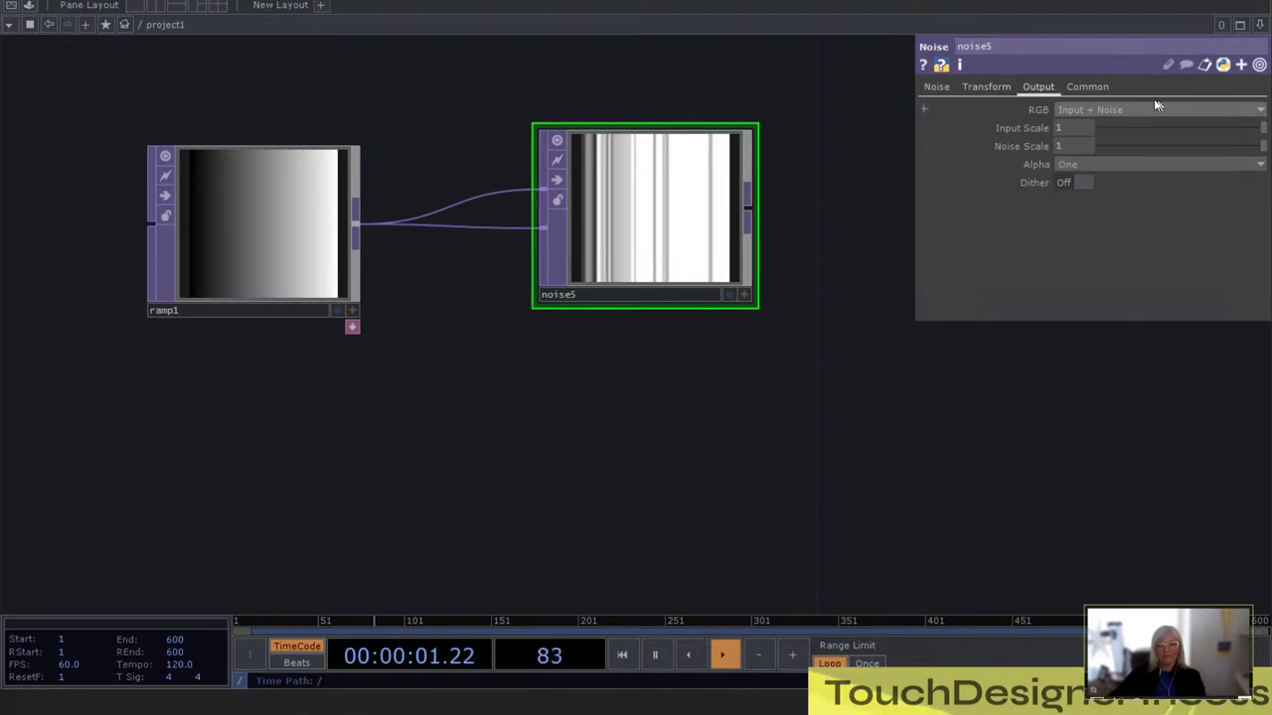
left_click(1110, 110)
left_click(1107, 127)
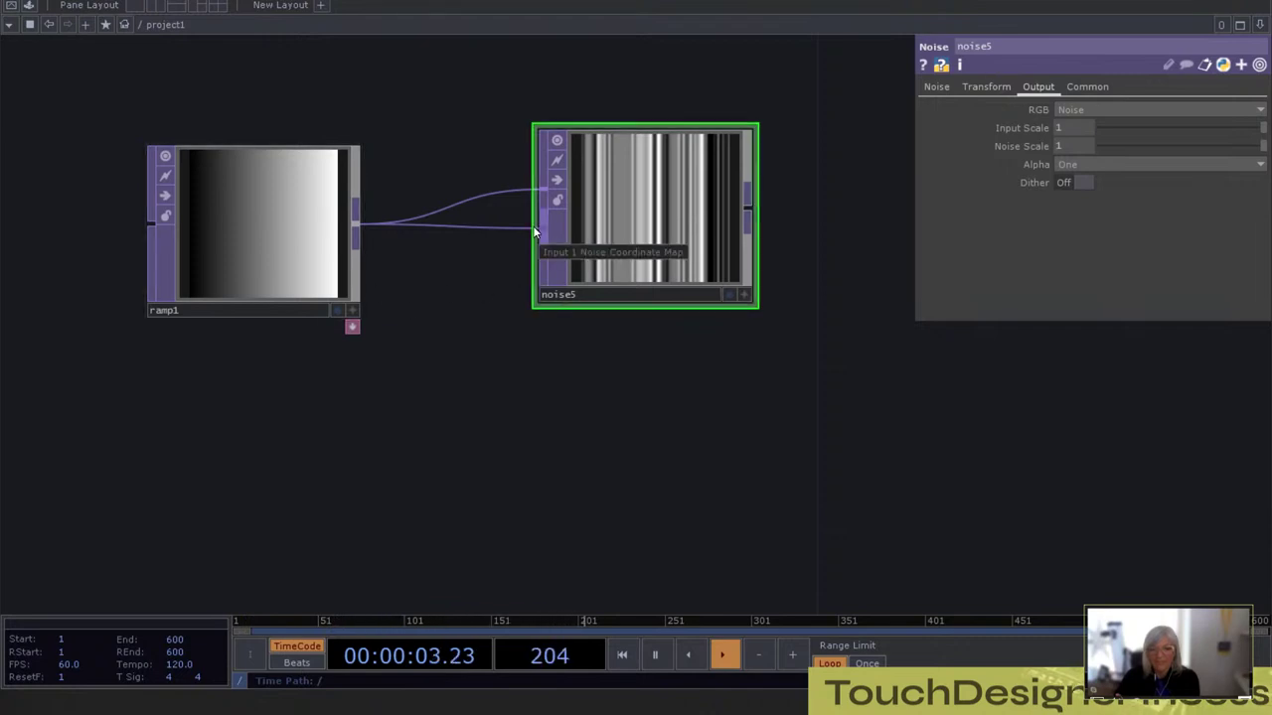
Duplicate noise5 with its ramp1 connections and place the copy directly below it
left_click_drag(646, 431, 552, 310)
left_click_drag(633, 170, 683, 185)
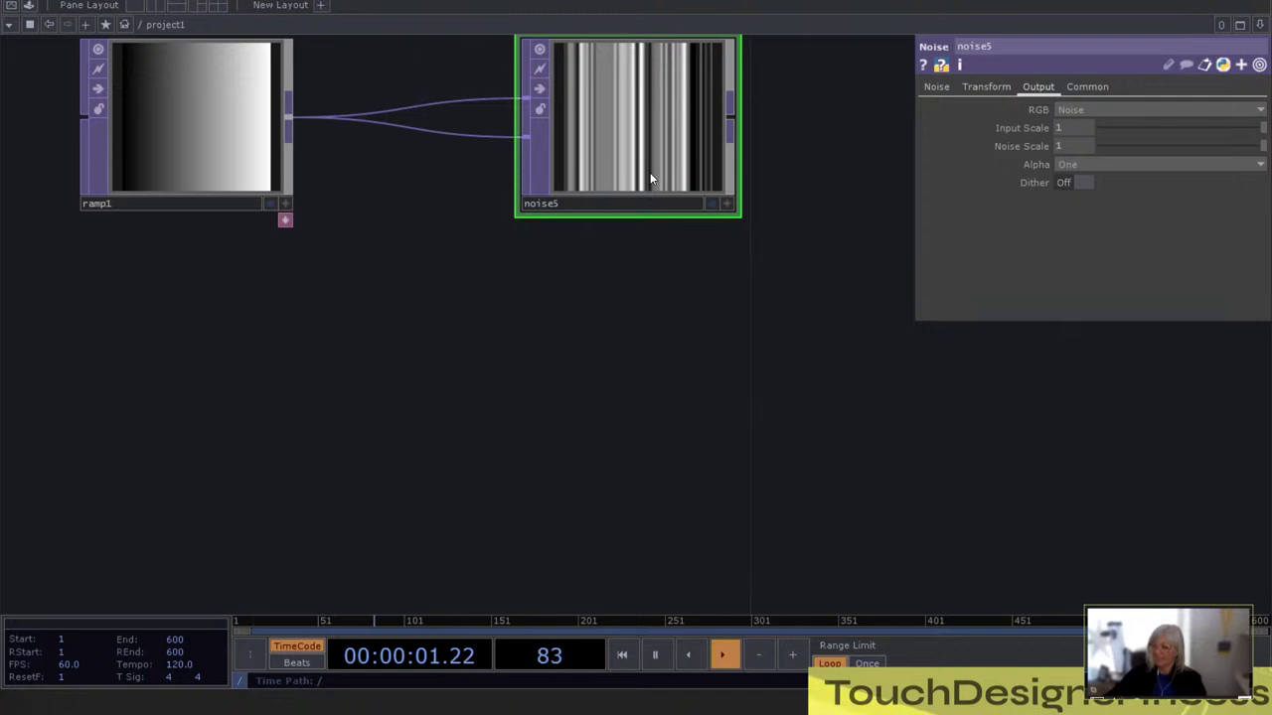
key("ctrl+v")
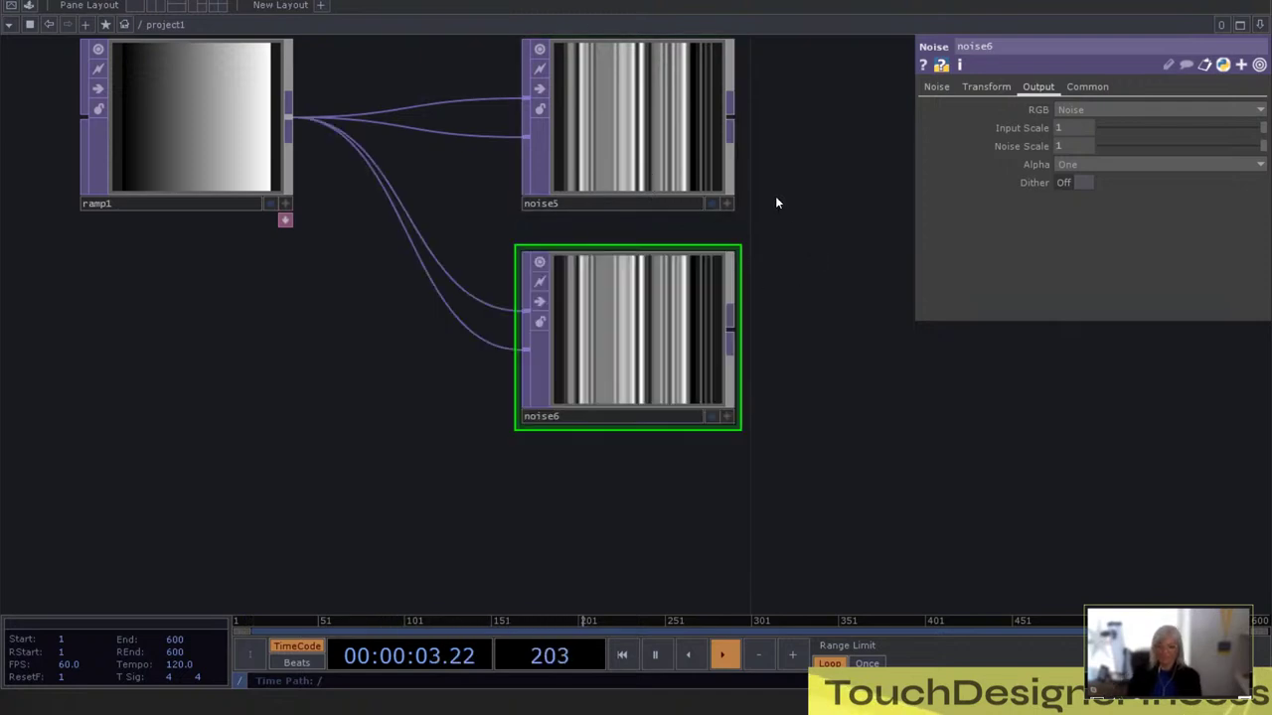
Insert a Math TOP into the wire from ramp1 to noise6's Noise Coordinate Map input
left_click(556, 159)
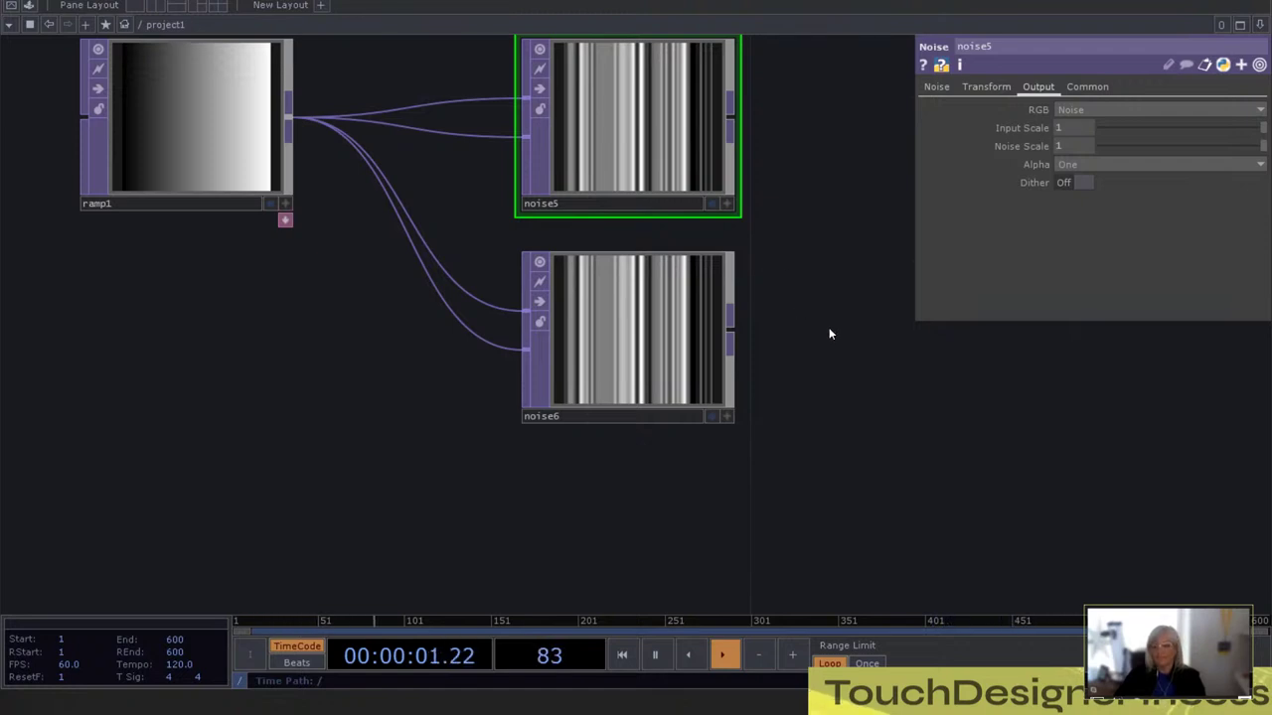
left_click_drag(828, 328, 699, 411)
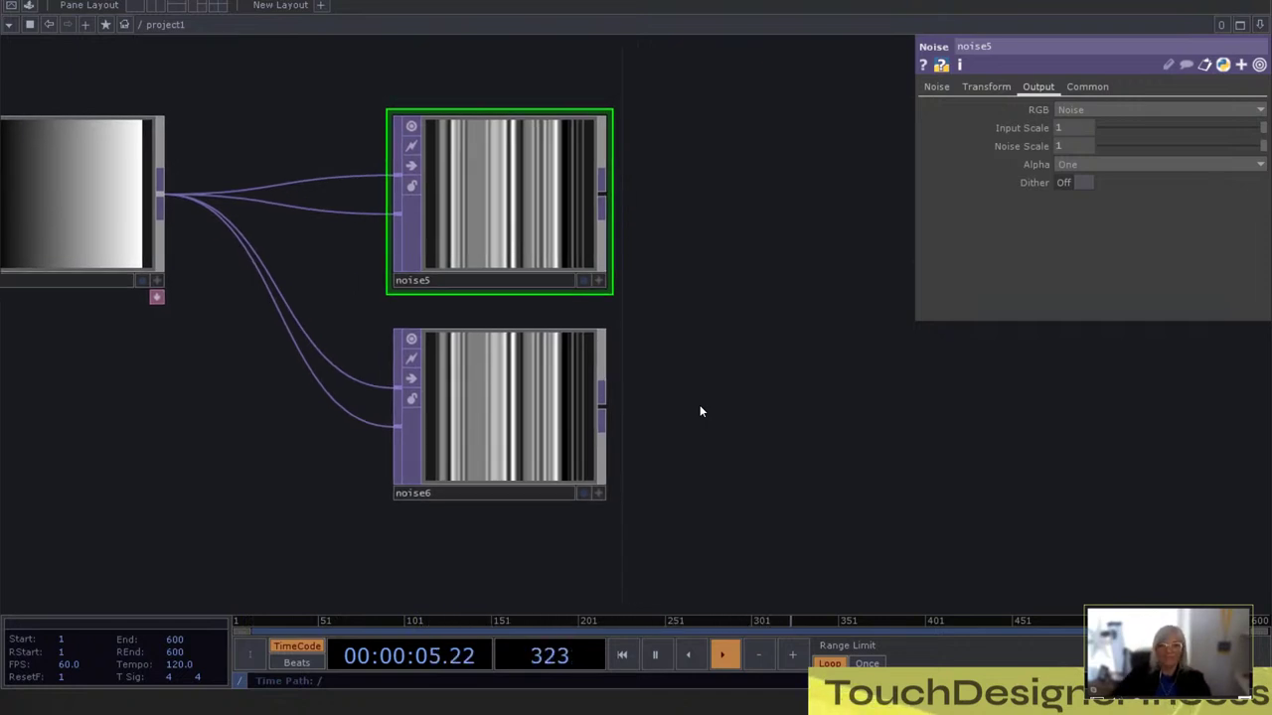
left_click_drag(772, 395, 673, 410)
left_click_drag(751, 368, 885, 342)
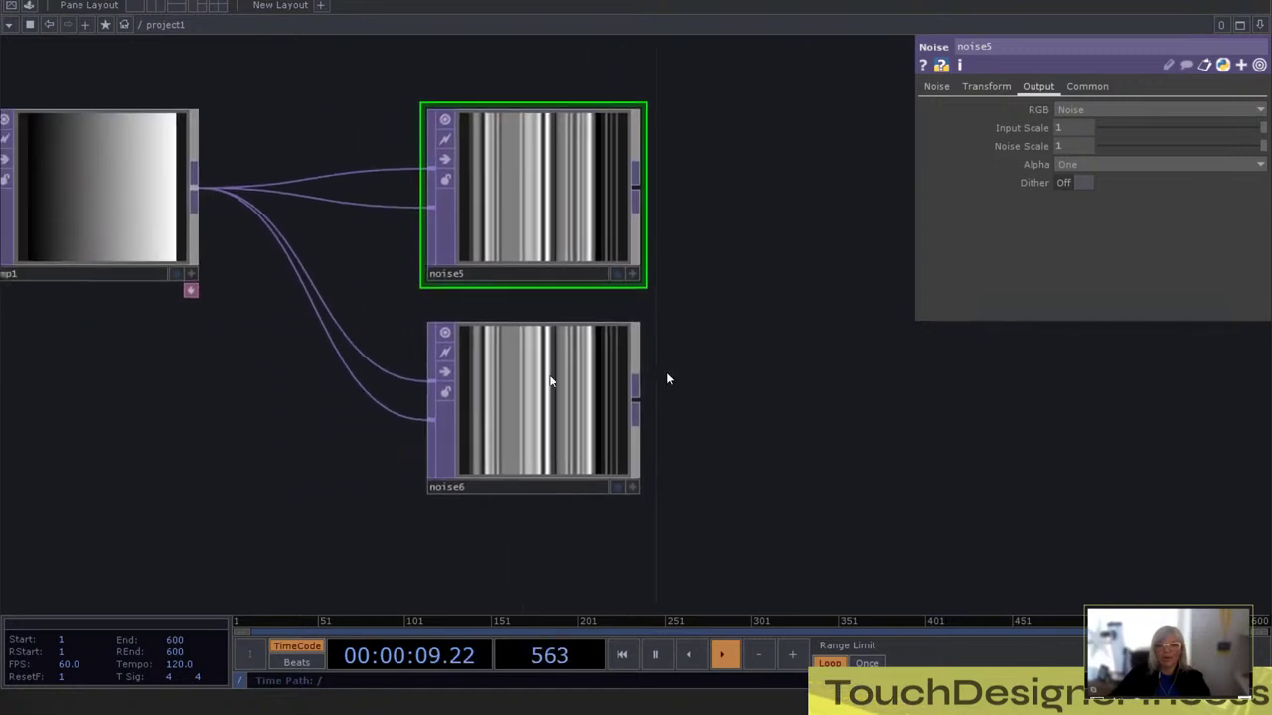
right_click(431, 418)
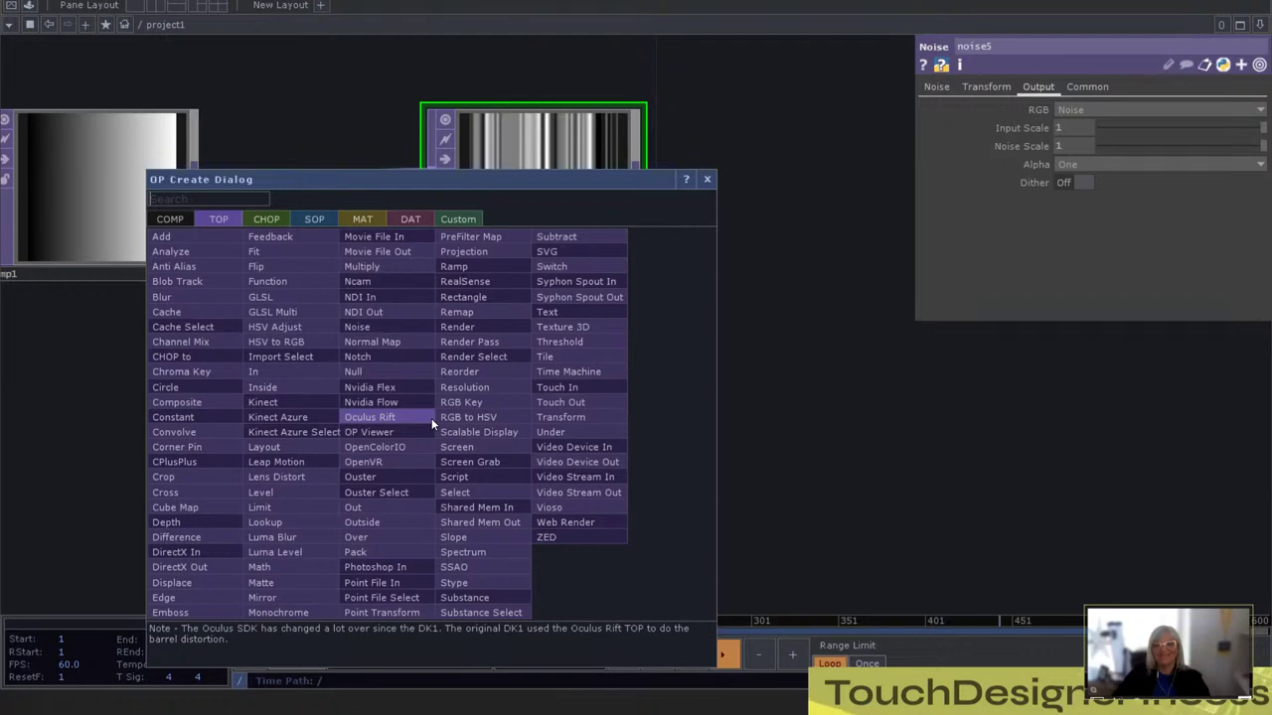
type("math")
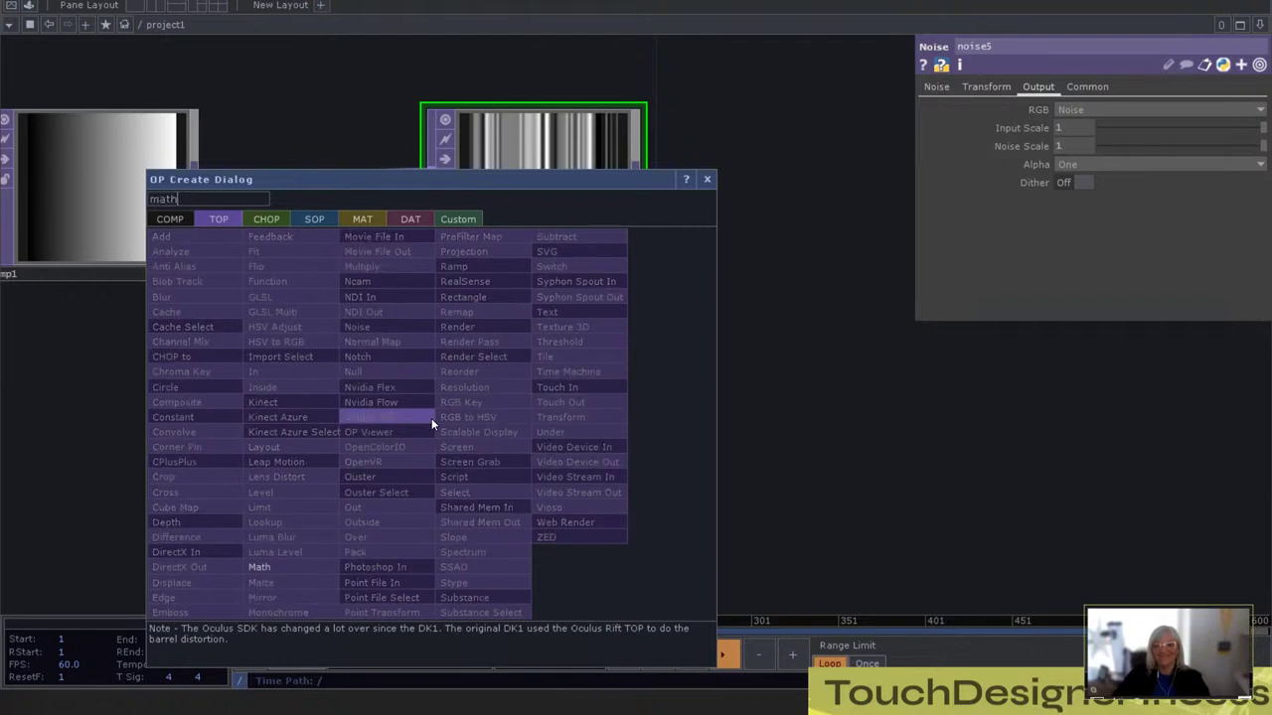
left_click(318, 566)
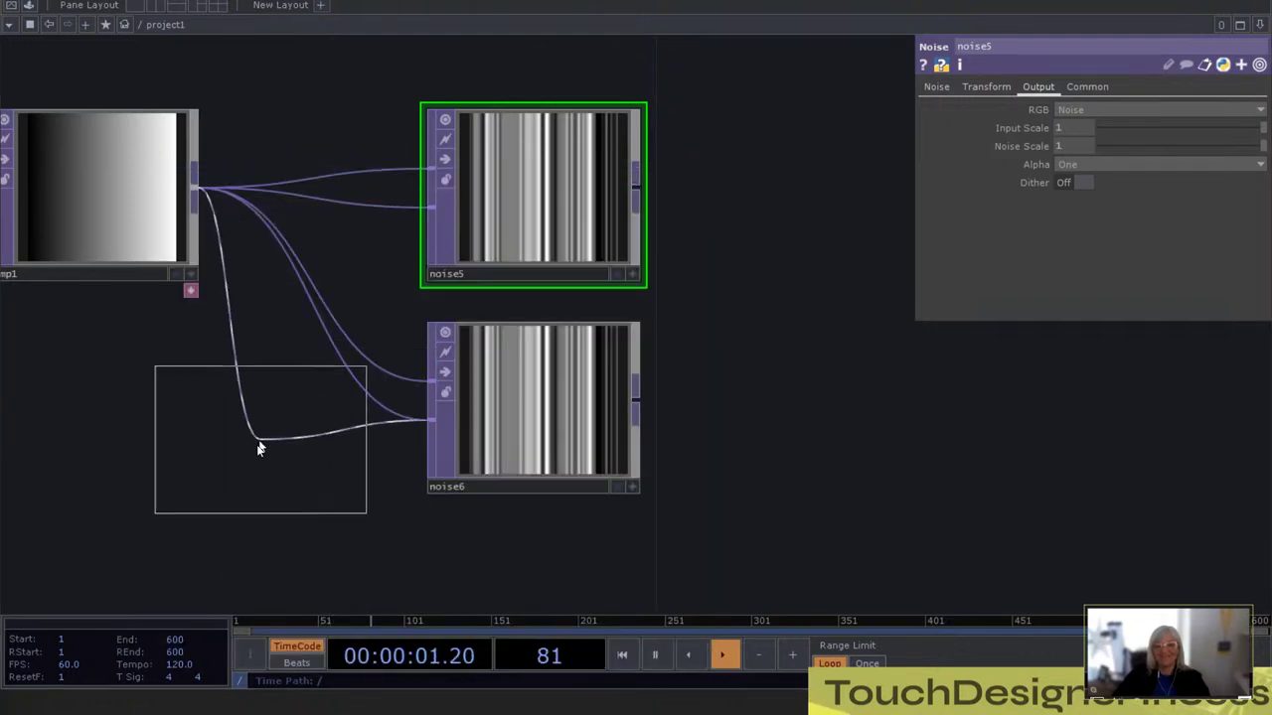
left_click(261, 447)
Review particle1's Particles, Forces and State parameters
scroll(600, 358, "down", 5)
scroll(517, 194, "up", 6)
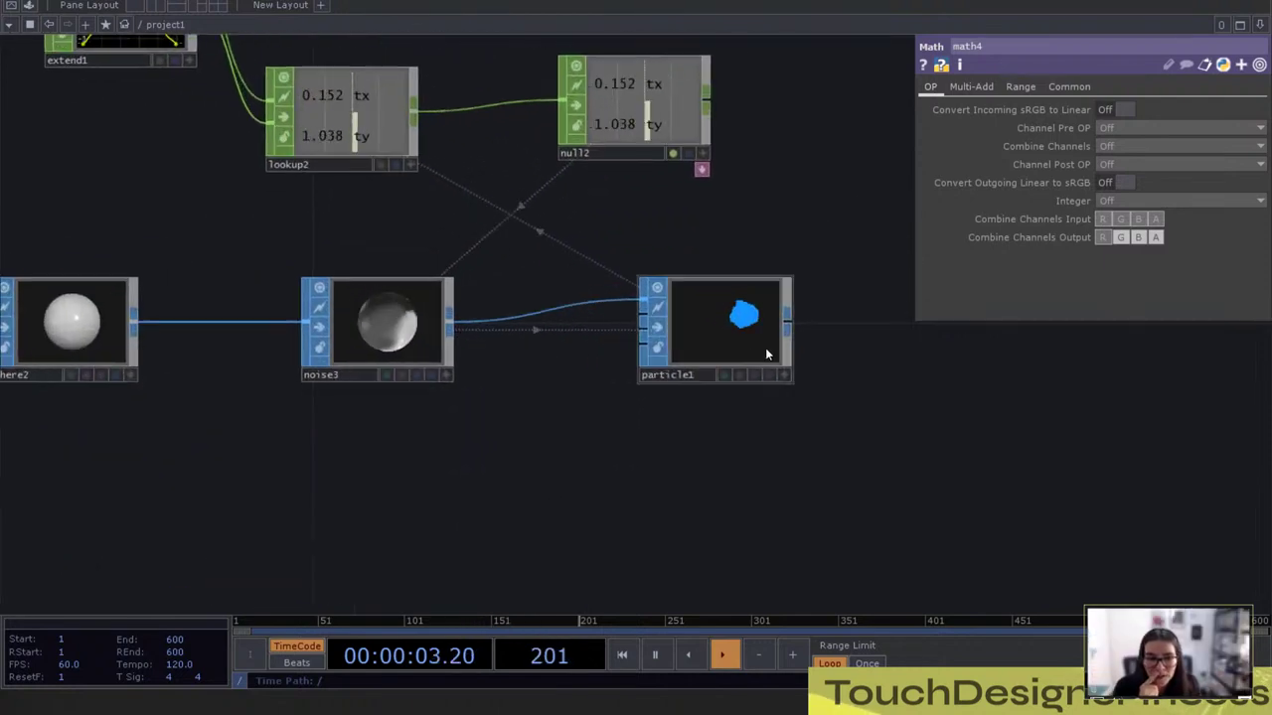
left_click(753, 331)
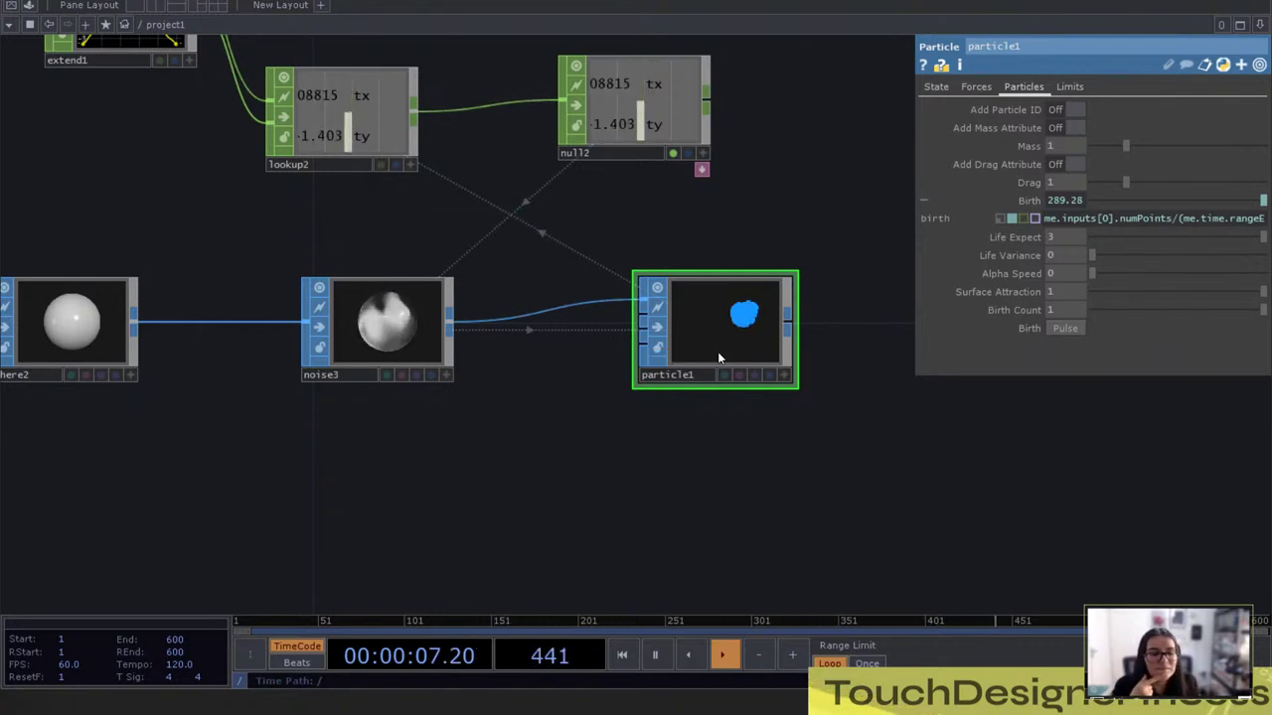
left_click(975, 87)
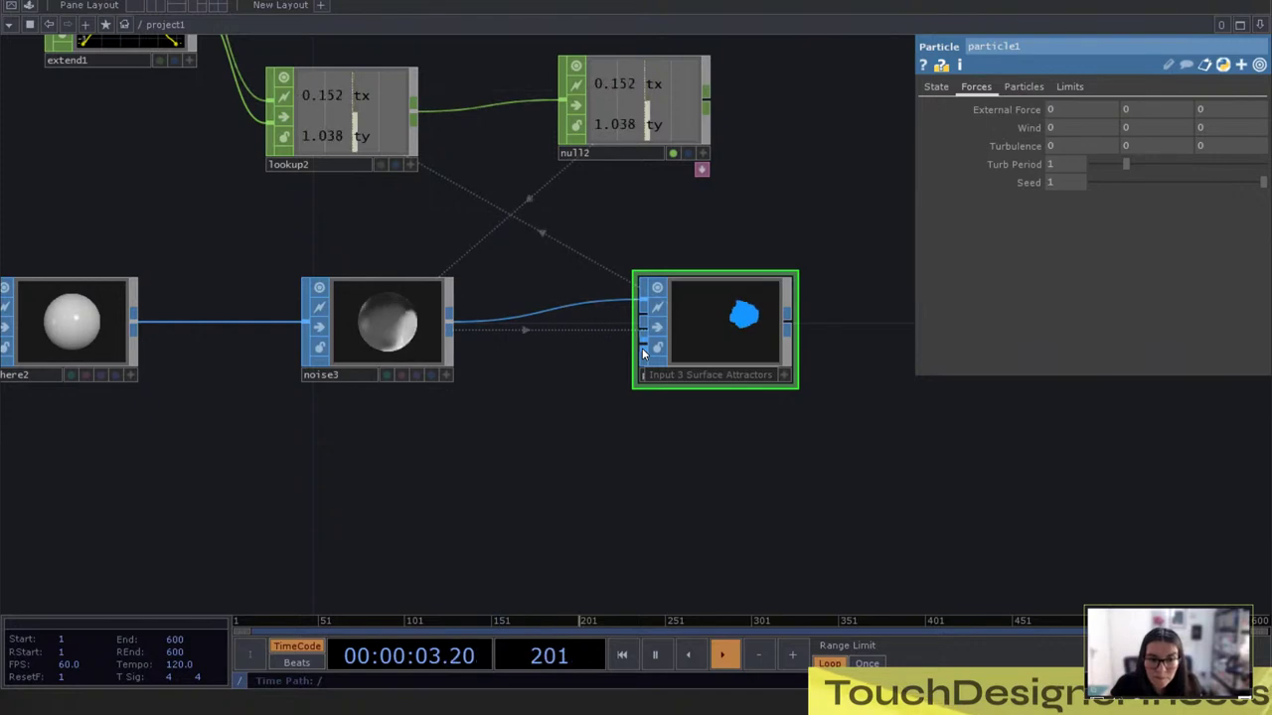
left_click(936, 87)
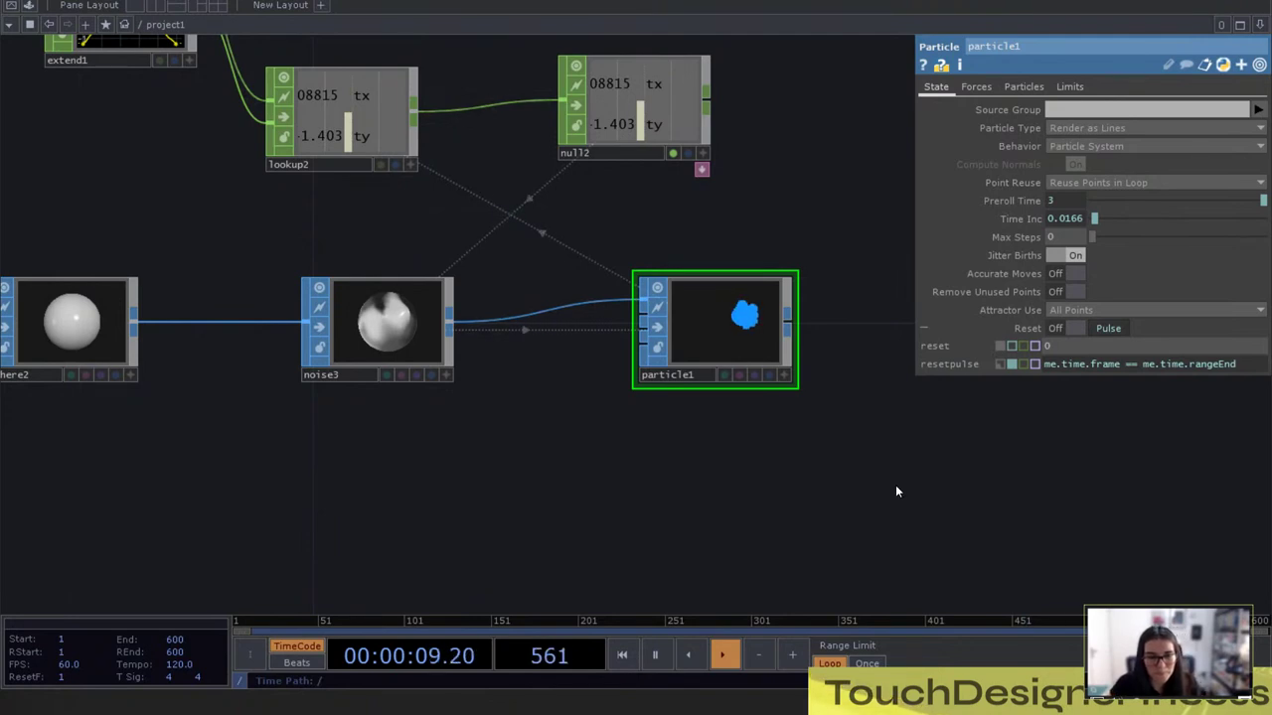
Add a Circle SOP below noise3 and connect it to particle1's Surface Attractors input
left_click_drag(757, 484, 679, 387)
key("Tab")
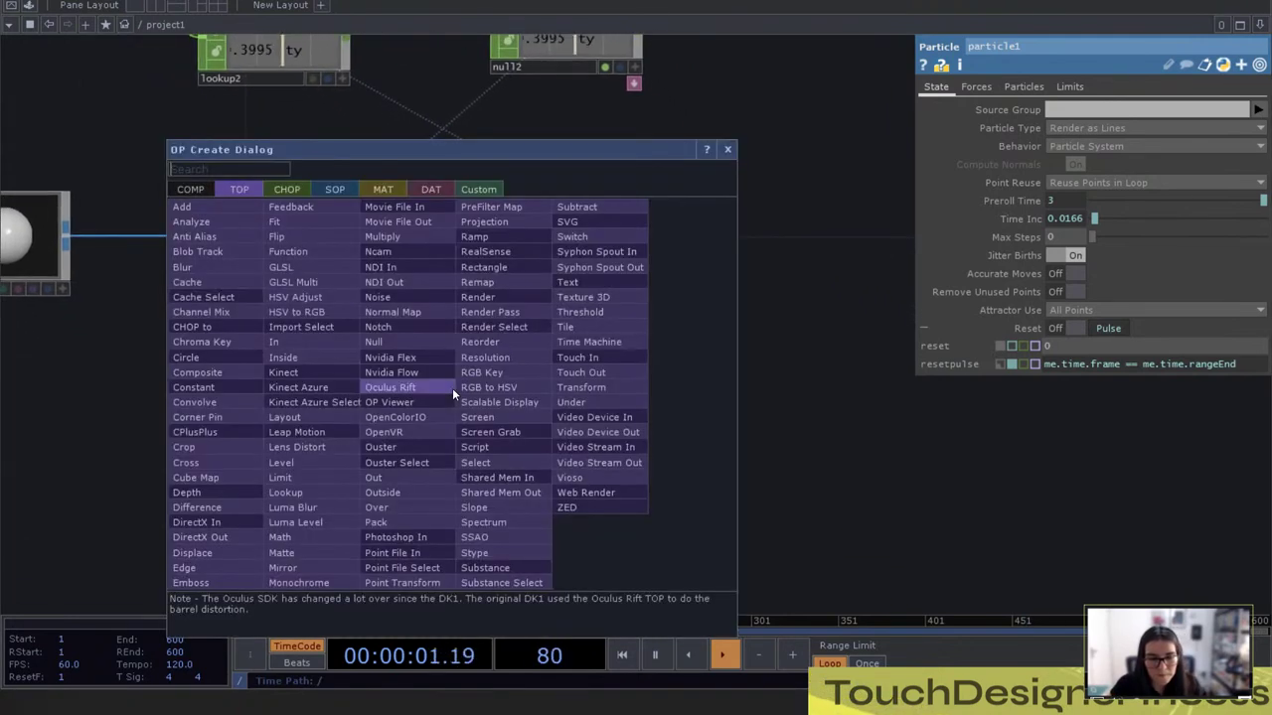
left_click(340, 190)
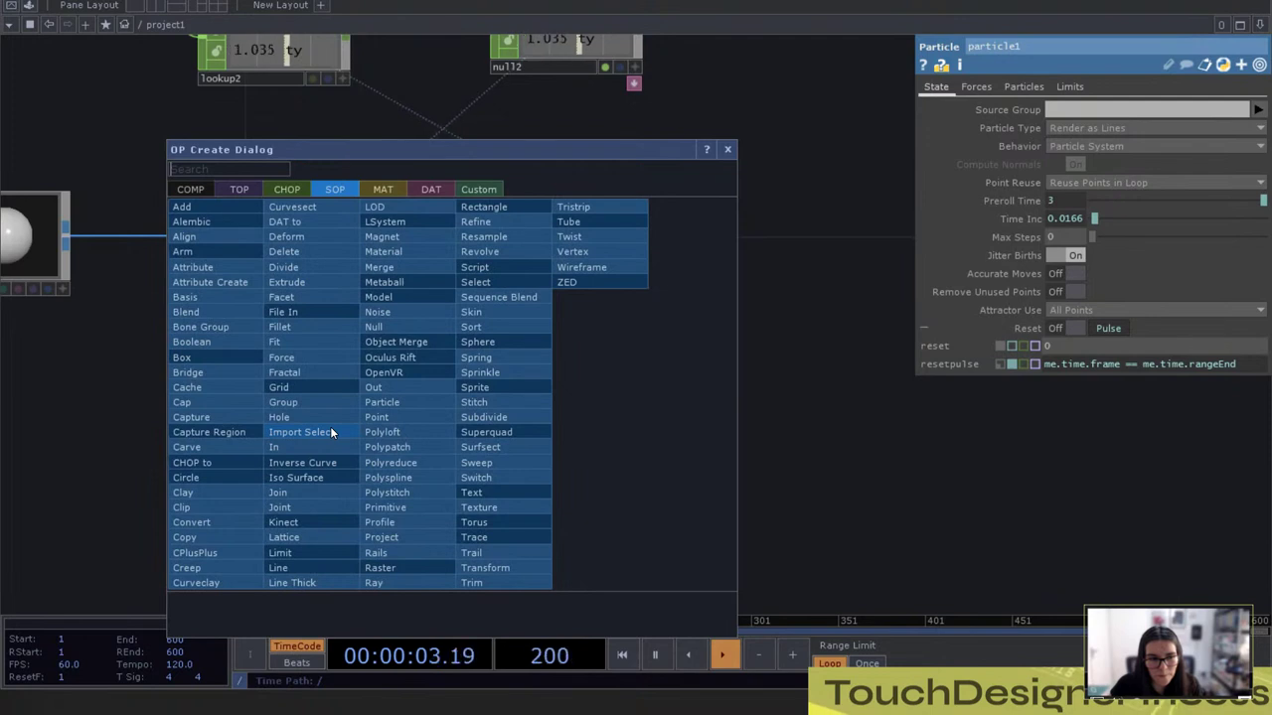
type("circle")
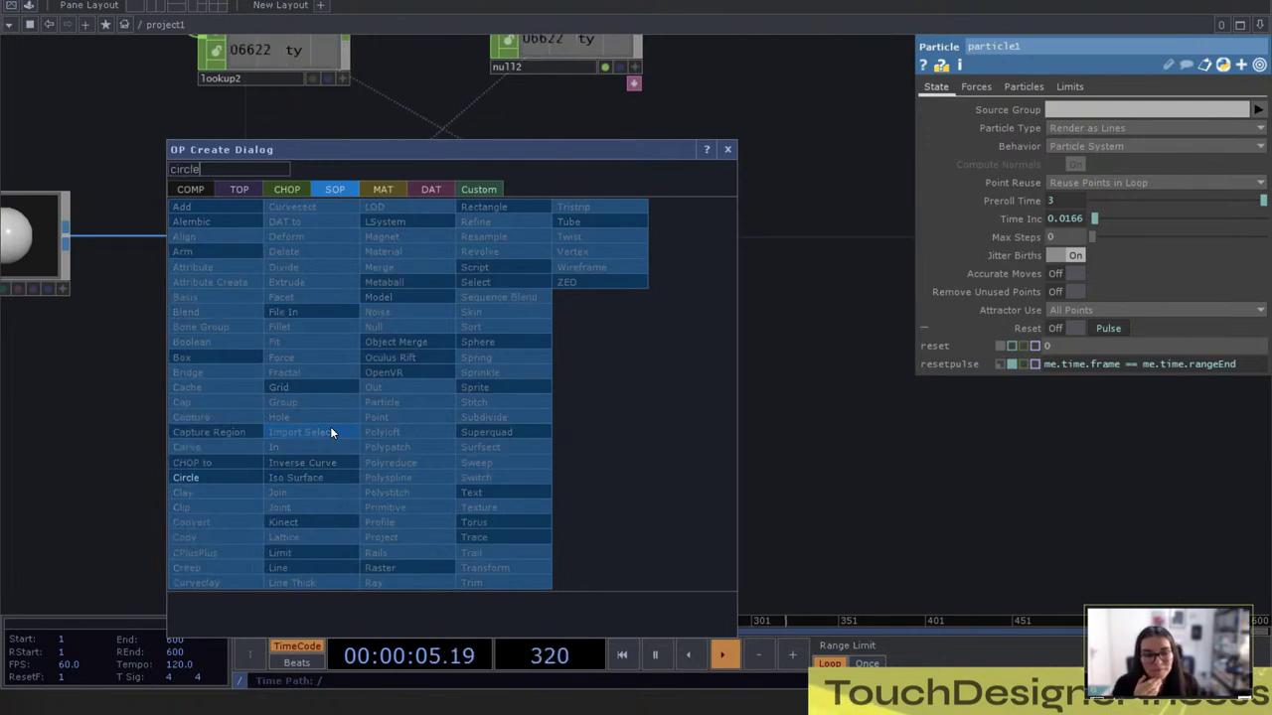
left_click(187, 478)
left_click(326, 409)
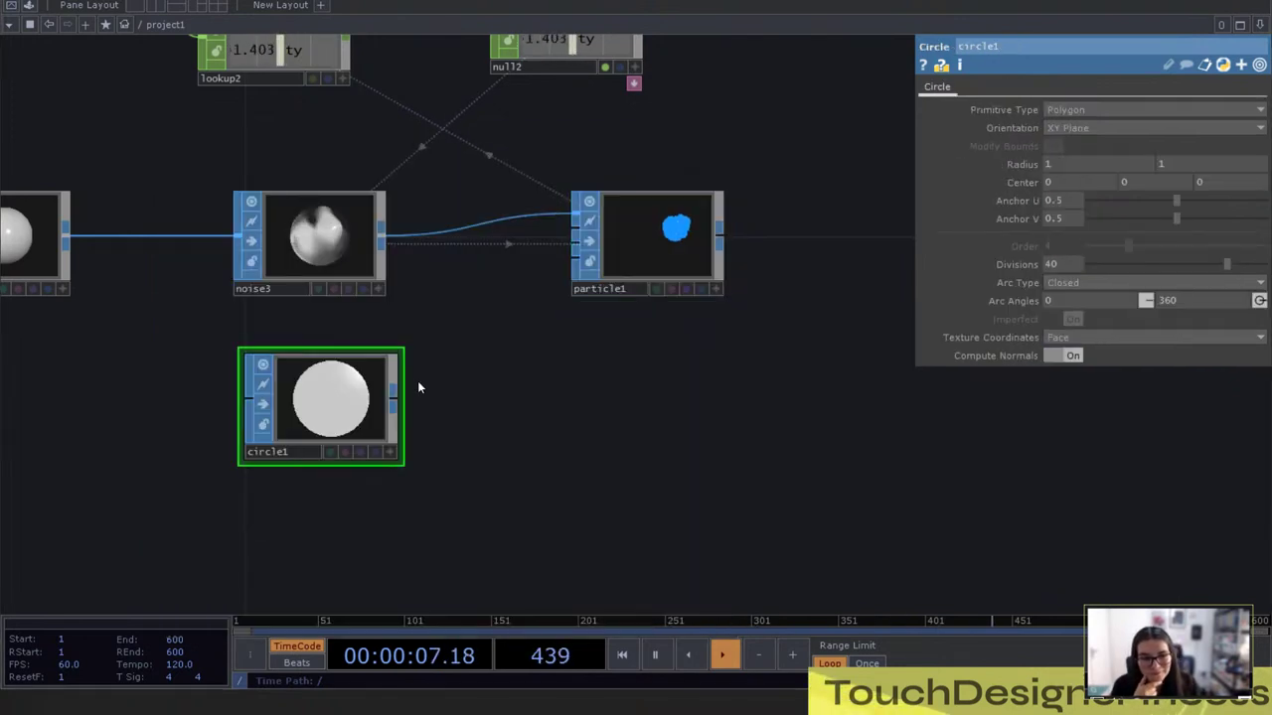
left_click_drag(395, 402, 575, 263)
Bypass noise3 and examine how particle1's particles react to the circle attractor
scroll(703, 246, "up", 10)
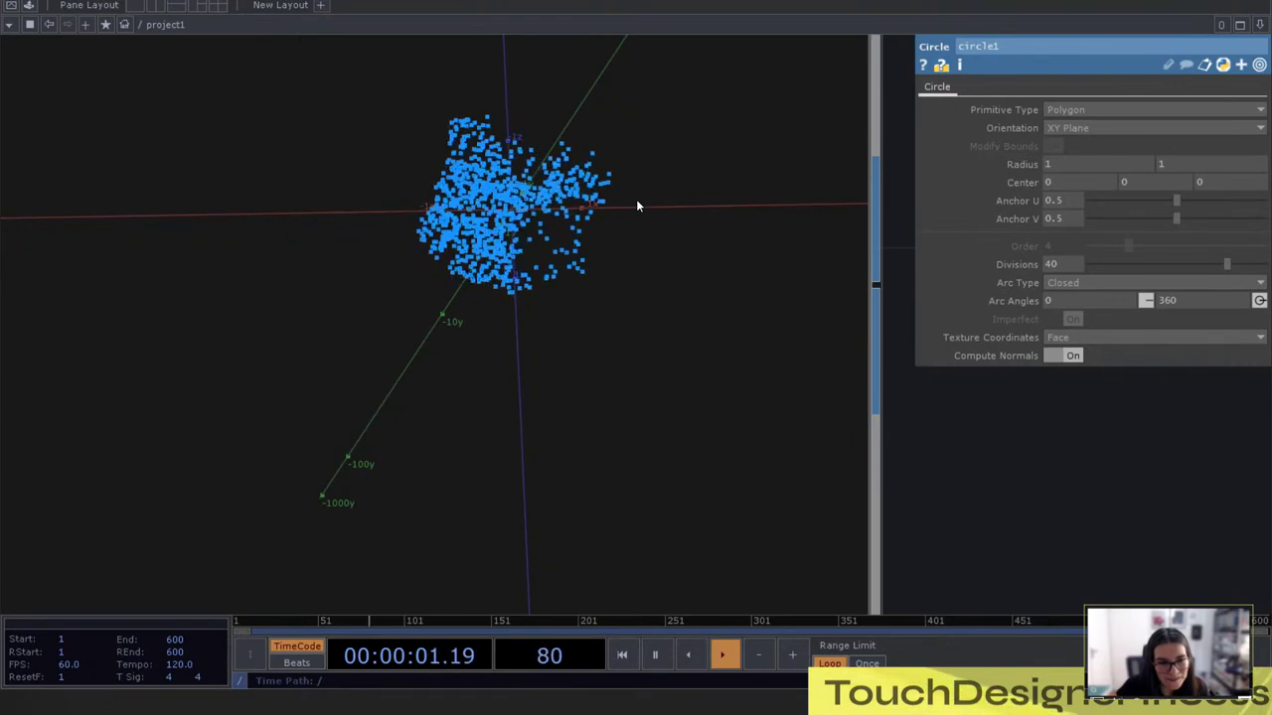
scroll(656, 253, "down", 5)
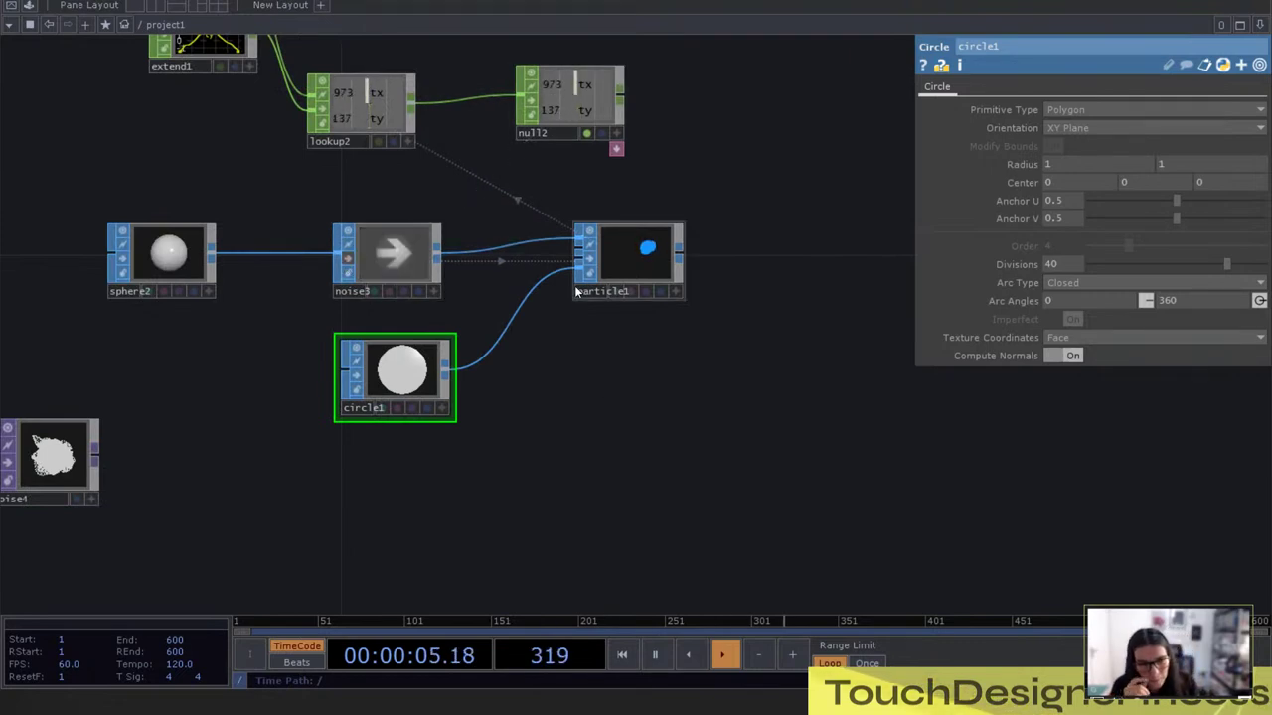
scroll(686, 289, "up", 5)
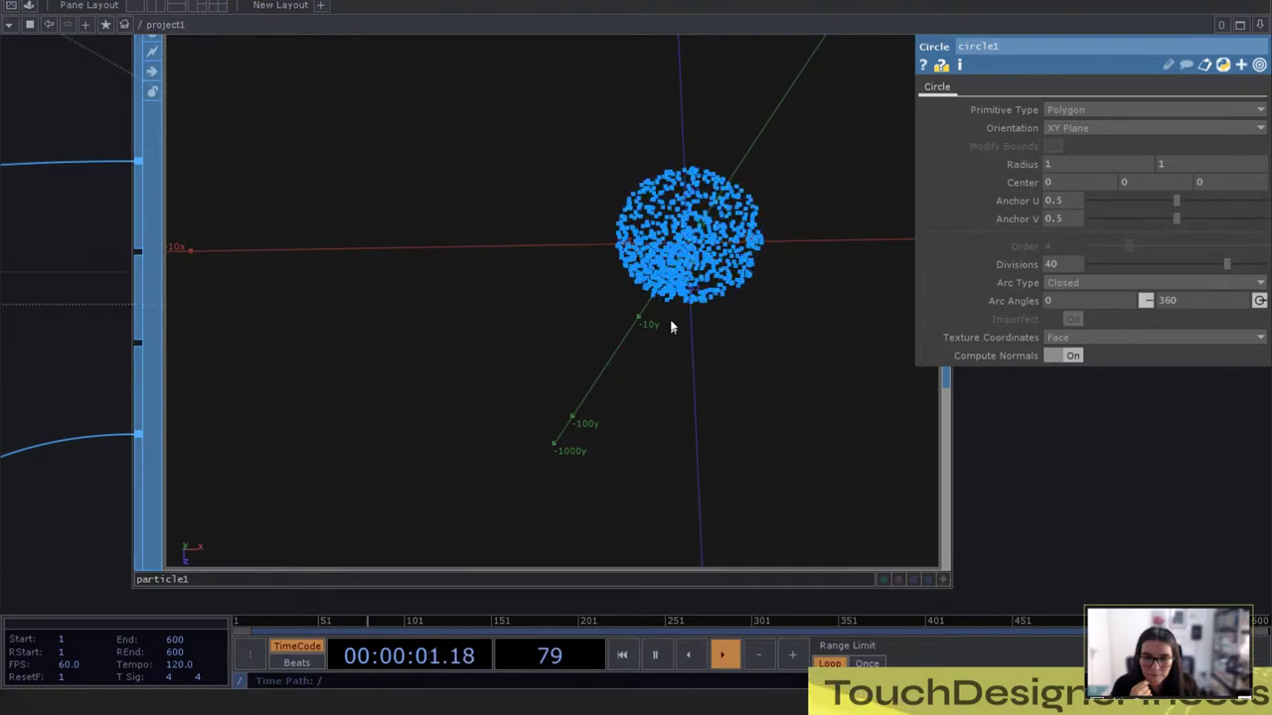
scroll(682, 327, "down", 6)
scroll(581, 422, "up", 2)
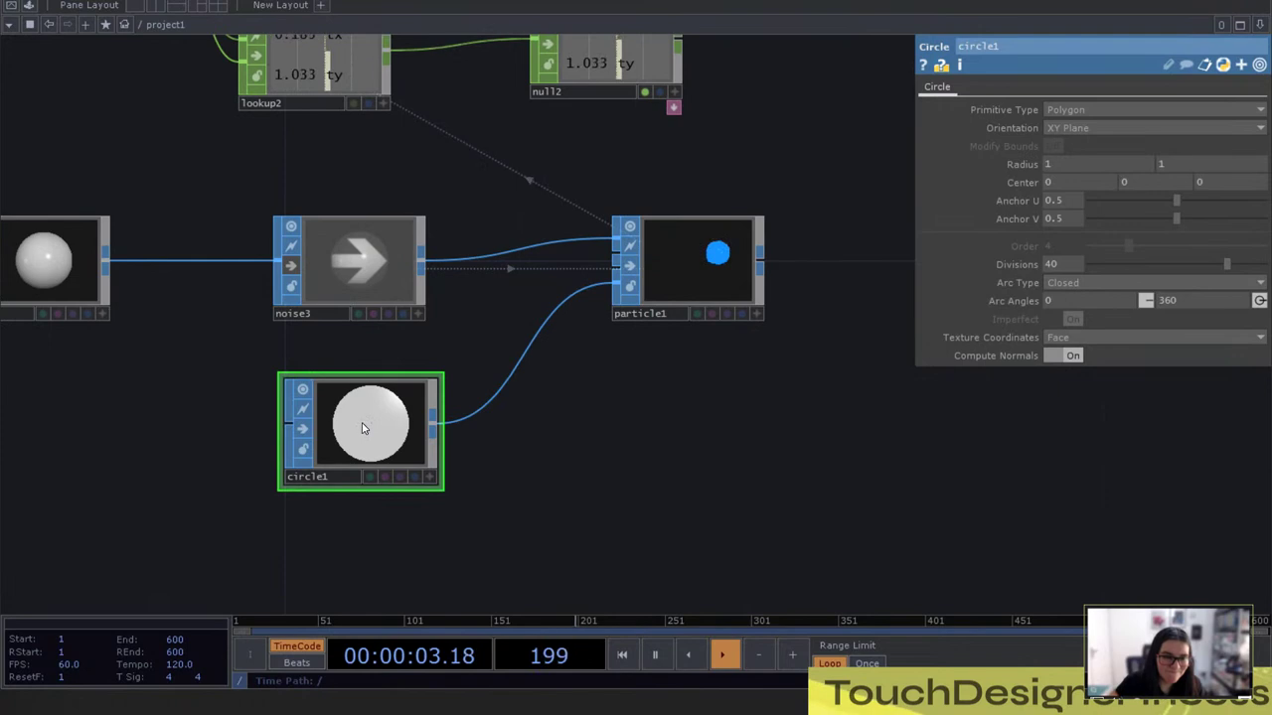
Delete circle1 and turn off the bypass on noise3
right_click(375, 462)
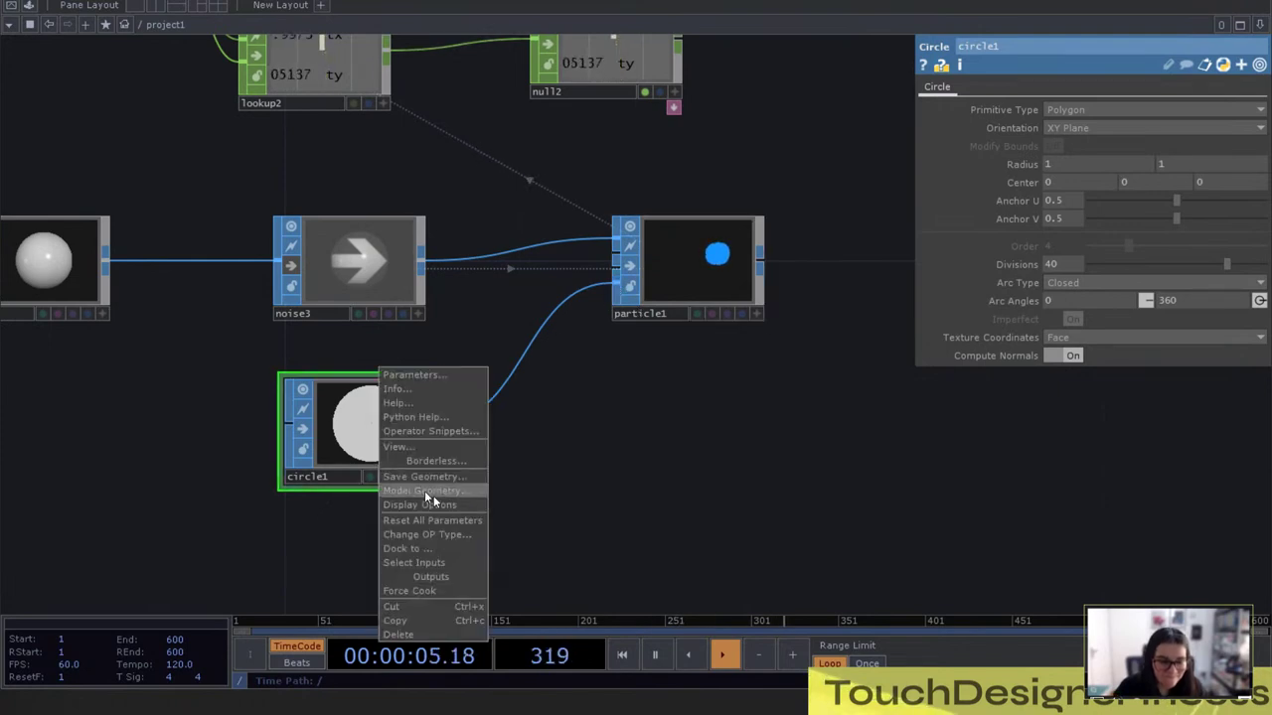
left_click(437, 636)
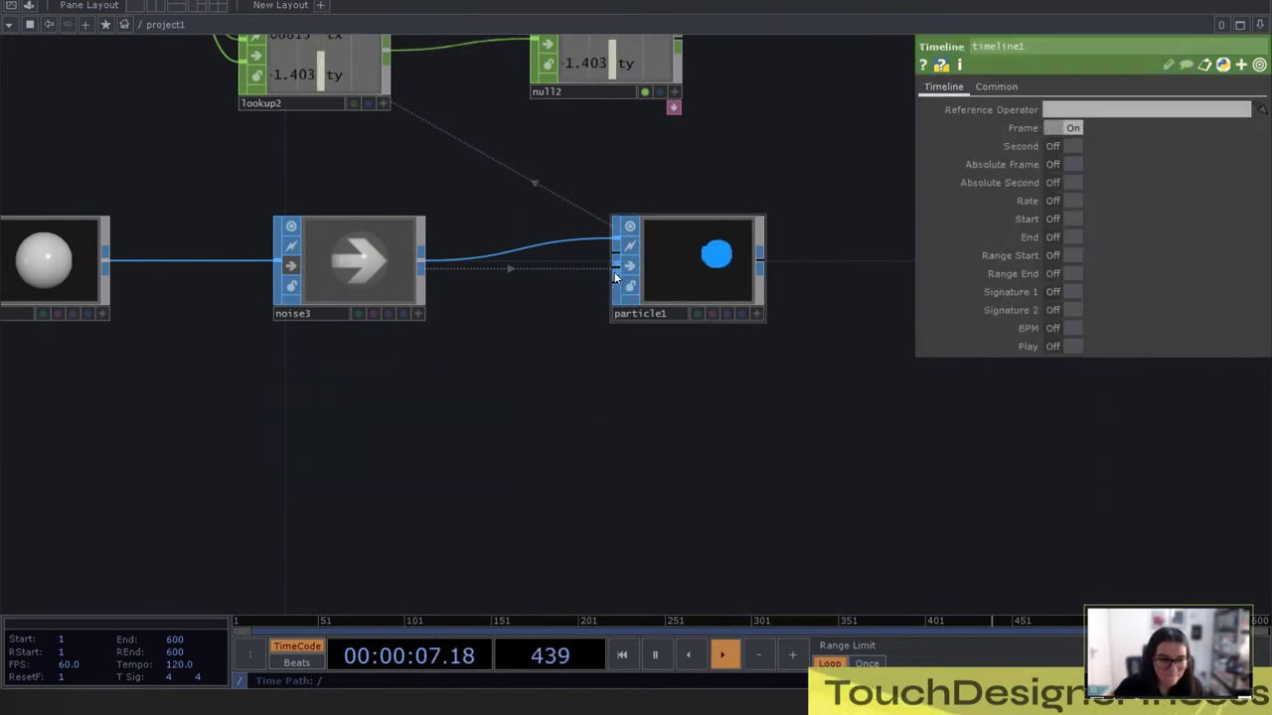
left_click(294, 270)
scroll(646, 188, "down", 3)
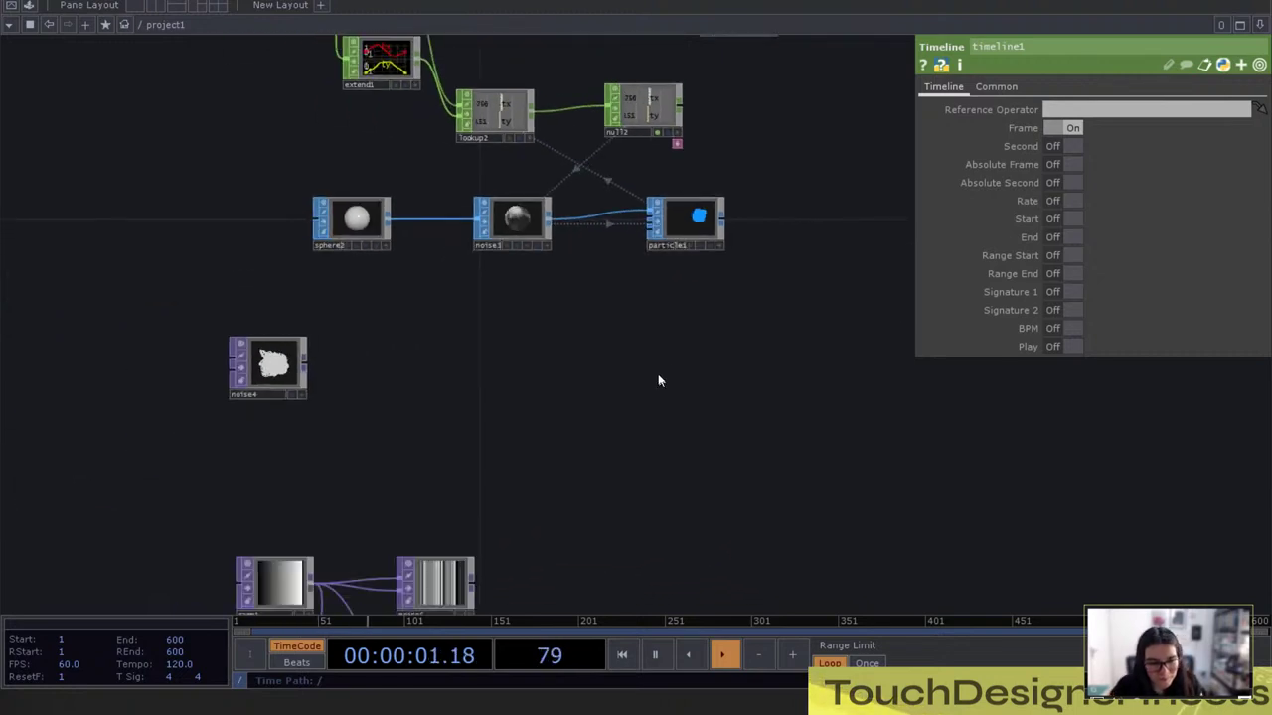
left_click_drag(659, 378, 636, 321)
left_click_drag(633, 402, 636, 359)
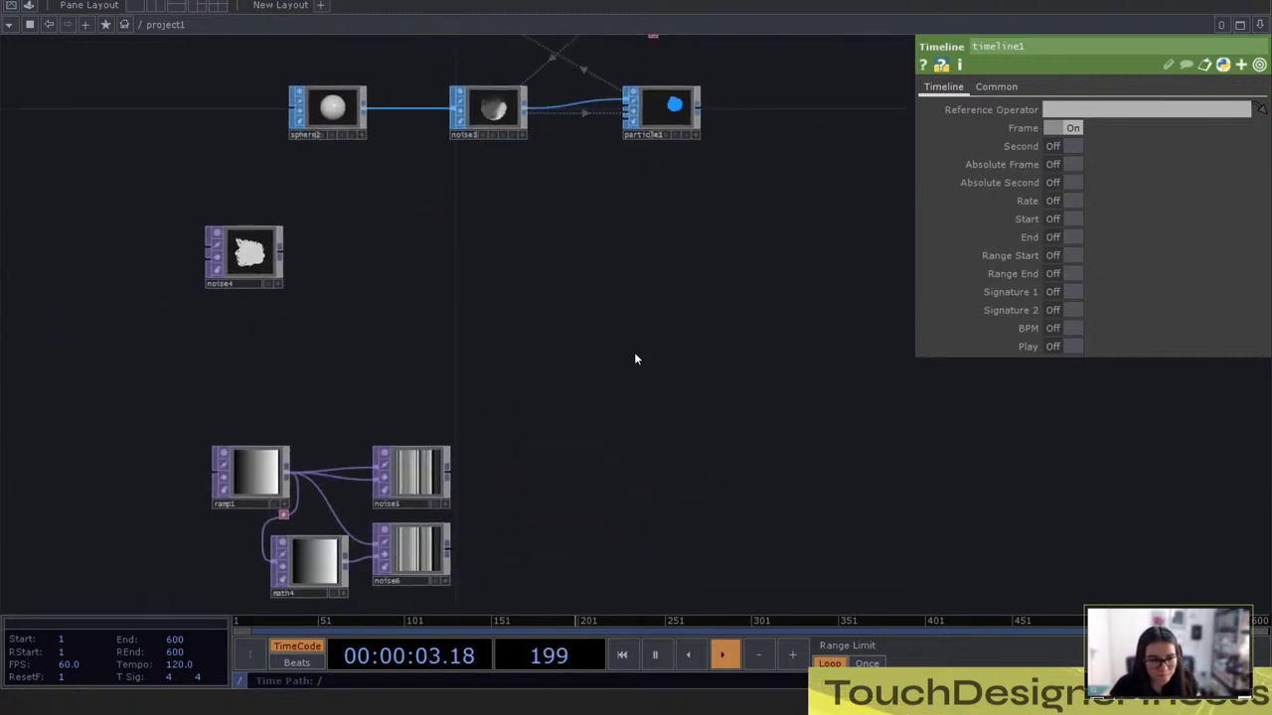
left_click_drag(659, 403, 616, 230)
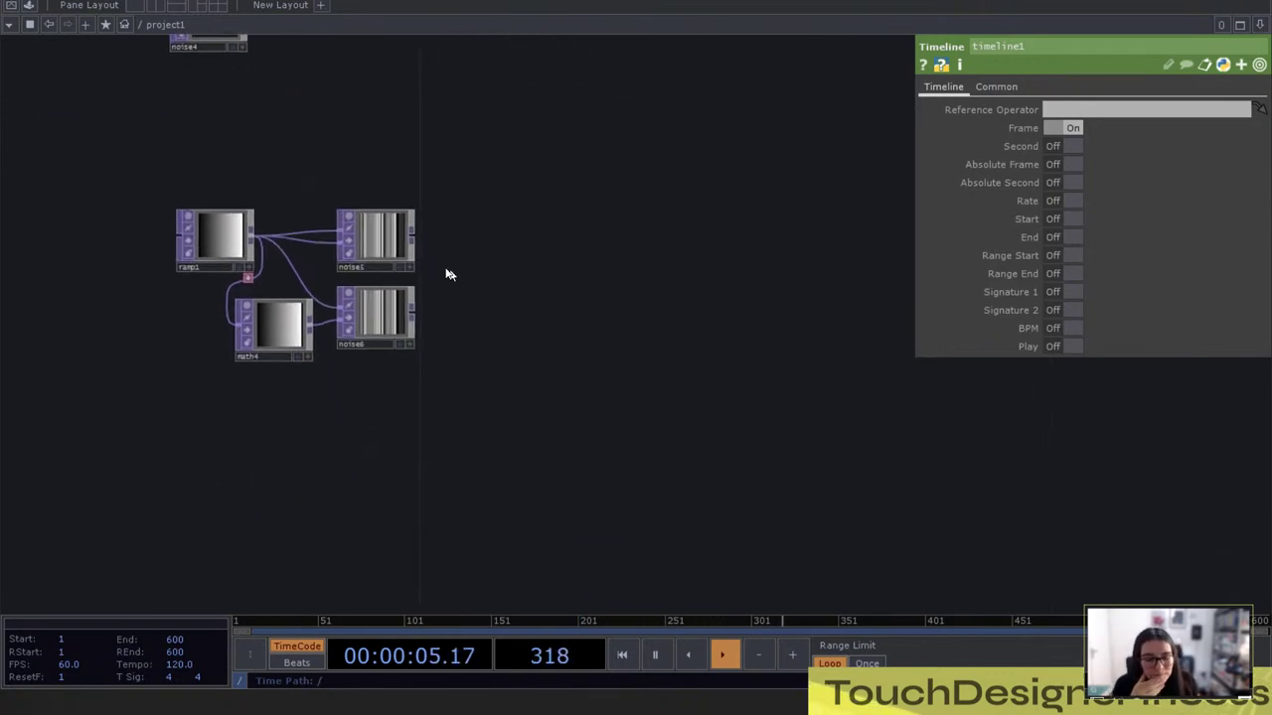
Move ramp1 farther away from math4 and compare the noise5 and noise6 outputs up close
left_click_drag(212, 246, 153, 246)
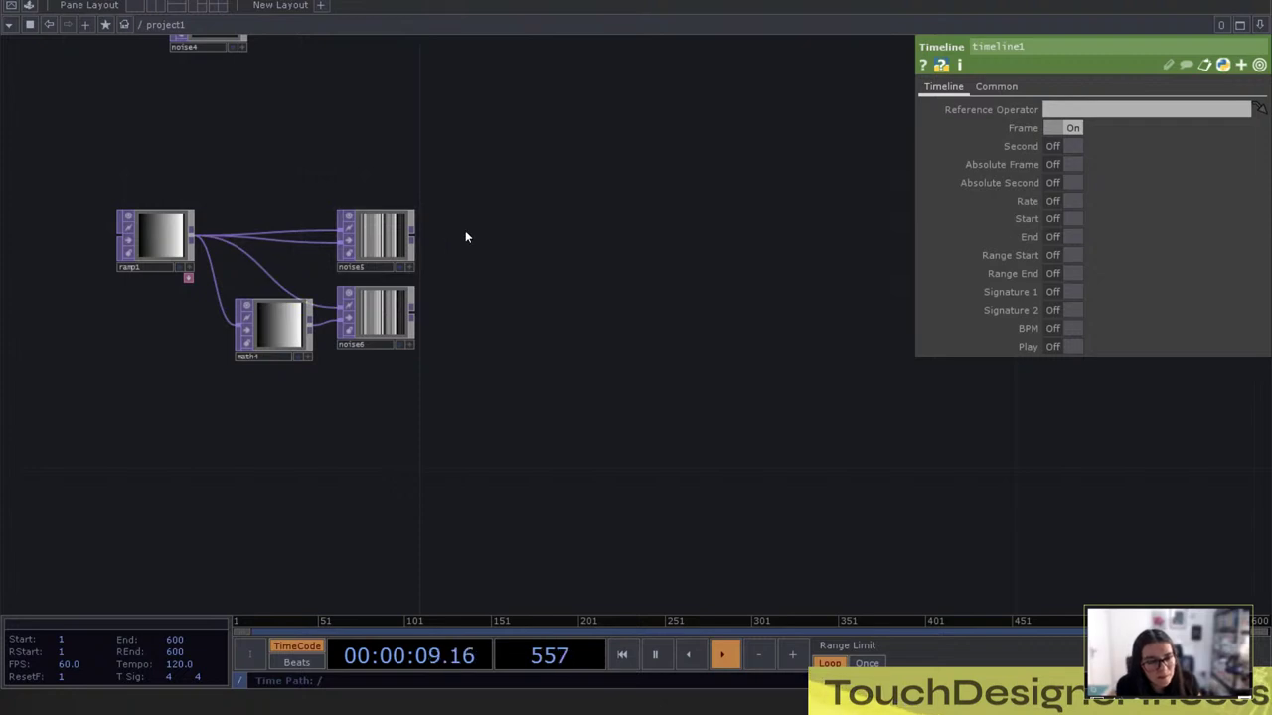
scroll(479, 228, "up", 3)
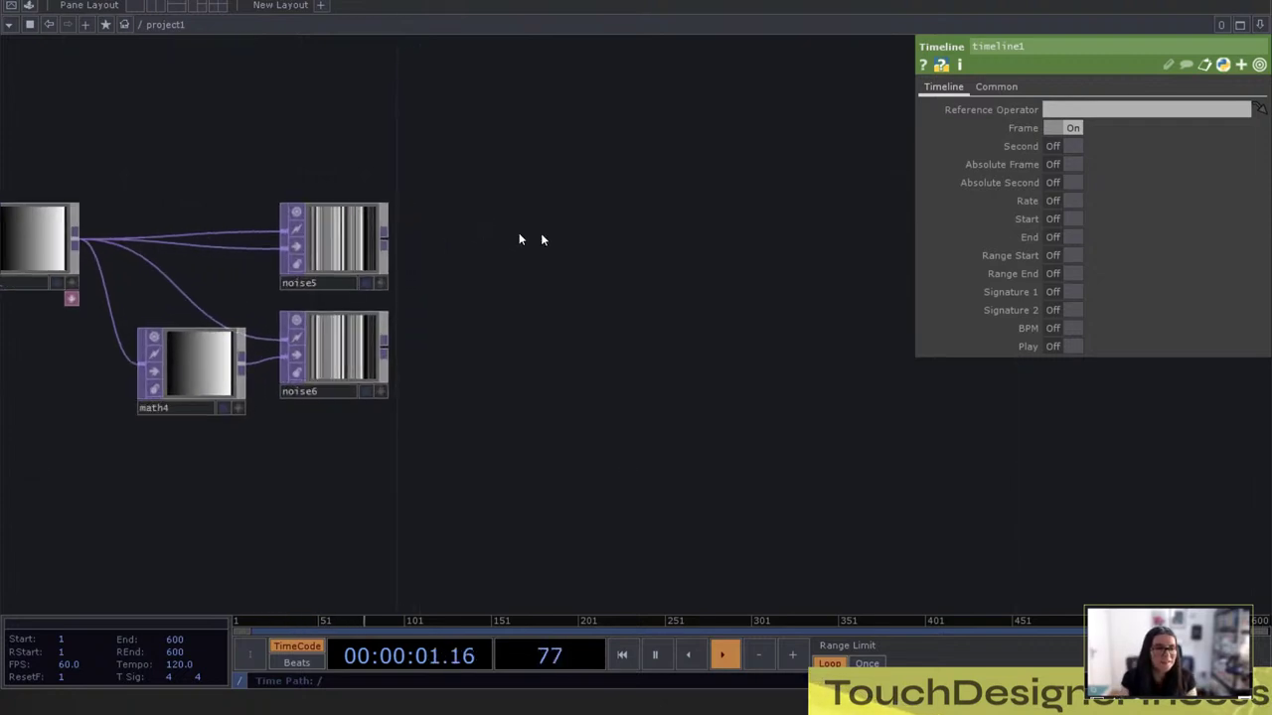
left_click_drag(566, 236, 679, 242)
scroll(666, 238, "up", 3)
left_click_drag(576, 257, 610, 252)
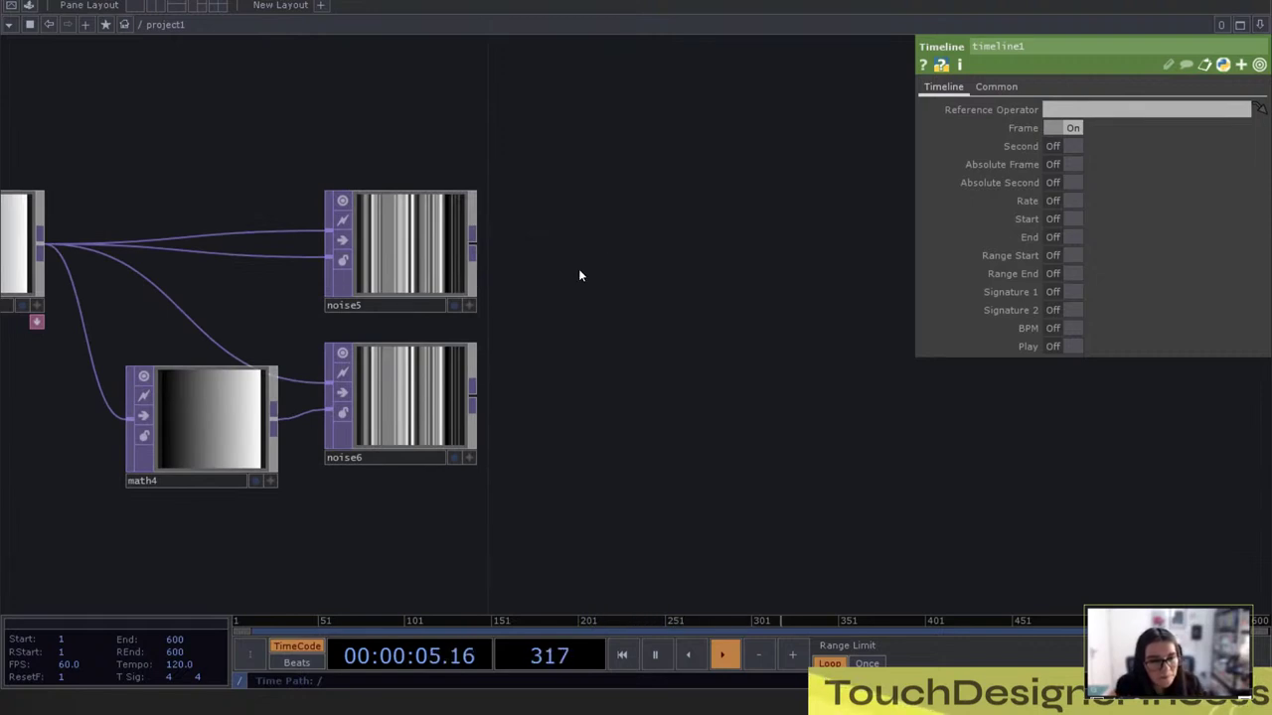
scroll(578, 276, "up", 4)
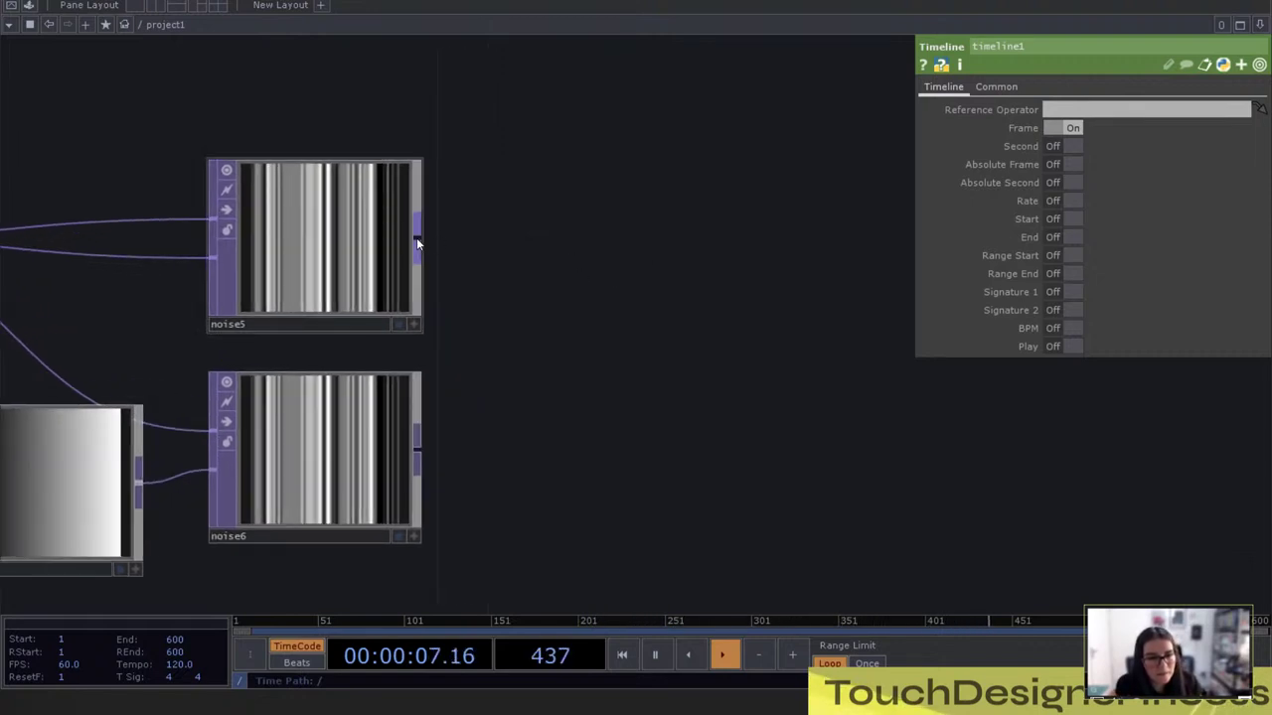
scroll(673, 332, "down", 4)
Review math4's Multi-Add and Range parameters and set its Pre-Add to -1
left_click(223, 457)
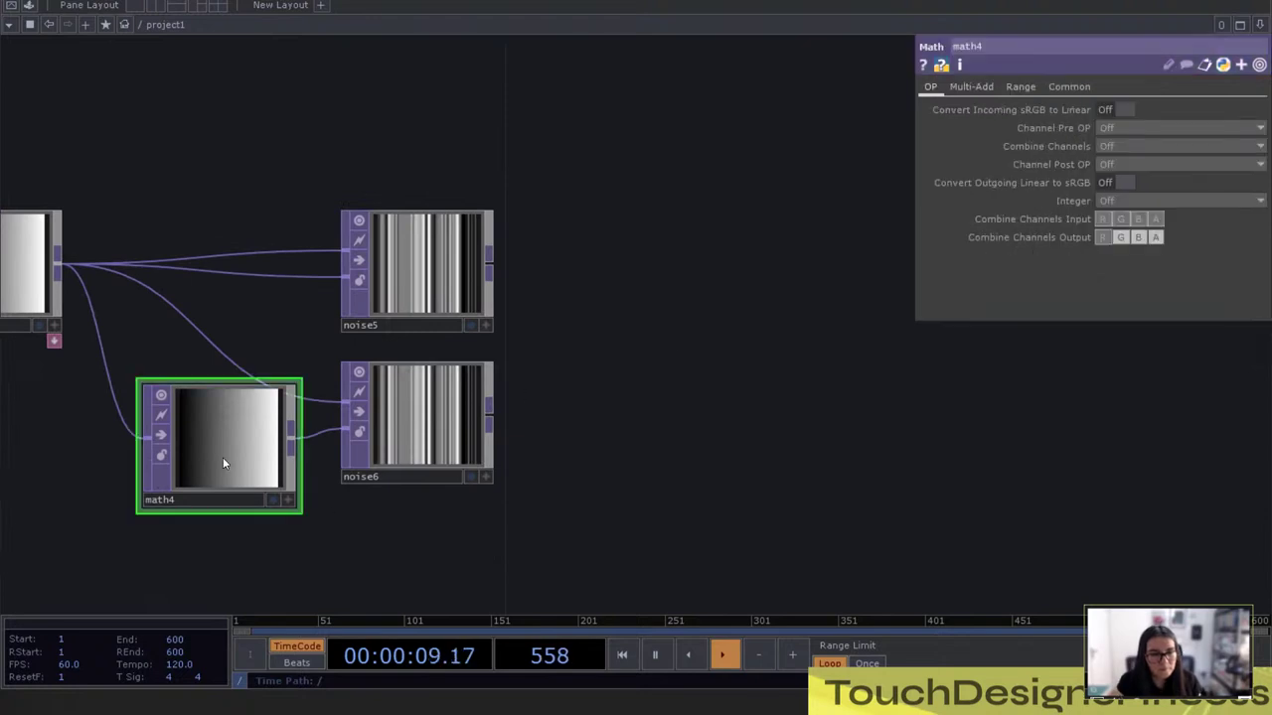
scroll(682, 491, "left", 2)
left_click(969, 88)
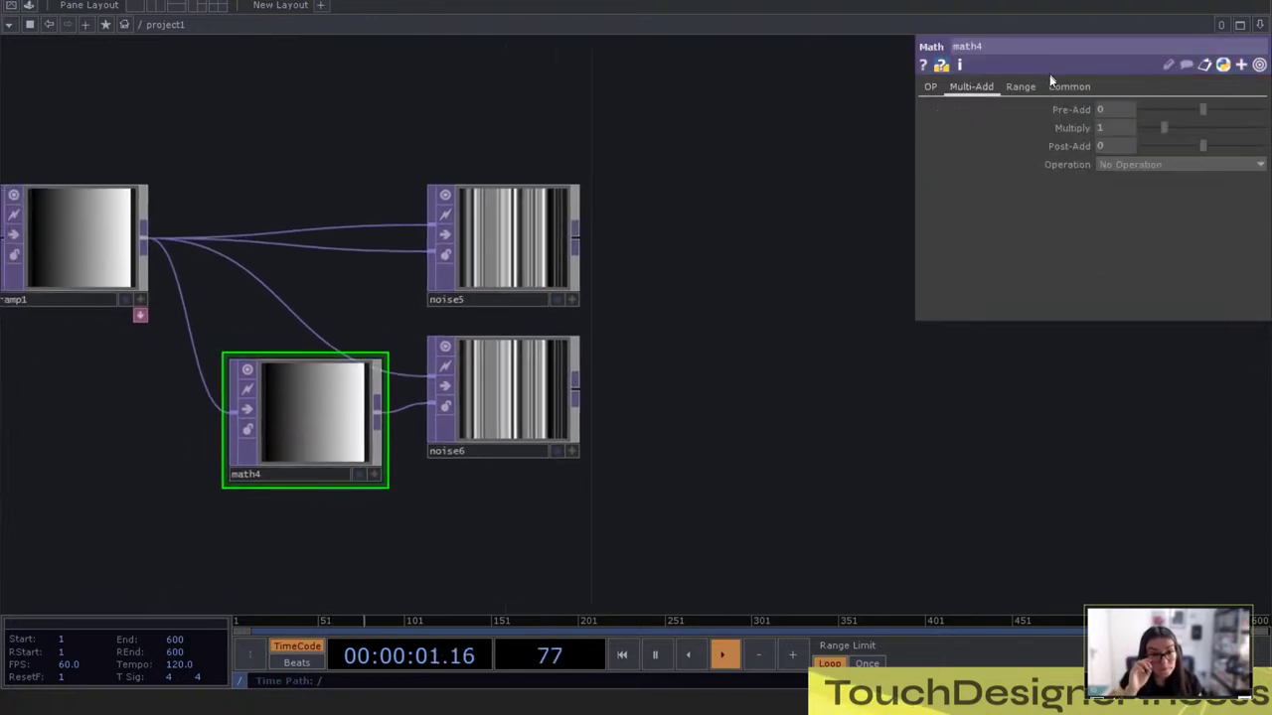
left_click(1023, 88)
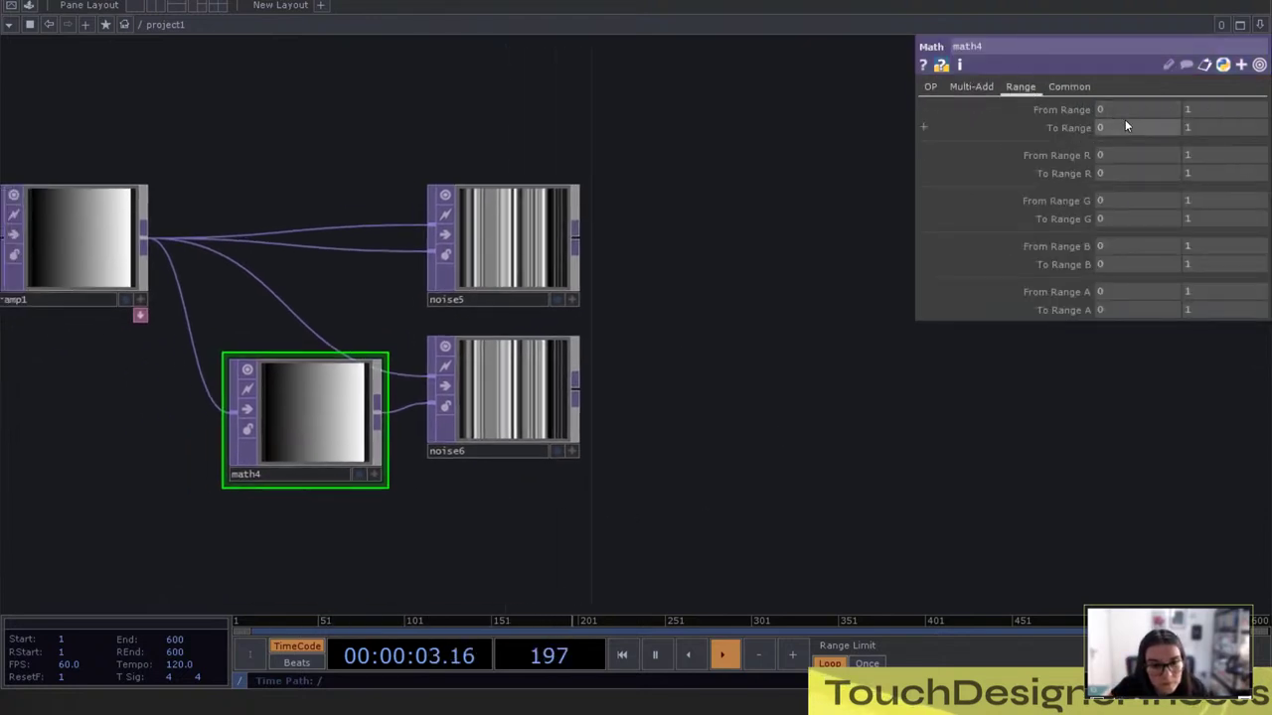
left_click(964, 88)
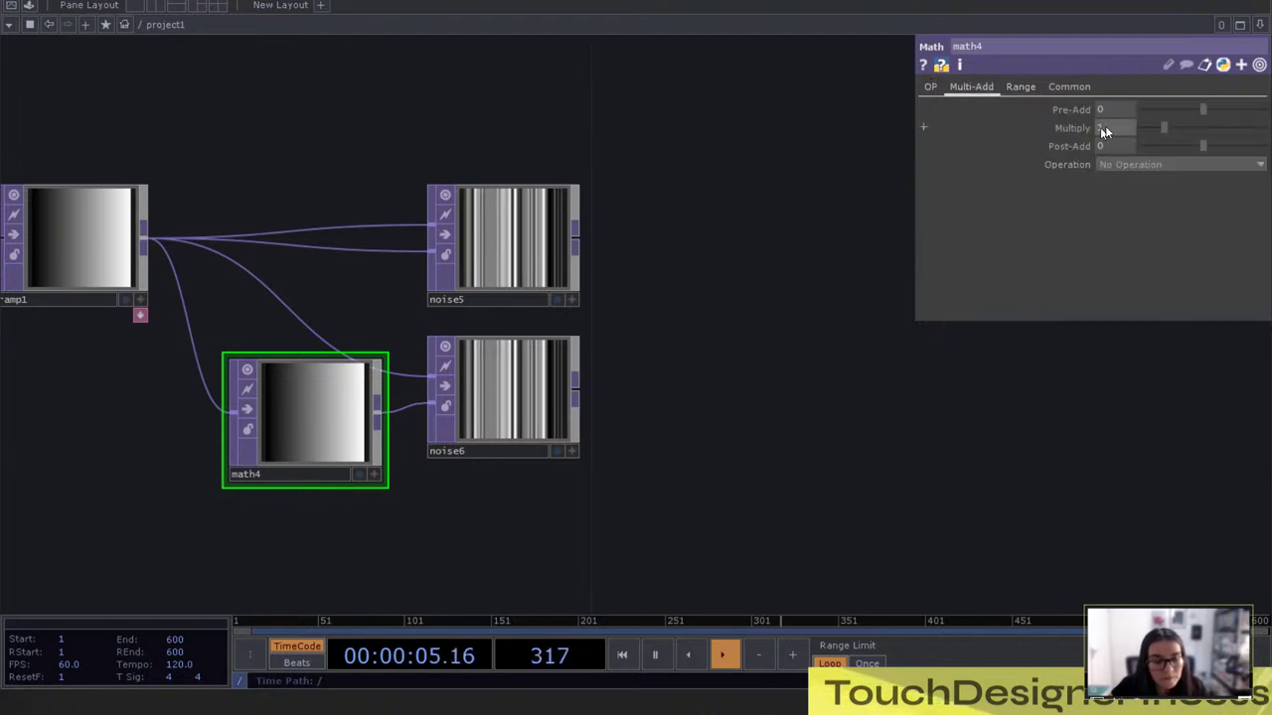
middle_click_drag(1114, 112, 1091, 94)
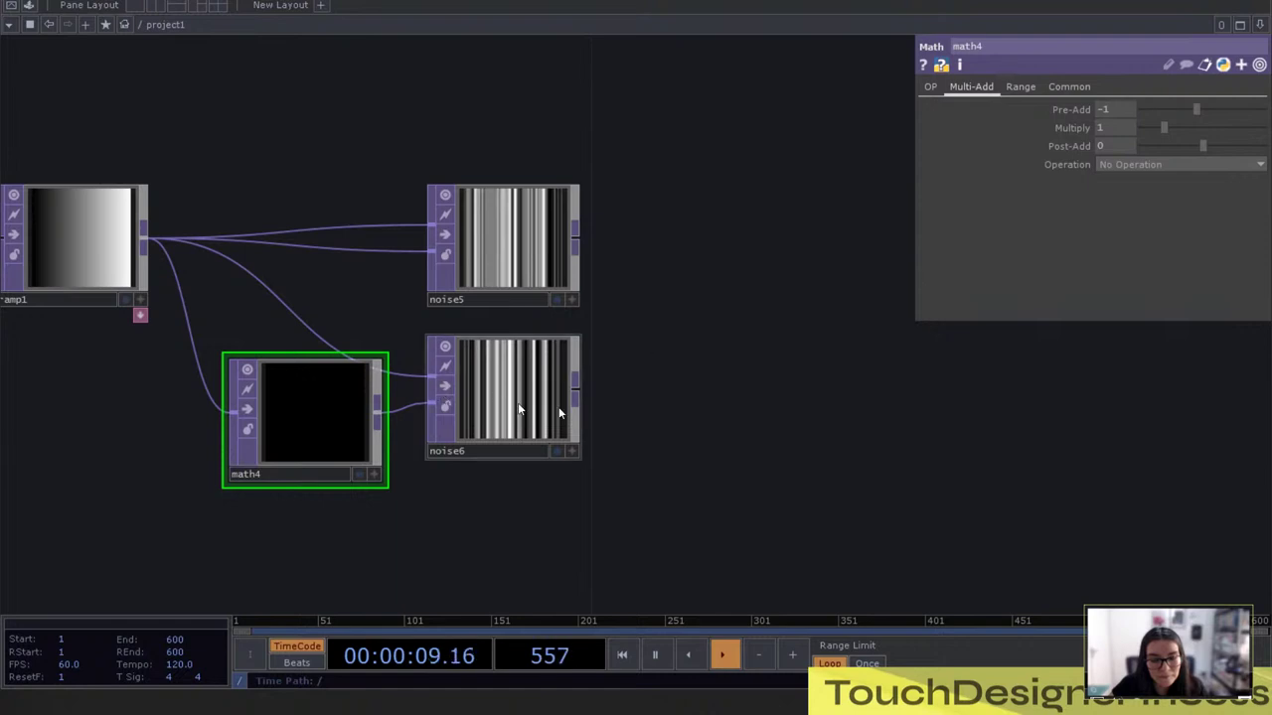
Add a Matte TOP after noise5 and connect noise6 to its second input and ramp1 to its third
left_click_drag(637, 422, 573, 429)
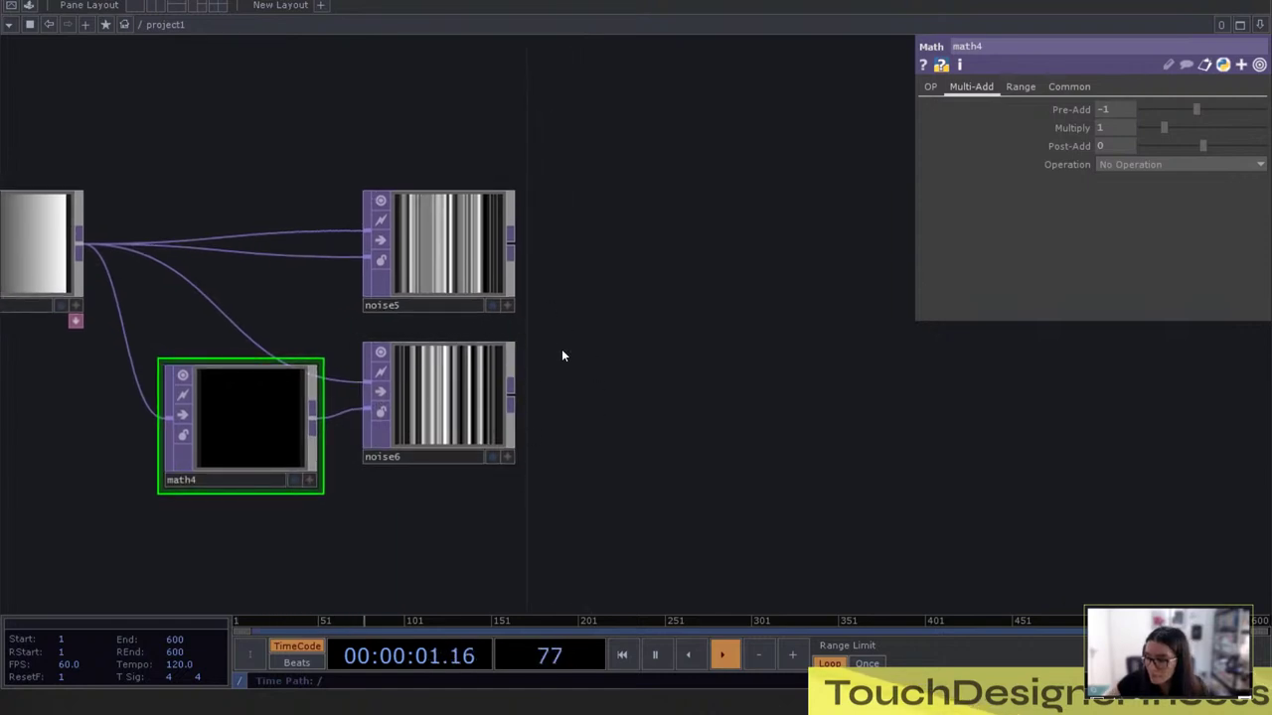
left_click_drag(562, 349, 655, 376)
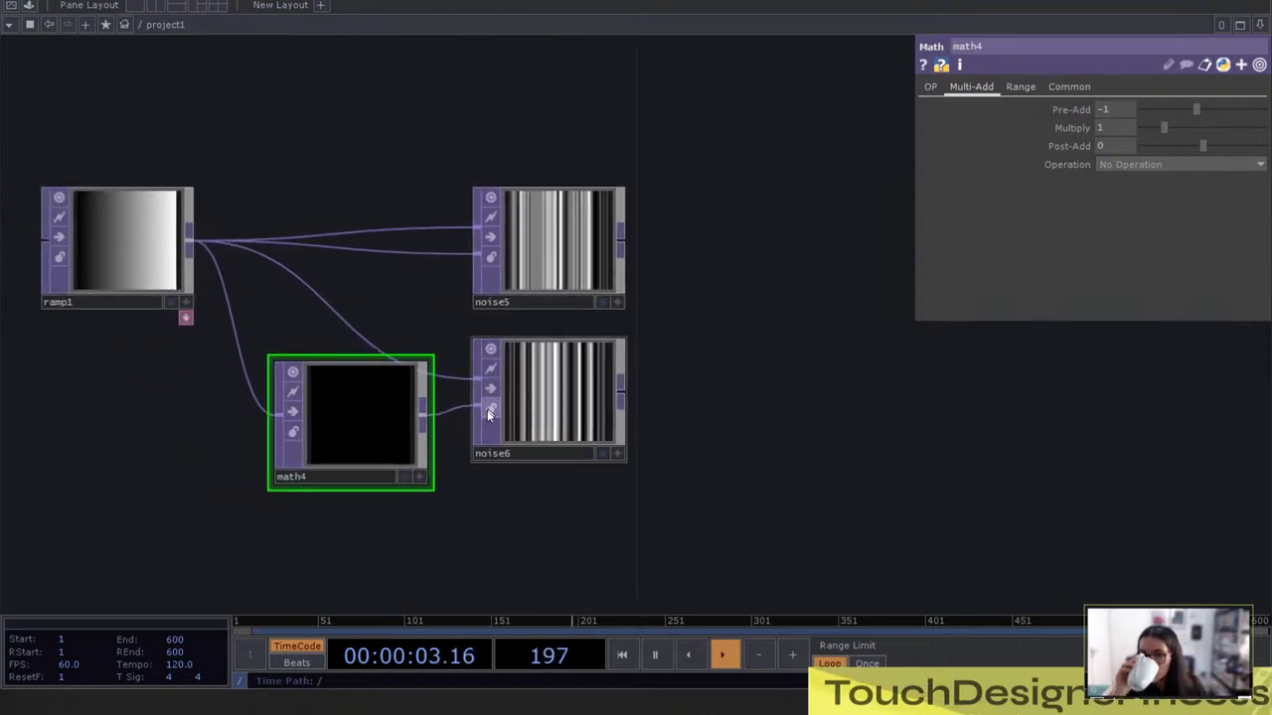
left_click_drag(759, 402, 684, 405)
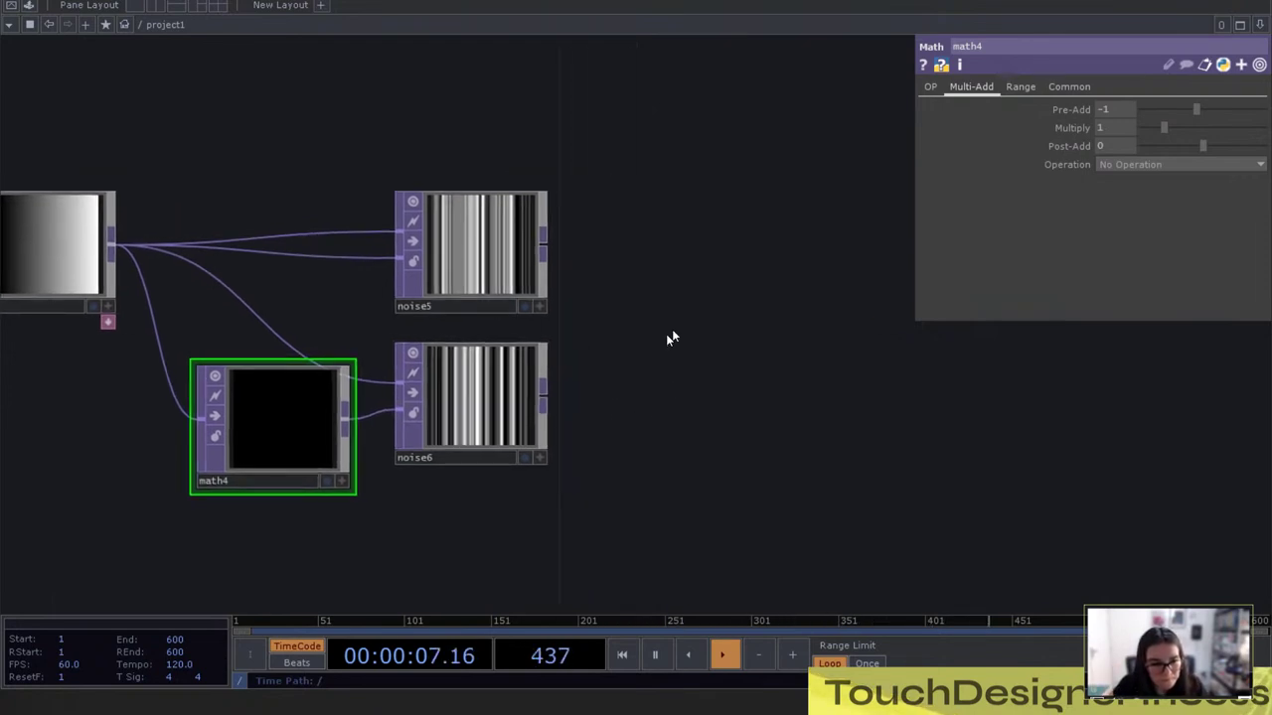
right_click(544, 247)
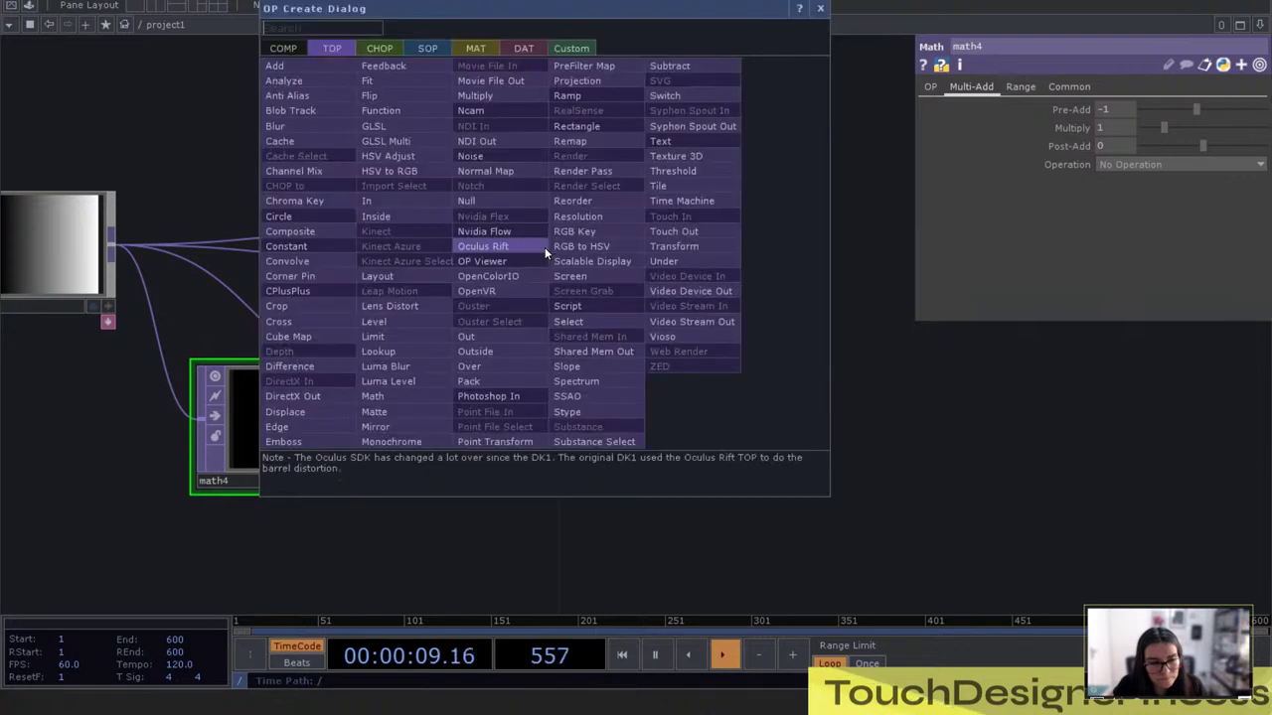
type("matte")
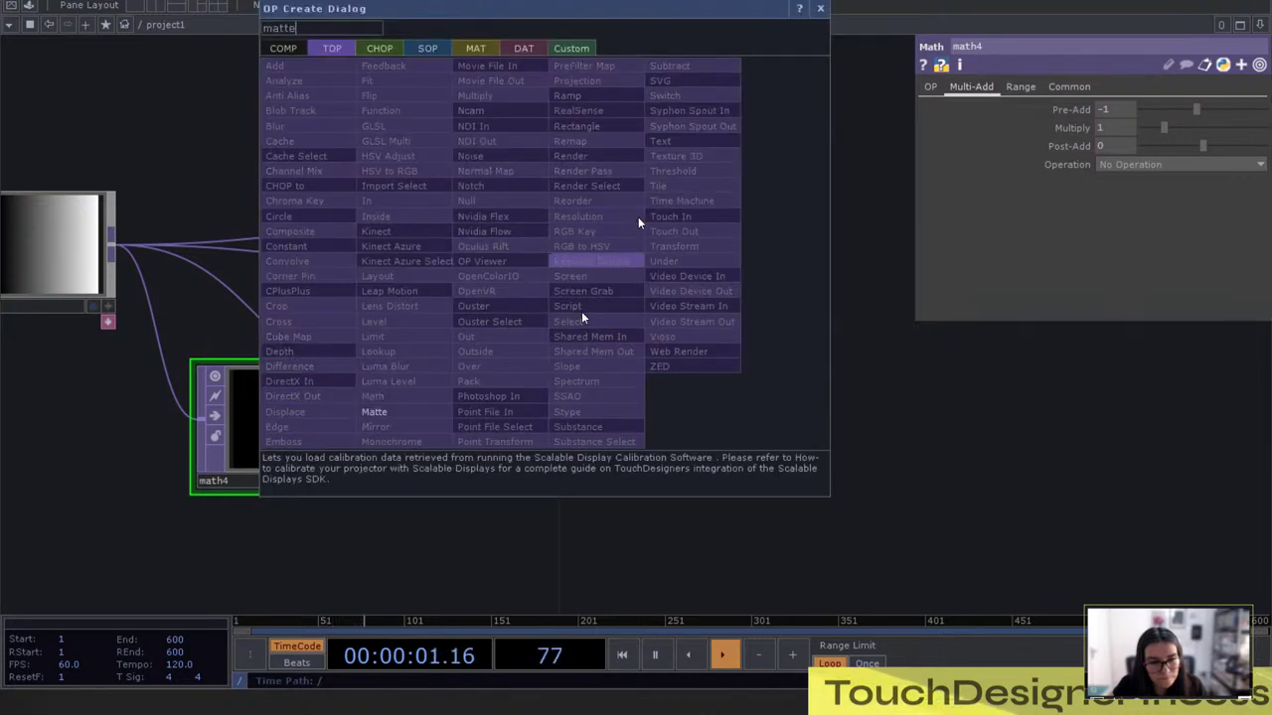
left_click(391, 410)
left_click(763, 327)
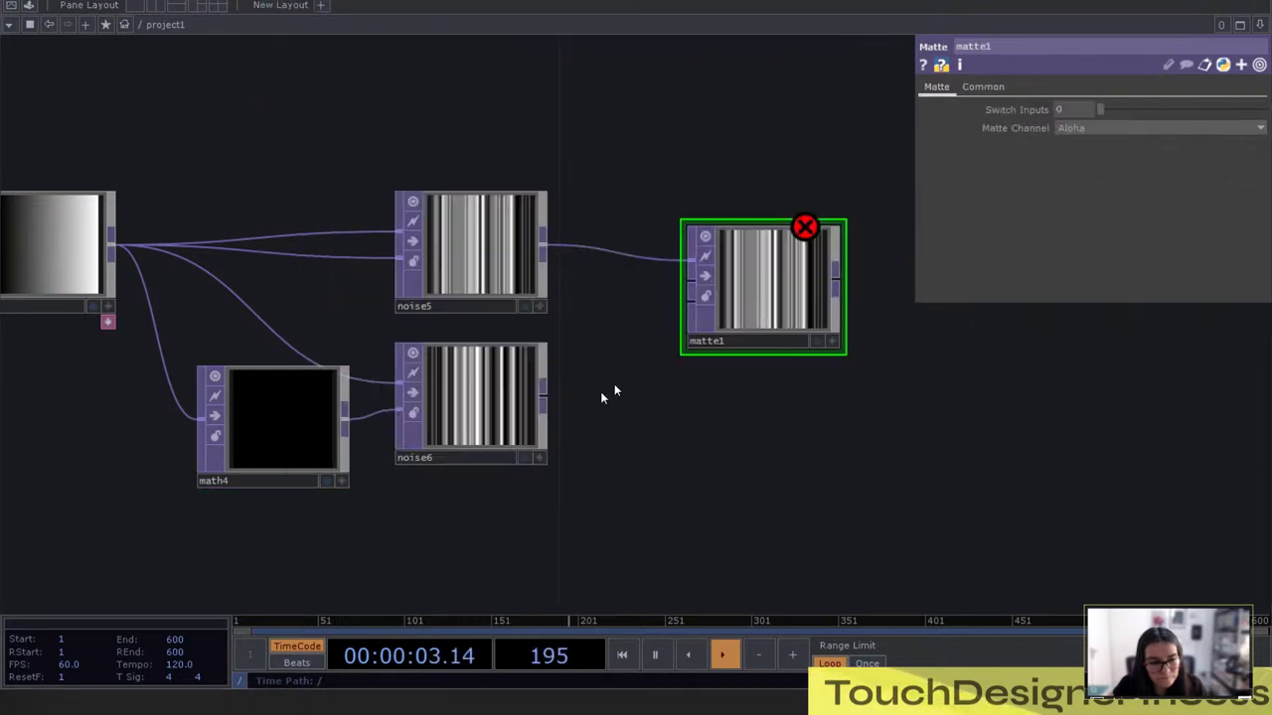
left_click_drag(543, 398, 690, 282)
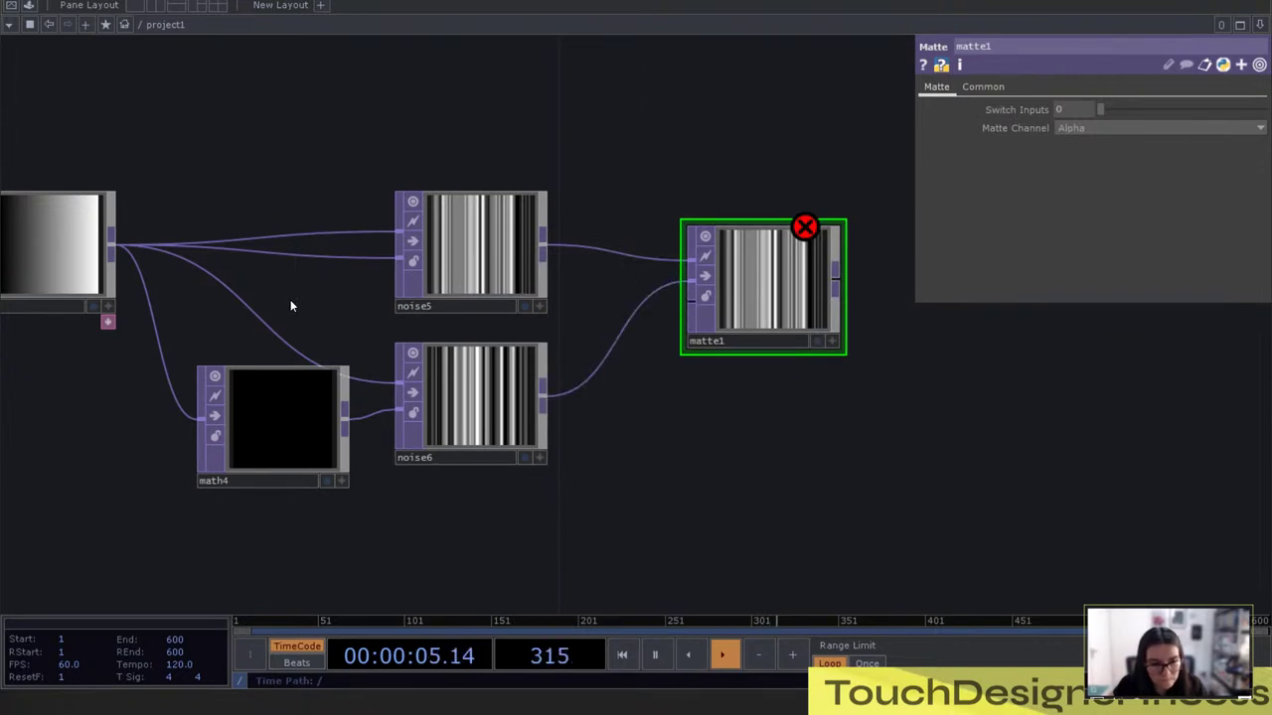
left_click_drag(112, 251, 683, 304)
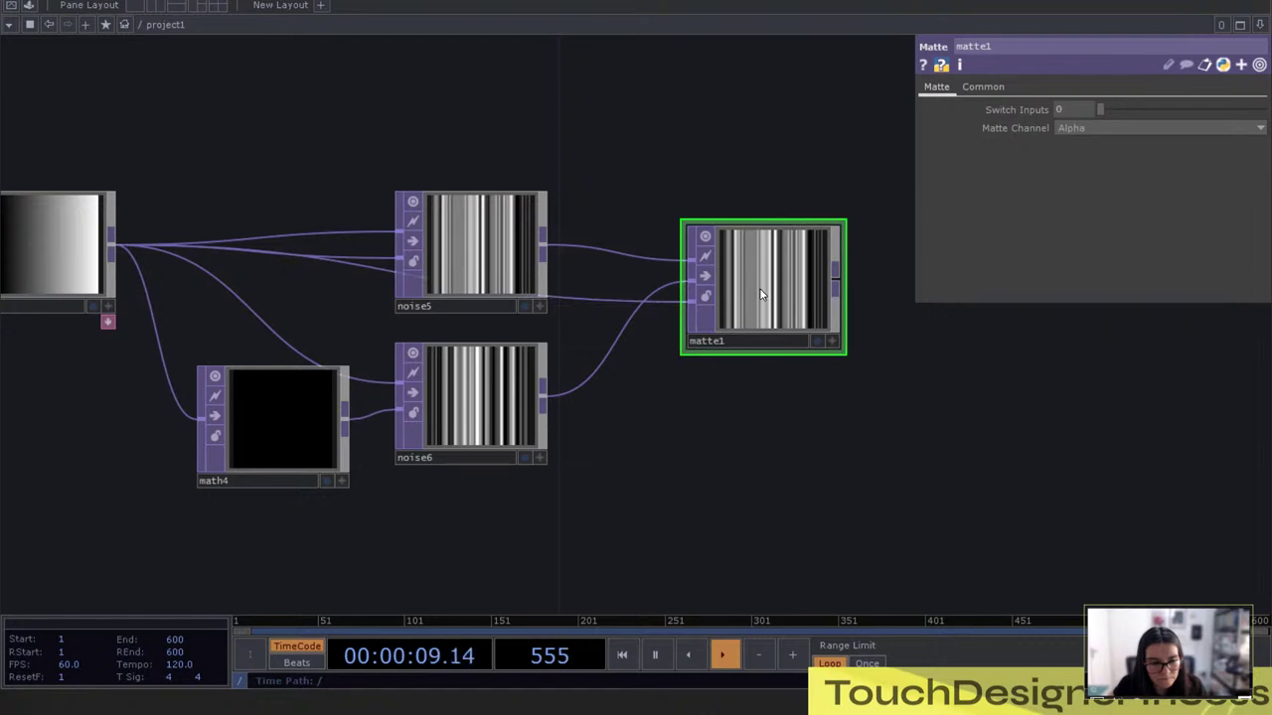
Move matte1 up beside noise5 and set its Matte Channel to Red
left_click_drag(761, 292, 807, 199)
left_click_drag(808, 371, 756, 347)
left_click(1091, 123)
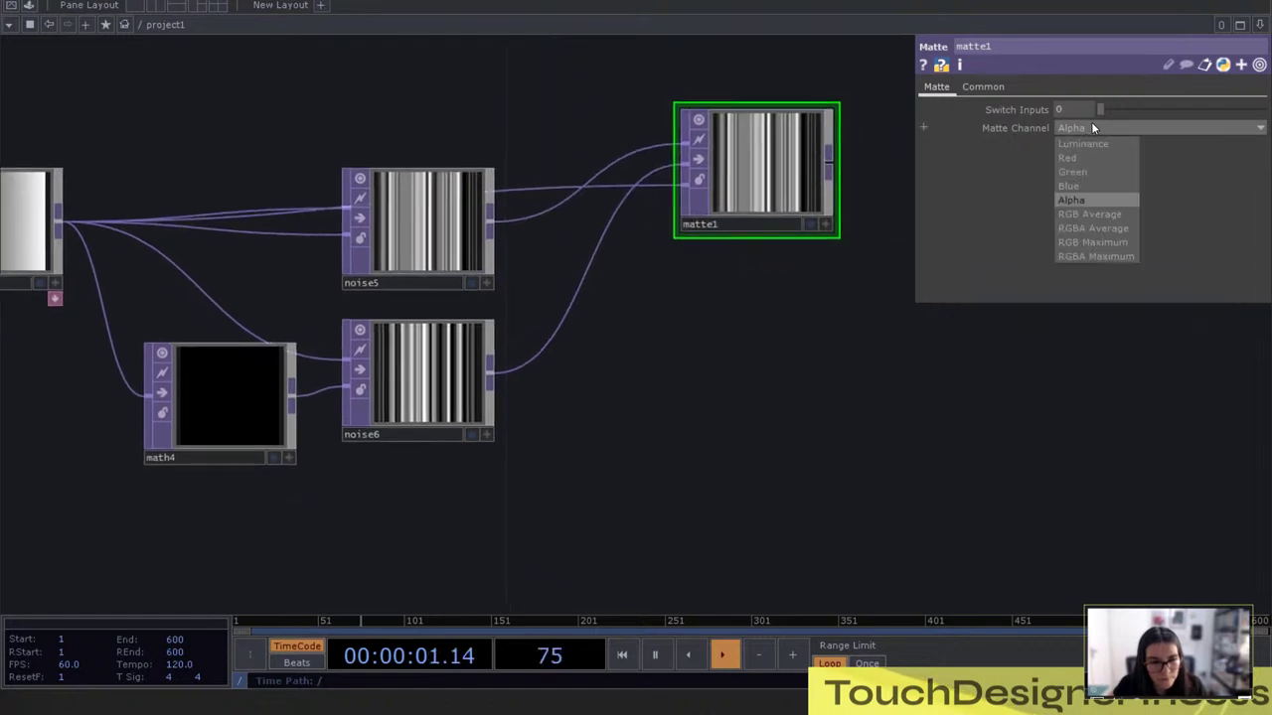
left_click(1074, 158)
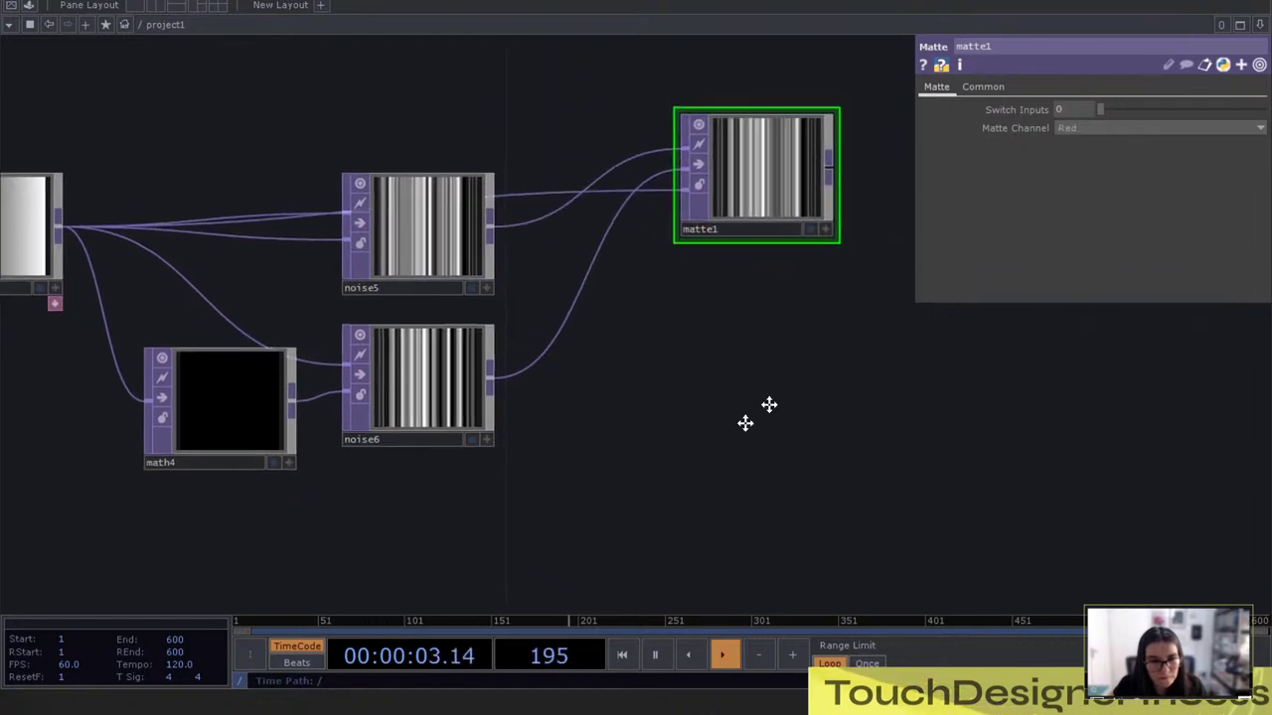
Create a TOP to CHOP above matte1, assign matte1 as its TOP, and view its channel curves
scroll(698, 232, "up", 5)
scroll(698, 231, "right", 3)
key("Tab")
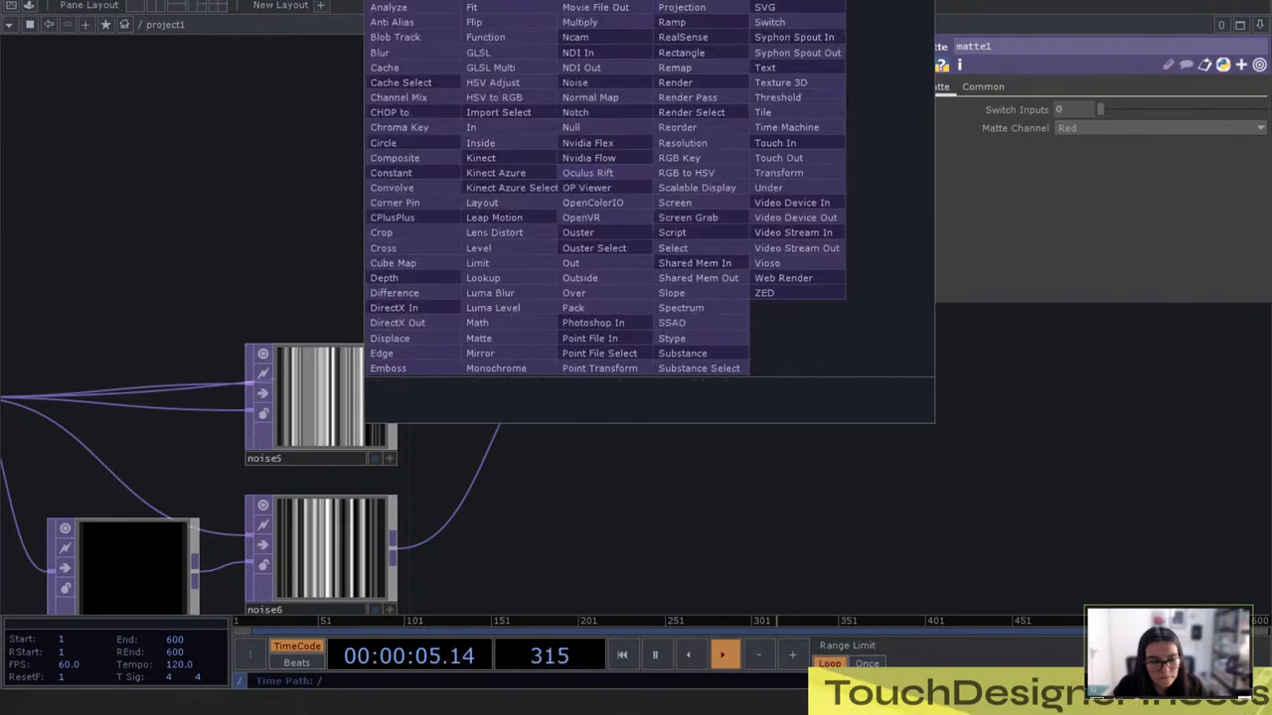
key("Tab")
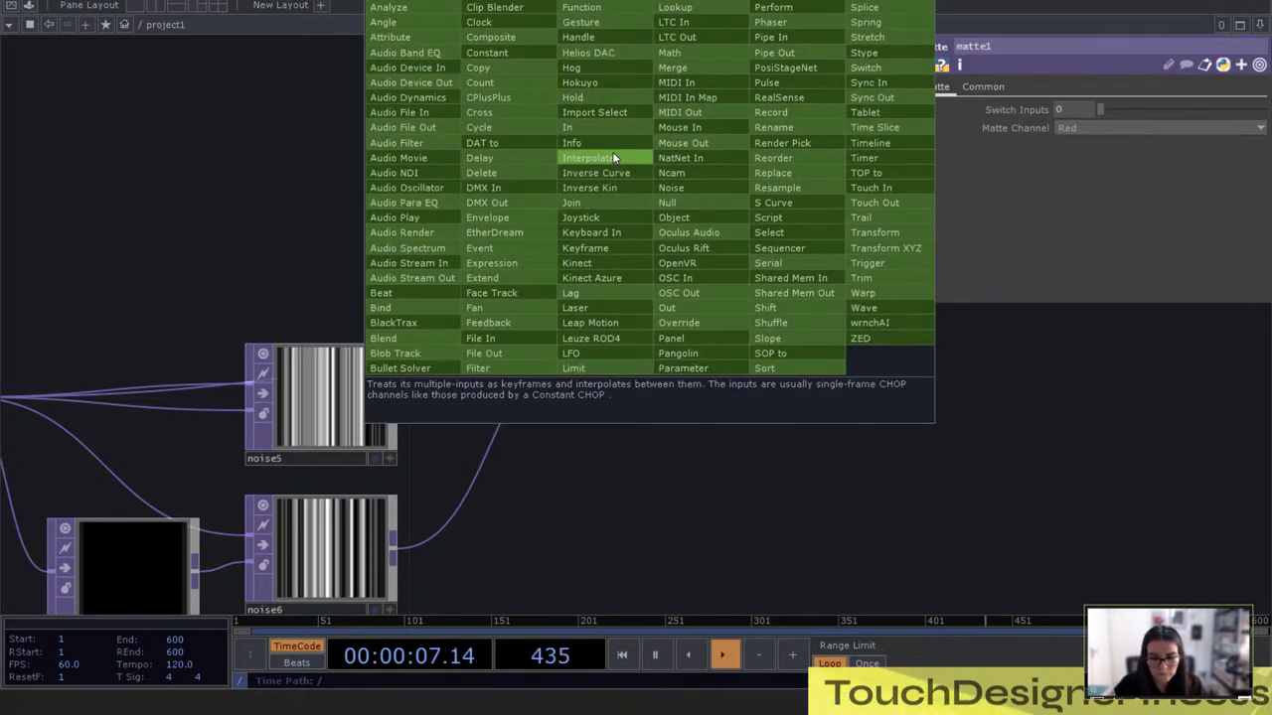
type("top")
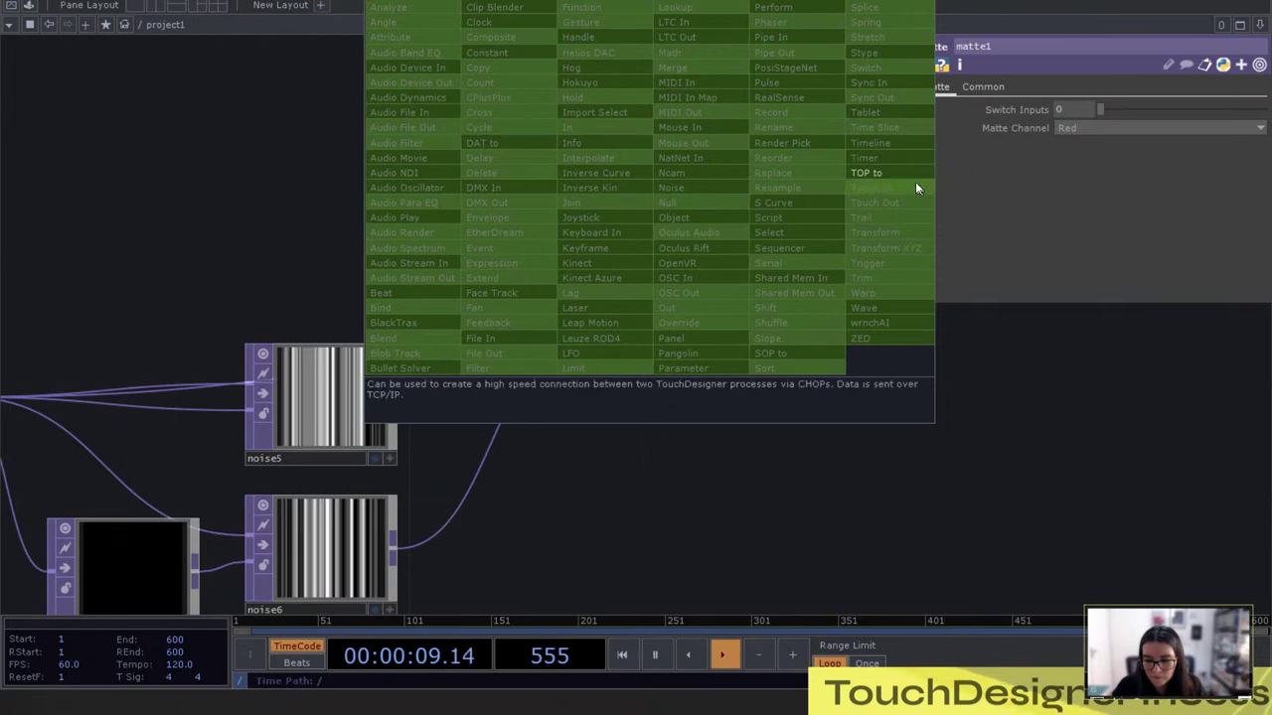
left_click(909, 173)
left_click(643, 194)
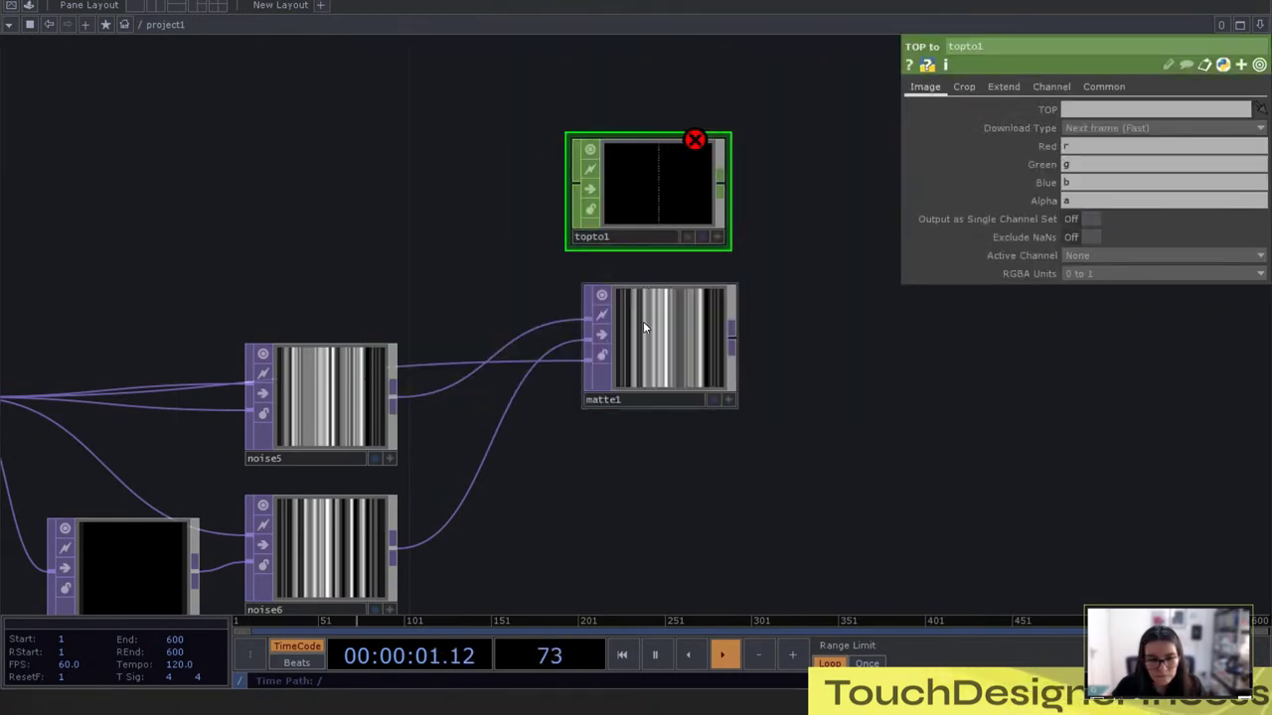
mouse_move(643, 328)
left_mouse_down()
mouse_move(636, 208)
mouse_move(696, 174)
left_mouse_up()
scroll(700, 169, "up", 5)
scroll(743, 193, "down", 2)
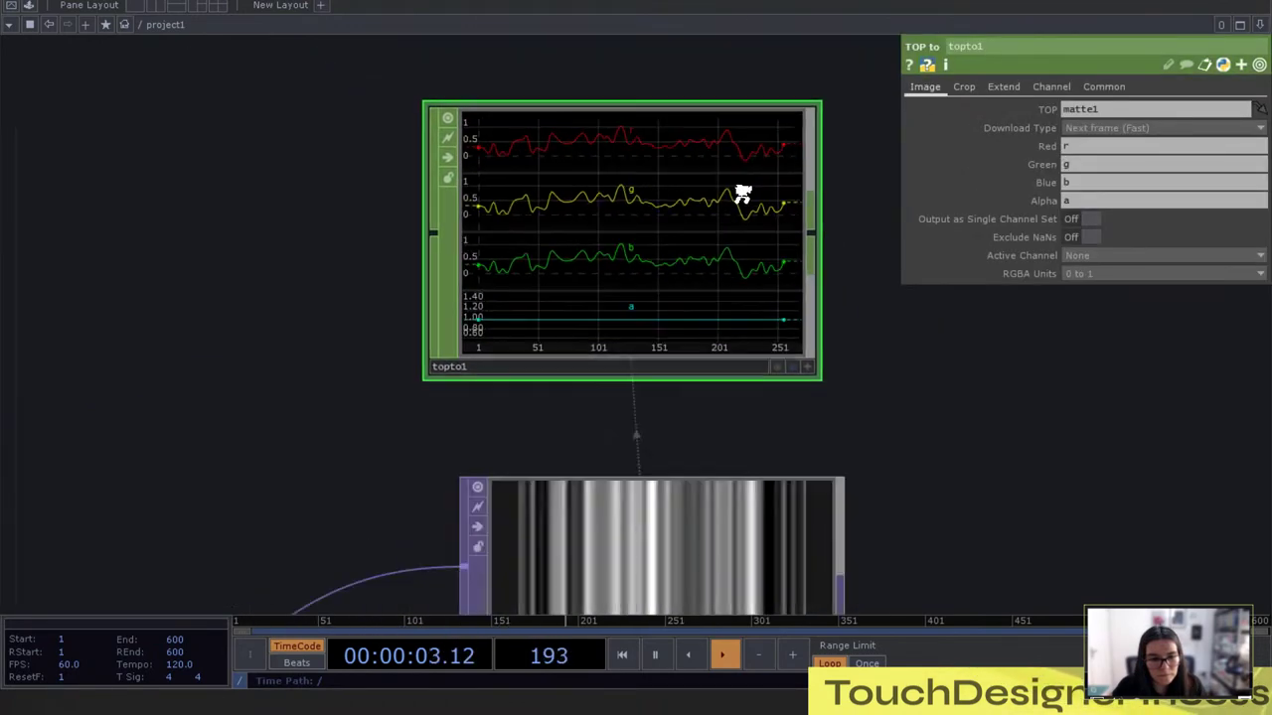
Set the Period of noise5 and noise6 together to 10
scroll(743, 194, "down", 5)
scroll(389, 256, "down", 3)
left_click(422, 393)
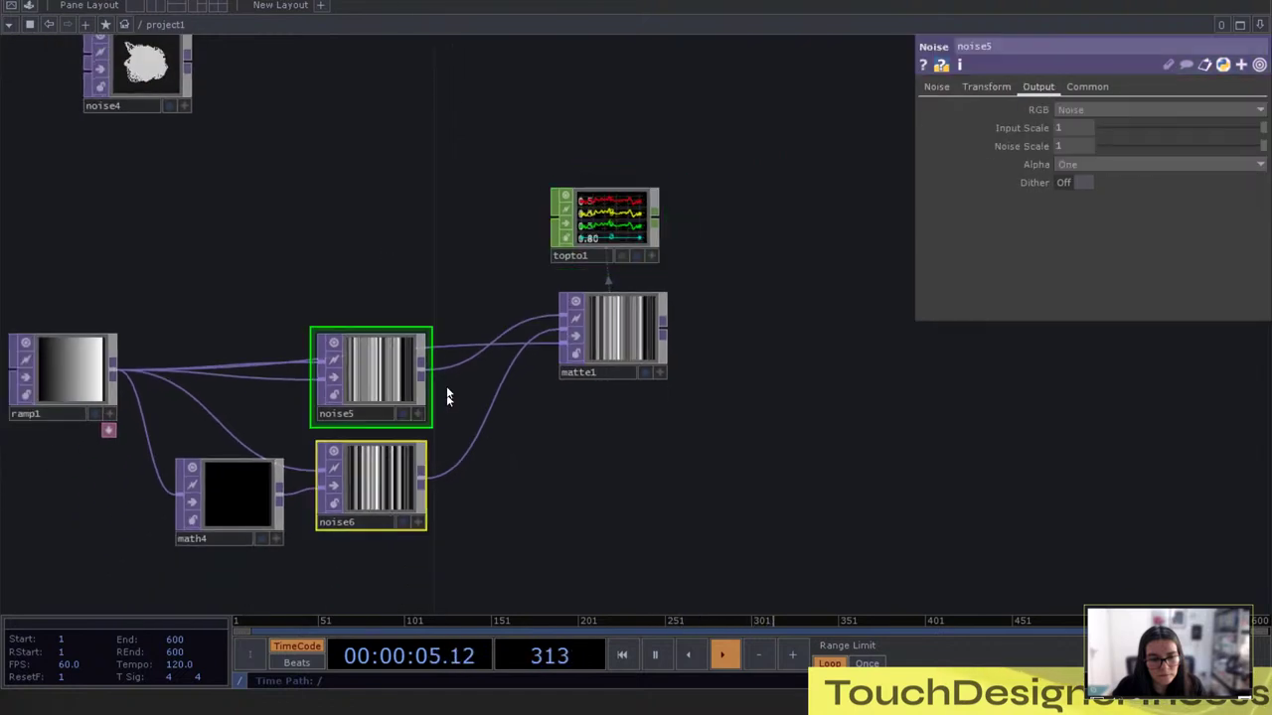
left_click(993, 90)
left_click(937, 86)
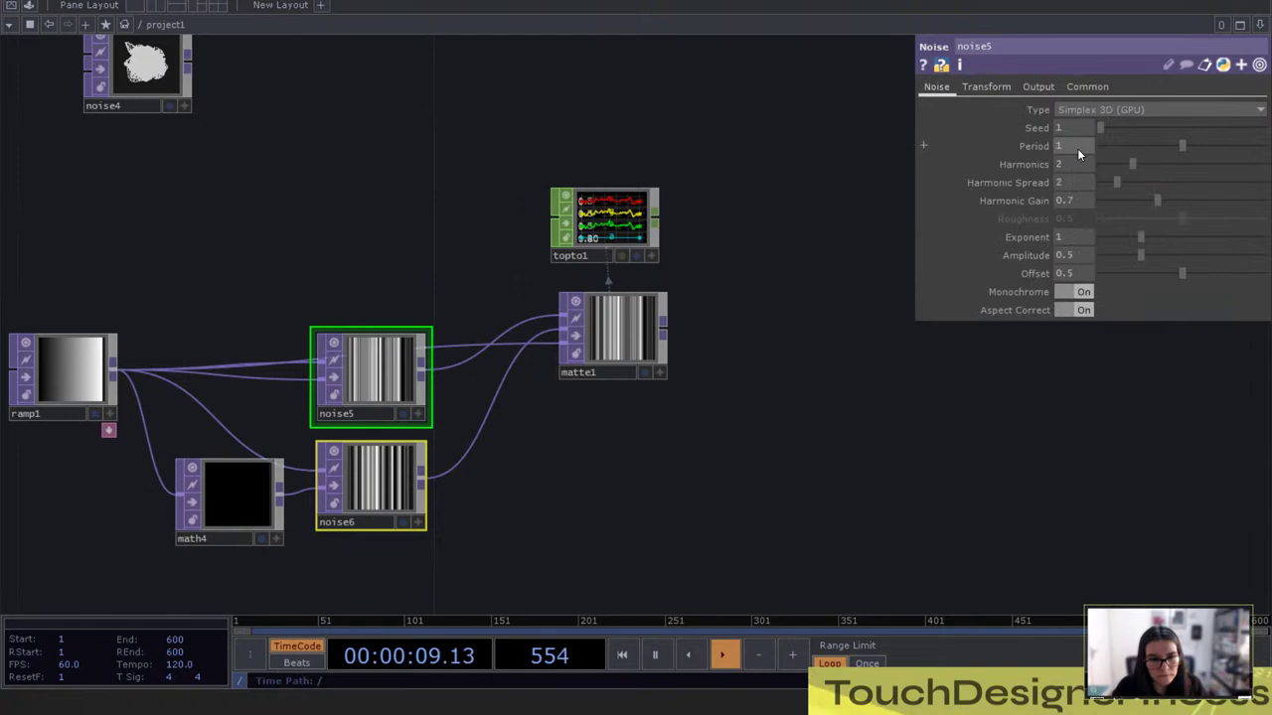
type("0")
key("Return")
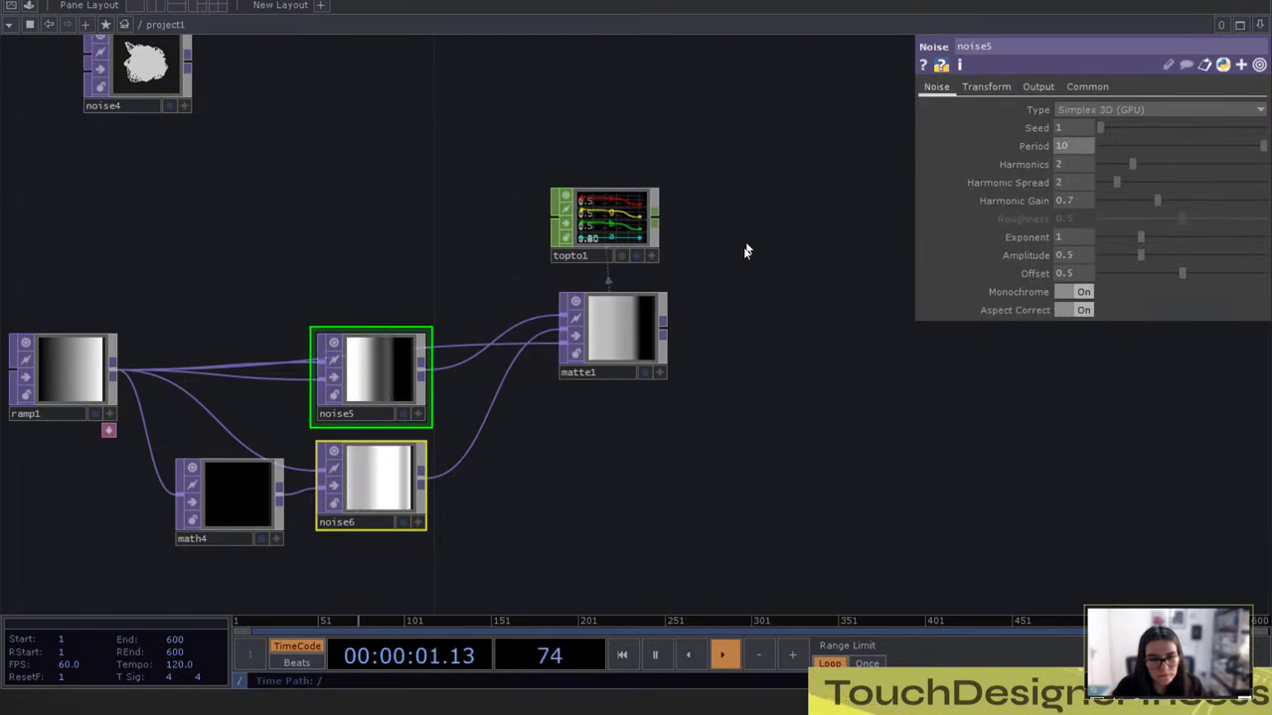
Set matte1's Switch Inputs to 1 and compare the start and end points of topto1's curves
scroll(682, 235, "up", 5)
scroll(673, 207, "down", 3)
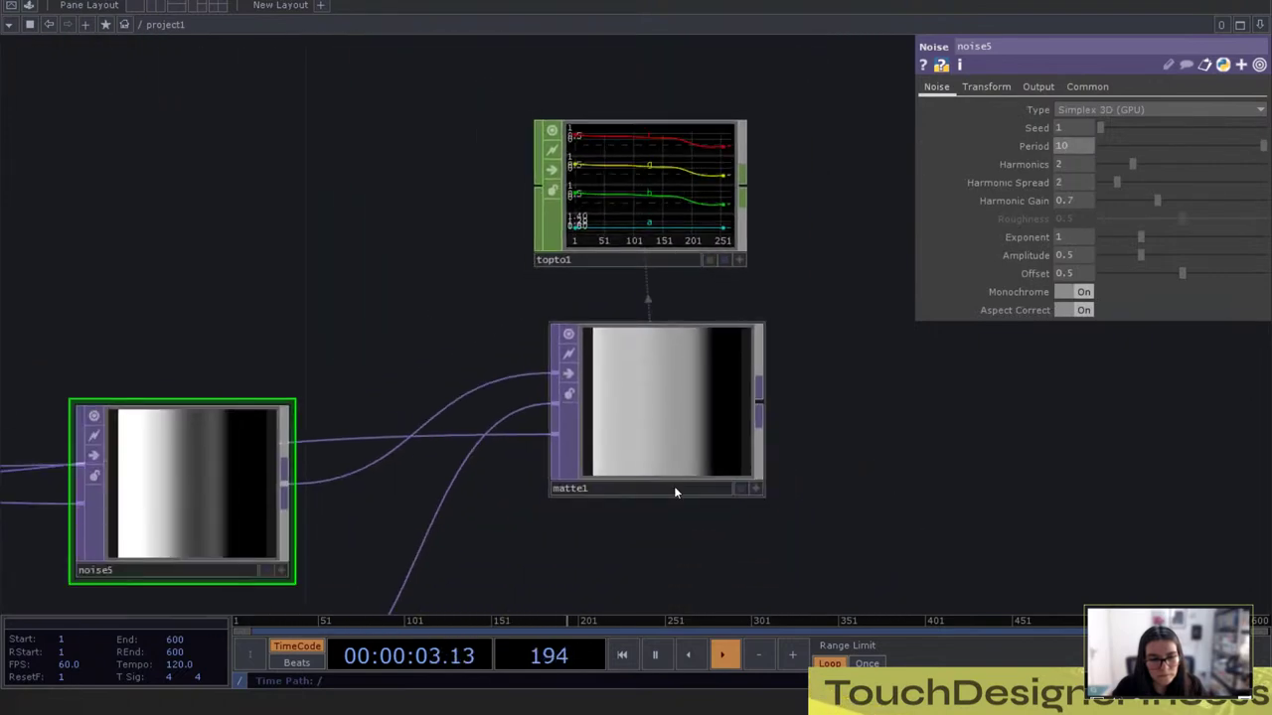
left_click(656, 425)
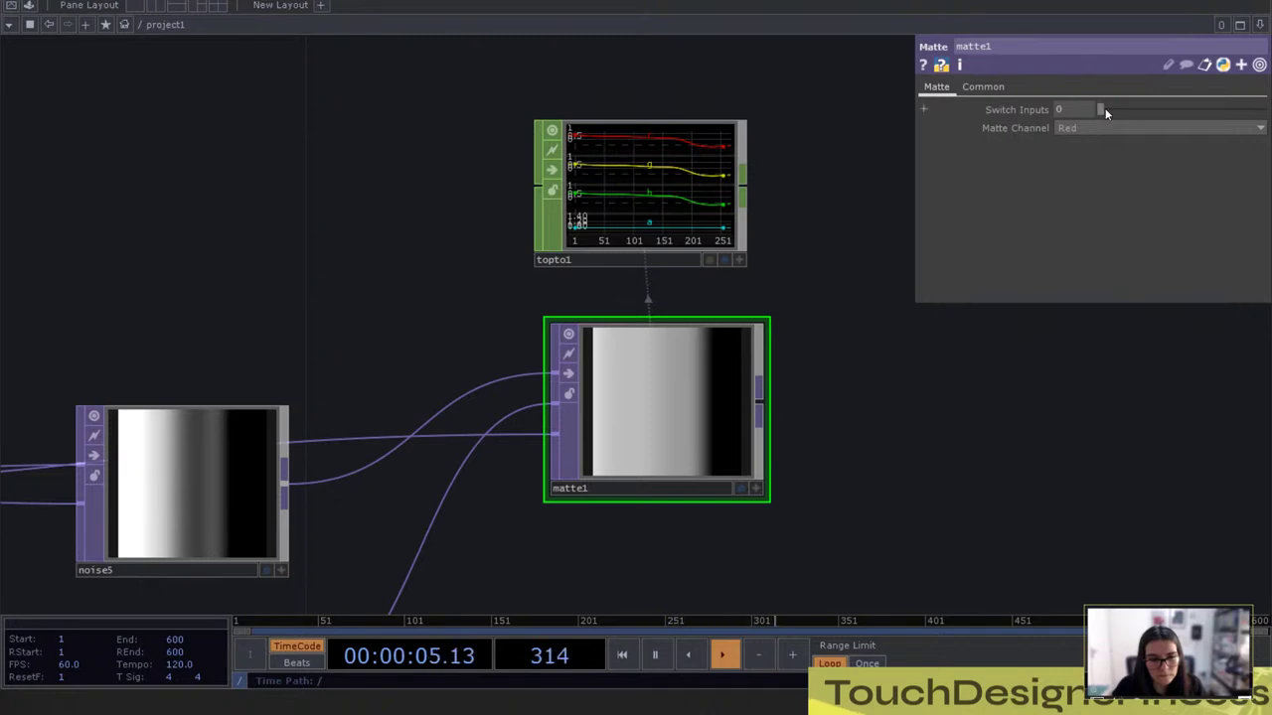
left_click_drag(1100, 108, 1258, 116)
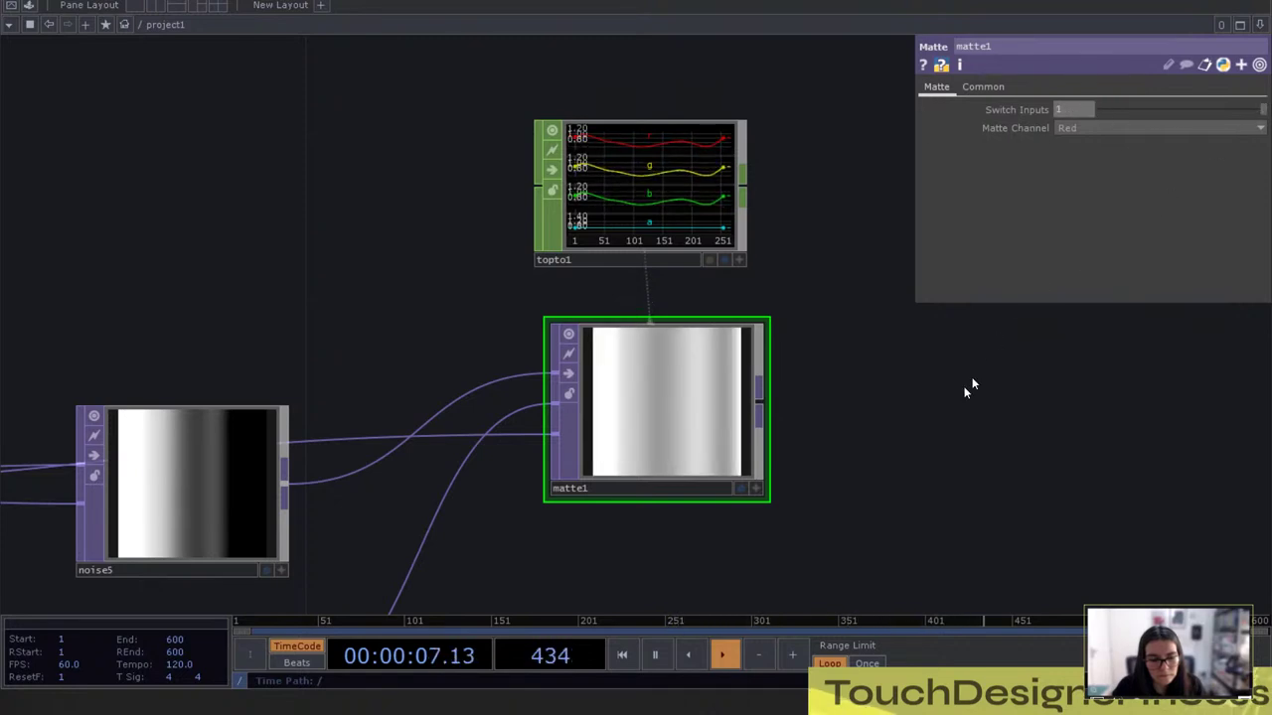
scroll(663, 194, "up", 5)
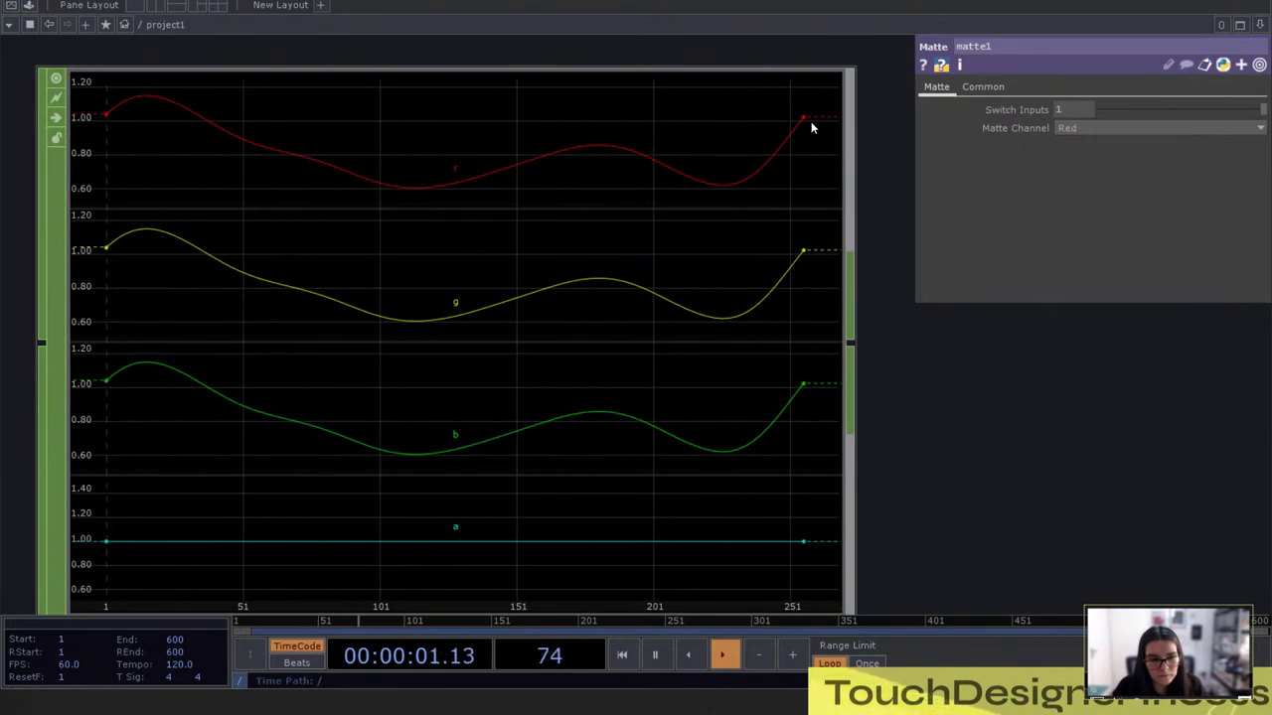
scroll(696, 144, "down", 10)
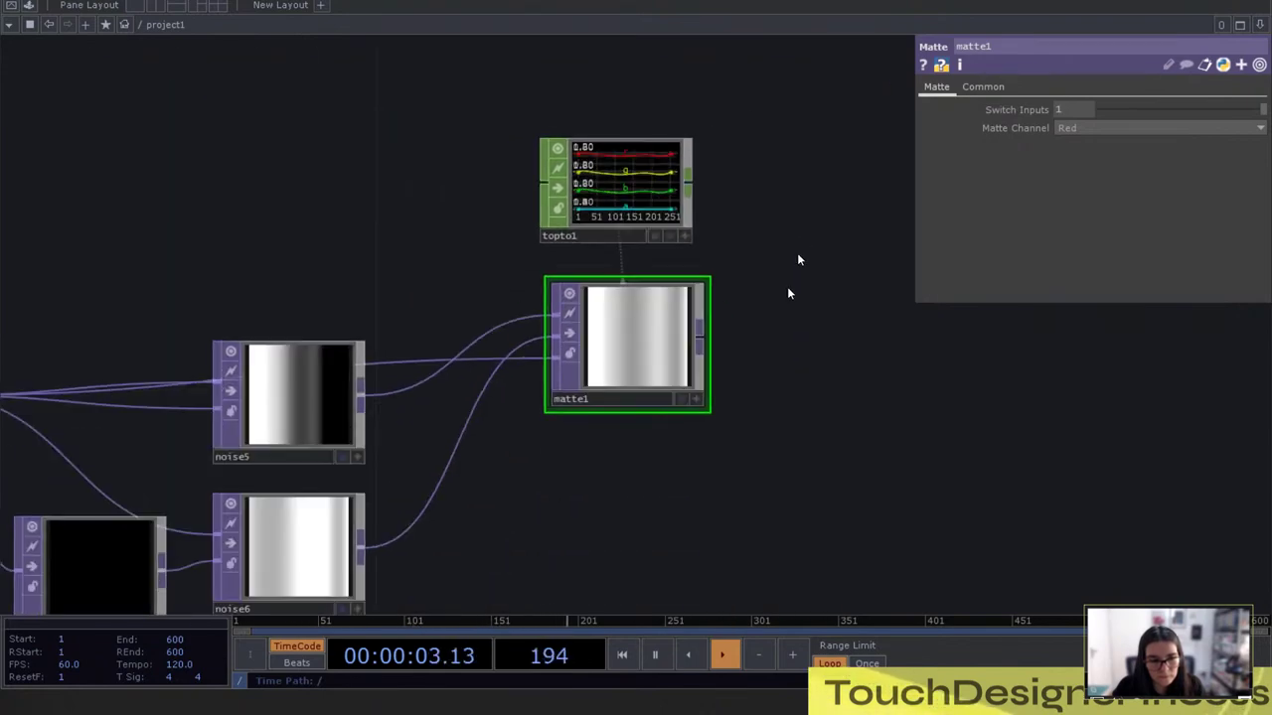
Add a Transform TOP after matte1
right_click(707, 334)
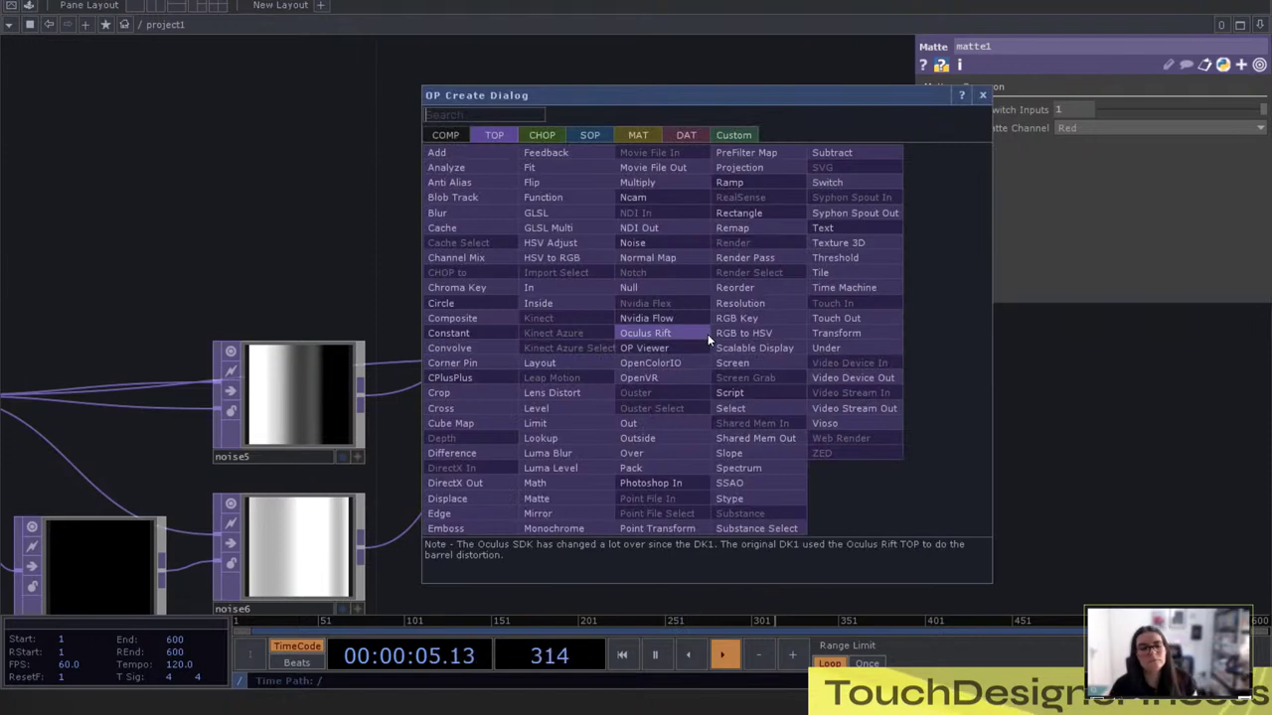
type("tr")
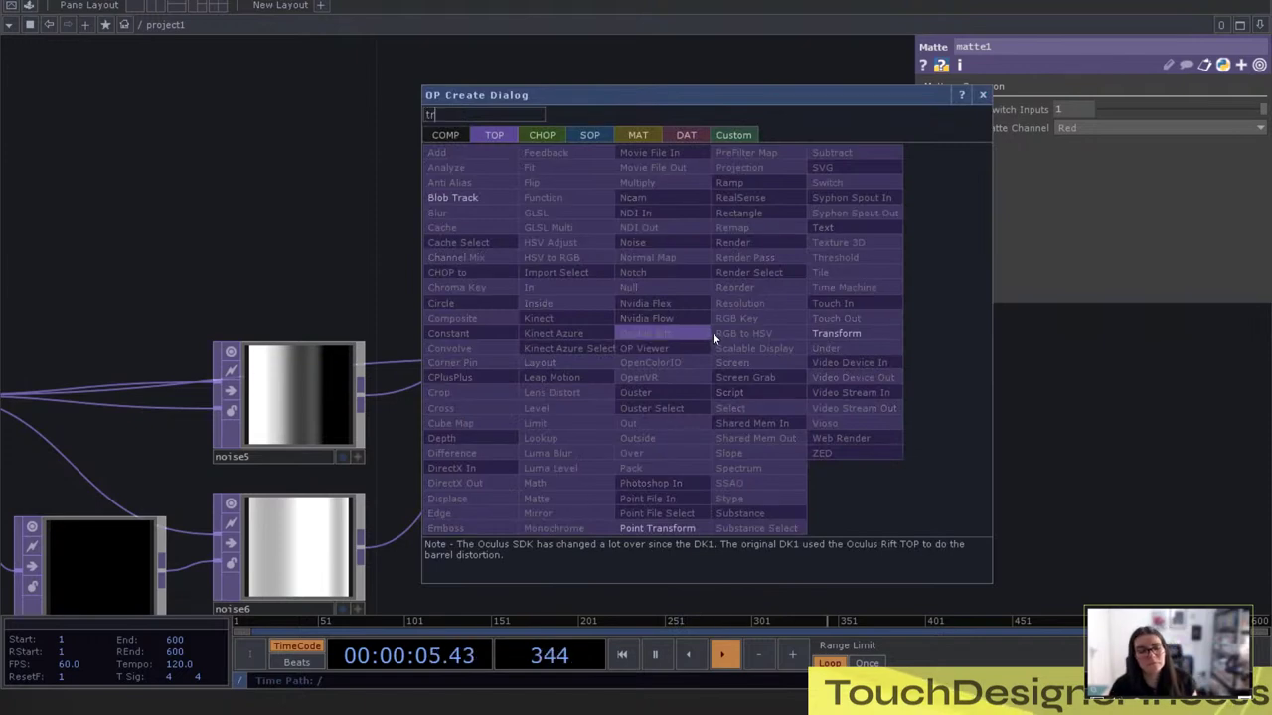
left_click(882, 334)
left_click(872, 357)
scroll(971, 377, "up", 4)
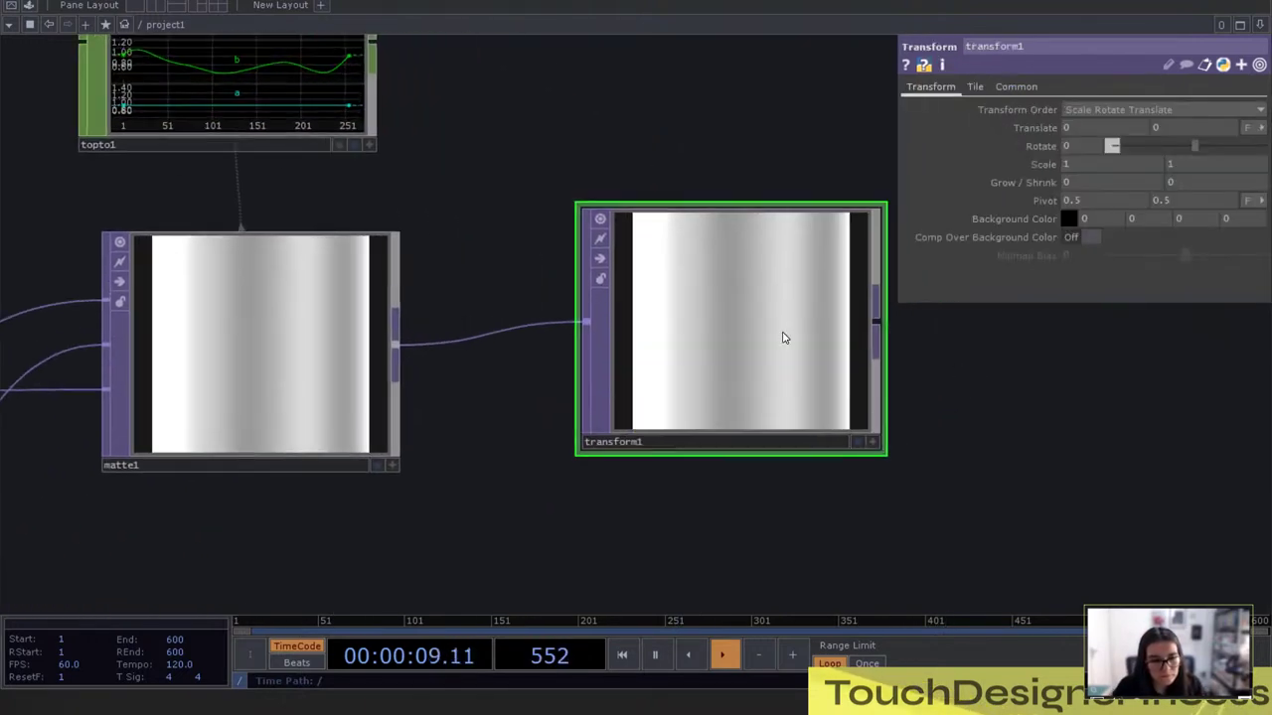
Set transform1's Extend mode to Repeat and its horizontal scale to 0.3
left_click(975, 86)
left_click(1064, 110)
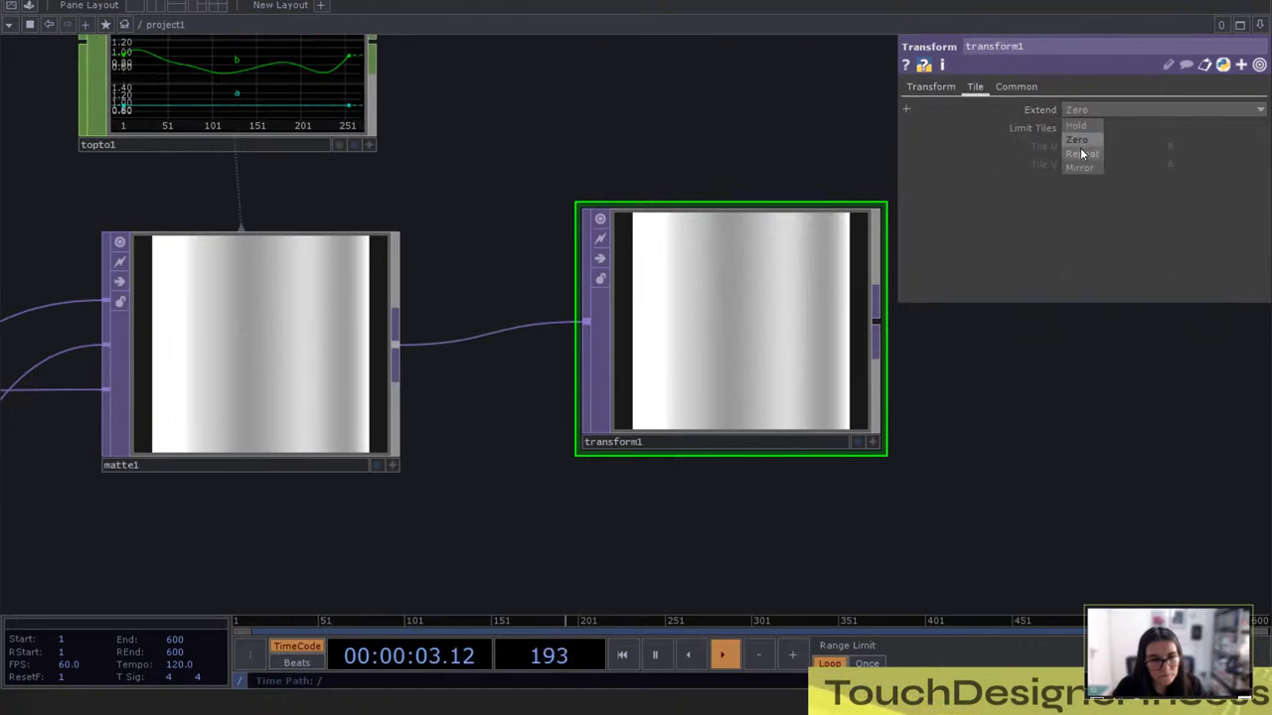
left_click(934, 86)
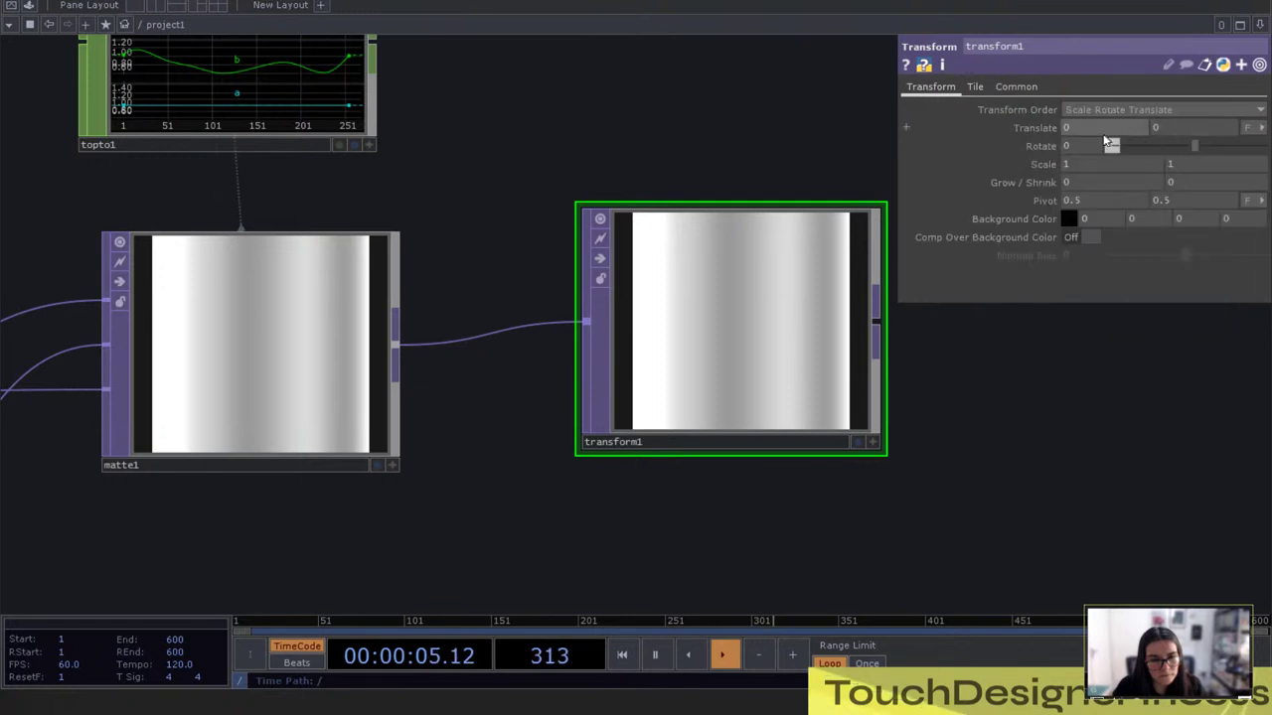
middle_click_drag(1074, 173, 1064, 146)
Assign transform1 as topto1's TOP, move topto1 above transform1, and check the tiled curves
left_click_drag(764, 138, 764, 247)
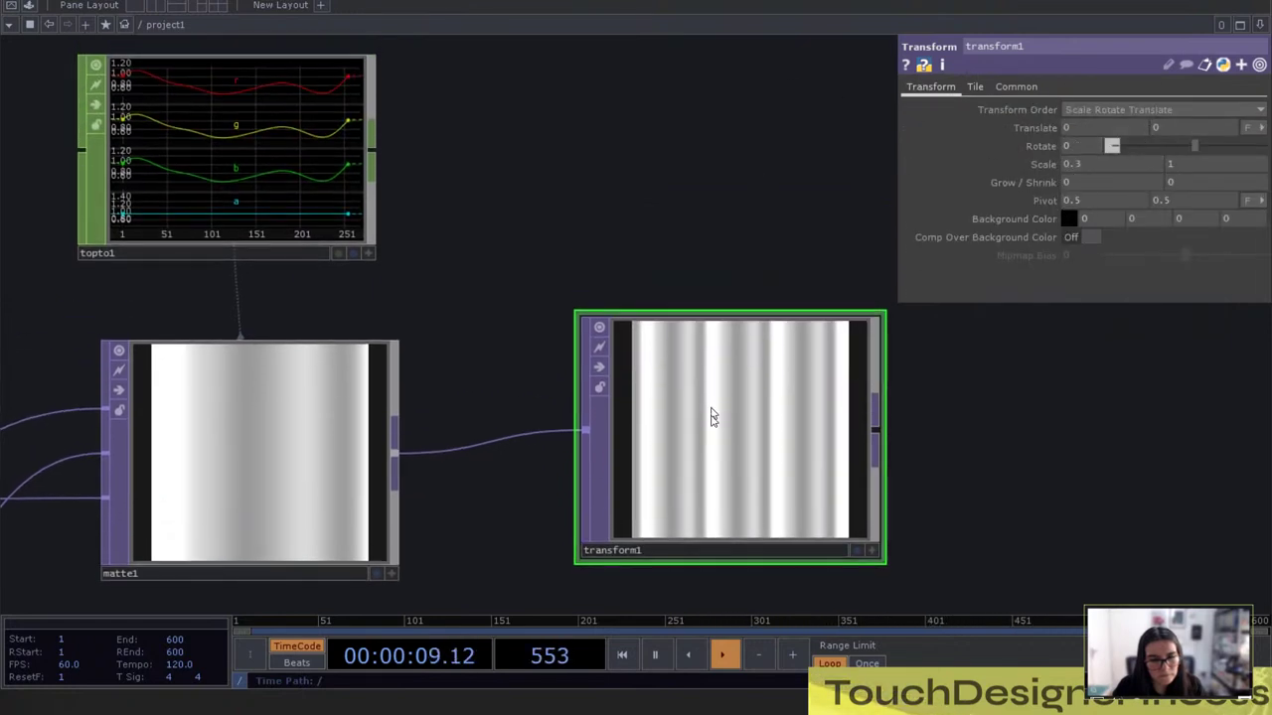
left_click_drag(696, 427, 294, 157)
left_click_drag(199, 133, 630, 115)
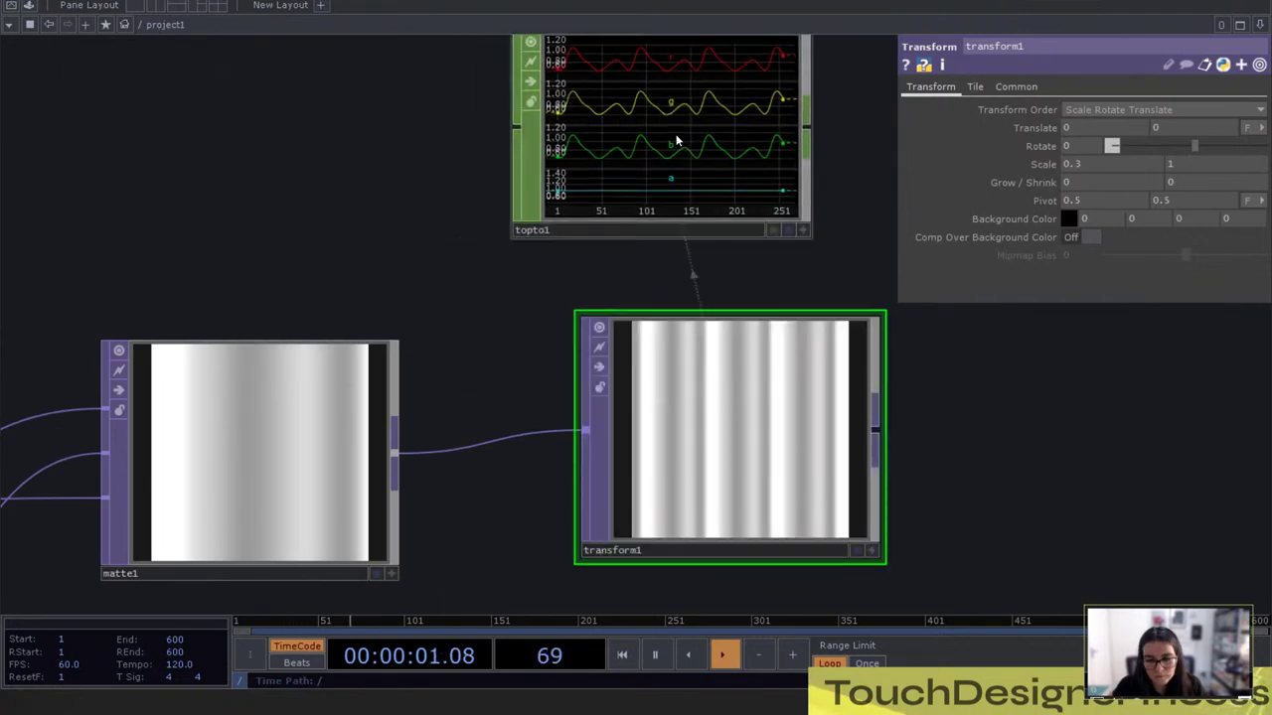
middle_click_drag(703, 79, 691, 127)
scroll(693, 127, "up", 1)
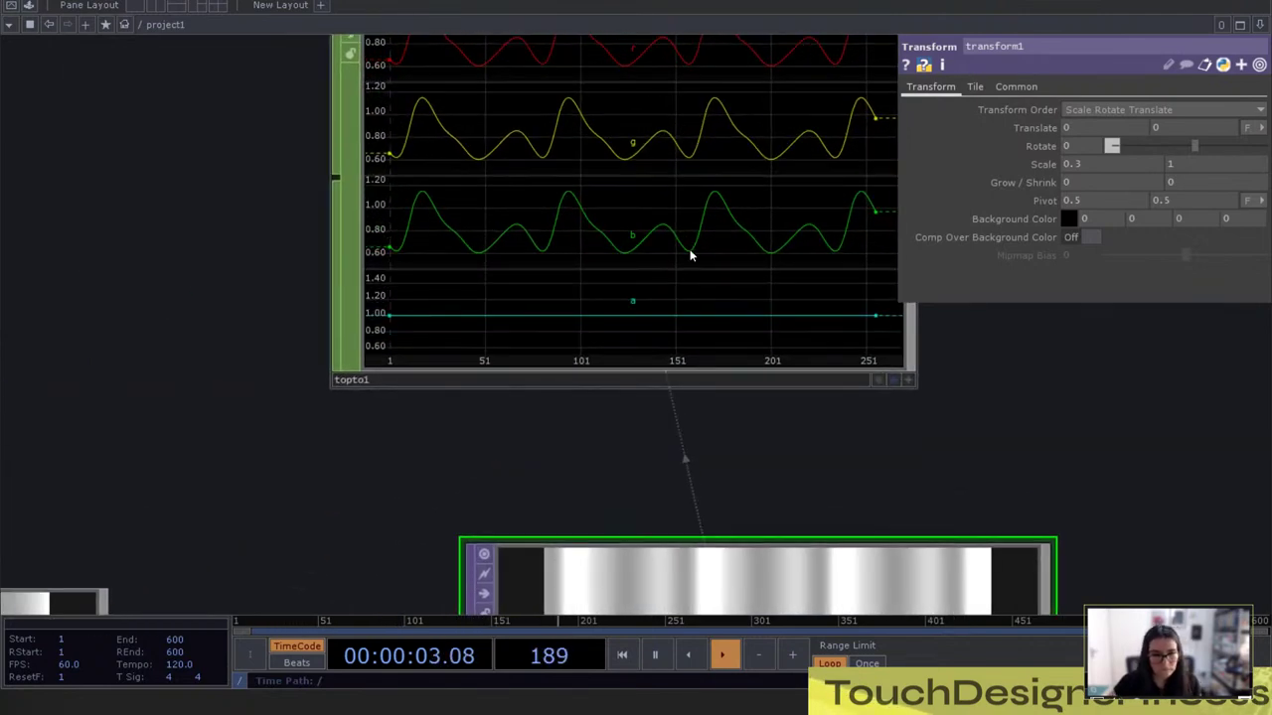
scroll(780, 216, "down", 5)
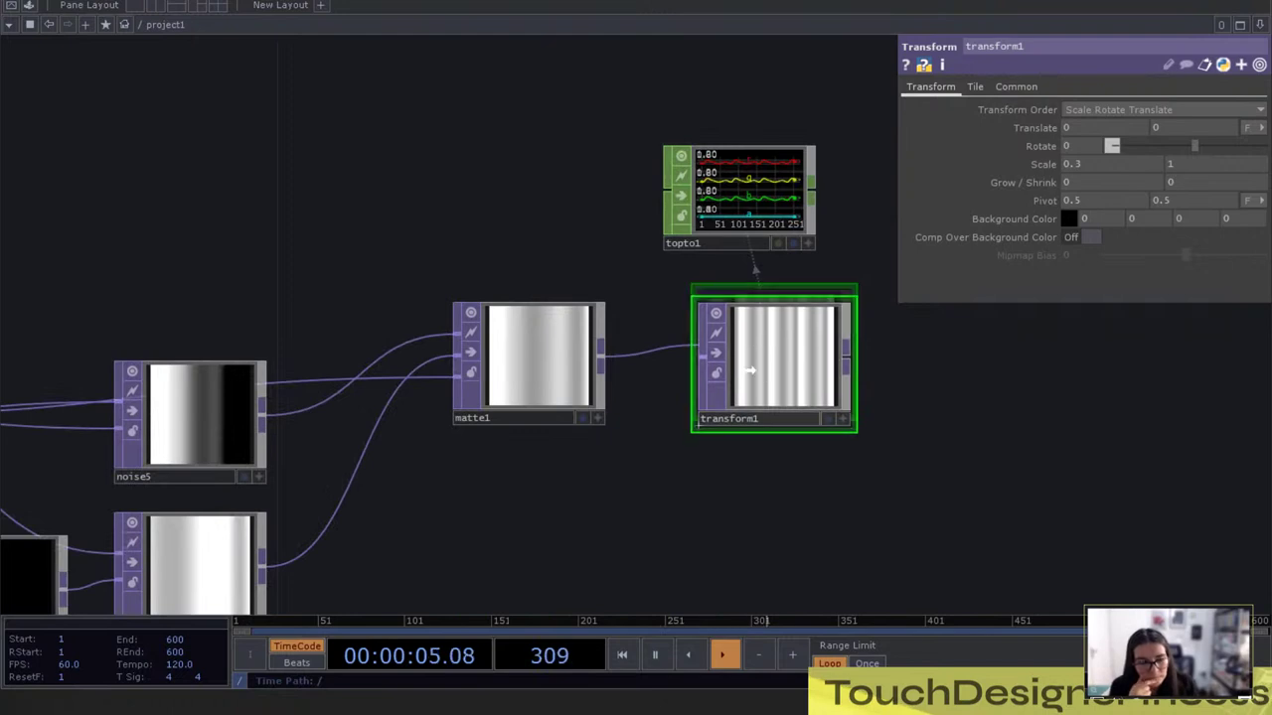
Examine transform1's repeated pattern and the ramp, math, noise and matte network that feeds it
left_click_drag(838, 443, 947, 337)
scroll(951, 330, "down", 4)
left_click_drag(892, 426, 728, 352)
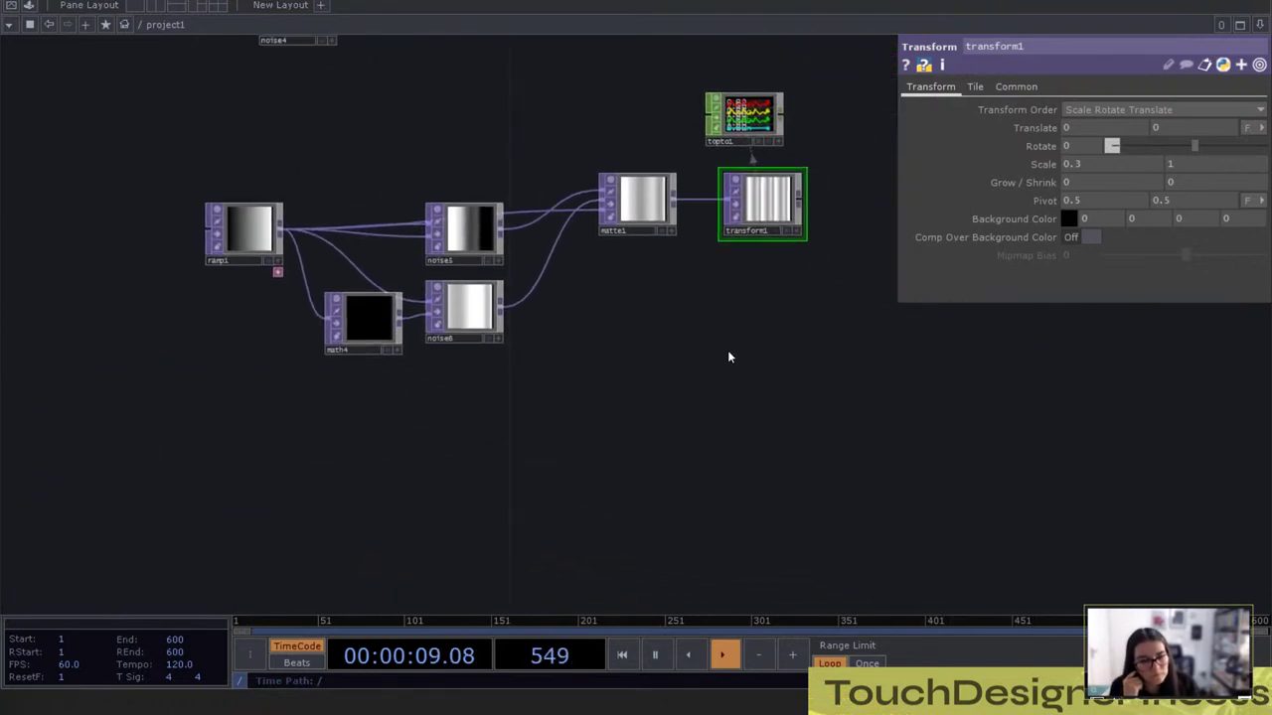
scroll(744, 202, "up", 5)
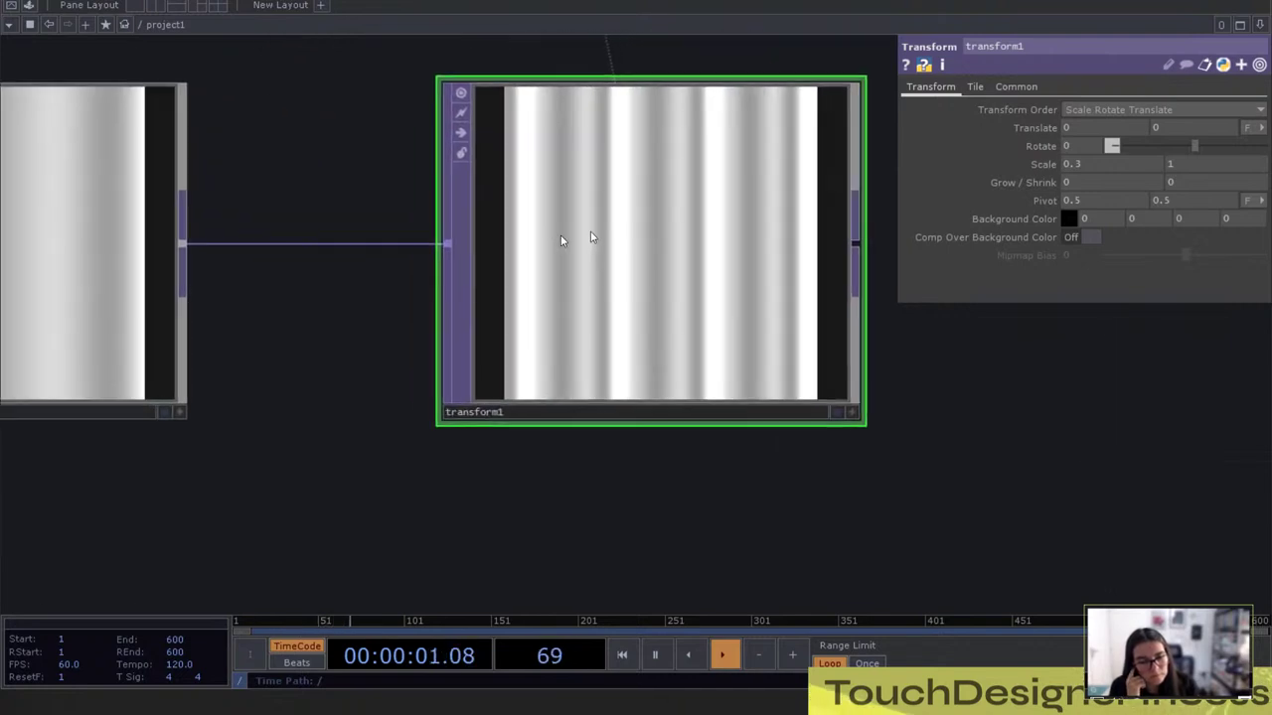
scroll(778, 234, "down", 3)
scroll(778, 236, "down", 3)
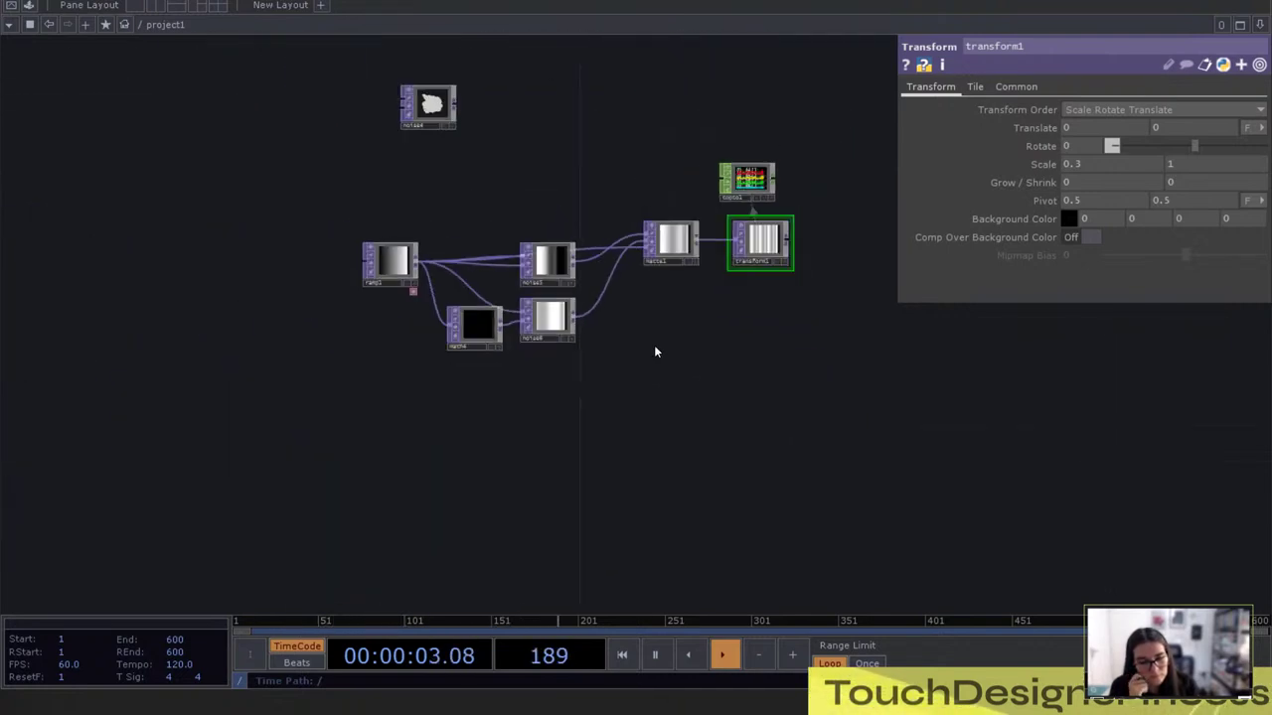
scroll(612, 348, "up", 3)
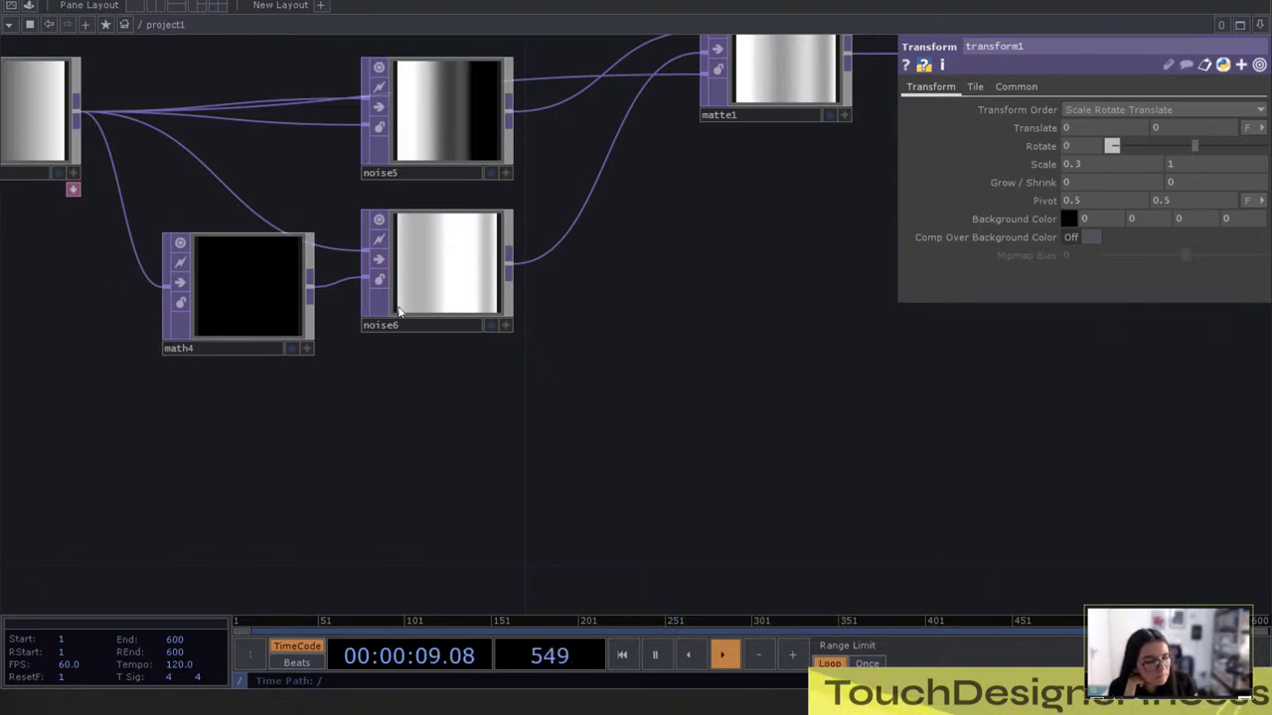
scroll(587, 378, "down", 8)
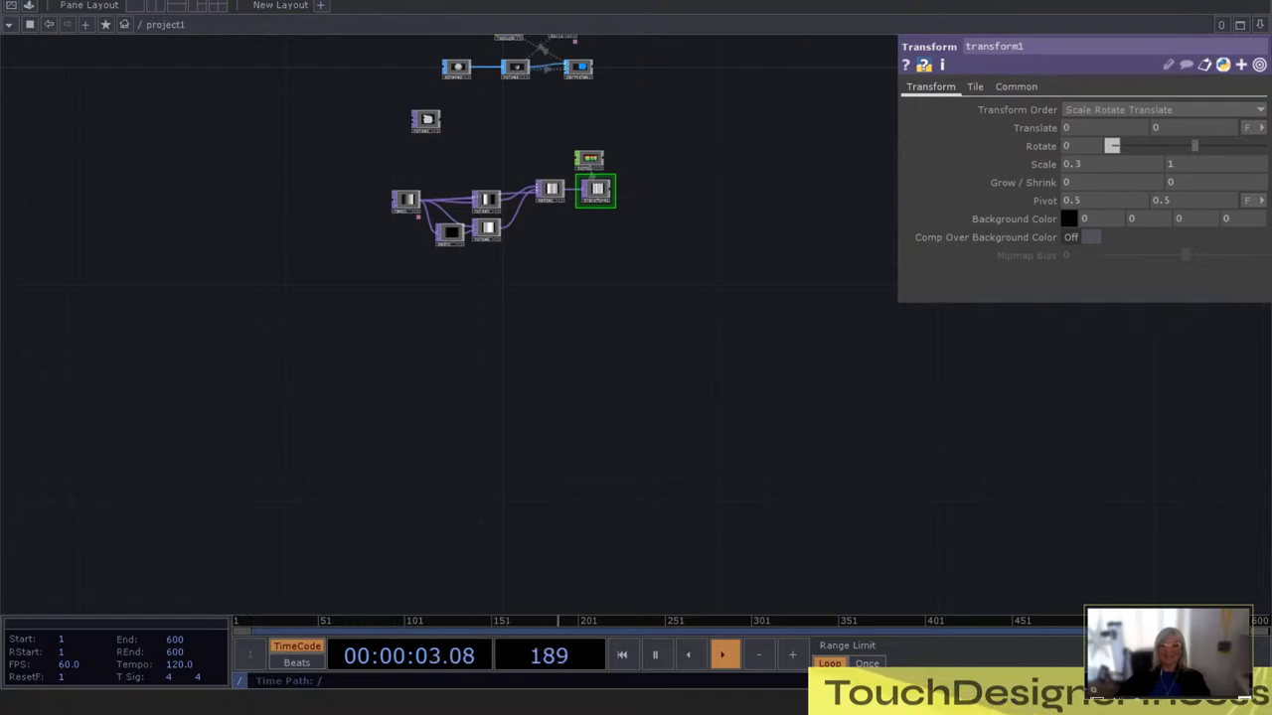
Paste the source, null12 and noise14 network below the ramp and noise network
mouse_move(528, 284)
left_mouse_down()
mouse_move(558, 151)
mouse_move(531, 191)
mouse_move(523, 284)
left_mouse_up()
scroll(526, 142, "up", 5)
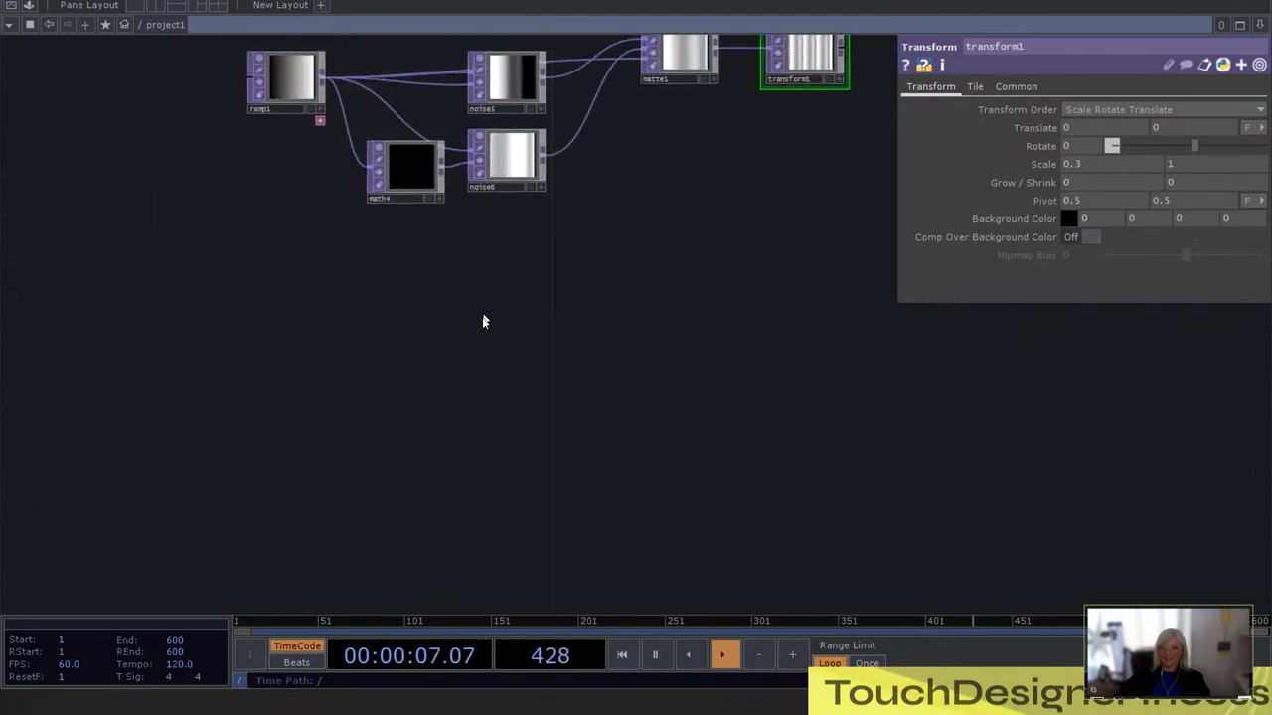
key("ctrl+v")
left_click_drag(551, 277, 485, 305)
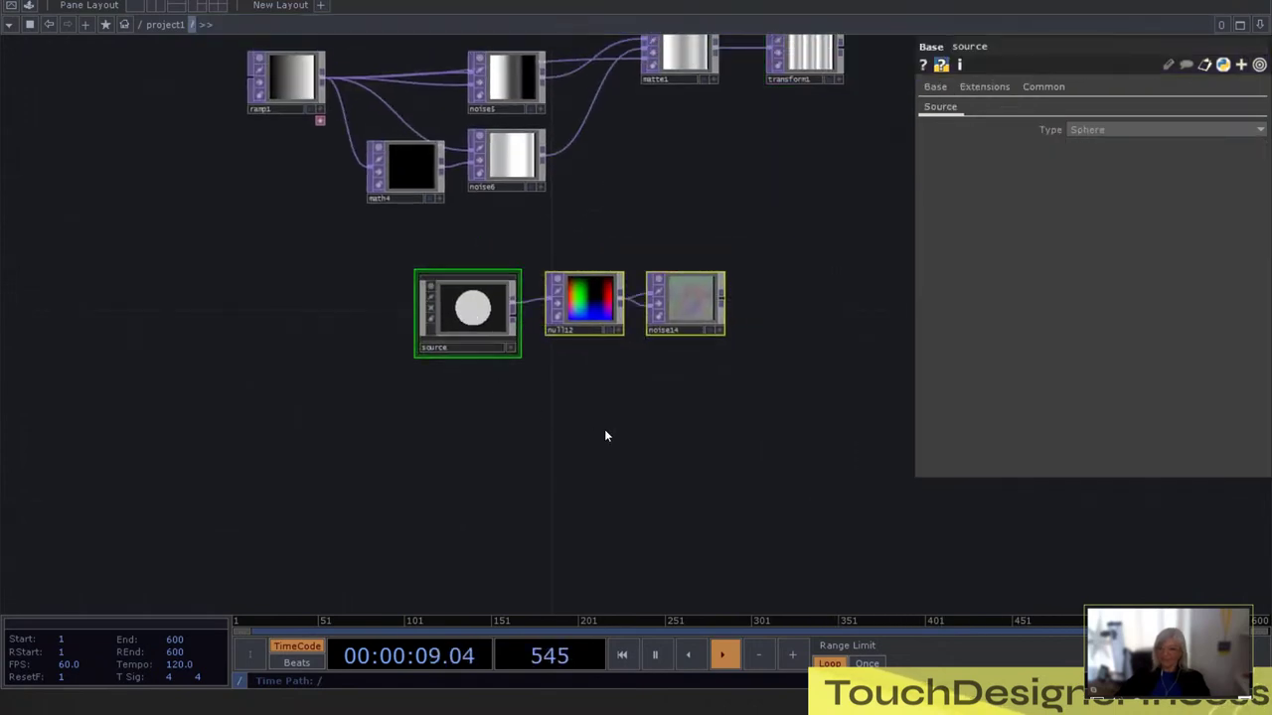
scroll(605, 430, "up", 3)
left_click(605, 435)
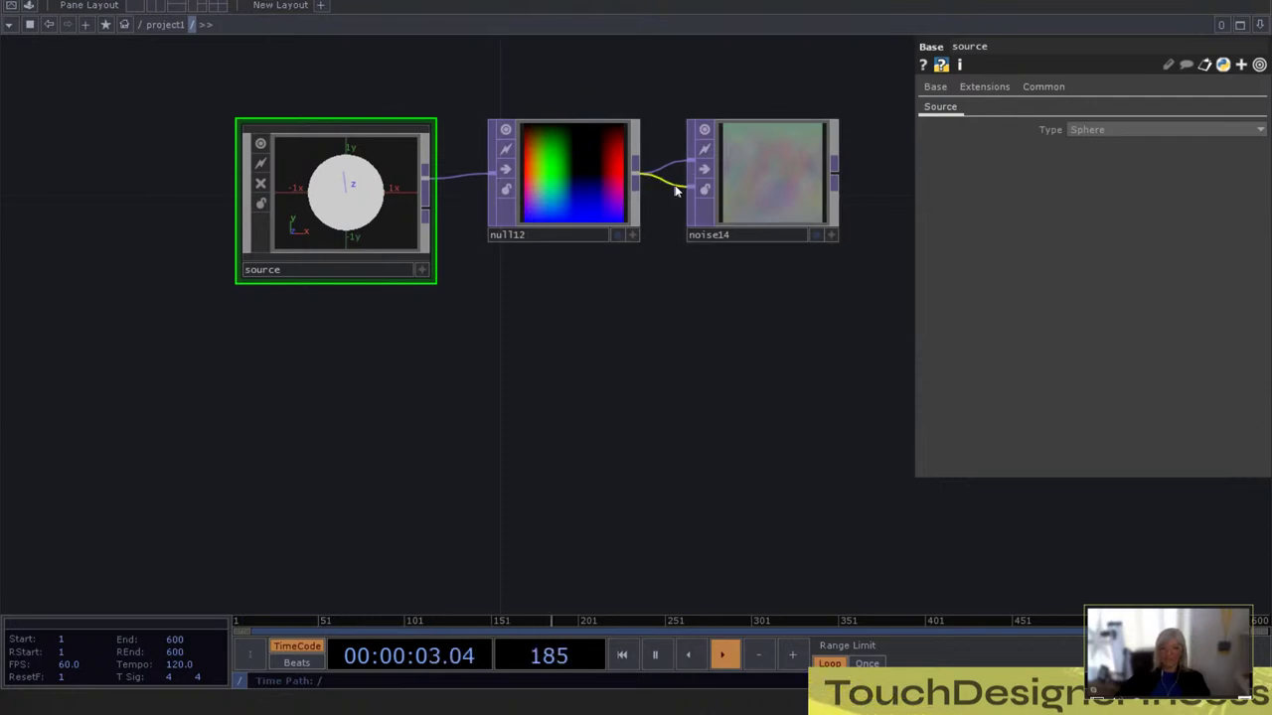
Examine the noise14 texture, the null12 position colors and the sphere preview on the source component
scroll(753, 288, "up", 5)
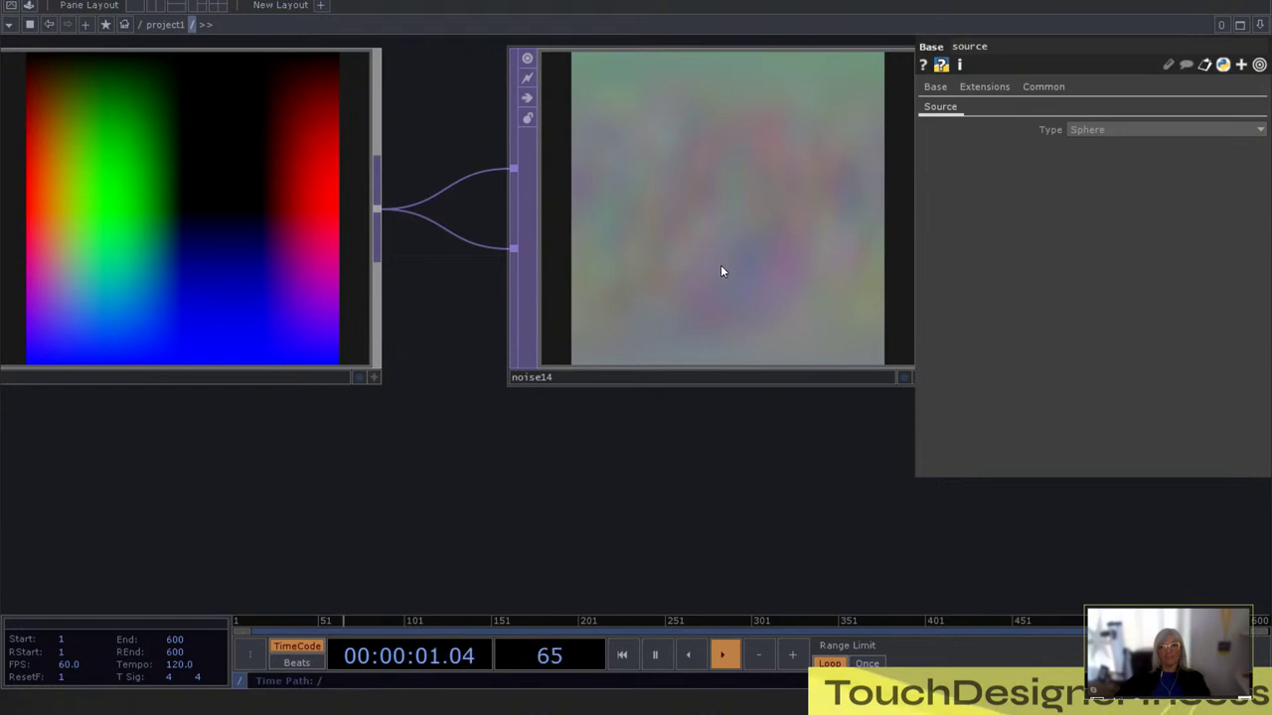
scroll(720, 264, "down", 6)
scroll(772, 232, "up", 3)
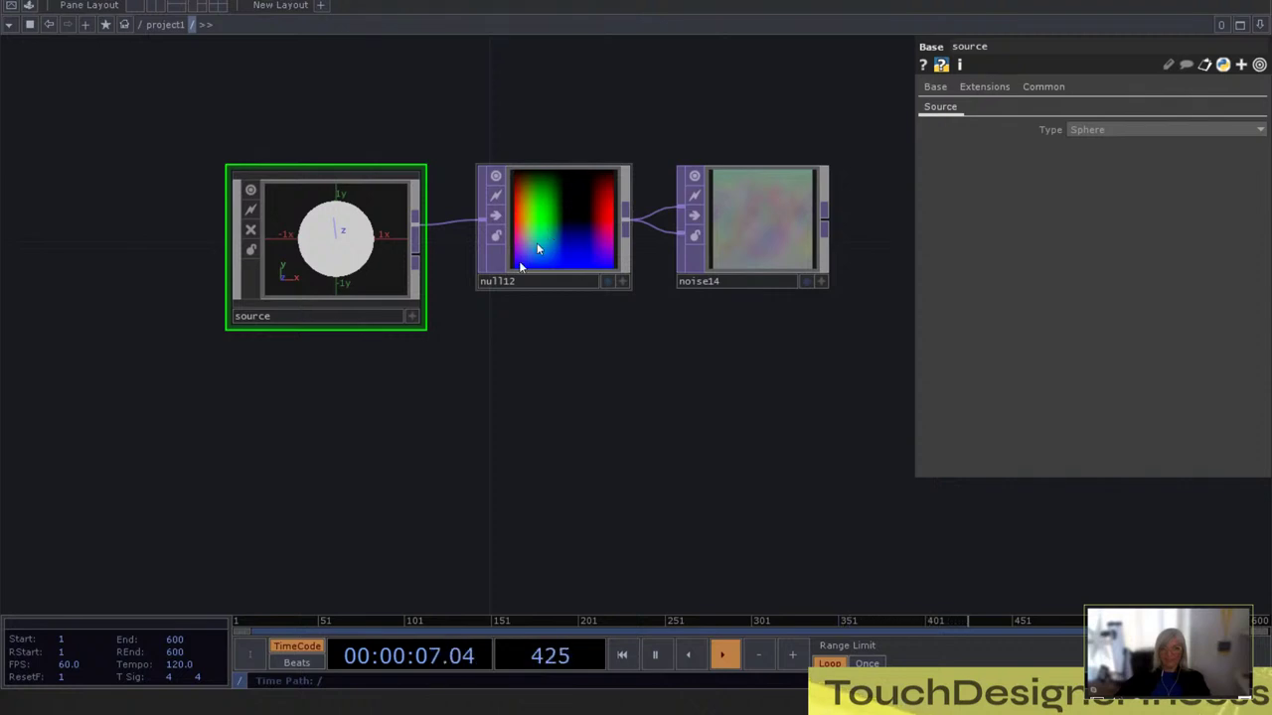
scroll(526, 233, "up", 2)
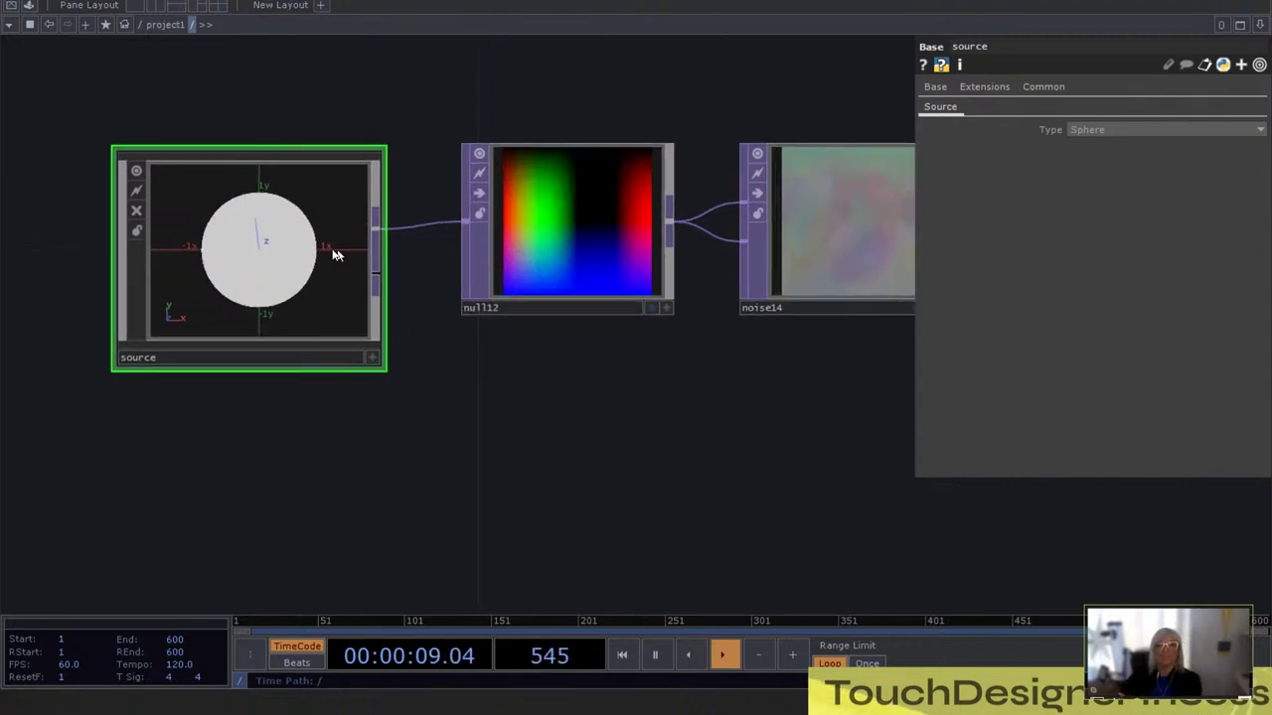
scroll(593, 173, "up", 3)
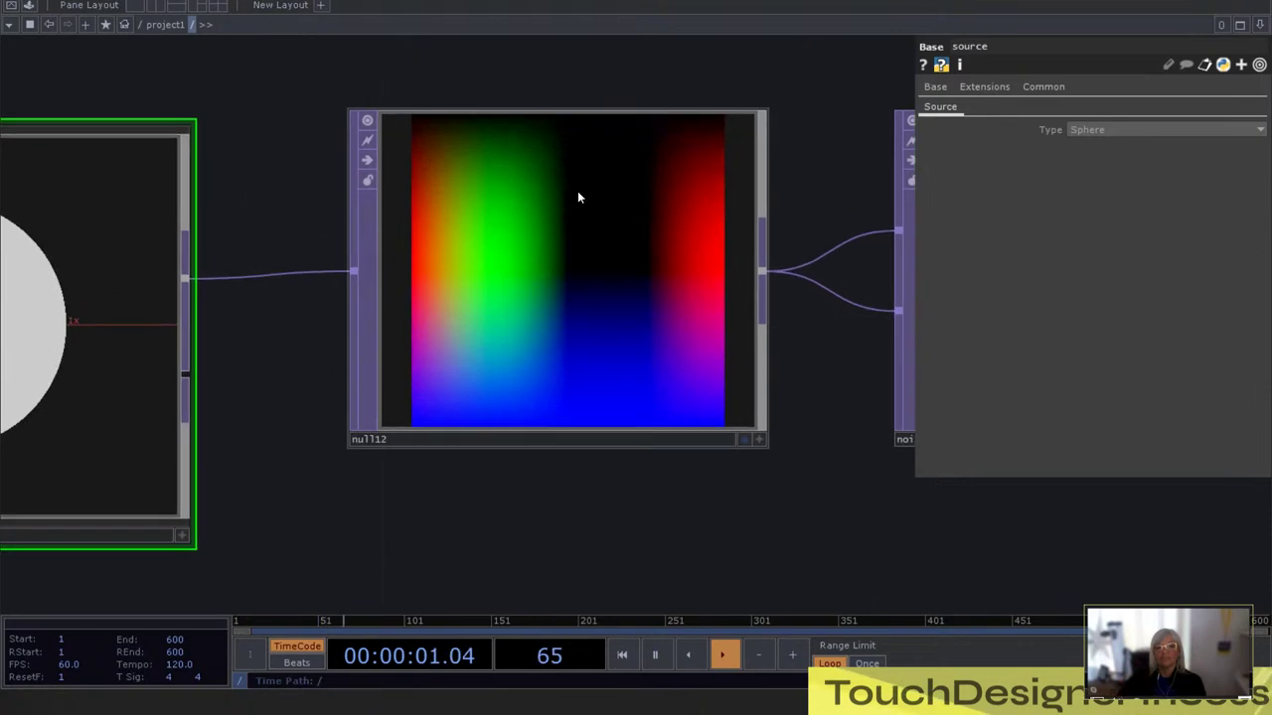
scroll(582, 196, "down", 3)
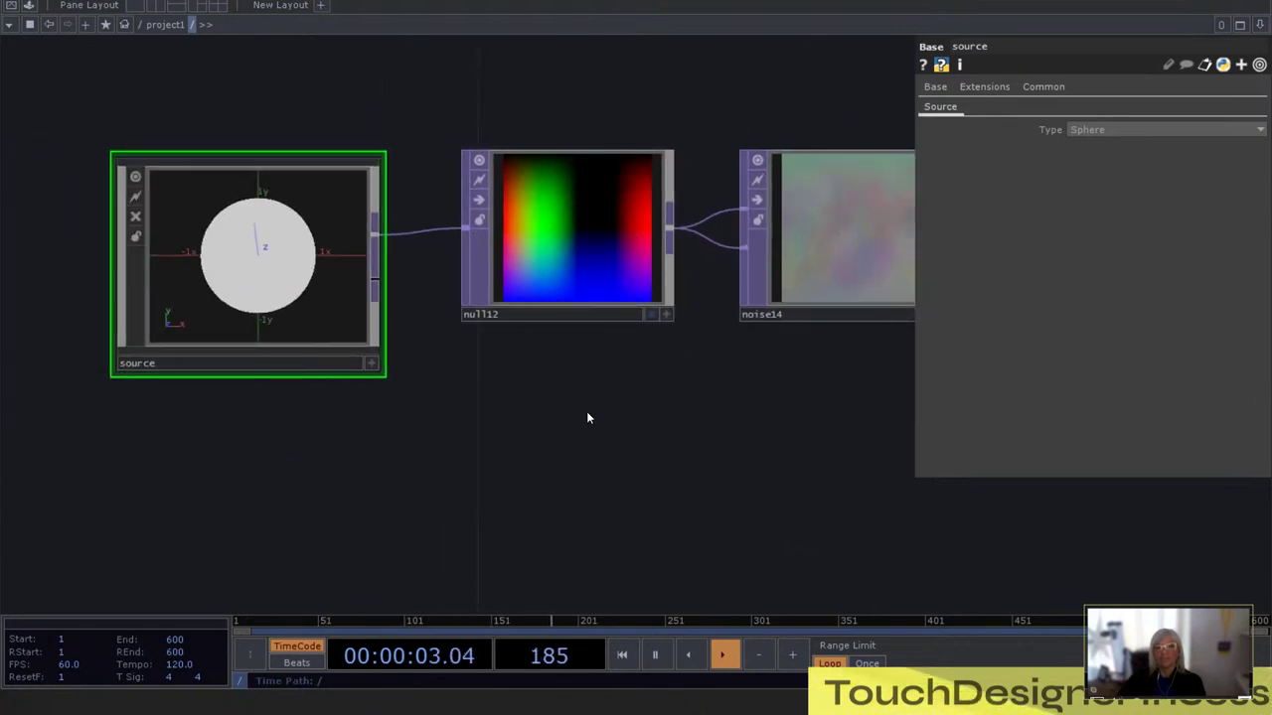
Enter the source component and examine its network through to the out_Pos and out_Velocity outputs
key("i")
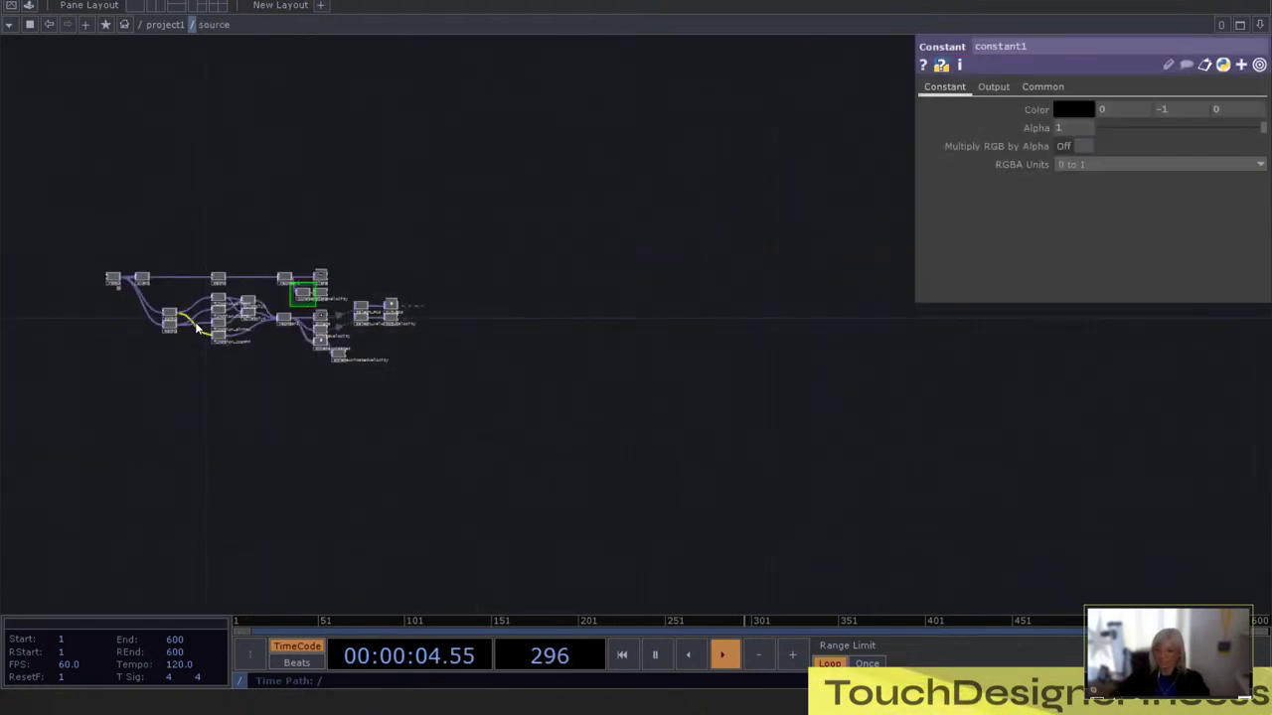
scroll(399, 318, "up", 5)
left_click_drag(487, 383, 575, 515)
left_click_drag(783, 365, 447, 350)
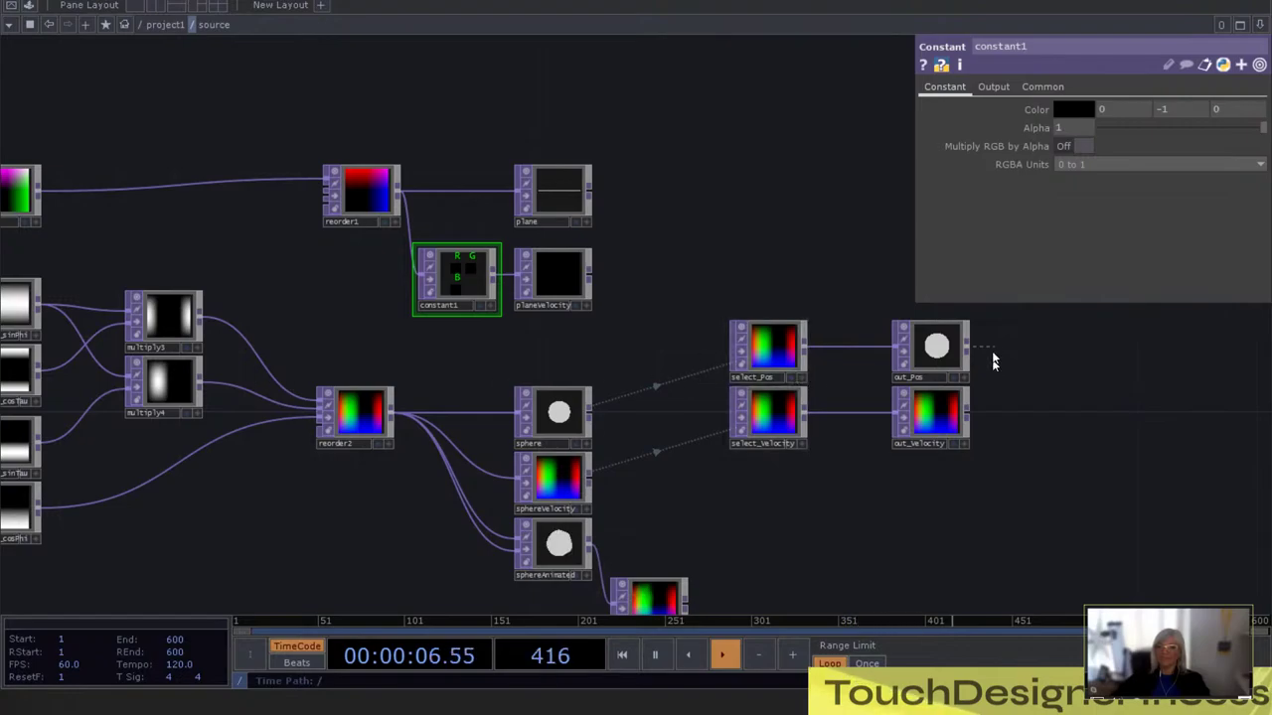
Inspect the sphere's points from another angle in out_Pos's active viewer, then return to project1
scroll(974, 342, "up", 10)
scroll(871, 298, "down", 2)
left_click(748, 320)
key("a")
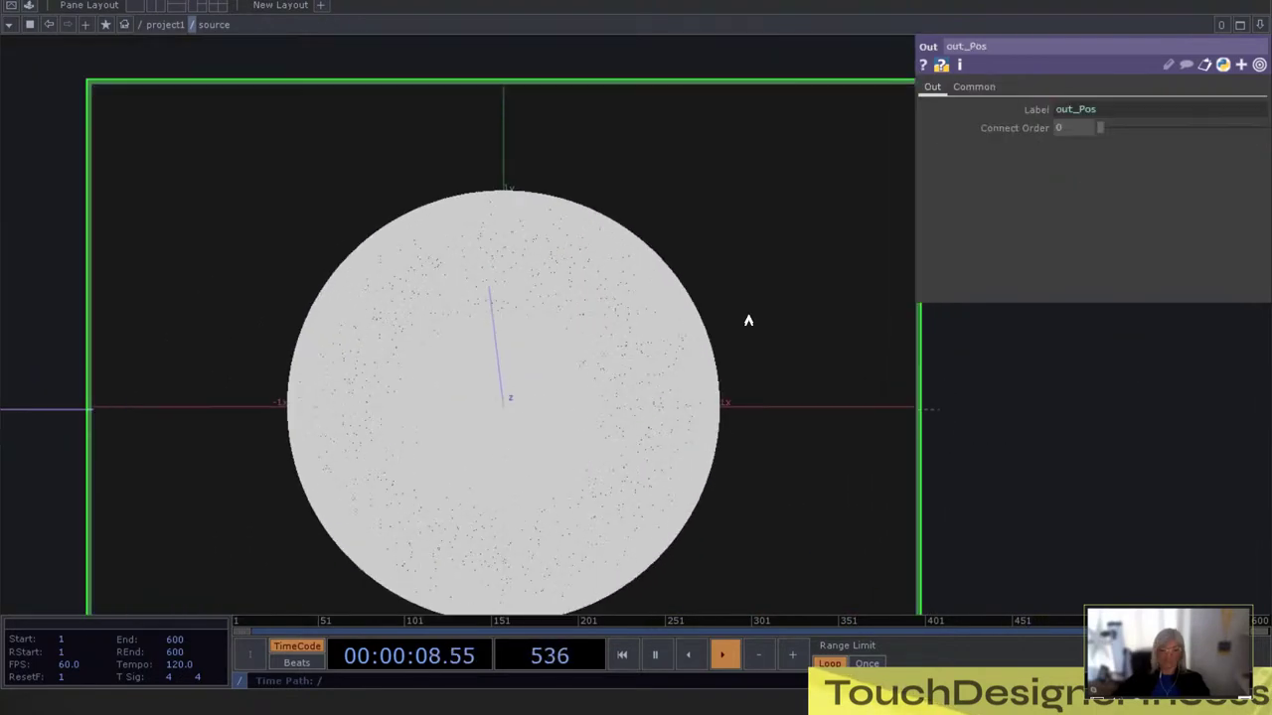
left_click_drag(749, 320, 532, 169)
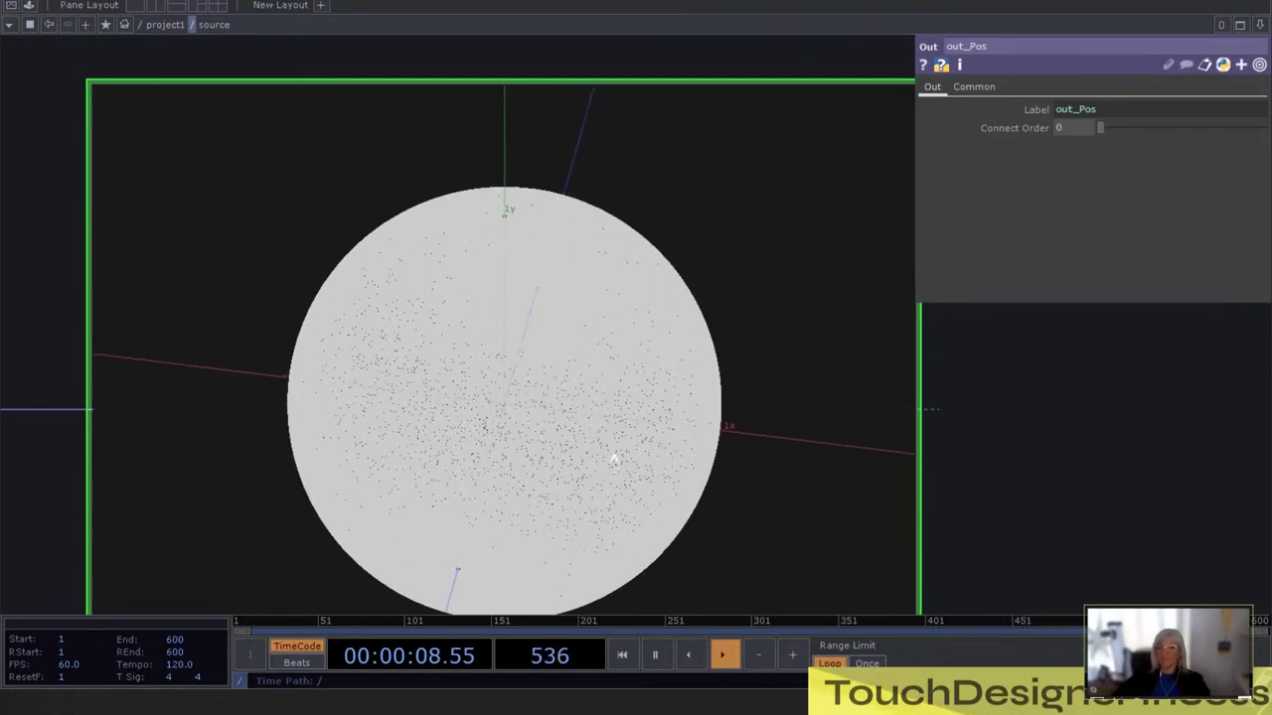
scroll(1051, 332, "down", 10)
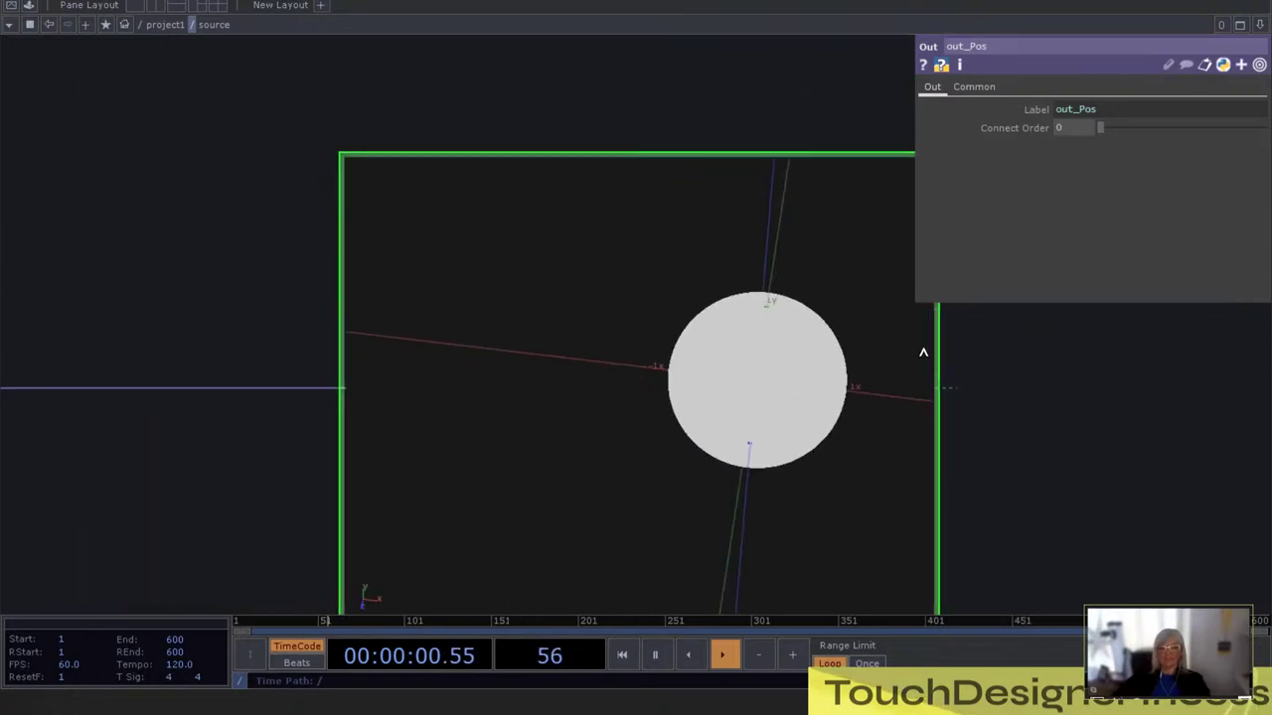
scroll(676, 248, "down", 10)
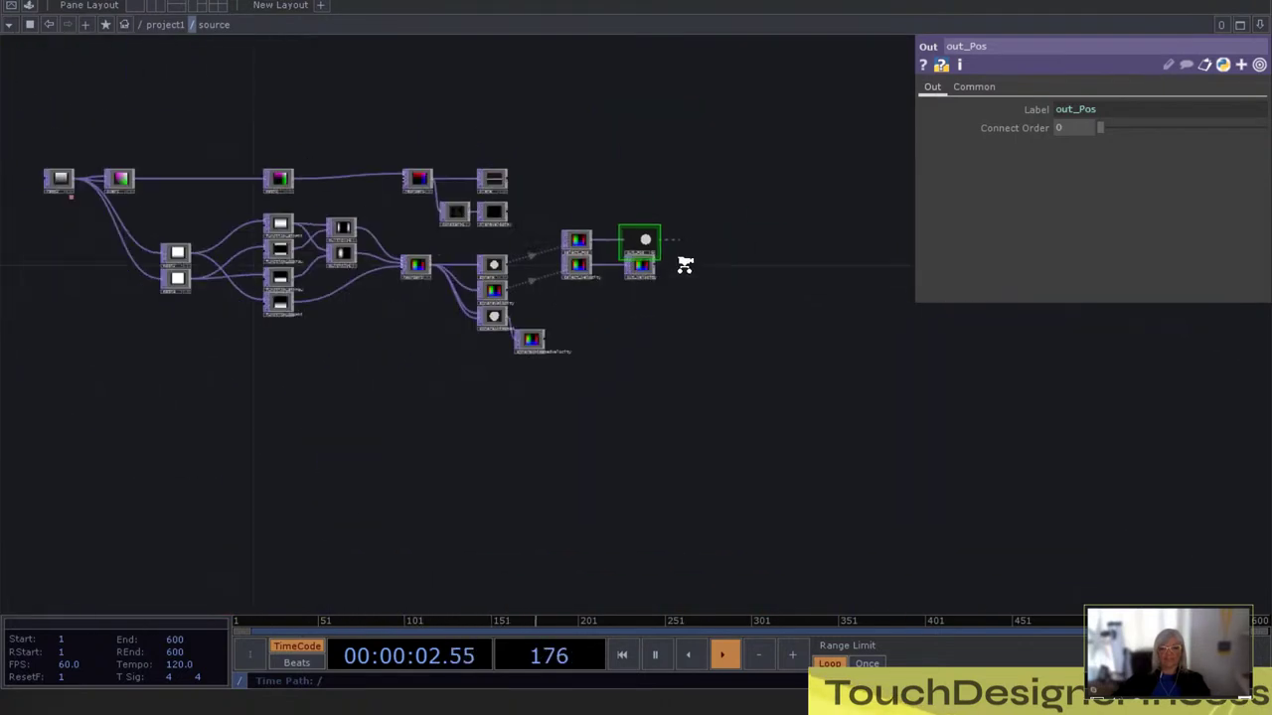
scroll(424, 260, "up", 8)
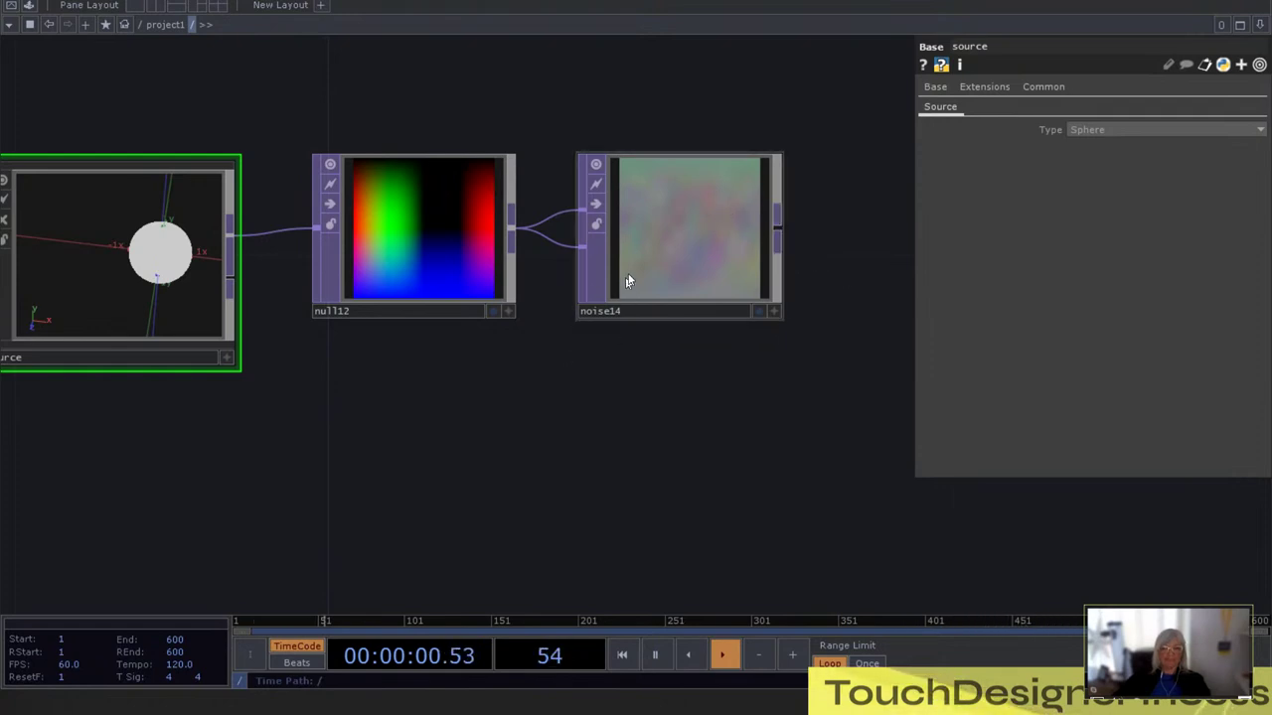
Paste the grid-blending phaser network and place it below the source, null12 and noise14 nodes
scroll(555, 182, "down", 6)
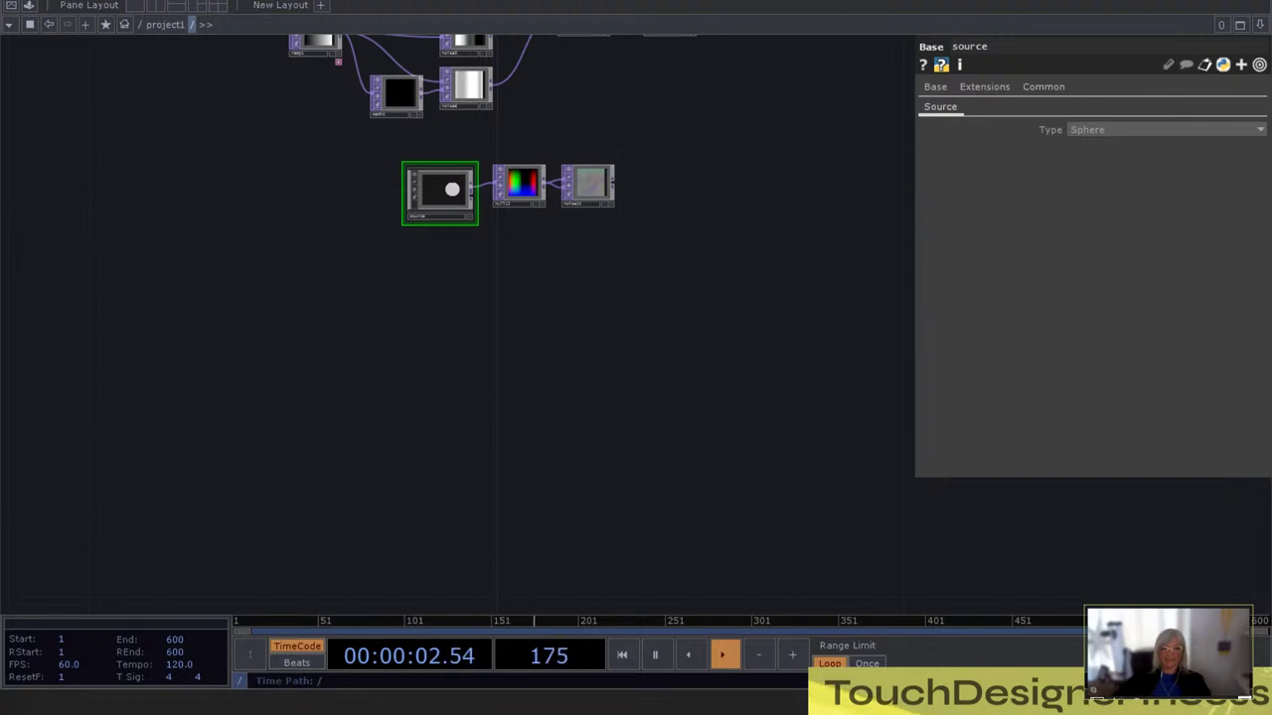
left_click_drag(260, 408, 284, 272)
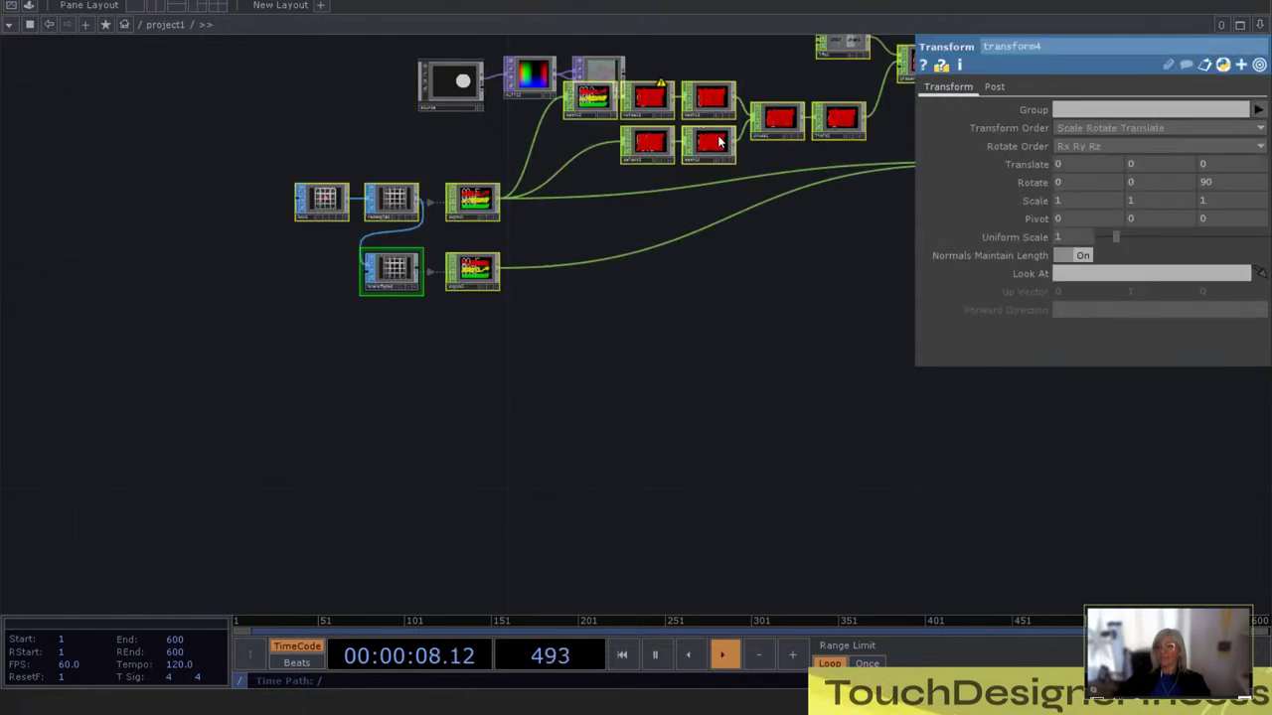
left_click_drag(720, 141, 383, 349)
left_click_drag(626, 479, 415, 445)
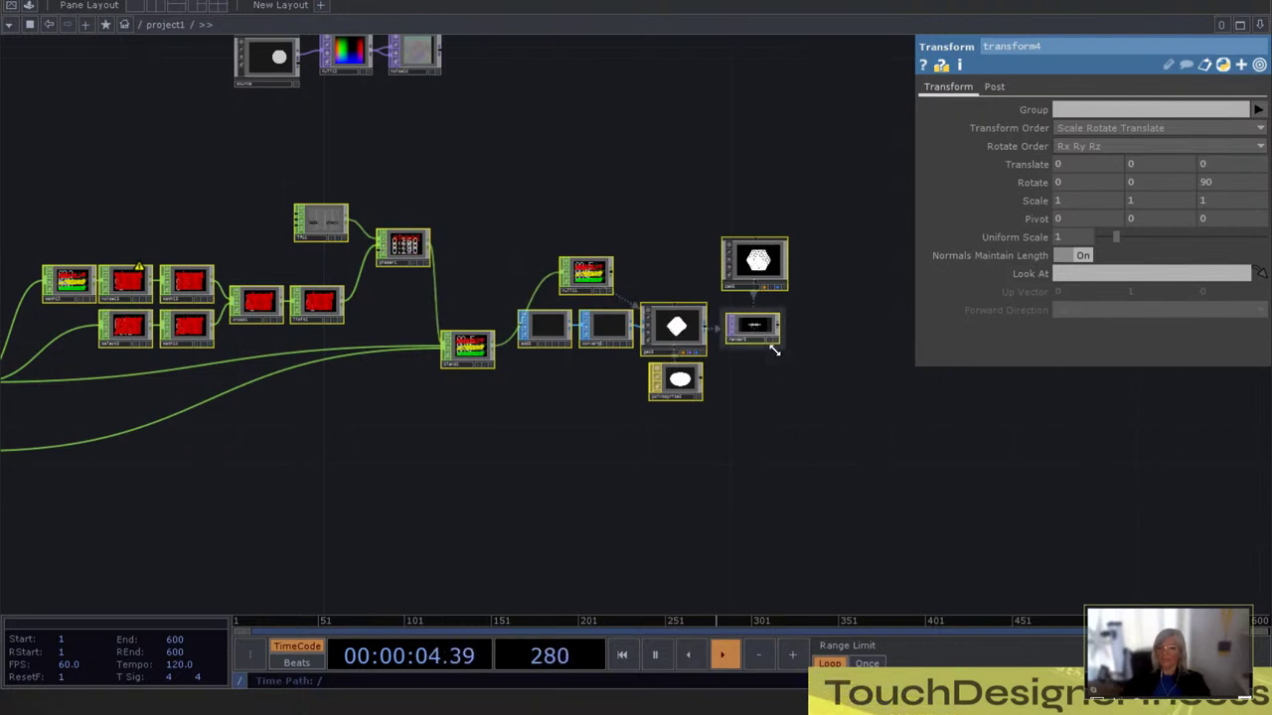
Examine phaser1 with its LFO and limit inputs, and show phaser1's parameters
scroll(377, 255, "up", 6)
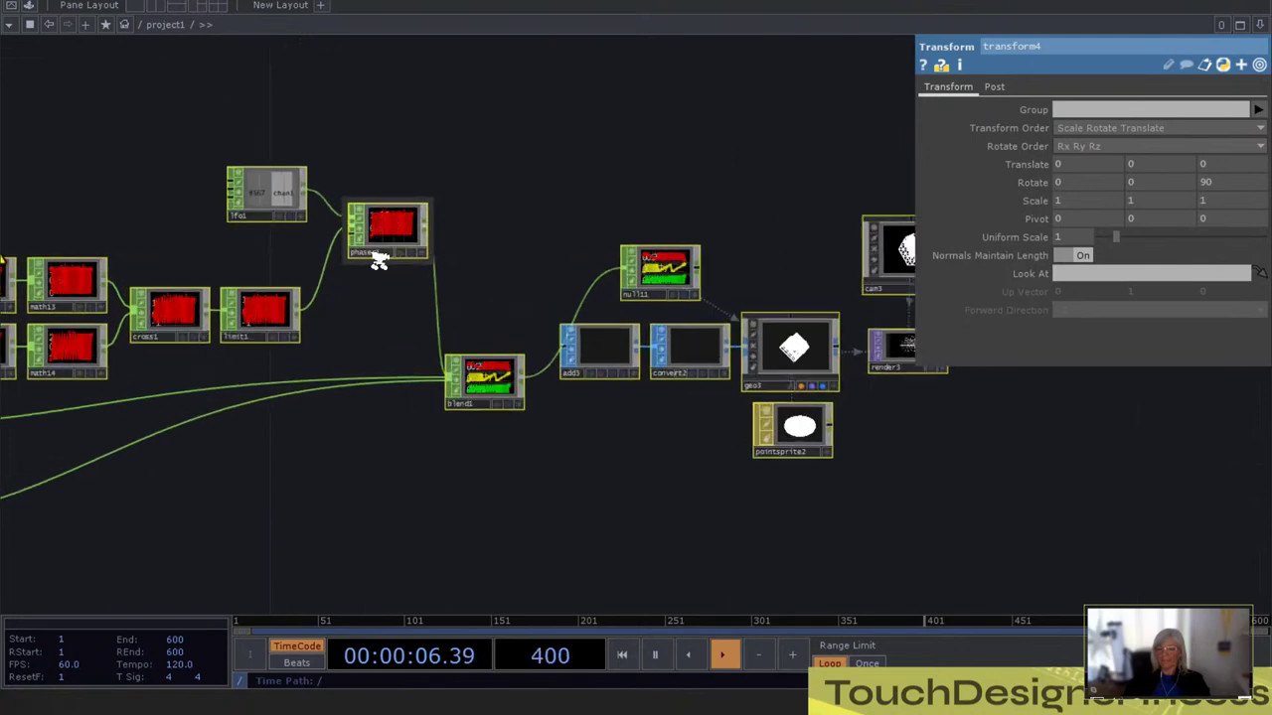
scroll(397, 369, "down", 3)
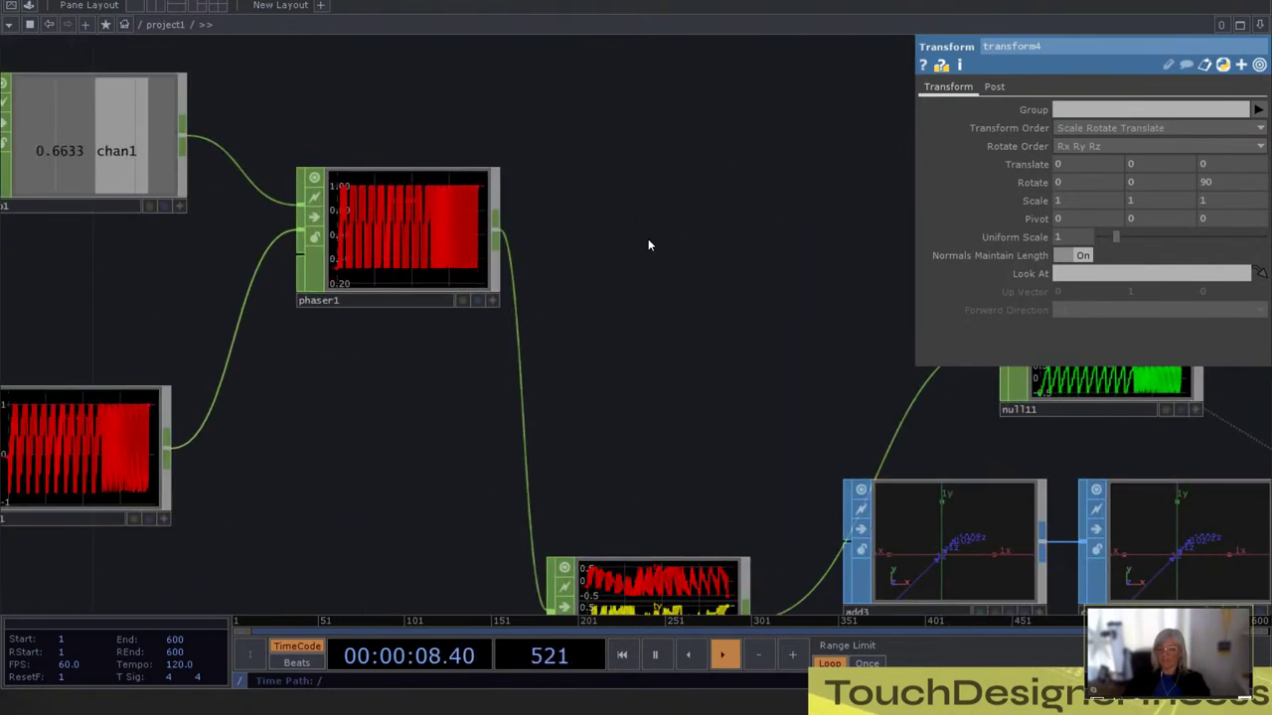
left_click(391, 244)
scroll(476, 226, "down", 5)
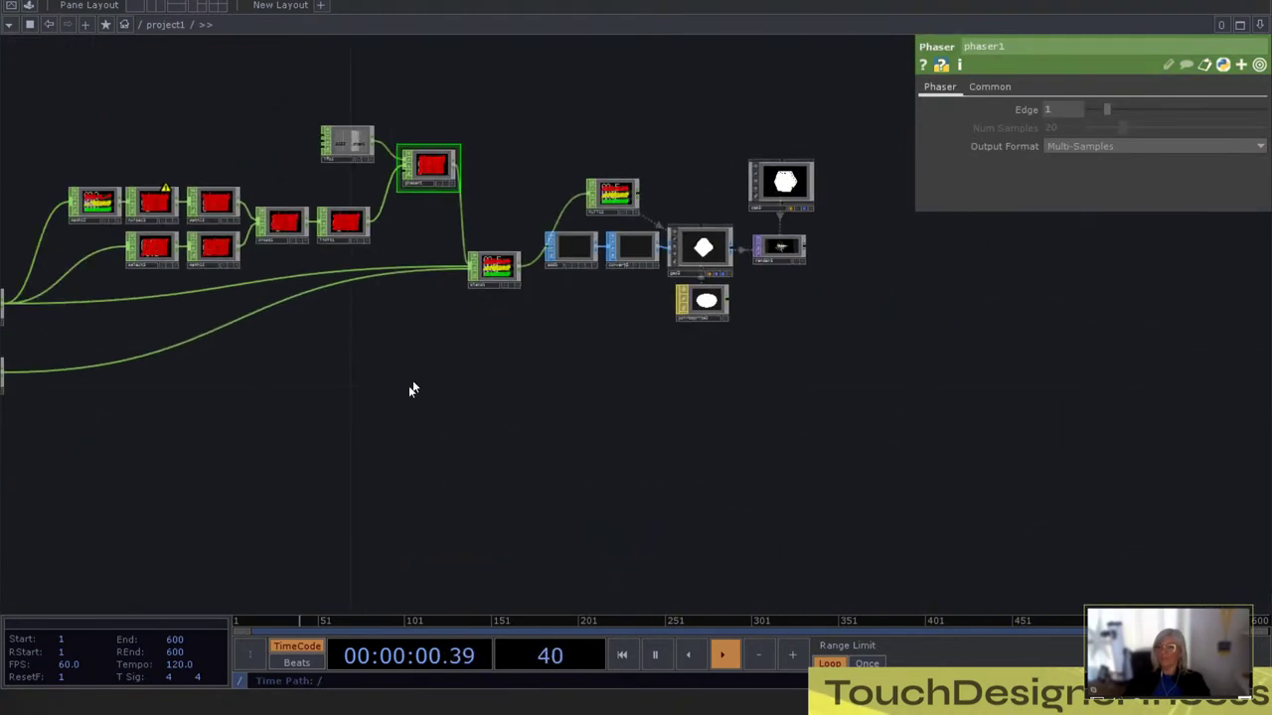
Examine the transitioning grid of points rendered in render3
left_click_drag(428, 396, 244, 402)
scroll(626, 257, "up", 10)
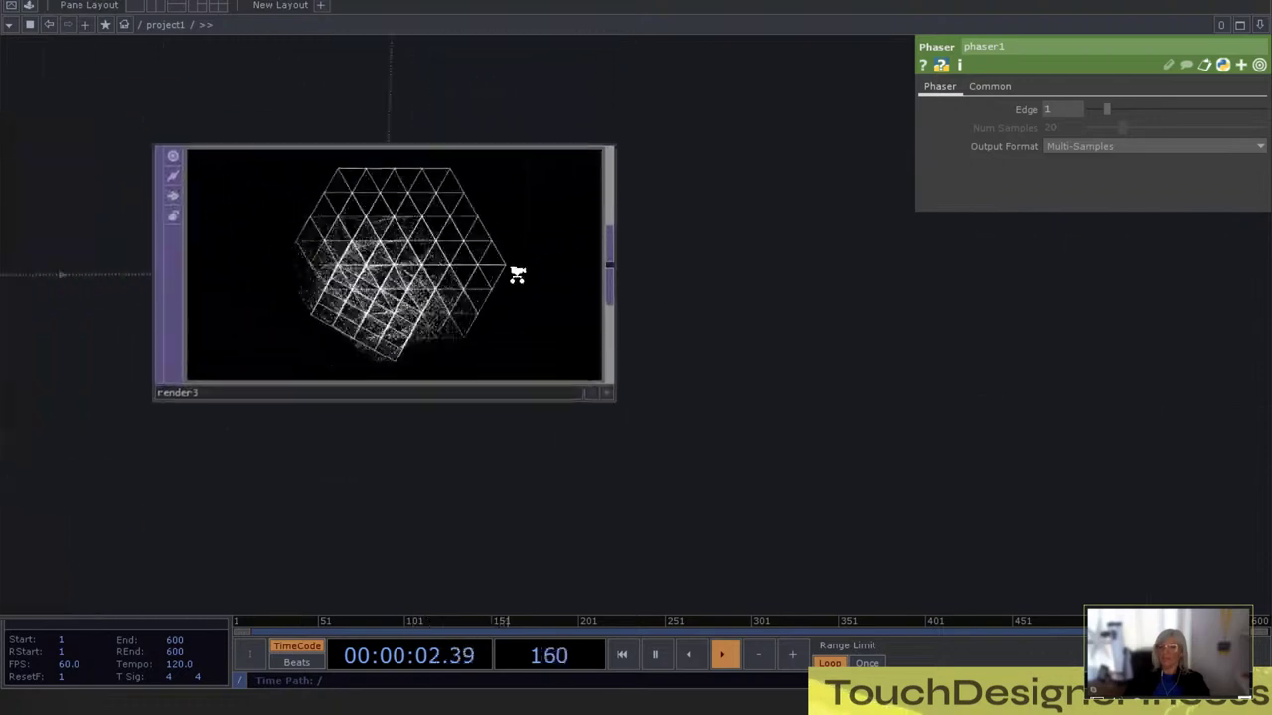
scroll(516, 275, "up", 3)
scroll(789, 332, "down", 2)
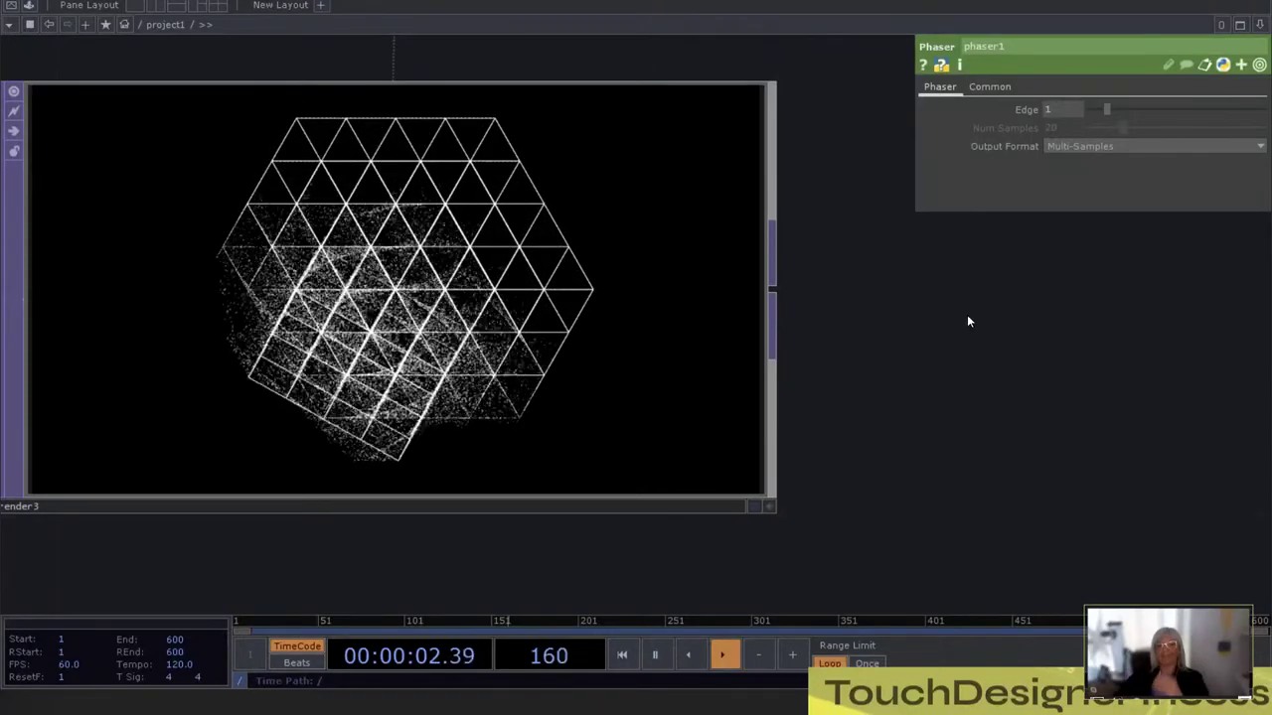
scroll(1039, 321, "down", 5)
scroll(1032, 320, "up", 5)
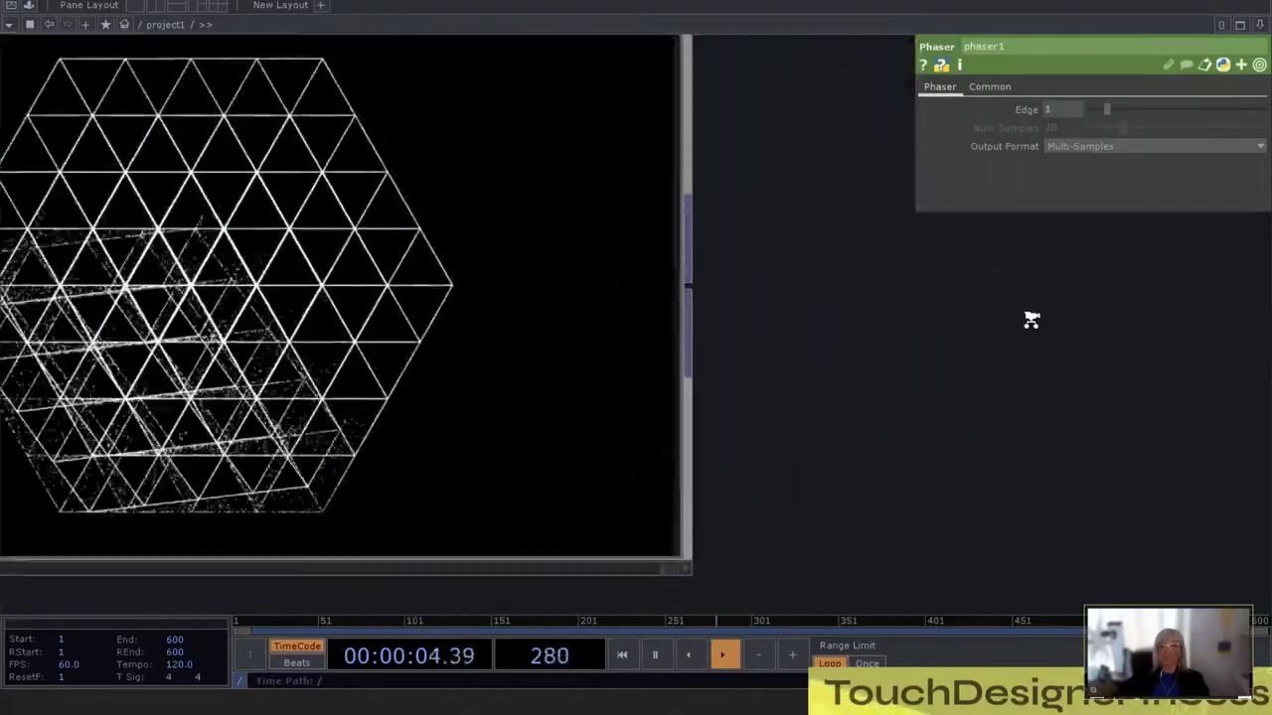
Activate the resample1 viewer, orbit its cube grid to an angled view, and show the parameters of box1
scroll(1031, 320, "down", 3)
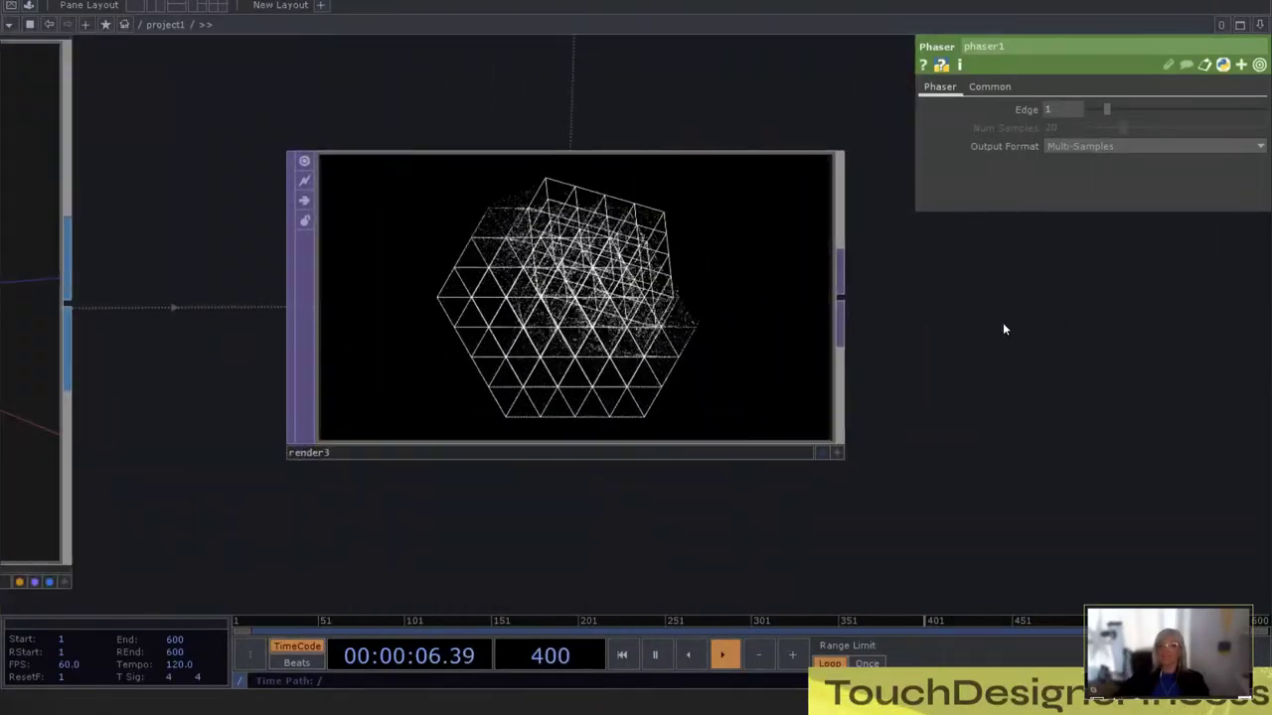
scroll(1074, 329, "down", 6)
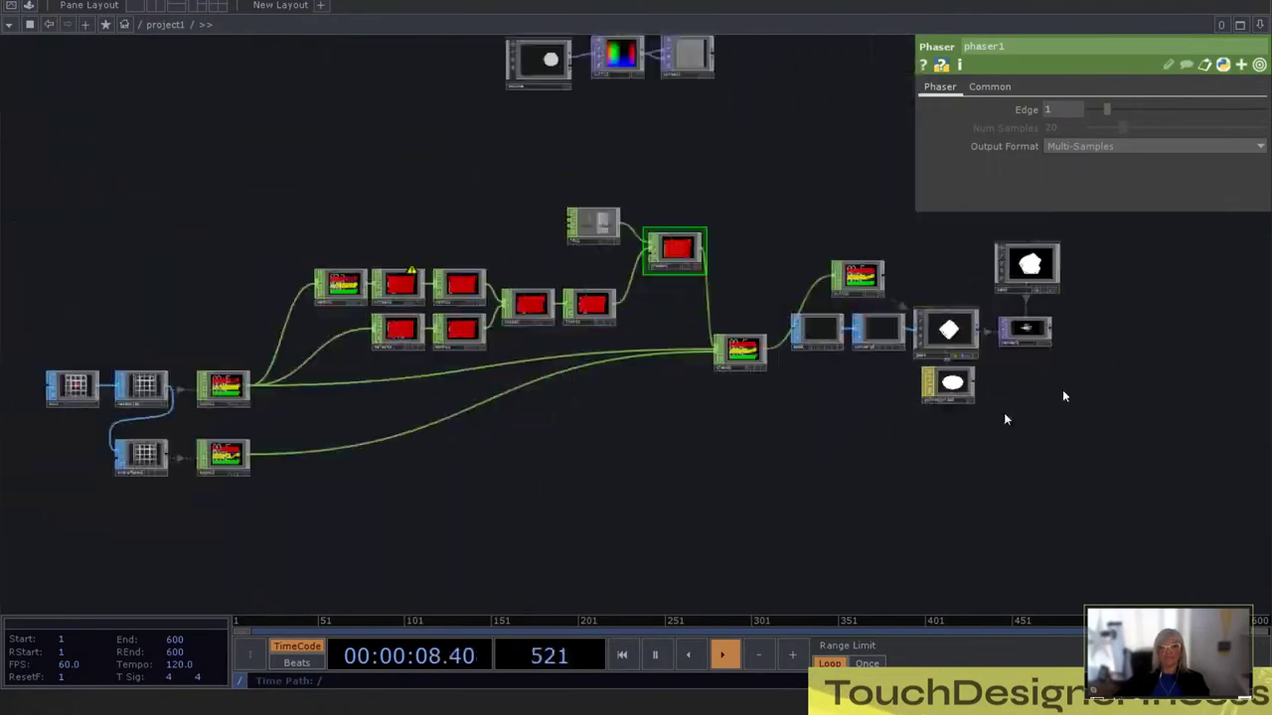
scroll(247, 426, "up", 6)
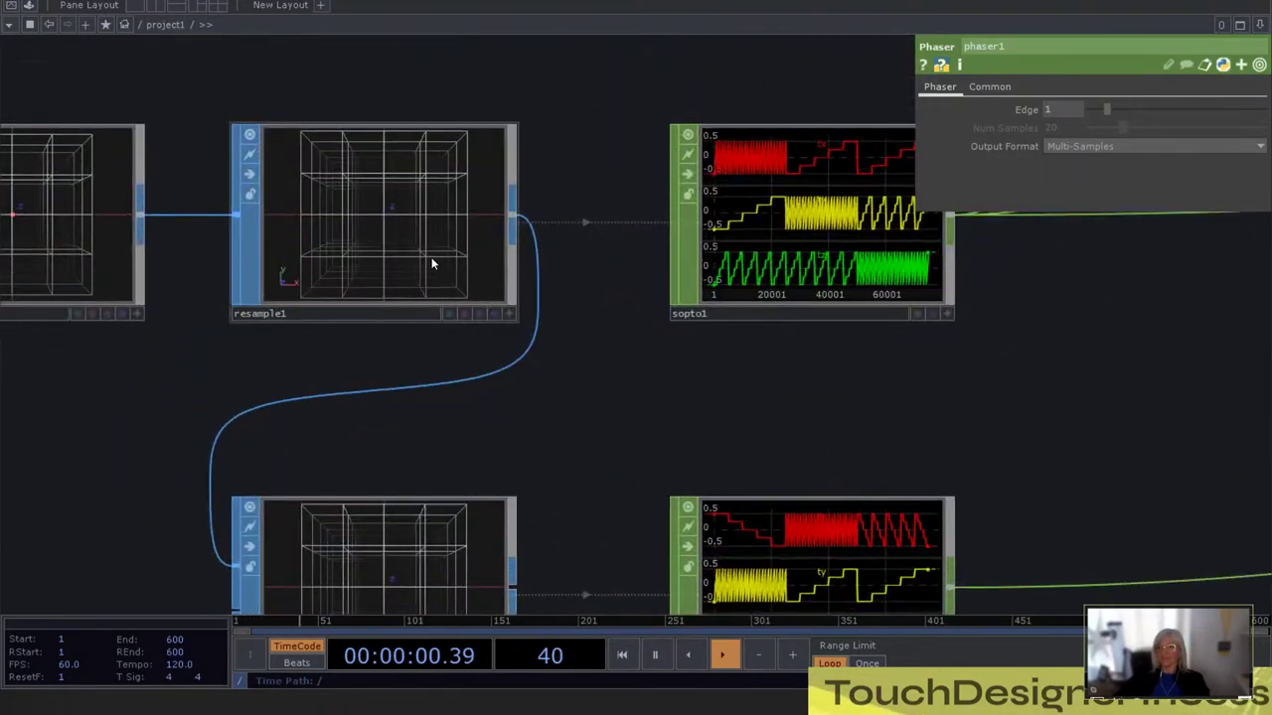
left_click(508, 313)
left_click_drag(434, 205, 374, 222)
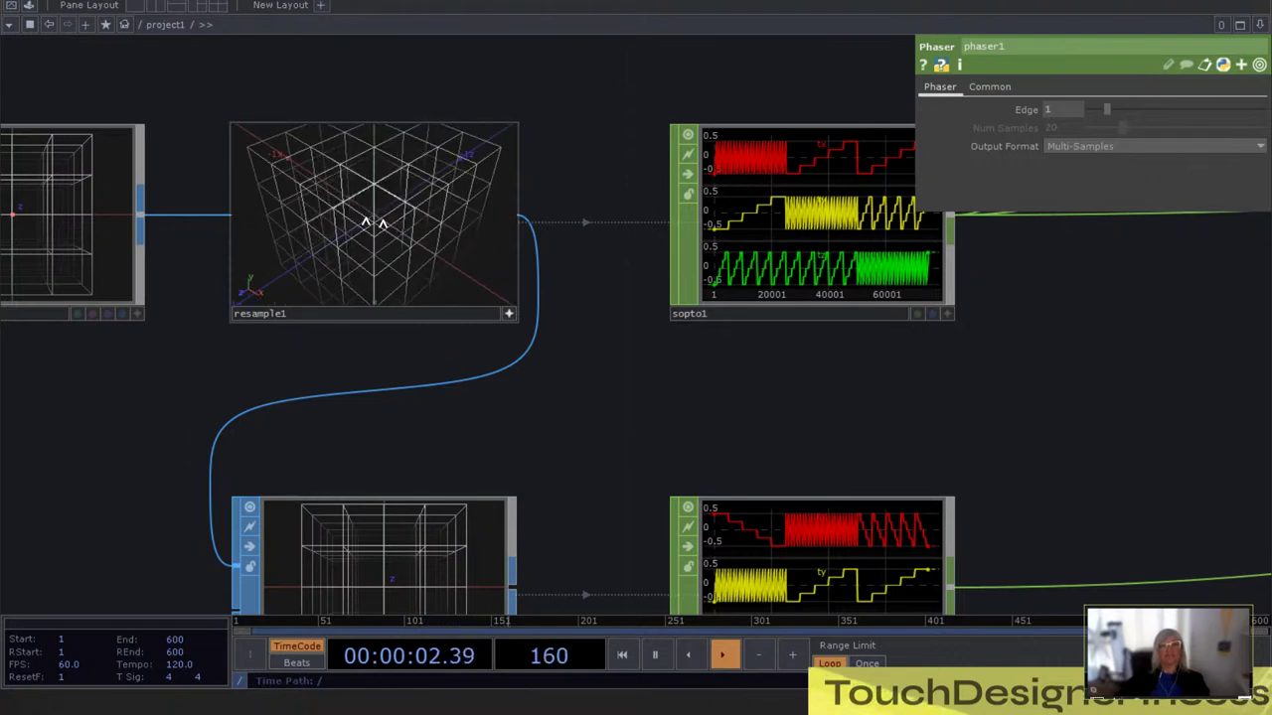
left_click(95, 242)
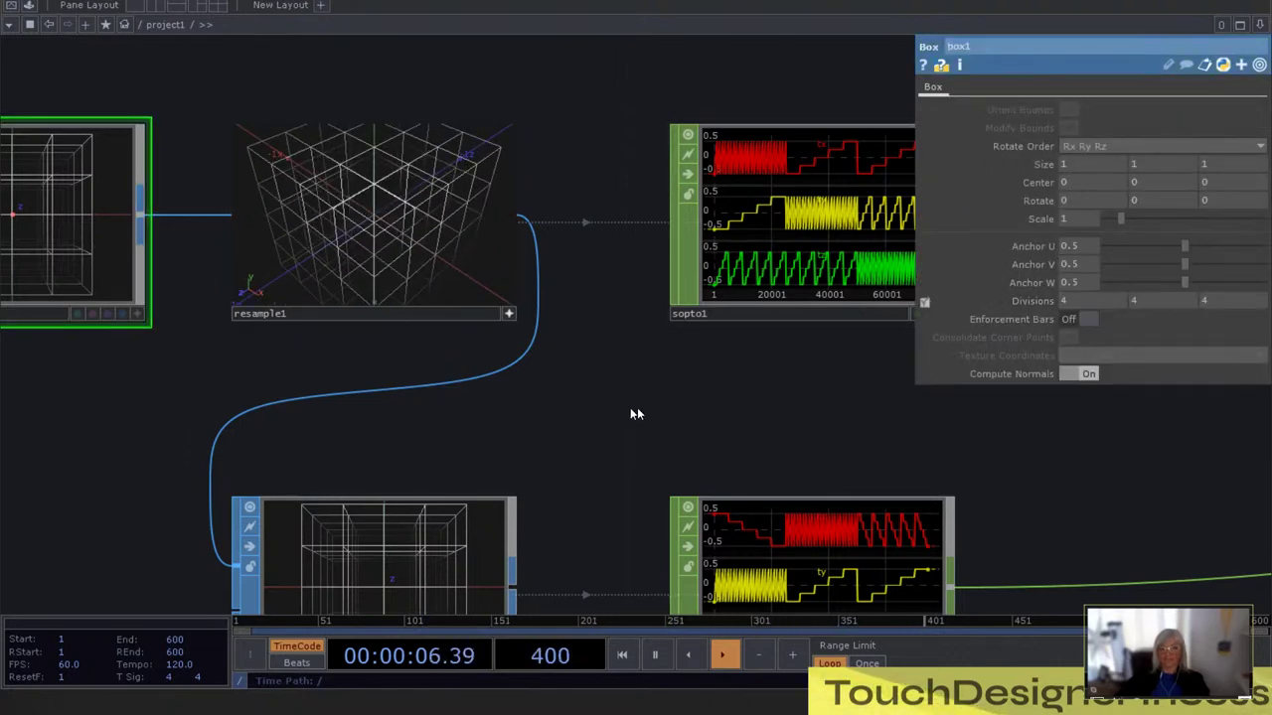
Review the transform4 rotation parameters and the blend1 settings, following the chain between them through the sopto nodes
left_click_drag(631, 408, 623, 278)
mouse_move(605, 281)
right_mouse_down()
mouse_move(555, 317)
mouse_move(471, 423)
right_mouse_up()
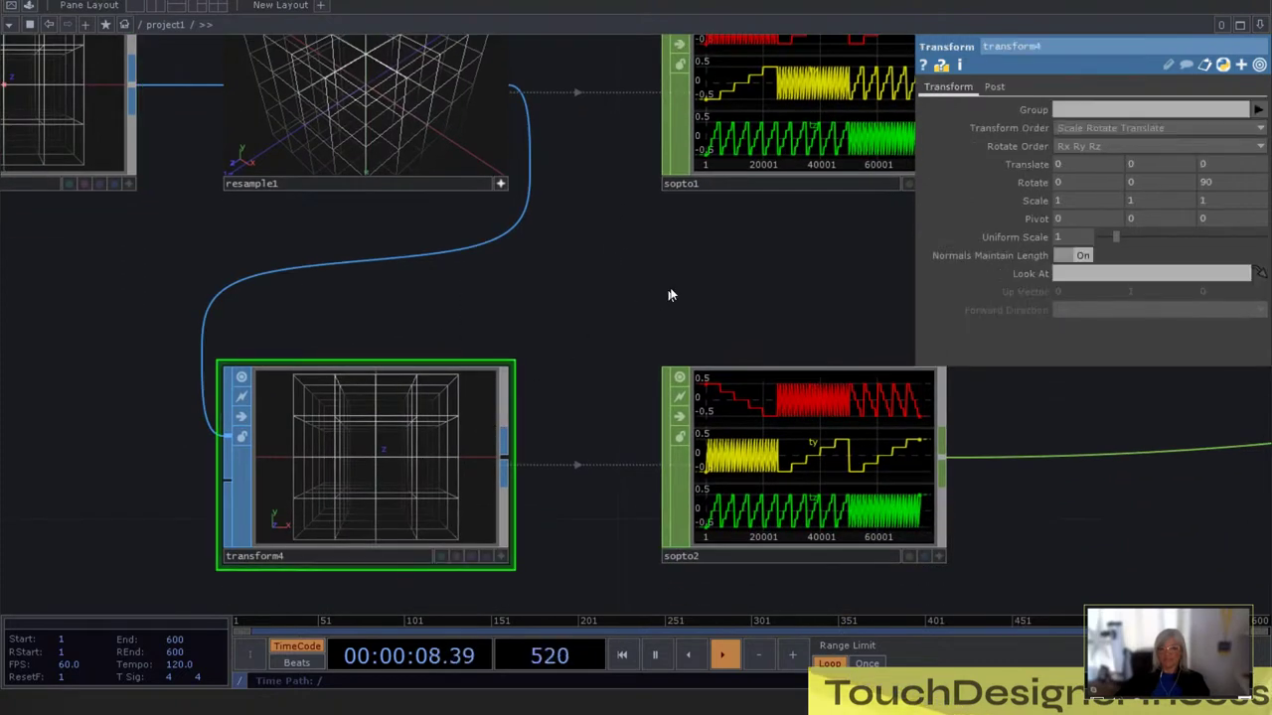
left_click_drag(569, 334, 394, 406)
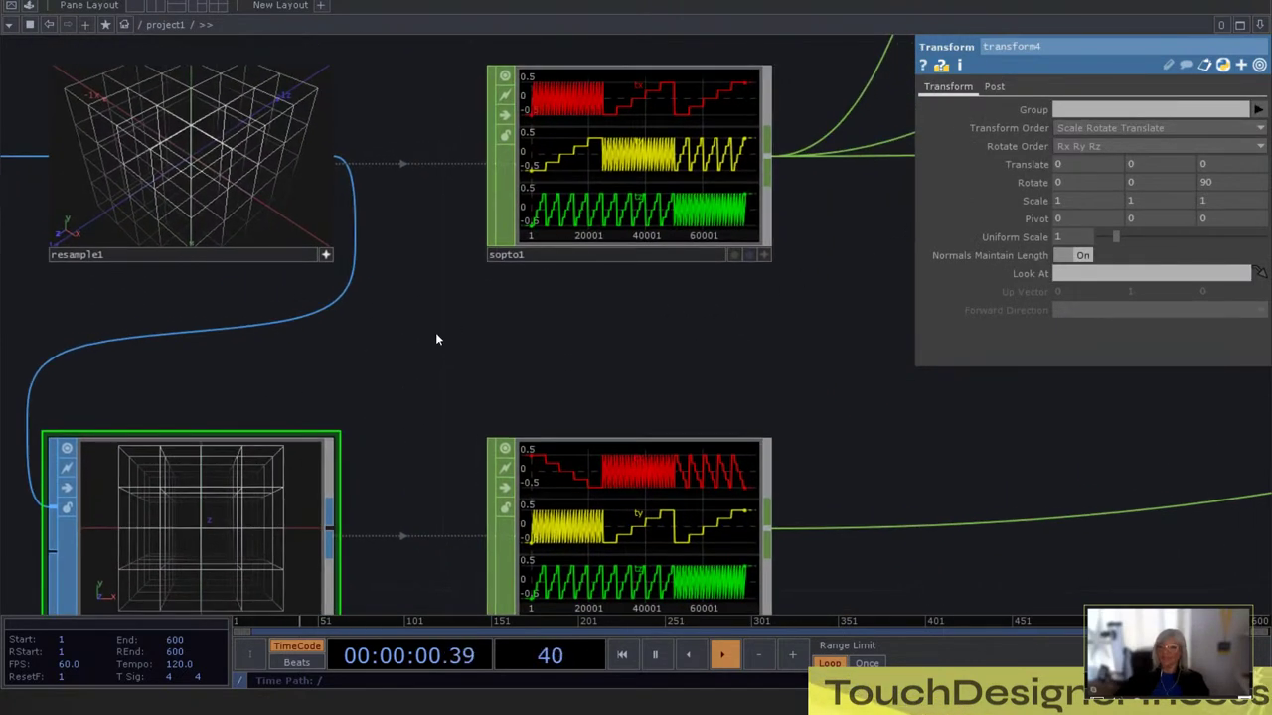
middle_click_drag(485, 336, 814, 223)
left_click_drag(855, 407, 482, 407)
middle_click_drag(676, 256, 669, 252)
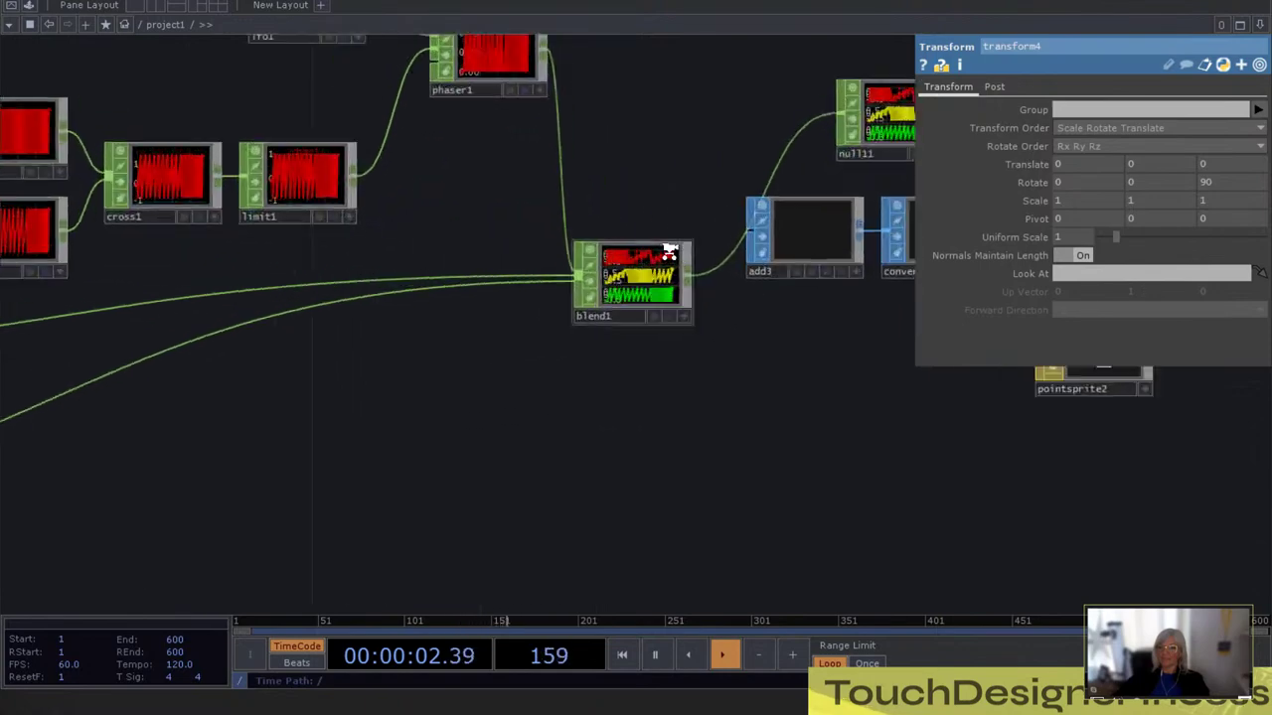
left_click(632, 287)
scroll(646, 398, "down", 3)
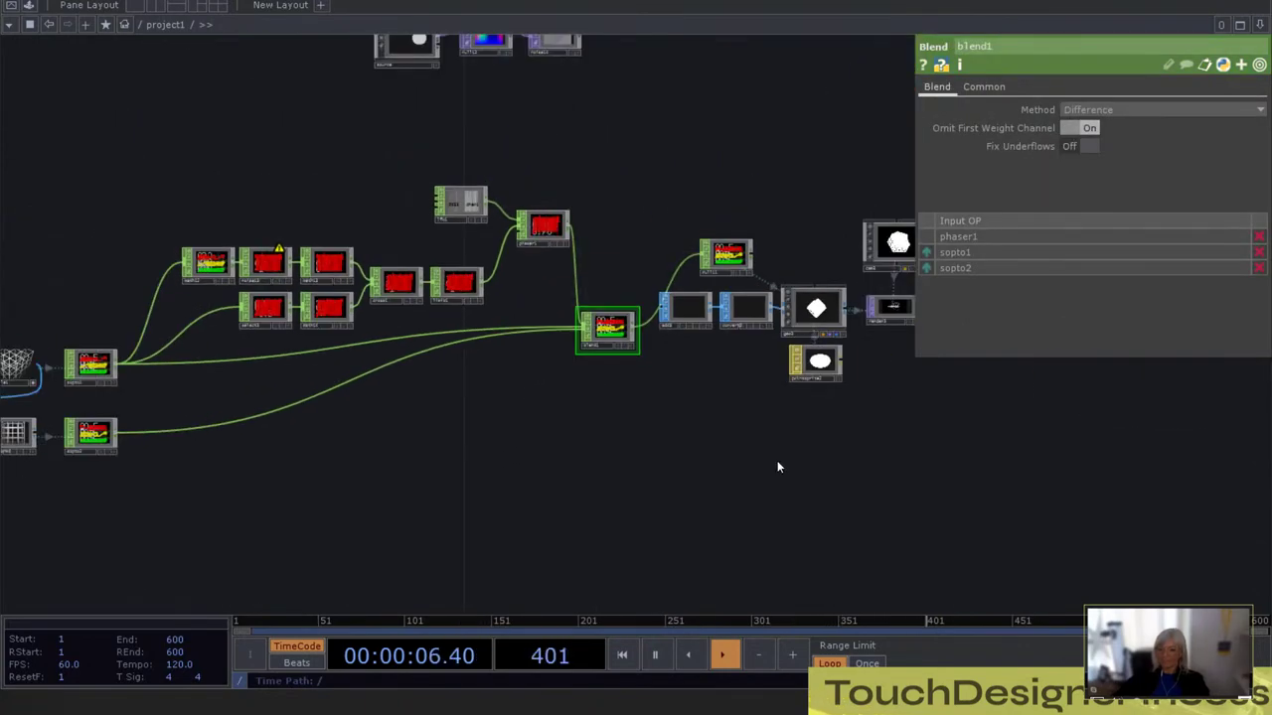
Examine the geo3 point cloud, the polygon settings of add3, and the particle detail in the render3 output
scroll(864, 328, "up", 8)
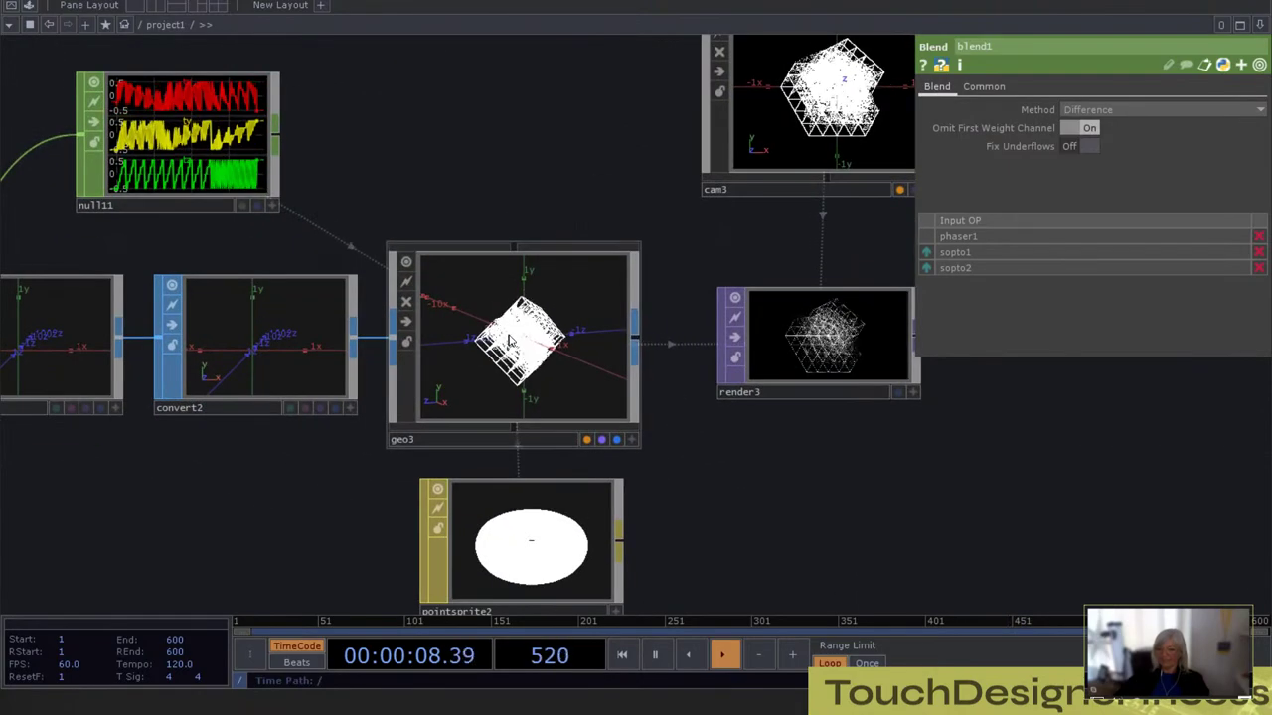
scroll(509, 340, "up", 5)
scroll(557, 337, "down", 4)
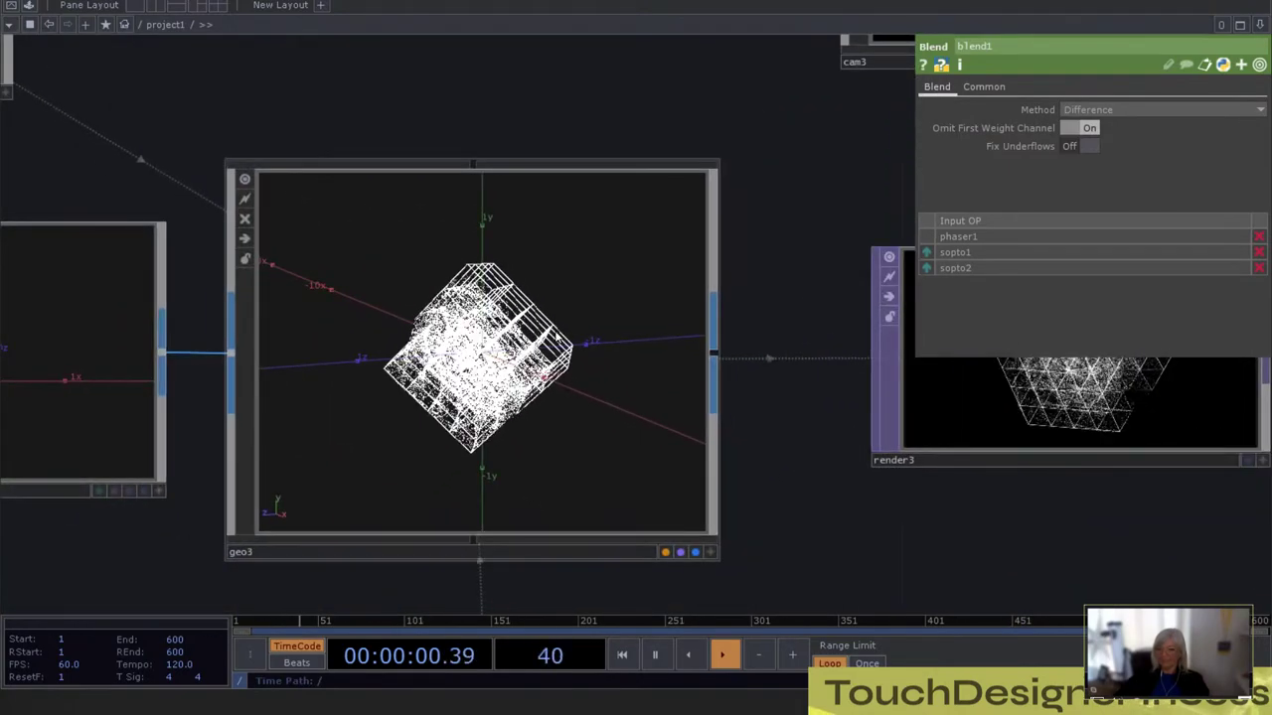
scroll(553, 343, "down", 6)
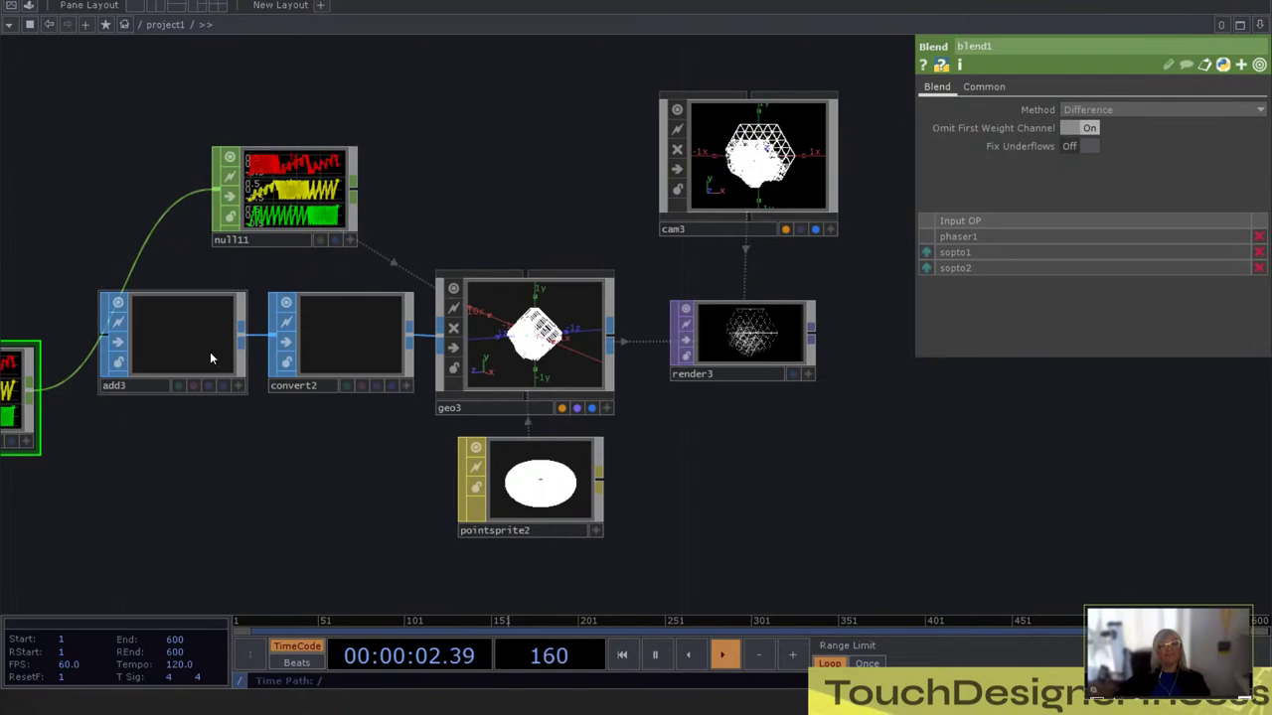
left_click(210, 352)
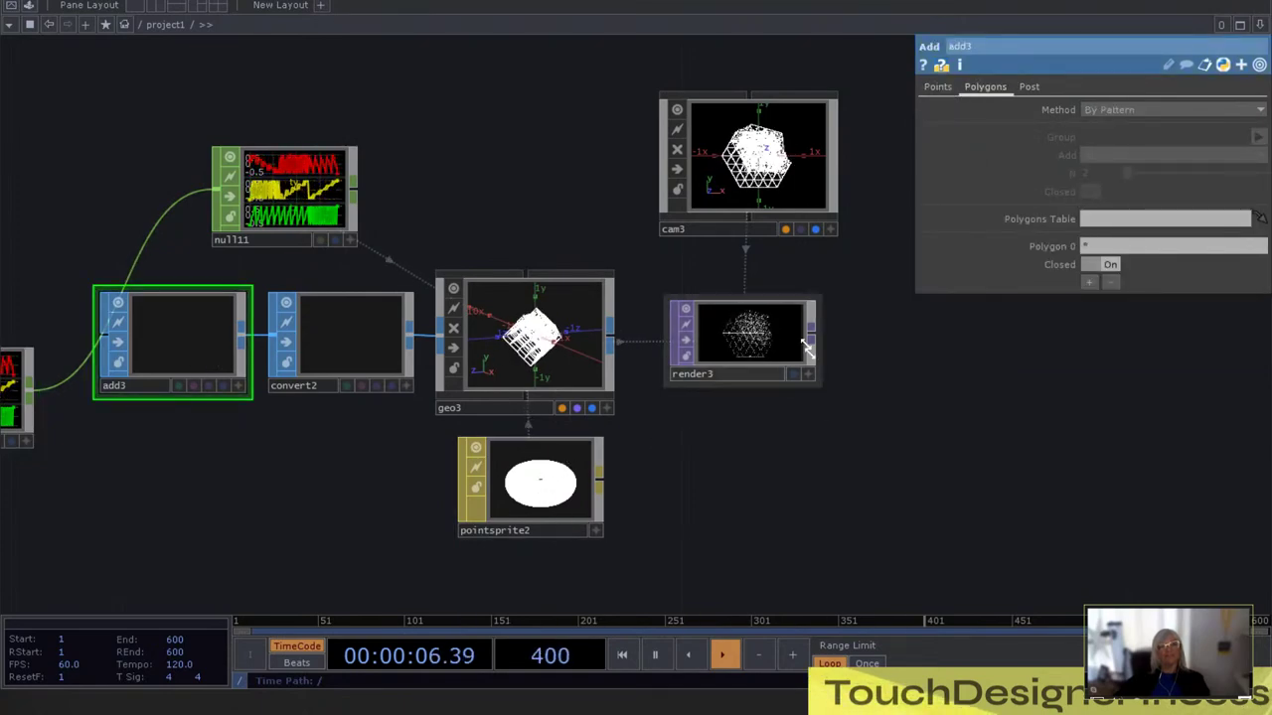
scroll(803, 349, "up", 5)
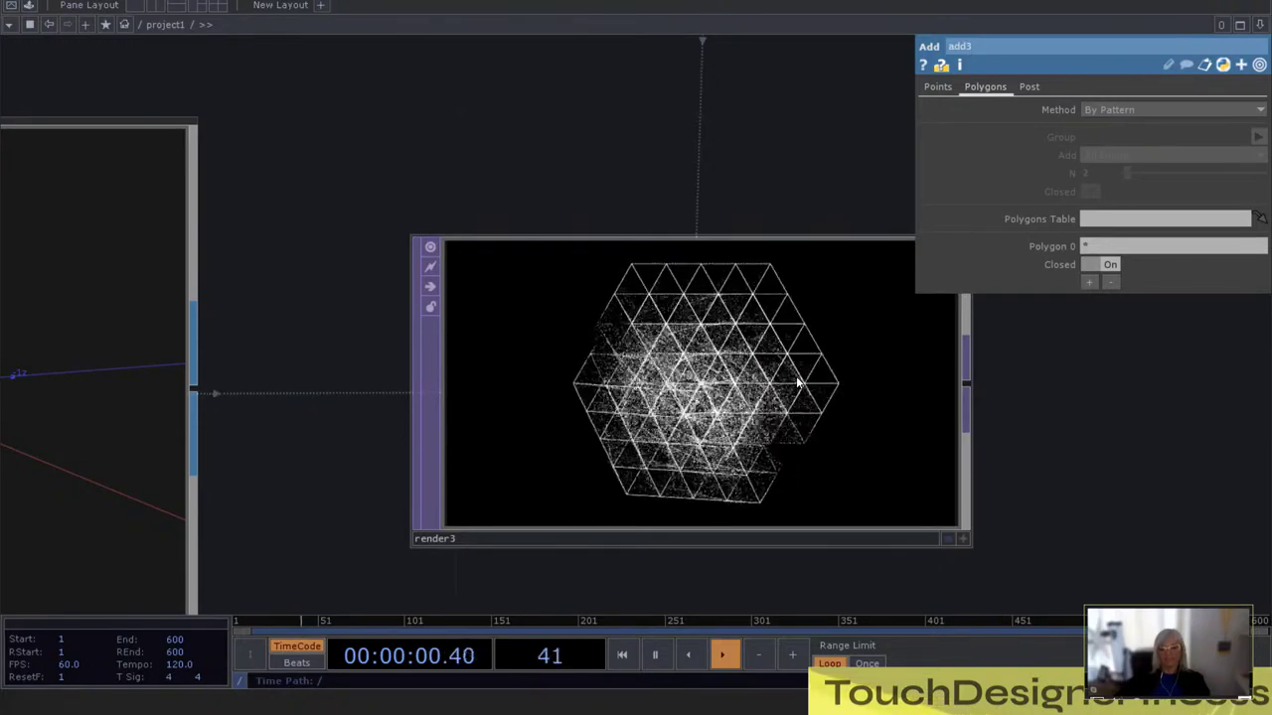
scroll(803, 361, "up", 5)
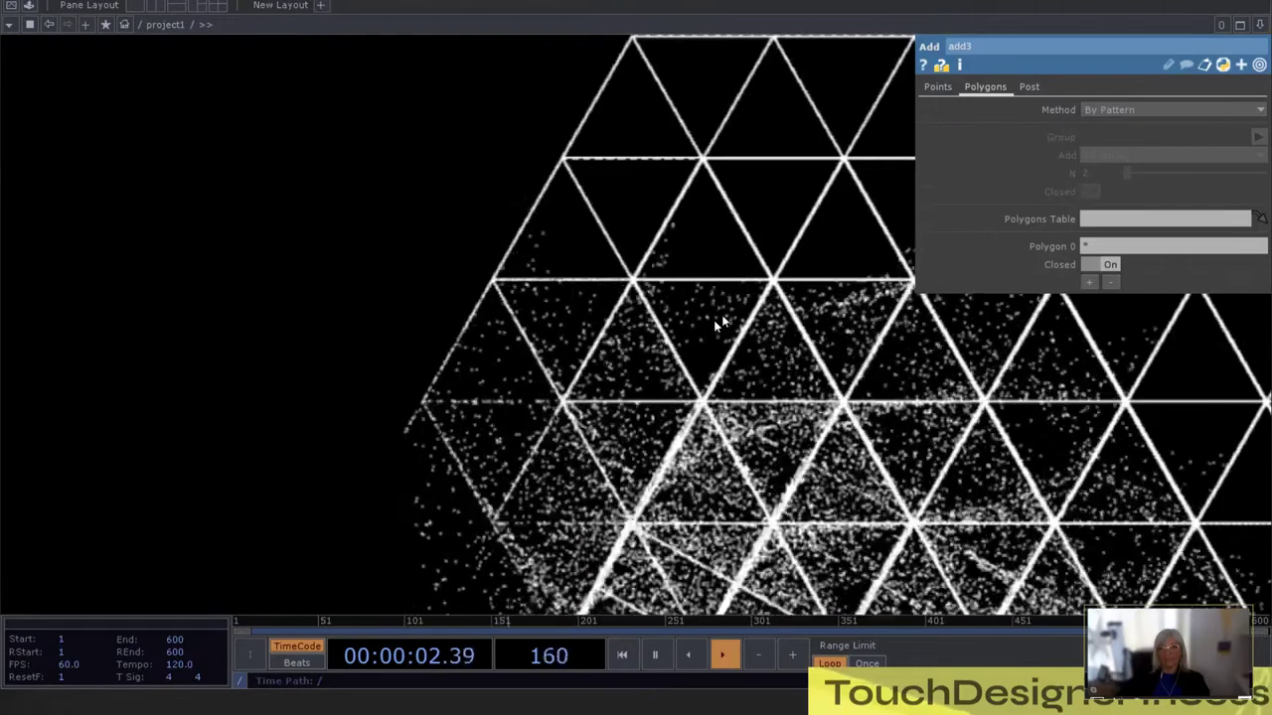
scroll(722, 314, "down", 6)
scroll(1001, 370, "down", 6)
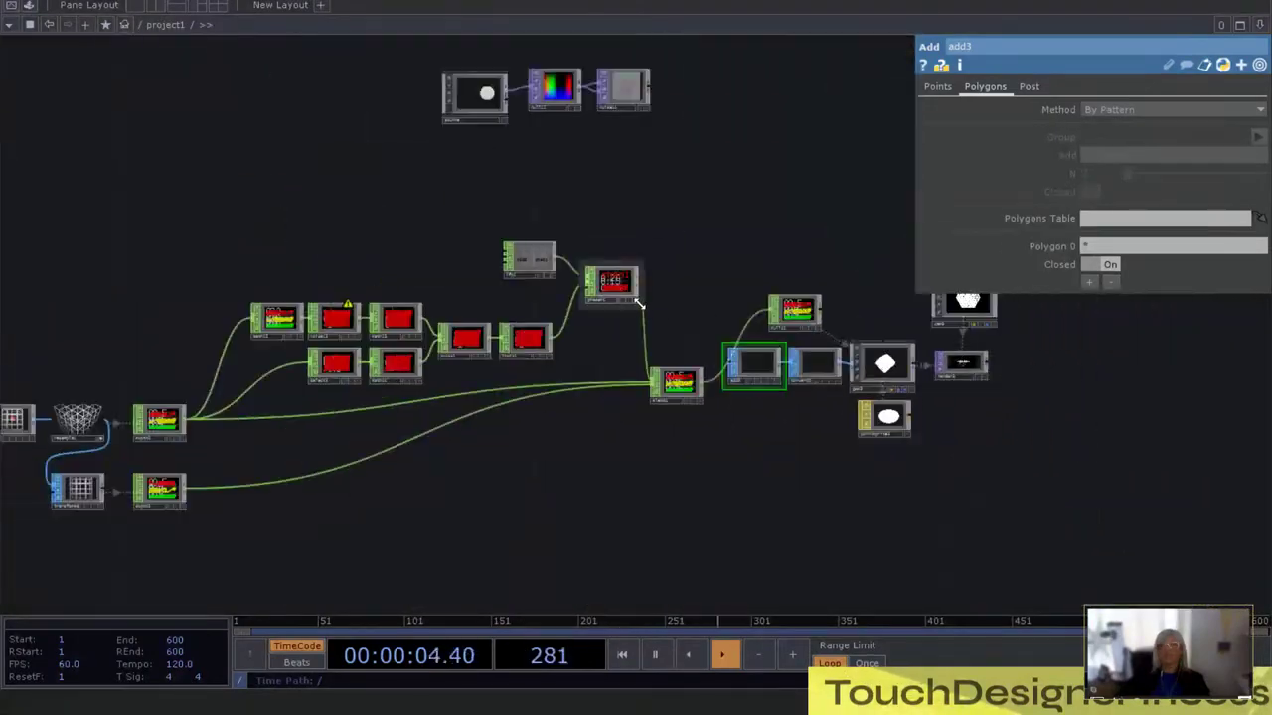
Examine the phaser1 waveform and how lfo1 and limit1 feed its edge and phase inputs
scroll(639, 305, "up", 8)
scroll(888, 361, "down", 2)
scroll(647, 270, "up", 2)
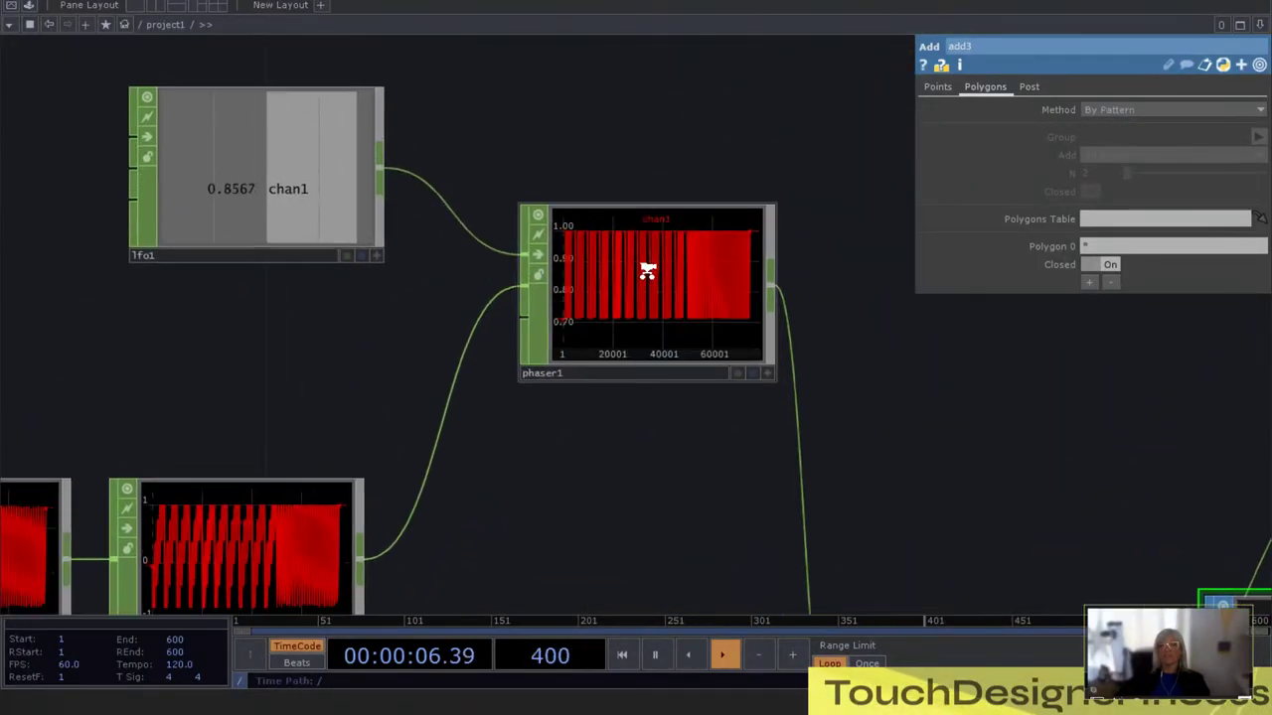
scroll(761, 286, "down", 4)
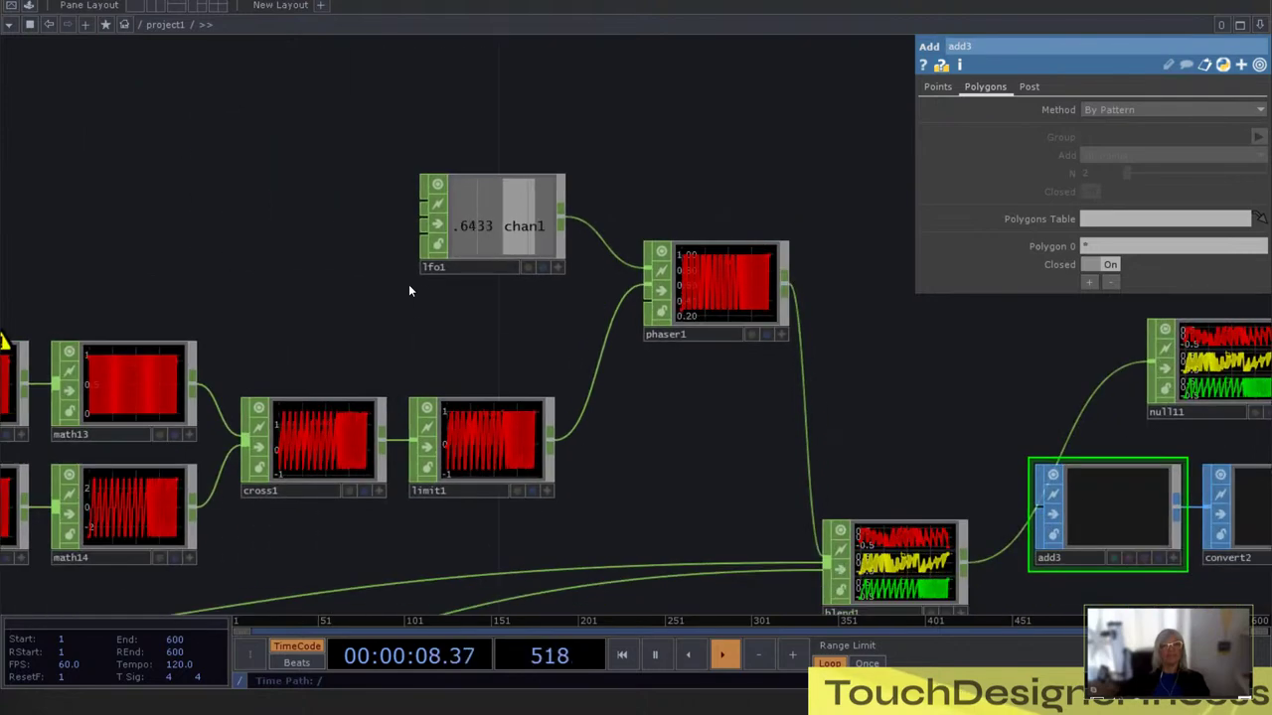
scroll(682, 287, "up", 5)
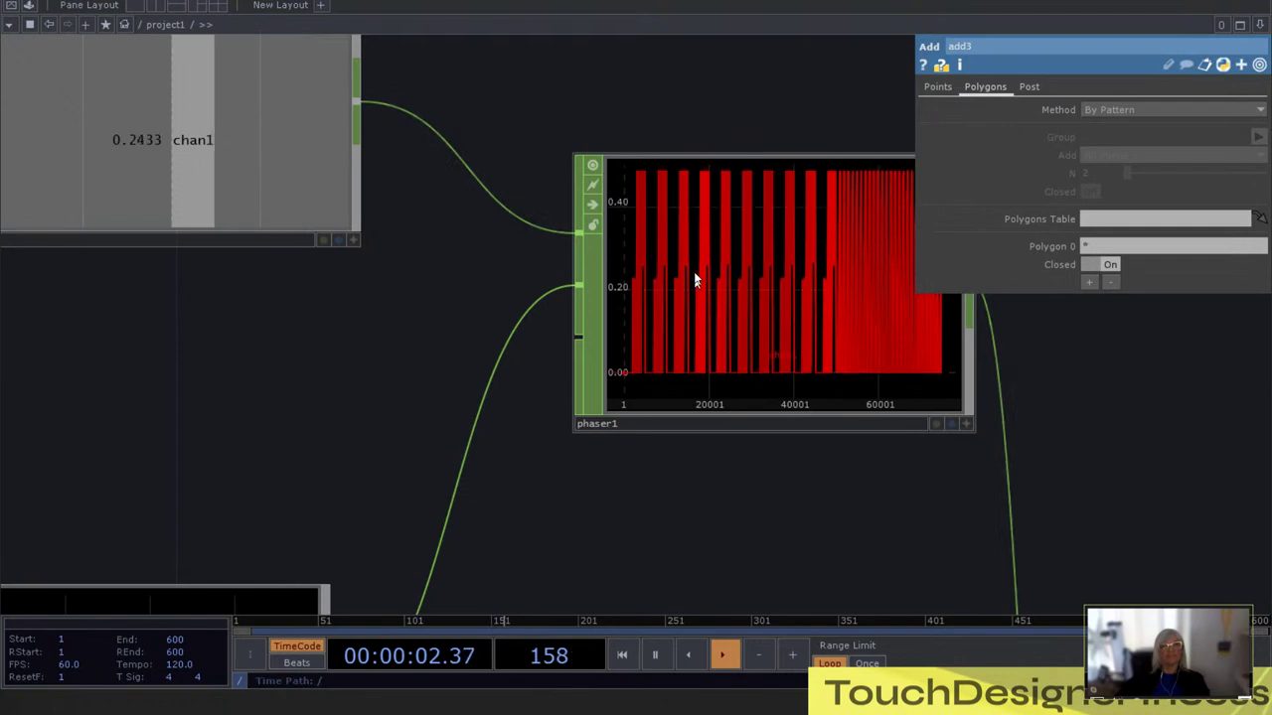
scroll(744, 223, "down", 5)
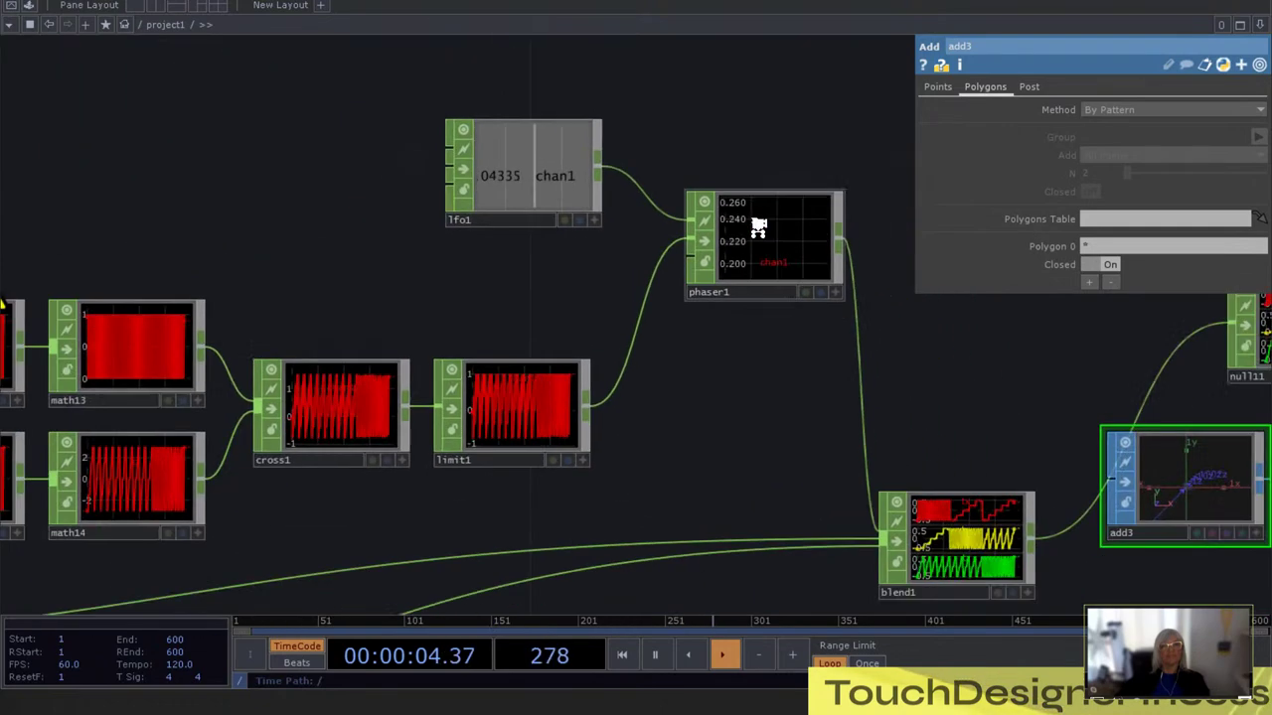
scroll(702, 227, "up", 5)
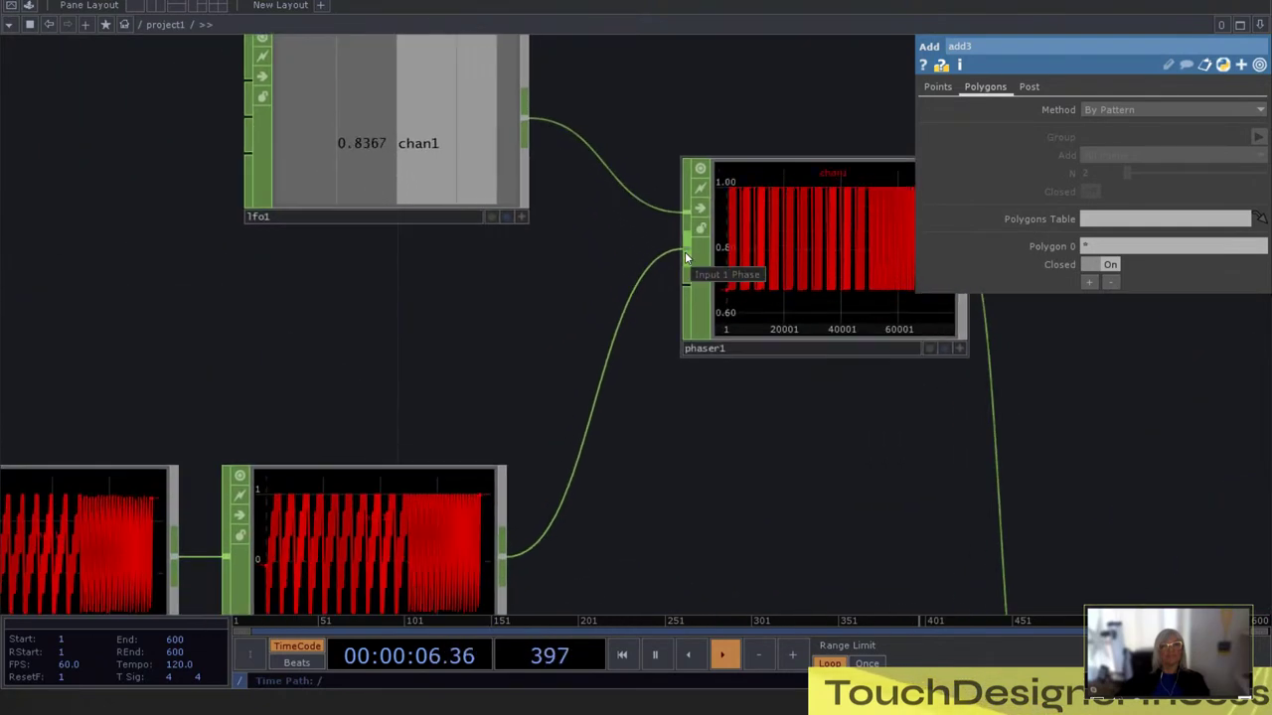
Set the minimum of limit1 to 0, keeping its type on Clamp
left_click_drag(696, 487, 755, 300)
left_click_drag(685, 387, 645, 401)
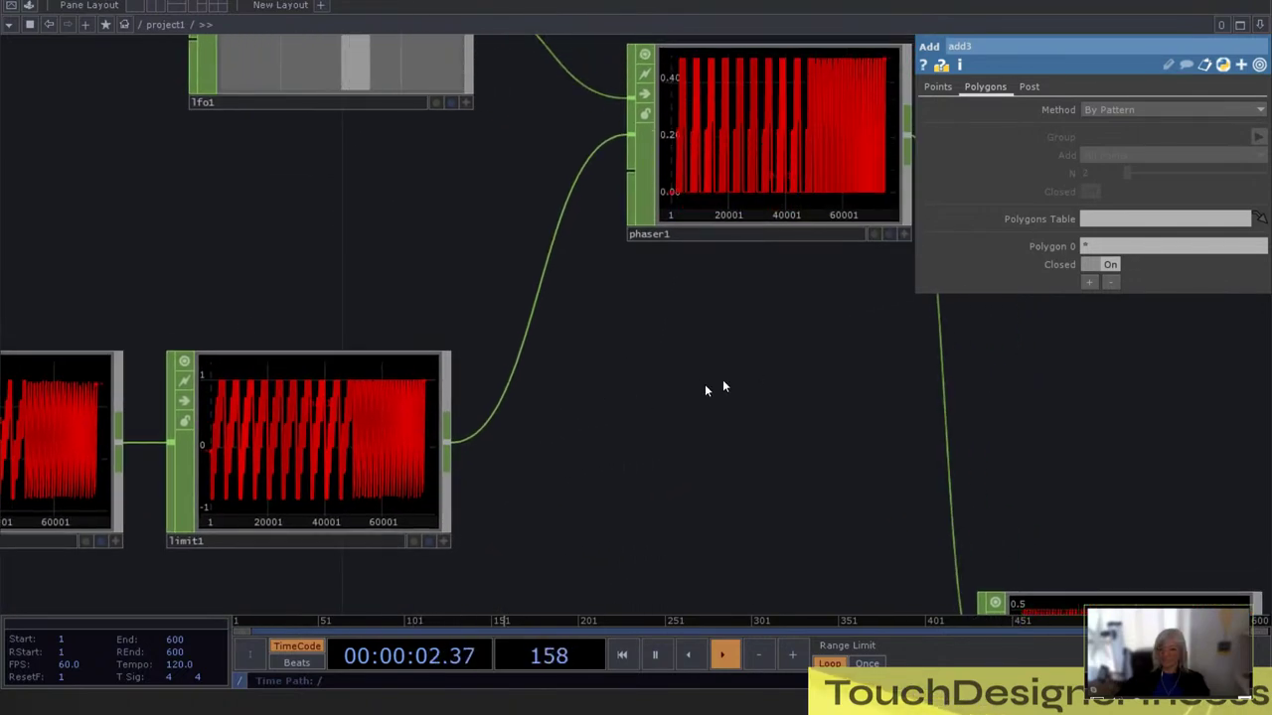
scroll(735, 378, "down", 4)
scroll(524, 427, "up", 2)
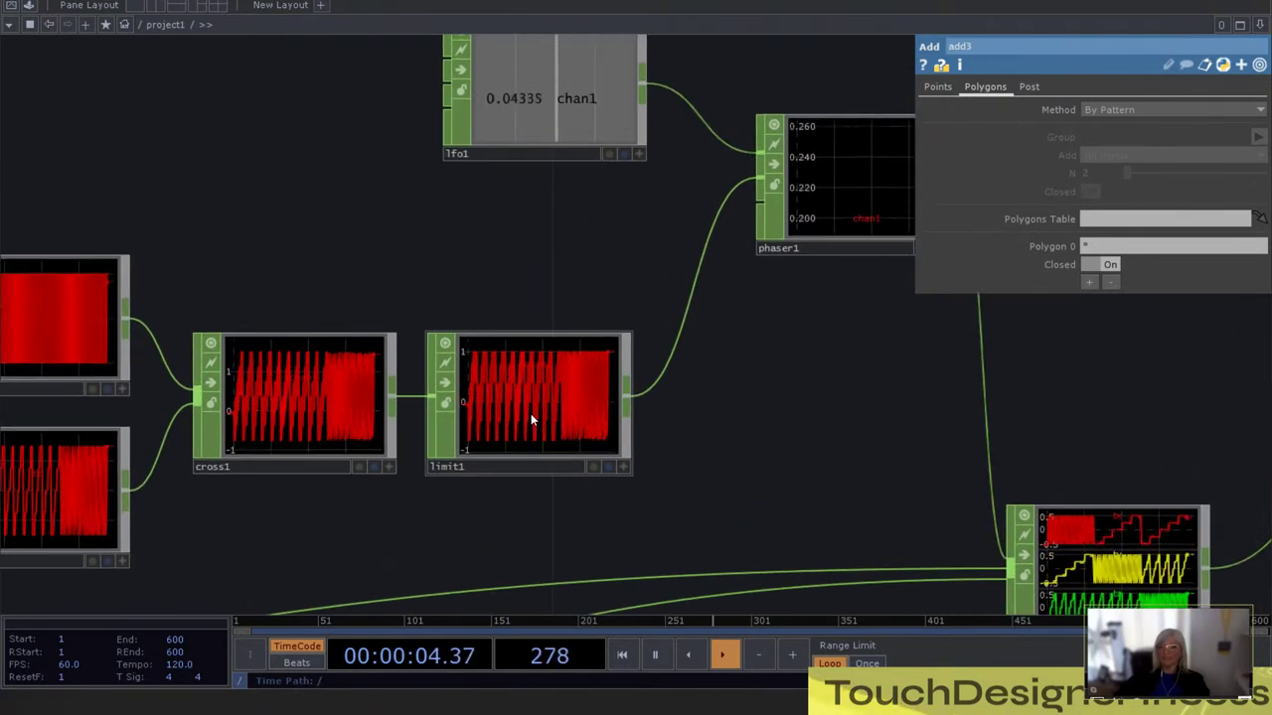
left_click(531, 414)
left_click(1069, 112)
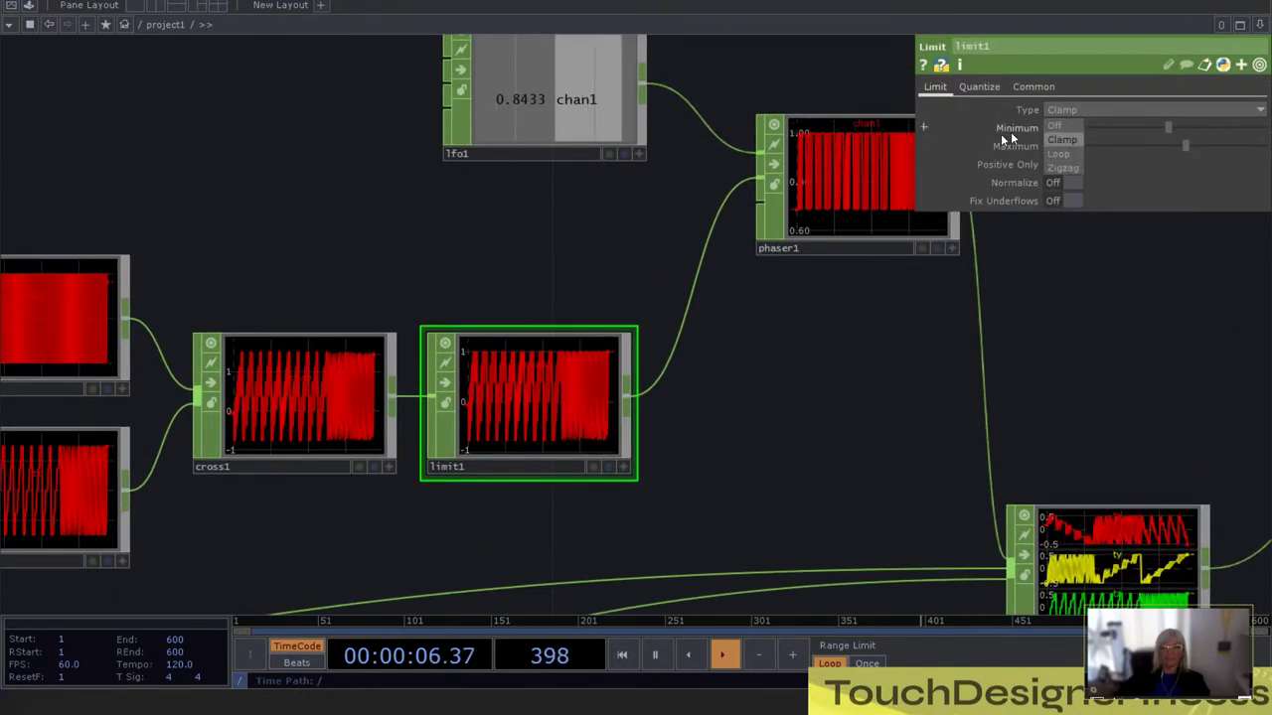
left_click(796, 342)
left_click(1061, 129)
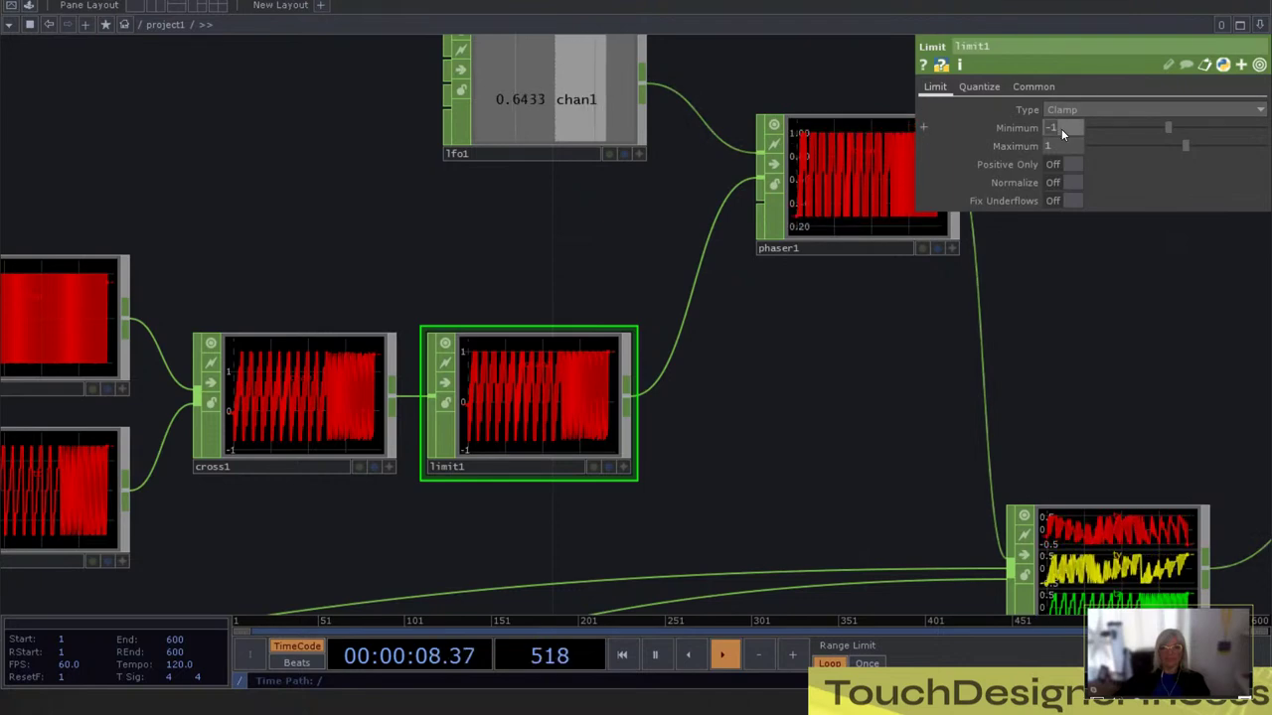
left_click(1061, 128)
type("0")
key("Return")
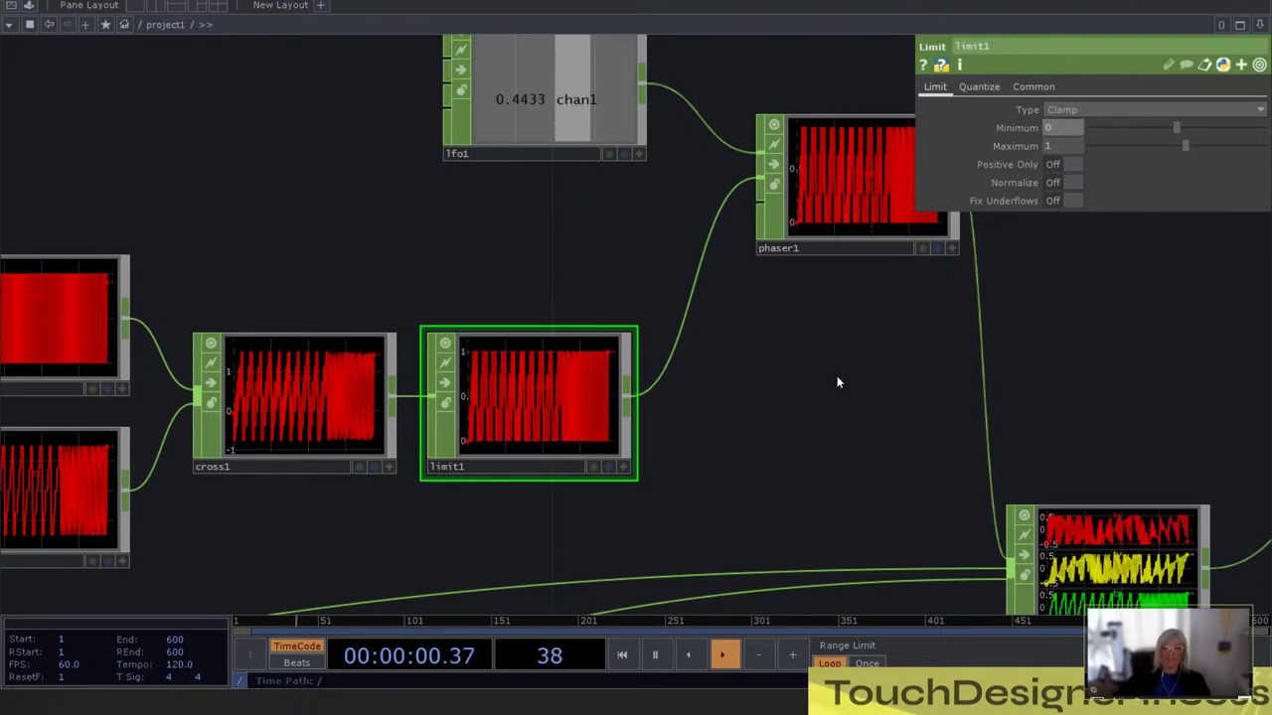
Examine the phaser1 waveform and the blended tx, ty and tz channels of blend1 during playback, including blend1's parameters
left_click_drag(837, 380, 774, 426)
scroll(826, 190, "up", 2)
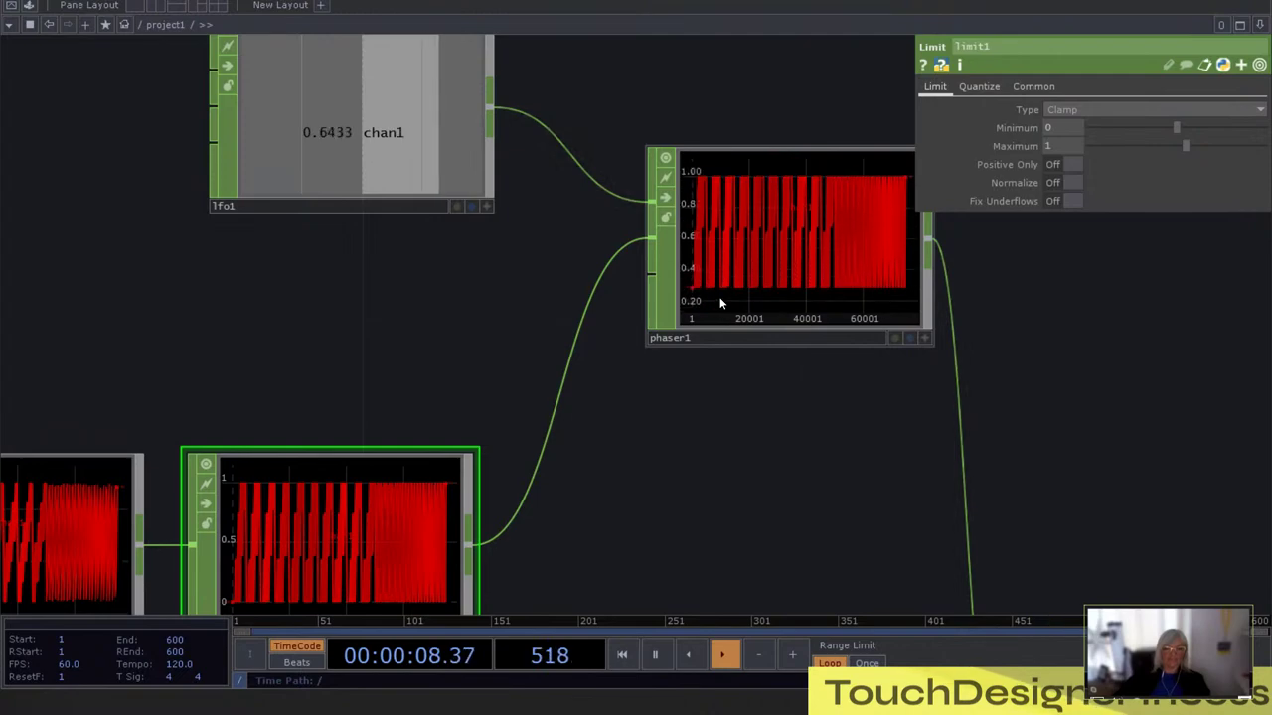
scroll(778, 228, "up", 3)
scroll(720, 244, "down", 1)
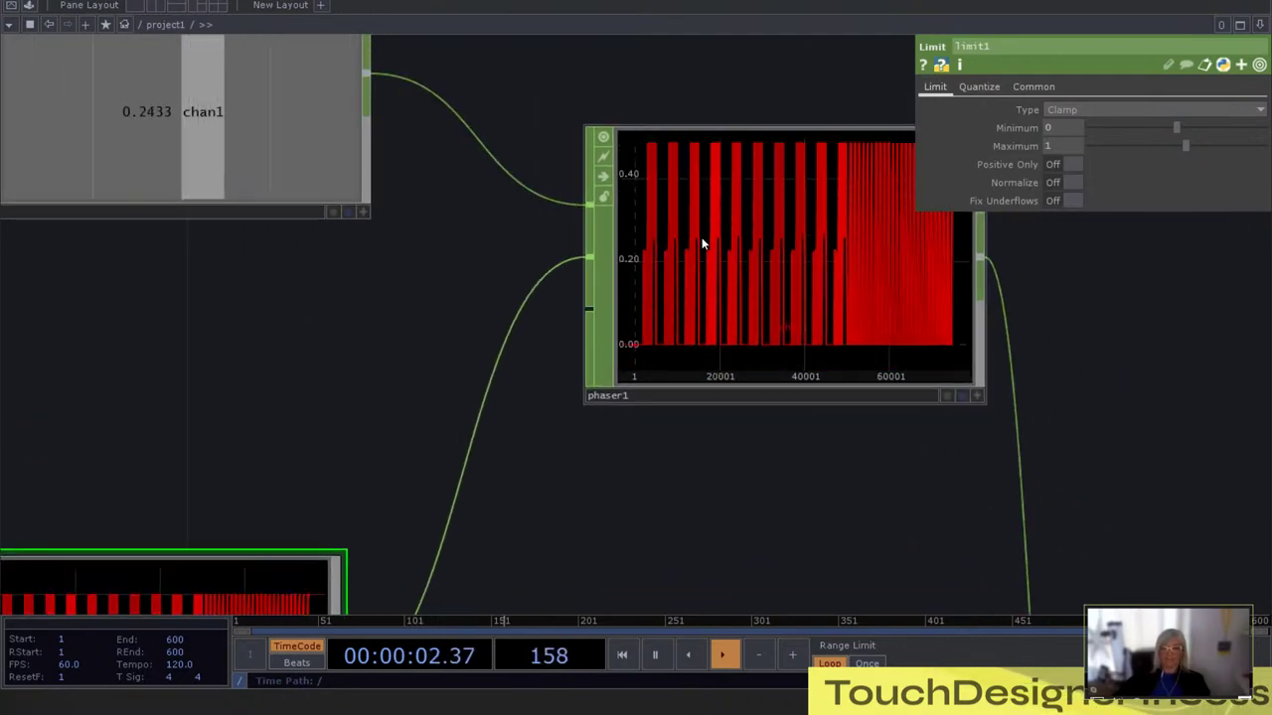
scroll(702, 235, "down", 4)
left_click_drag(847, 492, 777, 480)
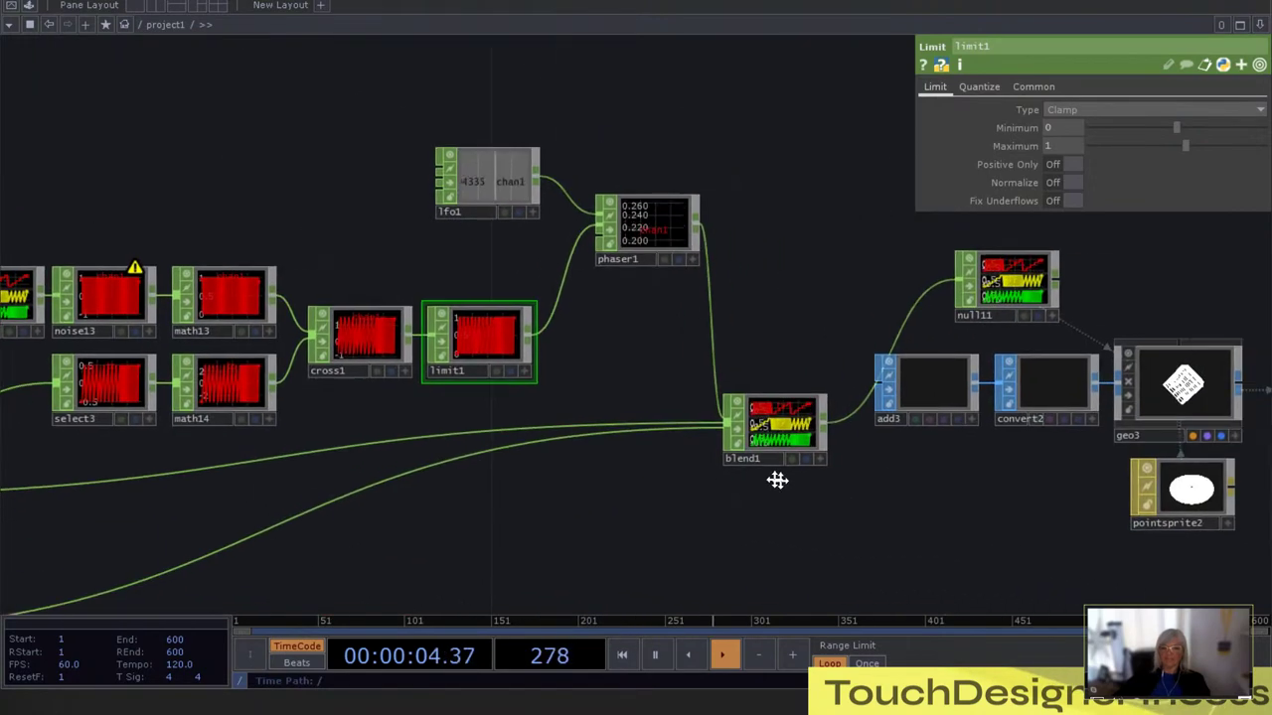
scroll(777, 480, "up", 5)
scroll(653, 402, "down", 4)
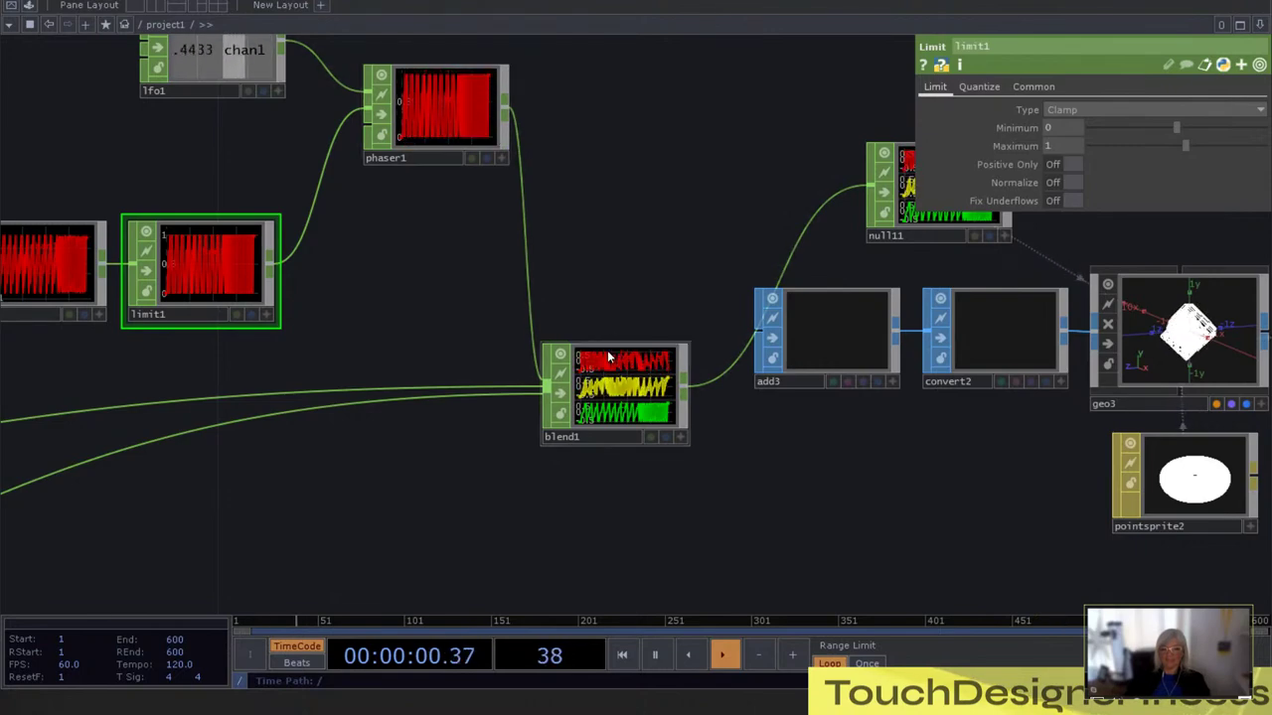
scroll(622, 358, "up", 5)
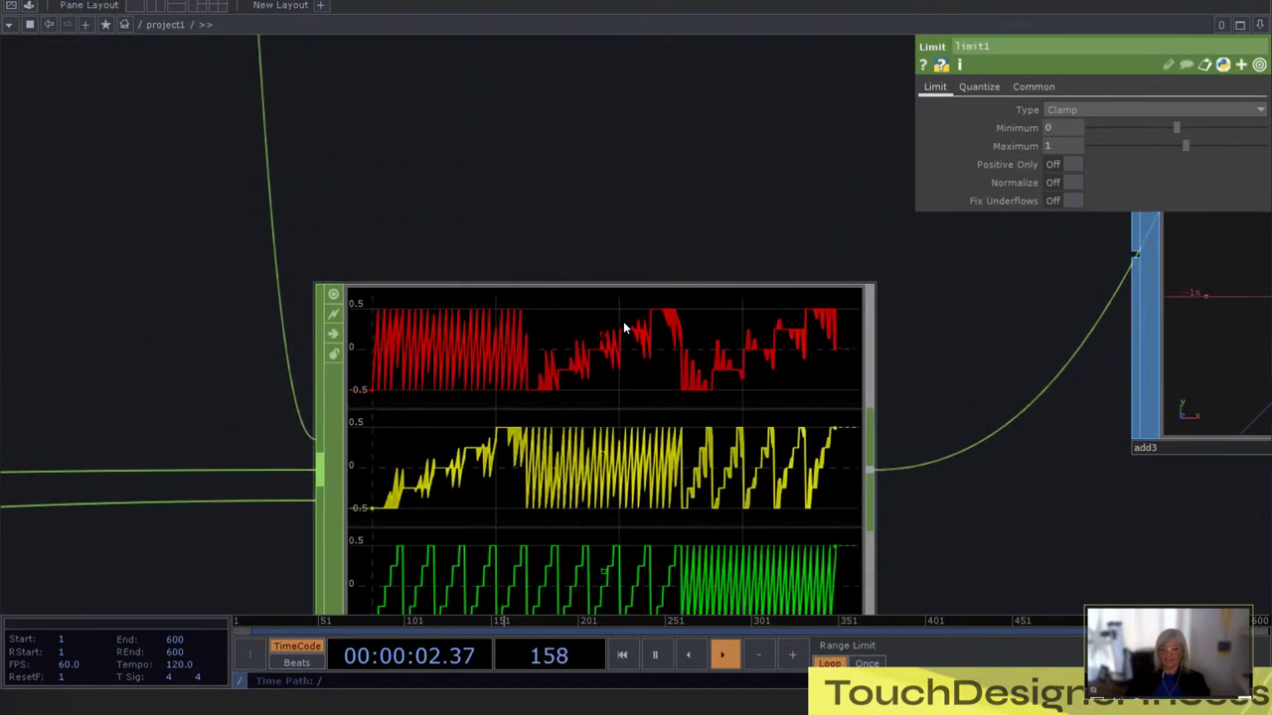
scroll(624, 320, "down", 3)
left_click(682, 500)
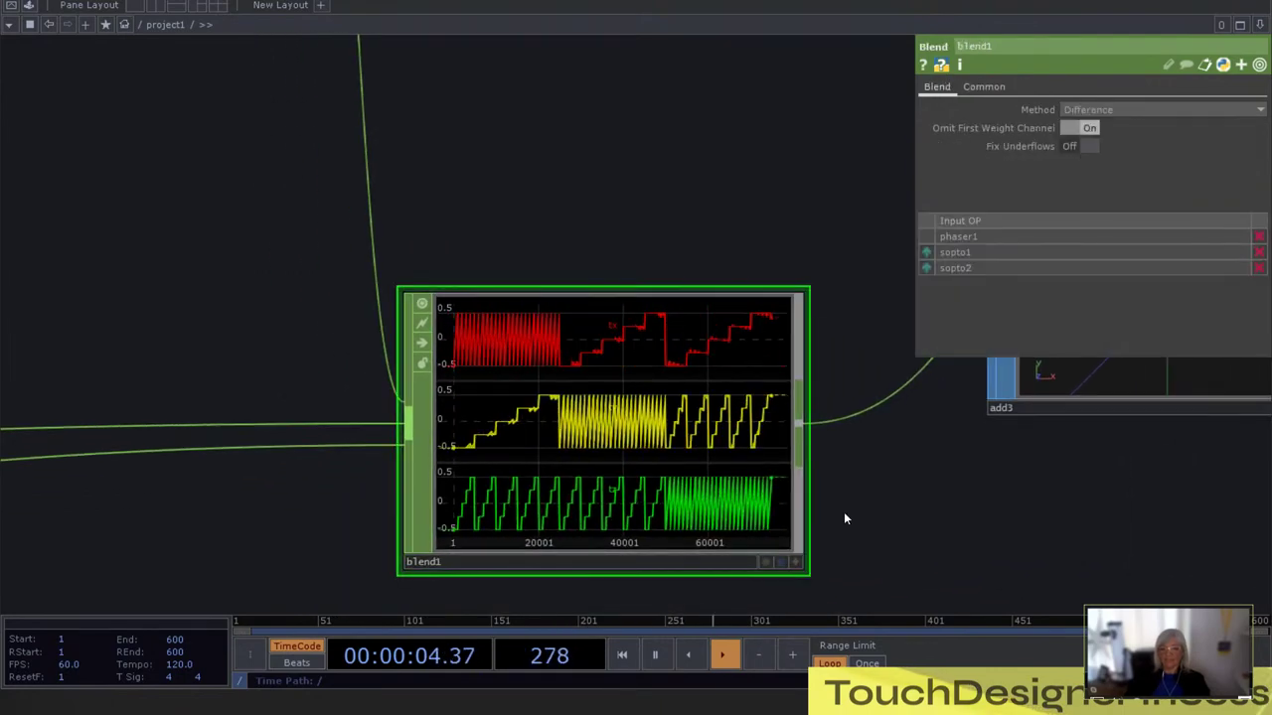
Inspect the render3 output and the geo3 instancing part of the network as the animation plays
left_click_drag(843, 512, 76, 352)
scroll(225, 387, "down", 5)
scroll(586, 338, "up", 7)
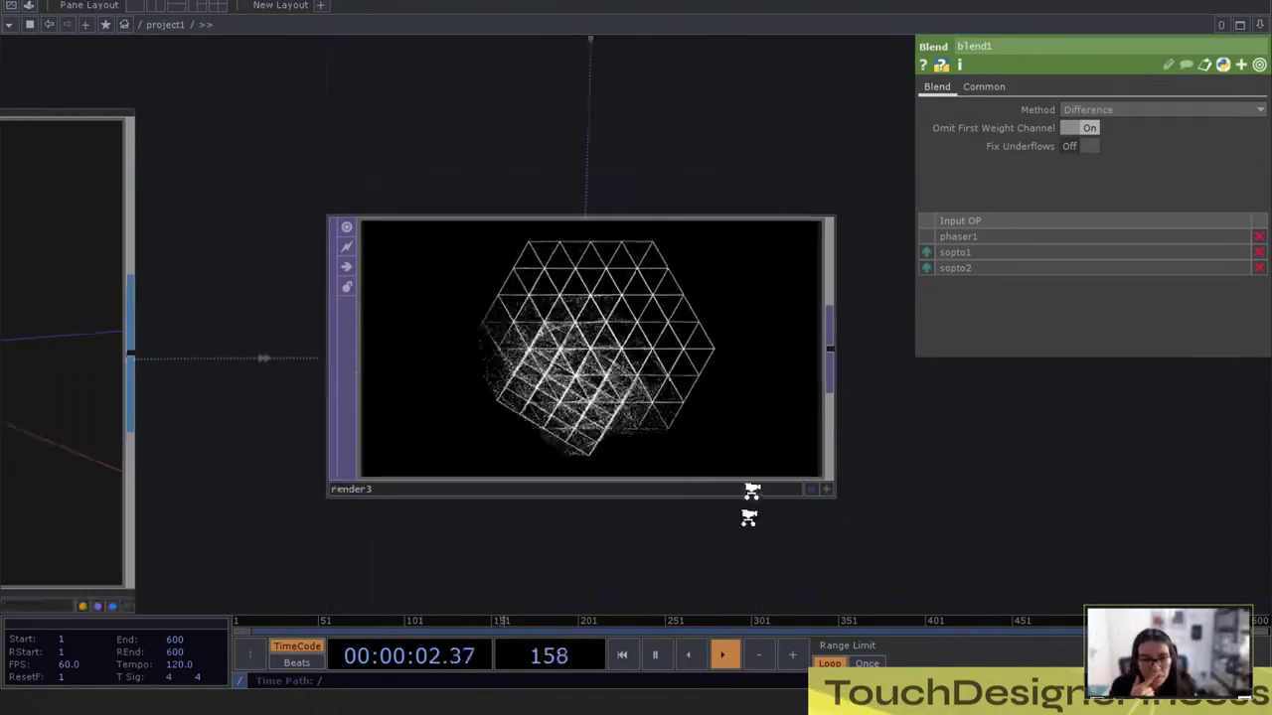
scroll(746, 488, "down", 8)
left_click_drag(689, 335, 790, 156)
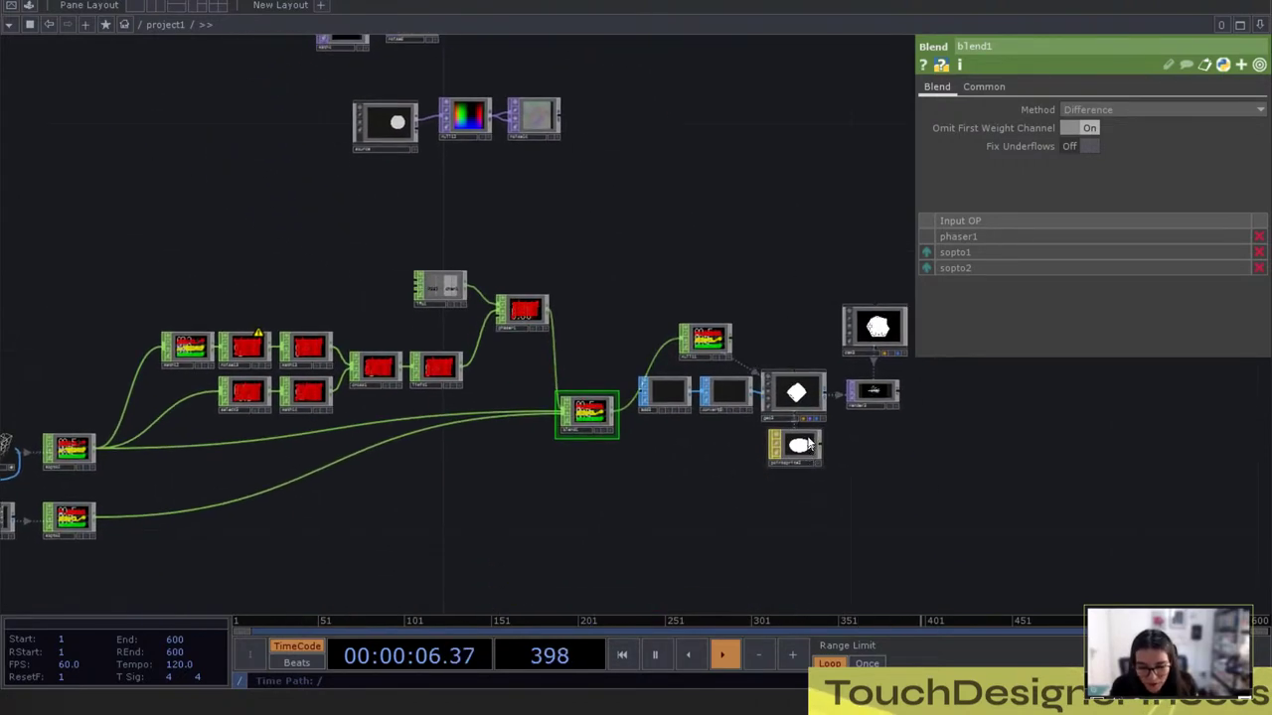
scroll(792, 417, "up", 5)
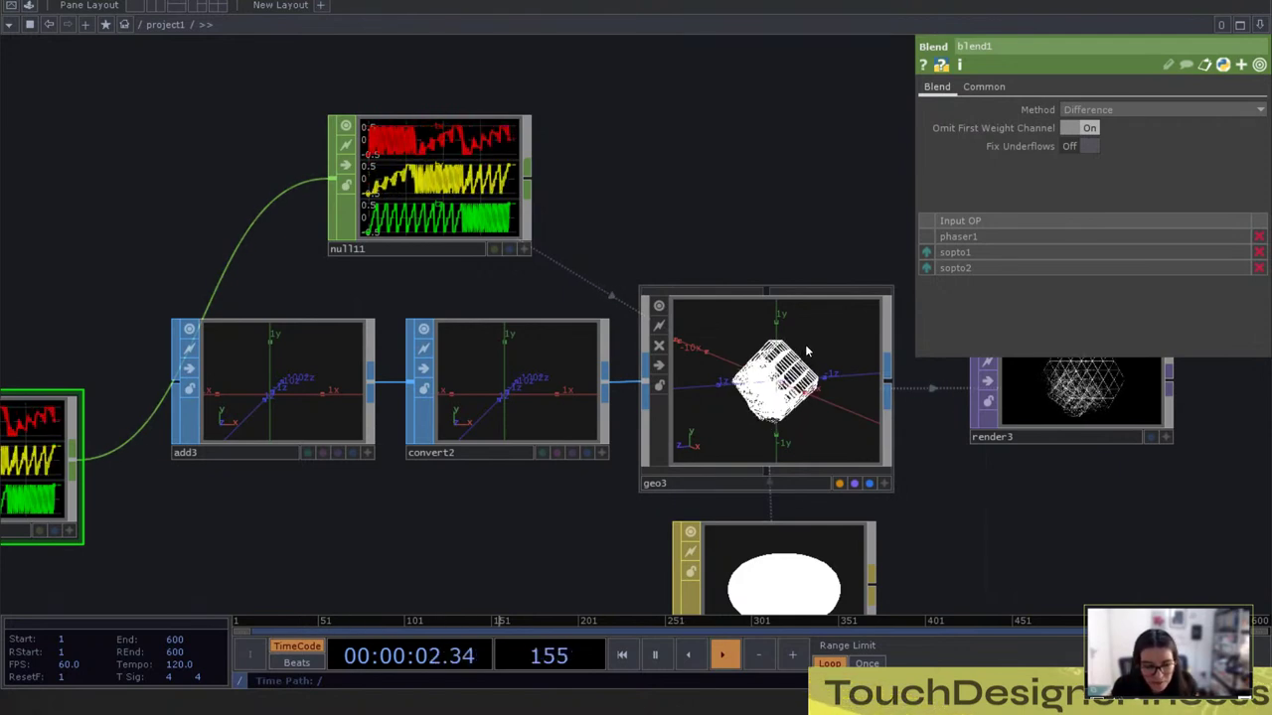
Examine the geo3 transform parameters and the network from the sopto1 and sopto2 point sources through phaser1 and blend1 to render3
scroll(809, 334, "down", 6)
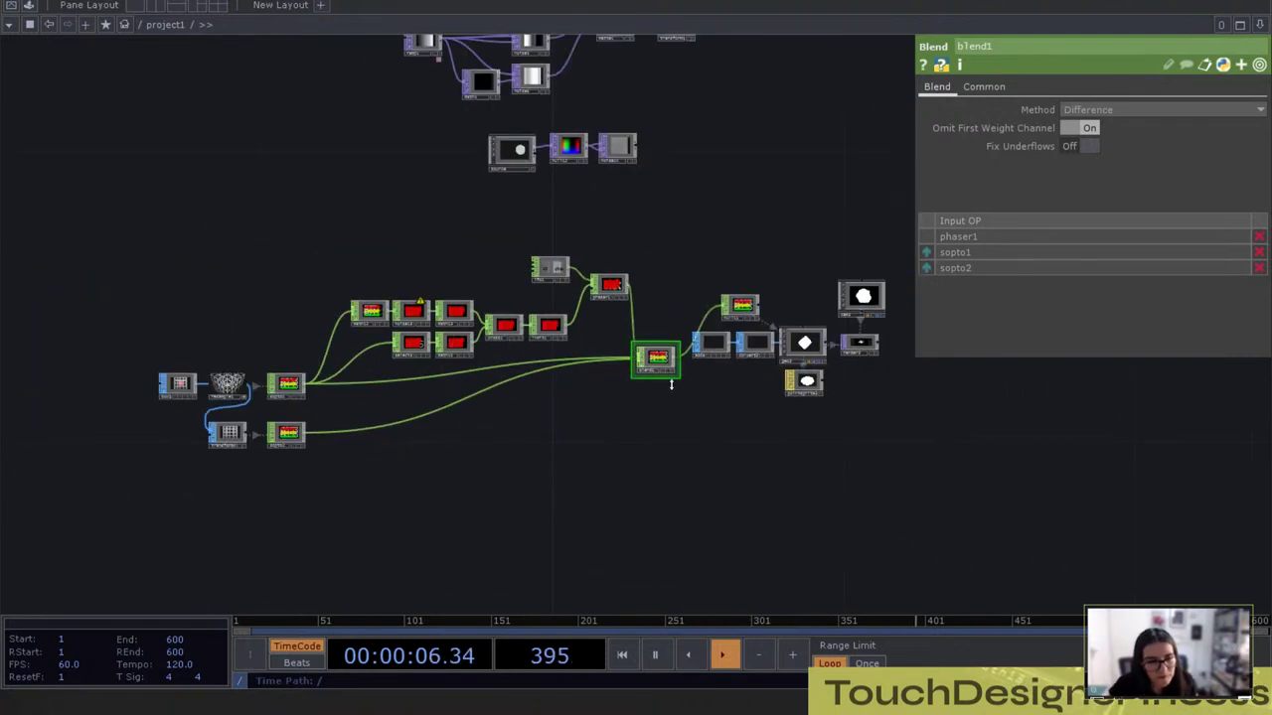
scroll(843, 335, "up", 7)
scroll(760, 365, "down", 6)
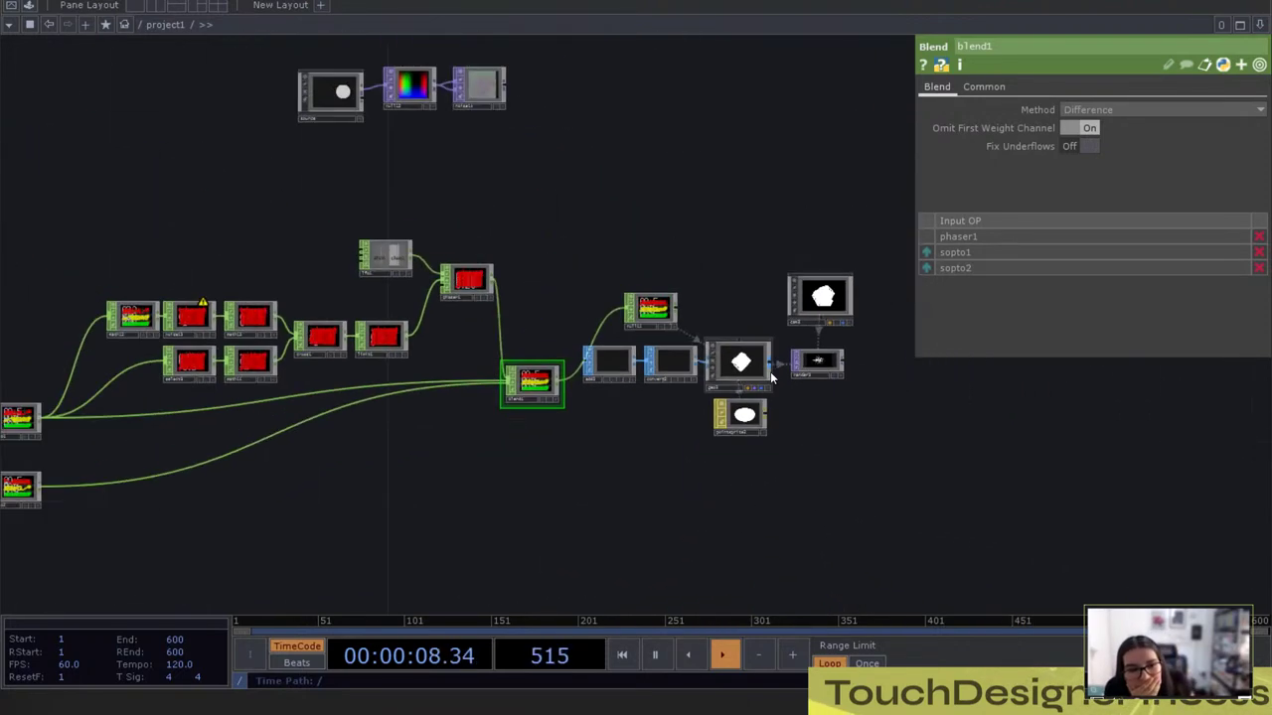
scroll(760, 364, "up", 6)
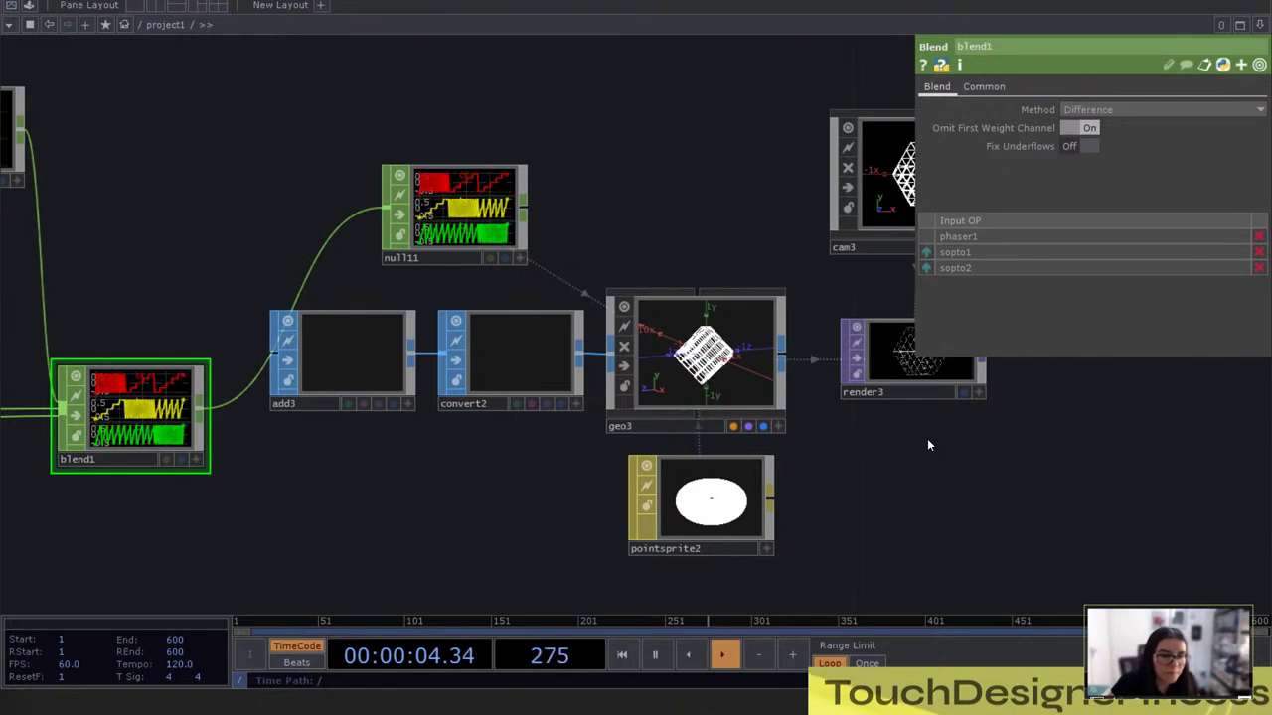
left_click(727, 379)
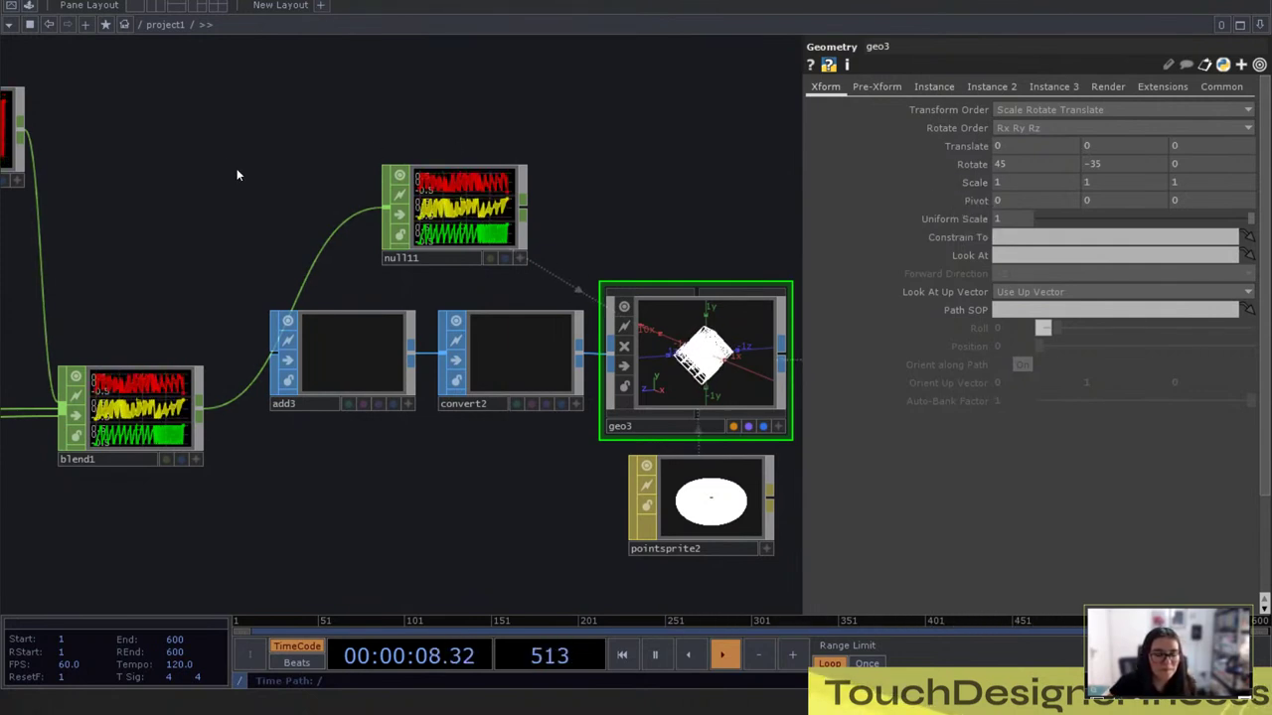
scroll(637, 288, "down", 2)
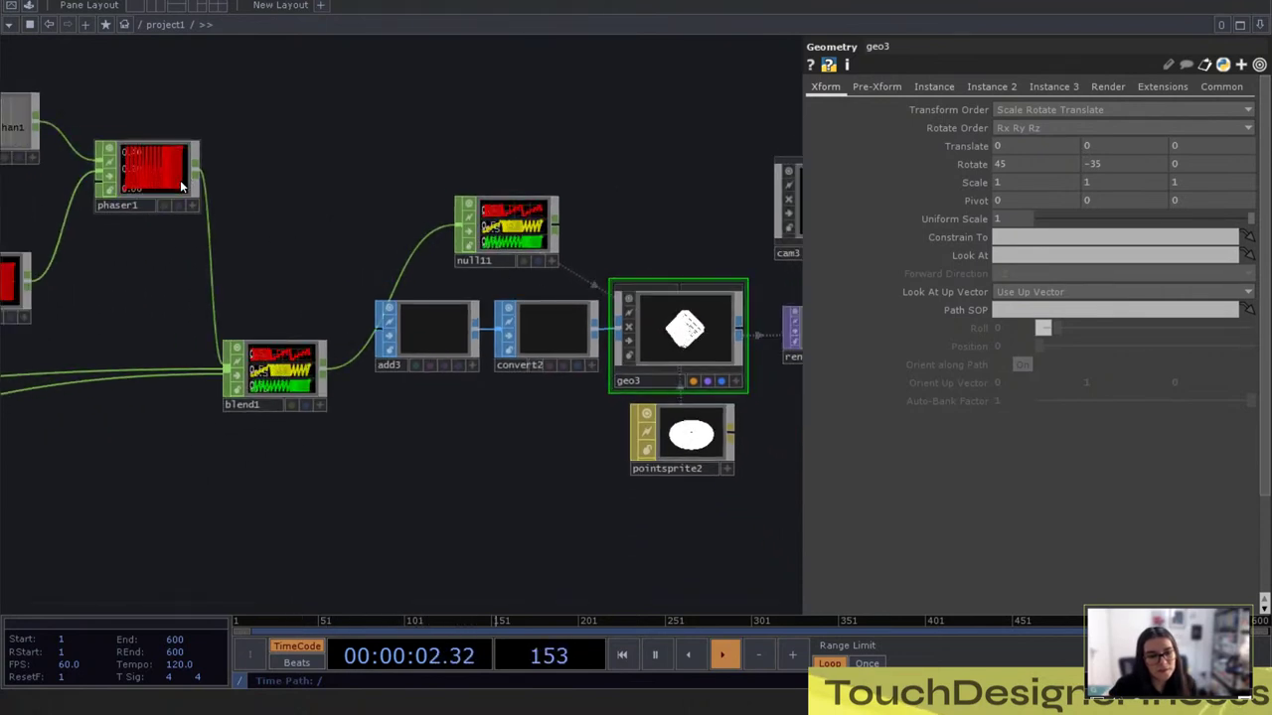
scroll(437, 238, "down", 3)
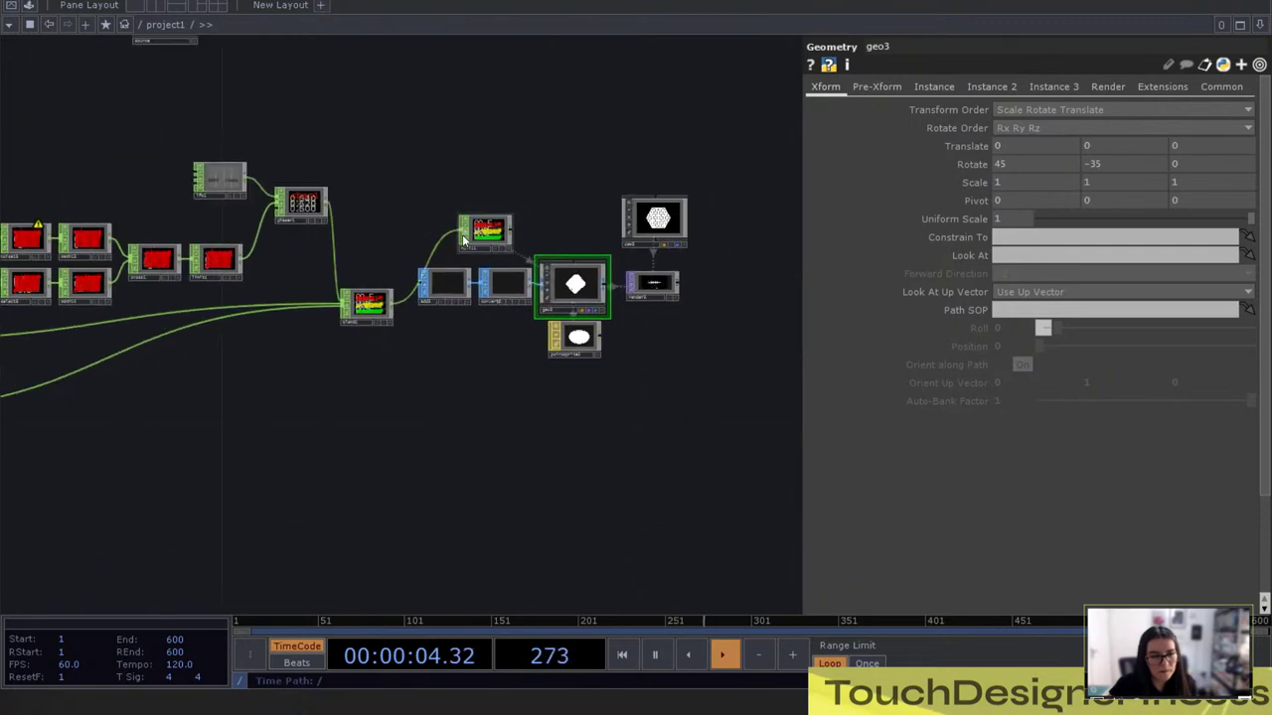
left_click_drag(233, 426, 524, 421)
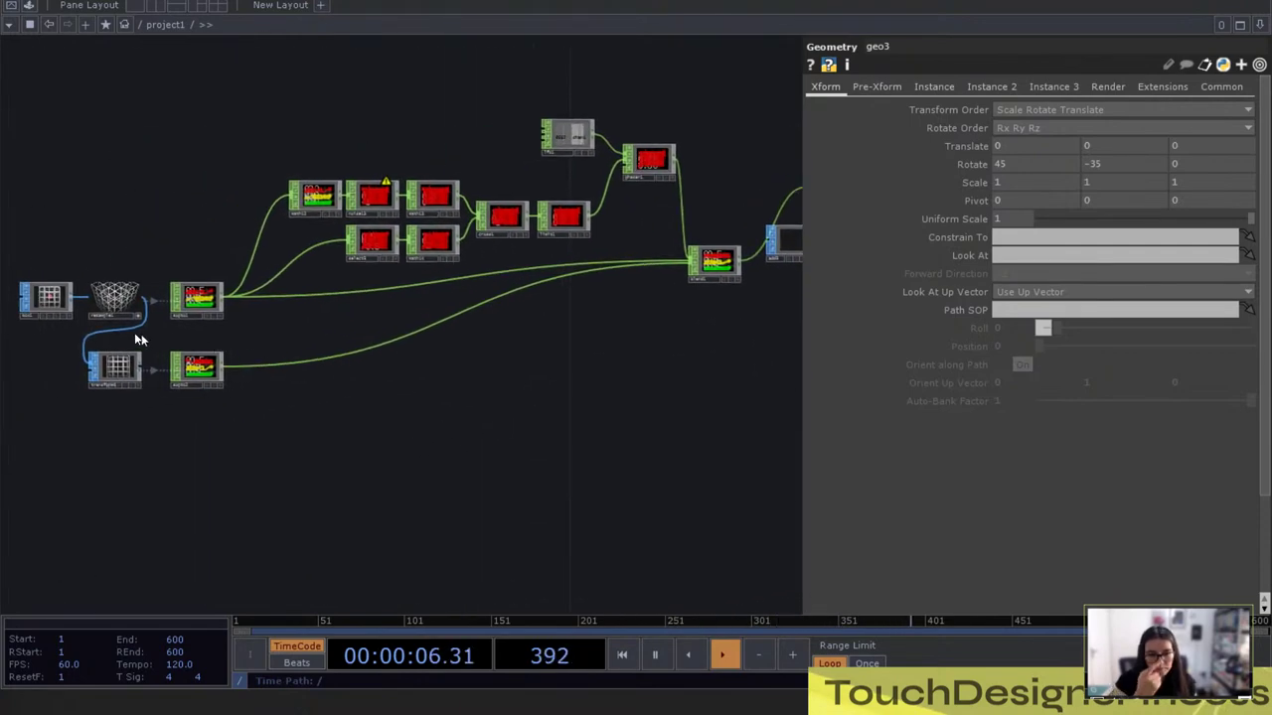
scroll(137, 337, "up", 4)
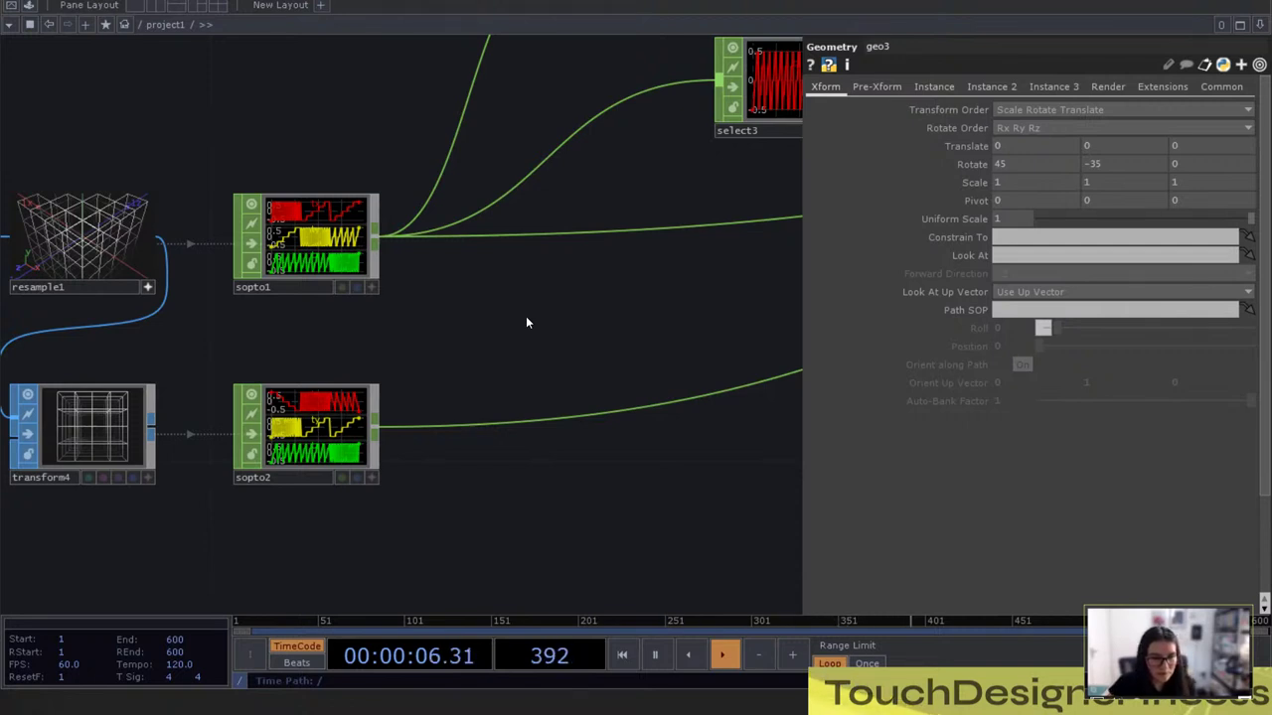
scroll(507, 316, "down", 10)
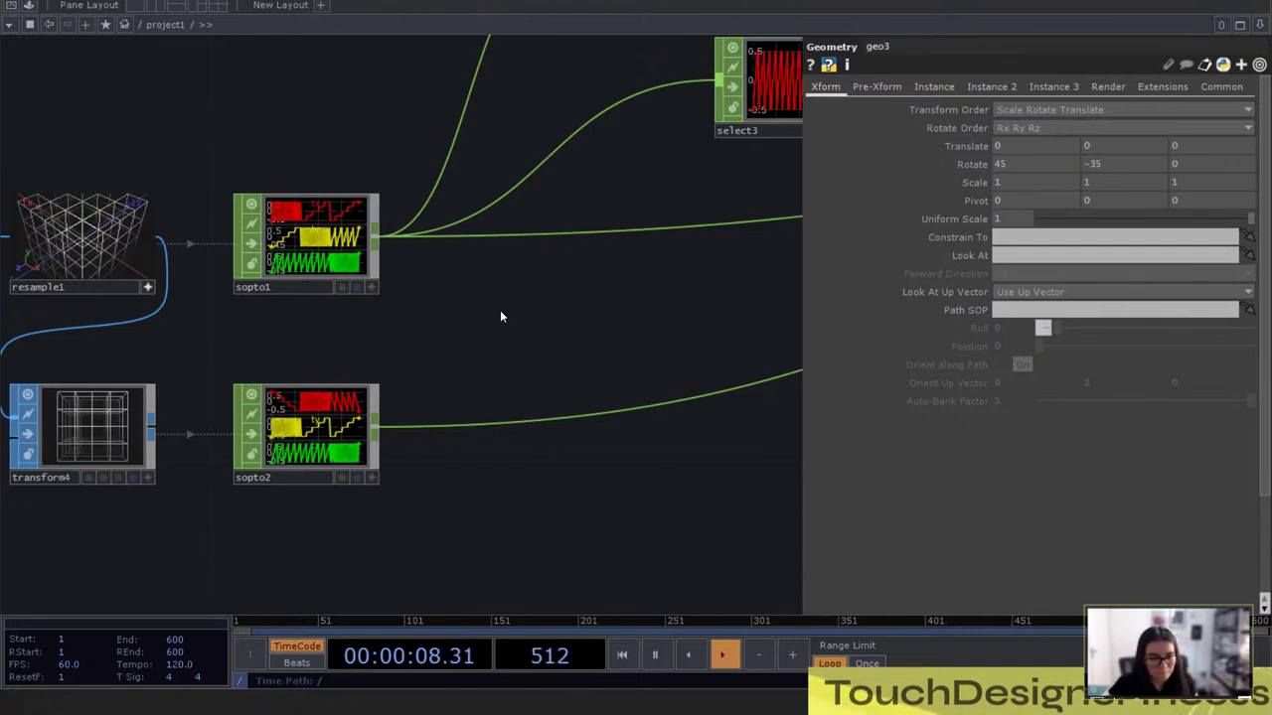
scroll(532, 256, "up", 8)
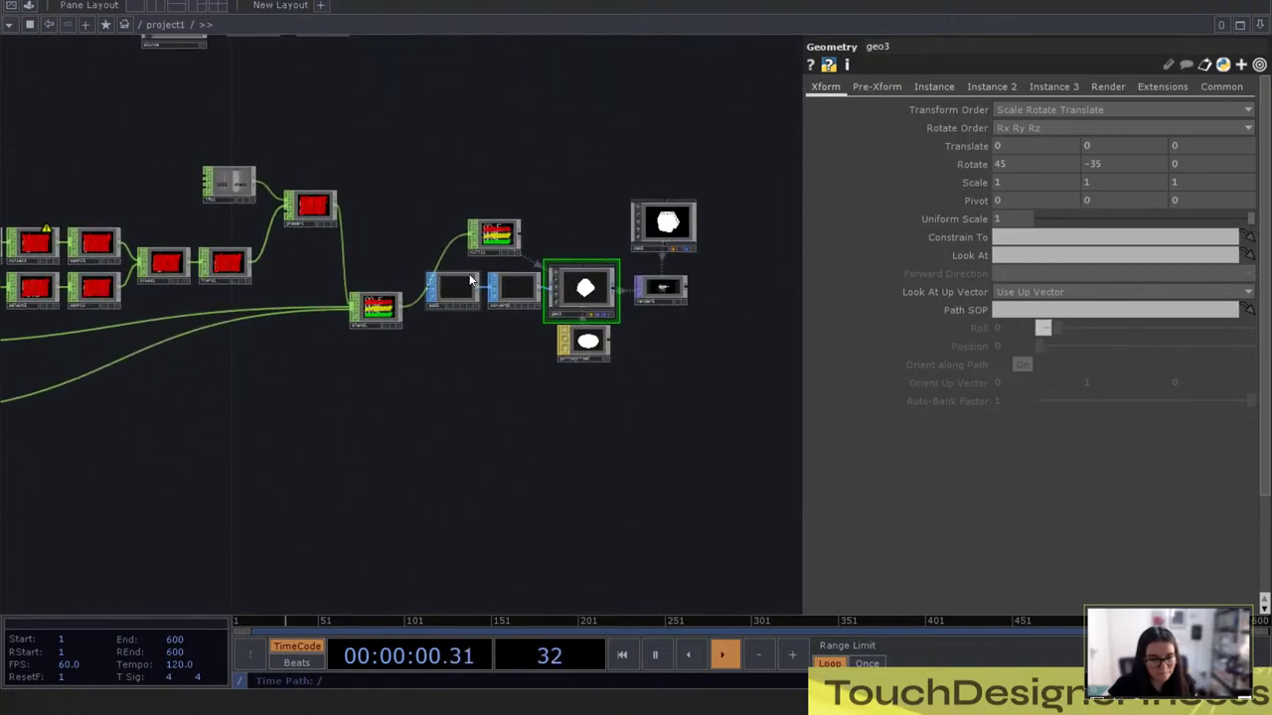
Add a Noise TOP to the empty area below blend1
scroll(434, 358, "up", 2)
key("Tab")
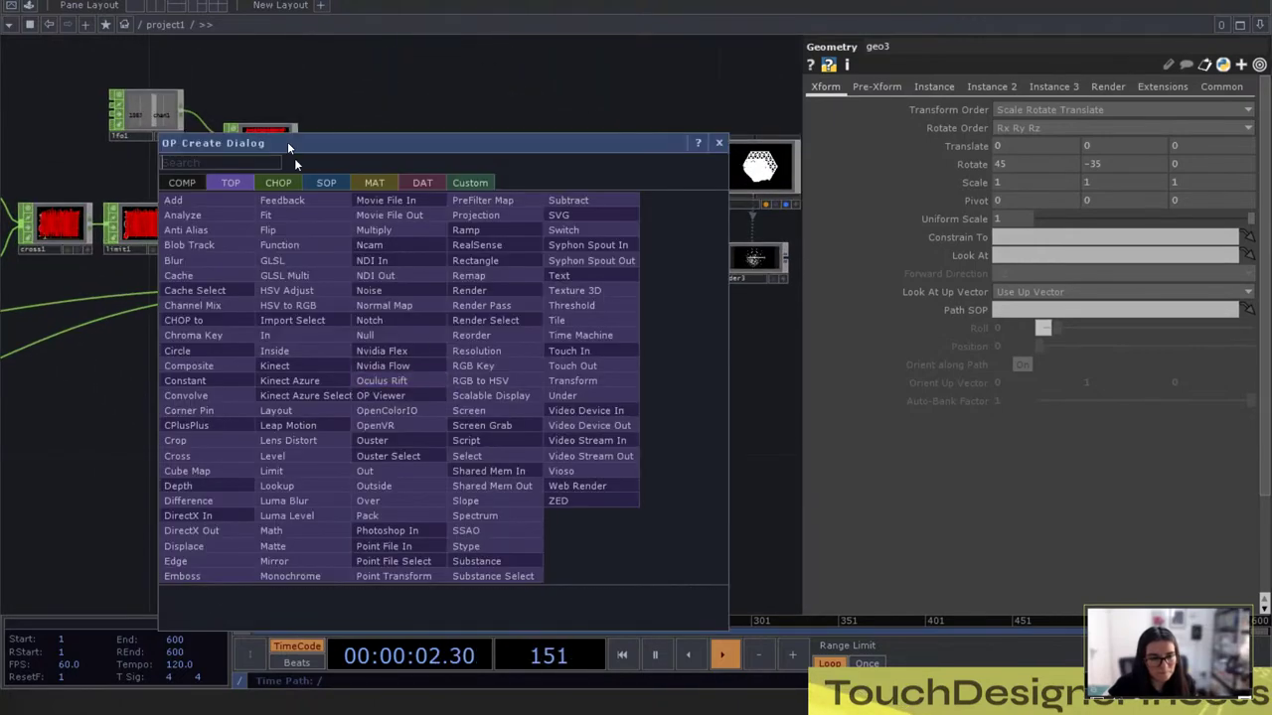
type("noise")
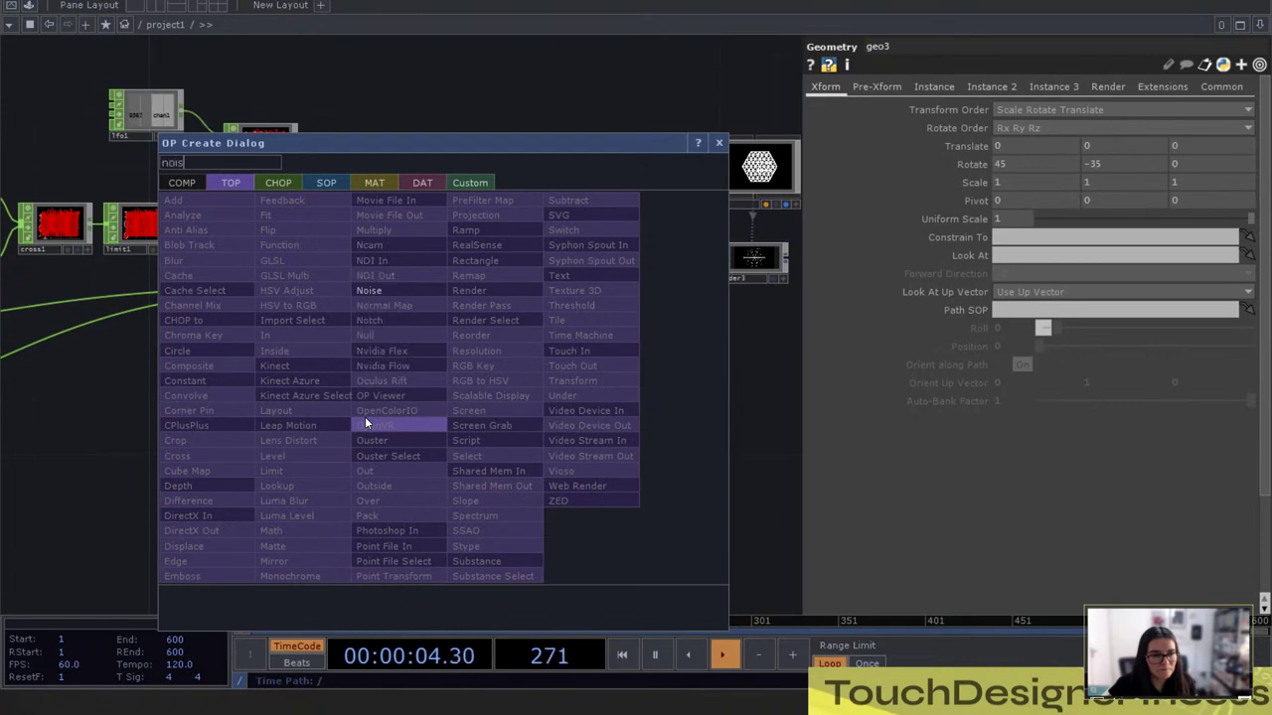
left_click(396, 292)
left_click(406, 366)
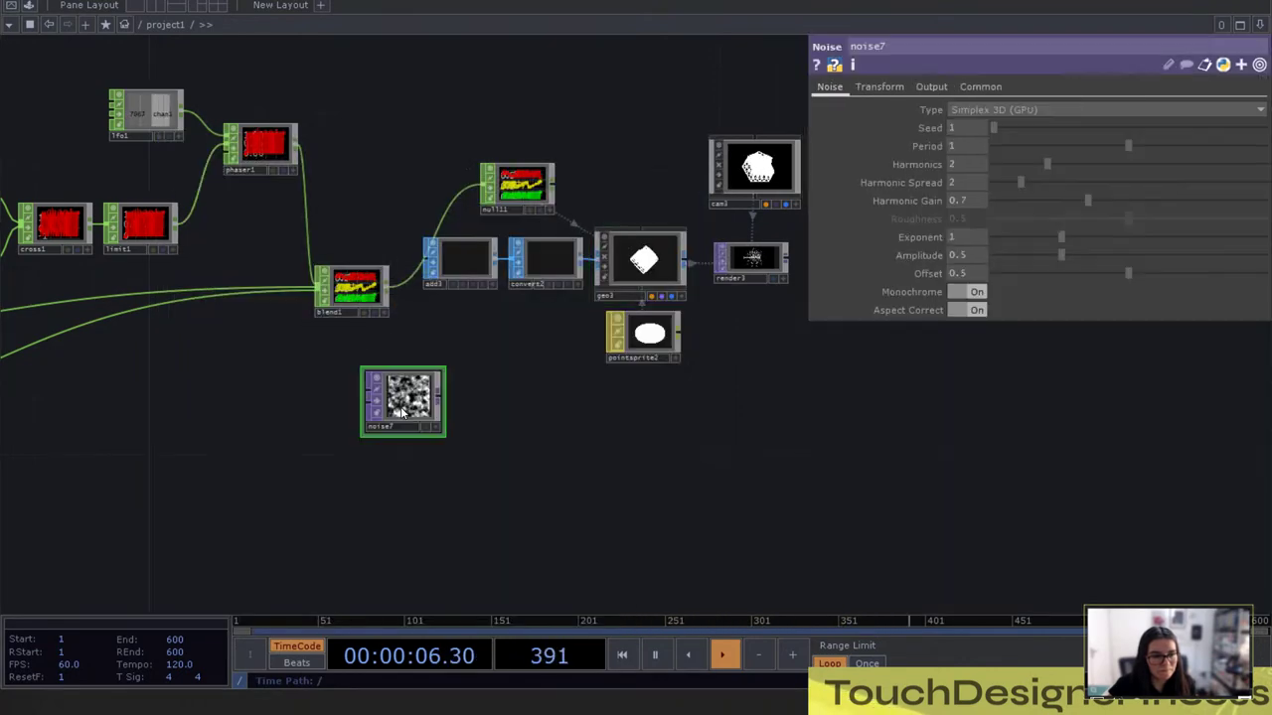
Set the new Noise TOP's resolution to 1024 x 1024
scroll(410, 417, "up", 5)
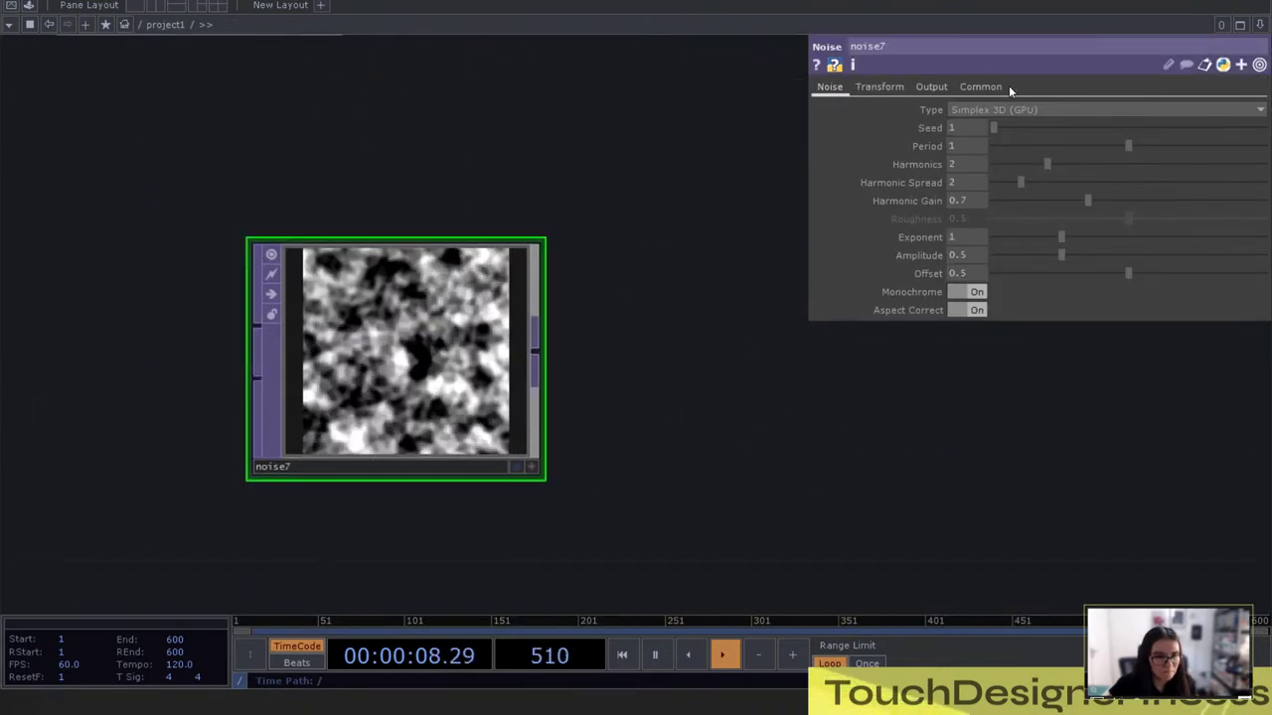
left_click(980, 88)
left_click(1259, 127)
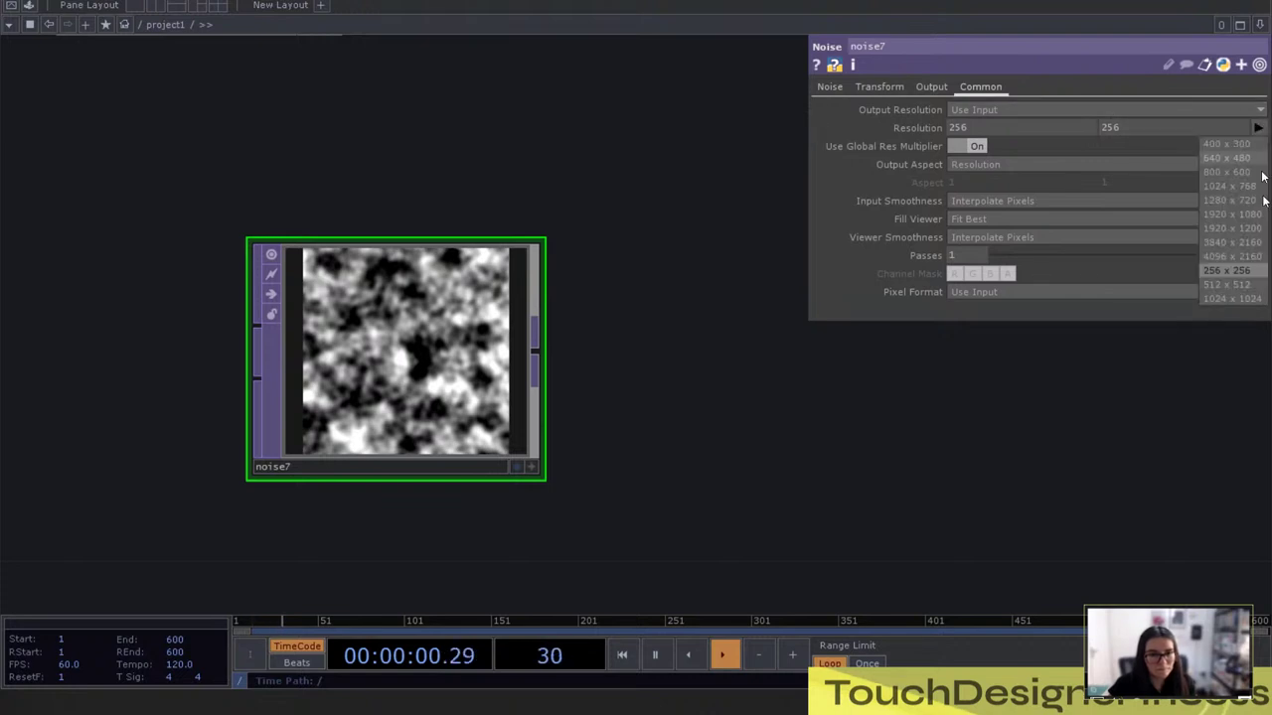
left_click(1232, 298)
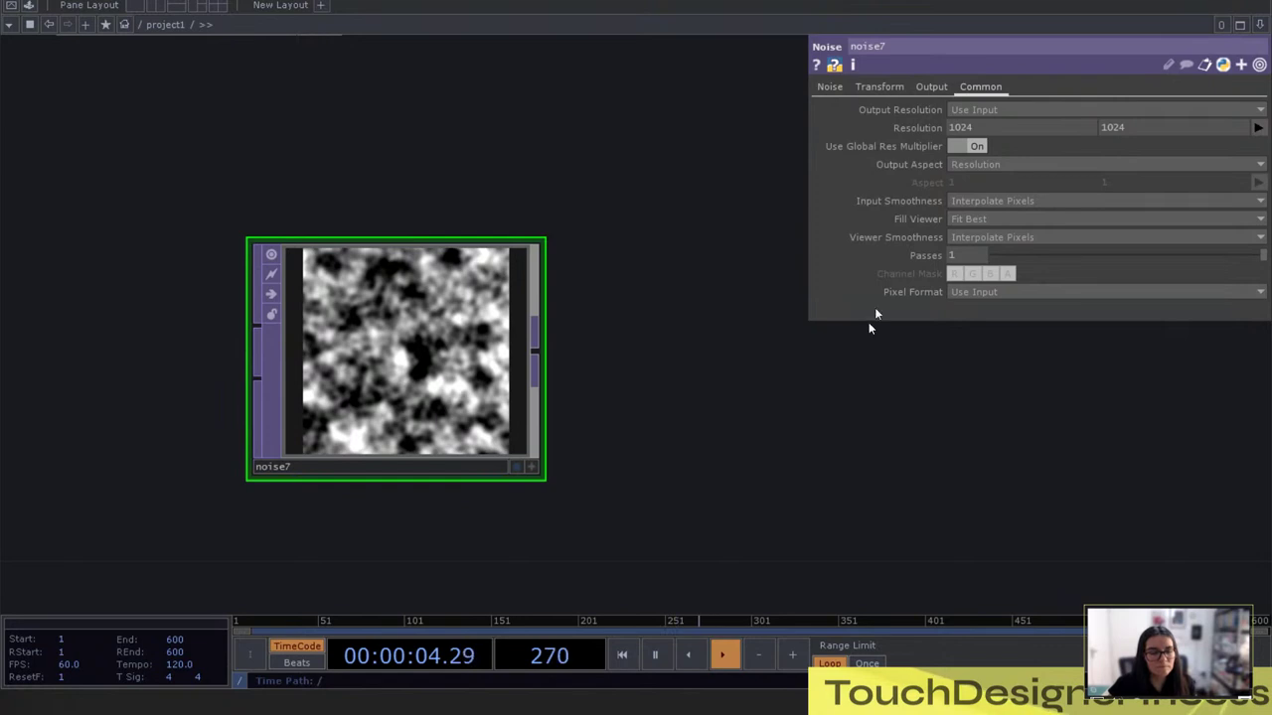
scroll(428, 356, "down", 3)
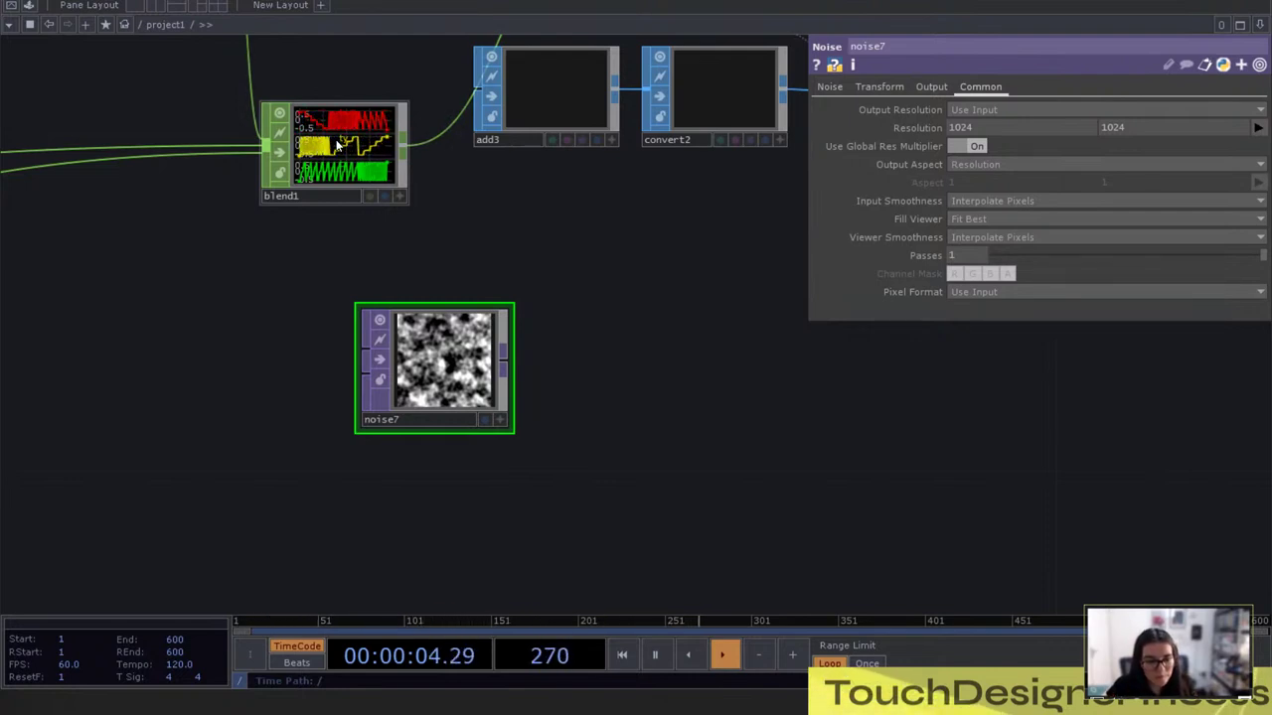
scroll(457, 343, "down", 5)
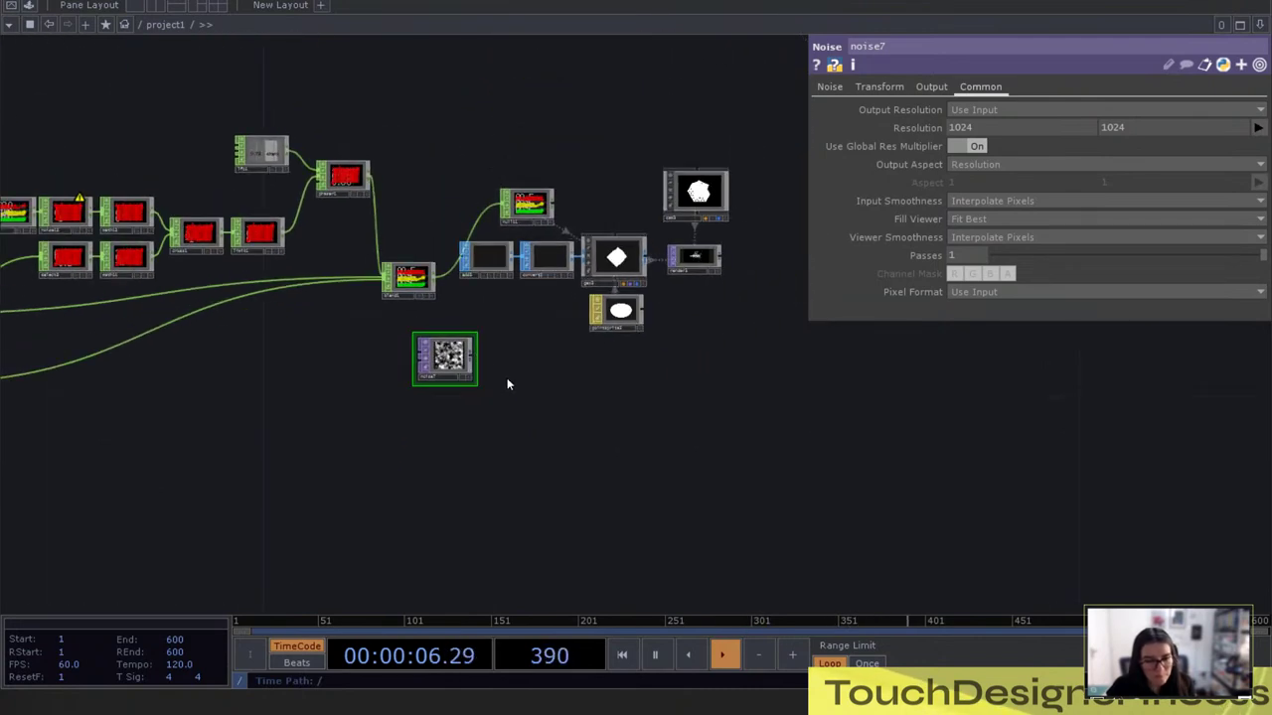
left_click_drag(553, 366, 815, 430)
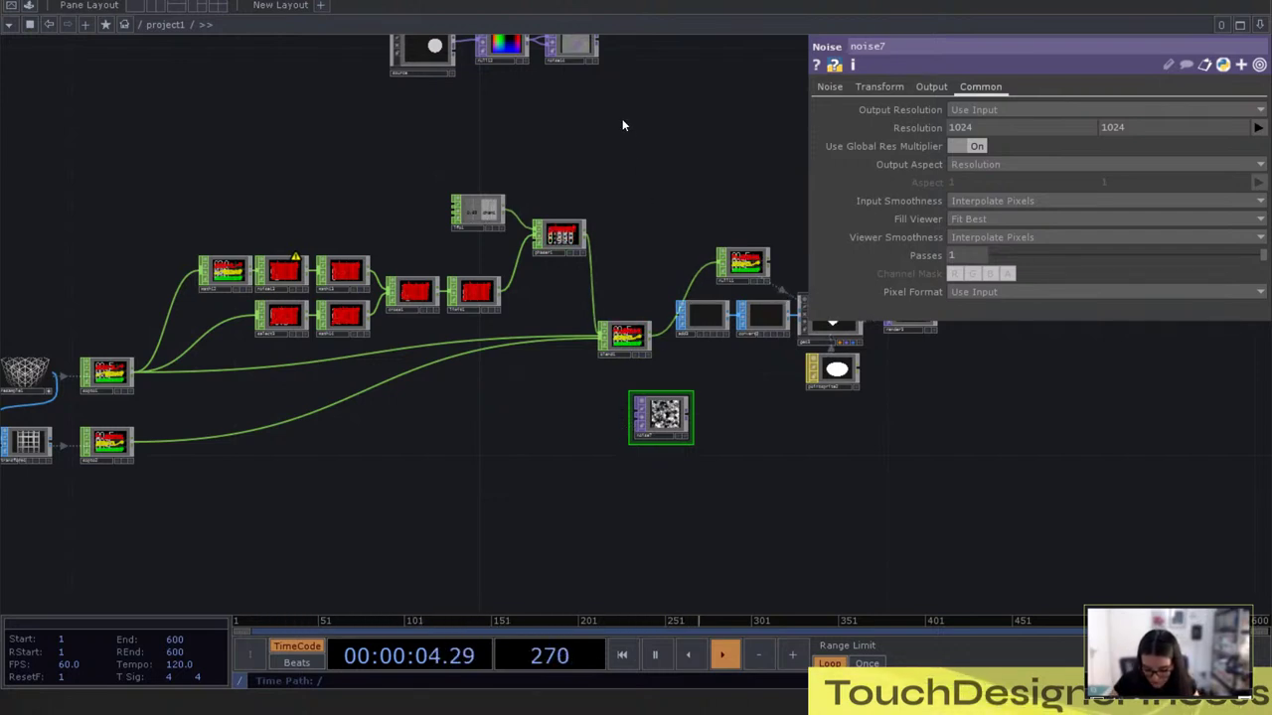
left_click_drag(622, 122, 609, 309)
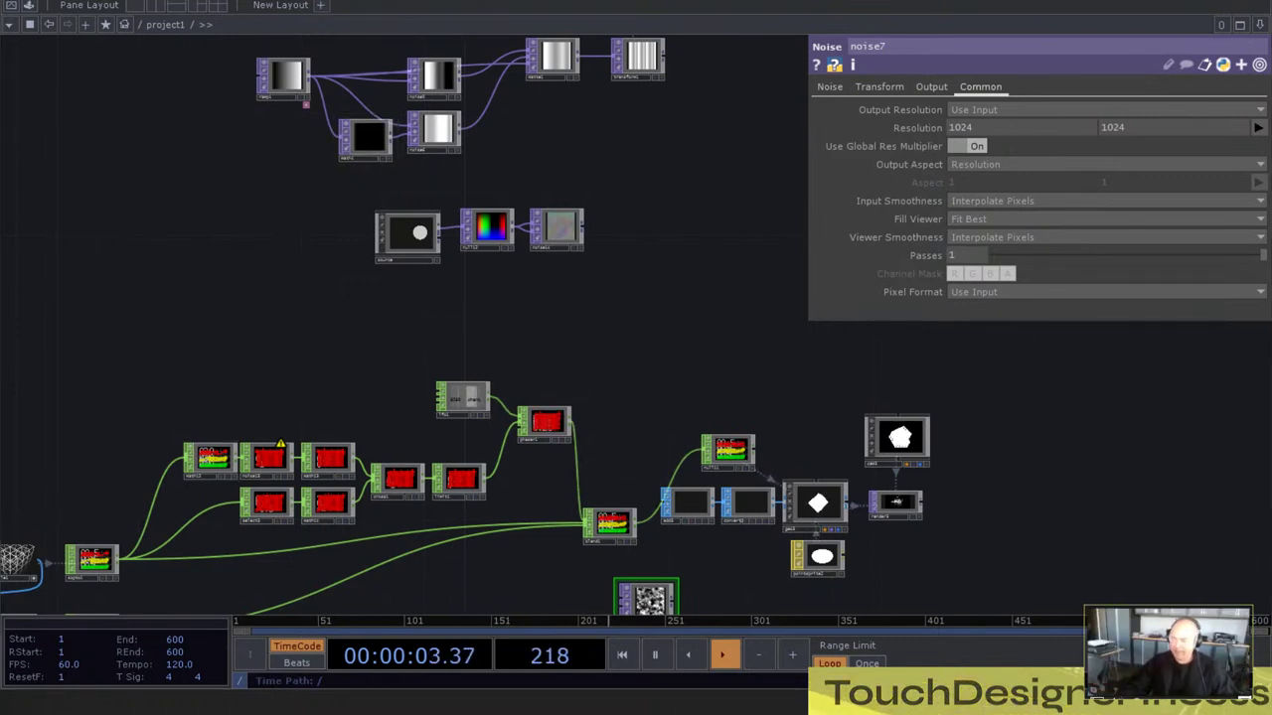
Switch to the remote desktop app and connect to the JUPITER computer
key("alt+Tab")
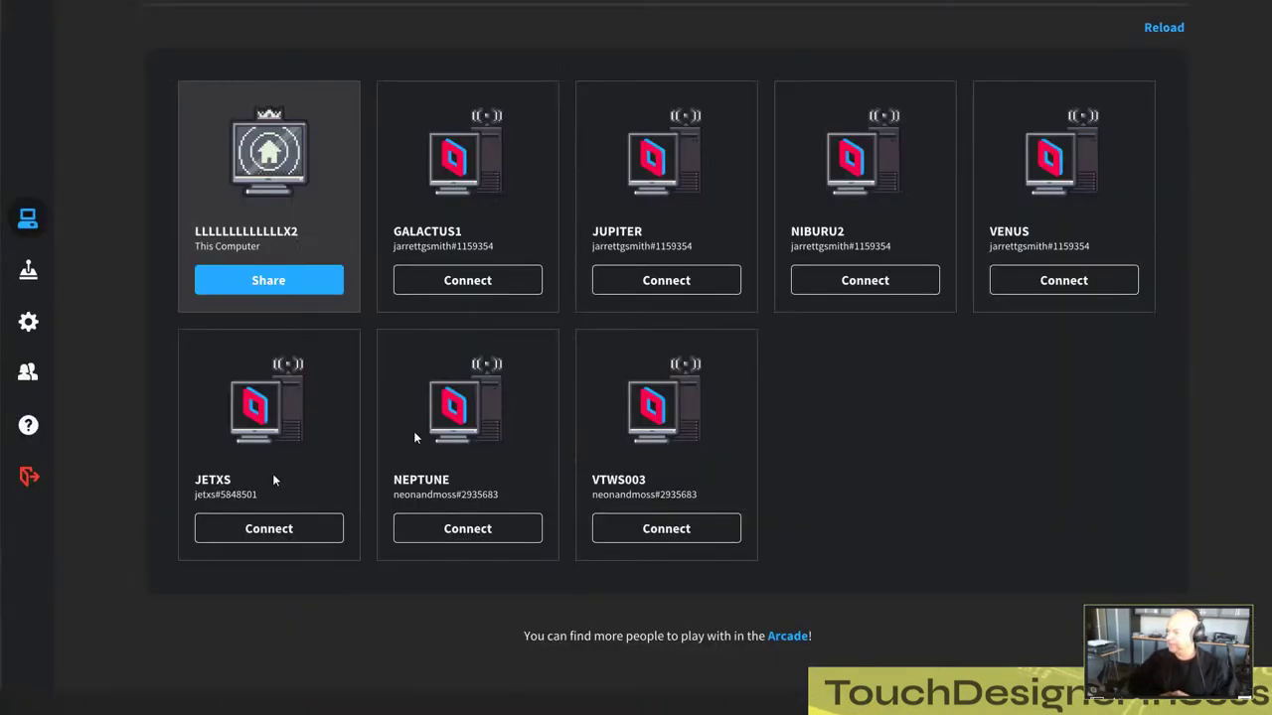
left_click(611, 281)
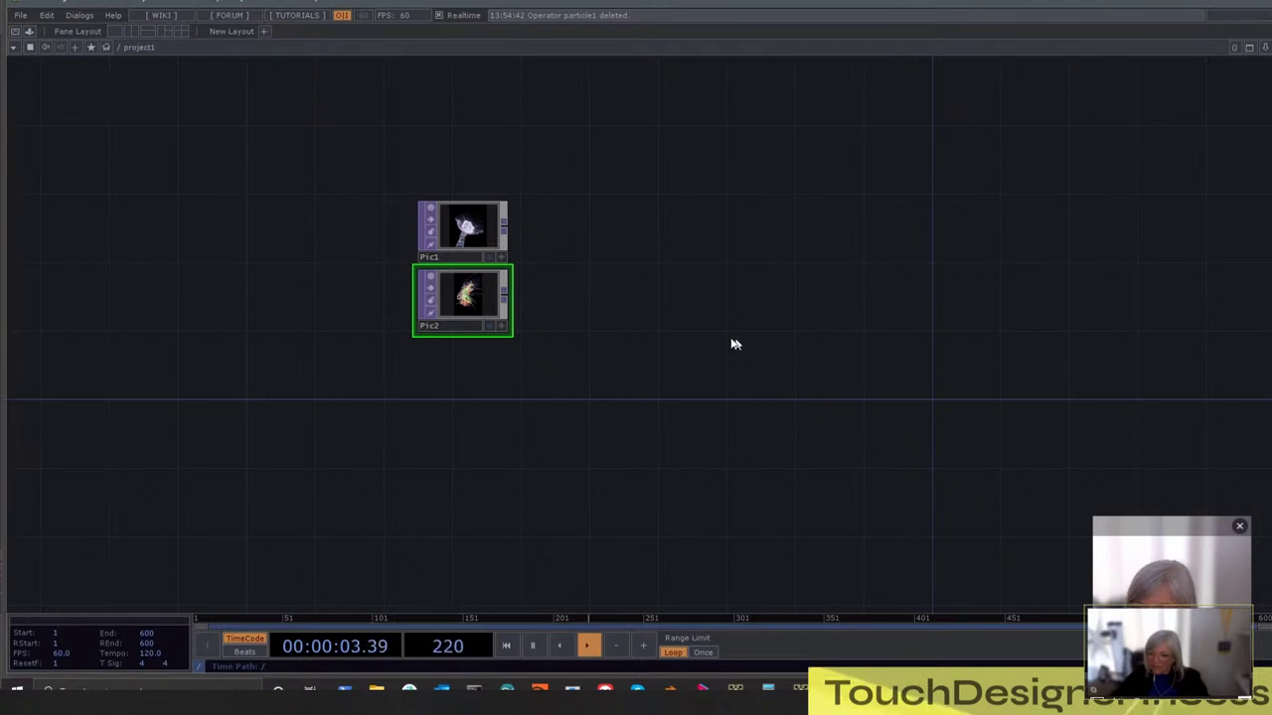
Display the Pic1 and Pic2 images side by side as the network background
scroll(613, 290, "up", 2)
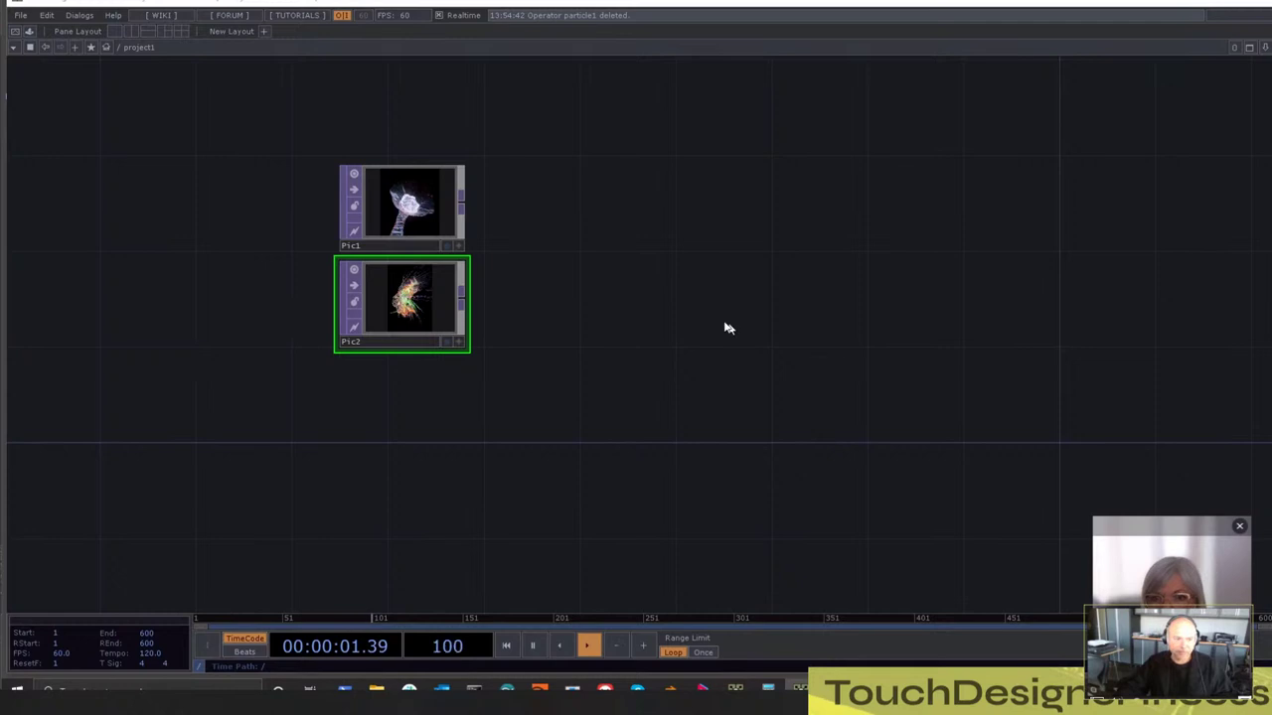
left_click_drag(551, 318, 571, 319)
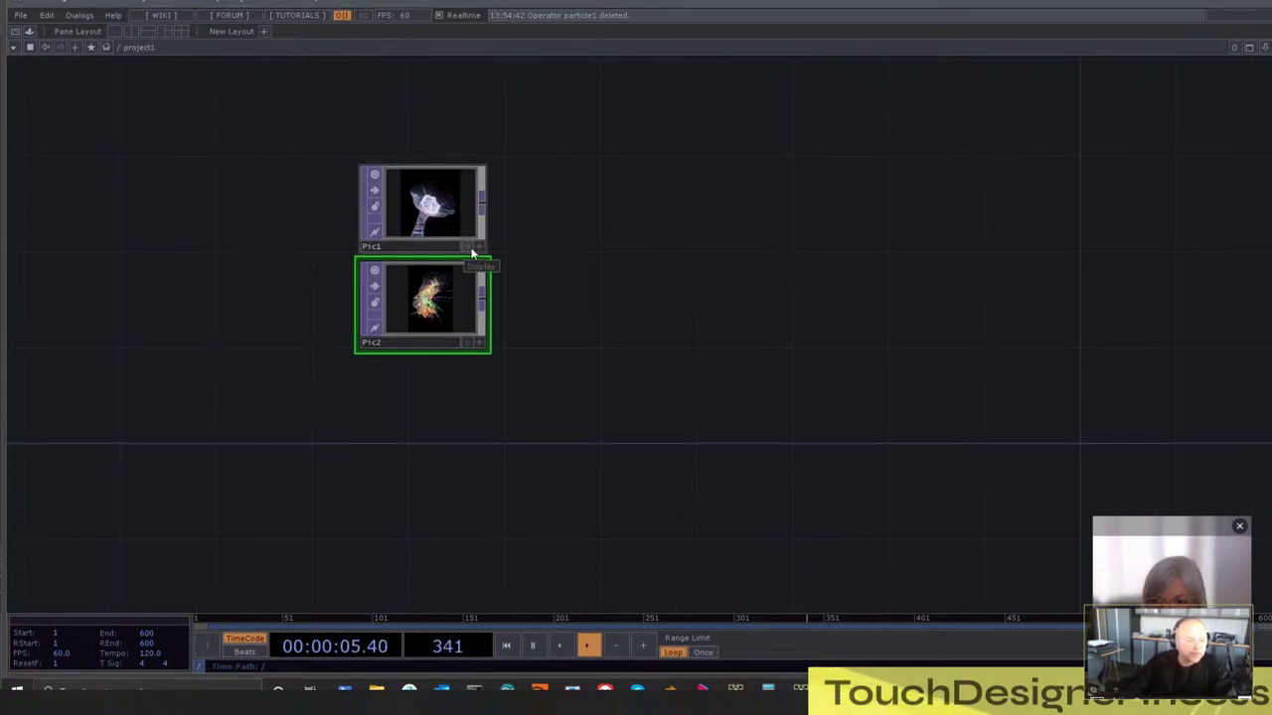
left_click(470, 248)
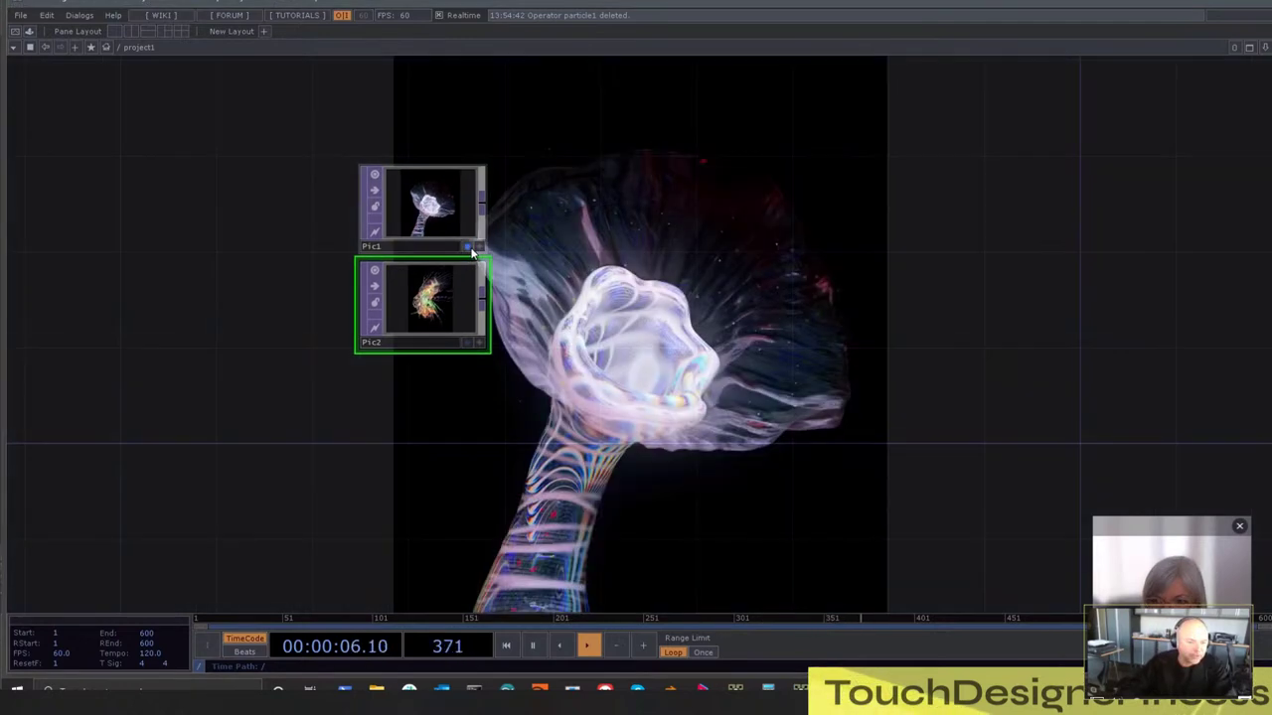
left_click(466, 343)
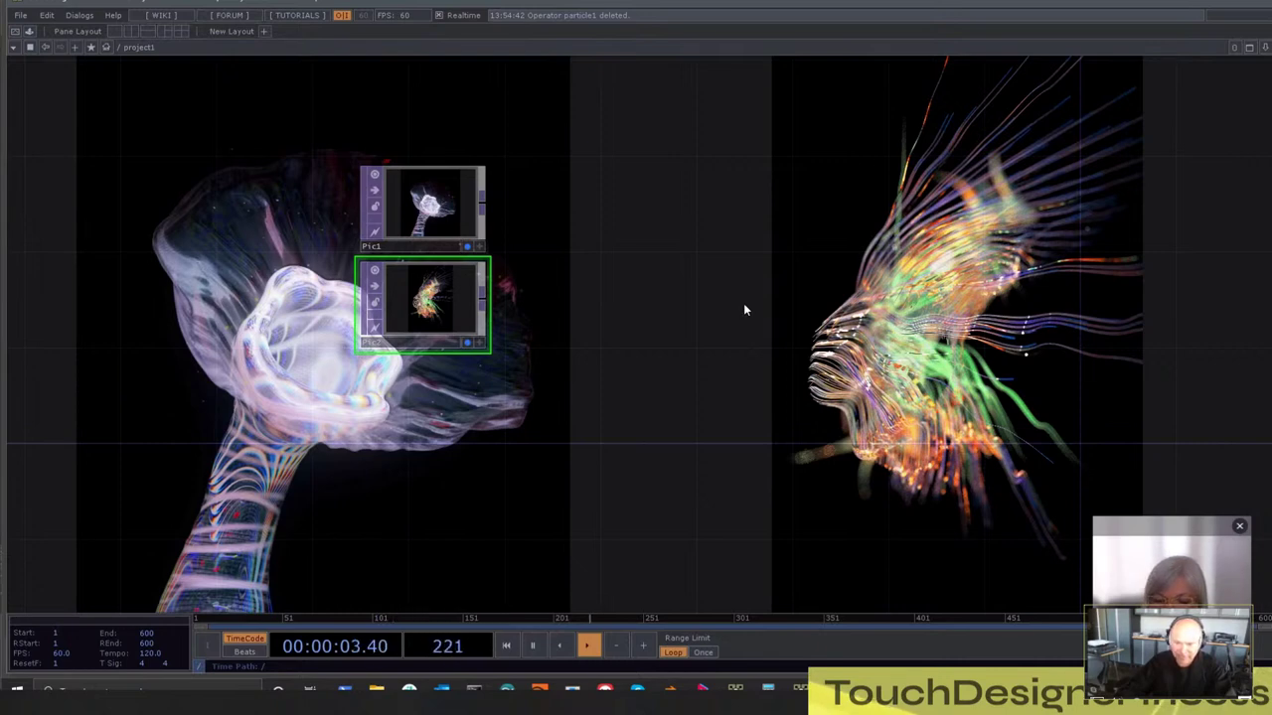
Select both Pic1 and Pic2 and turn off their background display
scroll(494, 269, "up", 2)
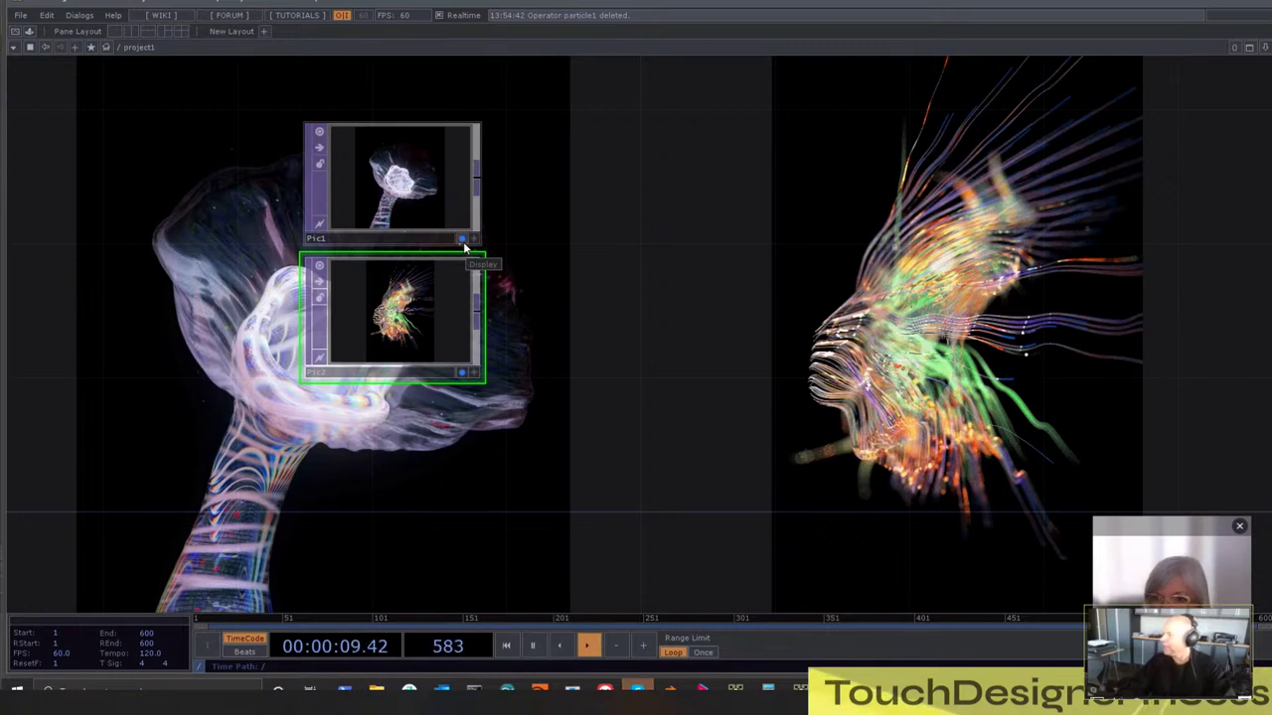
left_click_drag(557, 288, 634, 298)
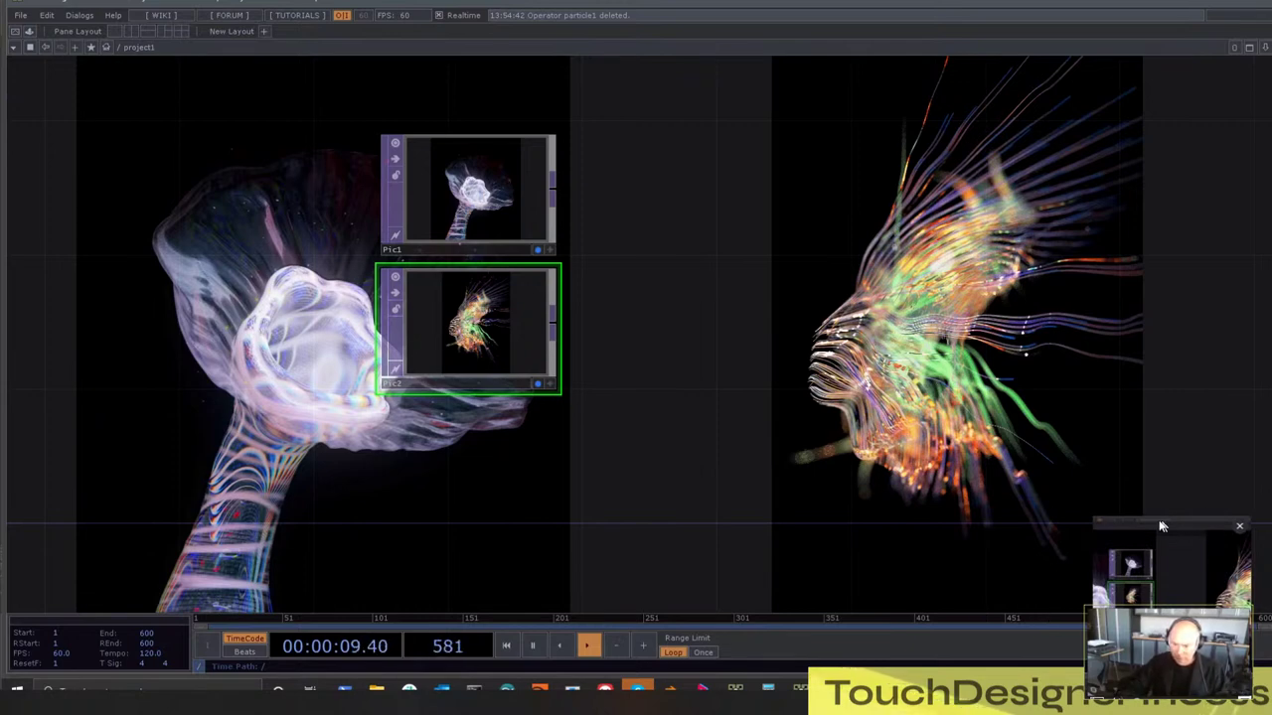
left_click_drag(1165, 526, 1271, 526)
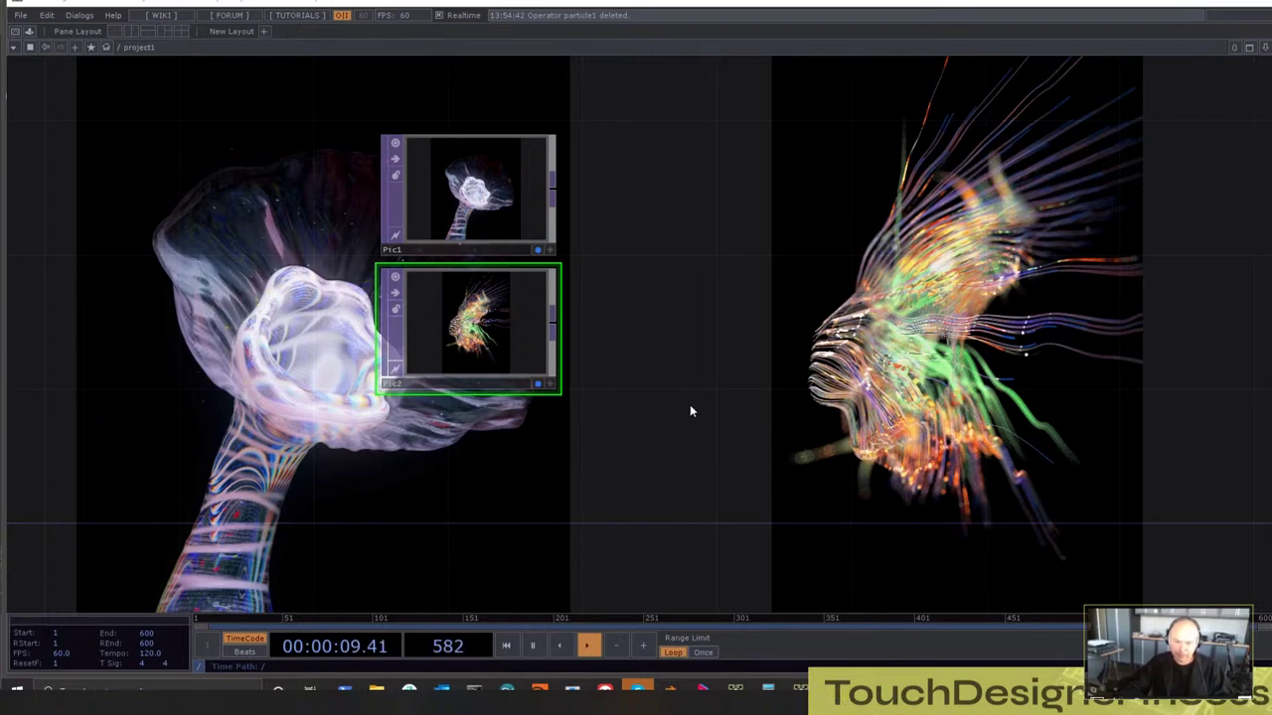
scroll(691, 411, "down", 2)
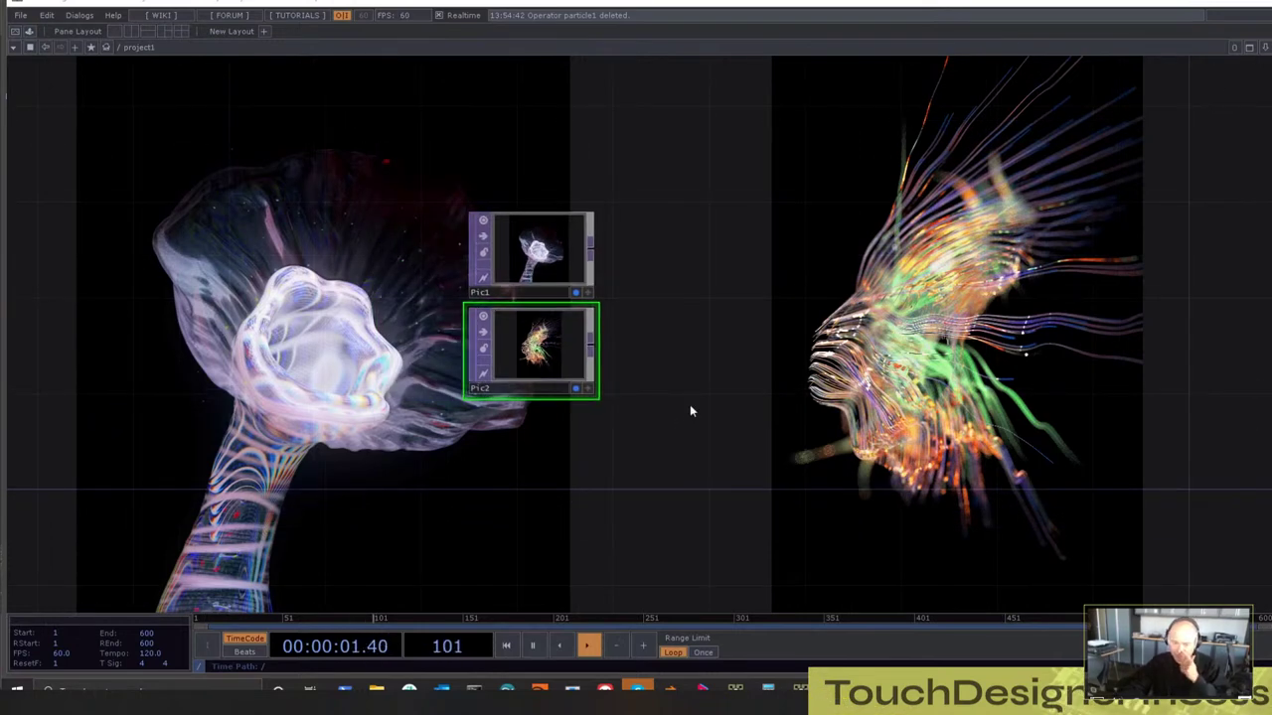
right_click_drag(650, 220, 569, 360)
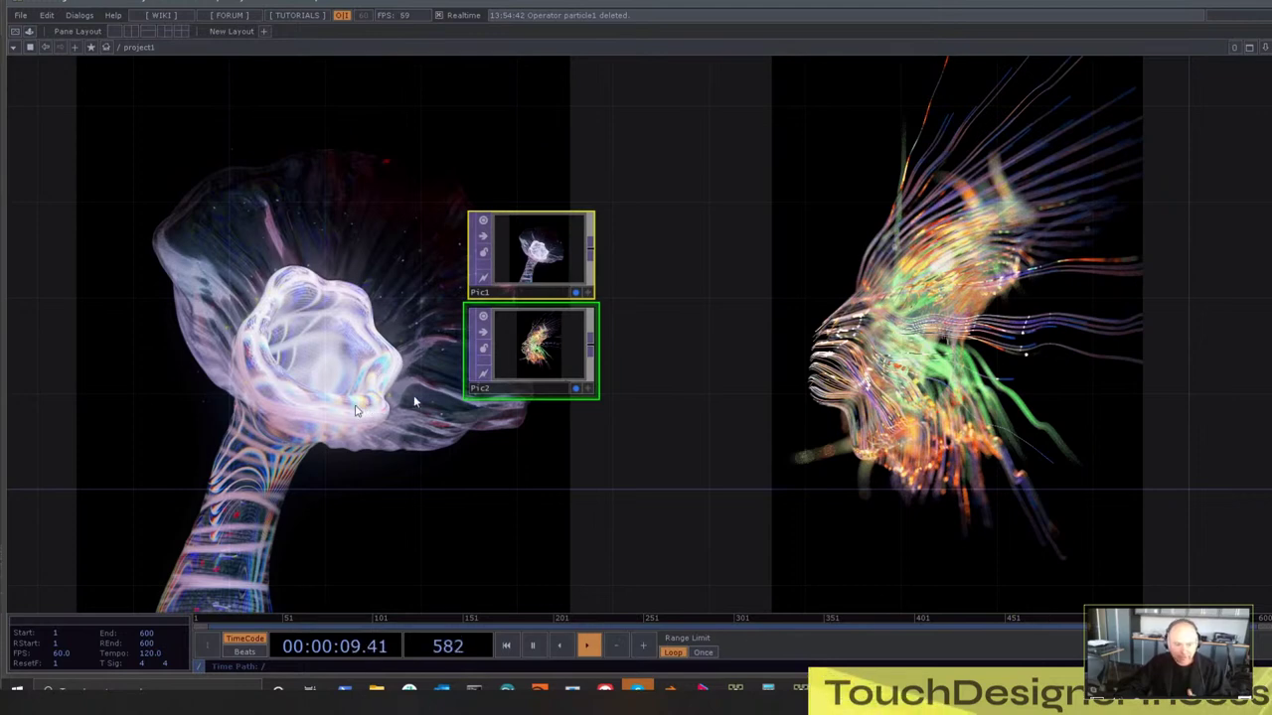
left_click(577, 389)
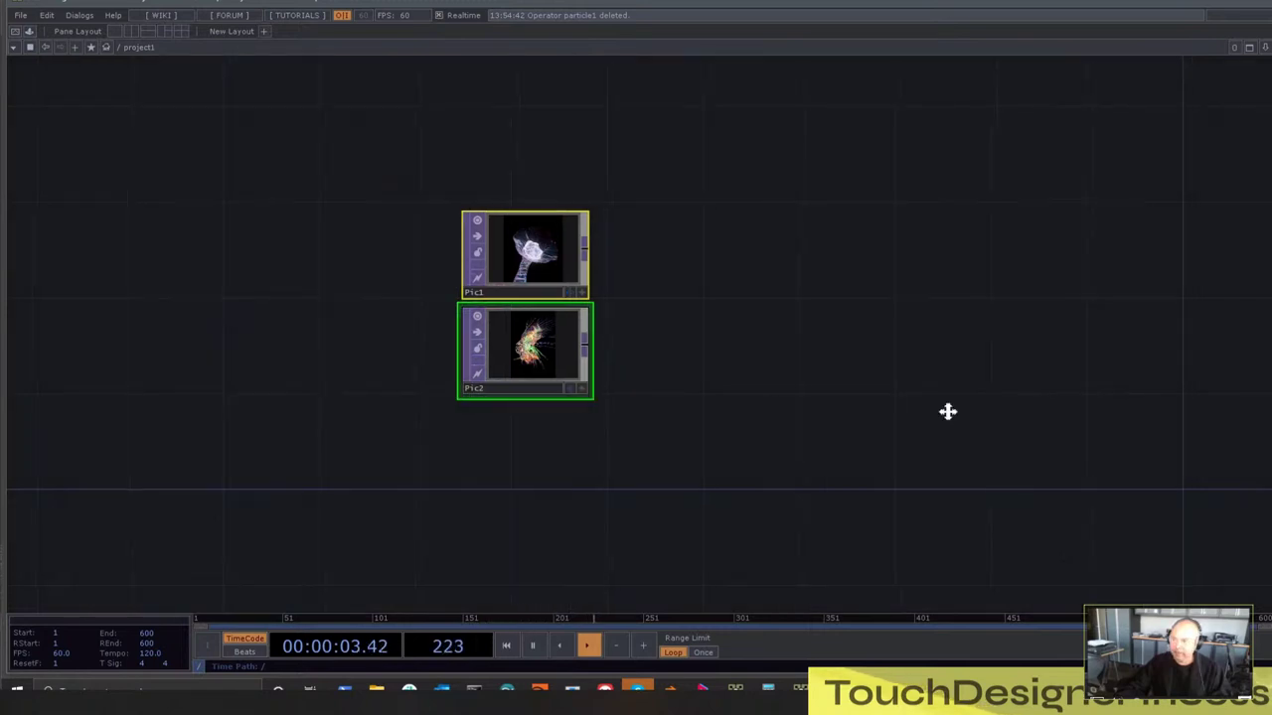
left_click_drag(945, 412, 503, 301)
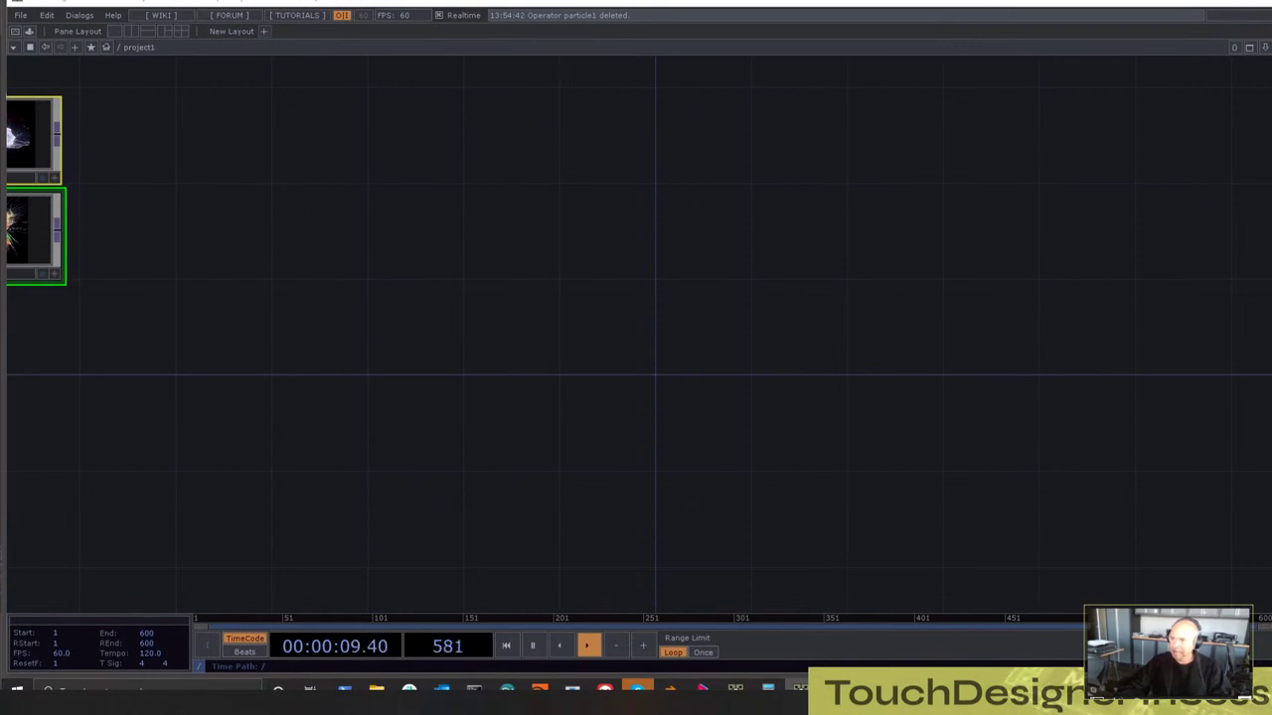
left_click(507, 256)
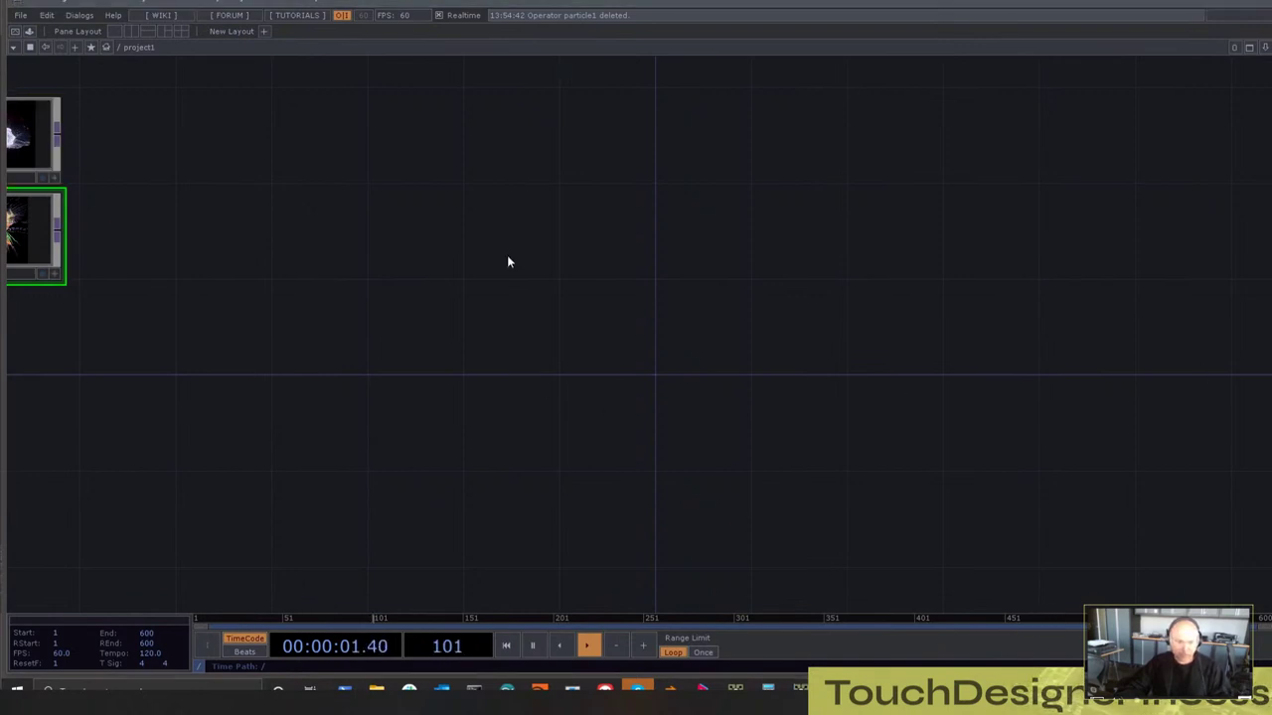
key("ctrl+v")
key("Delete")
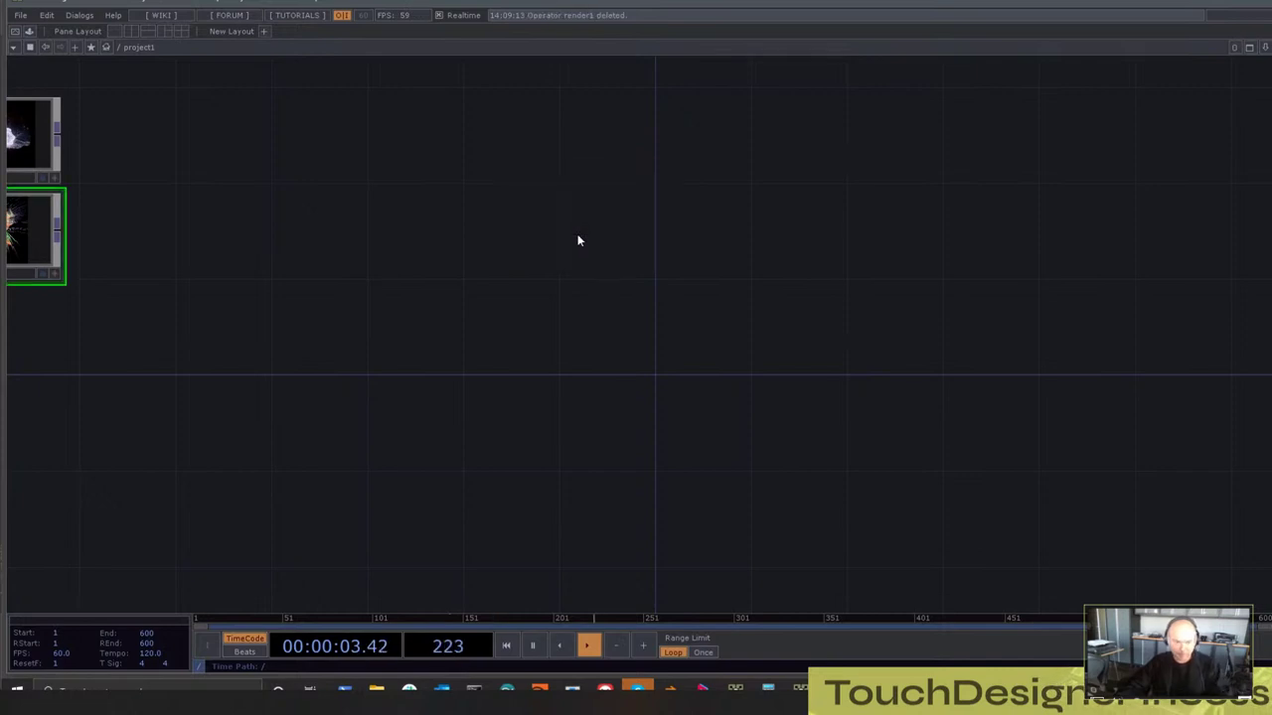
Add a Sphere SOP to the project network
key("Tab")
type("spher")
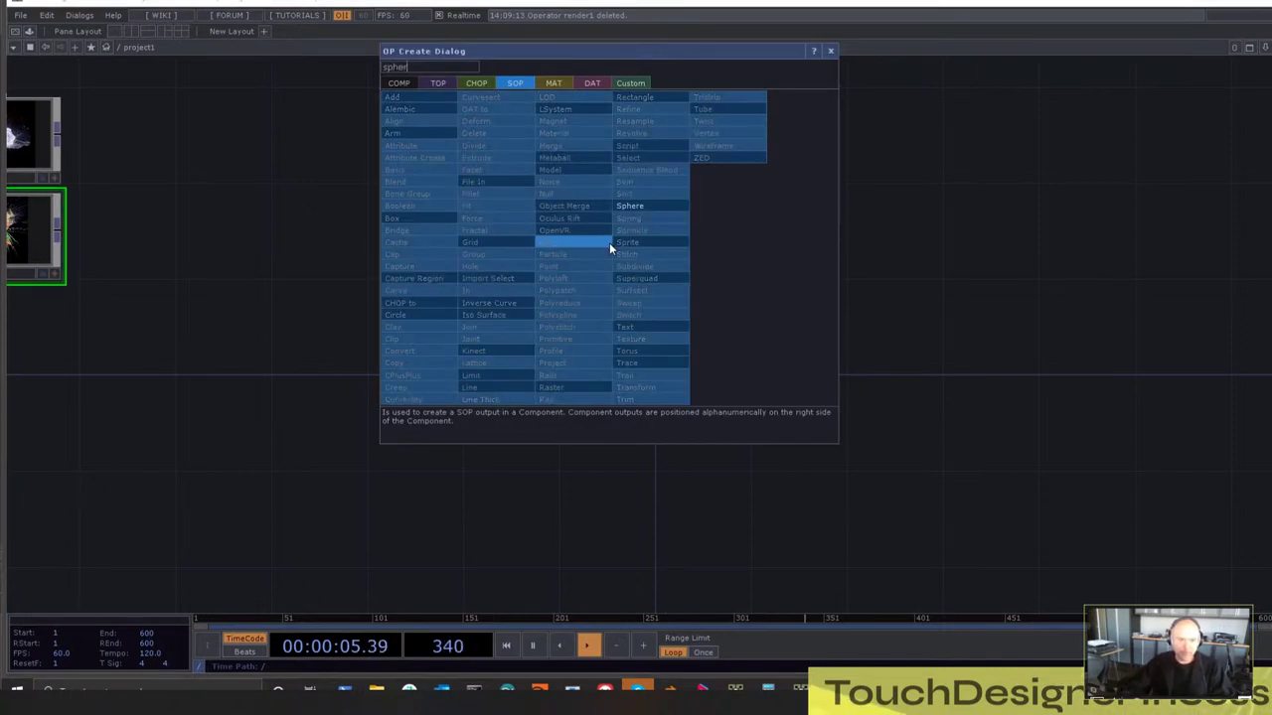
left_click(641, 206)
left_click(429, 332)
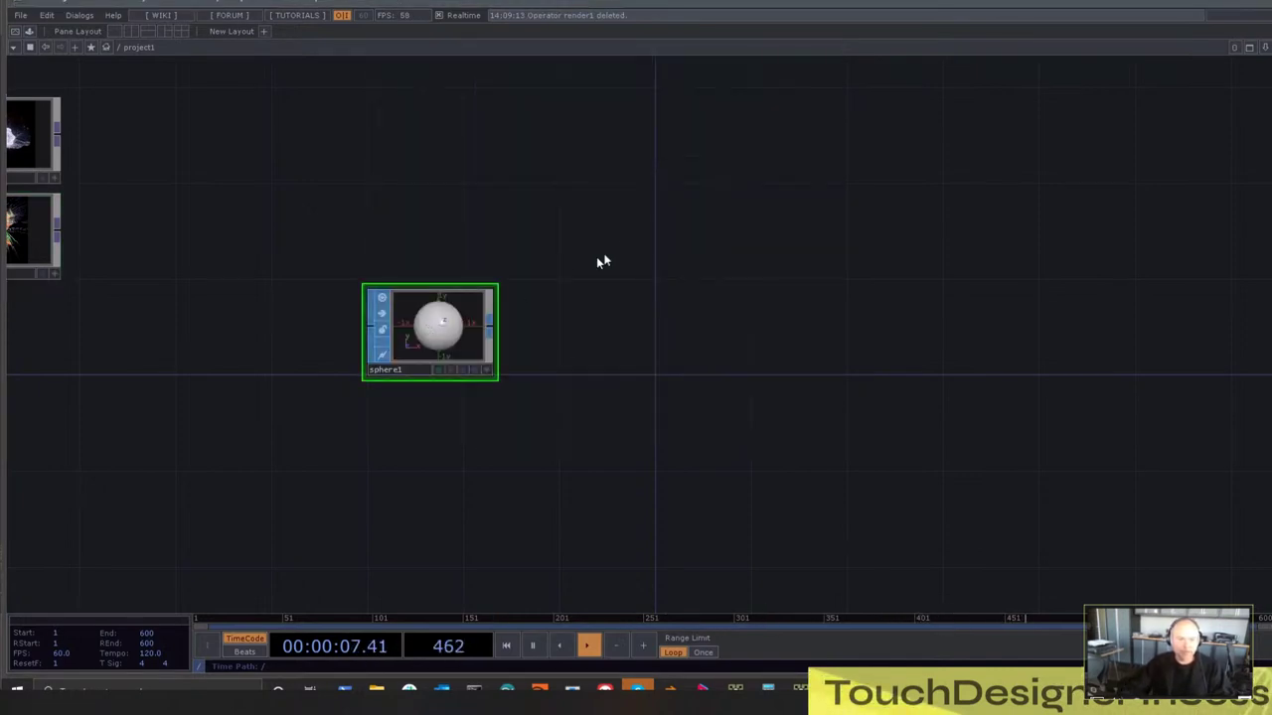
Paste the copied Movie File In TOP above the sphere node
left_click_drag(736, 250, 712, 365)
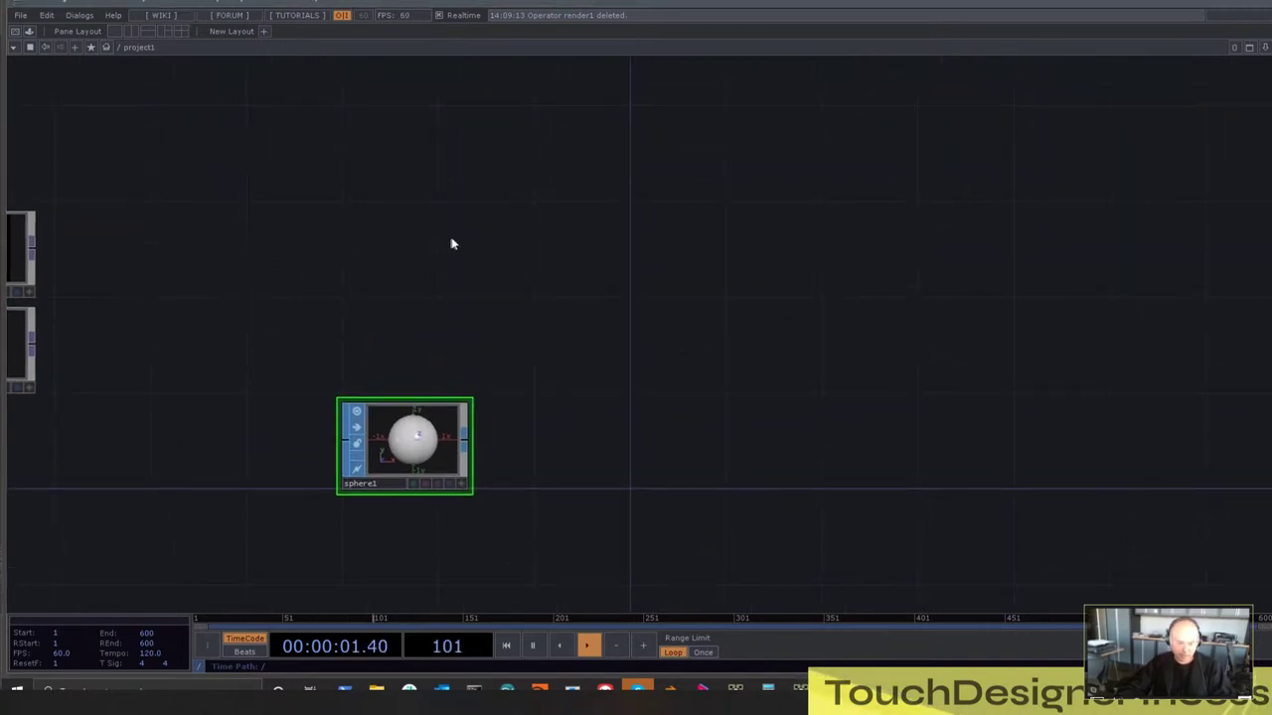
key("ctrl+v")
left_click_drag(497, 188, 547, 215)
Attach a Geometry COMP to the output of the sphere and place it beside the sphere node
left_click_drag(559, 458, 552, 369)
left_click(459, 355)
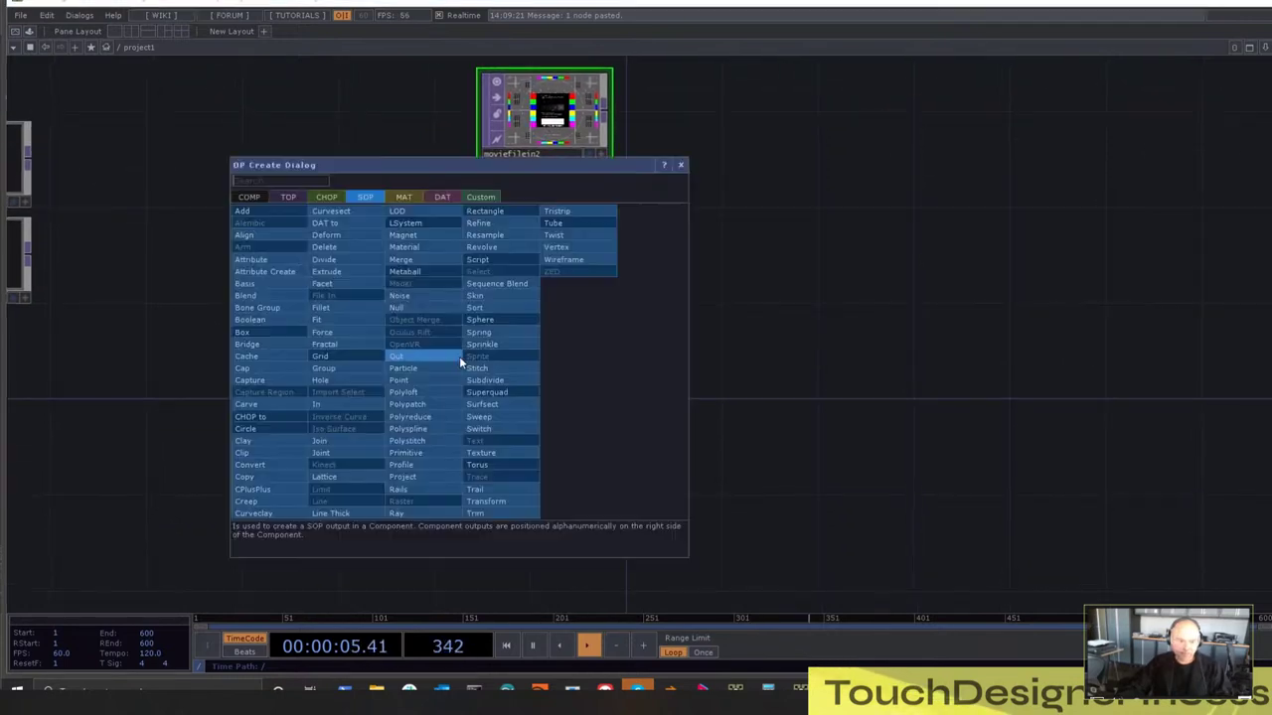
left_click(264, 198)
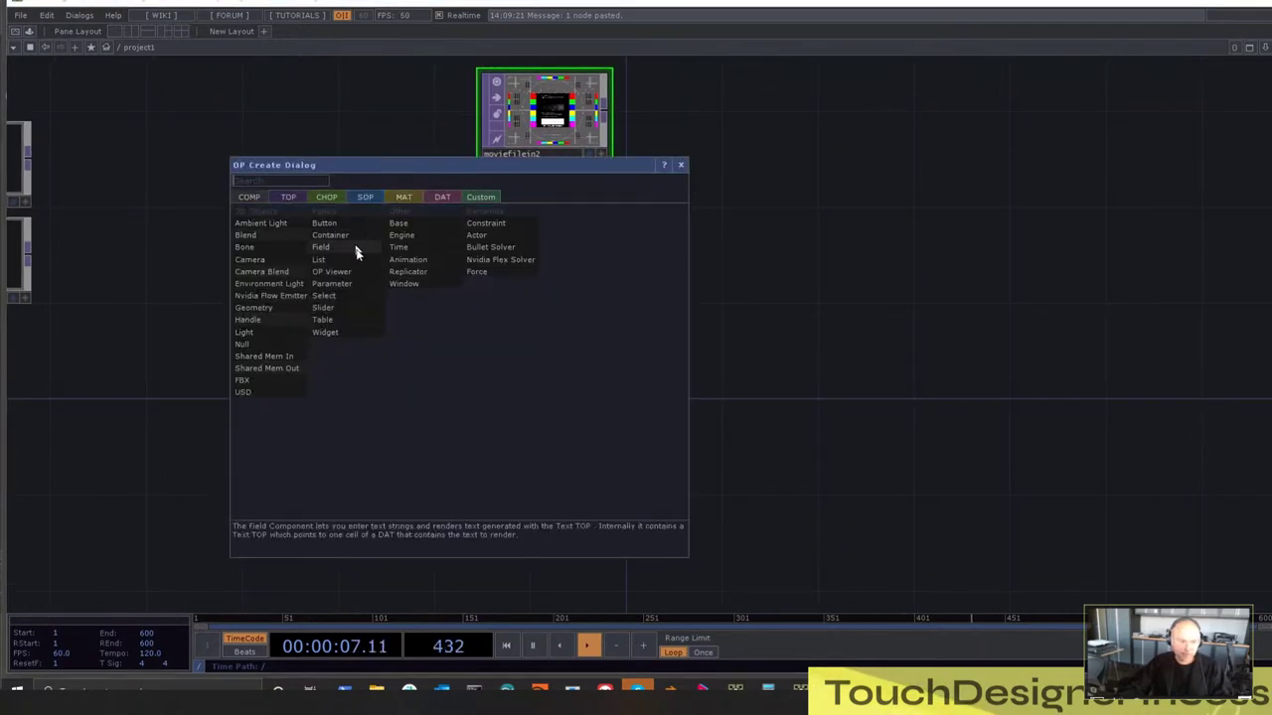
left_click(276, 302)
left_click(701, 343)
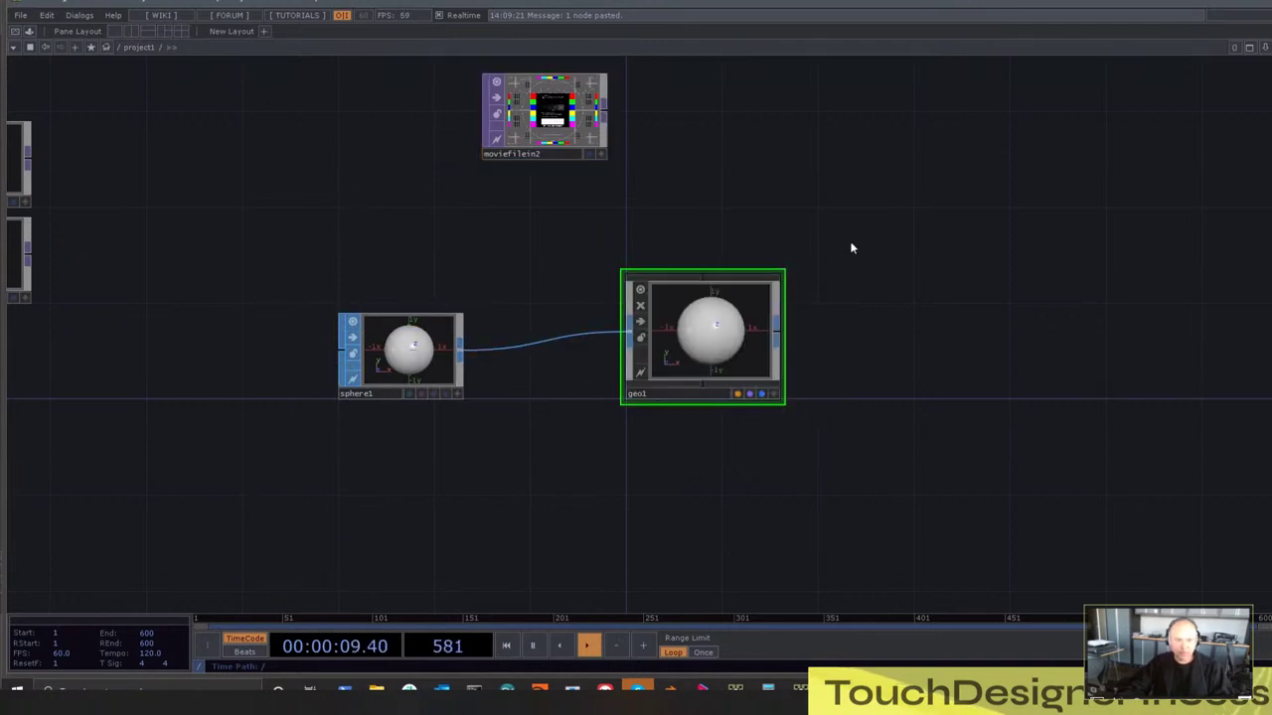
Add a Phong MAT above the geometry and assign the pasted movie file TOP as its Color Map
key("Tab")
left_click(780, 83)
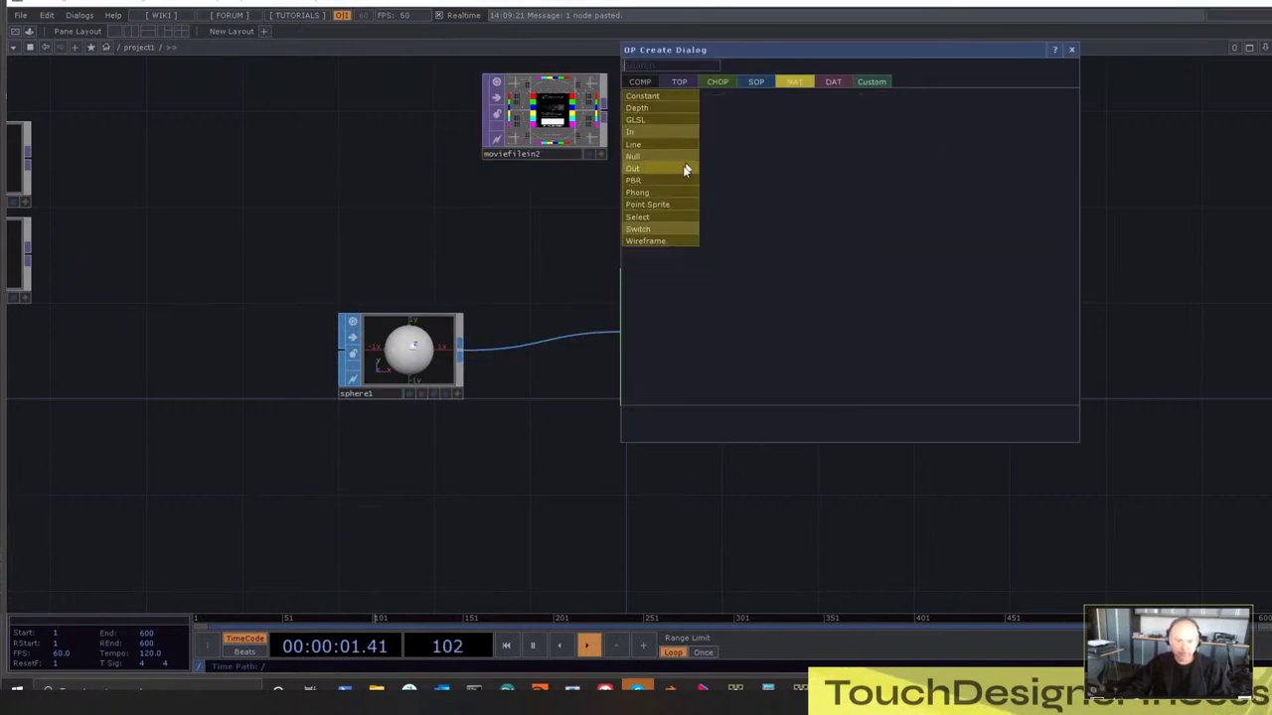
left_click(675, 194)
left_click(760, 149)
left_click_drag(545, 119, 760, 135)
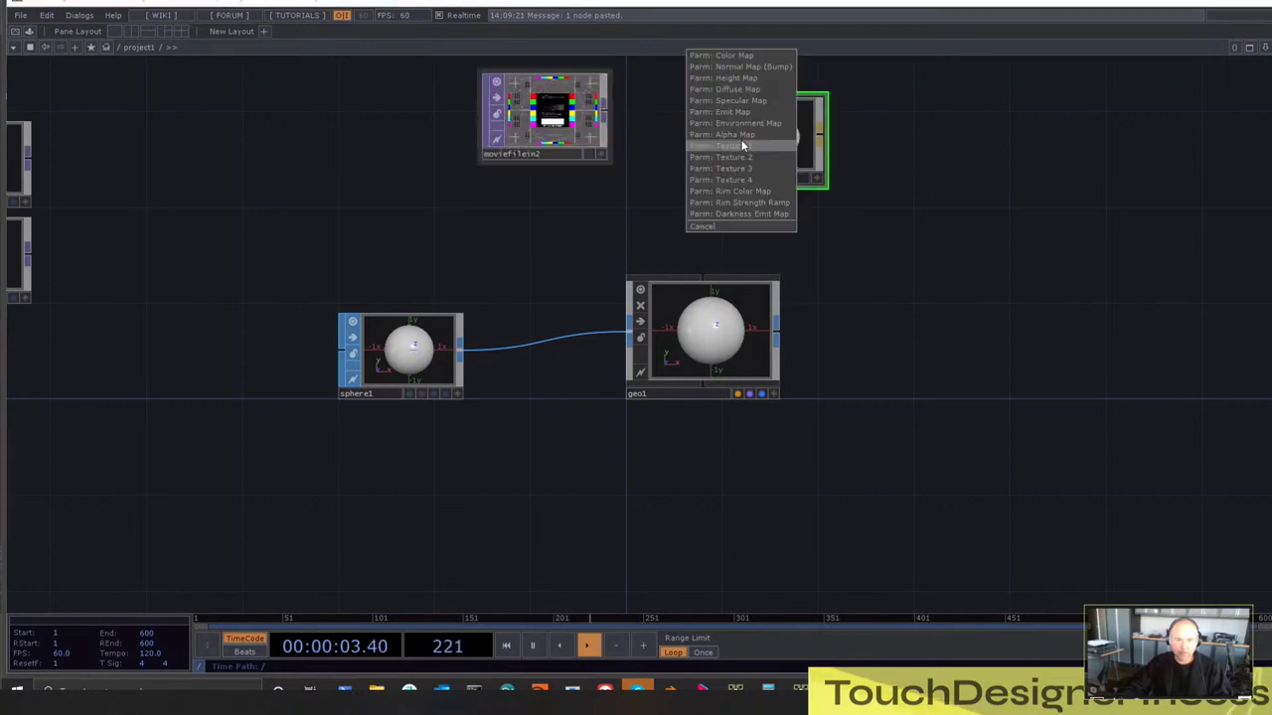
left_click(751, 57)
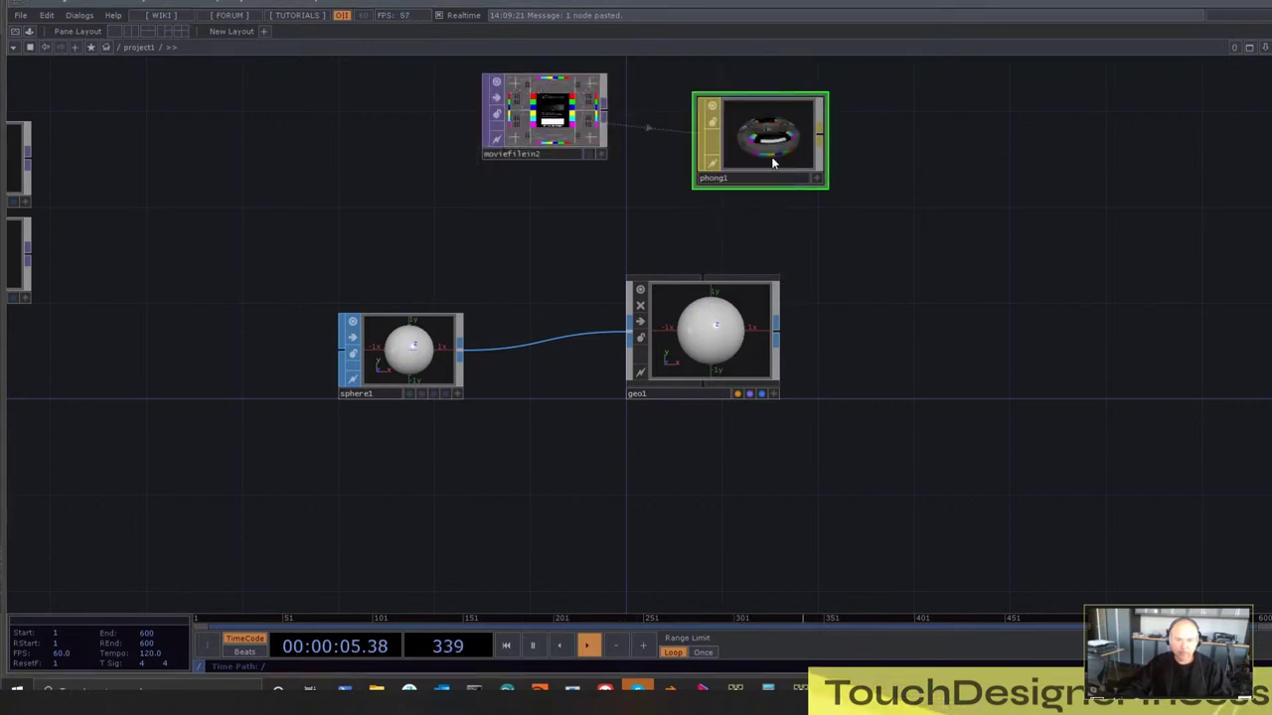
Turn off Ambient uses Diffuse on the Phong material, with its Constant color at 1 and Diffuse at black
key("p")
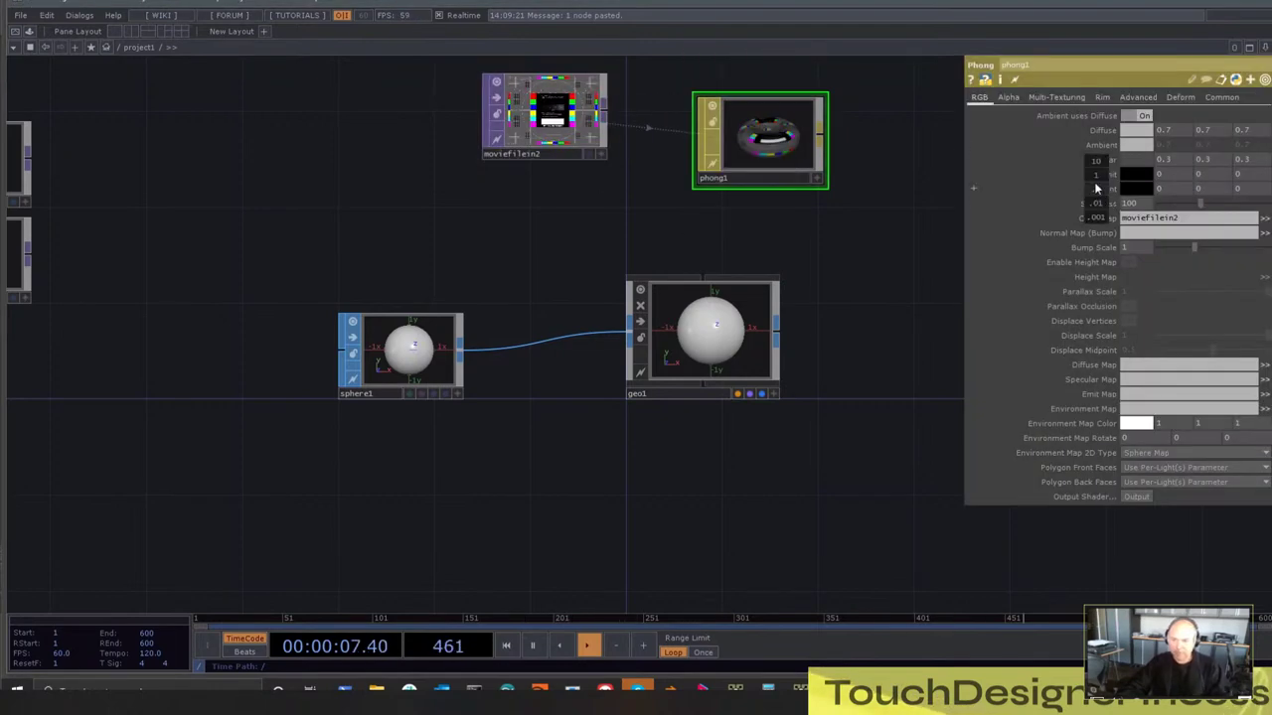
middle_click_drag(1102, 177, 1101, 191)
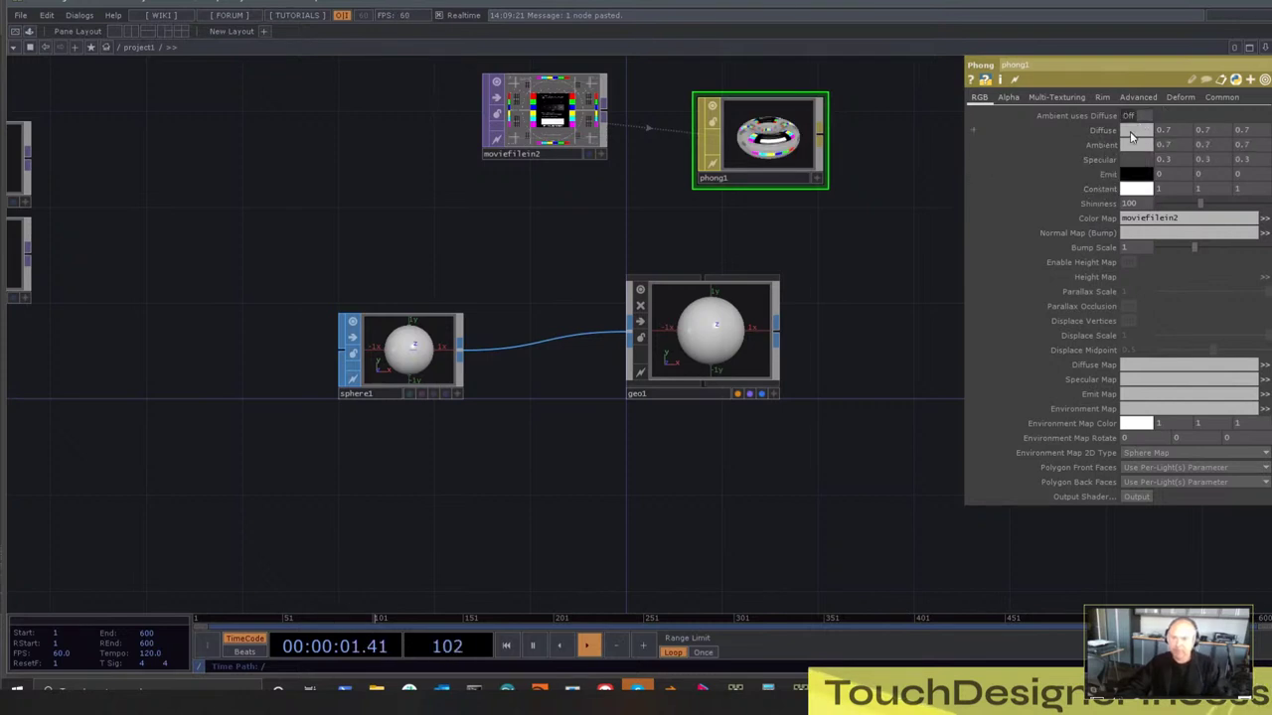
left_click(1130, 131)
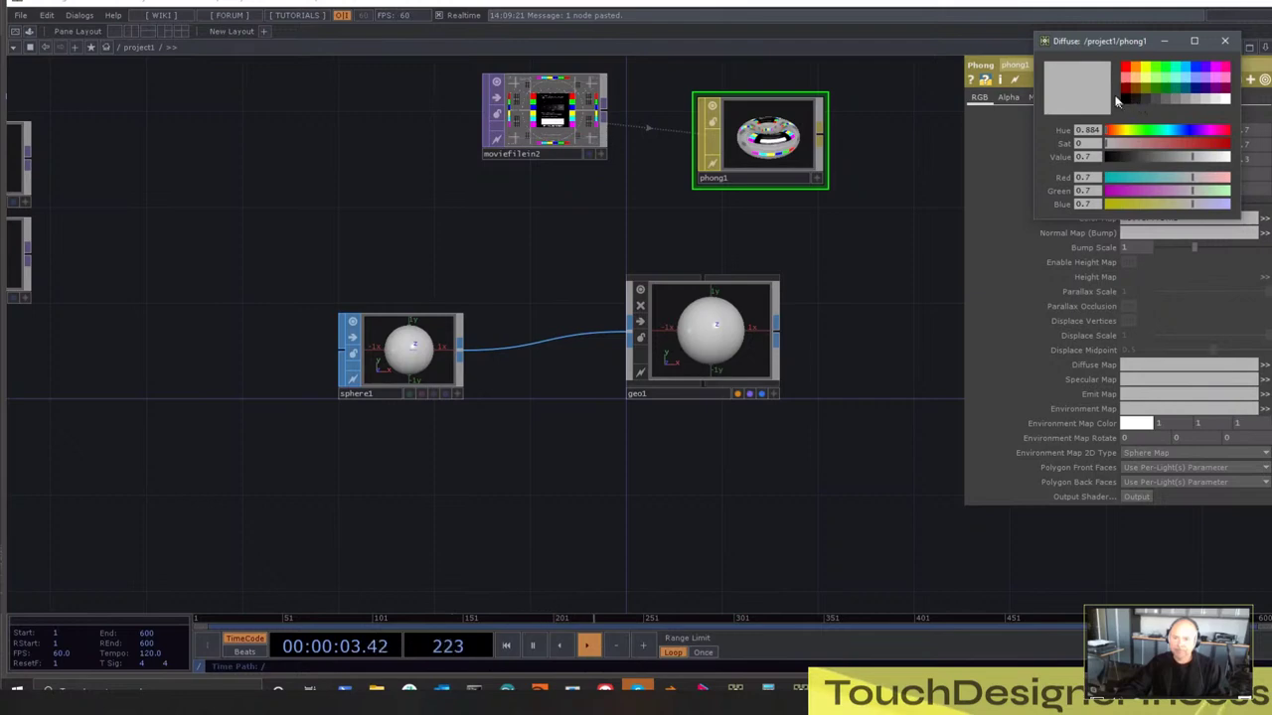
left_click(1129, 100)
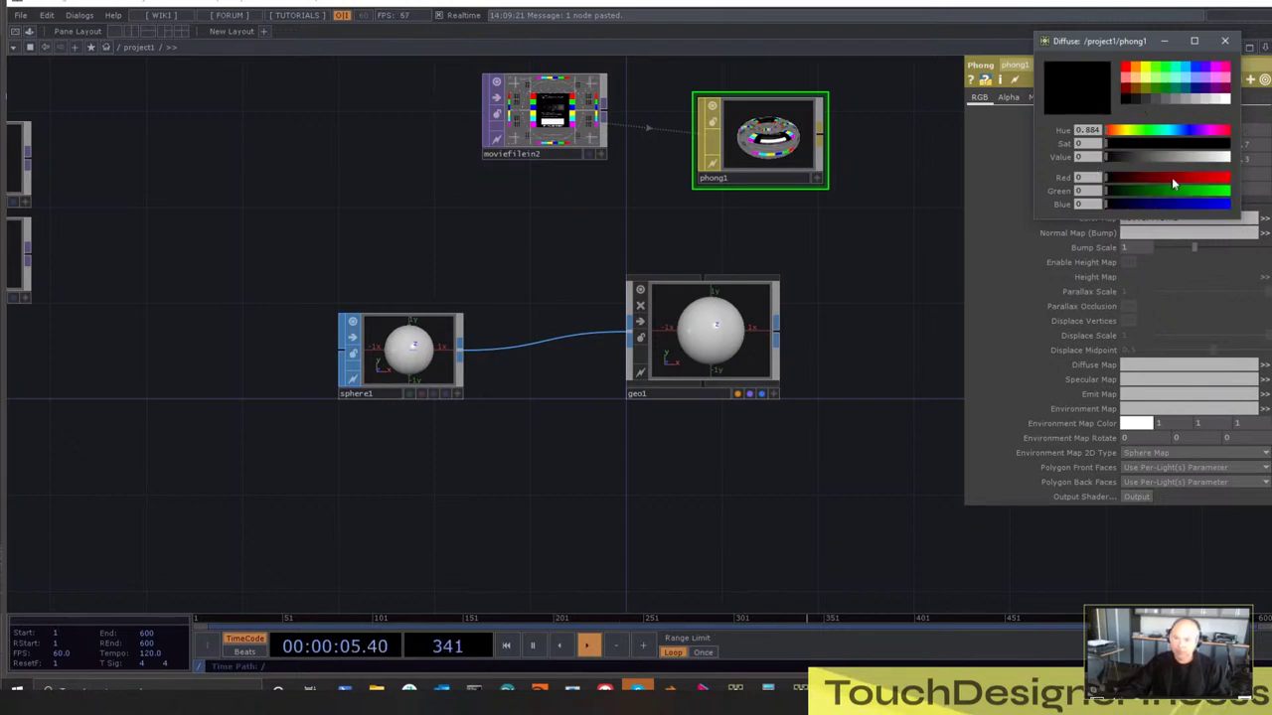
left_click(1227, 42)
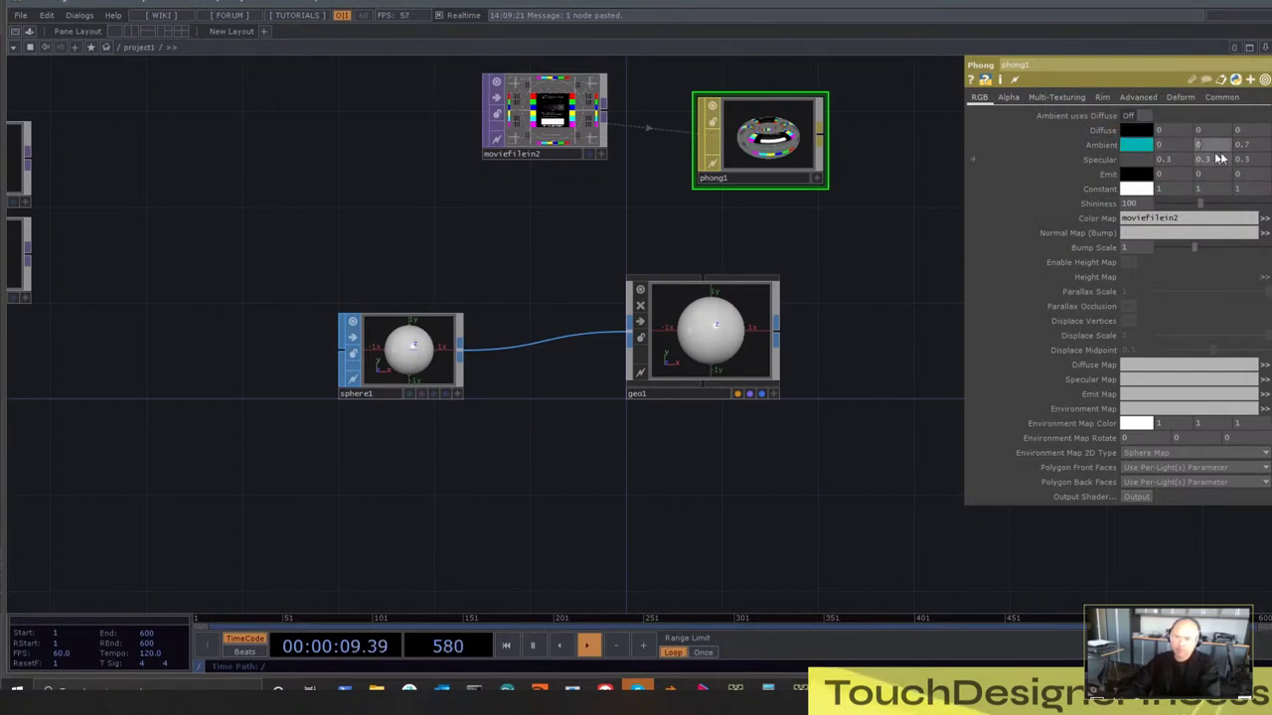
Set the Phong material's Ambient and Specular color values to 0
left_click_drag(1254, 145, 1150, 164)
type("0")
key("Return")
type("0")
key("Return")
type("0")
key("Return")
type("0")
key("Return")
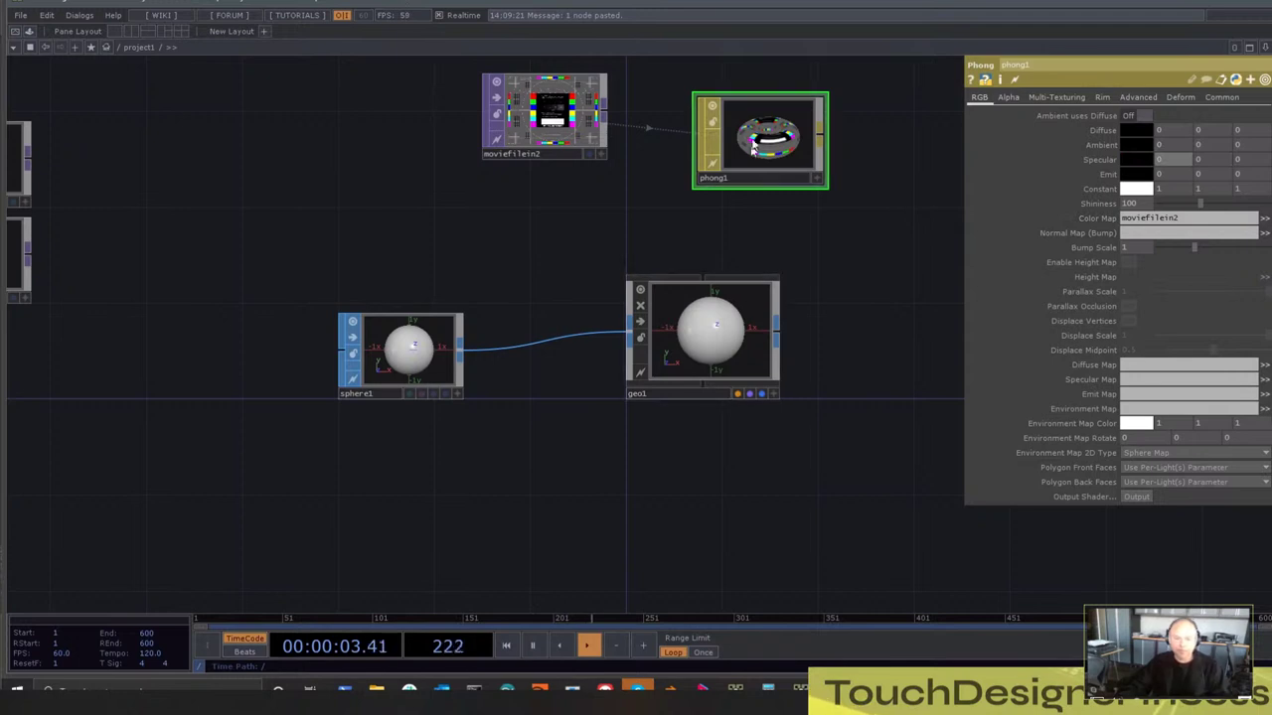
Assign phong1 as the Material of geo1
left_click_drag(753, 147, 717, 311)
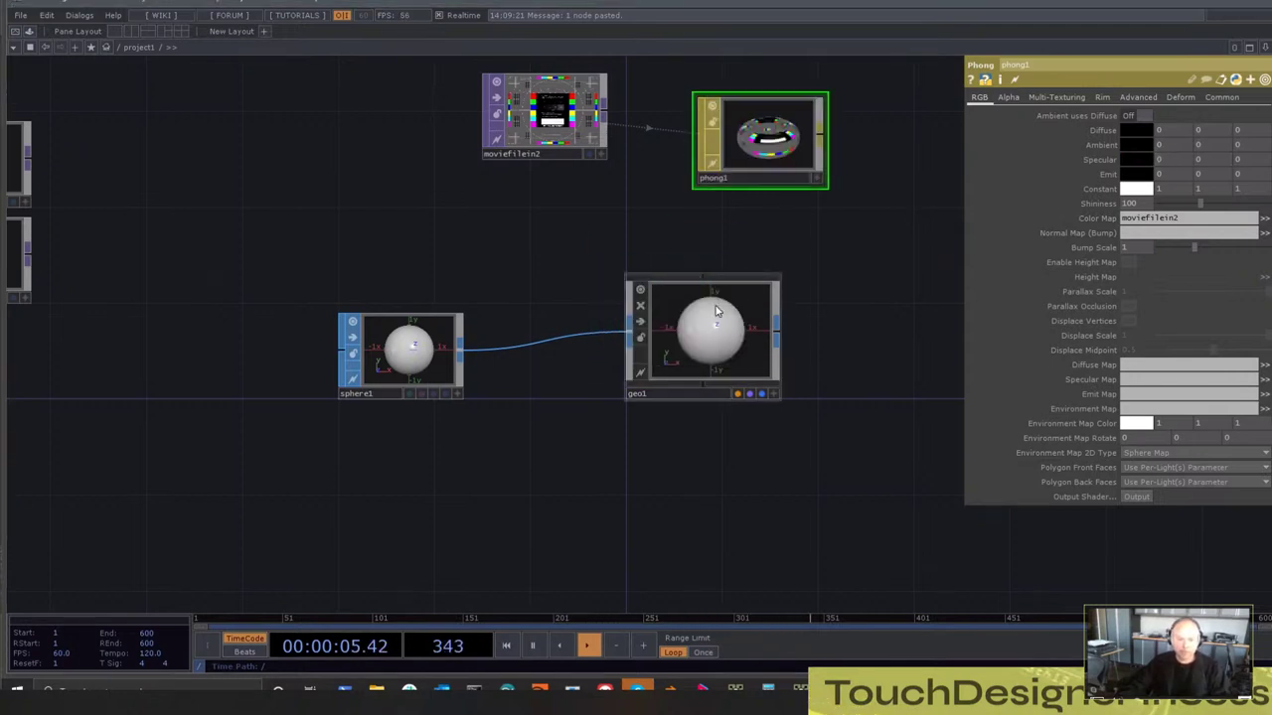
left_click_drag(752, 146, 715, 316)
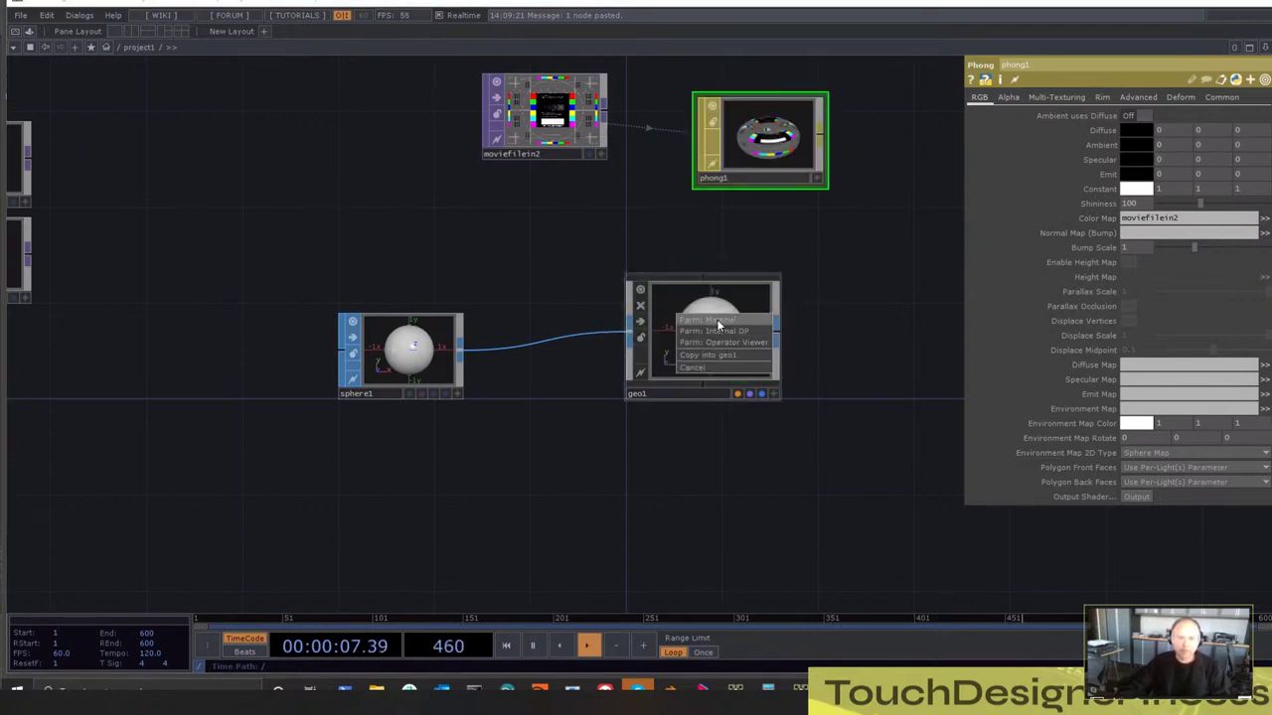
left_click(717, 319)
Make the geo1 viewer active and orbit around the textured sphere
scroll(719, 320, "up", 5)
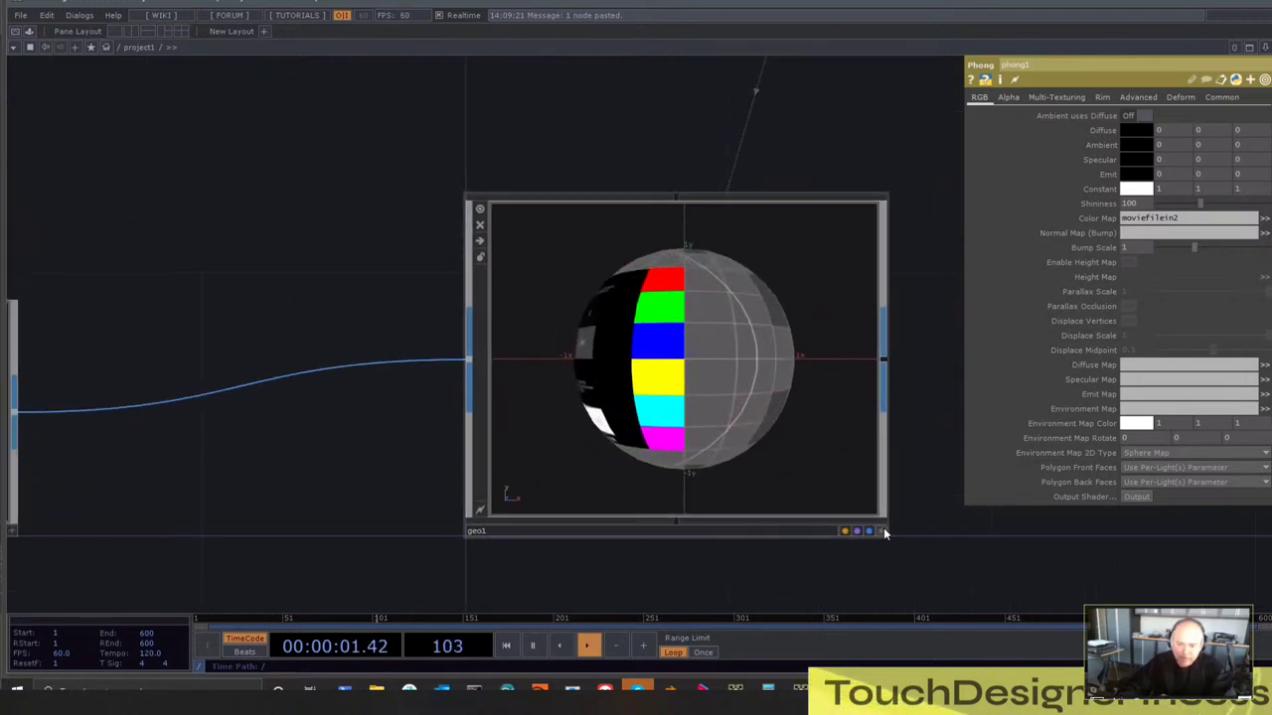
left_click(881, 530)
left_click_drag(786, 381, 696, 421)
scroll(568, 349, "down", 1)
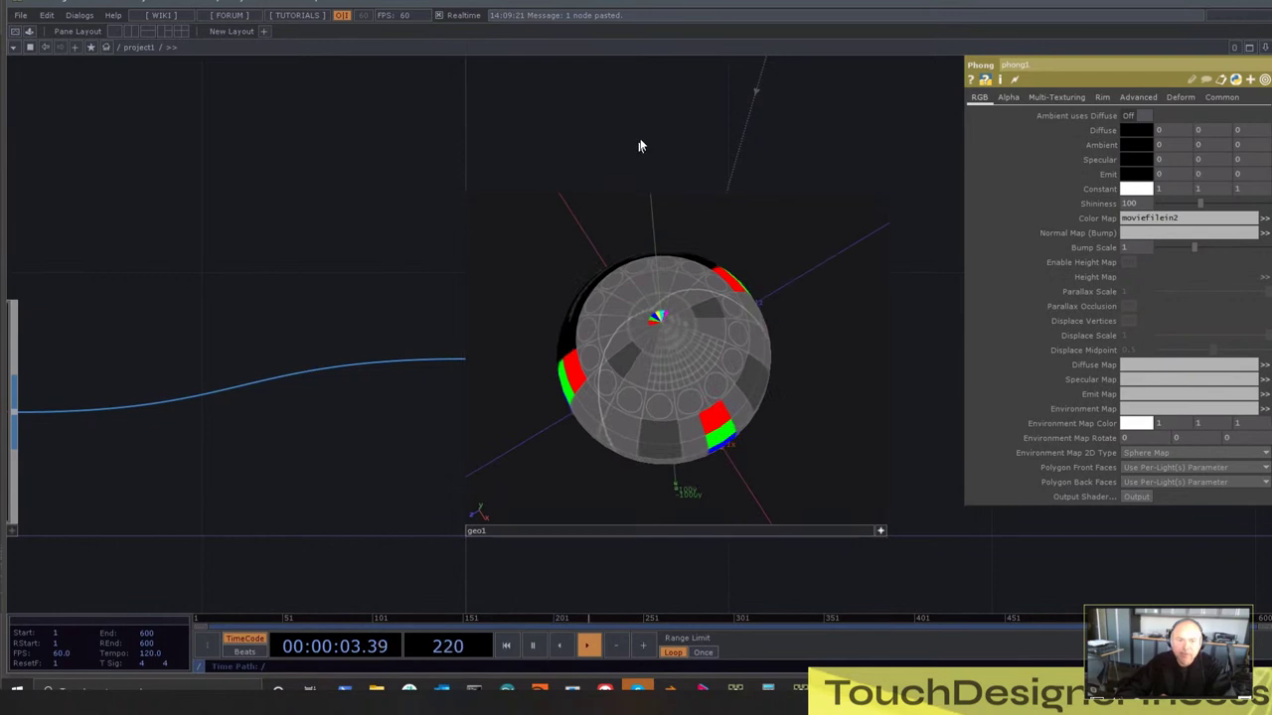
Lower the Phong material's Alpha Front to about 0.55 and check the sphere in the geo1 viewer
scroll(668, 115, "down", 5)
left_click_drag(790, 138, 797, 287)
right_click_drag(787, 232, 700, 191)
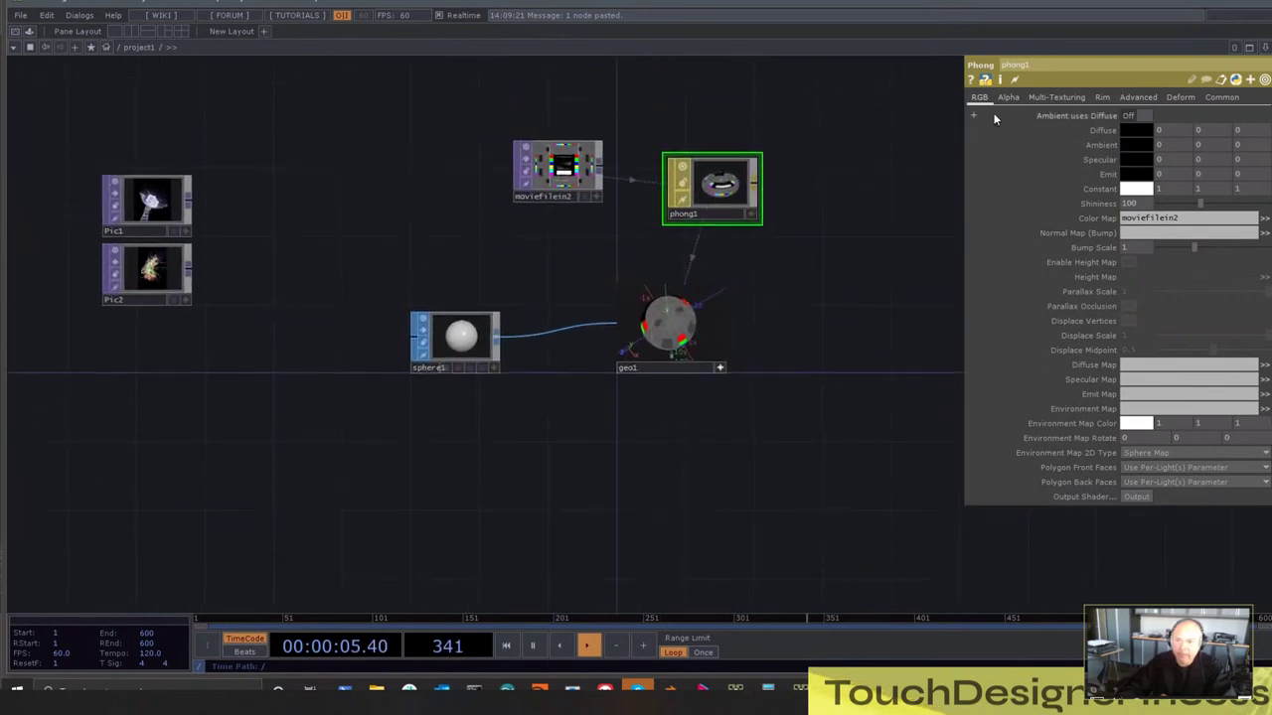
left_click(1008, 98)
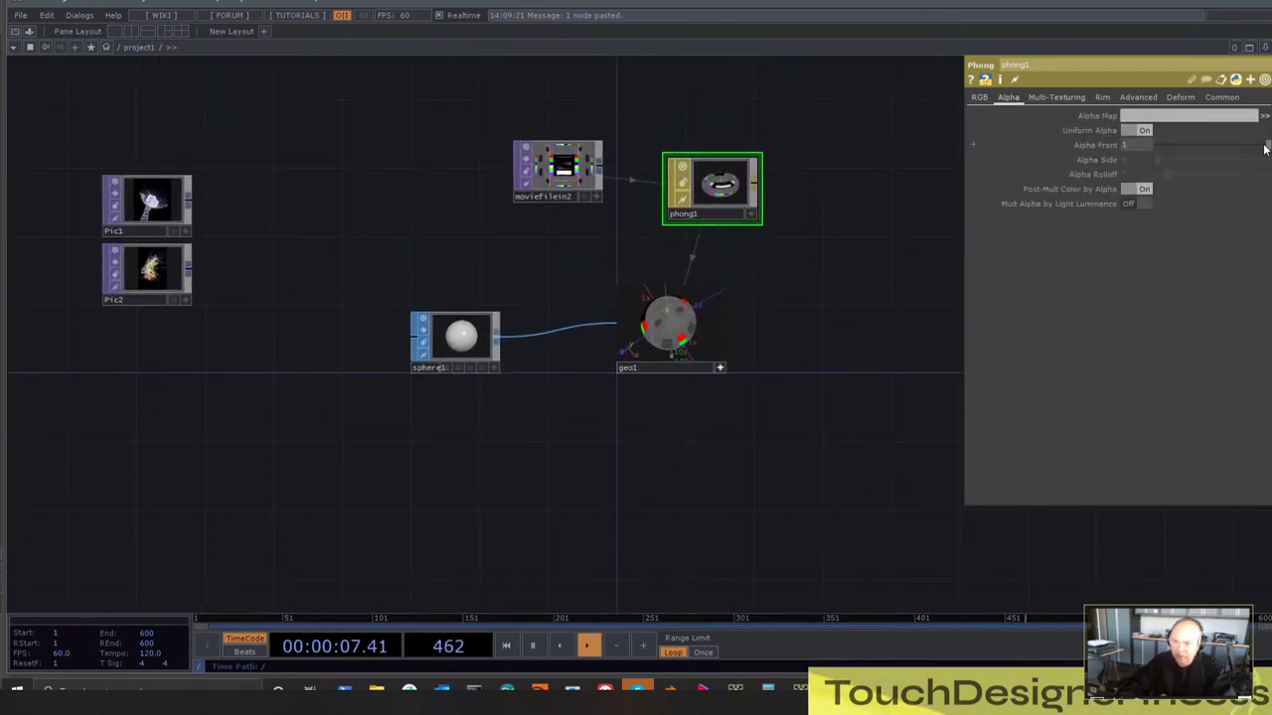
left_click_drag(1264, 149, 1219, 145)
scroll(795, 368, "up", 5)
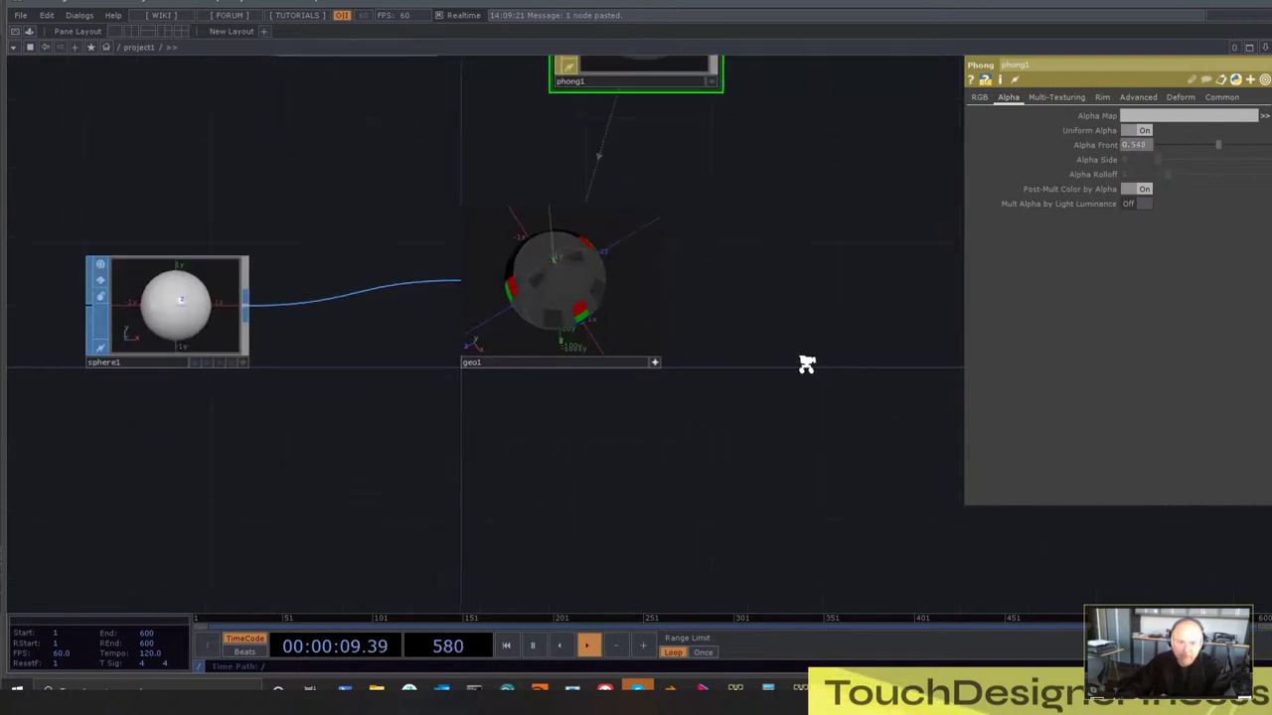
left_click_drag(740, 410, 791, 439)
left_click_drag(496, 347, 488, 307)
Turn on Blending (Transparency) for the Phong material
scroll(845, 292, "down", 6)
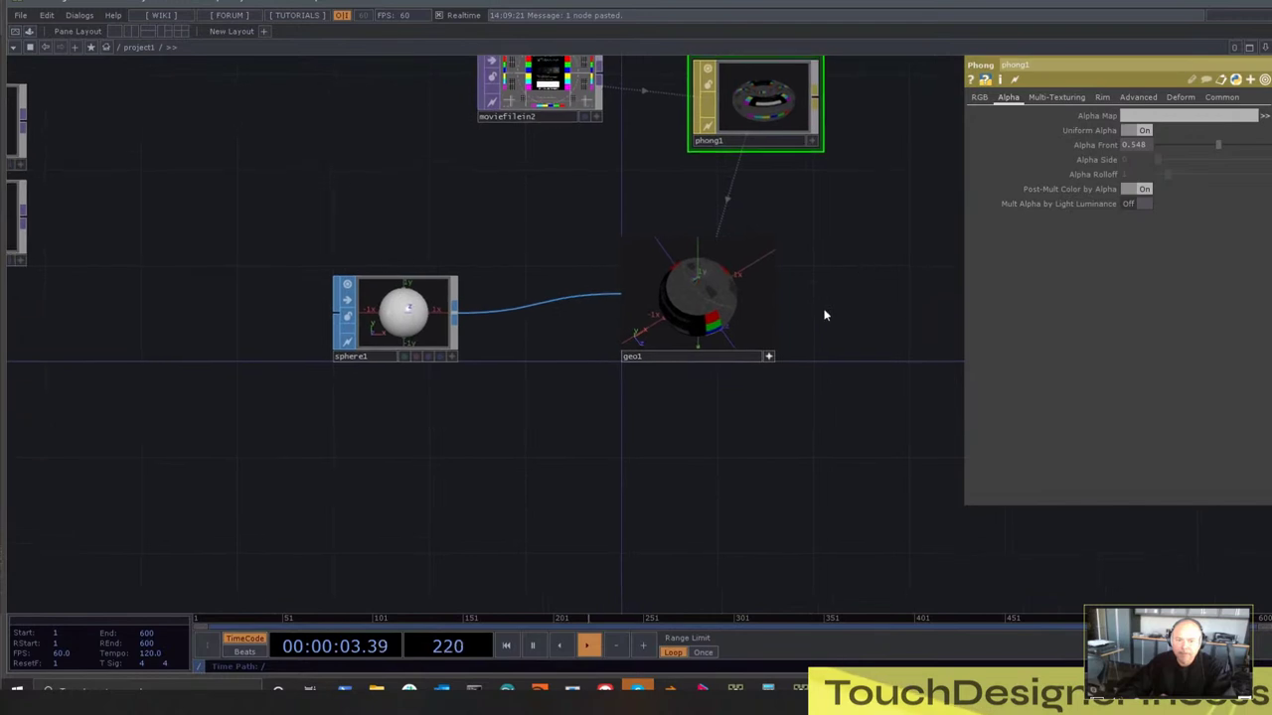
right_click_drag(851, 199, 730, 88)
left_click(1222, 97)
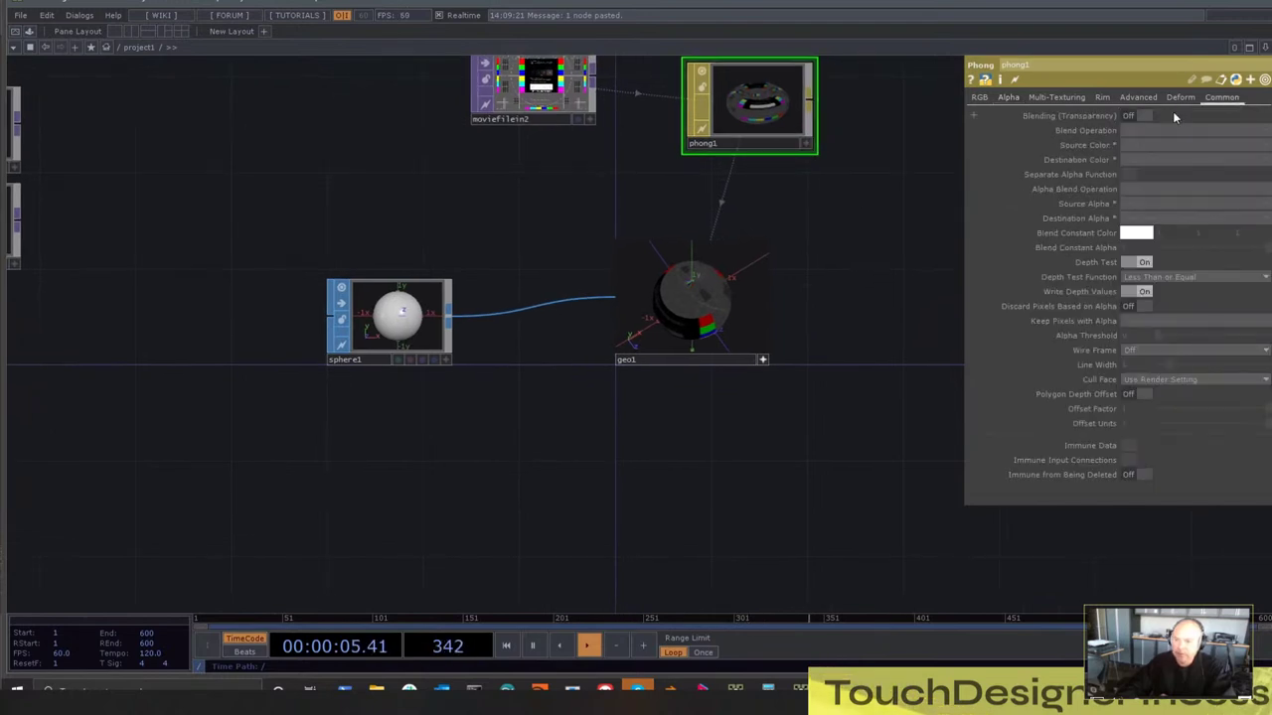
left_click(1136, 115)
Examine the semi-transparent textured sphere in the geo1 viewer from several angles and distances
scroll(804, 315, "up", 5)
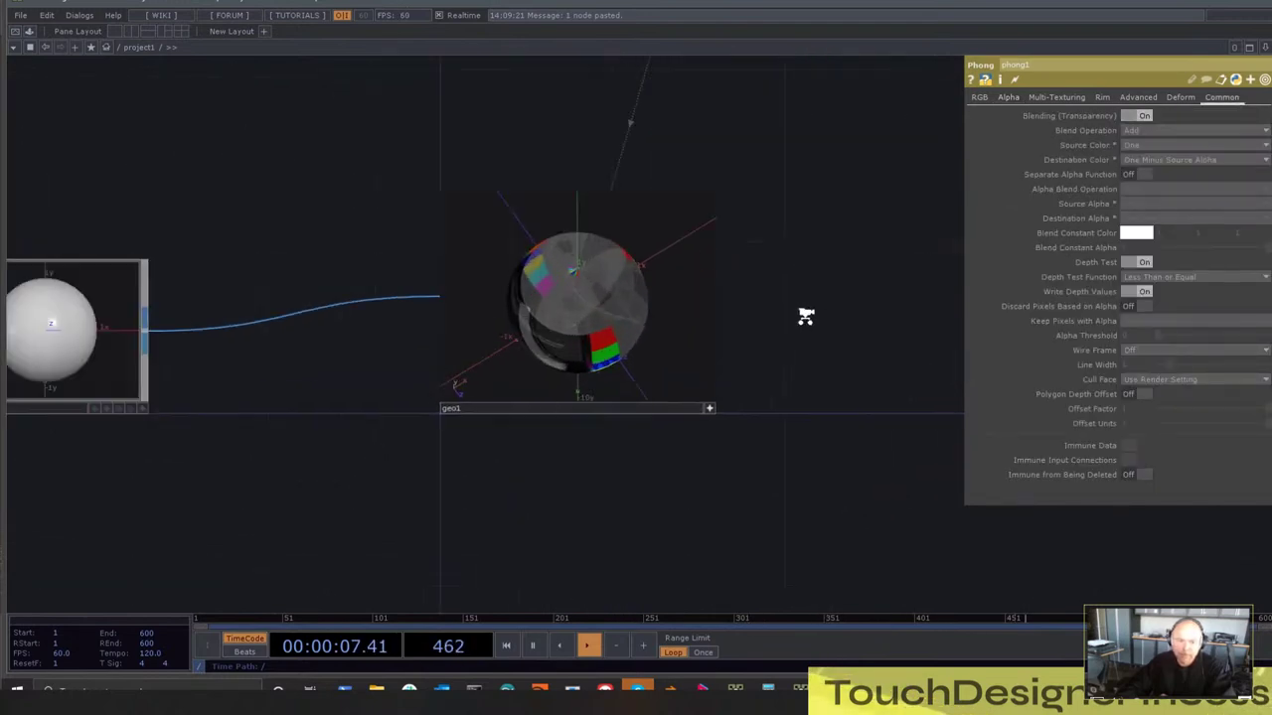
left_click_drag(837, 395, 858, 425)
left_click_drag(443, 370, 474, 414)
key("h")
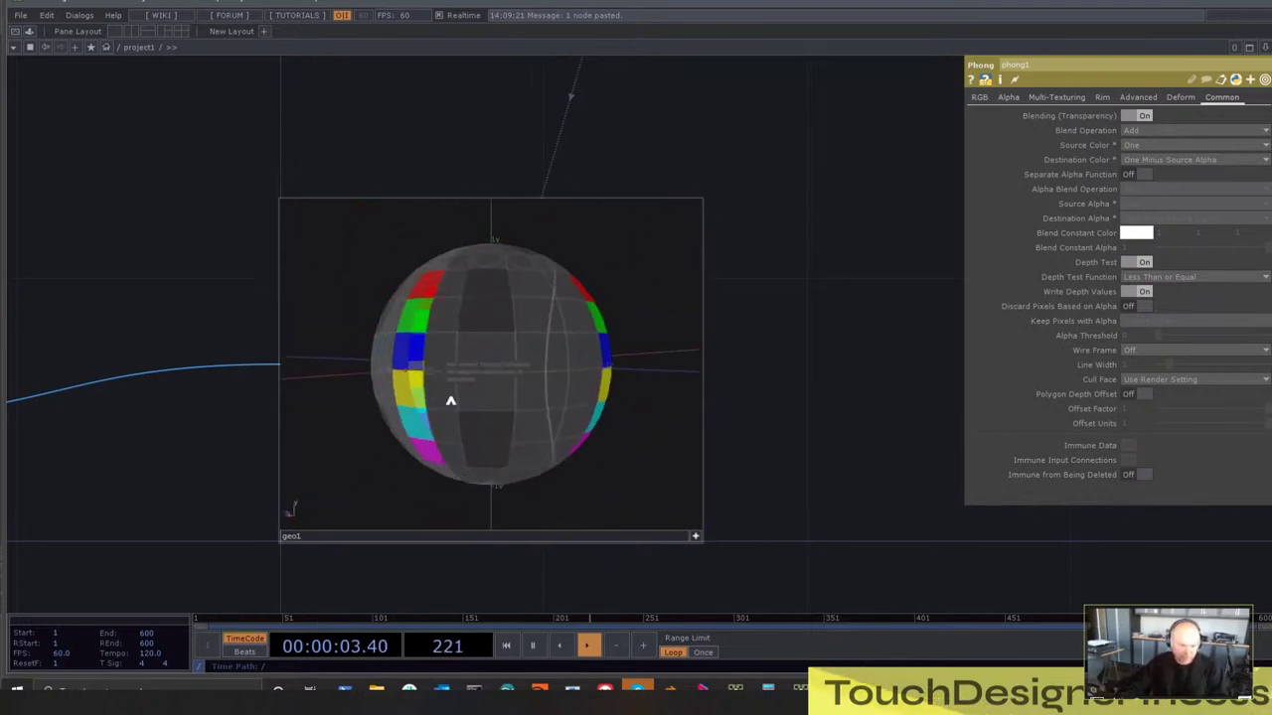
scroll(497, 395, "up", 3)
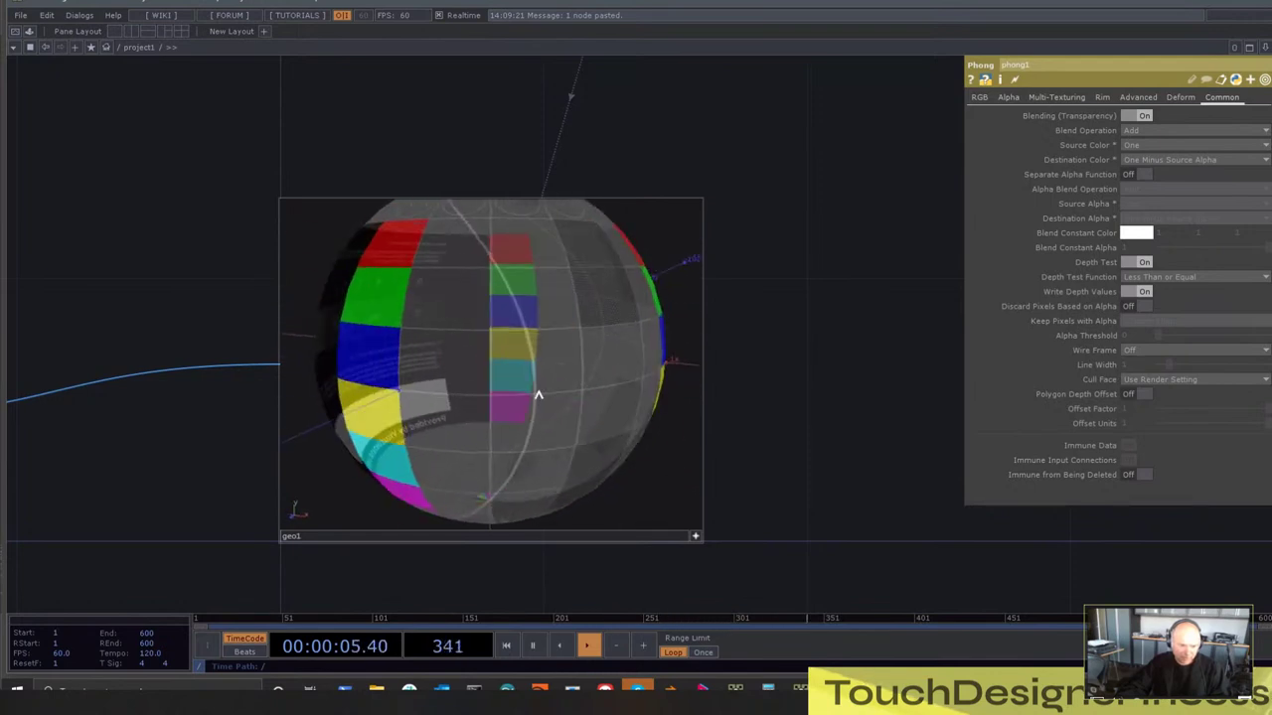
scroll(557, 388, "up", 4)
scroll(536, 392, "down", 4)
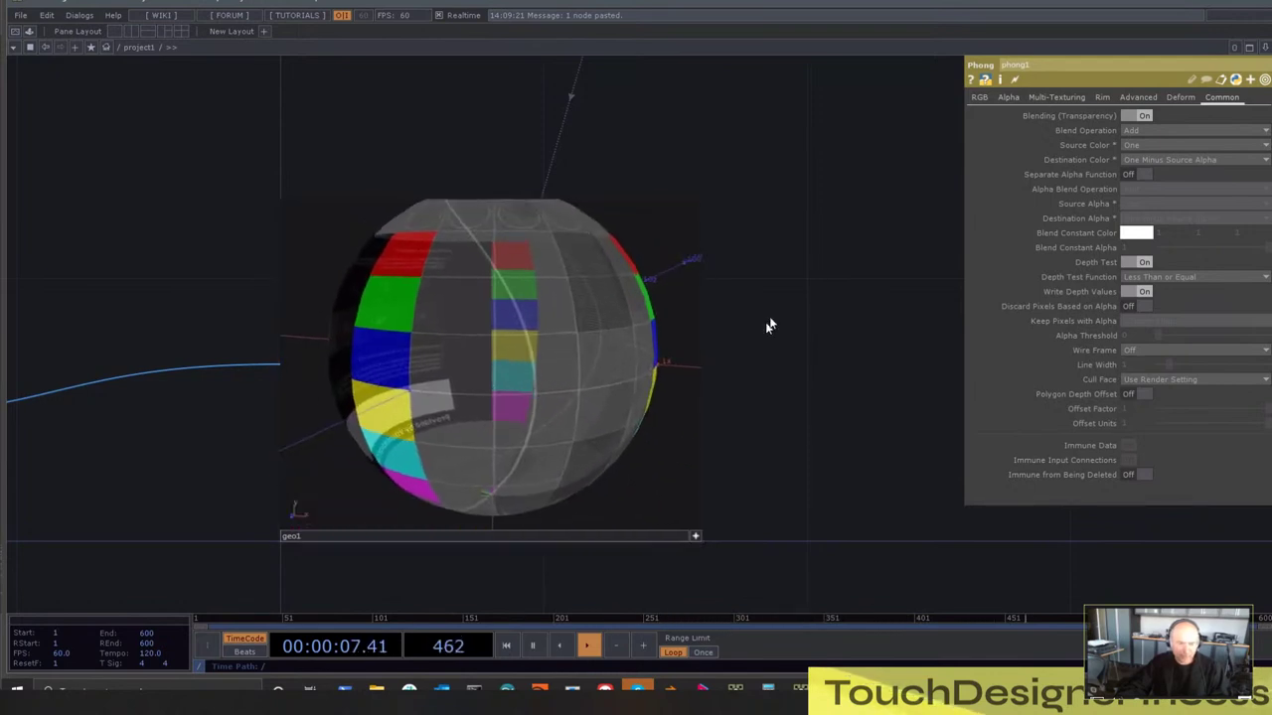
scroll(785, 318, "down", 4)
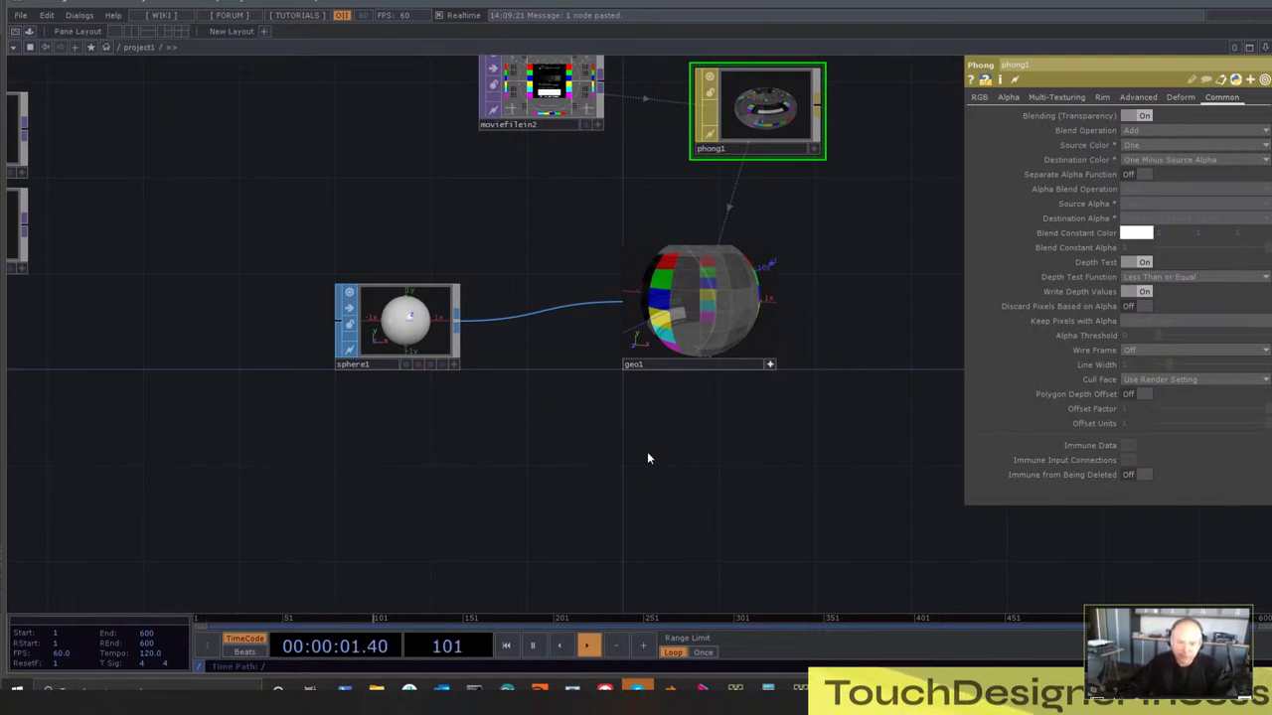
left_click_drag(646, 458, 642, 418)
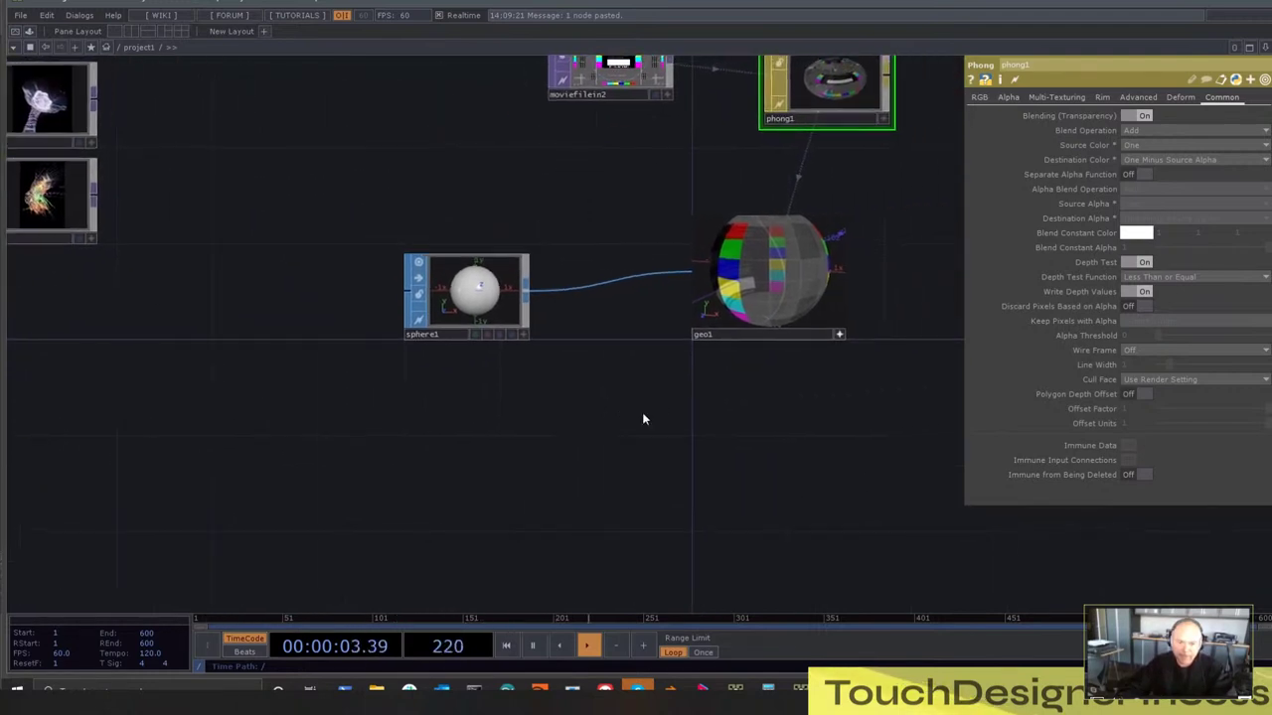
scroll(778, 399, "up", 3)
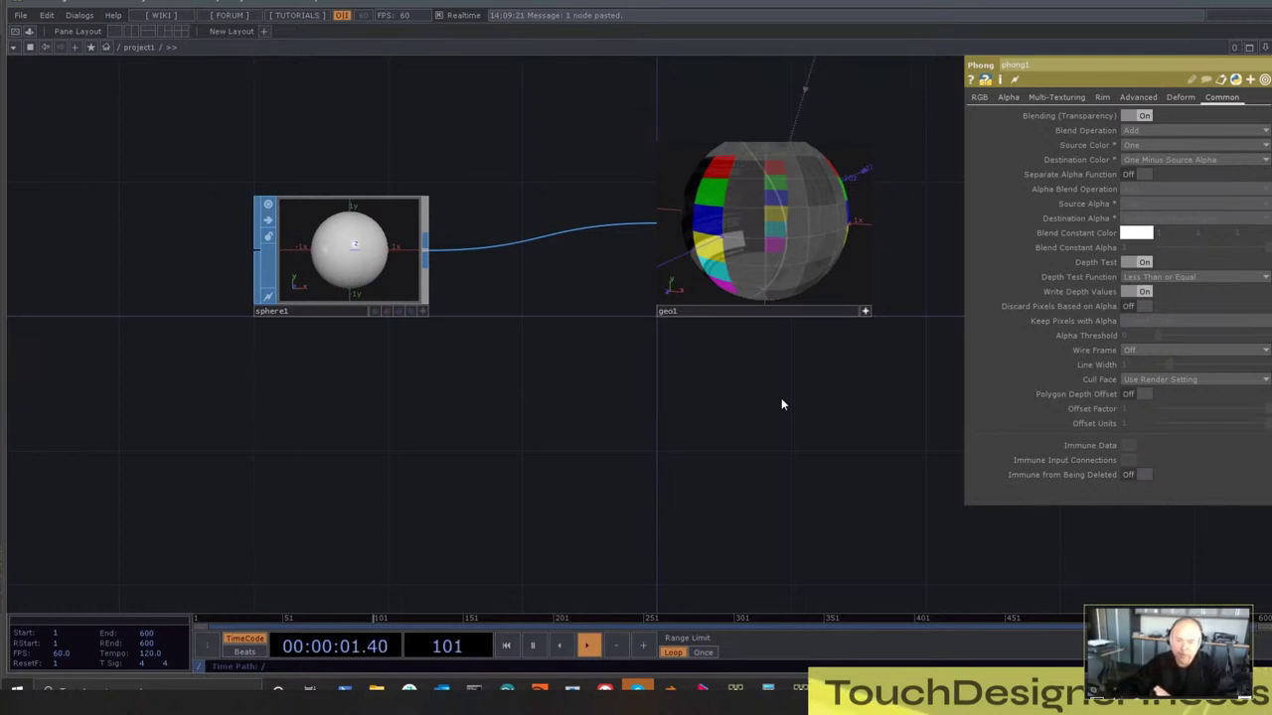
scroll(782, 405, "down", 2)
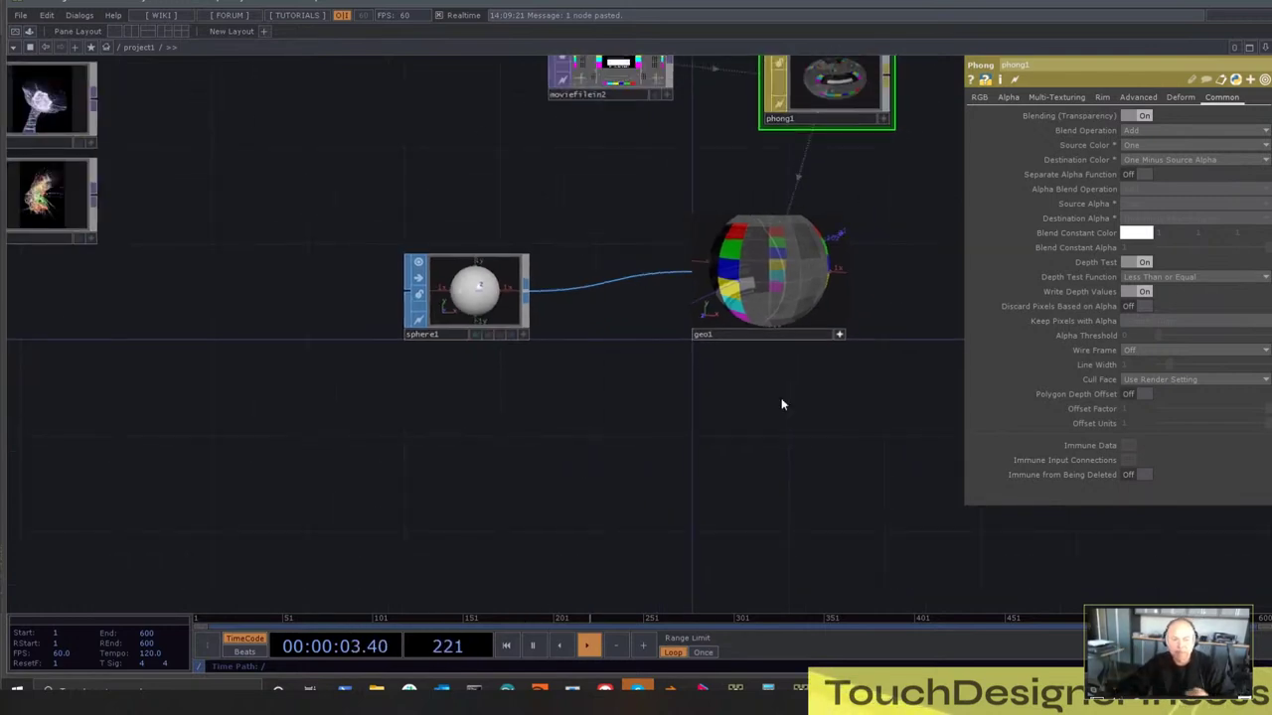
Move the sphere1 node farther away from geo1 to make room between them
left_click_drag(746, 408, 832, 392)
left_click_drag(556, 291, 377, 292)
left_click_drag(506, 328, 422, 353)
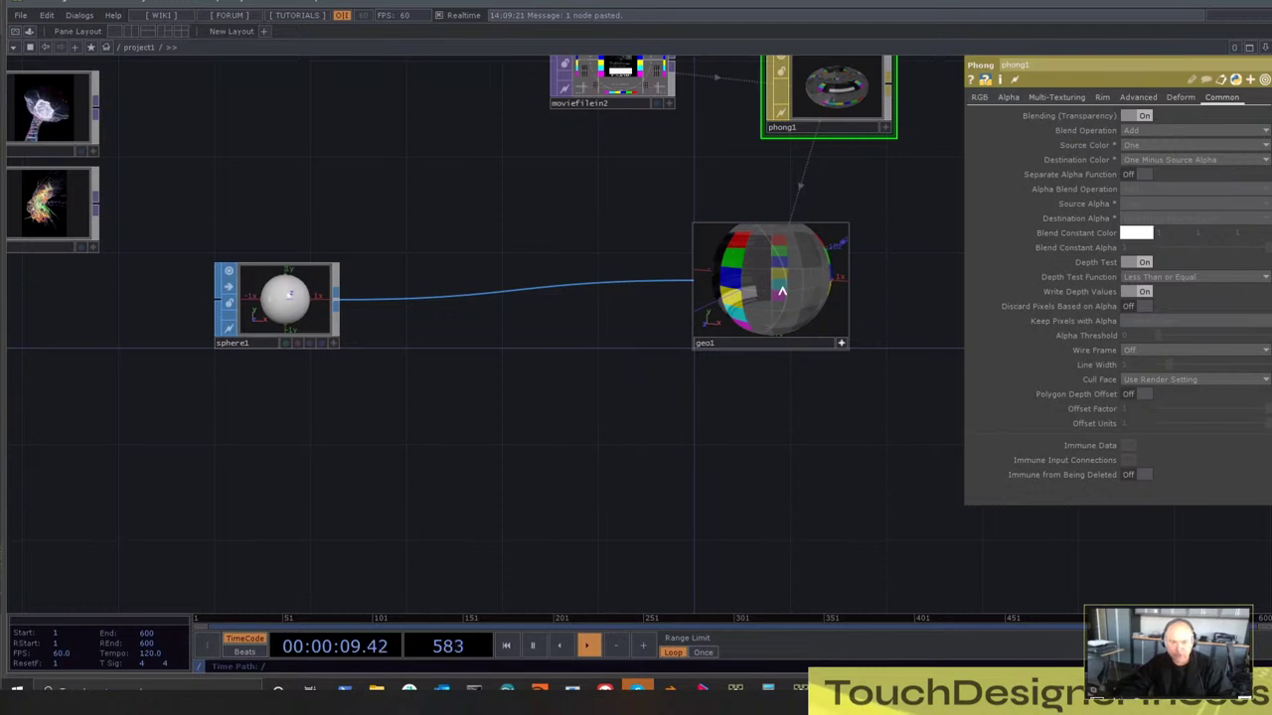
Pause the timeline and reset the geo1 viewer to its home view for a closer look
key("space")
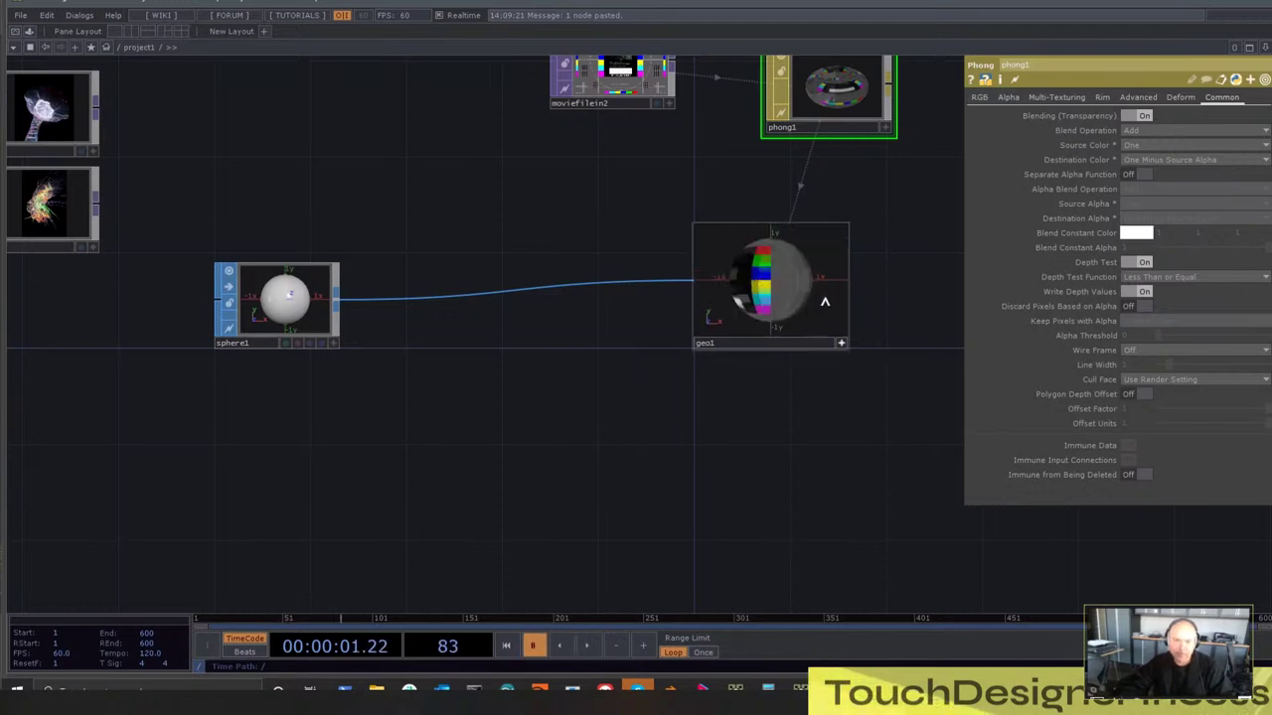
middle_click_drag(928, 313, 826, 315)
left_click_drag(876, 348, 895, 278)
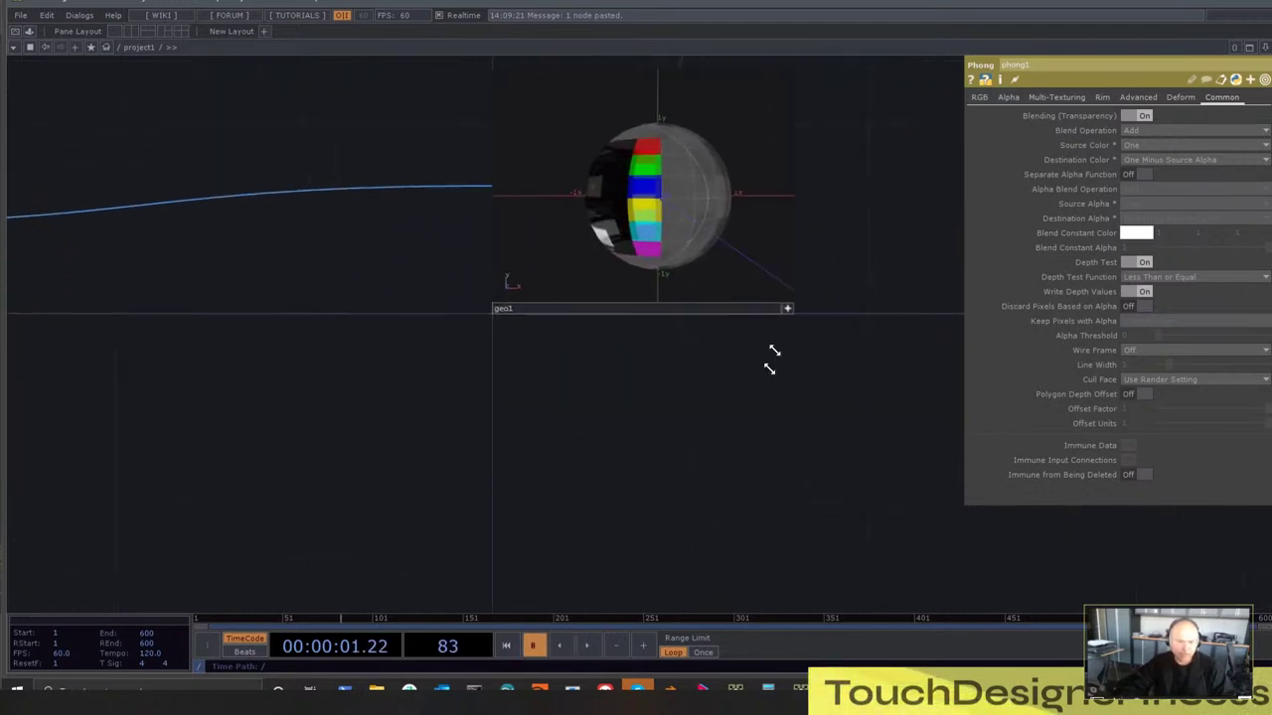
Add a Render TOP to the network below geo1
scroll(669, 463, "down", 5)
key("Tab")
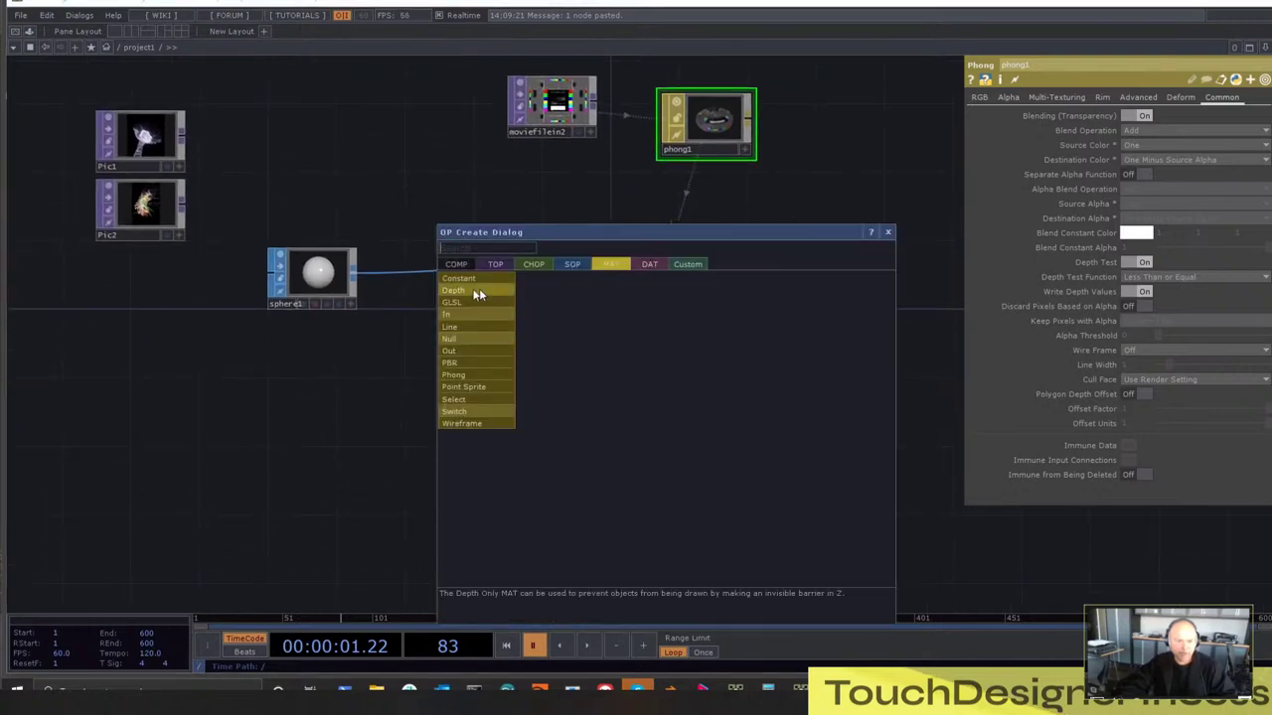
left_click(495, 264)
type("re")
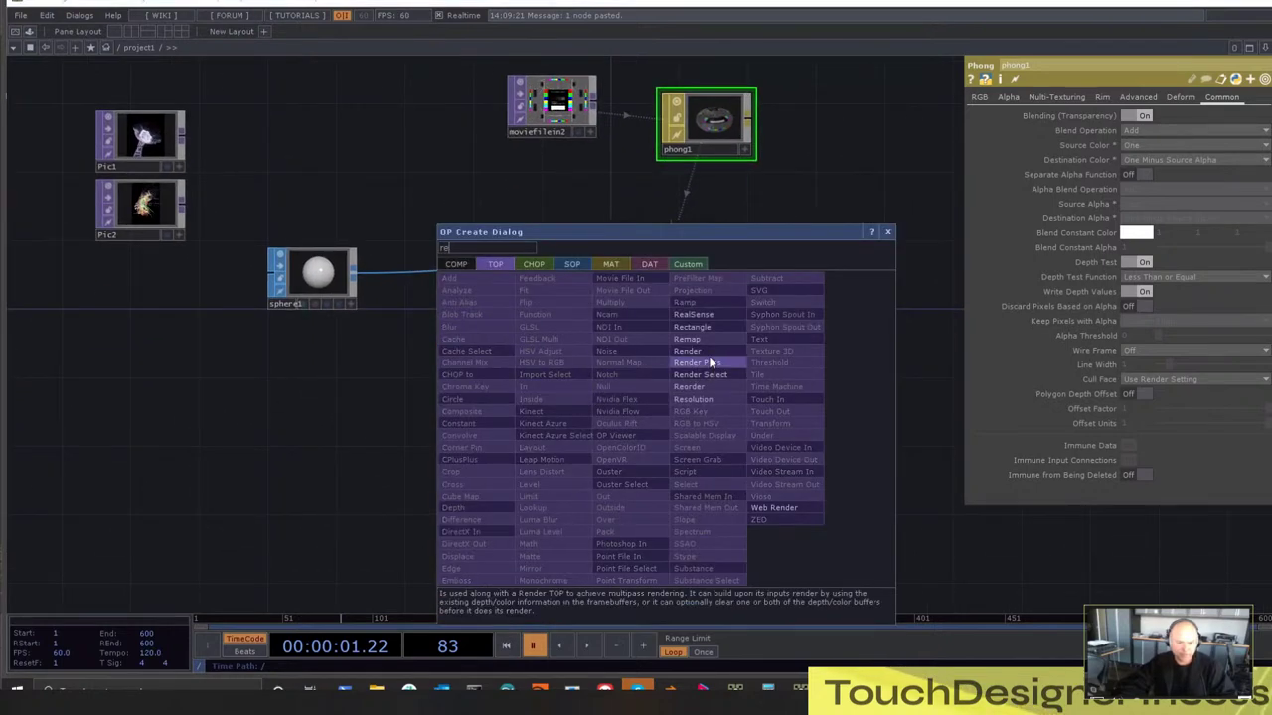
left_click(692, 353)
left_click(688, 416)
key("Tab")
left_click(437, 257)
left_click(471, 379)
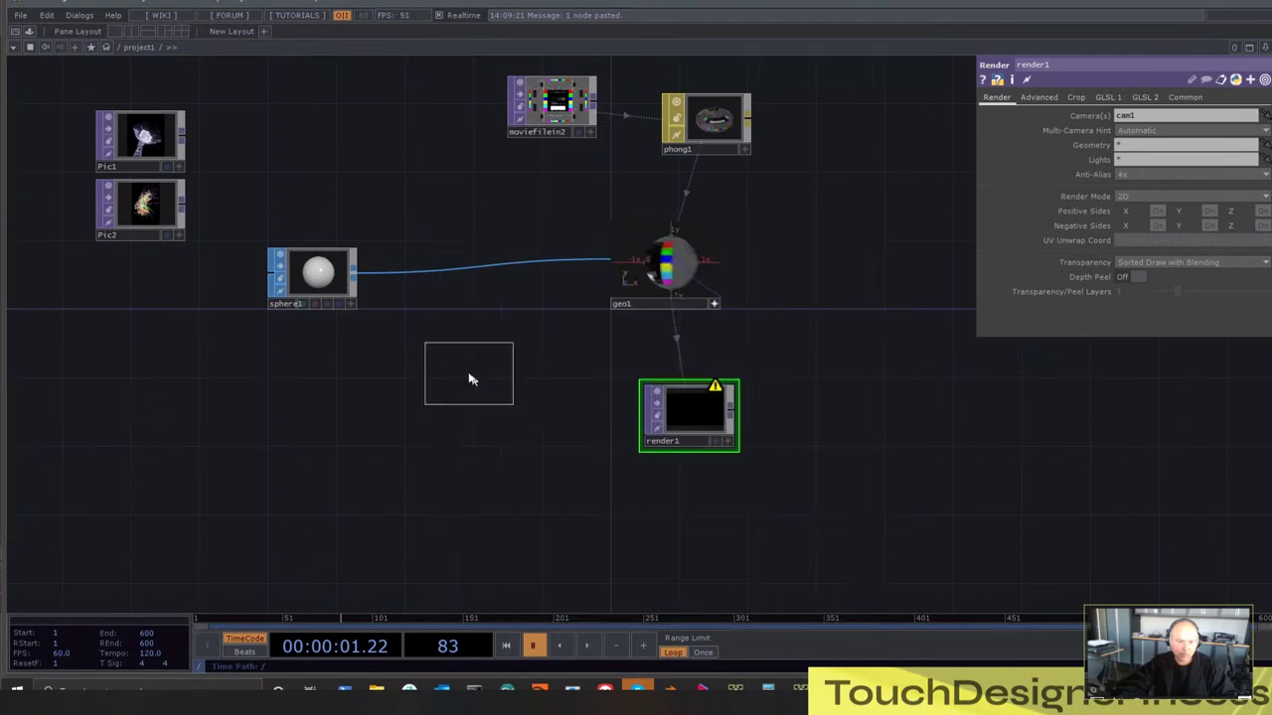
key("Escape")
Add a Camera COMP beside render1 in the empty area below sphere1
key("Tab")
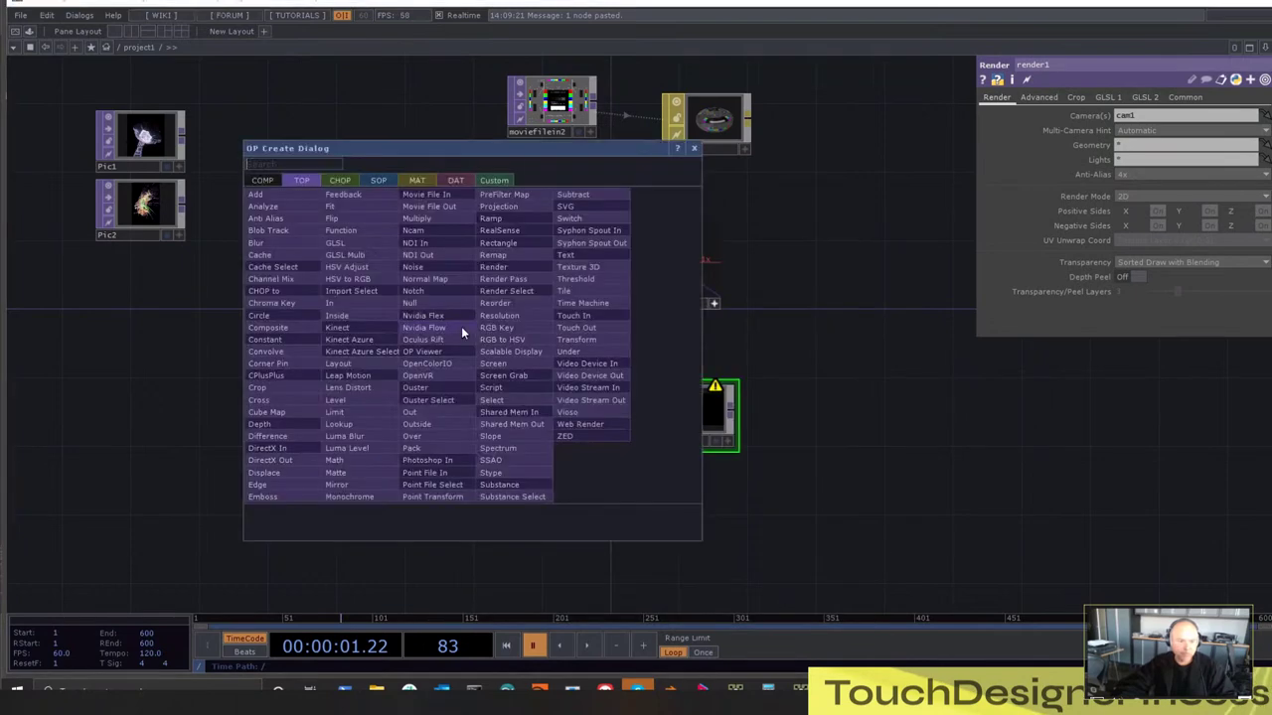
left_click(263, 182)
left_click(278, 249)
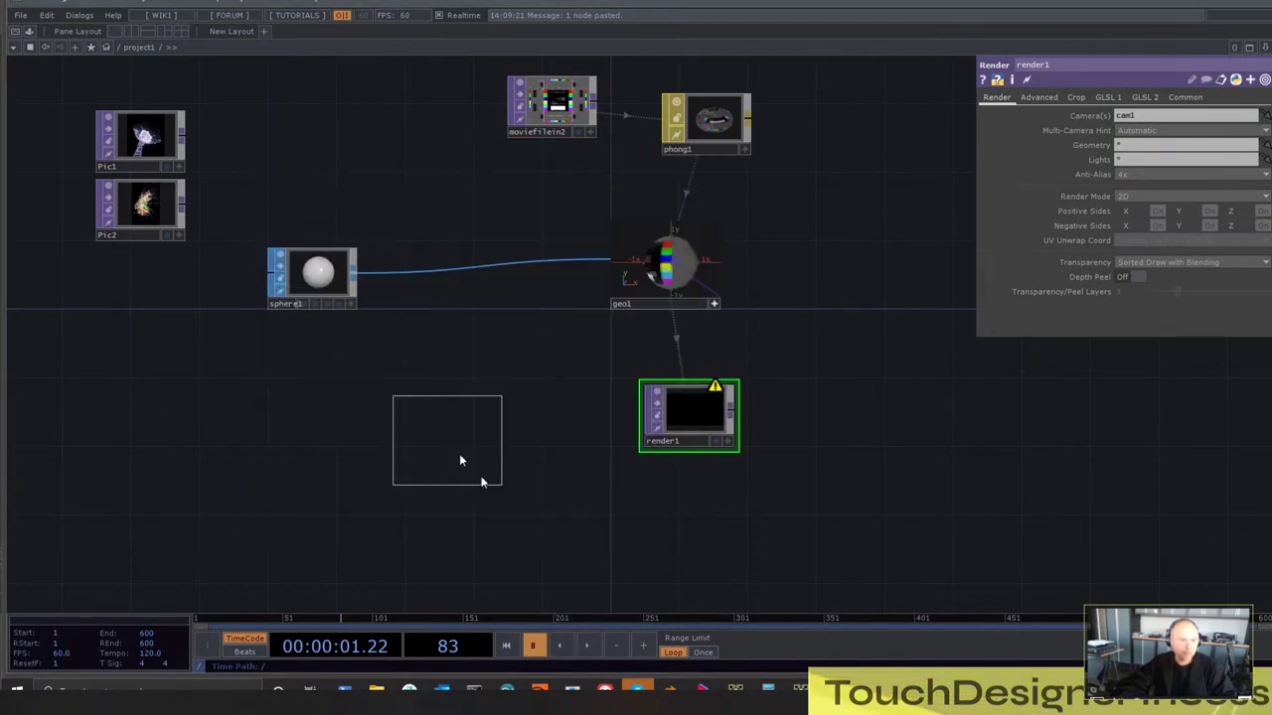
left_click(460, 460)
Show the output of render1 as the network background
scroll(795, 362, "up", 3)
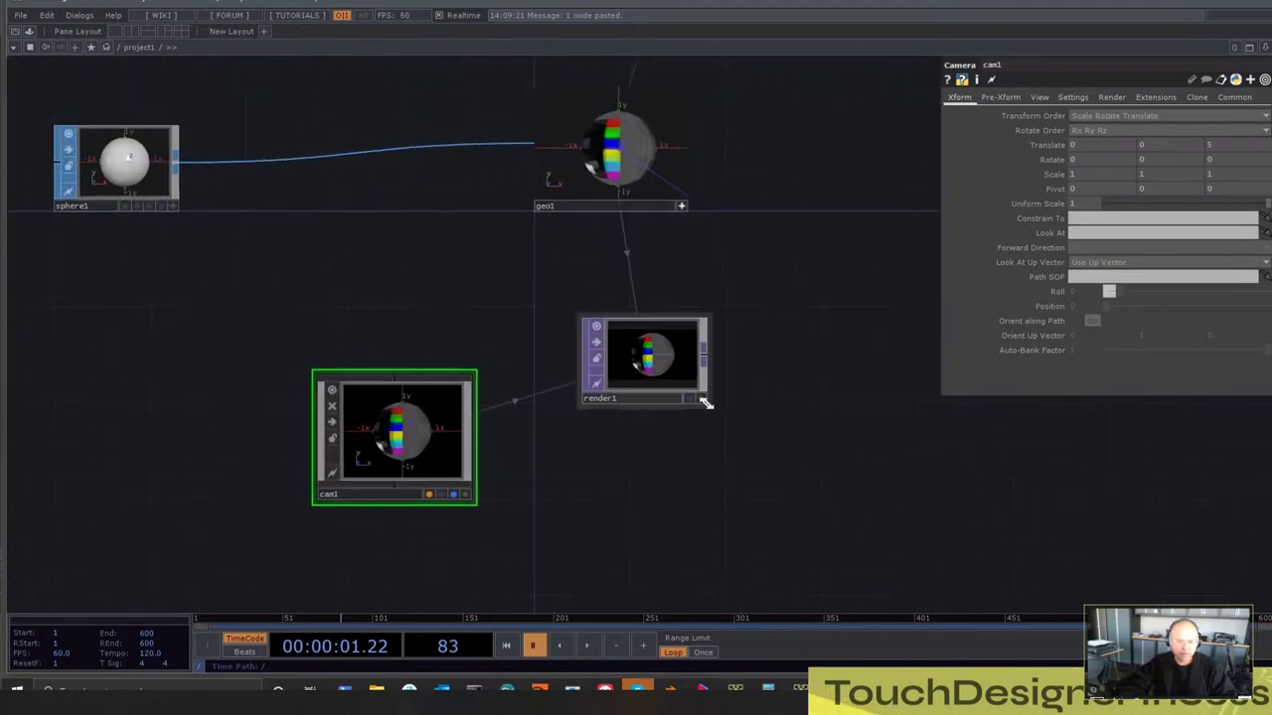
left_click(686, 399)
scroll(774, 397, "down", 4)
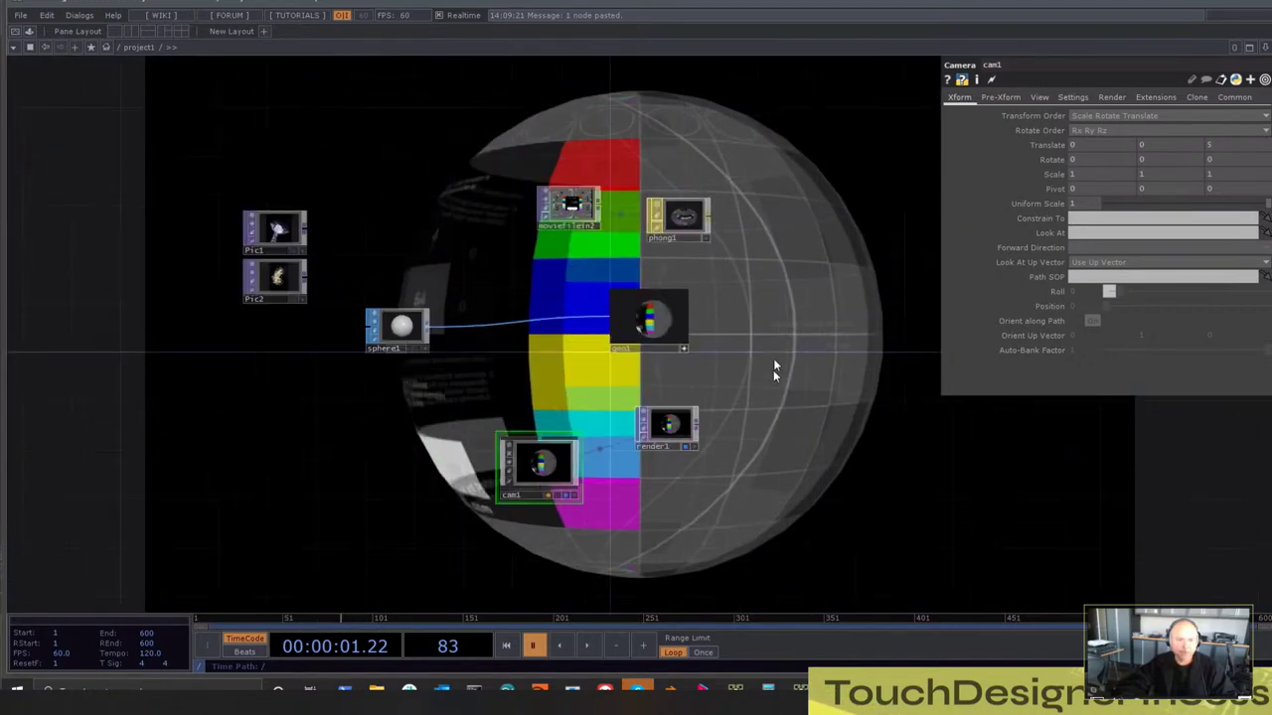
Set the Y rotation of geo1 to -50
scroll(774, 366, "up", 3)
left_click(581, 328)
left_click_drag(766, 349, 755, 321)
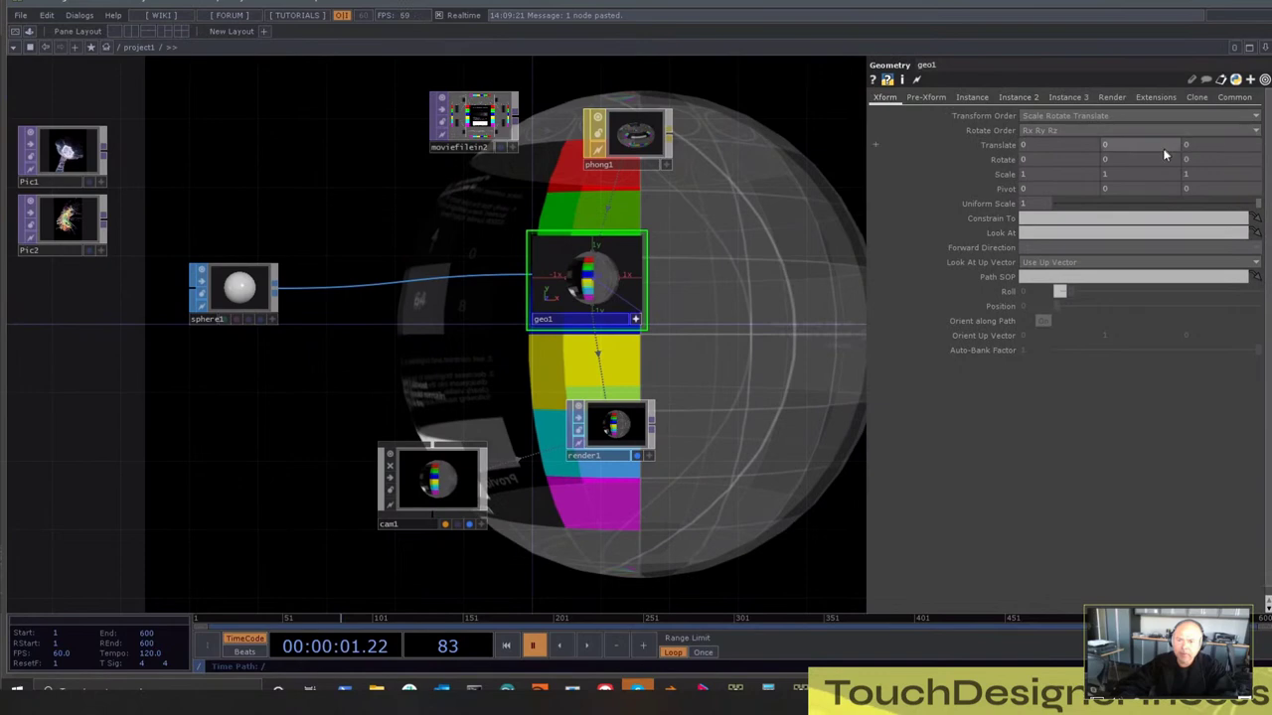
middle_click_drag(1141, 164, 1133, 138)
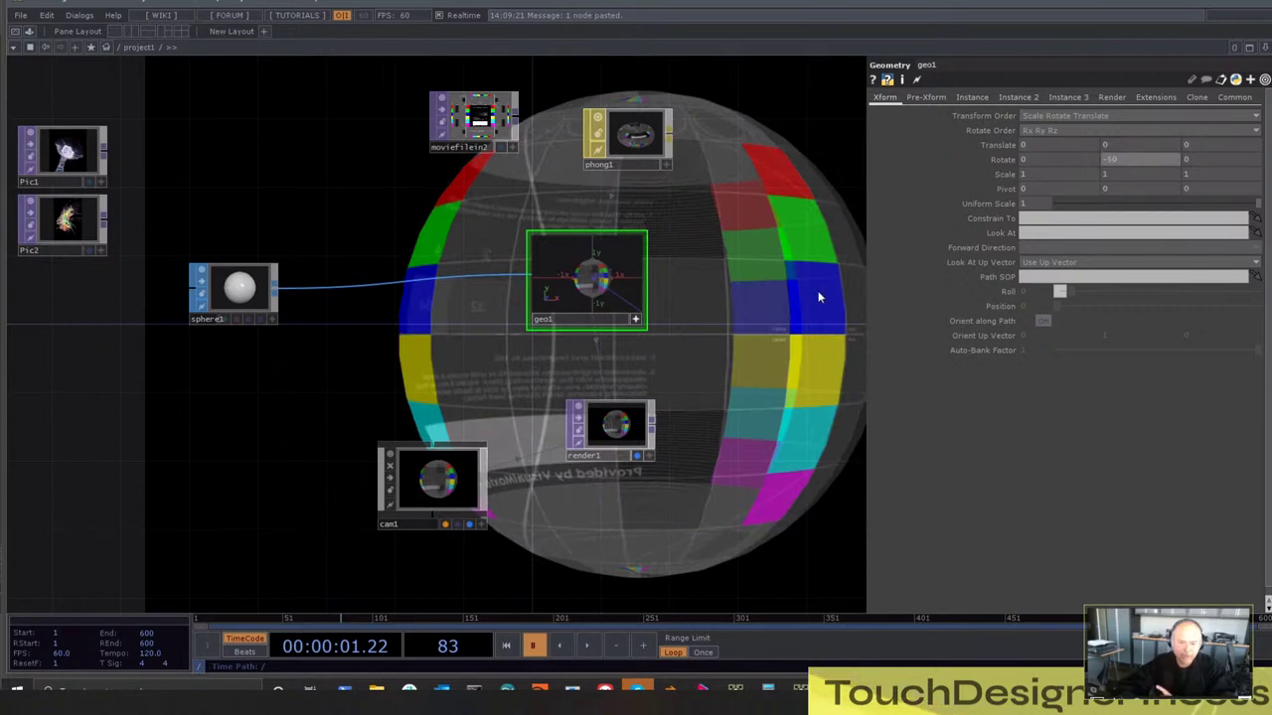
Insert a Sort SOP between sphere1 and geo1
left_click_drag(363, 341, 418, 315)
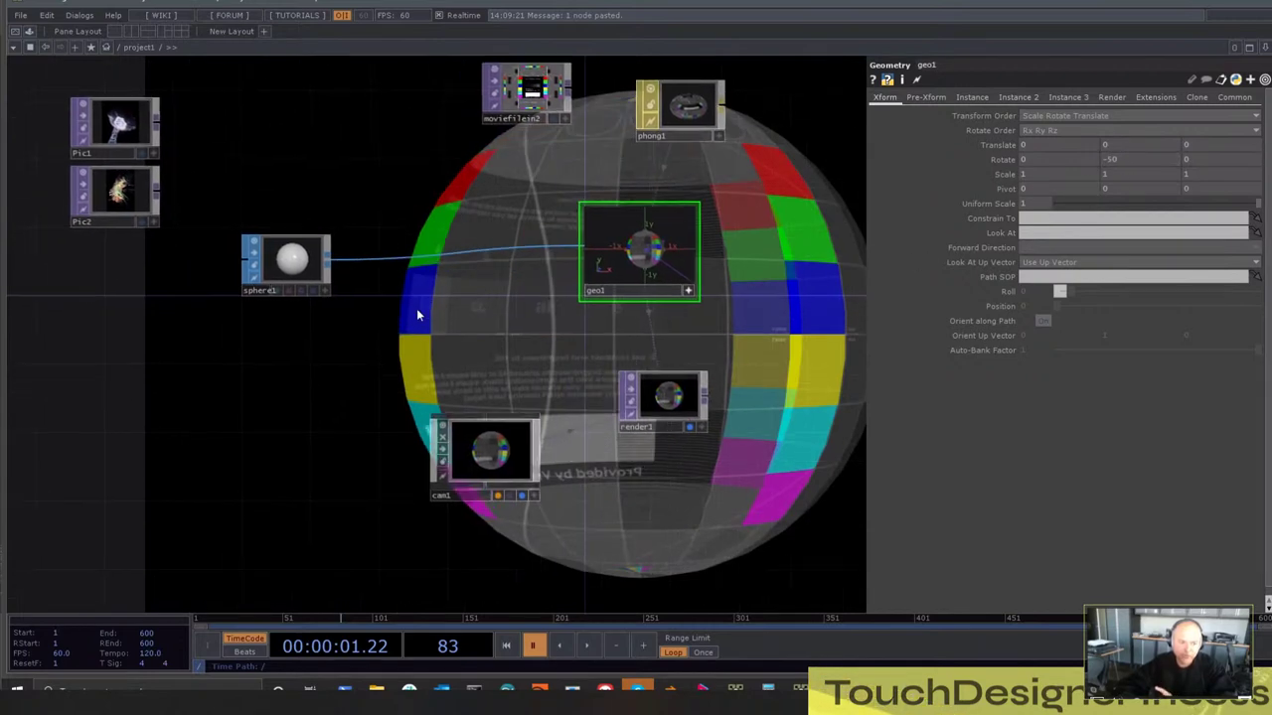
middle_click(286, 270)
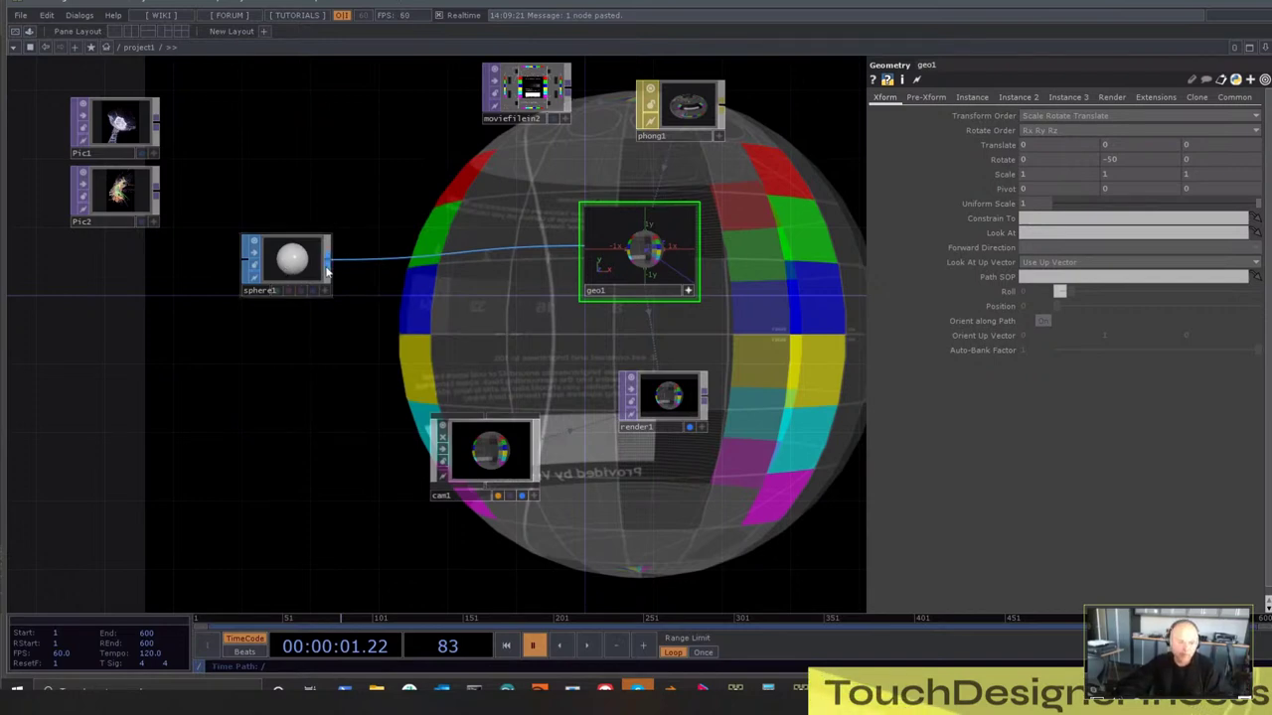
right_click(326, 269)
type("s")
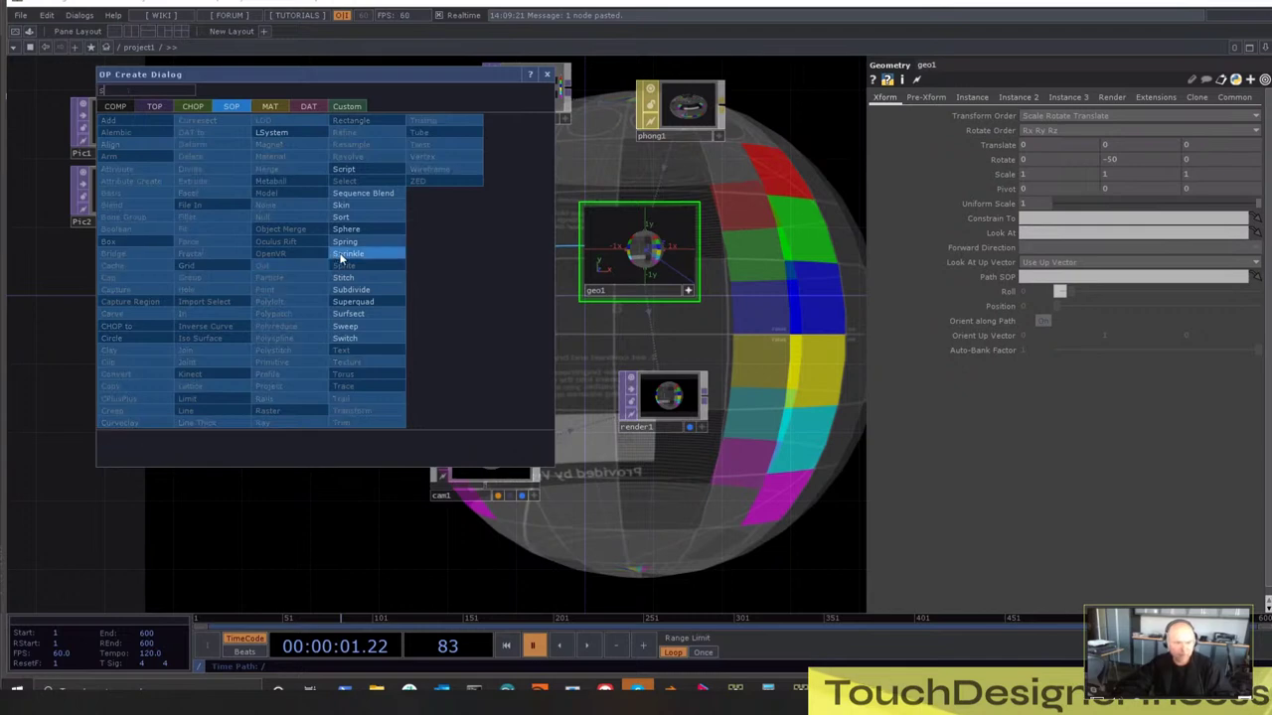
left_click(341, 217)
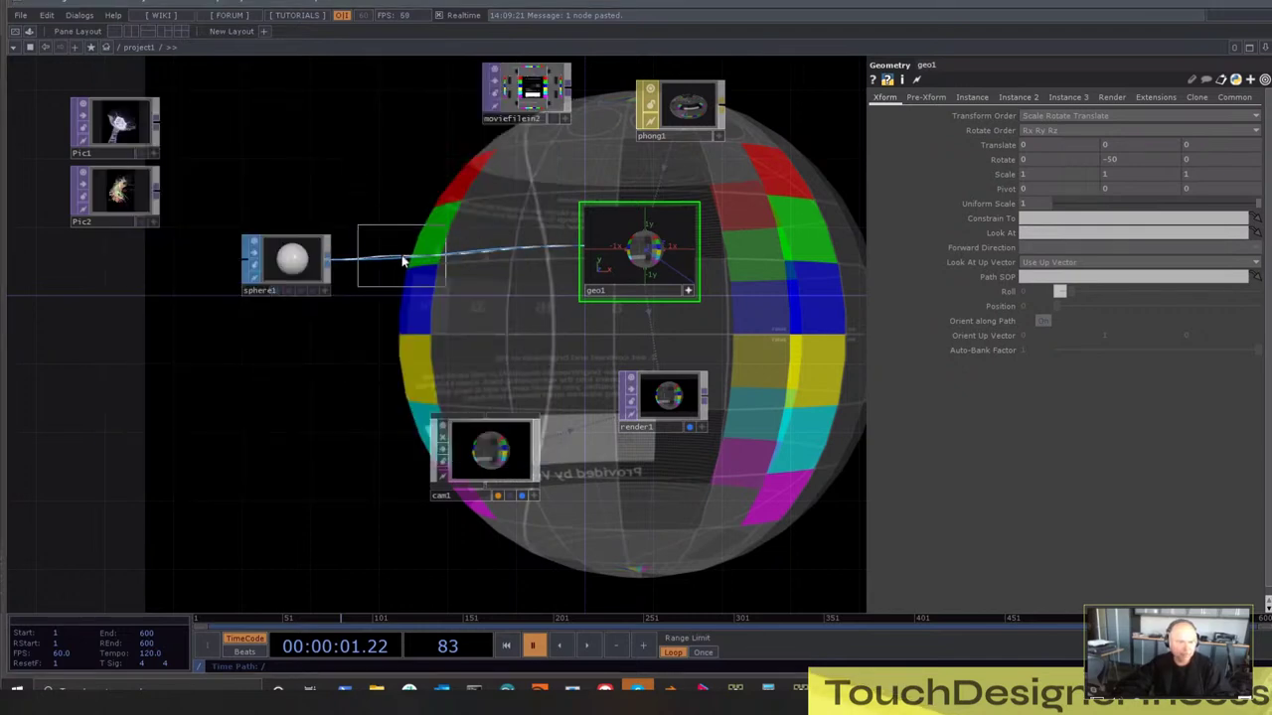
left_click(430, 260)
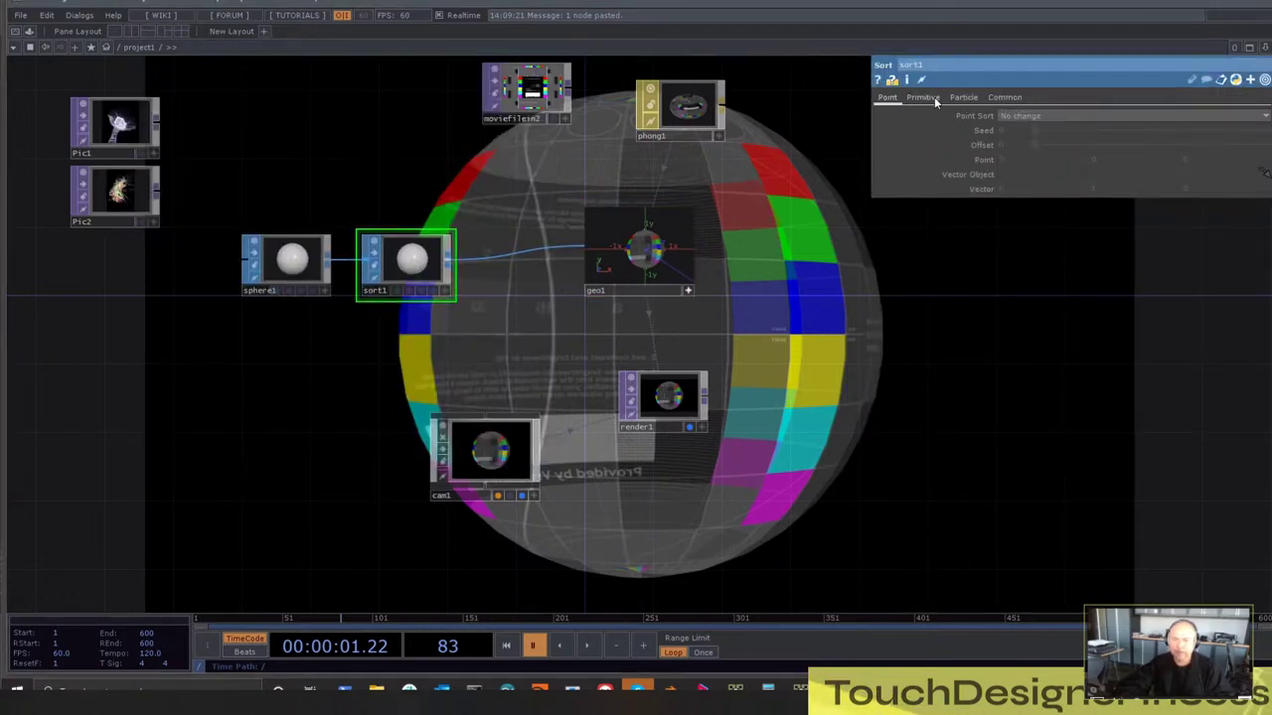
Set the Primitive Sort of sort1 to Distance to Object and assign cam1 as its Vector Object
left_click(1033, 116)
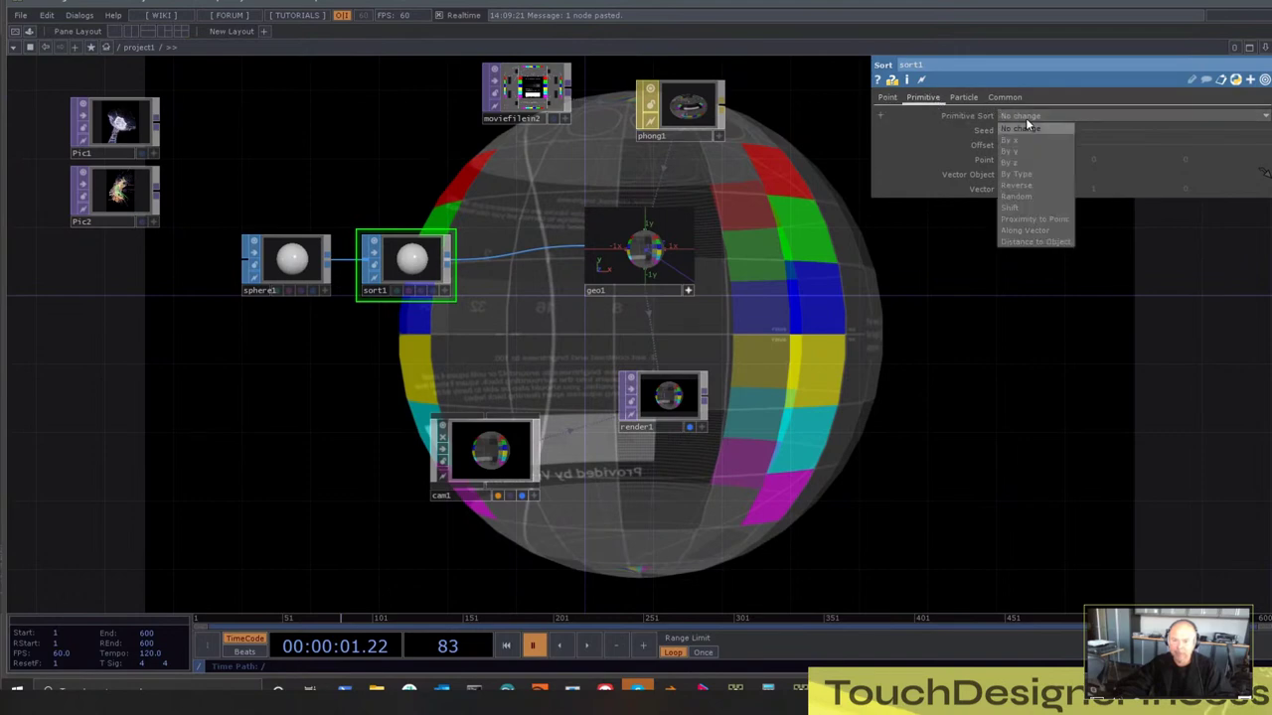
left_click(1051, 247)
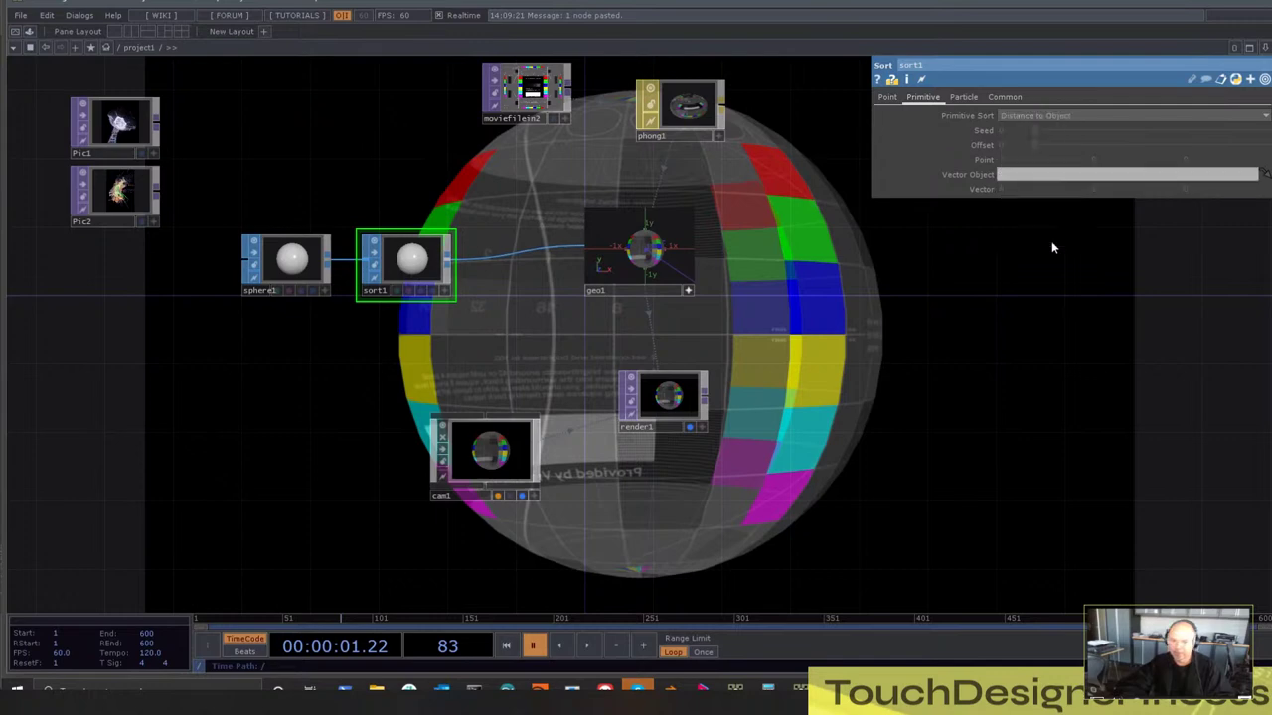
left_click_drag(487, 452, 1017, 176)
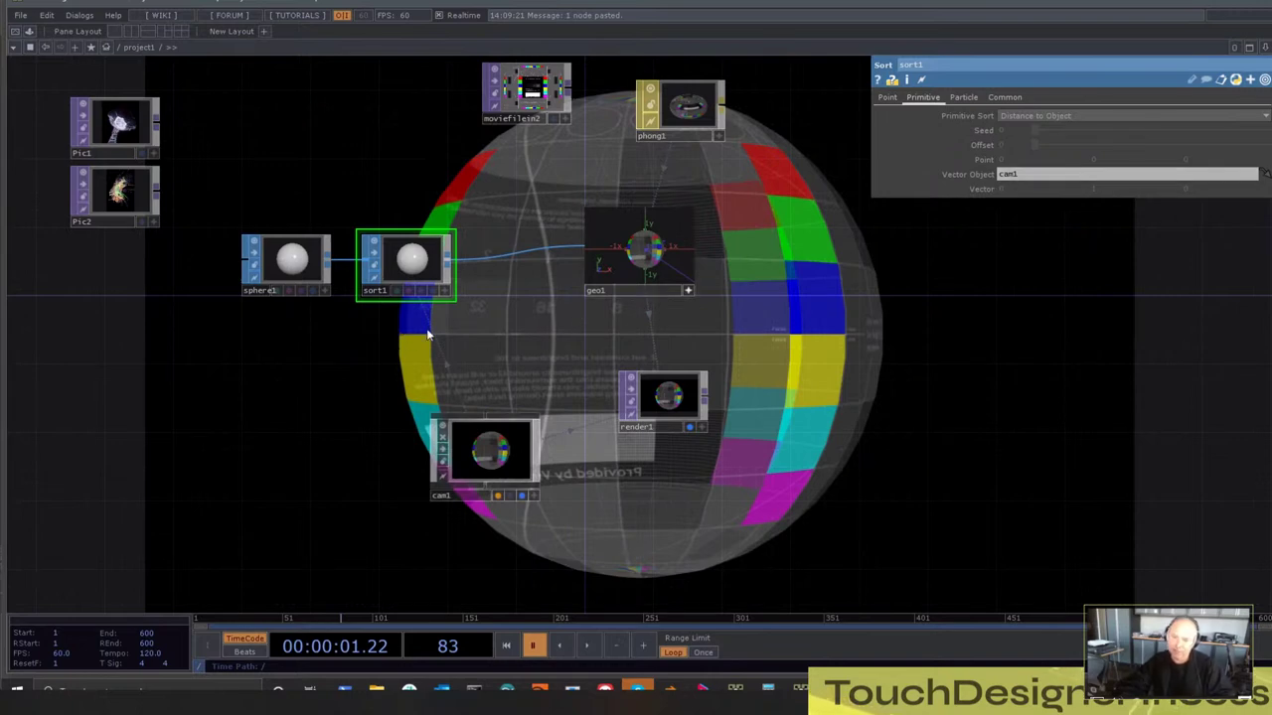
Inspect the cam1 and render1 nodes up close and look through render1's parameters
scroll(532, 303, "up", 2)
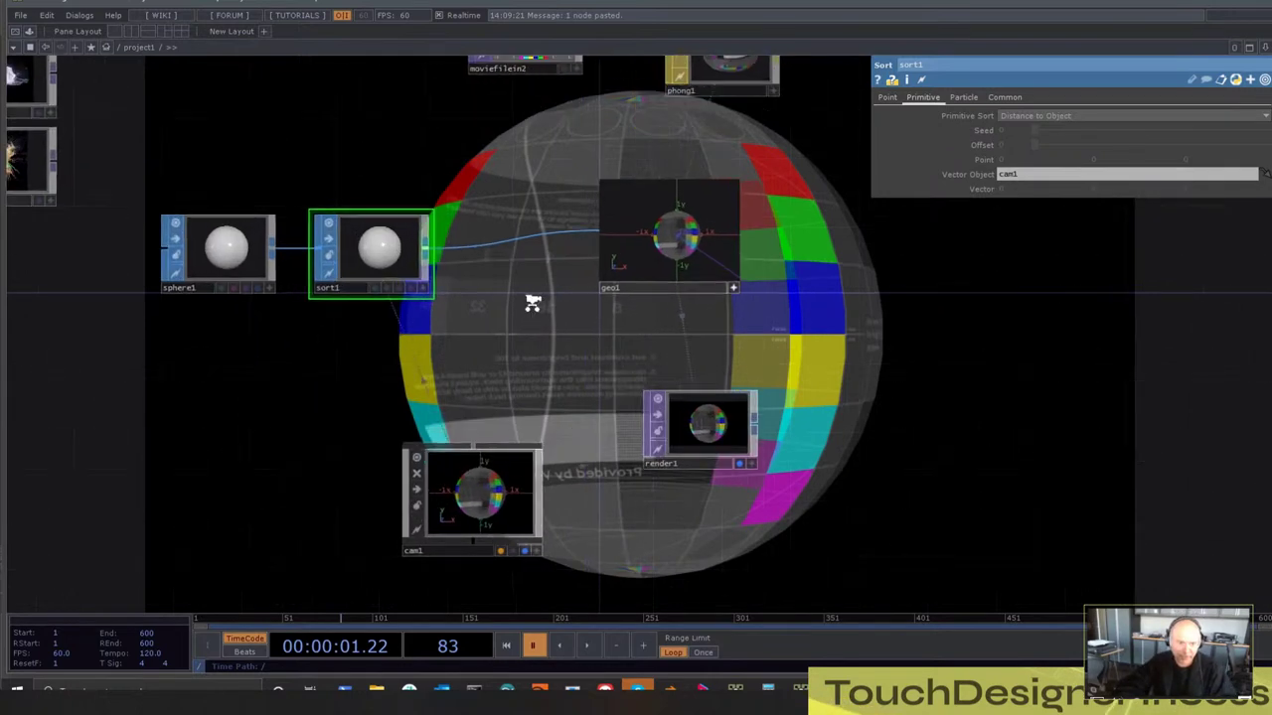
scroll(531, 309, "up", 2)
scroll(532, 309, "down", 3)
scroll(710, 520, "up", 3)
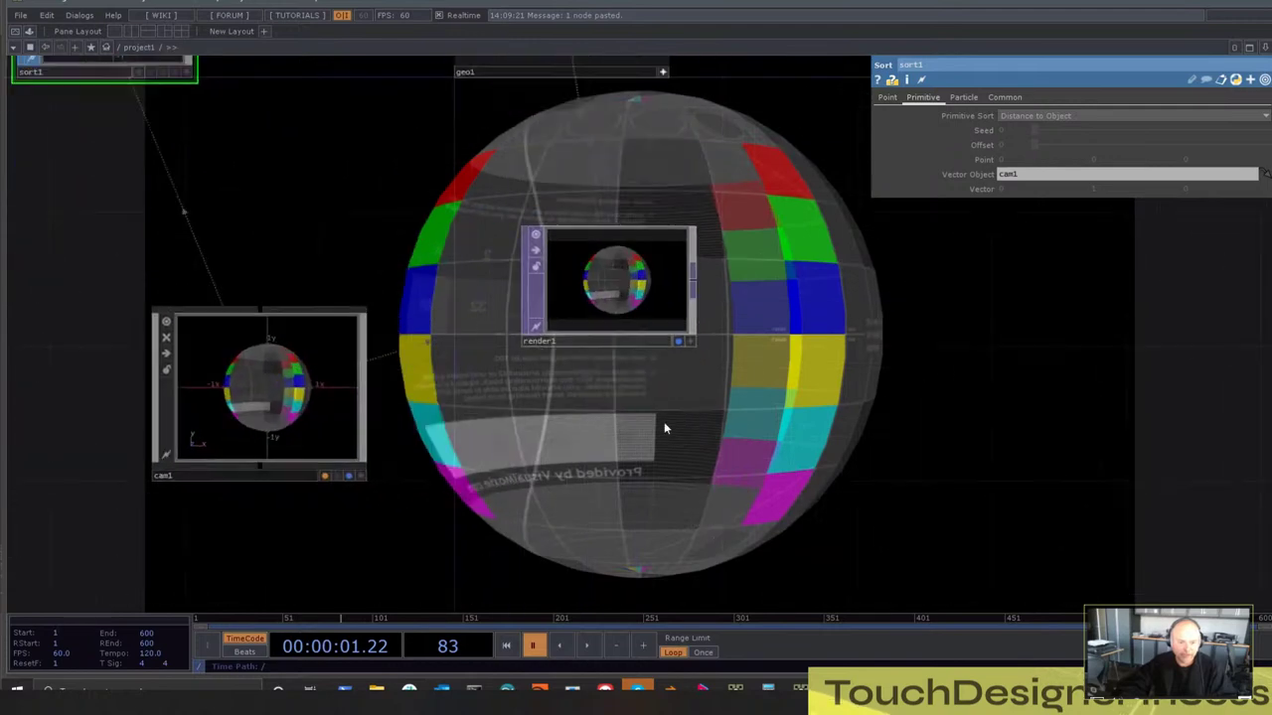
left_click(564, 259)
scroll(520, 276, "down", 3)
right_click_drag(463, 257, 501, 185)
left_click_drag(410, 215, 412, 216)
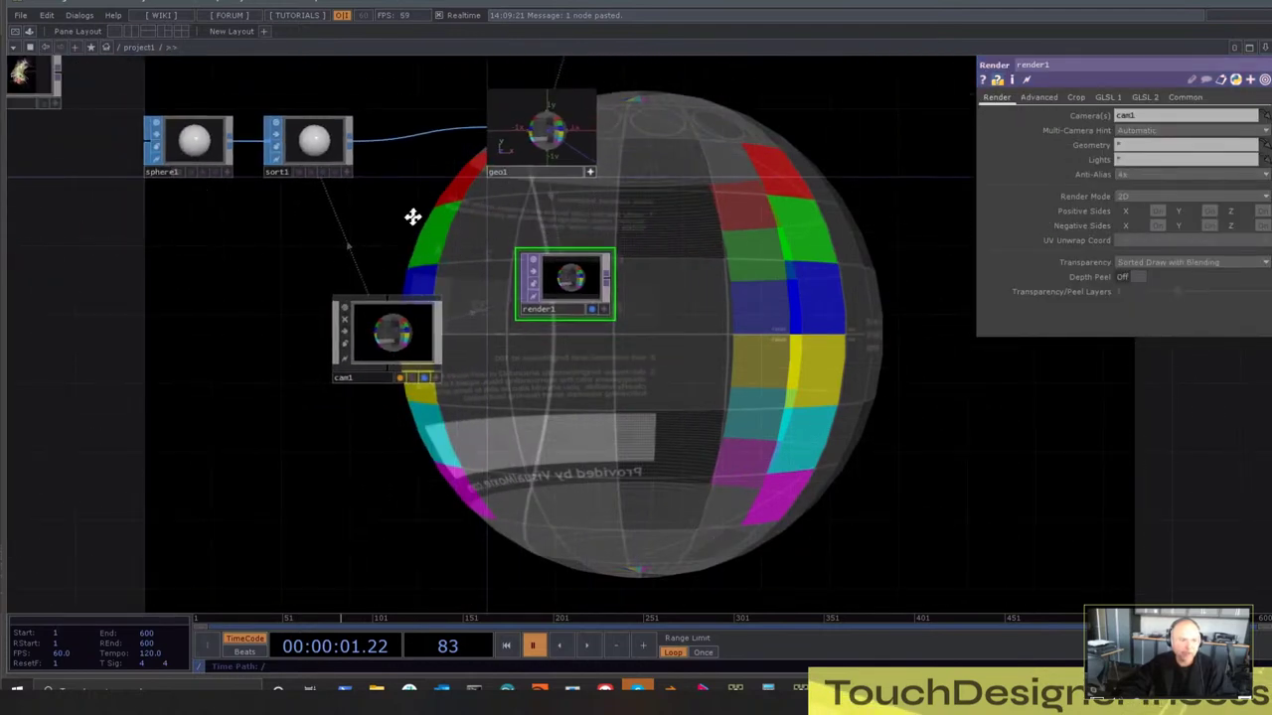
Set the Y rotation of geo1 to -60
left_click(542, 129)
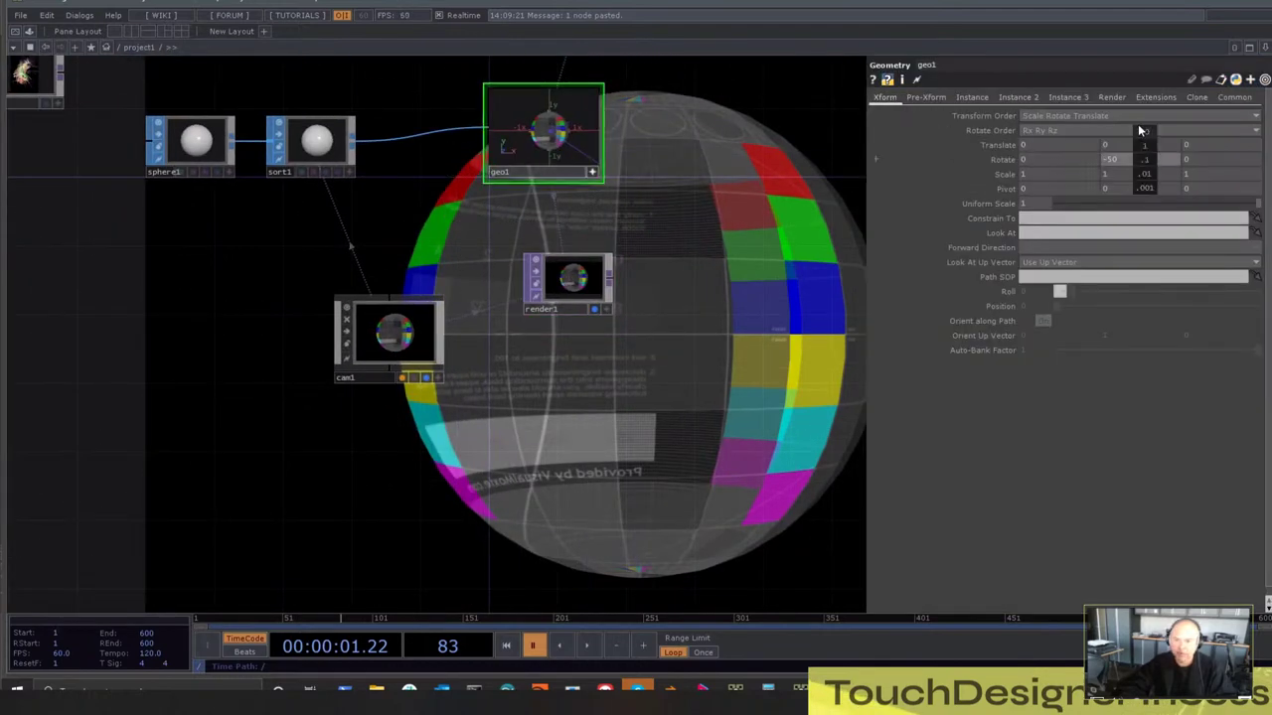
mouse_move(1140, 131)
middle_mouse_down()
mouse_move(1055, 130)
mouse_move(1140, 130)
middle_mouse_up()
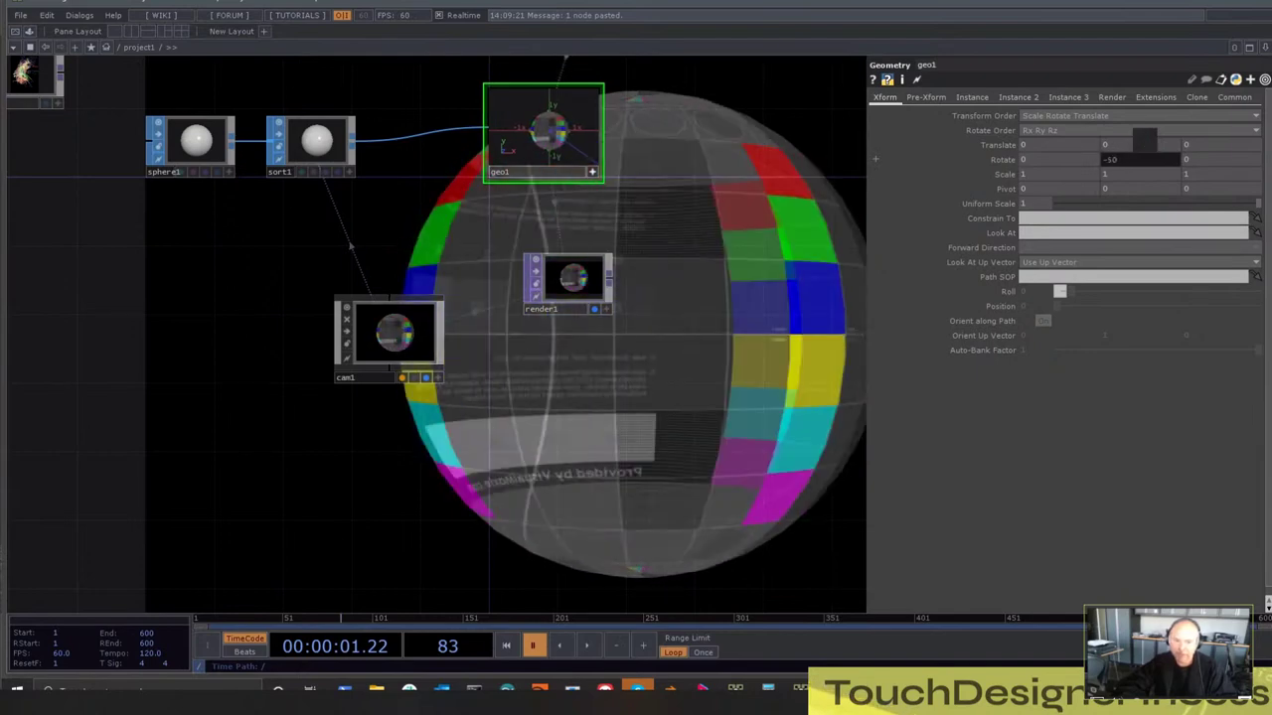
left_click_drag(459, 270, 646, 361)
Move sphere1 away from sort1 and insert a Transform SOP between the two nodes
left_click_drag(364, 250, 235, 249)
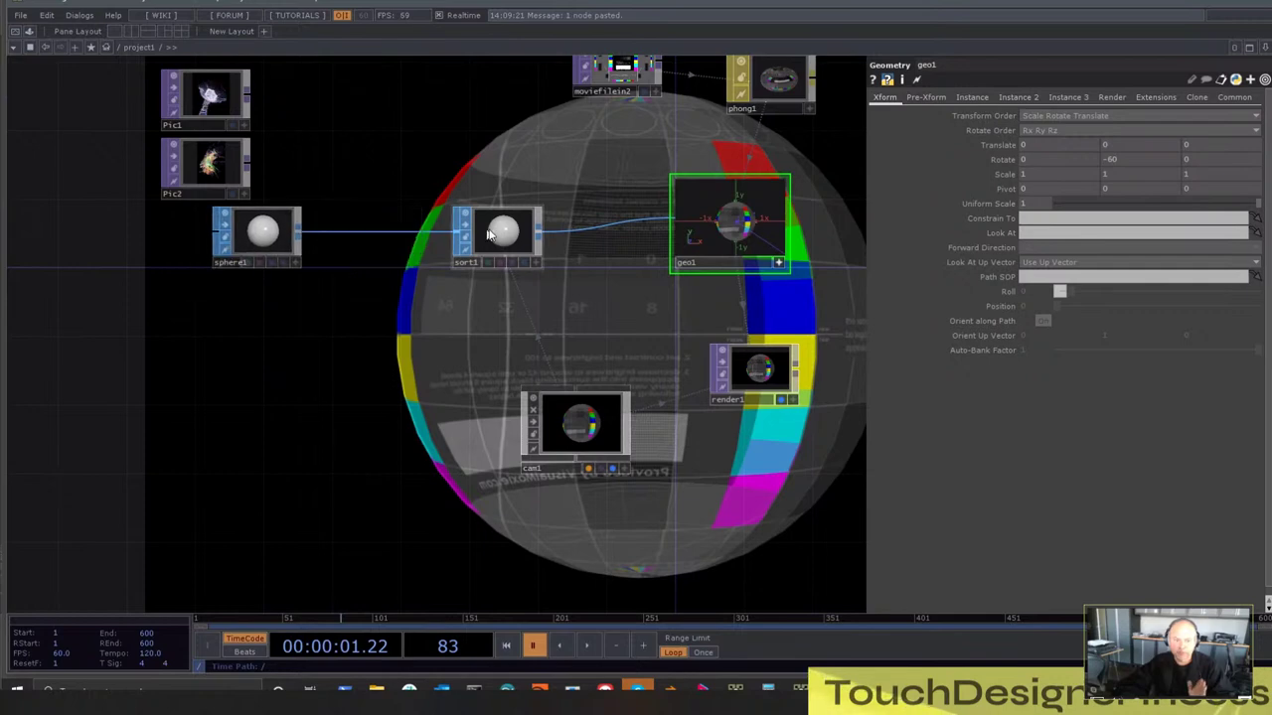
right_click(366, 236)
left_click(398, 216)
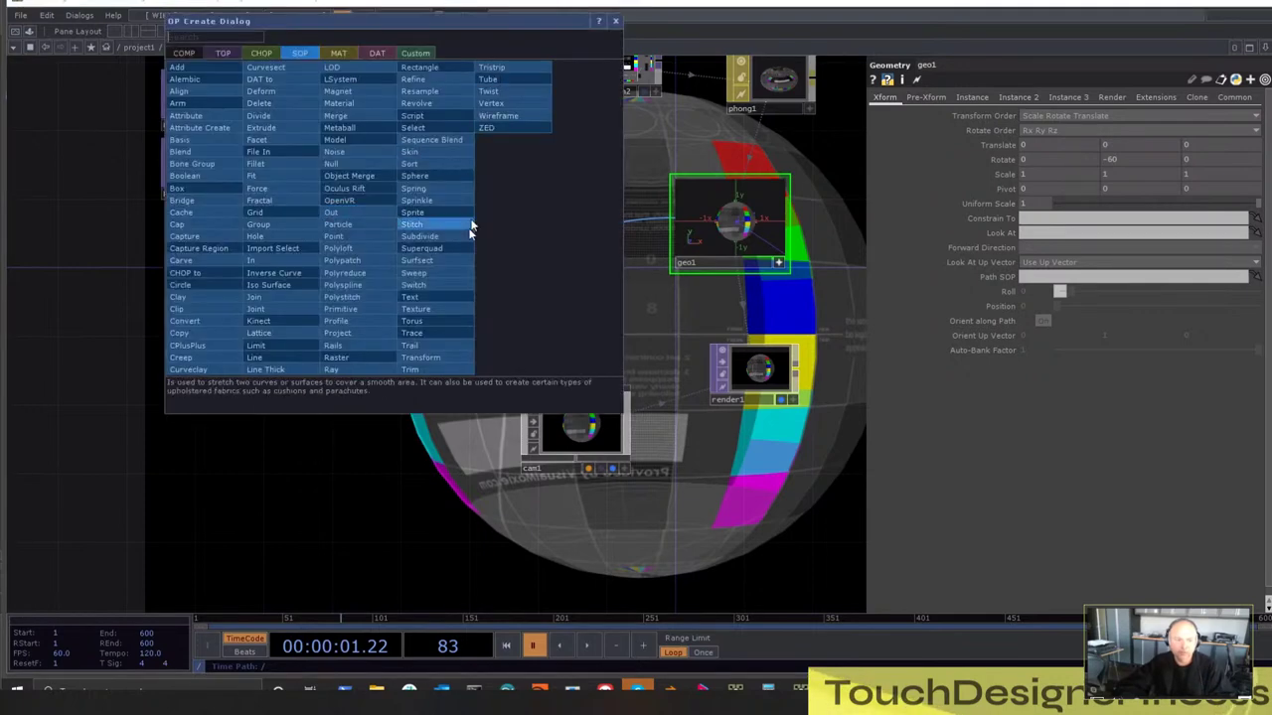
left_click(420, 358)
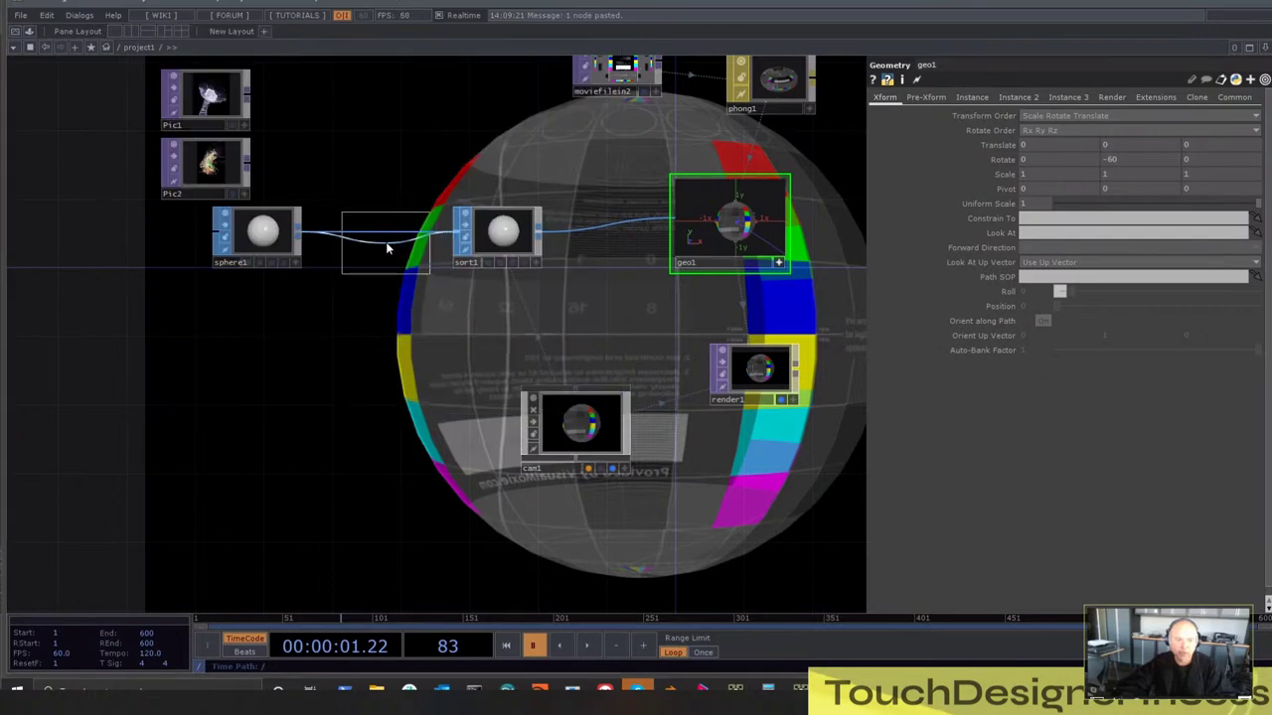
left_click(385, 244)
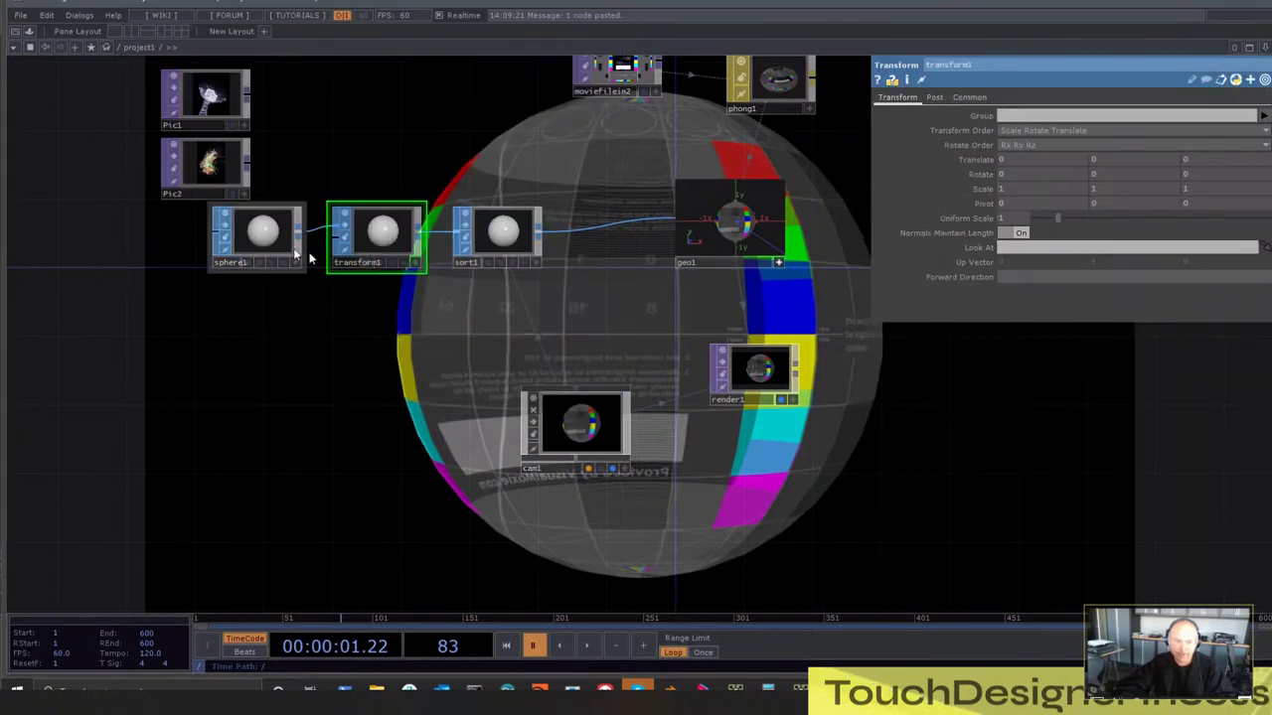
Check the geometry information of sphere1, and set the Y rotation of geo1 to -80
middle_click(263, 245)
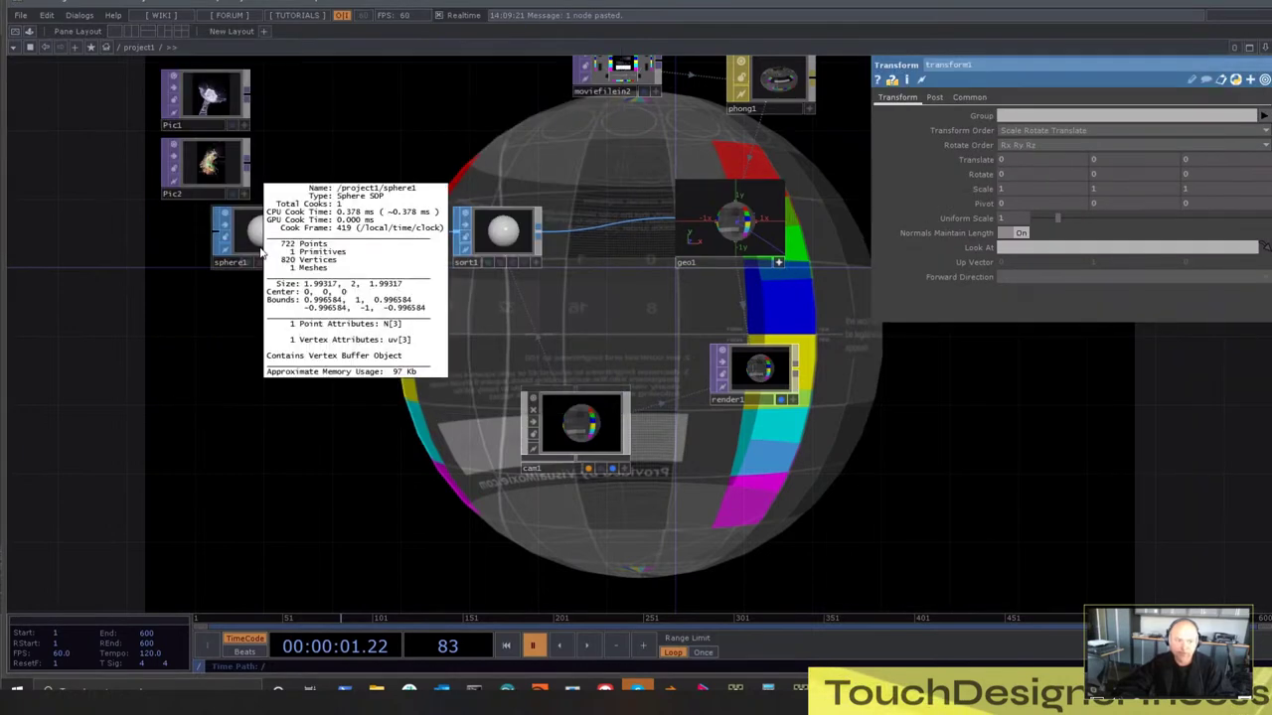
left_click(725, 261)
middle_click_drag(1132, 161, 1122, 137)
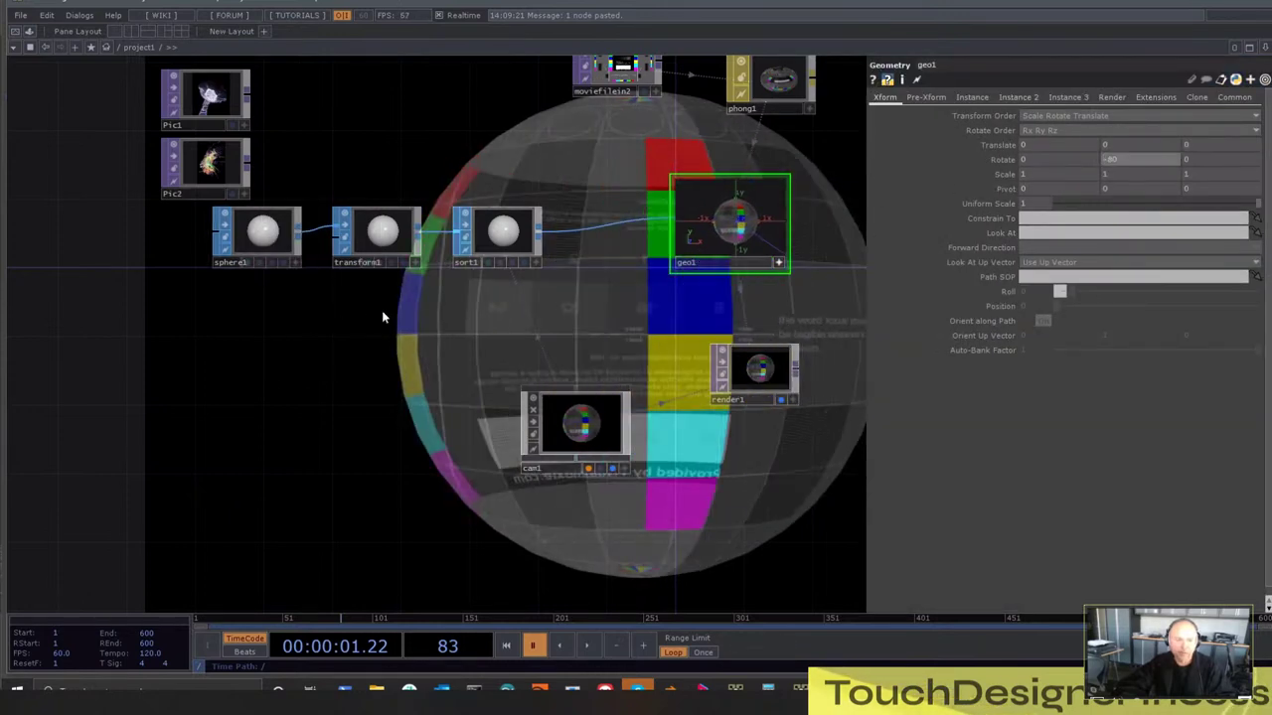
Select transform1 and examine the Pic1 and Pic2 reference pictures up close
left_click(395, 260)
middle_click_drag(386, 246, 270, 250)
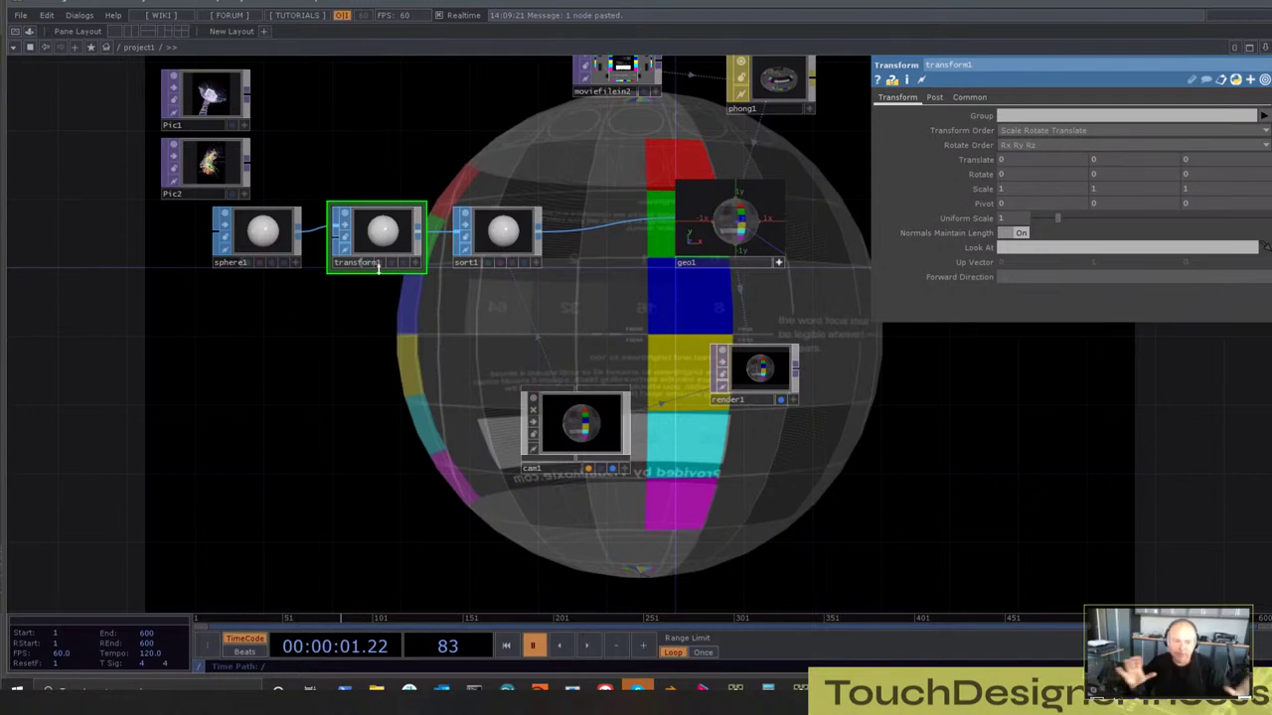
left_click_drag(386, 156, 607, 431)
scroll(607, 431, "up", 6)
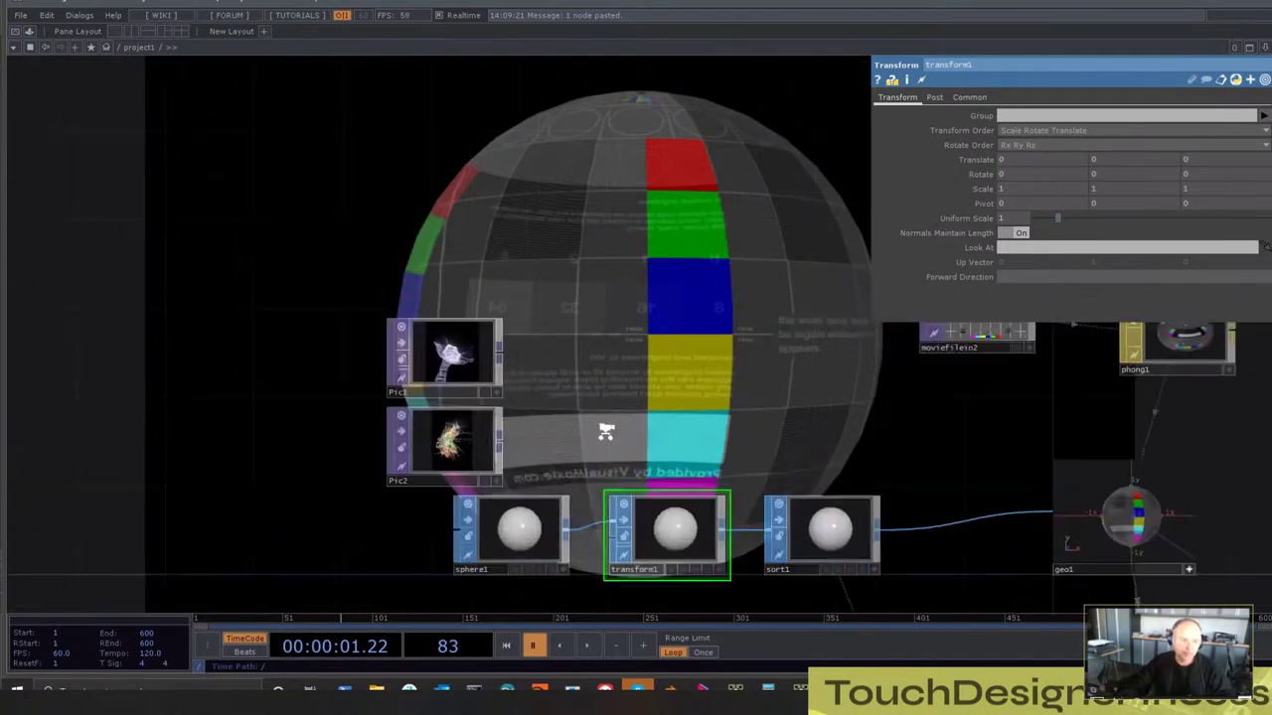
left_click_drag(596, 381, 865, 421)
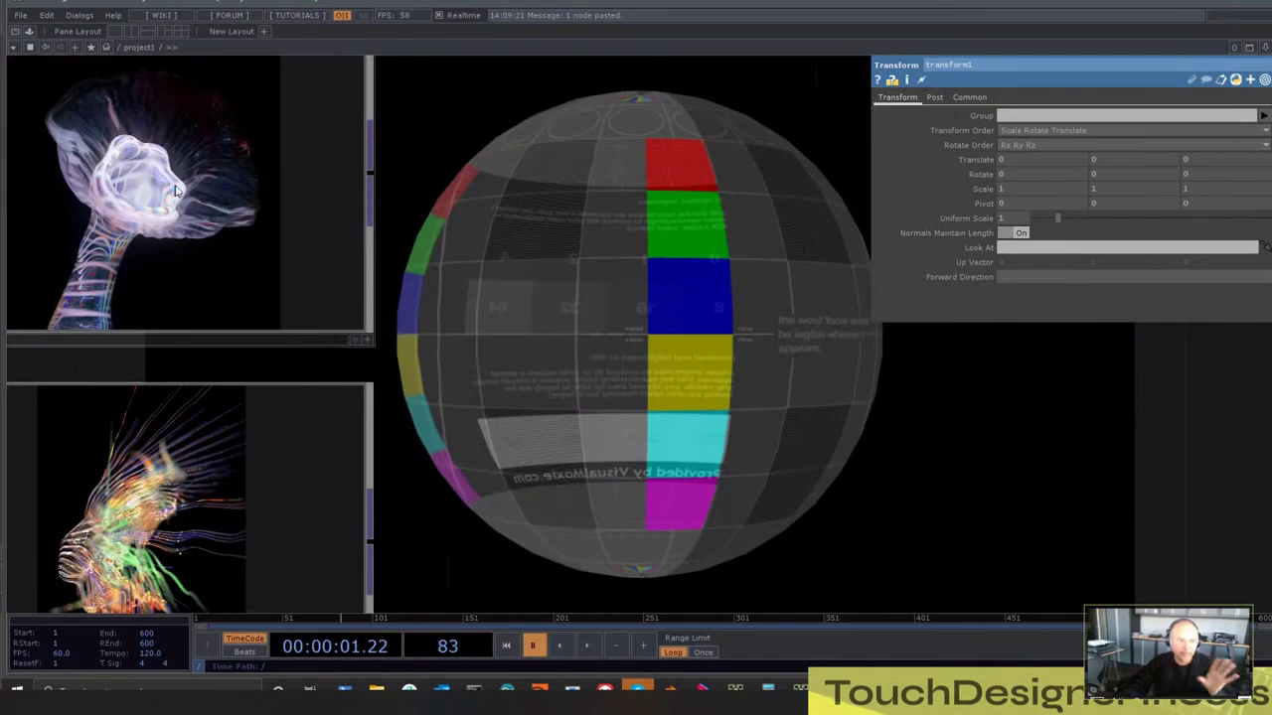
scroll(139, 231, "down", 4)
scroll(160, 164, "up", 6)
scroll(160, 164, "down", 5)
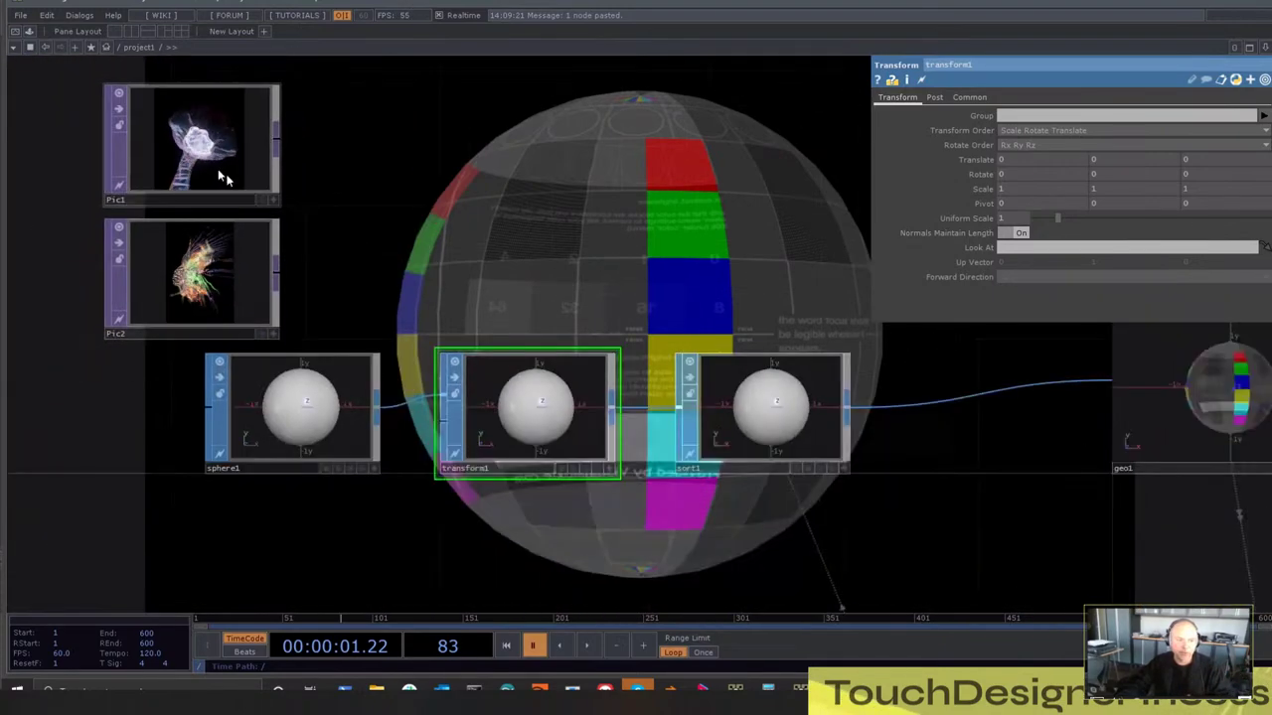
left_click_drag(509, 291, 395, 172)
Bring up the information of sphere1 to check its point, primitive, vertex and mesh counts
scroll(395, 171, "down", 2)
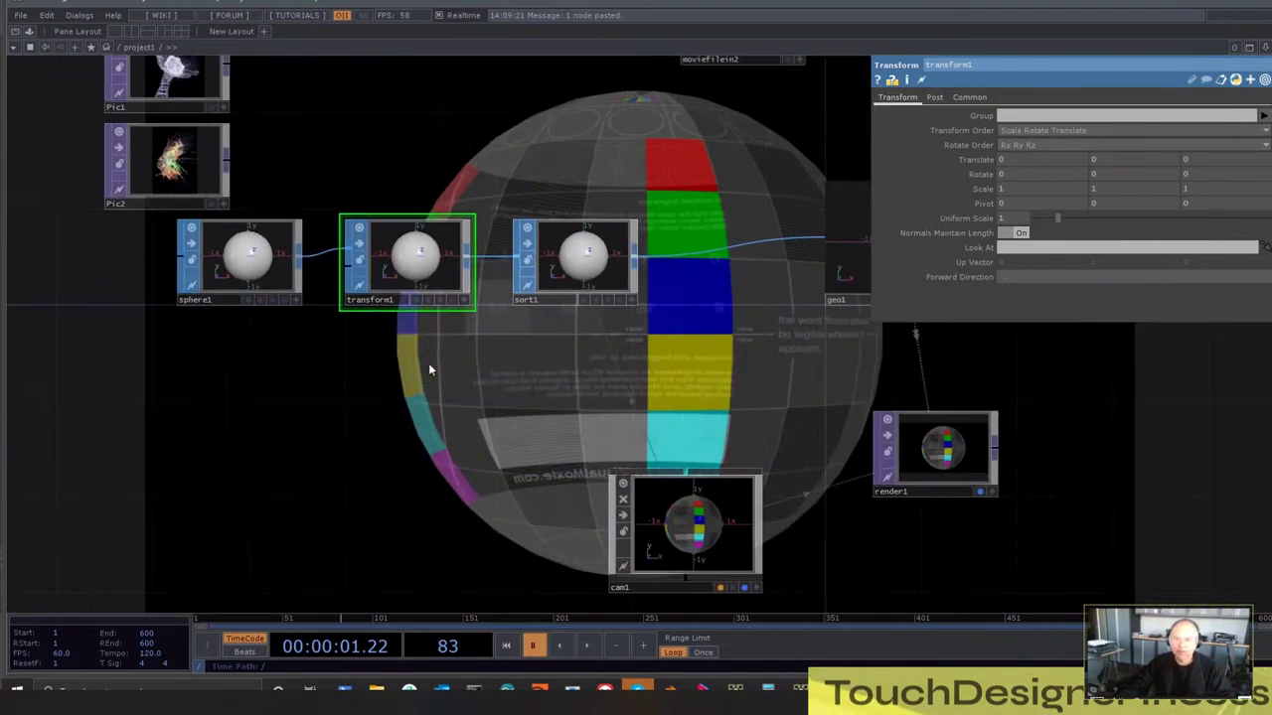
left_click_drag(711, 204, 746, 239)
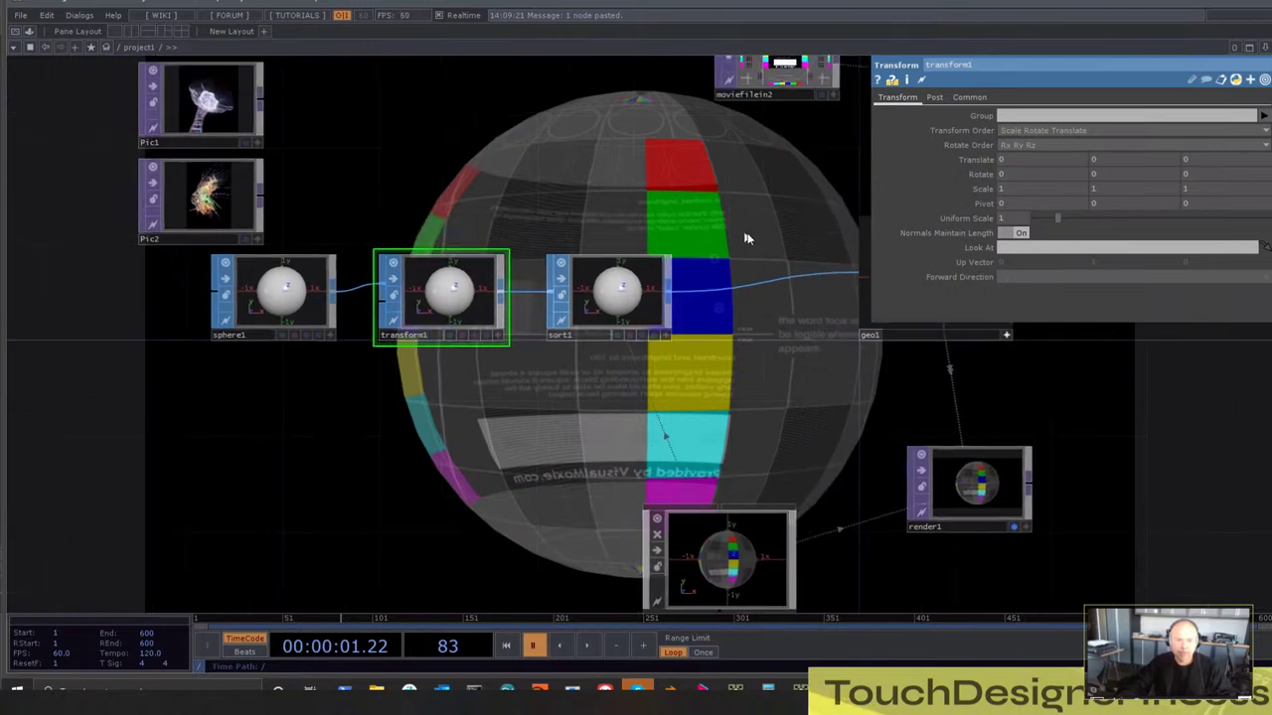
mouse_move(1118, 174)
middle_mouse_down()
mouse_move(1080, 152)
mouse_move(1149, 152)
mouse_move(1120, 152)
middle_mouse_up()
middle_click(288, 299)
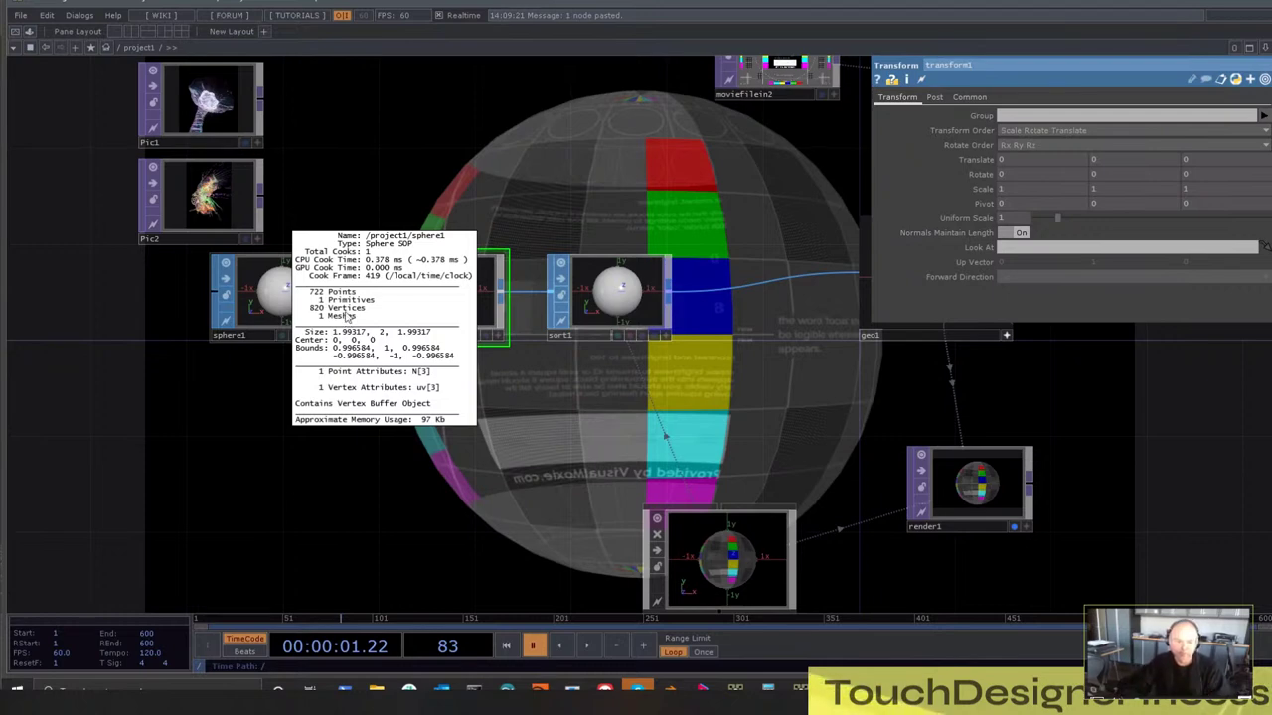
Set the primitive type of sphere1 to Polygon
middle_click_drag(285, 324, 286, 325)
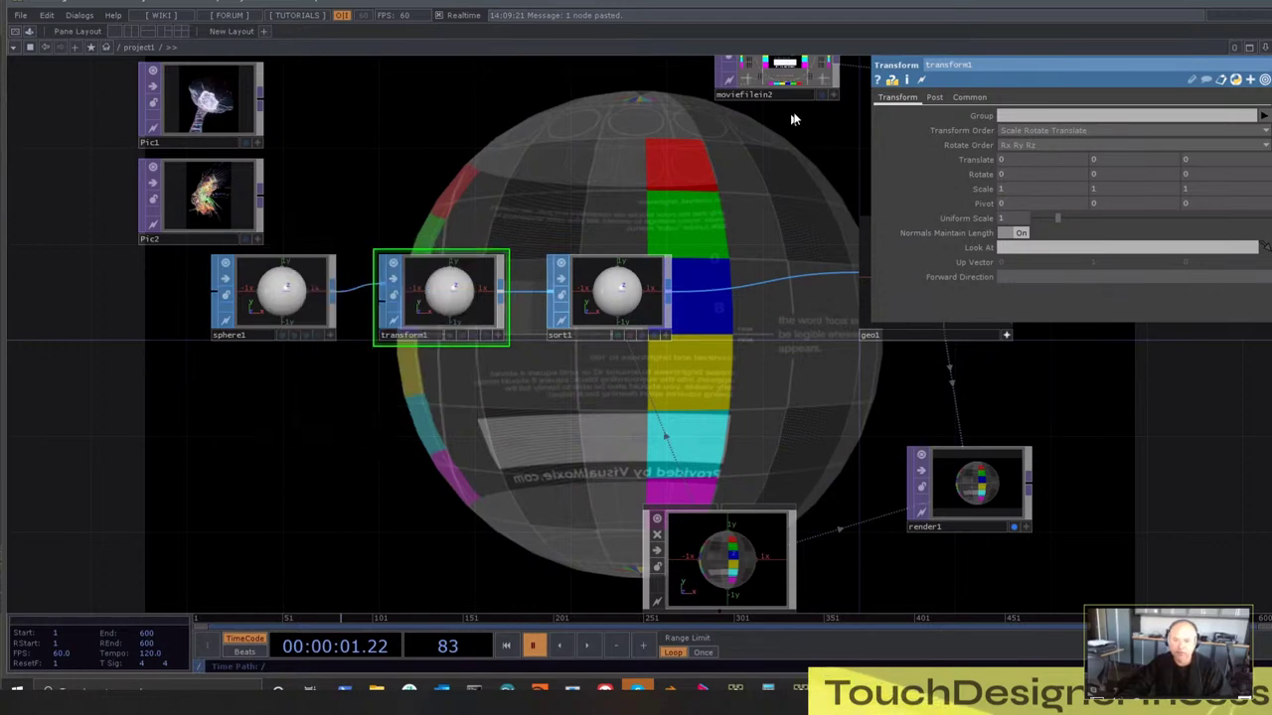
left_click(274, 298)
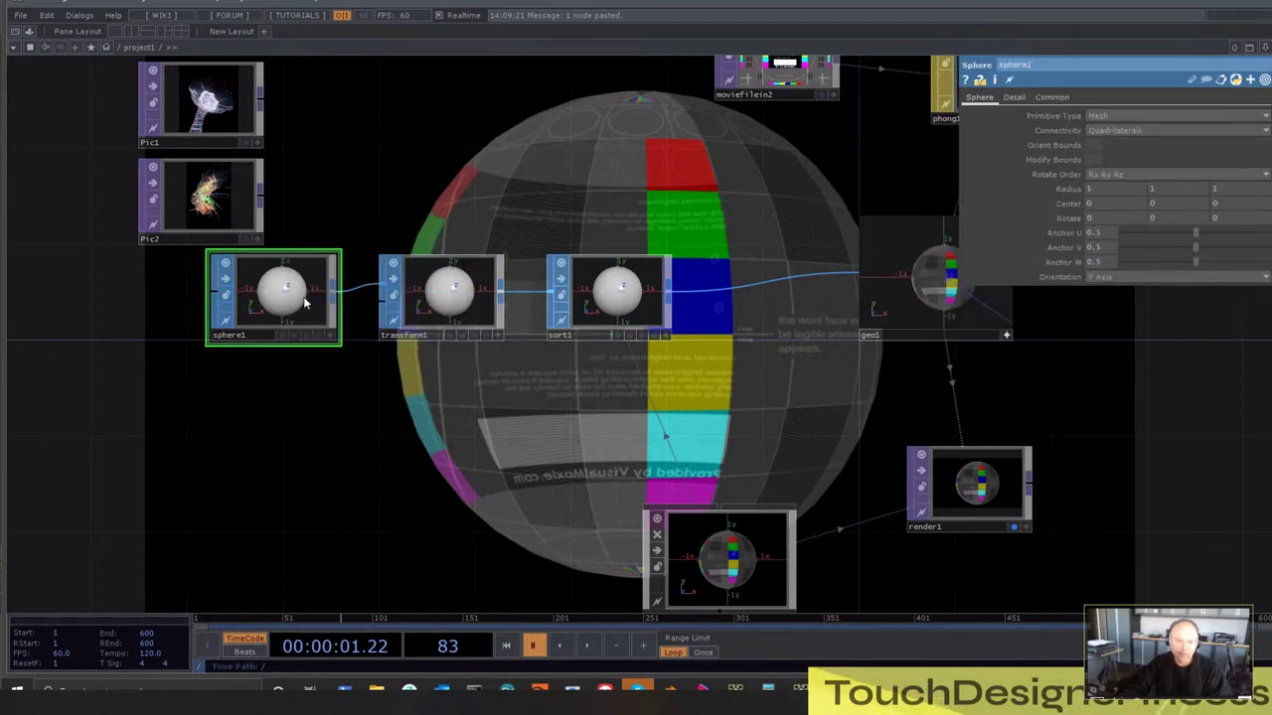
left_click(1108, 117)
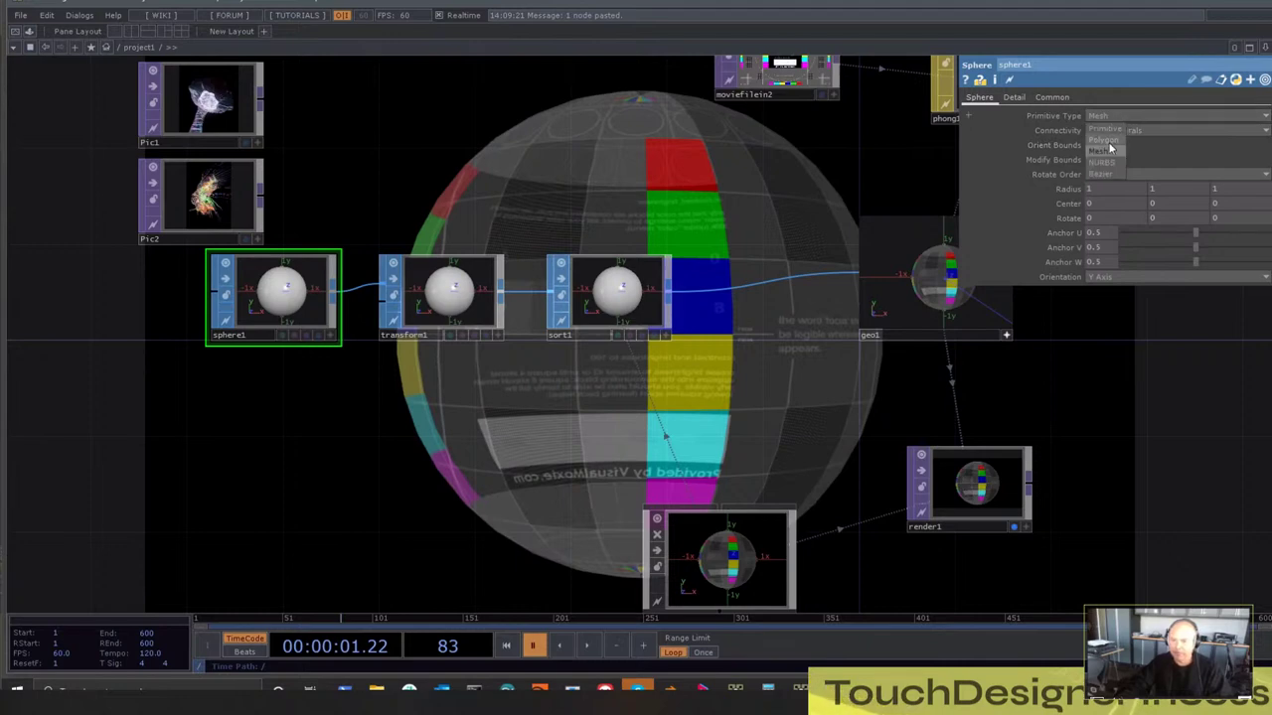
left_click(1105, 140)
Raise the Frequency of sphere1 to give the polygon sphere a denser, smoother mesh
left_click(437, 293)
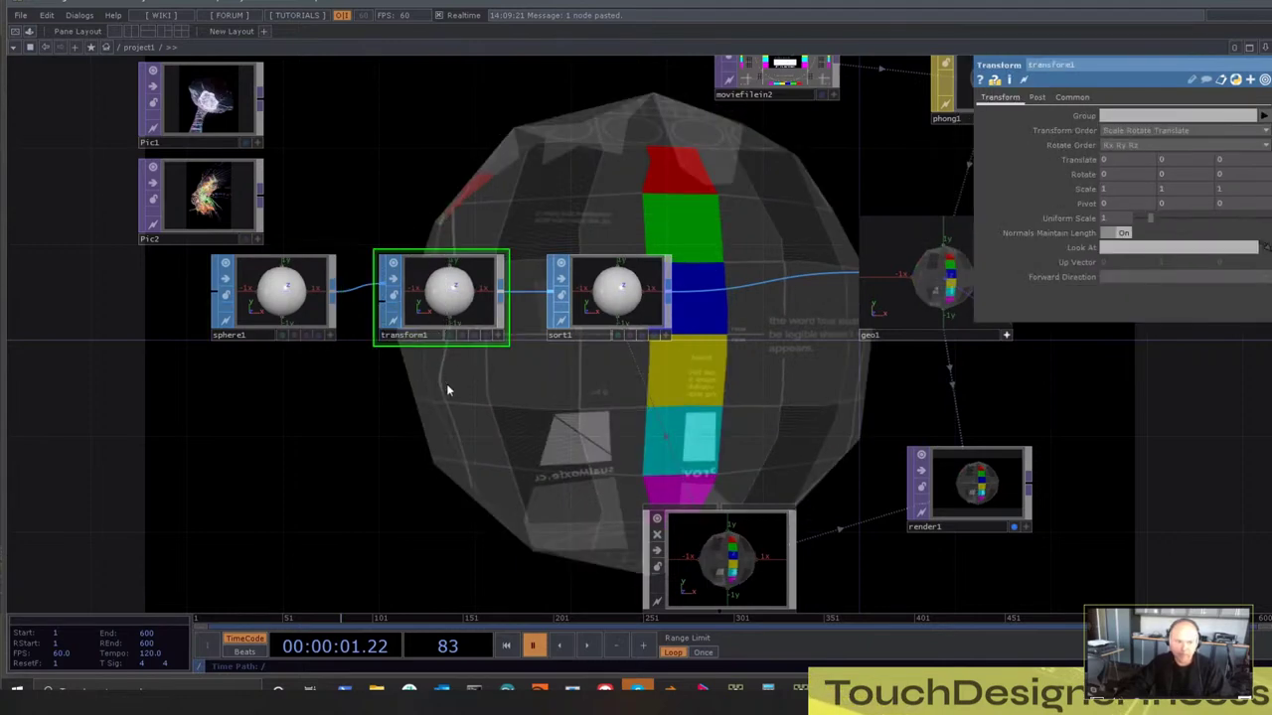
left_click(1039, 98)
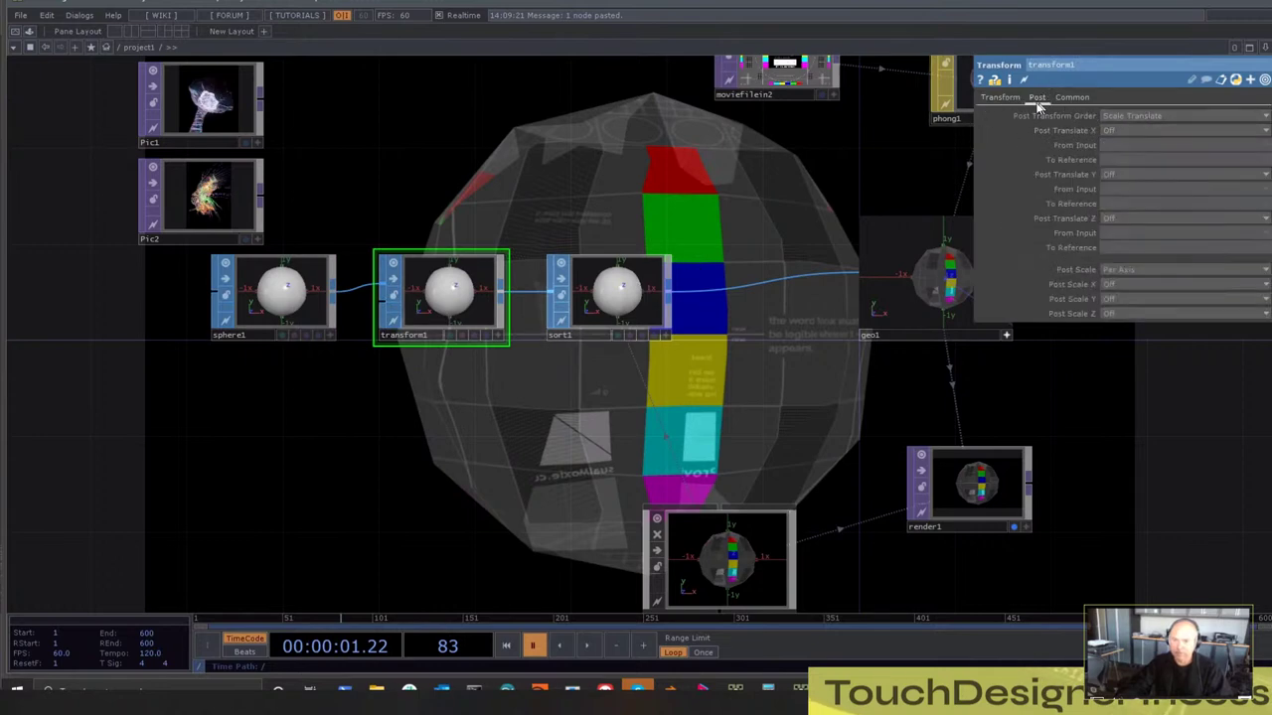
left_click(1000, 97)
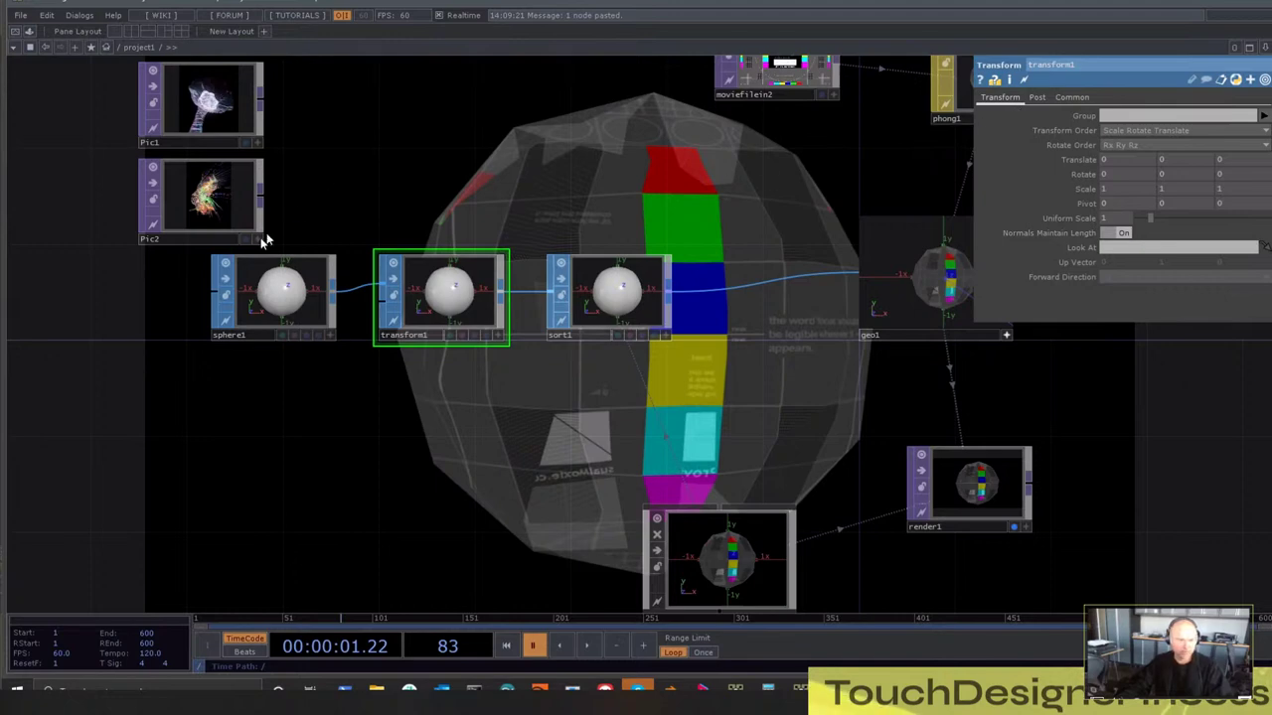
left_click(268, 263)
left_click(1014, 98)
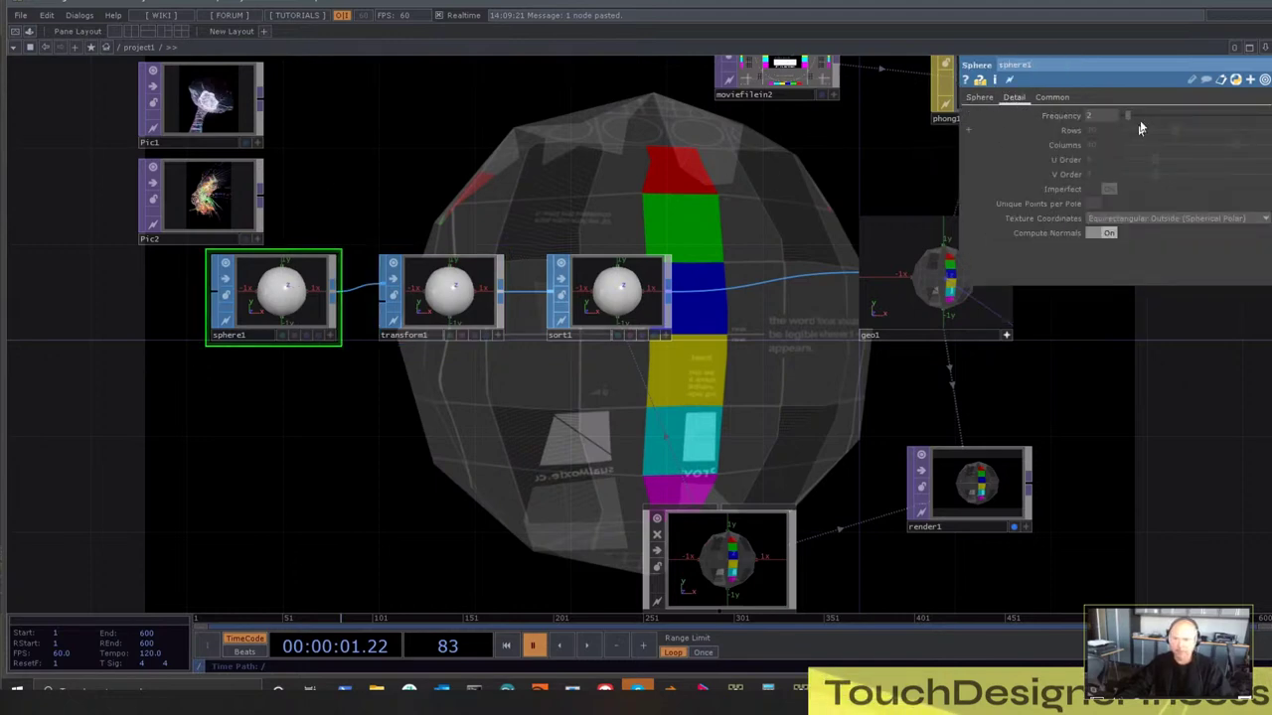
left_click_drag(1134, 119, 1230, 123)
Set the Y rotation of transform1 to -130
left_click_drag(687, 234, 610, 287)
scroll(599, 230, "down", 5)
scroll(621, 224, "up", 3)
right_click_drag(494, 264, 518, 336)
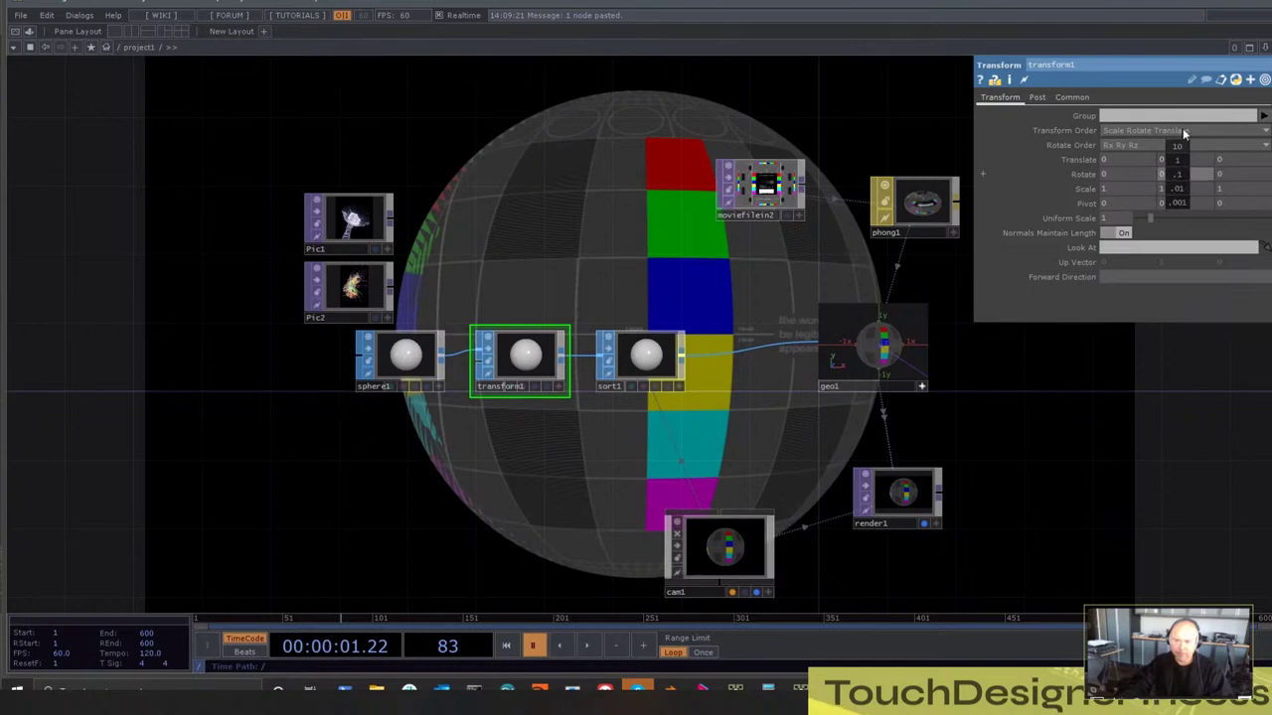
middle_click_drag(1183, 128, 596, 231)
left_click_drag(500, 291, 398, 290)
Reset the Y rotation of geo1 to 0
right_click_drag(705, 279, 747, 333)
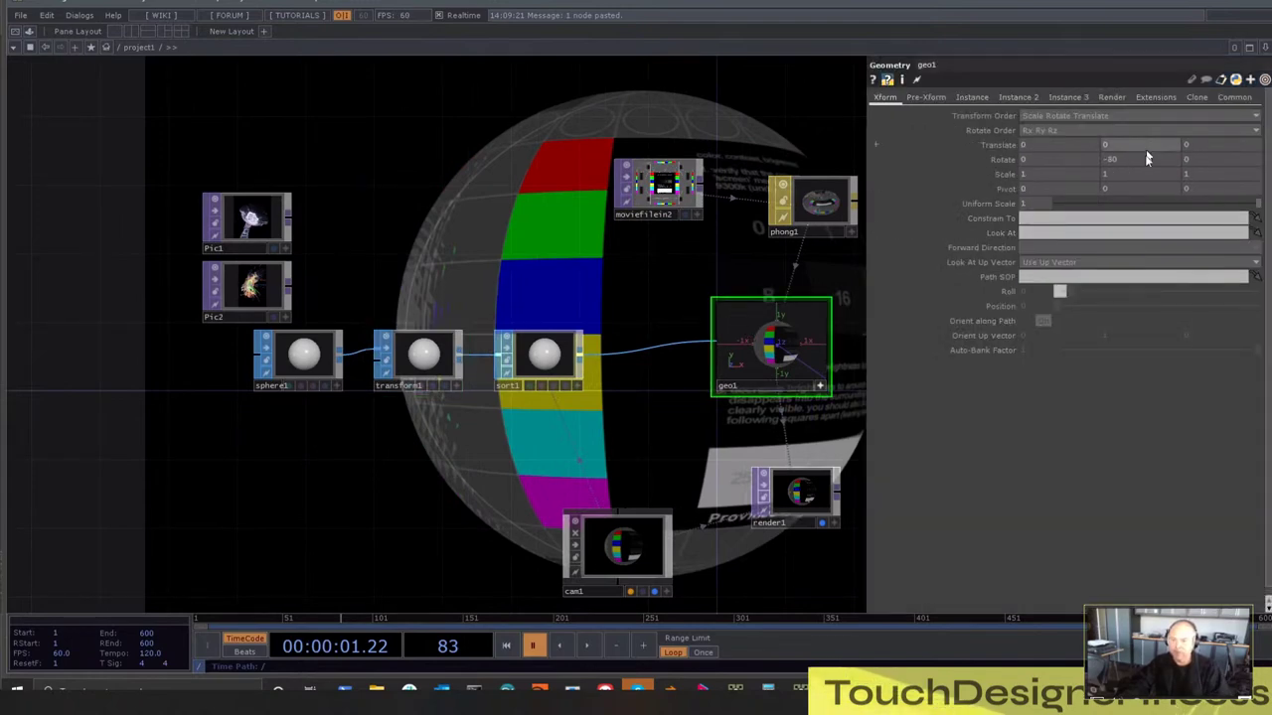
mouse_move(1121, 160)
middle_mouse_down()
mouse_move(1126, 137)
mouse_move(1125, 168)
middle_mouse_up()
key("ctrl+z")
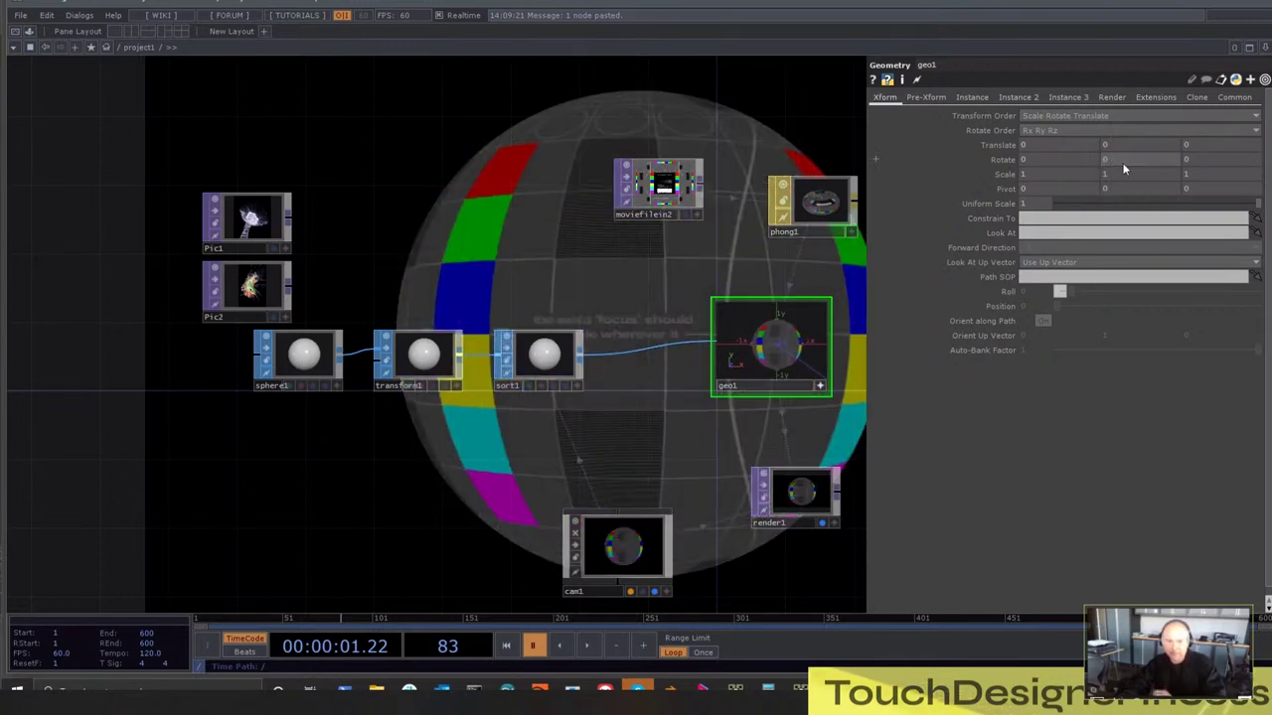
left_click_drag(587, 294, 636, 261)
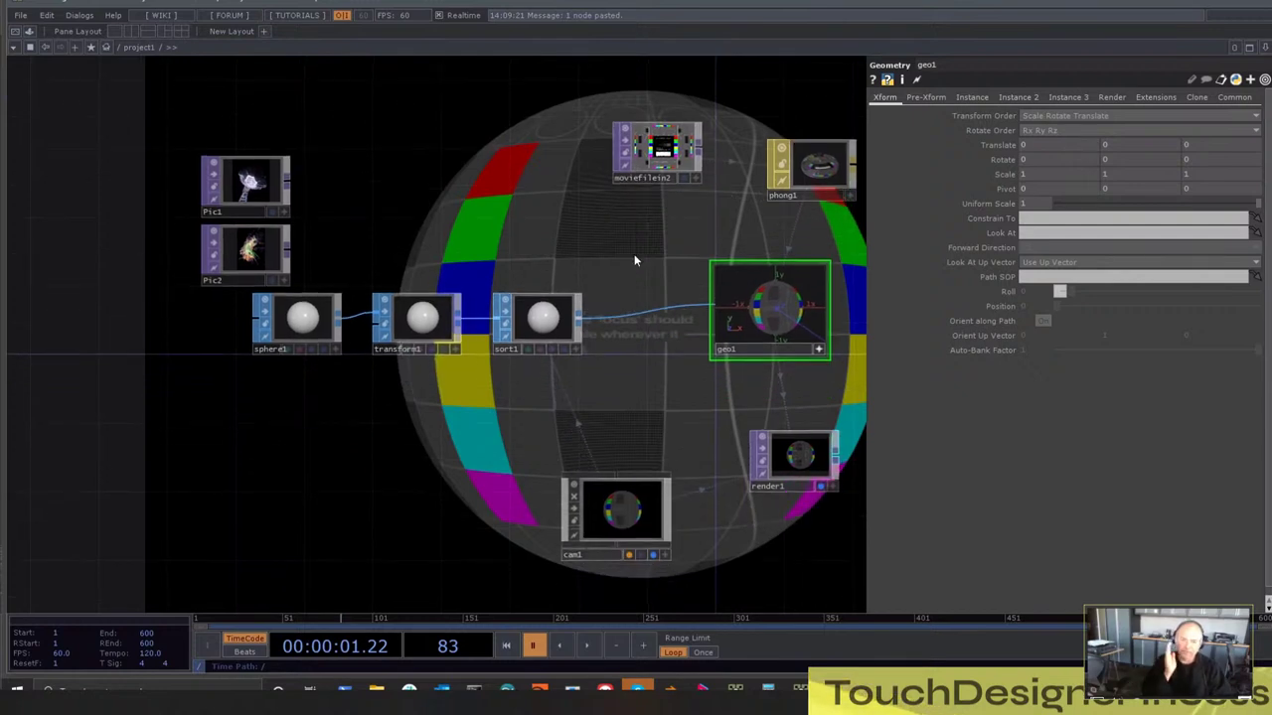
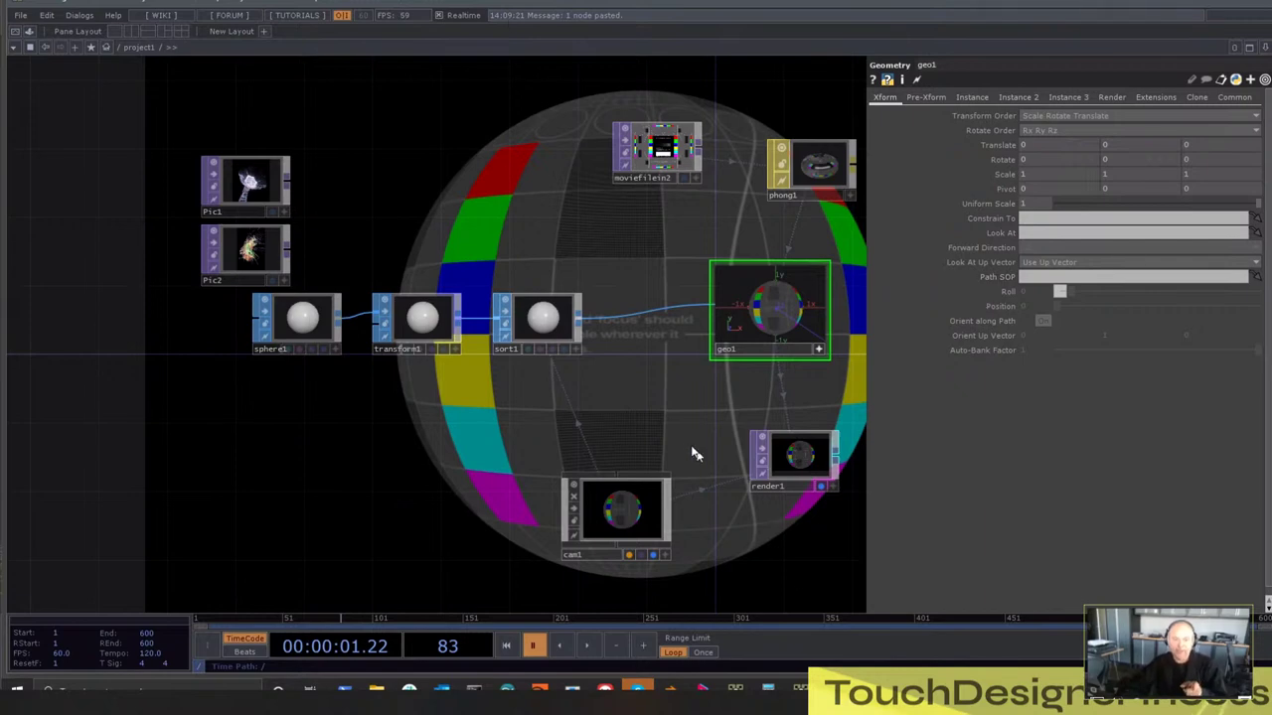
left_click_drag(695, 454, 654, 417)
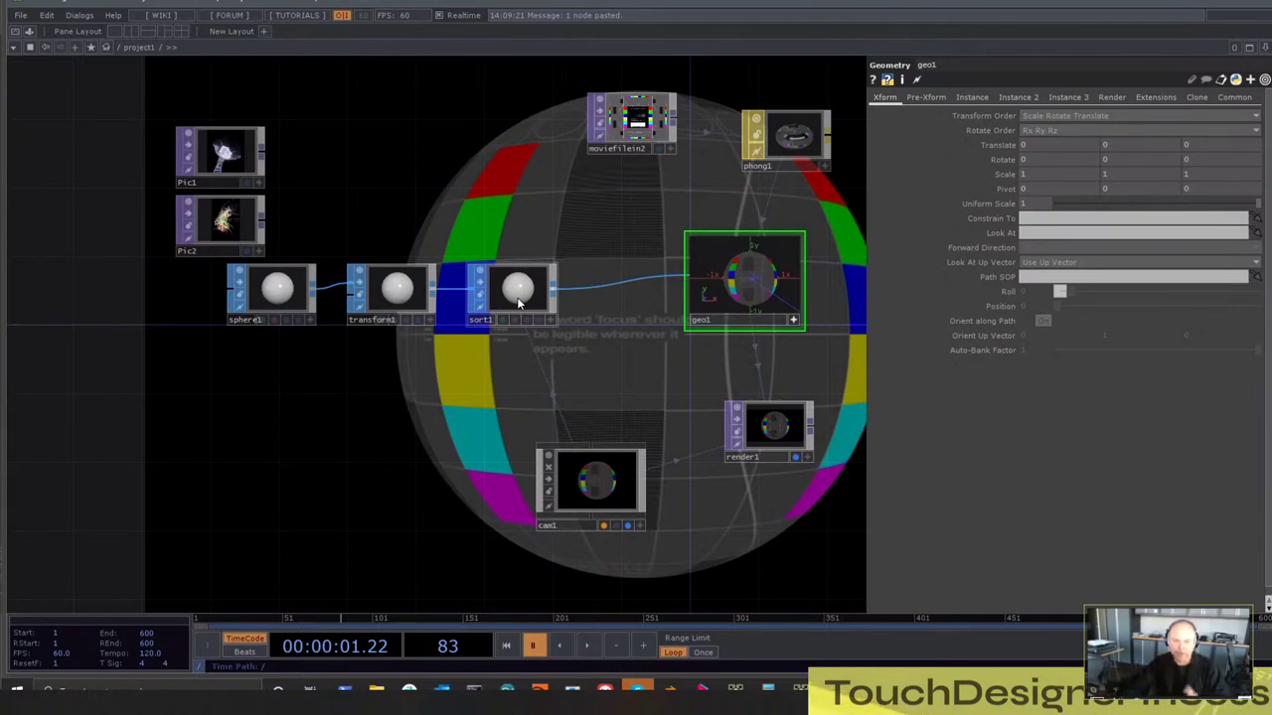
Review the transform of cam1, and set the Y rotation of transform1 to -140
left_click(592, 482)
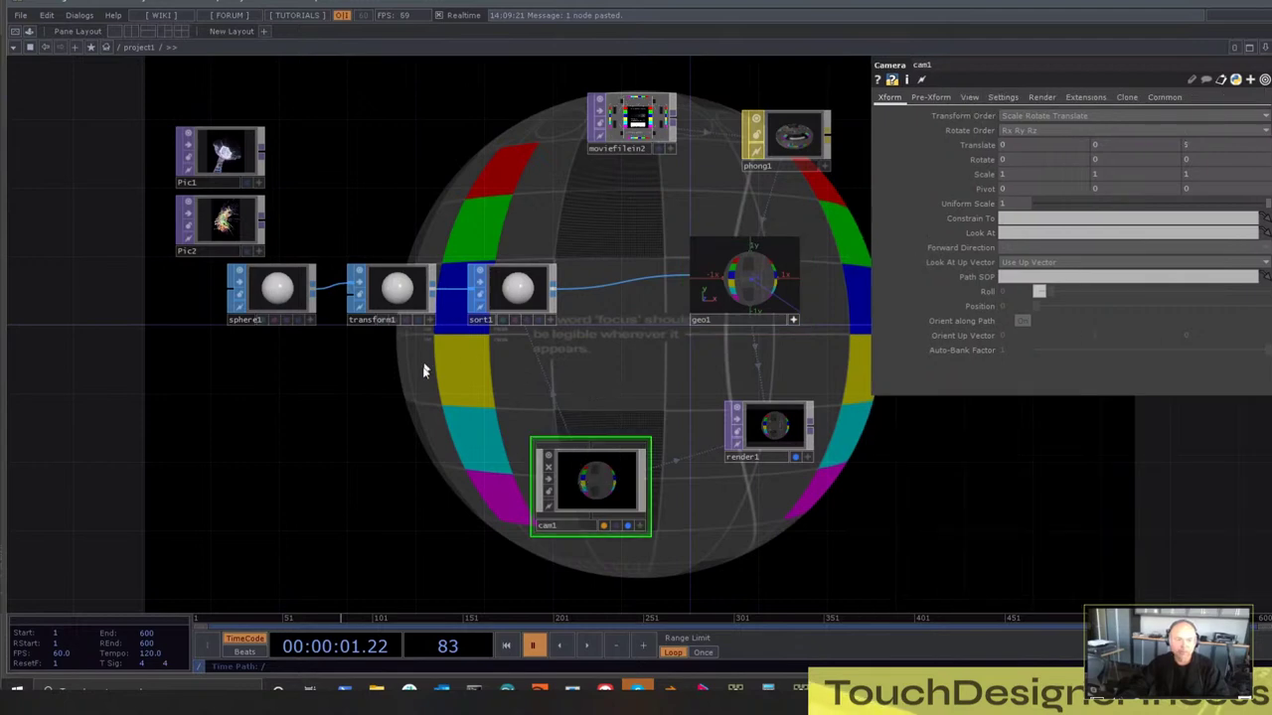
left_click(396, 296)
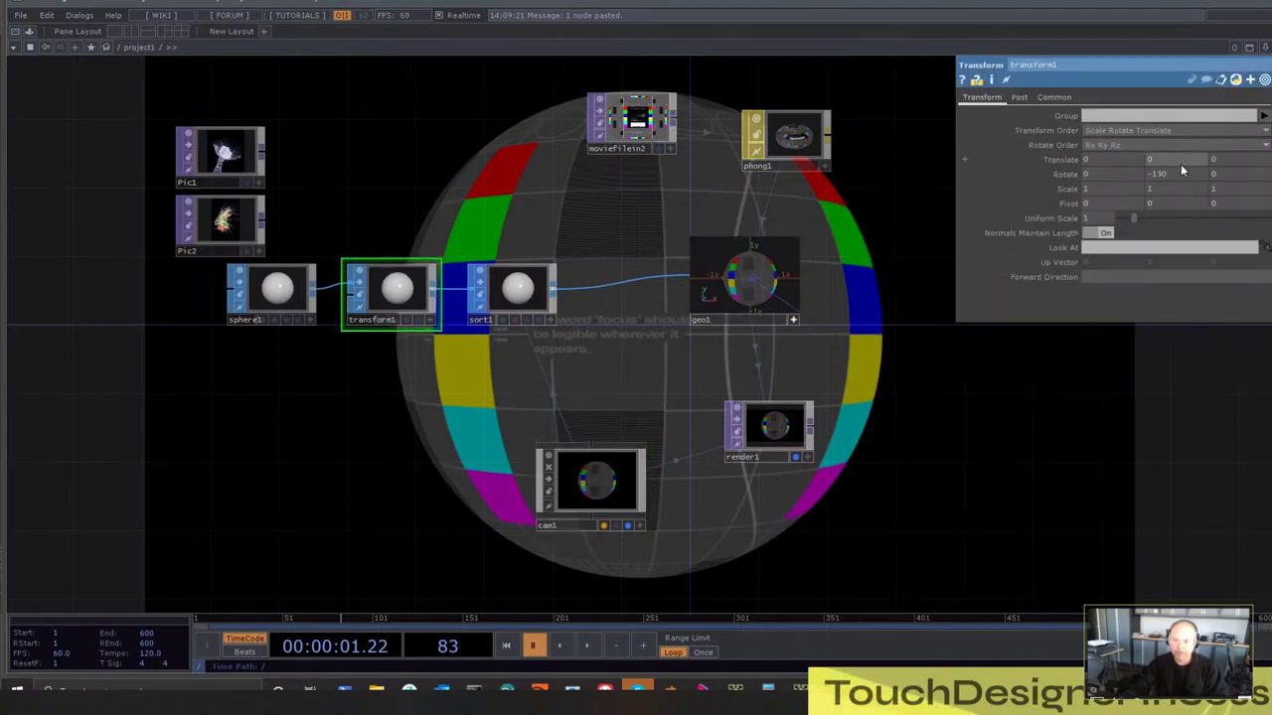
middle_click_drag(1172, 174, 1170, 149)
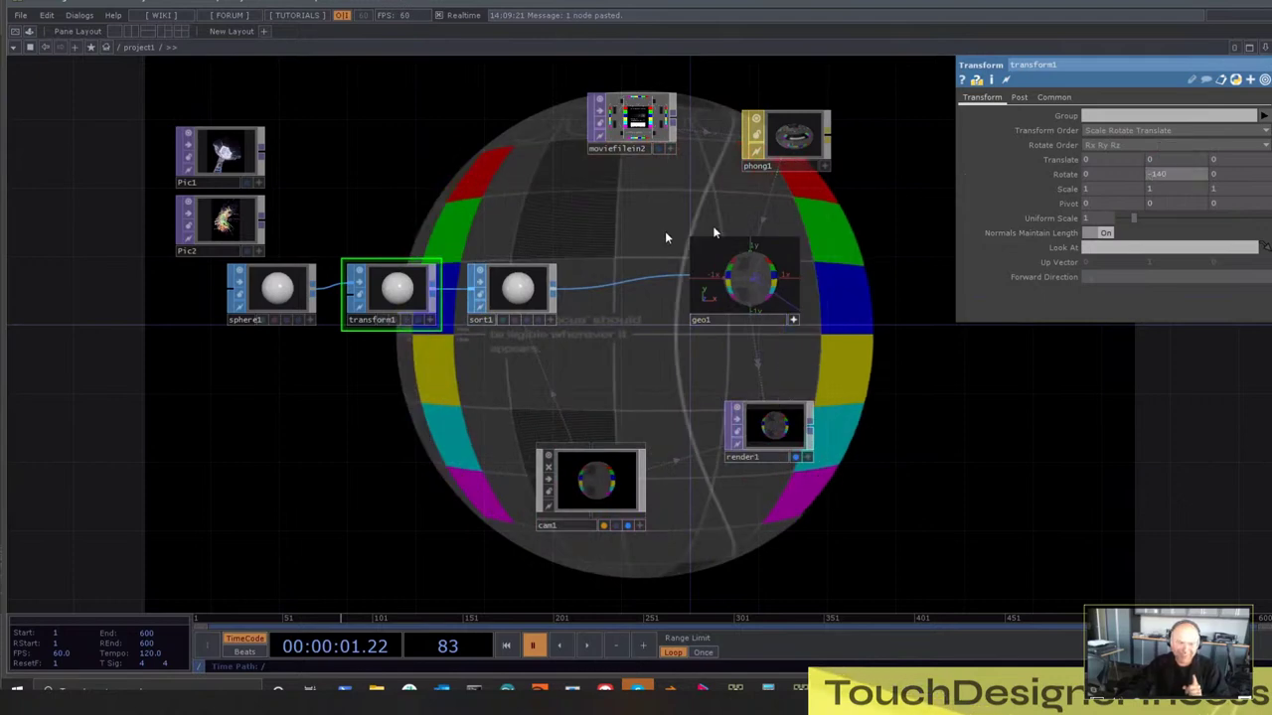
Insert a second Sort SOP between sort1 and geo1
right_click(553, 289)
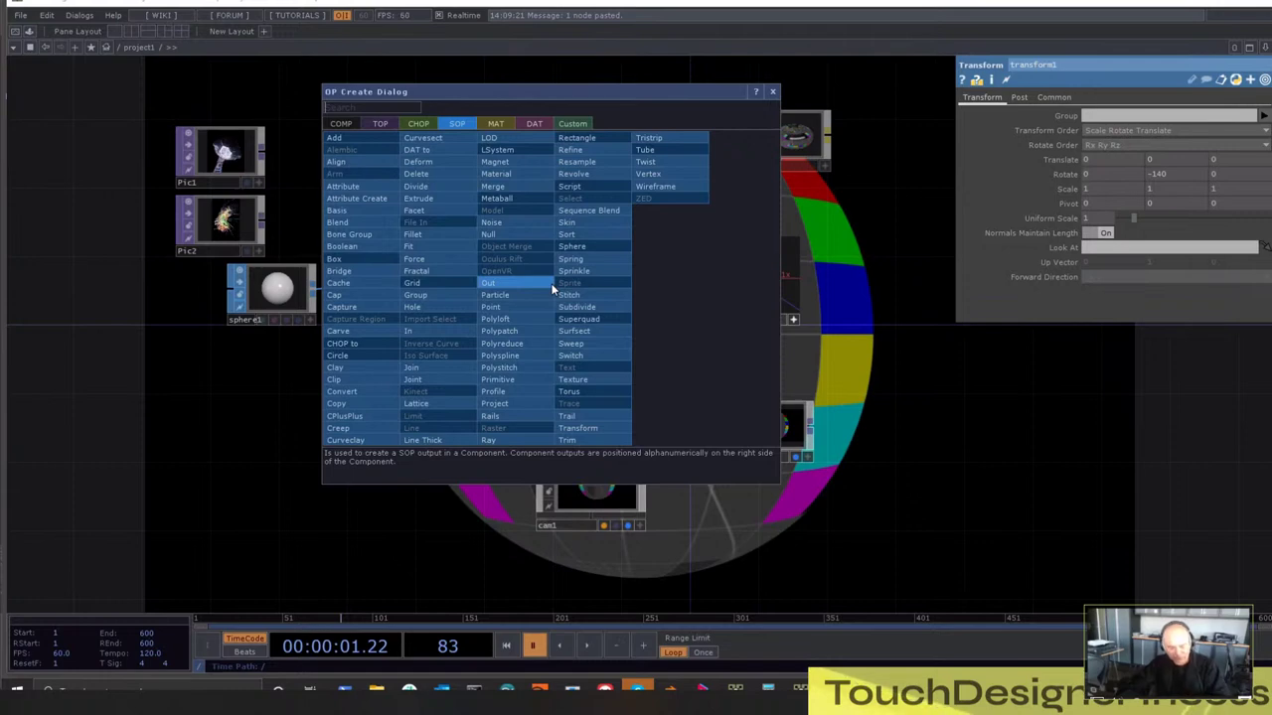
type("sort")
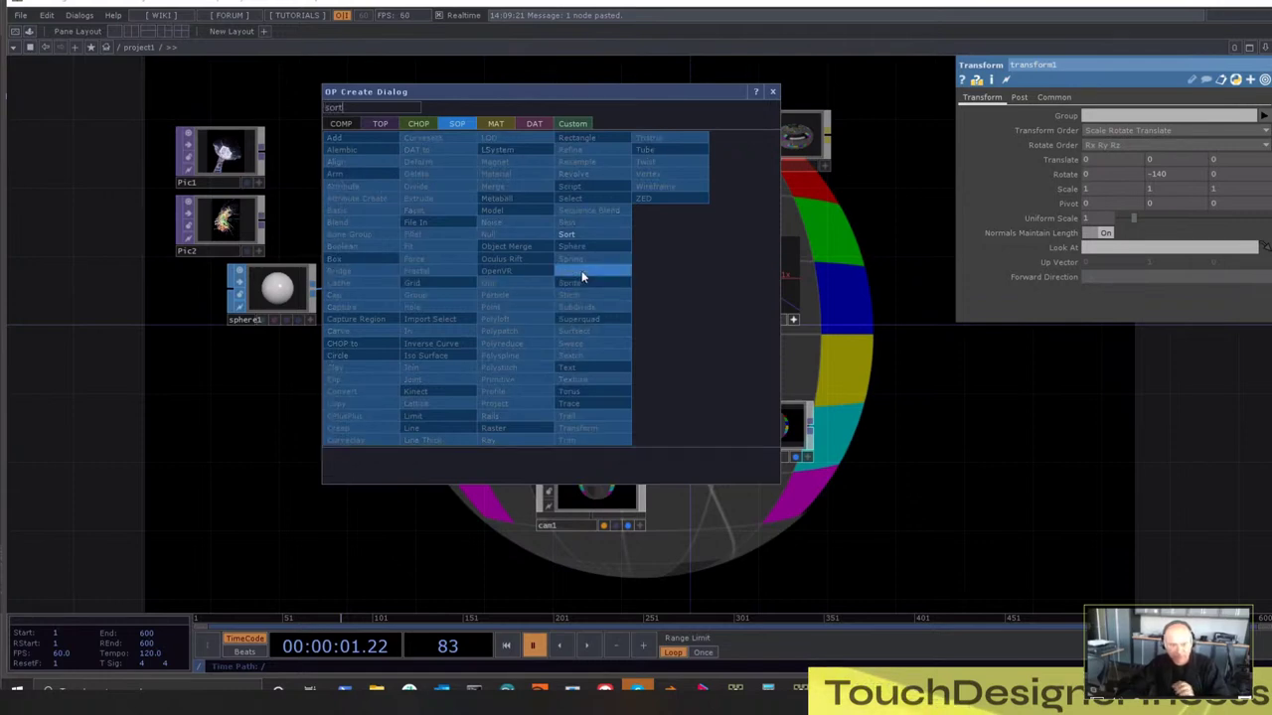
left_click(571, 235)
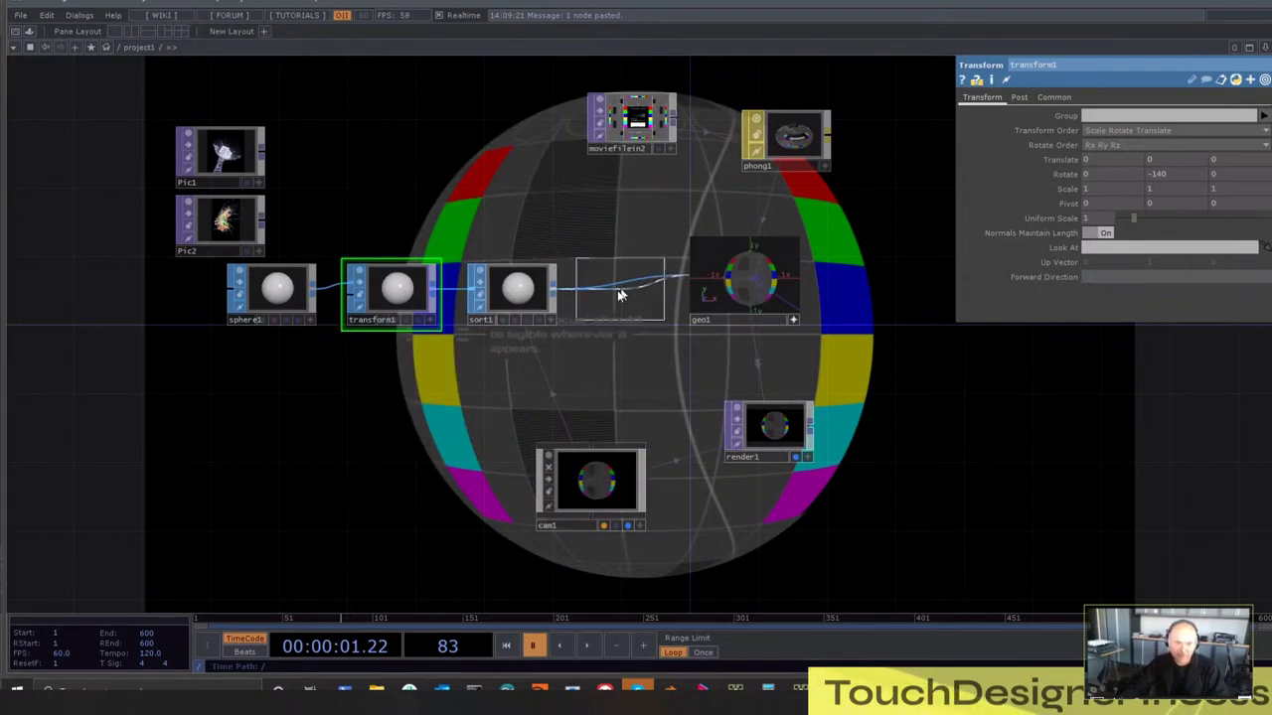
left_click(617, 300)
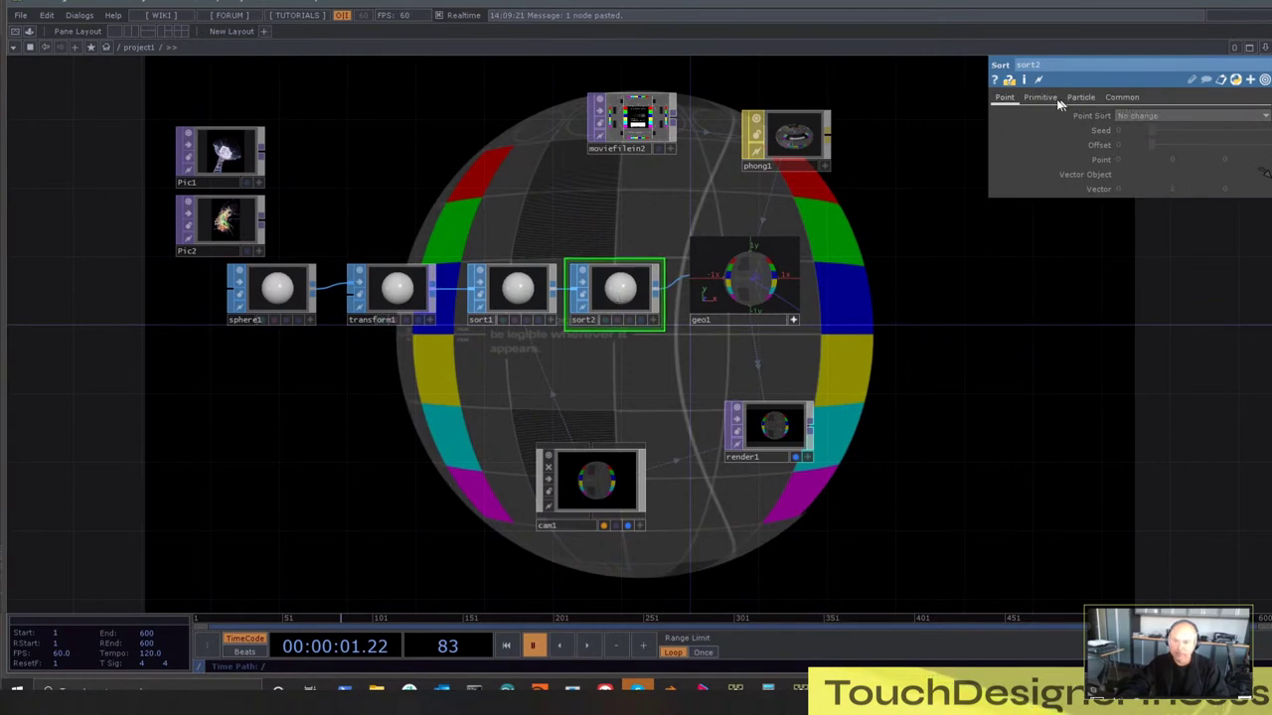
Try Random as the primitive sort of sort2, and switch it to Reverse
left_click(1138, 116)
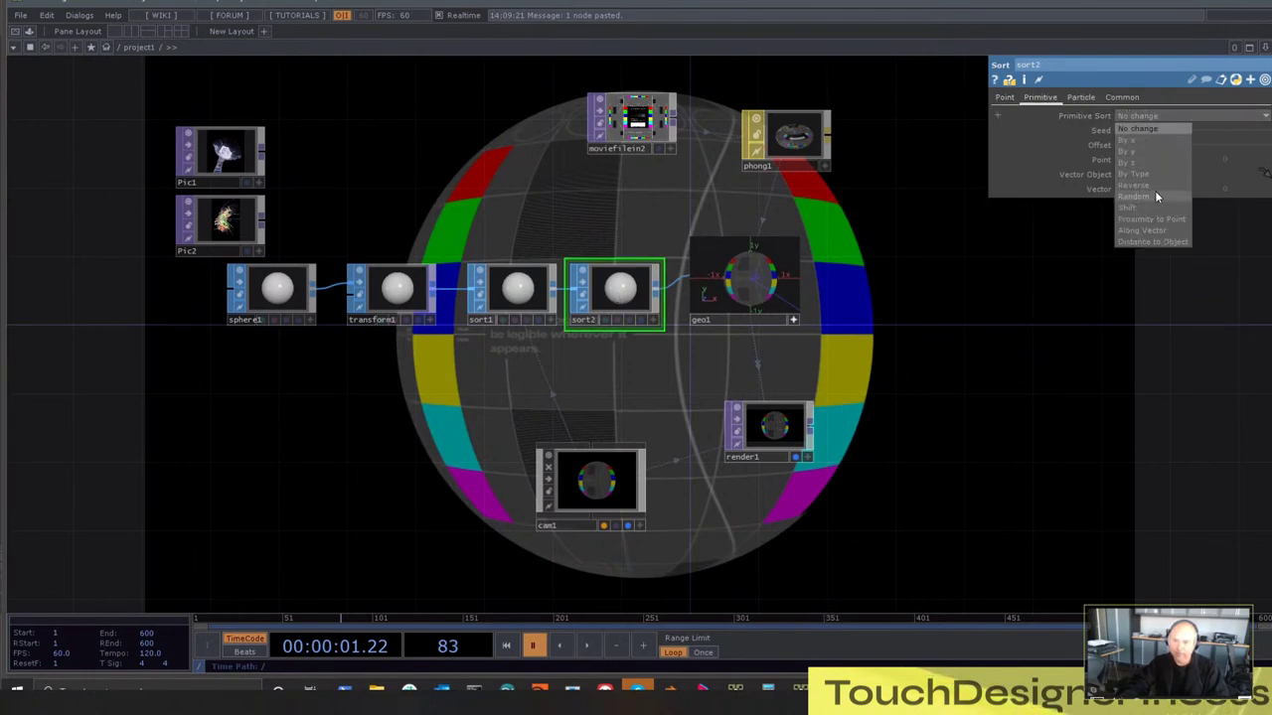
left_click(1155, 196)
left_click(1153, 116)
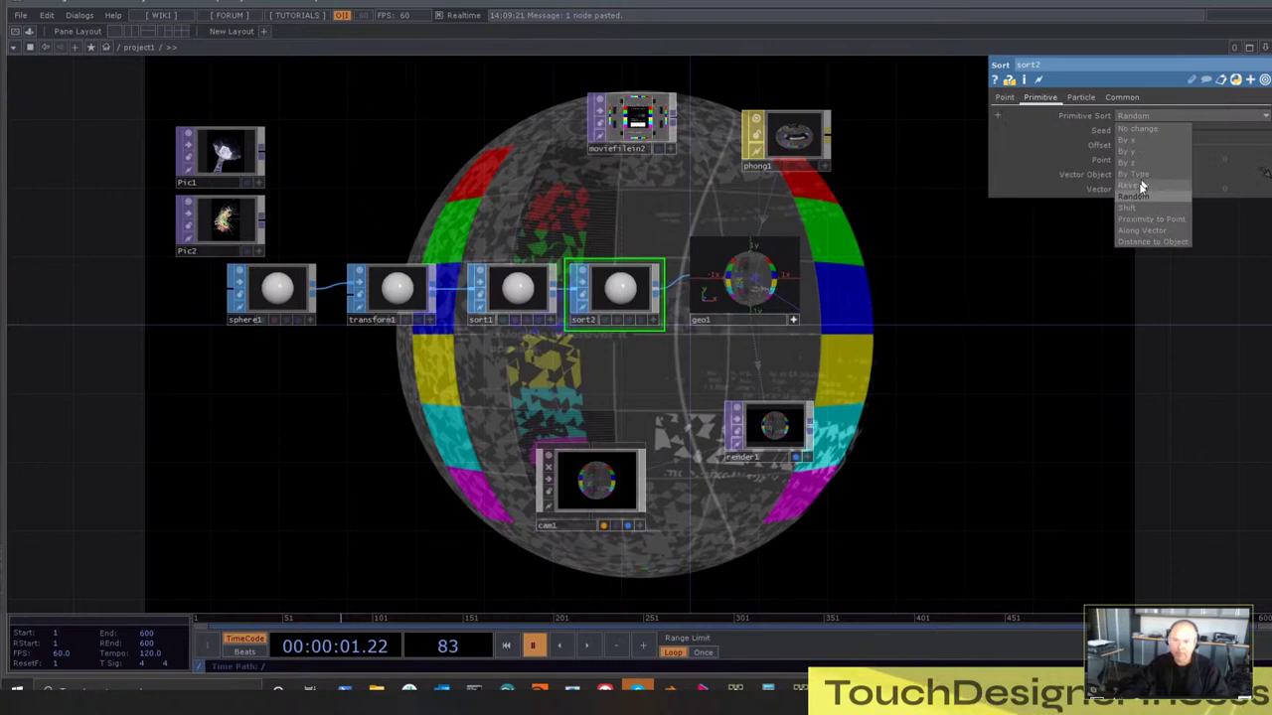
left_click(1141, 189)
mouse_move(824, 369)
left_mouse_down()
mouse_move(818, 312)
mouse_move(848, 368)
left_mouse_up()
Check the primitive sort settings of sort1, and set the Y rotation of transform1 to -233
left_click(528, 292)
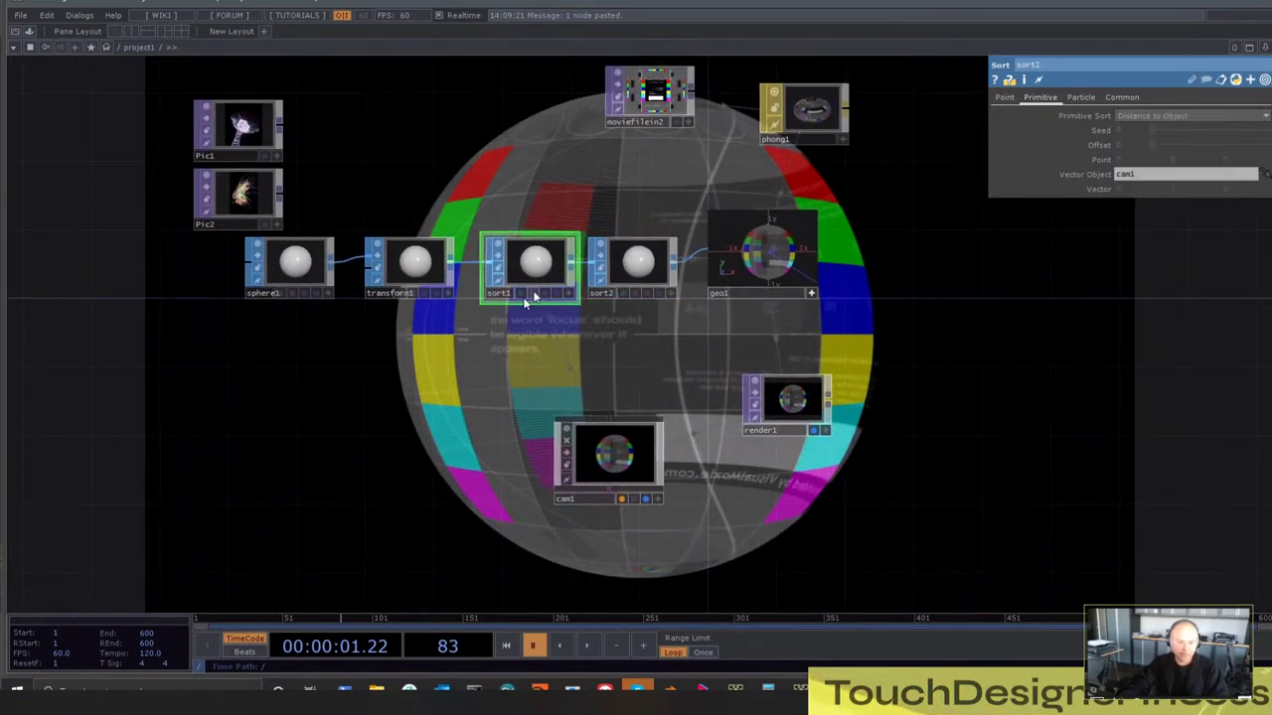
right_click_drag(447, 350, 428, 277)
left_click(431, 278)
left_click_drag(464, 173, 498, 299)
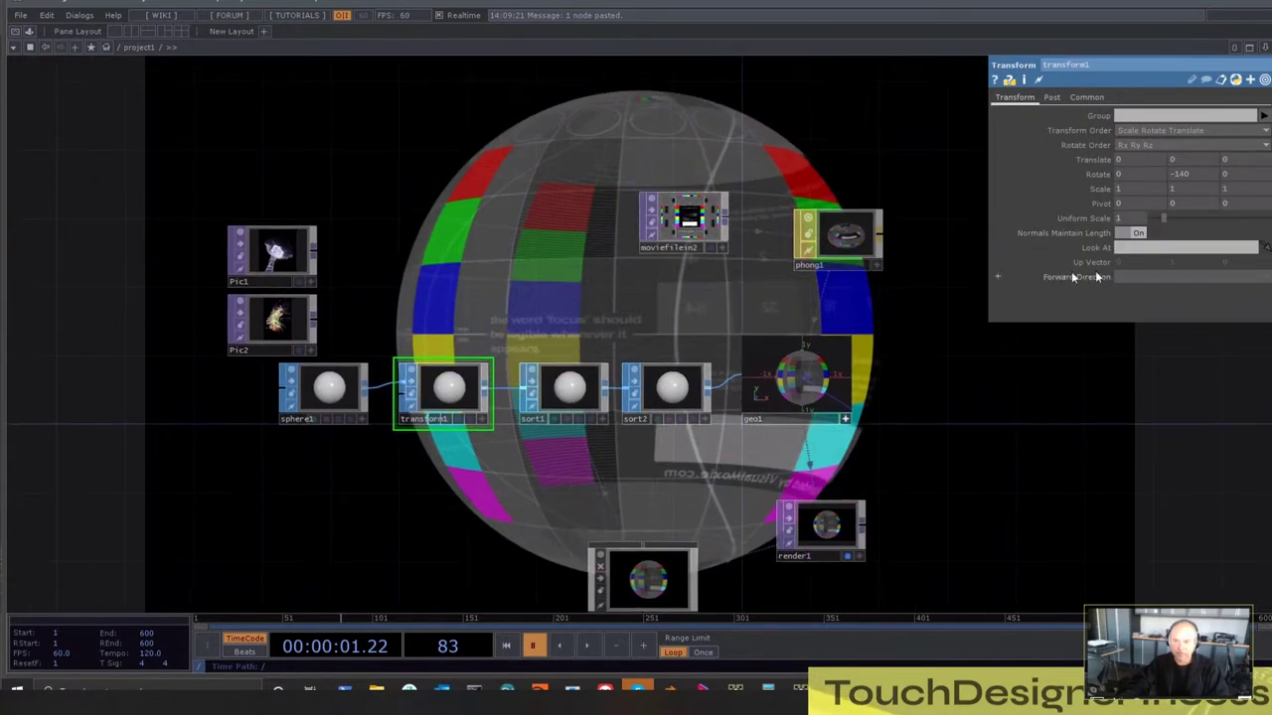
left_click_drag(1011, 398, 1029, 513)
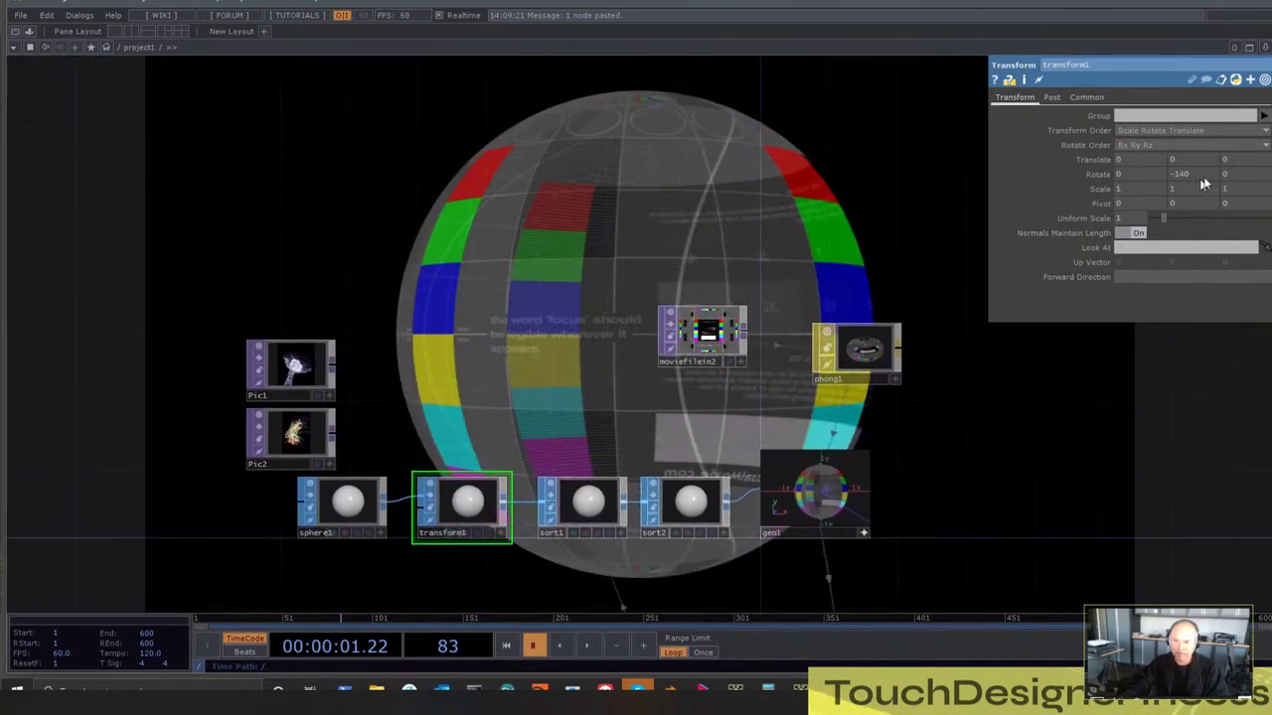
left_click_drag(1203, 184, 1200, 157)
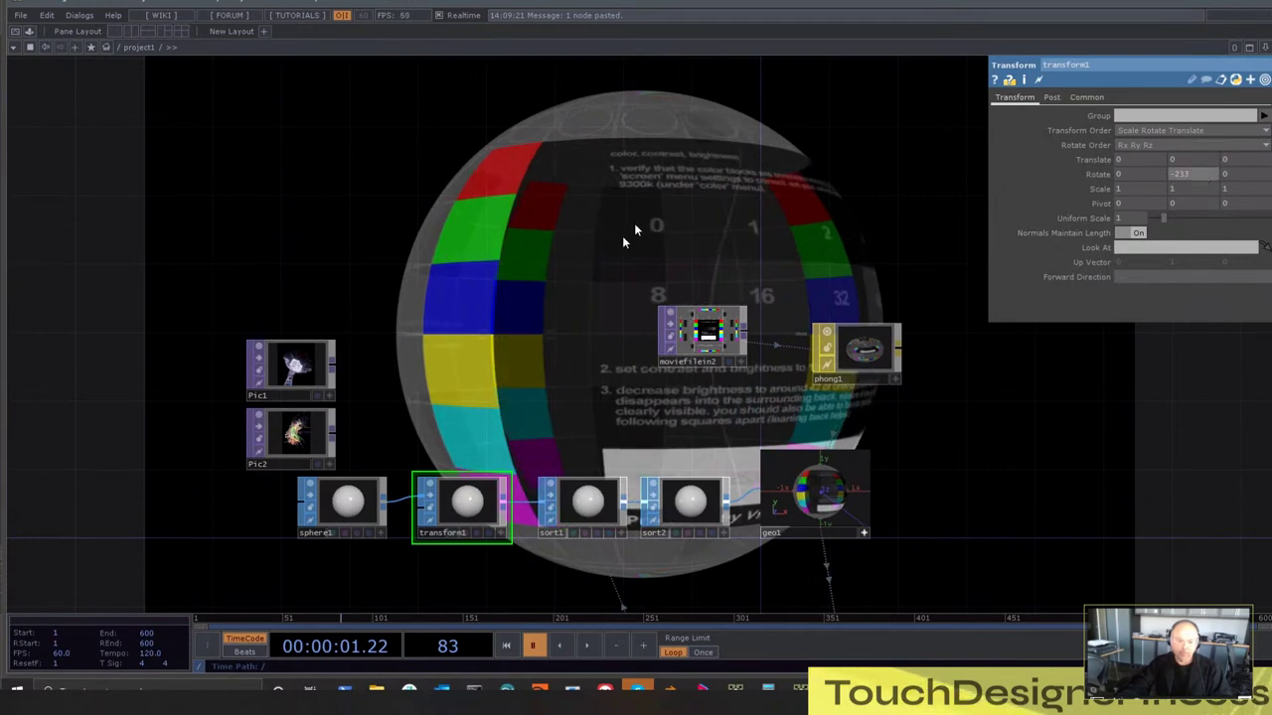
key("h")
key("Tab")
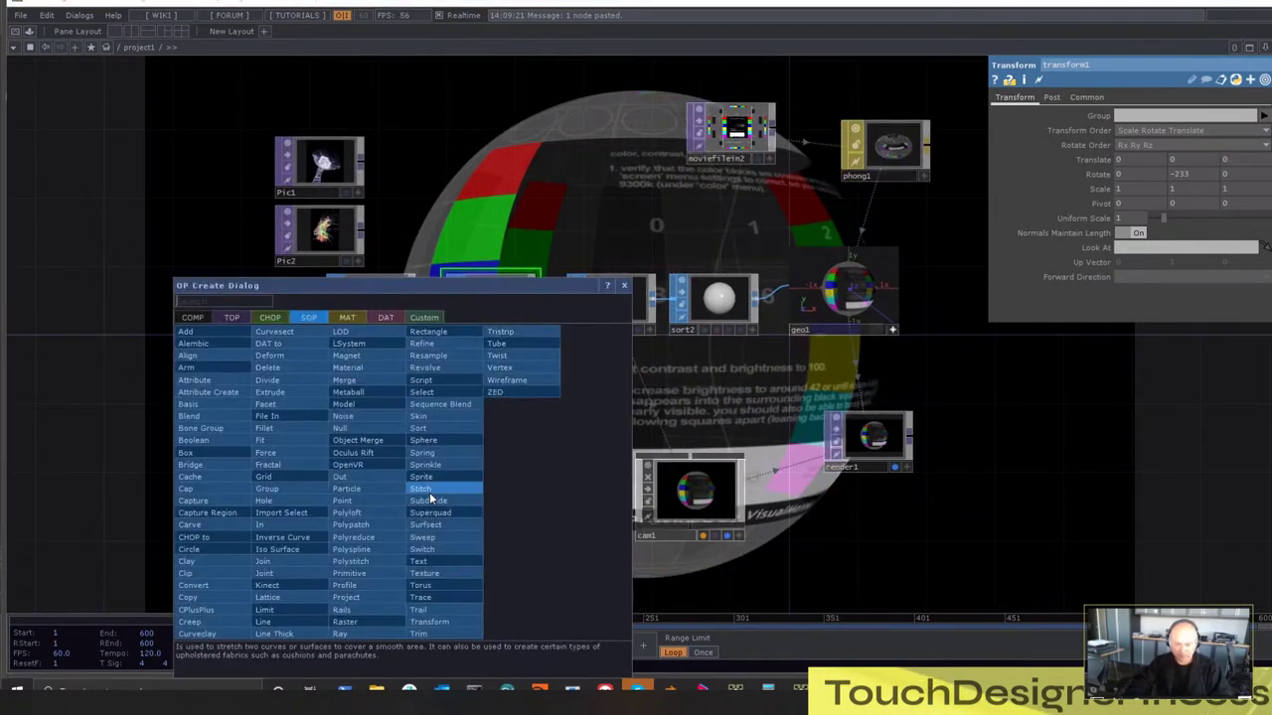
type("sphere")
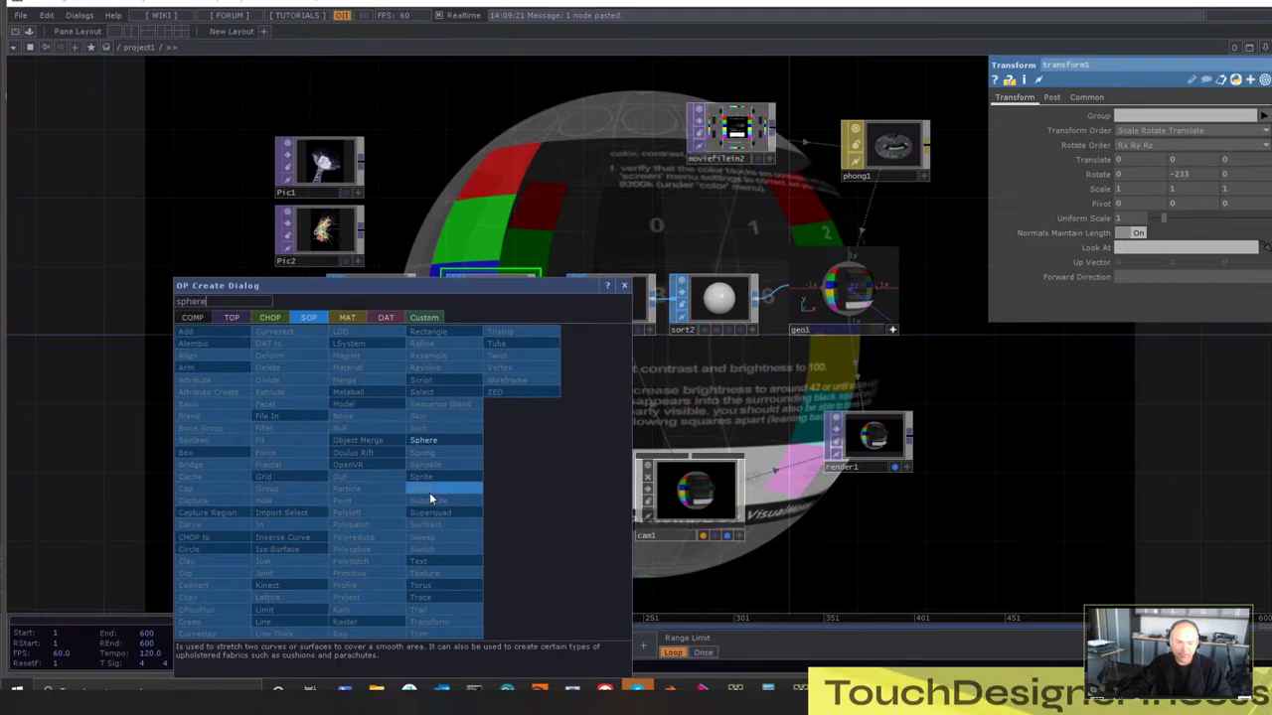
left_click(445, 438)
left_click(361, 377)
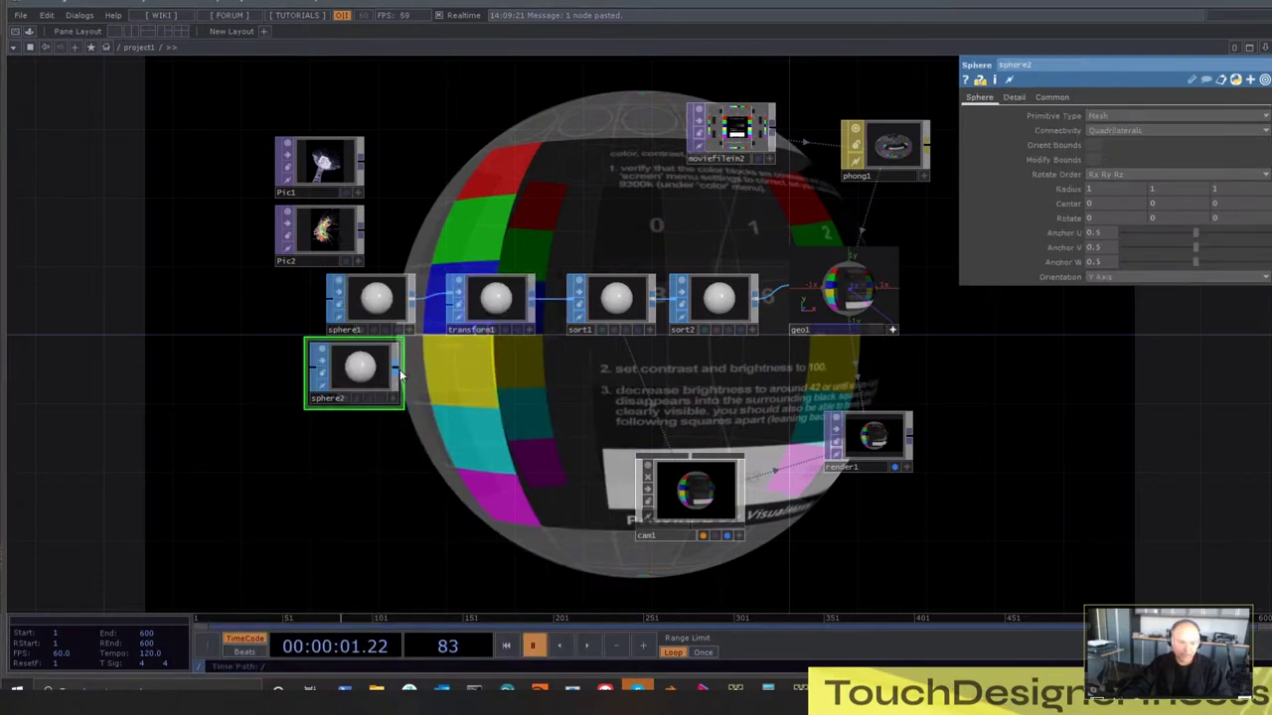
key("Delete")
Add a Torus SOP below sphere1 and wire it into transform1 in place of the sphere
key("Tab")
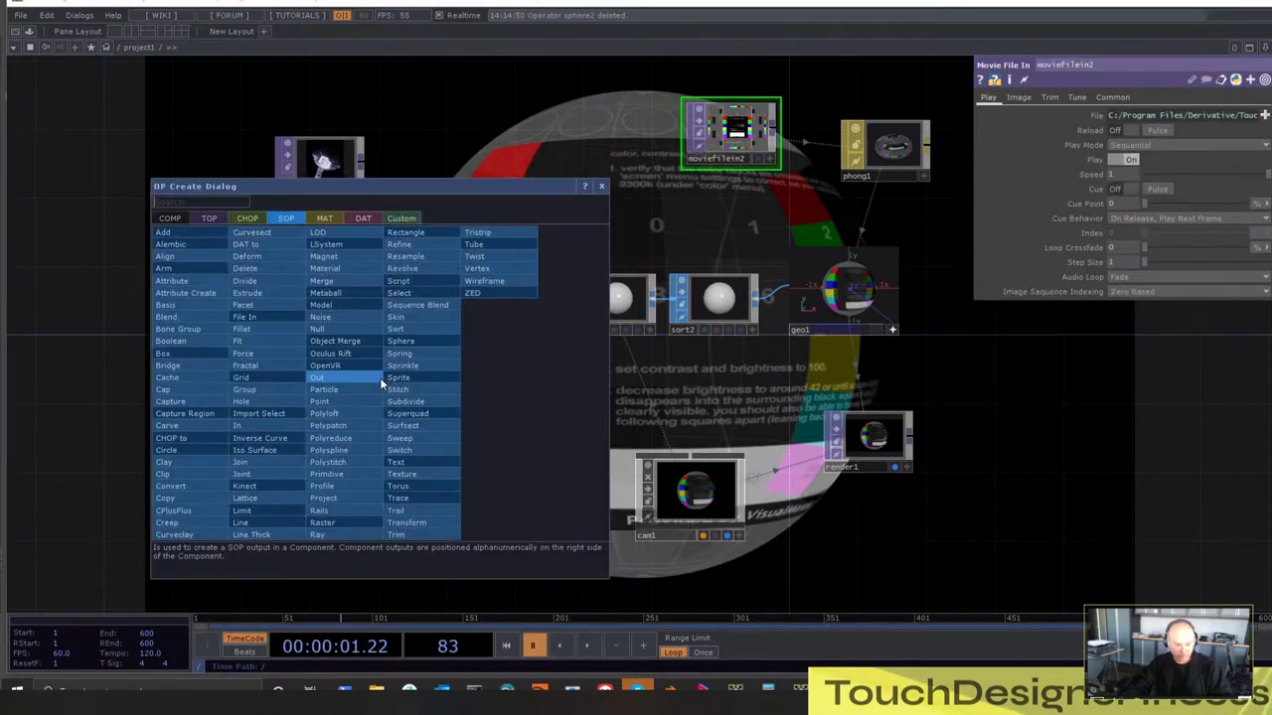
type("sp")
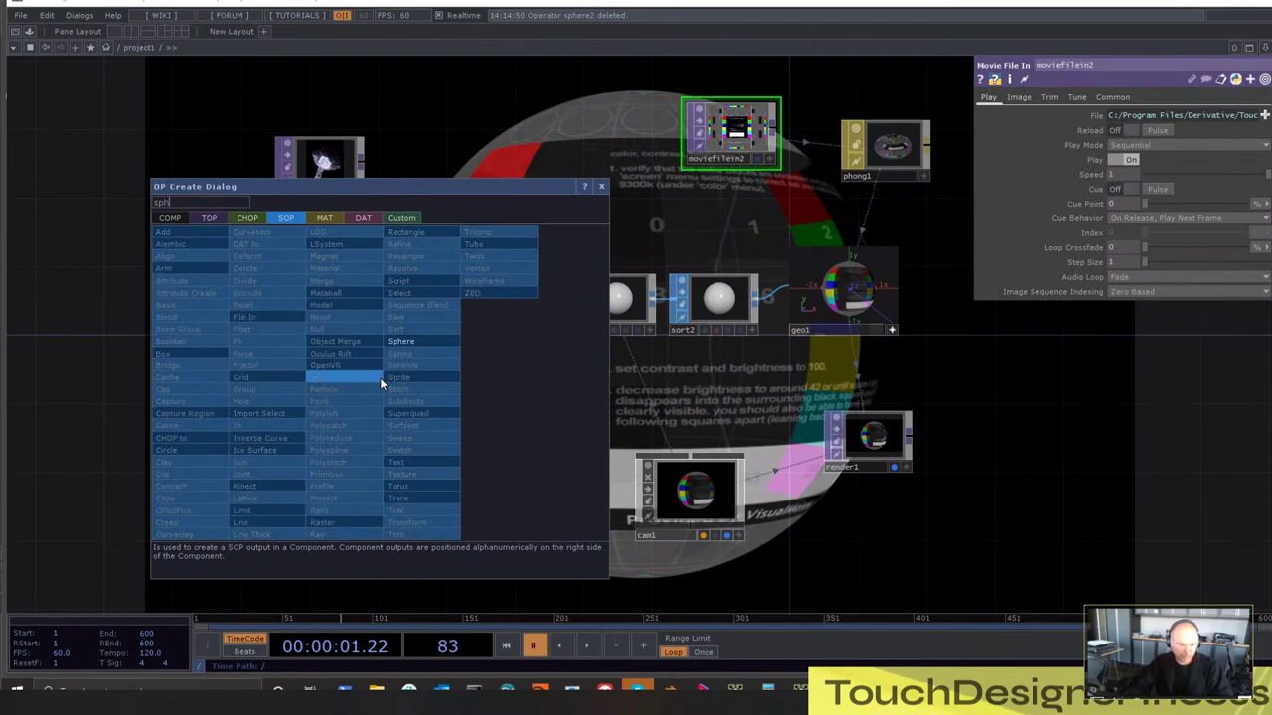
type("h")
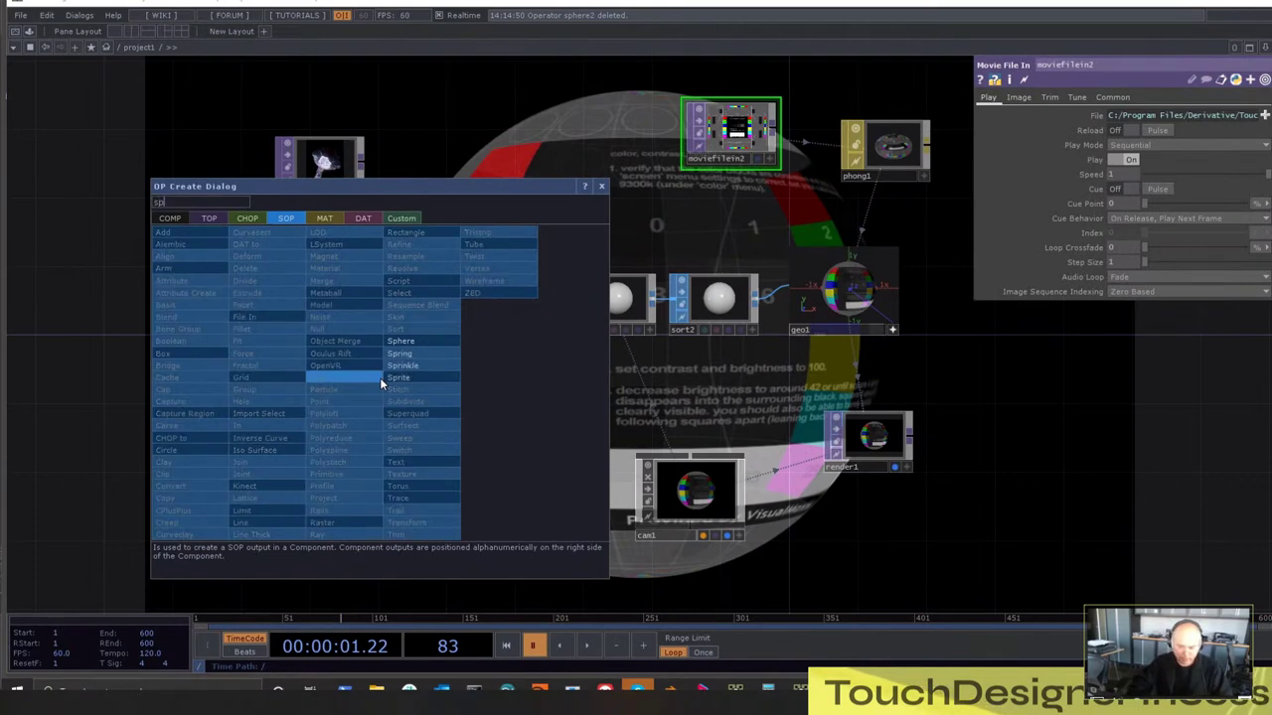
key("BackSpace")
key("BackSpace")
key("BackSpace")
type("o")
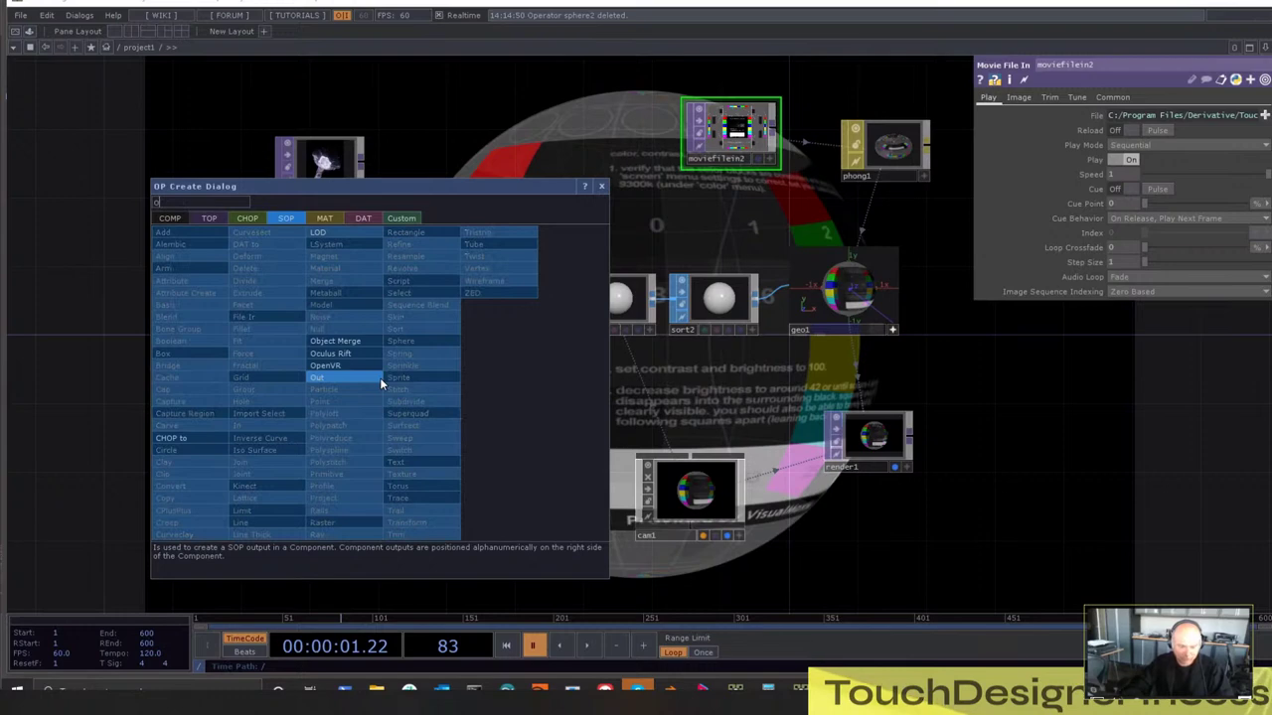
key("BackSpace")
type("tor")
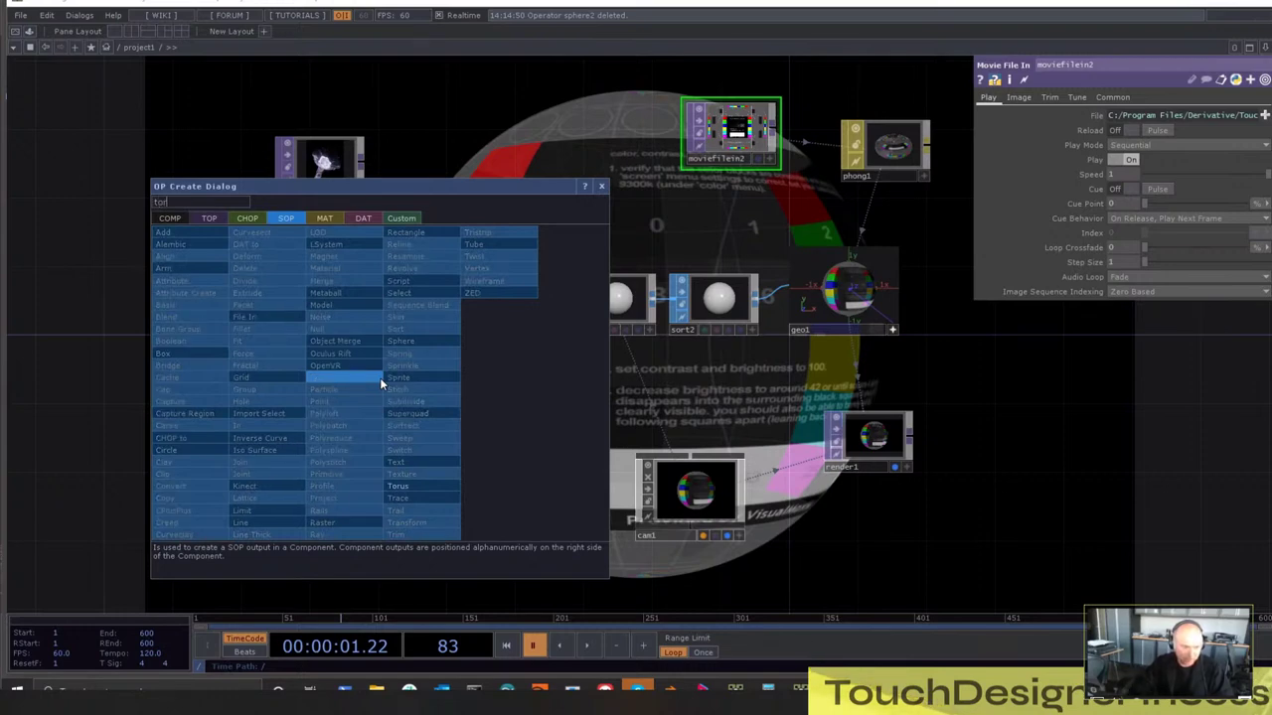
left_click(417, 487)
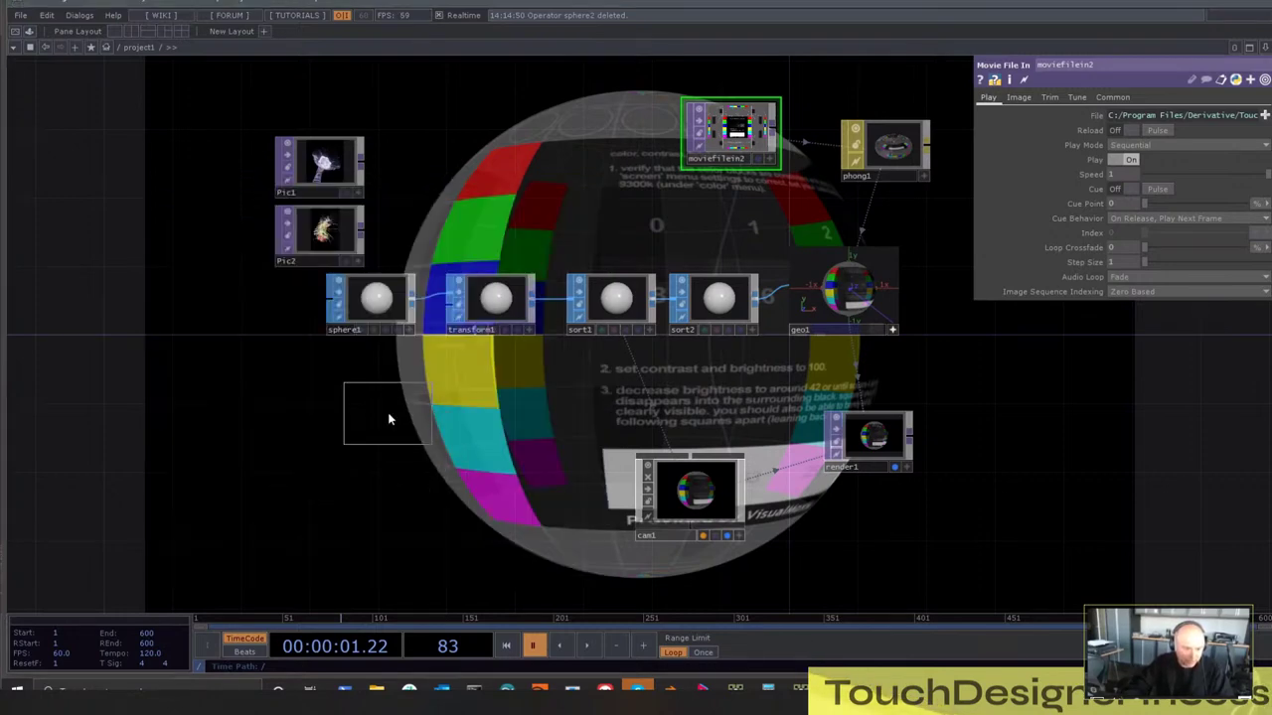
left_click(365, 391)
left_click_drag(428, 361, 445, 292)
left_click_drag(561, 416, 634, 519)
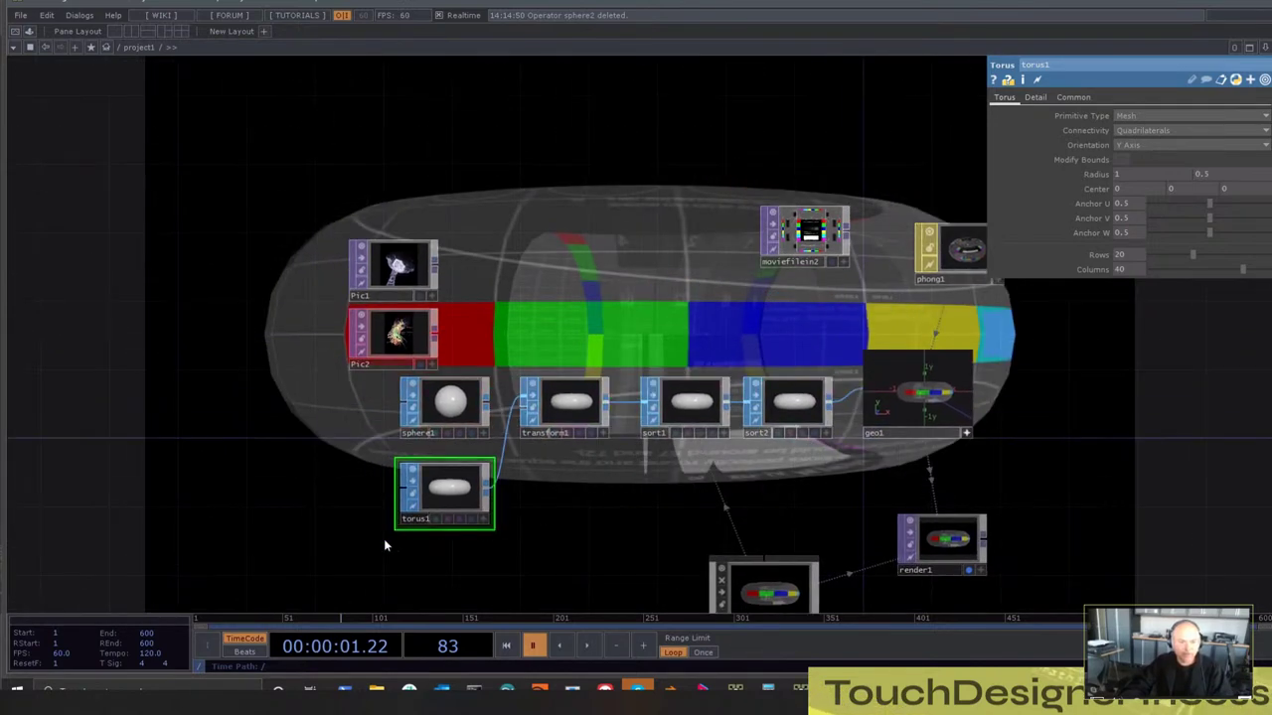
Set the Y rotation of transform1 to -423
left_click(569, 402)
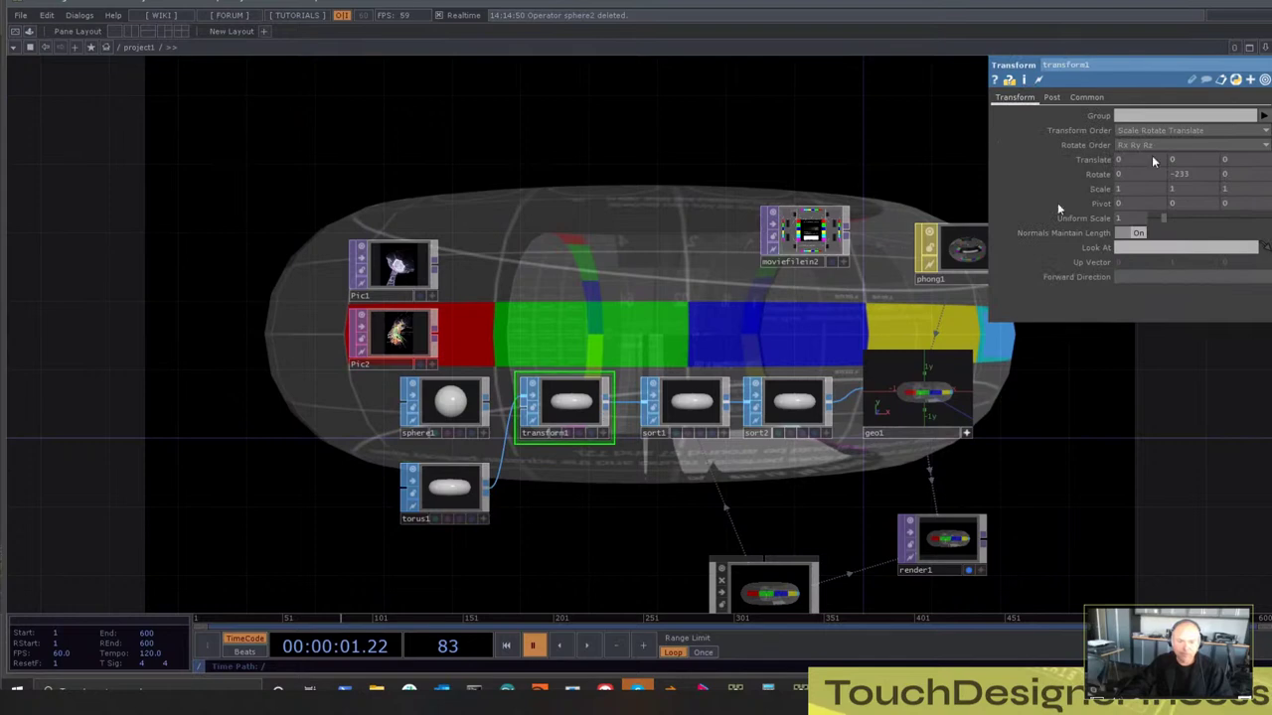
middle_click_drag(1192, 177, 1192, 161)
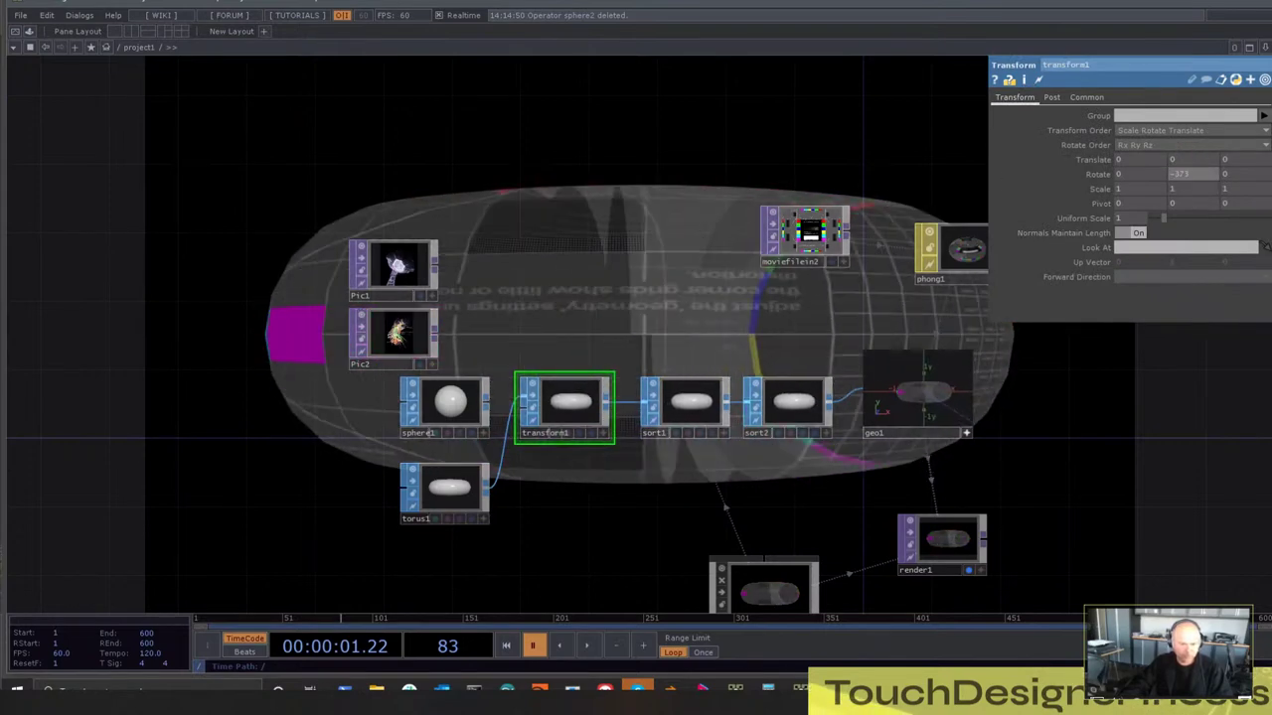
left_click(881, 372)
left_click_drag(662, 262, 629, 149)
right_click_drag(493, 209, 534, 288)
left_click(542, 314)
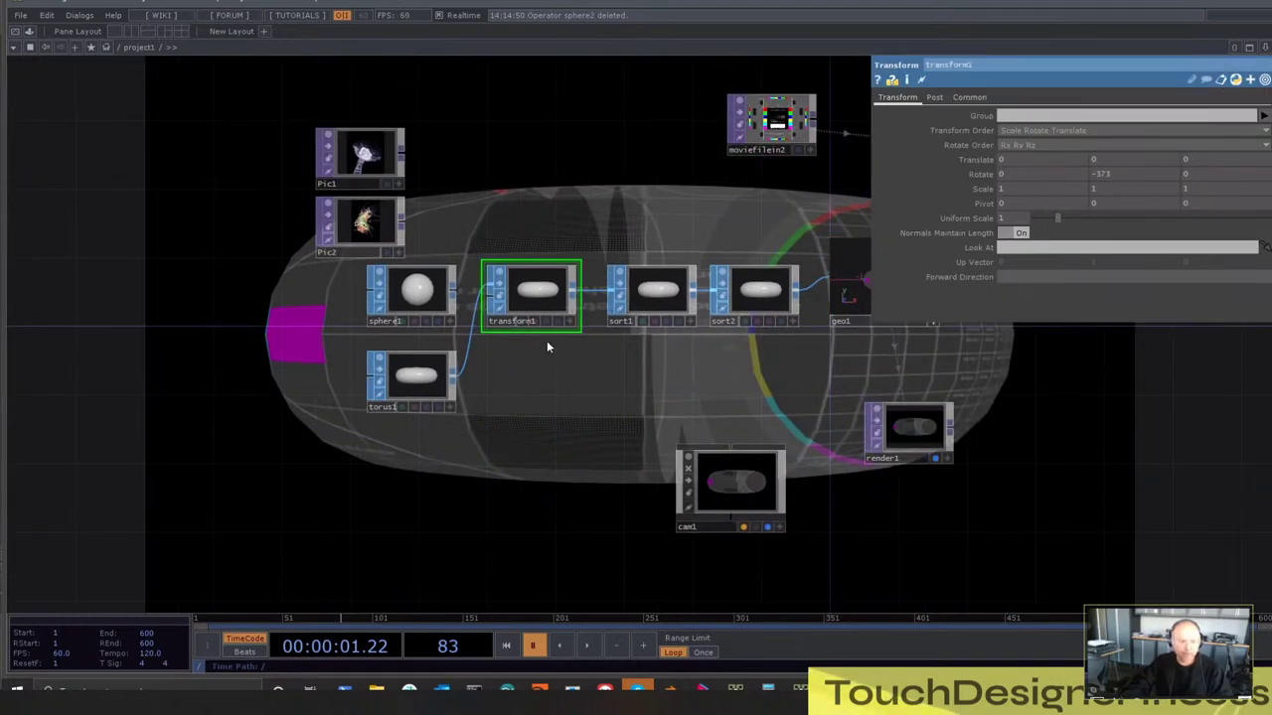
middle_click_drag(1141, 179, 1136, 153)
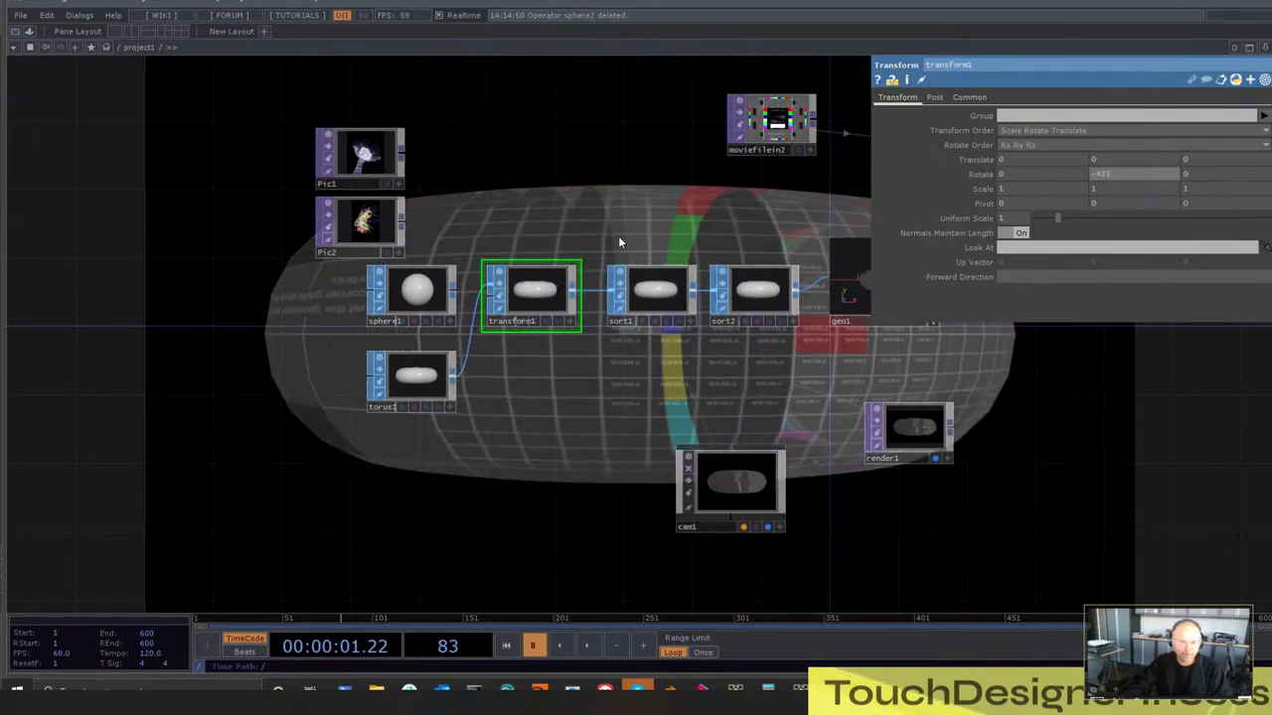
Check the primitive sort settings of sort1 and sort2, and return to the parameters of transform1
left_click(624, 303)
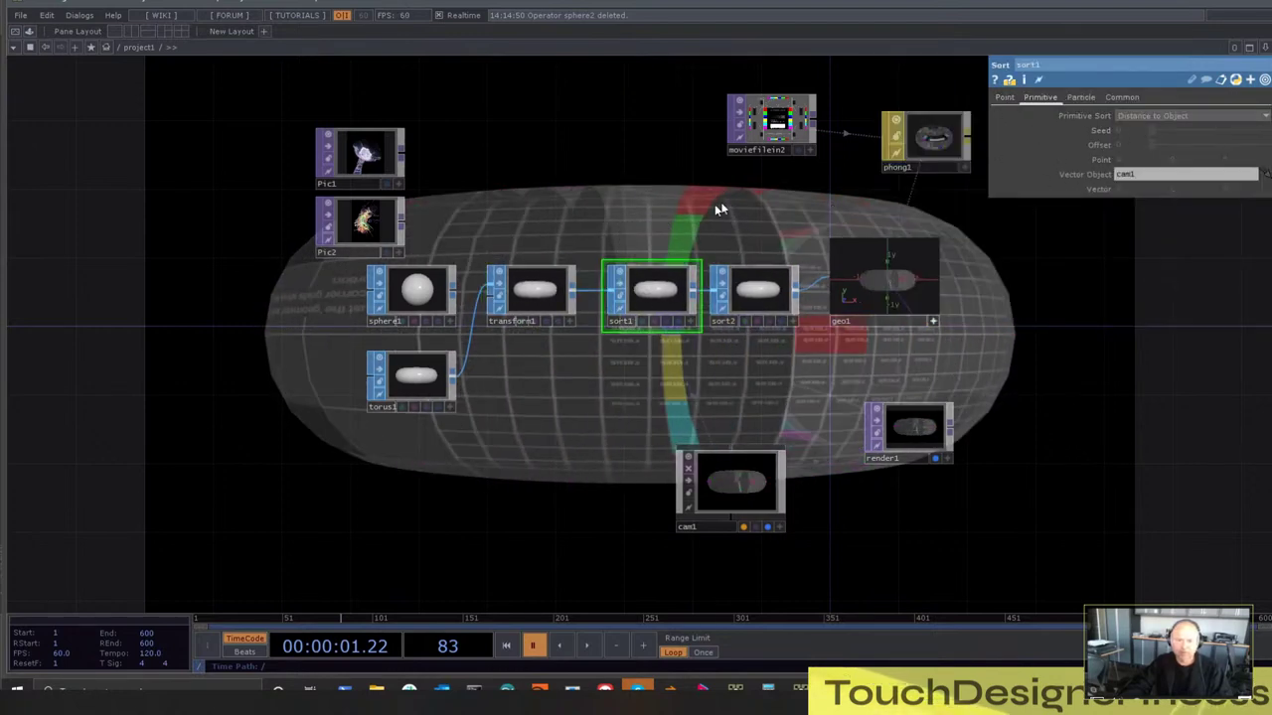
left_click(757, 308)
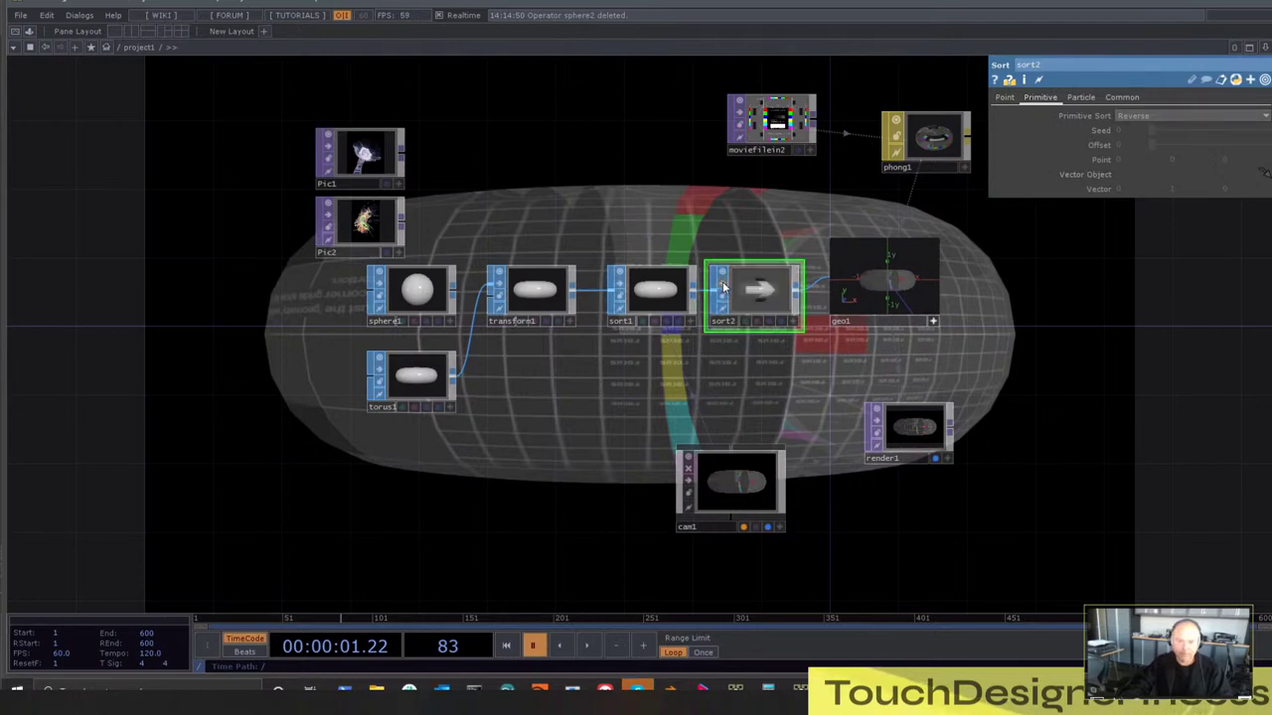
left_click(528, 316)
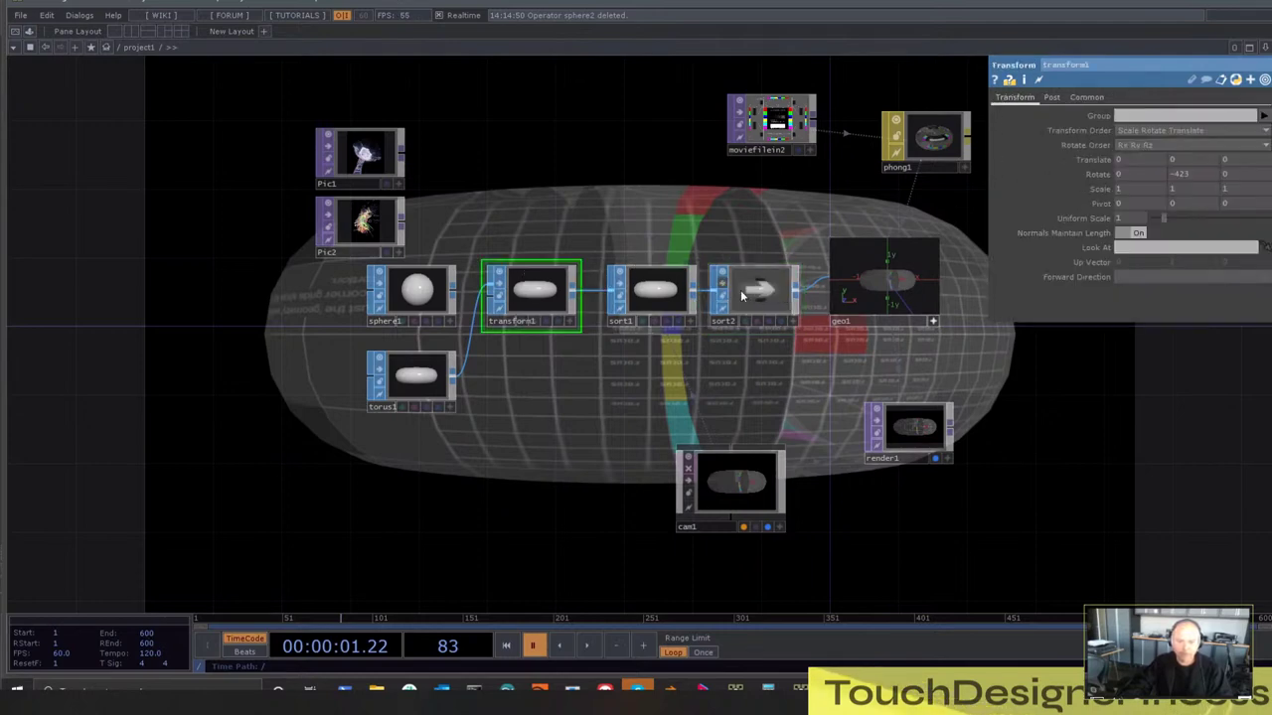
left_click(835, 253)
left_click_drag(544, 213, 535, 205)
left_click(497, 278)
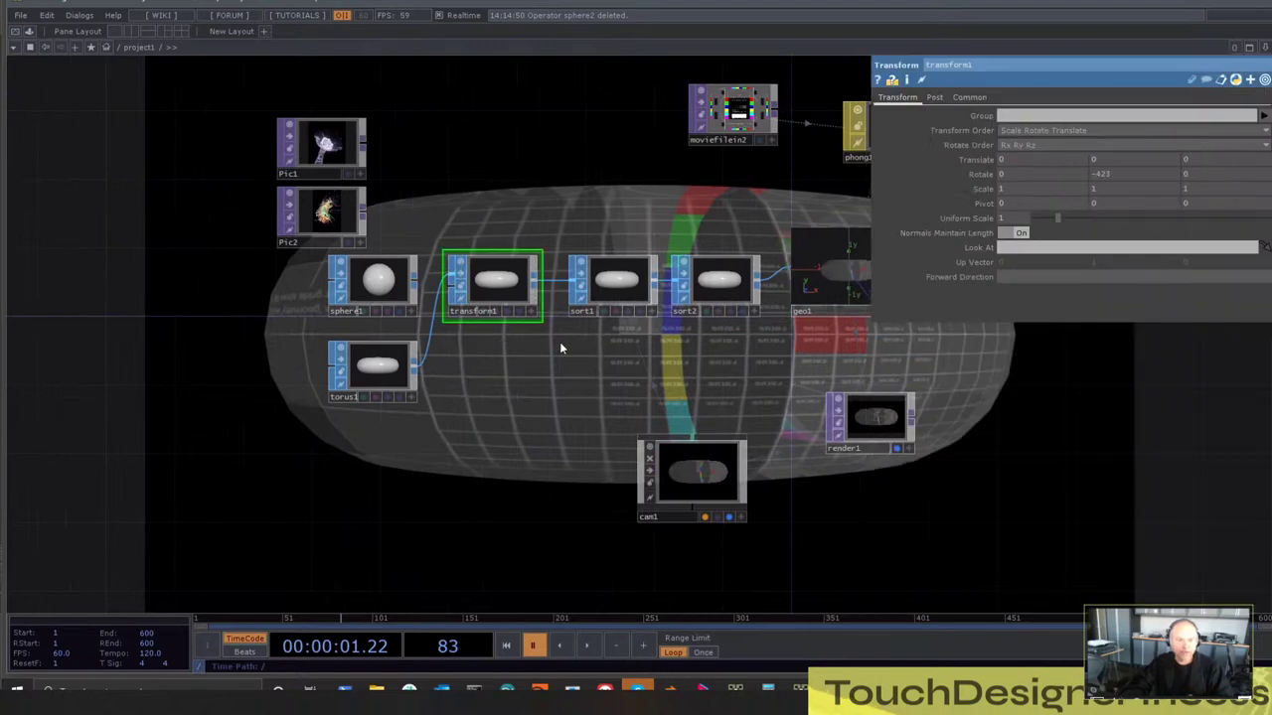
Reconnect sphere1 to transform1, and review the settings of cam1 and render1
left_click_drag(414, 287, 450, 281)
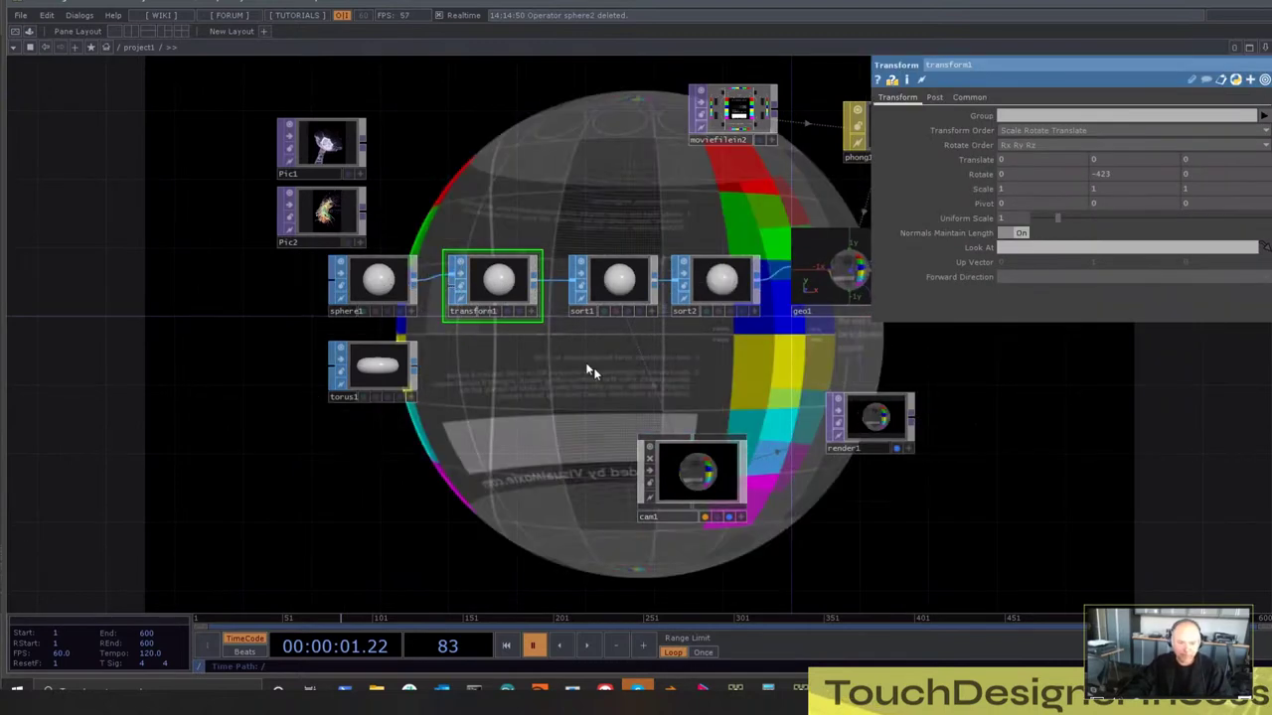
left_click(696, 473)
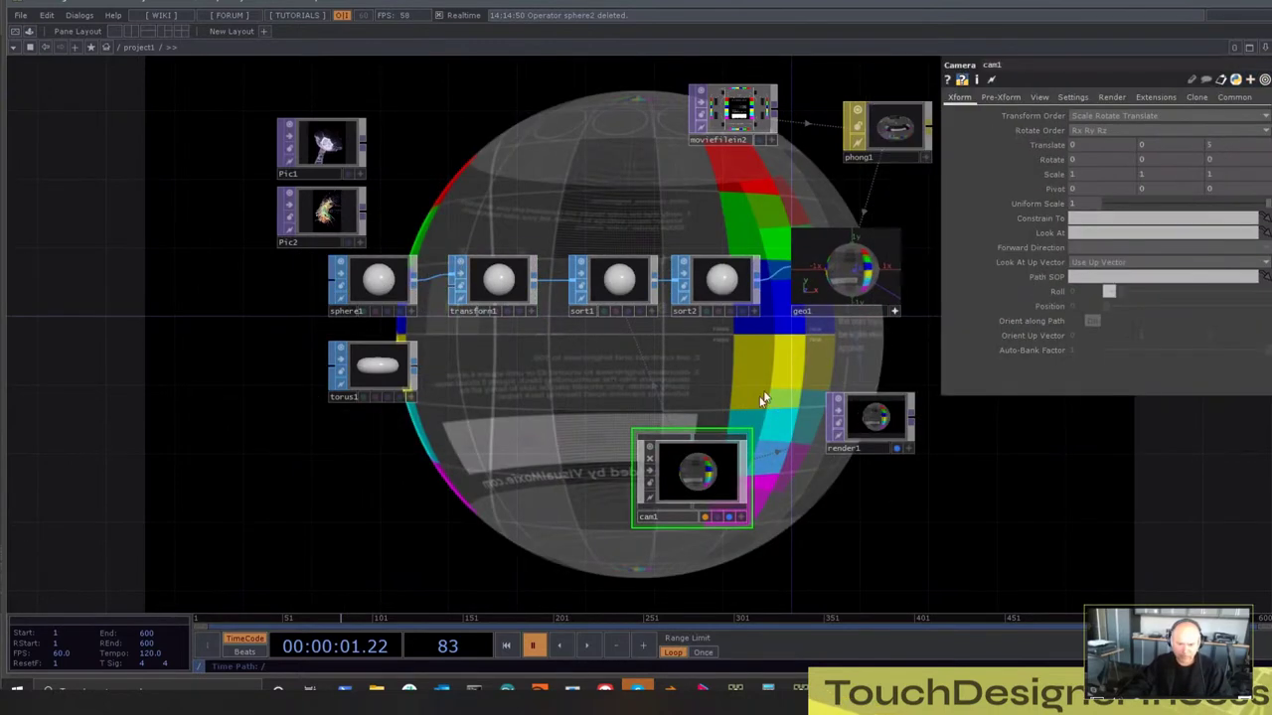
left_click(871, 417)
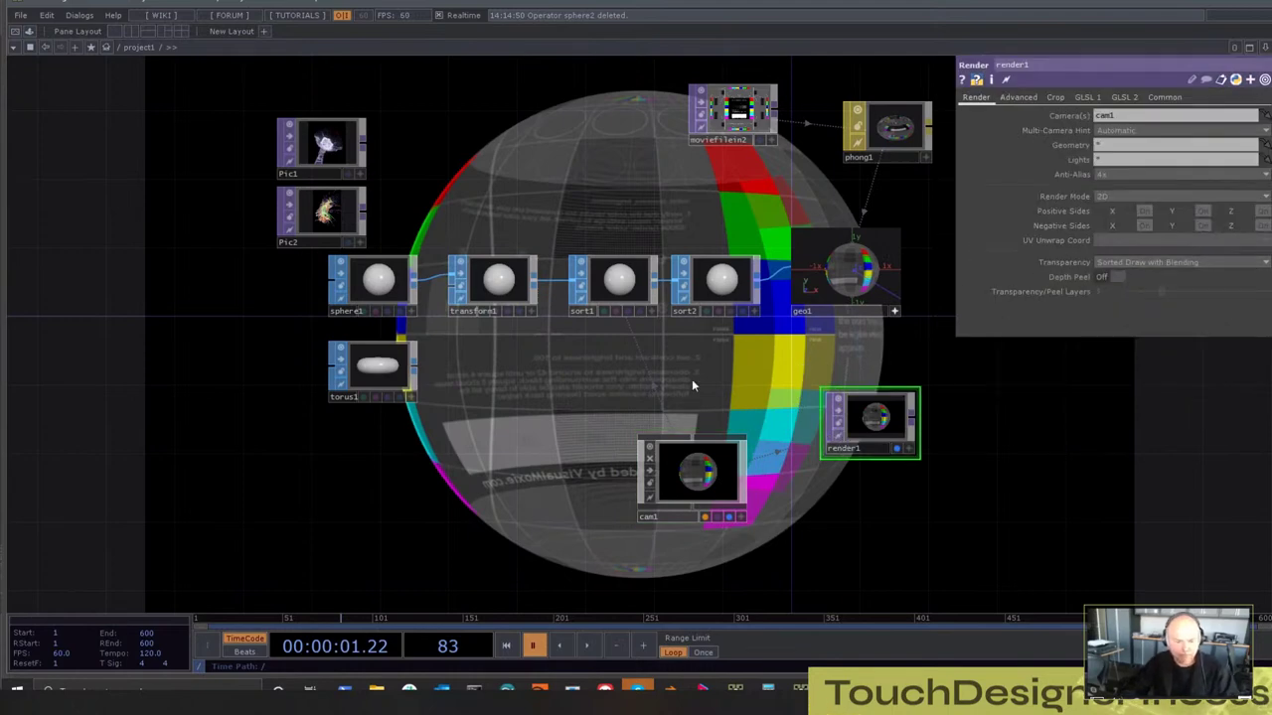
Start timeline playback and wire torus1 back into transform1
left_click(586, 645)
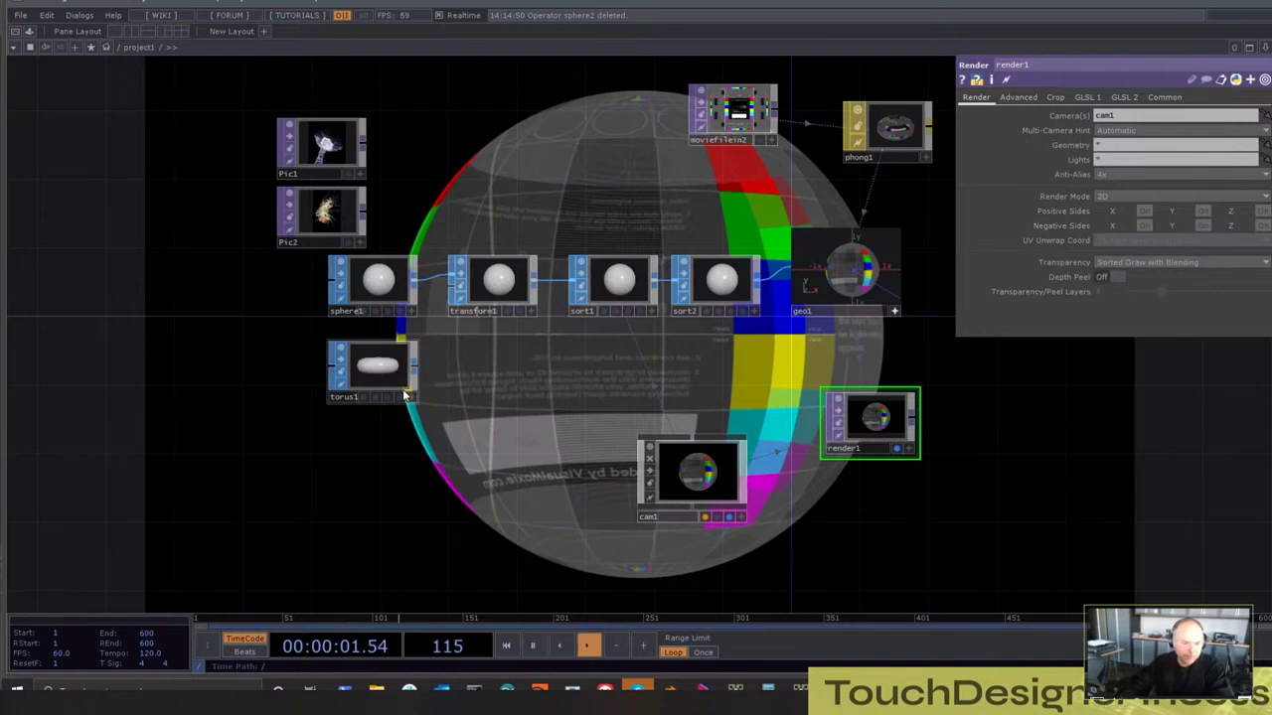
left_click_drag(413, 365, 449, 283)
left_click_drag(438, 333, 328, 402)
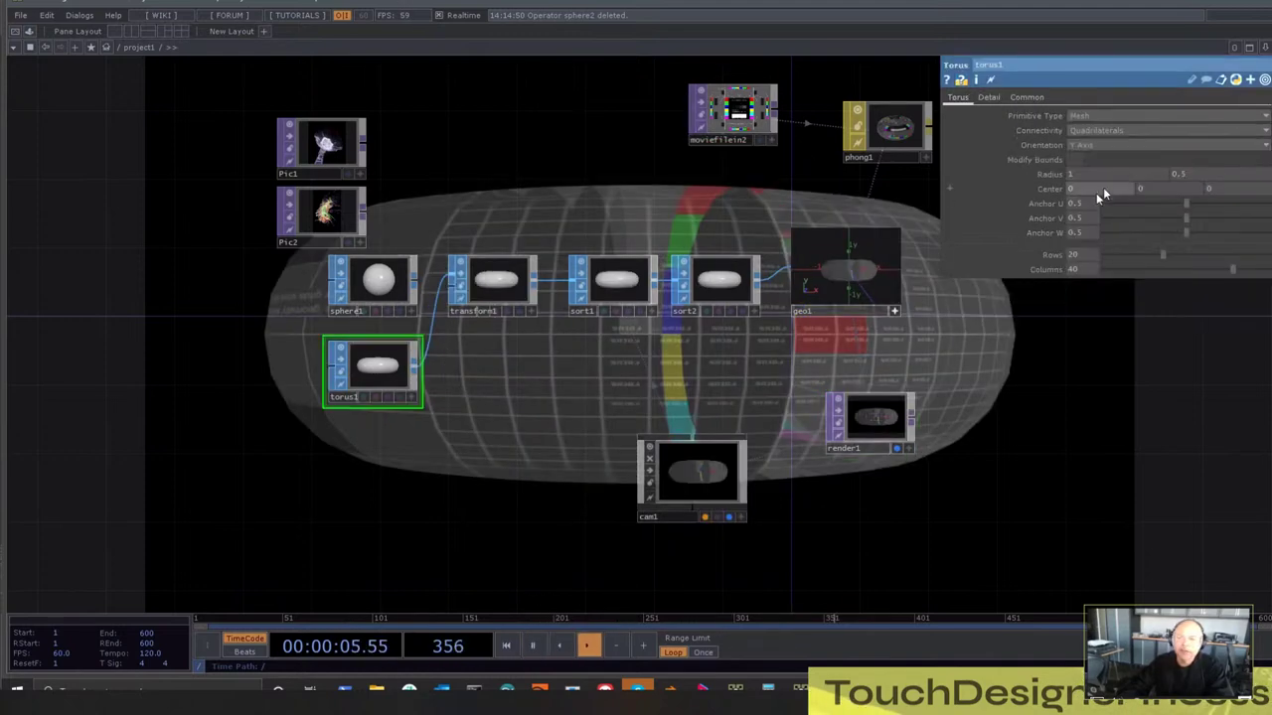
Set the primitive type of torus1 to Polygon, and check its detail settings
left_click(1094, 116)
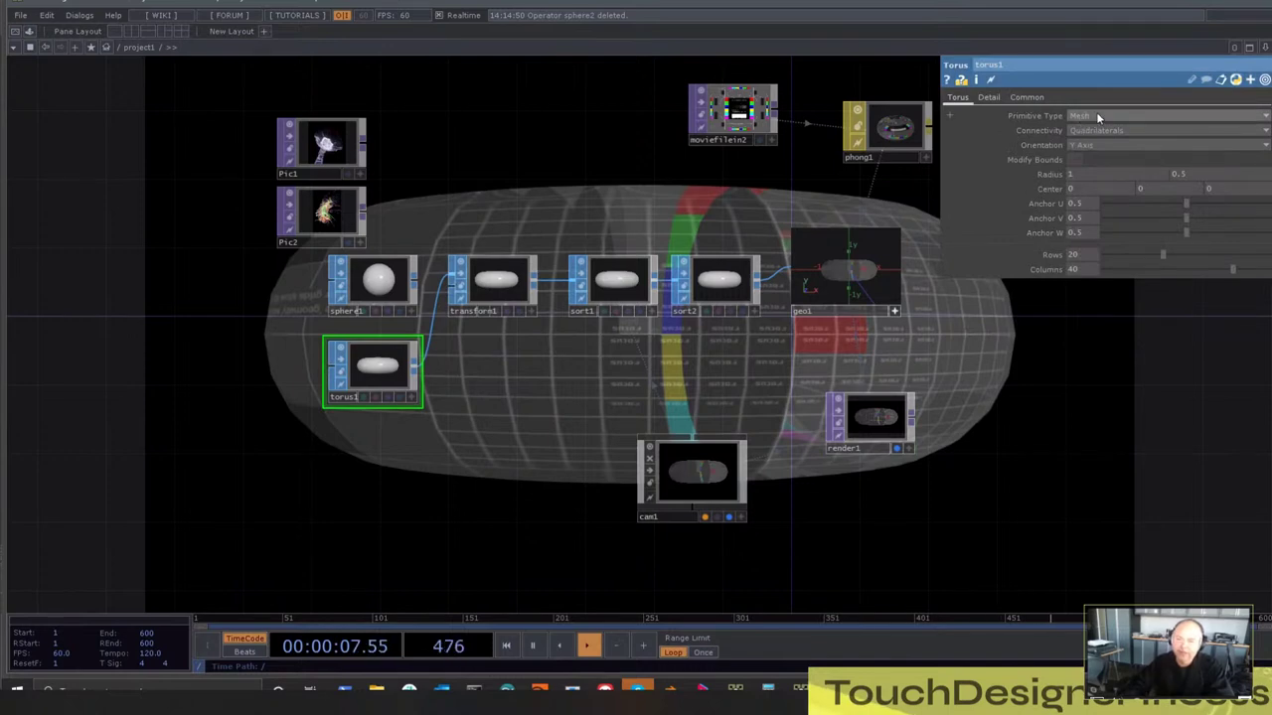
left_click(1097, 128)
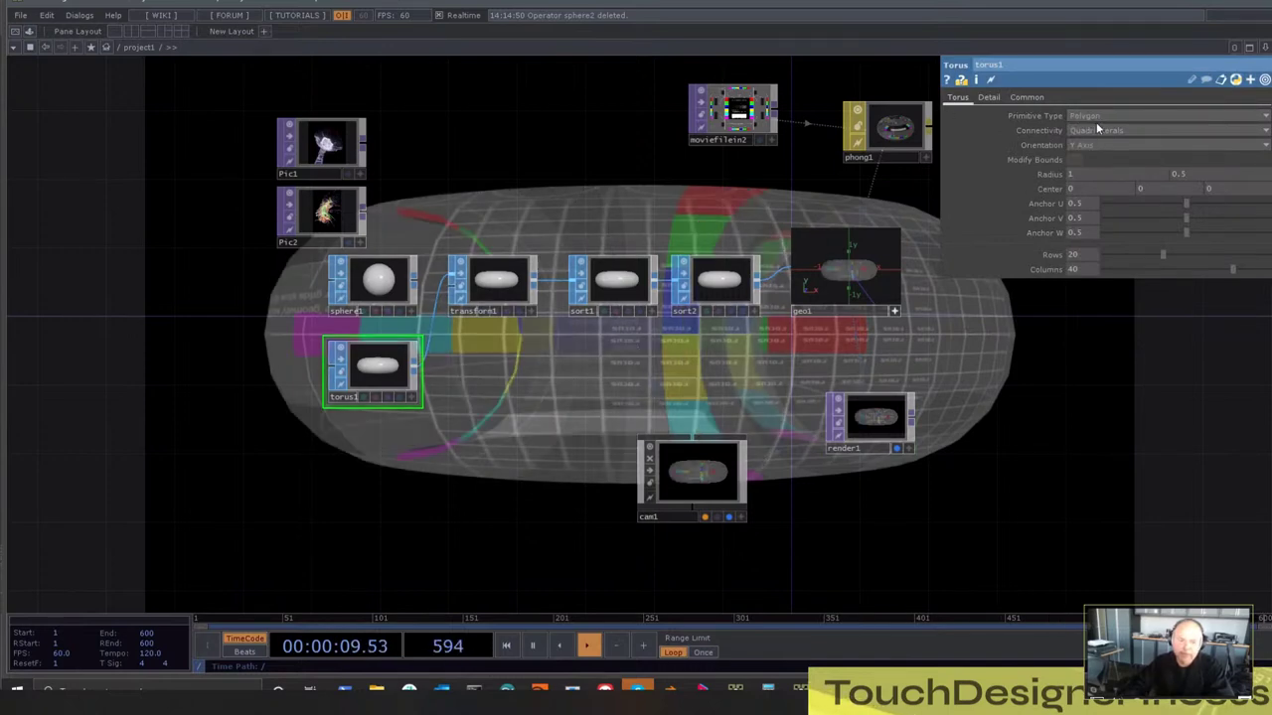
left_click(989, 98)
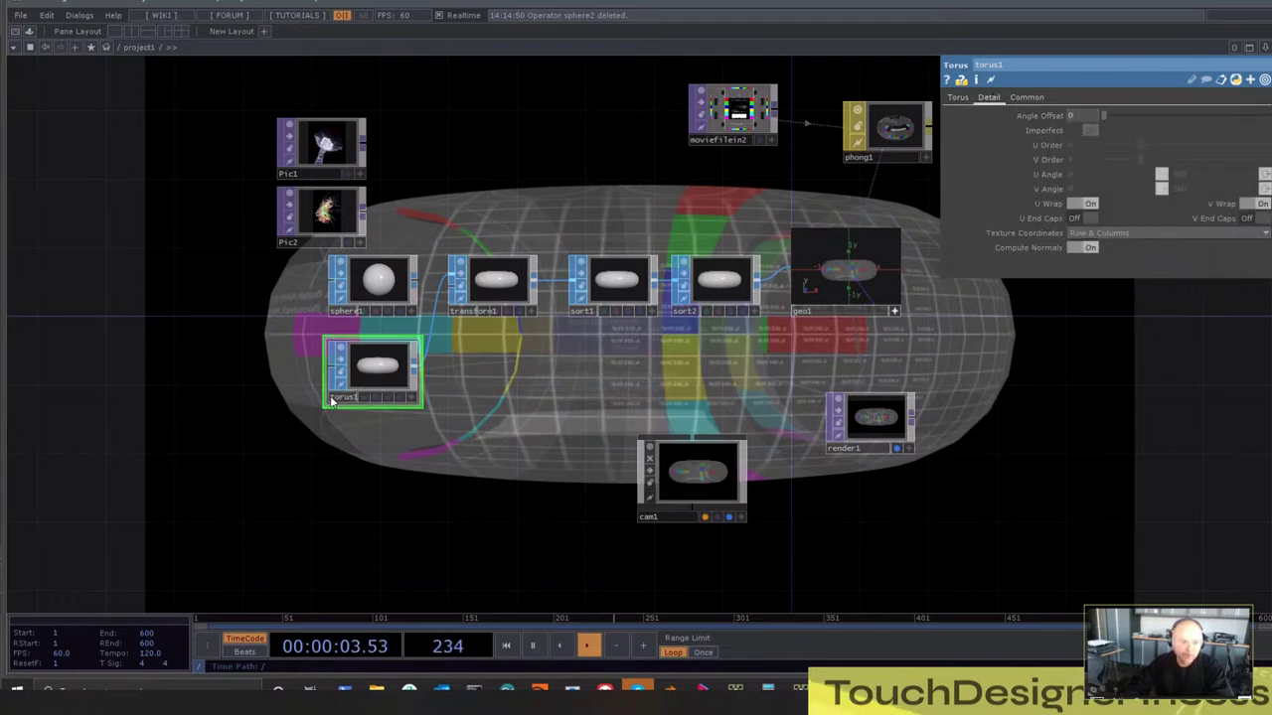
Set the Y rotation of transform1 to -483, and check the node information of torus1
left_click(492, 281)
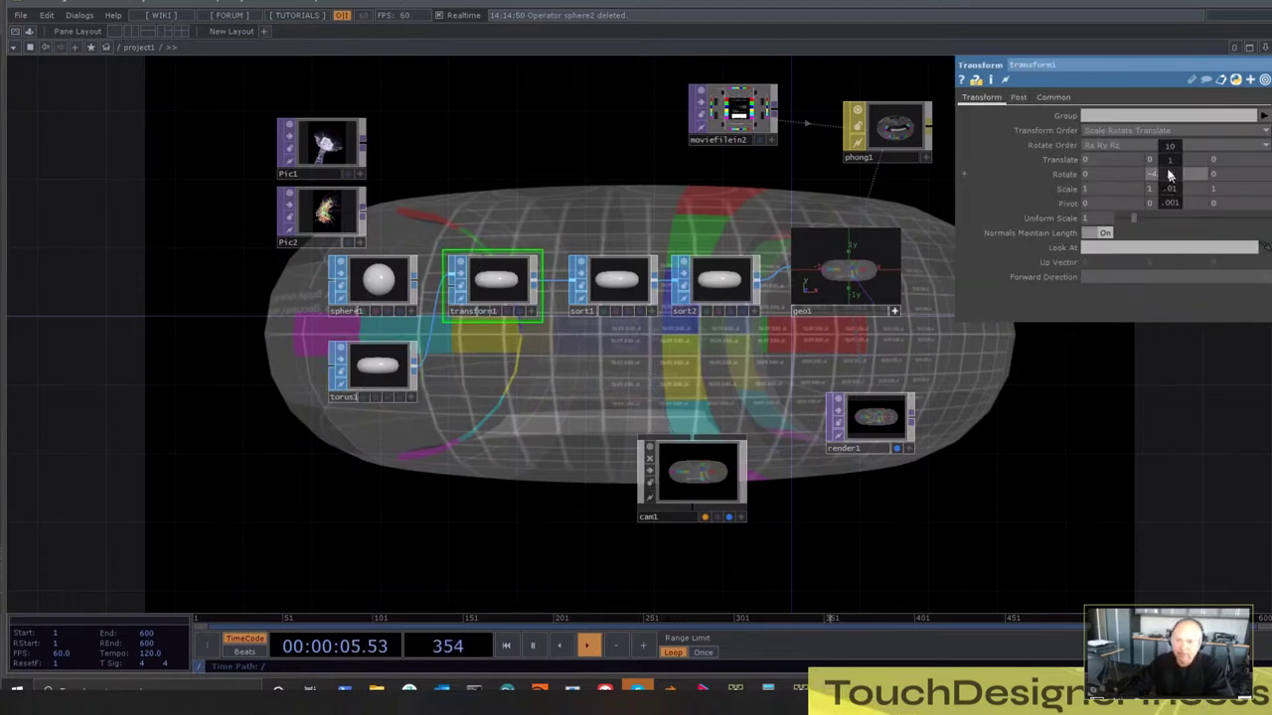
mouse_move(1169, 175)
middle_mouse_down()
mouse_move(1170, 154)
mouse_move(1133, 154)
mouse_move(1169, 151)
mouse_move(1153, 154)
mouse_move(1170, 154)
mouse_move(1171, 172)
middle_mouse_up()
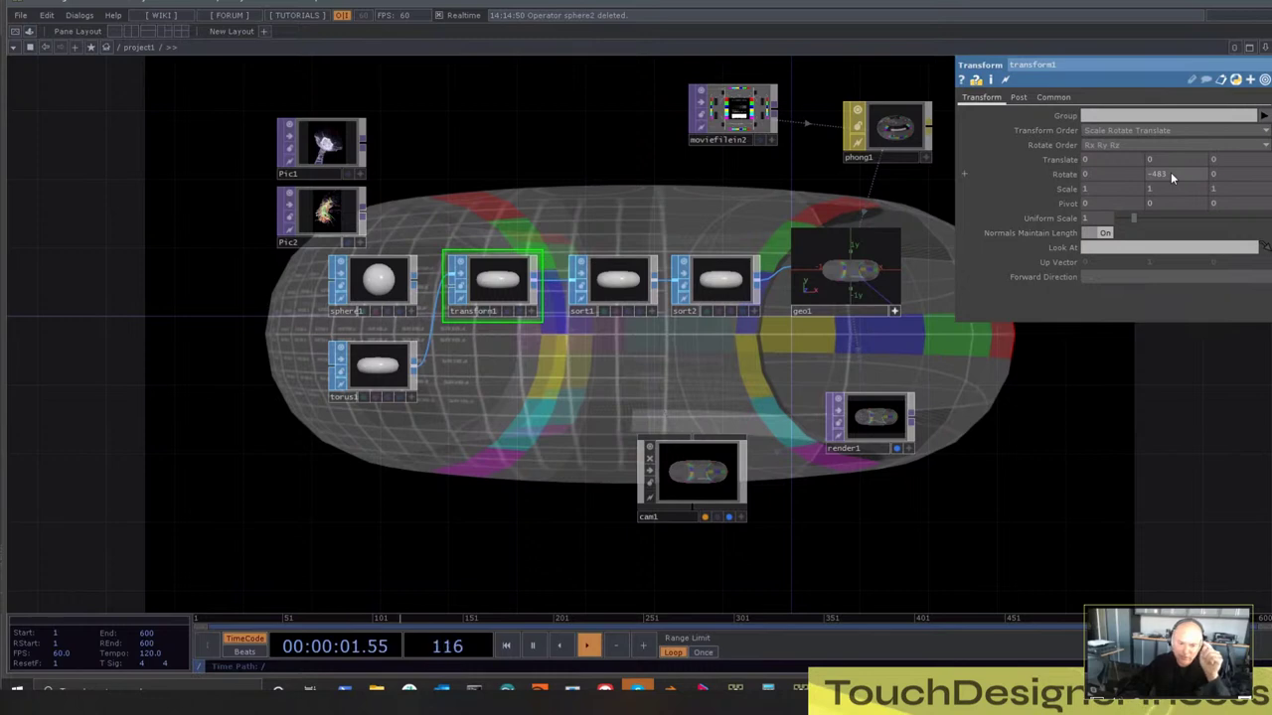
left_click(385, 390)
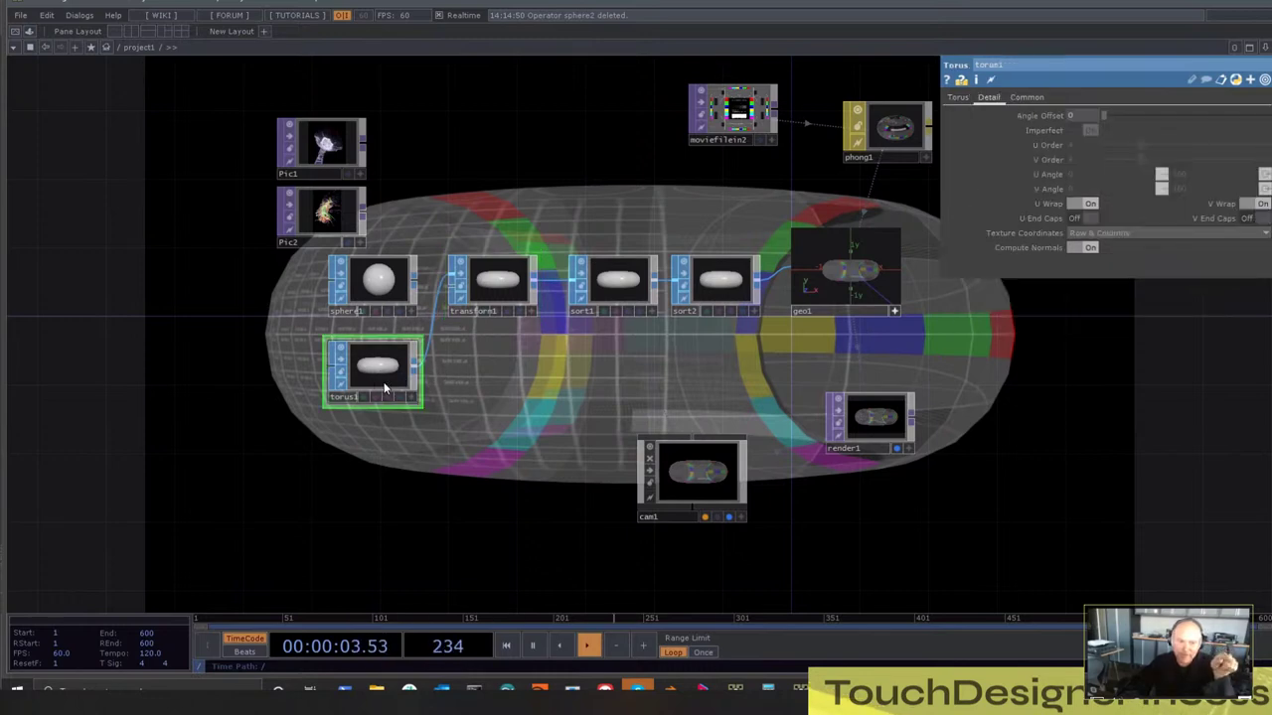
middle_click(385, 389)
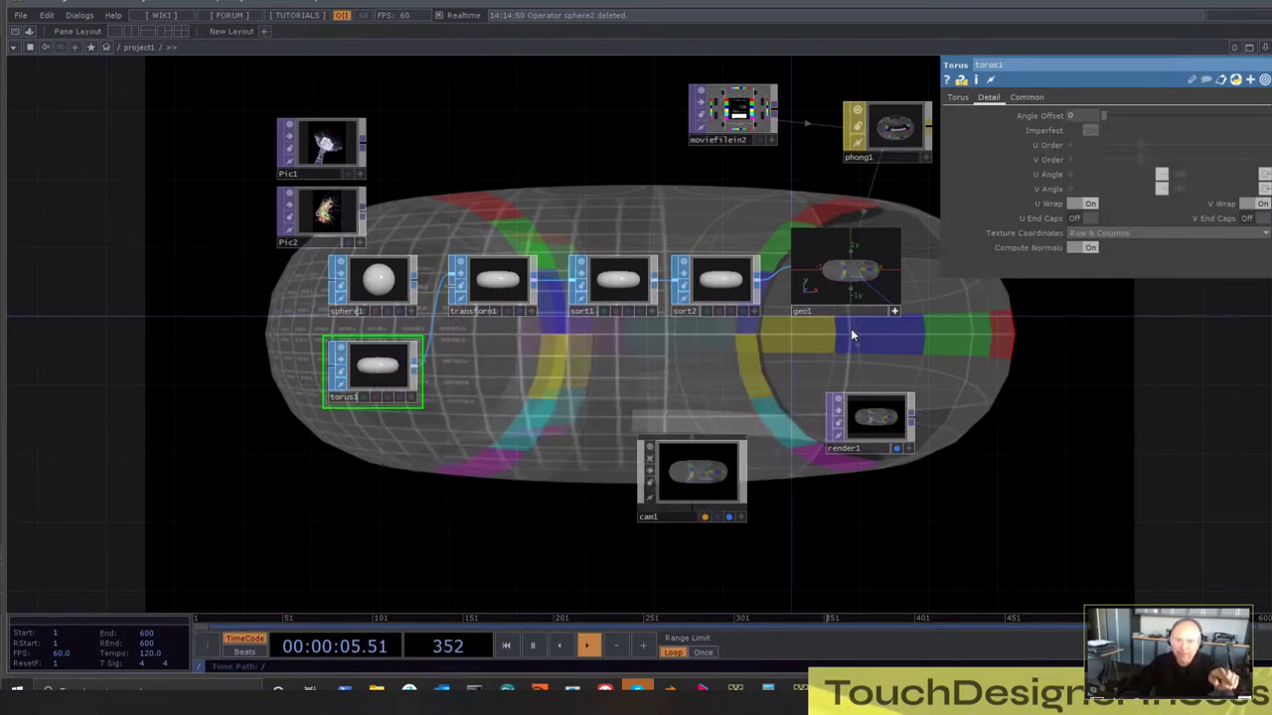
Set the Z scale of geo1 to -1, and hide the parameter window
left_click(847, 298)
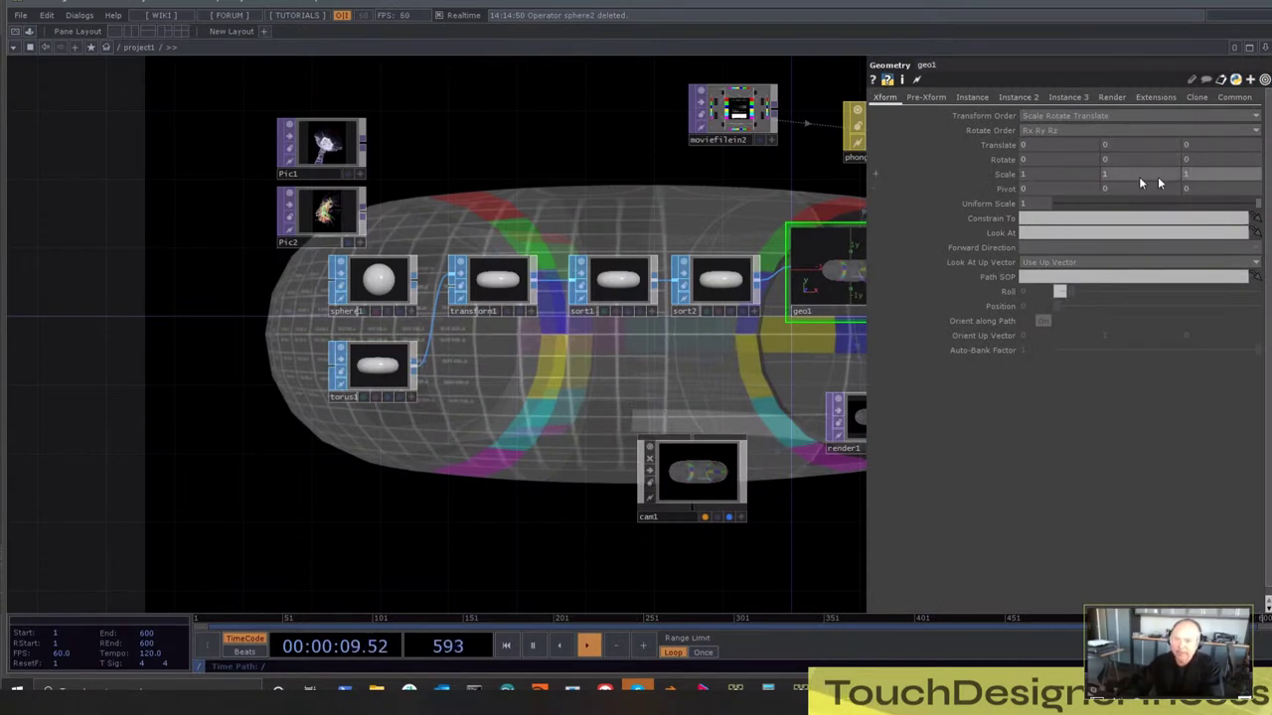
left_click(1187, 175)
type("-")
key("Return")
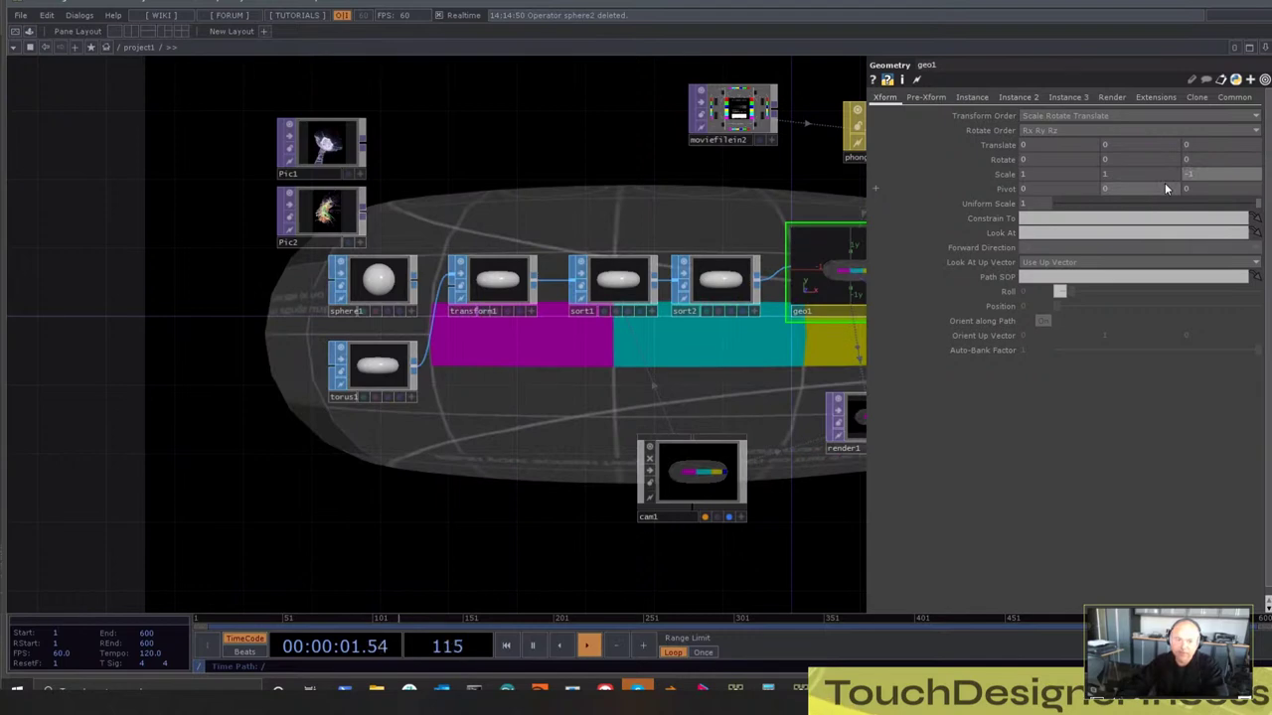
left_click_drag(642, 227, 529, 331)
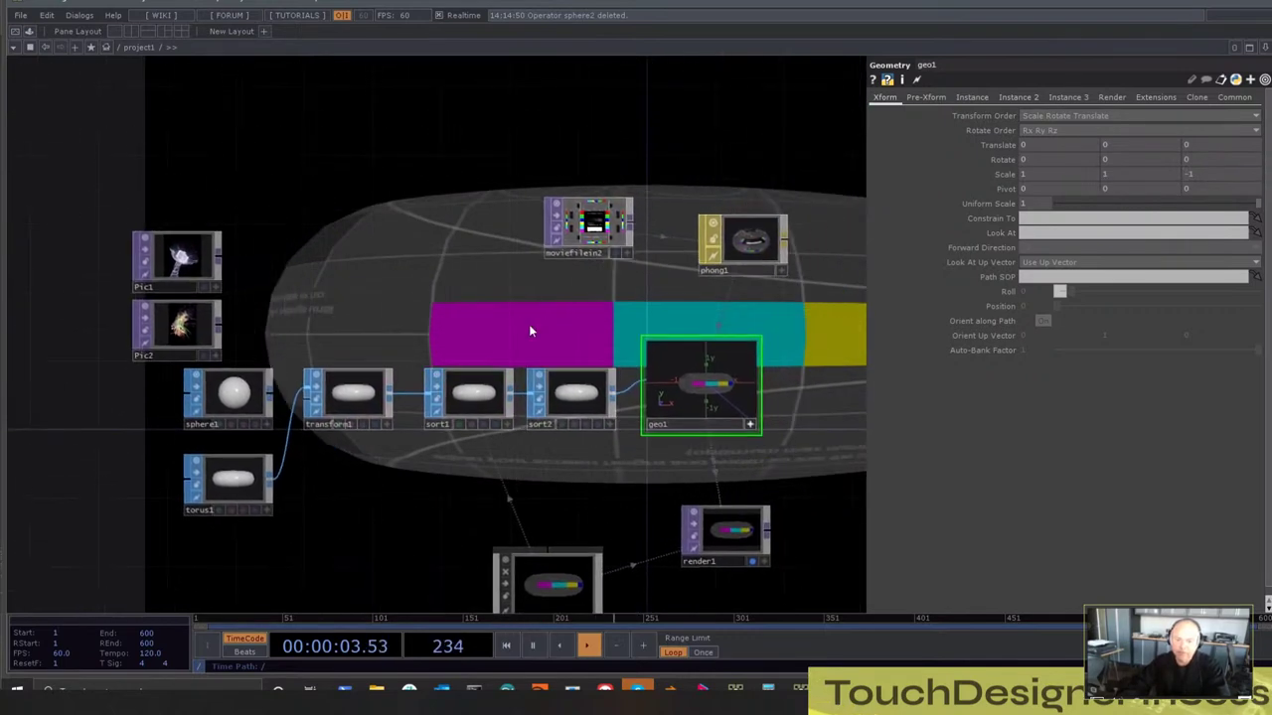
key("p")
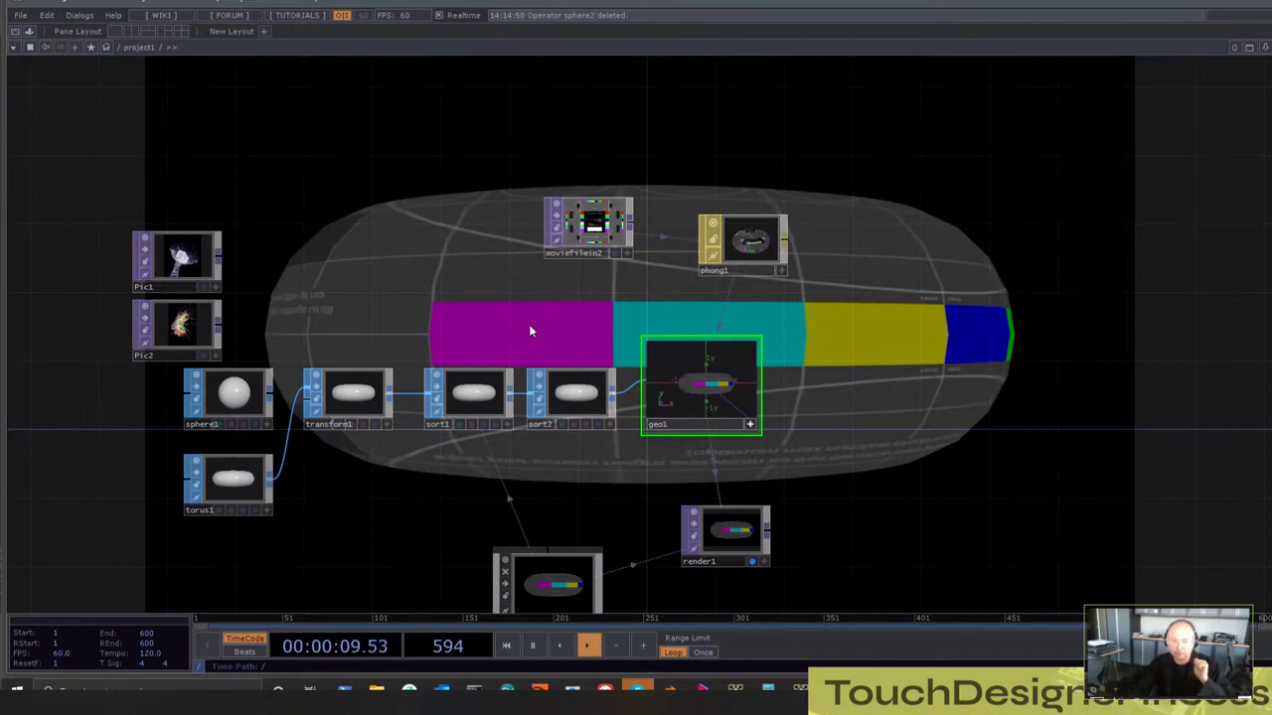
Look over sort1 and sort2 in the node chain, and go up to the root network
left_click(569, 393)
left_click(469, 393)
left_click_drag(440, 510, 613, 293)
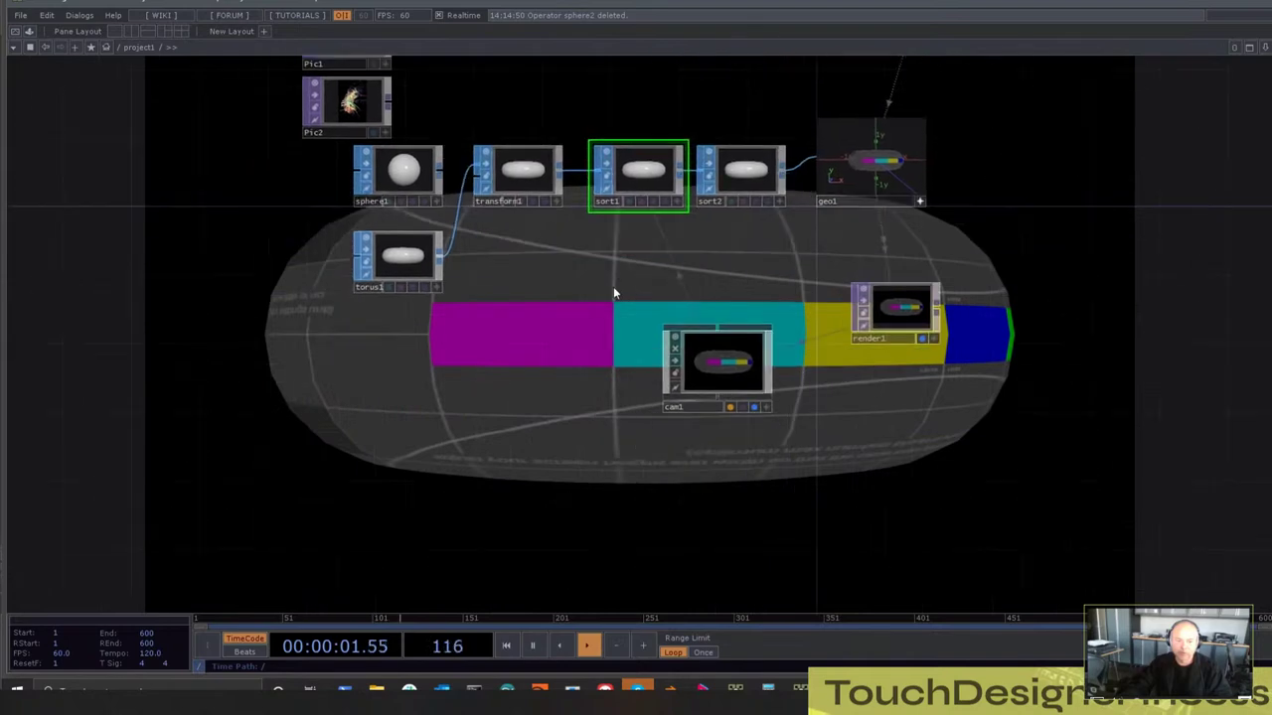
left_click(743, 179)
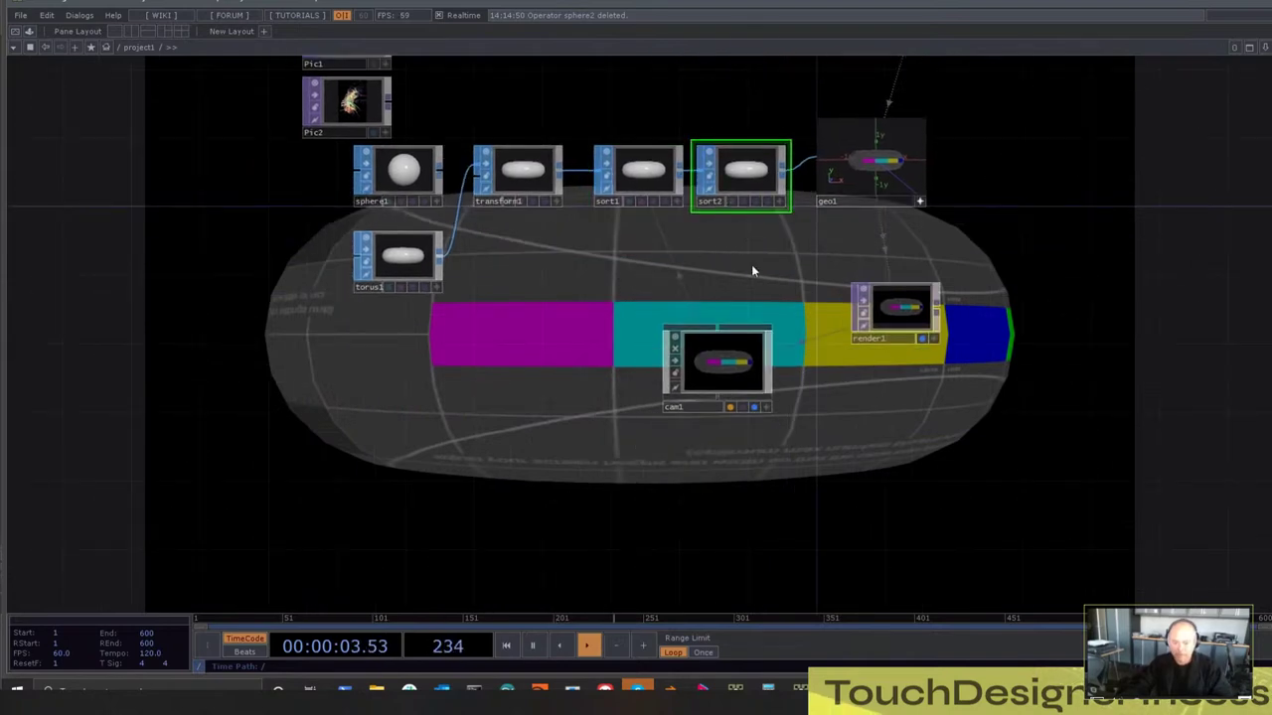
left_click_drag(806, 262, 814, 293)
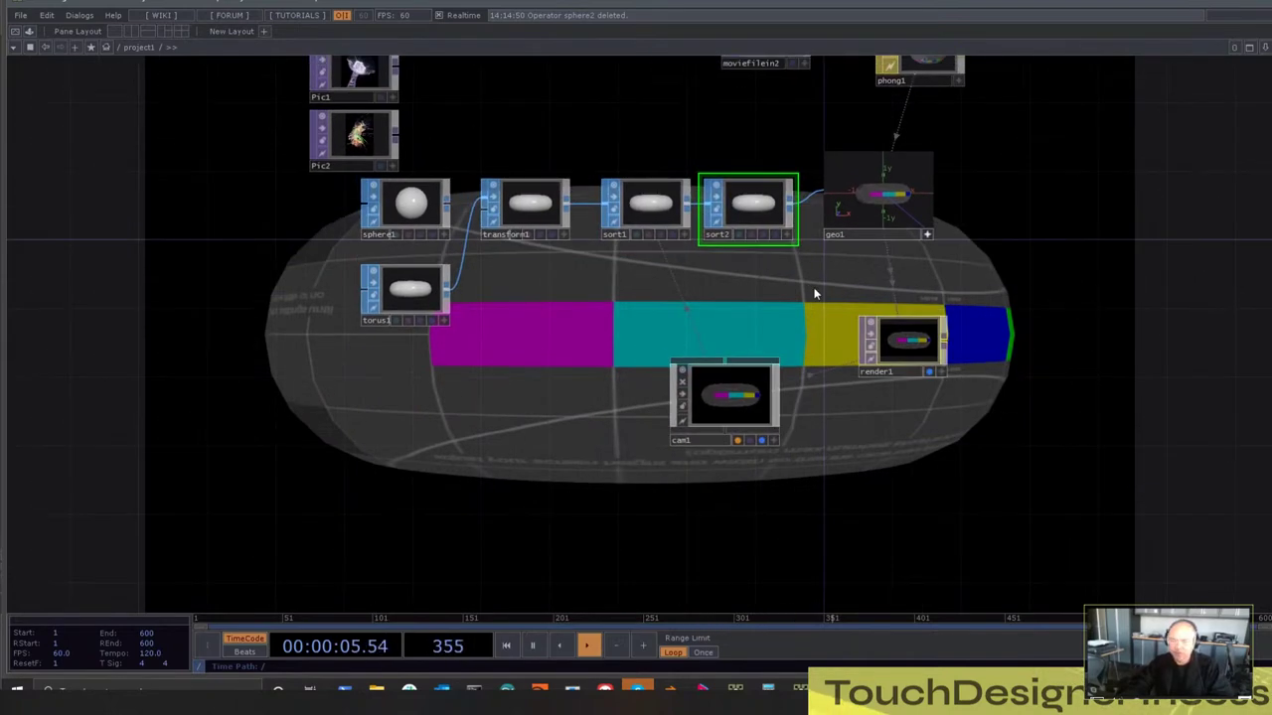
scroll(814, 293, "down", 2)
key("u")
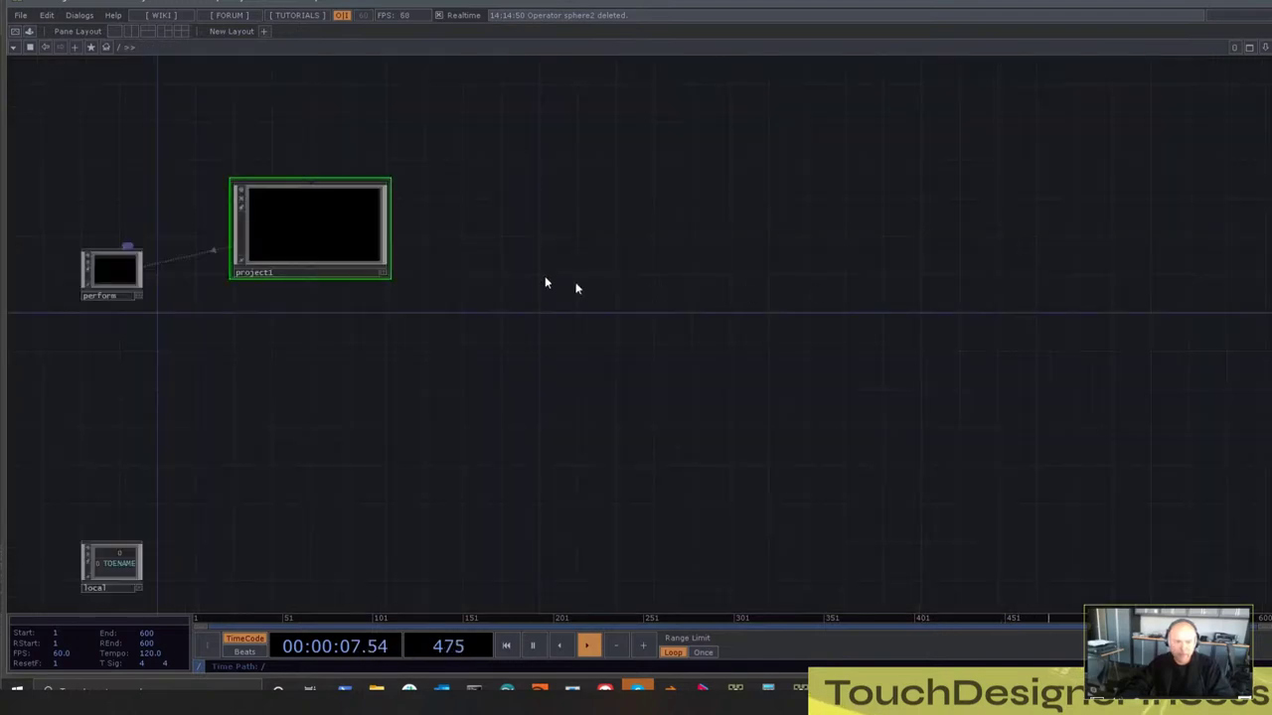
Enter project1 and delete all its operators except the two images Pic1 and Pic2
key("Tab")
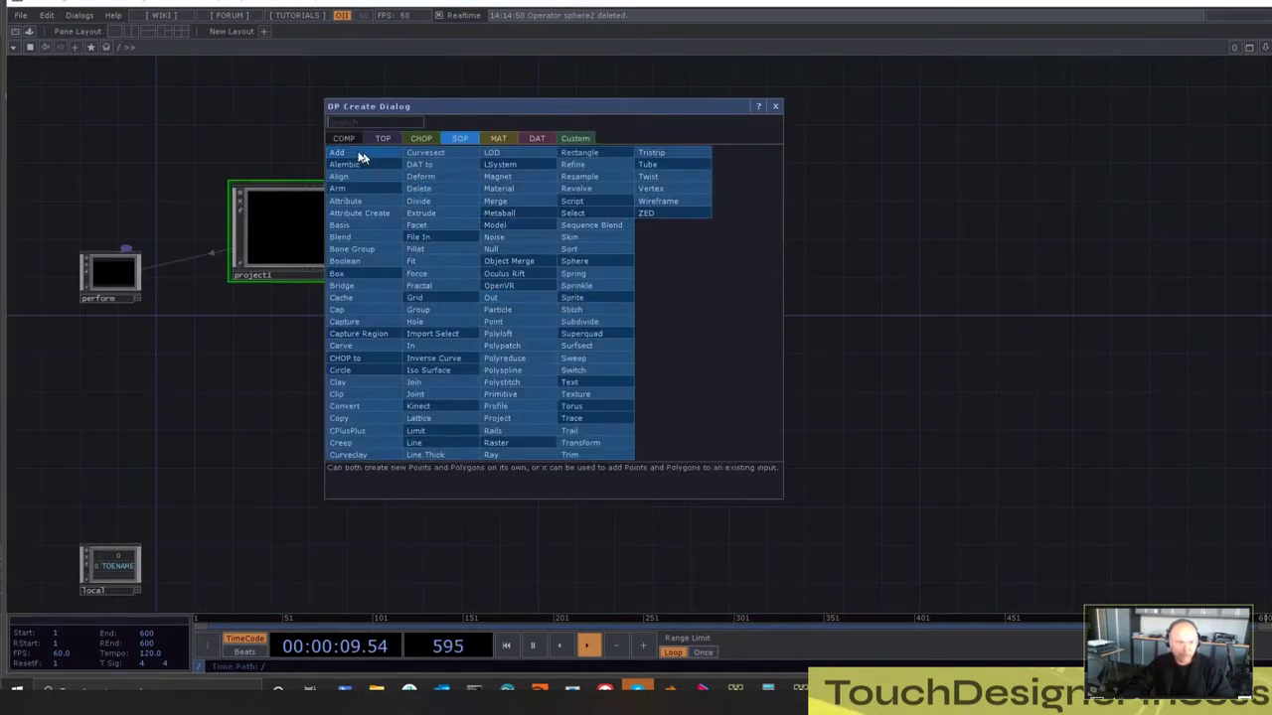
key("Escape")
key("i")
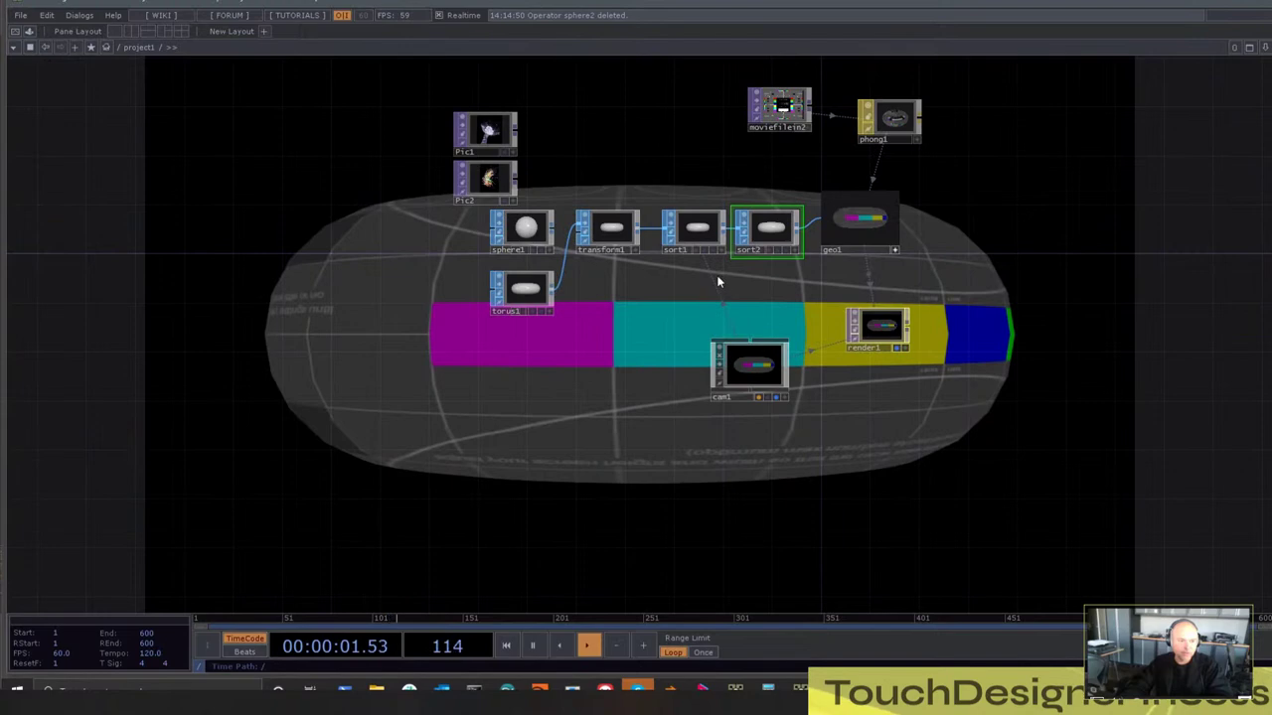
left_click_drag(755, 303, 609, 169)
key("Delete")
Paste the copied sphere SOP near Pic2, and show its parameters to check the primitive type
scroll(537, 194, "up", 3)
left_click(514, 153)
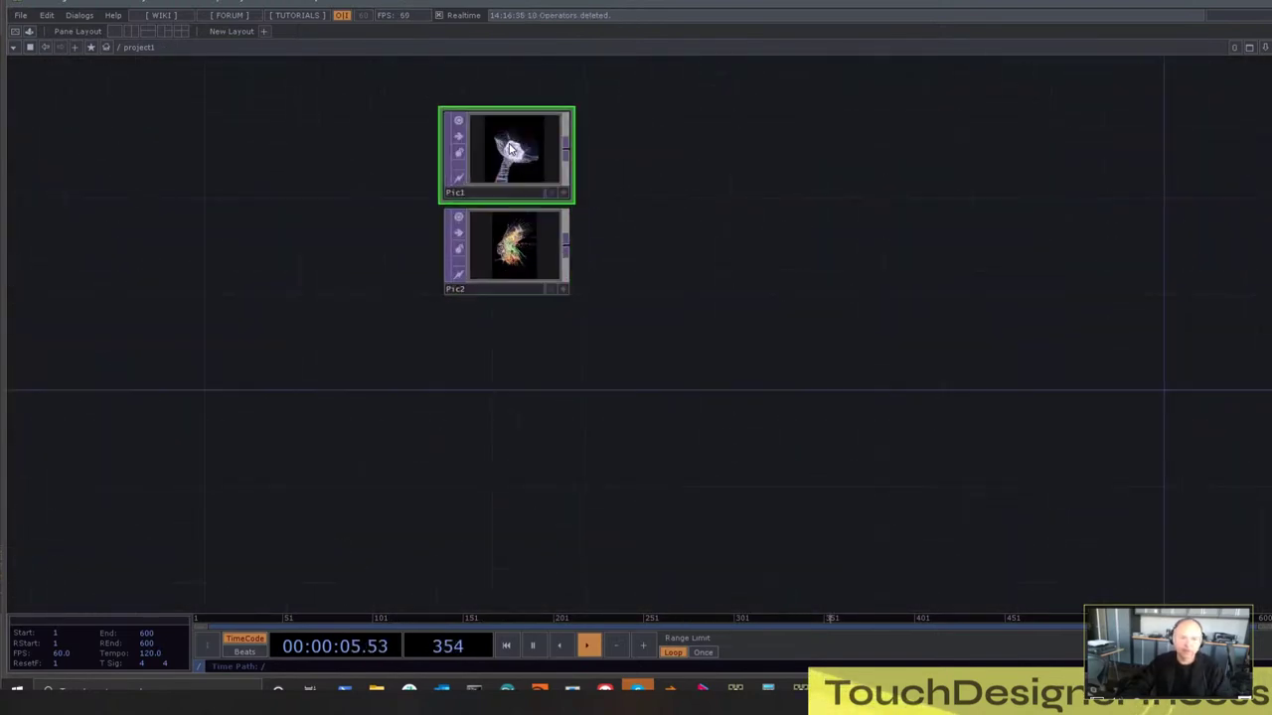
scroll(516, 152, "up", 8)
scroll(540, 236, "down", 10)
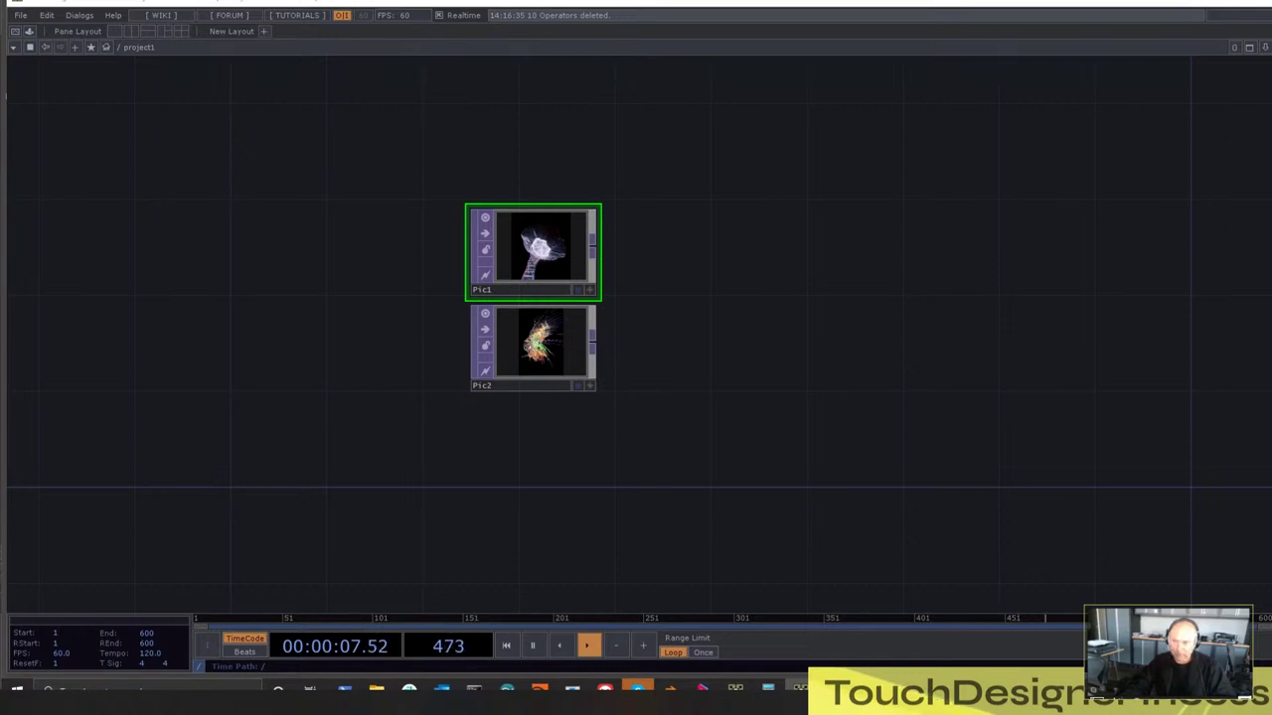
left_click_drag(700, 346, 534, 265)
left_click_drag(556, 472, 542, 299)
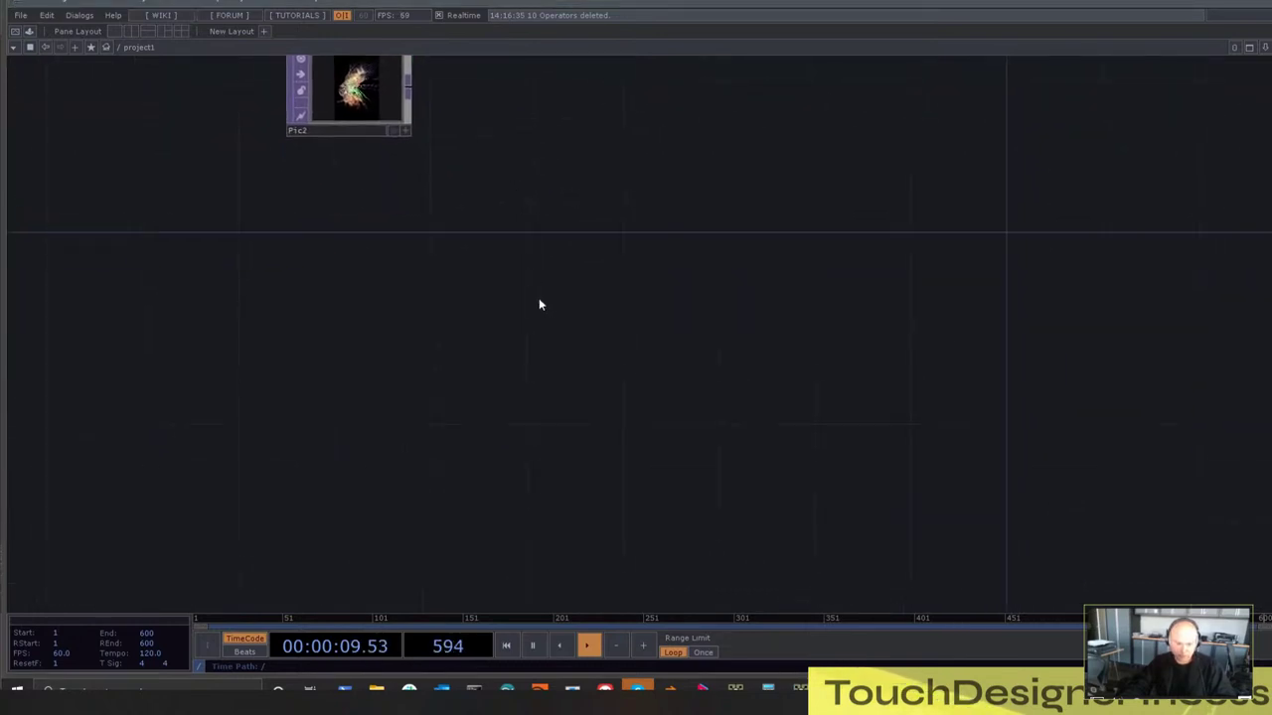
key("ctrl+v")
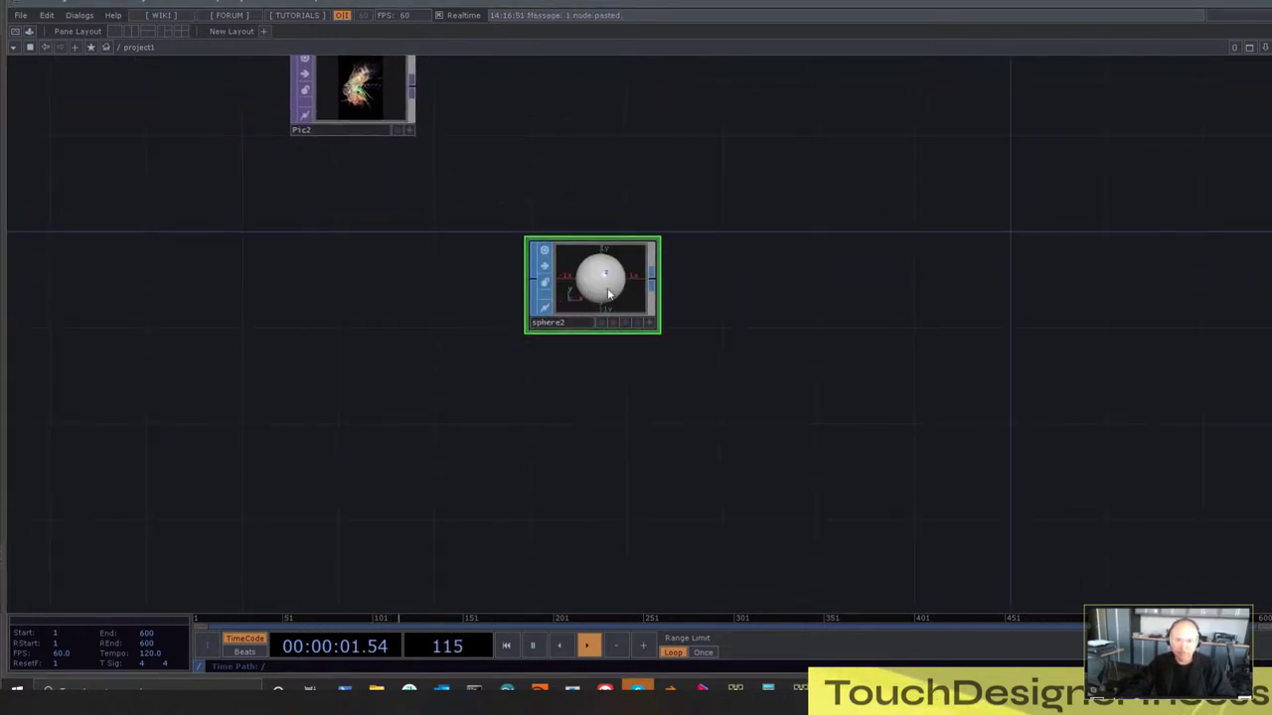
key("p")
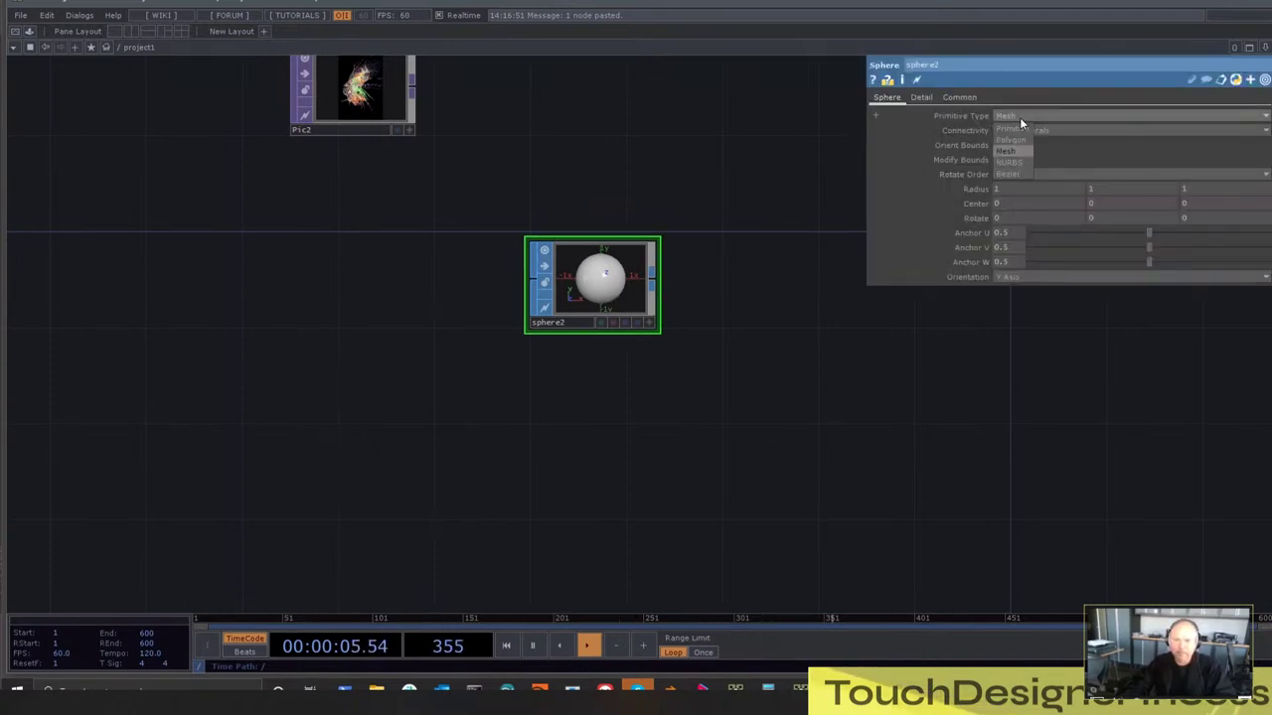
left_click_drag(606, 188, 489, 189)
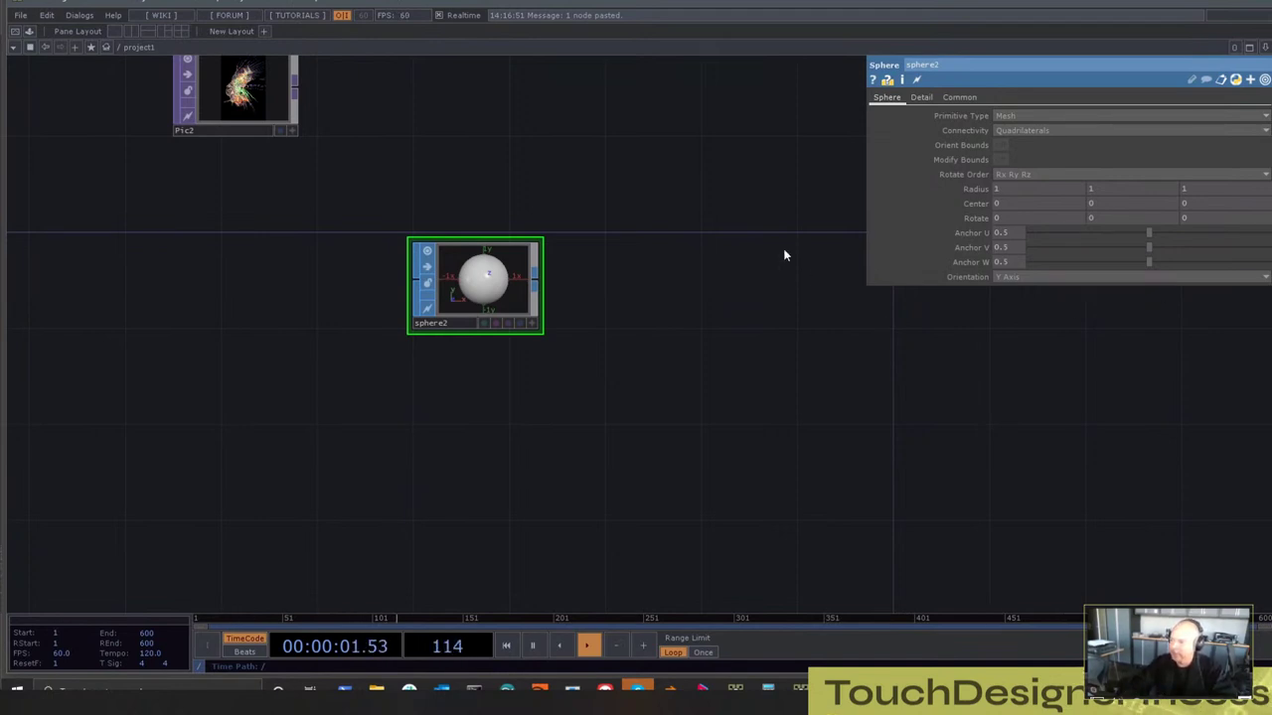
Add a Render TOP below sphere2
left_click_drag(767, 338, 597, 289)
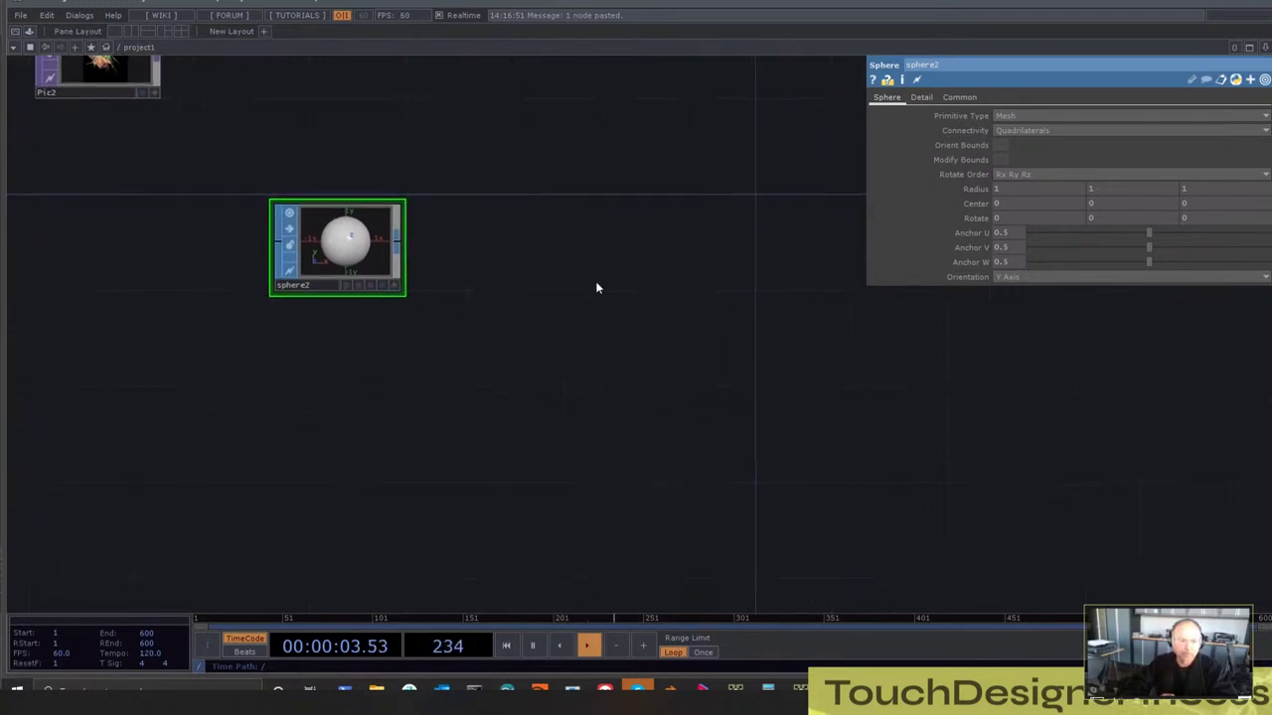
scroll(588, 277, "down", 3)
scroll(557, 275, "up", 2)
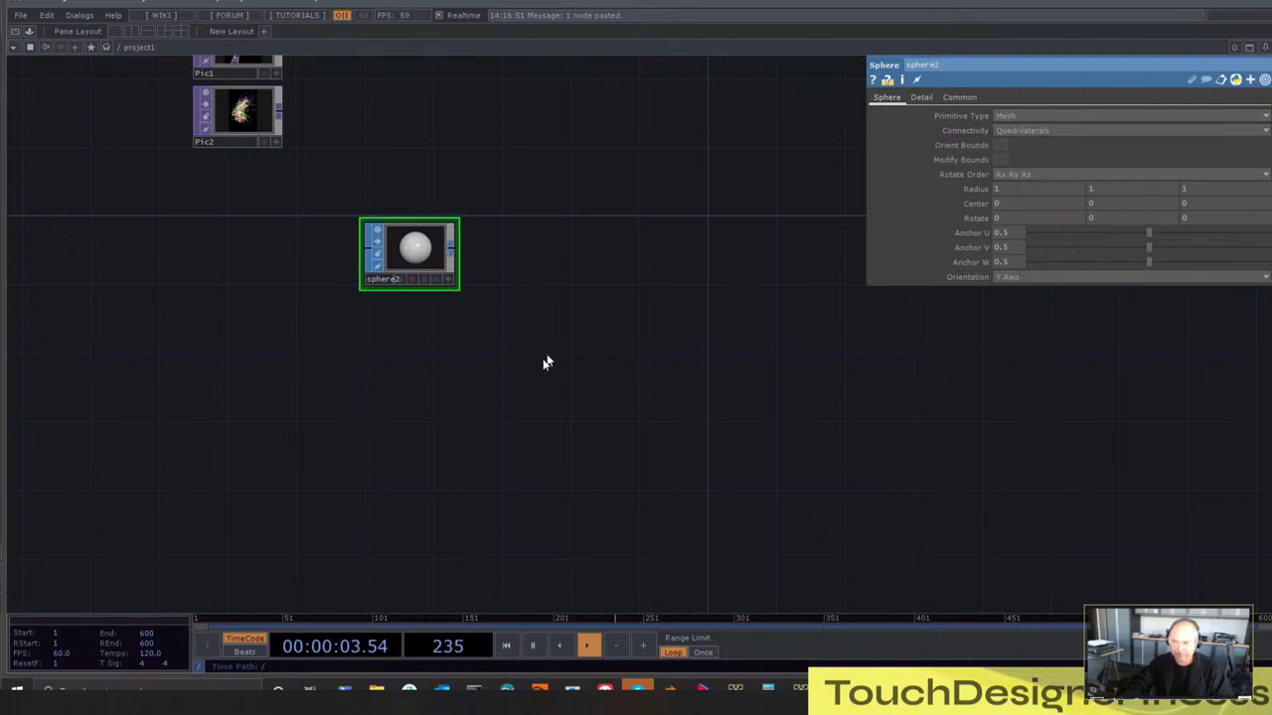
left_click_drag(522, 371, 534, 357)
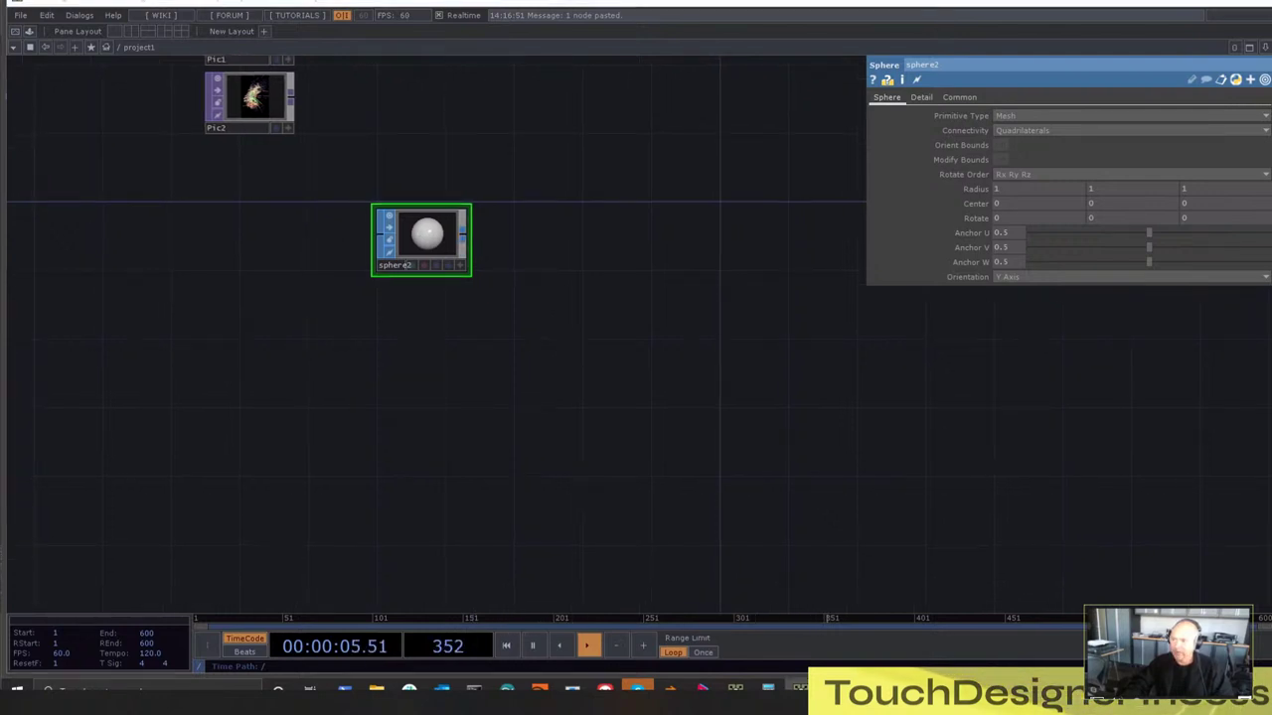
key("Tab")
type("re")
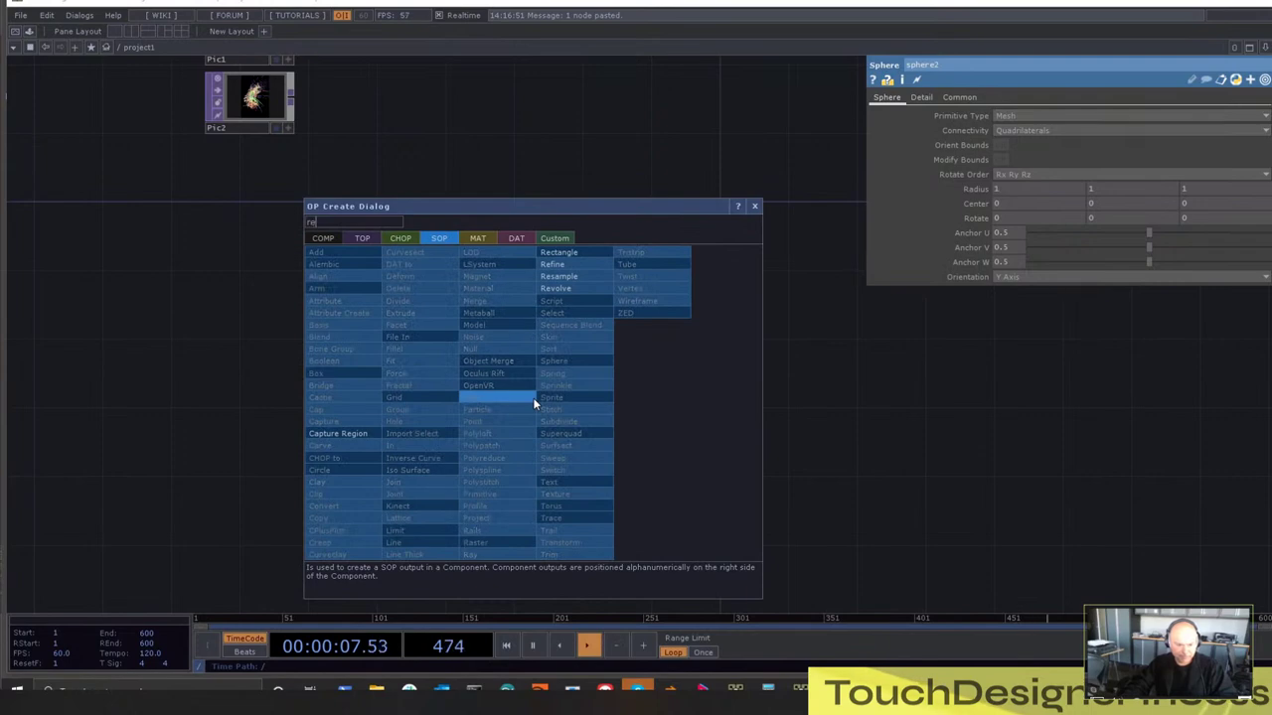
left_click(364, 238)
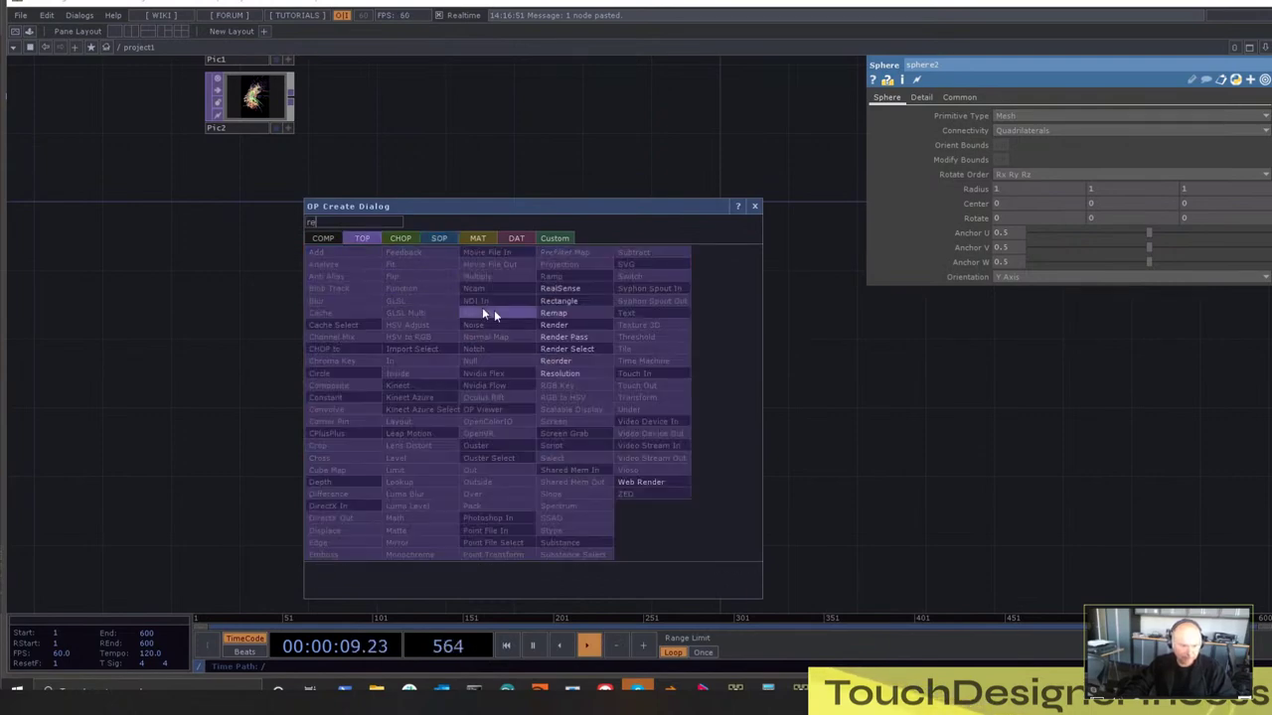
left_click(575, 328)
left_click(425, 342)
left_click_drag(426, 344, 425, 378)
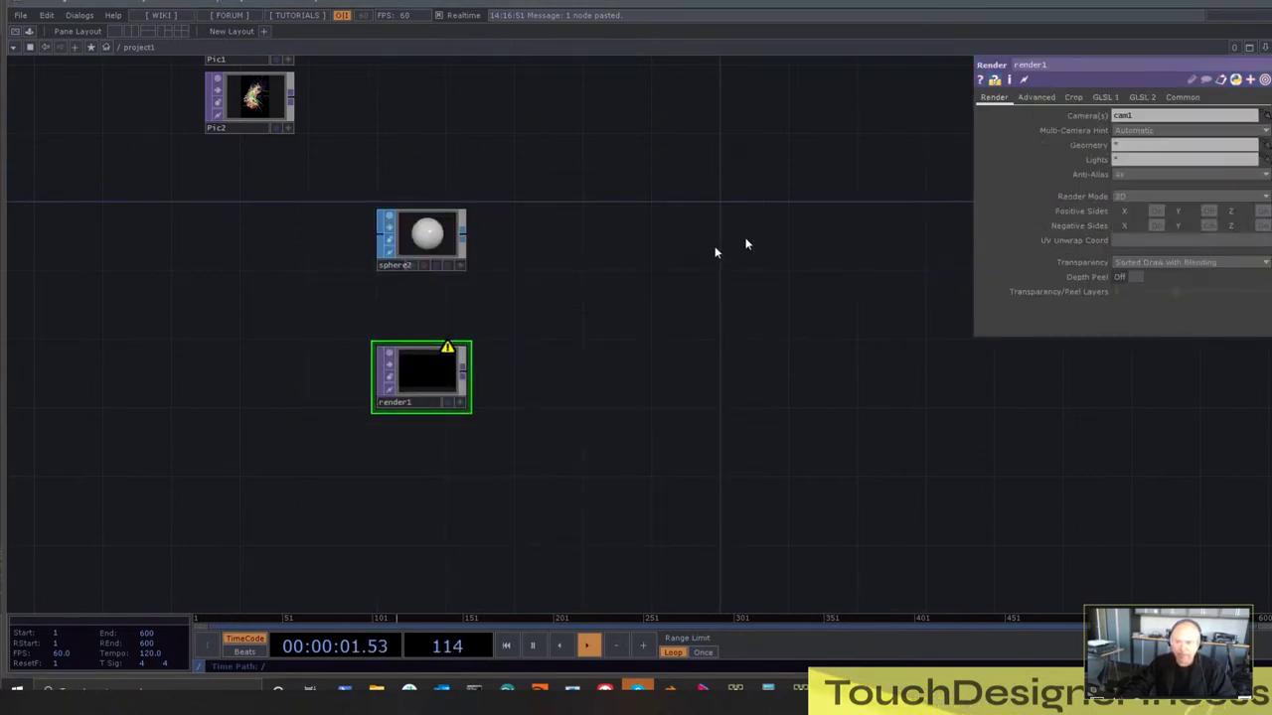
Check the advanced settings of render1, and add a Phong material beside sphere2
left_click(1036, 98)
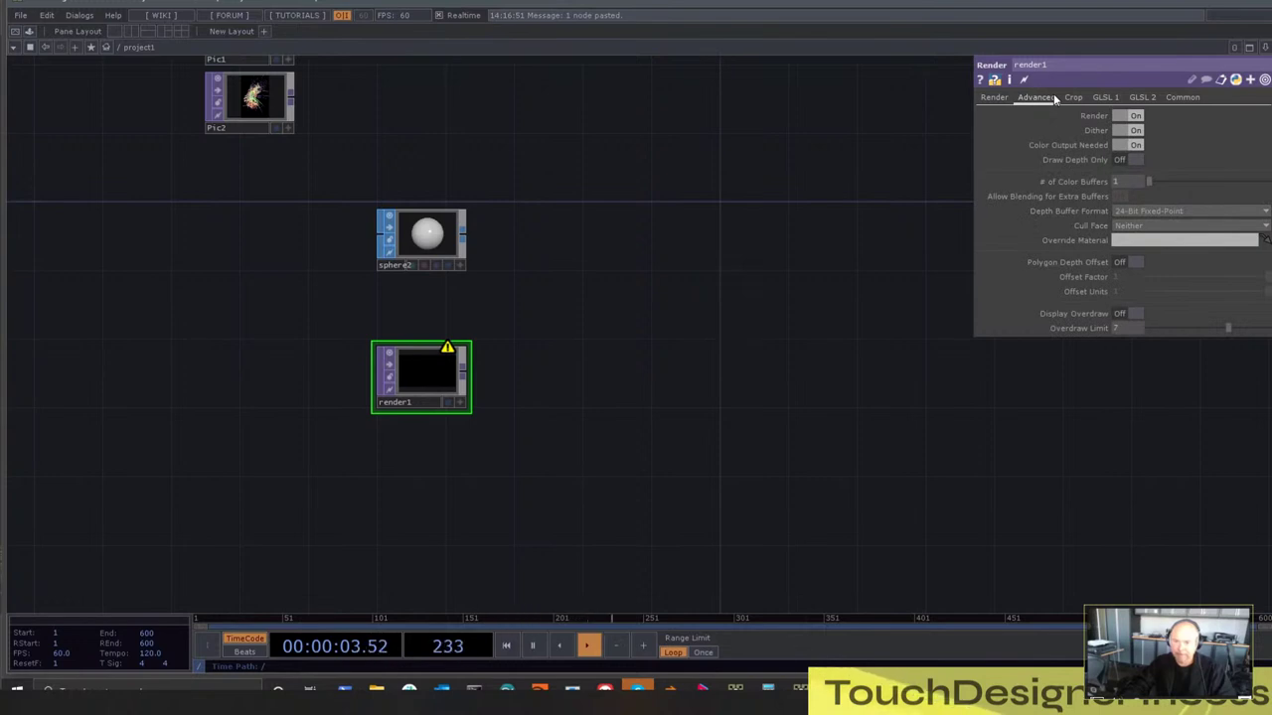
key("Tab")
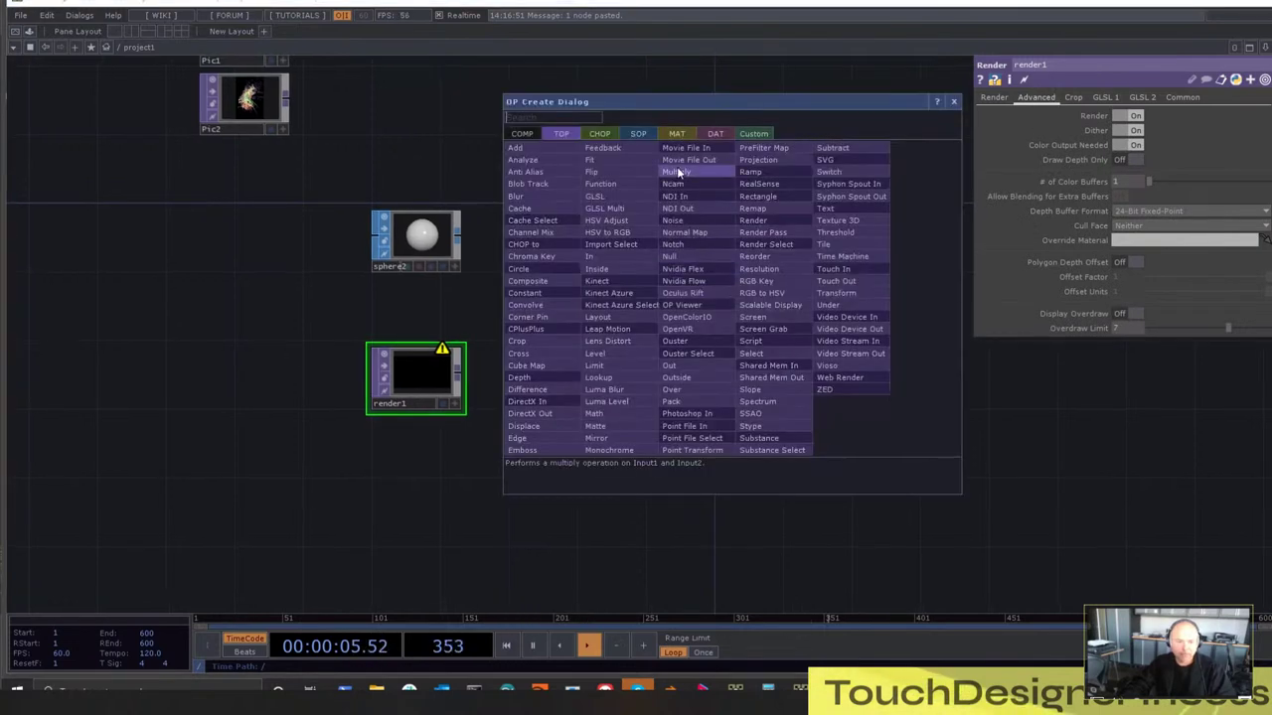
left_click(680, 135)
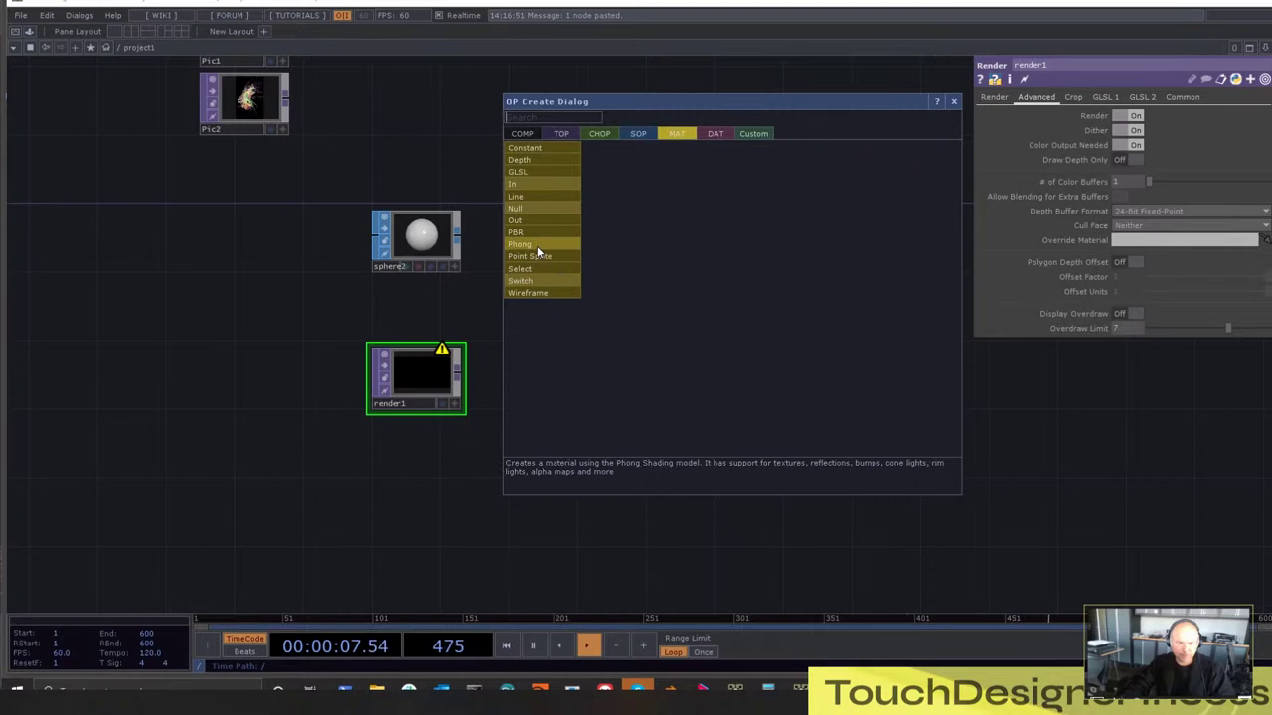
left_click(537, 245)
left_click(613, 244)
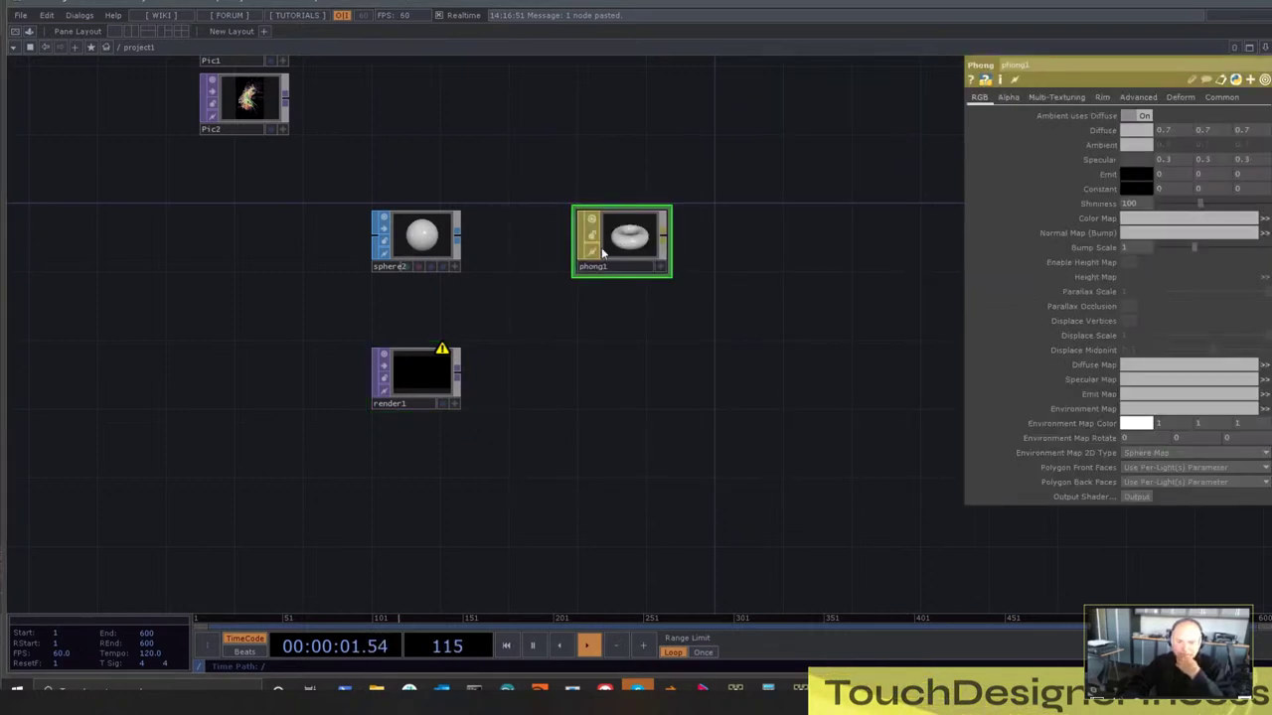
Assign sphere2 as the geometry of render1
left_click(417, 376)
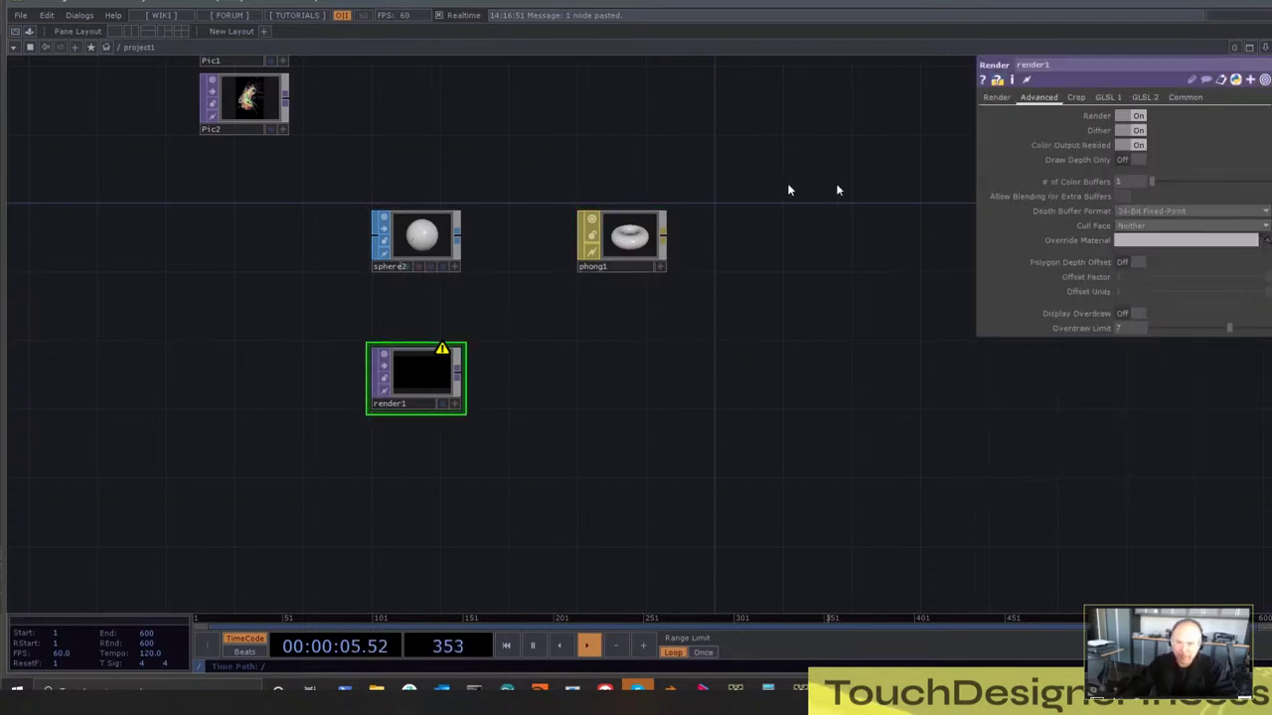
left_click(997, 98)
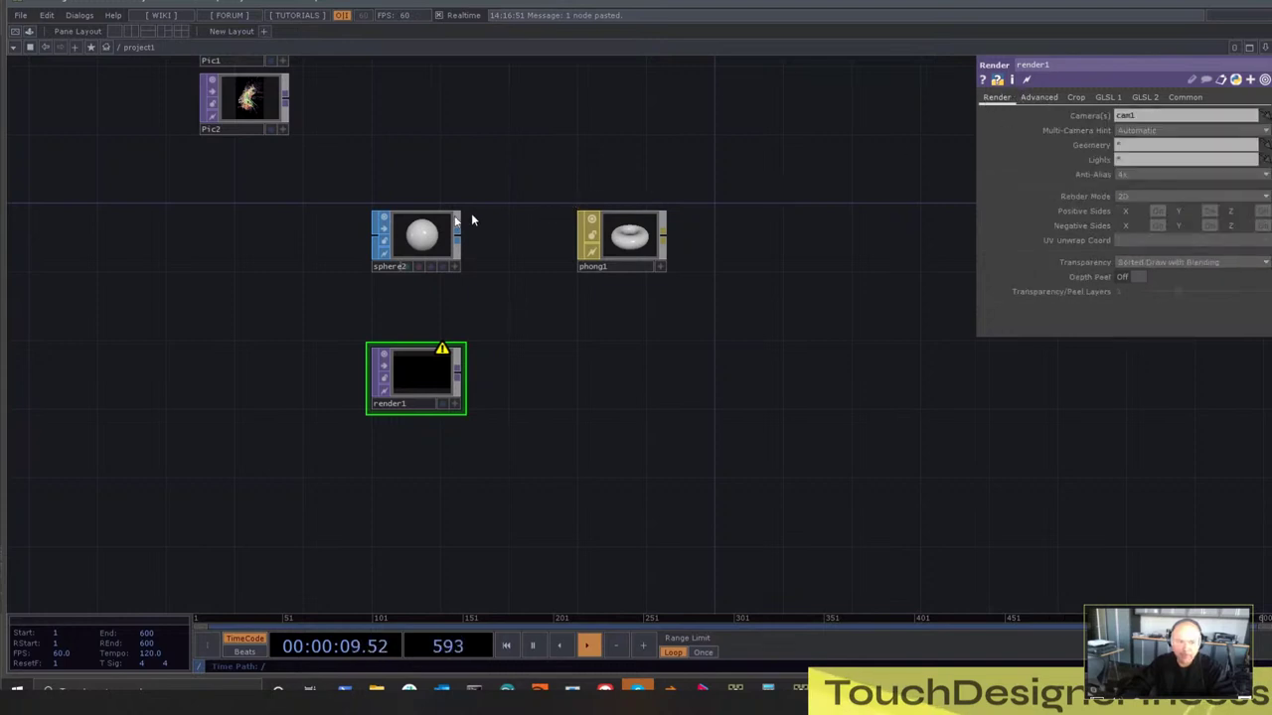
left_click_drag(452, 229, 1133, 147)
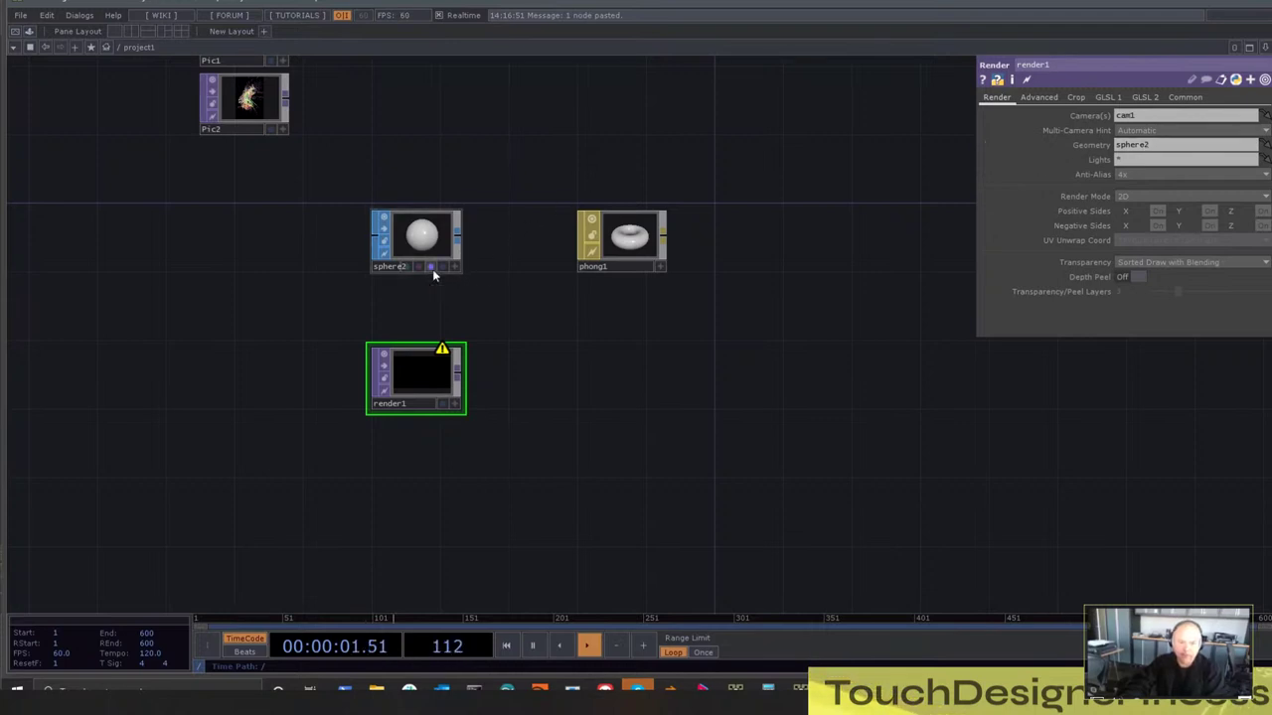
Add a Camera COMP beside render1
key("Tab")
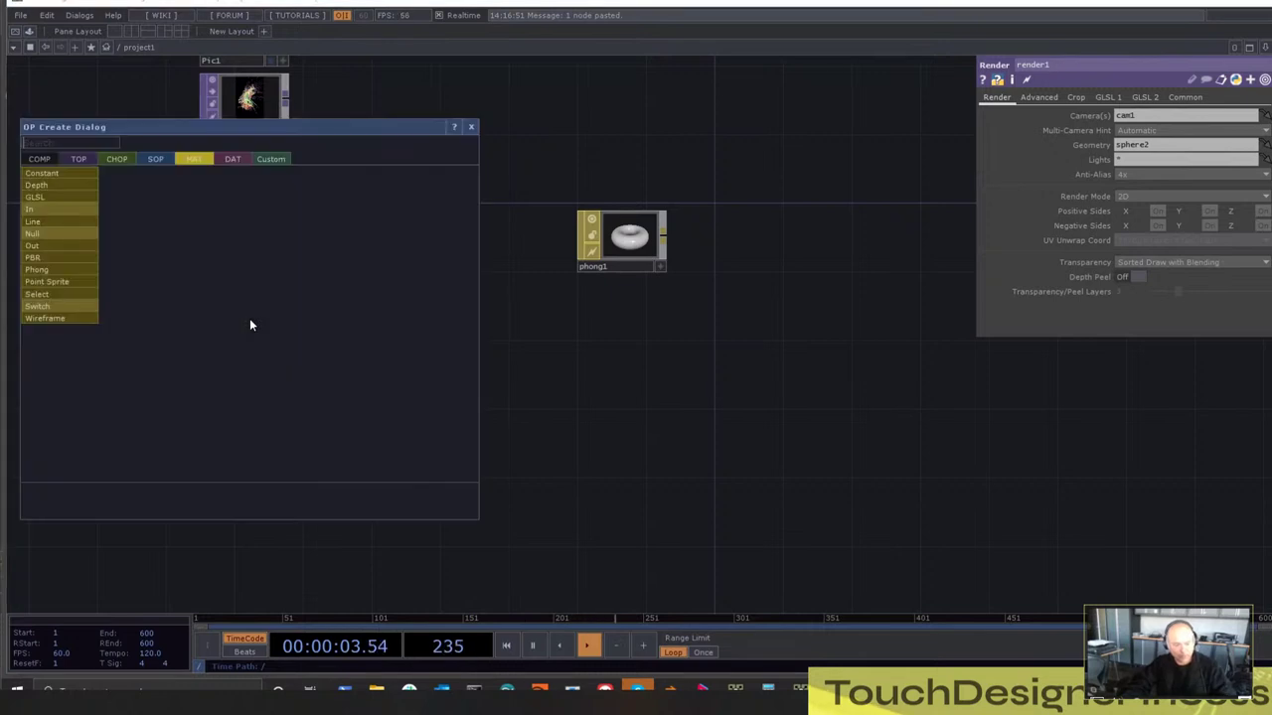
left_click(48, 158)
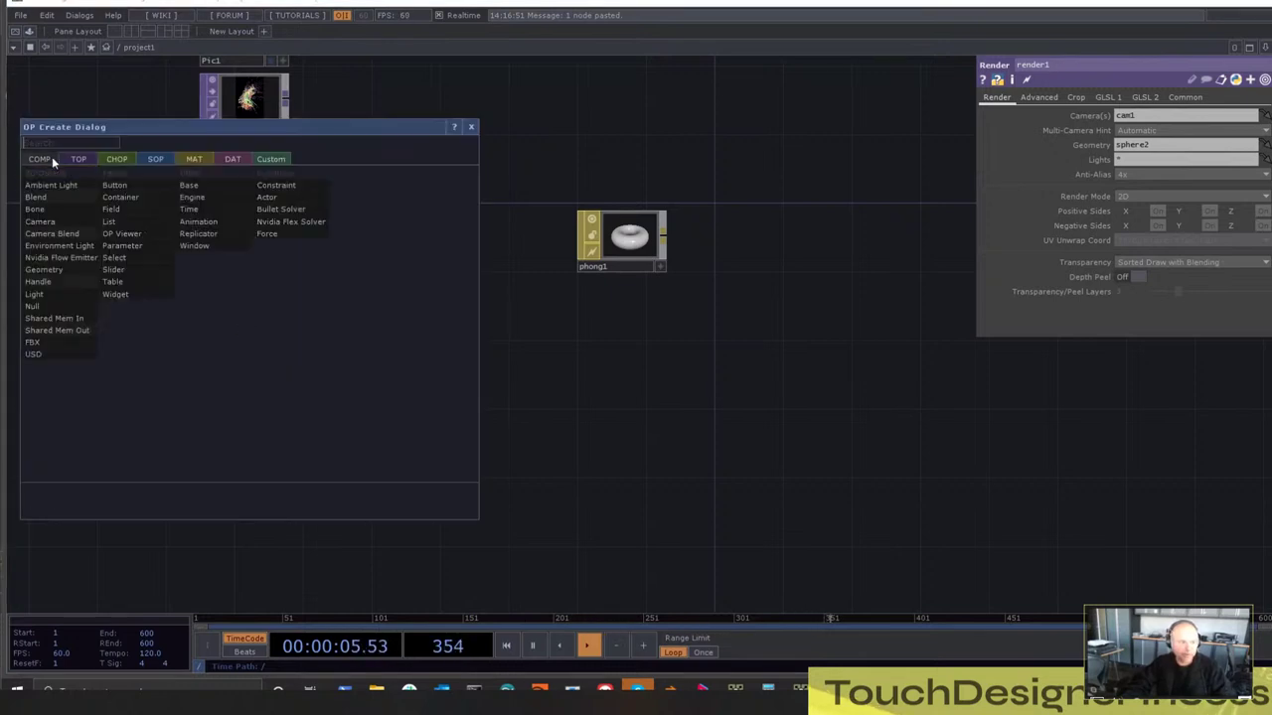
left_click(60, 222)
left_click(232, 372)
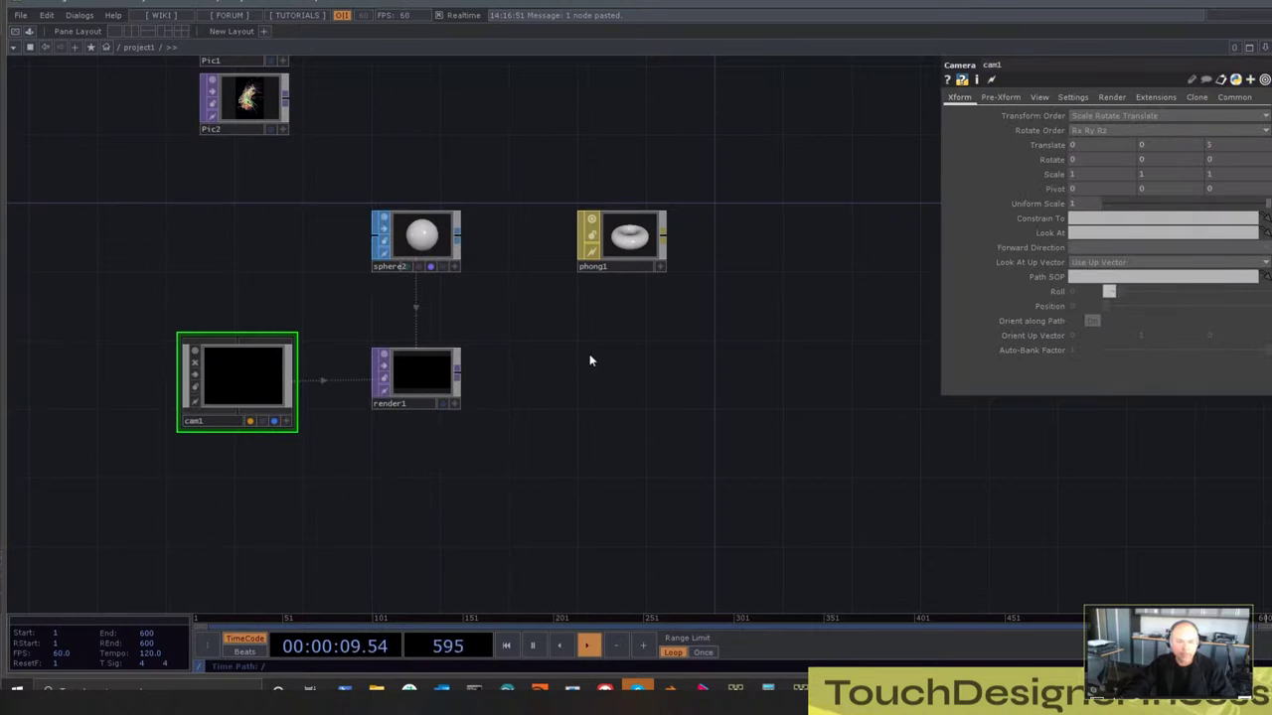
Examine the cam1, sphere2 and render1 connections, the Pic1 and Pic2 images, and the phong1 parameters
left_click_drag(590, 356, 638, 286)
left_click_drag(563, 339, 452, 383)
scroll(443, 303, "up", 3)
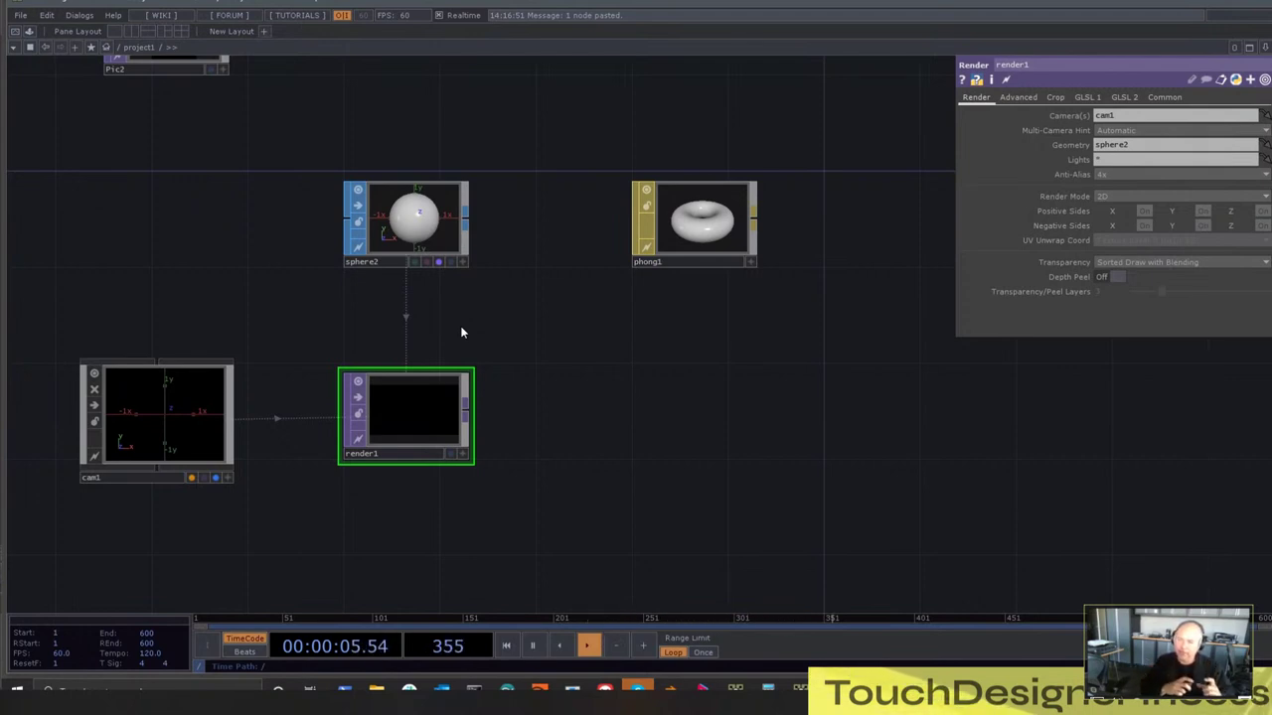
scroll(441, 351, "down", 2)
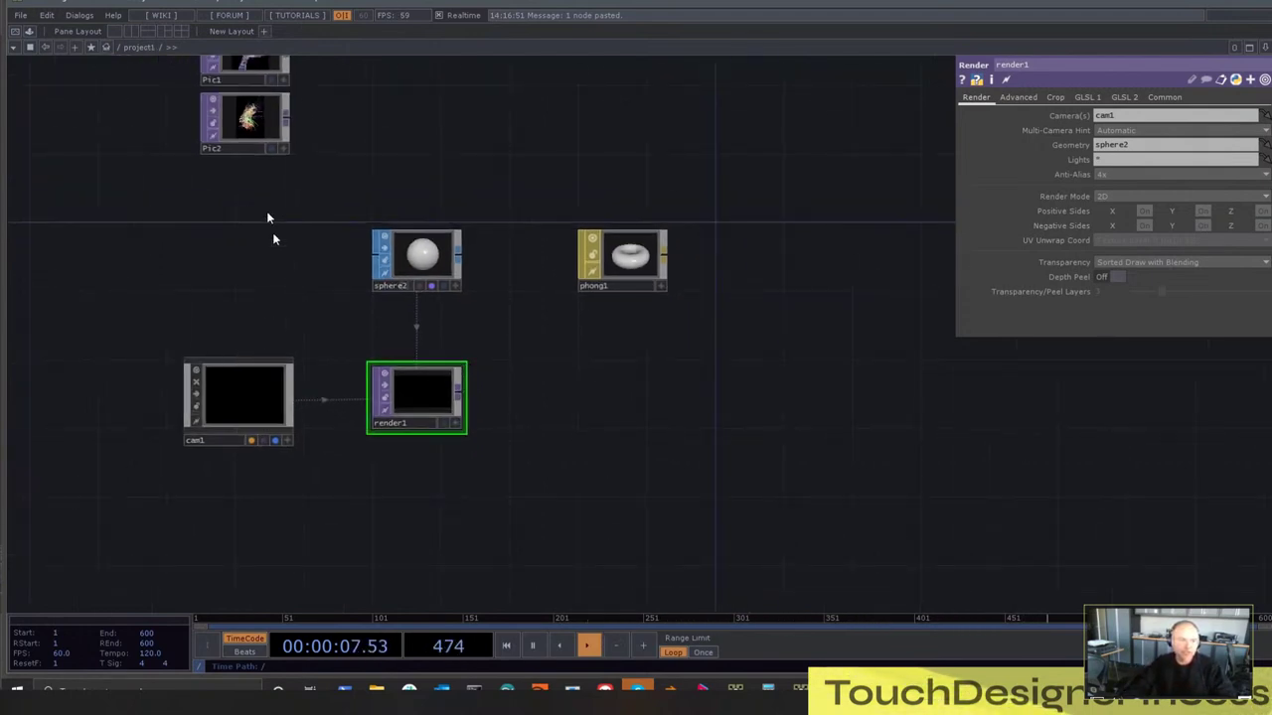
left_click_drag(266, 211, 369, 392)
scroll(337, 269, "up", 5)
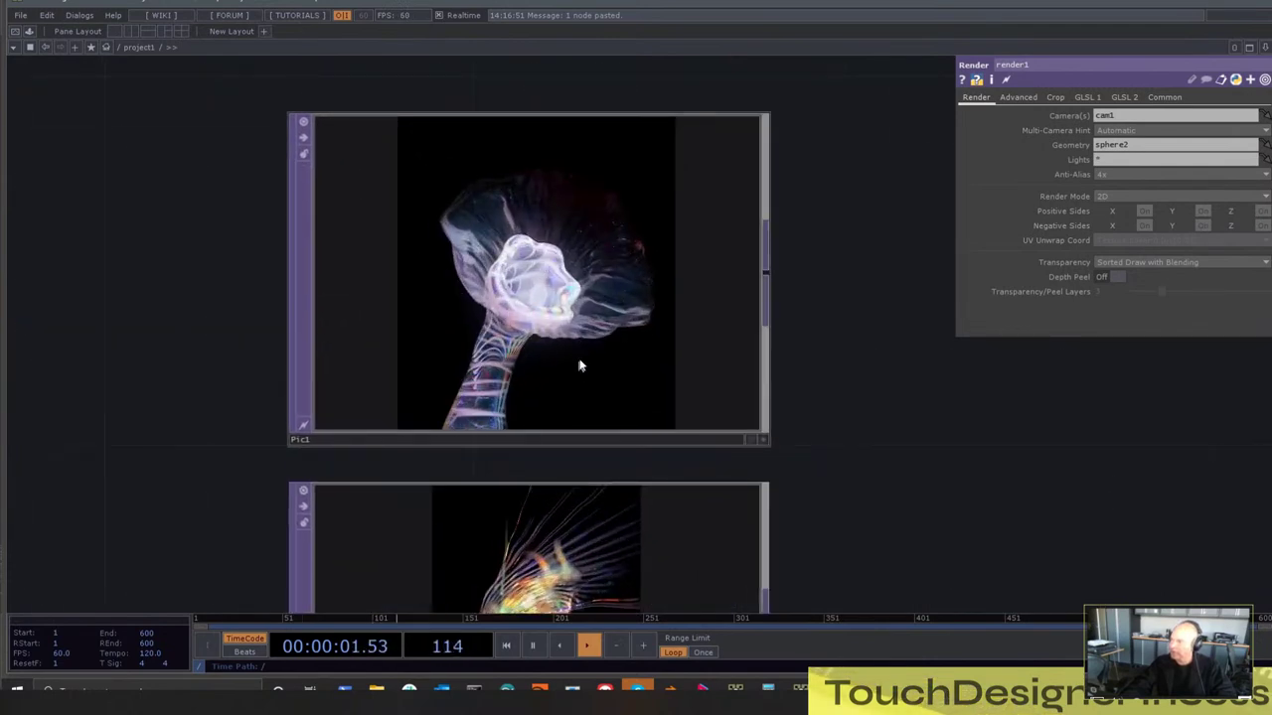
scroll(496, 345, "down", 5)
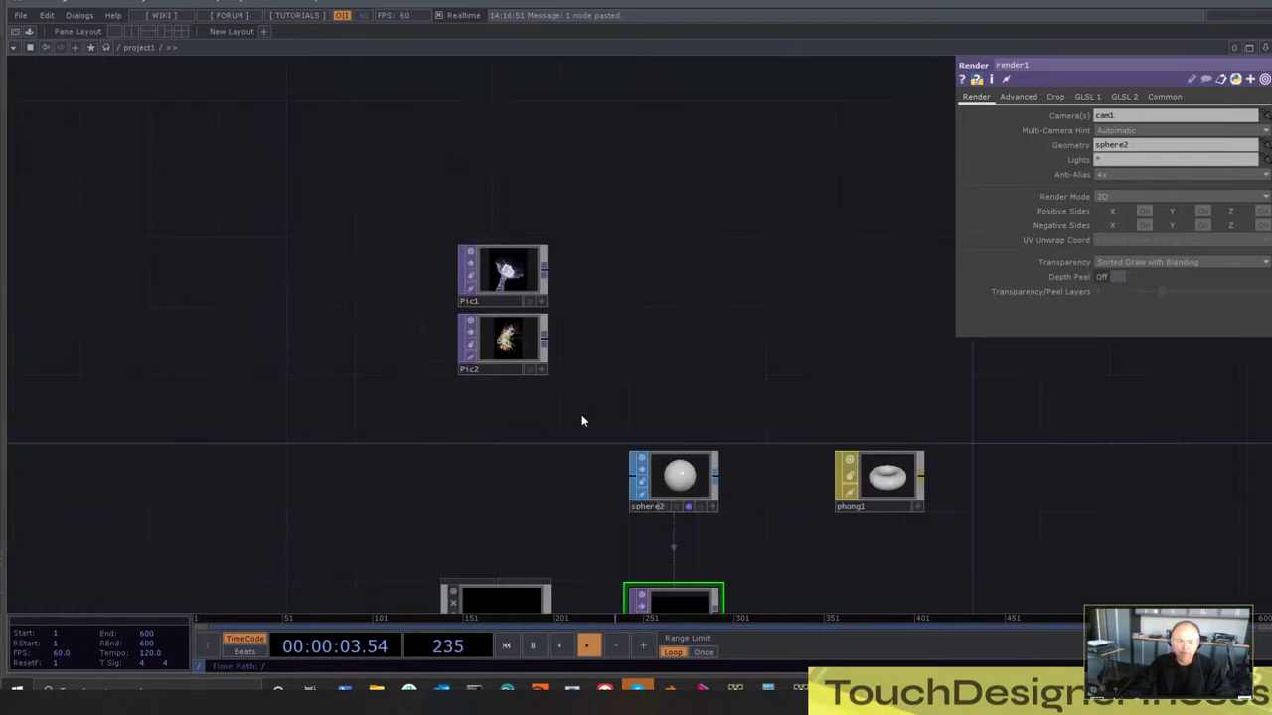
left_click_drag(583, 421, 529, 199)
scroll(651, 388, "up", 3)
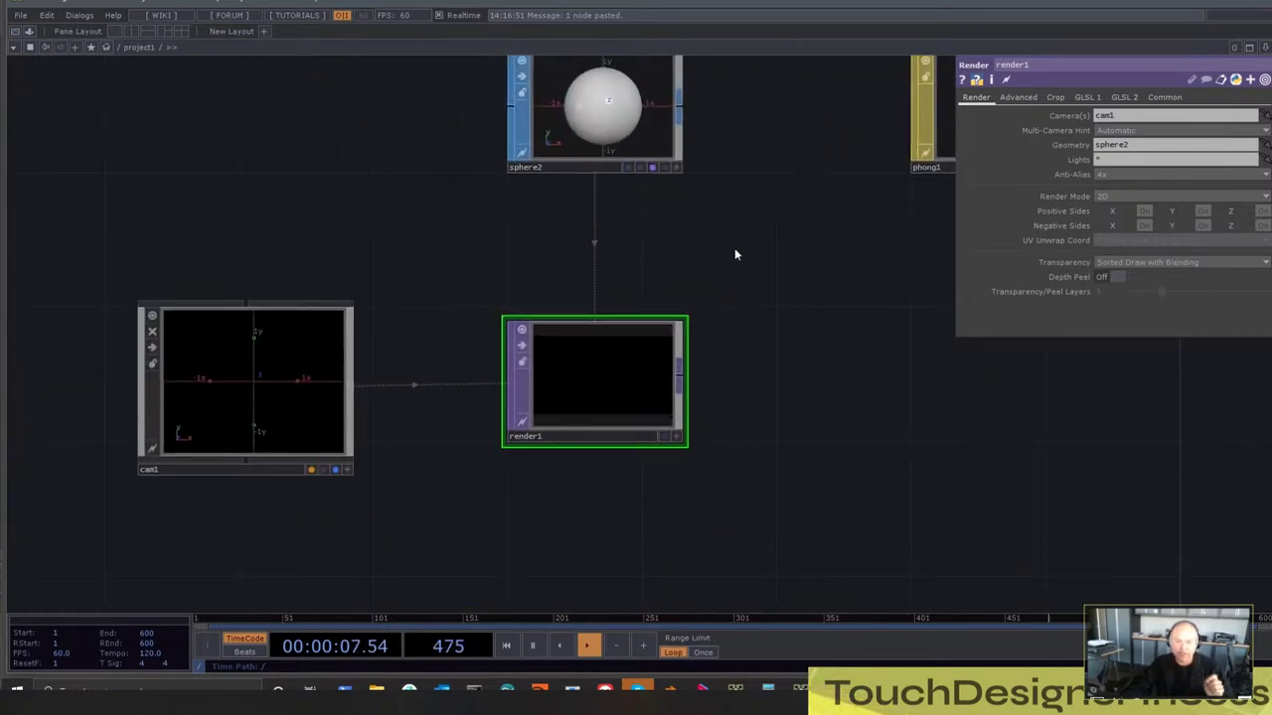
left_click_drag(734, 249, 719, 282)
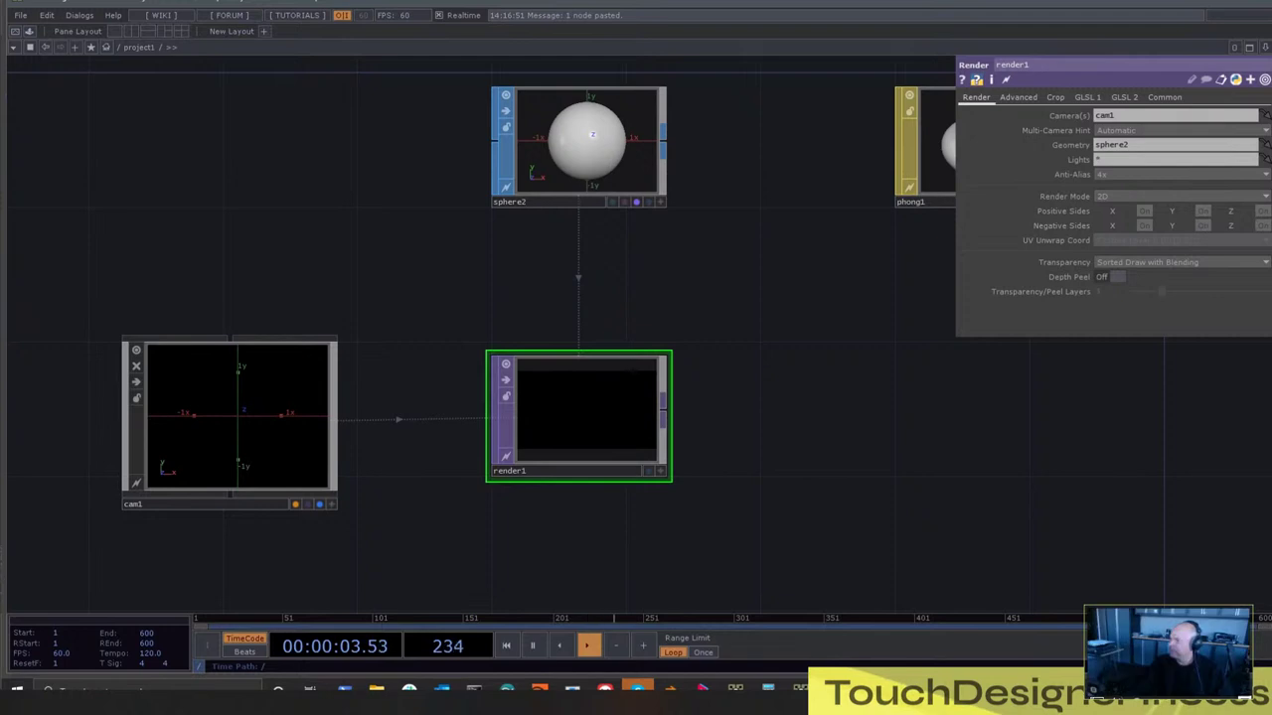
left_click_drag(862, 250, 666, 289)
left_click(881, 256)
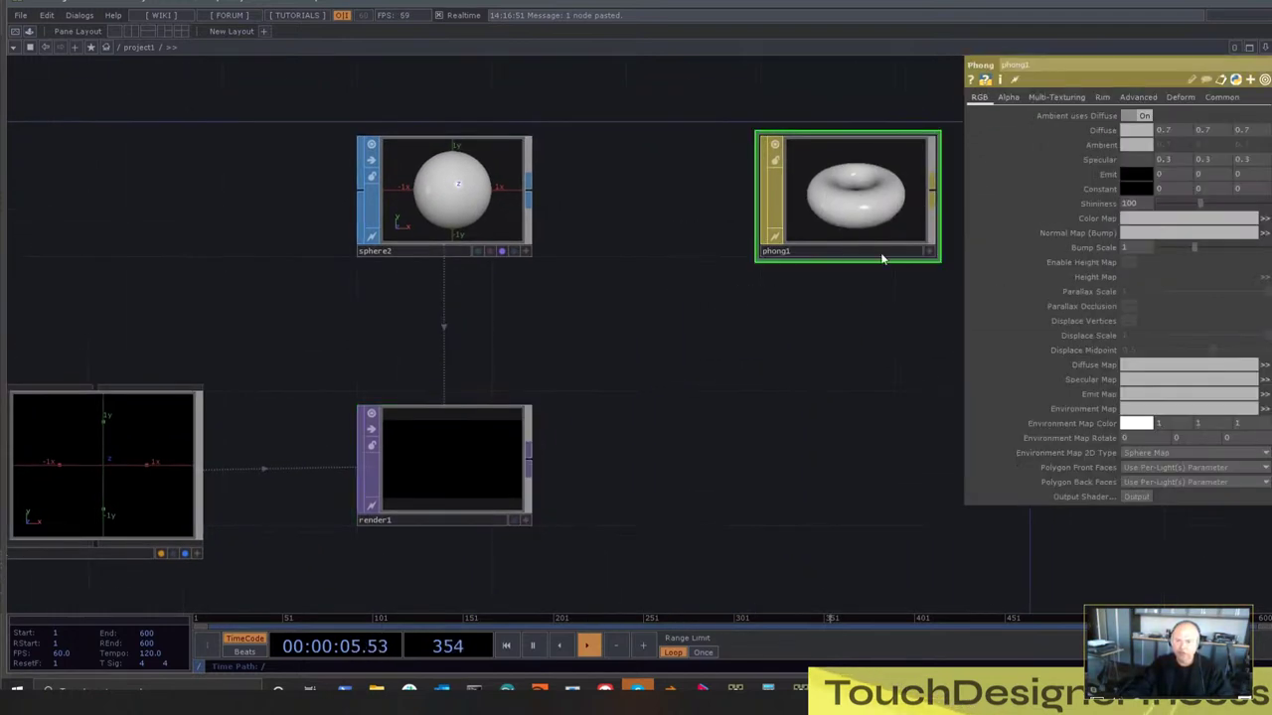
scroll(871, 255, "down", 3)
left_click_drag(846, 327, 845, 289)
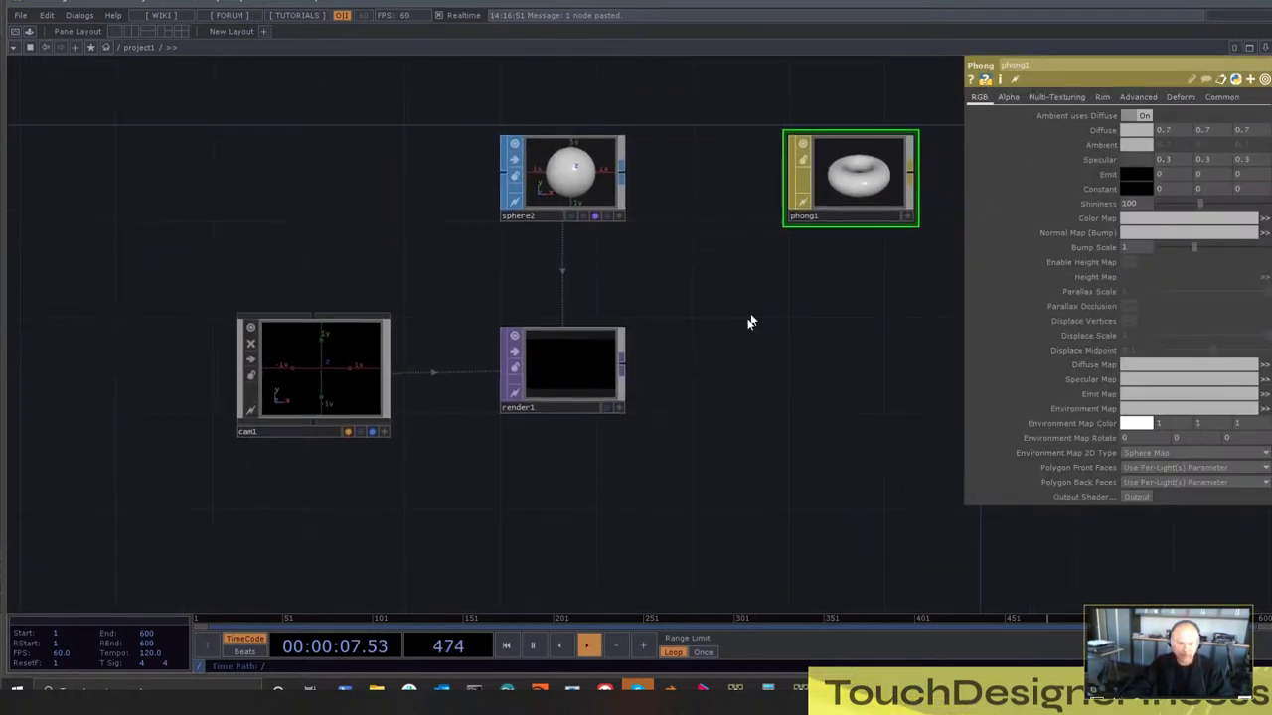
Set the render mode of render1 to UV Unwrap
left_click(557, 397)
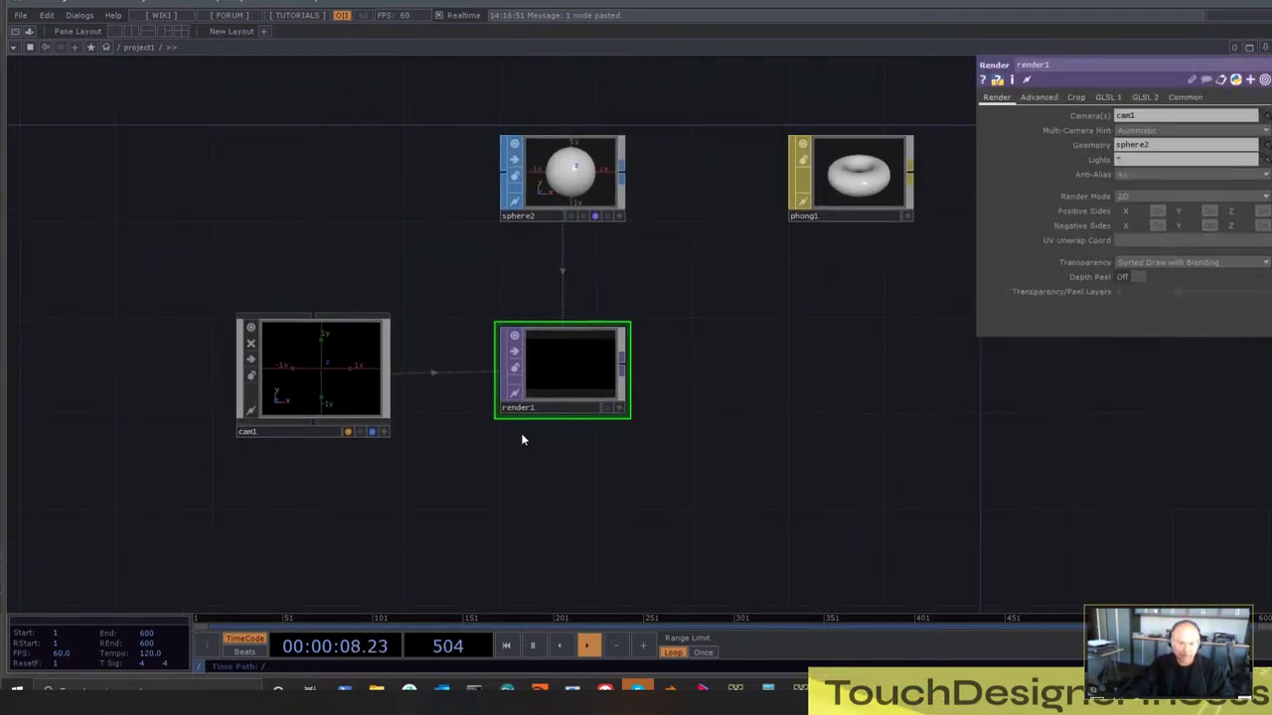
left_click(1129, 197)
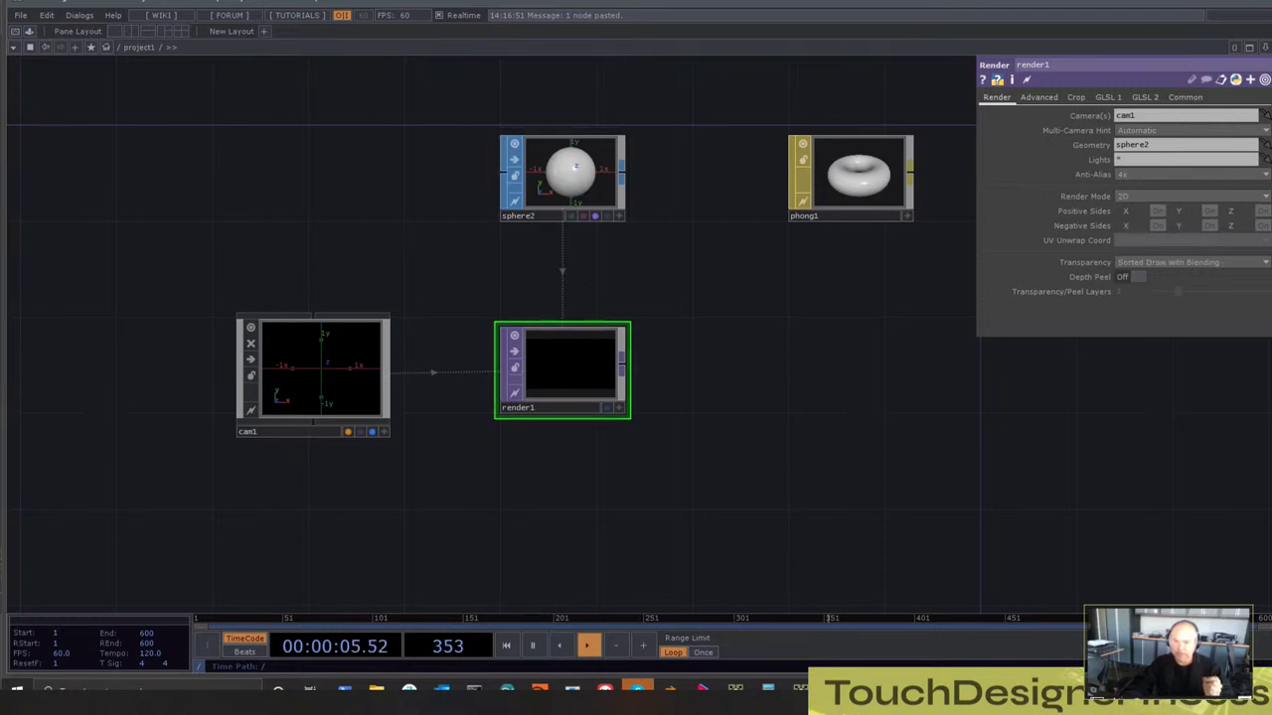
left_click(1133, 198)
left_click(1146, 253)
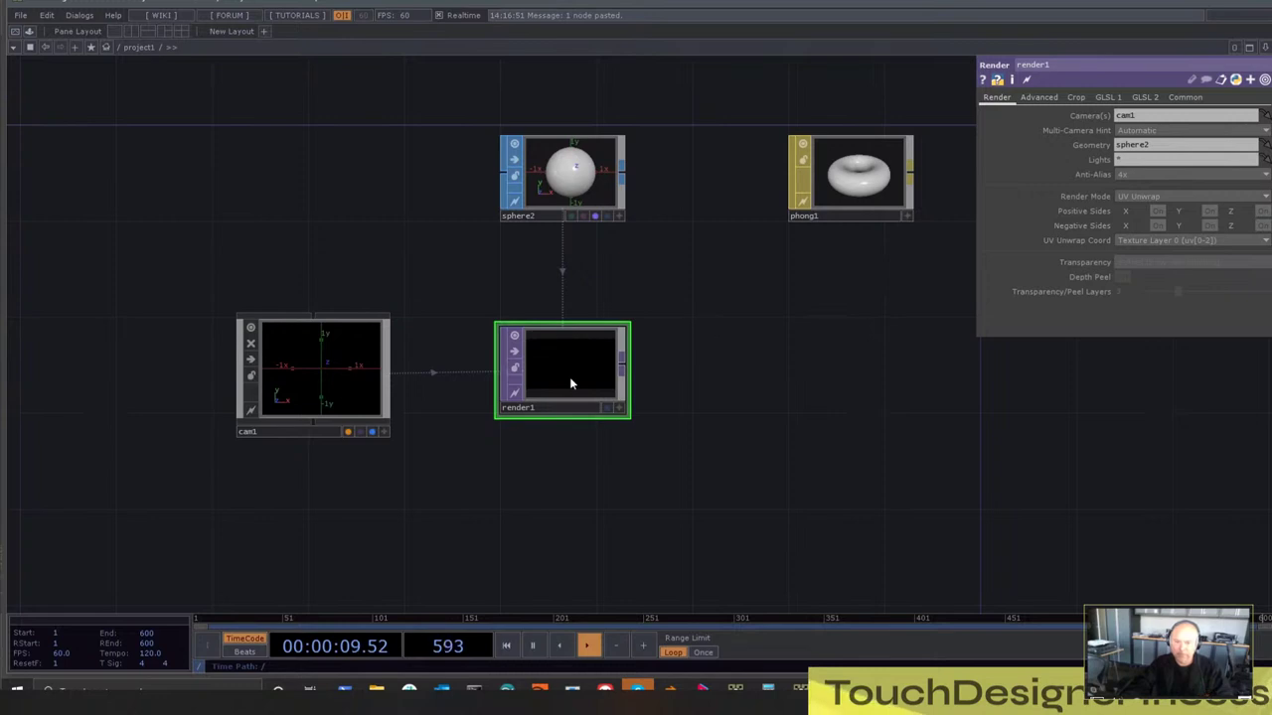
Assign phong1 as the override material of render1
left_click(850, 186)
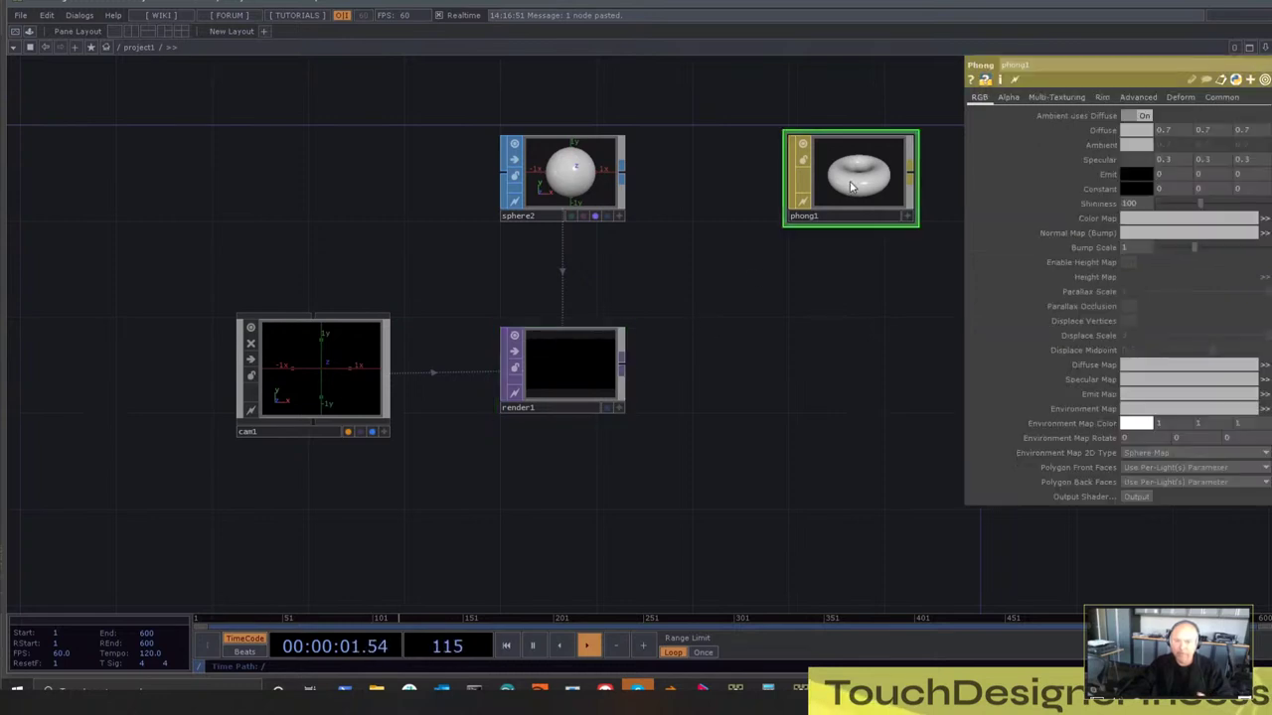
left_click(371, 361)
left_click(587, 369)
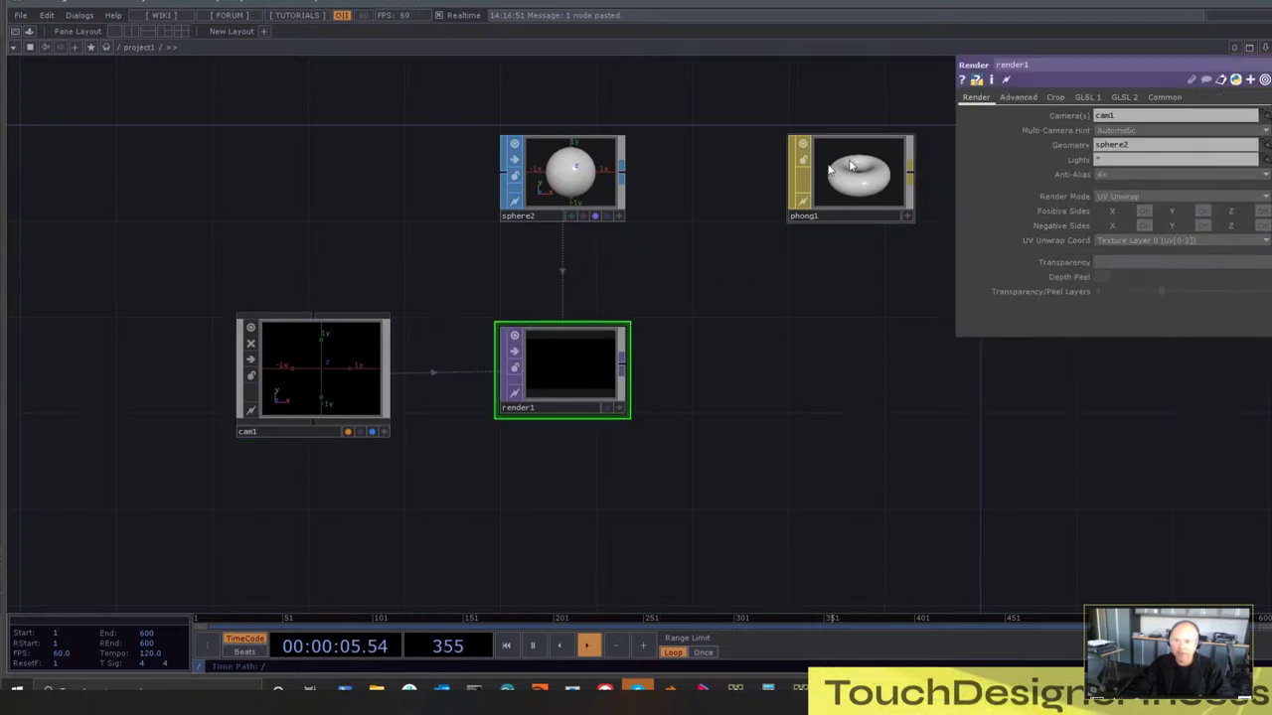
left_click(1033, 99)
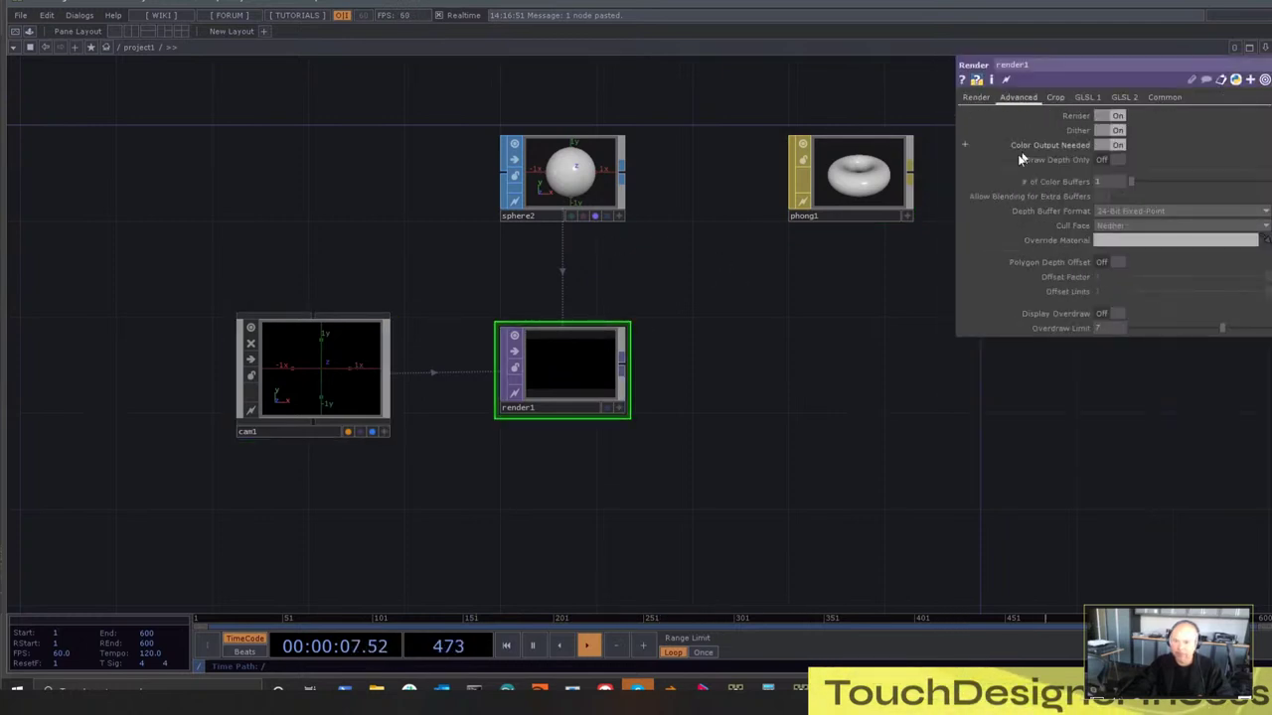
left_click_drag(1068, 245, 1073, 242)
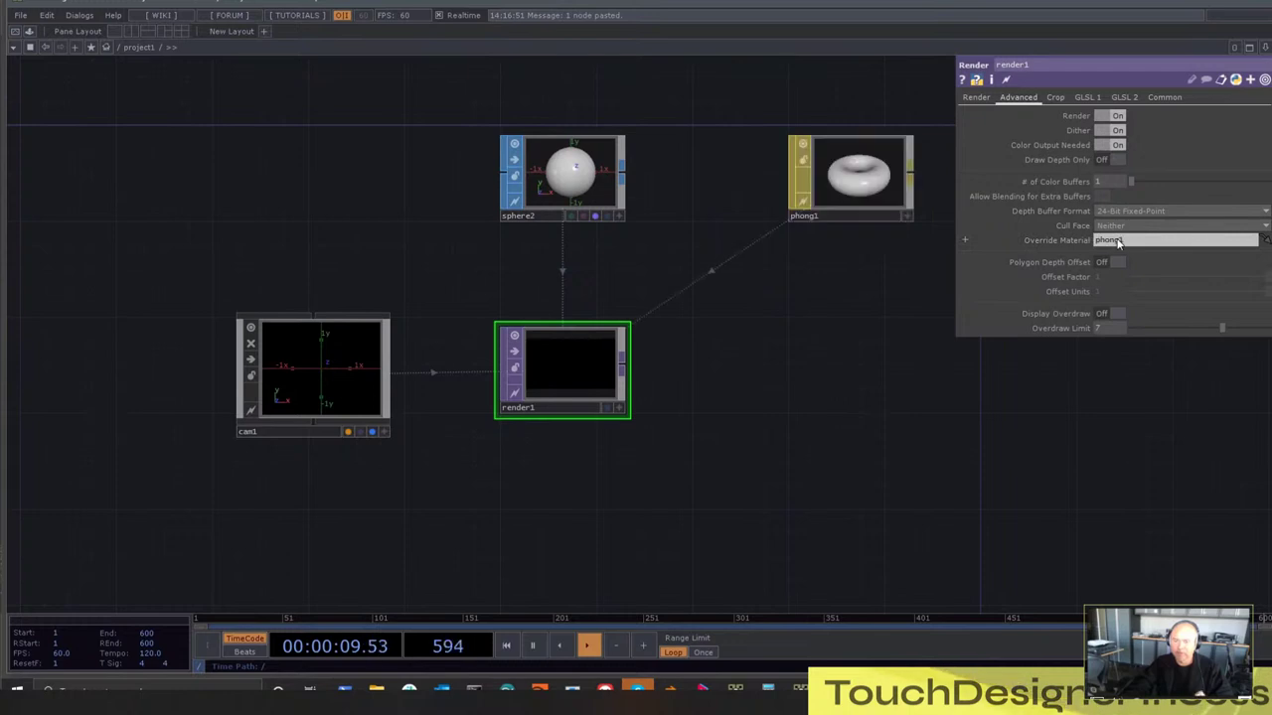
Set Color Buffer 1 RGB of the phong1 material to World Space Position
left_click(838, 220)
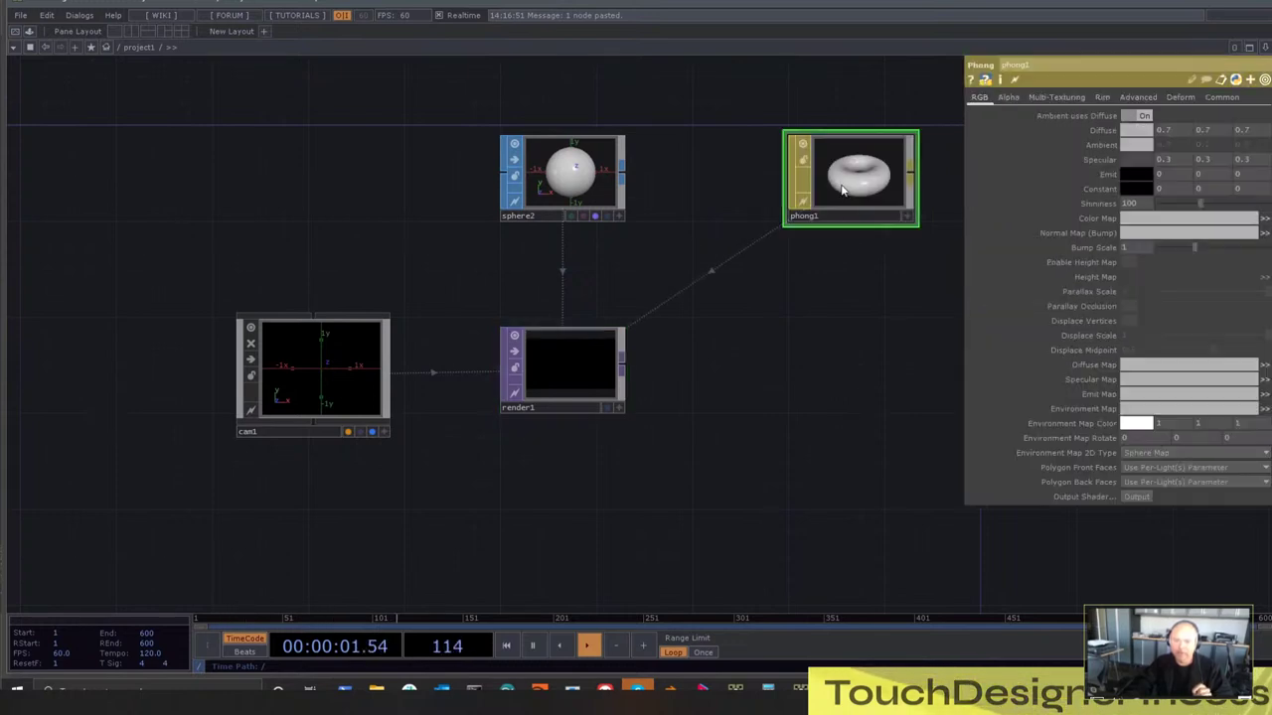
left_click(1138, 96)
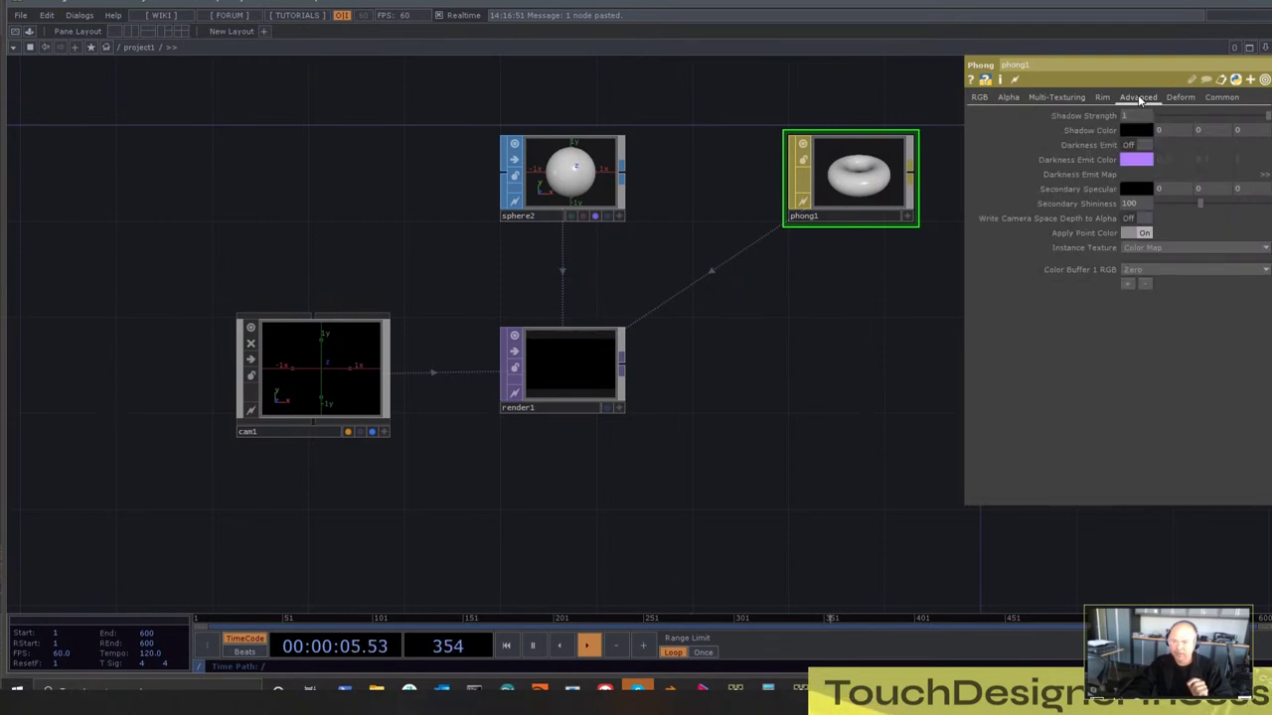
left_click(1132, 277)
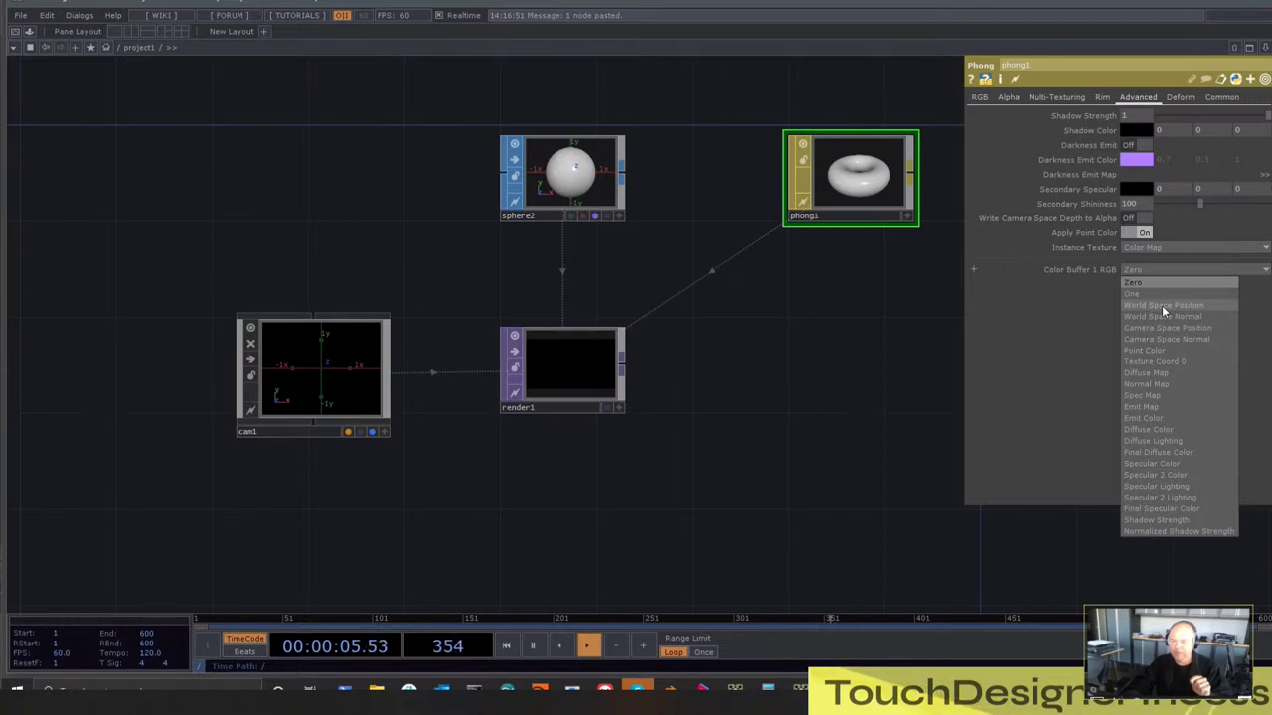
left_click(1163, 306)
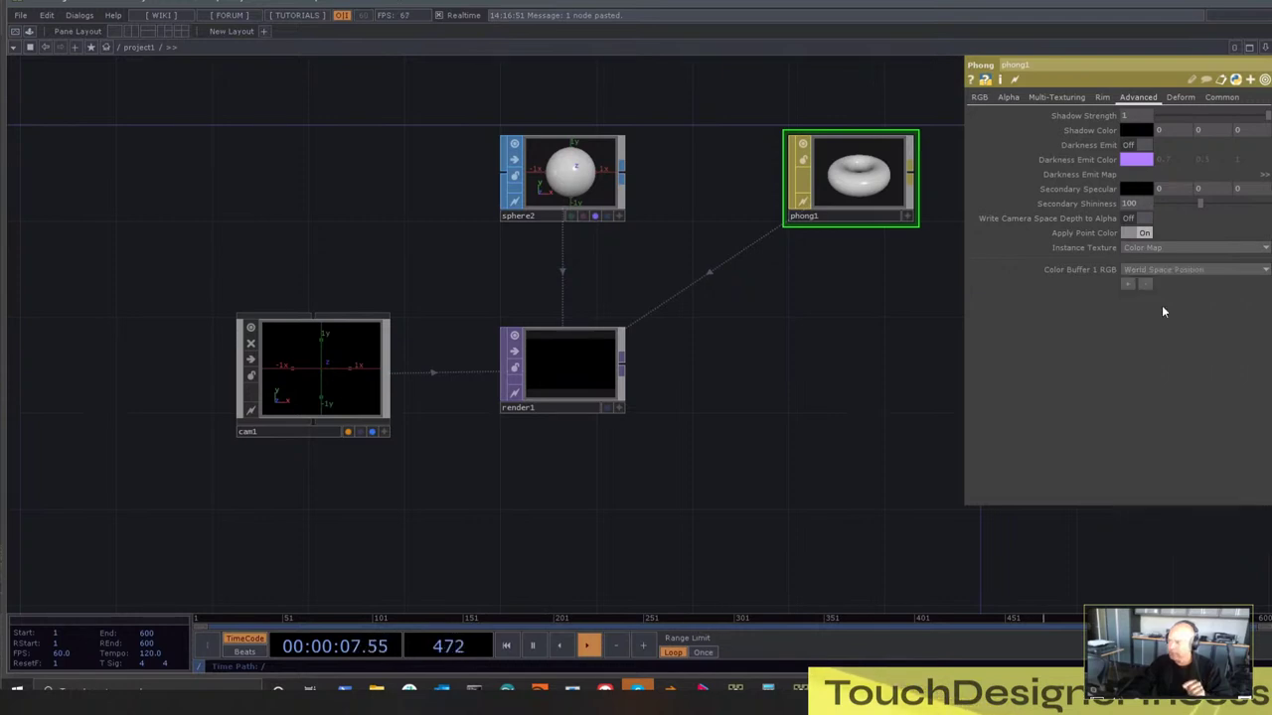
Set the number of color buffers of render1 to 2
left_click(588, 392)
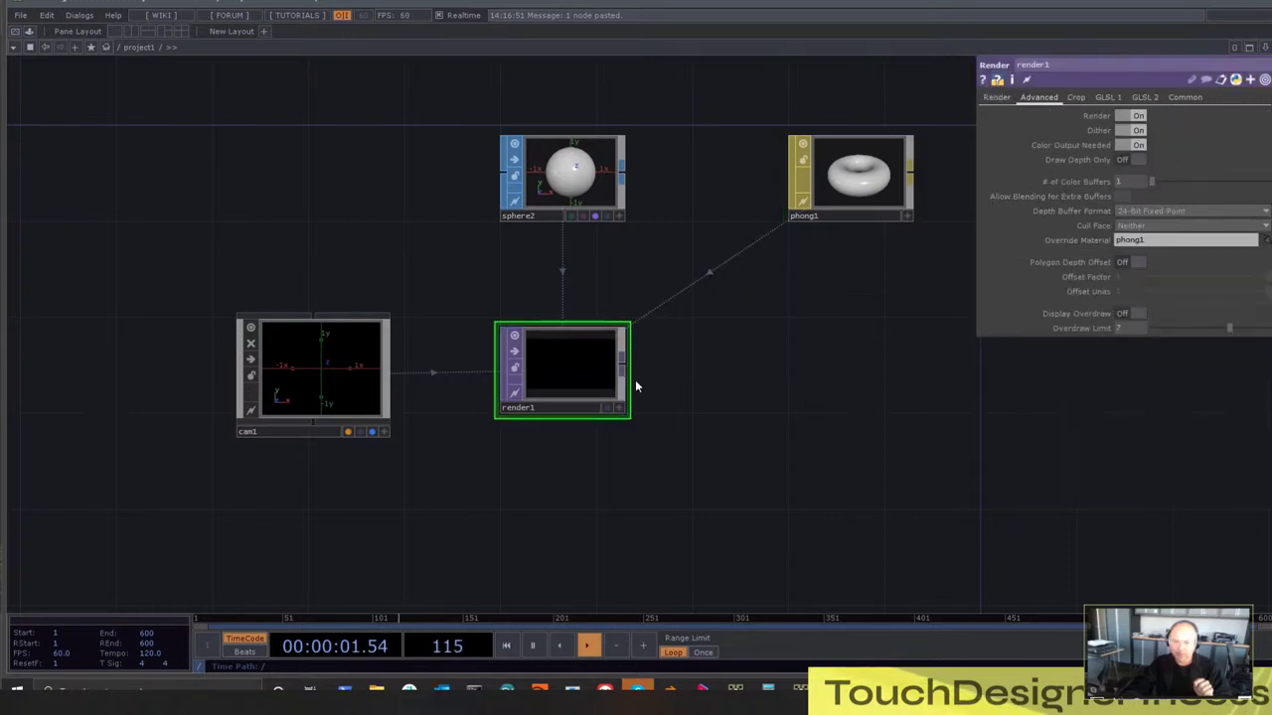
left_click_drag(719, 459, 712, 433)
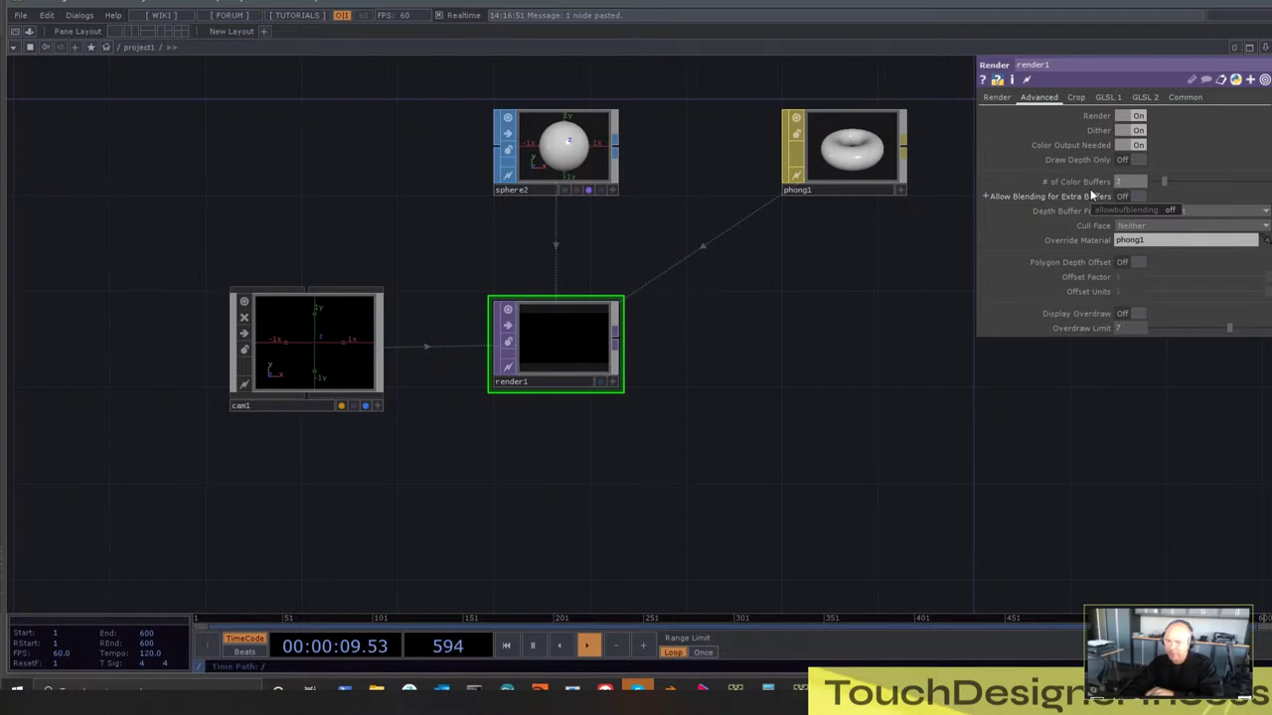
Add a Render Select TOP directly below render1, with render1 as its source TOP and color buffer index 1
left_click_drag(736, 397, 690, 332)
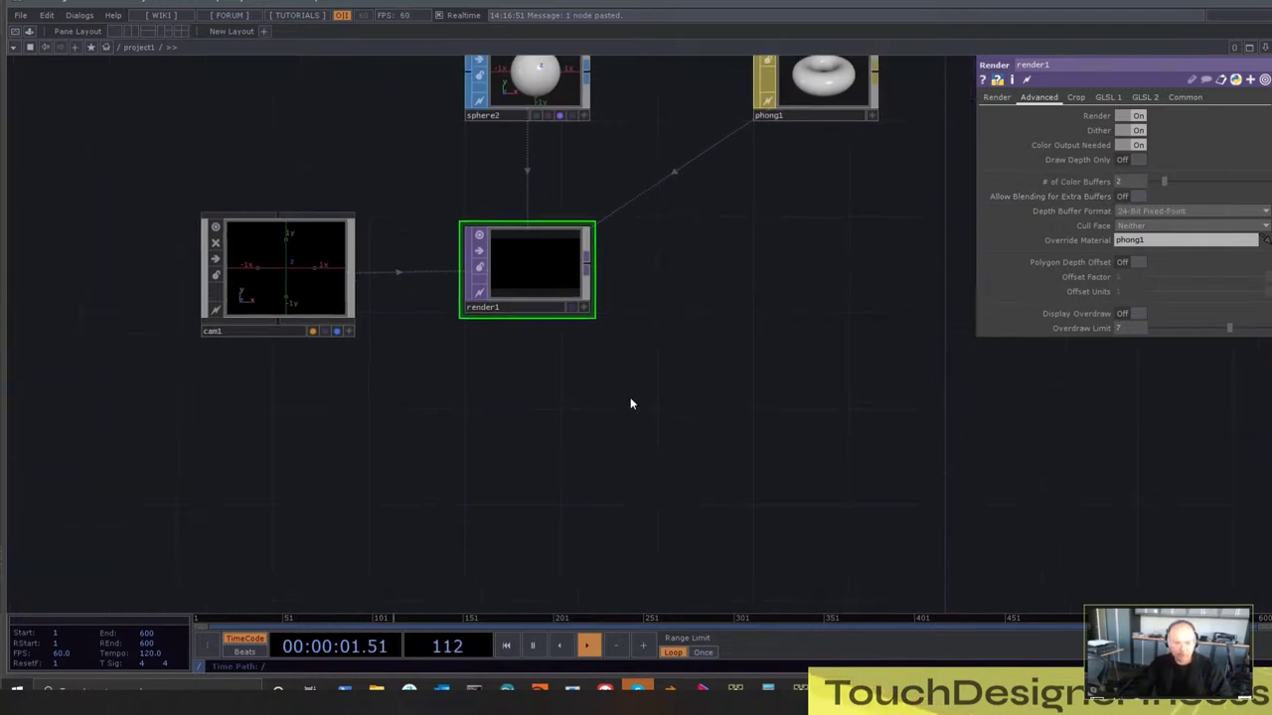
key("Tab")
left_click(460, 238)
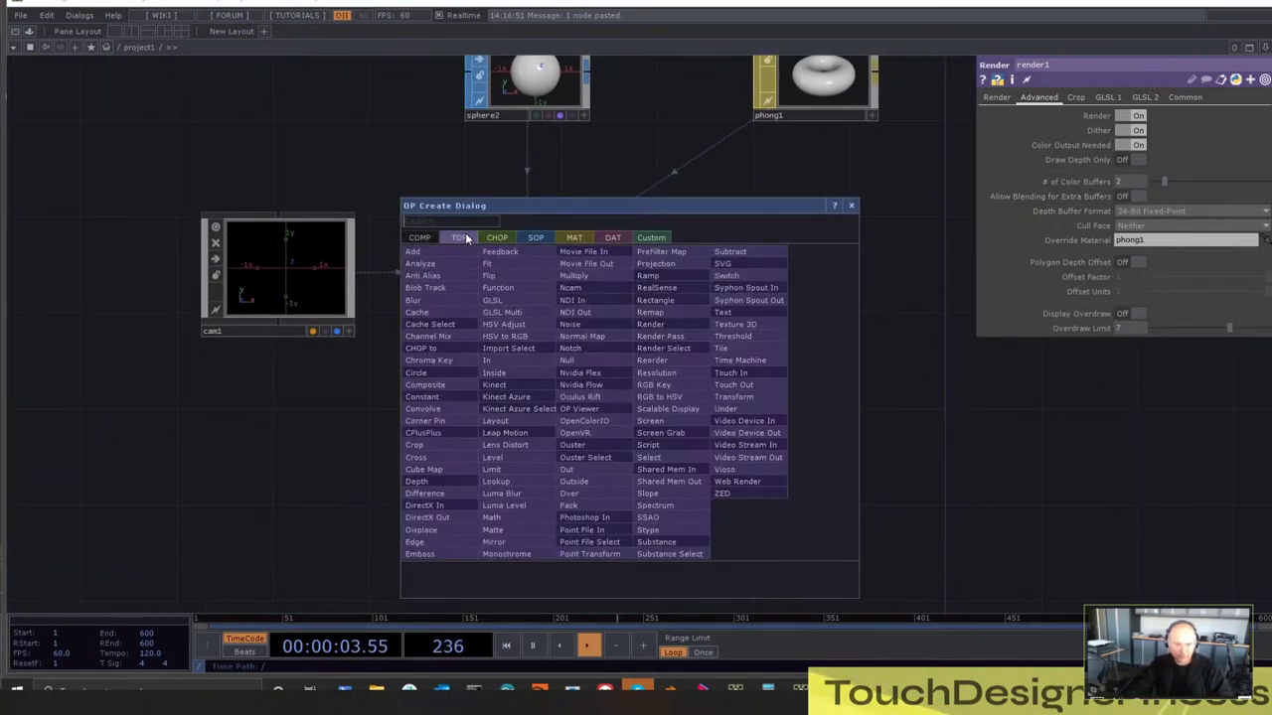
type("ren")
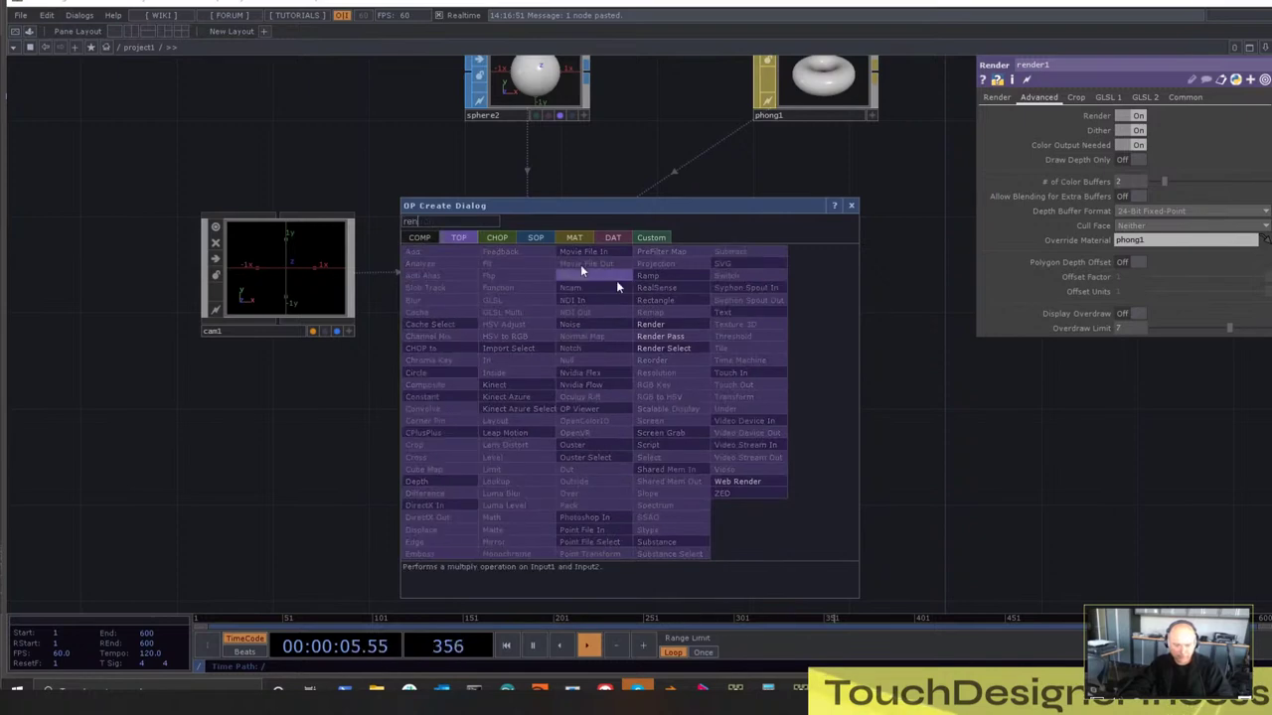
left_click(682, 349)
left_click(563, 418)
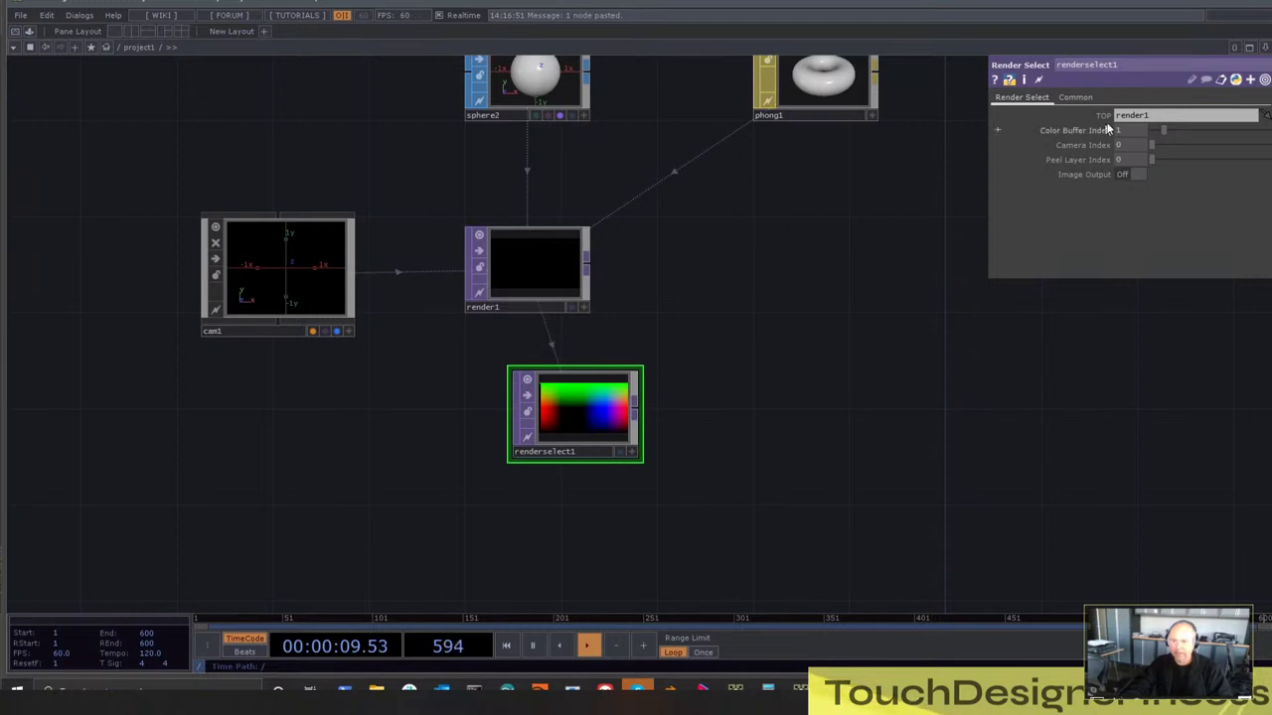
scroll(552, 433, "up", 3)
left_click_drag(552, 434, 562, 487)
scroll(653, 353, "down", 3)
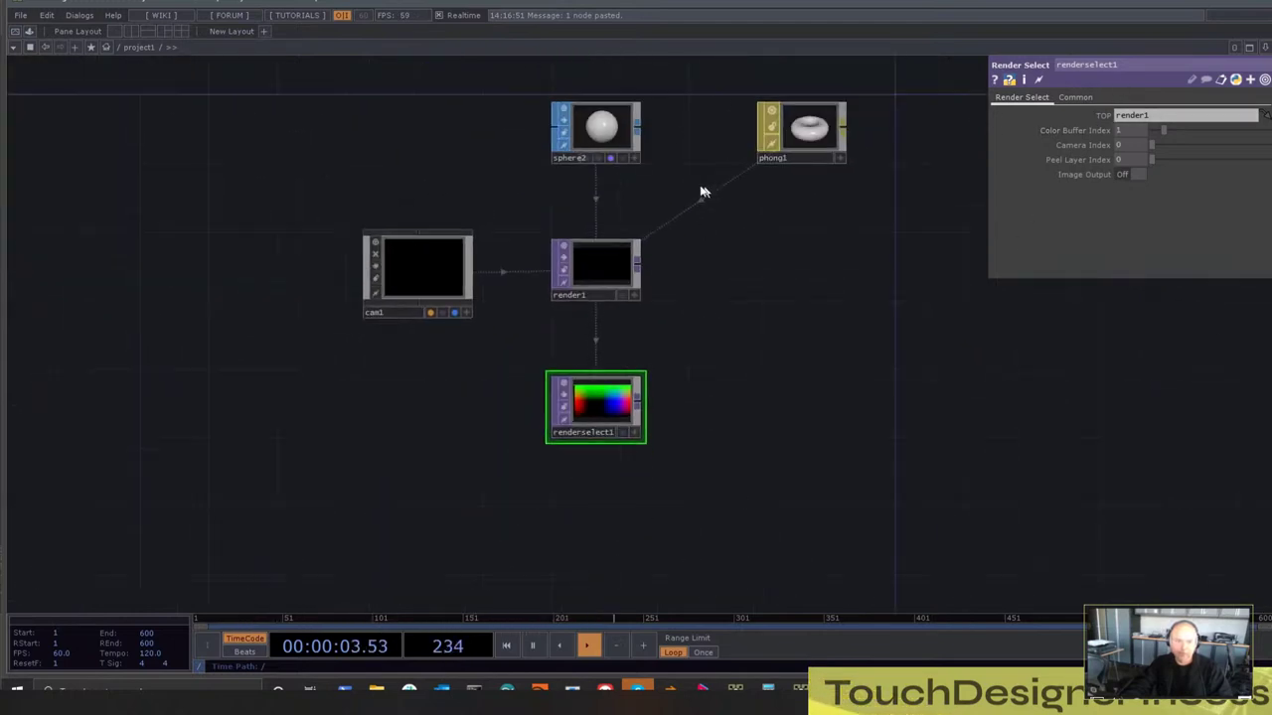
Move sphere2 farther above render1, beside Pic2, to free space between the two nodes
left_click(622, 133)
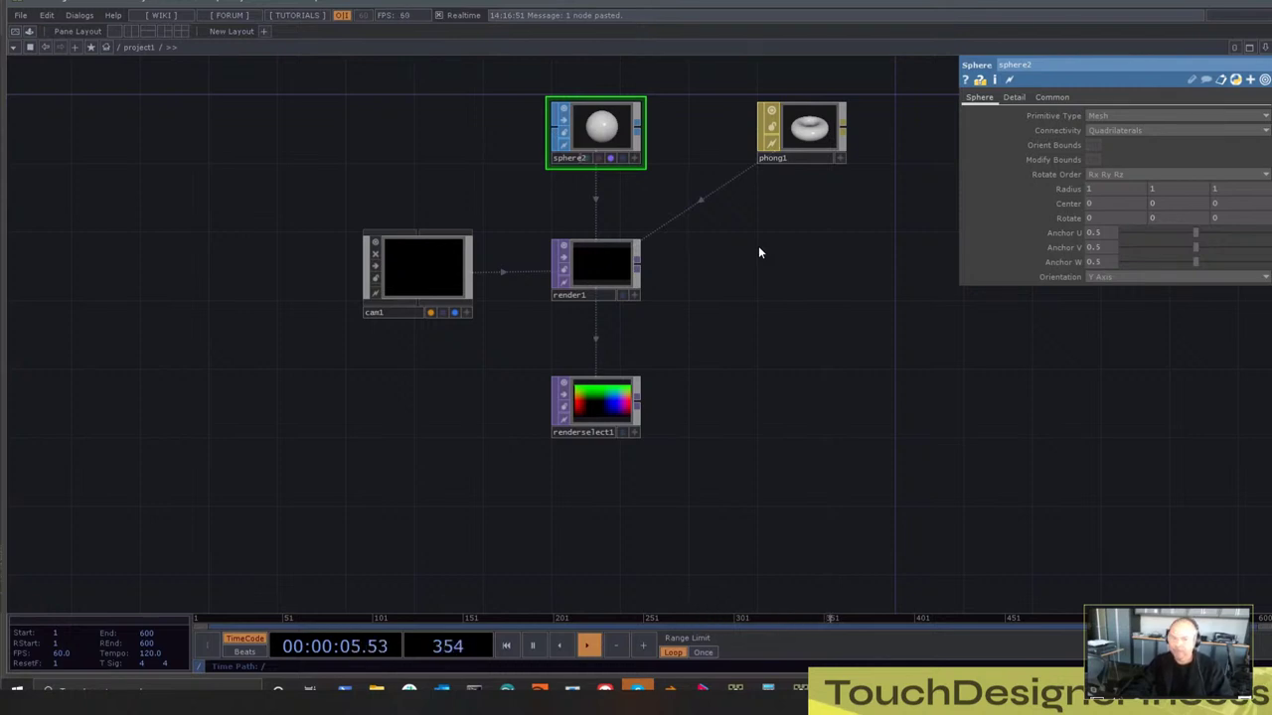
left_click_drag(758, 246, 821, 477)
left_click_drag(685, 365, 659, 224)
left_click_drag(745, 401, 667, 256)
scroll(667, 255, "down", 2)
scroll(667, 255, "up", 1)
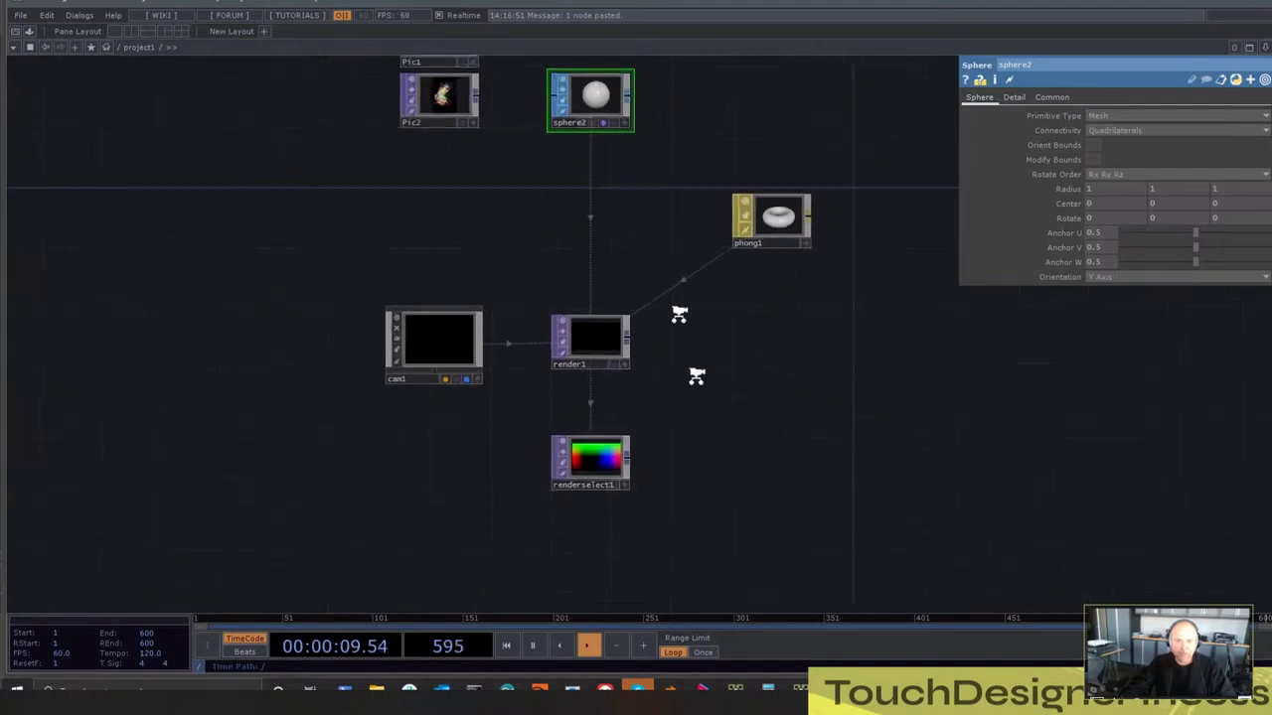
Examine the unwrapped position colors in the renderselect1 image up close
scroll(587, 501, "up", 5)
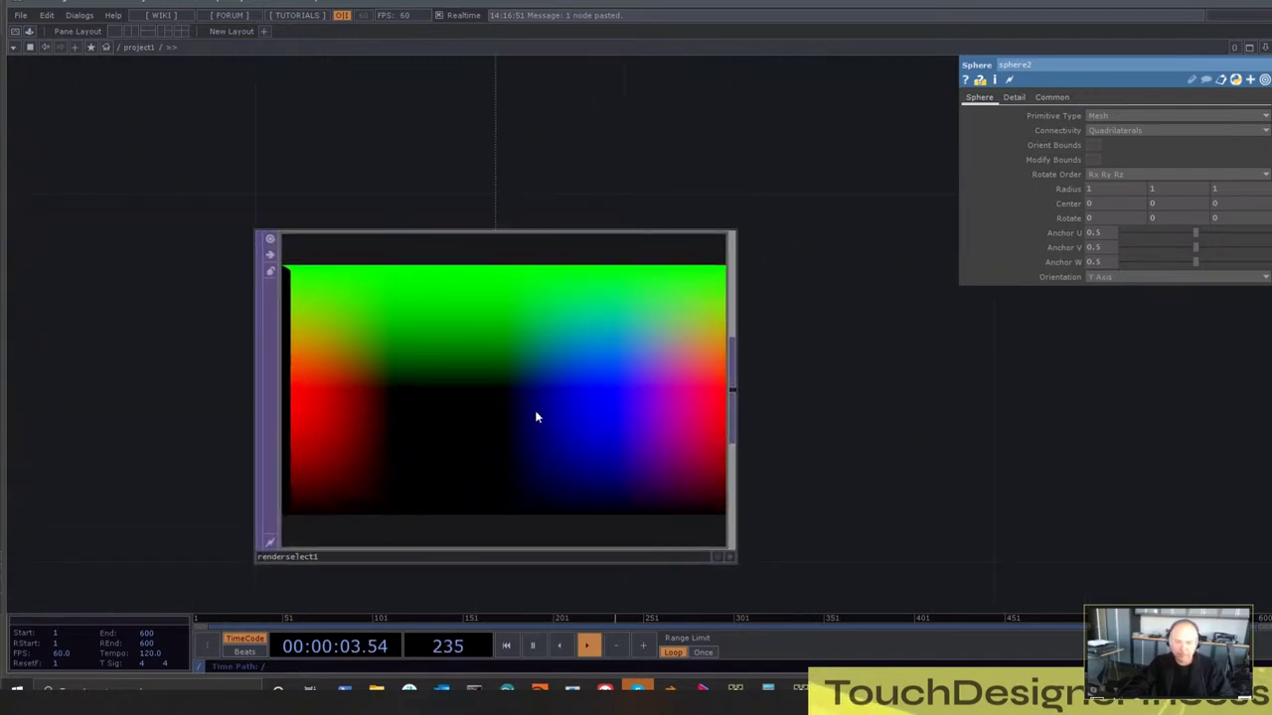
scroll(536, 418, "down", 3)
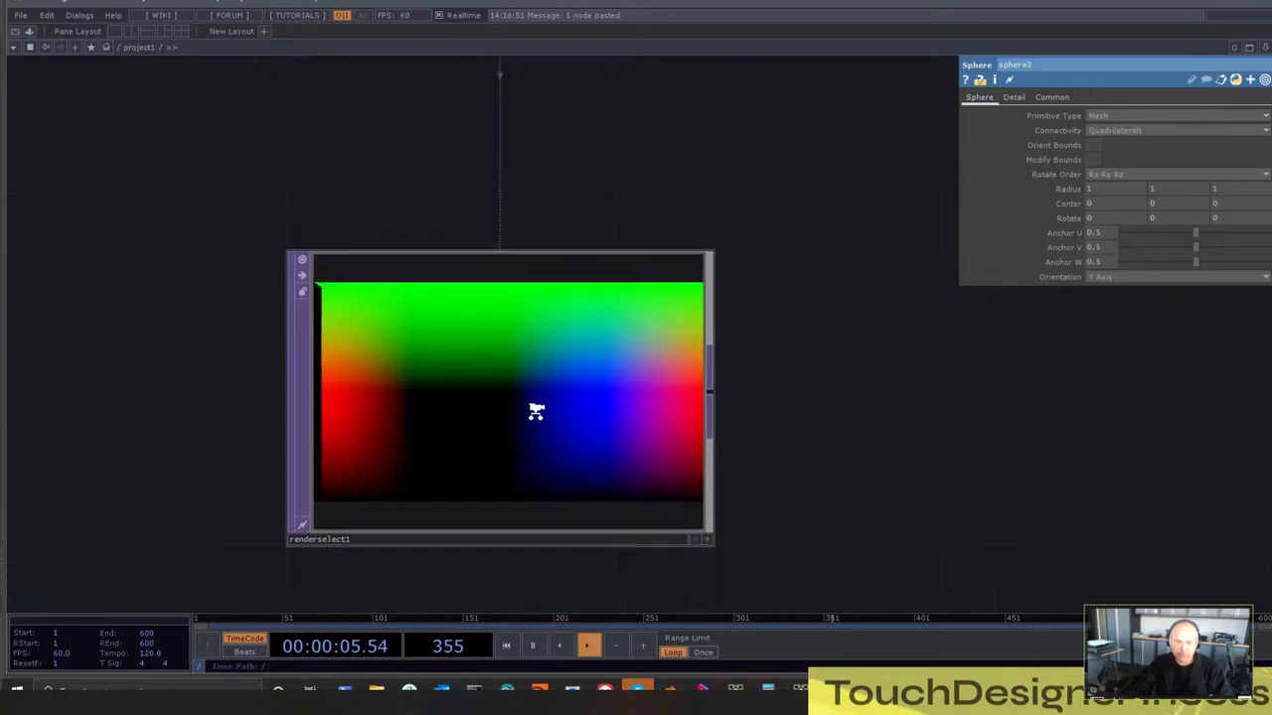
scroll(535, 417, "up", 2)
scroll(536, 417, "down", 4)
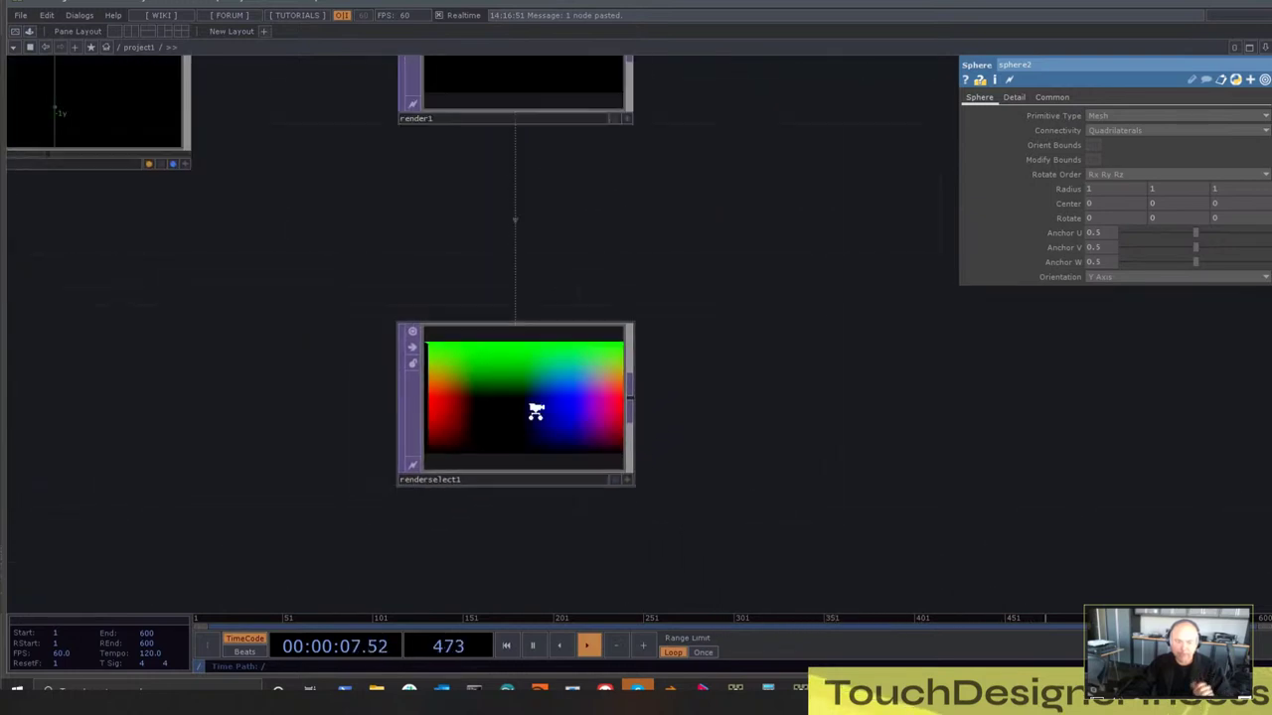
scroll(532, 408, "up", 1)
scroll(527, 403, "down", 1)
left_click_drag(598, 337, 616, 394)
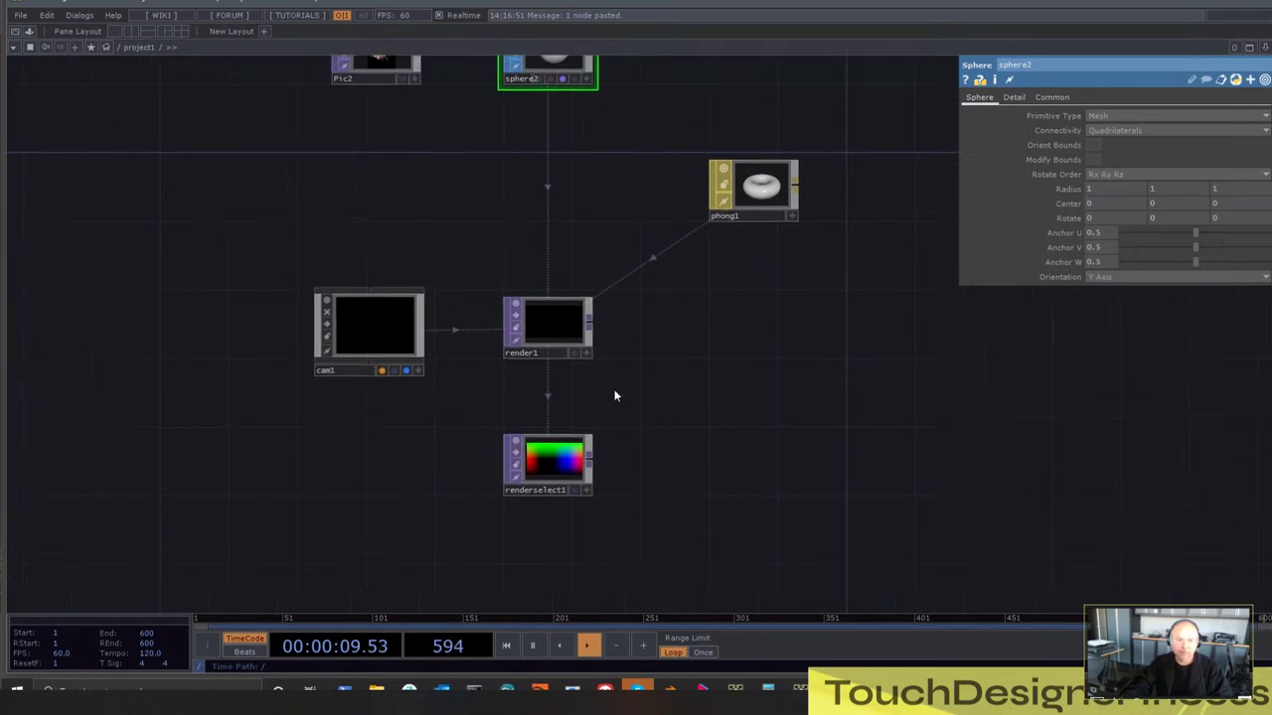
Add a Torus SOP in the free space between sphere2 and render1
left_click_drag(583, 226, 591, 280)
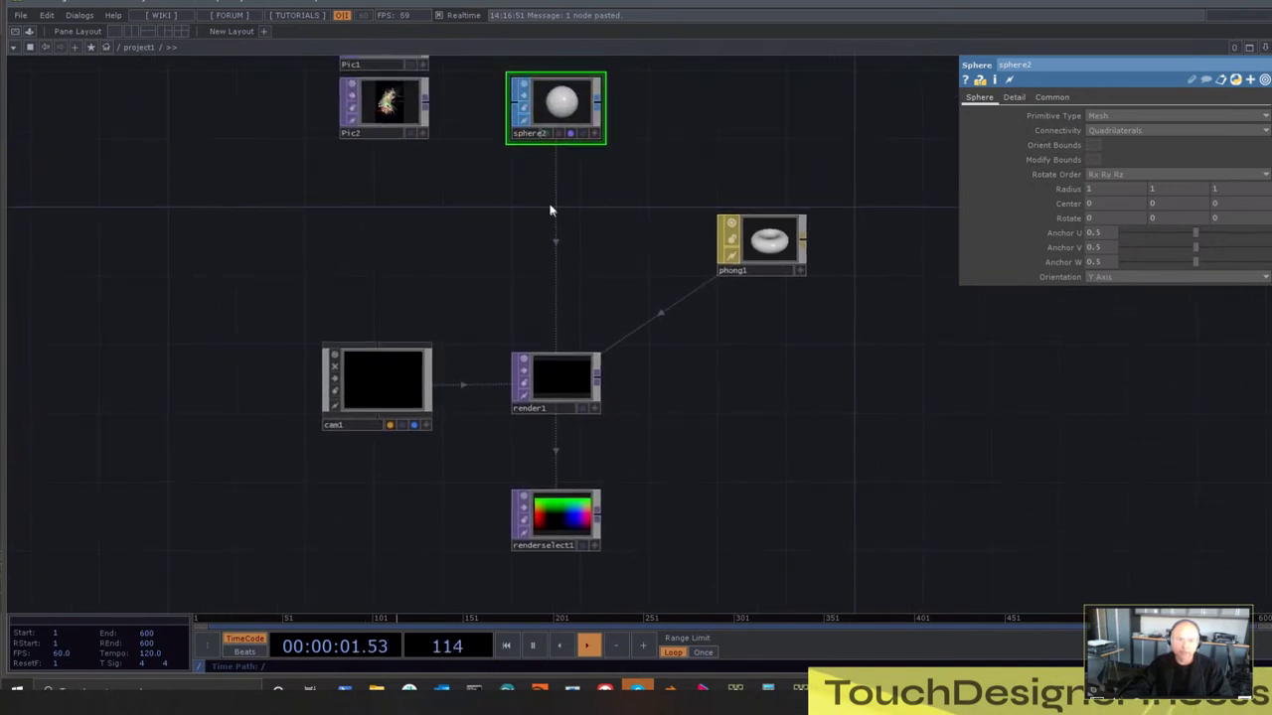
key("Tab")
type("tor")
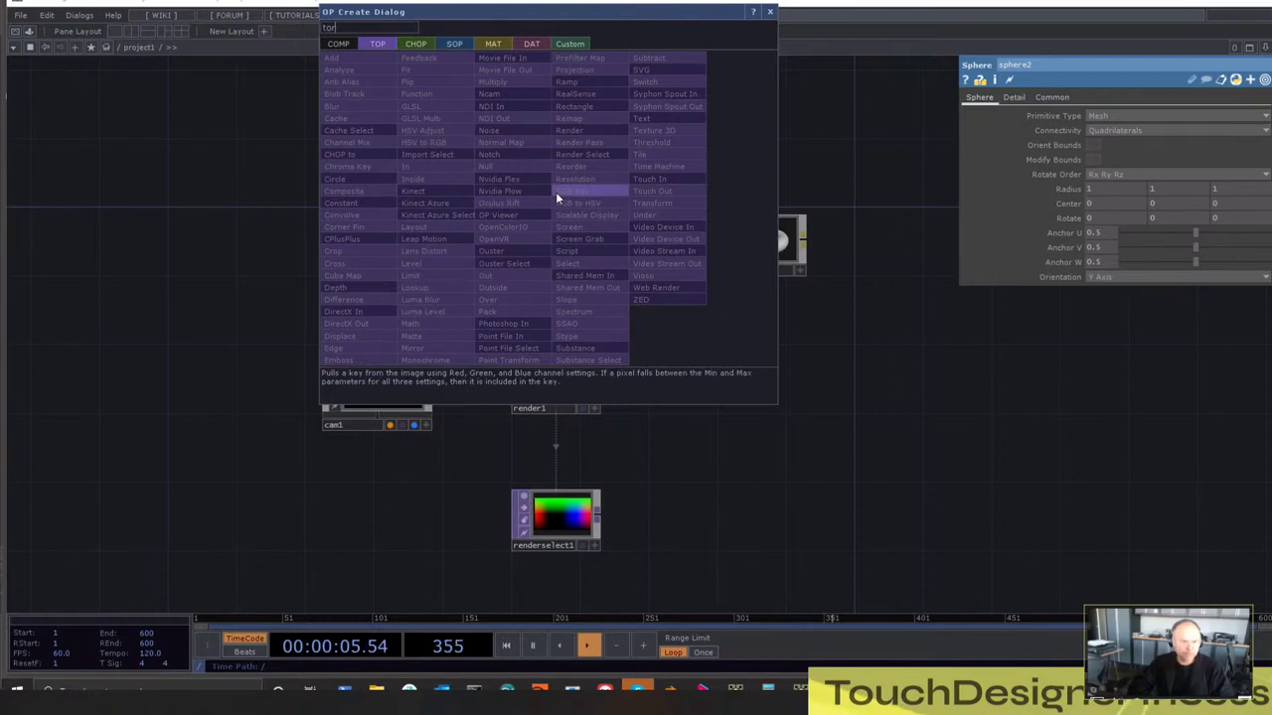
key("BackSpace")
key("BackSpace")
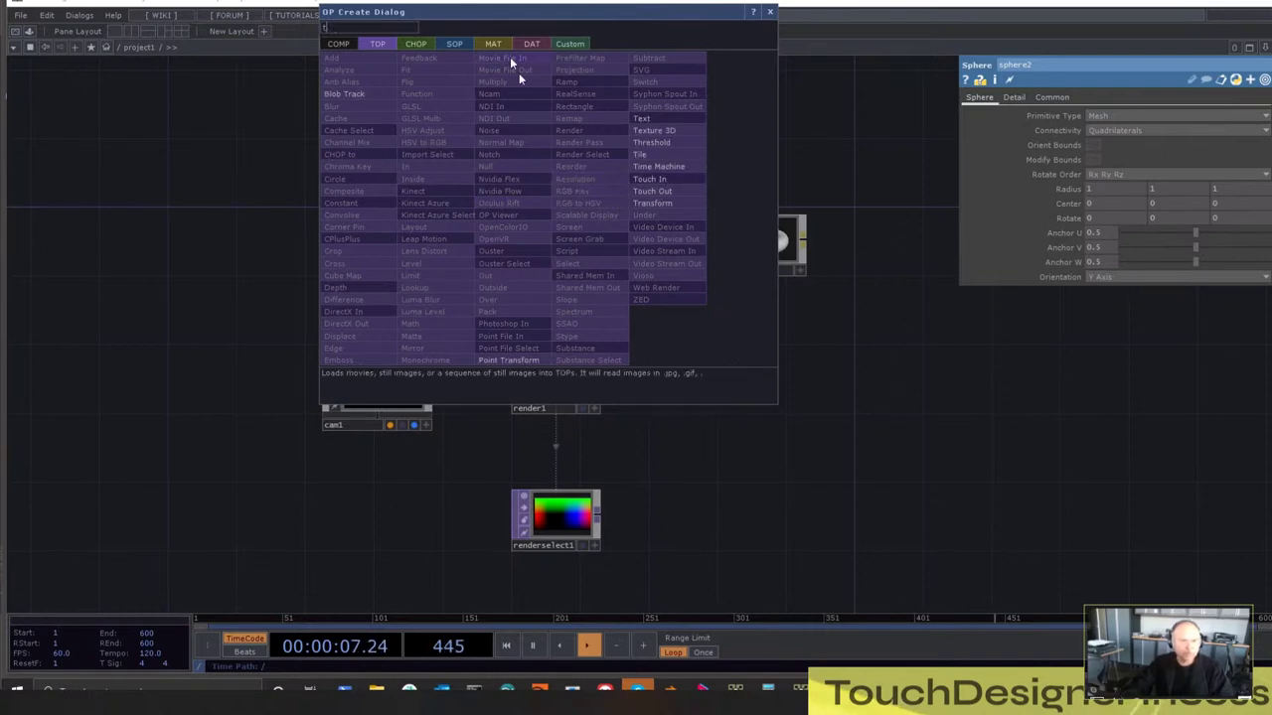
left_click(455, 44)
left_click(590, 314)
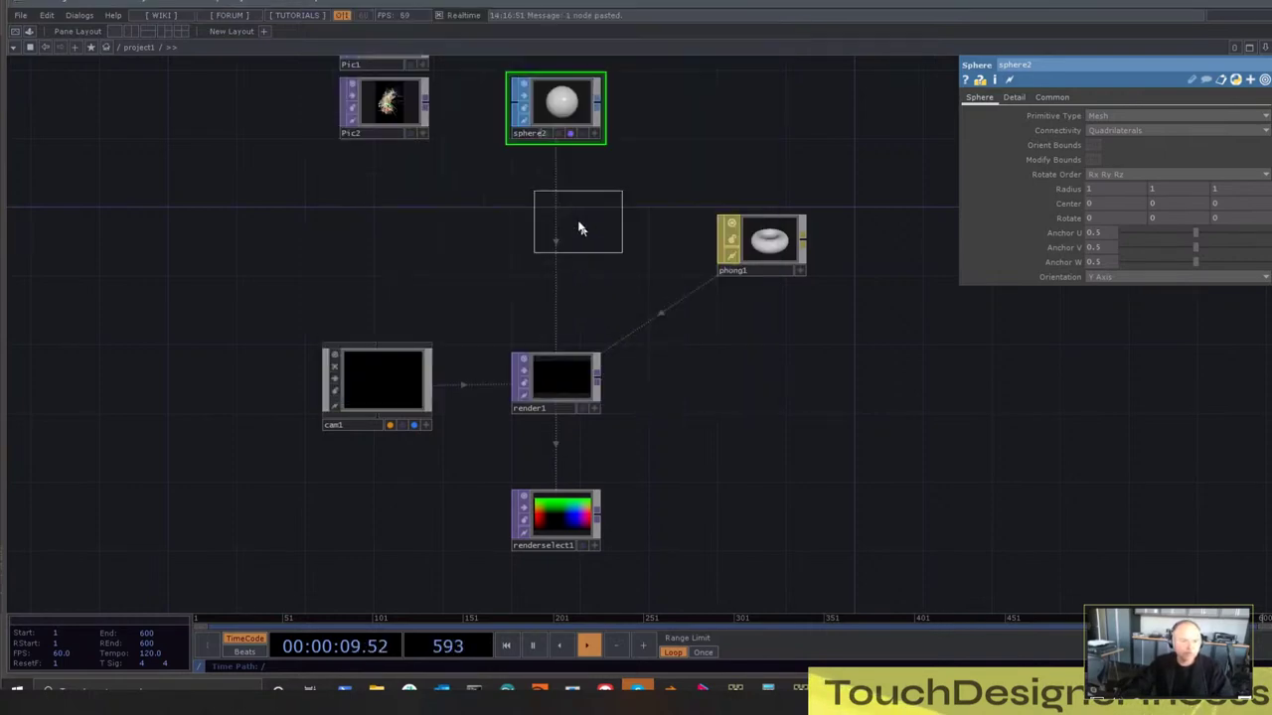
left_click(571, 200)
Assign torus1 as the geometry of render1, align it under sphere2 and undo its accidental resize
left_click(557, 377)
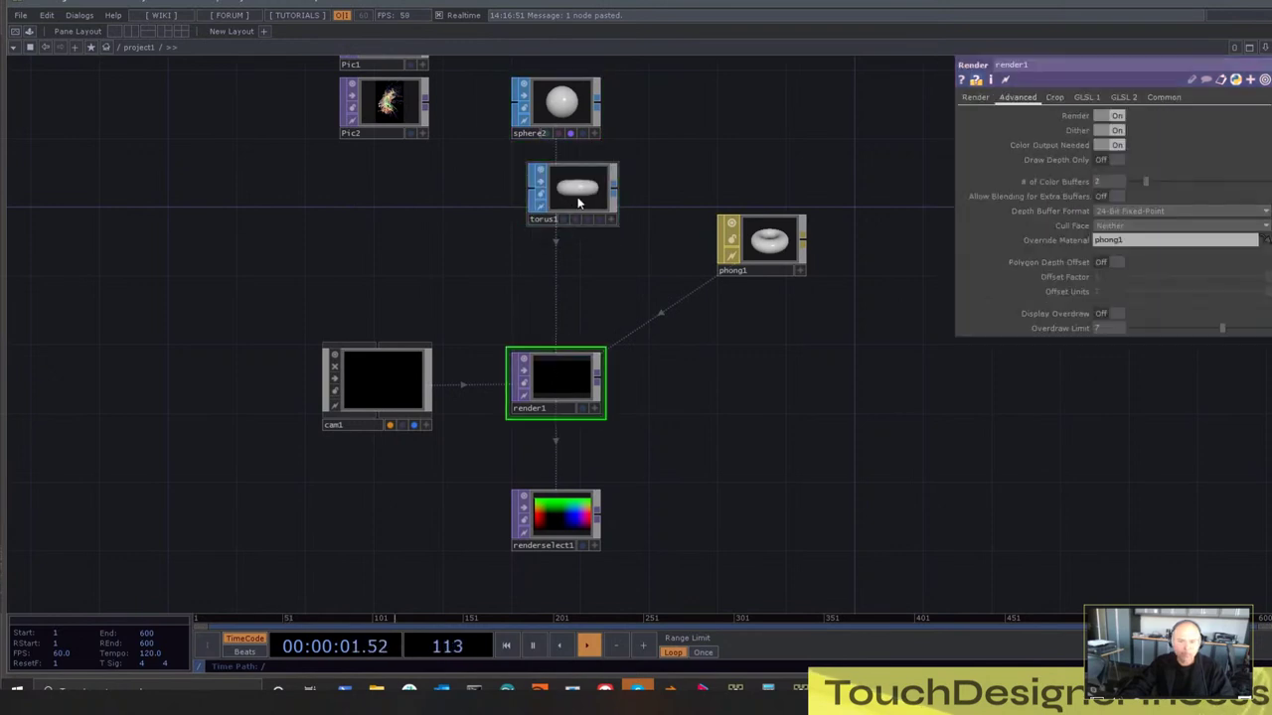
left_click_drag(577, 196, 1123, 144)
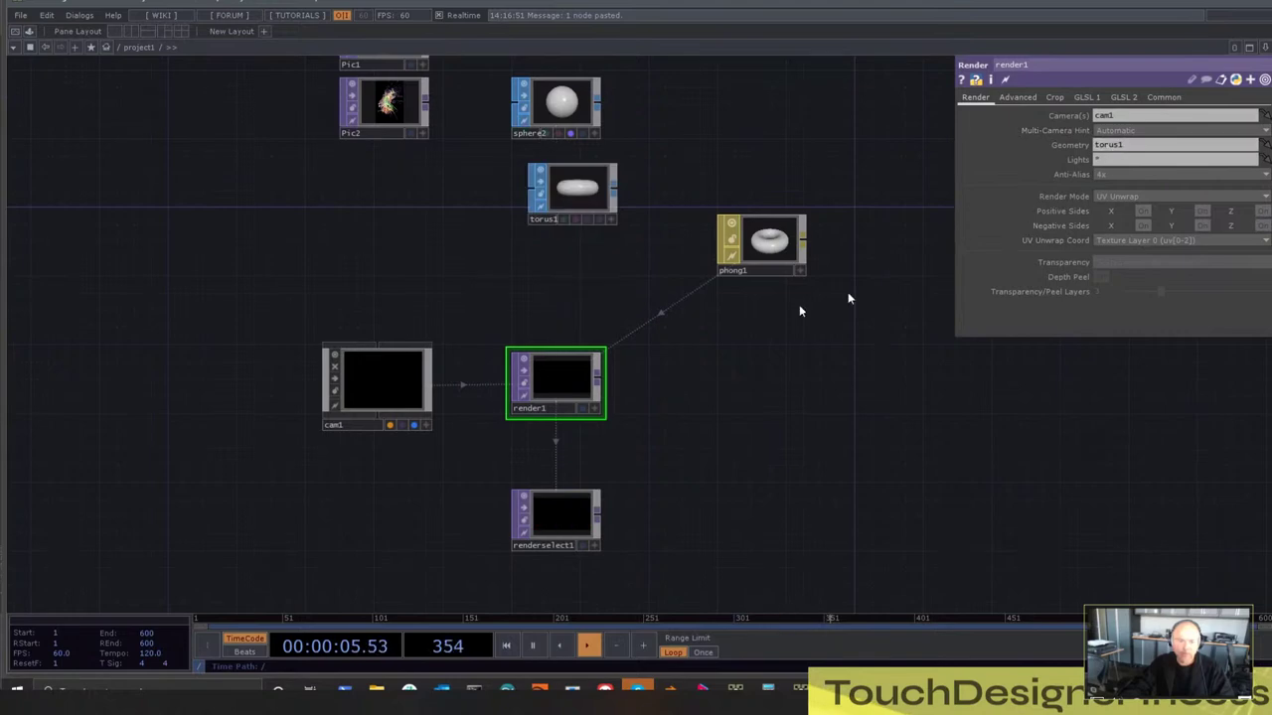
left_click_drag(631, 307, 552, 210)
left_click(745, 245)
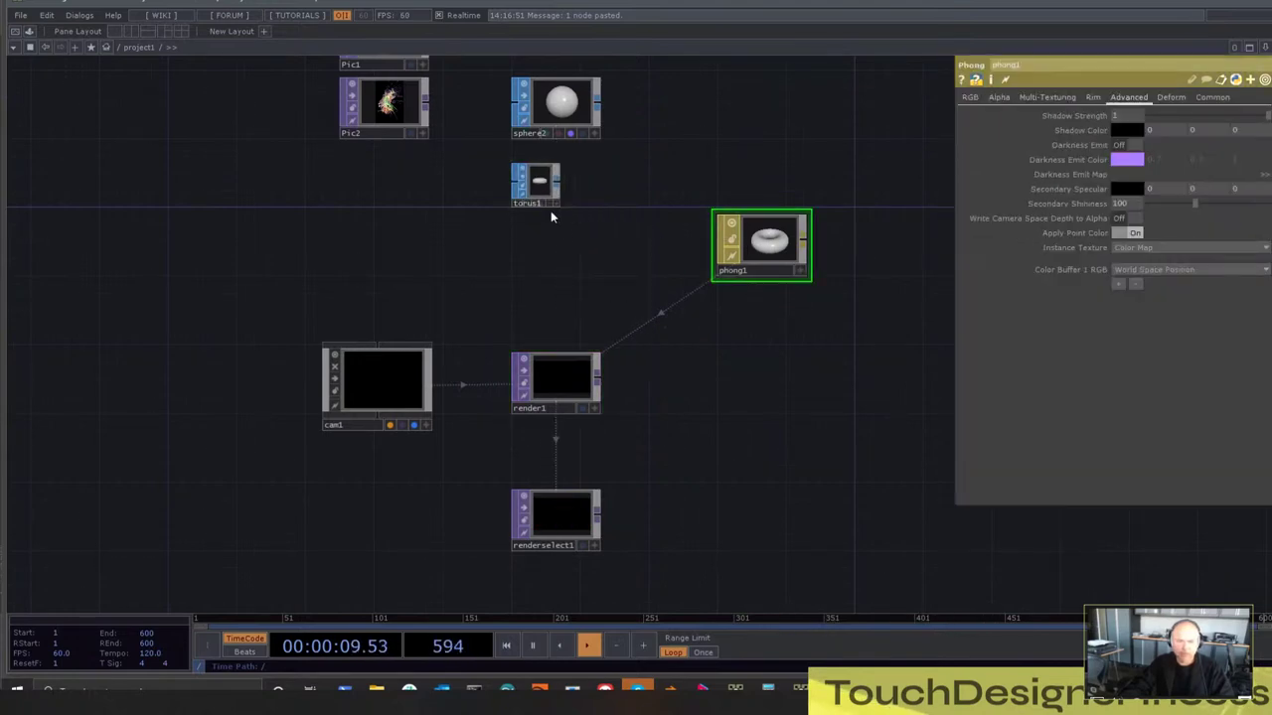
key("ctrl+z")
Check the geometry setting of render1 and turn on the render flag of torus1
left_click(575, 371)
left_click(570, 207)
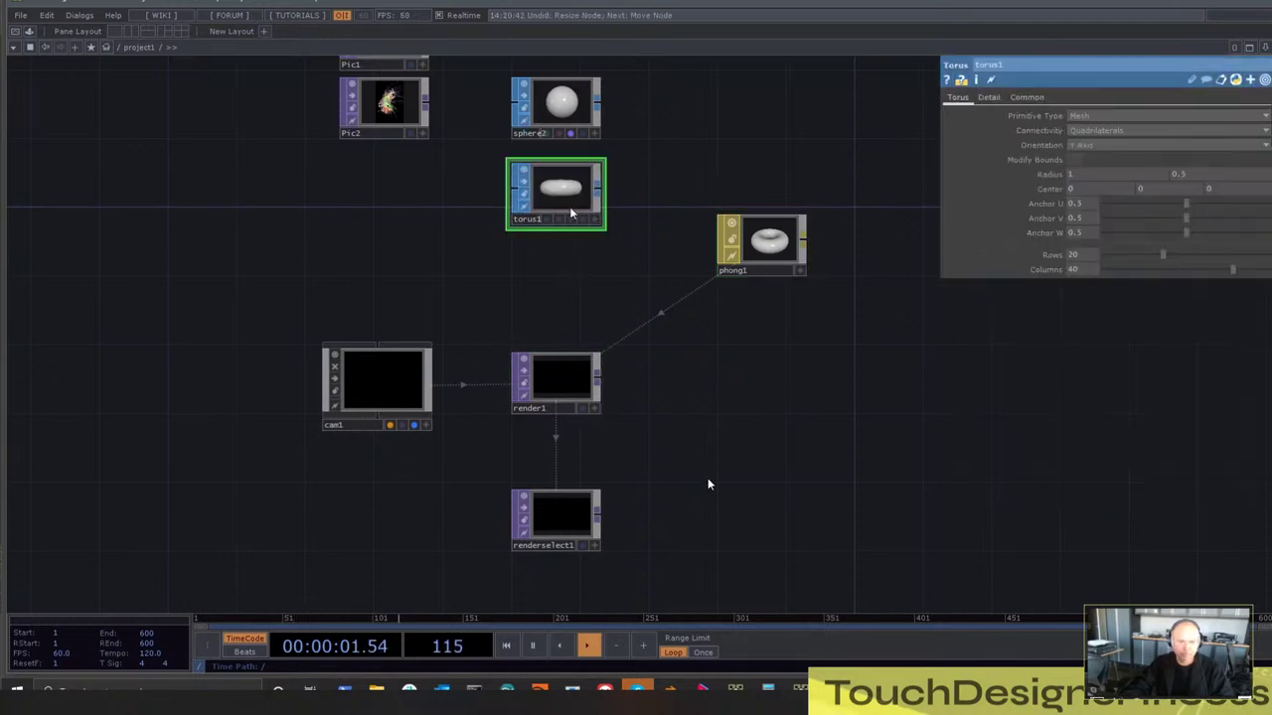
left_click(587, 369)
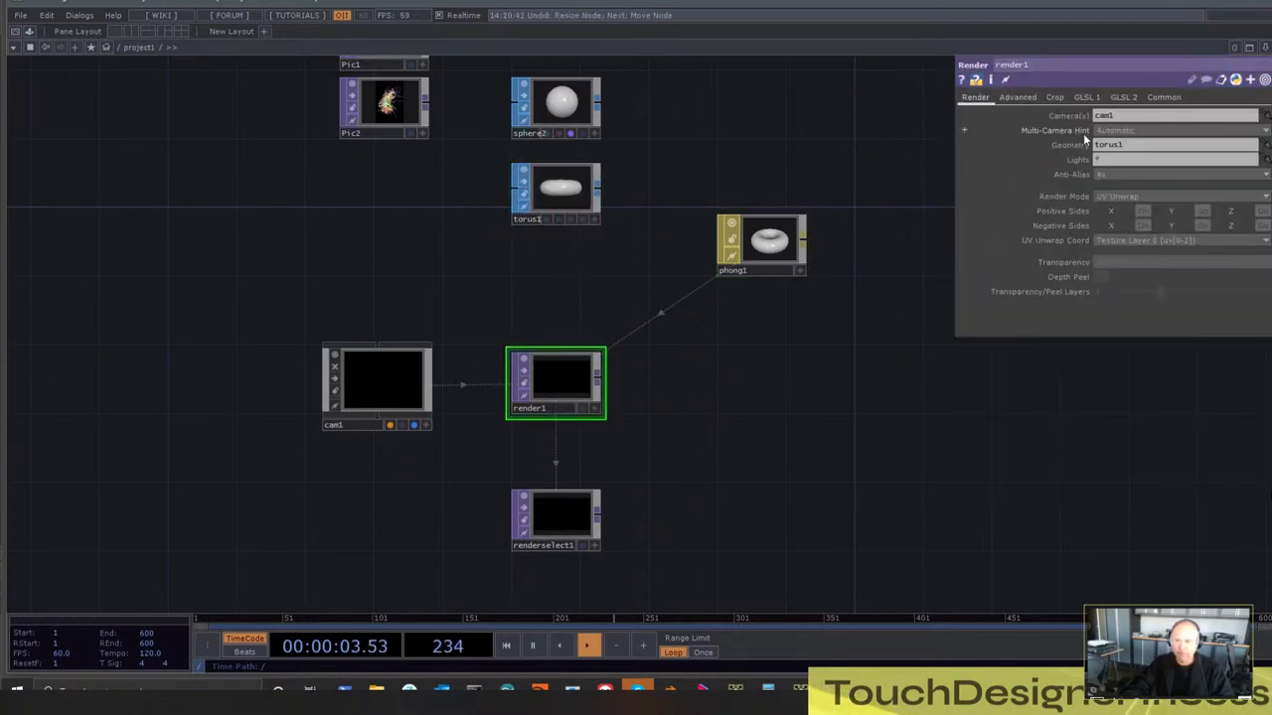
left_click(571, 218)
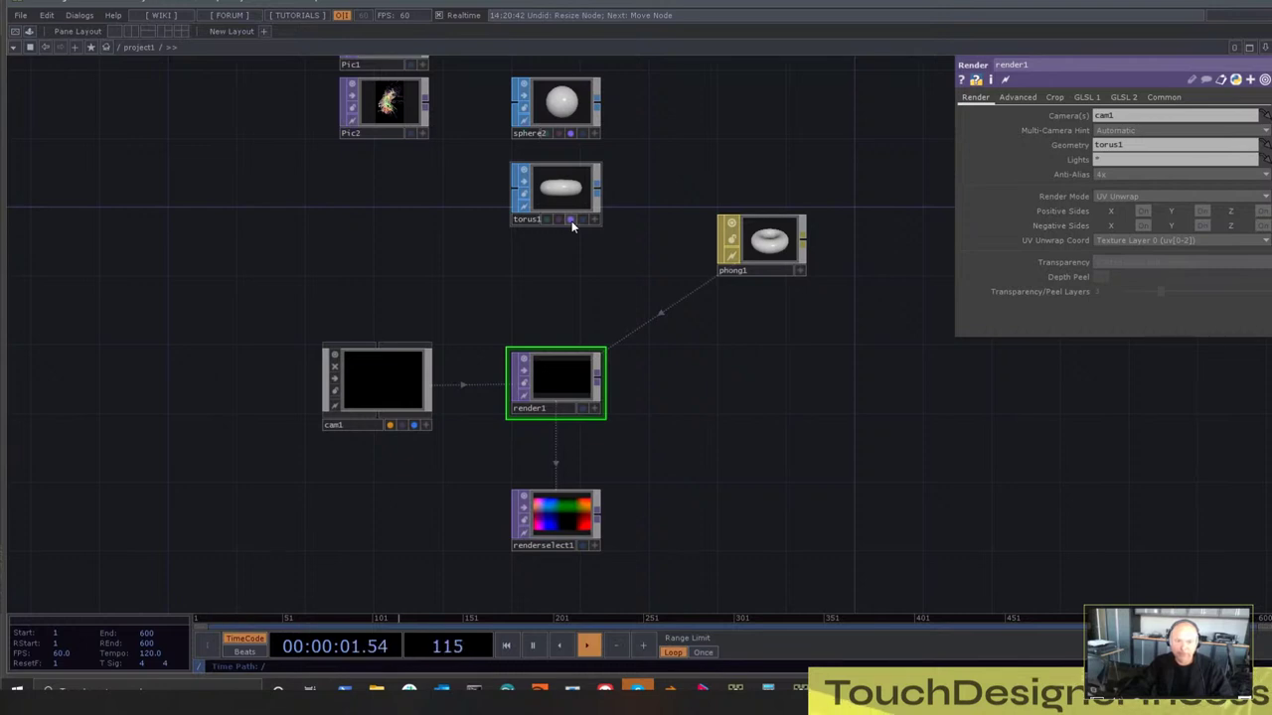
Try World Space Normal and Camera Space Position as the Color Buffer 1 RGB output of phong1
left_click(780, 272)
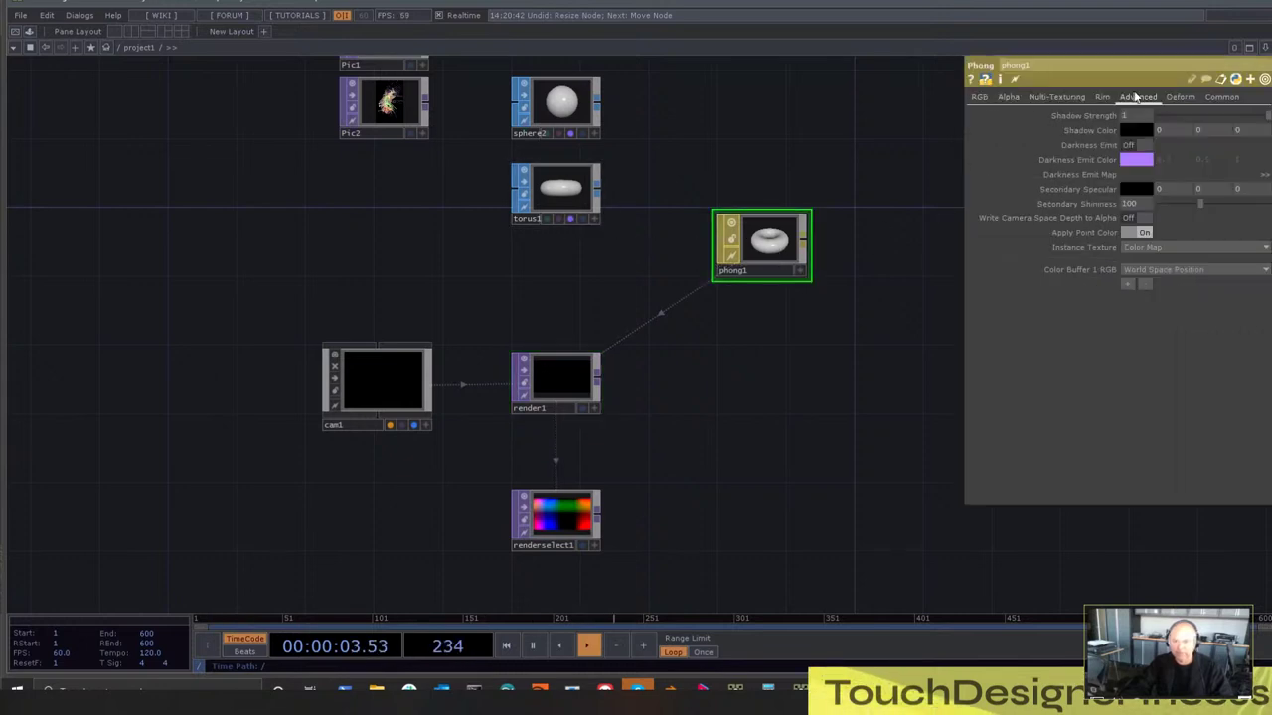
left_click(1152, 266)
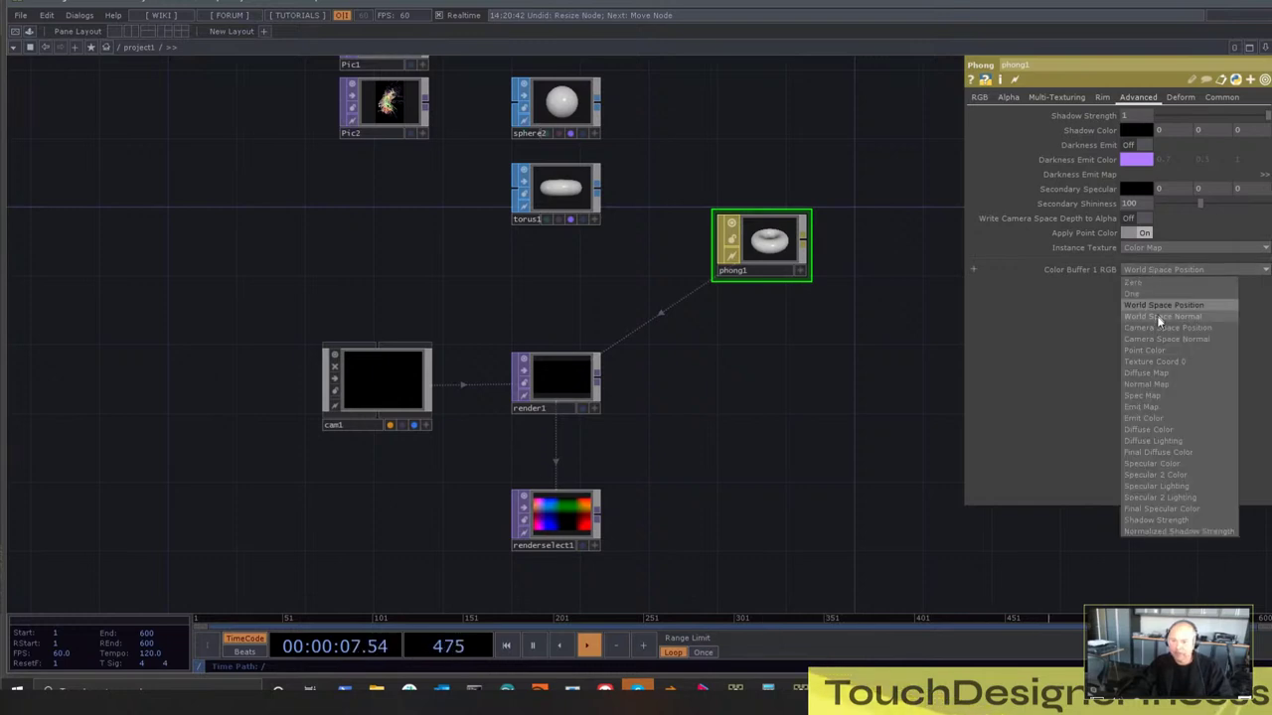
left_click(1157, 317)
left_click(1152, 267)
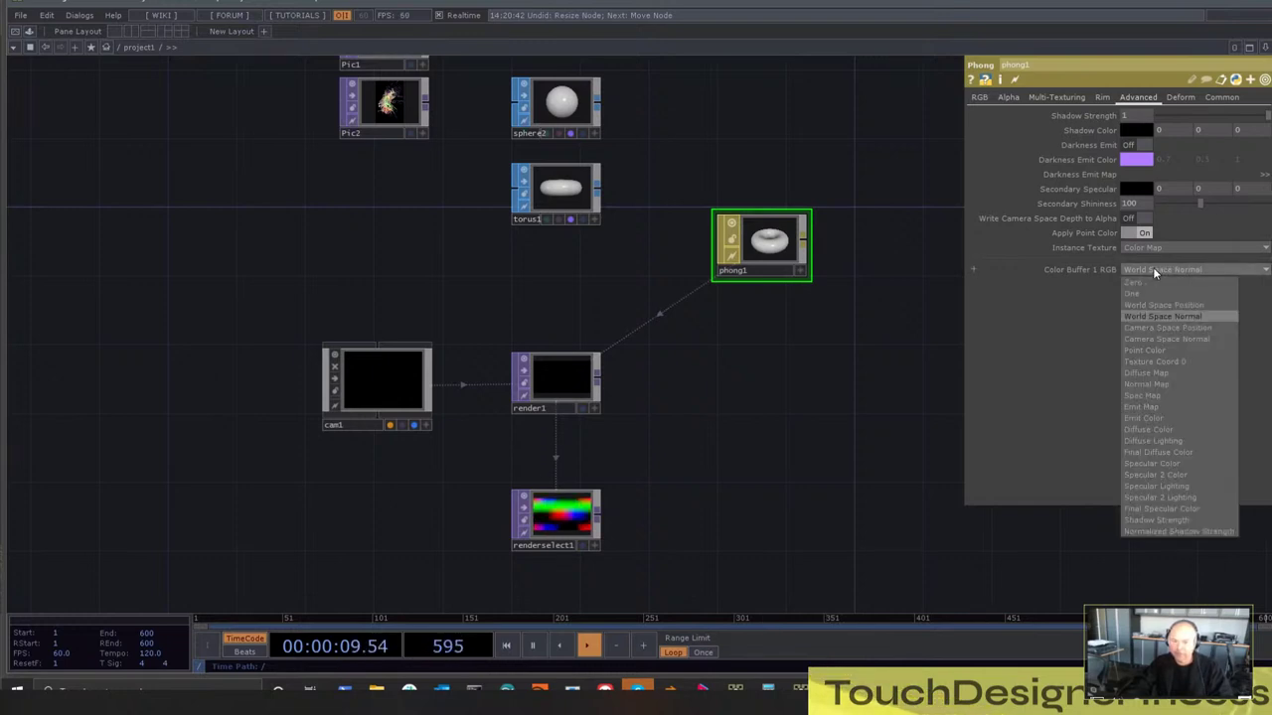
left_click(1152, 328)
left_click(1151, 269)
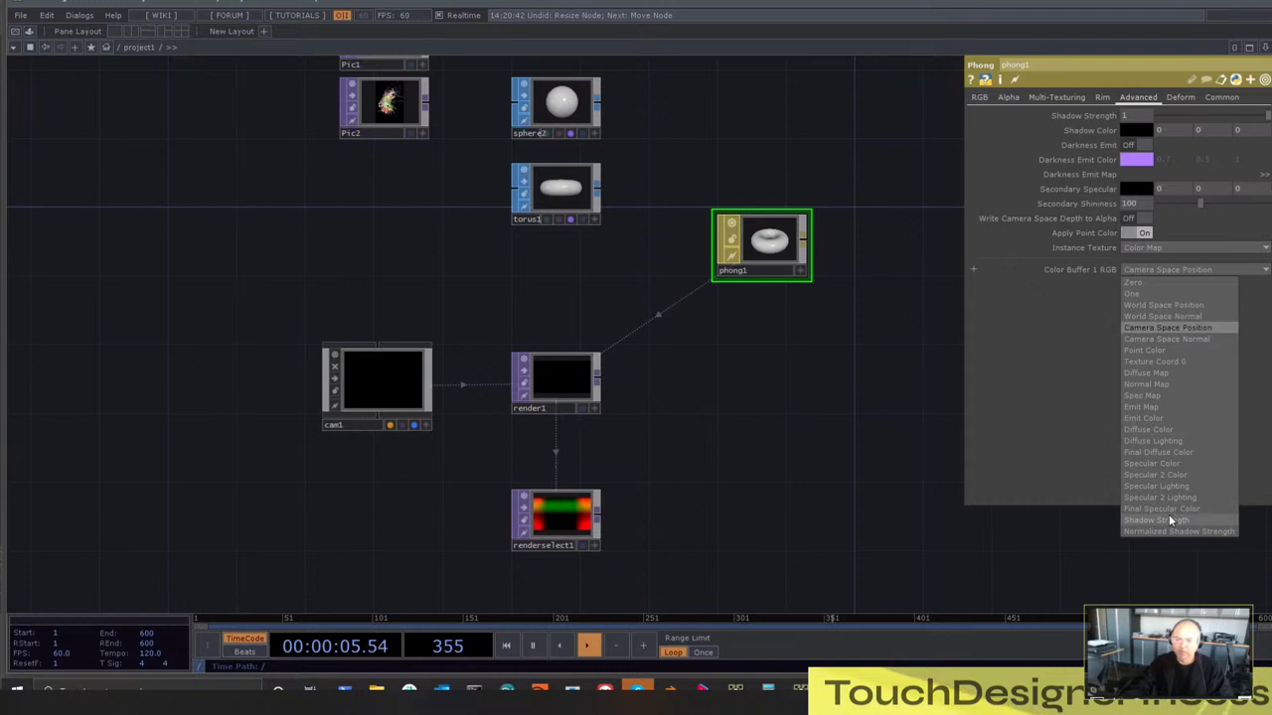
Check render1 and renderselect1, and set phong1's Color Buffer 1 RGB back to World Space Position
left_click_drag(735, 432, 415, 620)
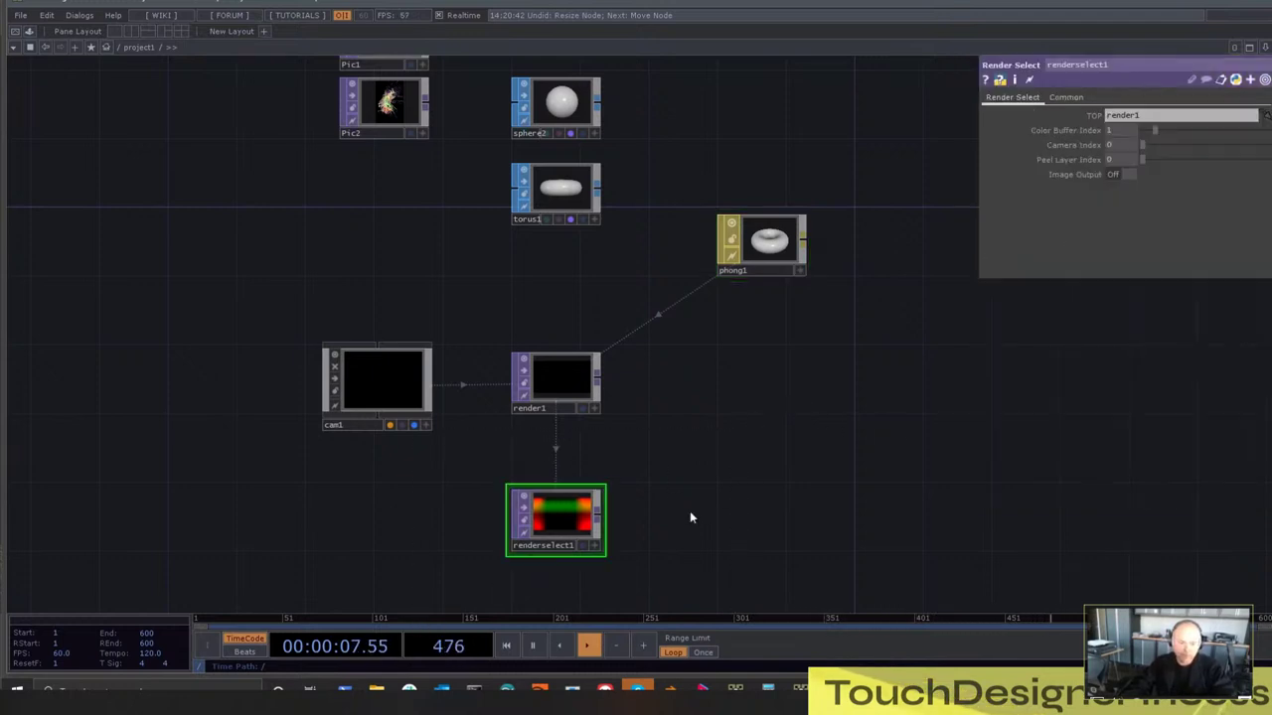
middle_click_drag(690, 511, 667, 397)
left_click(556, 318)
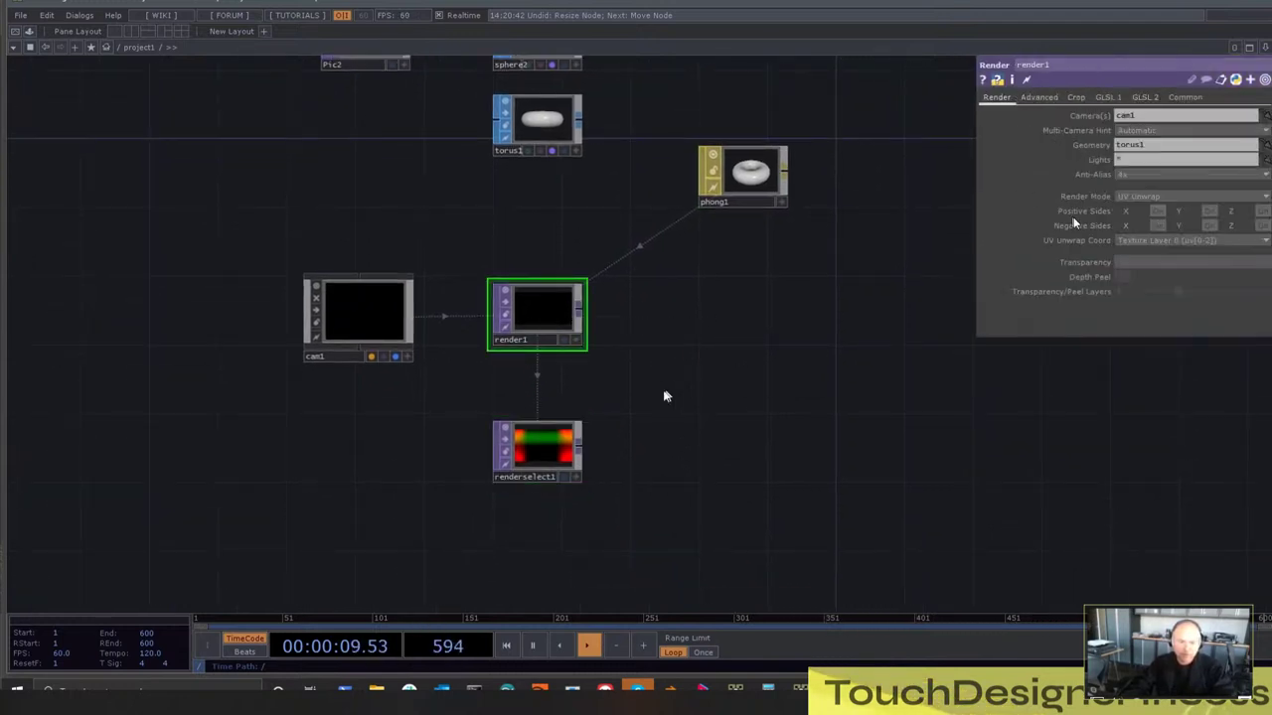
left_click(562, 455)
left_click(556, 318)
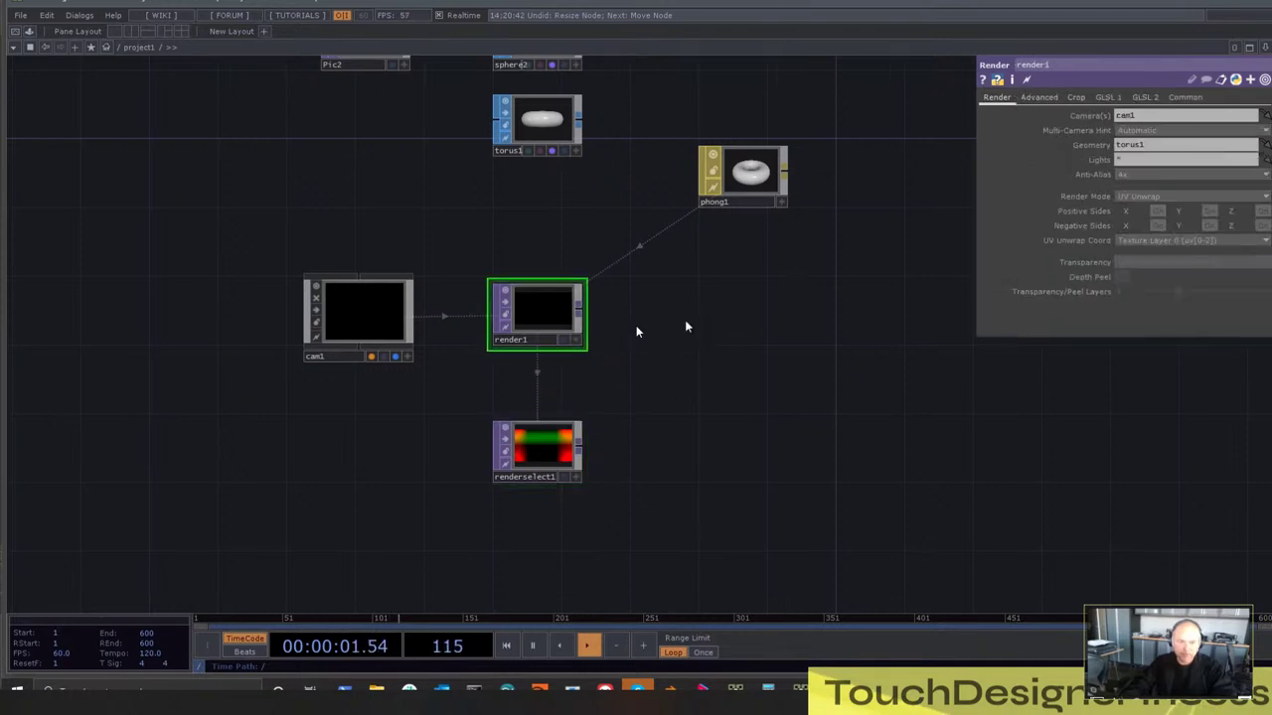
left_click(780, 169)
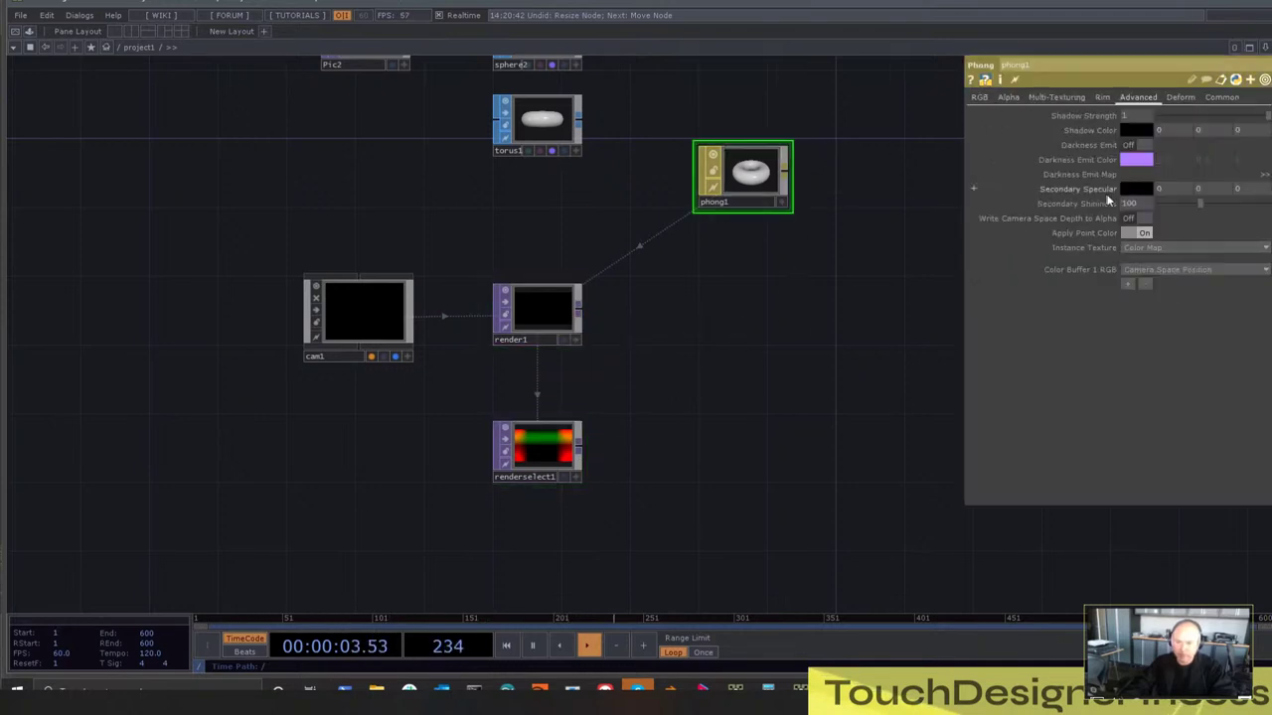
left_click(1143, 270)
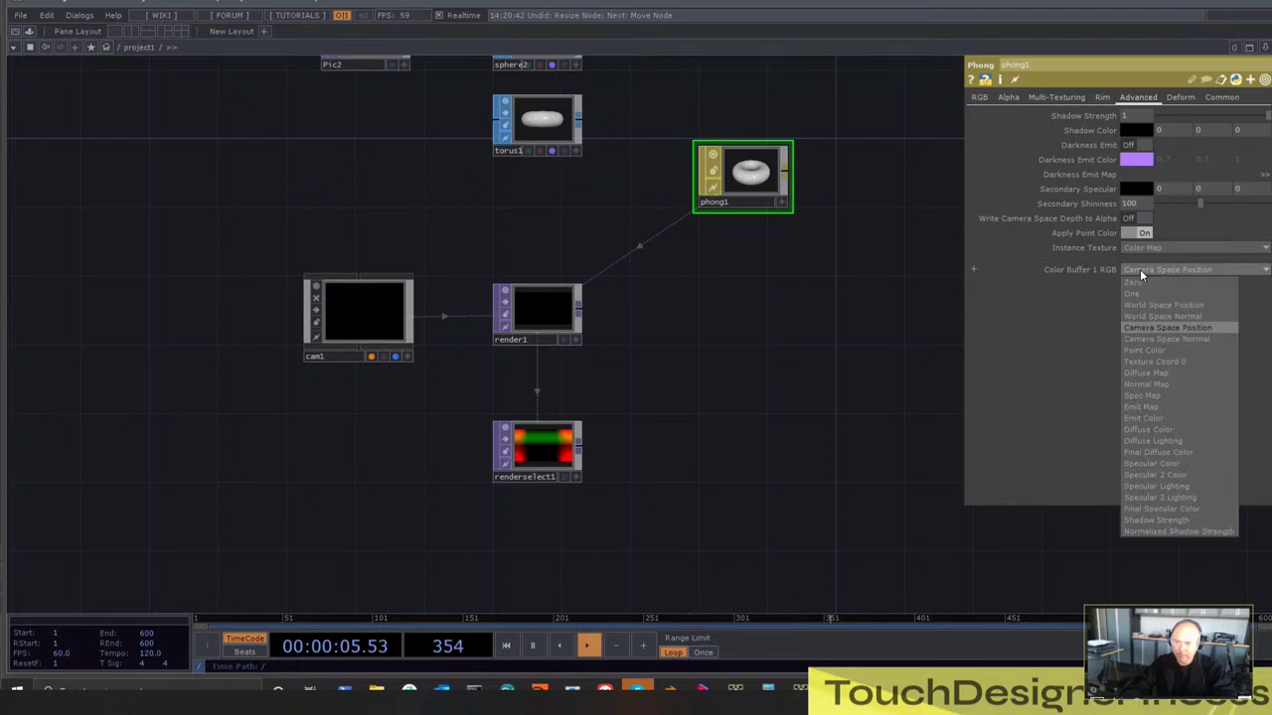
left_click(1148, 304)
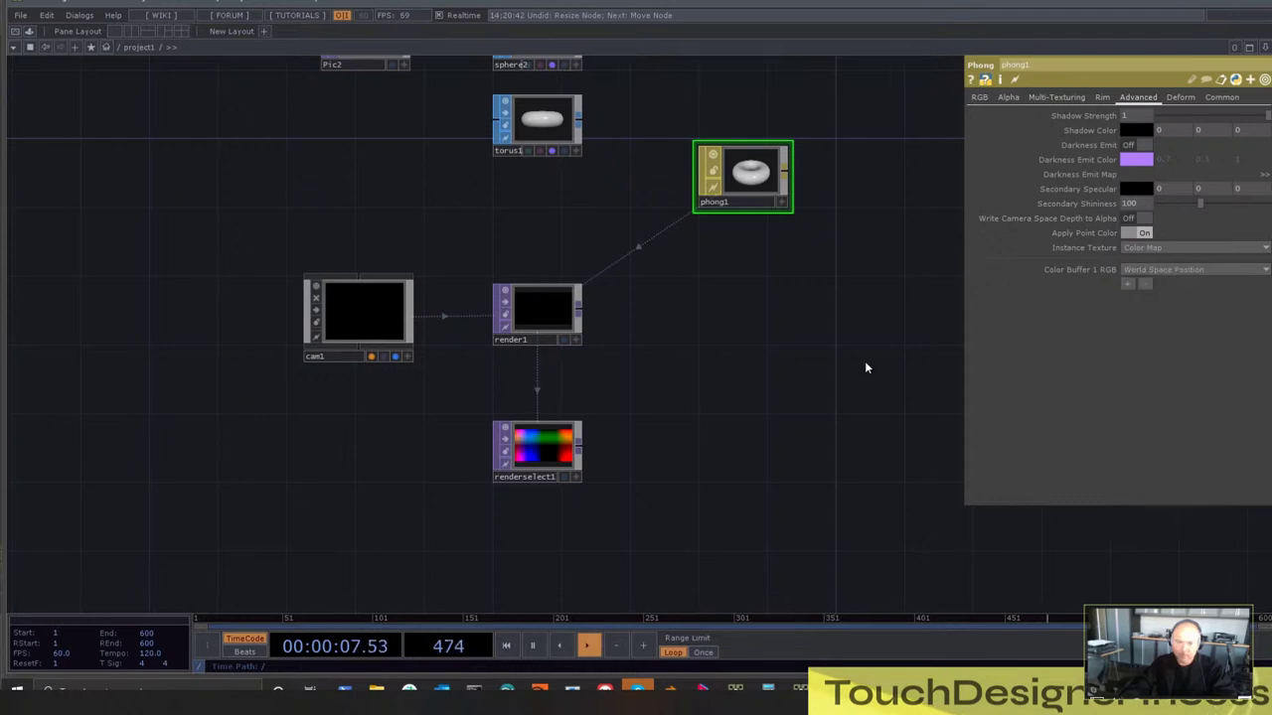
Examine the renderselect1 image up close and the output options available for phong1's Color Buffer 1 RGB
scroll(597, 447, "up", 5)
scroll(511, 460, "down", 2)
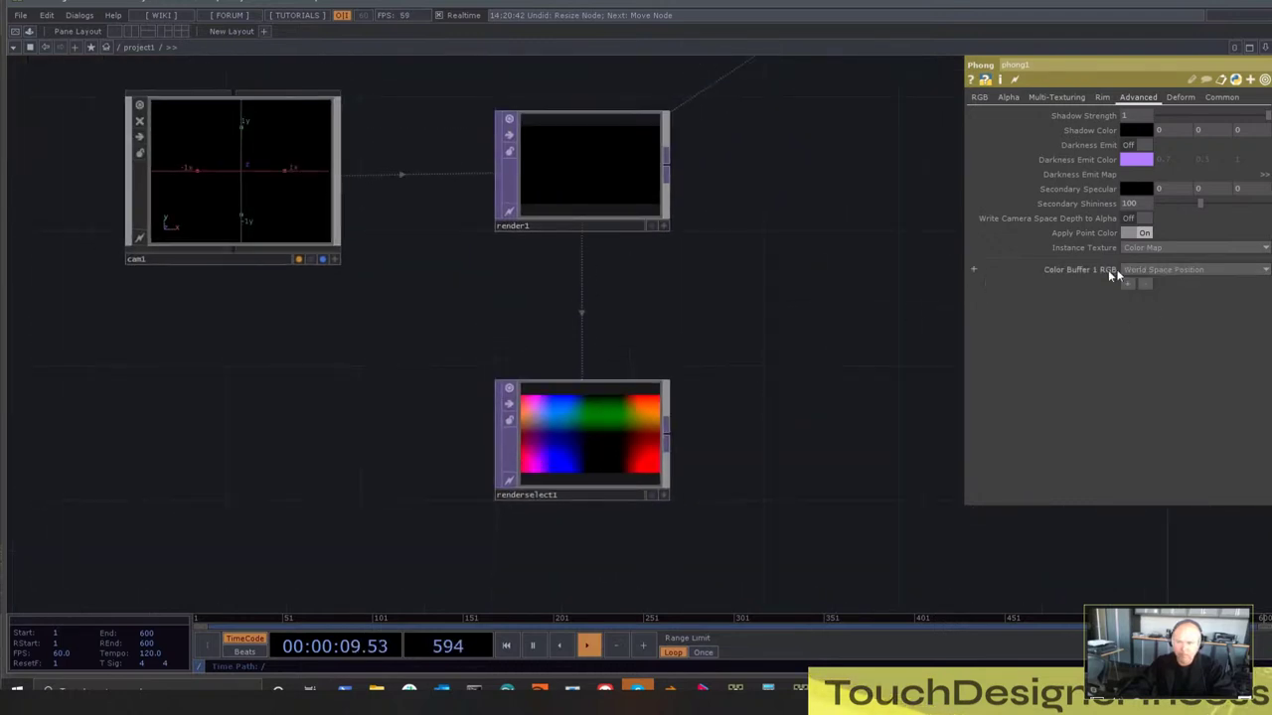
left_click(1143, 270)
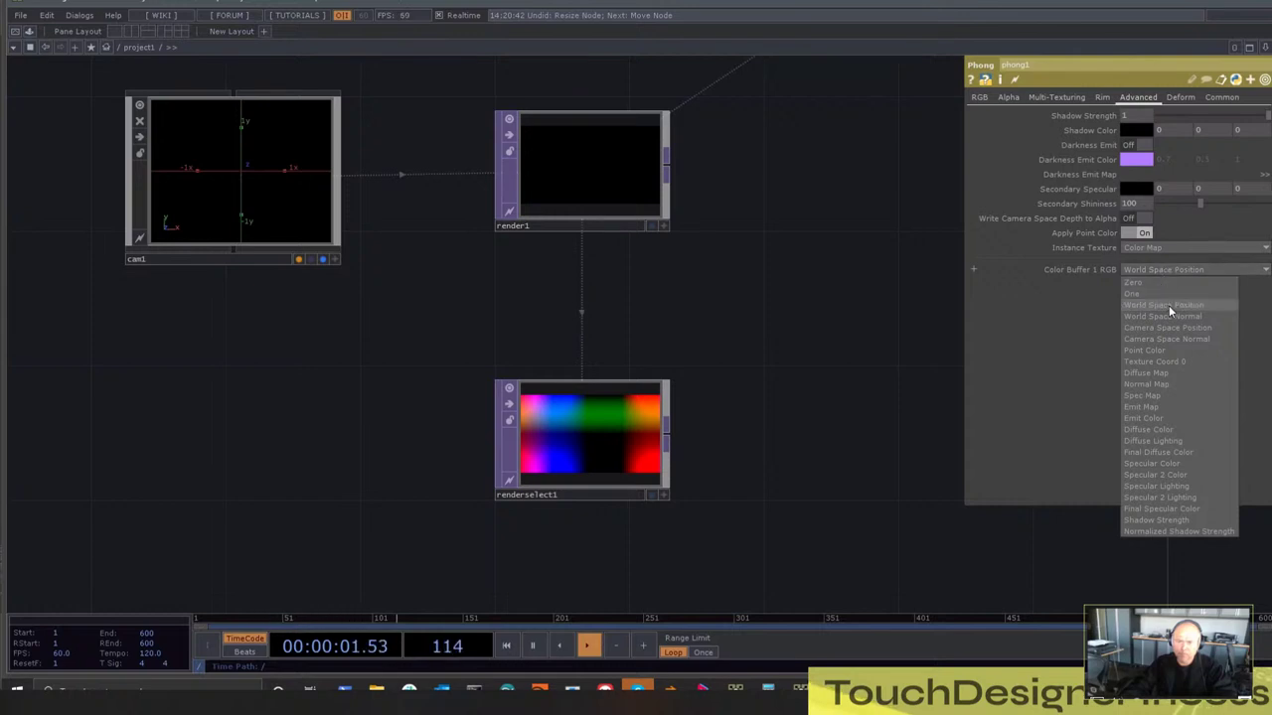
scroll(795, 370, "down", 5)
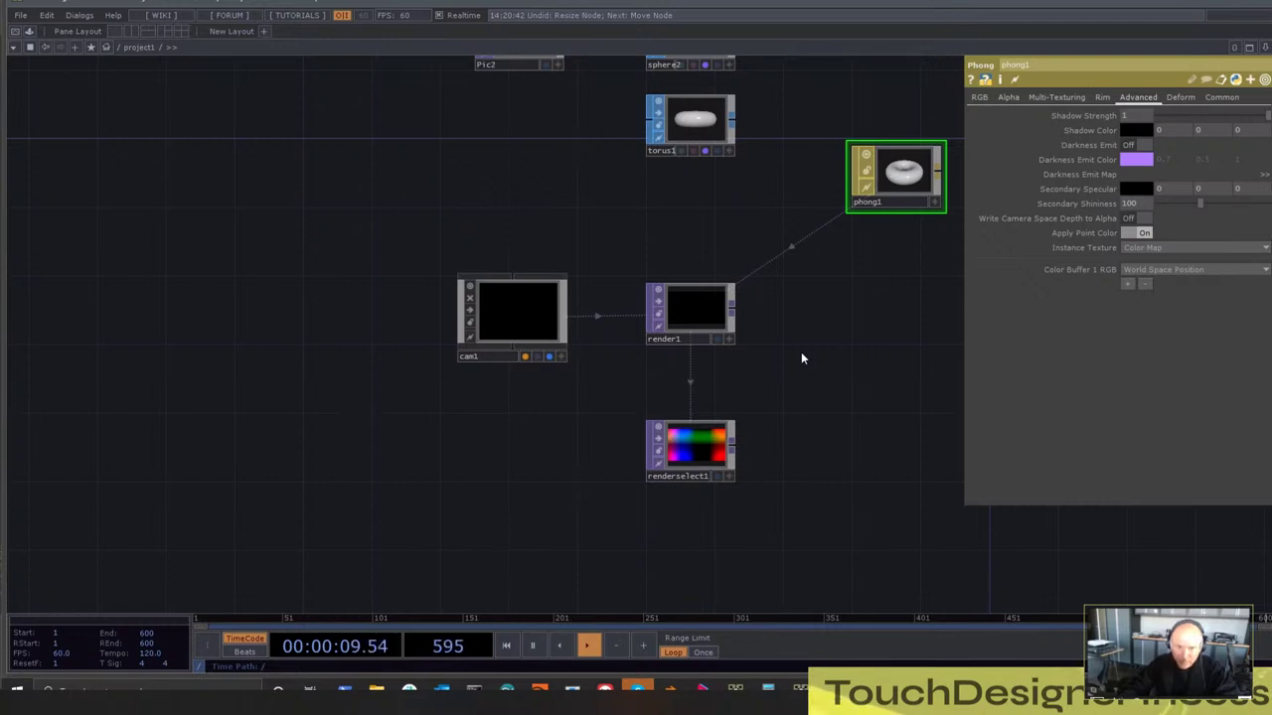
Activate the viewer of render1, display it as points and orbit around them
left_click_drag(772, 262, 691, 318)
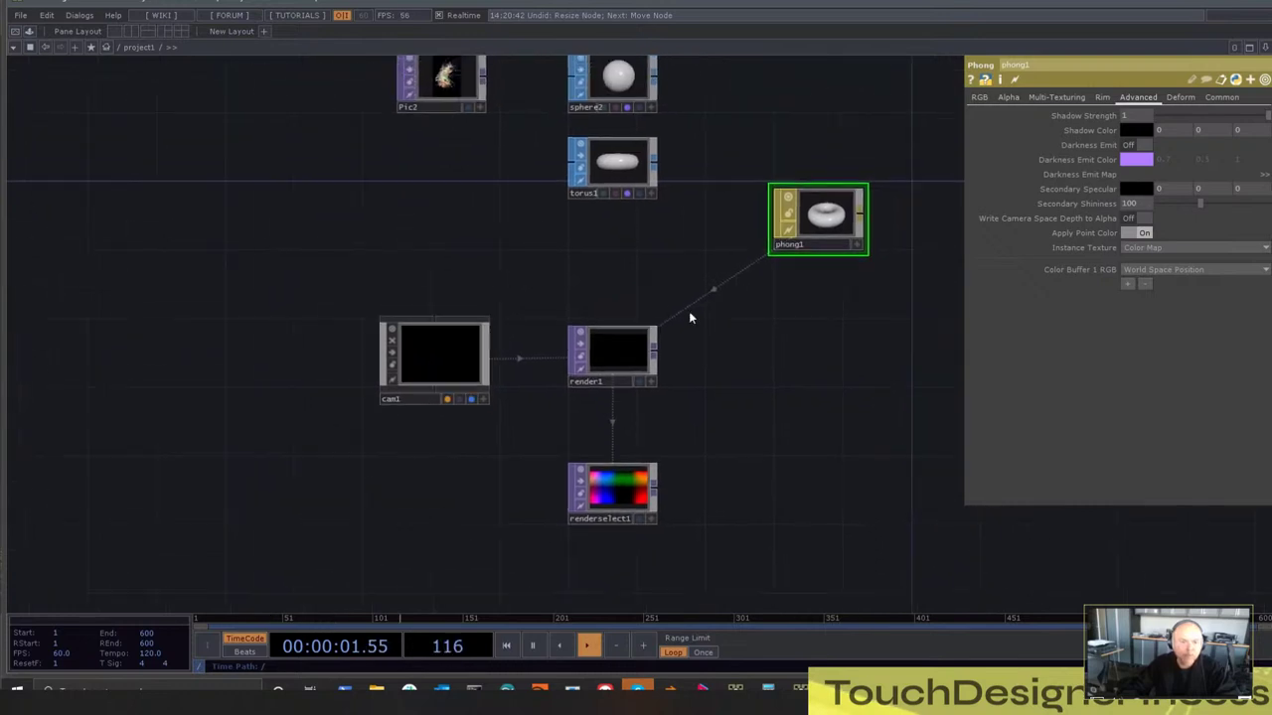
left_click(624, 359)
scroll(627, 364, "up", 3)
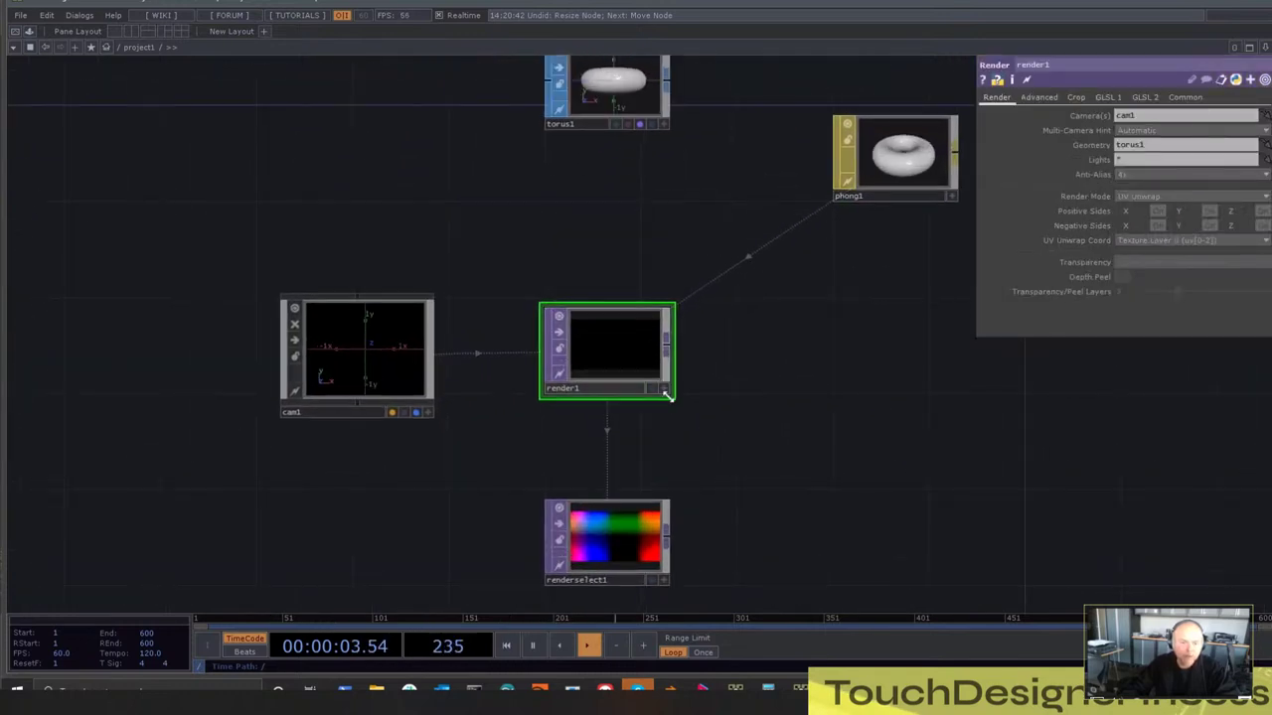
left_click(663, 389)
right_click(616, 354)
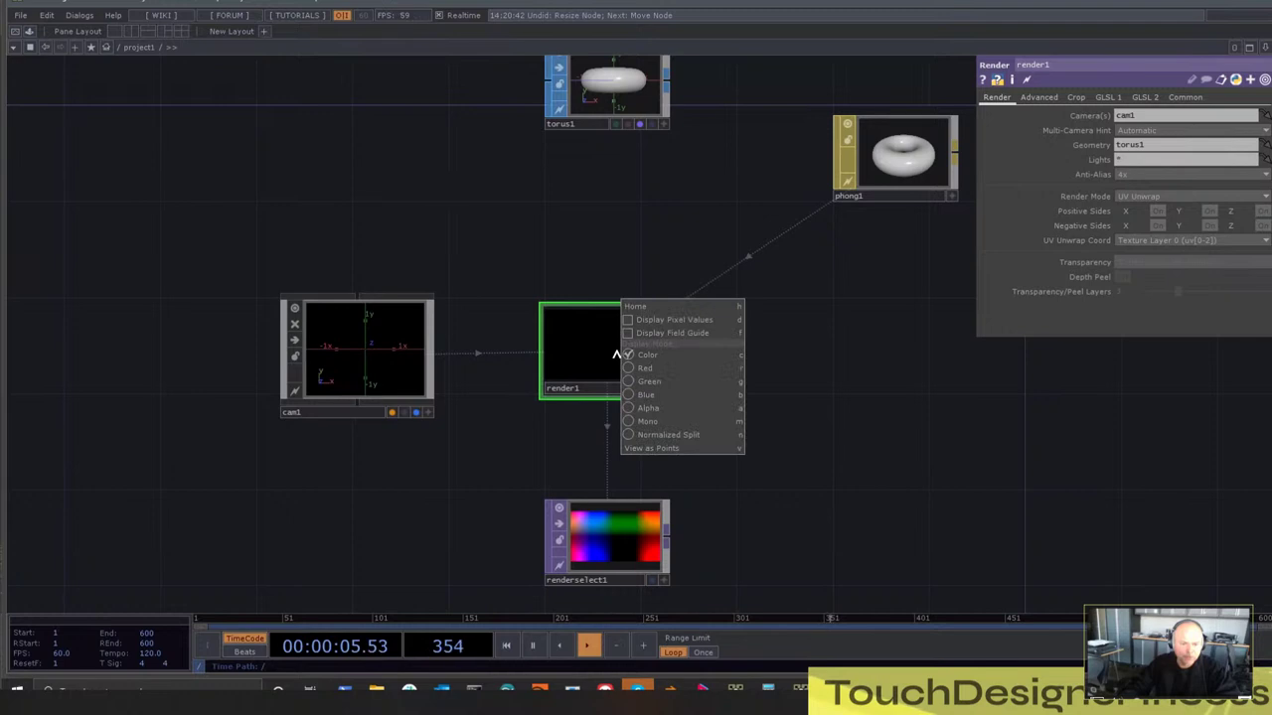
left_click(680, 447)
scroll(690, 418, "up", 2)
right_click_drag(712, 321, 547, 423)
Activate the viewer of renderselect1, display it as points and orbit around the shape
left_click_drag(676, 600, 720, 326)
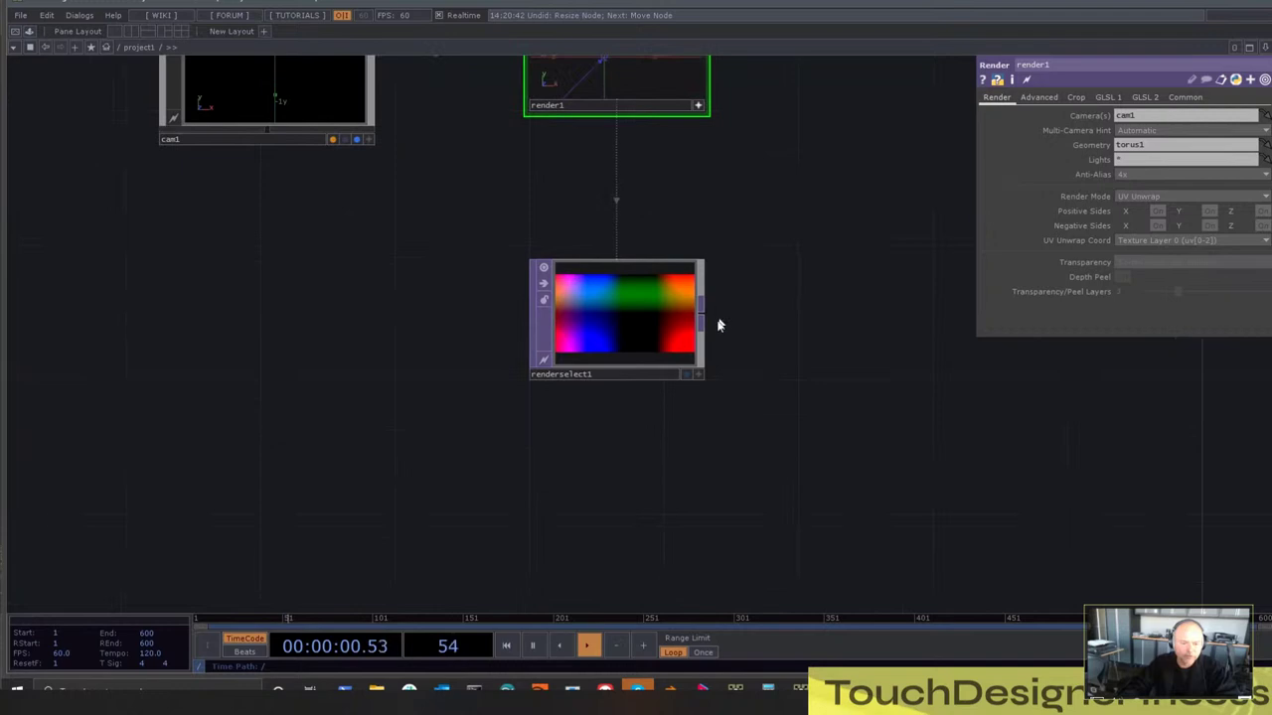
left_click(698, 376)
right_click(639, 335)
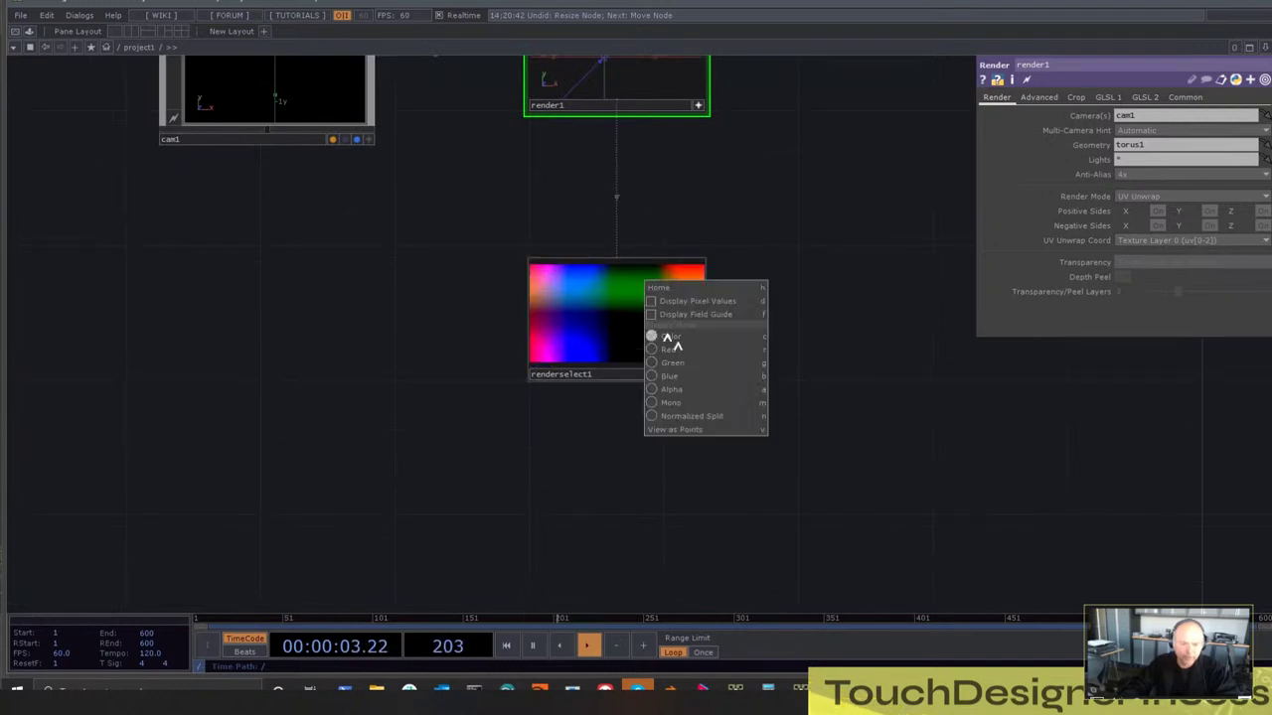
left_click(691, 430)
scroll(710, 354, "up", 5)
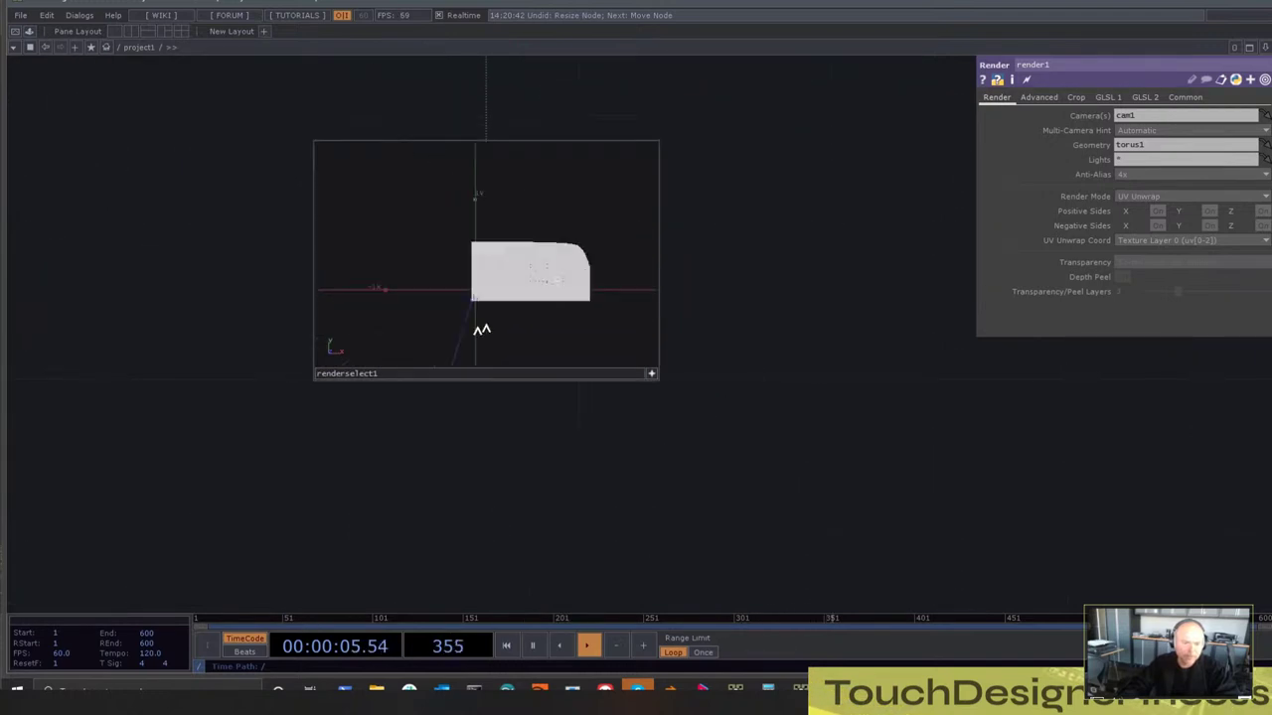
left_click_drag(482, 329, 587, 283)
Check the common settings of renderselect1 and set the pixel format of render1 to 32-bit float (RGBA)
left_click(597, 374)
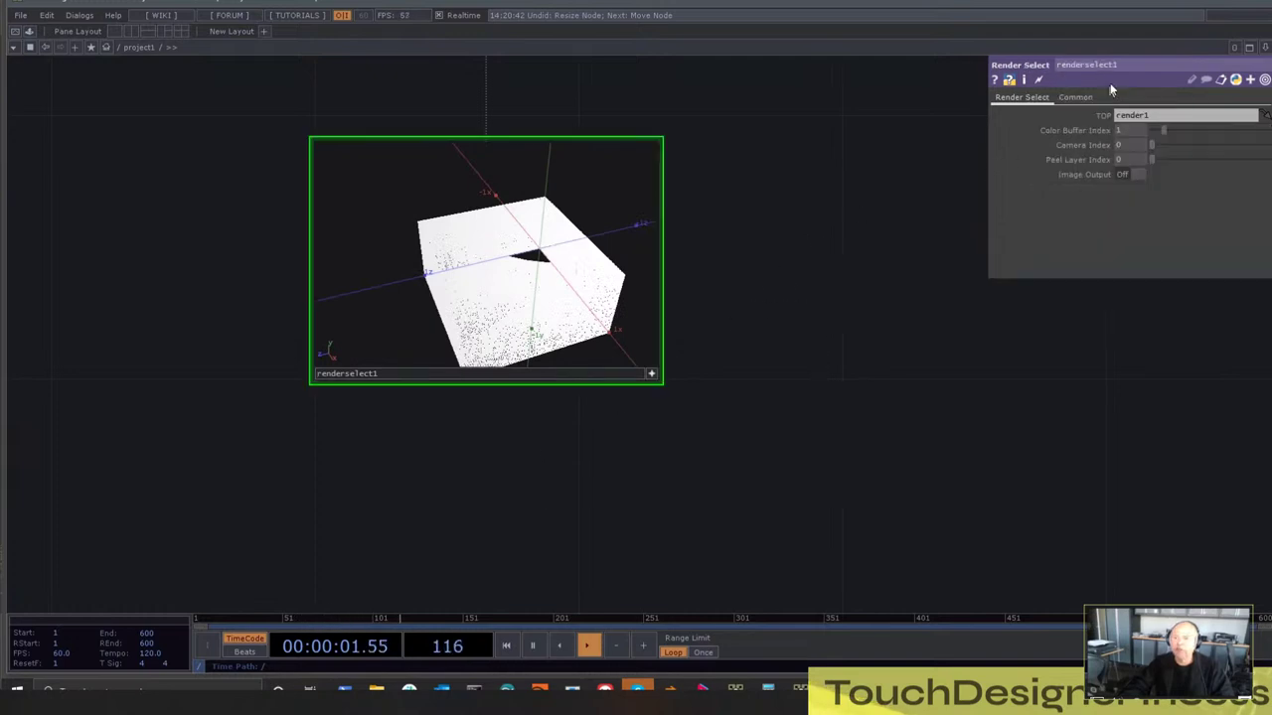
left_click(1073, 97)
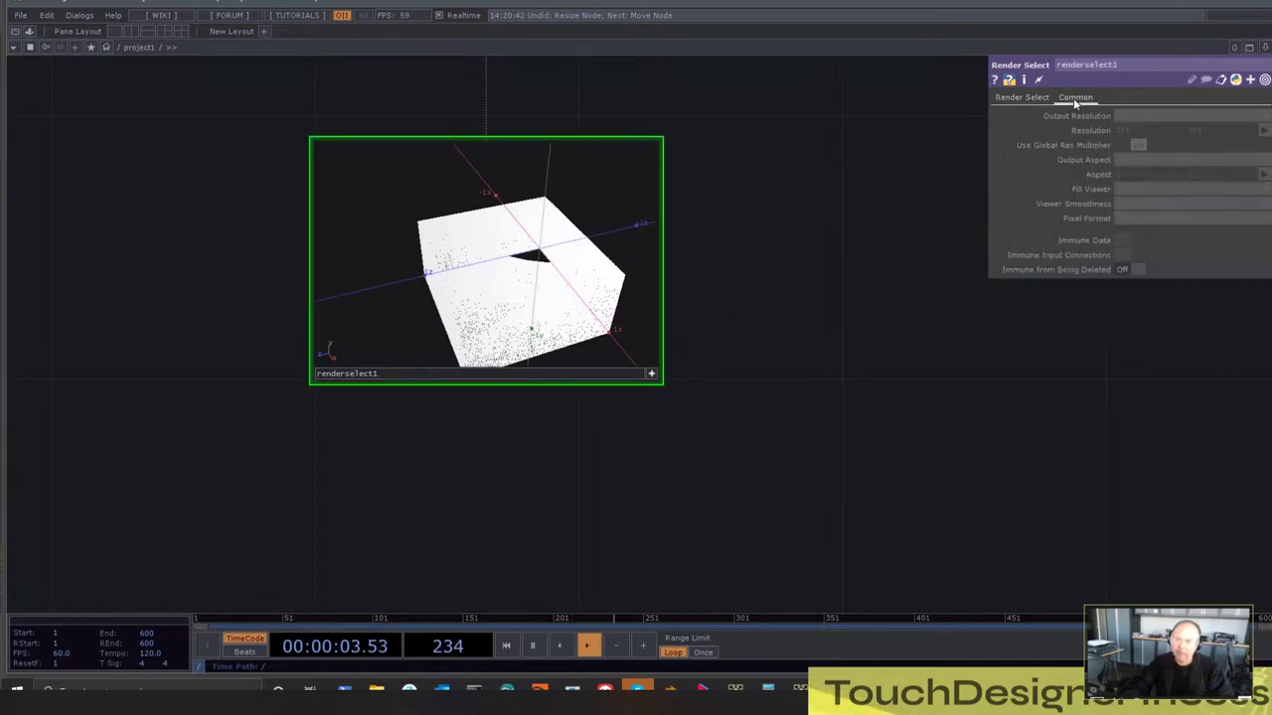
scroll(816, 298, "down", 4)
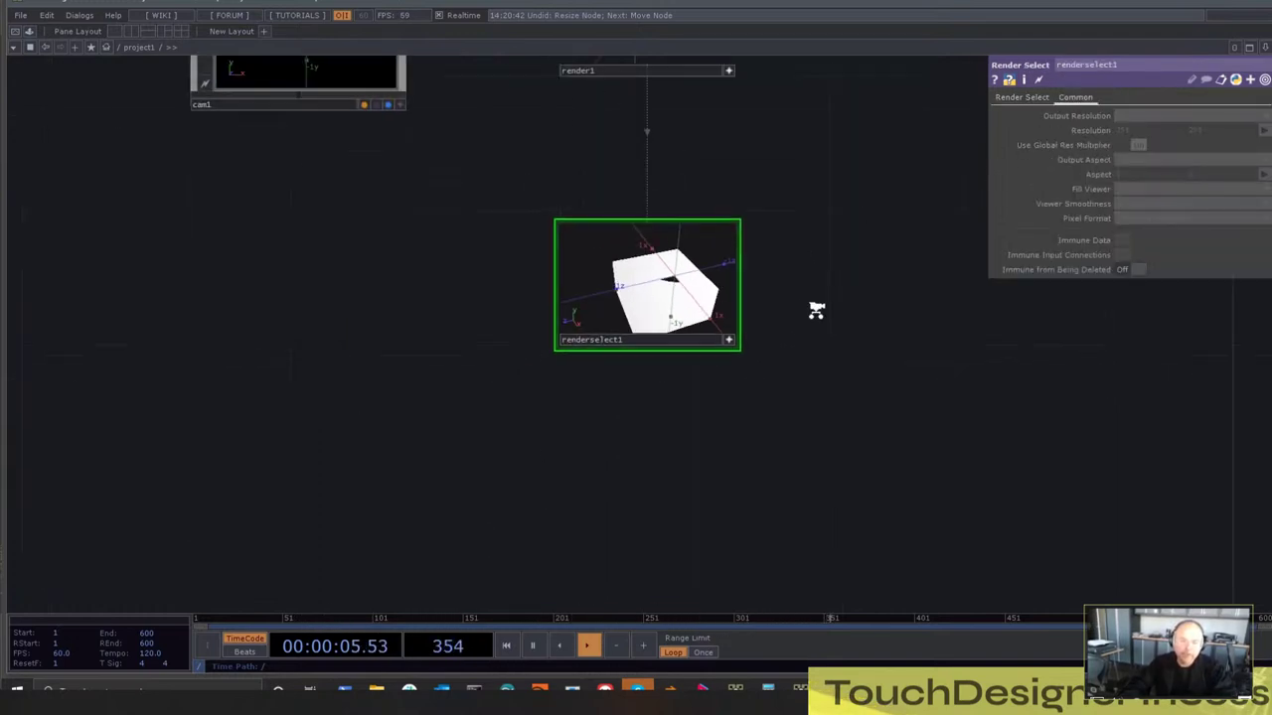
left_click_drag(818, 307, 872, 434)
right_click_drag(867, 374, 633, 494)
right_click_drag(872, 215, 690, 132)
left_click_drag(843, 205, 807, 328)
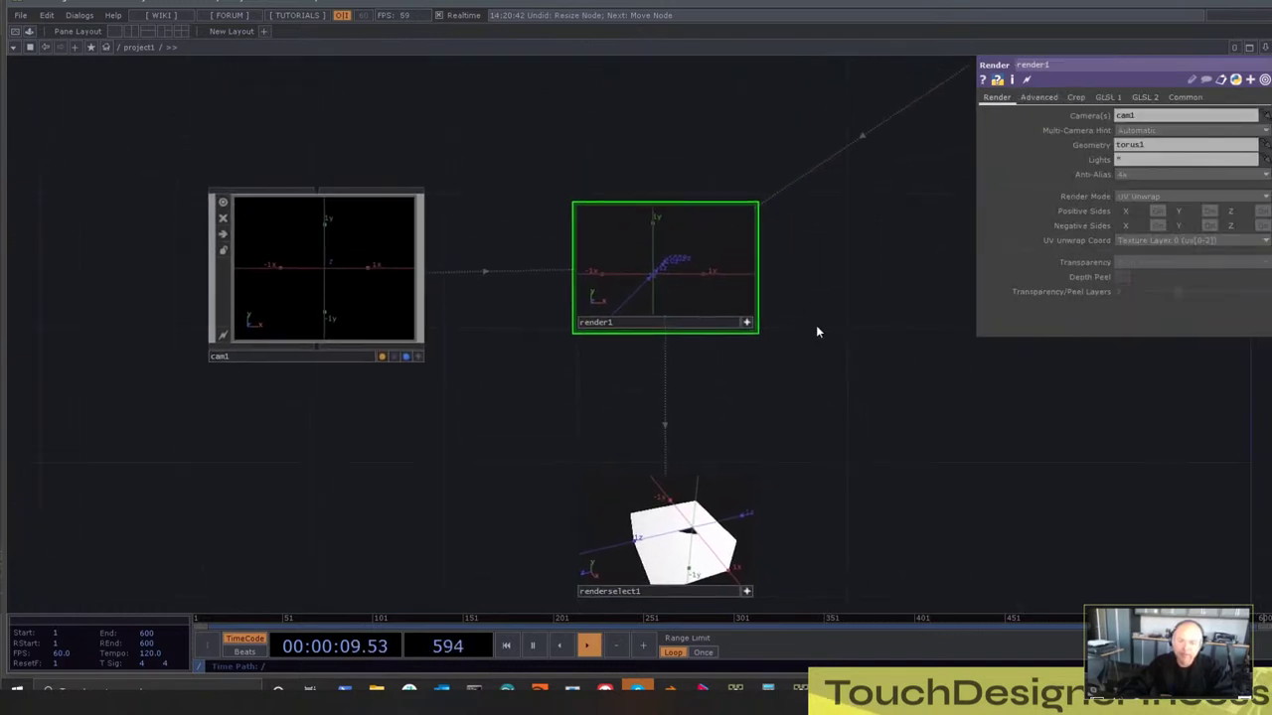
left_click_drag(830, 289, 682, 292)
right_click_drag(683, 290, 417, 402)
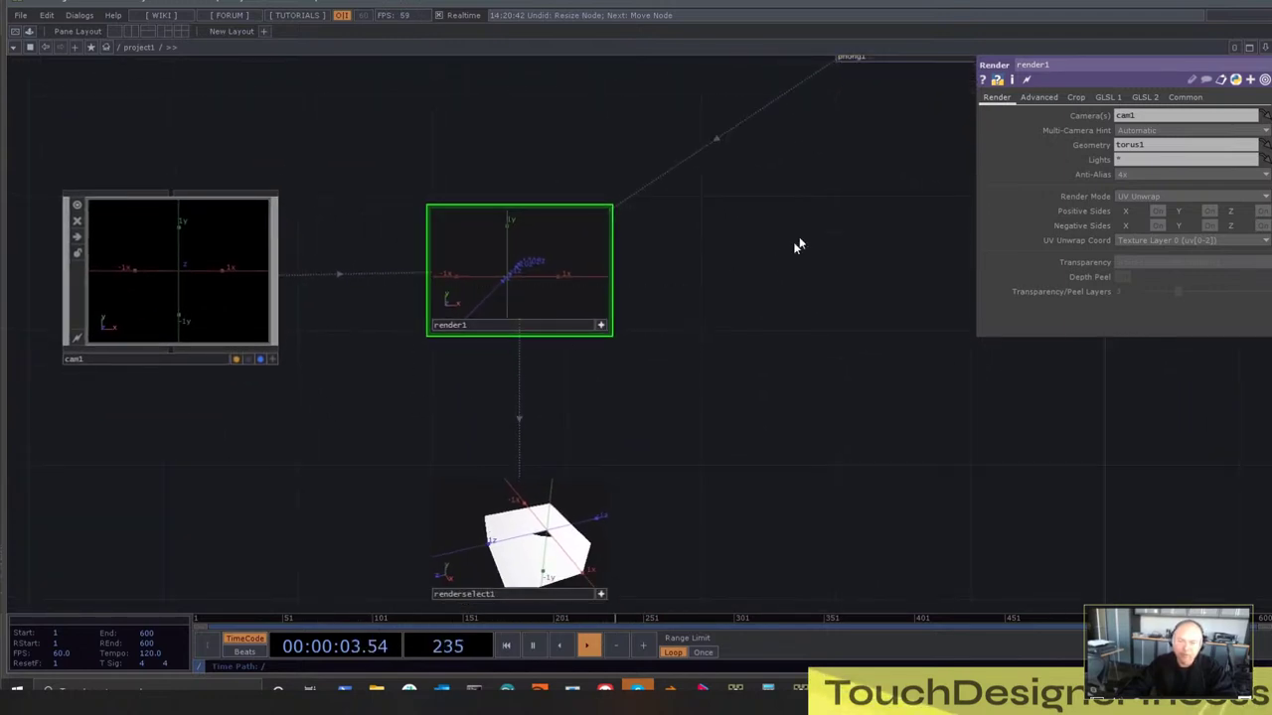
left_click(1182, 98)
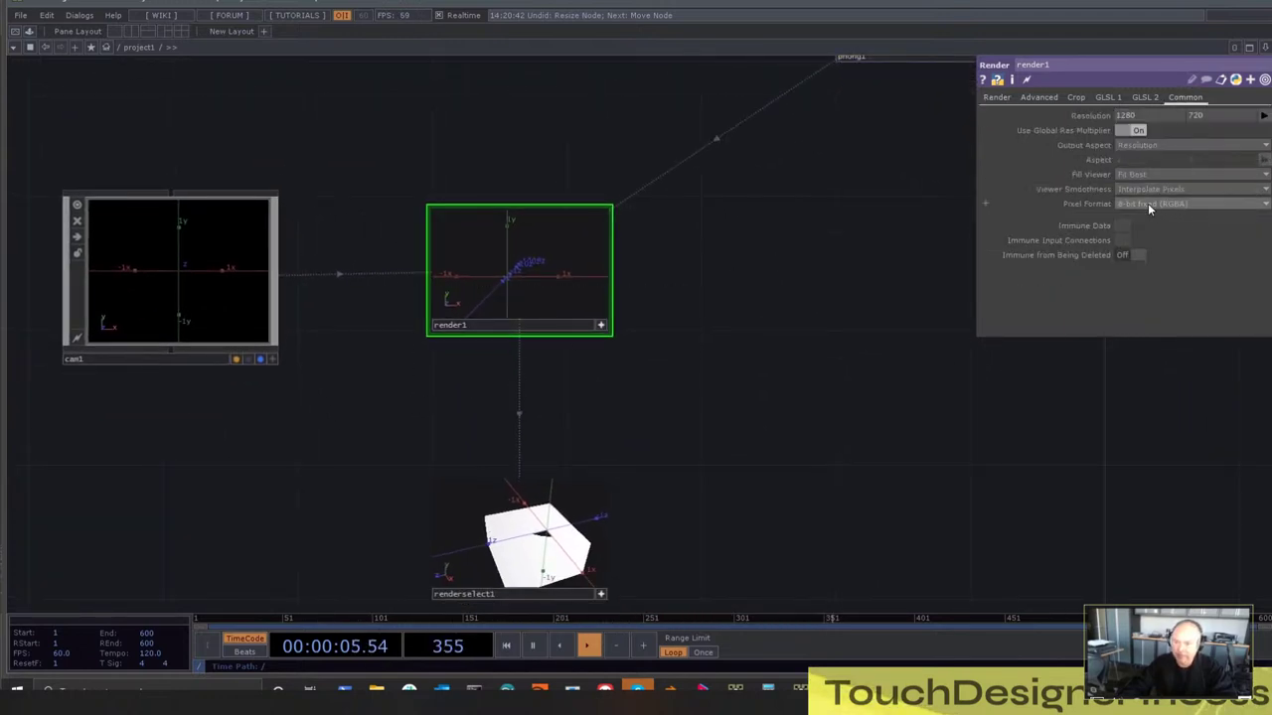
left_click(1148, 203)
left_click(1145, 257)
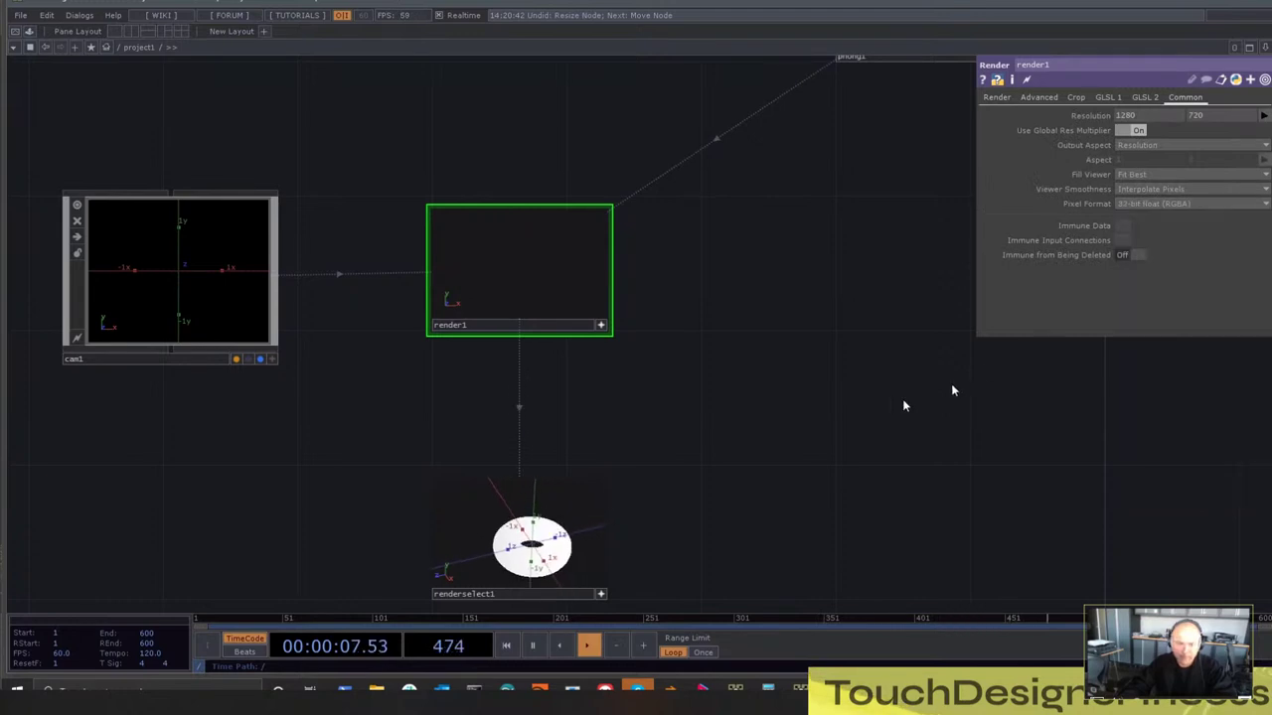
Inspect the points in the renderselect1 viewer up close from another angle
left_click_drag(793, 439, 826, 341)
scroll(662, 441, "up", 3)
left_click_drag(709, 449, 731, 443)
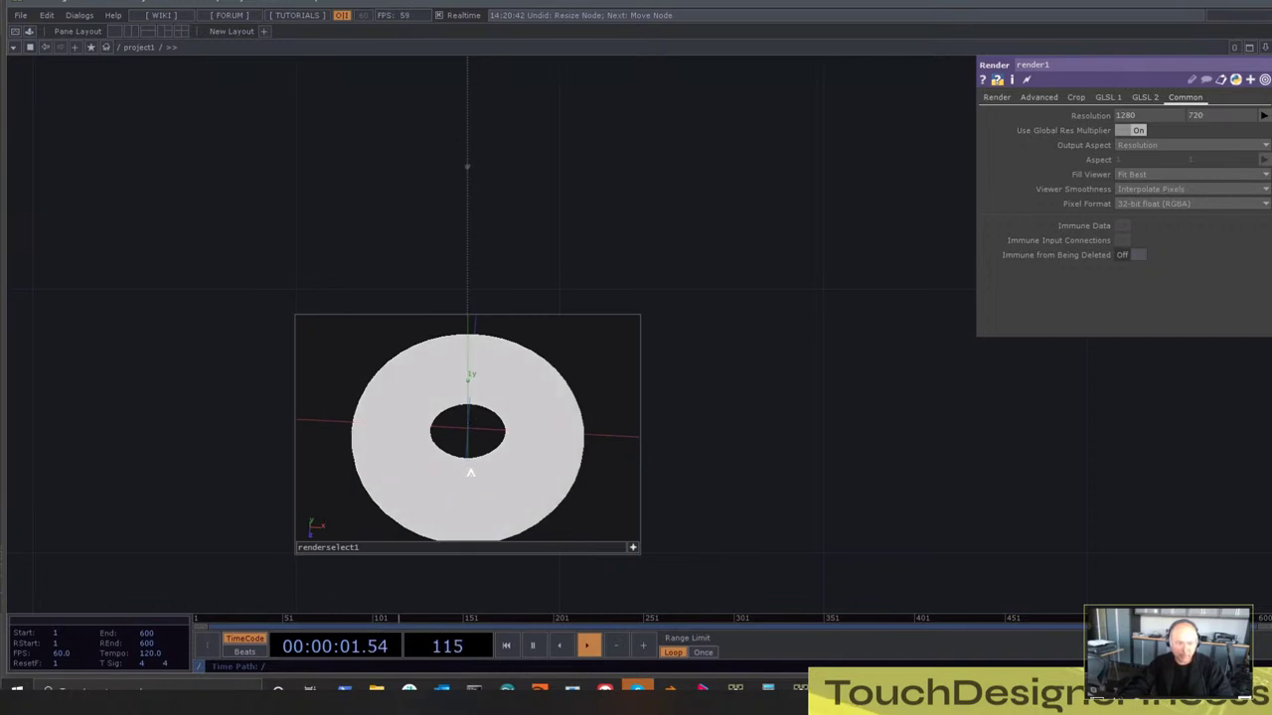
left_click(630, 548)
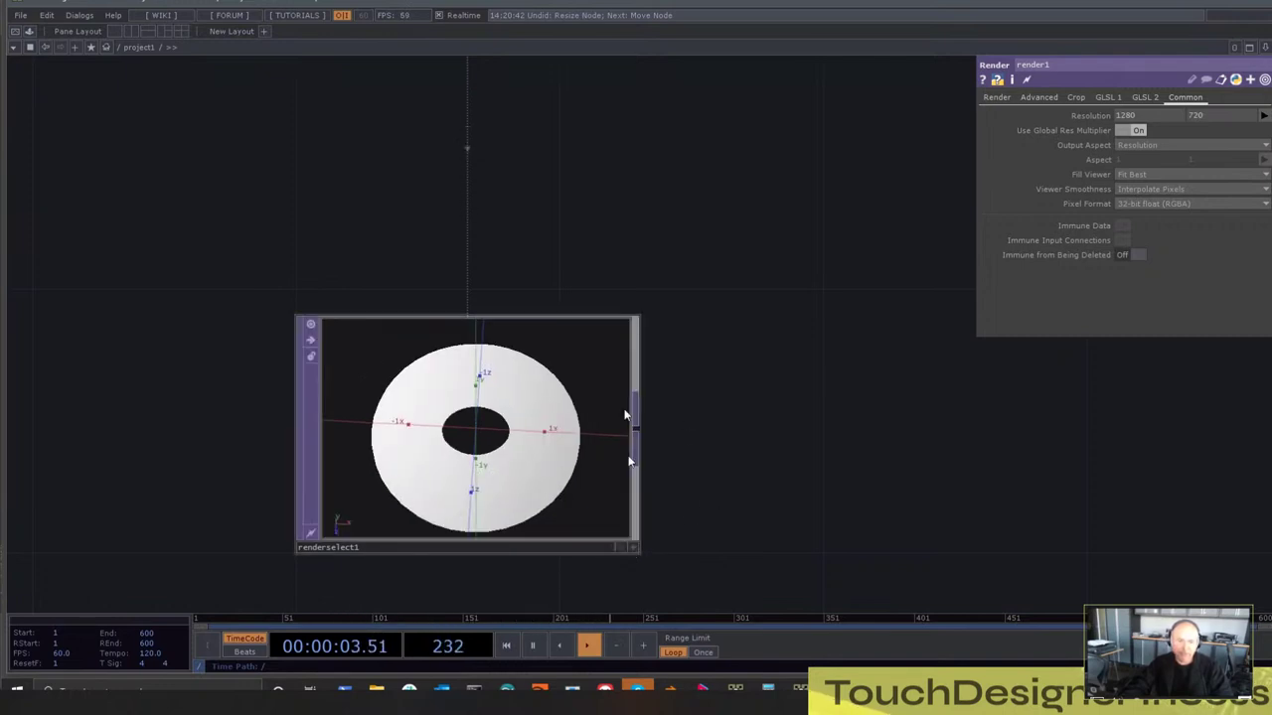
left_click(632, 548)
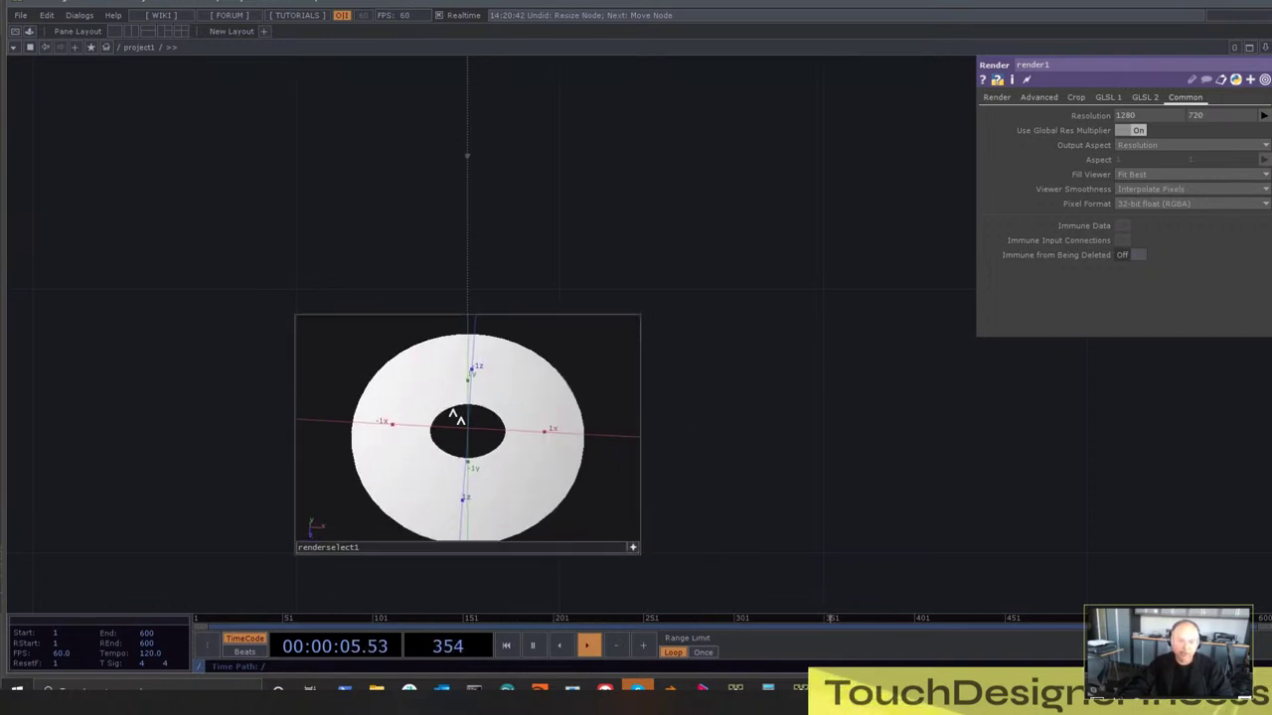
Switch the renderselect1 viewer back to the image display and deactivate the viewer of render1
right_click(458, 418)
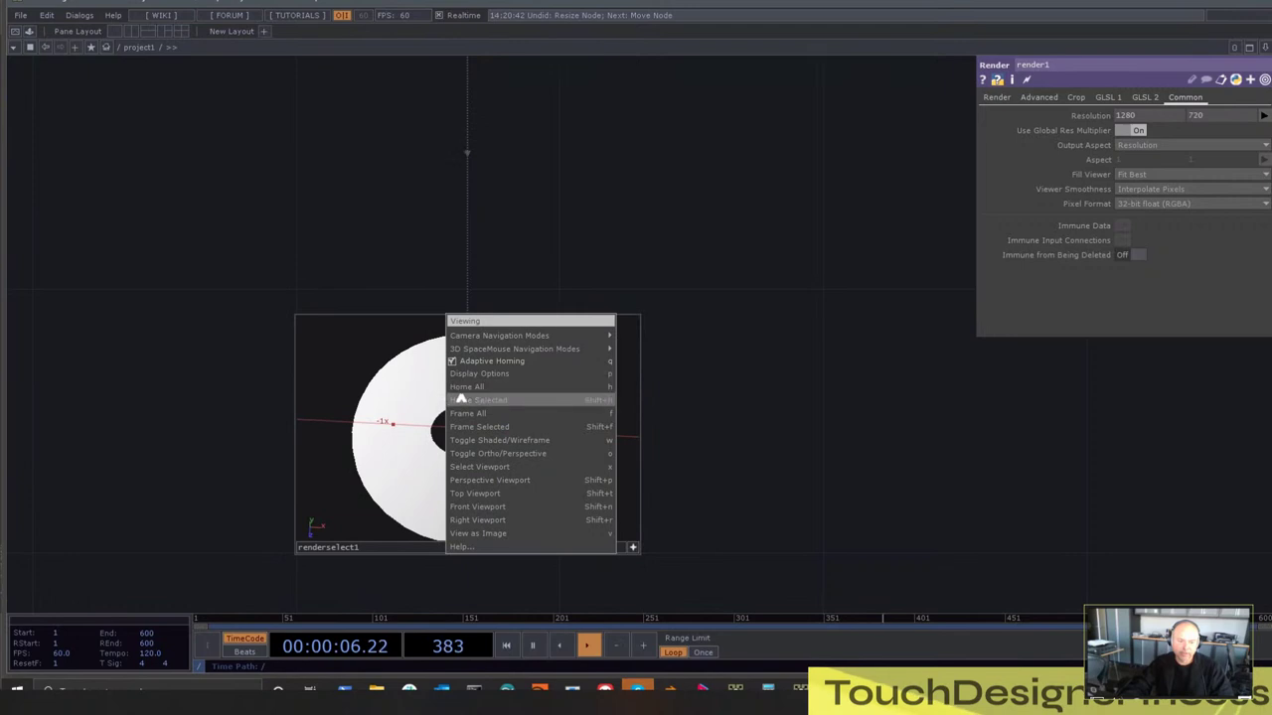
left_click(510, 534)
scroll(738, 312, "down", 5)
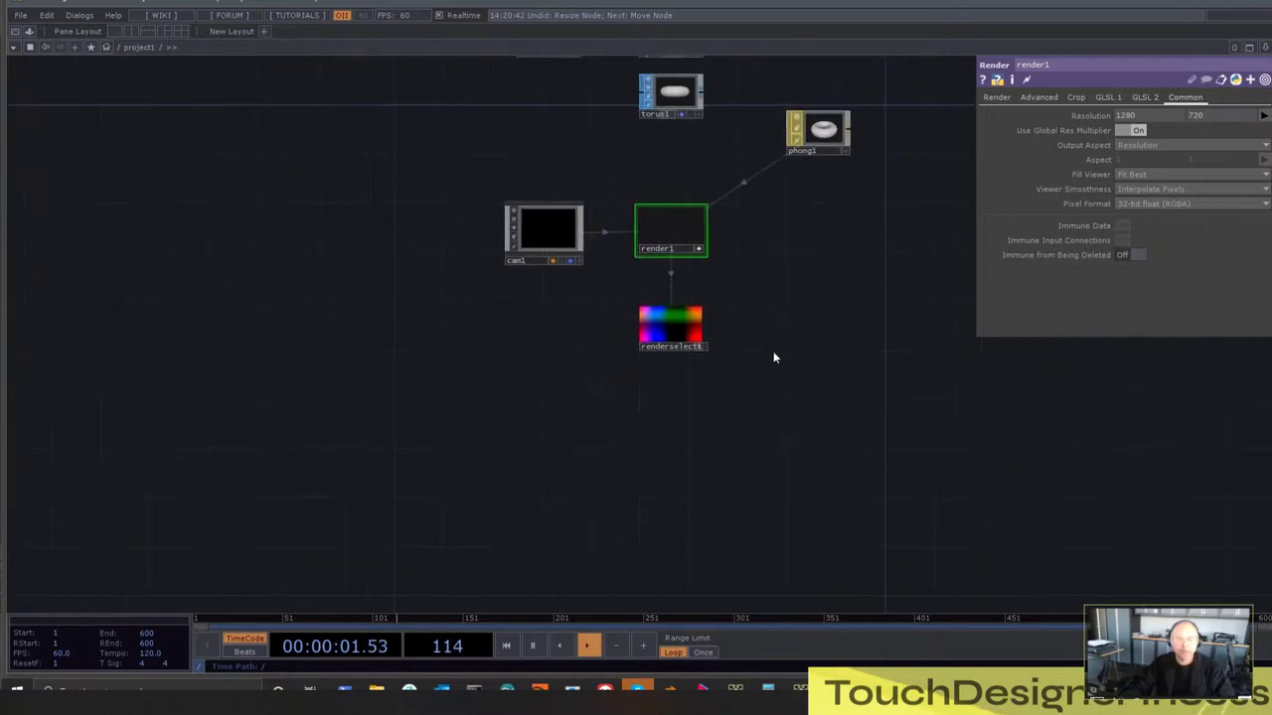
scroll(719, 304, "up", 3)
left_click(658, 211)
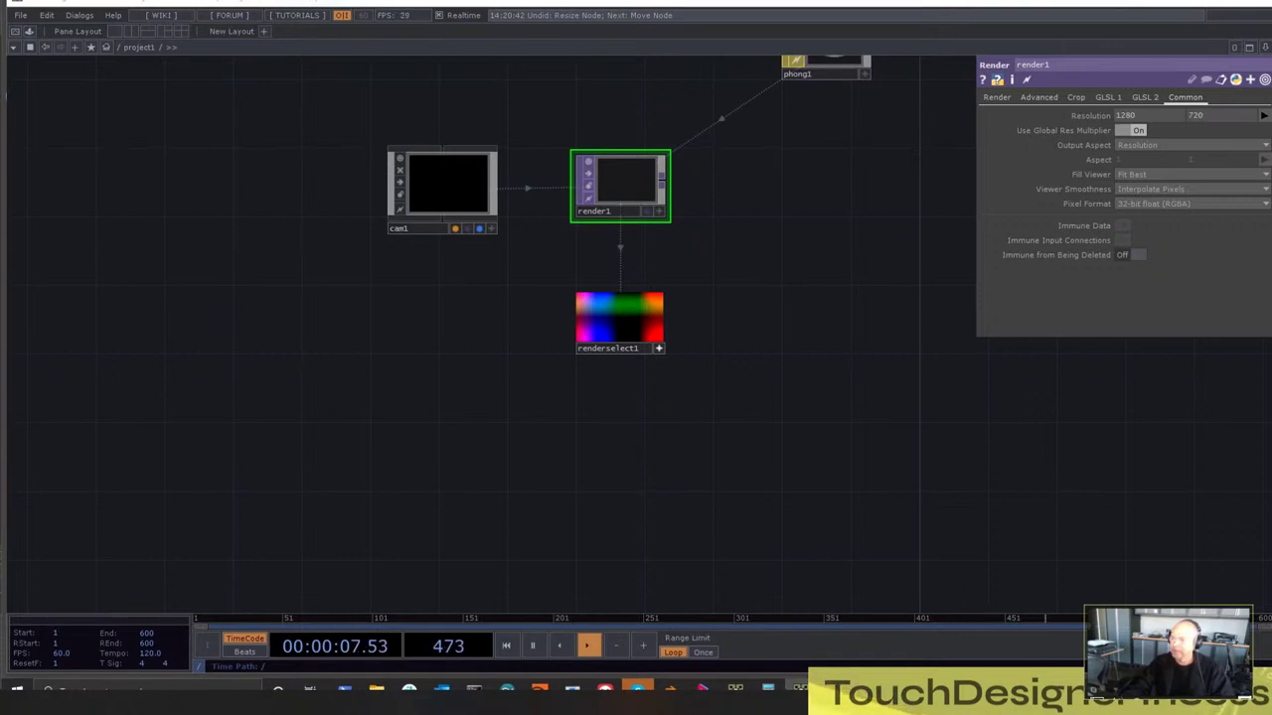
Review the whole network and bring up the camera, geometry and render mode settings of render1
scroll(744, 284, "up", 3)
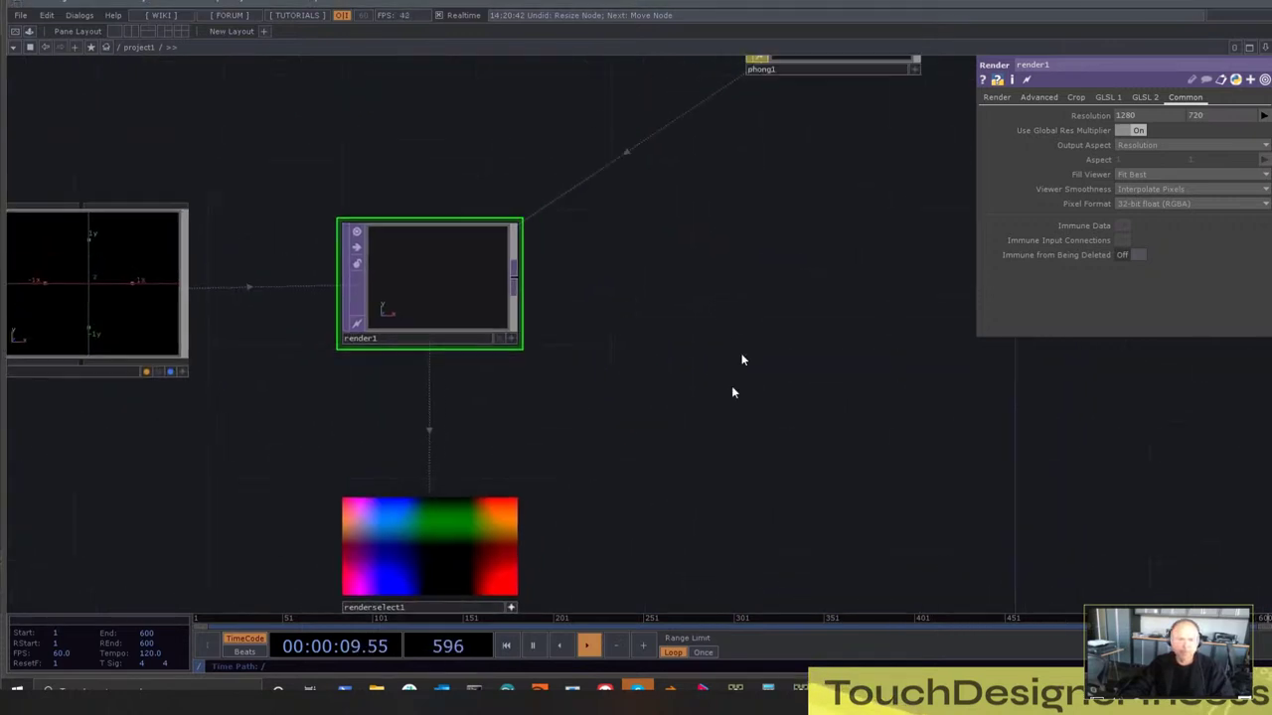
scroll(745, 361, "down", 3)
left_click_drag(594, 234, 597, 280)
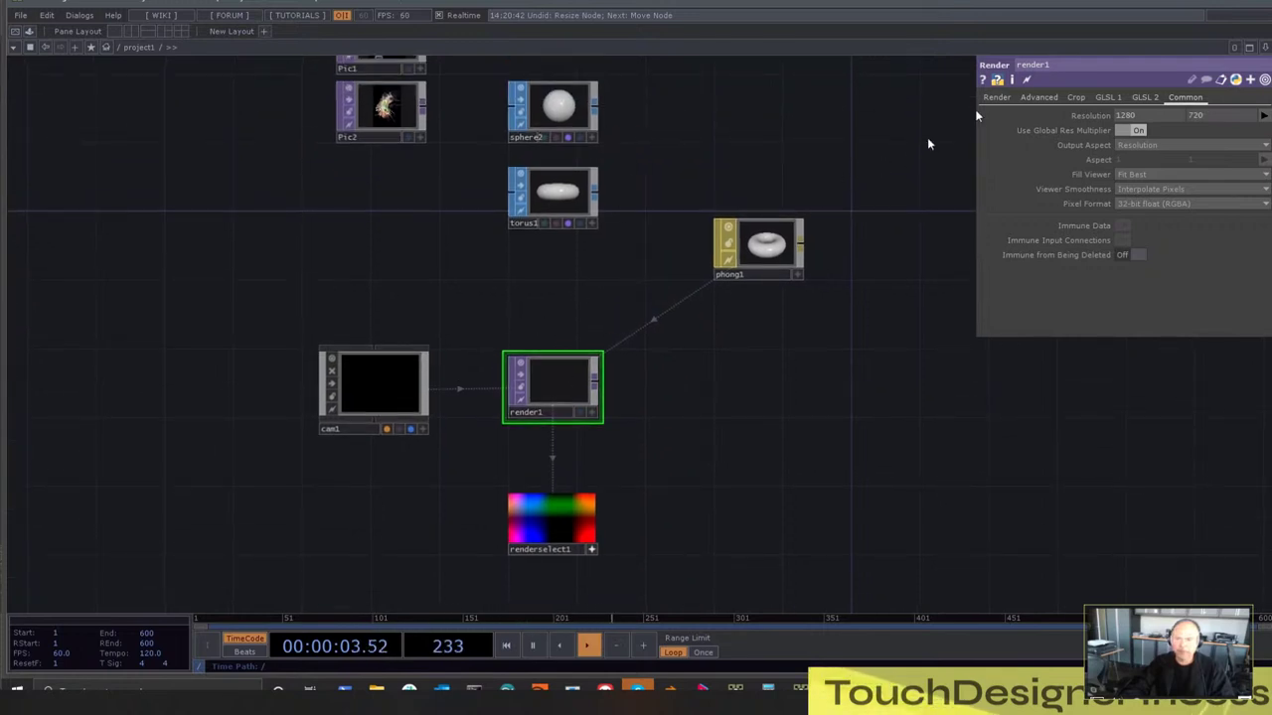
left_click(997, 97)
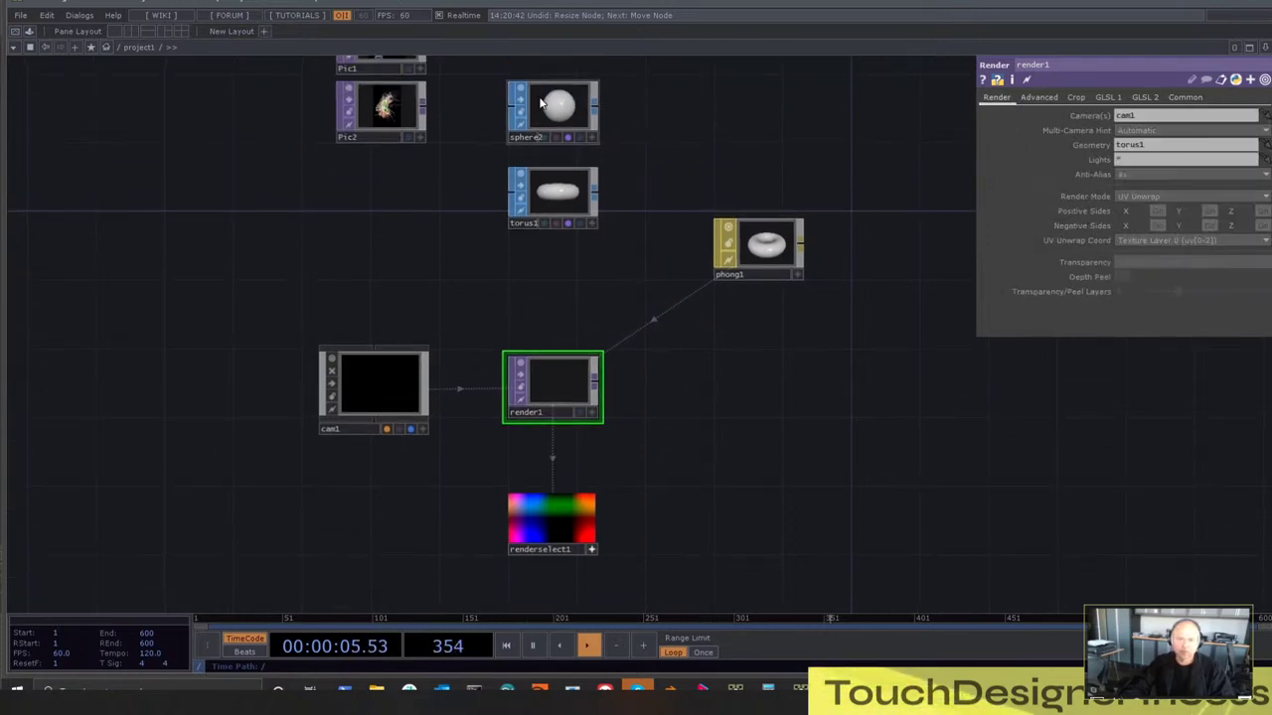
Set sphere2 as the geometry of render1 and rearrange the nodes, with torus1 beside sphere2 and phong1 above render1
left_click_drag(559, 107, 1132, 145)
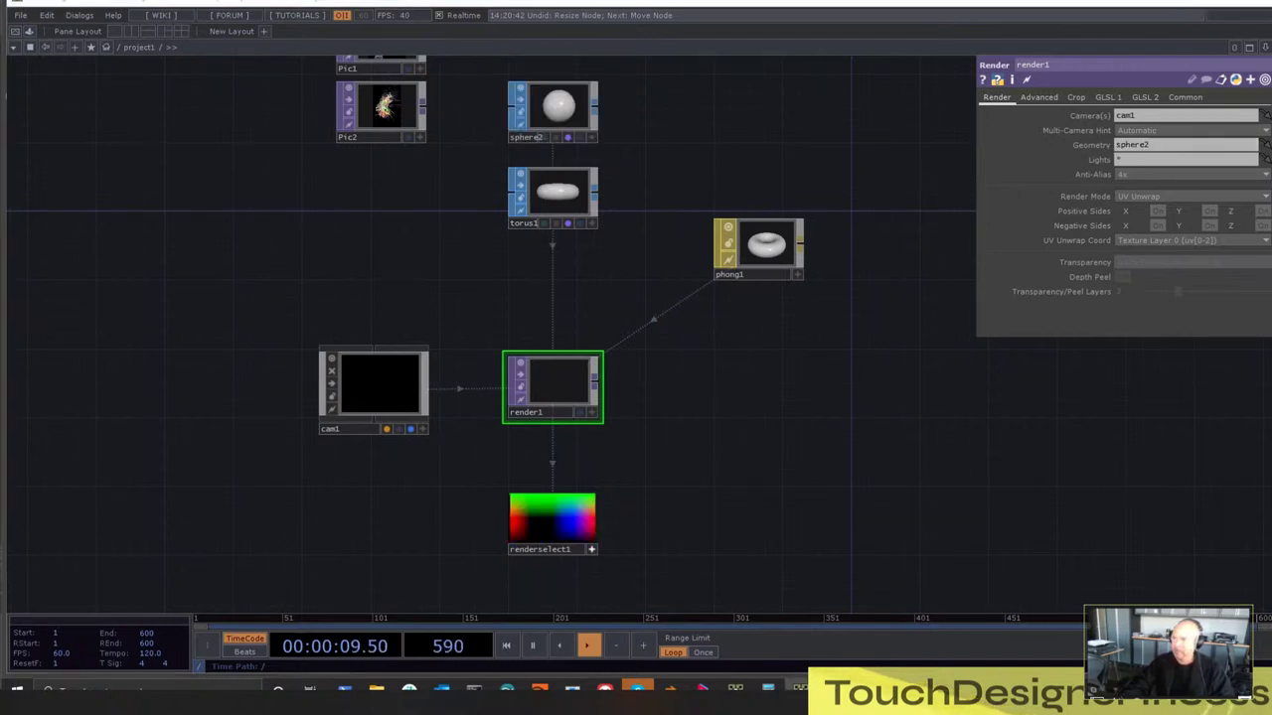
left_click_drag(667, 162, 583, 236)
left_click_drag(474, 186, 748, 185)
left_click_drag(707, 433, 635, 313)
left_click_drag(602, 212, 383, 250)
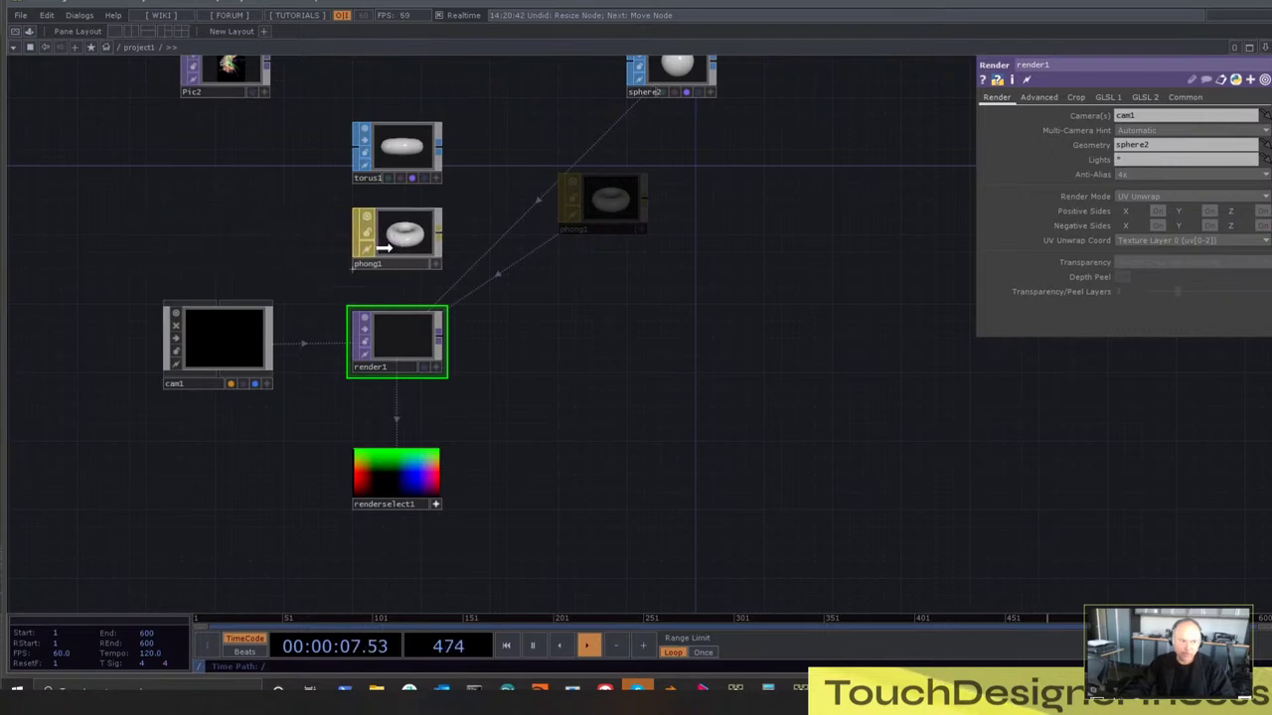
left_click_drag(540, 250, 711, 328)
left_click_drag(552, 236, 616, 153)
left_click_drag(696, 318, 674, 147)
Move the camera, phong1, render1 and renderselect1 aside as a group and place renderselect1 beside render1 with its viewer deactivated
right_click_drag(674, 154, 132, 471)
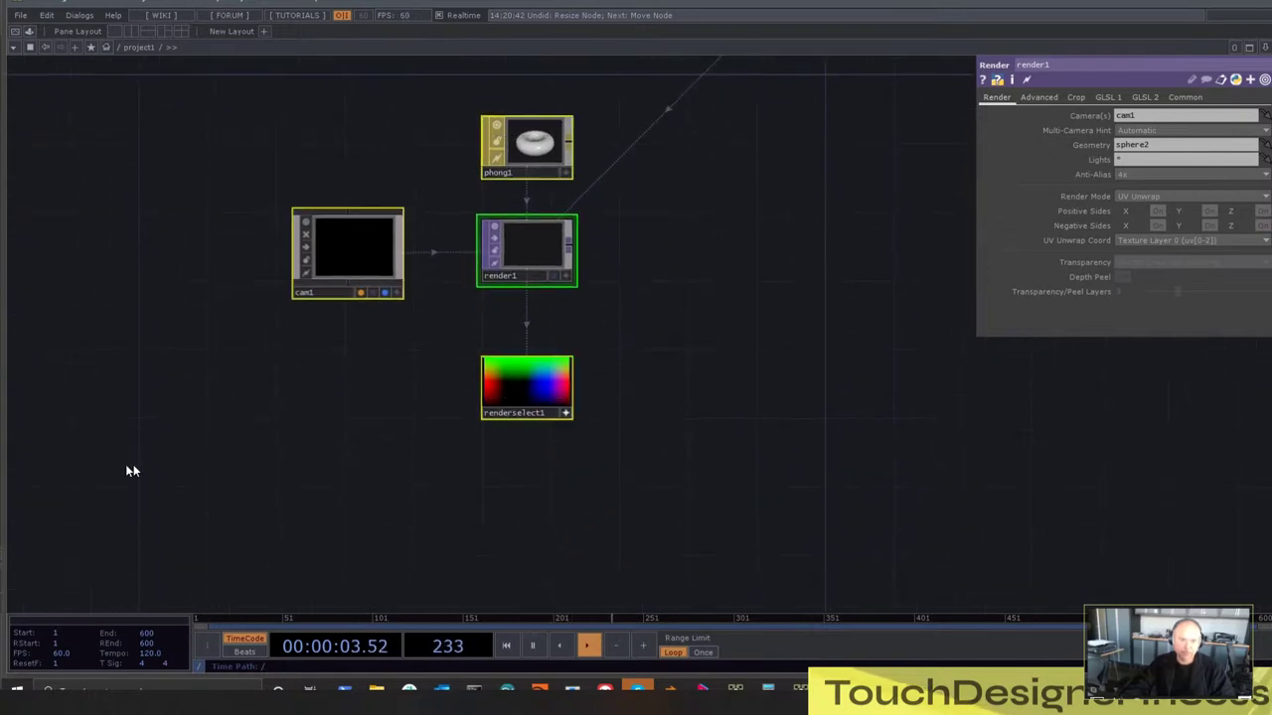
left_click_drag(474, 280, 371, 280)
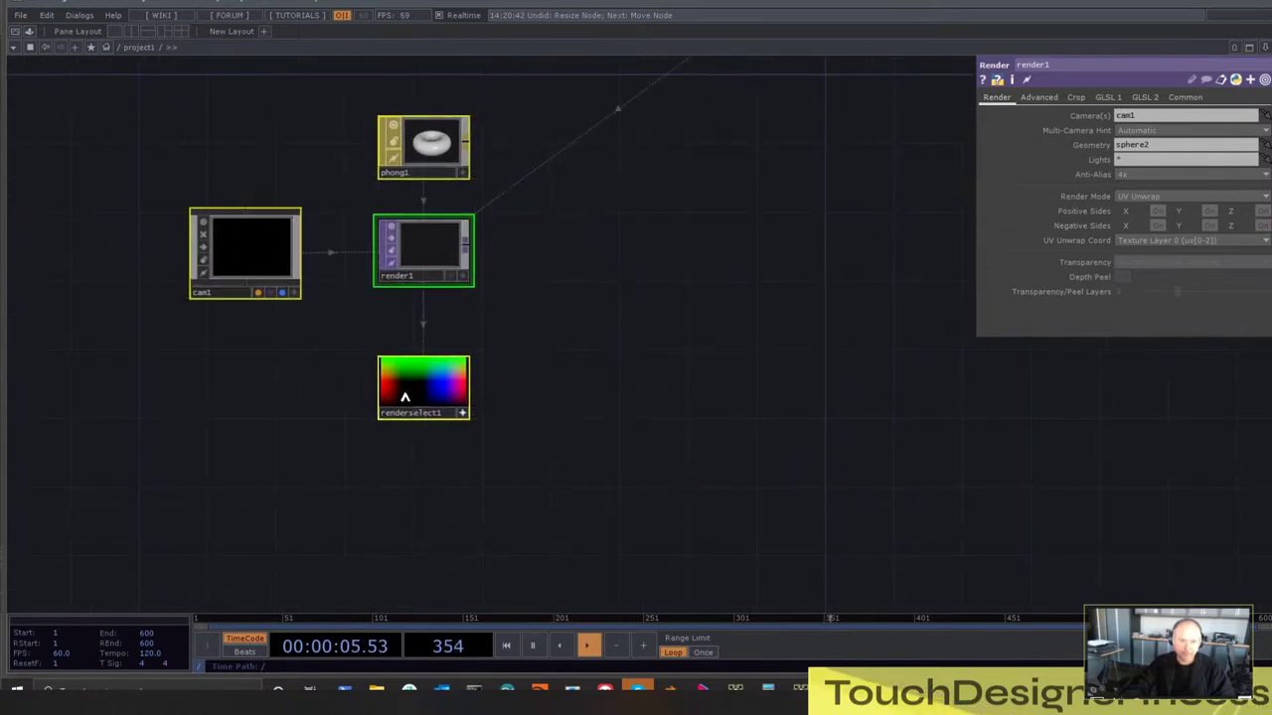
left_click(534, 395)
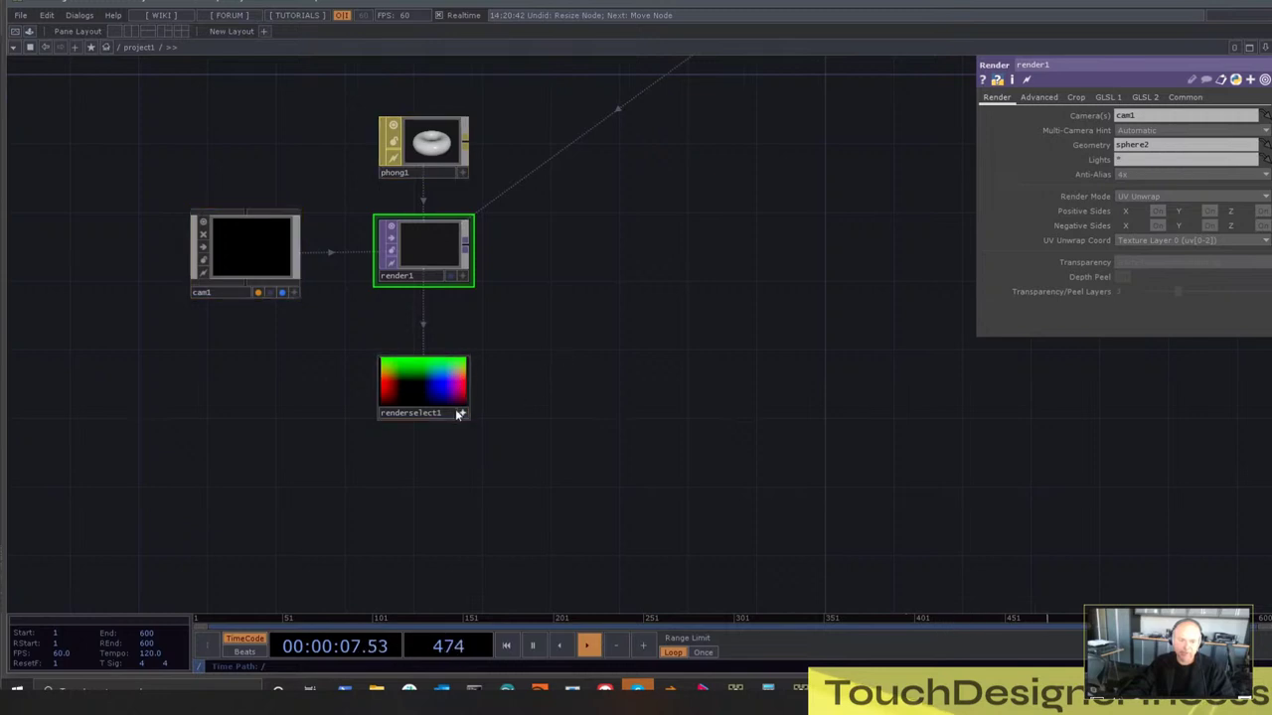
left_click_drag(462, 414, 659, 242)
left_click_drag(701, 322, 489, 613)
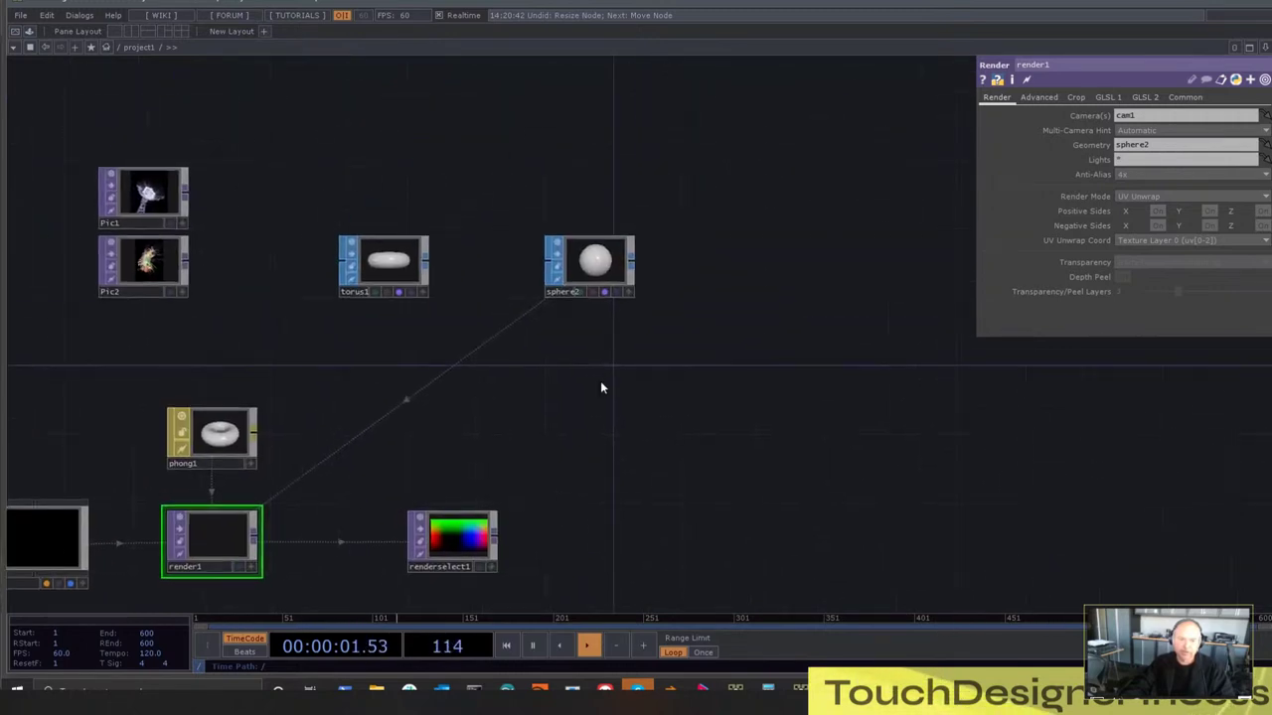
Create a Geometry COMP fed by sphere2 and rename it mainGlass
left_click(590, 267)
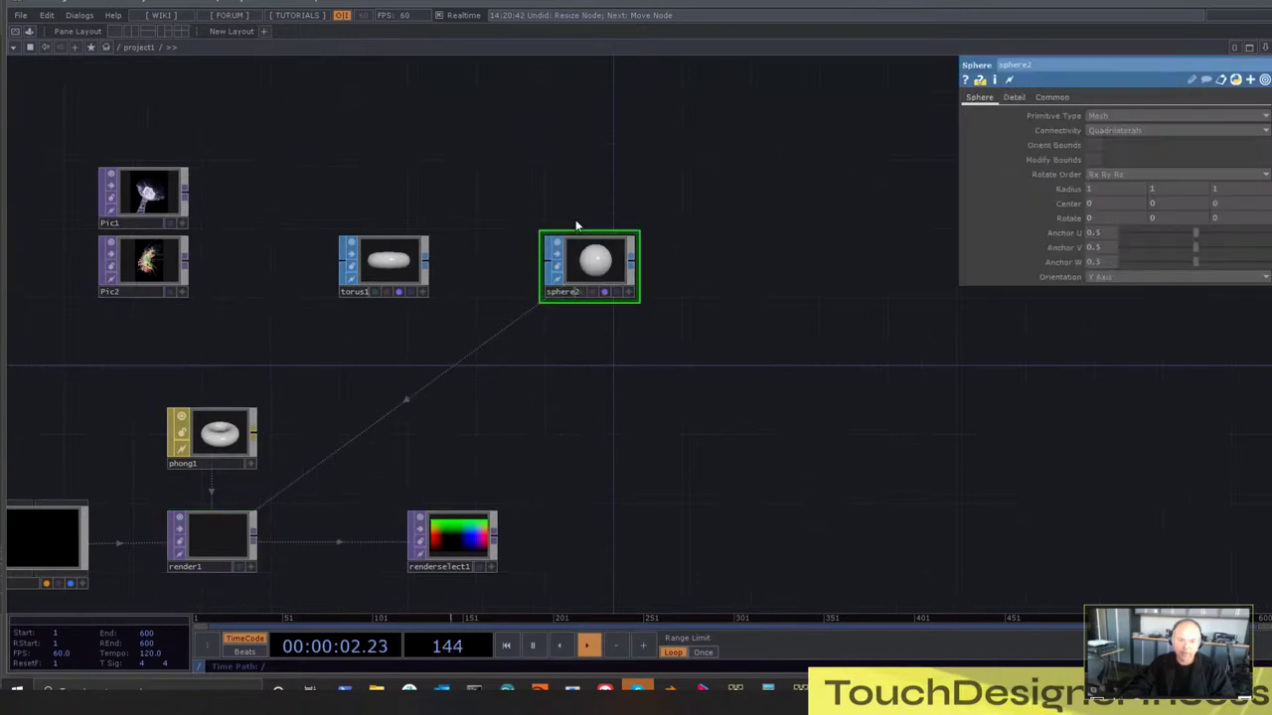
right_click(632, 260)
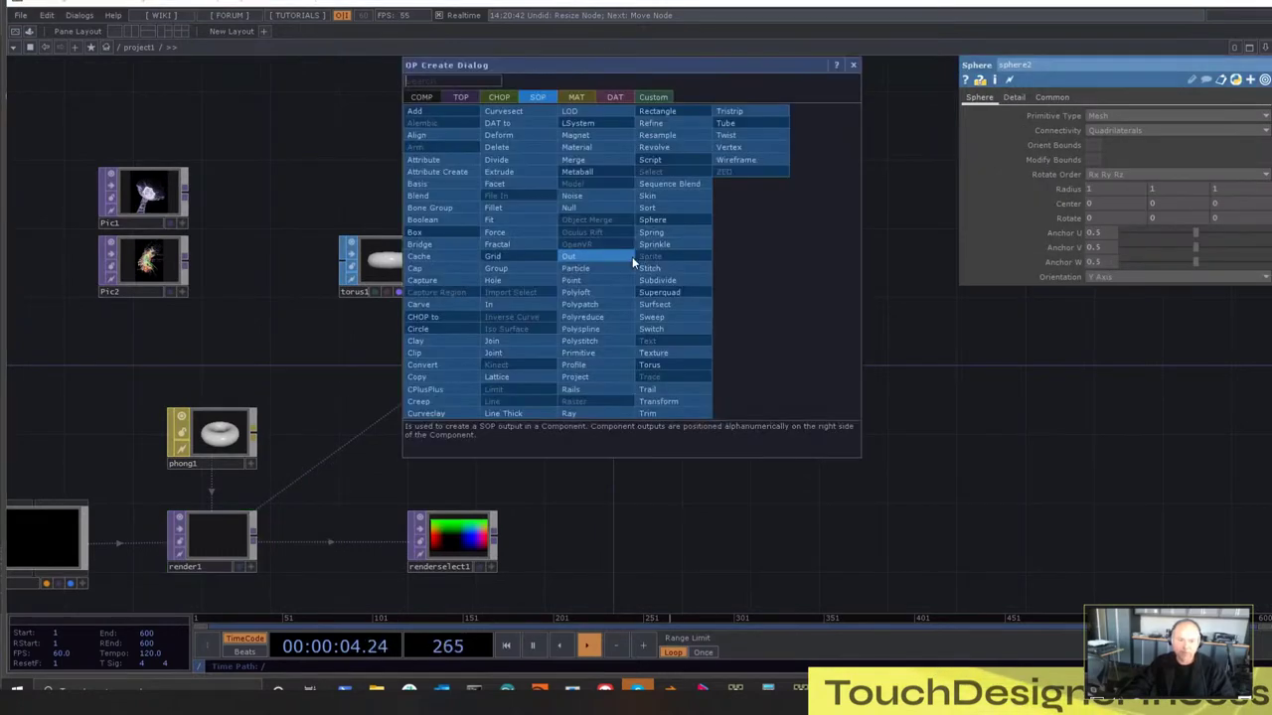
left_click(422, 100)
left_click(439, 211)
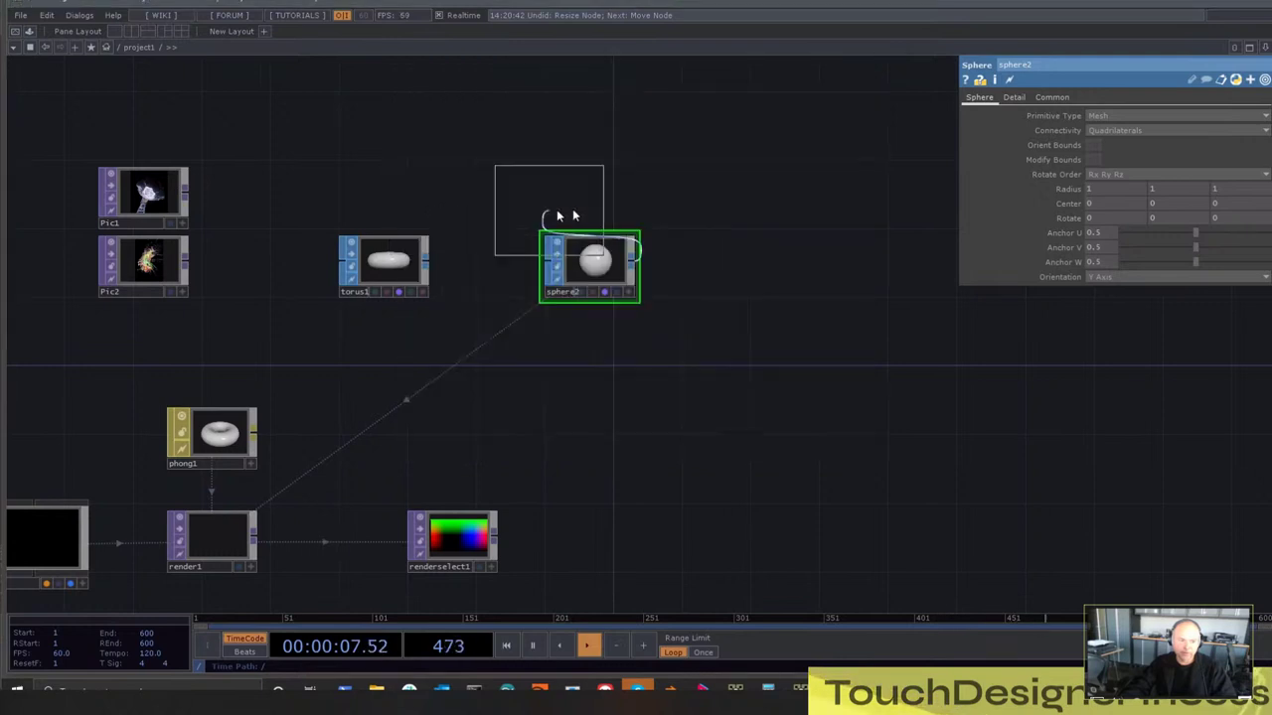
left_click(783, 173)
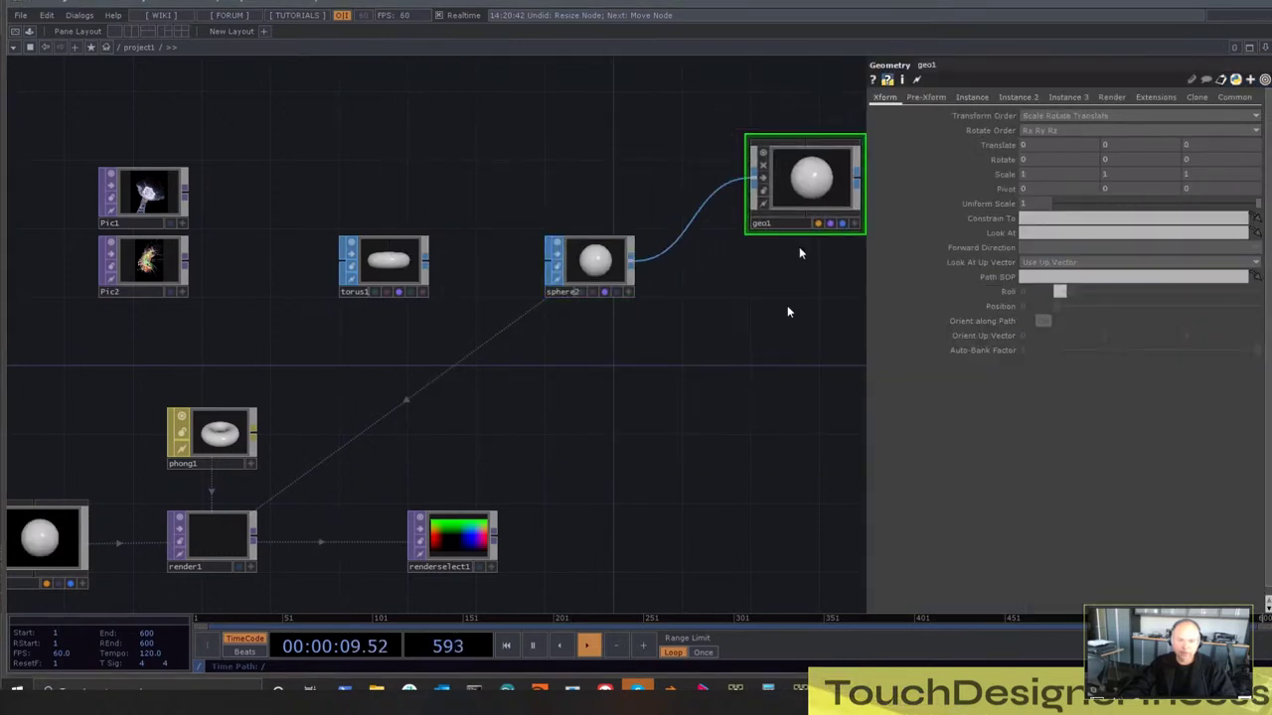
left_click_drag(787, 312, 651, 284)
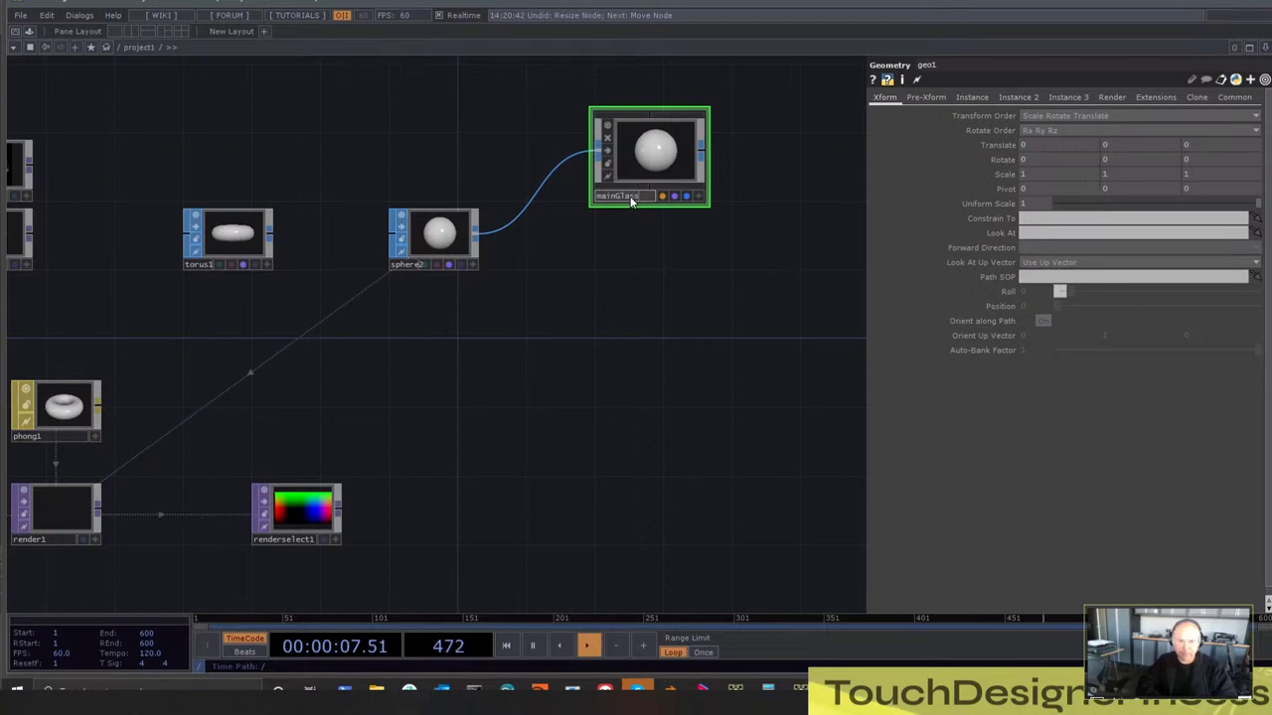
key("Return")
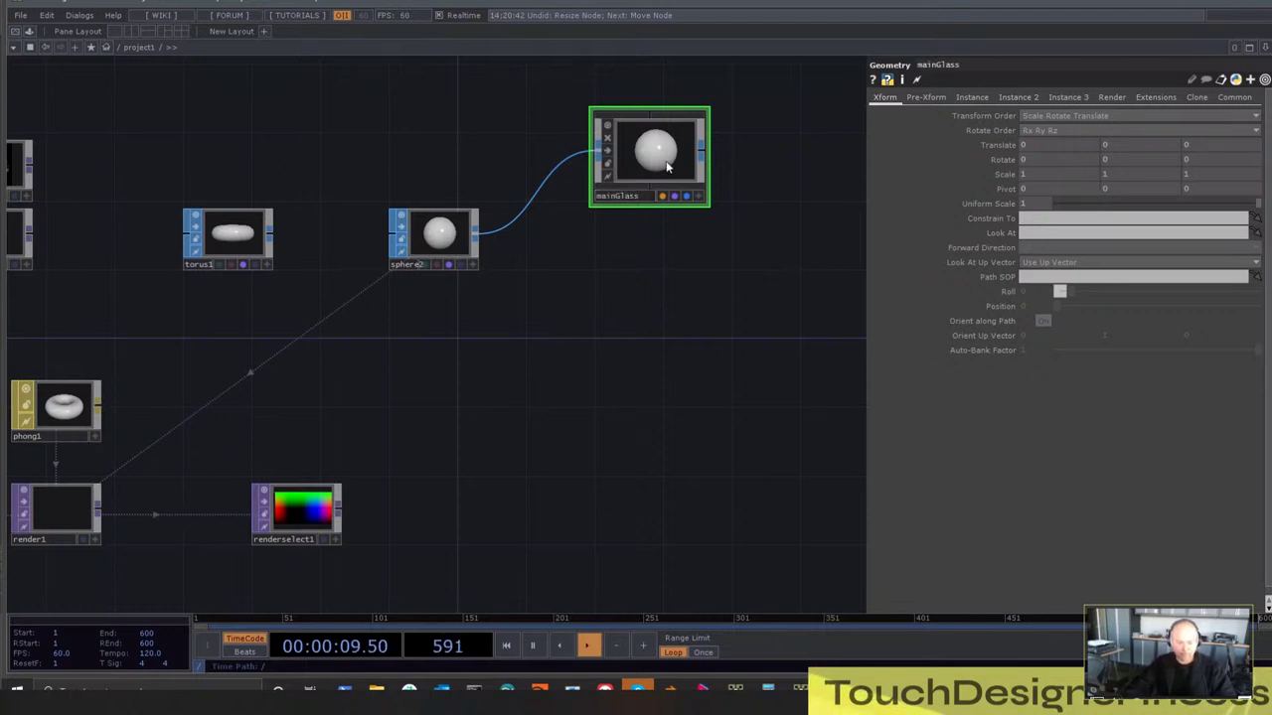
Duplicate mainGlass below the original and rename the copy volumeGlass
key("ctrl+c")
key("ctrl+v")
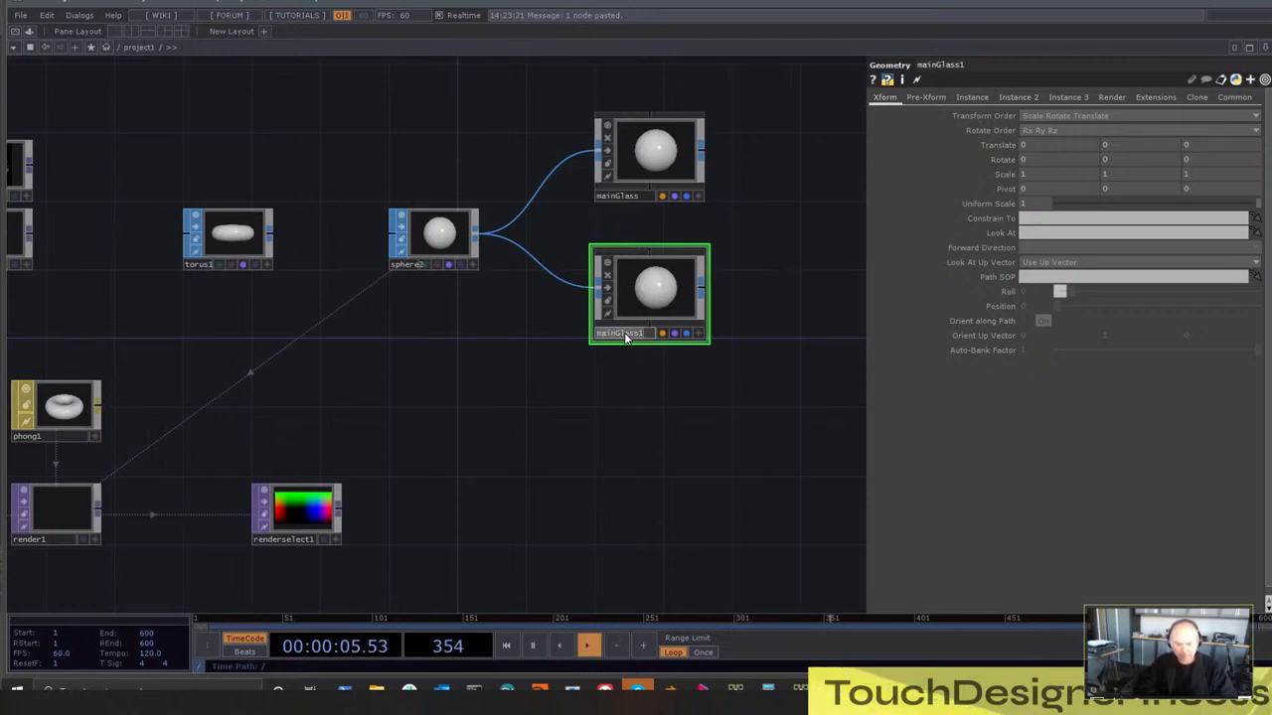
type("volume")
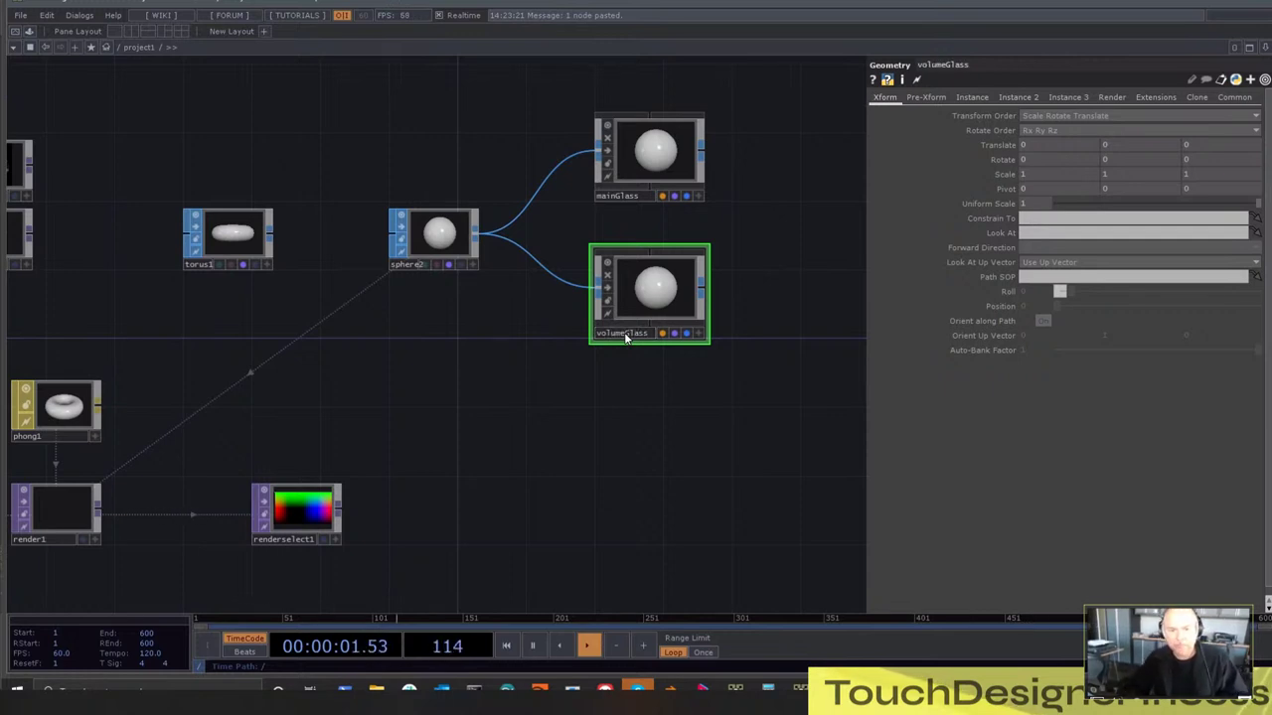
key("Return")
Add a PBR material beside mainGlass and place a copy of it beside volumeGlass
left_click_drag(807, 196, 664, 259)
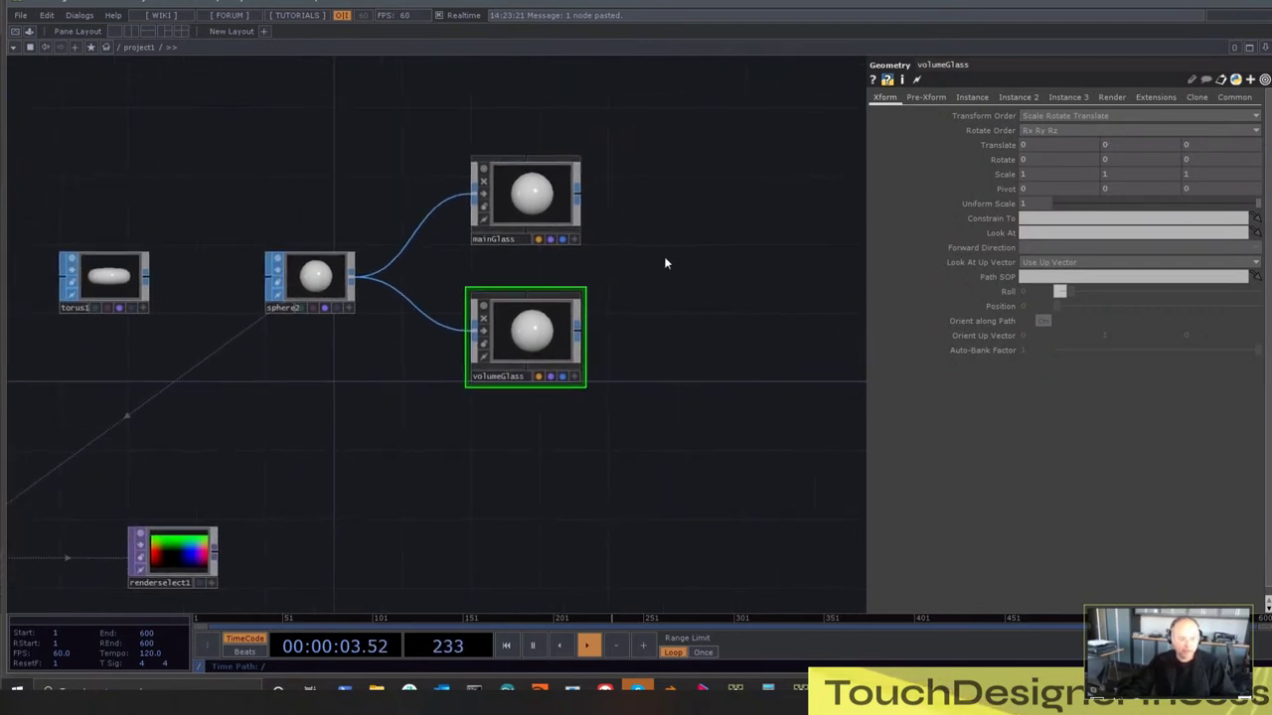
key("Tab")
left_click(608, 99)
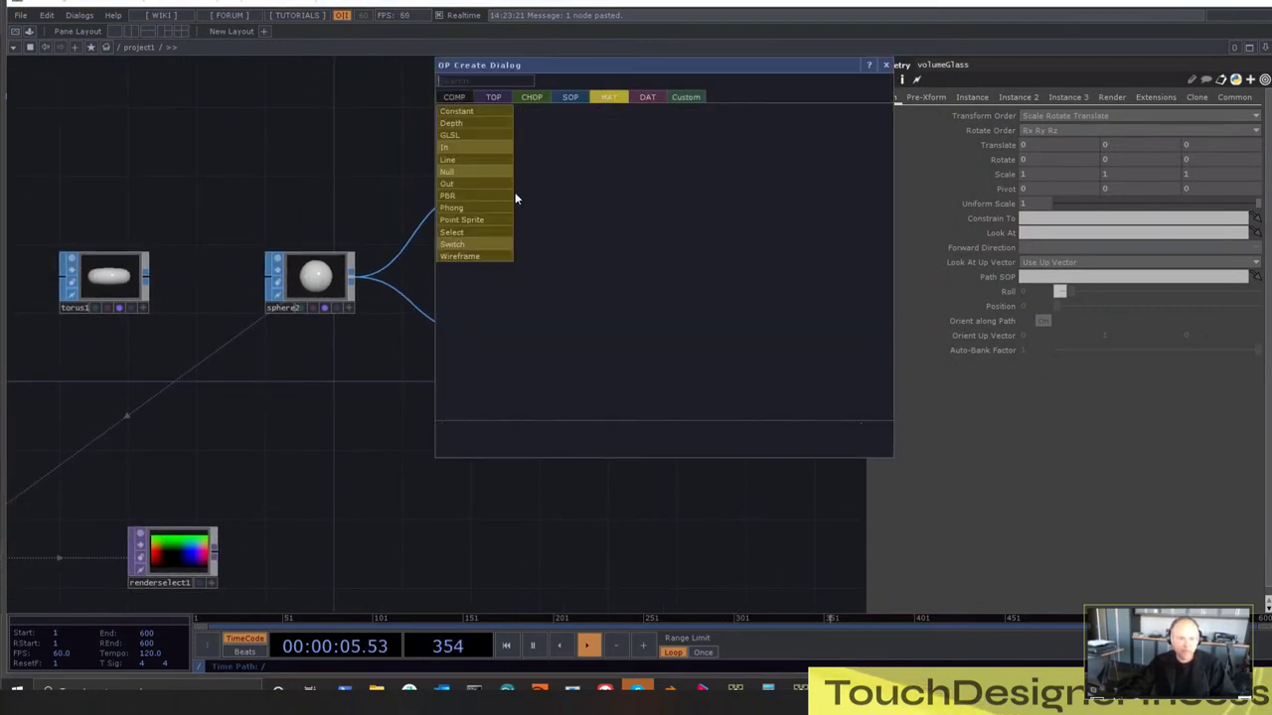
key("Escape")
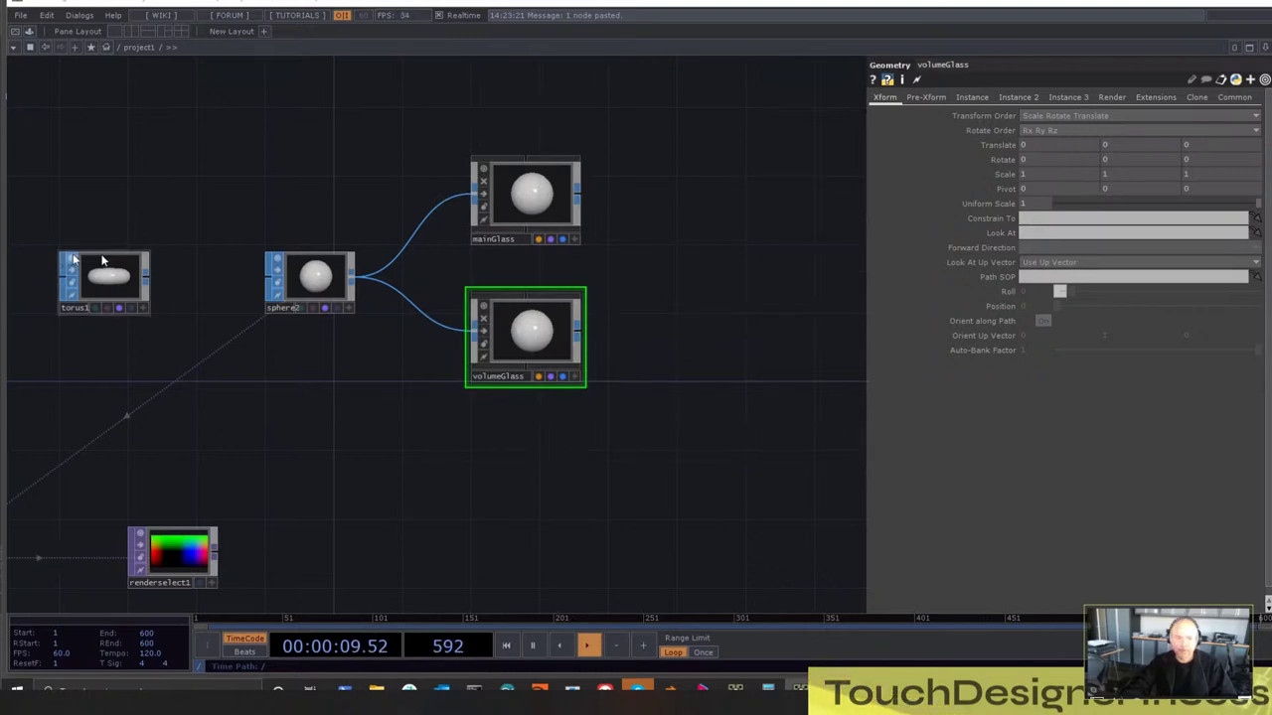
key("Tab")
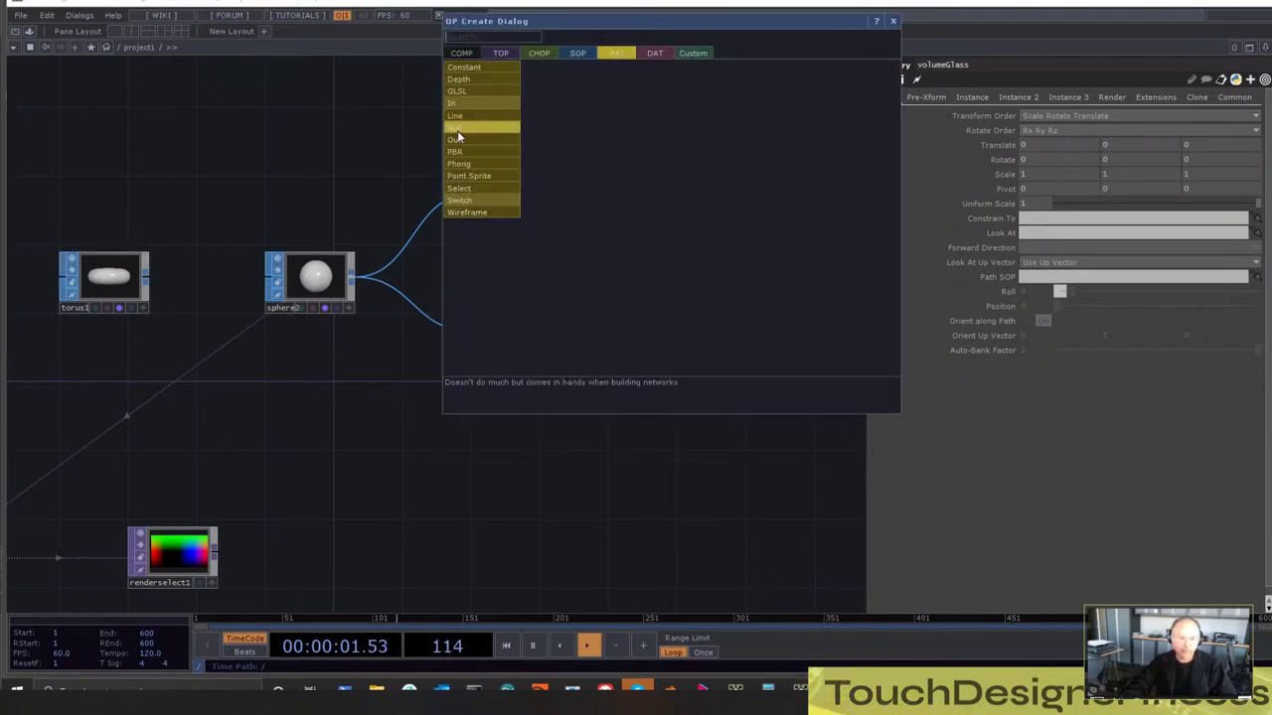
left_click(476, 149)
left_click(664, 214)
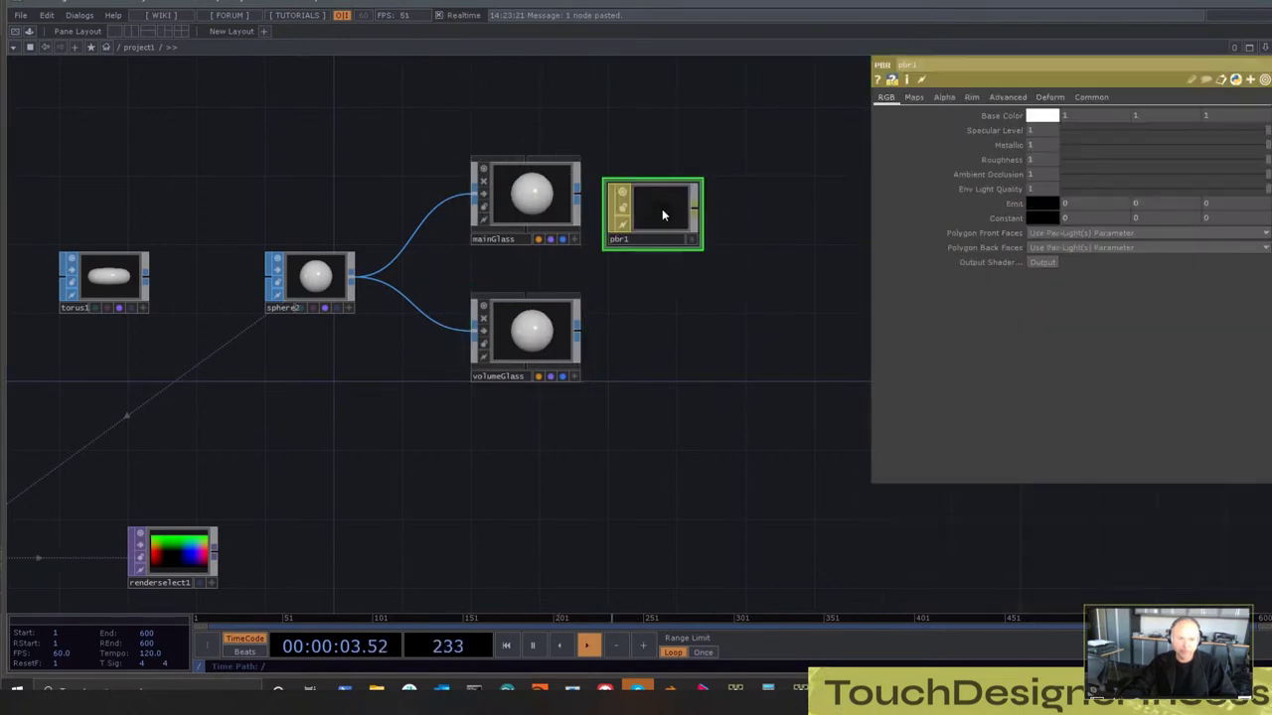
key("ctrl+v")
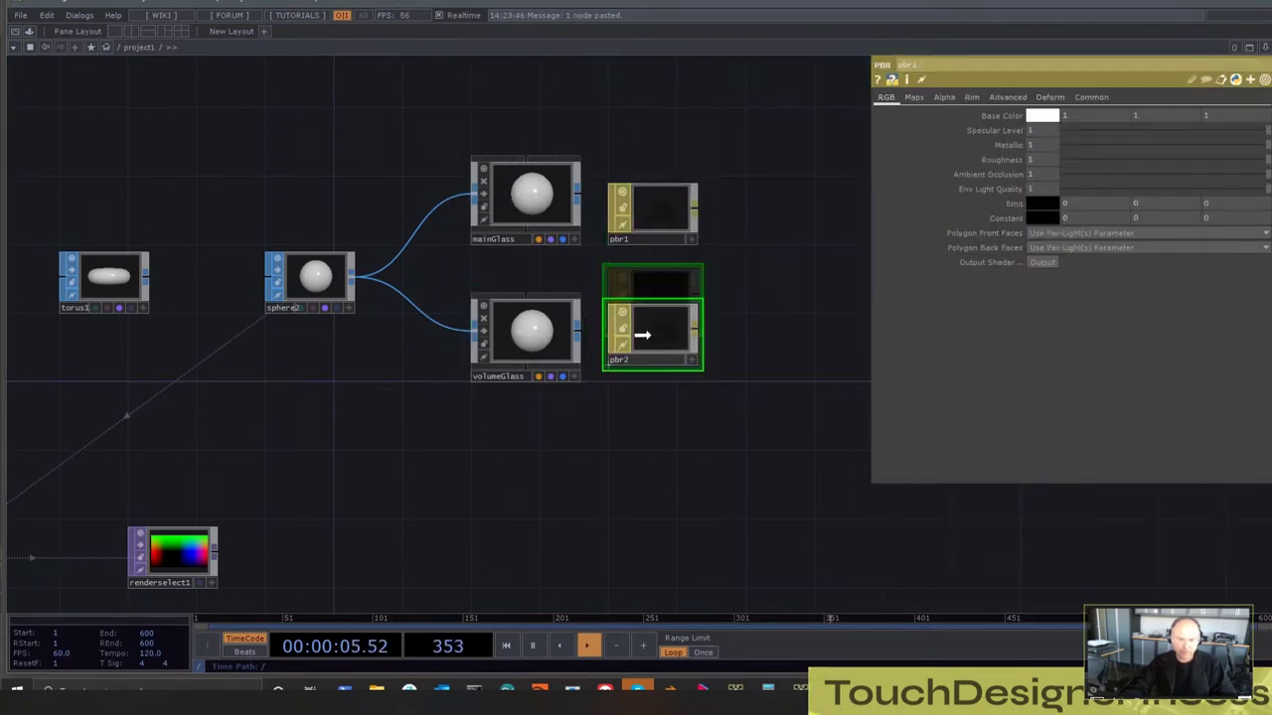
left_click(642, 348)
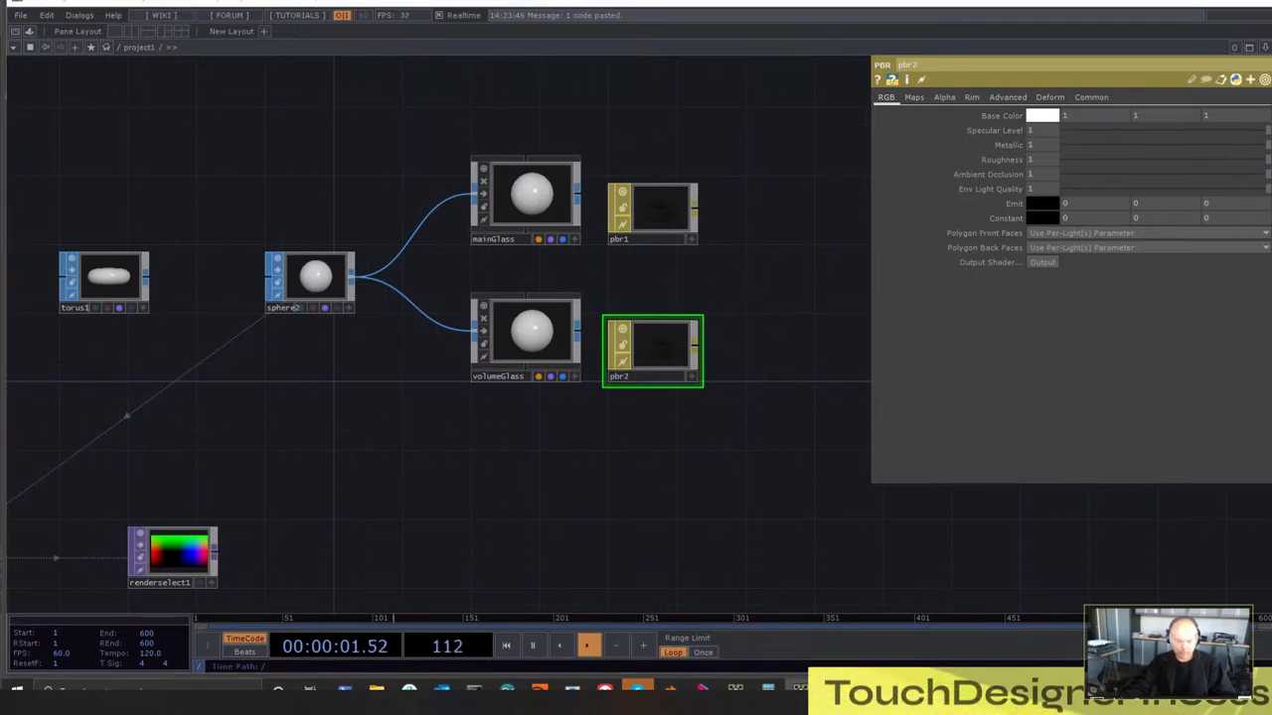
Paste the abandoned_slipway_4k HDR image node and its connected environment light above the glass geometries
left_click_drag(233, 247, 355, 500)
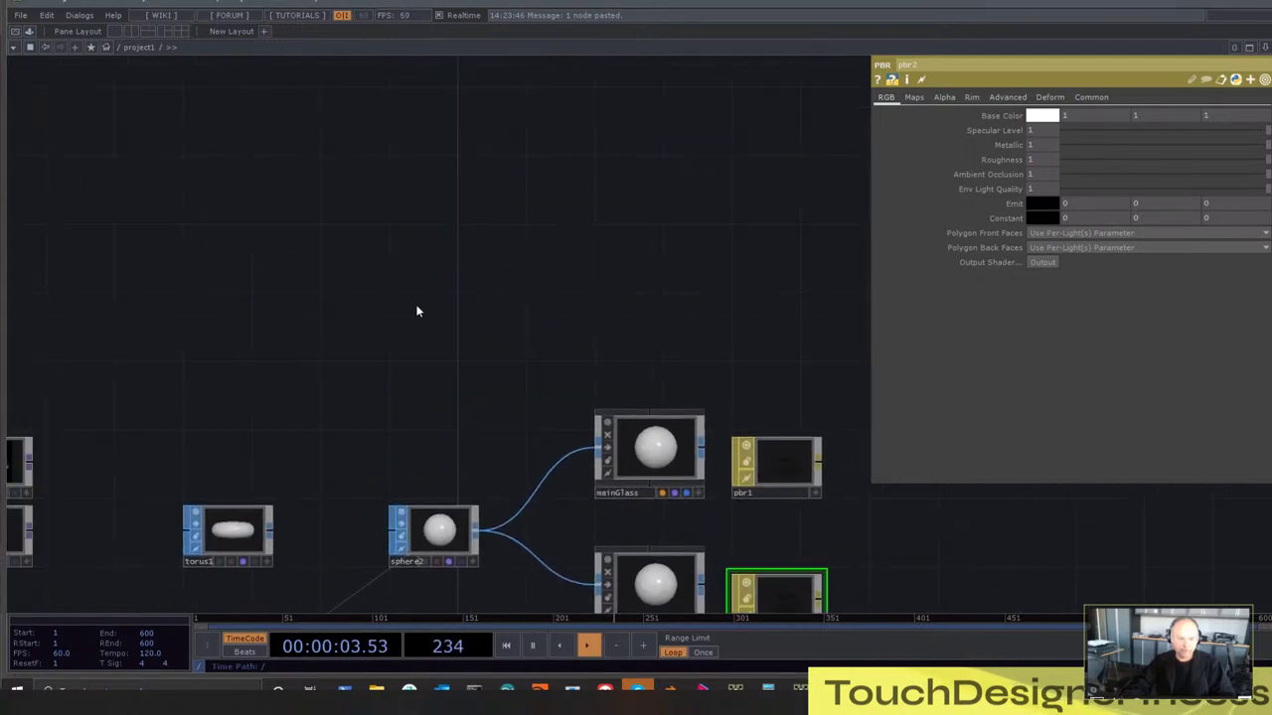
key("ctrl+v")
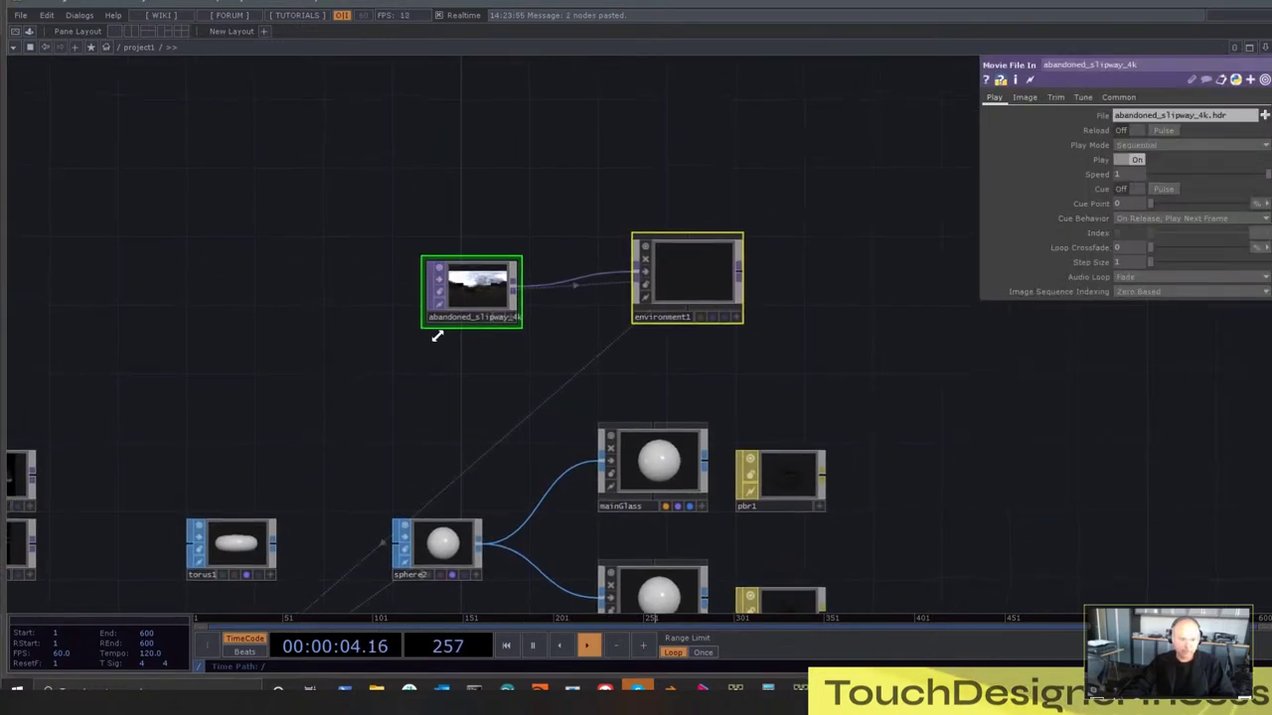
left_click_drag(752, 364, 634, 136)
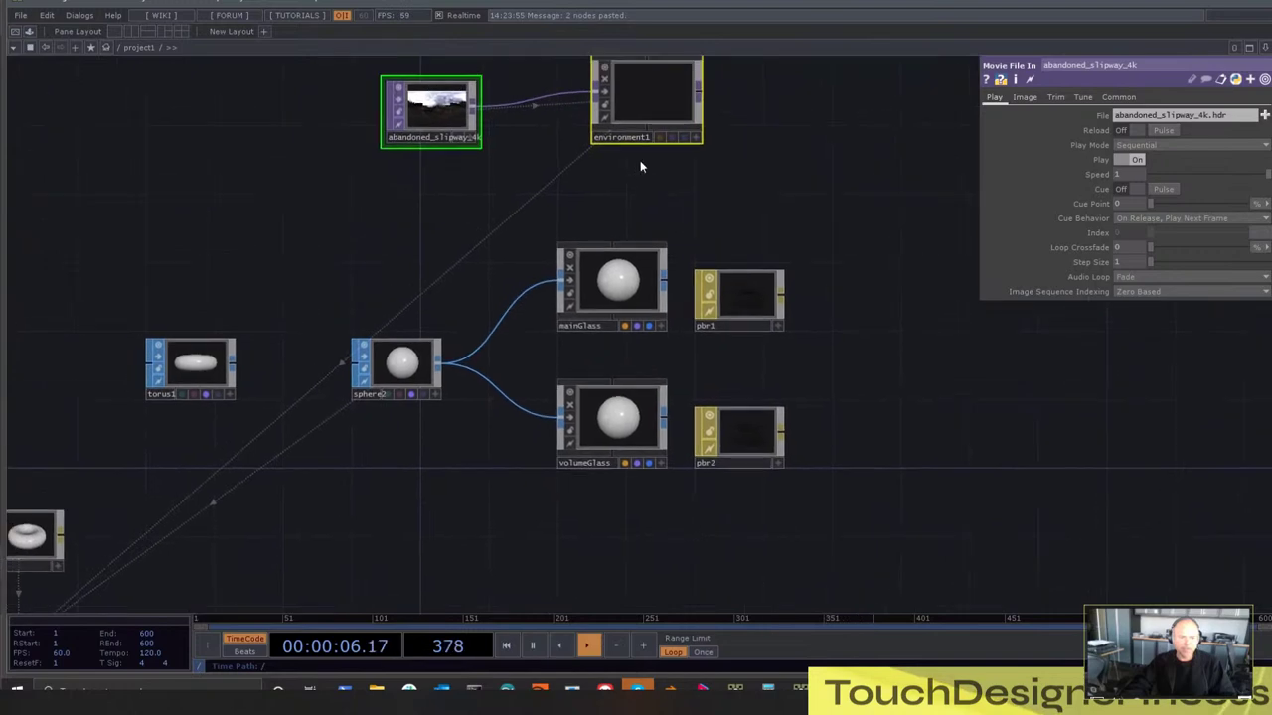
Assign pbr1 to mainGlass and pbr2 to volumeGlass, and bring up the settings of pbr1
left_click_drag(683, 243, 584, 212)
left_click_drag(673, 360, 580, 353)
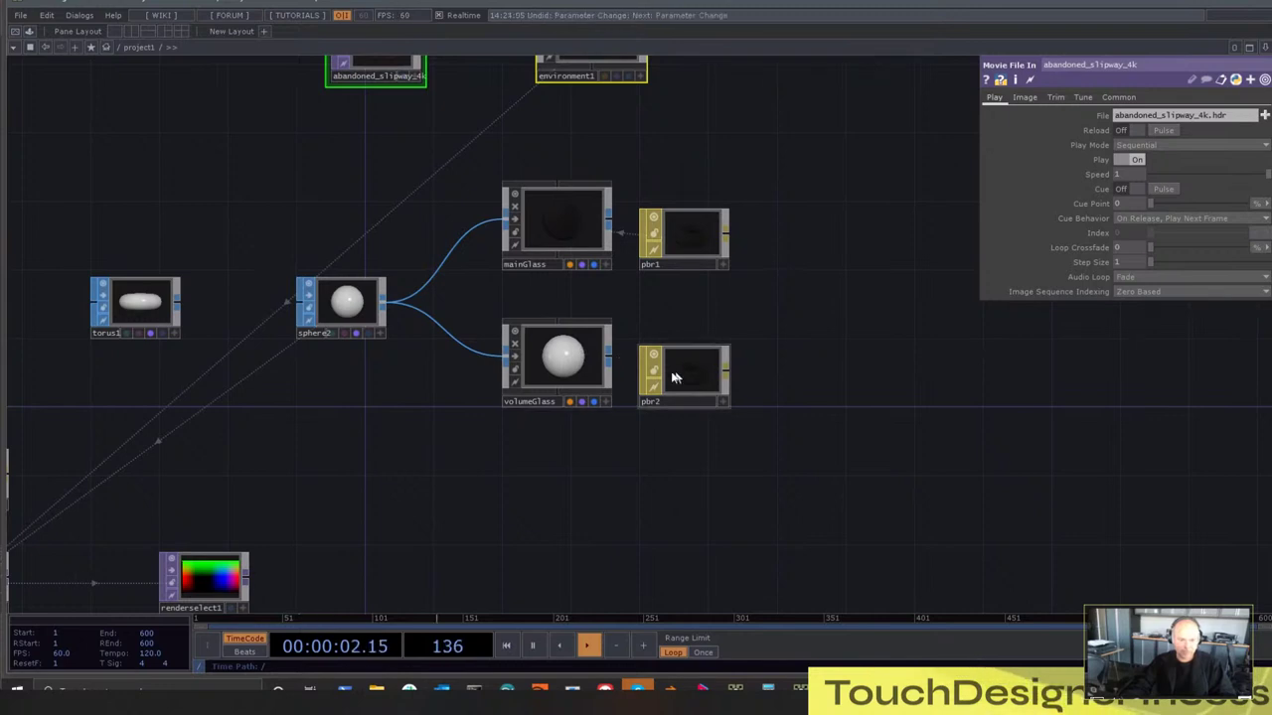
left_click_drag(675, 369, 598, 343)
mouse_move(718, 429)
left_mouse_down()
mouse_move(655, 348)
mouse_move(715, 427)
left_mouse_up()
scroll(620, 207, "up", 3)
scroll(622, 206, "down", 2)
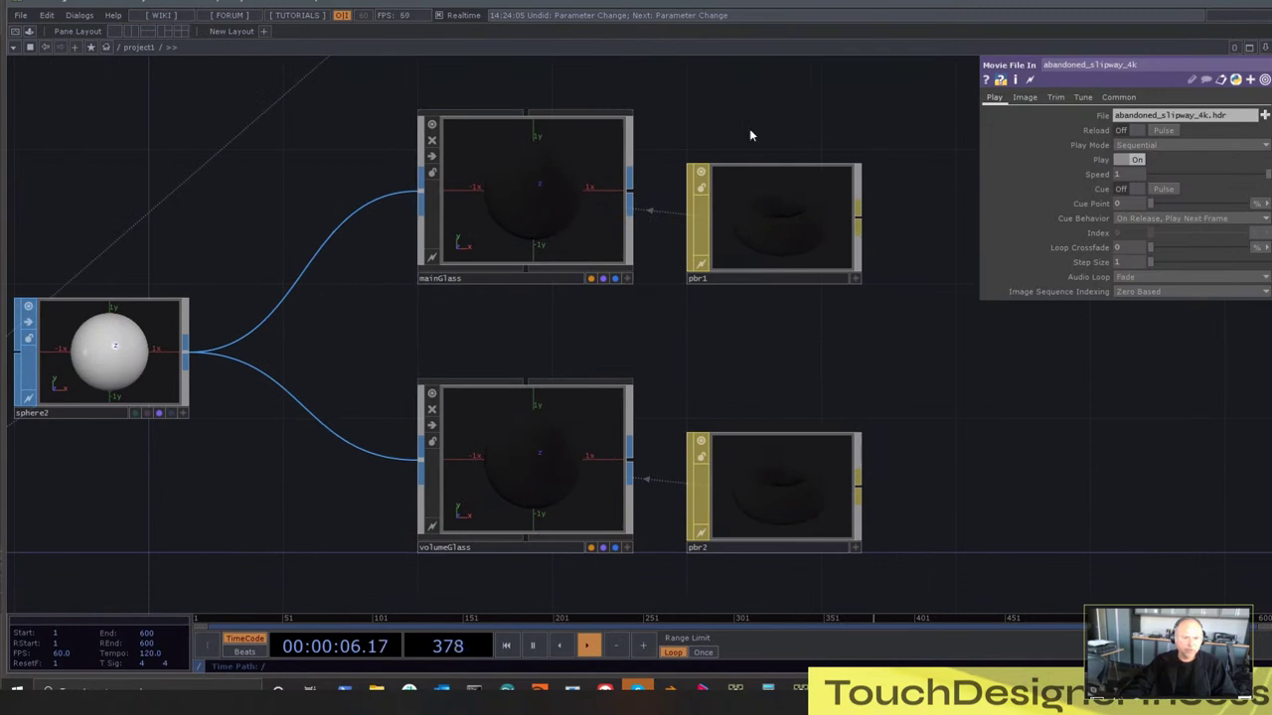
left_click(814, 286)
scroll(830, 318, "down", 3)
scroll(766, 282, "up", 1)
left_click_drag(765, 282, 757, 273)
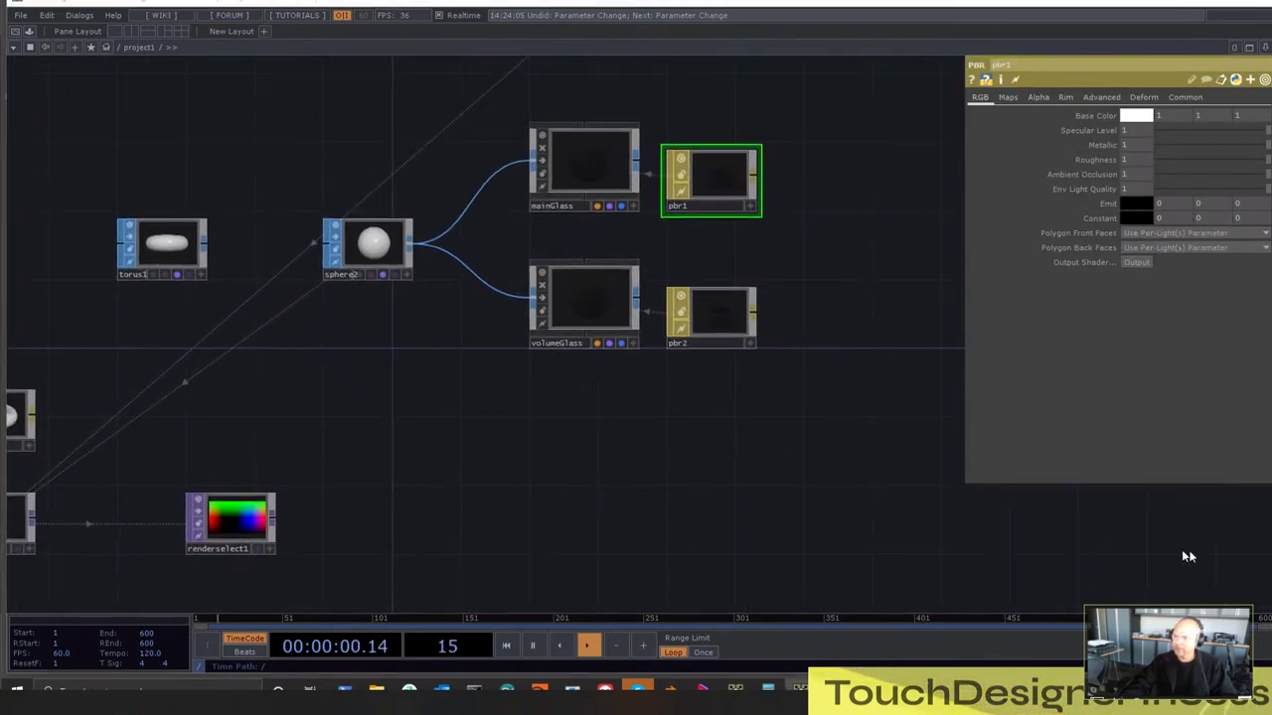
Add a second Render TOP below volumeGlass and its material
left_click_drag(596, 491, 599, 482)
key("Tab")
type("re")
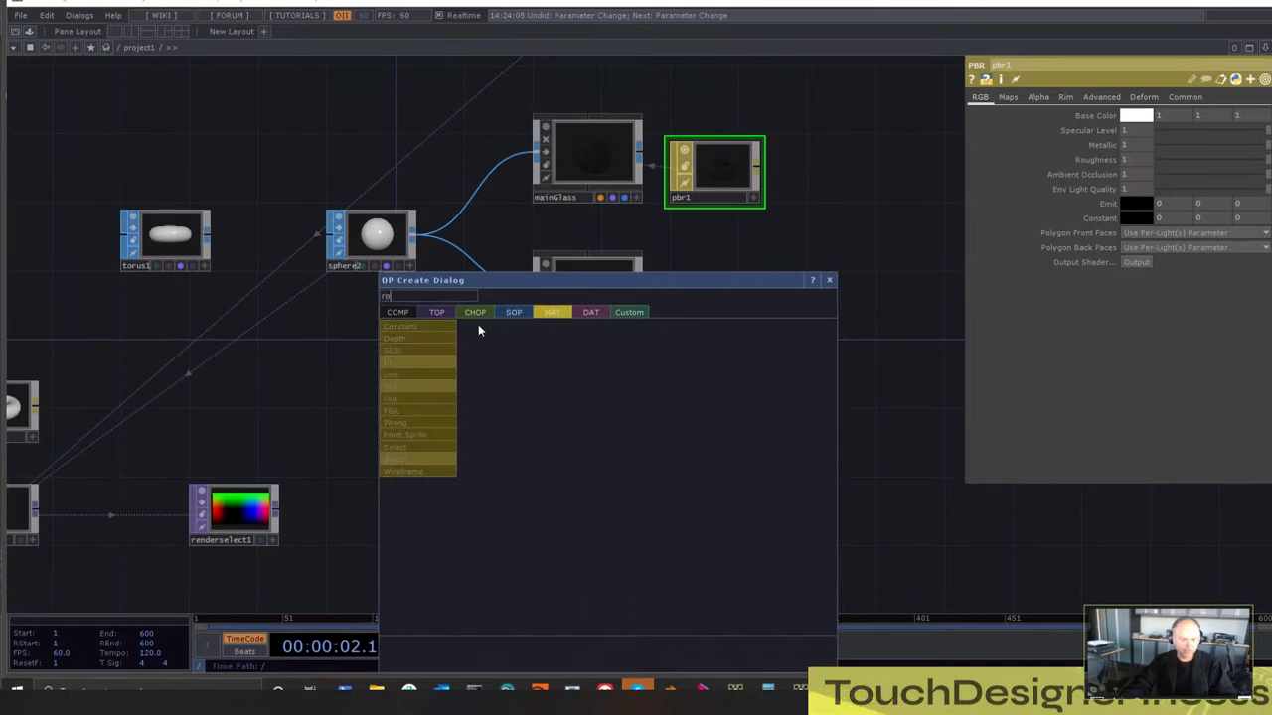
left_click(431, 314)
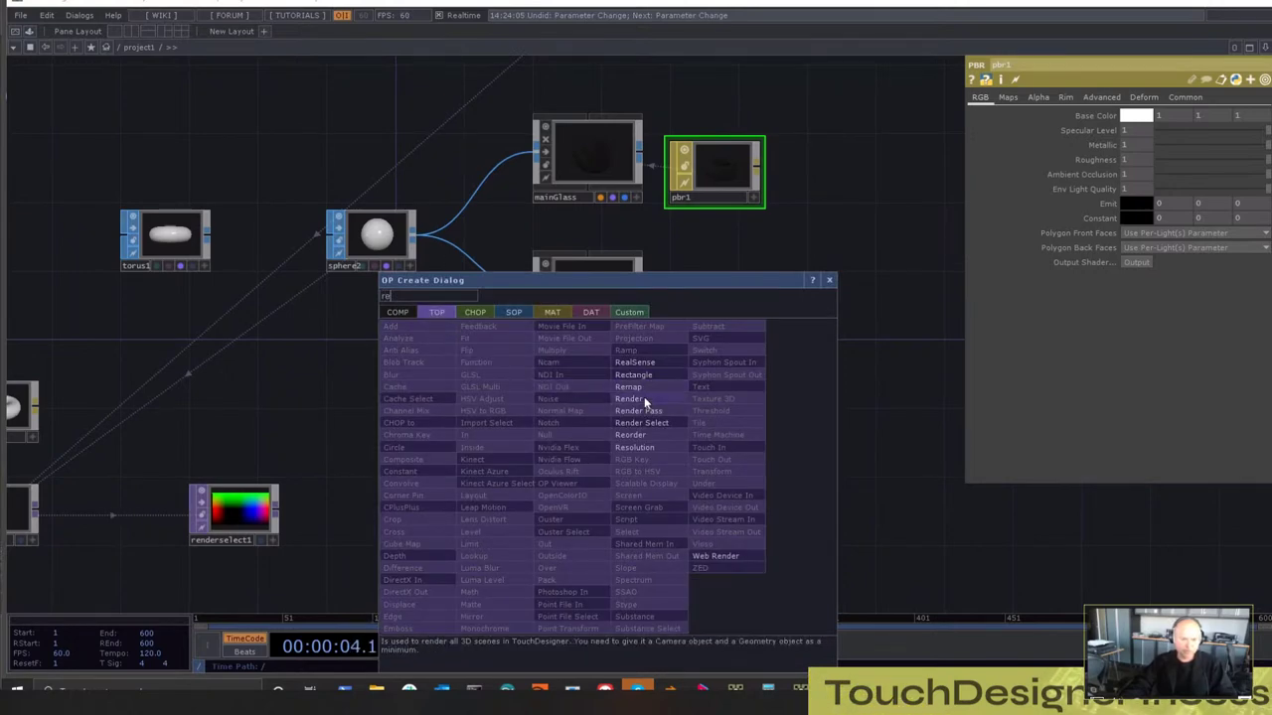
left_click(644, 398)
left_click(647, 438)
left_click_drag(744, 441, 712, 372)
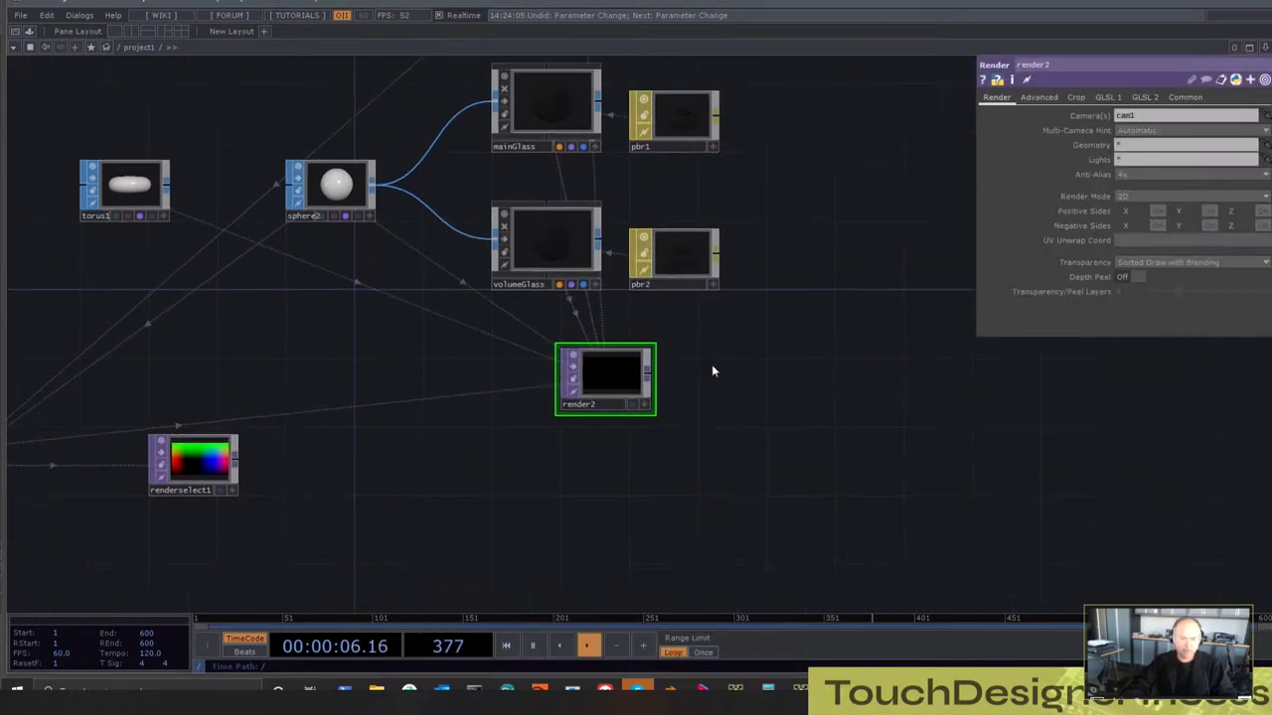
Add a second Camera COMP near the new Render TOP and shift render2 slightly lower
key("Tab")
left_click(503, 209)
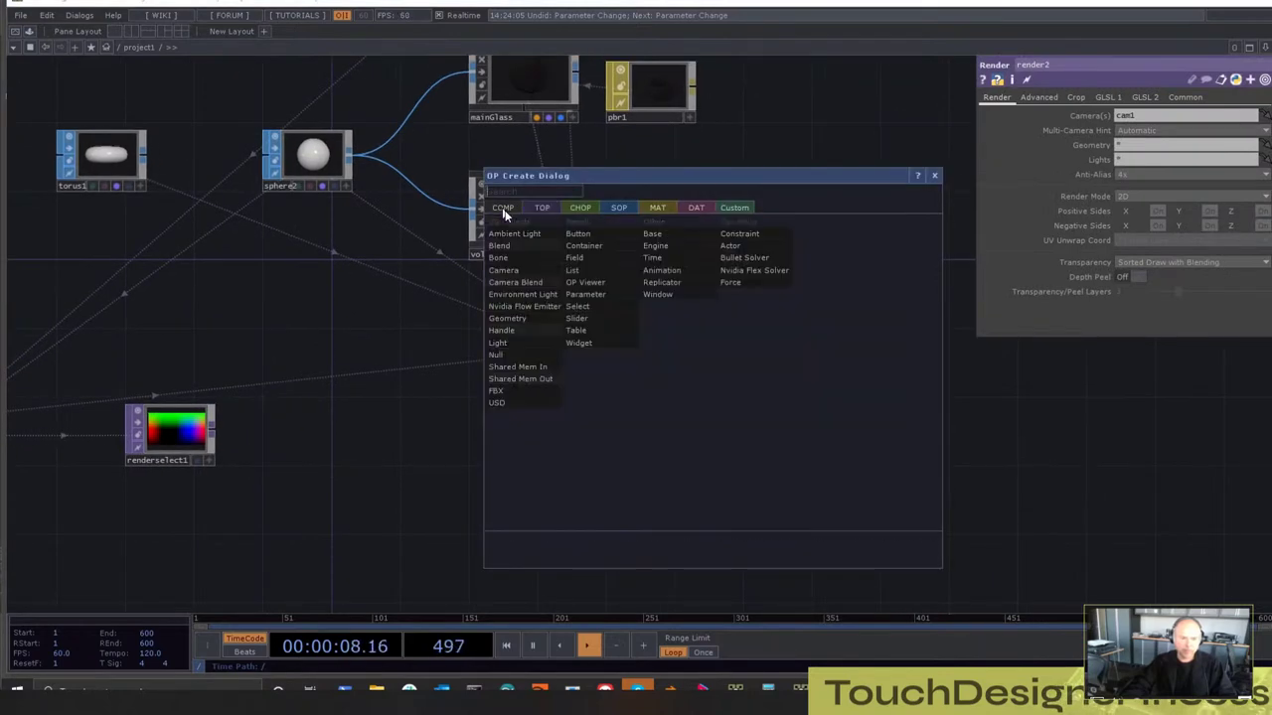
left_click(509, 269)
left_click(432, 503)
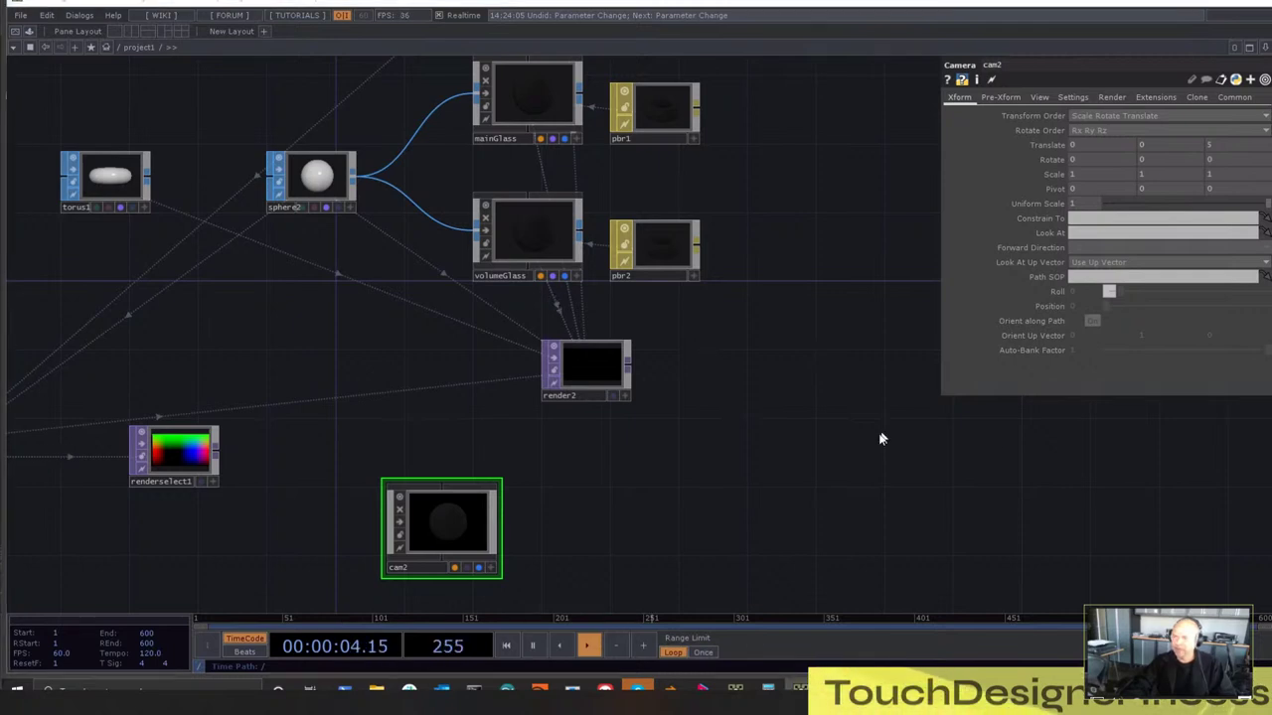
left_click_drag(605, 374, 582, 387)
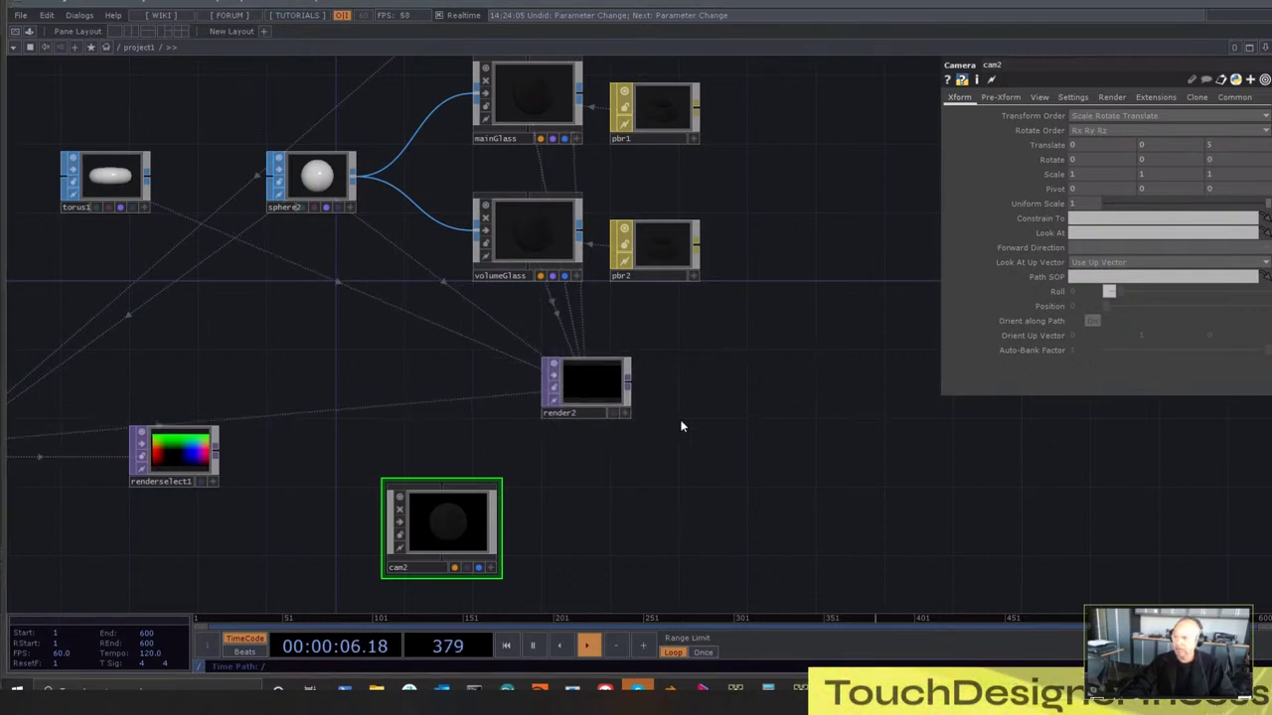
Add a Light COMP near the environment light and the PBR materials
scroll(695, 427, "down", 3)
left_click_drag(788, 357, 731, 370)
key("Tab")
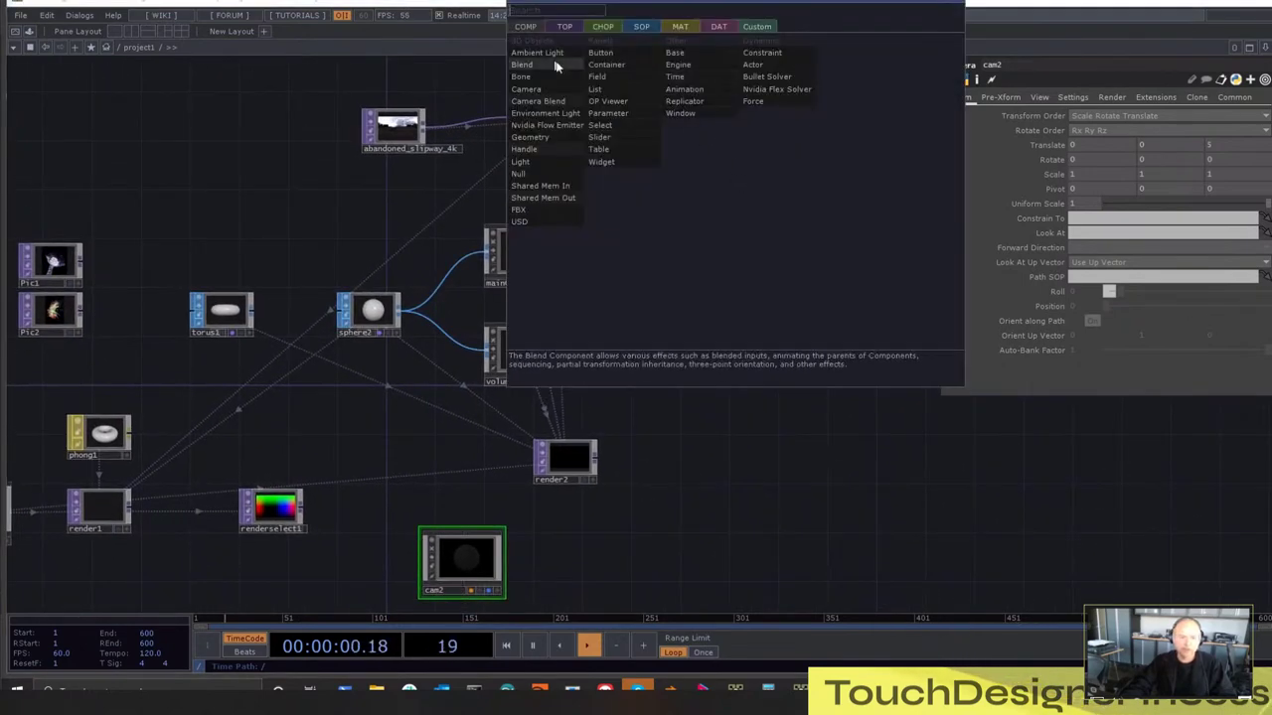
left_click(538, 159)
left_click(753, 177)
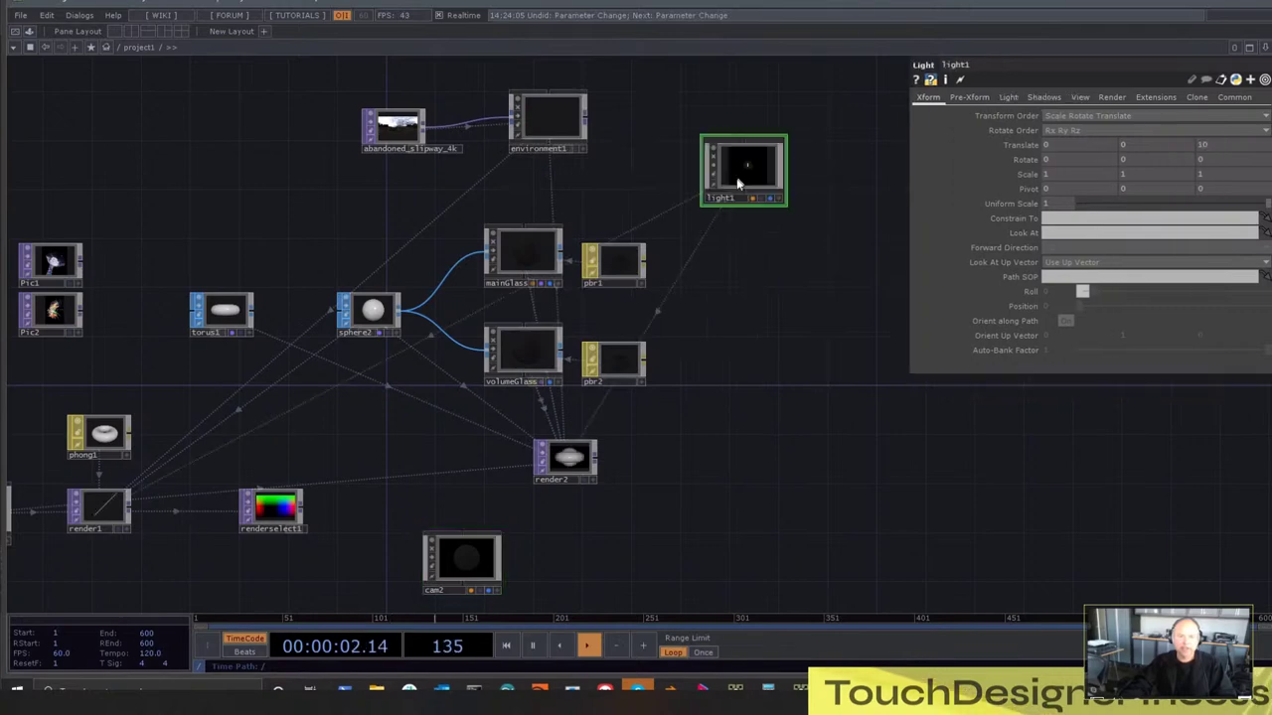
Change light1's light type to Distant Light
scroll(756, 164, "up", 5)
left_click(1007, 97)
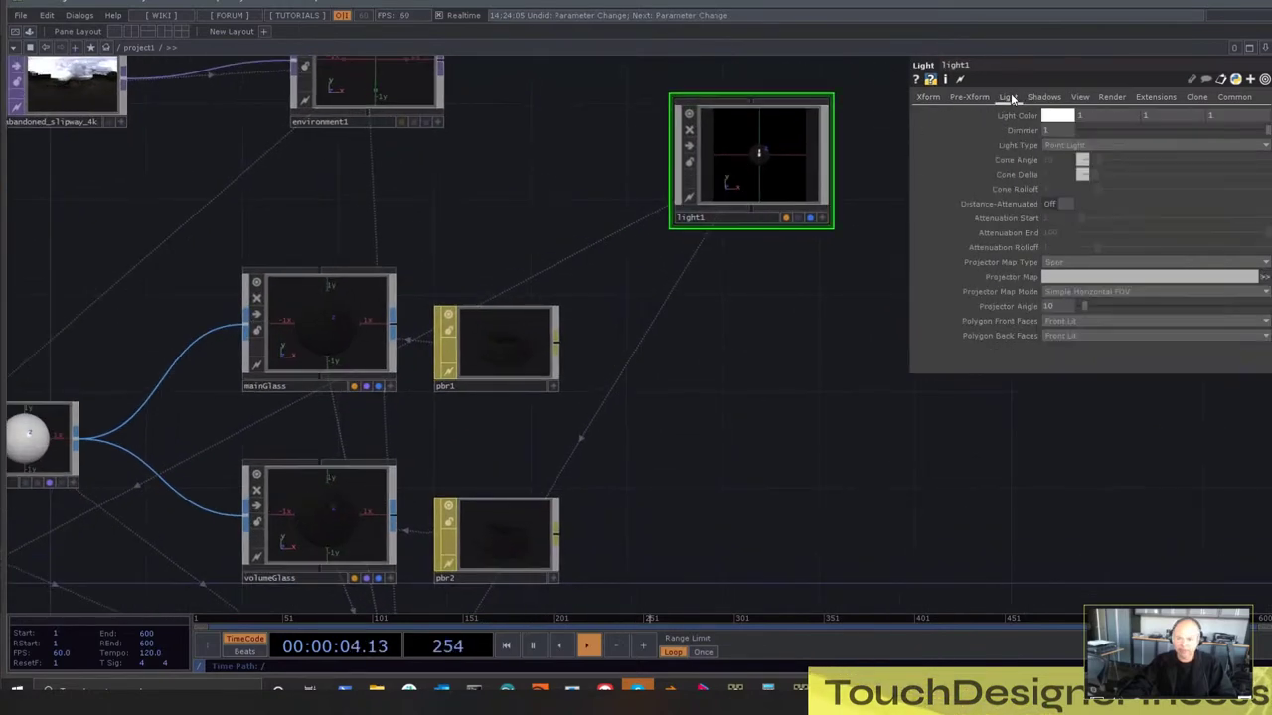
left_click(1066, 145)
left_click(1069, 180)
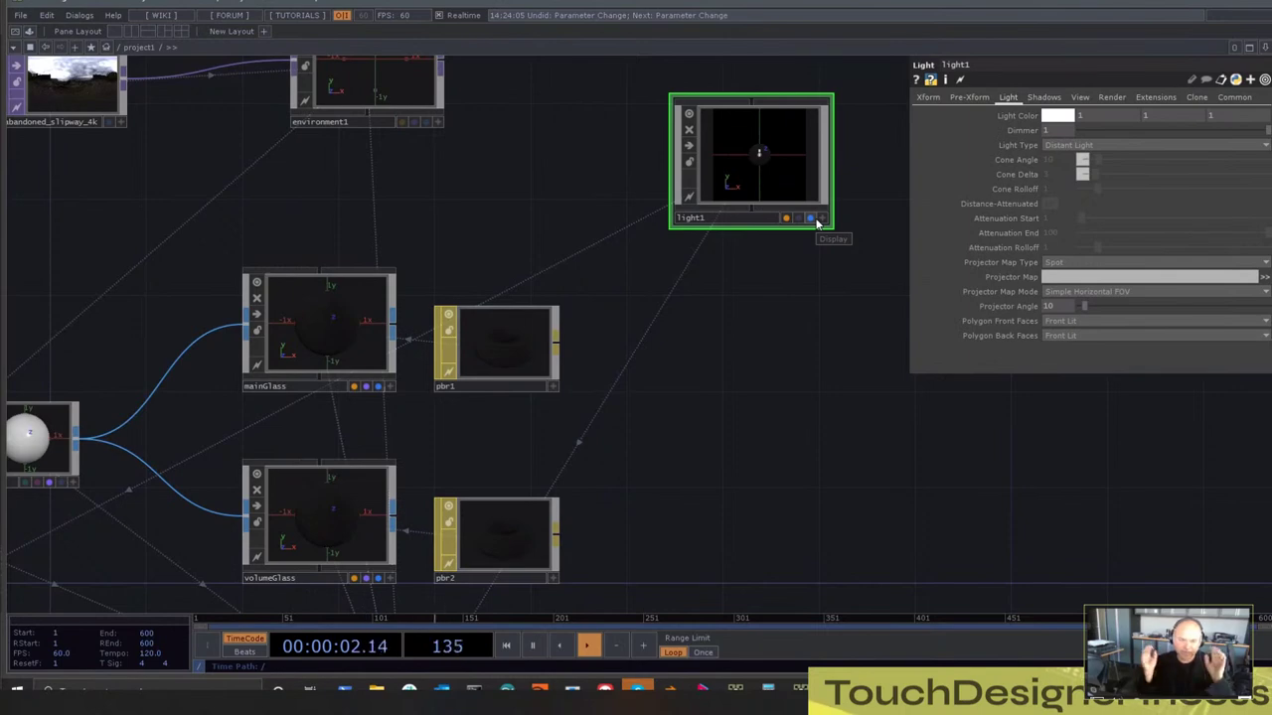
Set light1's Z translation to 0 and its Y rotation to 30
left_click(932, 99)
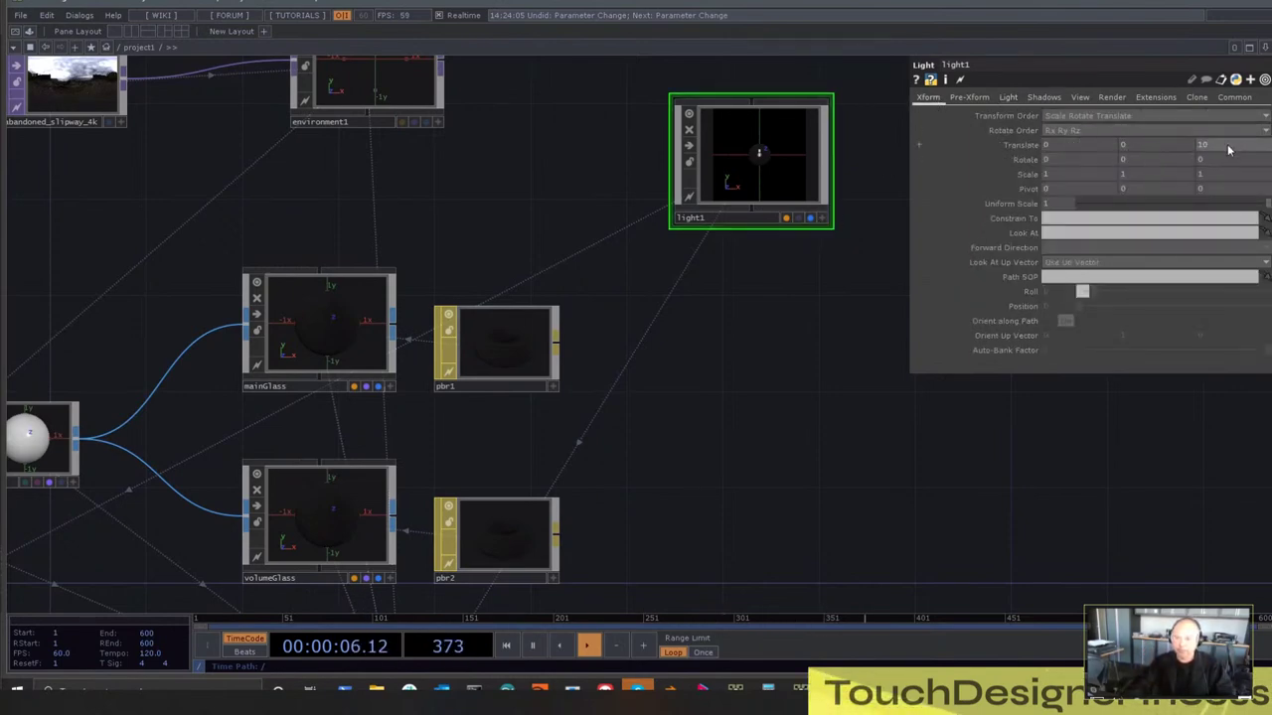
type("0")
key("Return")
middle_click_drag(1144, 157, 1270, 139)
middle_click_drag(1144, 135, 1146, 135)
Examine the connections around the PBR materials, the settings of sphere2 and the picture produced by render2
middle_click_drag(700, 326, 658, 360)
right_click_drag(653, 320, 604, 425)
left_click_drag(662, 449, 721, 350)
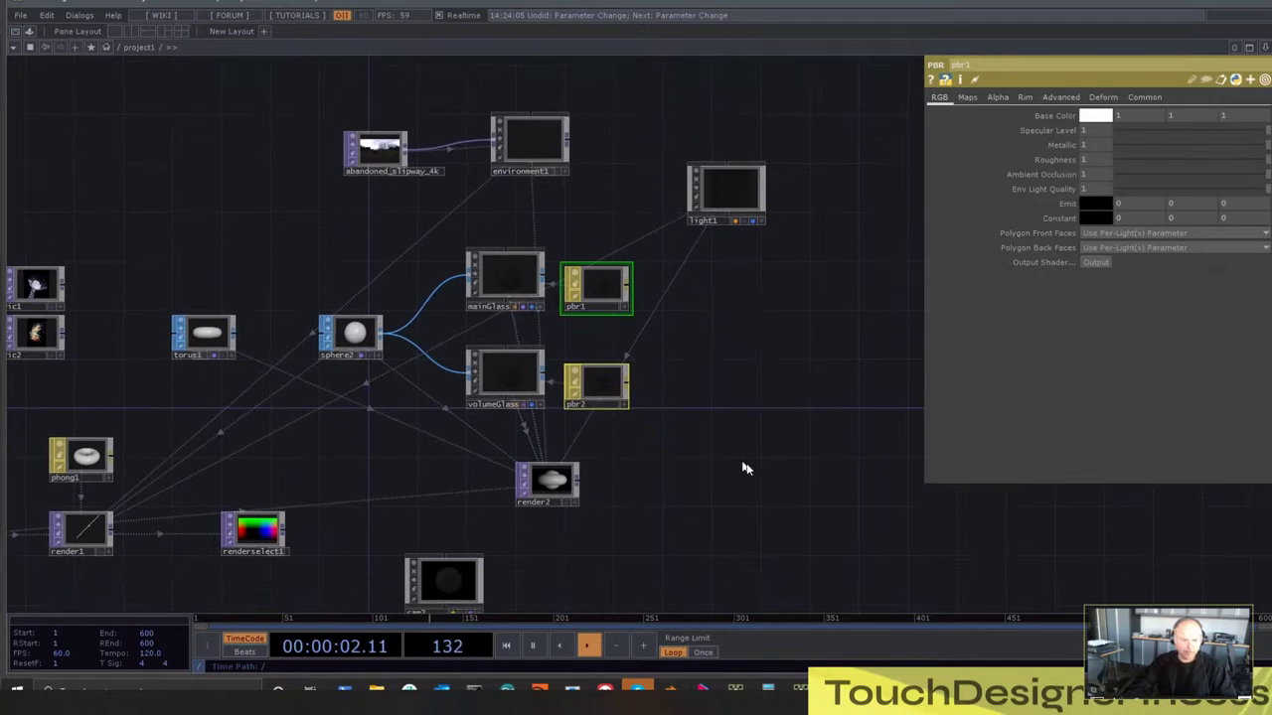
scroll(563, 341, "up", 3)
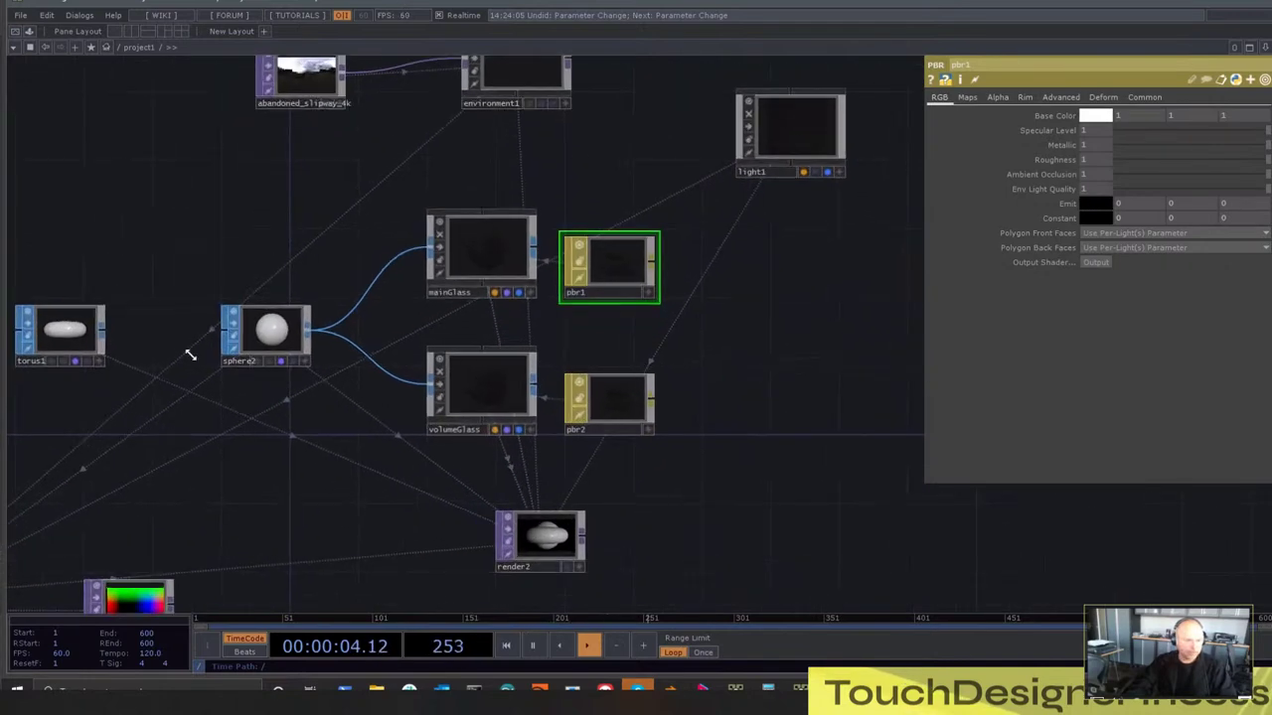
left_click(265, 341)
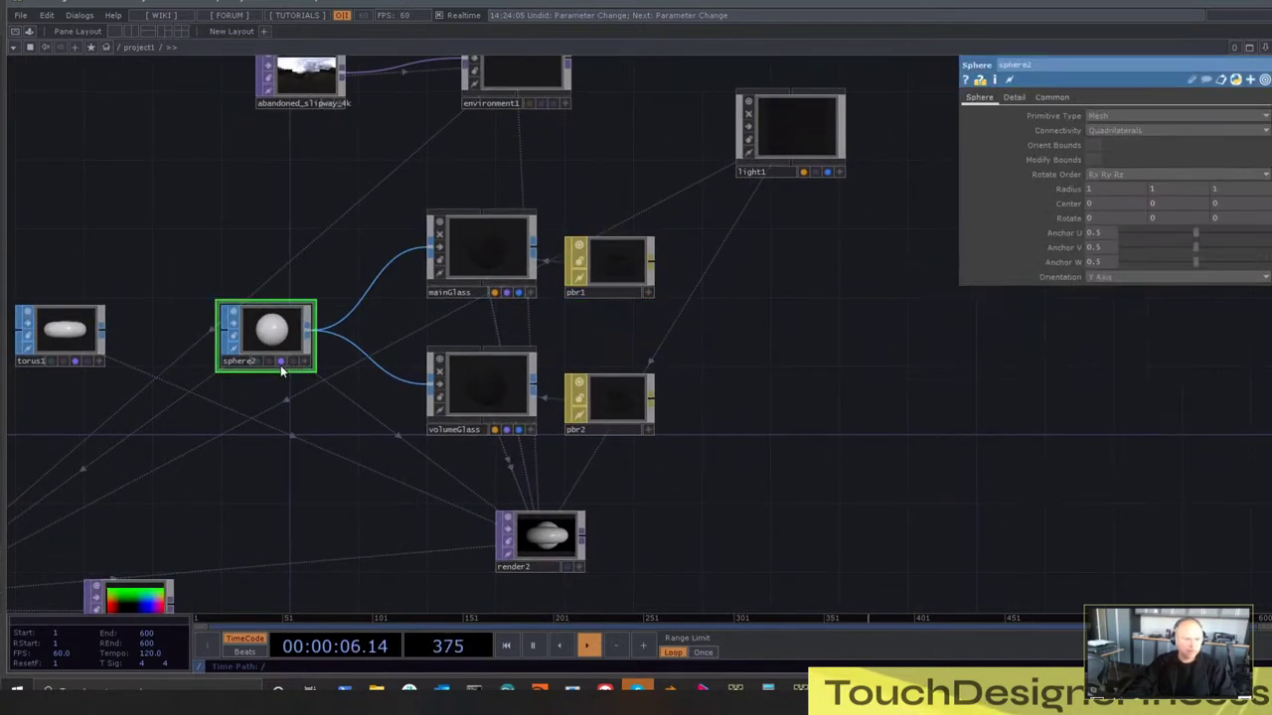
left_click_drag(376, 455, 510, 431)
scroll(761, 526, "up", 5)
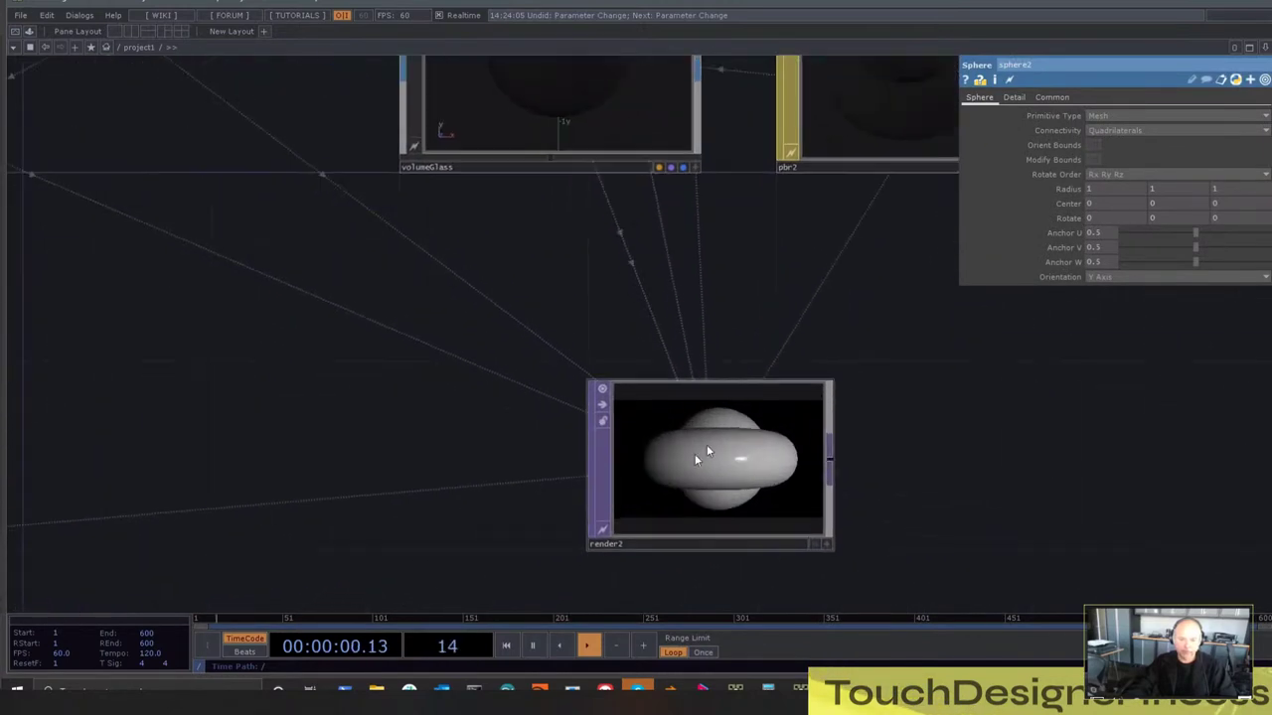
scroll(745, 482, "up", 2)
scroll(721, 368, "down", 7)
Move render2 beside the PBR materials, roughly level with sphere2
left_click_drag(645, 359, 973, 428)
left_click_drag(733, 390, 345, 311)
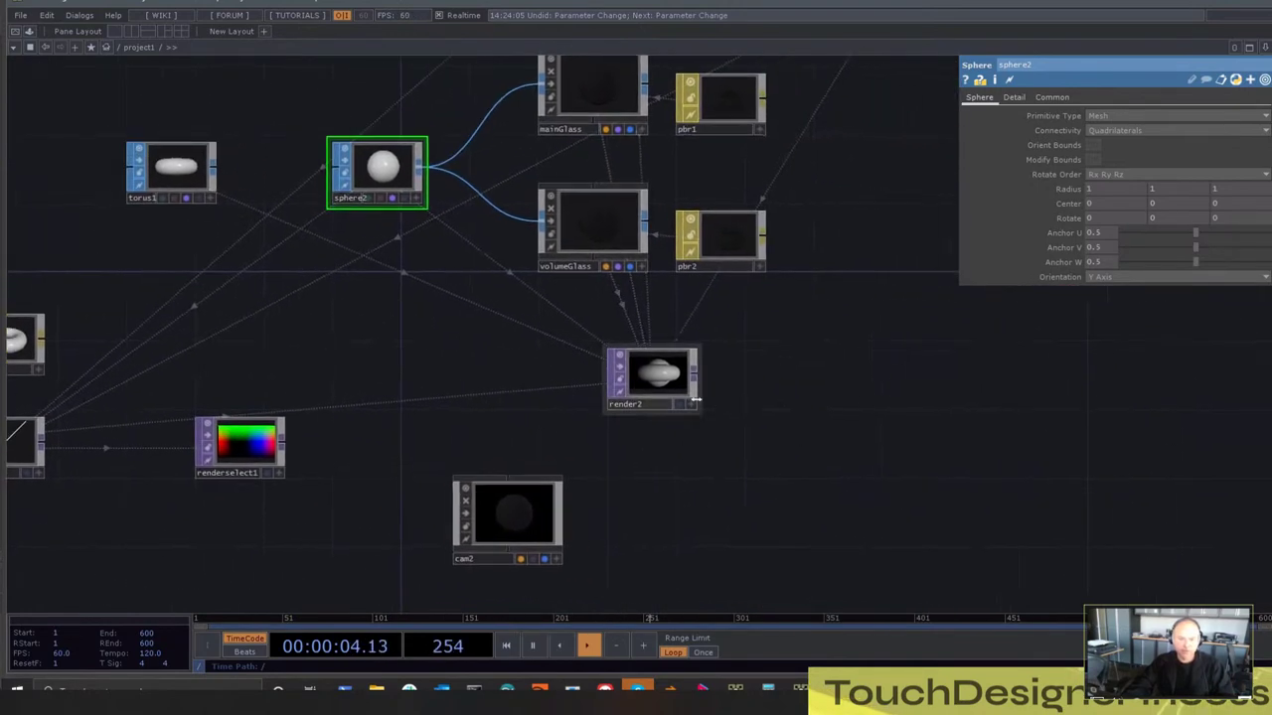
left_click_drag(702, 402, 815, 187)
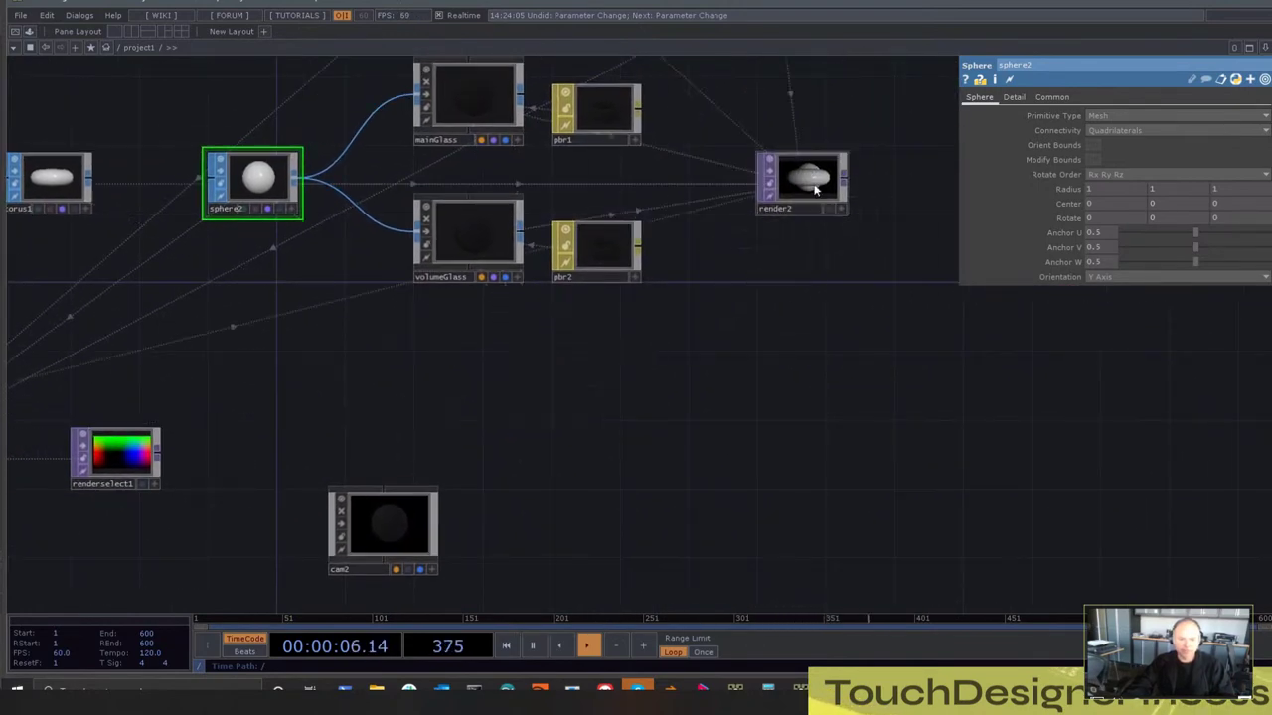
Restrict the geometry rendered by render2 to *Glass
left_click(815, 186)
left_click(1130, 144)
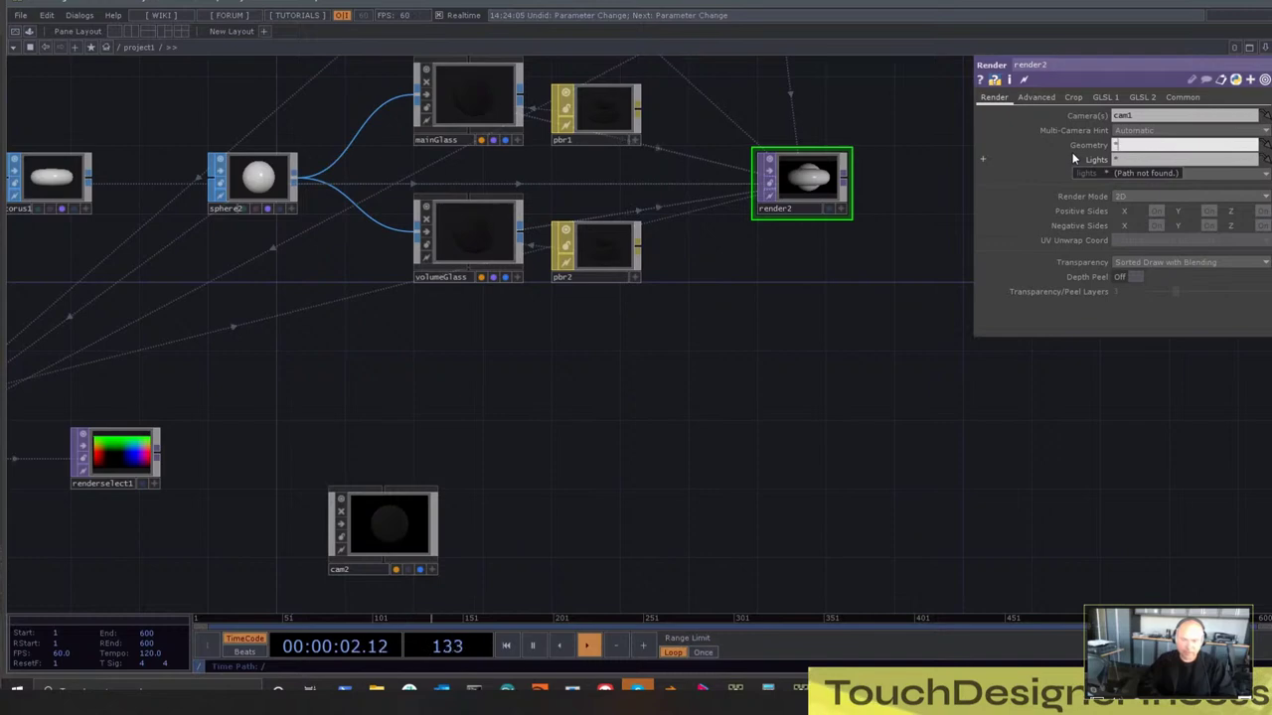
type("*Glass")
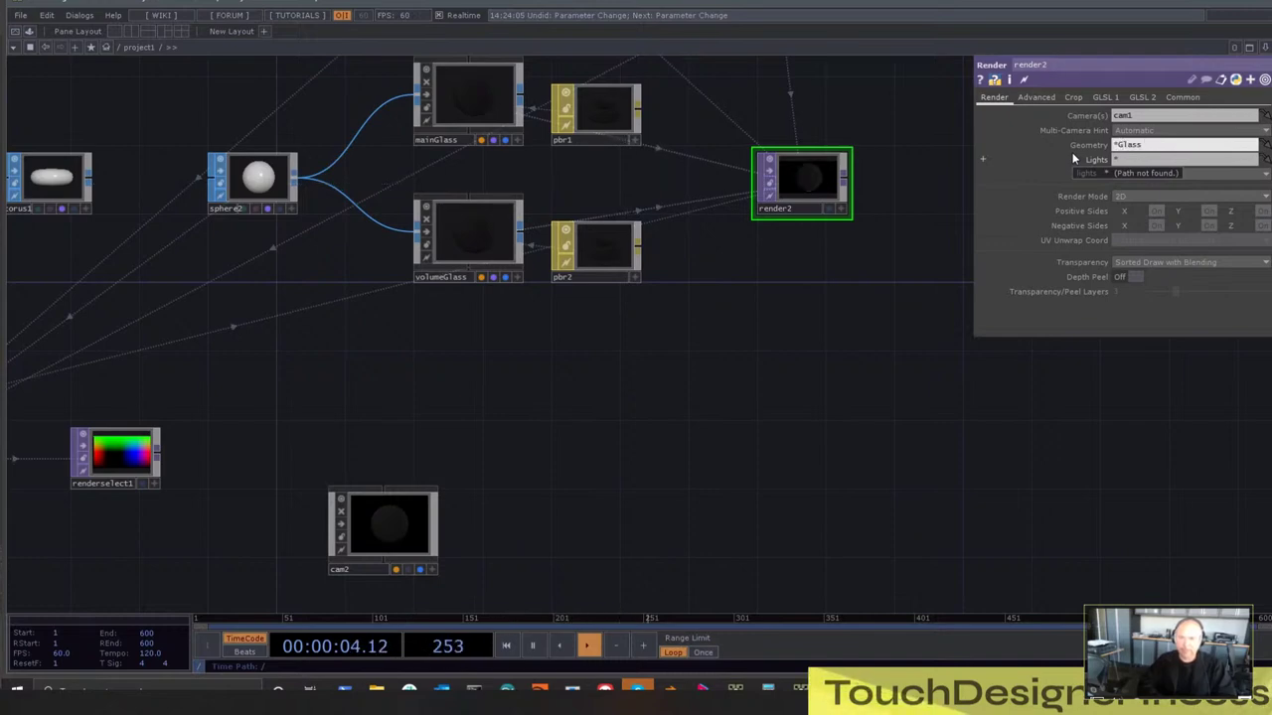
Bring up light1's settings and display render2's output as the network background
scroll(789, 123, "up", 5)
left_click_drag(776, 219, 711, 368)
scroll(711, 370, "down", 5)
left_click(712, 231)
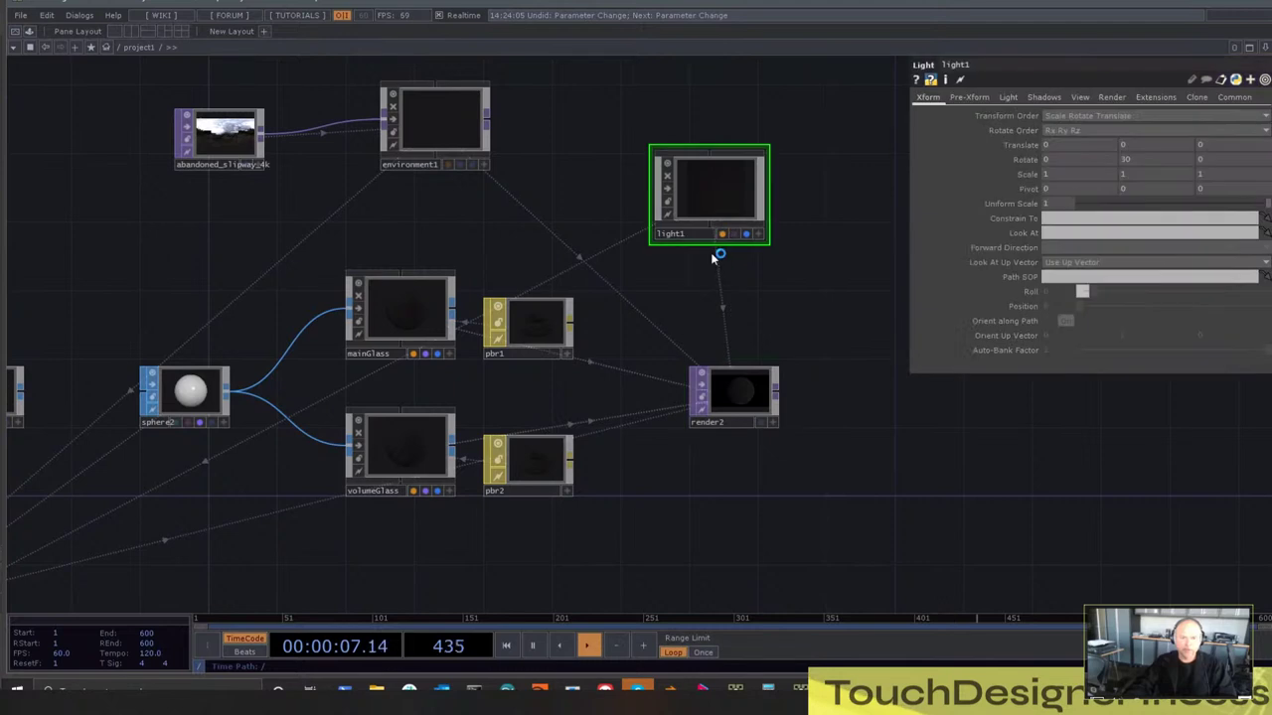
left_click(761, 423)
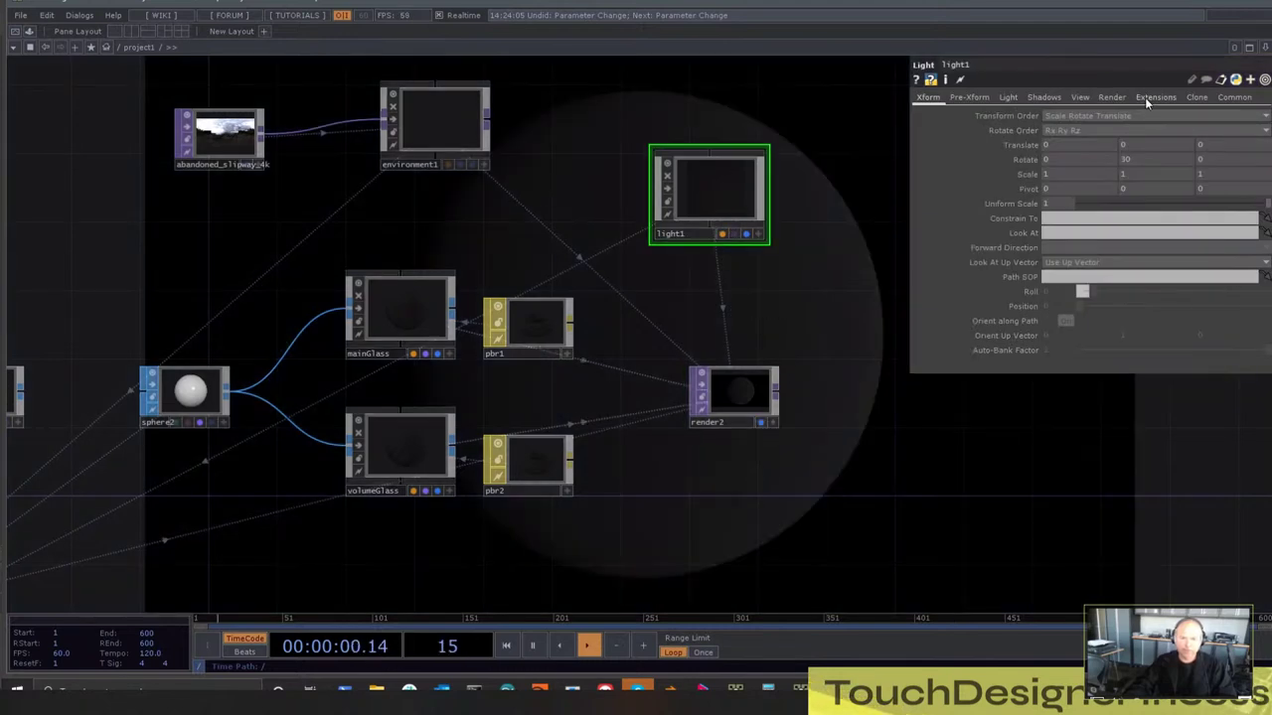
Try a dimmer value of 7 on light1 and undo the change
left_click(1008, 98)
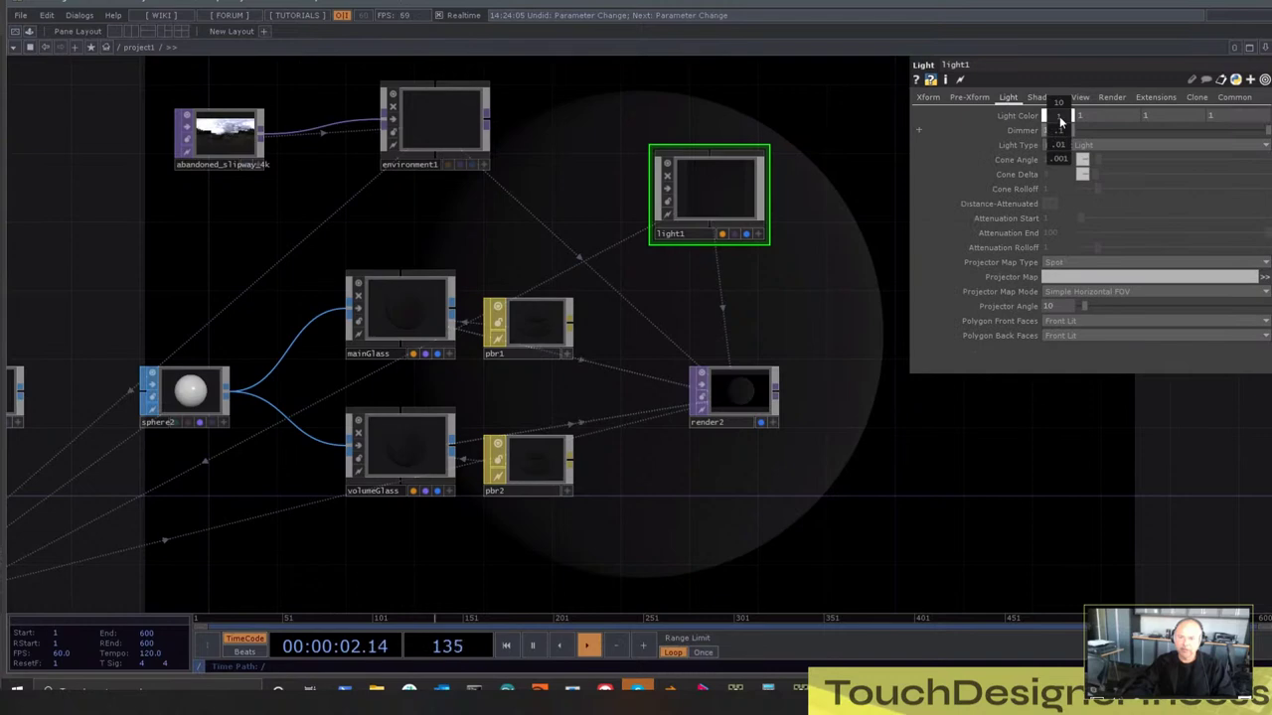
mouse_move(1059, 122)
middle_mouse_down()
mouse_move(1060, 108)
mouse_move(1059, 132)
middle_mouse_up()
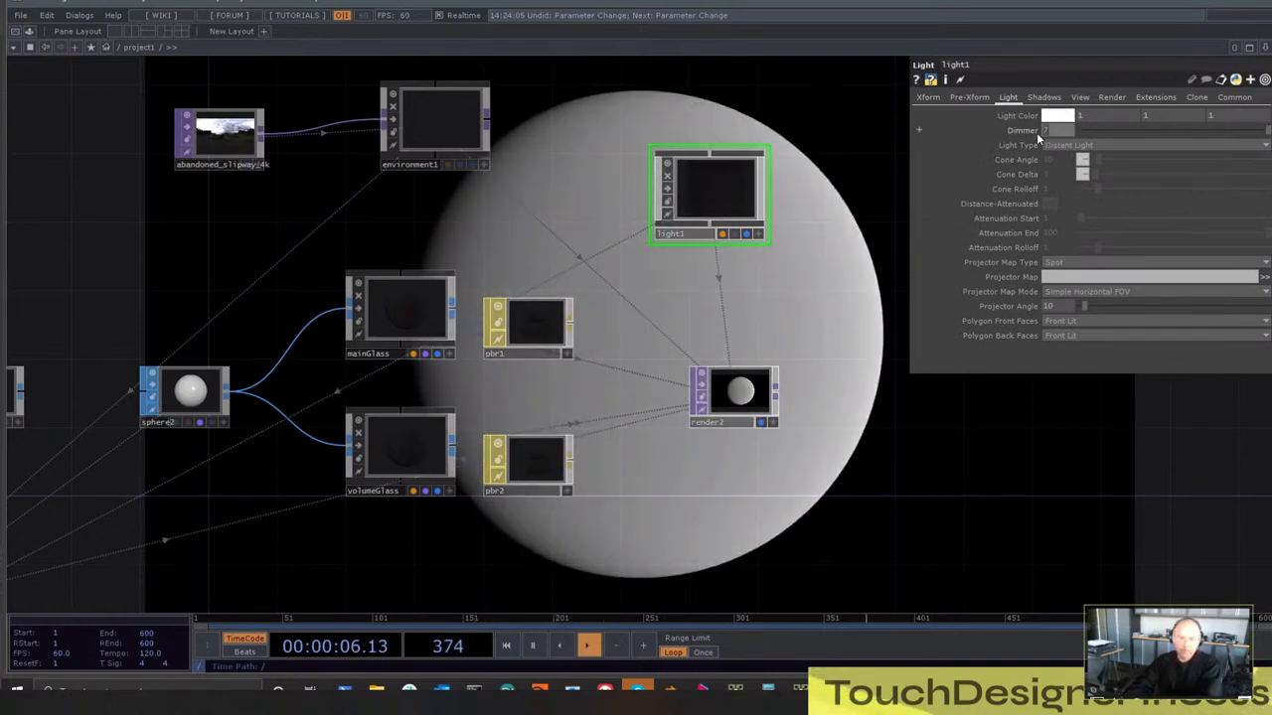
key("ctrl+z")
Look over the network and examine the Pic1 and Pic2 source images
left_click_drag(812, 294, 833, 223)
scroll(832, 222, "down", 3)
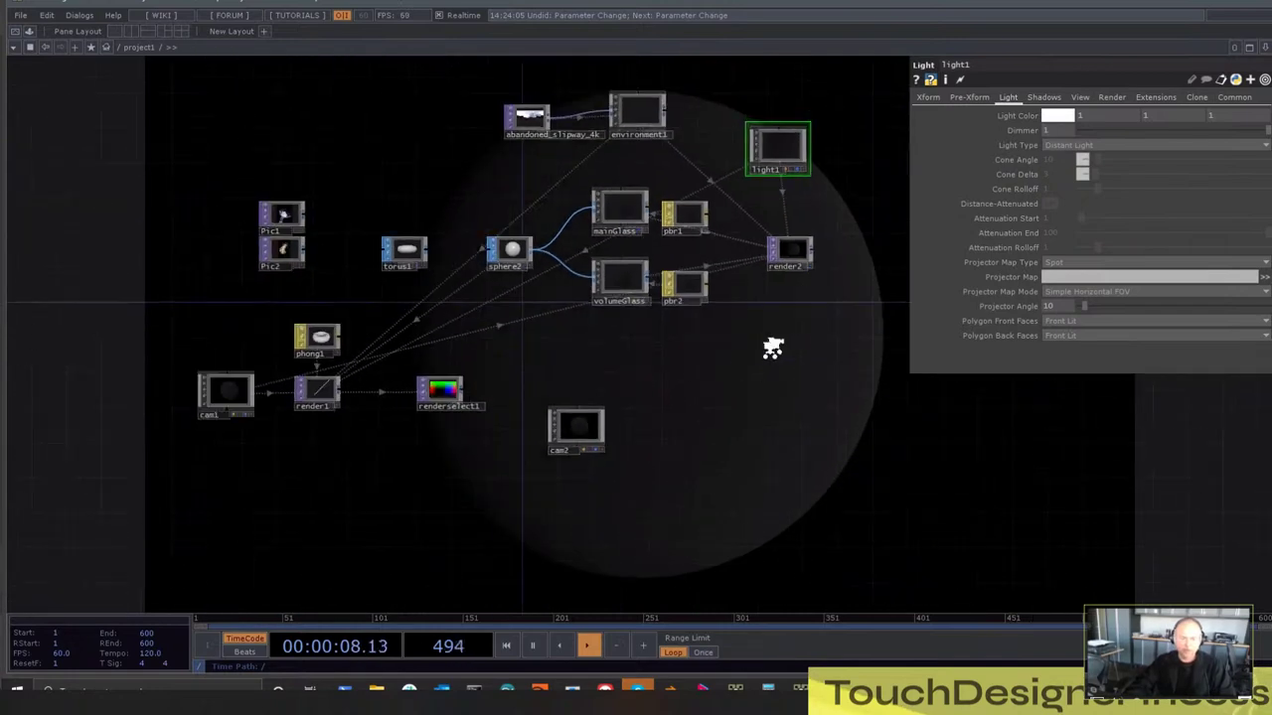
scroll(736, 358, "up", 3)
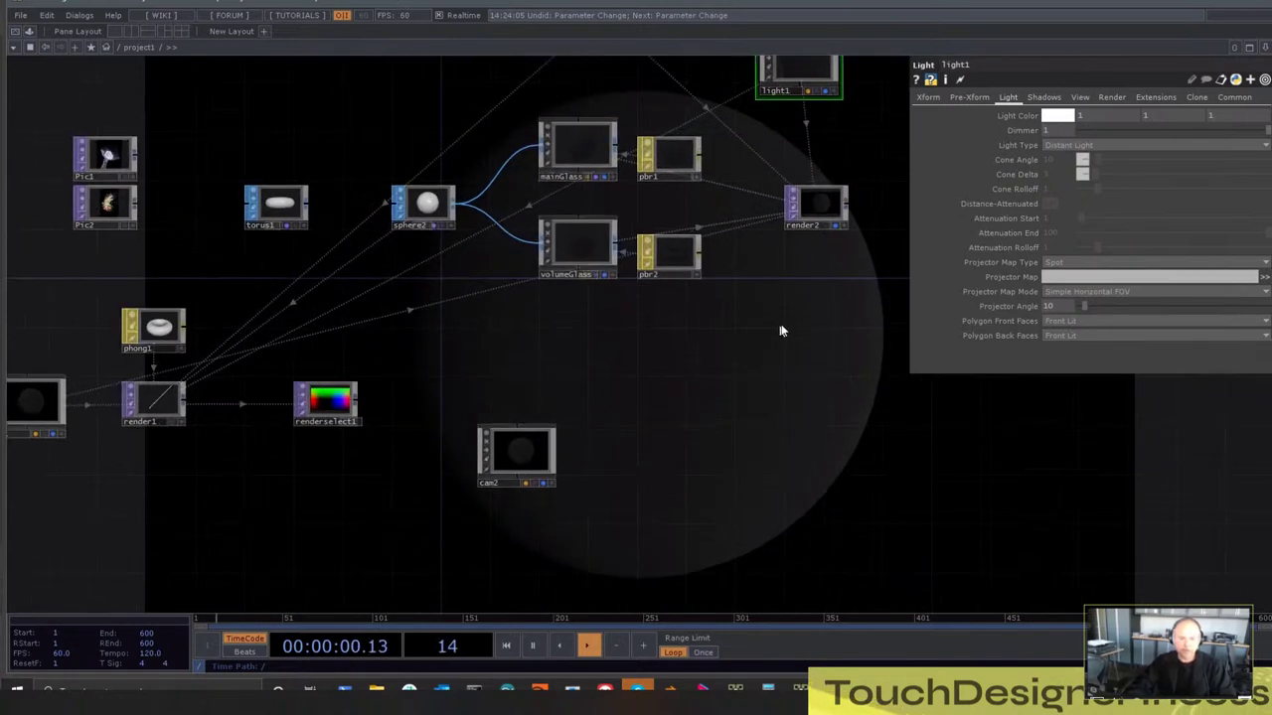
left_click_drag(778, 321, 797, 417)
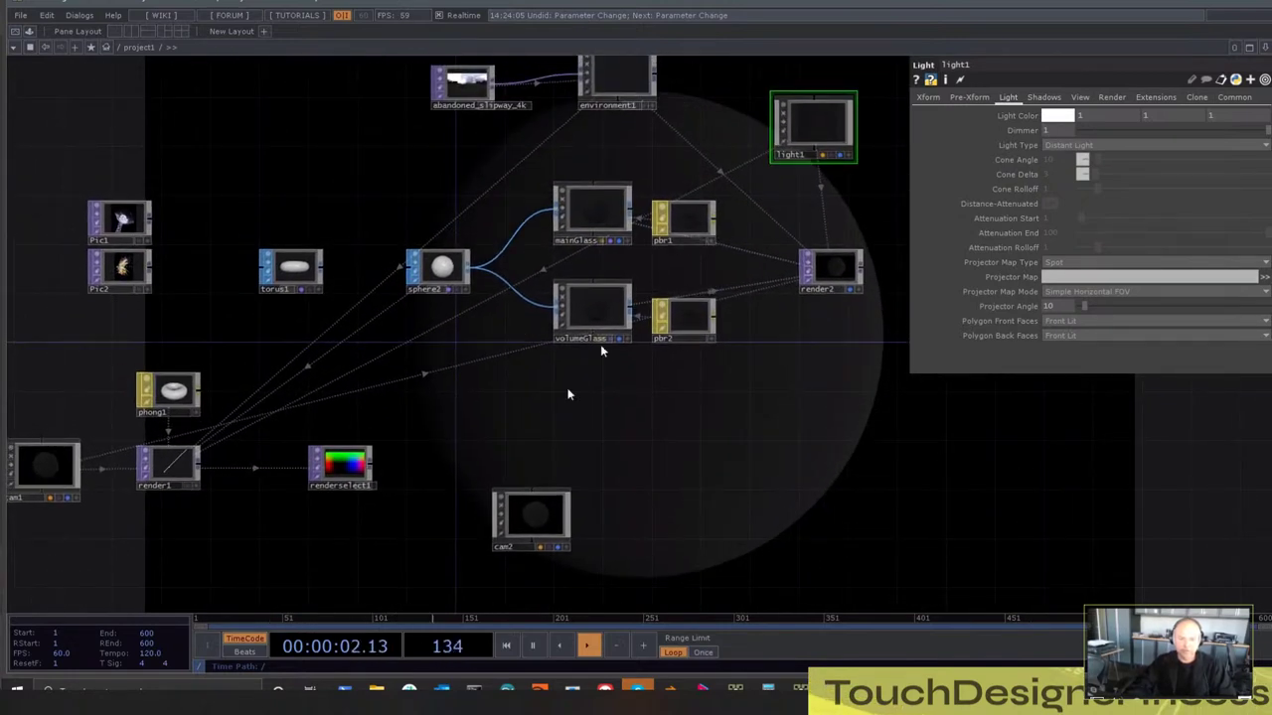
left_click_drag(499, 492, 610, 295)
left_click_drag(488, 221, 720, 374)
scroll(545, 250, "up", 10)
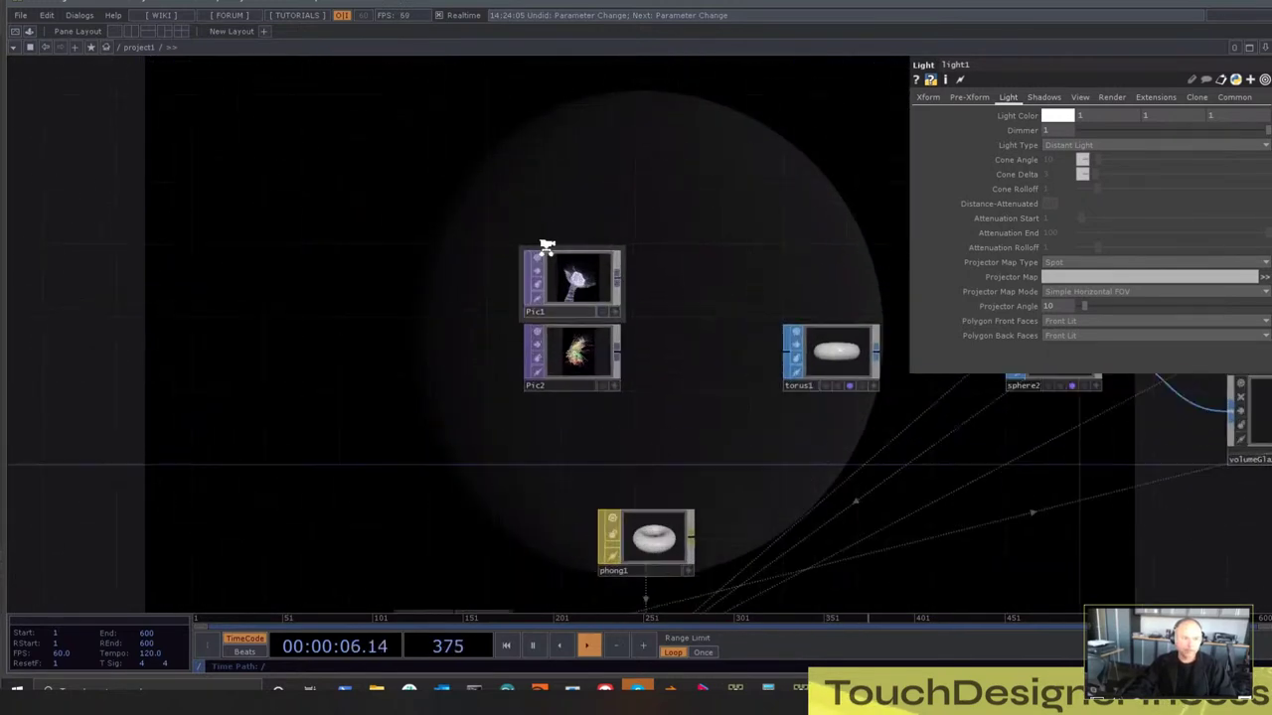
scroll(581, 248, "down", 10)
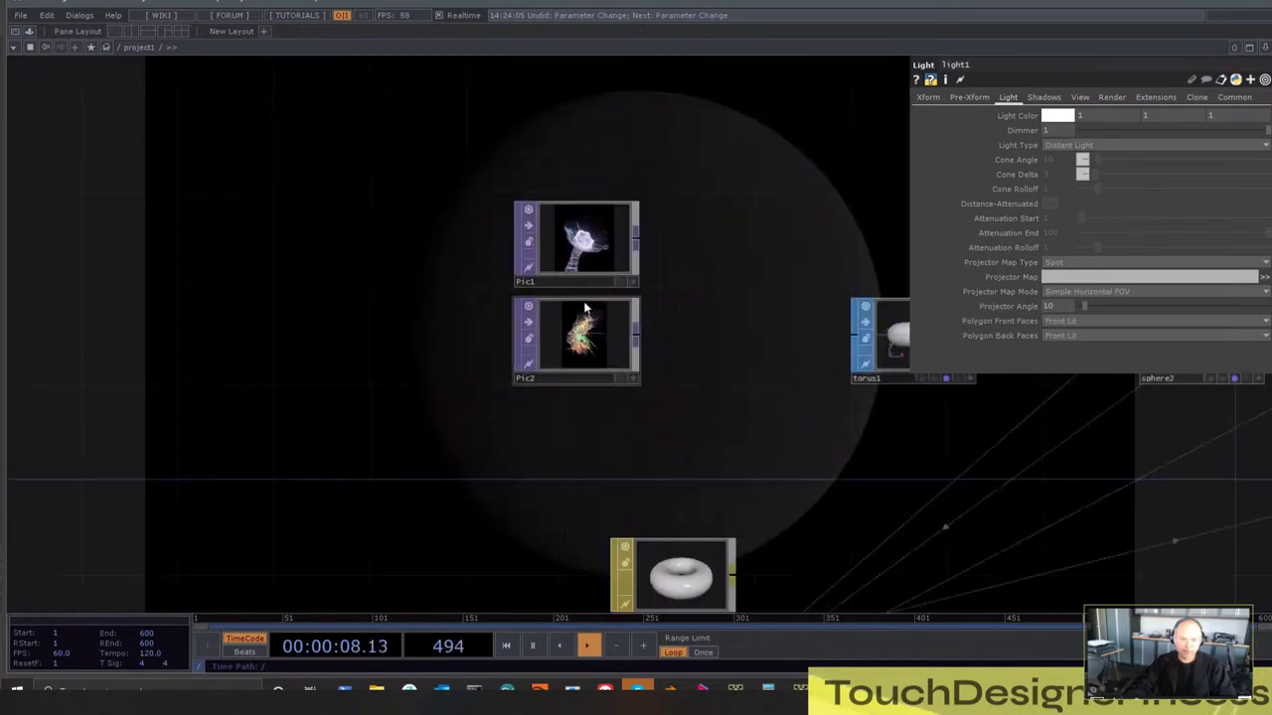
left_click_drag(678, 332, 390, 142)
Inspect renderselect1's position image up close, especially the seam along its left edge
scroll(475, 271, "up", 5)
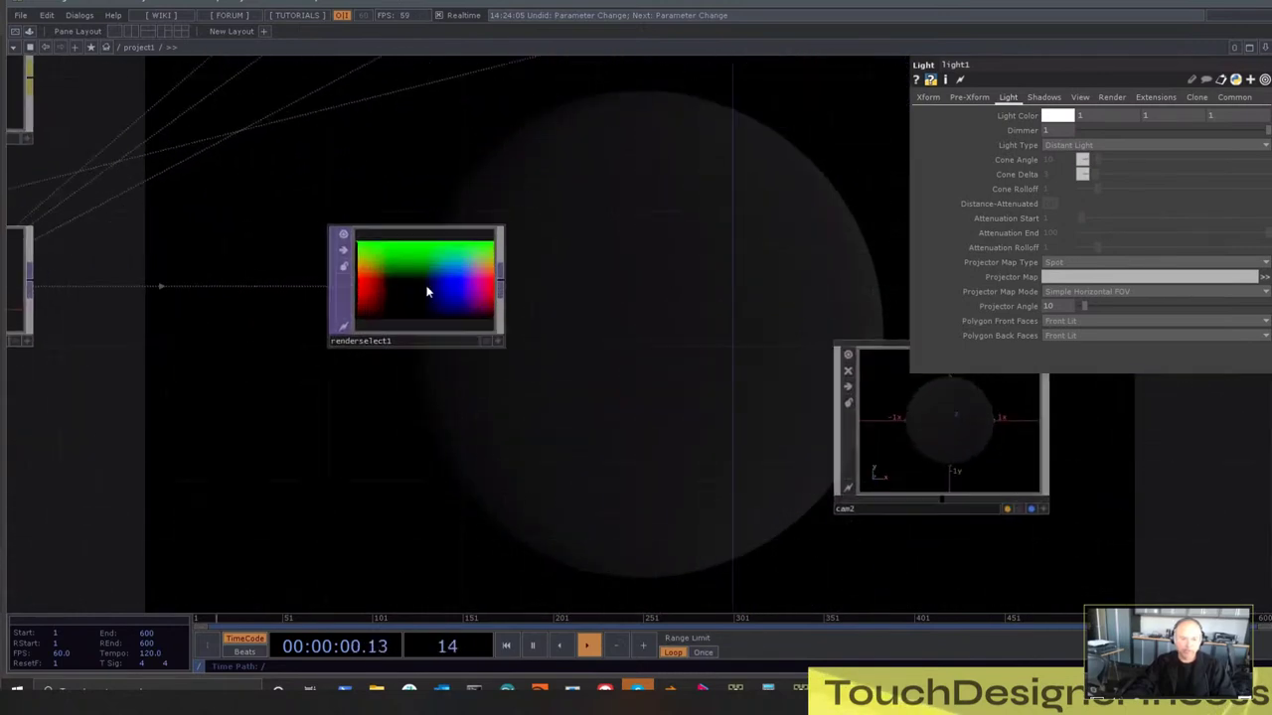
left_click(432, 286)
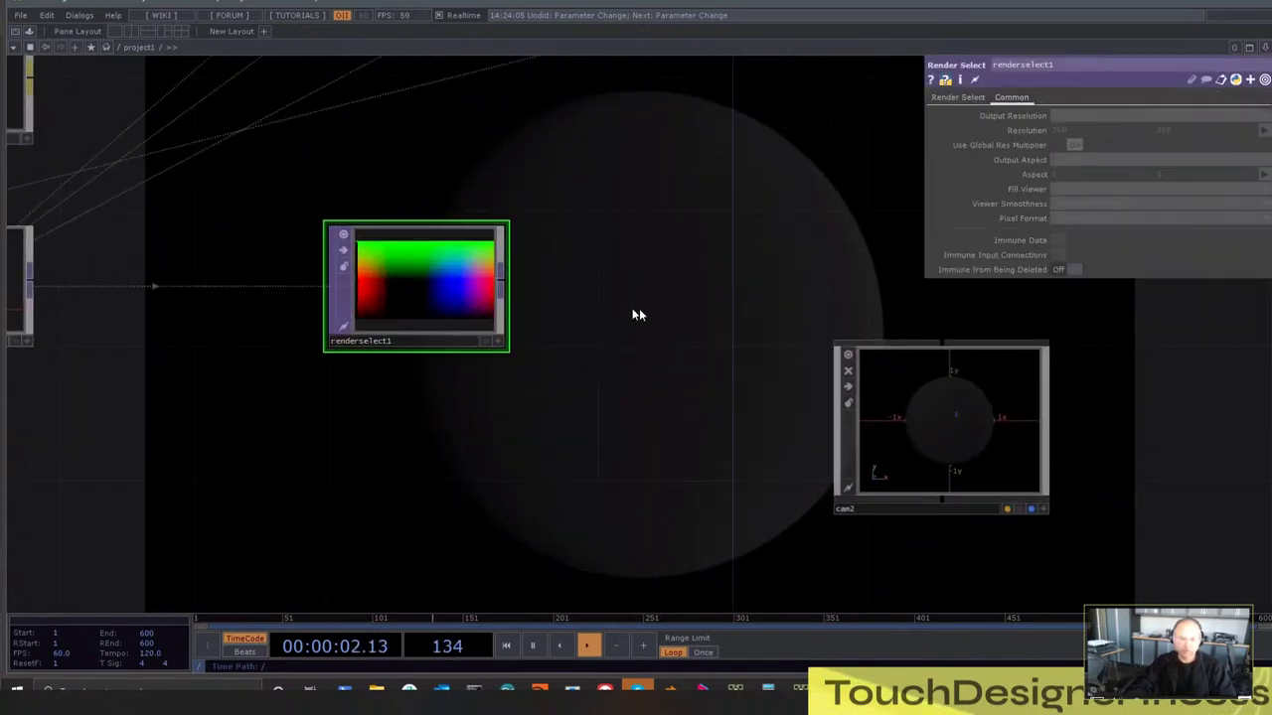
scroll(639, 315, "down", 3)
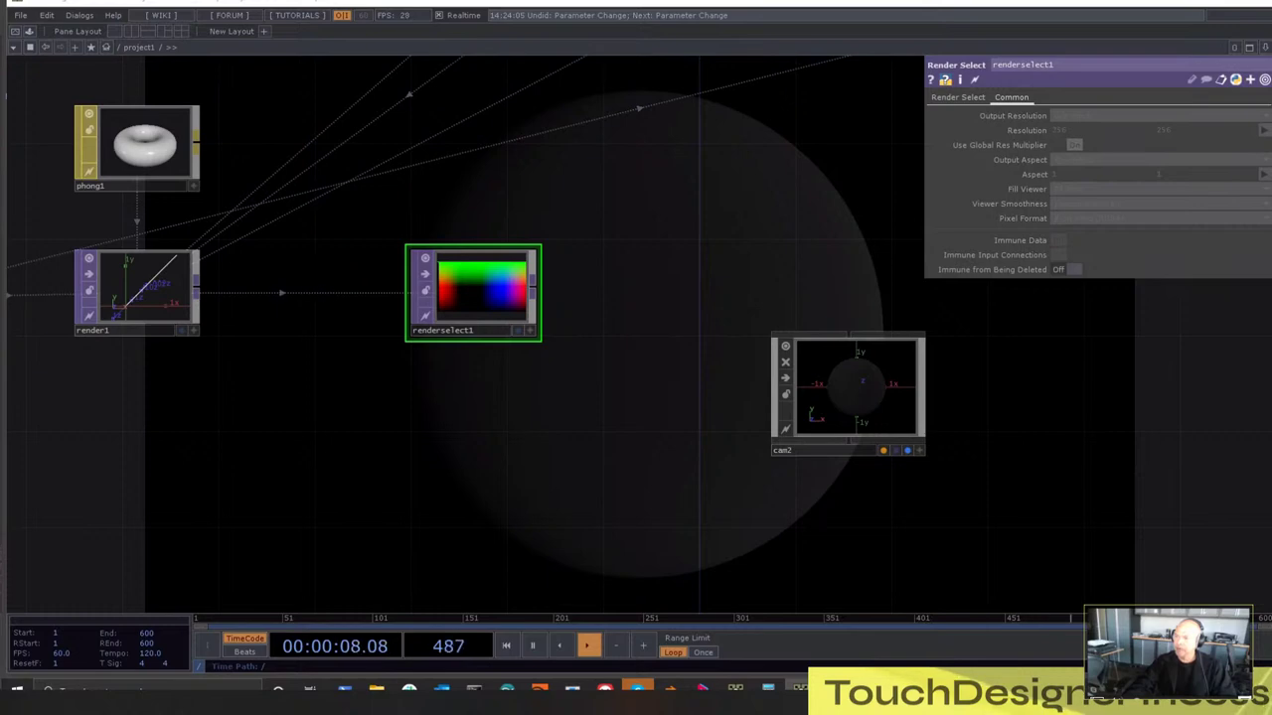
scroll(441, 312, "up", 6)
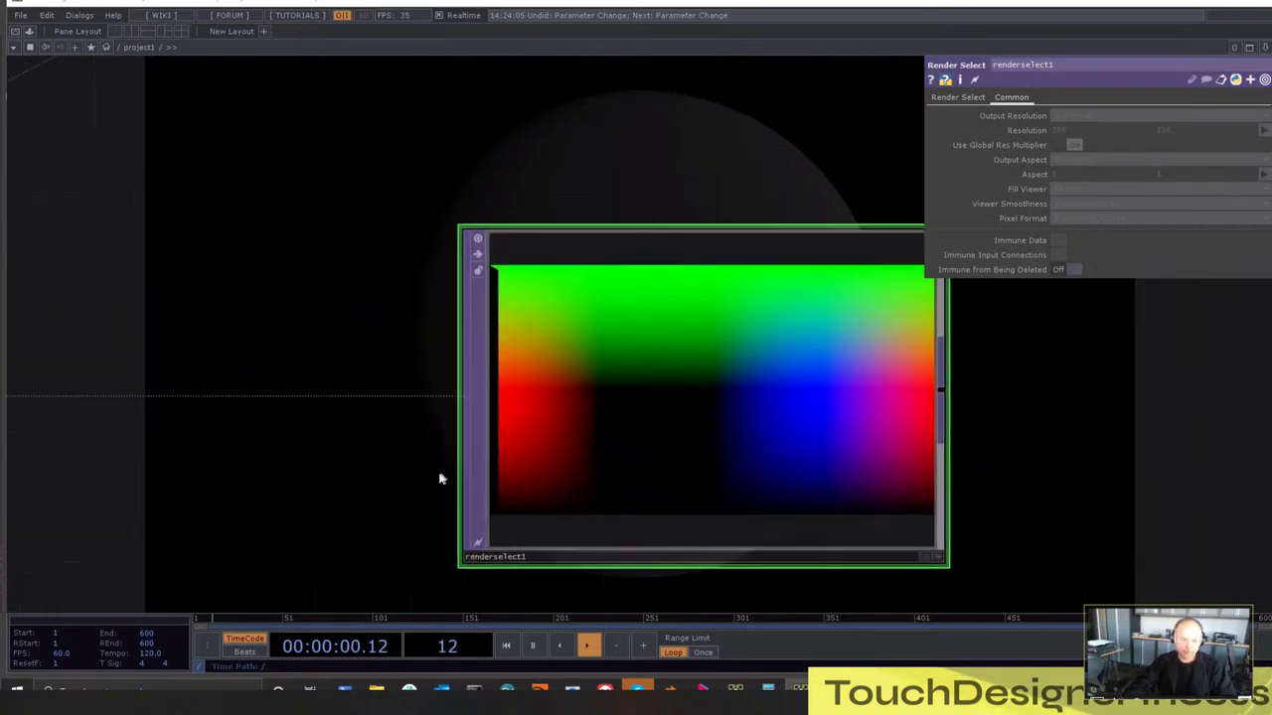
scroll(433, 404, "down", 4)
scroll(397, 398, "up", 4)
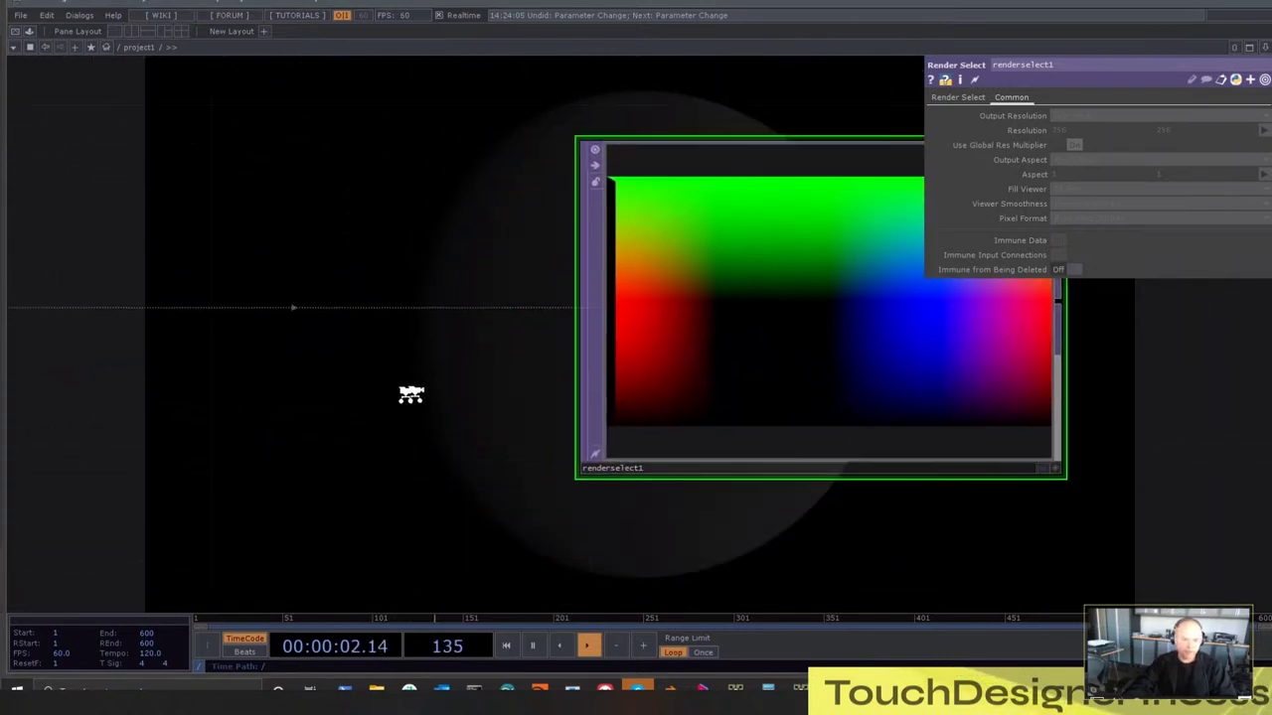
left_click_drag(491, 295, 334, 284)
scroll(696, 293, "down", 3)
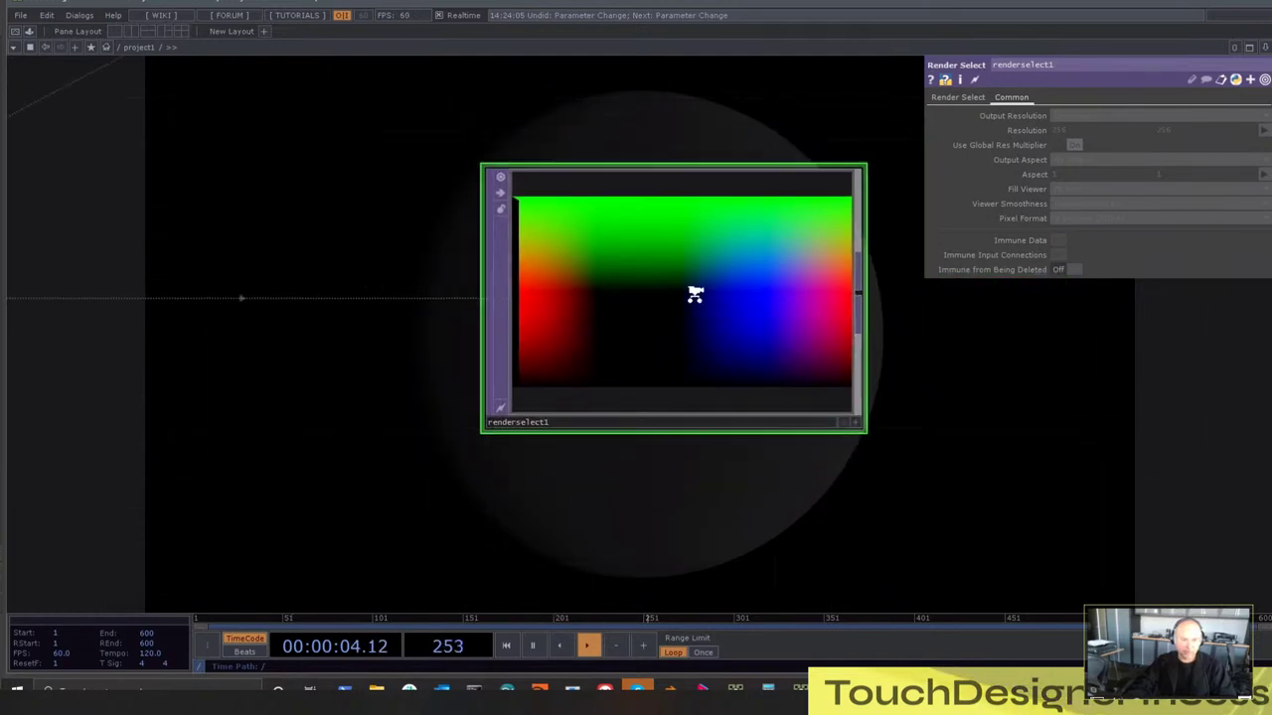
scroll(641, 267, "up", 2)
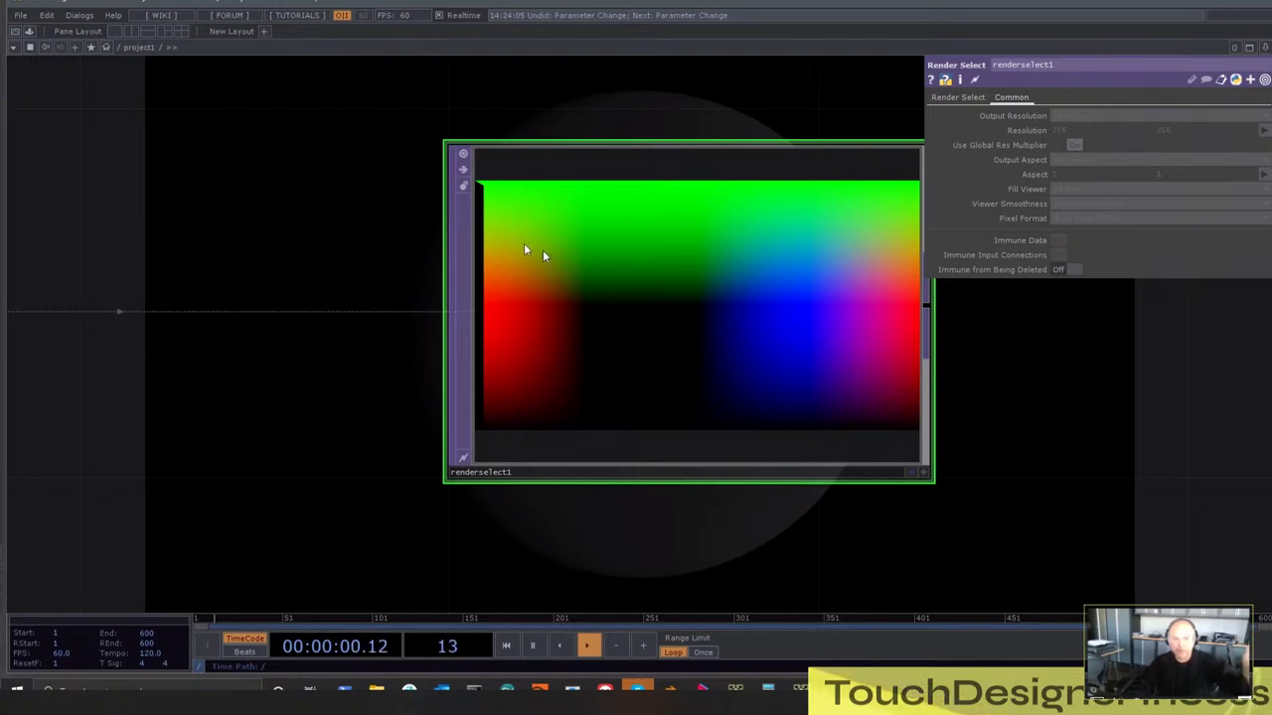
scroll(488, 193, "up", 3)
scroll(494, 247, "down", 3)
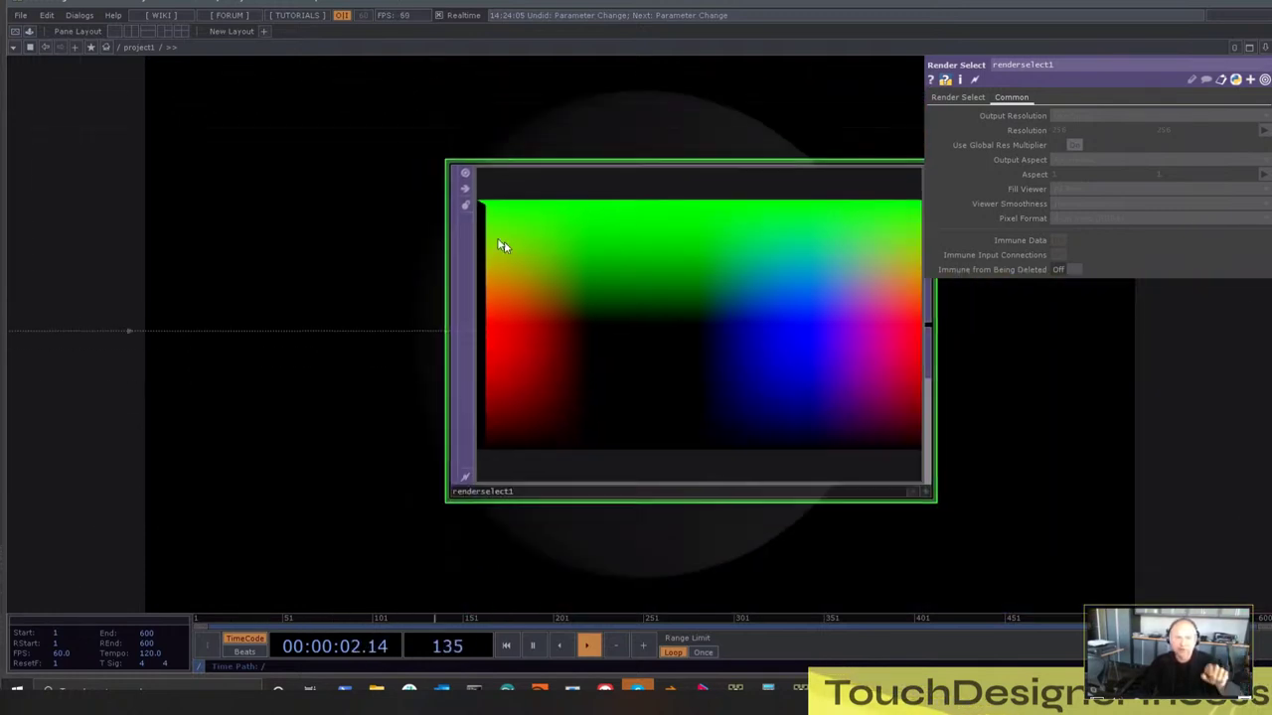
scroll(501, 245, "up", 2)
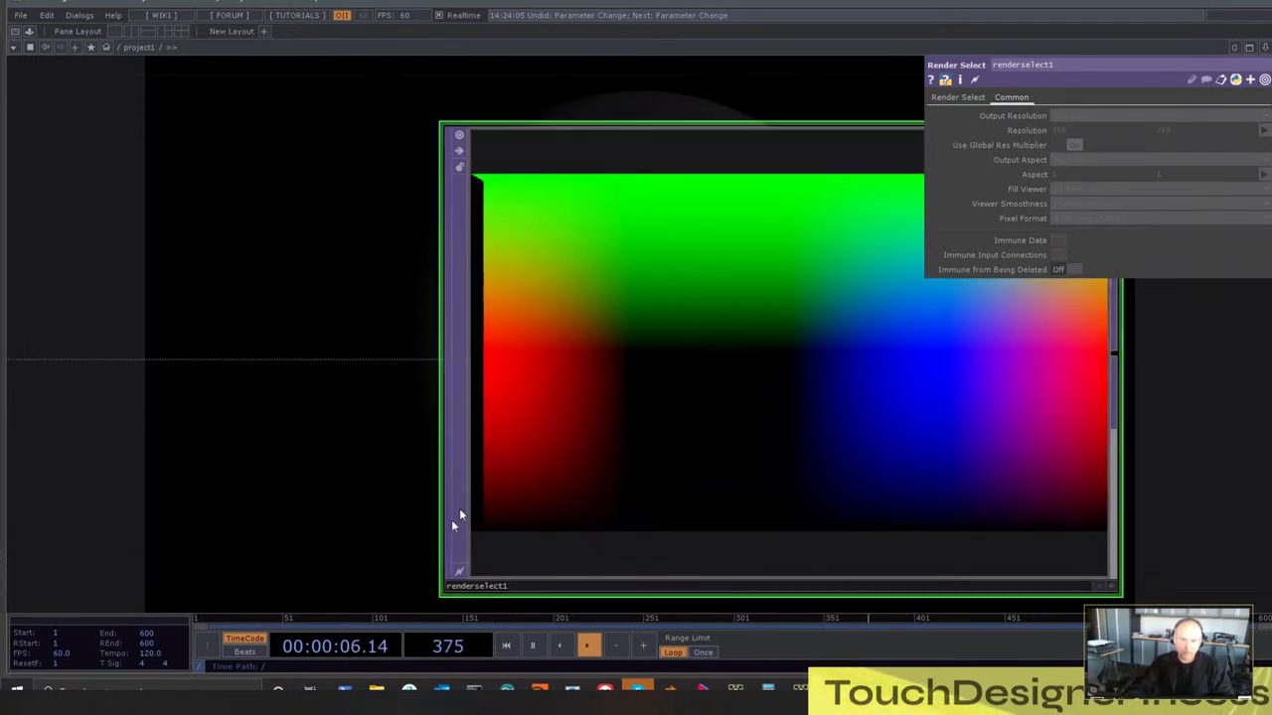
scroll(471, 398, "up", 2)
scroll(380, 415, "down", 3)
scroll(422, 406, "up", 3)
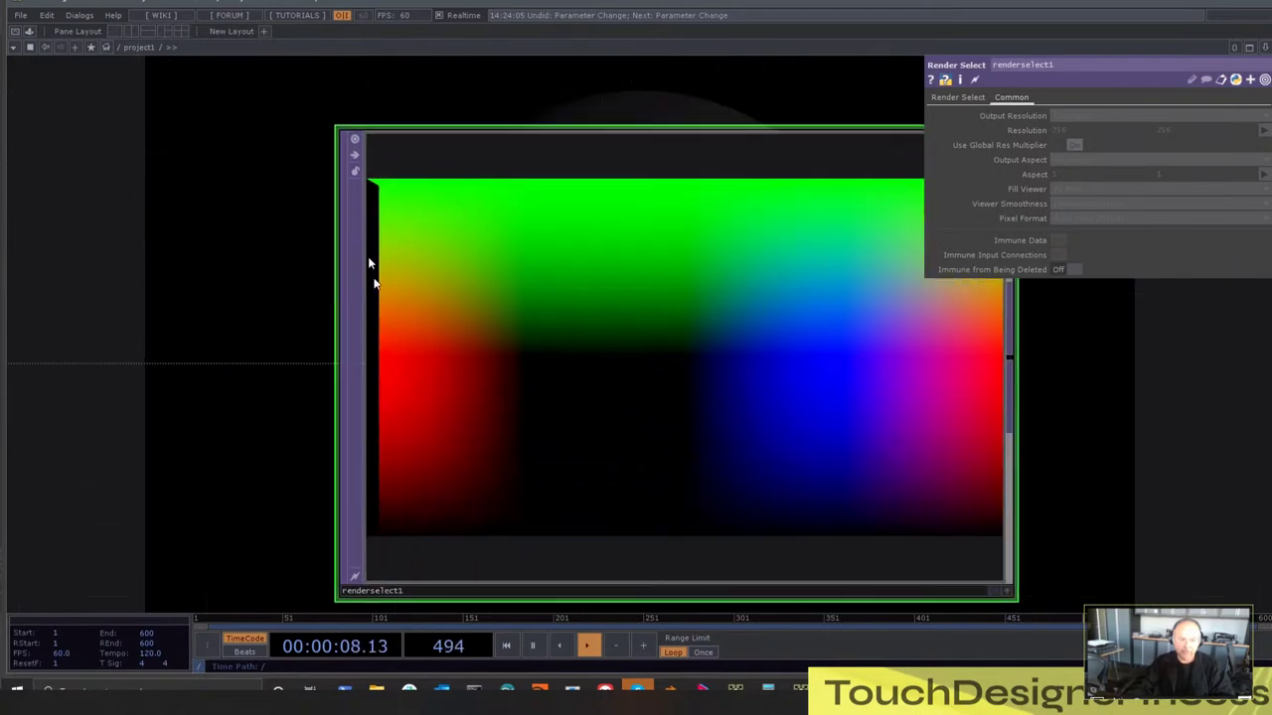
scroll(486, 389, "down", 4)
scroll(445, 375, "up", 3)
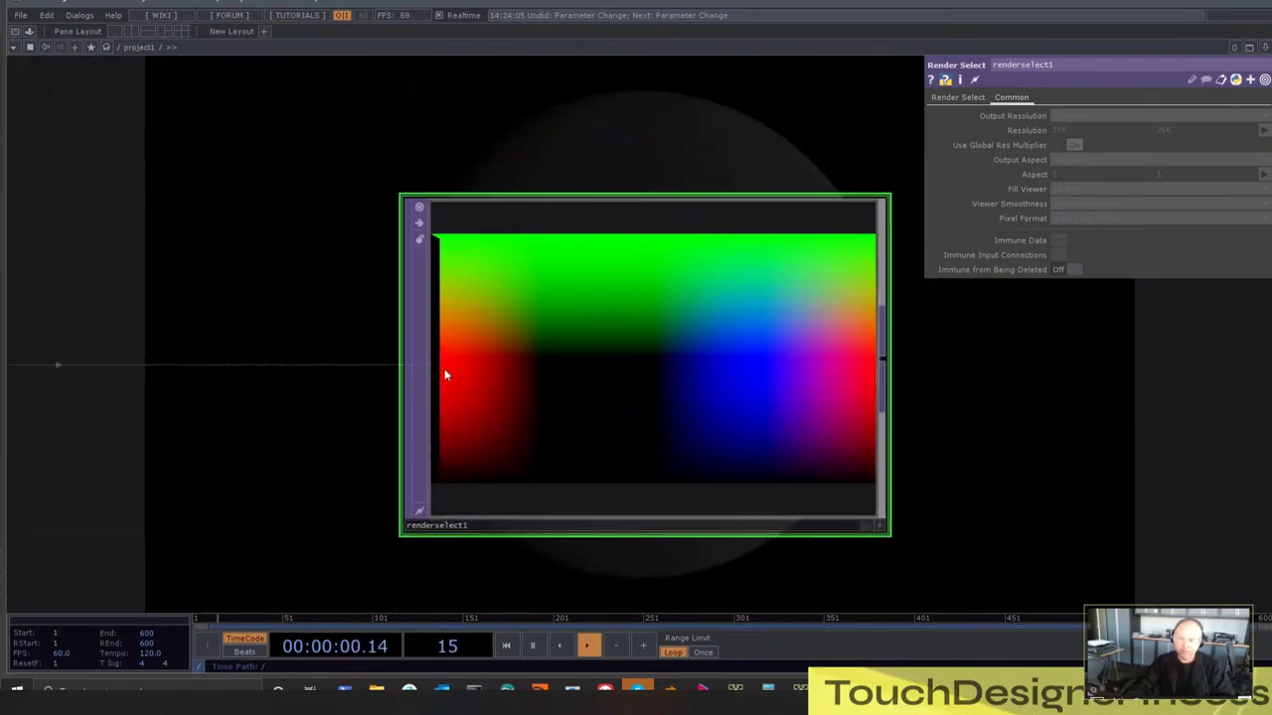
scroll(446, 375, "down", 4)
scroll(467, 397, "up", 5)
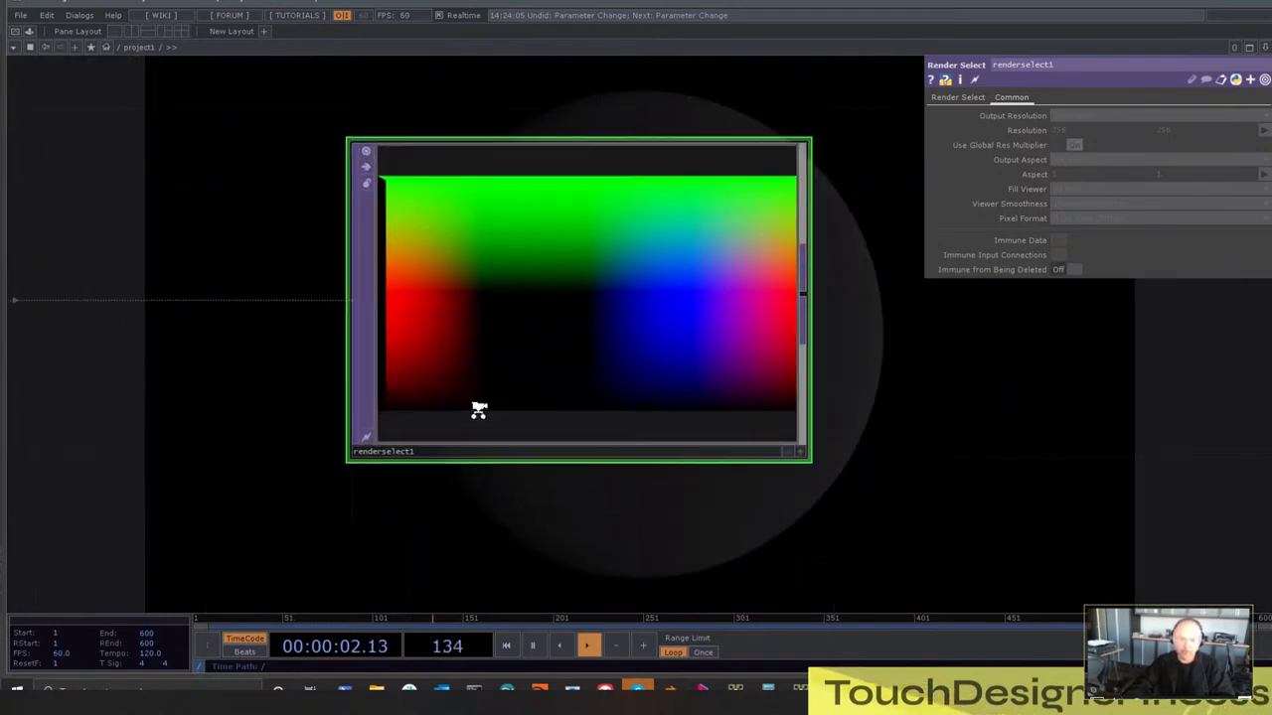
scroll(421, 401, "down", 5)
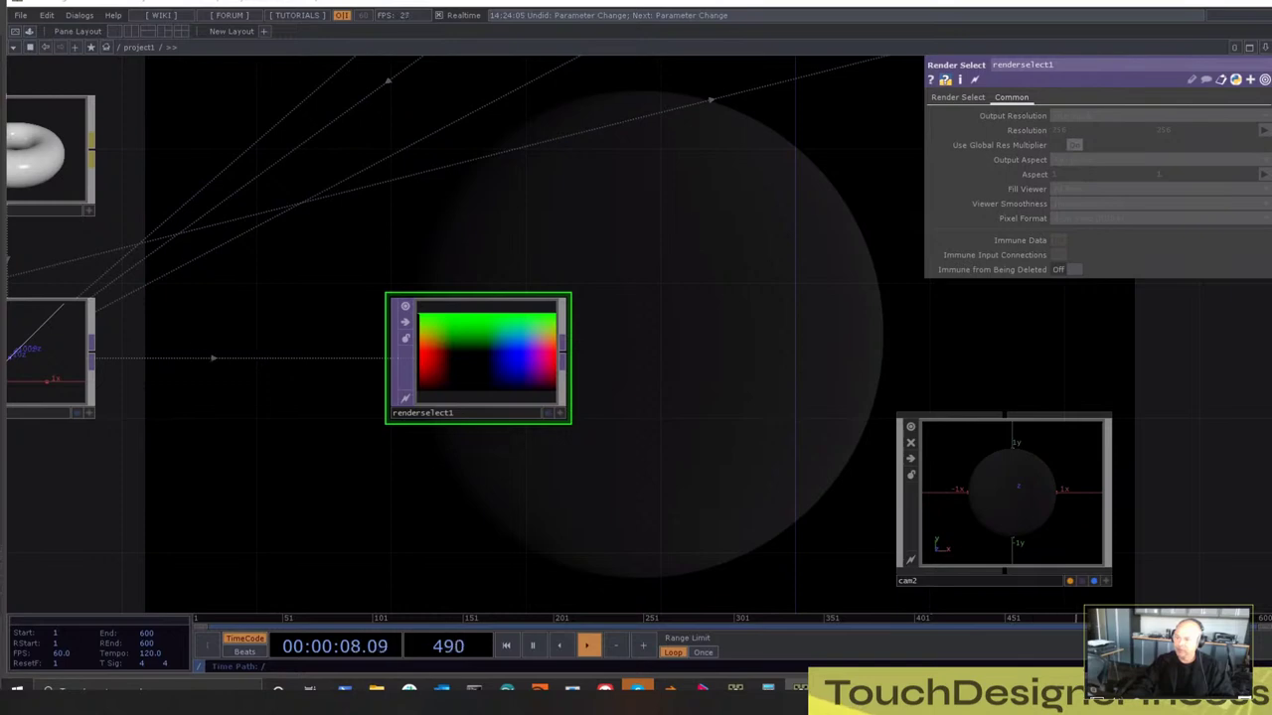
Move cam2 up beneath volumeGlass and place renderselect1 lower, below render1
scroll(577, 344, "down", 6)
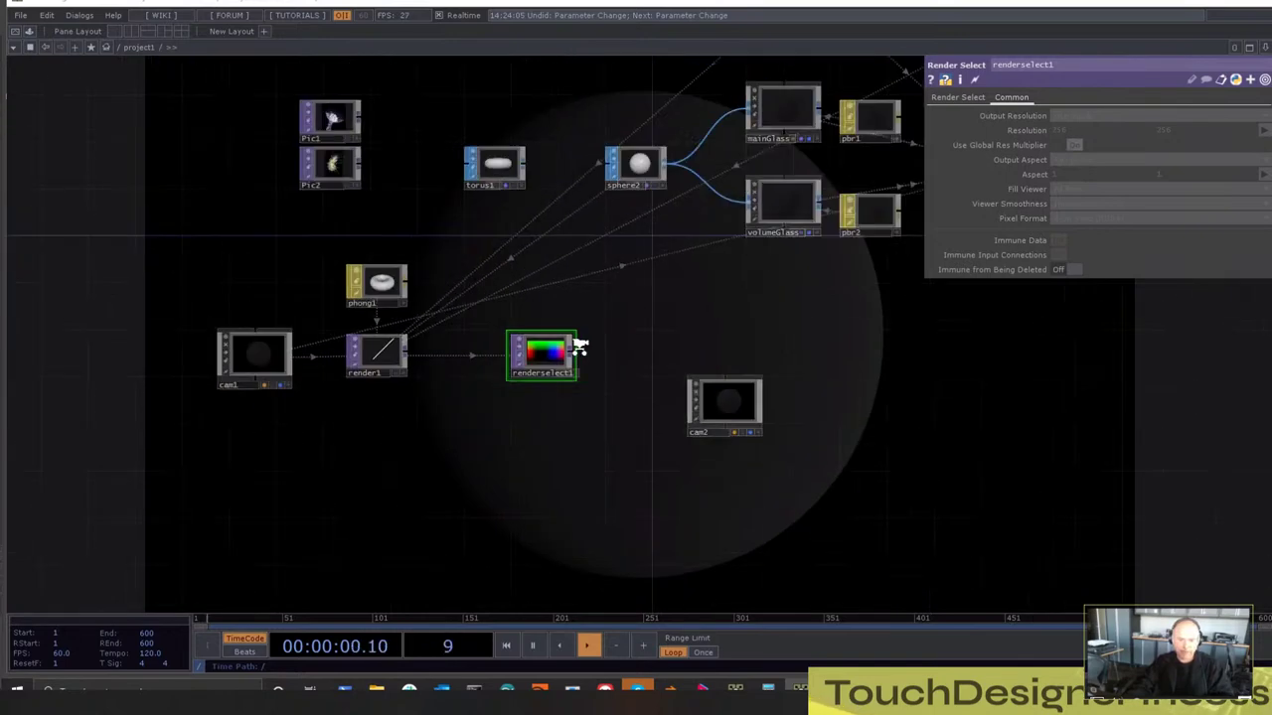
left_click_drag(493, 360, 556, 269)
left_click_drag(428, 346, 461, 238)
left_click_drag(366, 201, 344, 323)
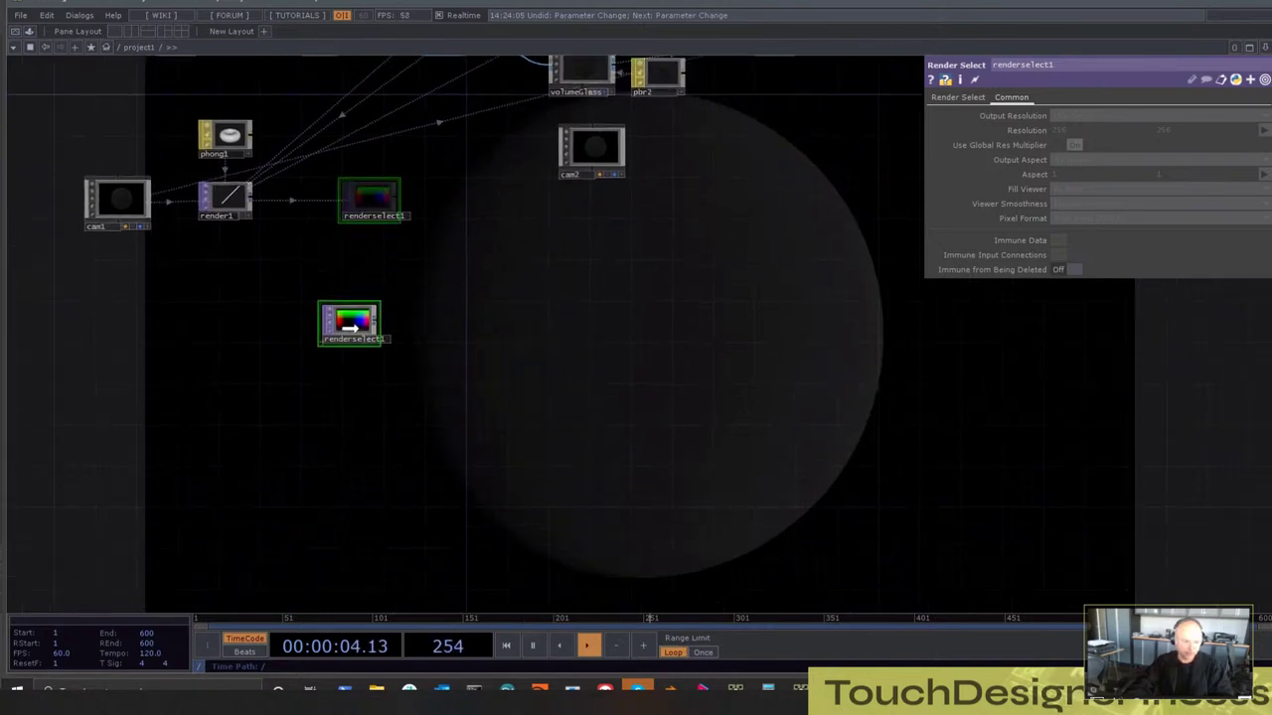
Paste the copied Crop, Flip, Math and Over TOPs after renderselect1 and bring up the Crop TOP's settings
key("ctrl+v")
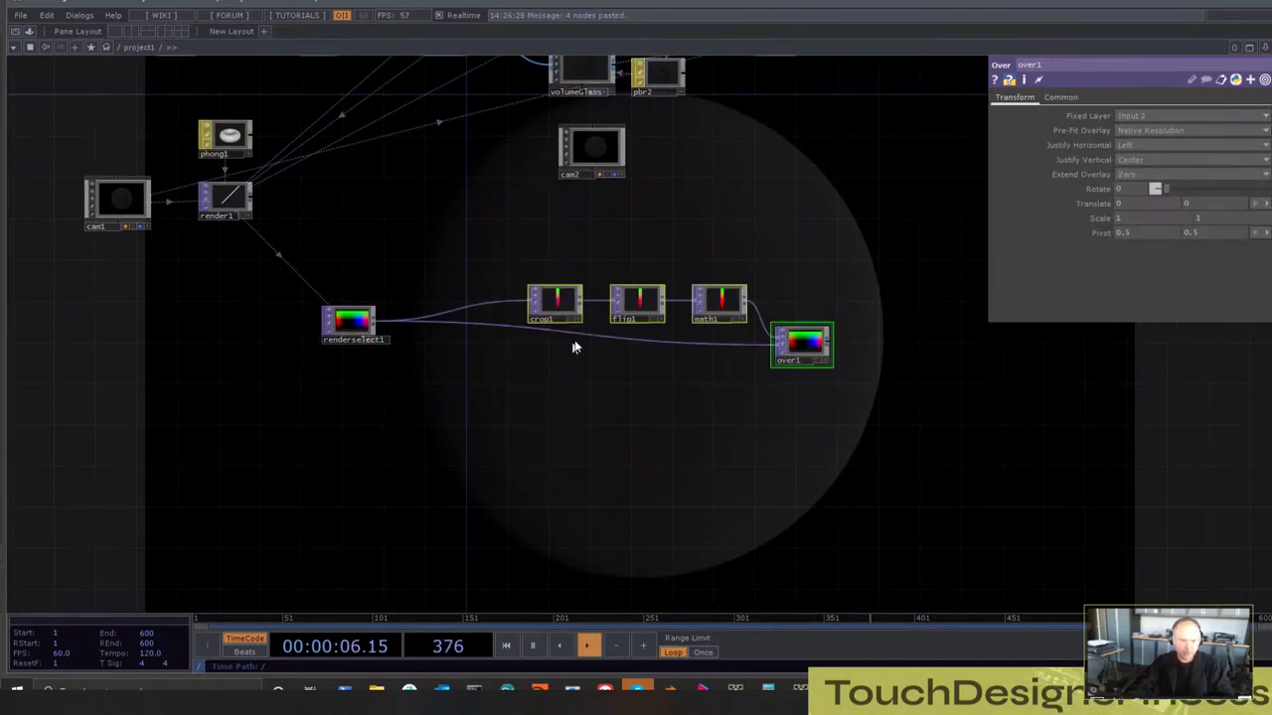
scroll(507, 346, "up", 5)
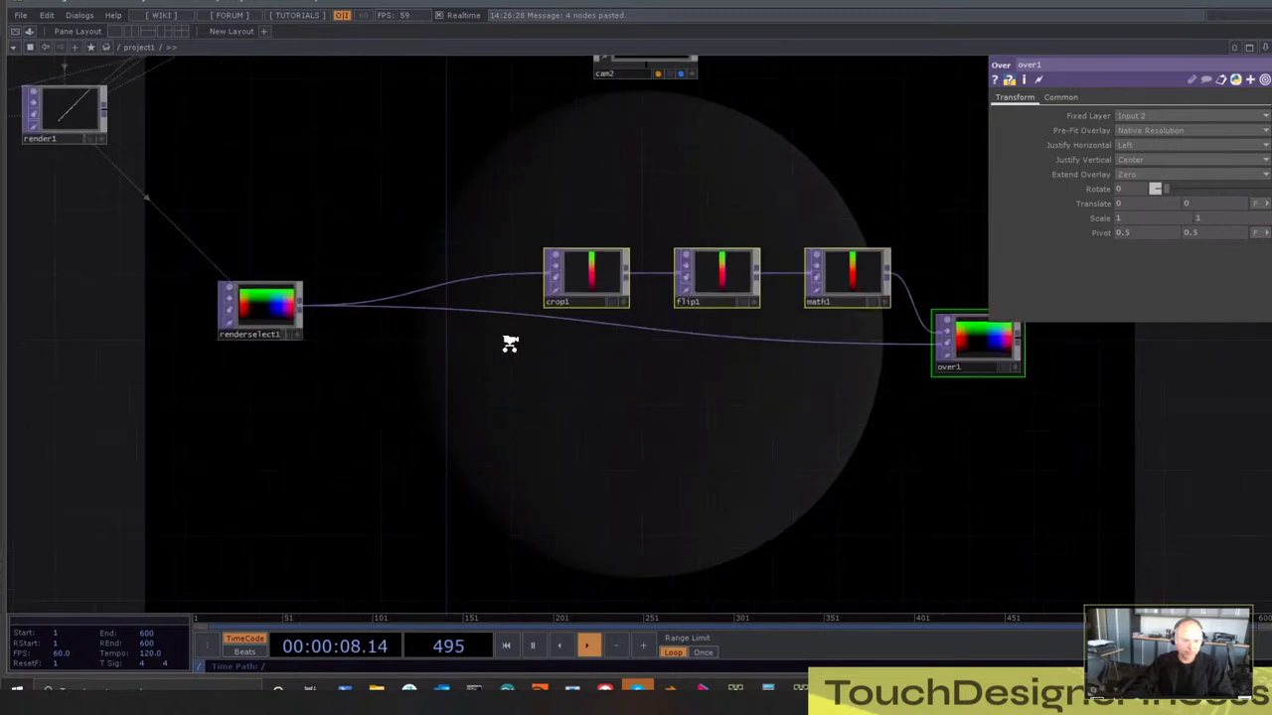
left_click_drag(1152, 438, 350, 231)
left_click(349, 231)
scroll(209, 313, "up", 5)
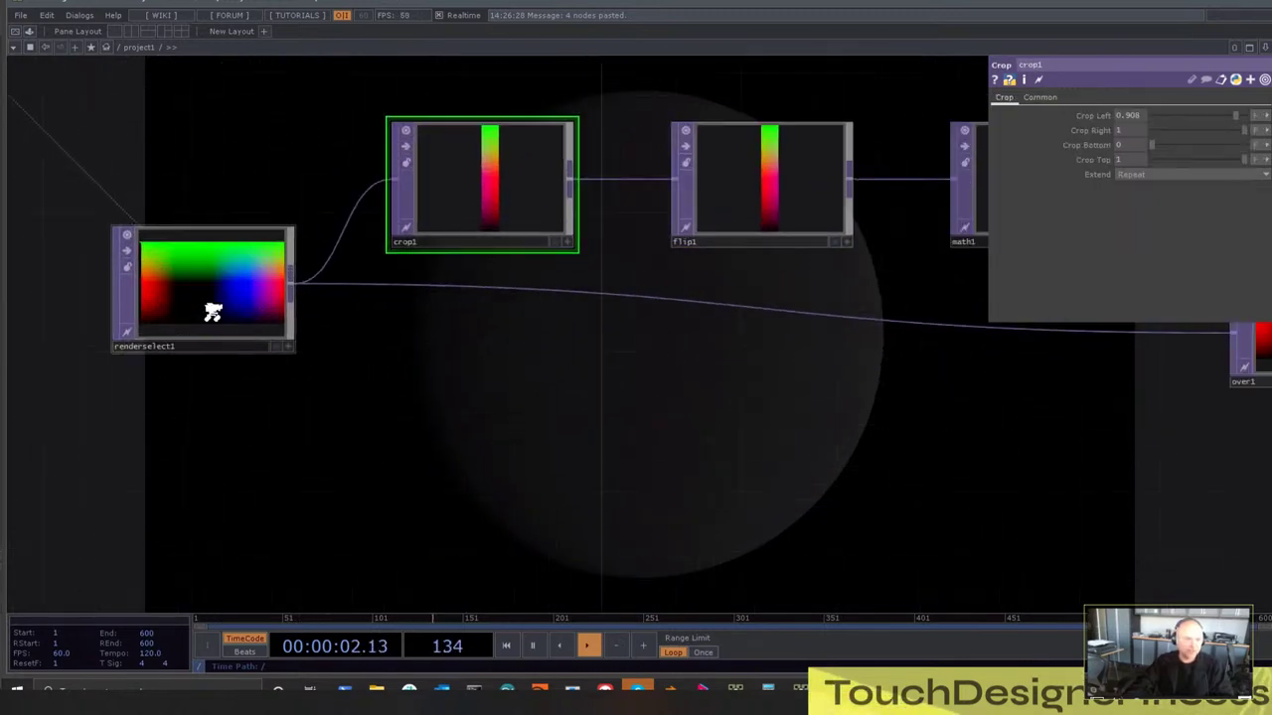
scroll(328, 312, "down", 6)
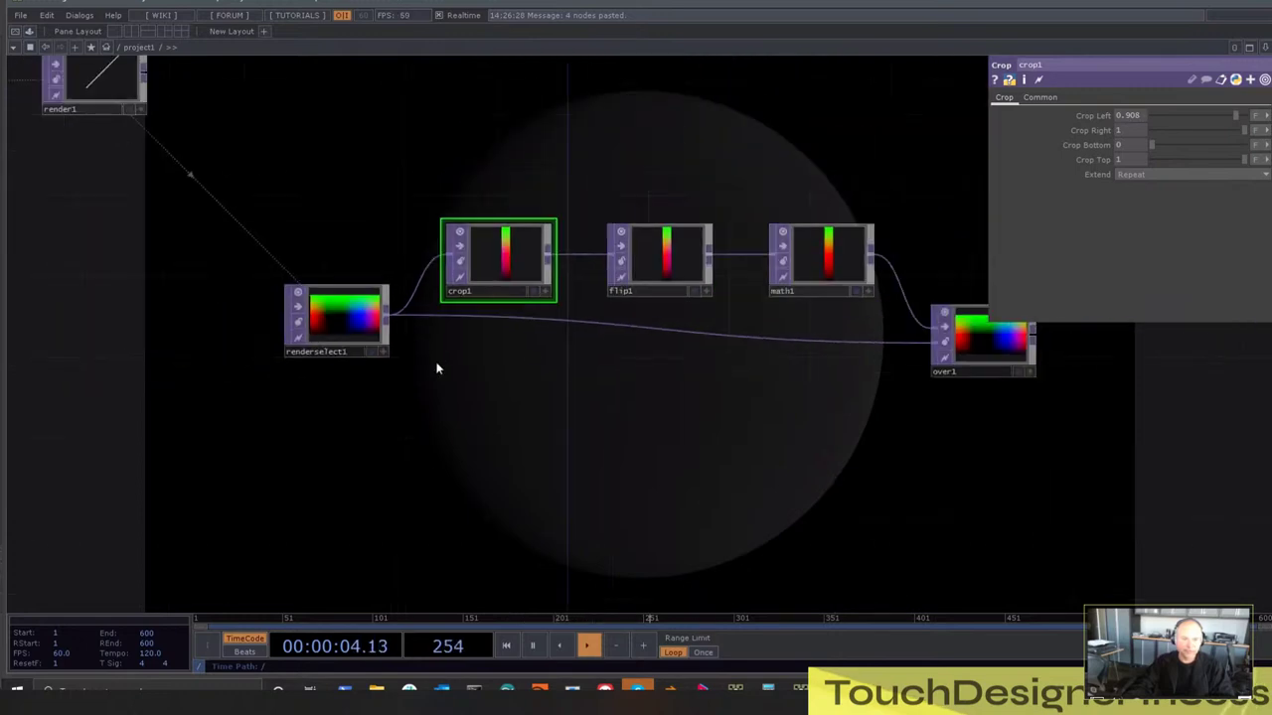
Examine the settings of the crop, flip and math nodes that branch off renderselect1
scroll(411, 367, "up", 3)
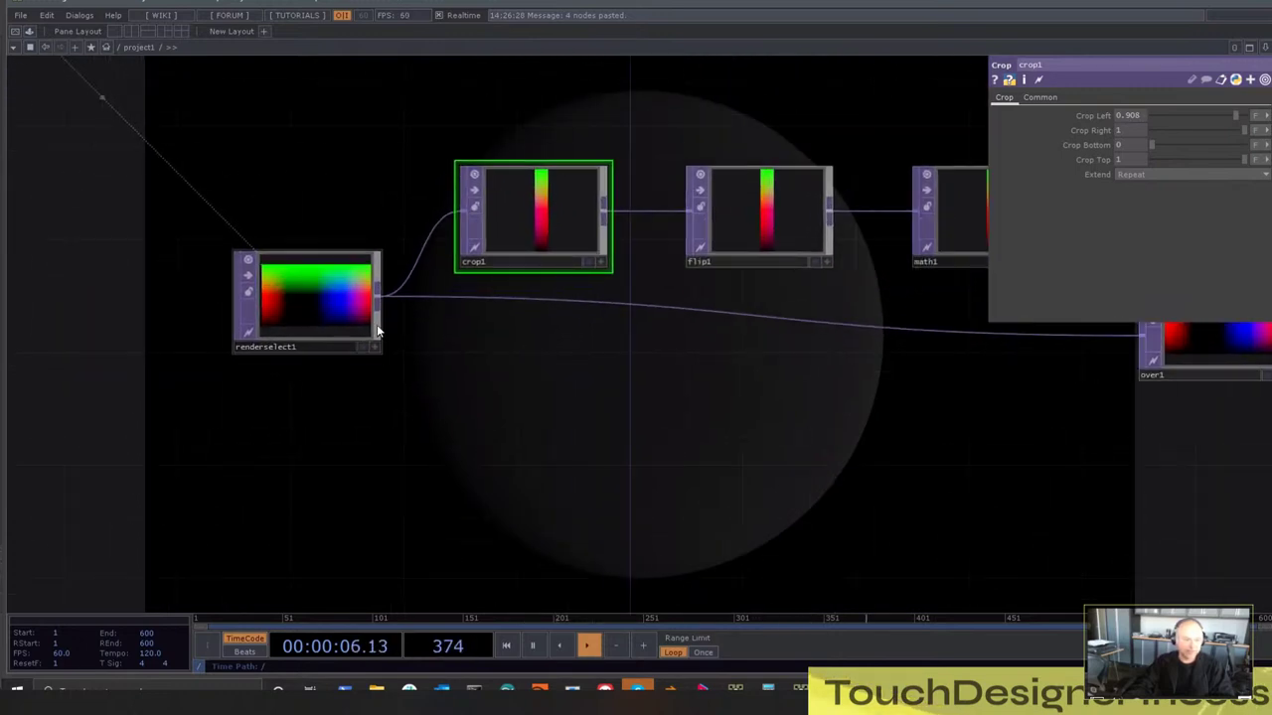
left_click_drag(680, 382, 769, 259)
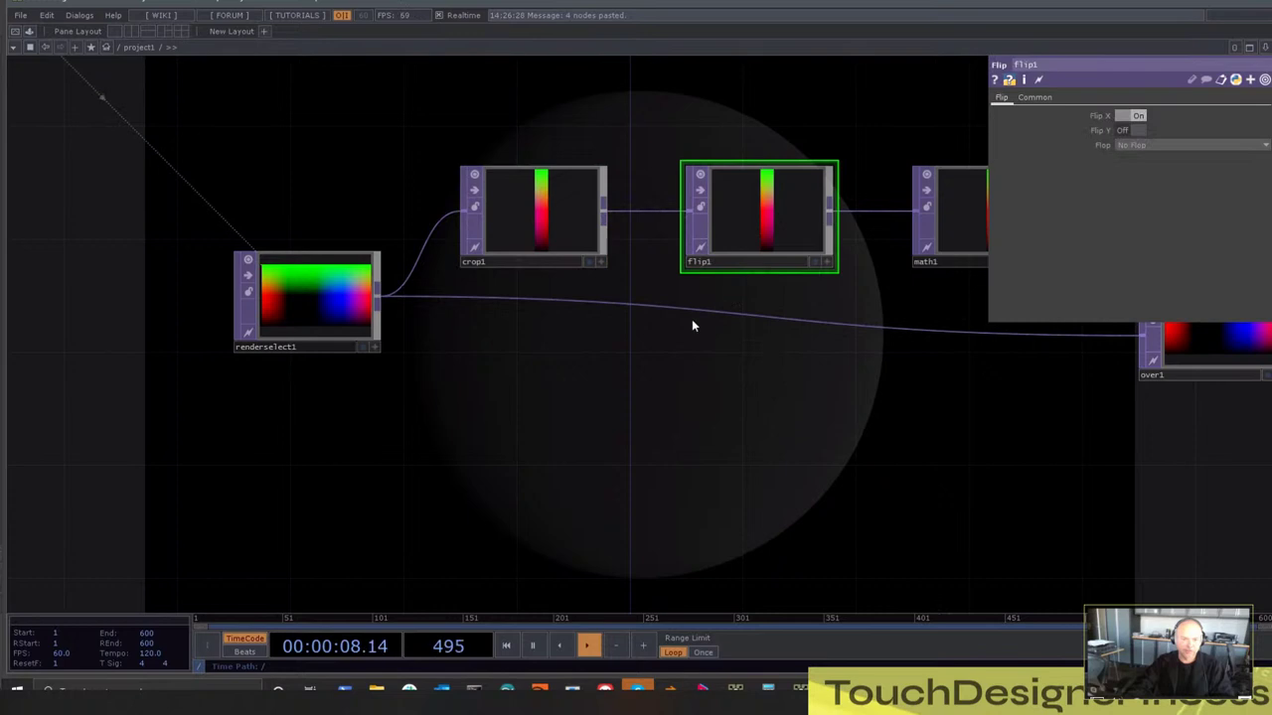
left_click(538, 207)
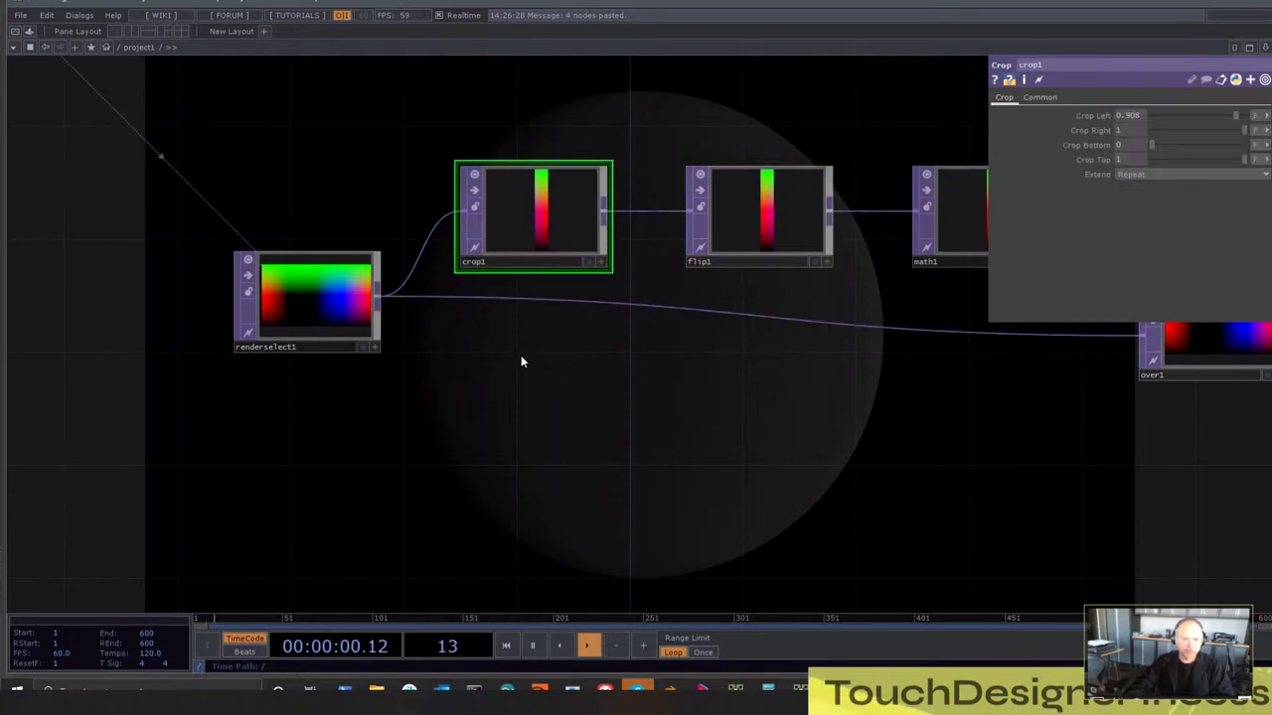
scroll(358, 288, "up", 3)
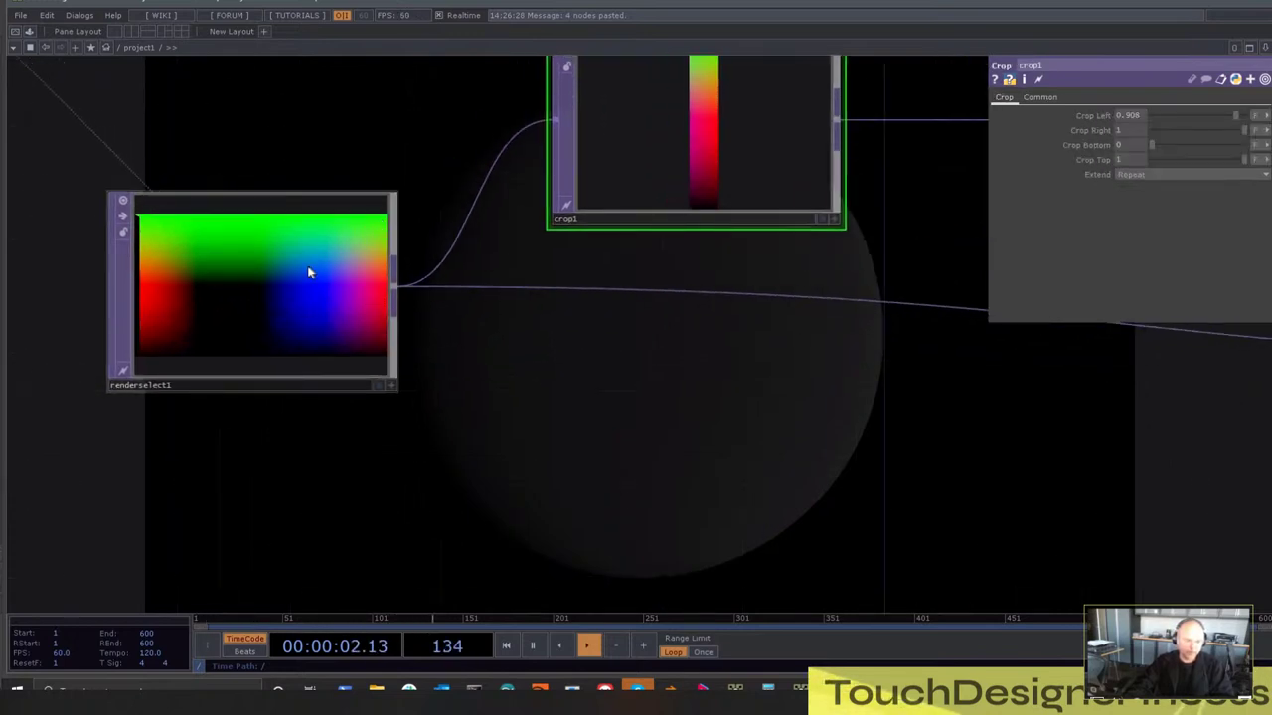
scroll(587, 357, "down", 3)
left_click(861, 261)
left_click_drag(779, 414, 749, 414)
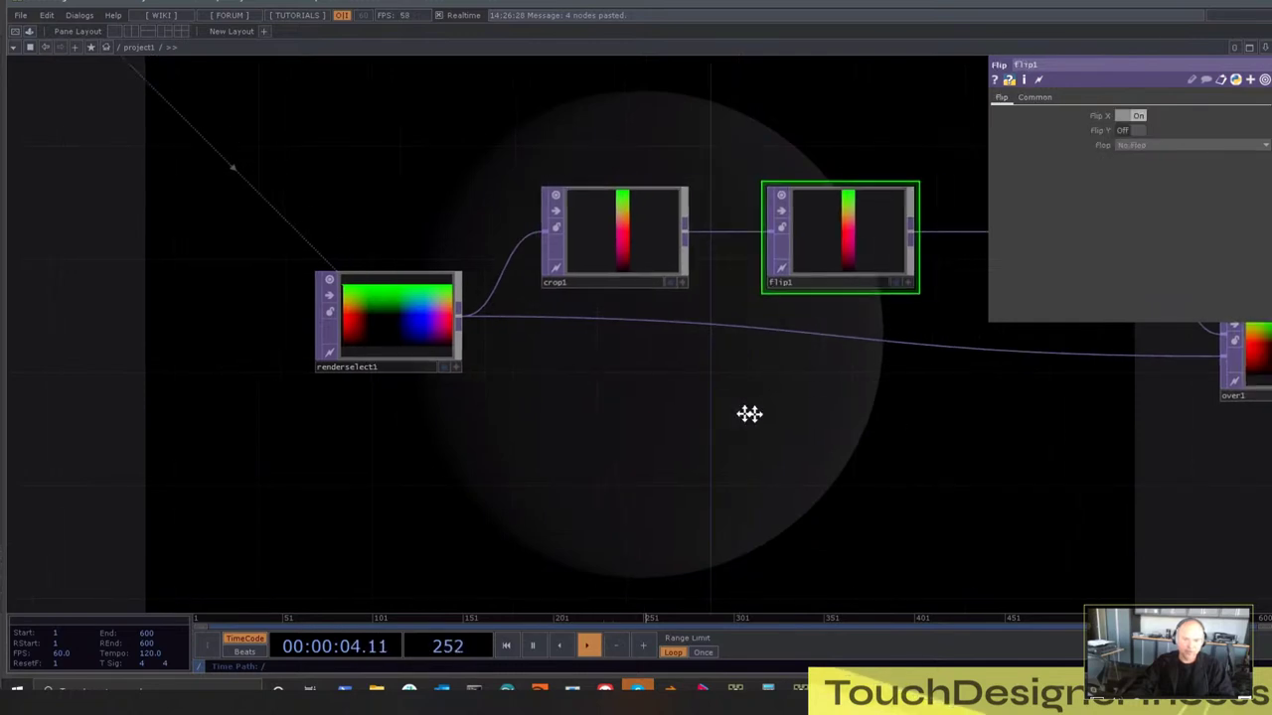
scroll(653, 339, "up", 3)
scroll(567, 355, "down", 3)
right_click_drag(755, 390, 845, 220)
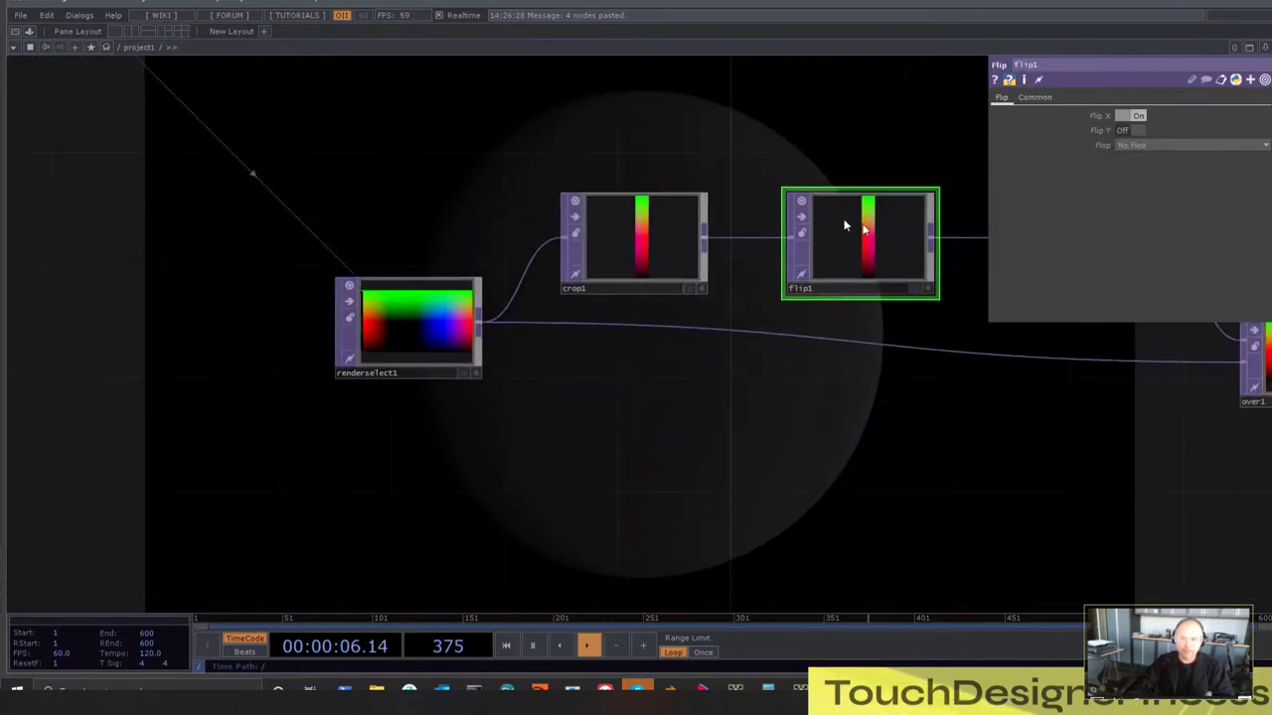
left_click_drag(830, 417, 472, 475)
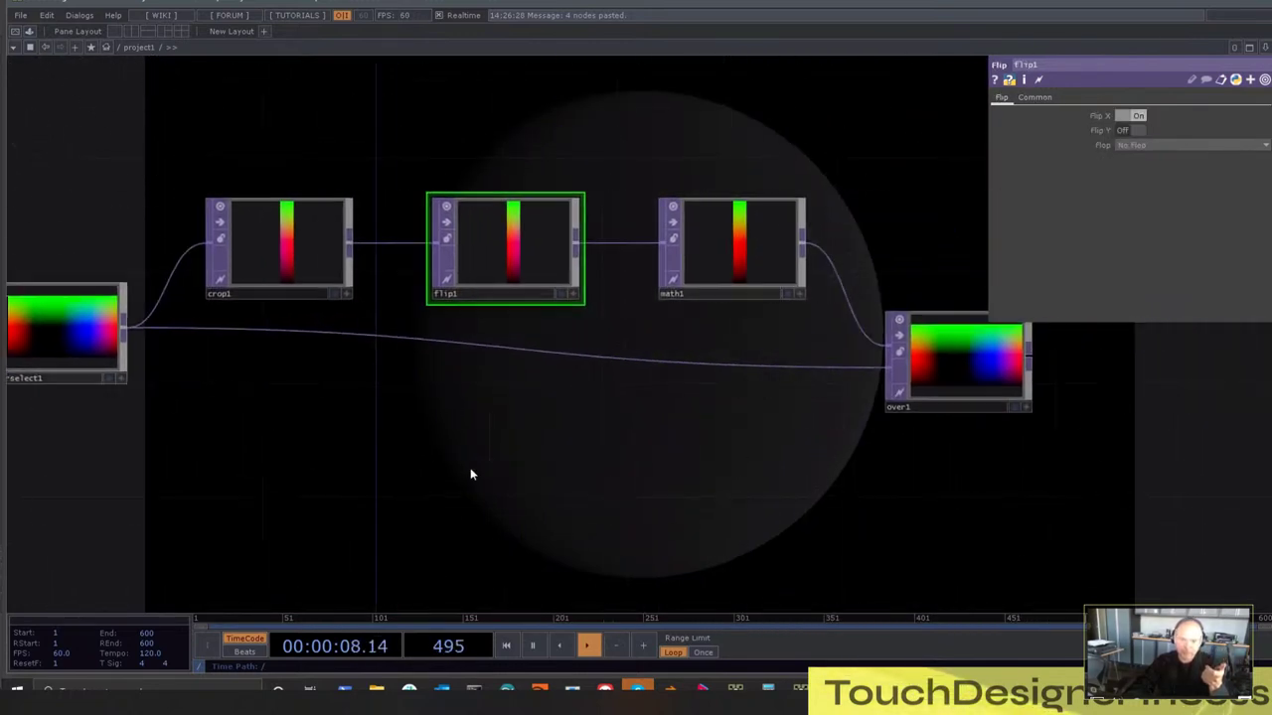
left_click(722, 254)
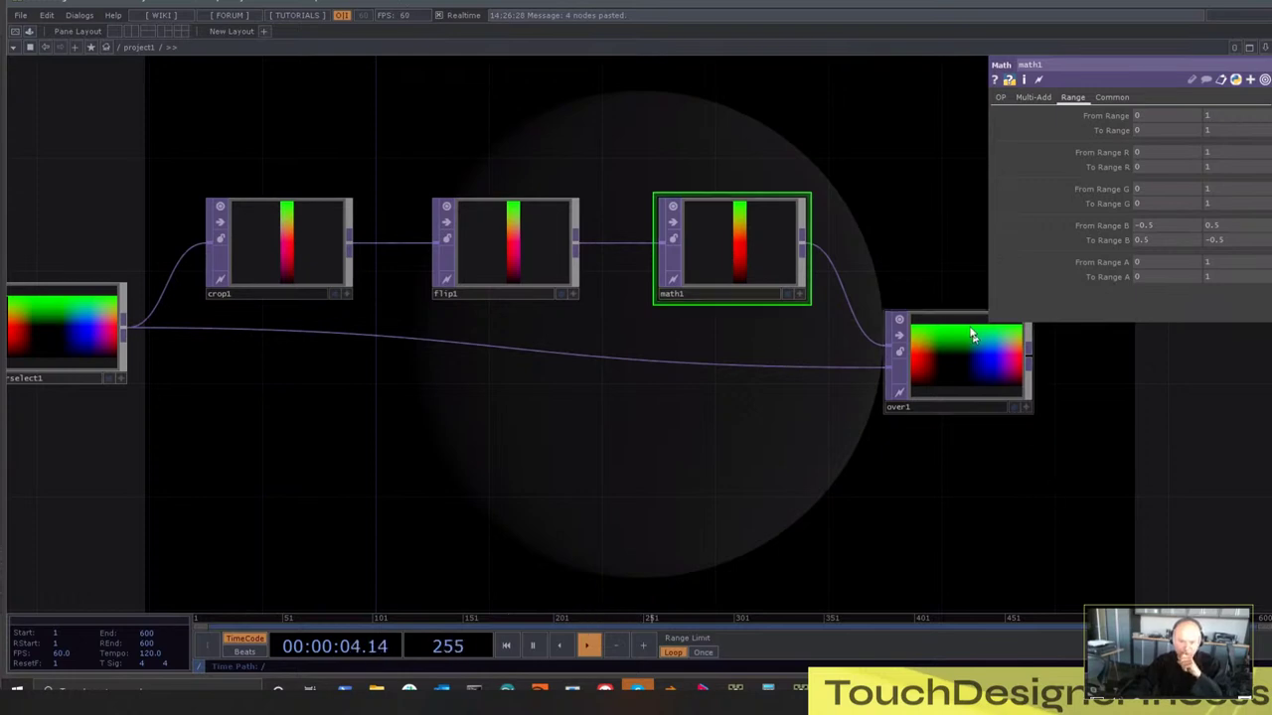
Inspect the over1 node's transform settings and its combined colour output up close
scroll(972, 336, "up", 5)
left_click(849, 417)
scroll(855, 422, "down", 5)
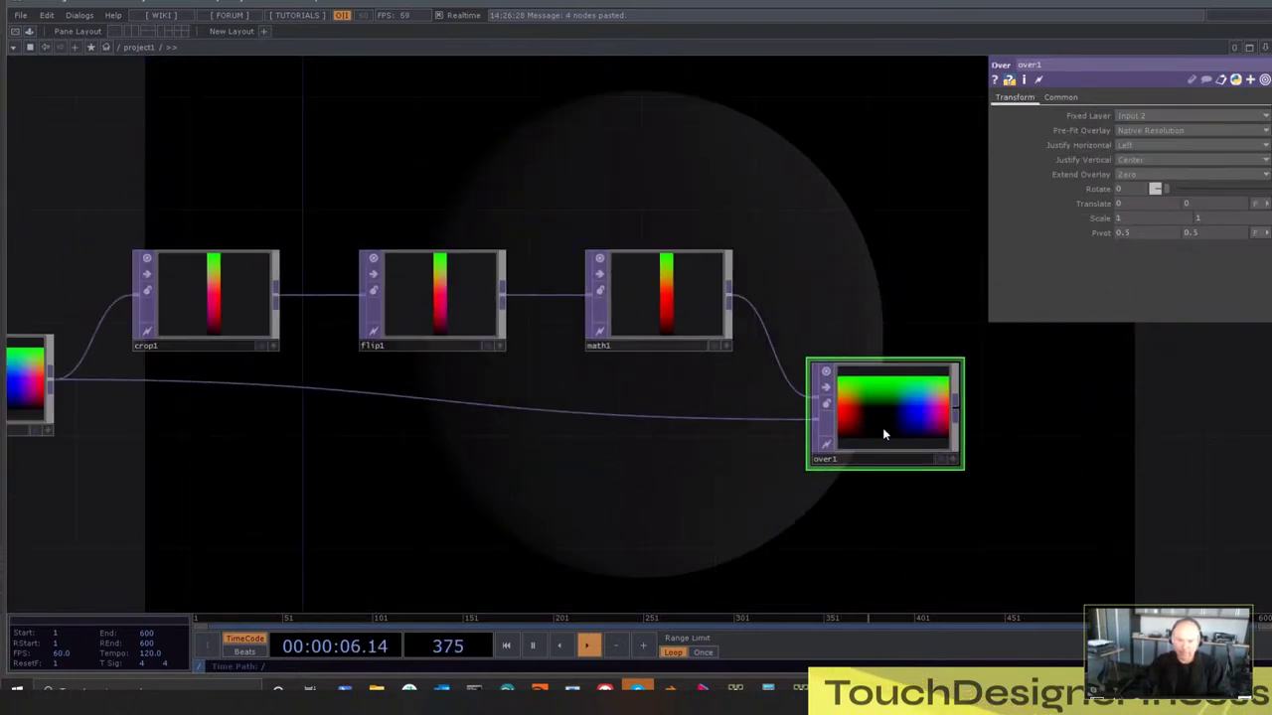
left_click_drag(883, 429, 855, 429)
left_click_drag(852, 244, 671, 233)
scroll(638, 469, "up", 5)
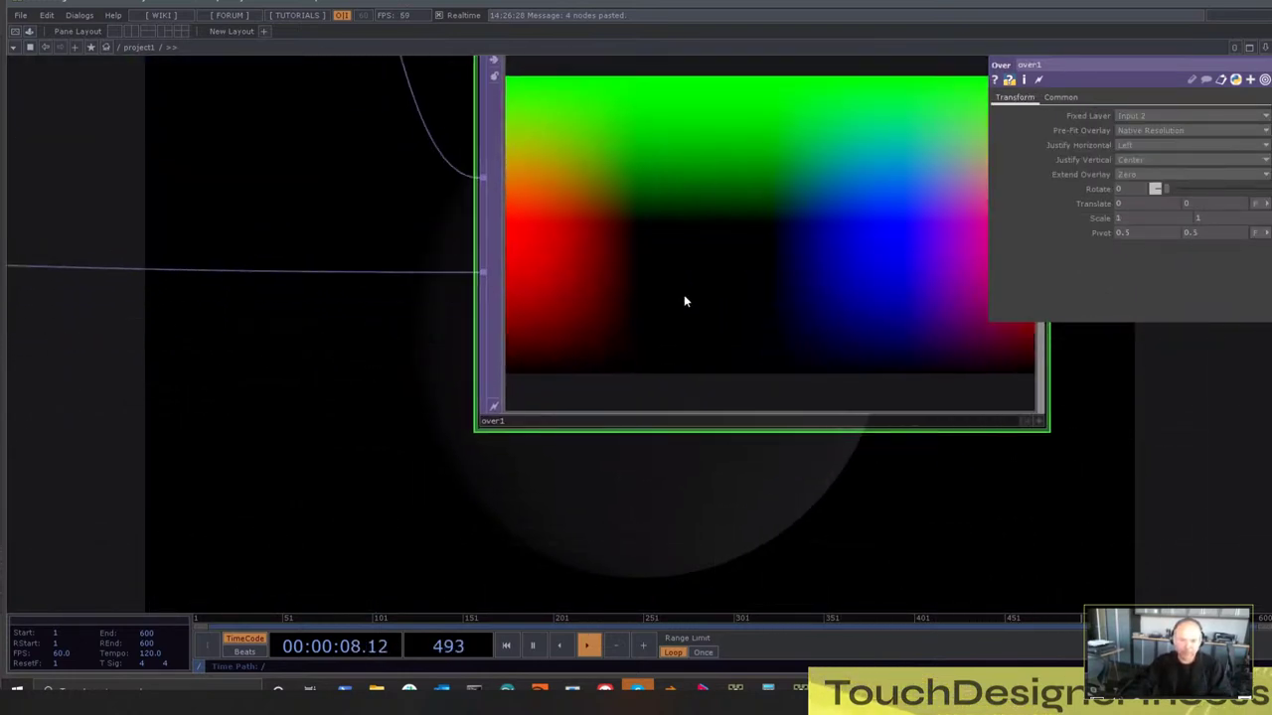
scroll(684, 301, "down", 5)
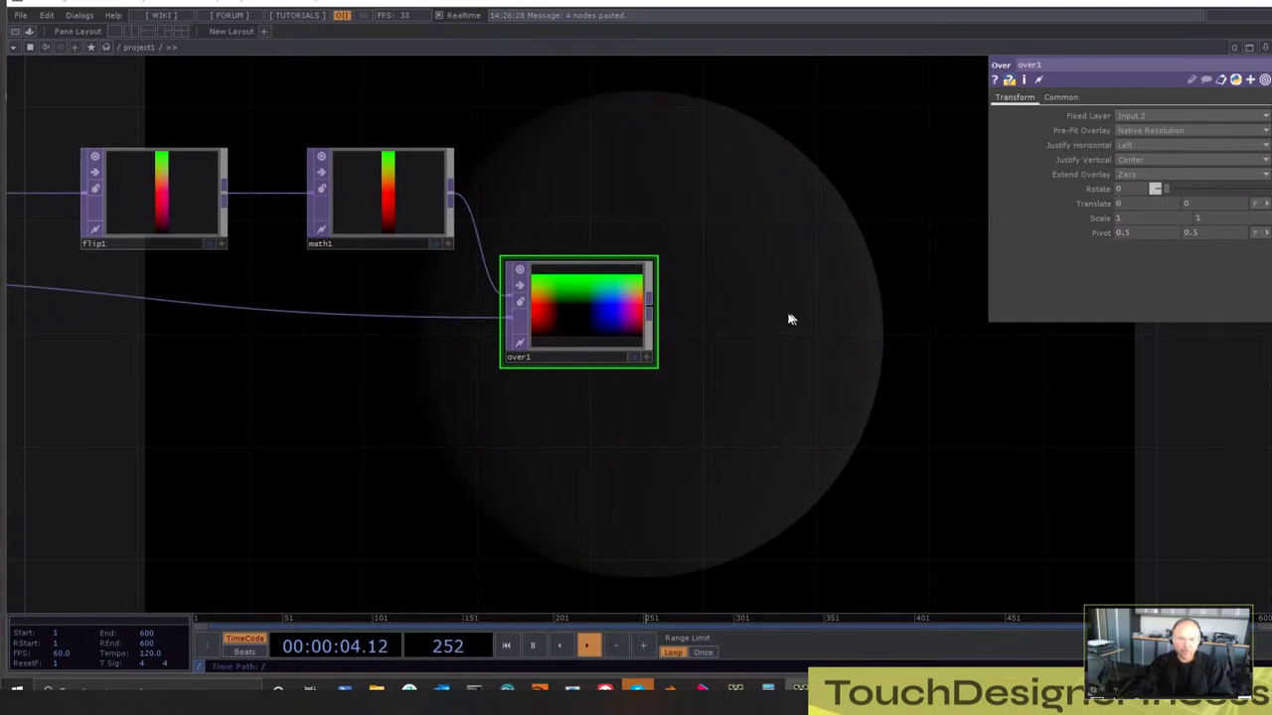
Paste the copied Noise node after over1, place it beside that node, and show only its non-default parameters
key("ctrl+v")
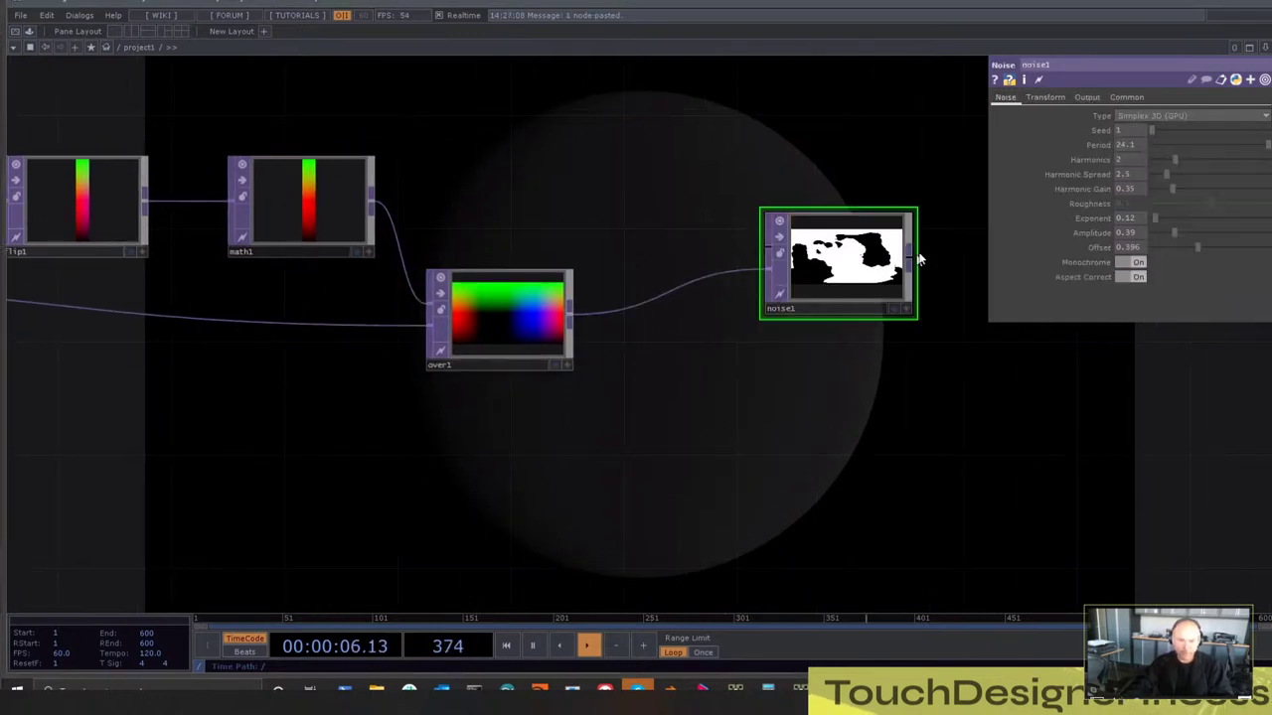
left_click_drag(815, 292, 703, 350)
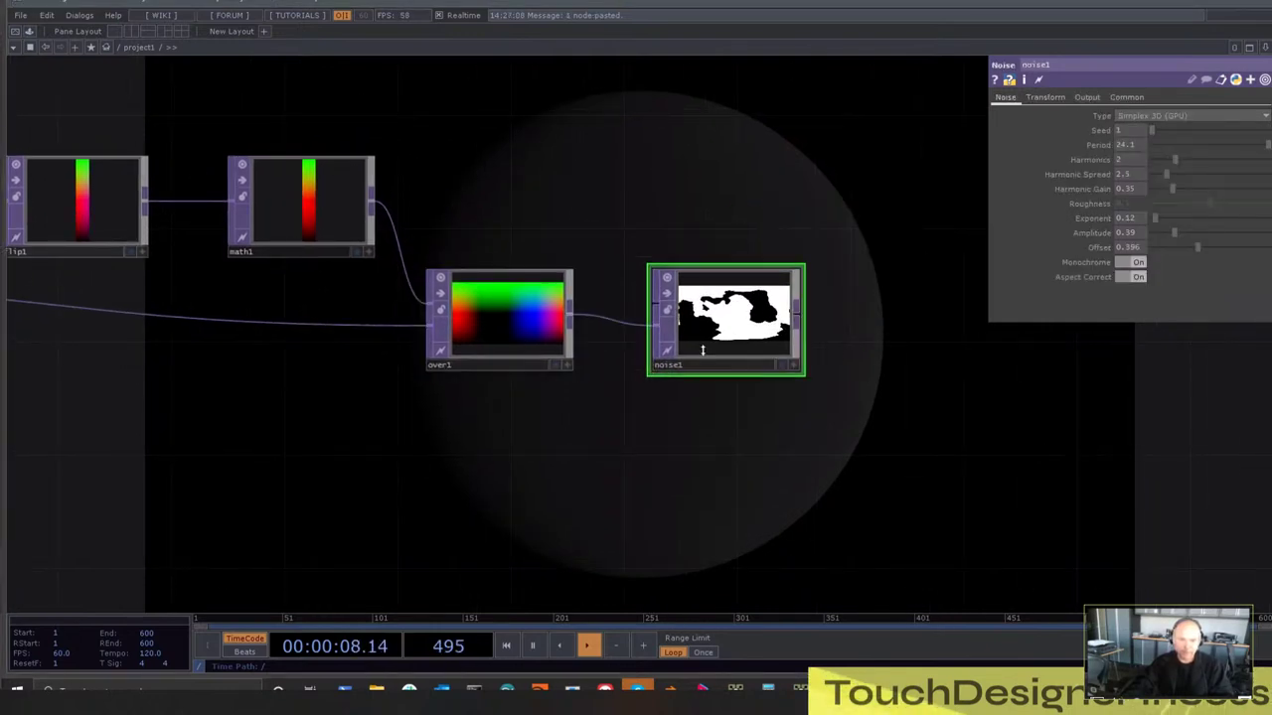
scroll(746, 250, "up", 3)
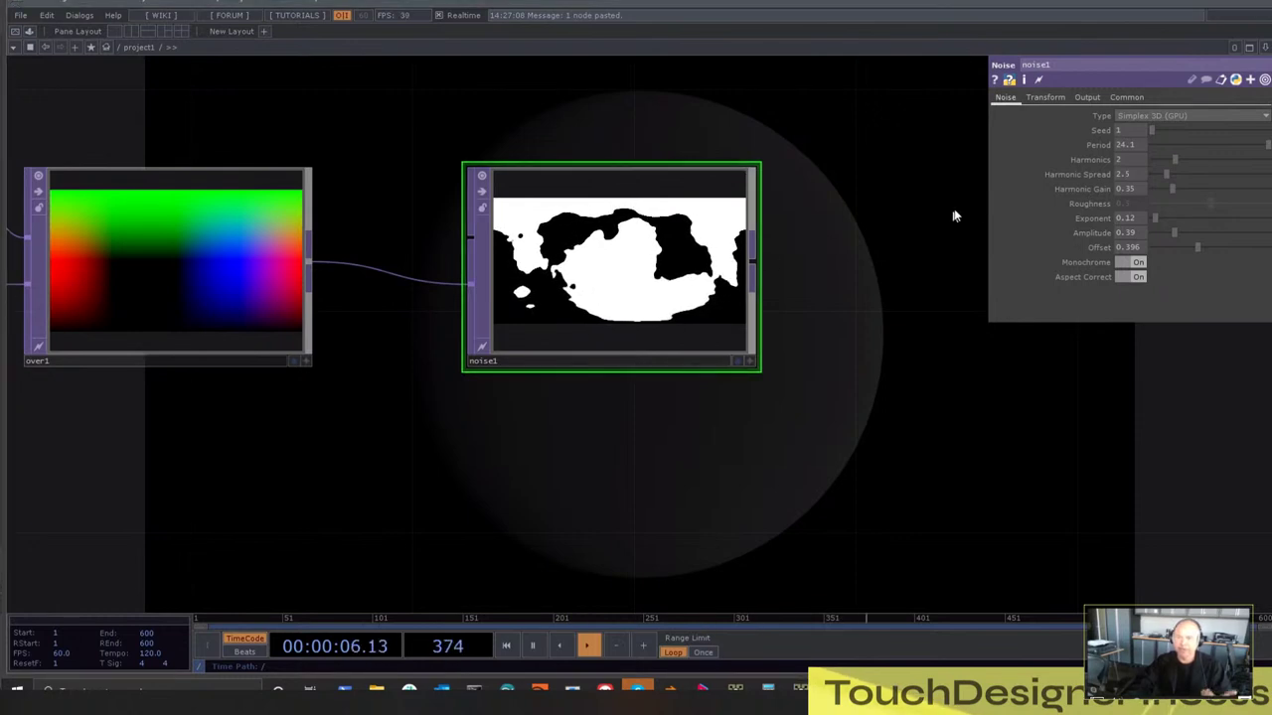
left_click(1265, 79)
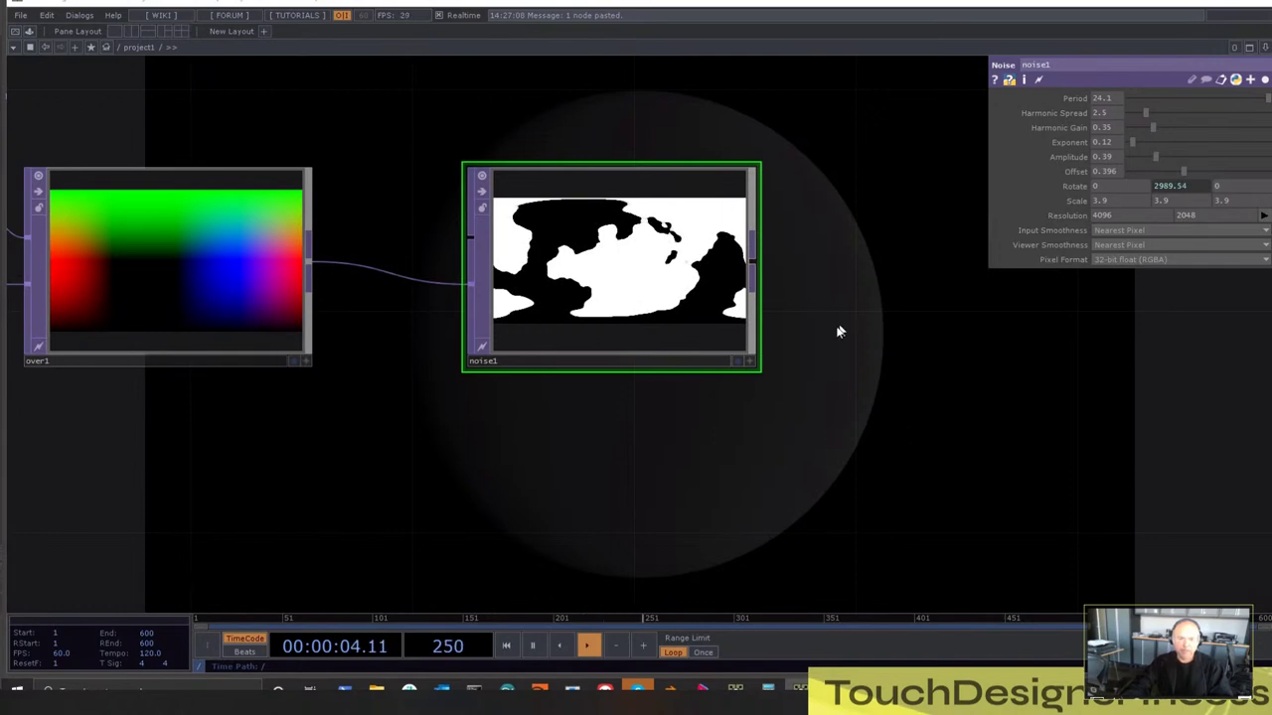
Paste a second Noise node fed by noise1 and place it right beside that node
scroll(840, 334, "down", 3)
left_click_drag(896, 341, 792, 341)
key("ctrl+v")
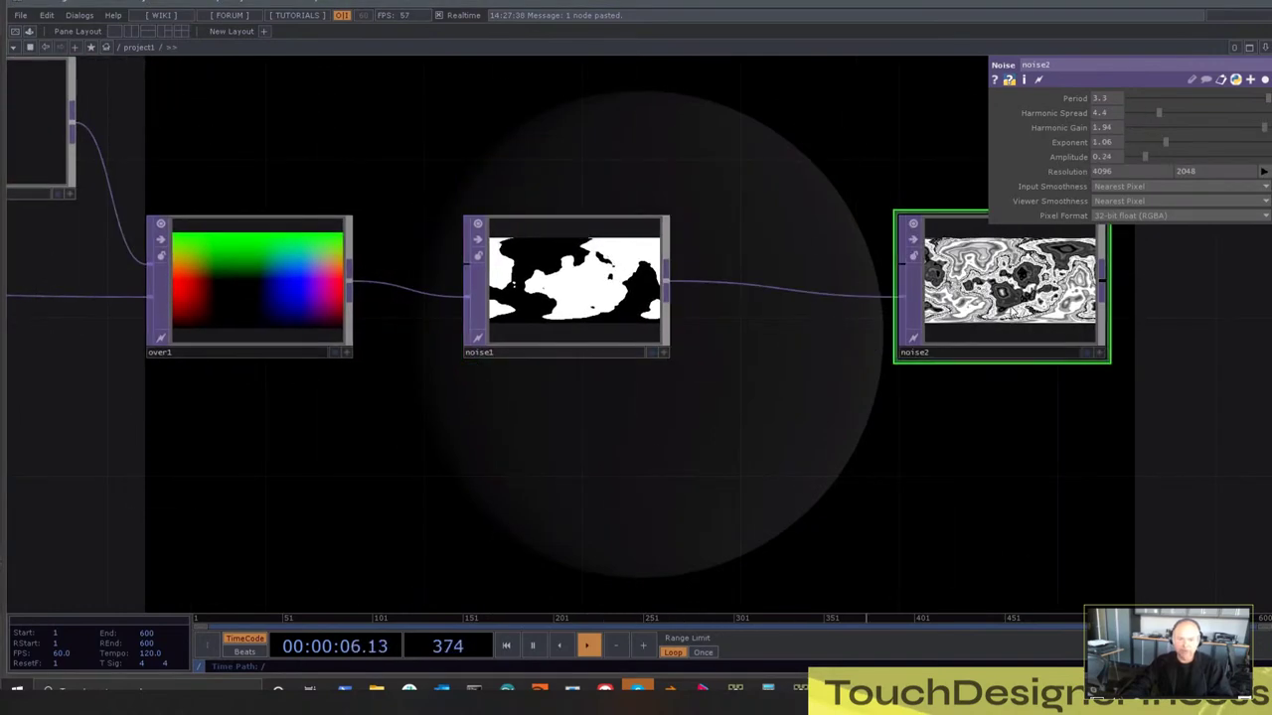
left_click_drag(987, 341, 829, 341)
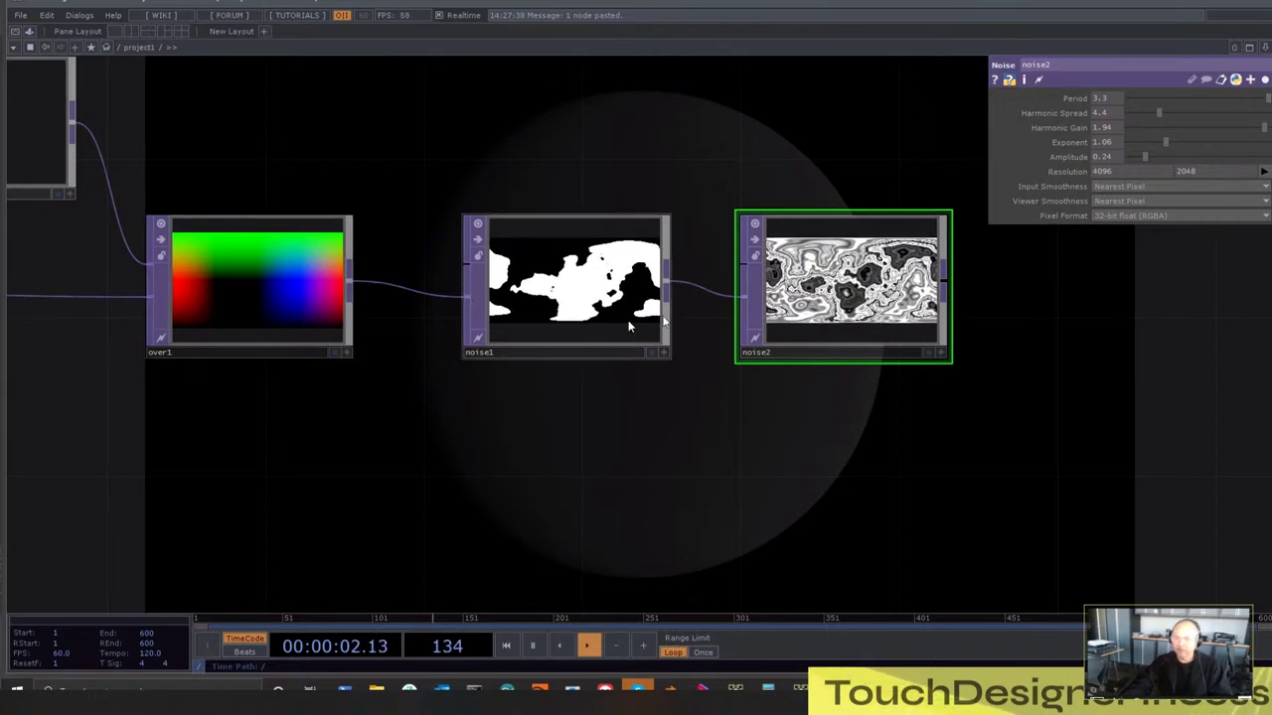
Examine the noise1 and noise2 patterns up close and their place in the texture chain
scroll(628, 320, "up", 3)
scroll(647, 327, "down", 5)
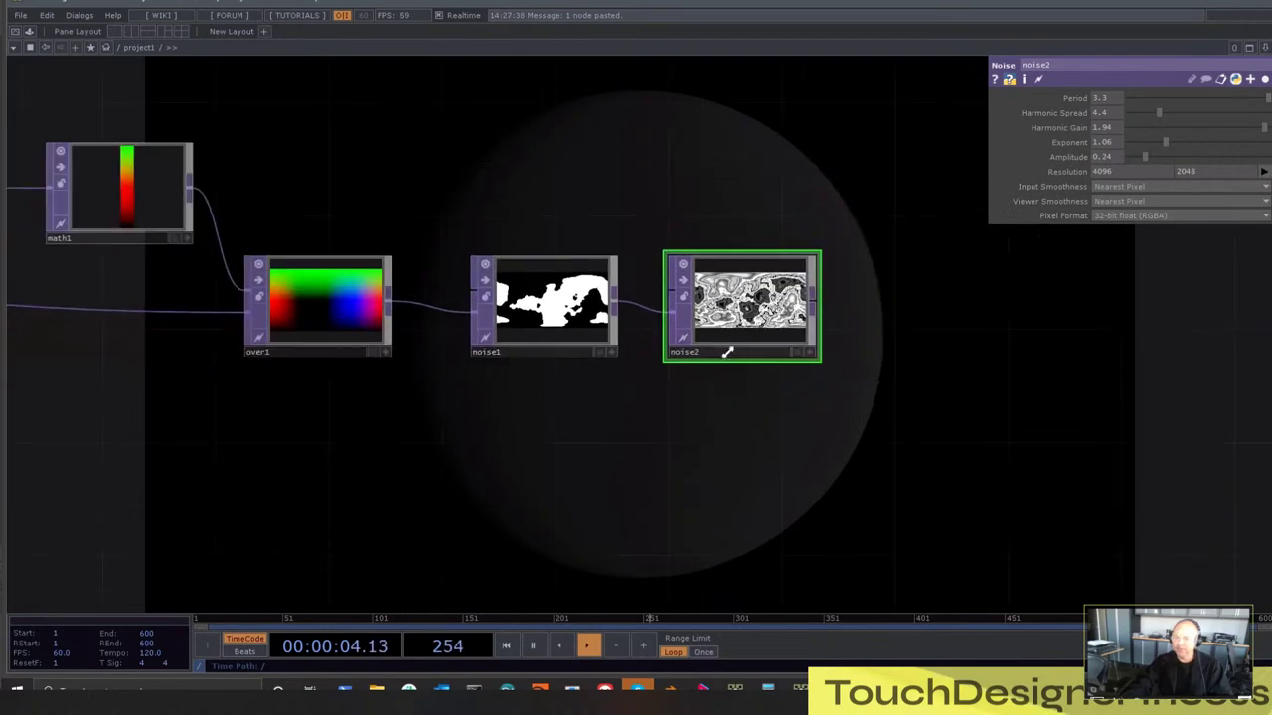
scroll(765, 293, "up", 3)
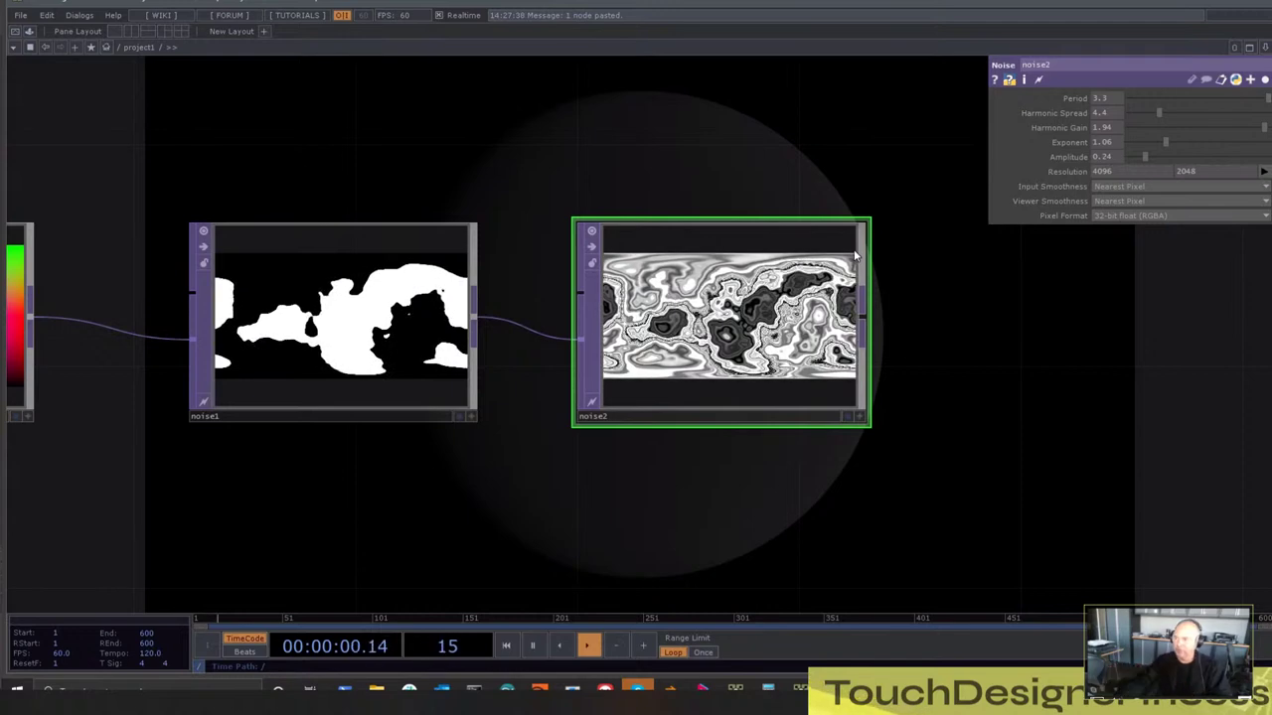
scroll(852, 328, "down", 3)
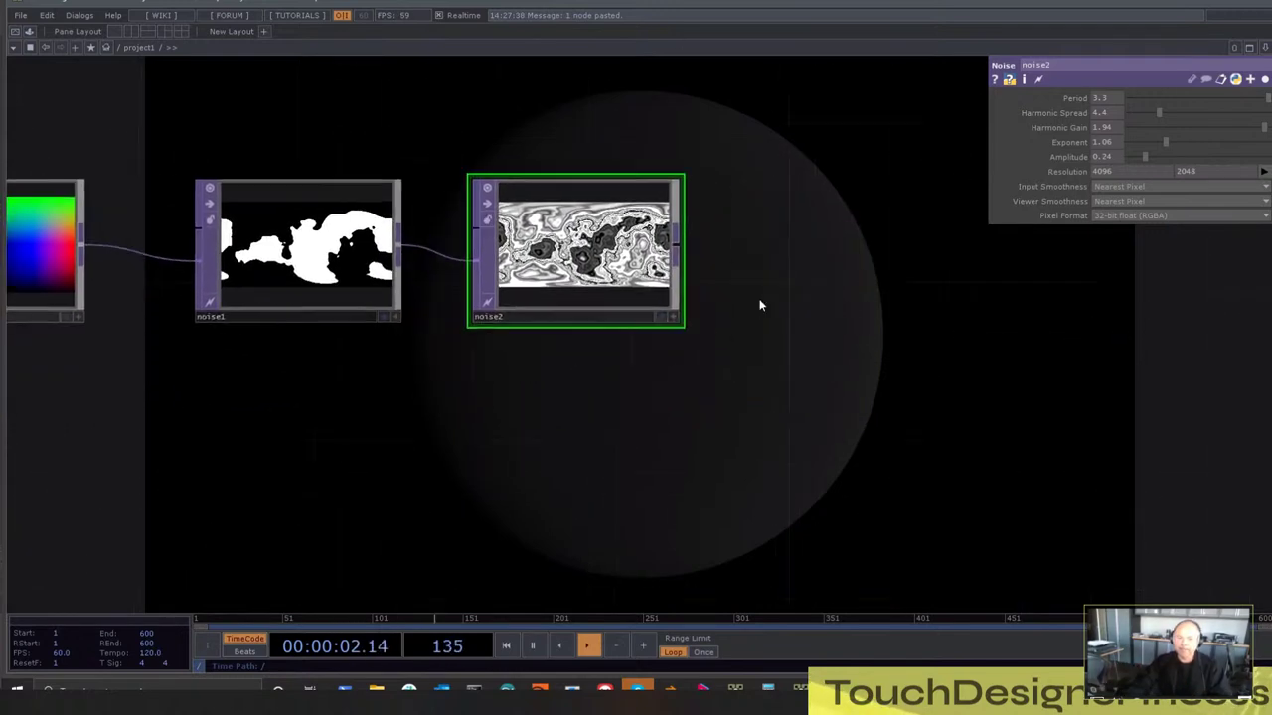
scroll(761, 305, "down", 4)
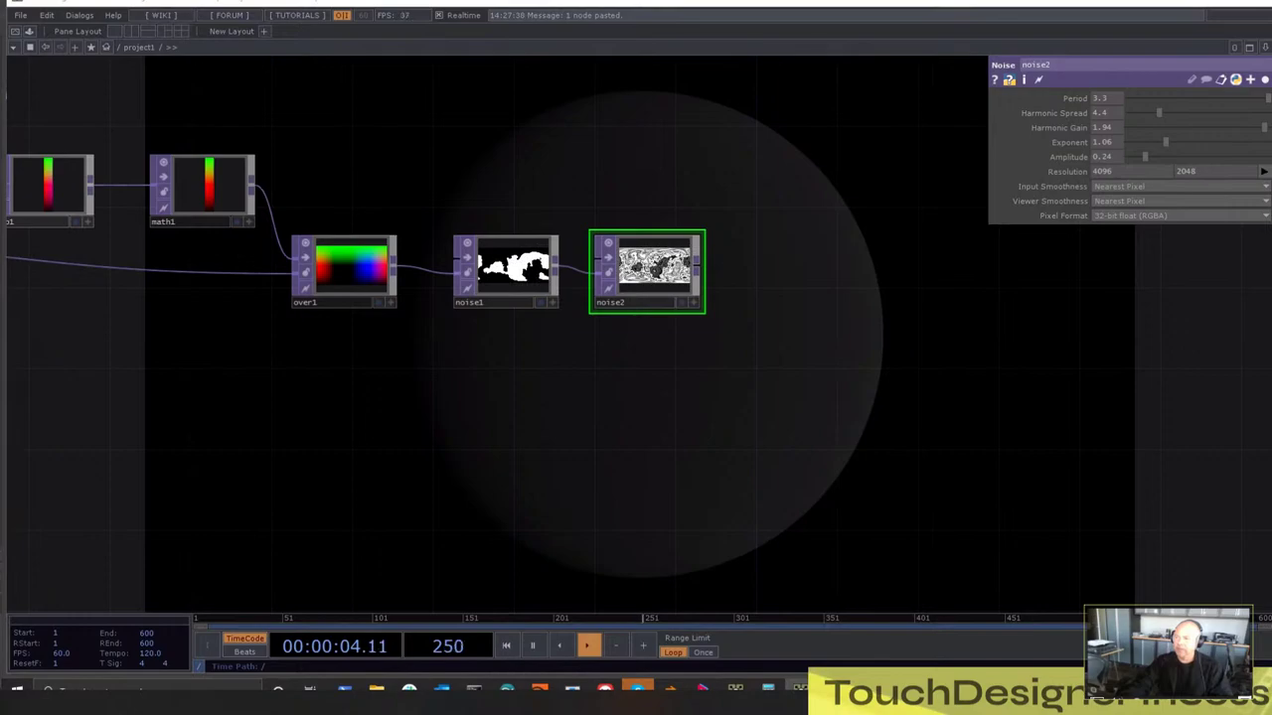
scroll(778, 252, "up", 6)
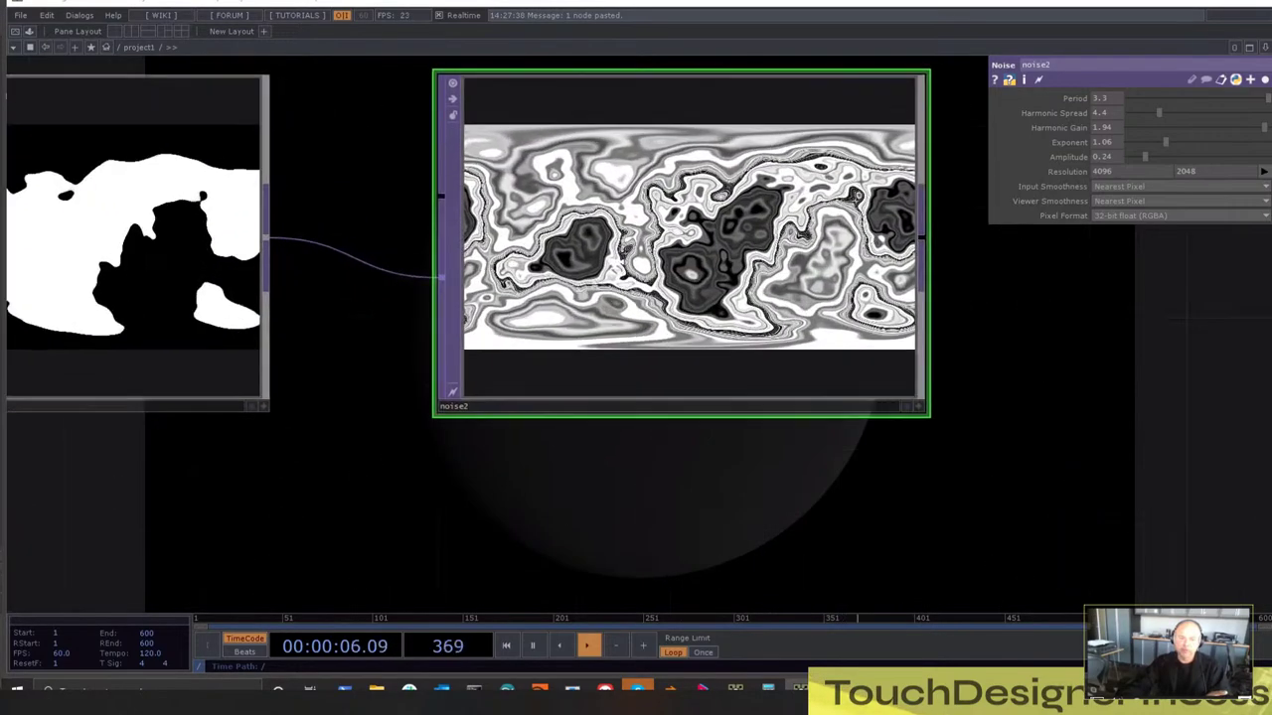
scroll(768, 332, "down", 5)
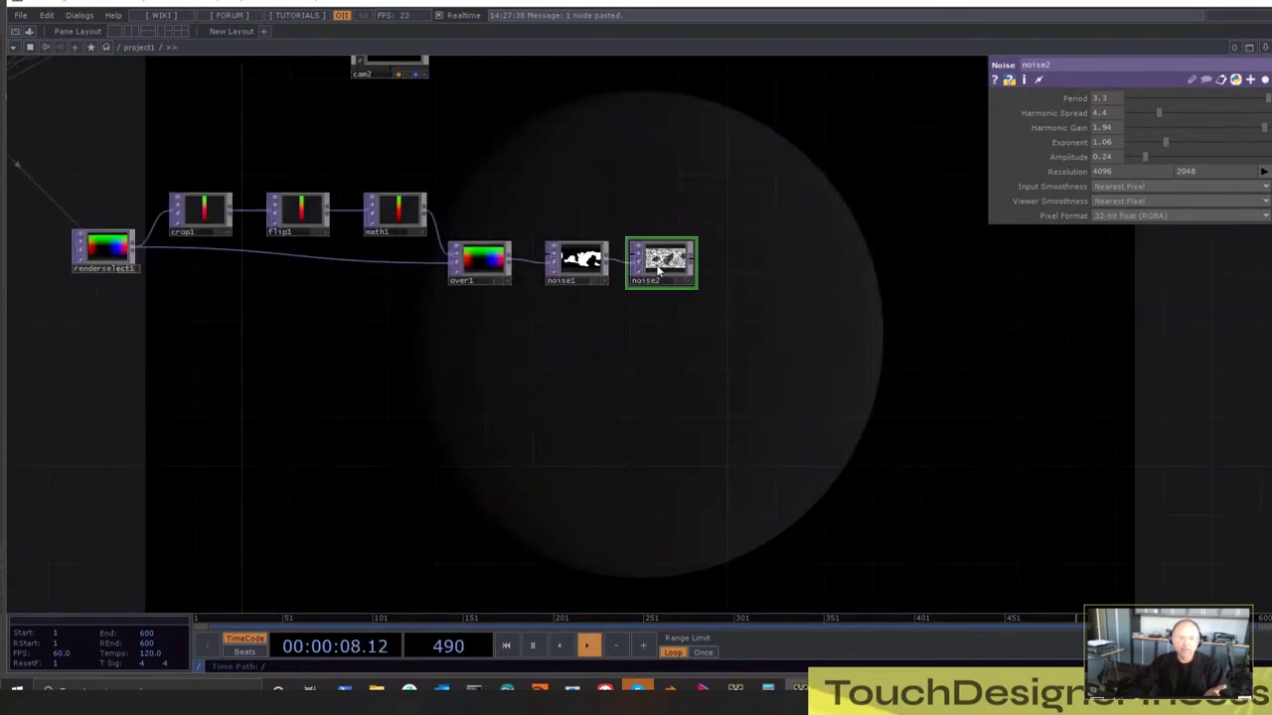
scroll(768, 332, "up", 5)
Temporarily show noise2's output in the network background and compare it with the Pic1 reference image
left_click(767, 327)
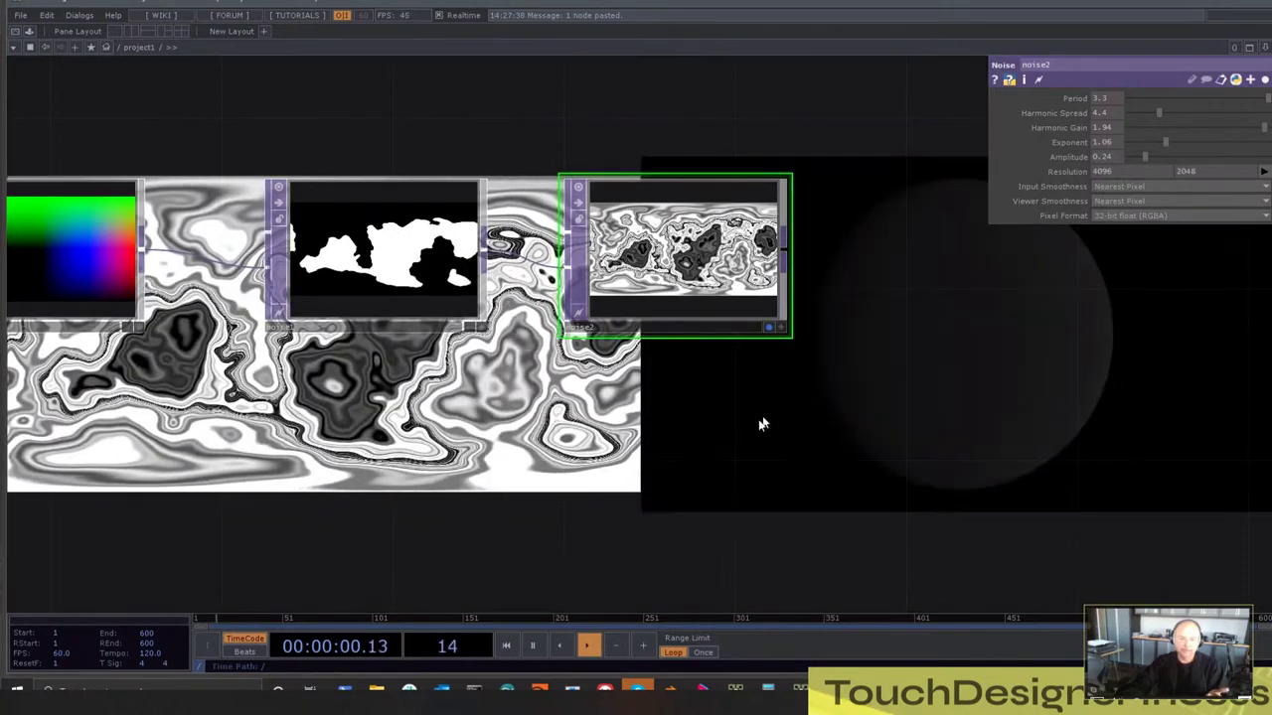
scroll(762, 423, "down", 3)
left_click_drag(491, 211, 865, 457)
scroll(865, 463, "down", 4)
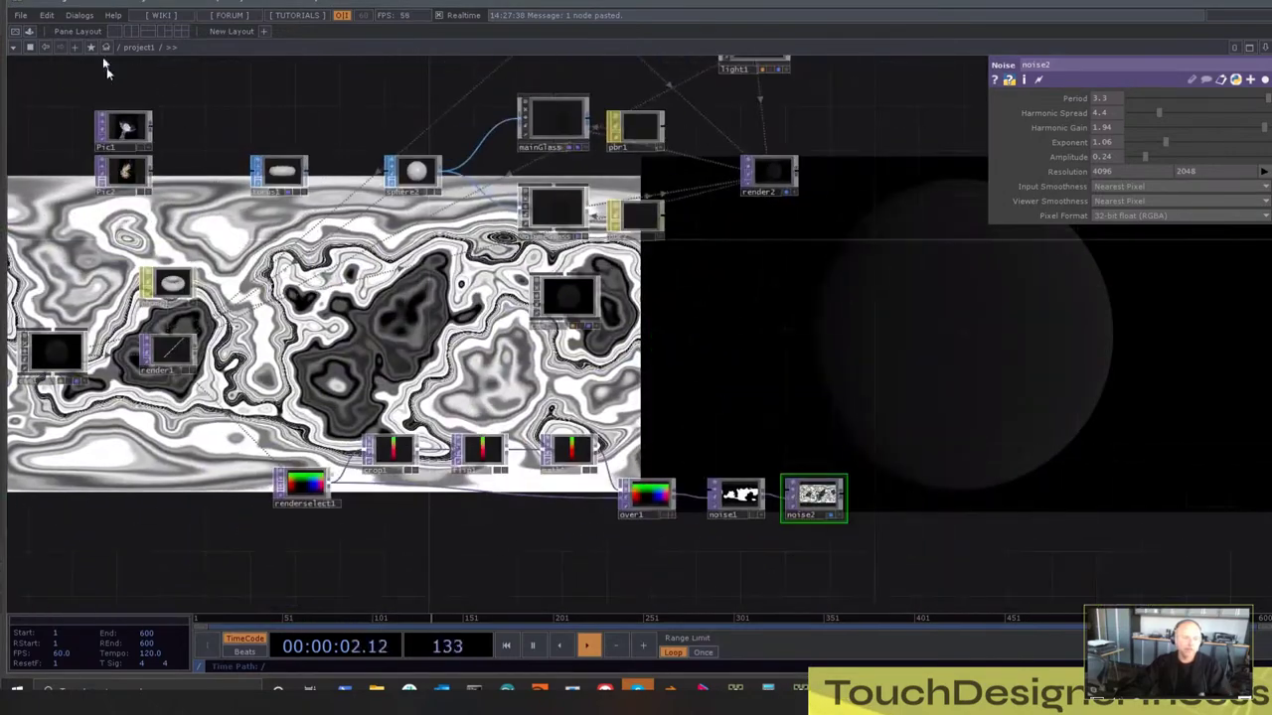
scroll(112, 65, "up", 6)
scroll(354, 193, "up", 2)
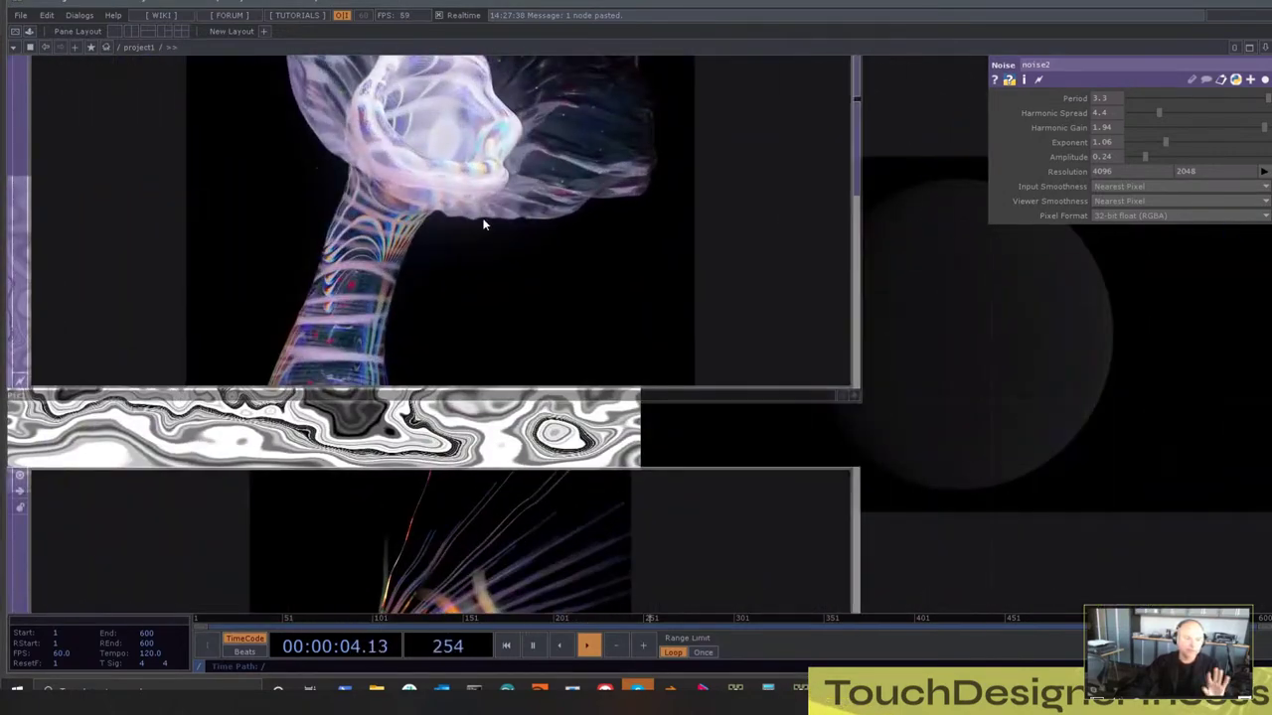
scroll(483, 212, "down", 6)
left_click_drag(841, 479, 354, 227)
left_click_drag(363, 311, 332, 357)
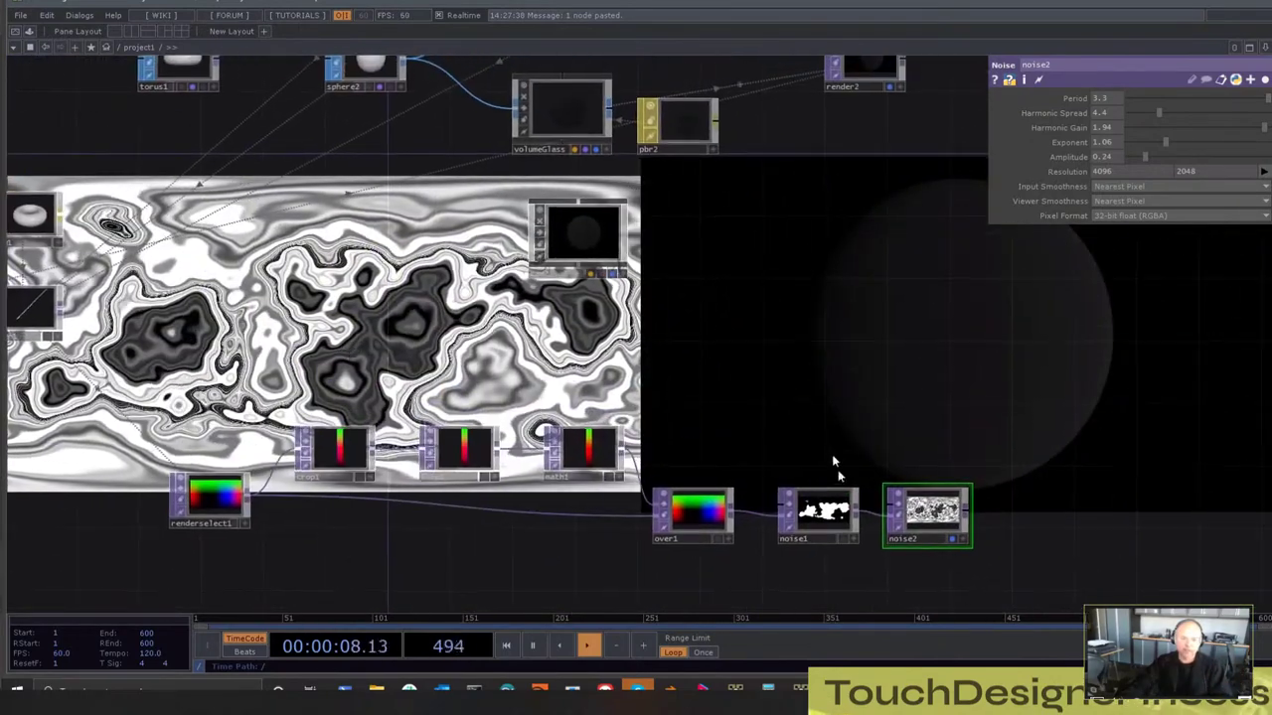
left_click(952, 540)
Paste the Ramp, HSV to RGB, HSV Adjust and Lookup nodes, with the Lookup fed by noise2, and arrange them below the noise chain
left_click_drag(895, 428, 802, 361)
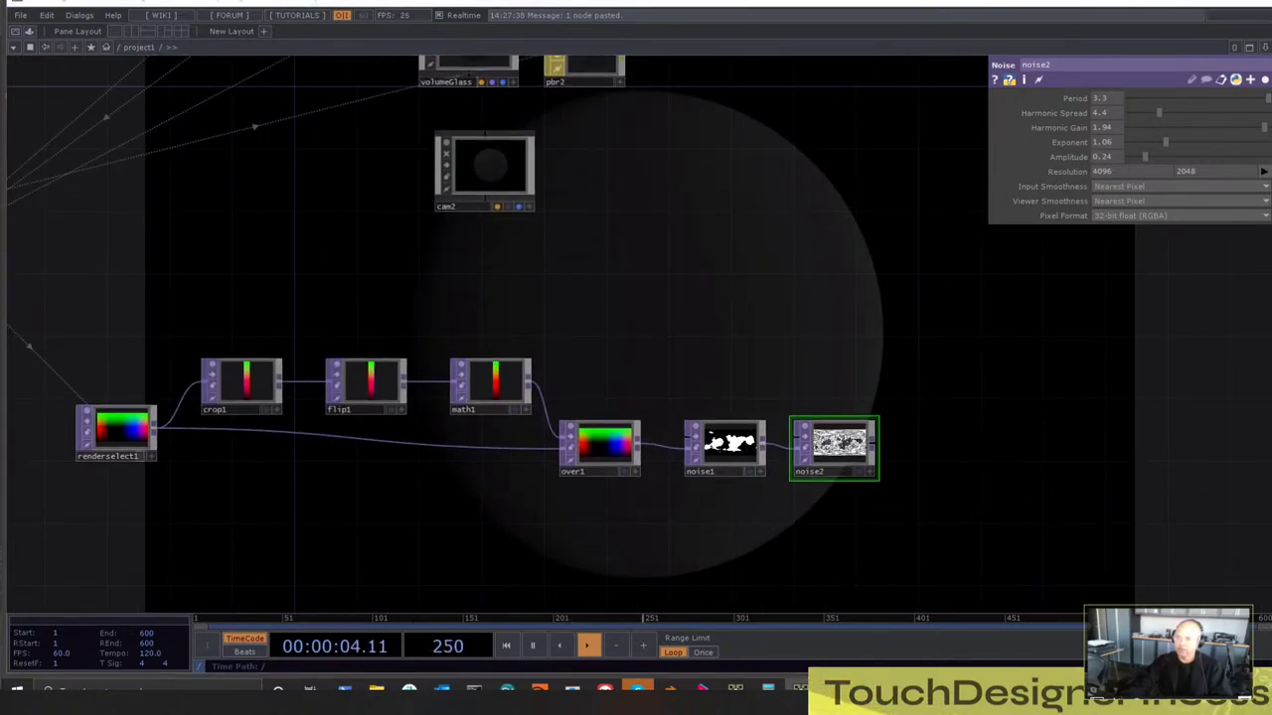
scroll(756, 265, "down", 4)
left_click_drag(770, 266, 727, 181)
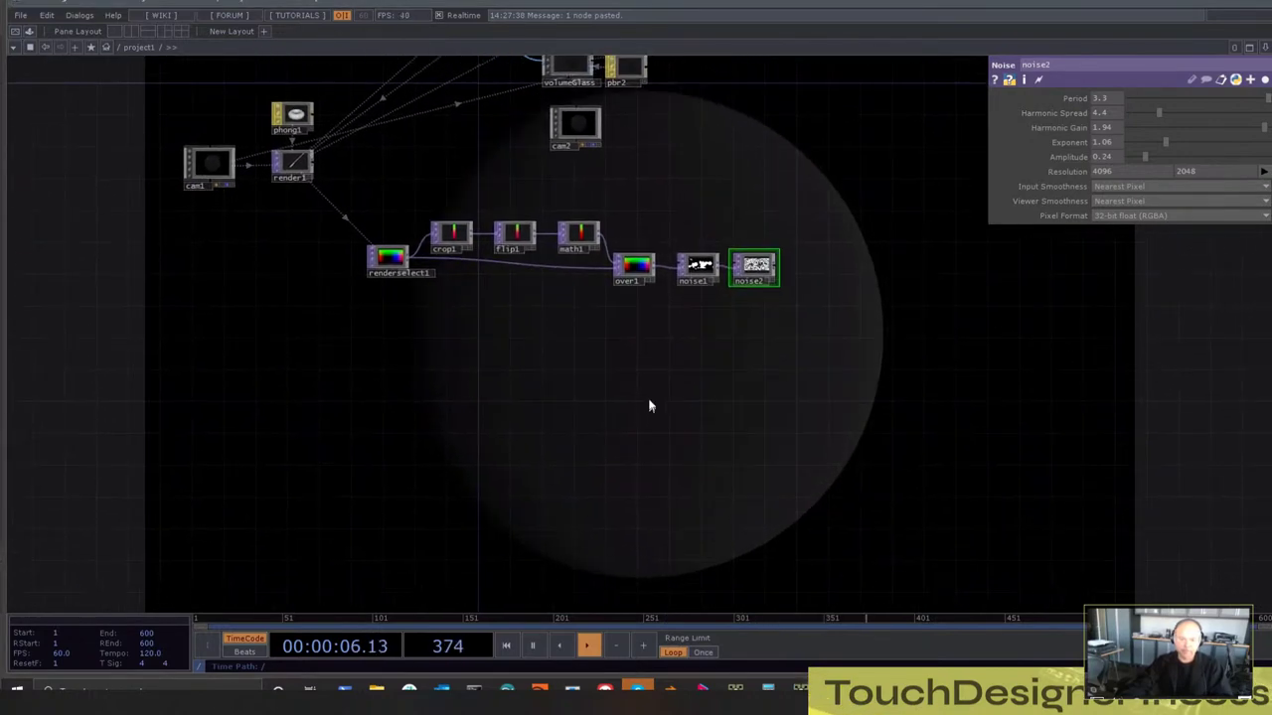
key("ctrl+v")
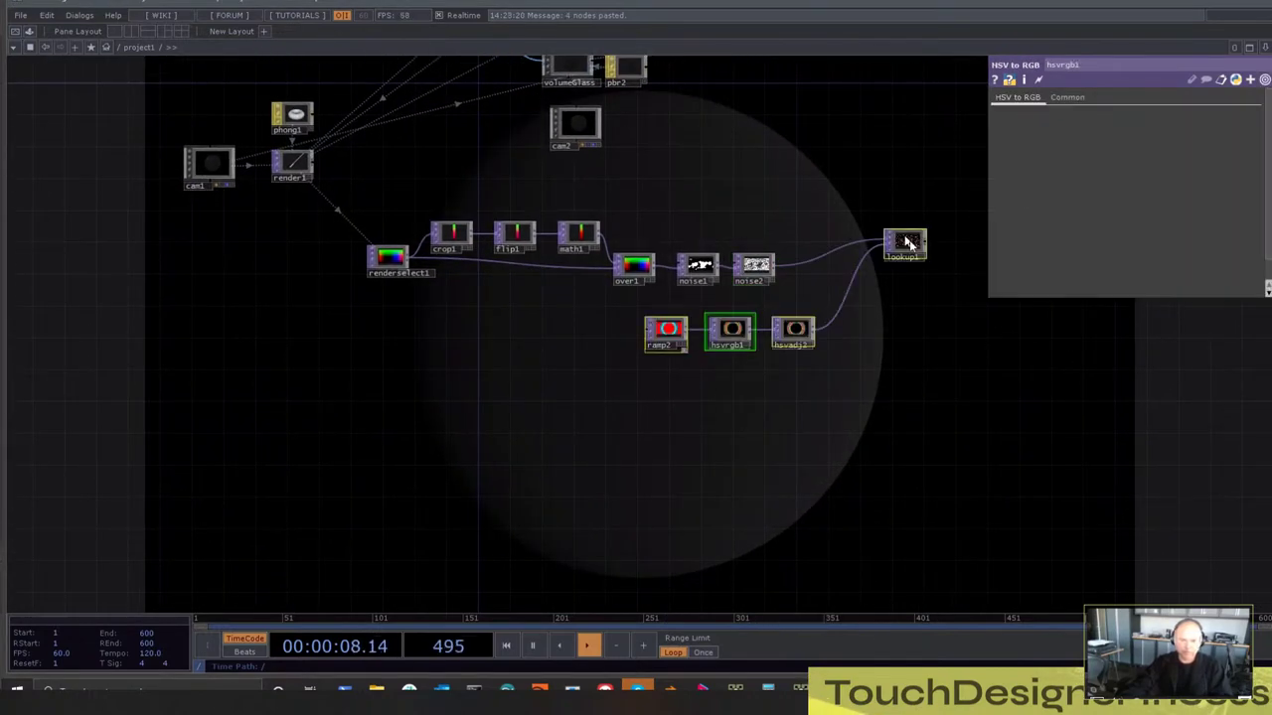
scroll(907, 244, "up", 3)
left_click_drag(408, 399, 381, 500)
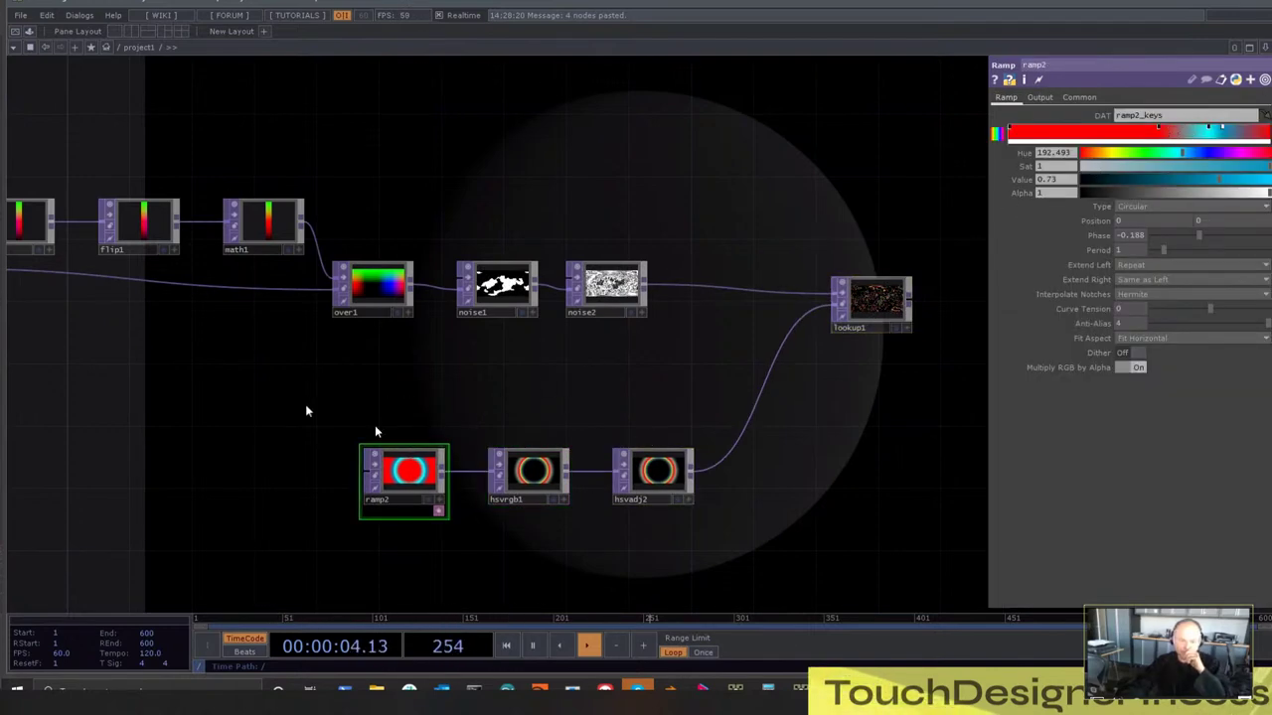
Examine the colour bands in the Pic1 reference image and compare them with the ramp2 and hsvrgb1 outputs
left_click_drag(306, 406, 875, 591)
scroll(700, 552, "down", 3)
scroll(388, 189, "up", 6)
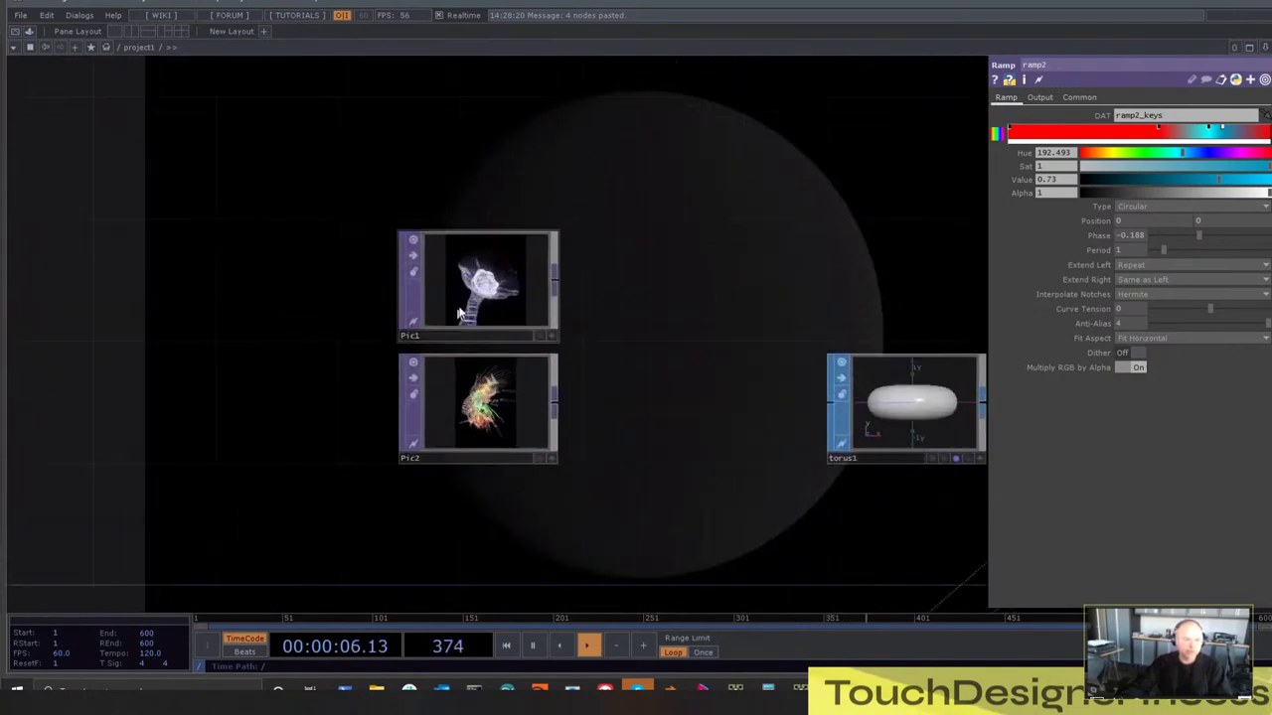
scroll(460, 314, "up", 5)
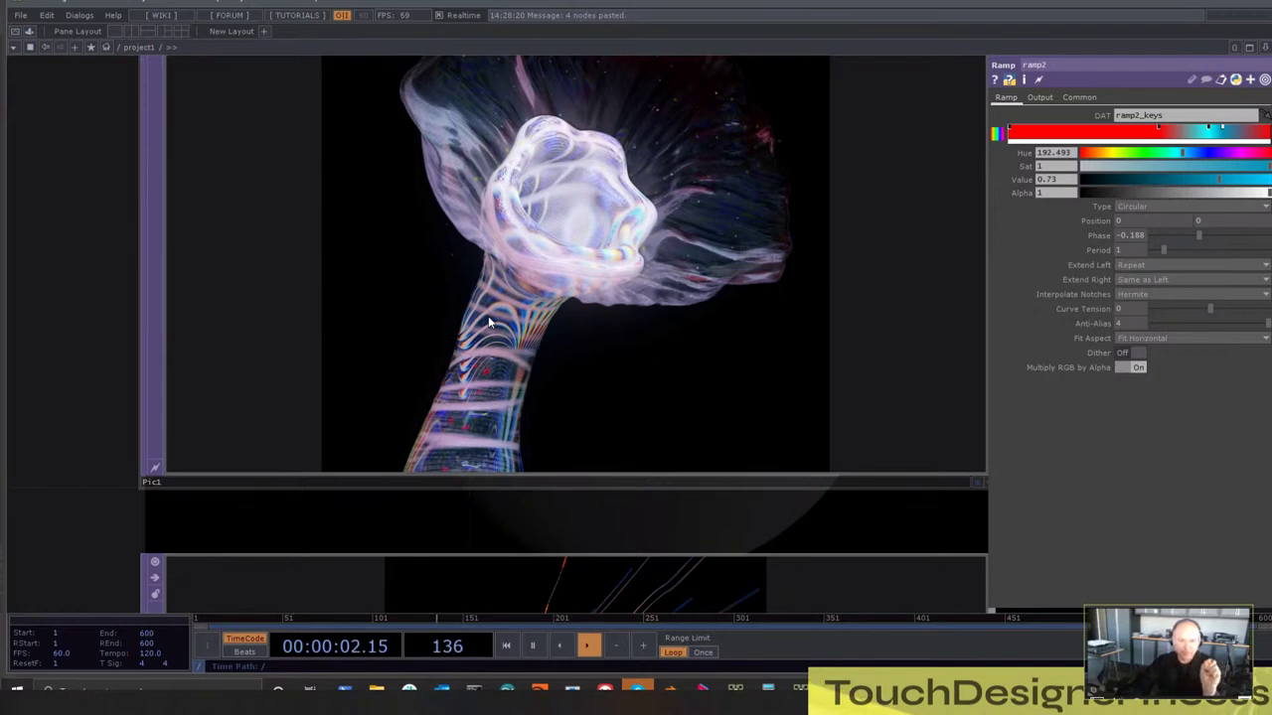
scroll(488, 316, "down", 8)
left_click_drag(758, 508, 457, 175)
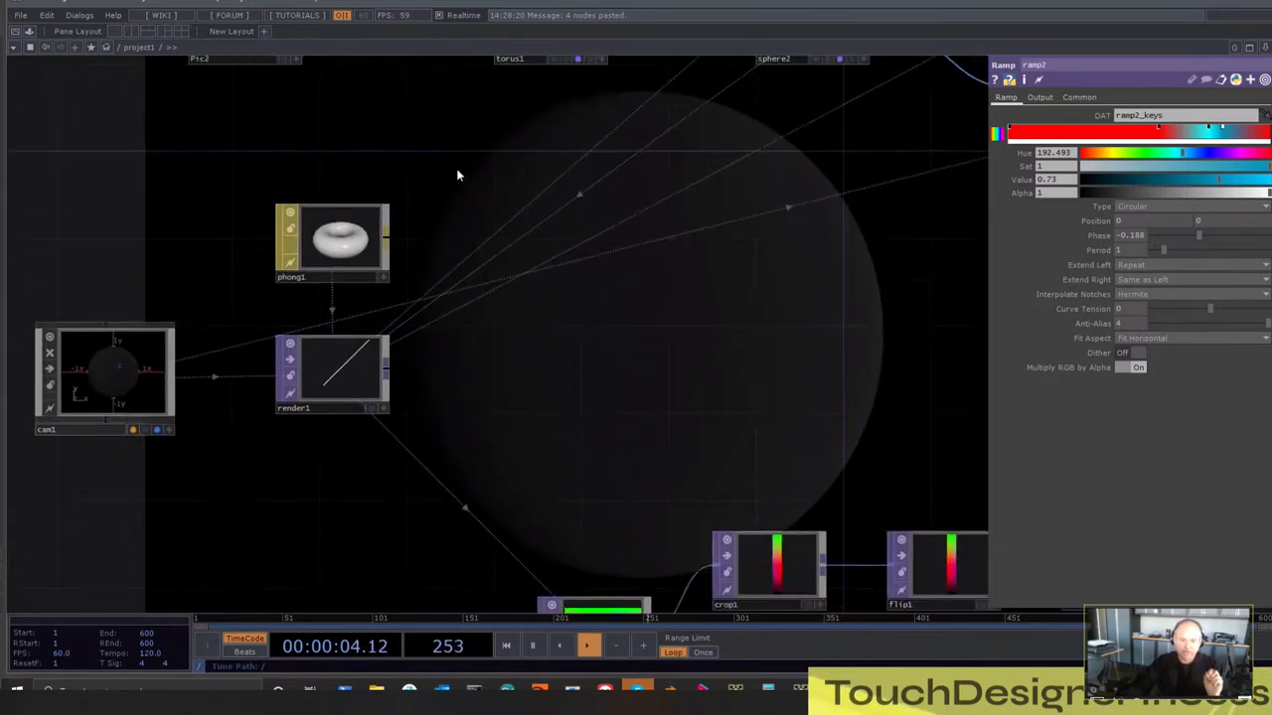
scroll(451, 168, "down", 4)
left_click_drag(642, 434, 344, 242)
scroll(559, 333, "up", 6)
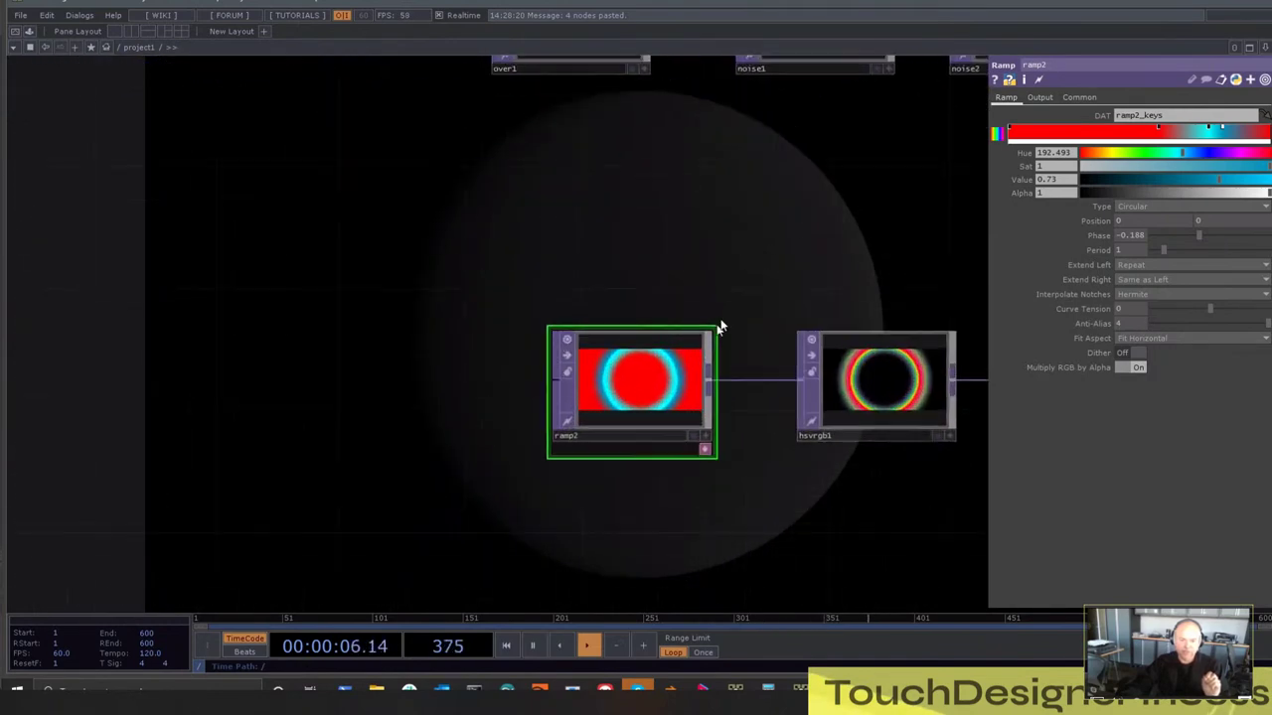
Switch ramp2's colour values to RGB and inspect its red and cyan keys
right_click_drag(726, 258, 548, 408)
left_click_drag(666, 263, 517, 276)
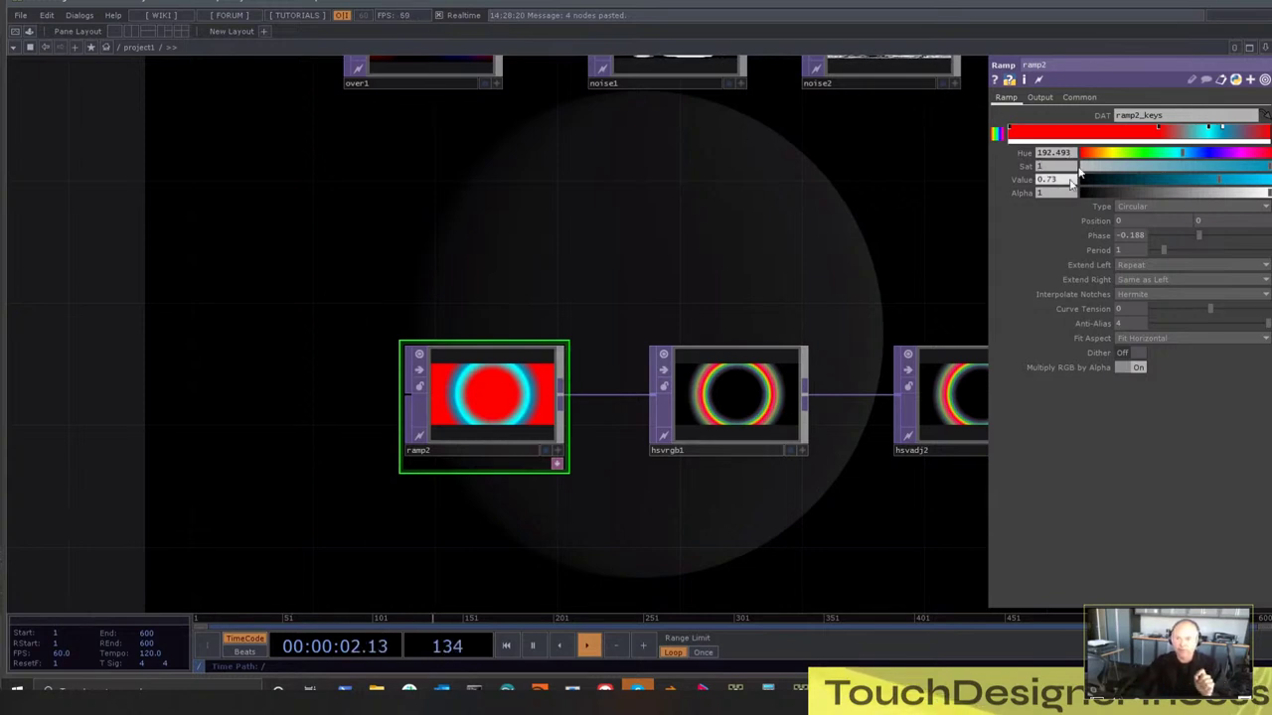
left_click(997, 137)
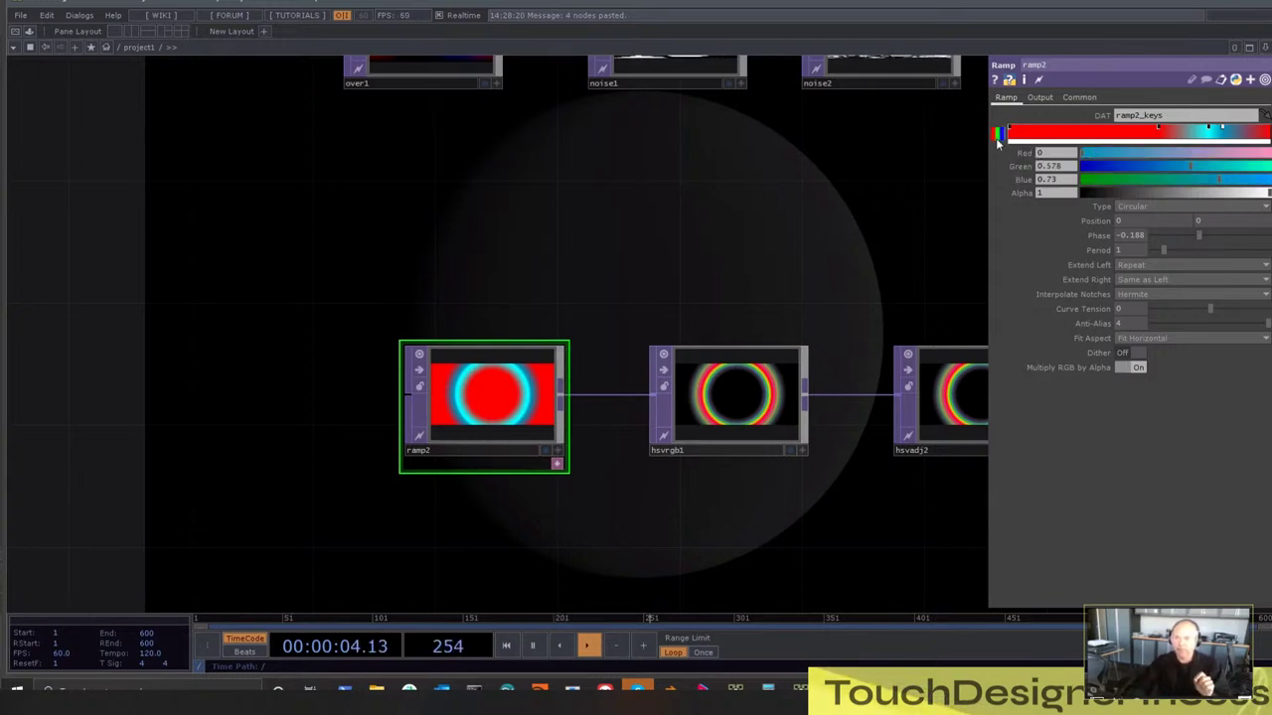
left_click(1161, 129)
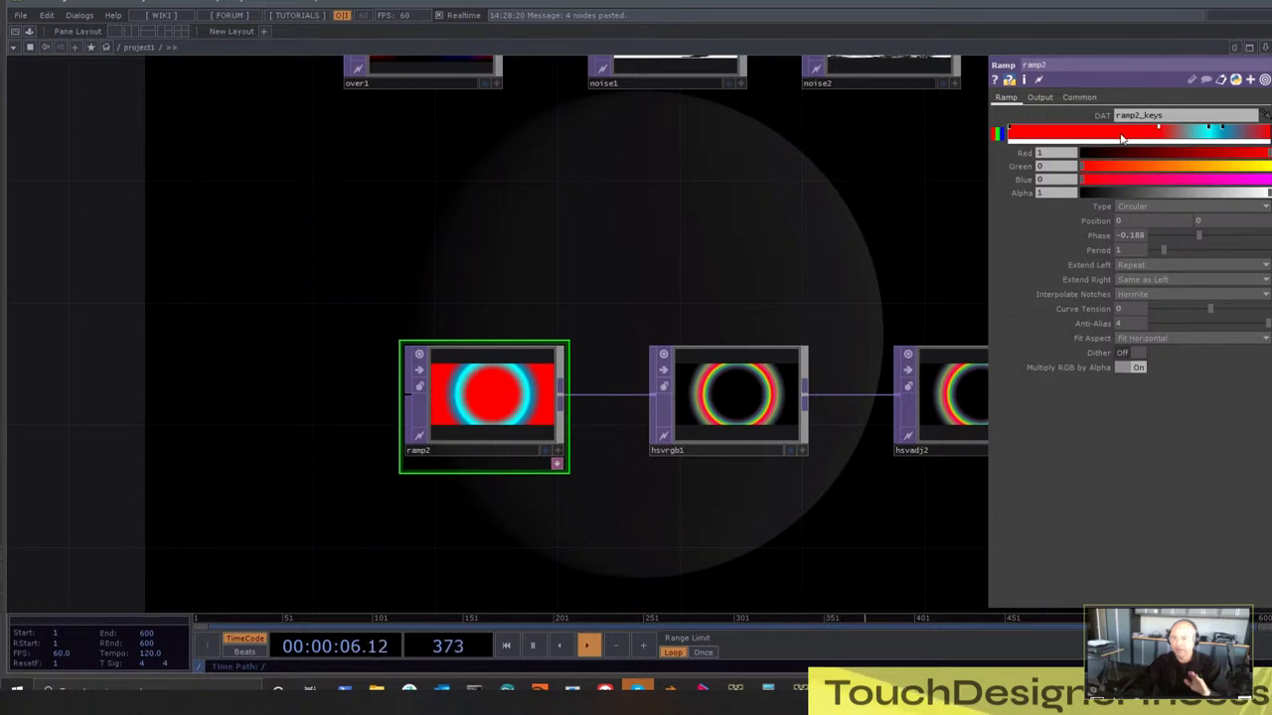
left_click(1210, 130)
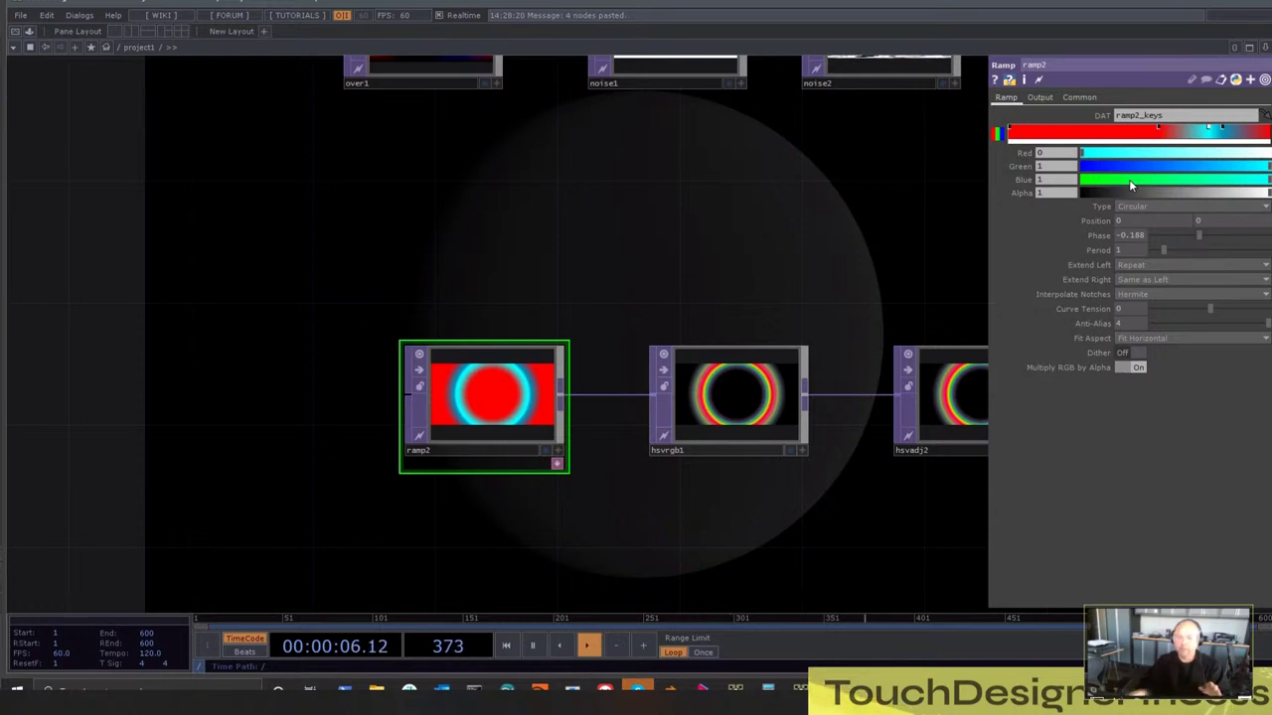
Examine the colour rings in hsvrgb1 and hsvadj2, and the contour pattern they give lookup1, up close
left_click_drag(593, 252, 465, 245)
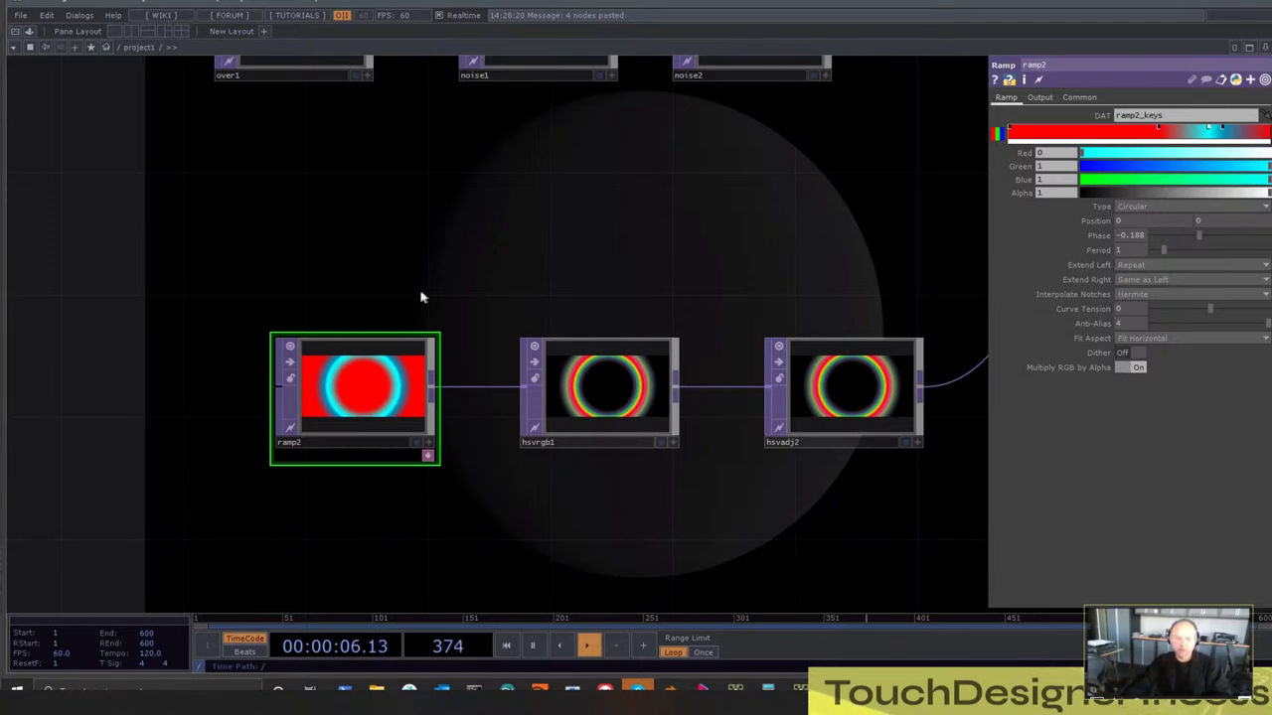
left_click(624, 406)
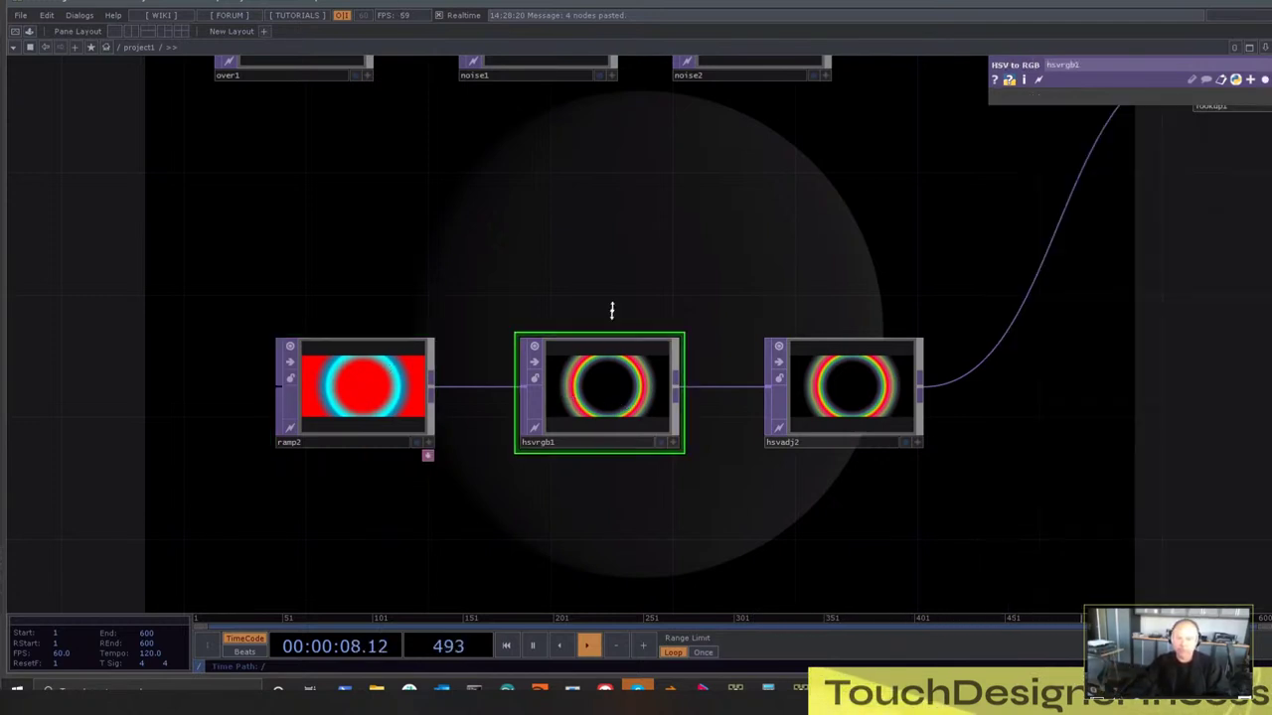
left_click_drag(606, 286, 514, 238)
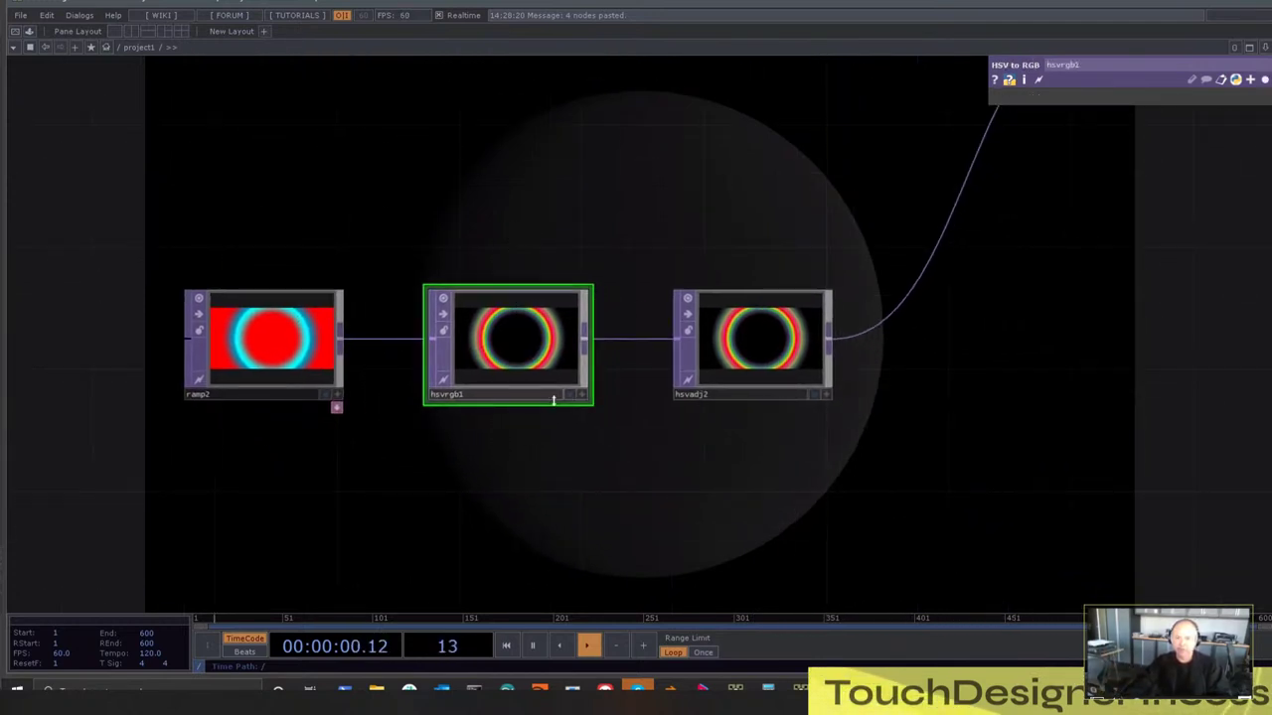
scroll(546, 341, "up", 5)
scroll(545, 348, "down", 8)
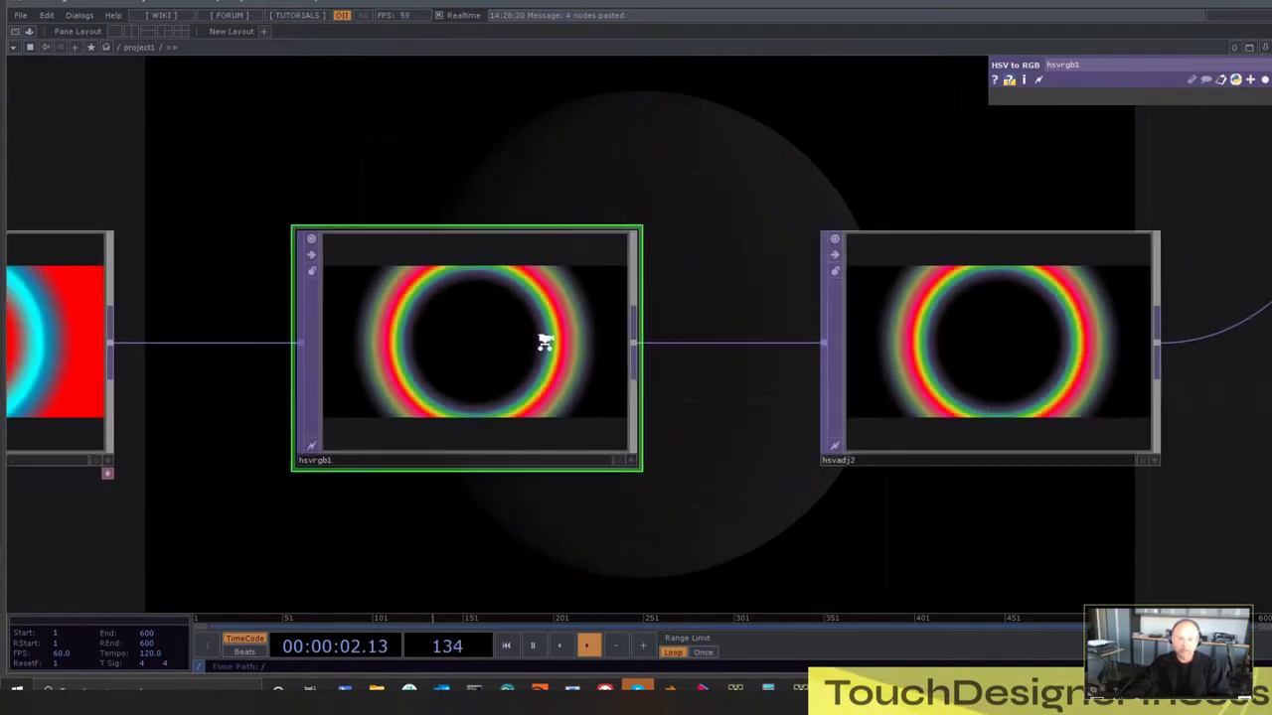
scroll(906, 152, "up", 1)
scroll(818, 213, "up", 6)
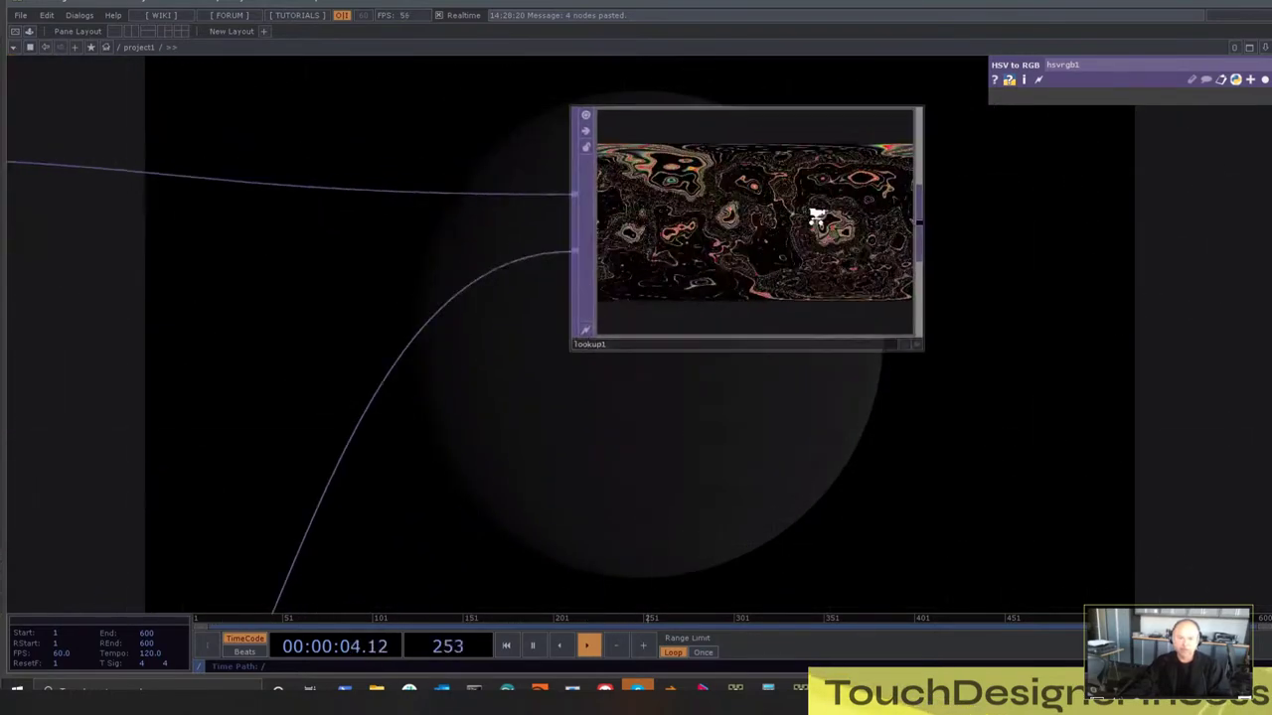
scroll(795, 249, "up", 3)
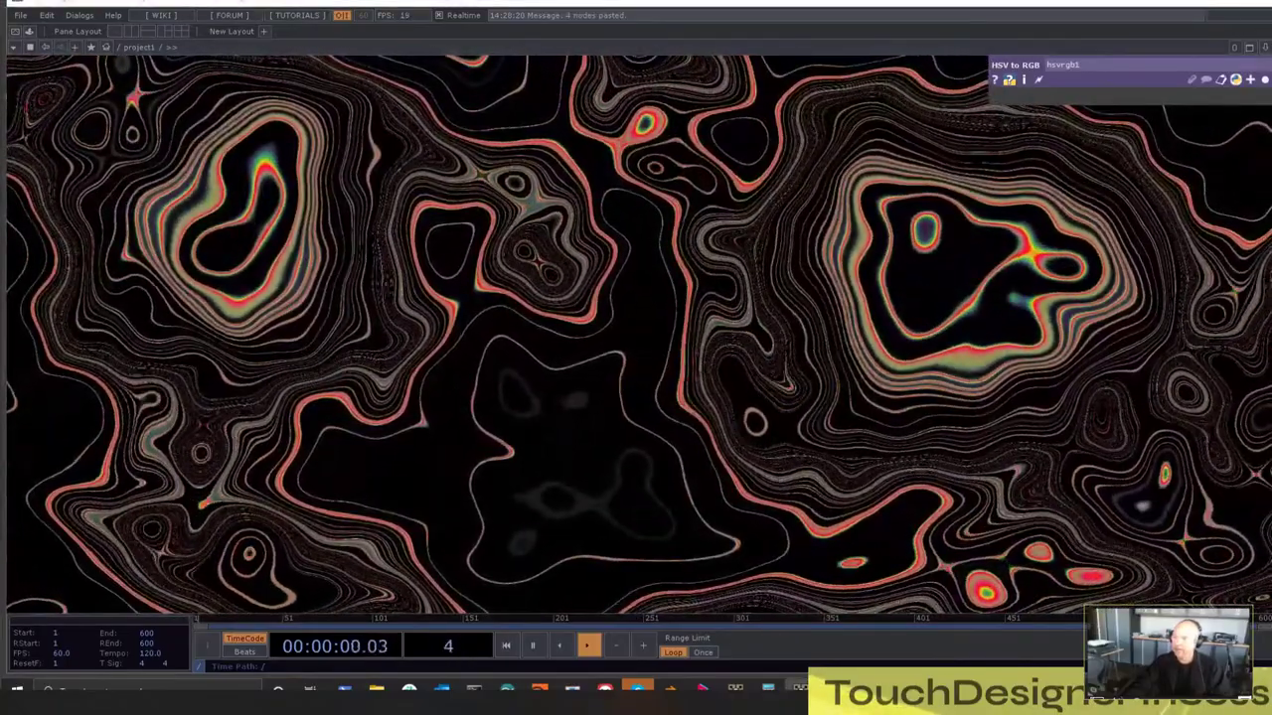
scroll(668, 338, "down", 5)
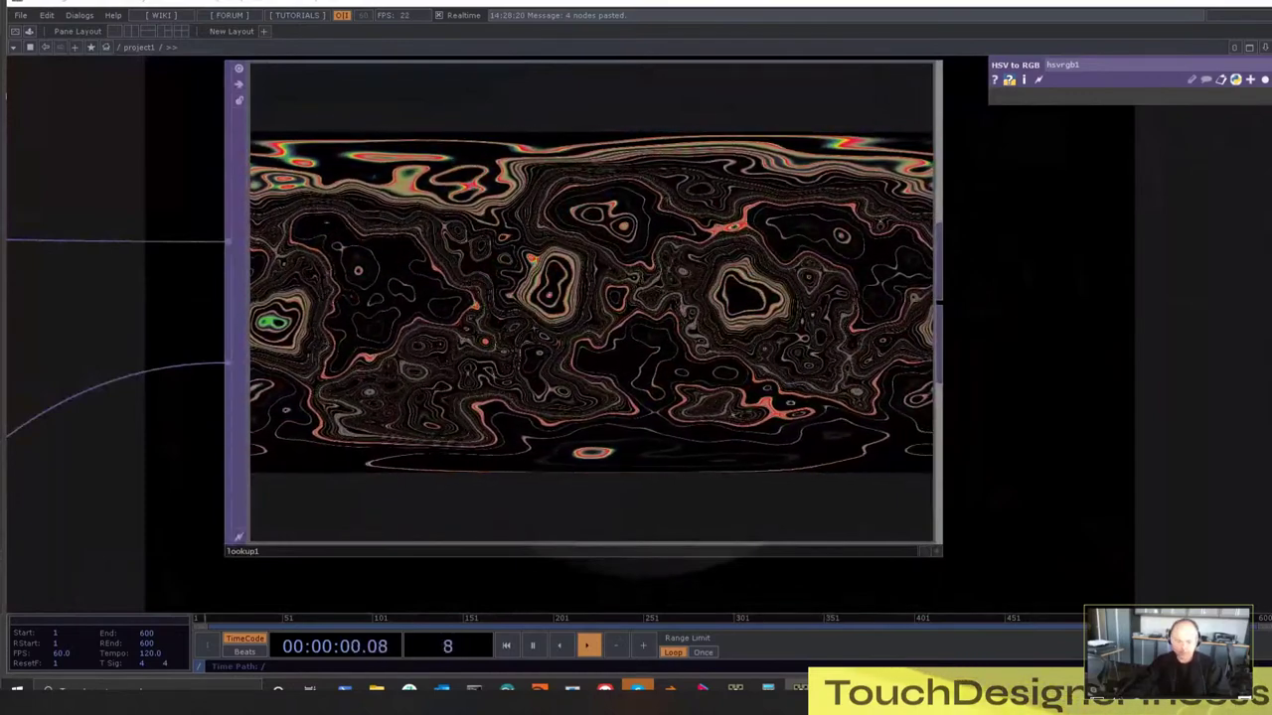
scroll(553, 298, "down", 8)
Paste the ramp1, level1 and lookup2 nodes, with lookup2 fed by noise2, and arrange ramp1 and level1 below the ramp2 chain
left_click_drag(756, 353, 1087, 128)
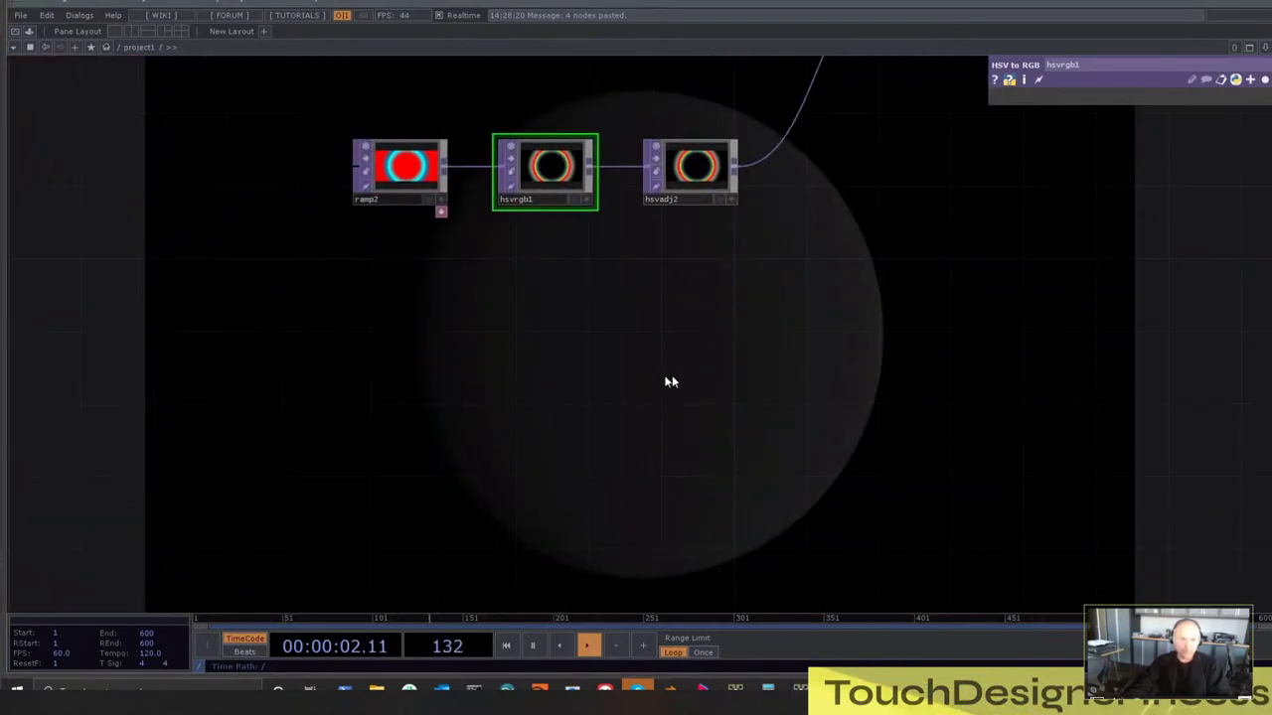
key("ctrl+v")
left_click_drag(801, 374, 572, 486)
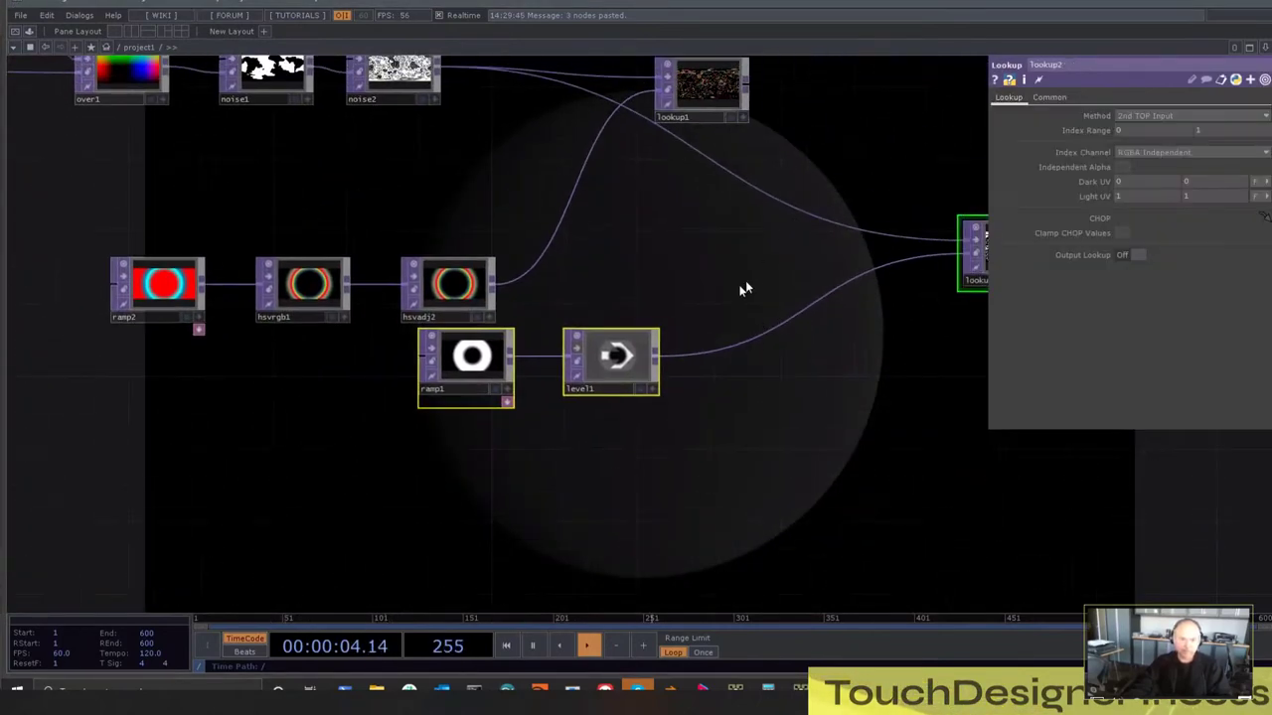
left_click_drag(746, 284, 663, 343)
left_click_drag(390, 418, 209, 514)
Inspect the ring patterns of ramp1 and level1 and the Type options available for ramp1
left_click(209, 515)
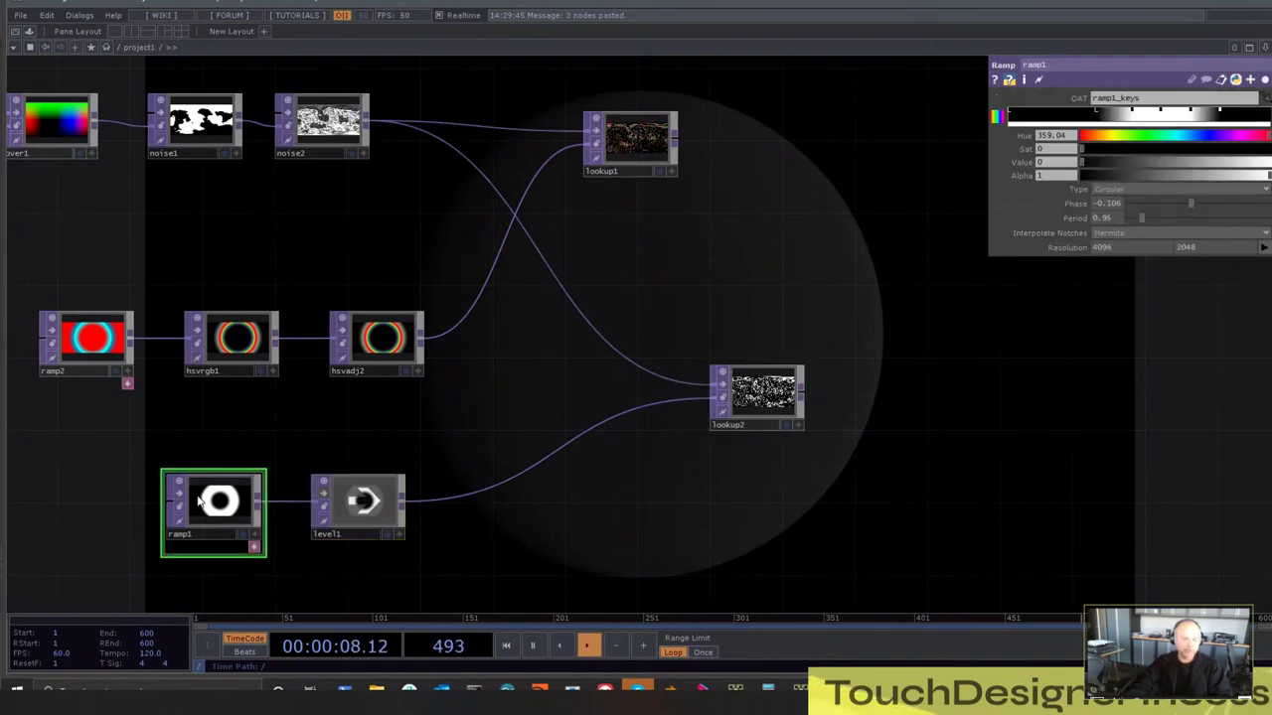
scroll(204, 502, "up", 4)
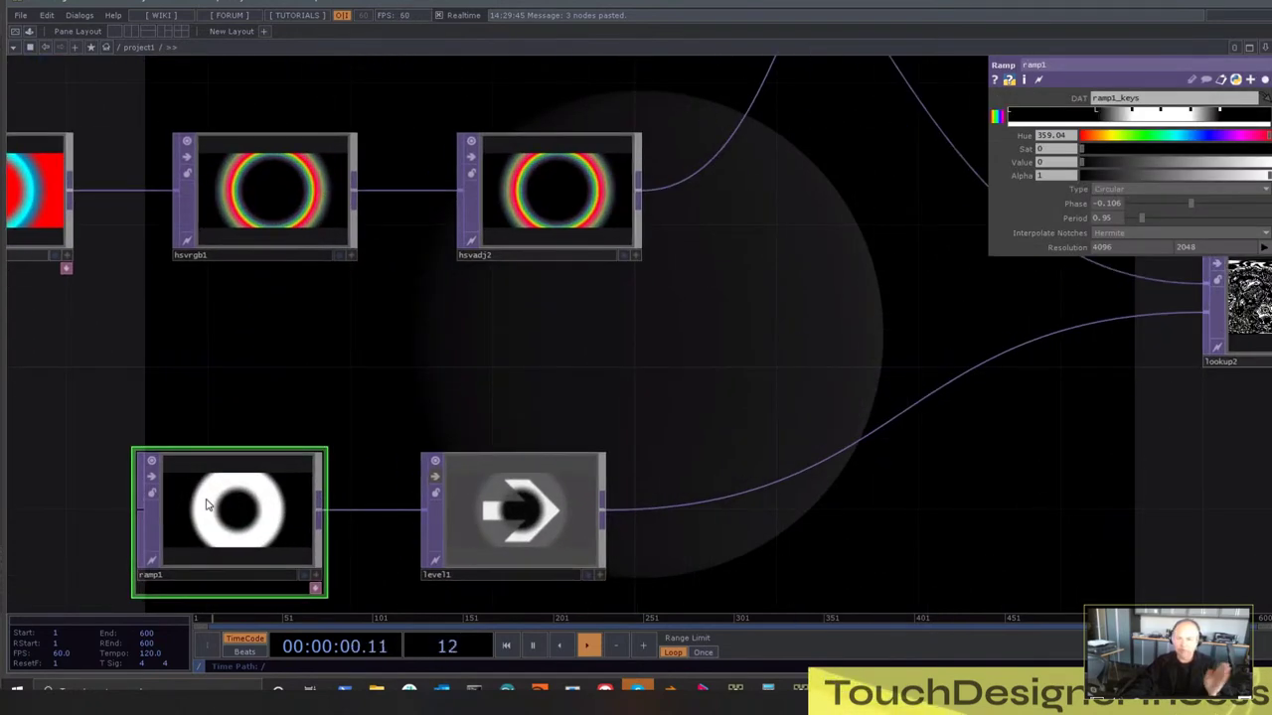
left_click(1118, 193)
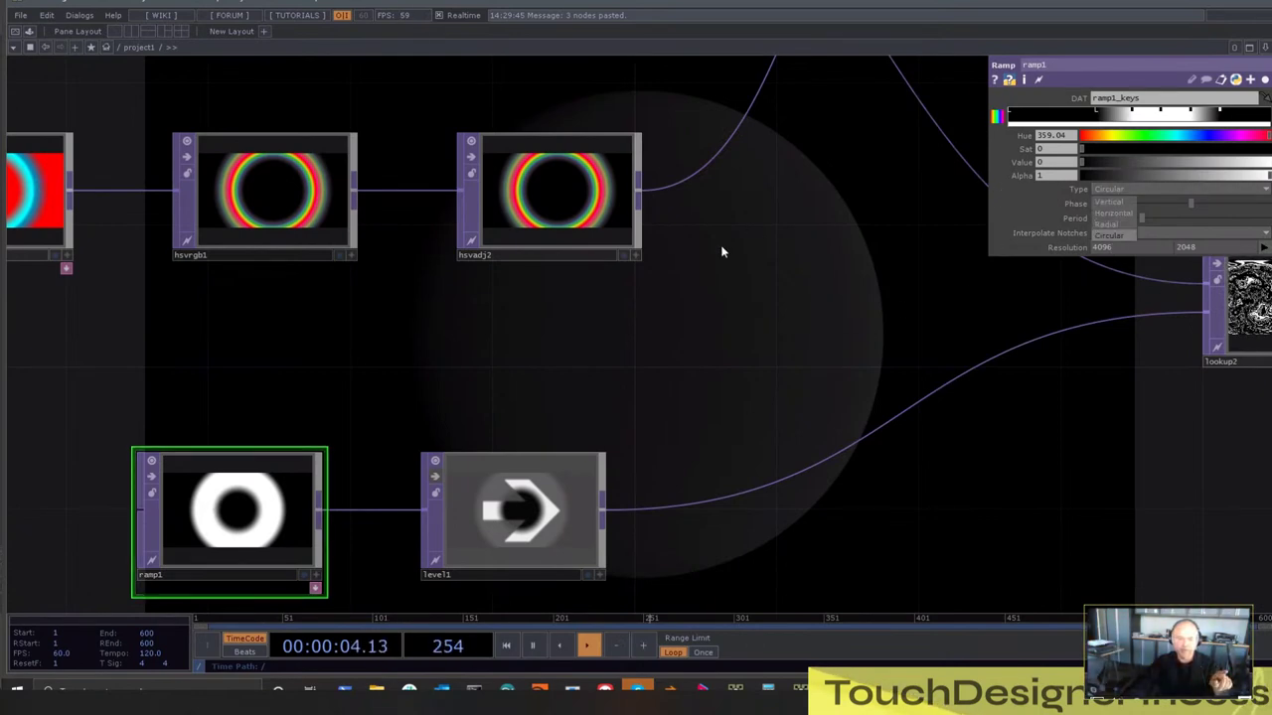
scroll(676, 354, "down", 4)
Show all of lookup2's parameters and reset its Dark UV and Light UV to their defaults
left_click_drag(596, 331, 842, 391)
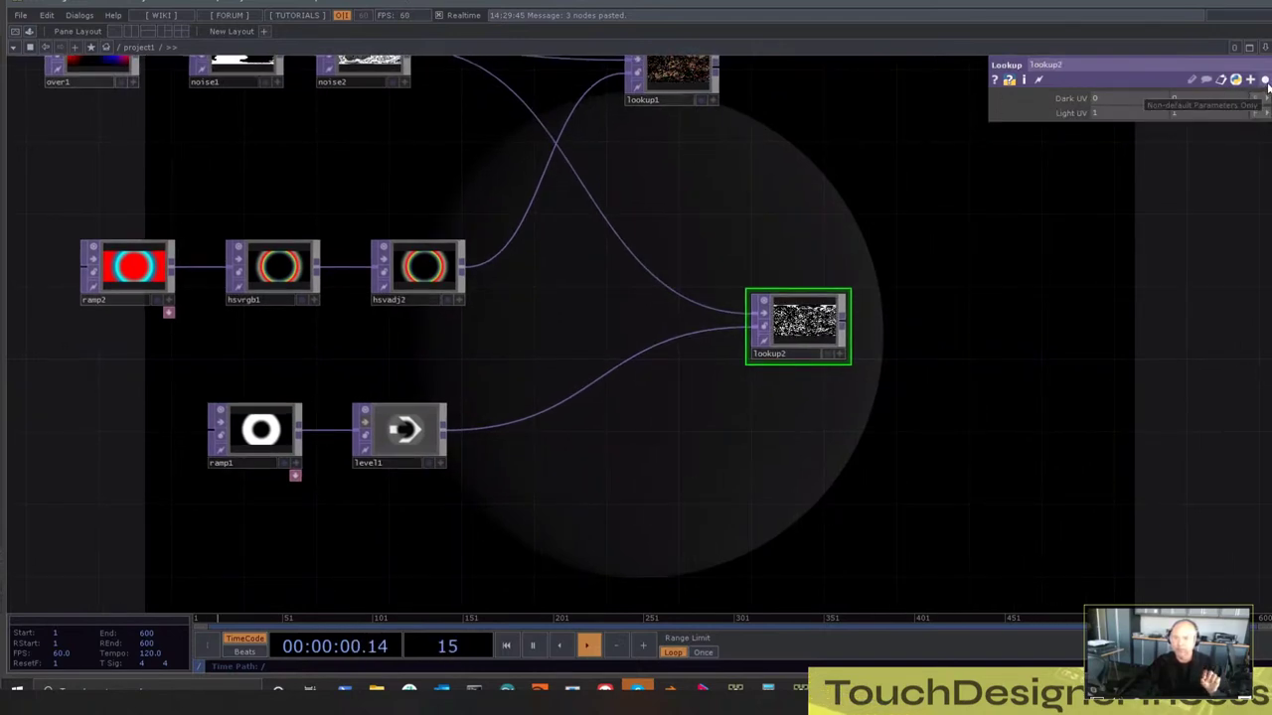
left_click(1265, 80)
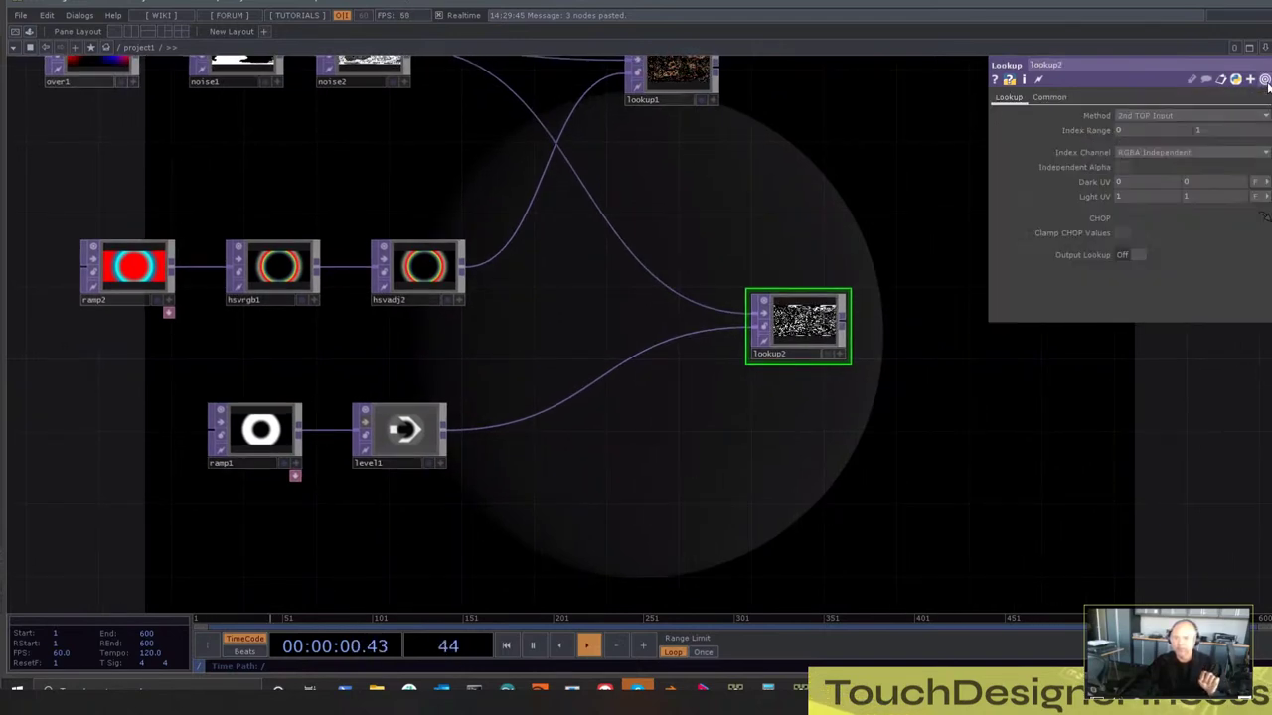
right_click(1085, 176)
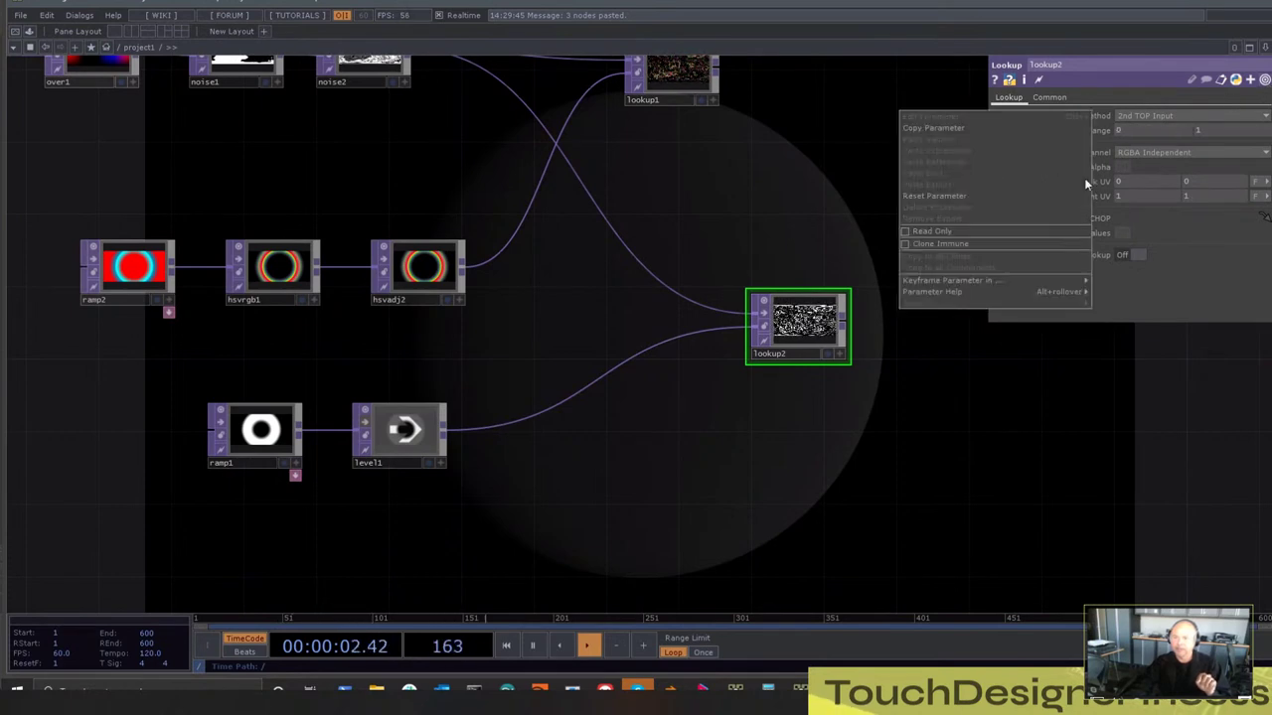
right_click(800, 320)
left_click(866, 344)
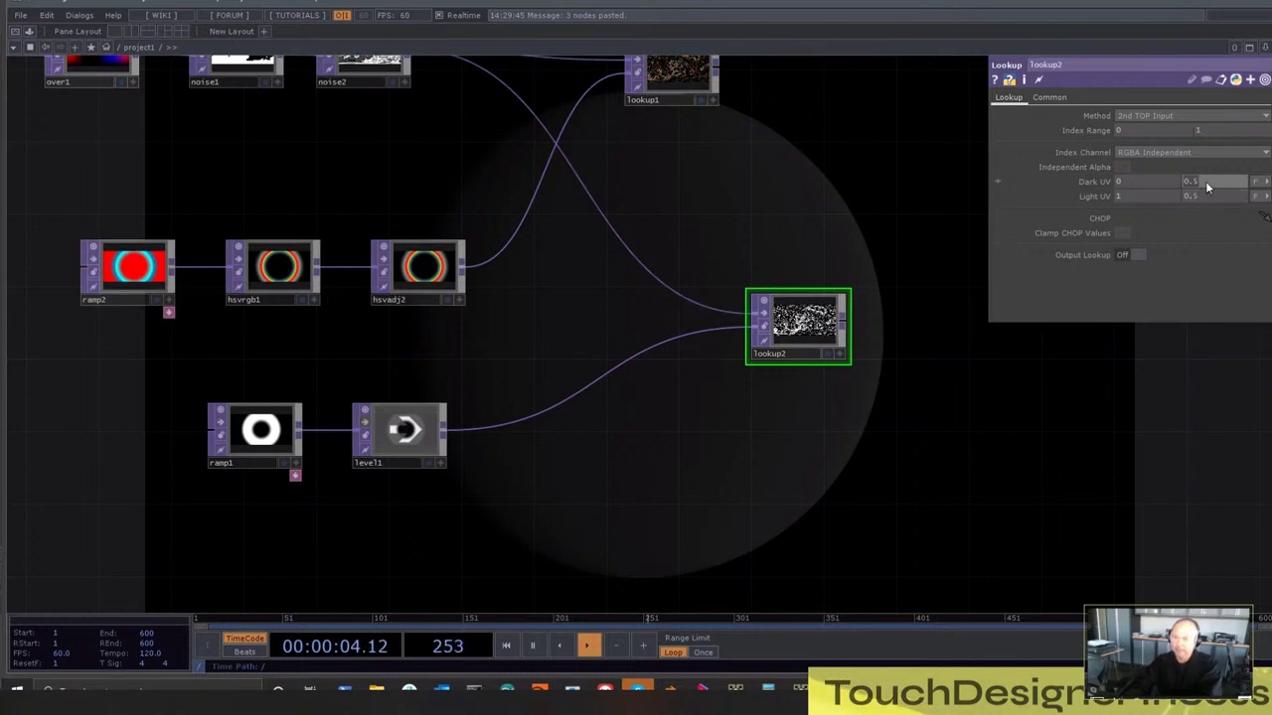
Set the second Dark UV value of lookup2 to 0 and its second Light UV value to 1
type("0")
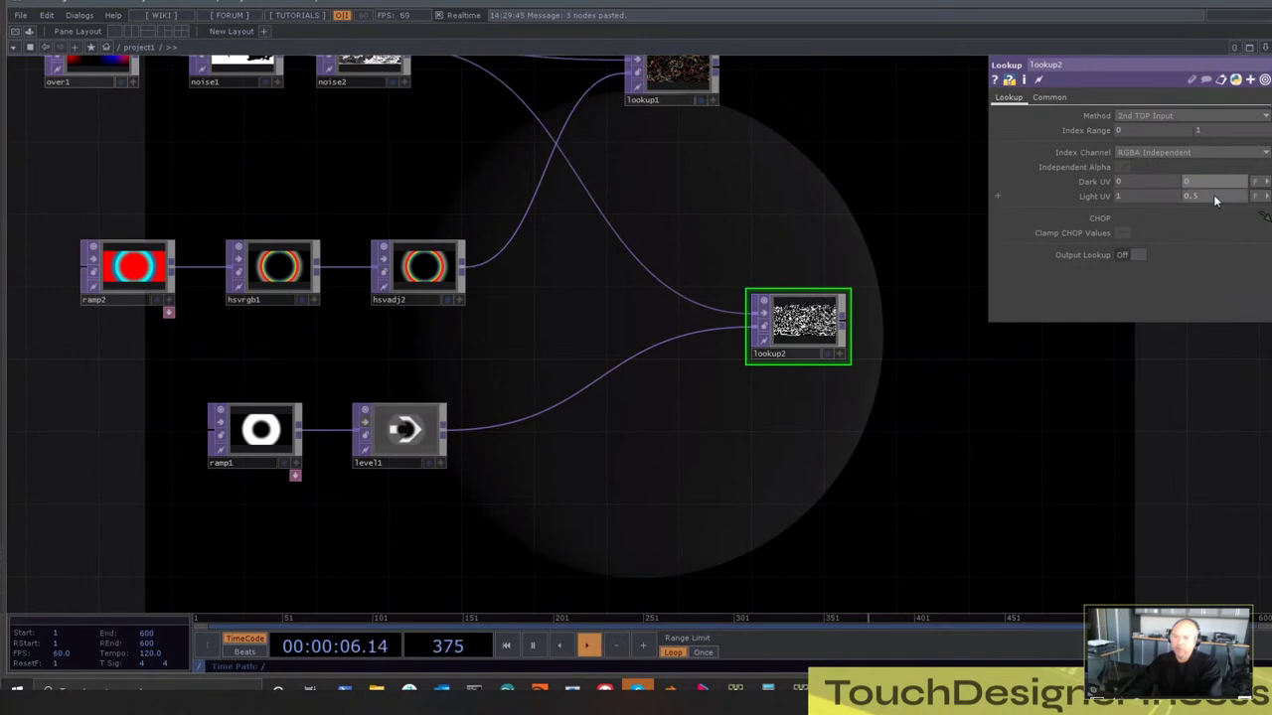
left_click(1214, 195)
type("1")
Examine the black-and-white contour pattern of lookup2 up close and its place in the network
scroll(793, 318, "up", 3)
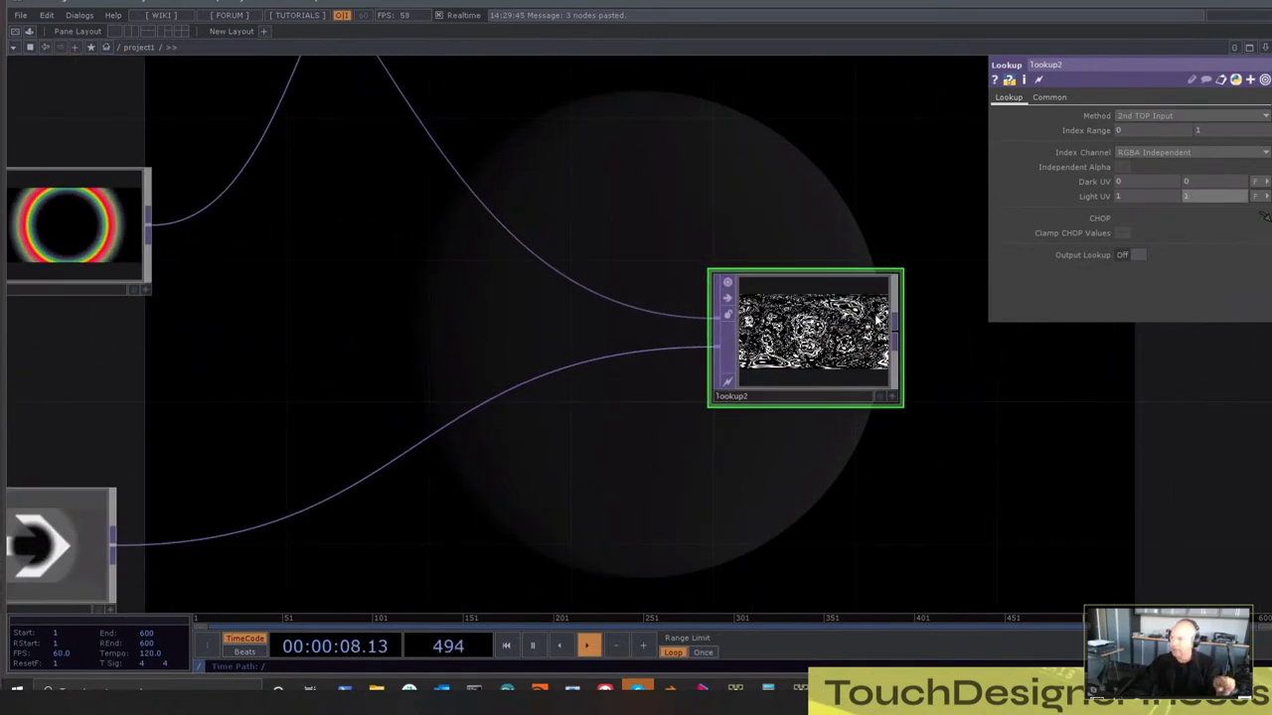
scroll(862, 237, "down", 5)
scroll(767, 347, "down", 3)
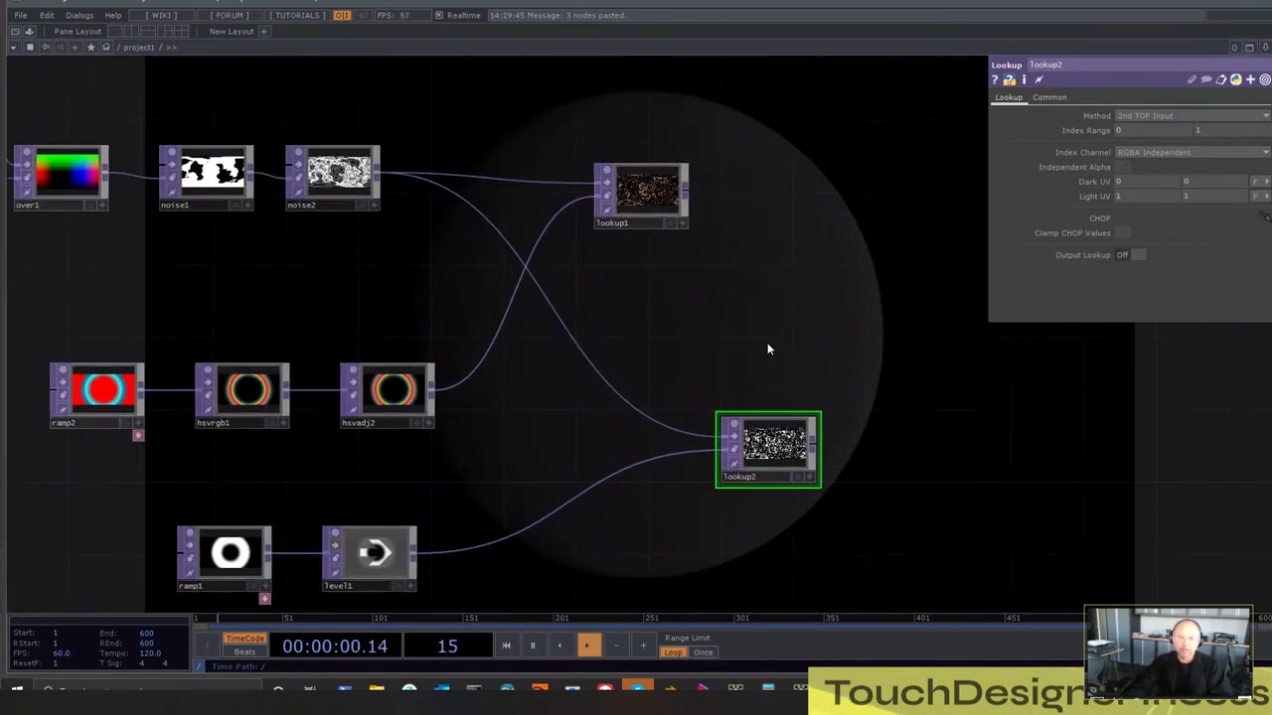
scroll(789, 474, "up", 8)
scroll(703, 249, "down", 6)
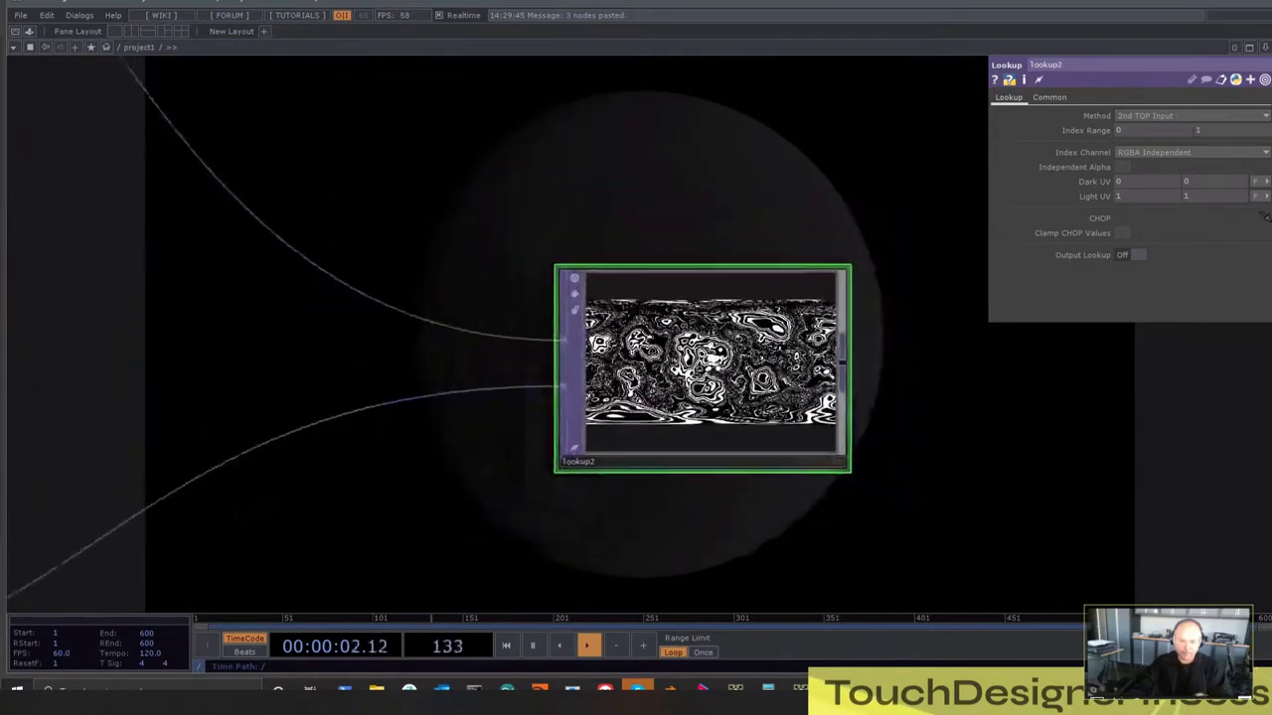
scroll(720, 338, "up", 7)
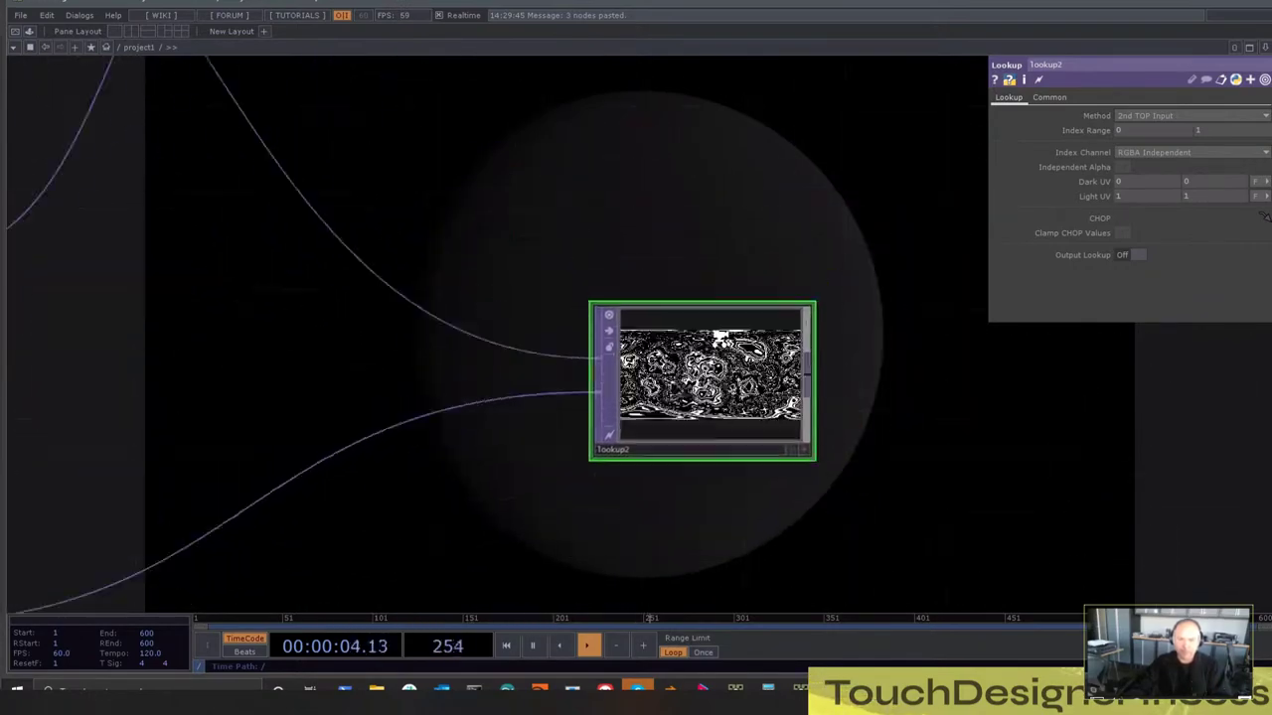
scroll(542, 447, "down", 3)
scroll(576, 321, "down", 5)
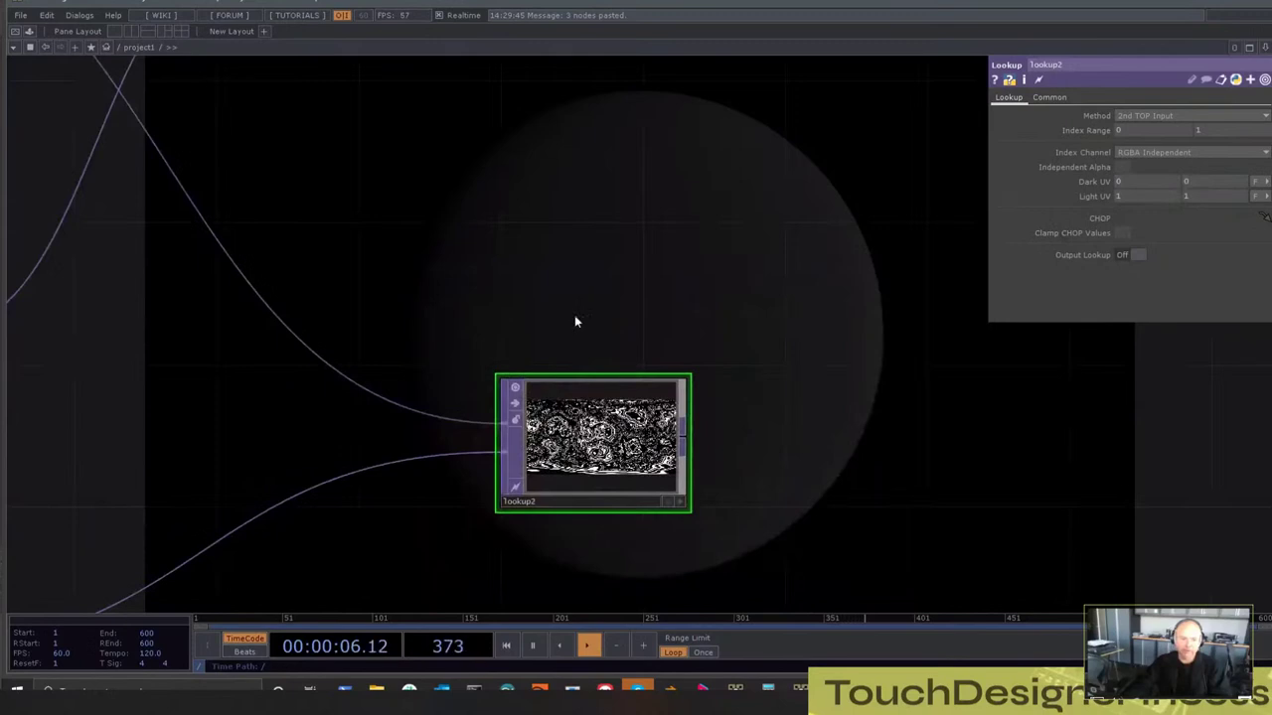
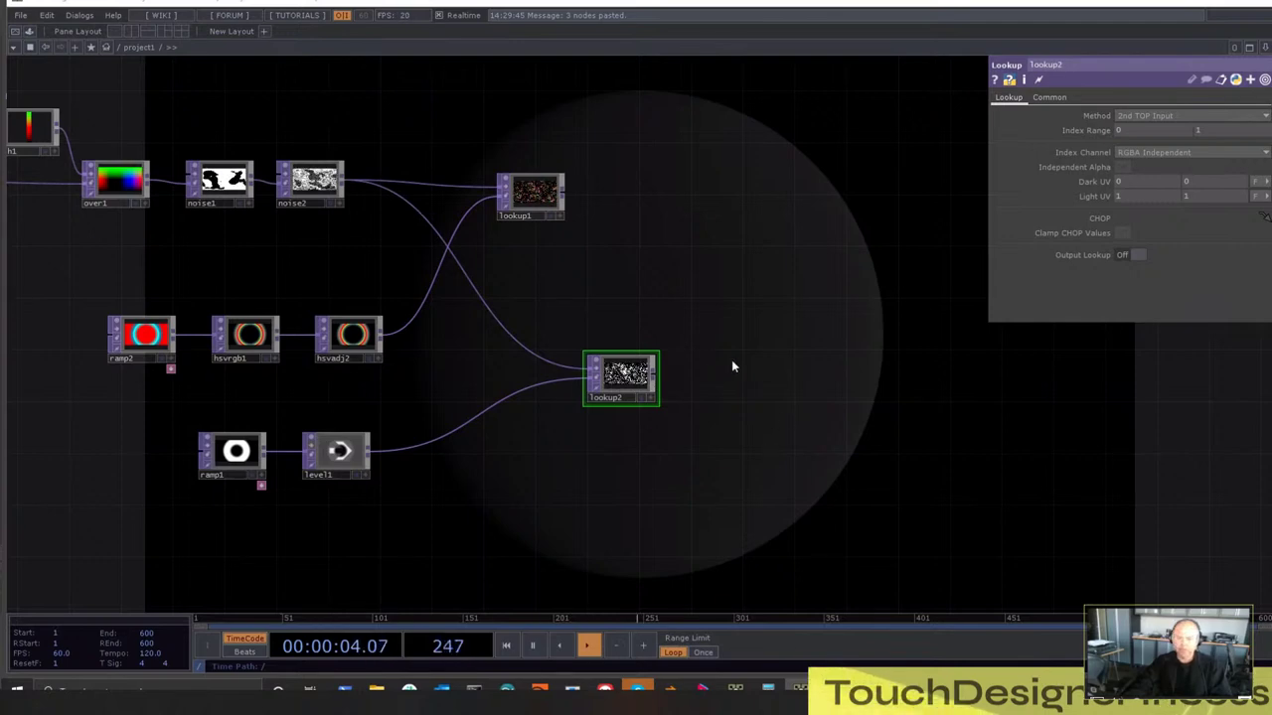
Add a Null TOP beside lookup2
key("Tab")
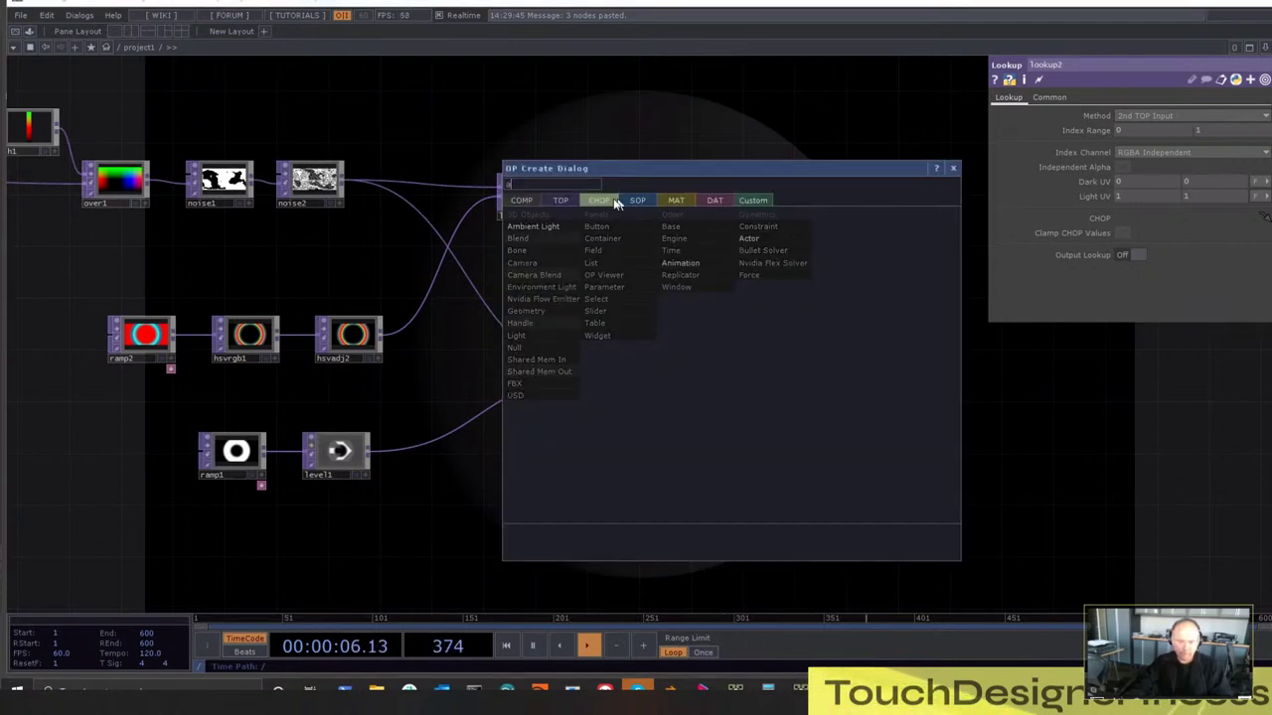
left_click(557, 201)
type("a")
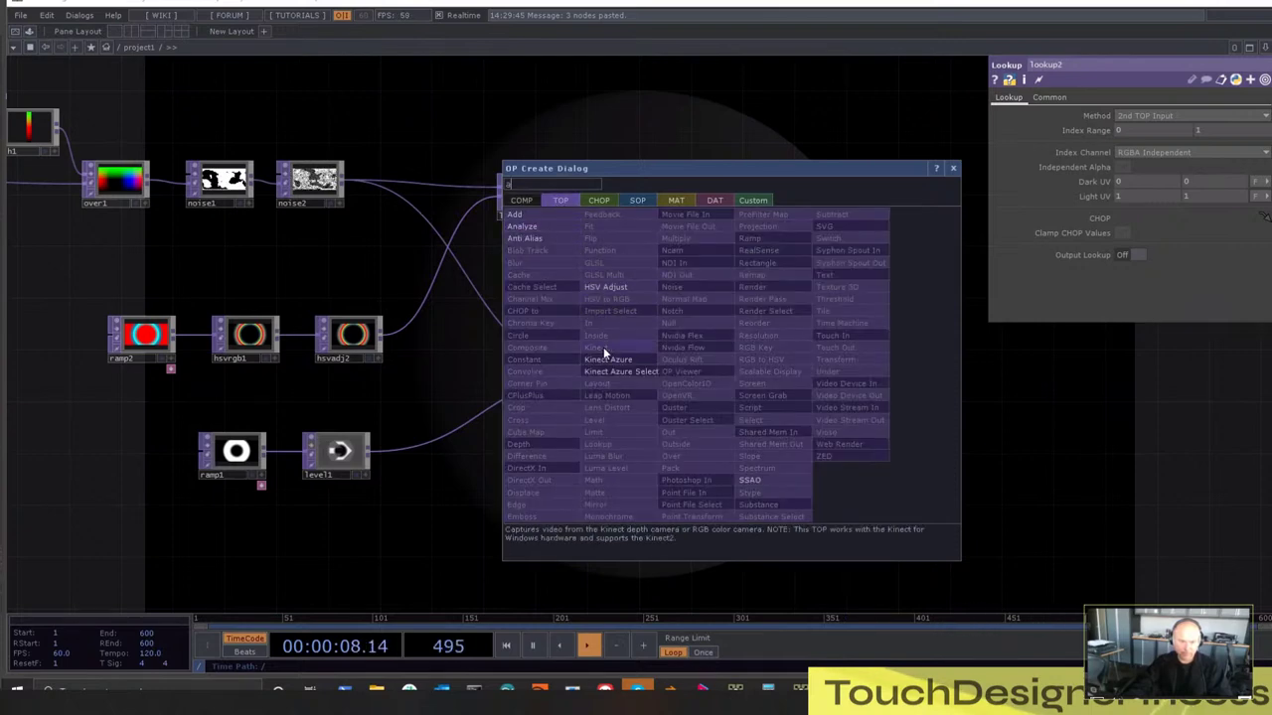
key("BackSpace")
type("n")
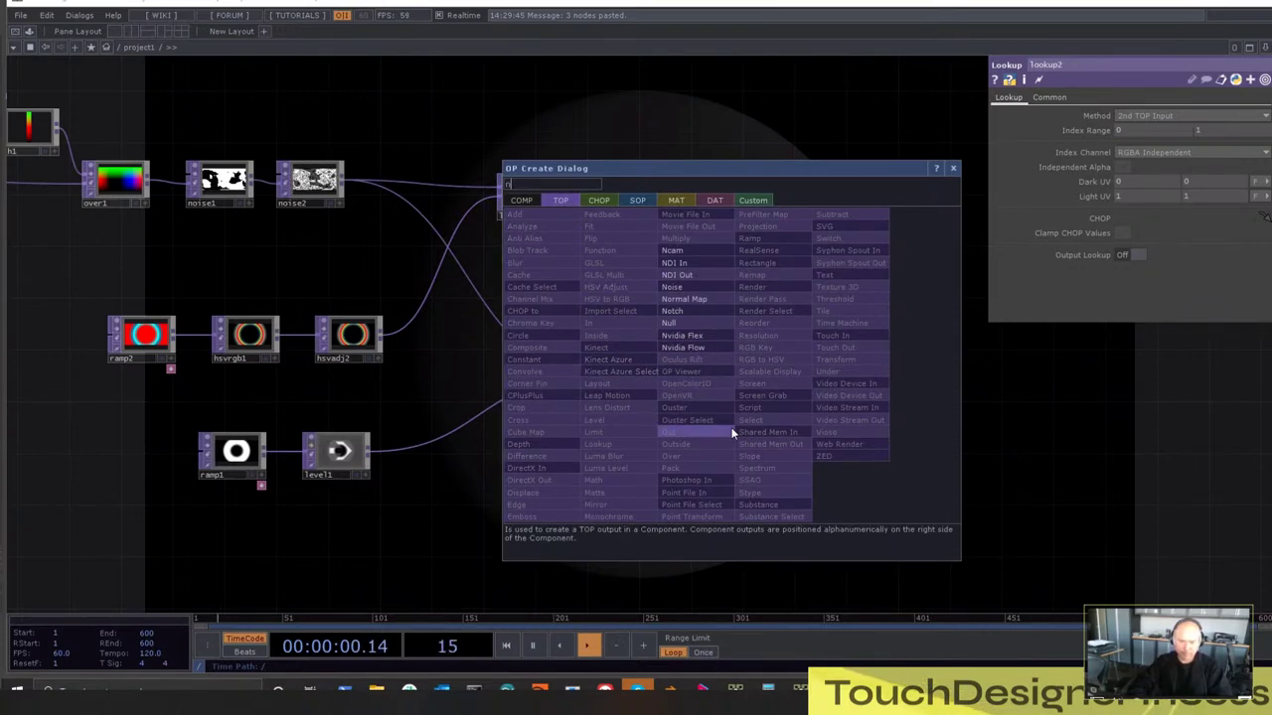
left_click(672, 331)
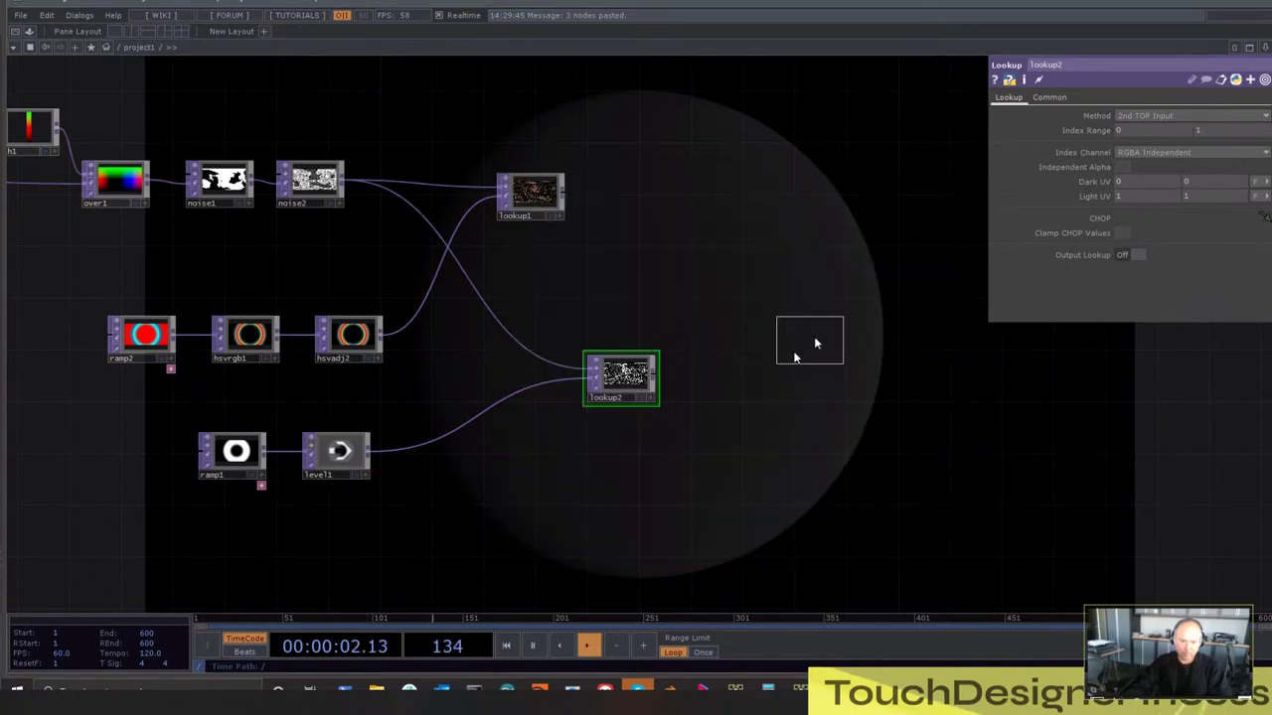
left_click(751, 378)
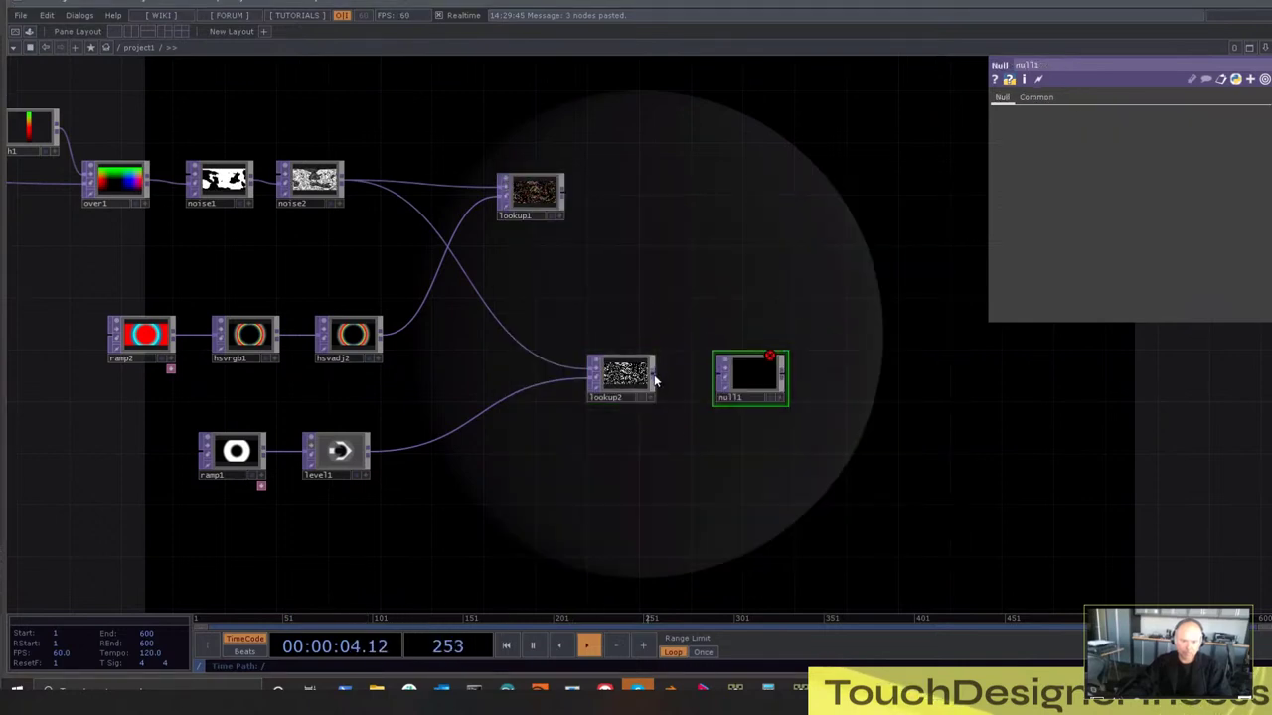
Connect lookup2's output to the new Null and rename the Null as Alpha
left_click_drag(652, 378, 743, 374)
left_click(746, 398)
type("Alpha")
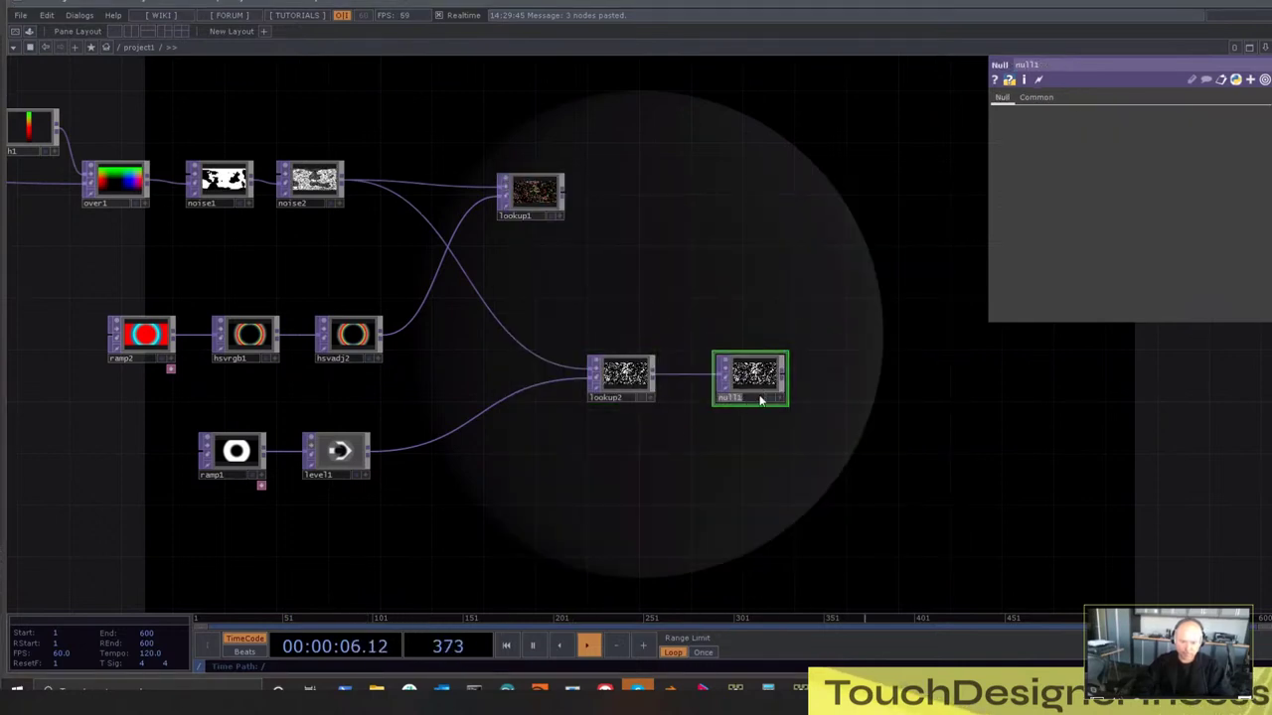
key("Return")
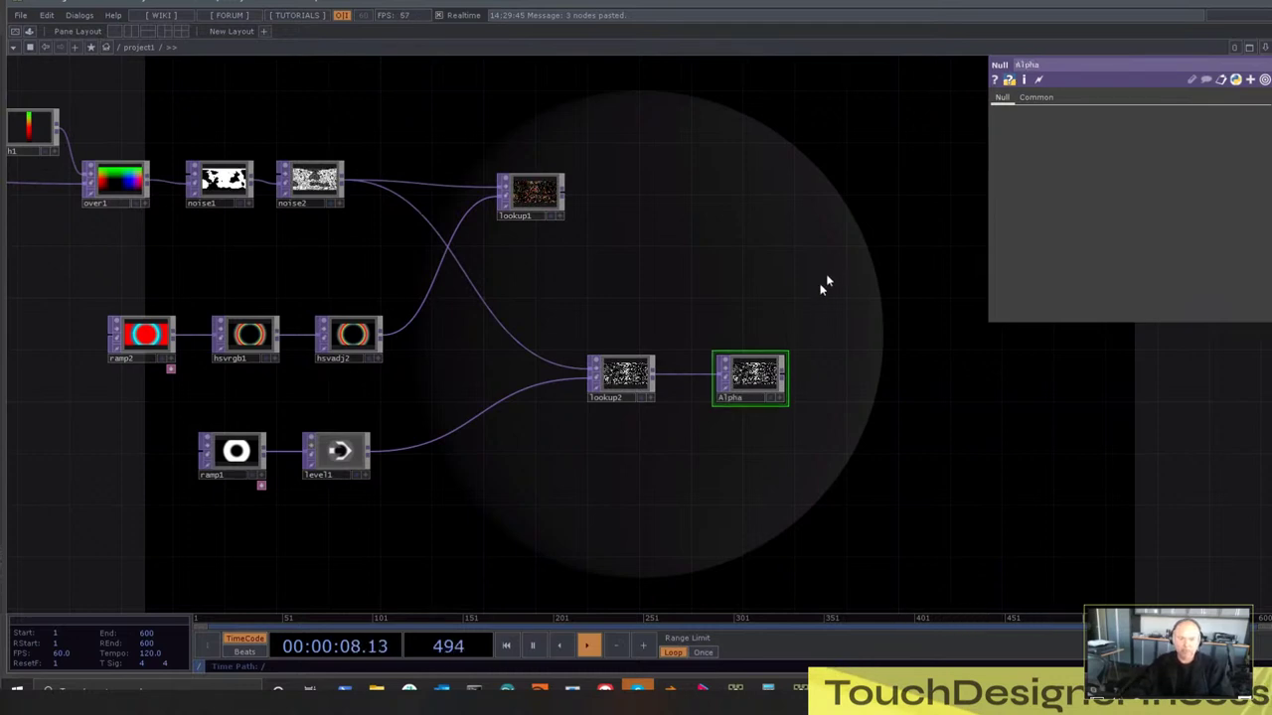
Duplicate the Alpha Null, place the copy beside lookup1 and connect lookup1's output to it
key("ctrl+c")
key("ctrl+v")
left_click_drag(721, 453, 644, 209)
left_click_drag(562, 197, 640, 199)
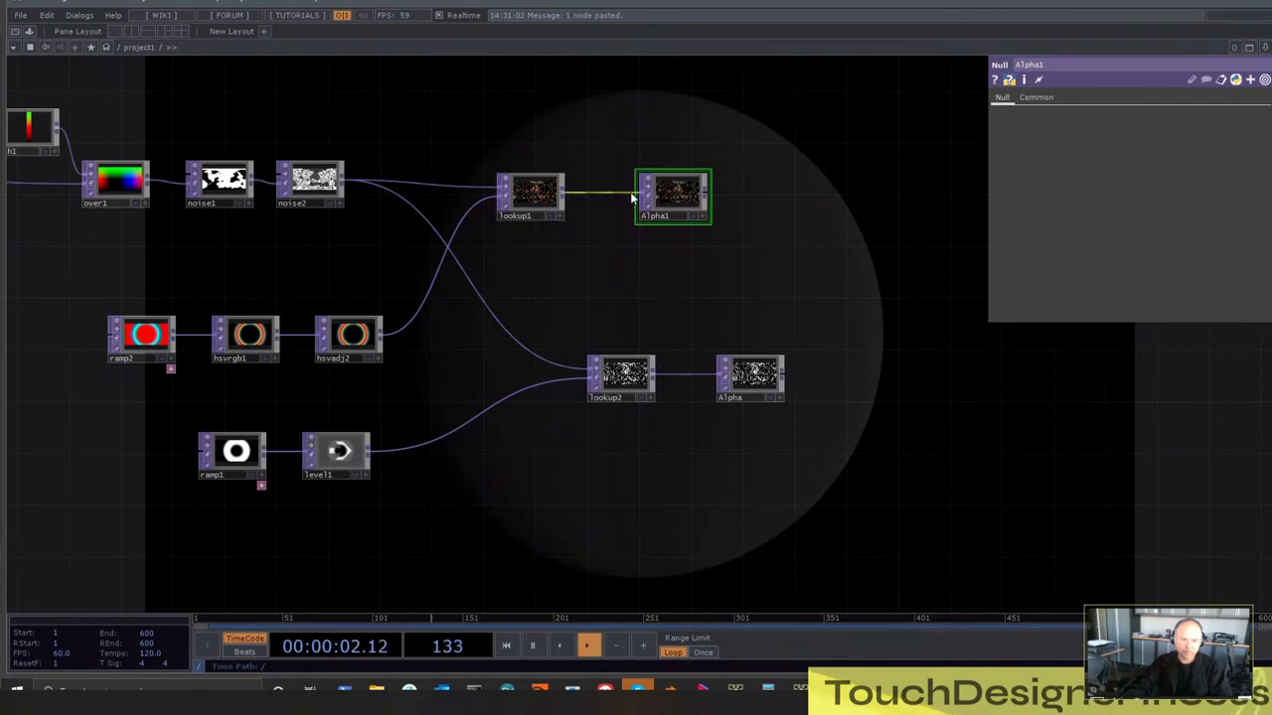
Rename the Null connected to lookup1 as rgb
left_click(690, 222)
type("rgb")
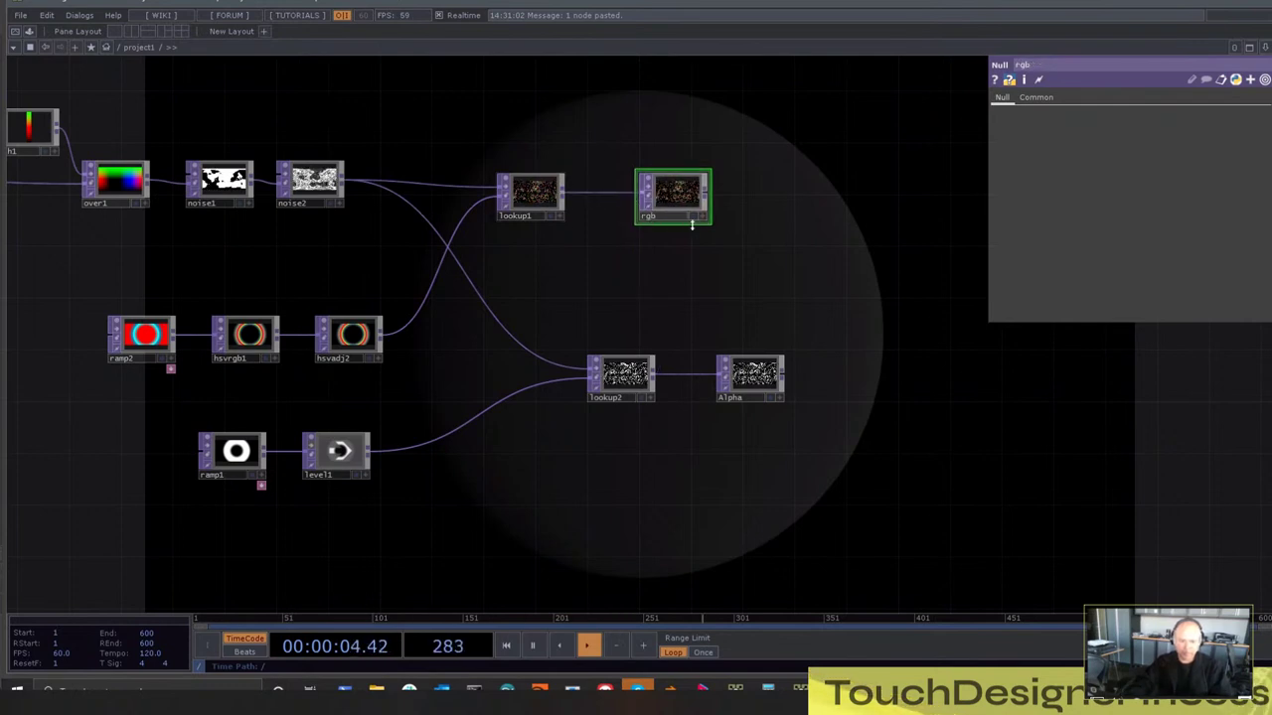
key("Return")
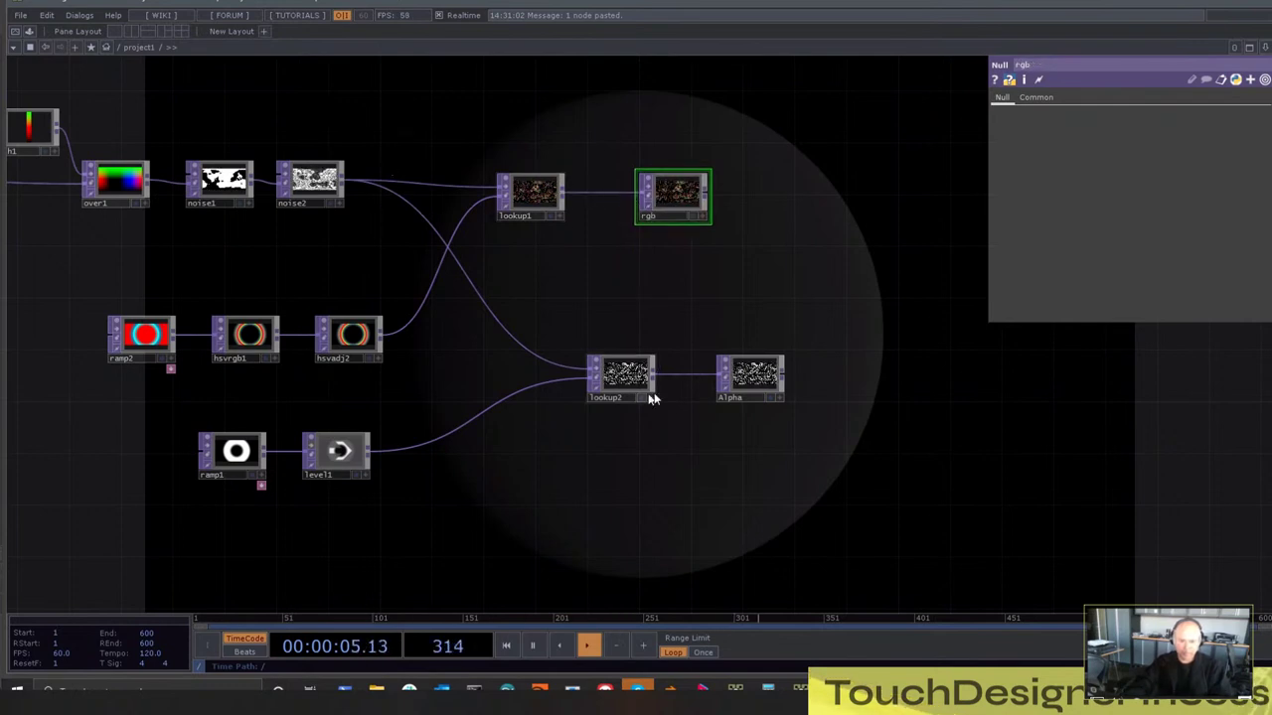
left_click(741, 394)
Set the Emit Map of the pbr1 material to the rgb Null
scroll(766, 315, "down", 5)
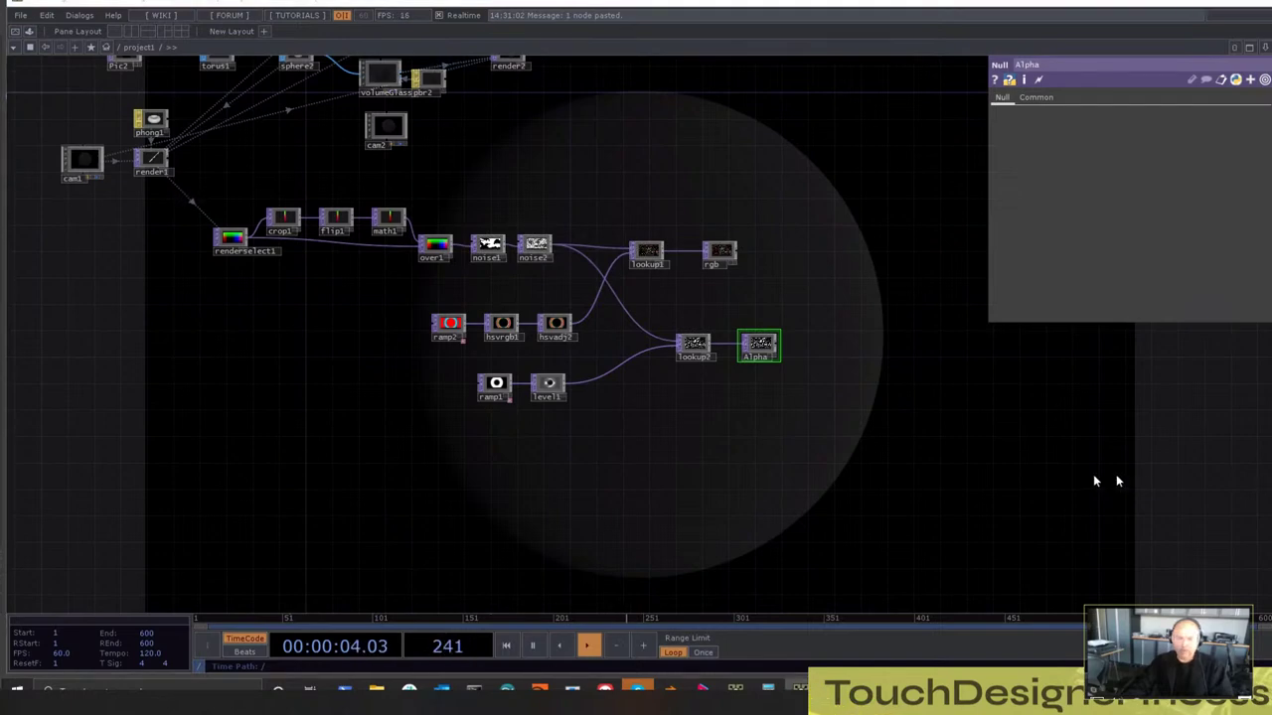
scroll(796, 268, "up", 5)
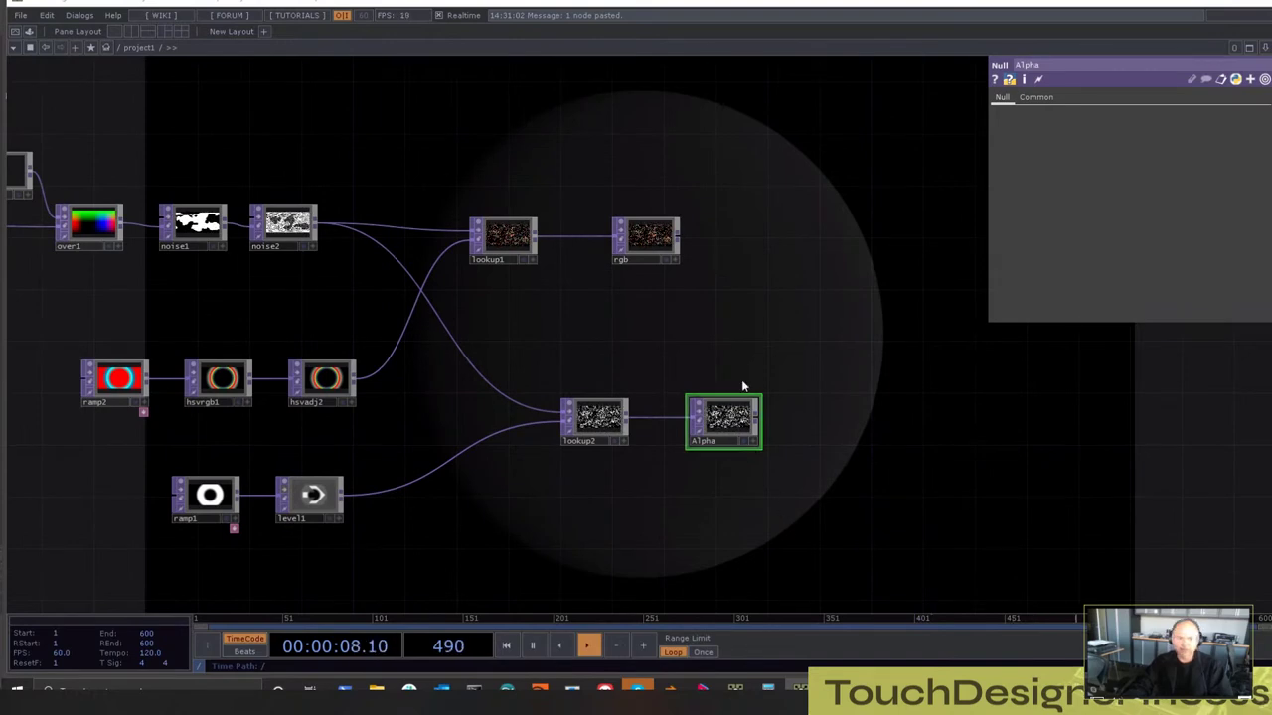
left_click_drag(689, 353, 730, 438)
scroll(730, 438, "down", 5)
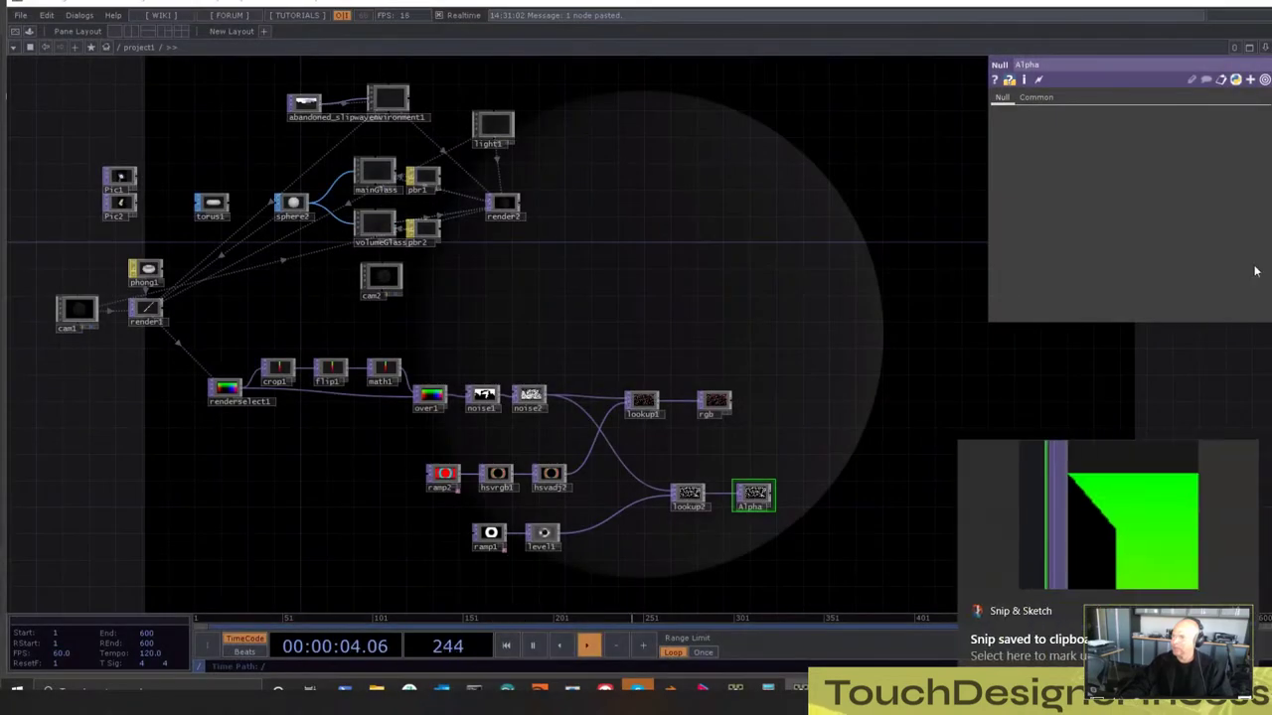
scroll(479, 251, "up", 5)
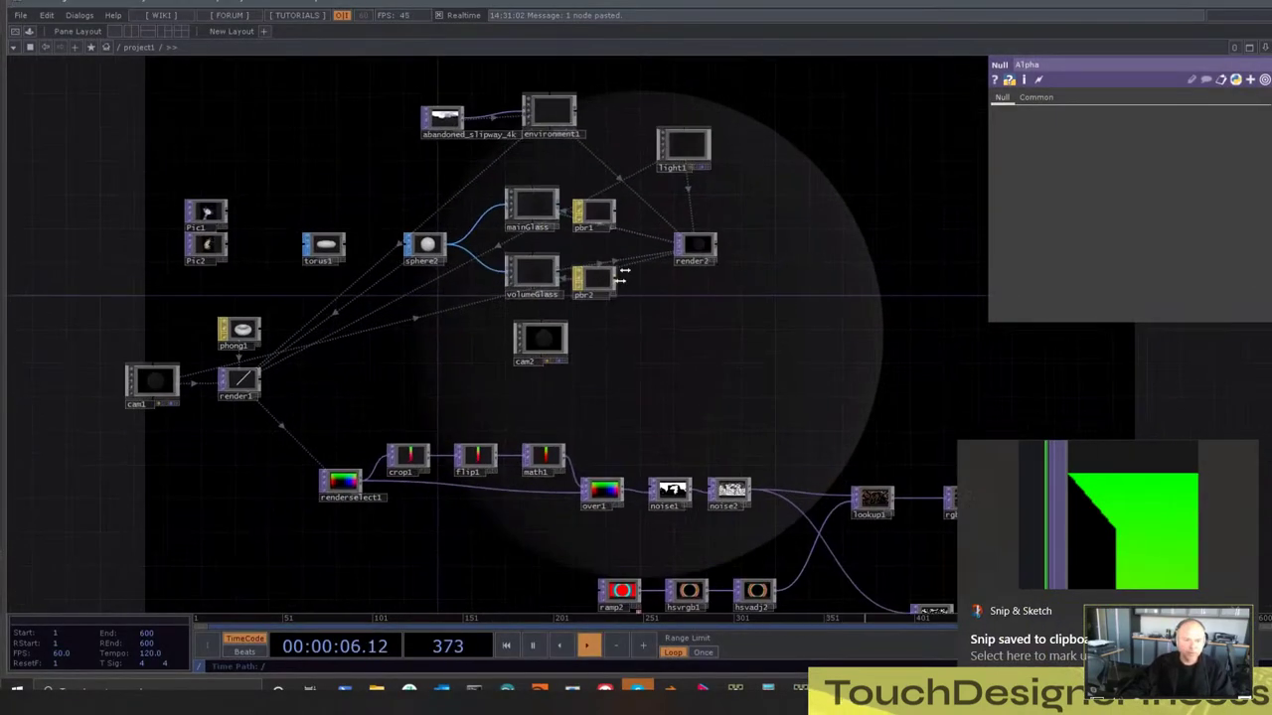
left_click(610, 199)
left_click_drag(683, 376, 527, 328)
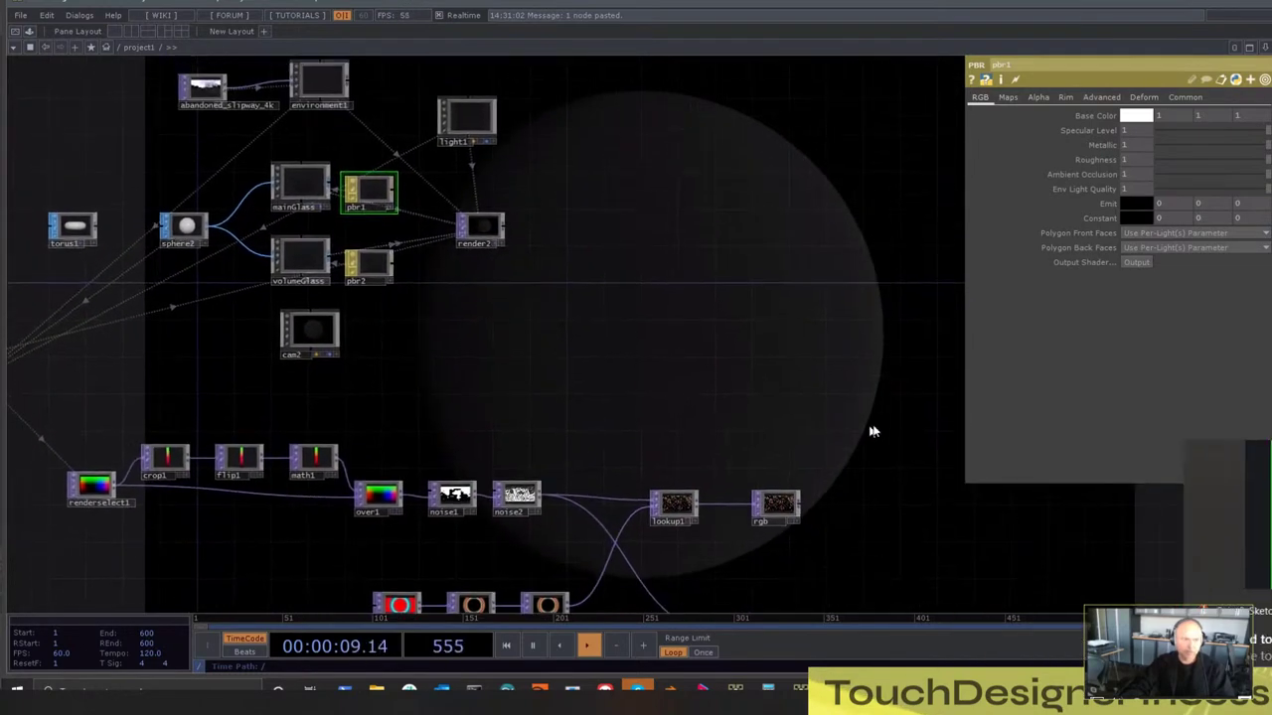
left_click(1009, 98)
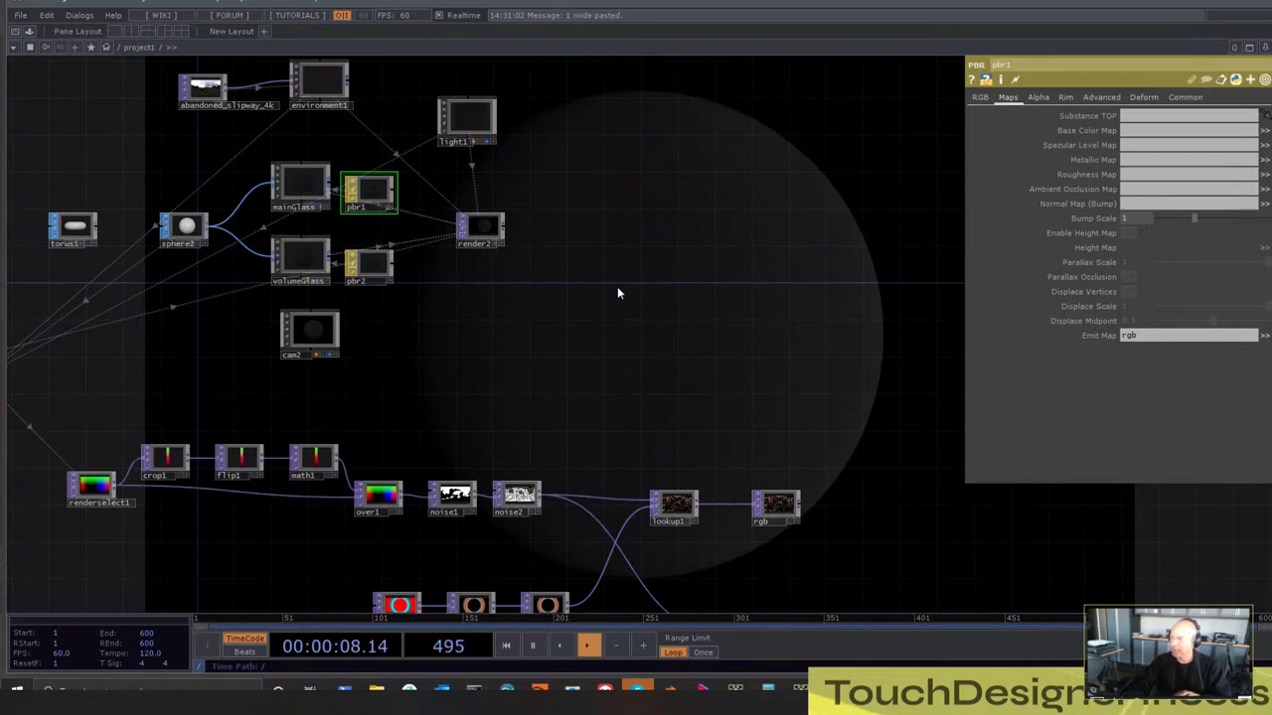
scroll(755, 531, "up", 5)
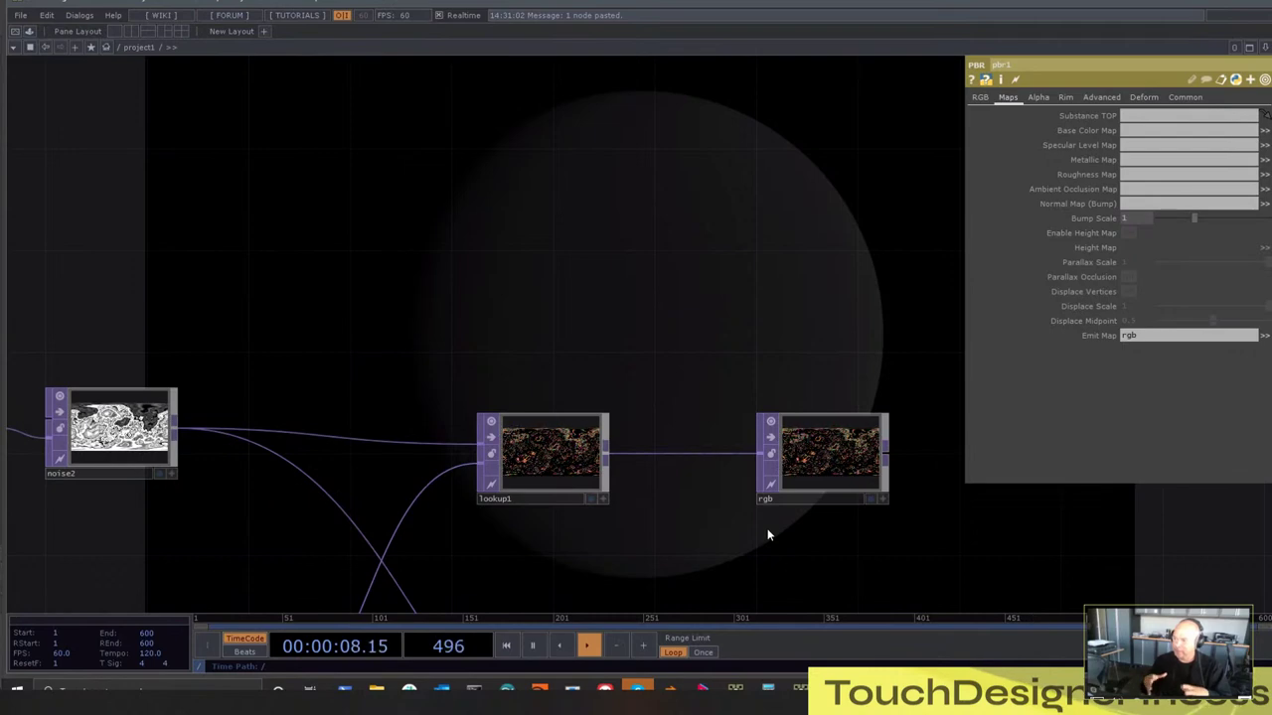
scroll(636, 313, "down", 5)
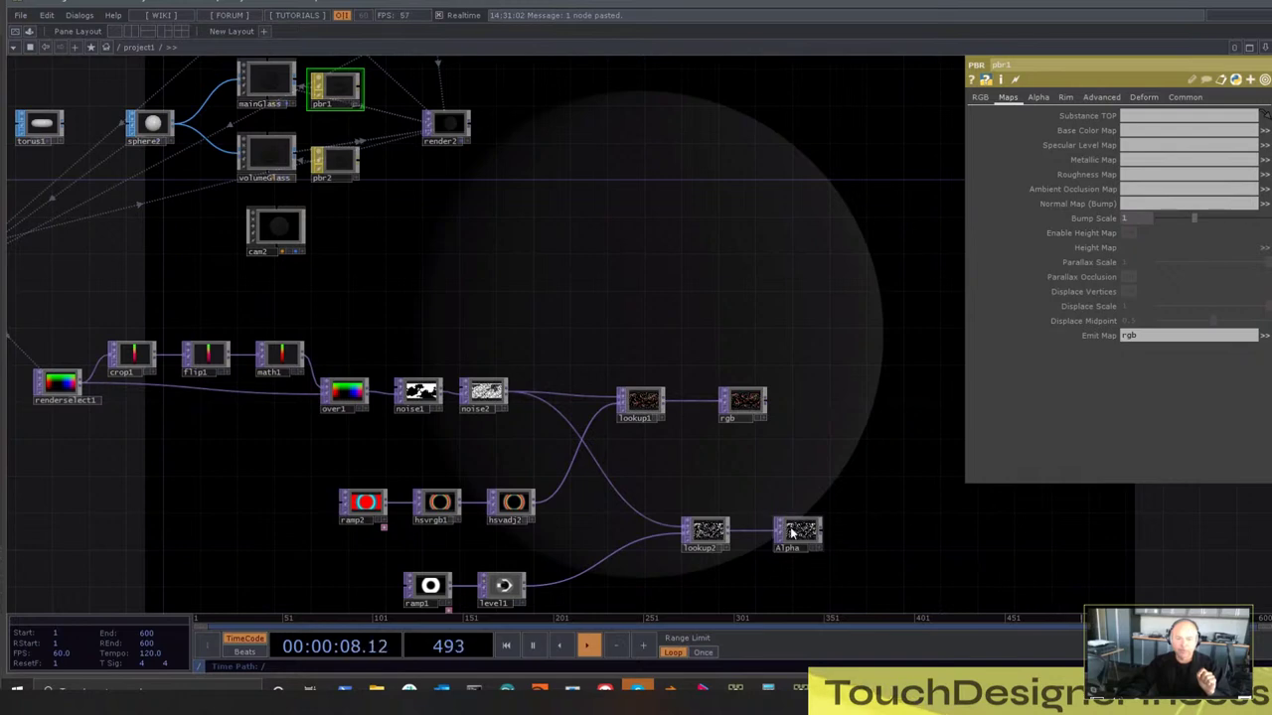
Set pbr1's Alpha Map to the Alpha Null and check both maps by temporarily showing only the non-default parameters
left_click(1039, 97)
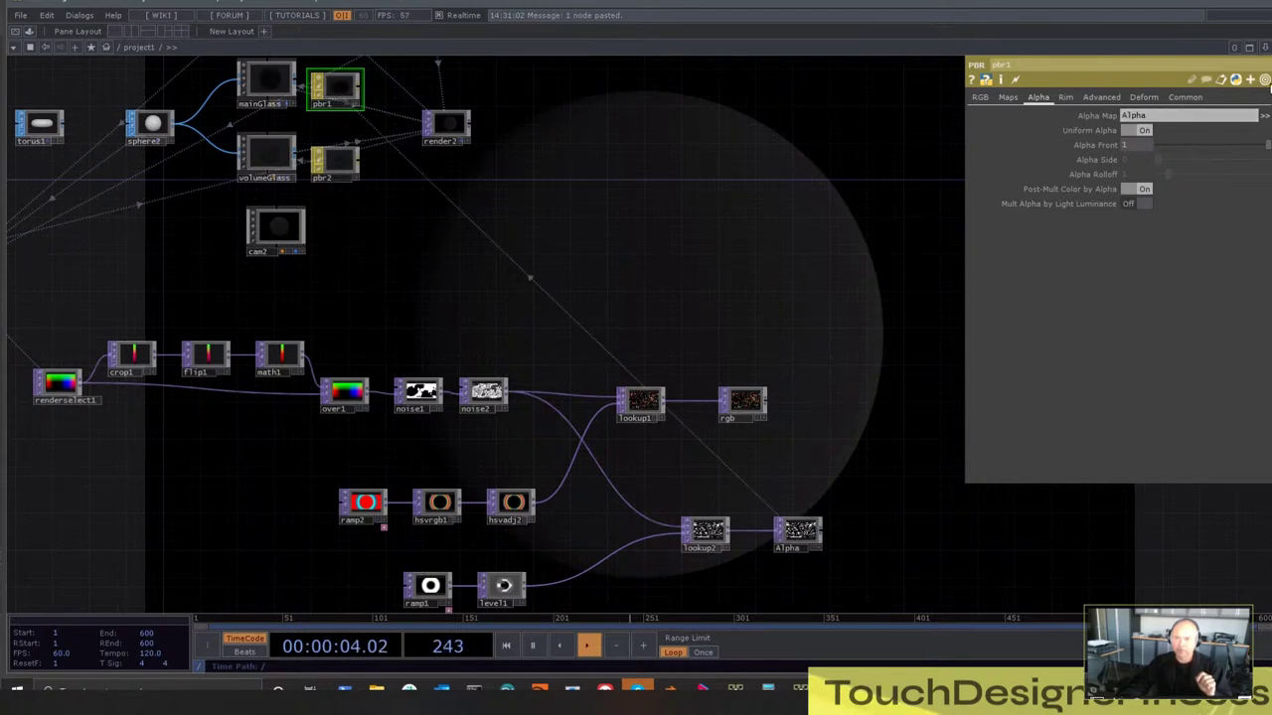
left_click(1267, 81)
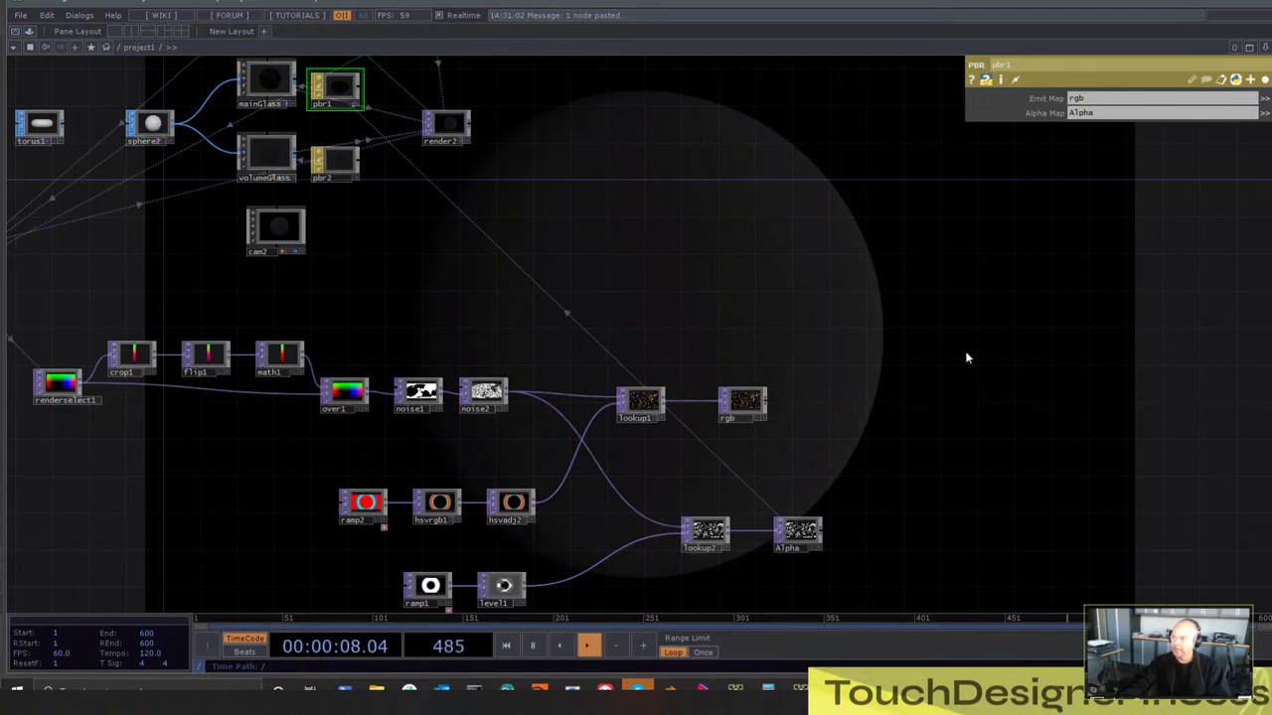
left_click(1266, 81)
Set the Emit colour of pbr1 to white
left_click(981, 98)
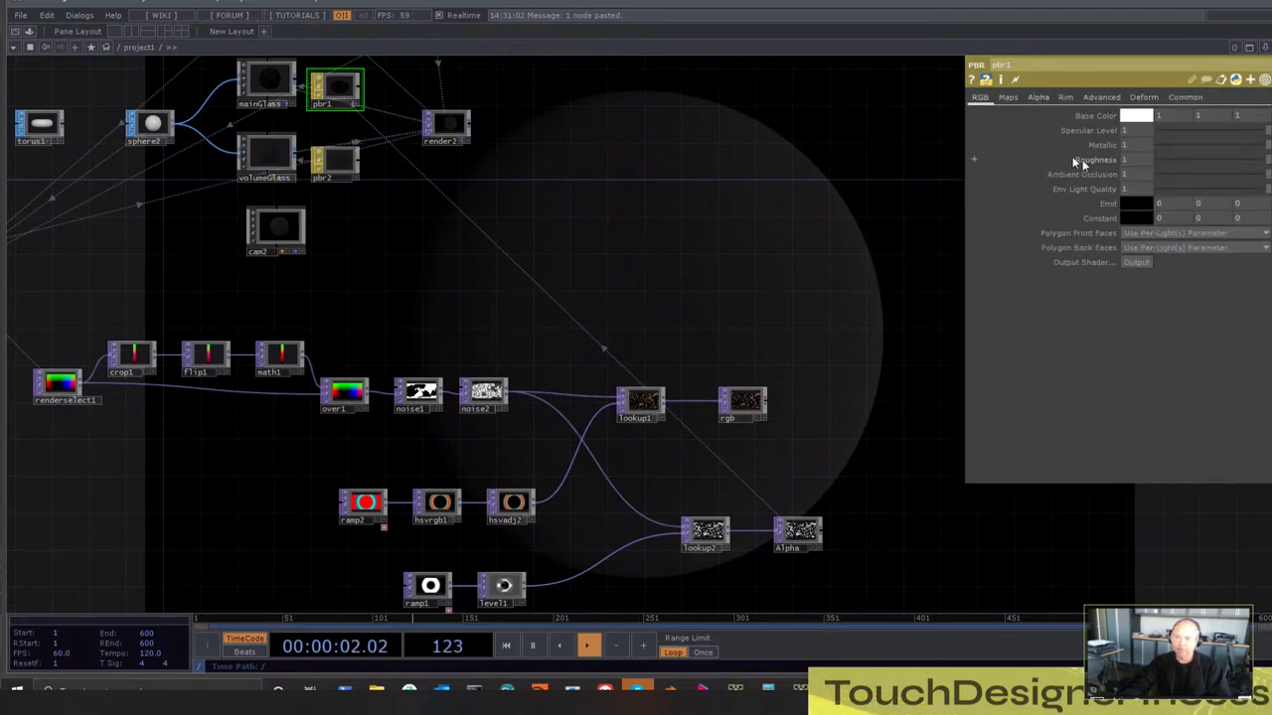
left_click(1140, 205)
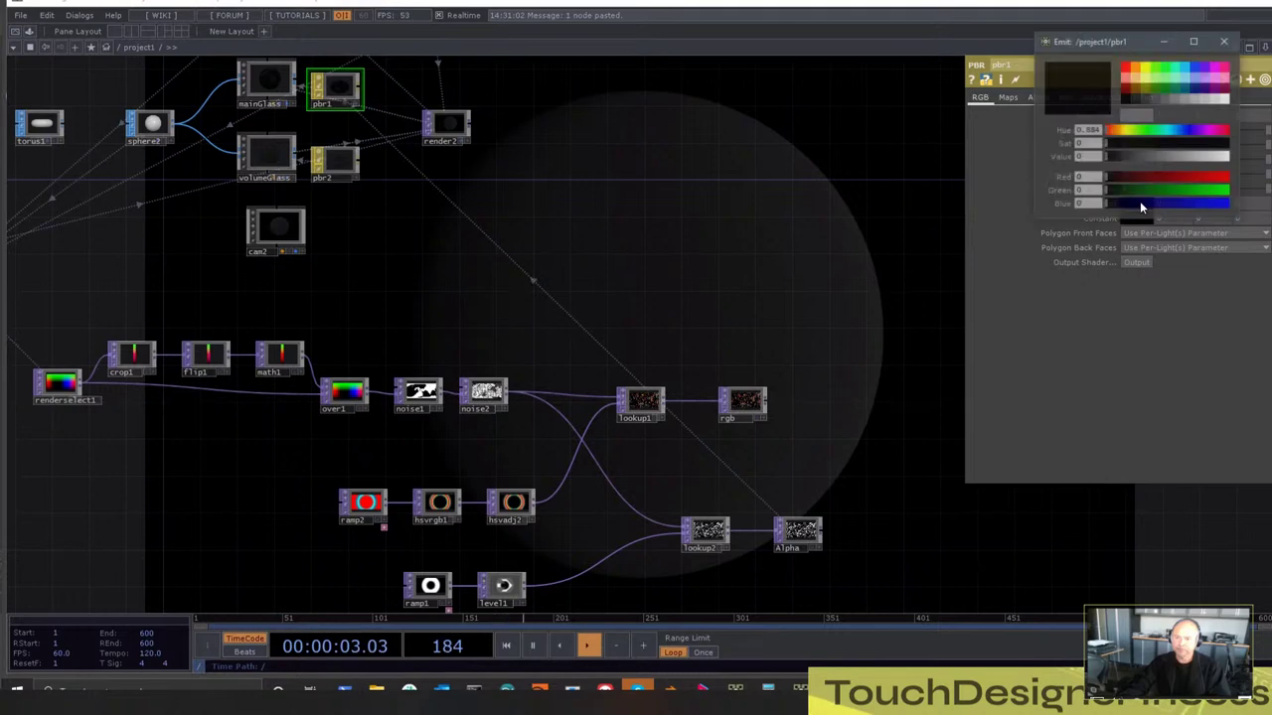
left_click(1226, 100)
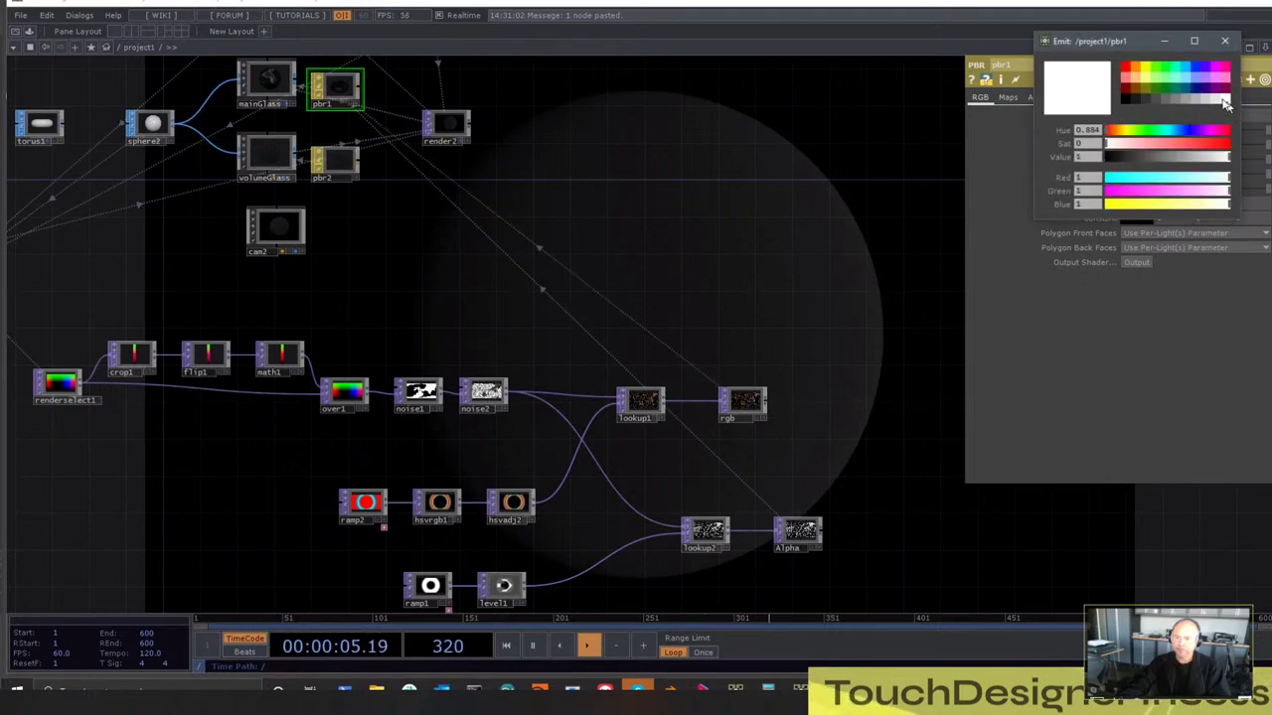
left_click(1226, 41)
Turn off rendering of the volumeGlass geometry and check the remaining mainGlass sphere in the background
scroll(639, 219, "up", 5)
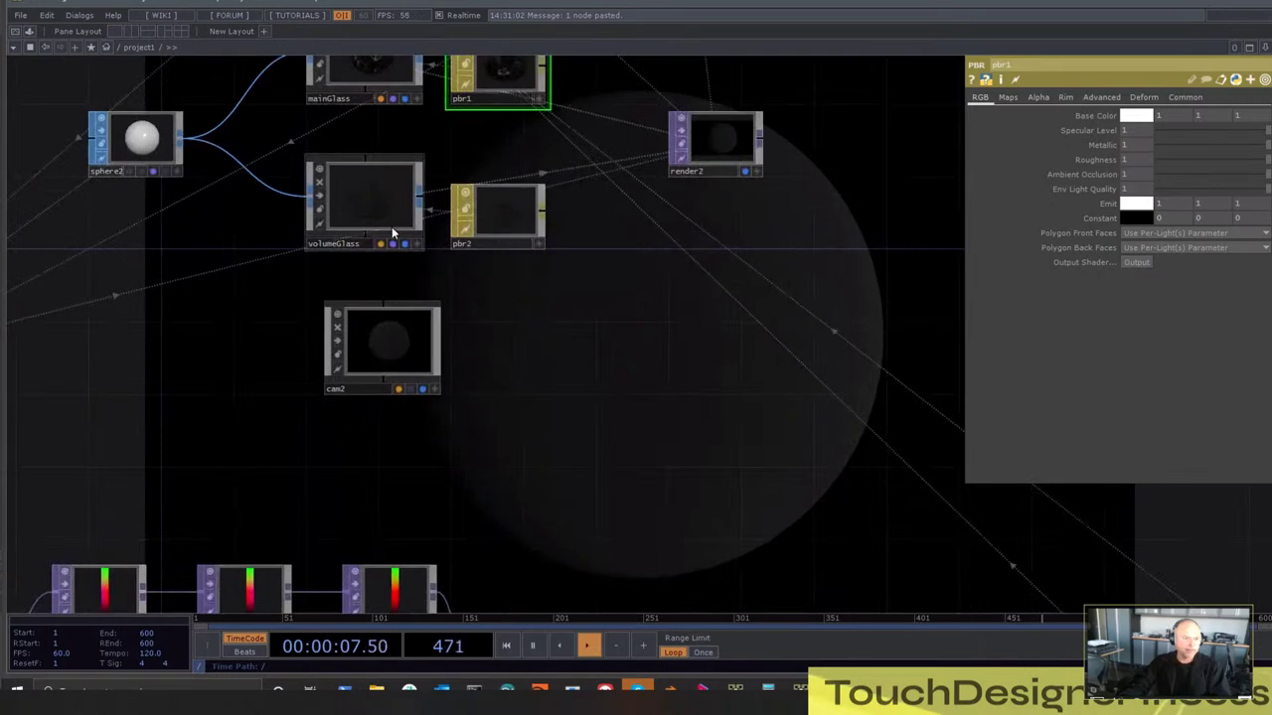
left_click(392, 244)
scroll(636, 335, "down", 3)
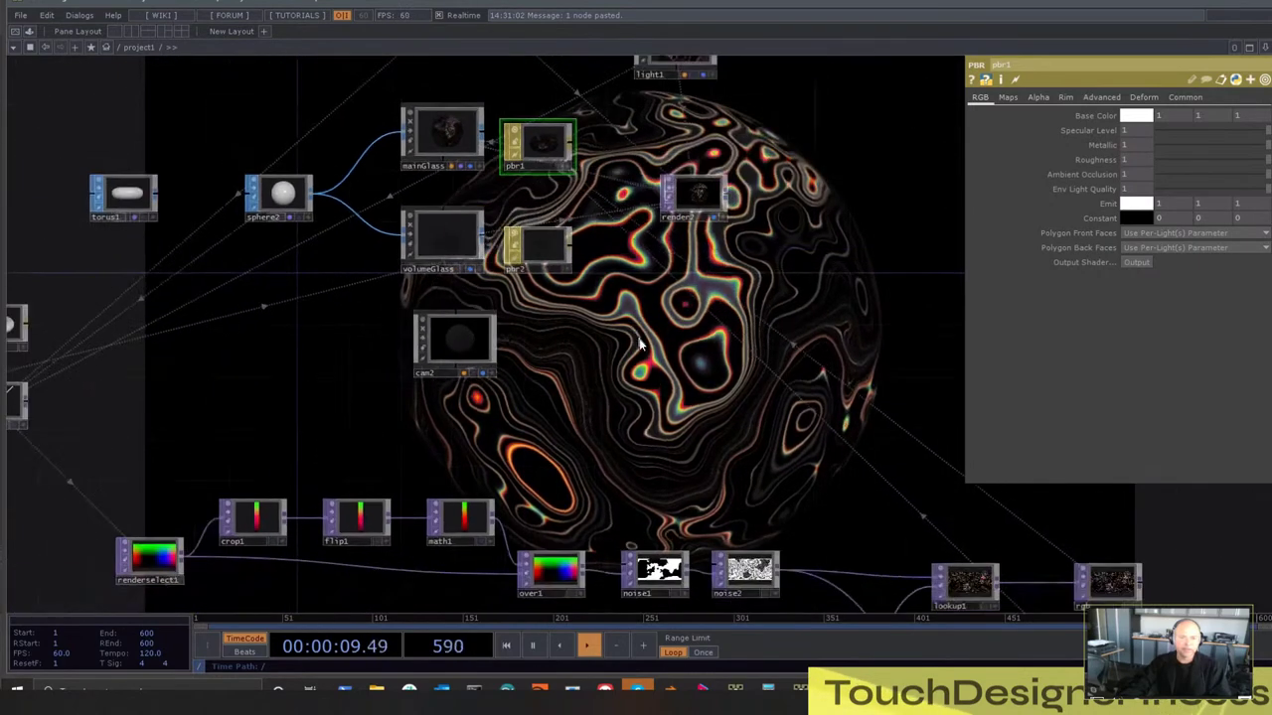
left_click_drag(683, 399, 514, 352)
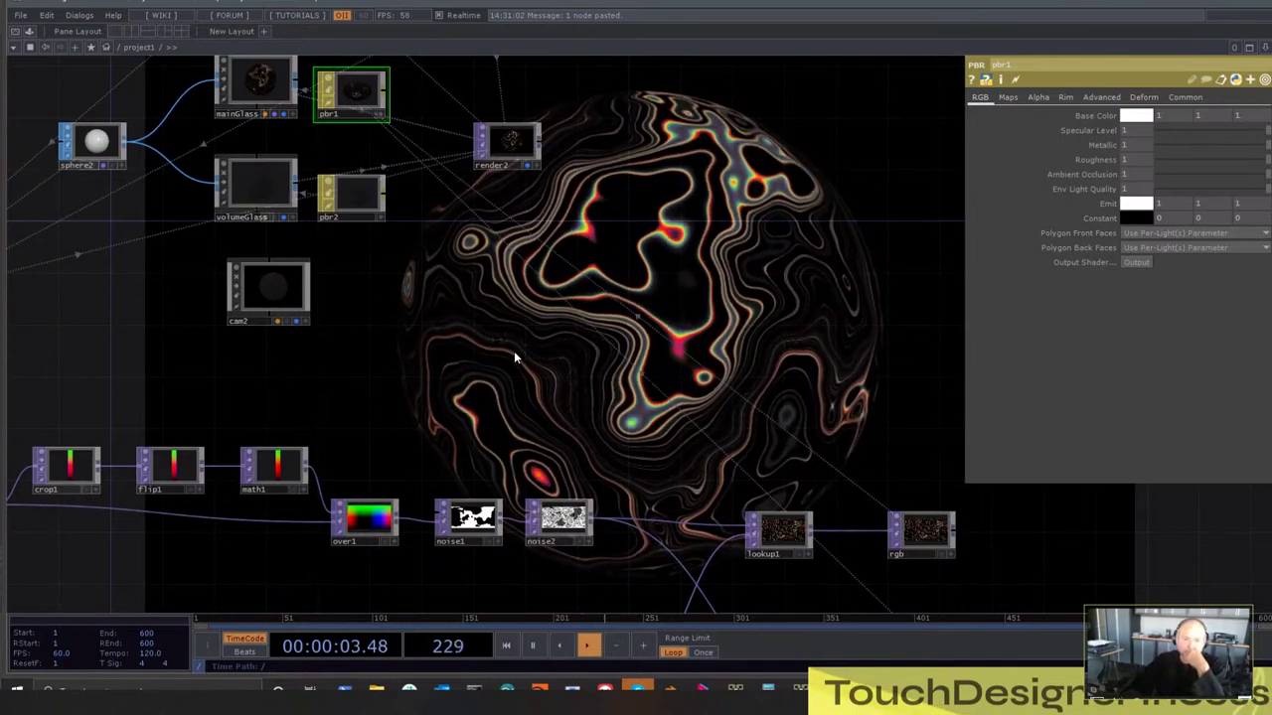
left_click_drag(514, 358, 669, 397)
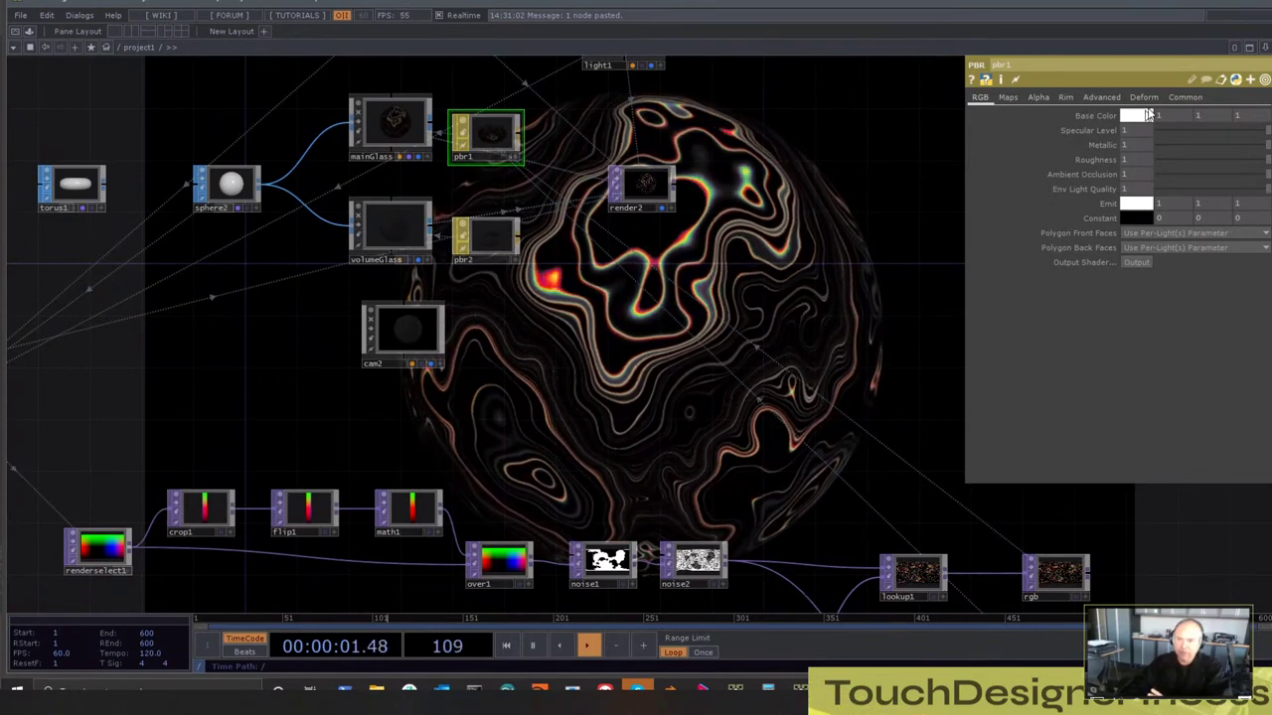
Enable Blending (Transparency) on pbr1, switching it off and on to compare the sphere's look
left_click(1196, 99)
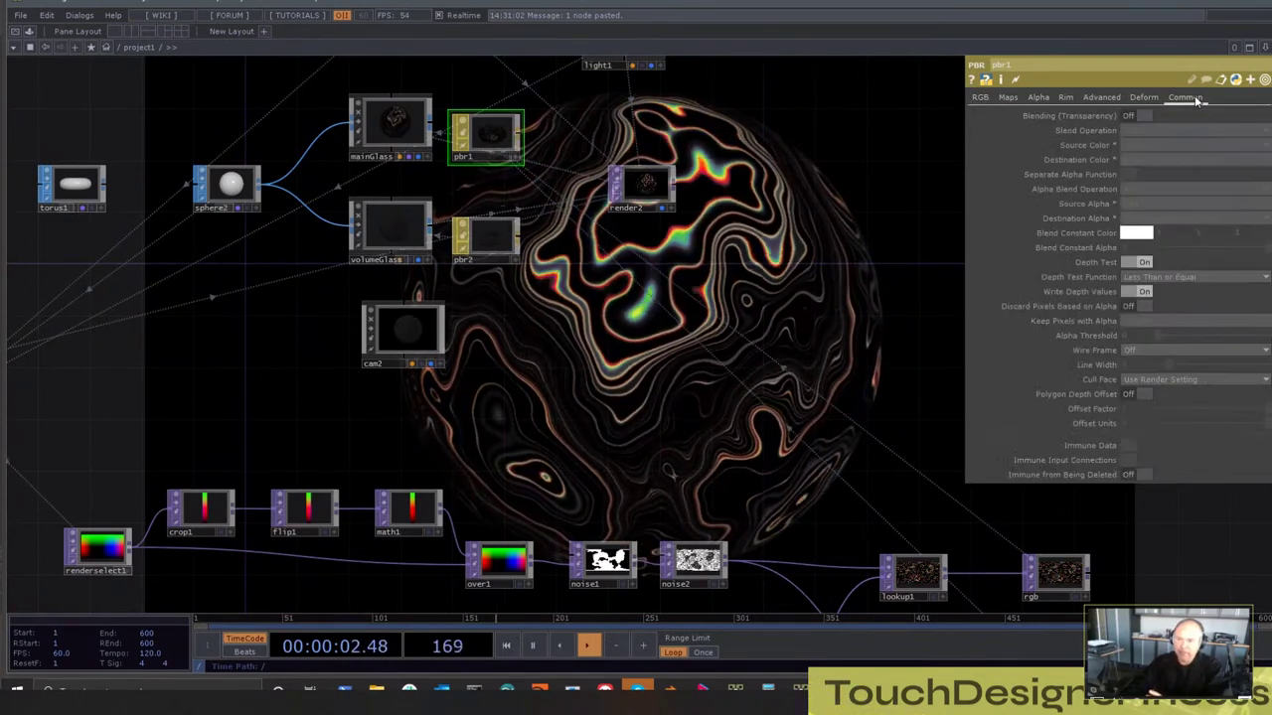
left_click(1142, 115)
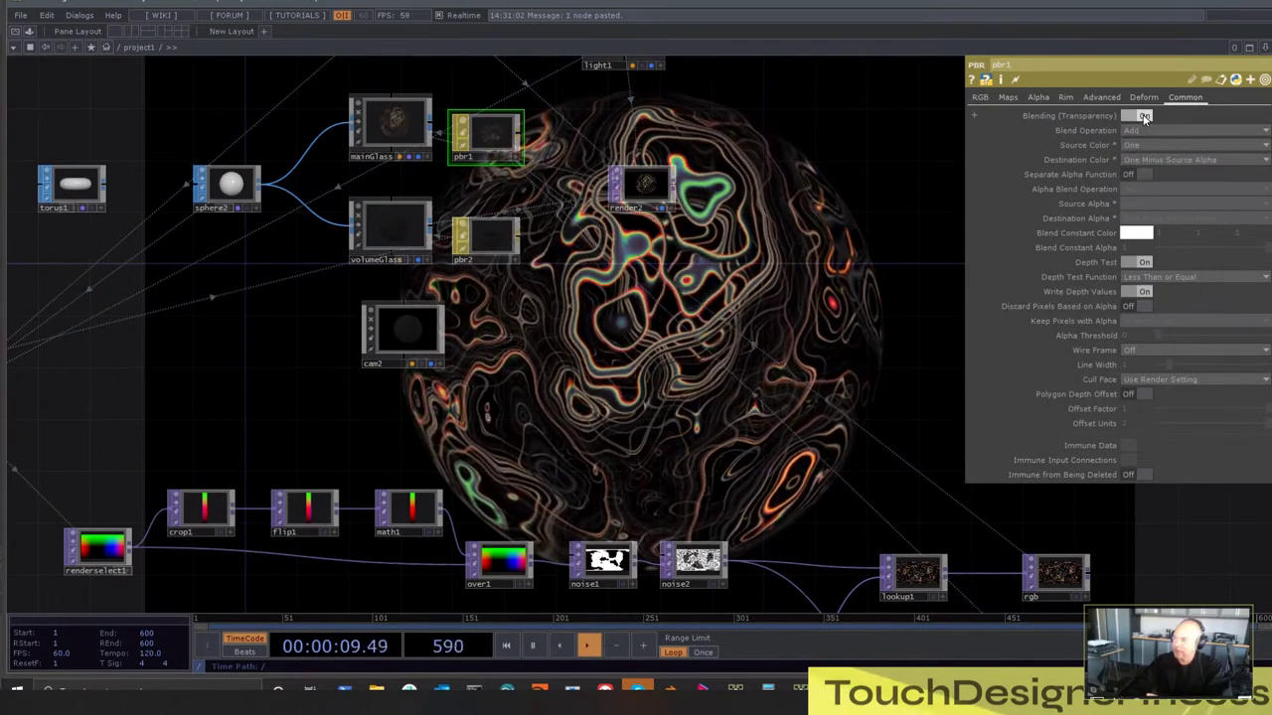
left_click(1142, 117)
left_click(1143, 116)
left_click(1143, 116)
left_click(1143, 116)
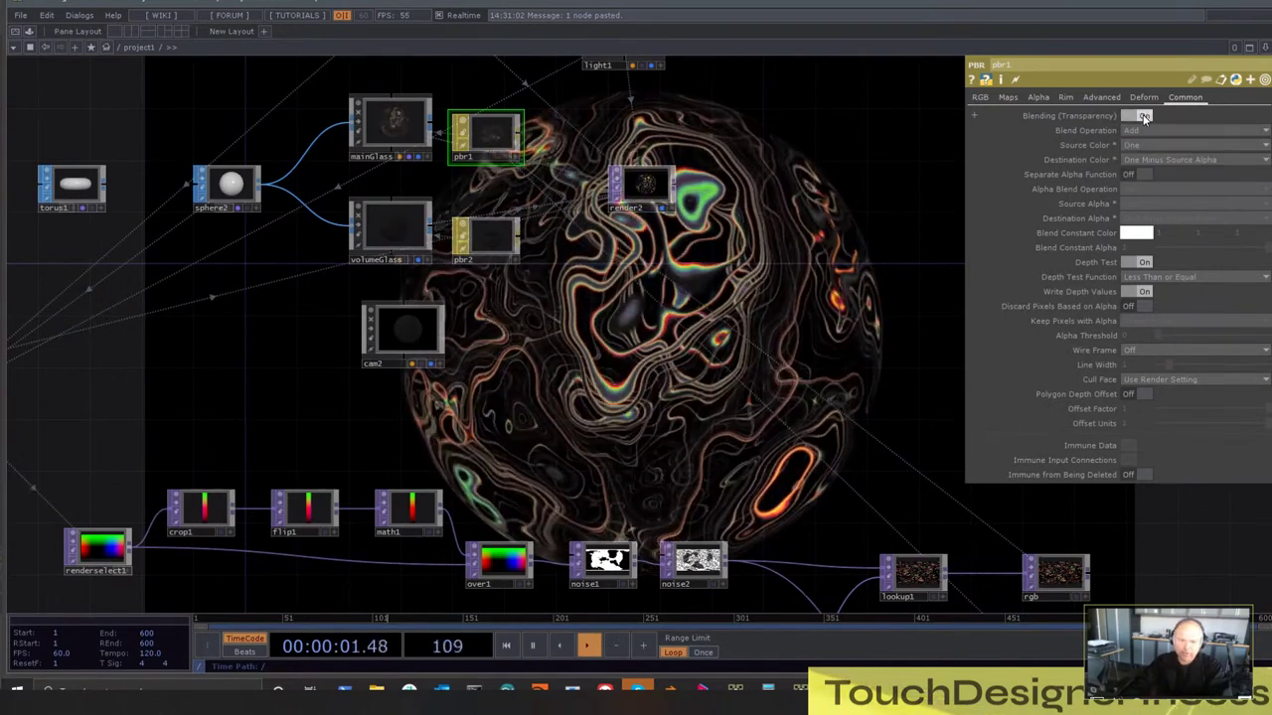
left_click(1143, 116)
left_click(1143, 116)
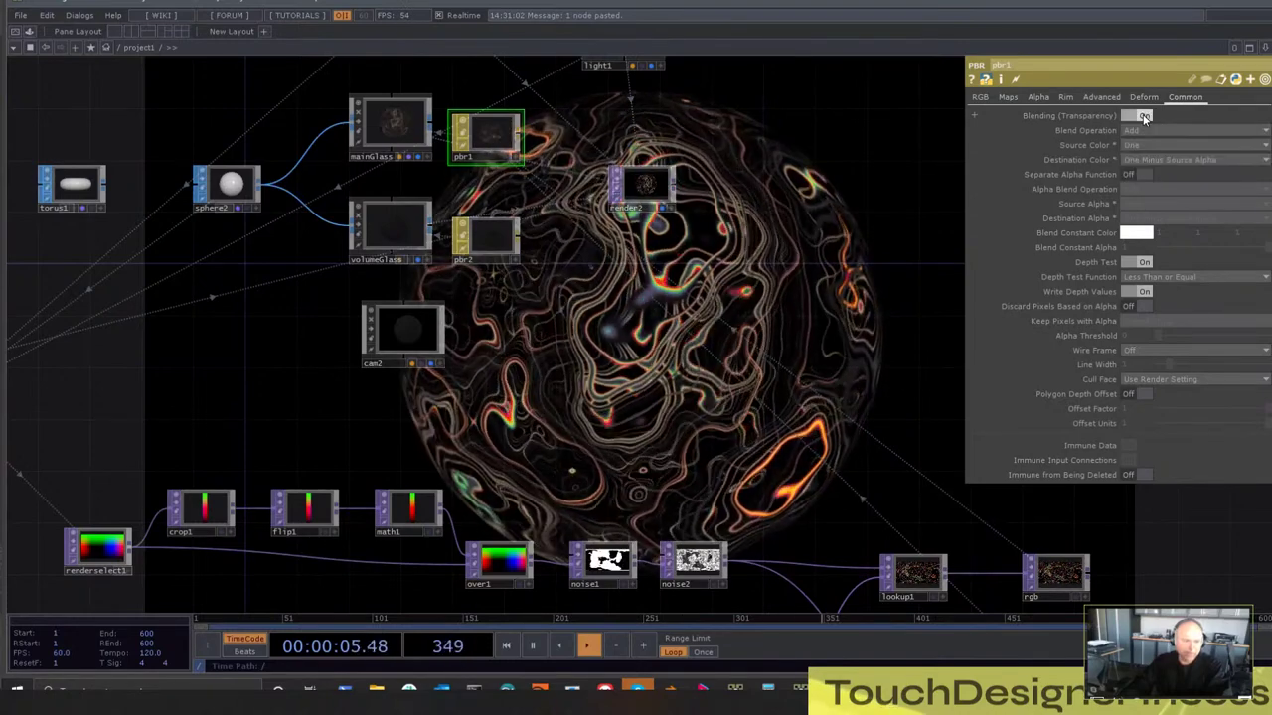
Inspect the sphere2 node's information and its sphere parameters
scroll(238, 208, "up", 3)
middle_click(240, 213)
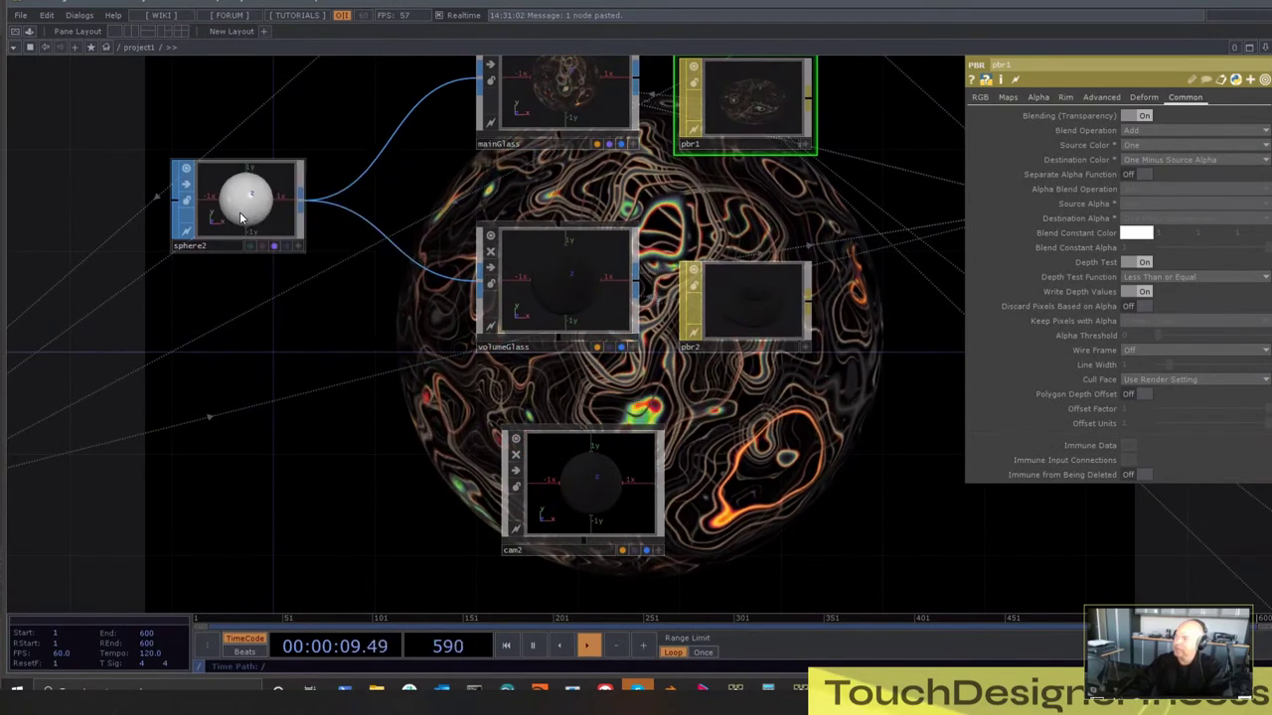
middle_click(239, 213)
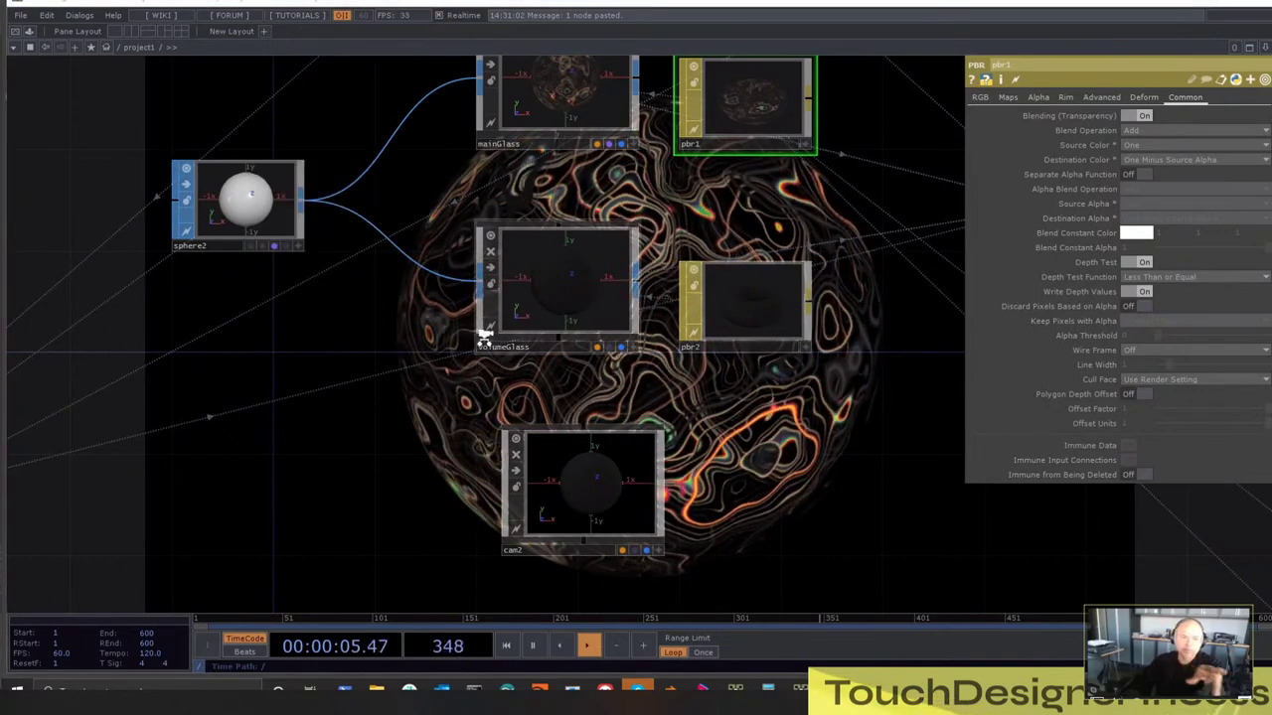
scroll(484, 338, "down", 2)
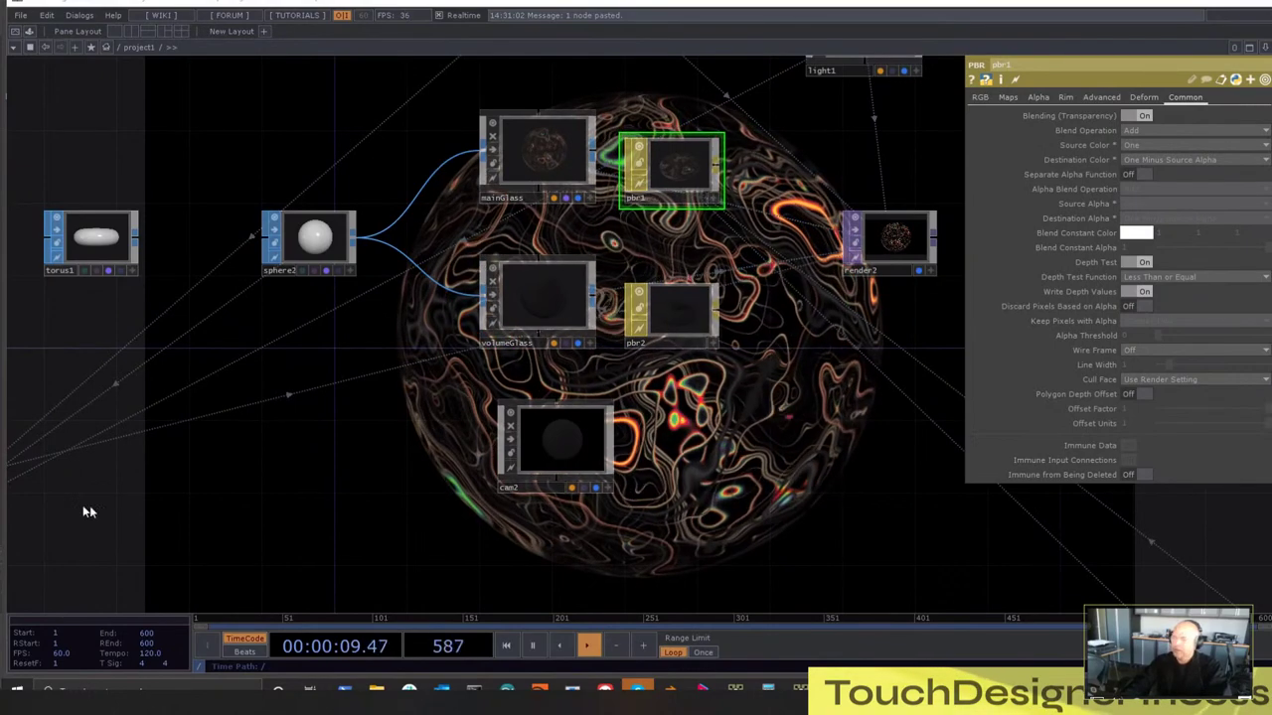
scroll(795, 457, "down", 3)
left_click_drag(795, 457, 815, 349)
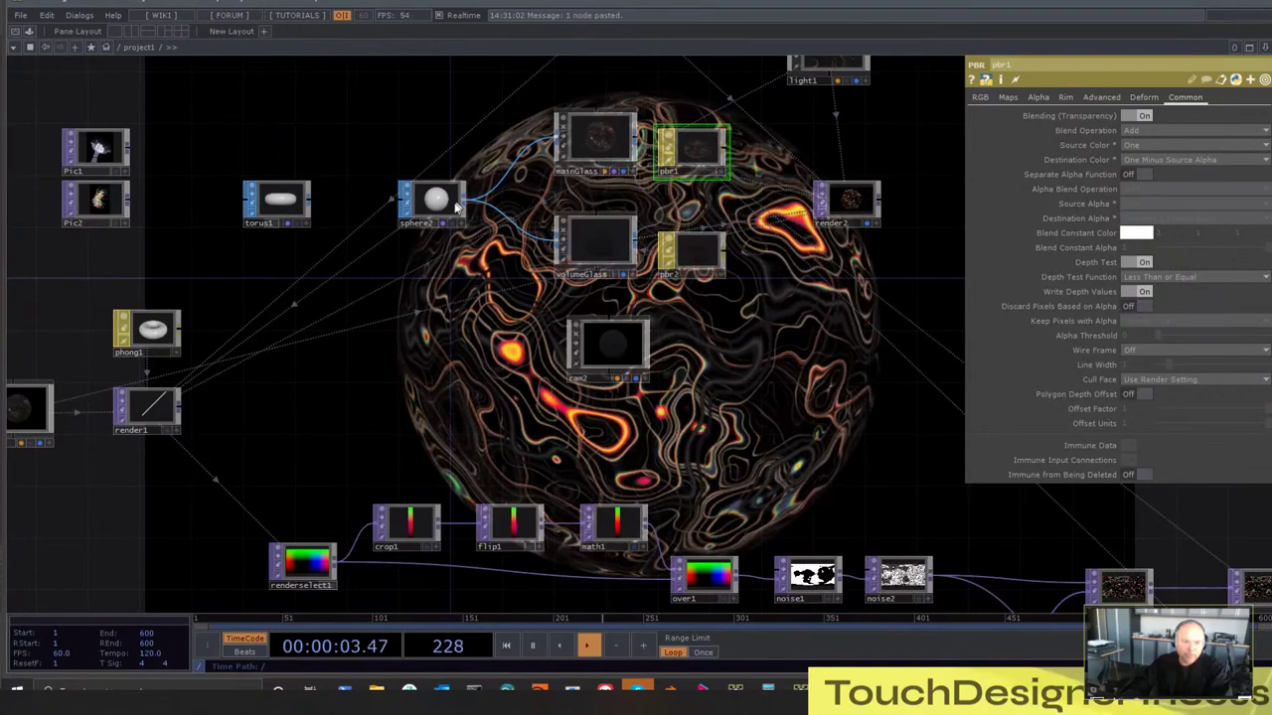
left_click(444, 224)
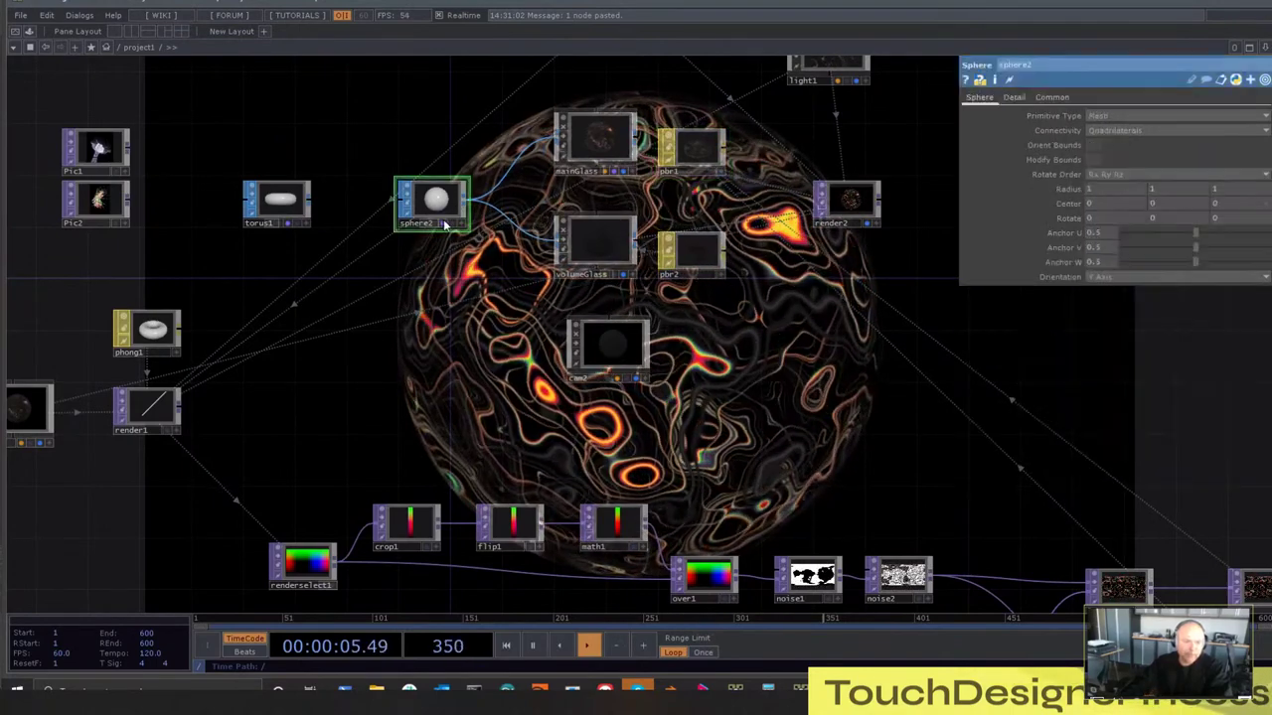
left_click_drag(488, 298, 367, 258)
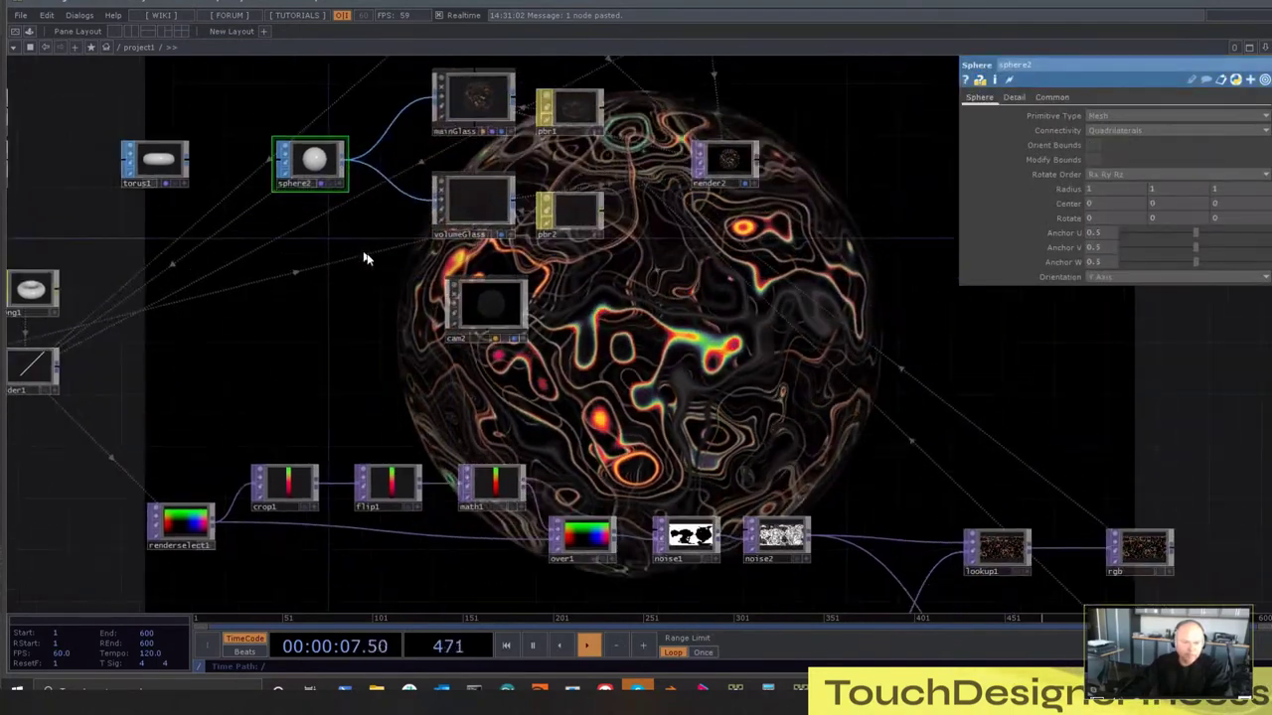
Rotate the mainGlass geometry to -89 degrees around its Y axis
left_click(481, 101)
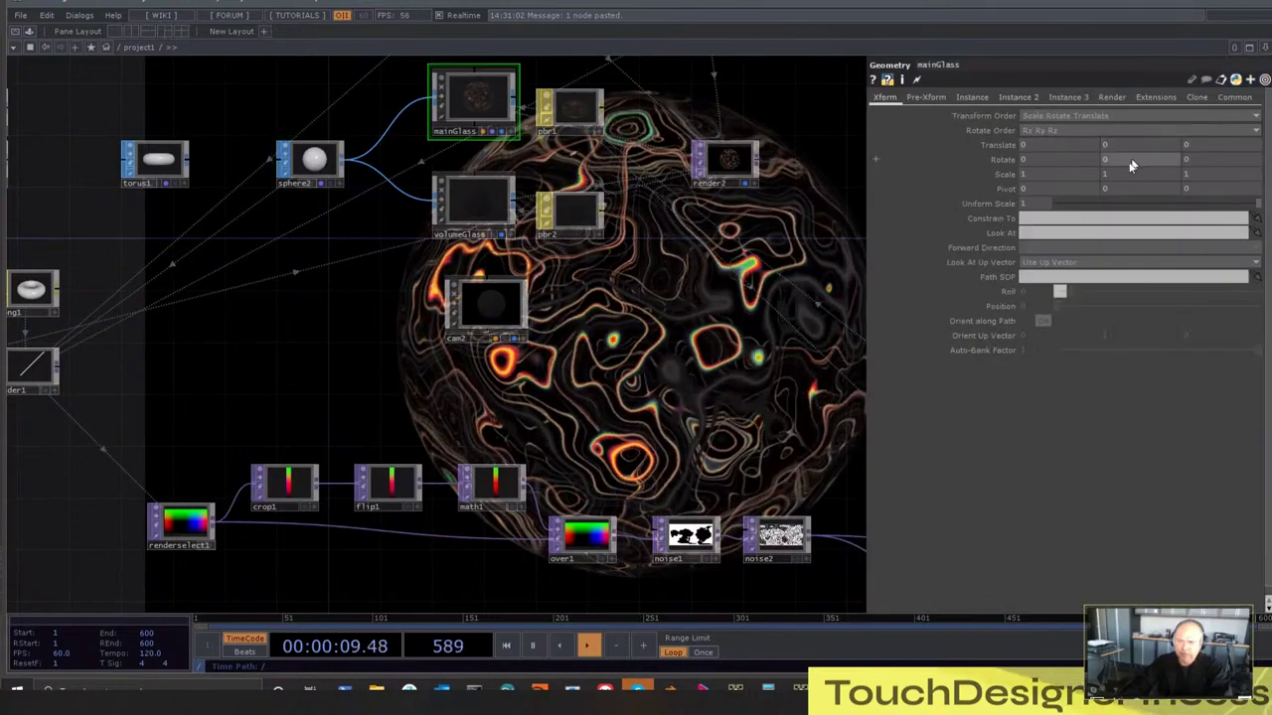
left_click_drag(1130, 165, 1132, 141)
mouse_move(624, 354)
left_mouse_down()
mouse_move(593, 375)
mouse_move(414, 269)
left_mouse_up()
middle_click_drag(432, 260, 451, 278)
left_click_drag(451, 278, 473, 407)
middle_click_drag(473, 407, 458, 316)
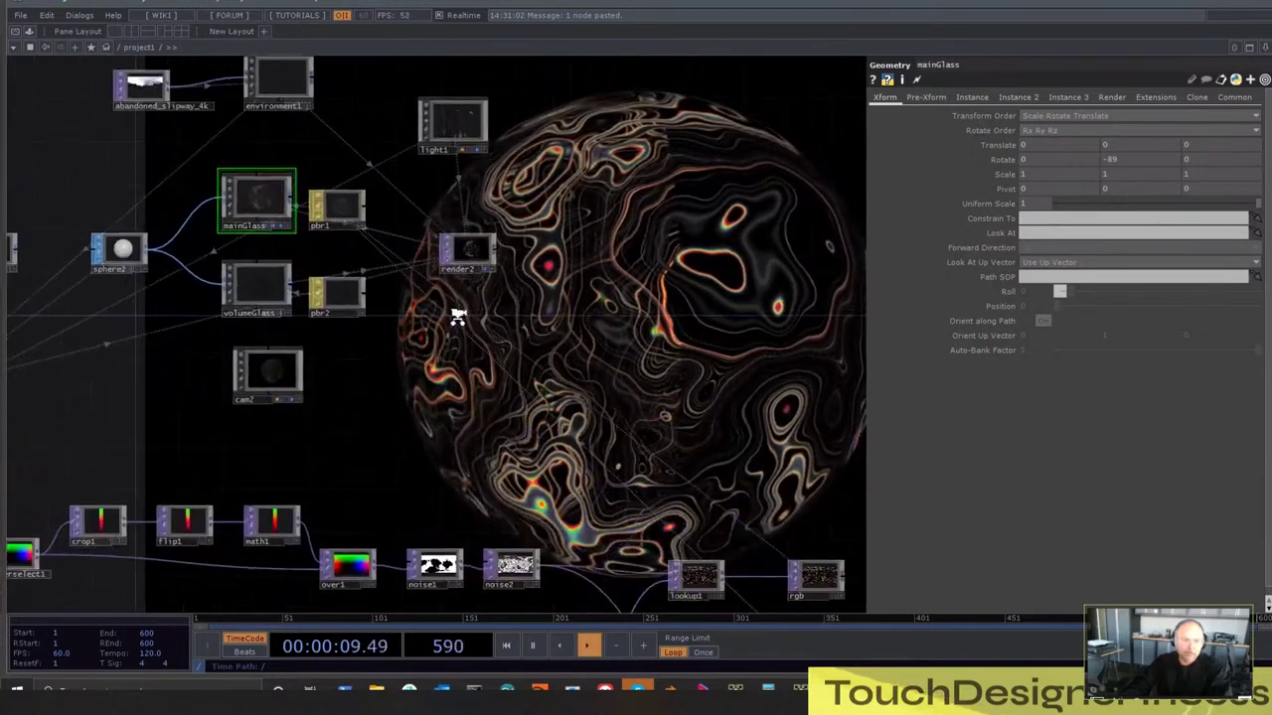
Set the Cull Face option of render2 to Back Faces
scroll(457, 316, "up", 3)
left_click(475, 205)
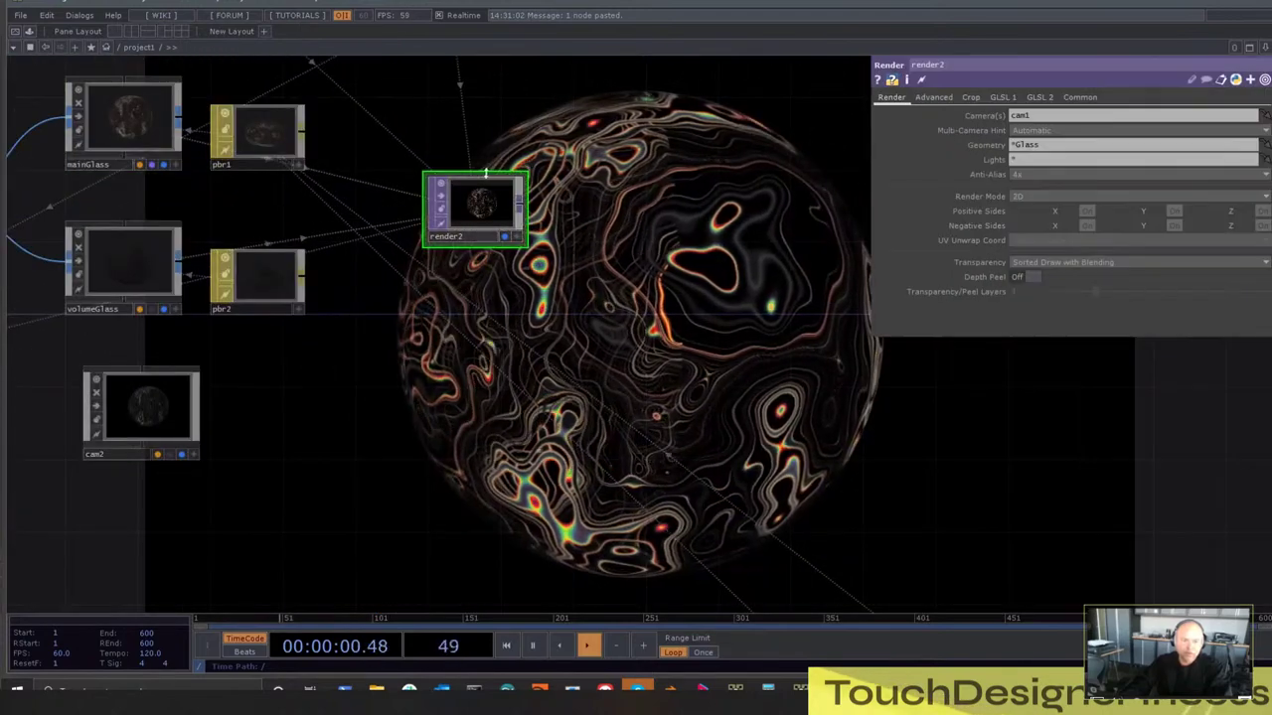
left_click(934, 98)
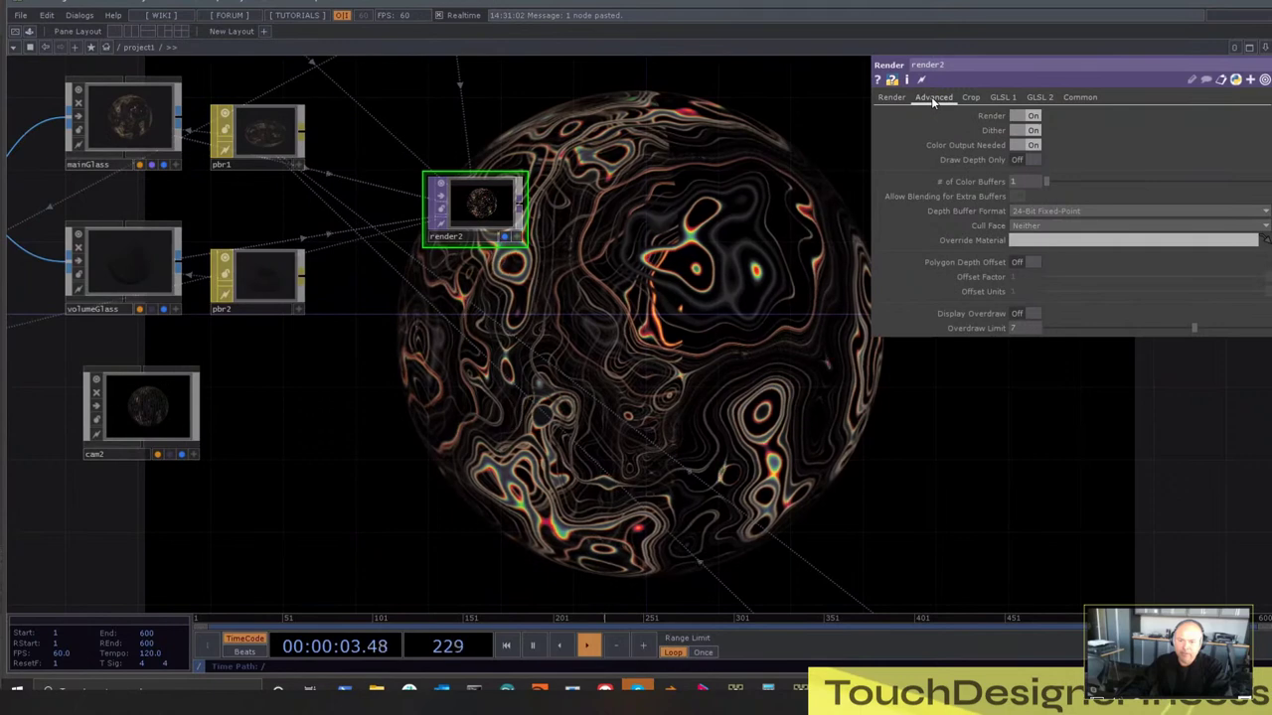
left_click(1038, 226)
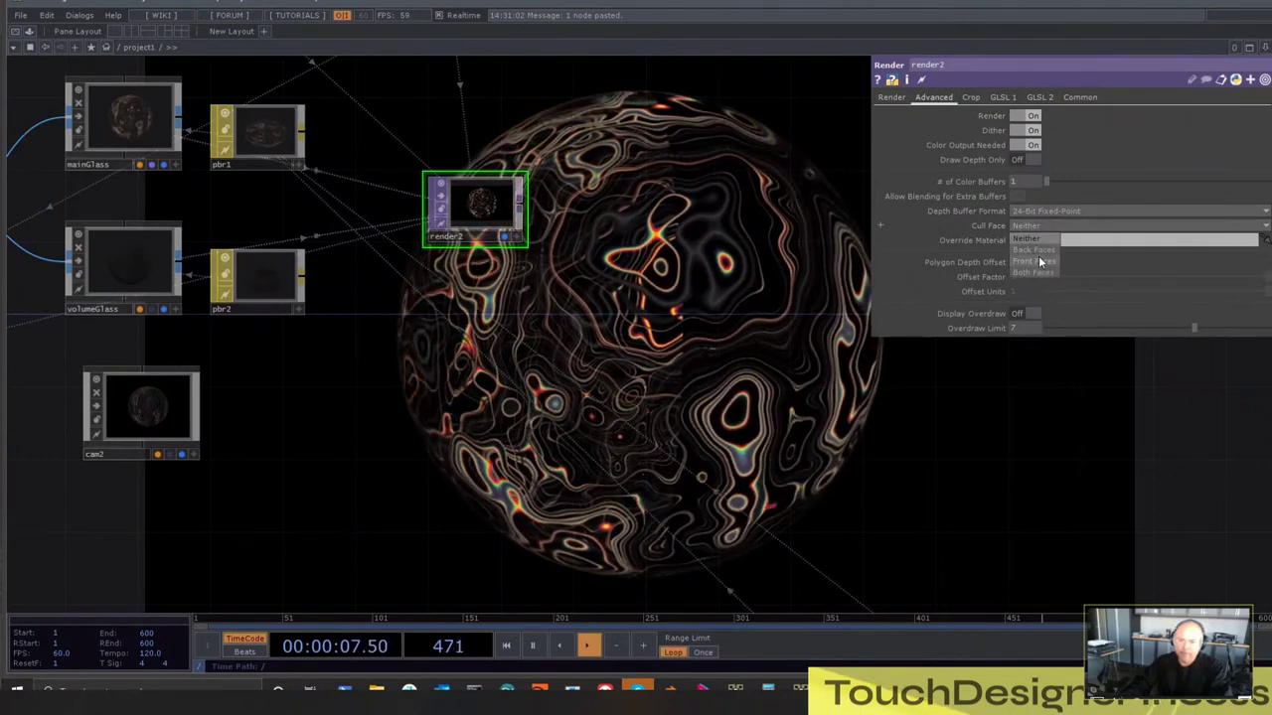
left_click(1038, 250)
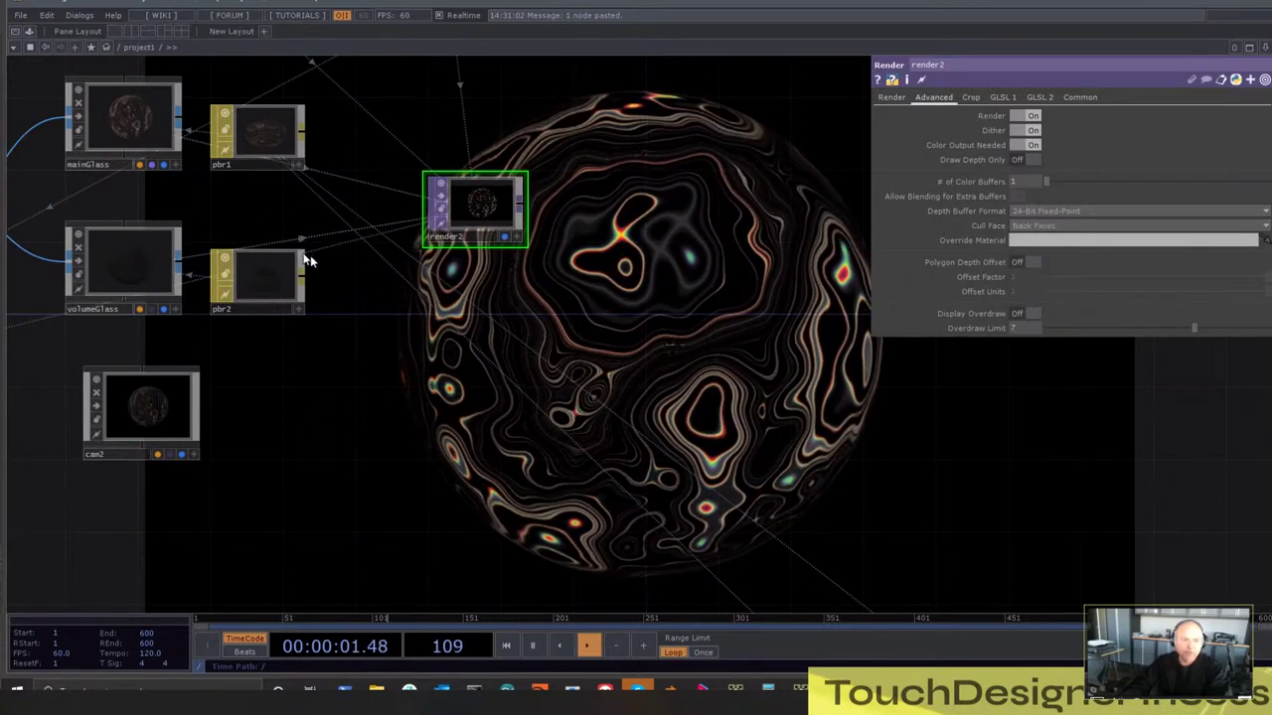
Rotate the mainGlass geometry to -249 degrees around its Y axis
left_click(123, 117)
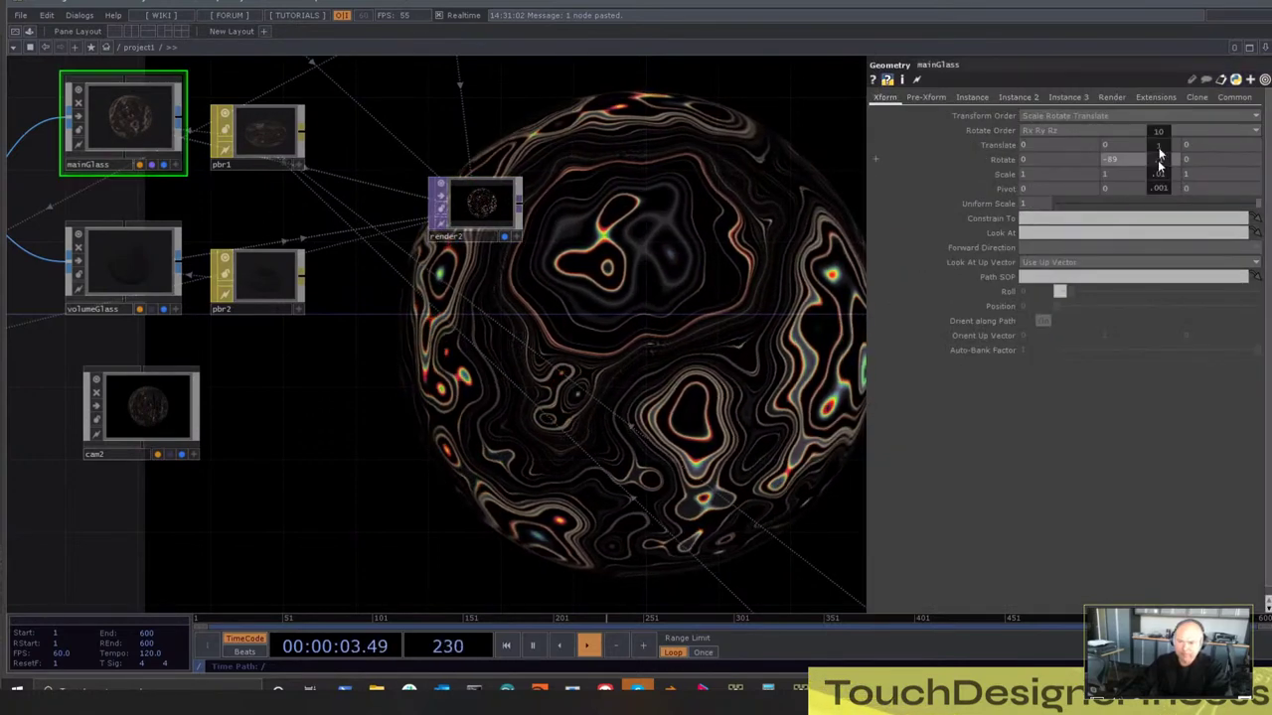
middle_click_drag(1158, 160, 1119, 144)
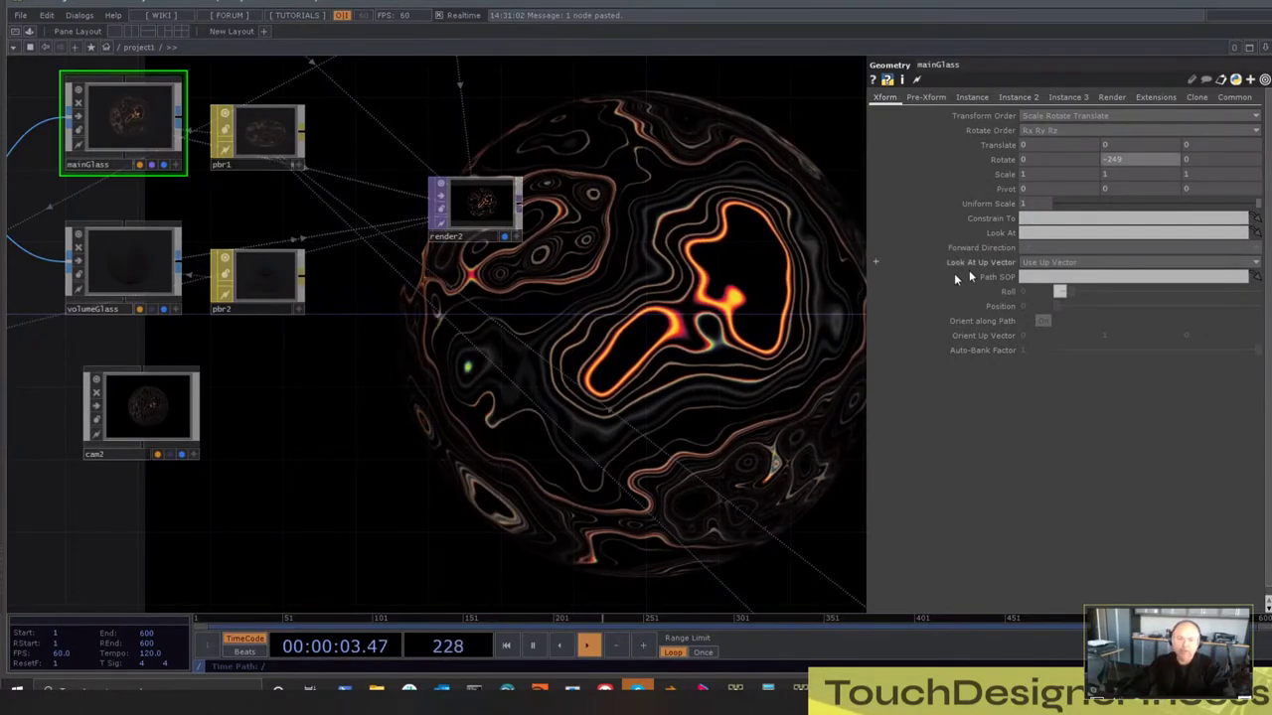
Add a Transform TOP after render2 and display its output in the network background
left_click_drag(508, 320, 526, 331)
left_click(521, 218)
key("Tab")
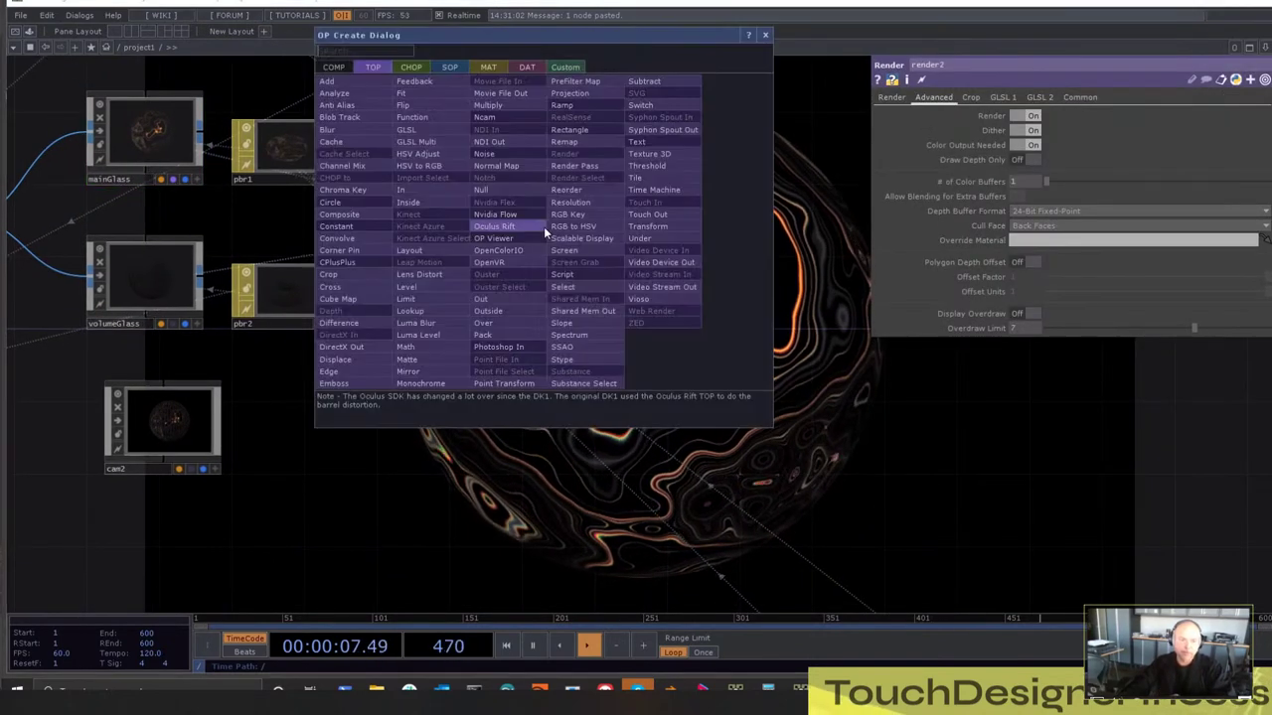
type("tra")
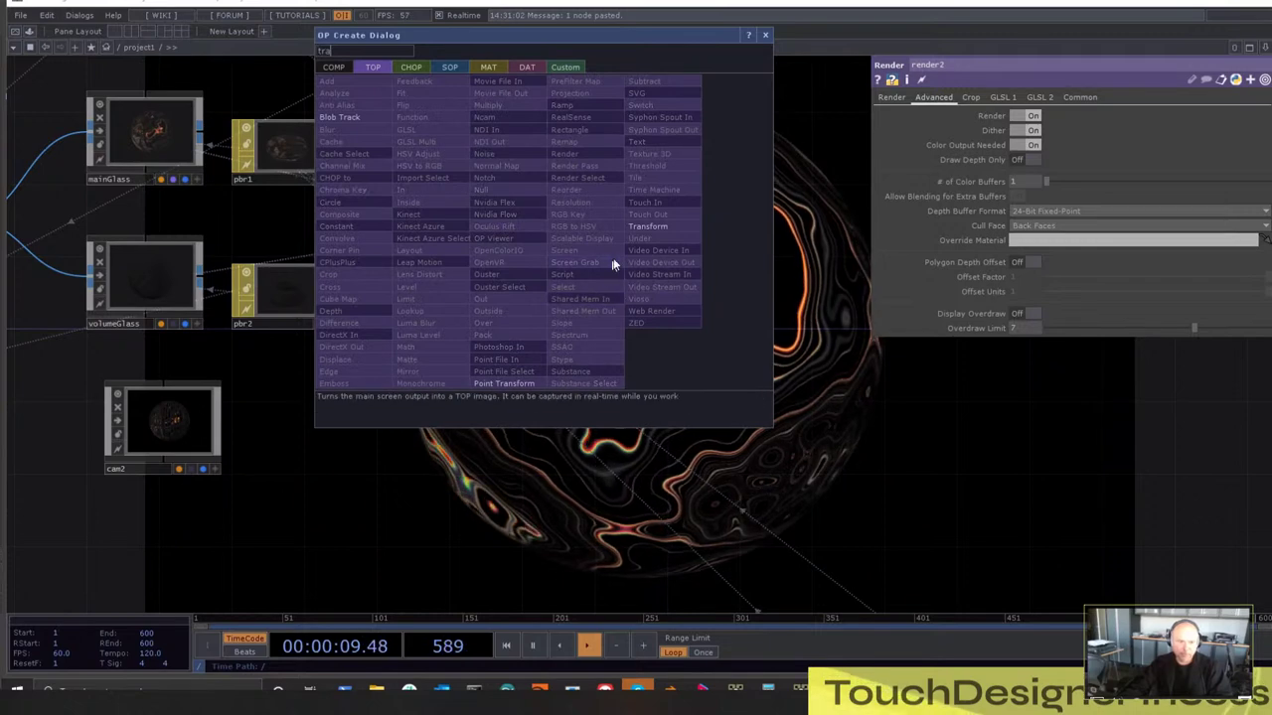
left_click(665, 227)
left_click(659, 229)
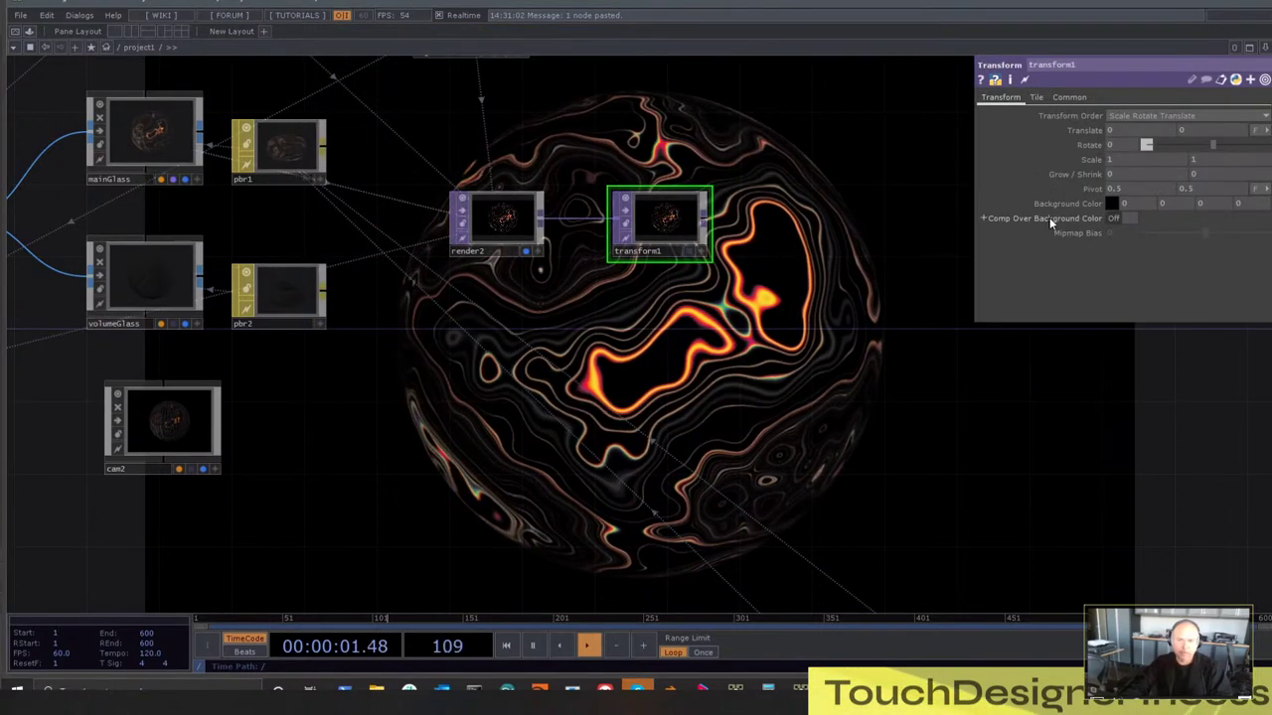
left_click(688, 251)
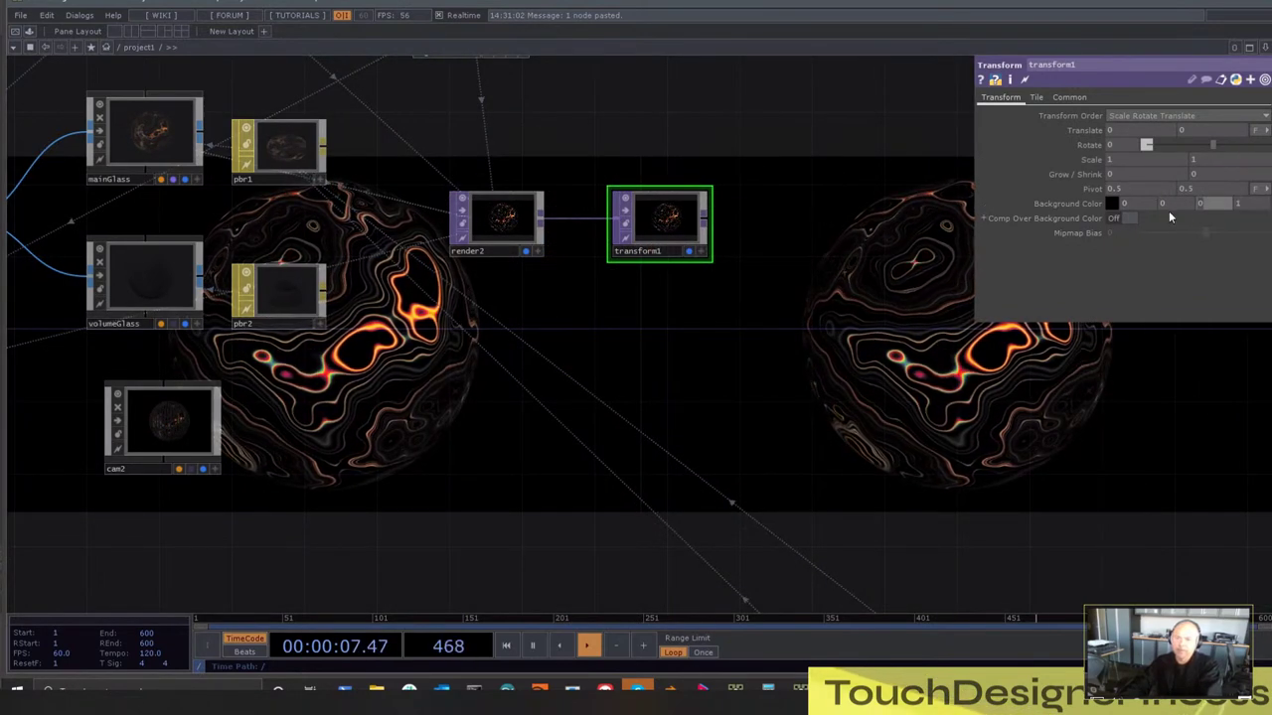
Test the render's transparency by compositing transform1 over a blue background with alpha 1, then delete the Transform TOP
type("1")
key("Return")
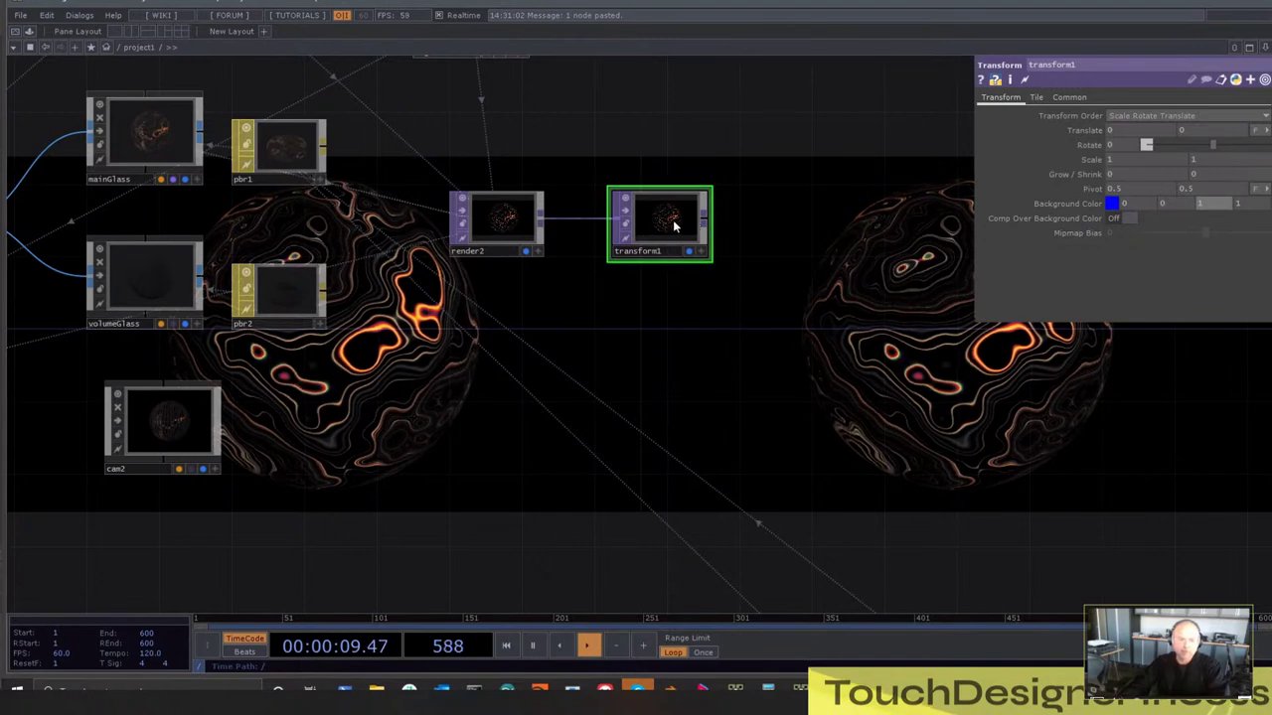
left_click(1124, 219)
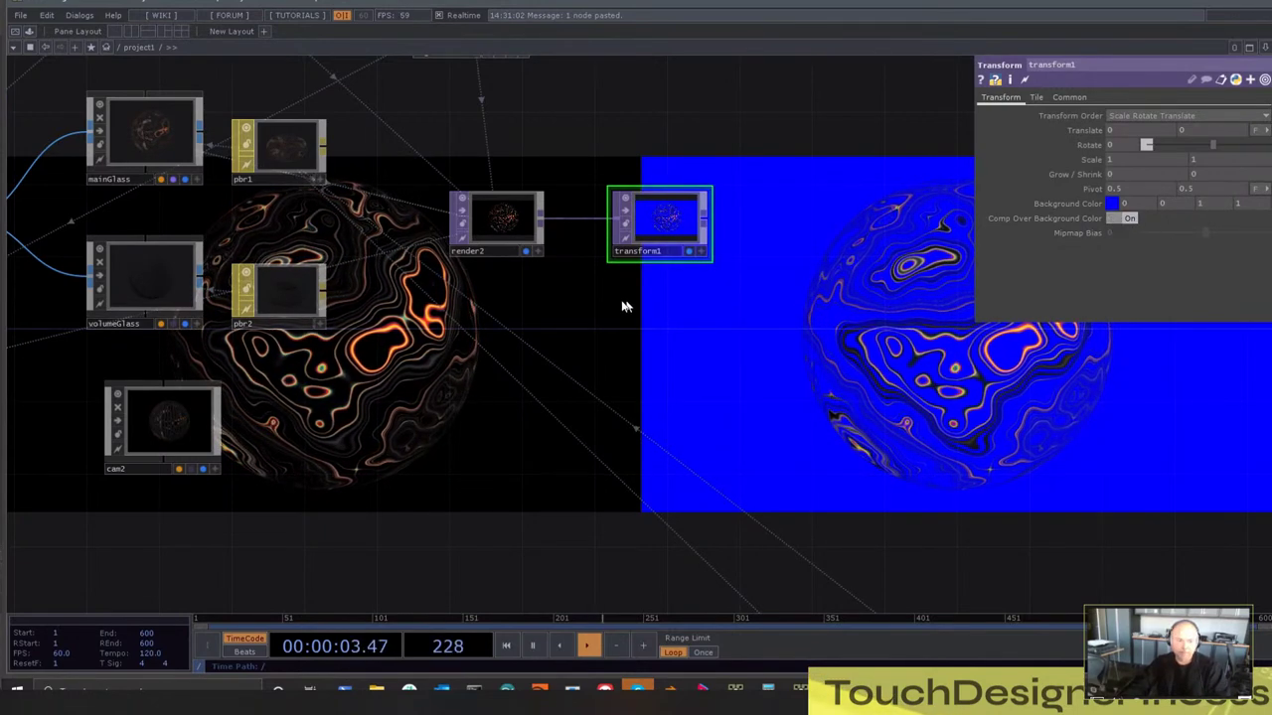
key("Delete")
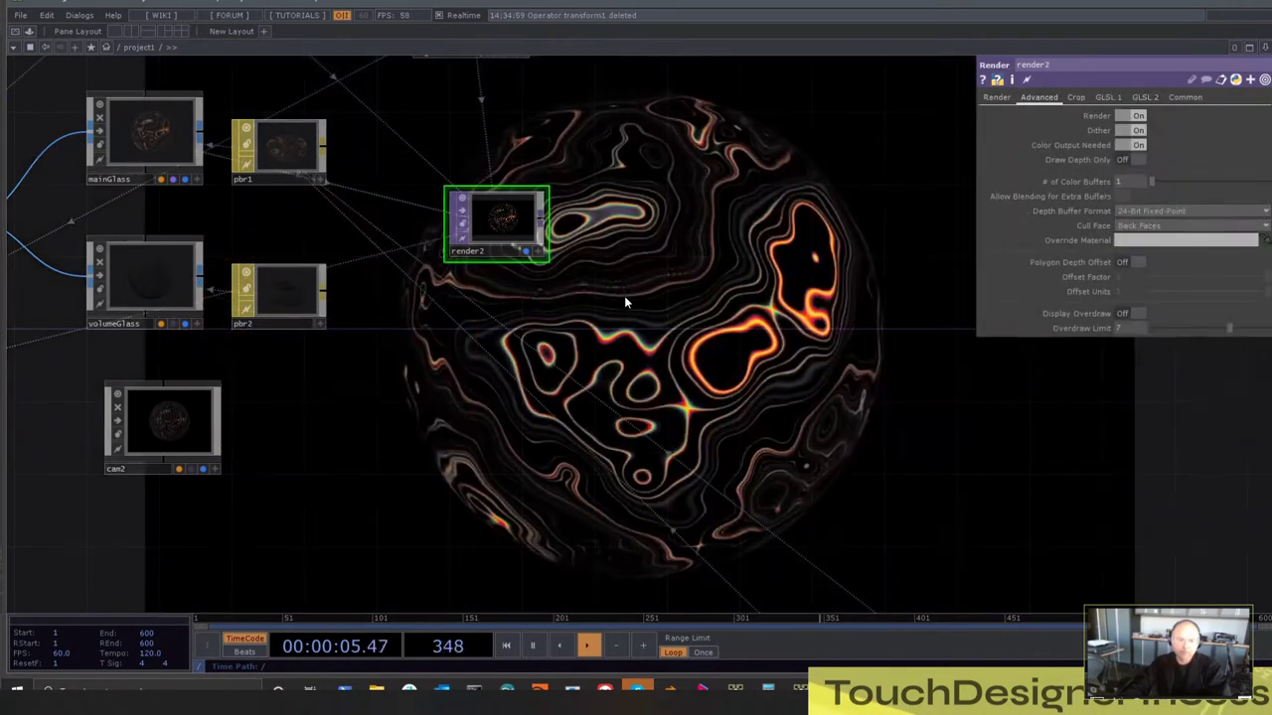
Add a Render Pass TOP connected to the output of render2
scroll(497, 235, "up", 4)
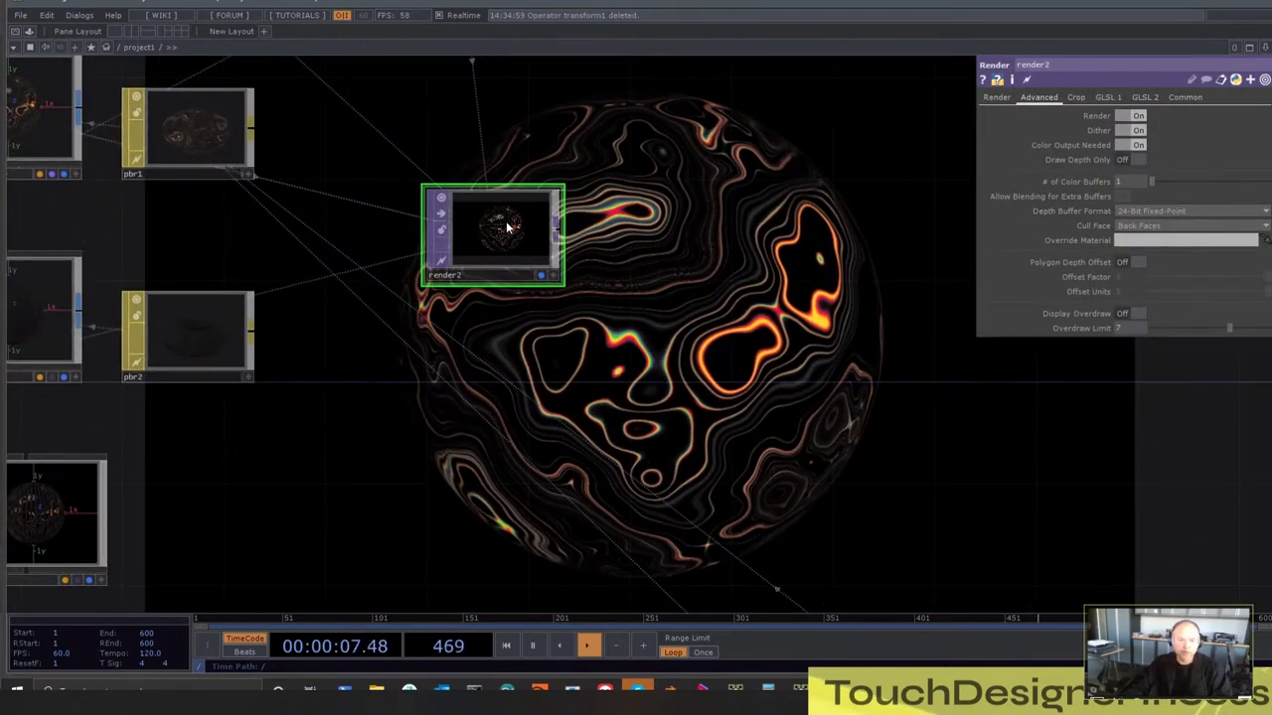
scroll(505, 220, "up", 4)
scroll(506, 236, "down", 2)
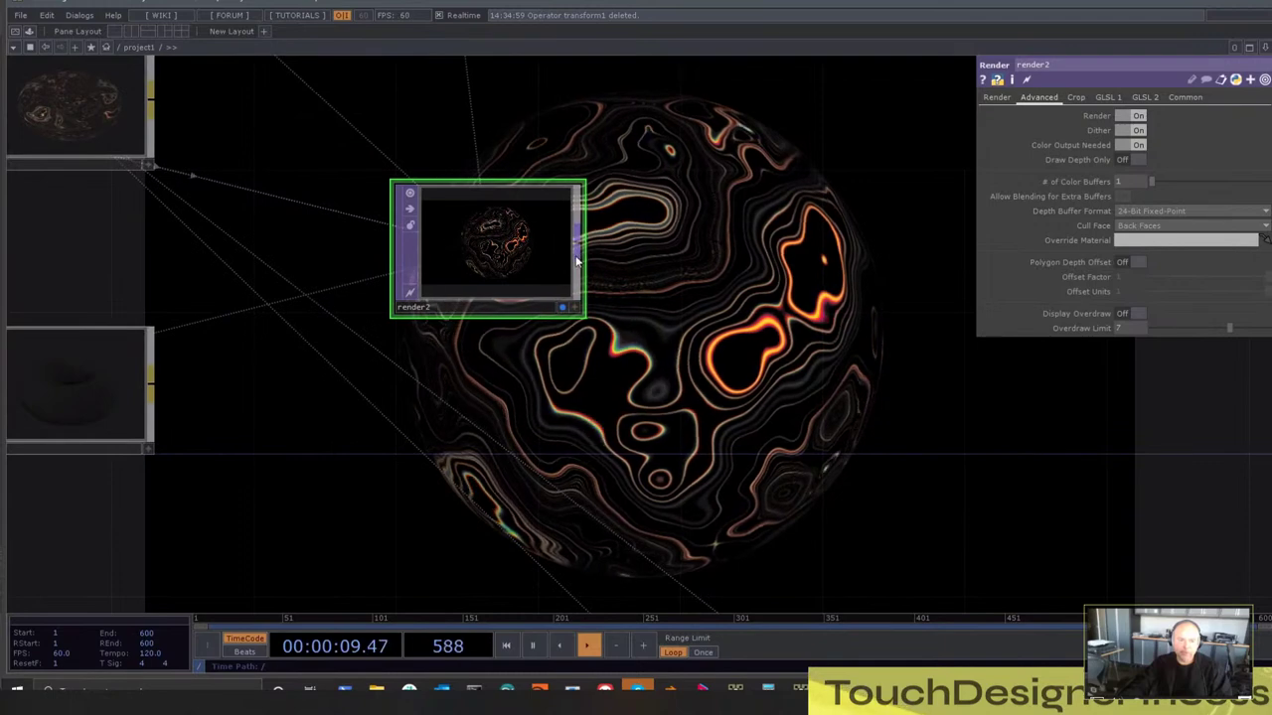
right_click(576, 251)
type("render")
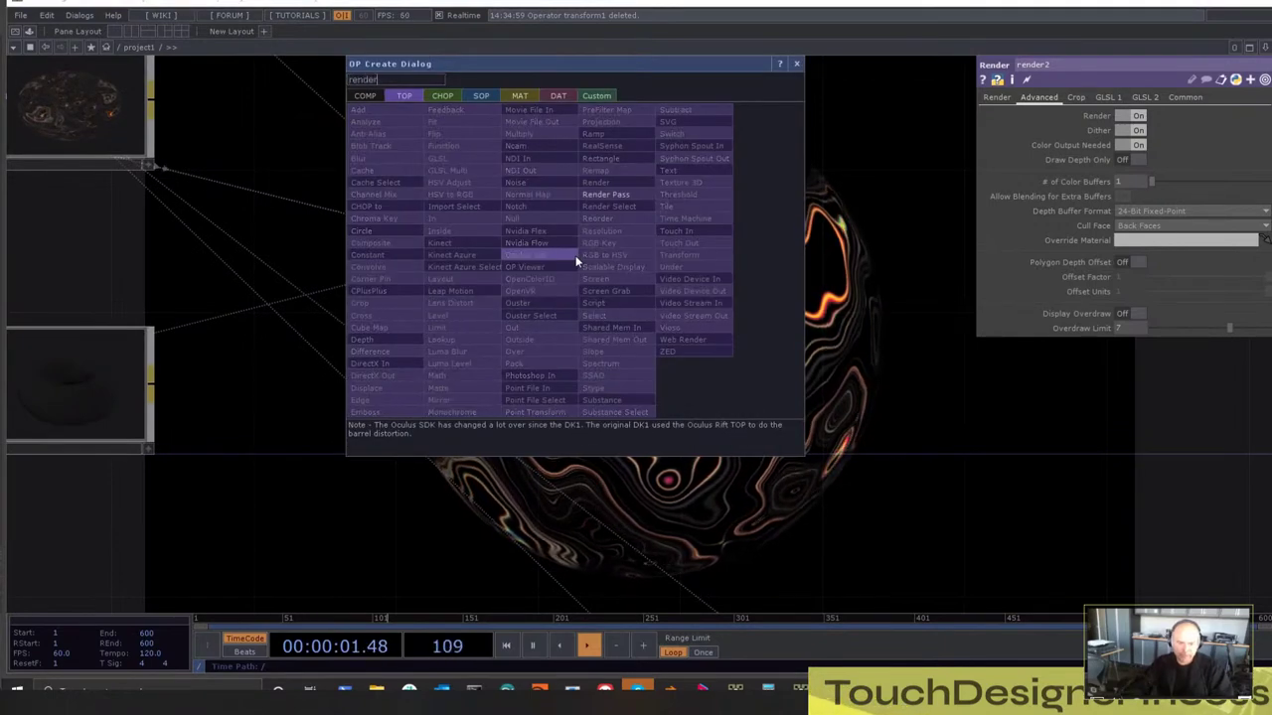
key("Return")
left_click(780, 245)
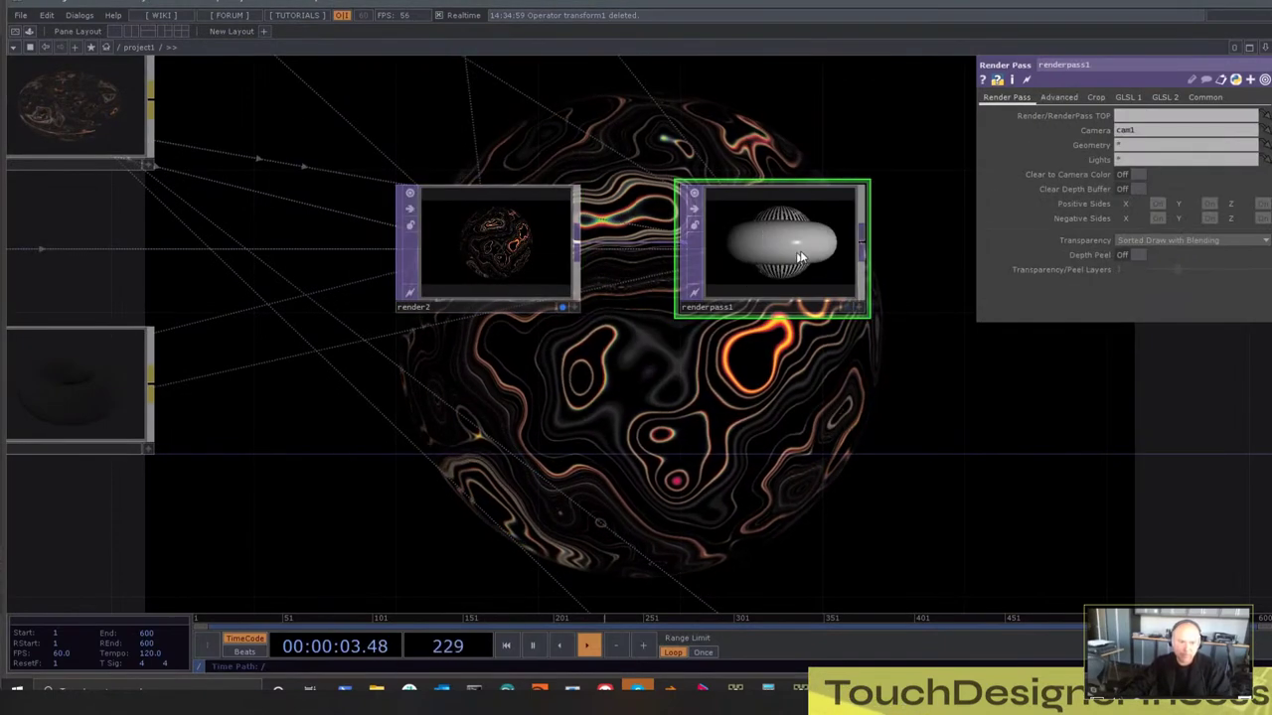
scroll(800, 250, "down", 4)
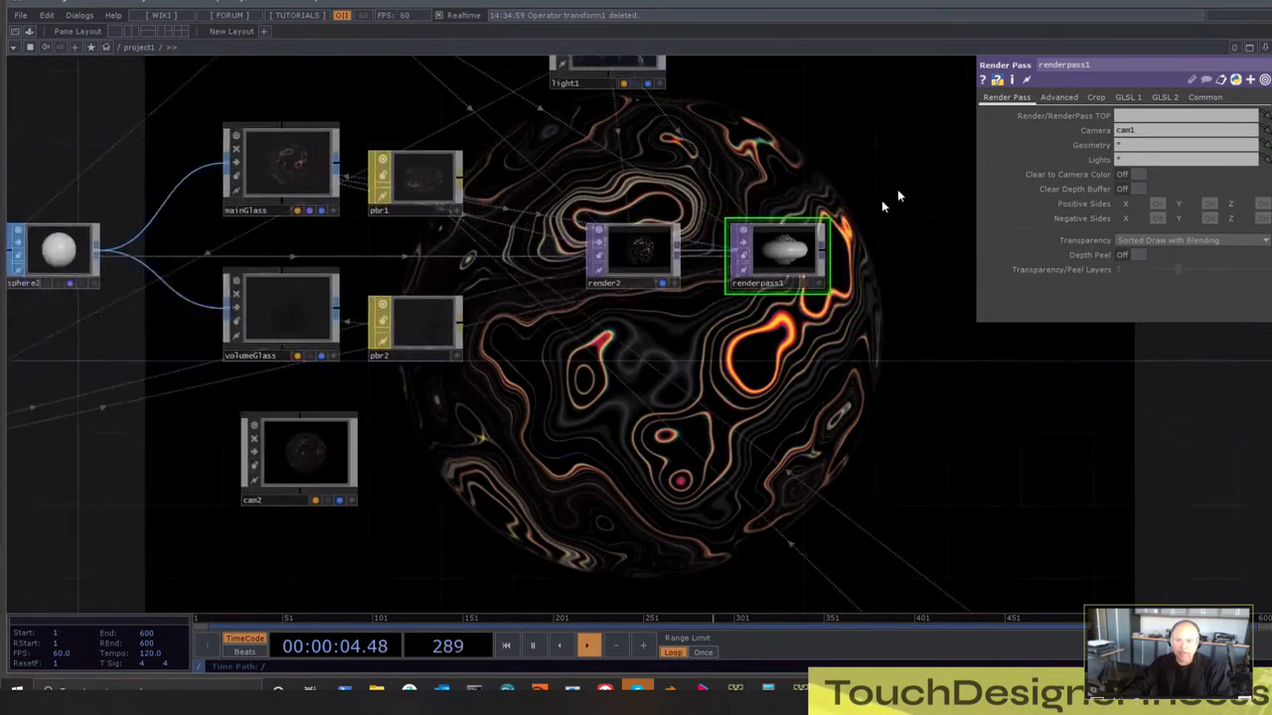
Set the Geometry parameter of renderpass1 to *Glass
left_click(651, 255)
left_click(789, 250)
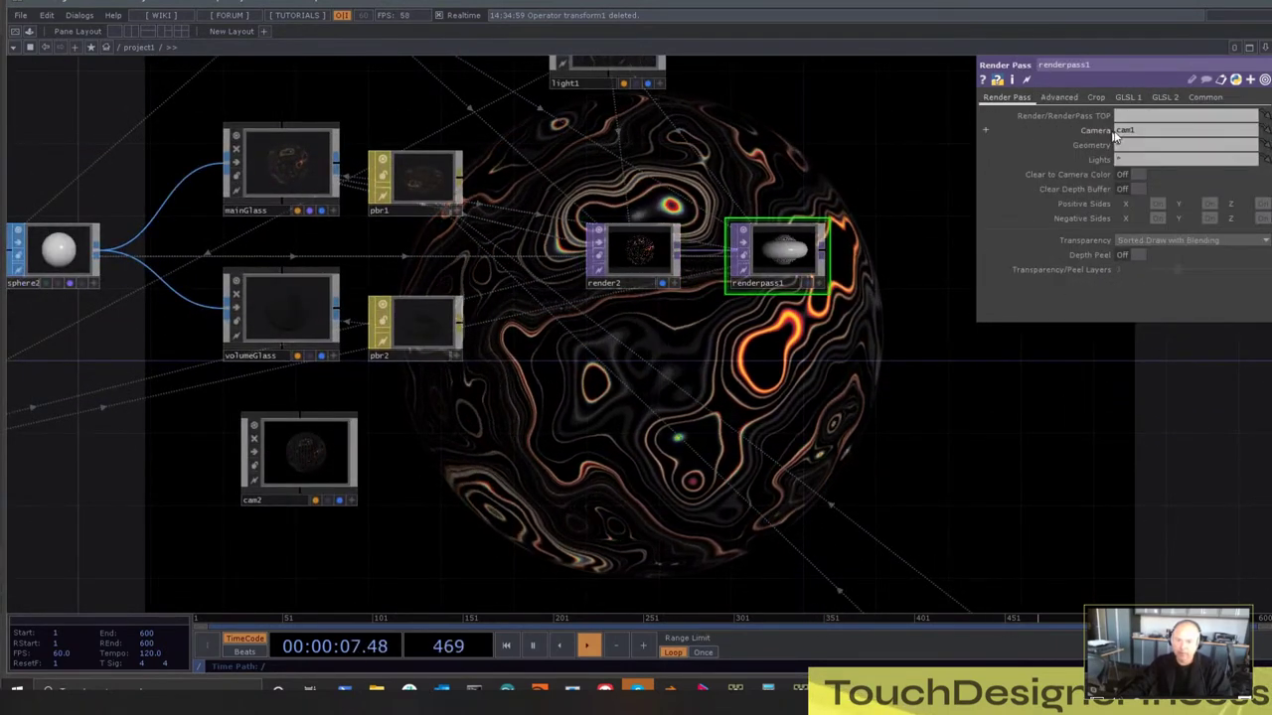
left_click(1143, 147)
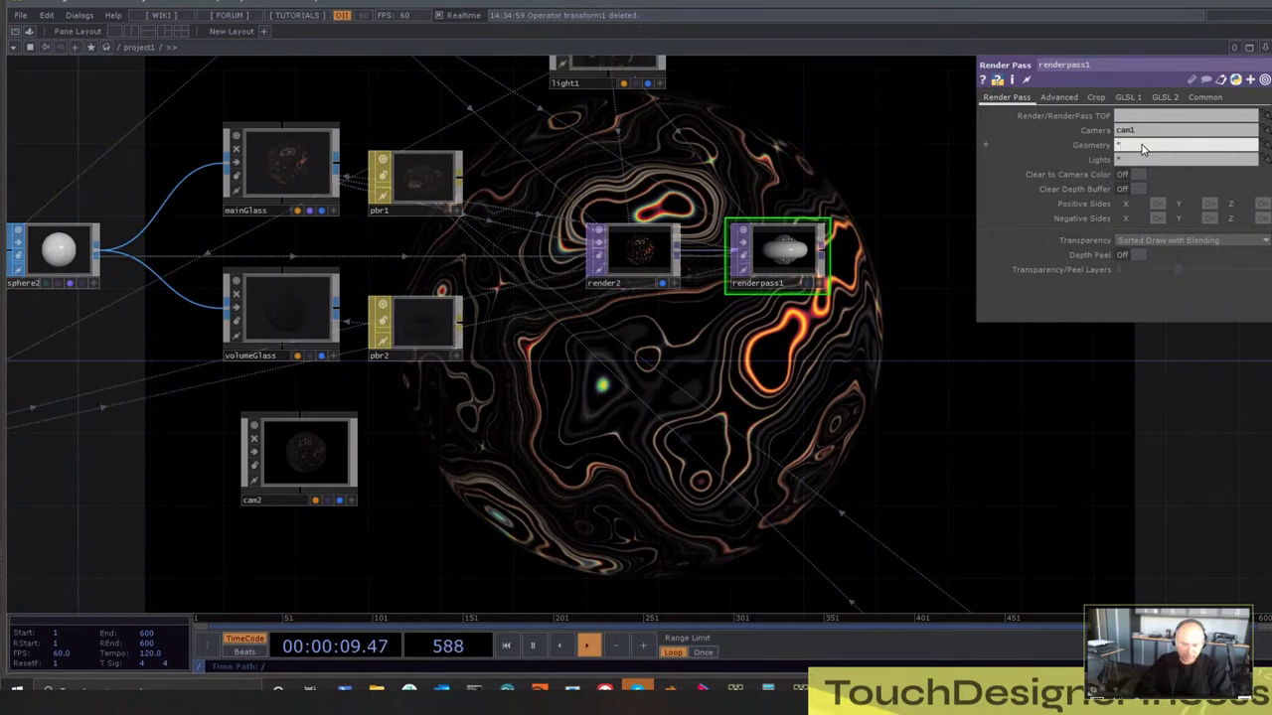
type("*Glass")
key("Return")
scroll(744, 282, "up", 5)
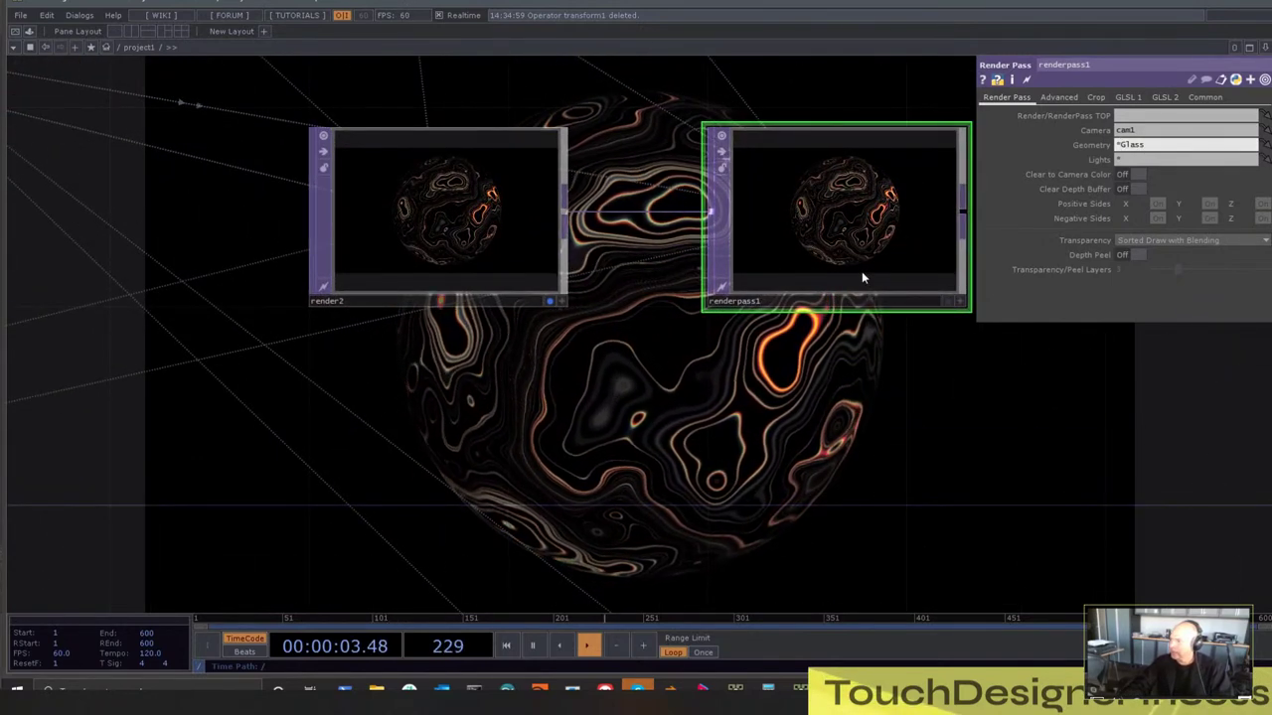
Try Back Faces as the Cull Face option of renderpass1, then set it to Front Faces
left_click(1069, 98)
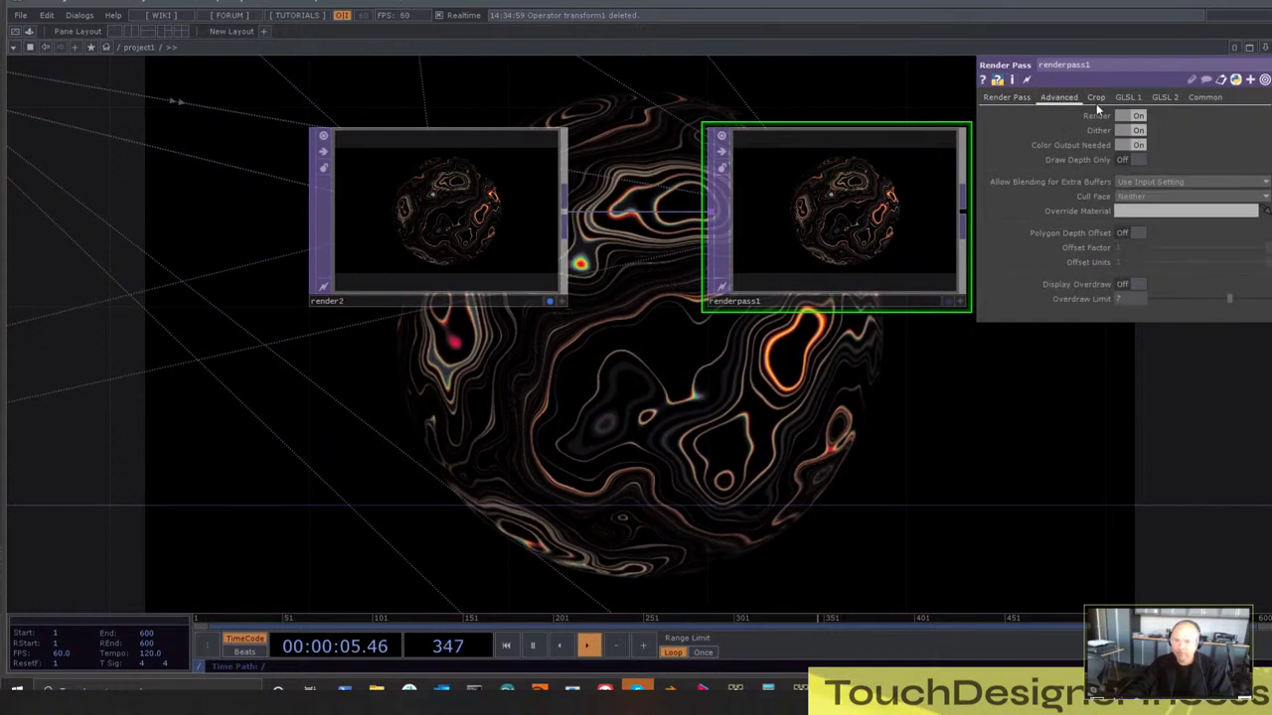
left_click_drag(802, 433, 657, 462)
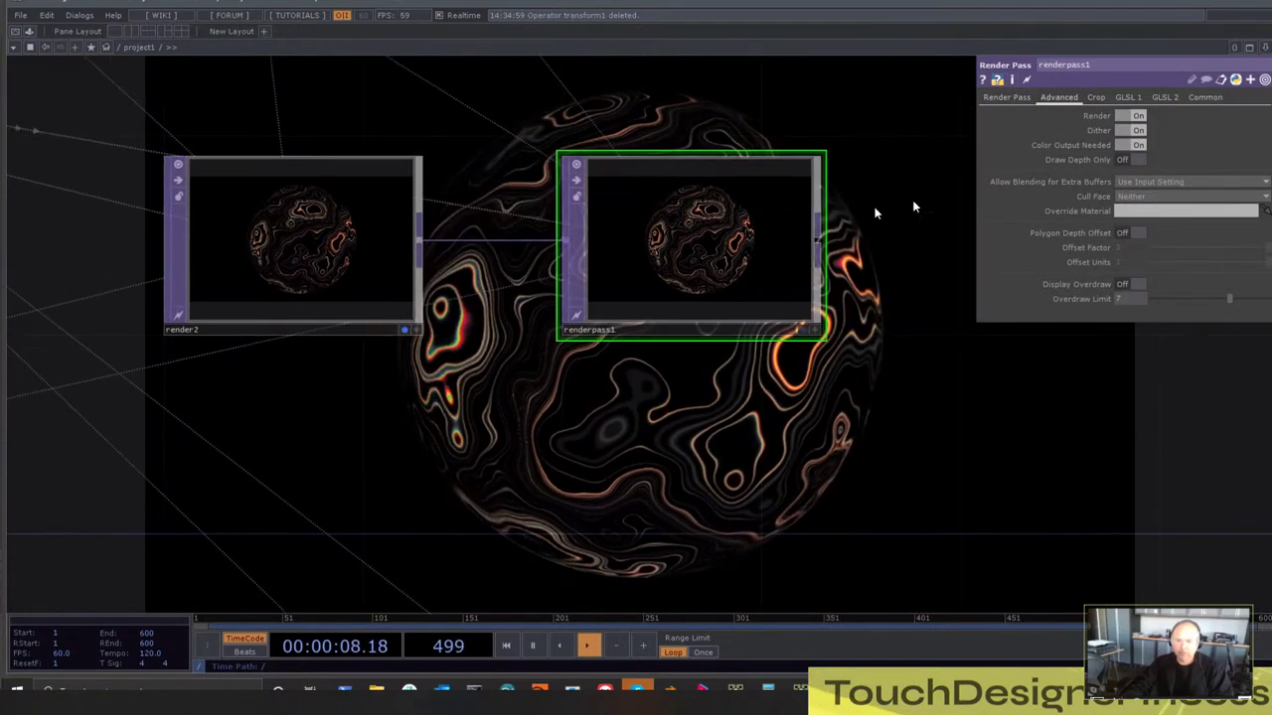
left_click(1133, 197)
left_click(1137, 219)
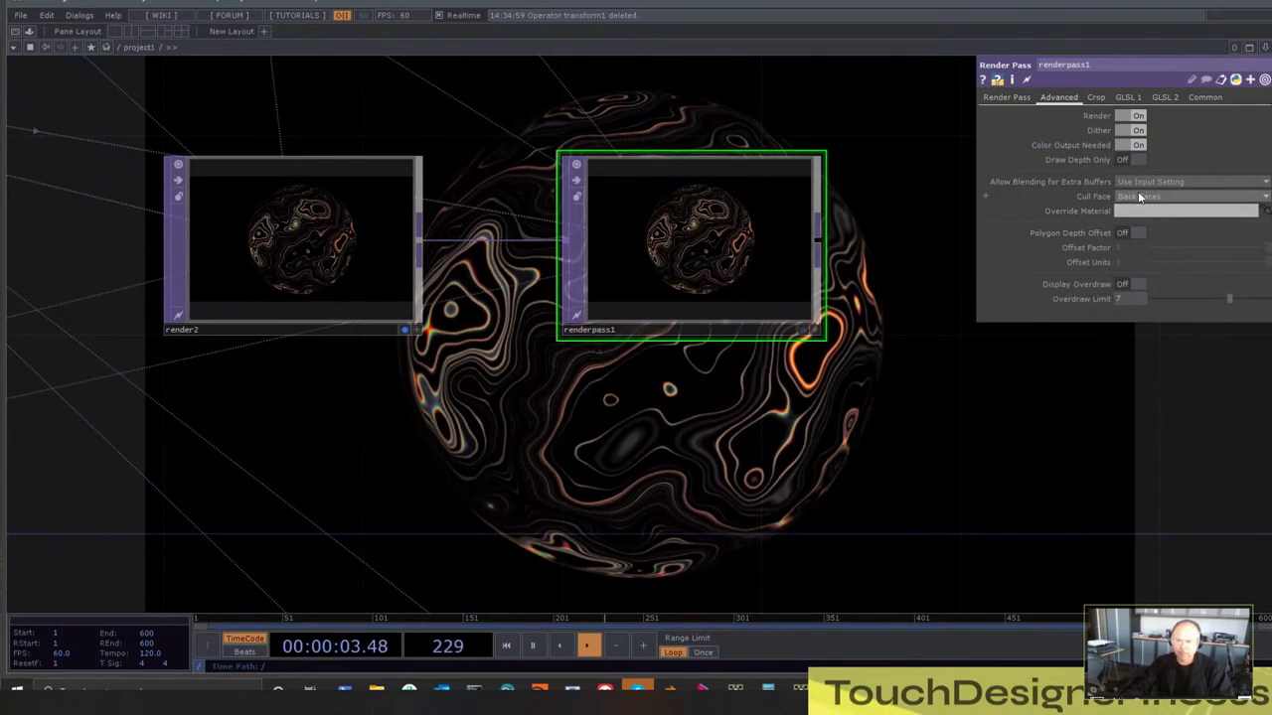
left_click(1136, 199)
left_click(1138, 237)
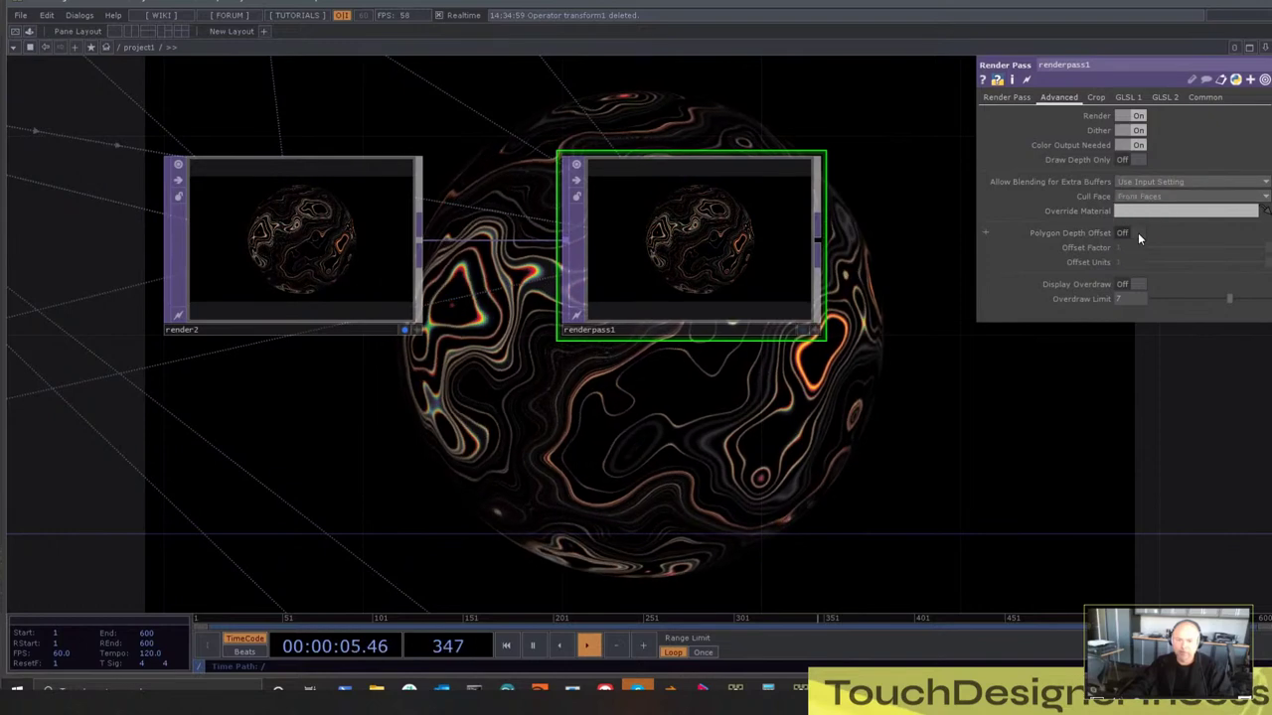
Compare the previews and the culling settings of render2 and renderpass1
scroll(647, 212, "up", 4)
scroll(502, 283, "down", 3)
scroll(269, 269, "up", 3)
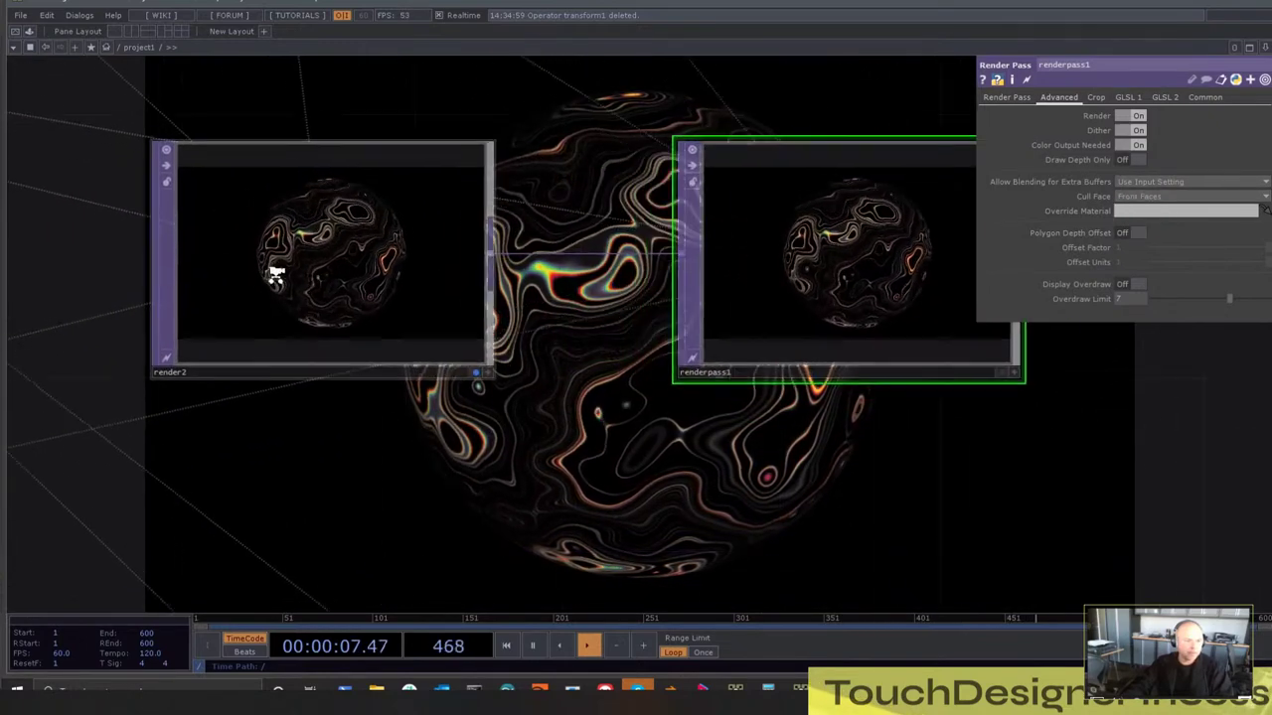
left_click_drag(553, 348, 517, 440)
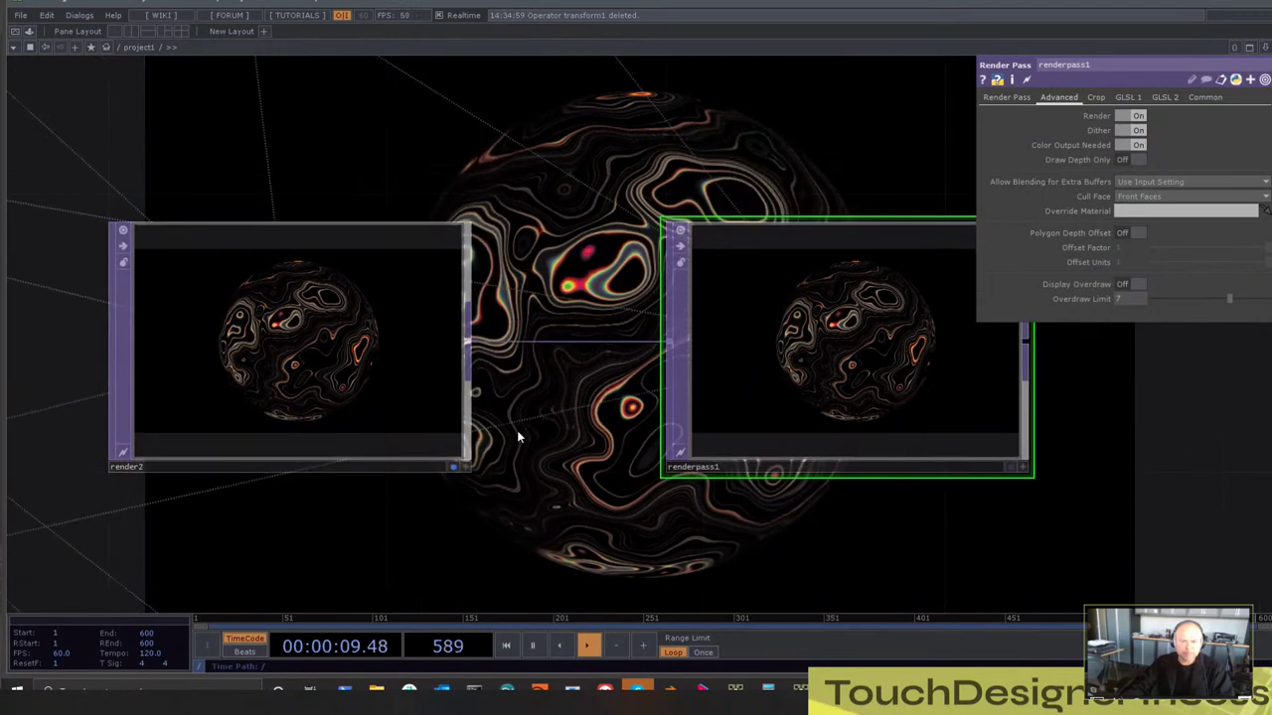
left_click(248, 326)
left_click(774, 358)
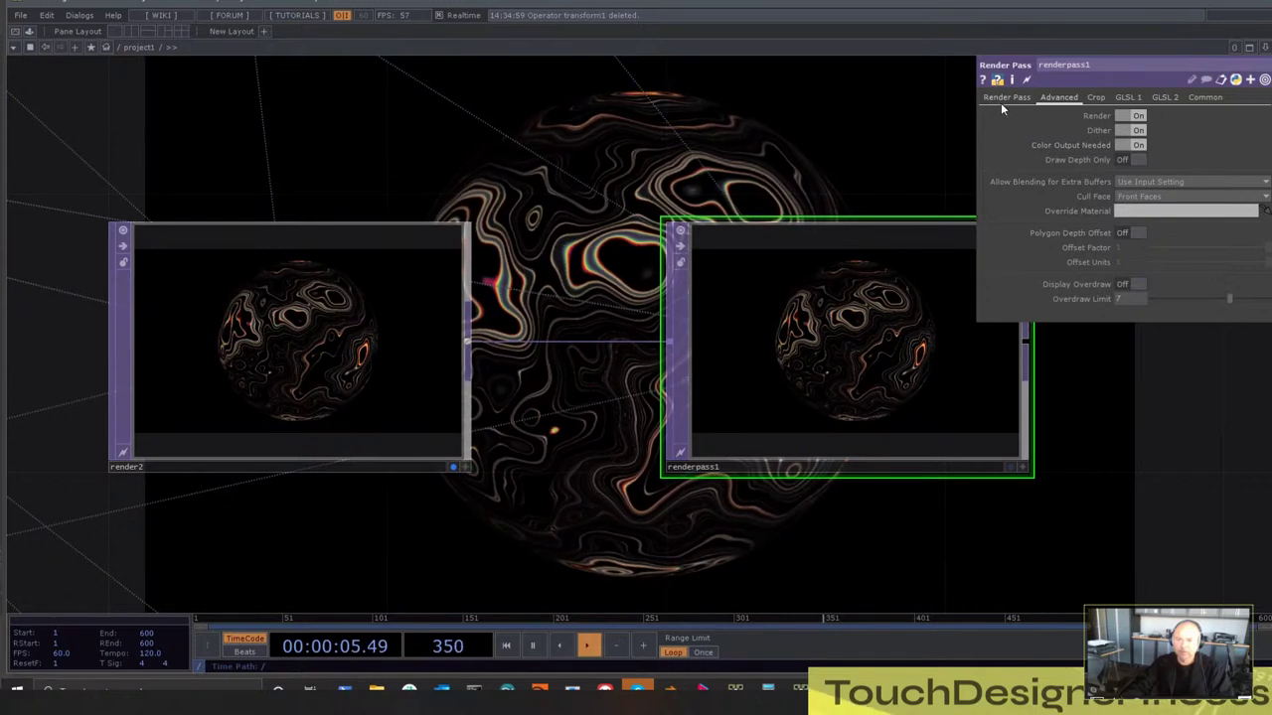
left_click(402, 323)
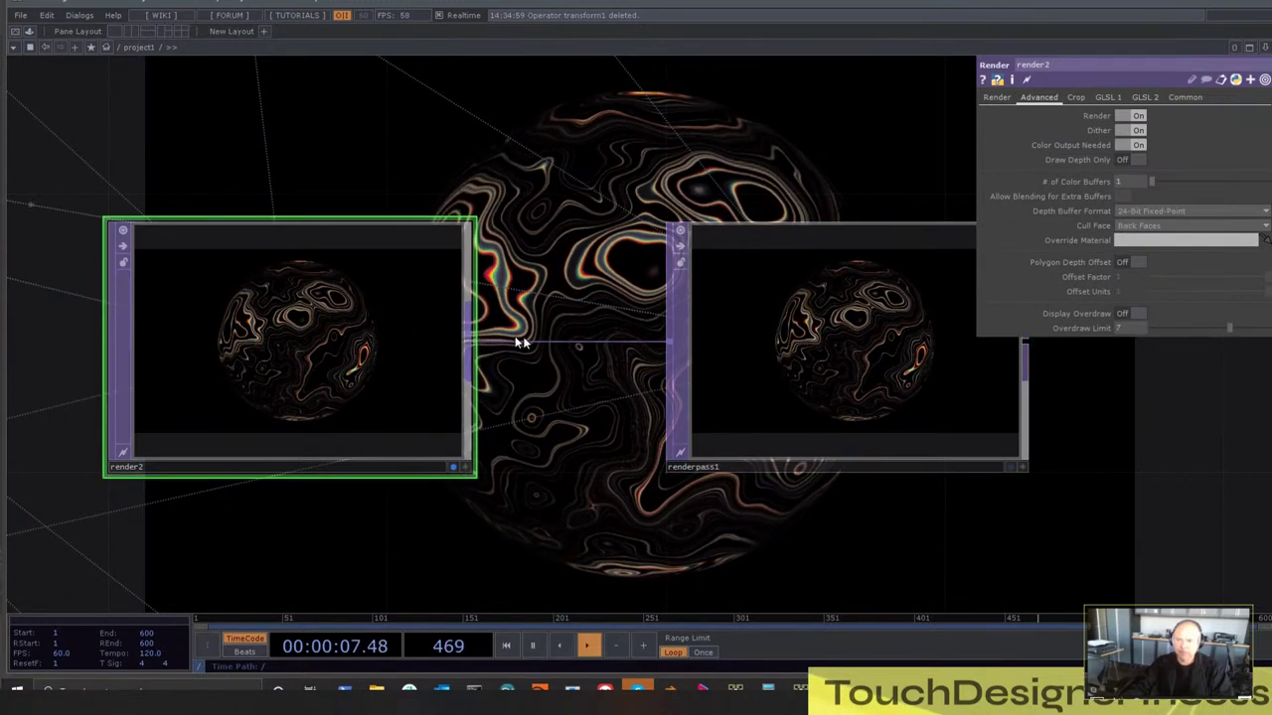
left_click(870, 356)
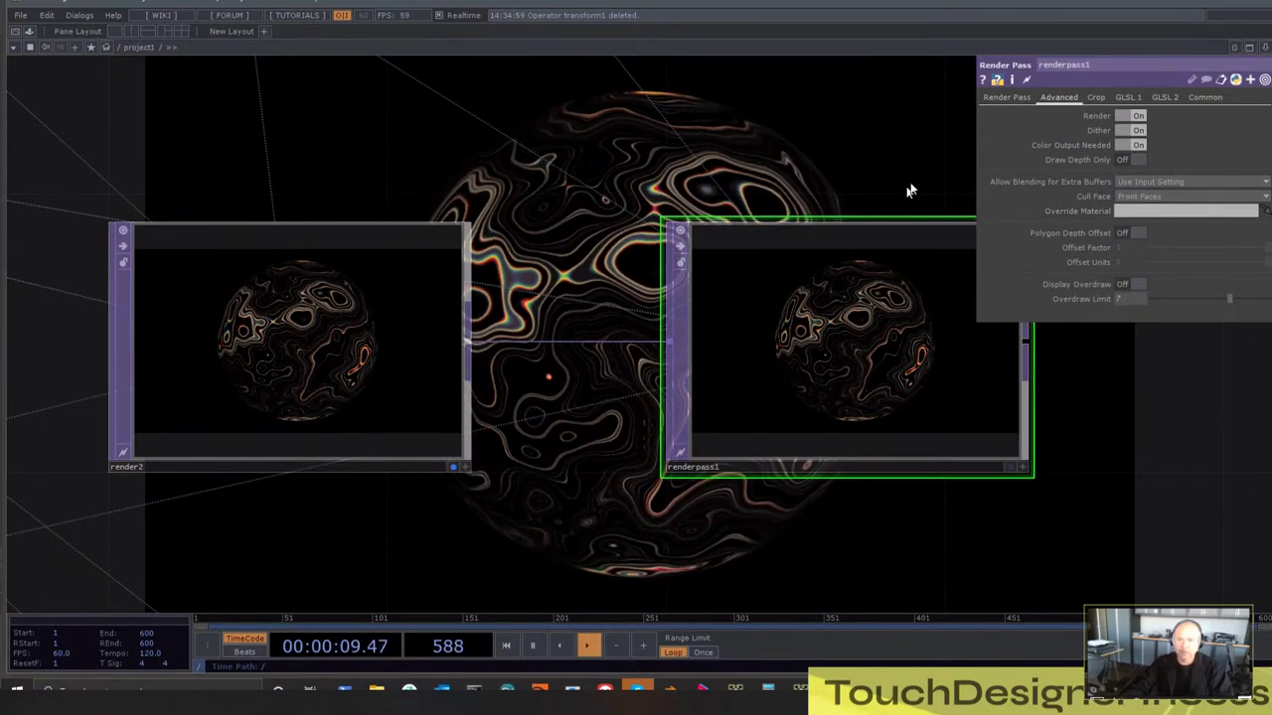
Display renderpass1 in the network background beside render2
left_click(1007, 97)
scroll(755, 248, "down", 4)
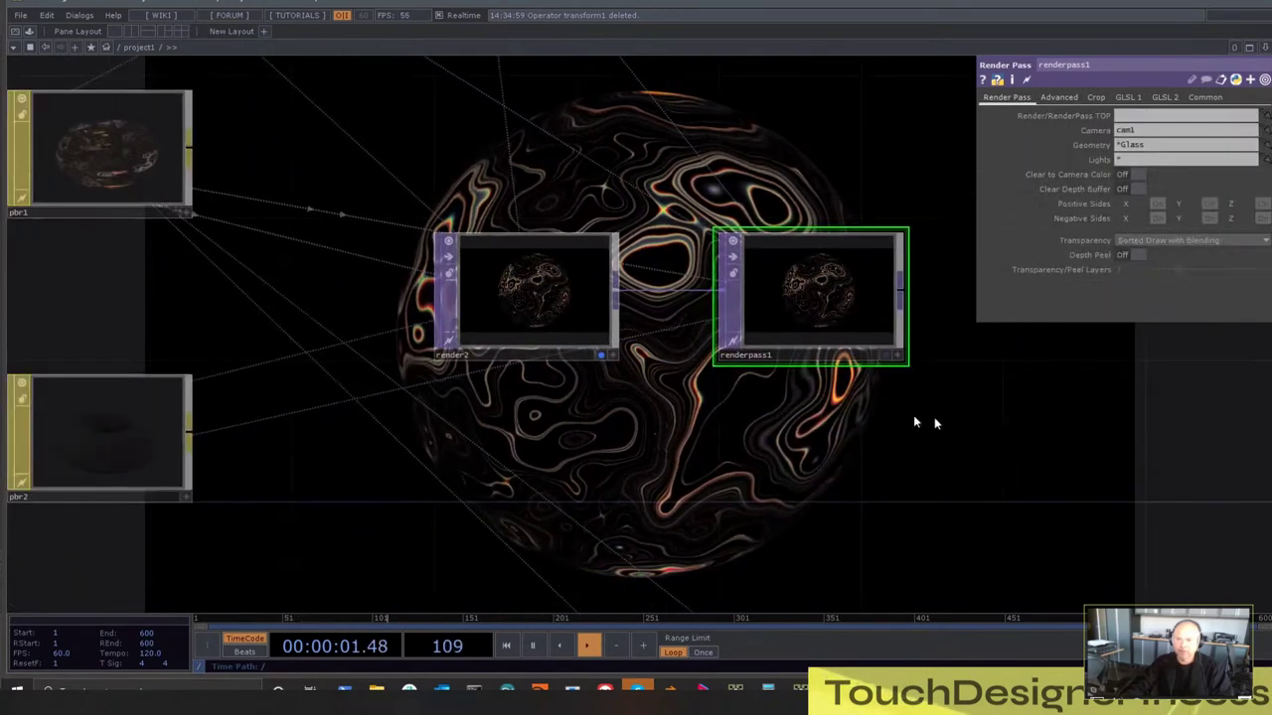
scroll(884, 387, "up", 3)
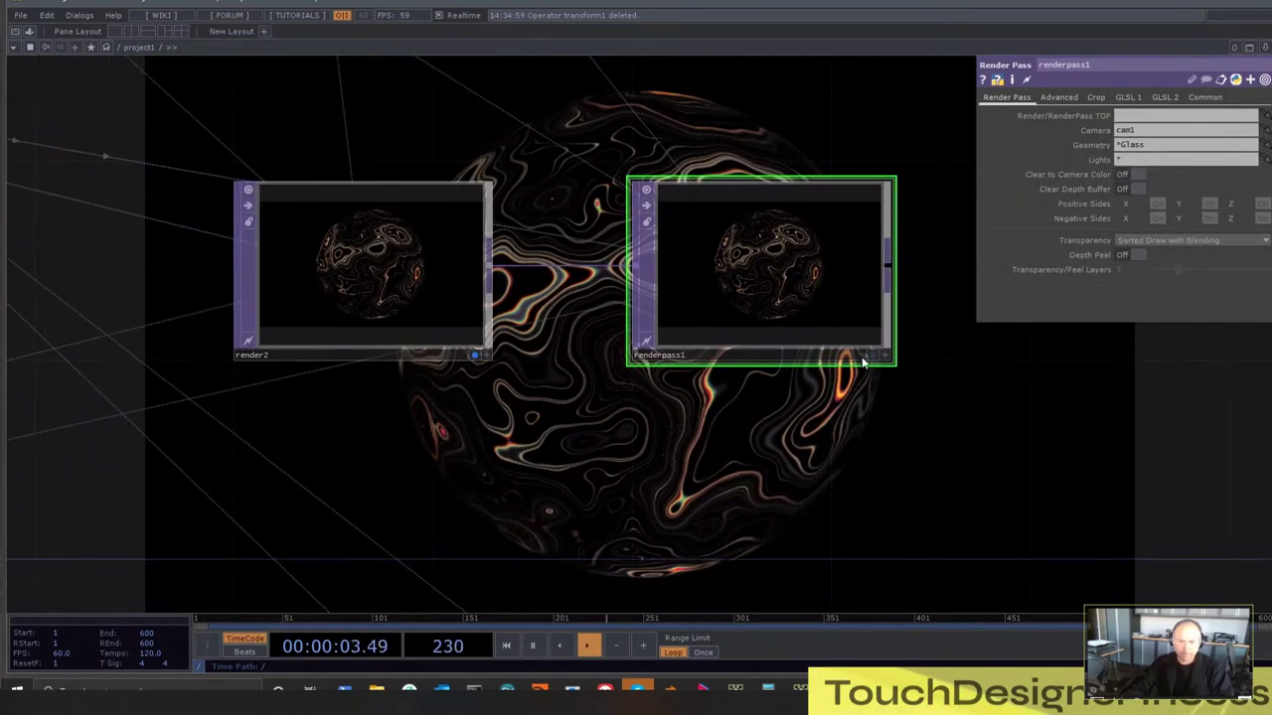
left_click(874, 356)
left_click_drag(839, 465, 823, 253)
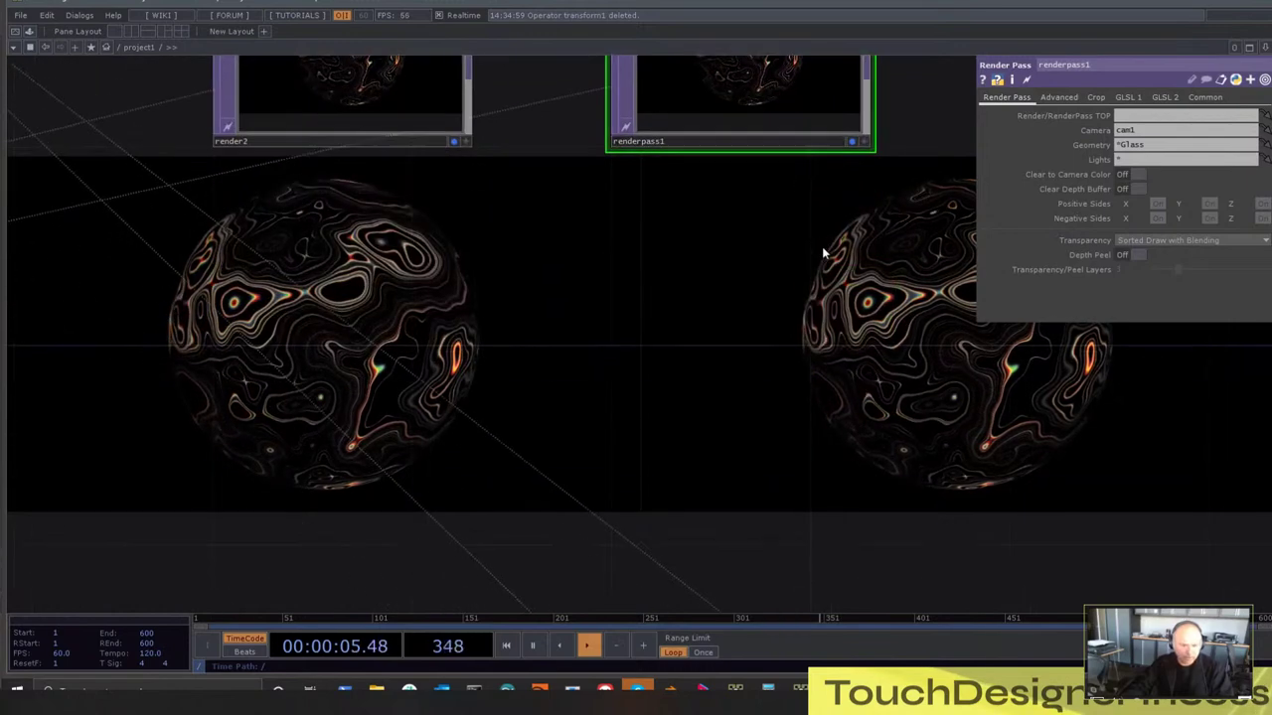
Examine the render2 and renderpass1 outputs side by side with the parameters hidden
key("p")
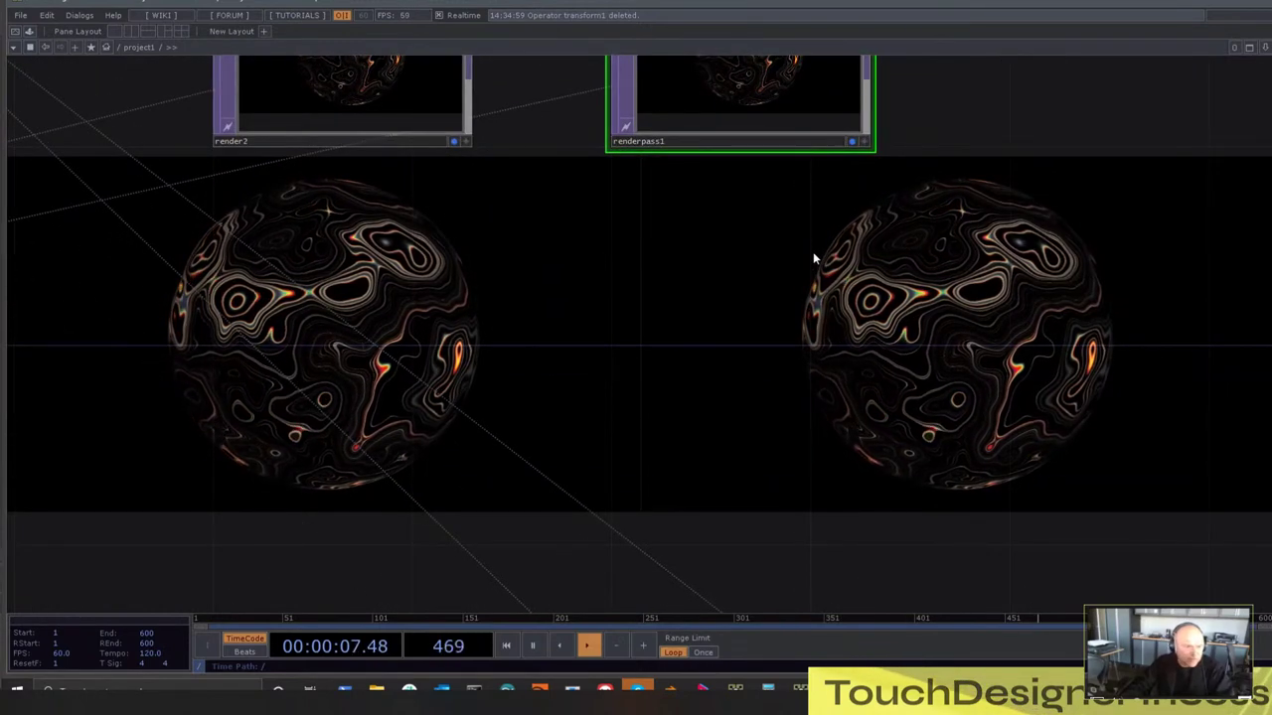
left_click_drag(834, 350, 881, 609)
scroll(795, 320, "up", 2)
scroll(795, 320, "down", 4)
scroll(795, 320, "up", 4)
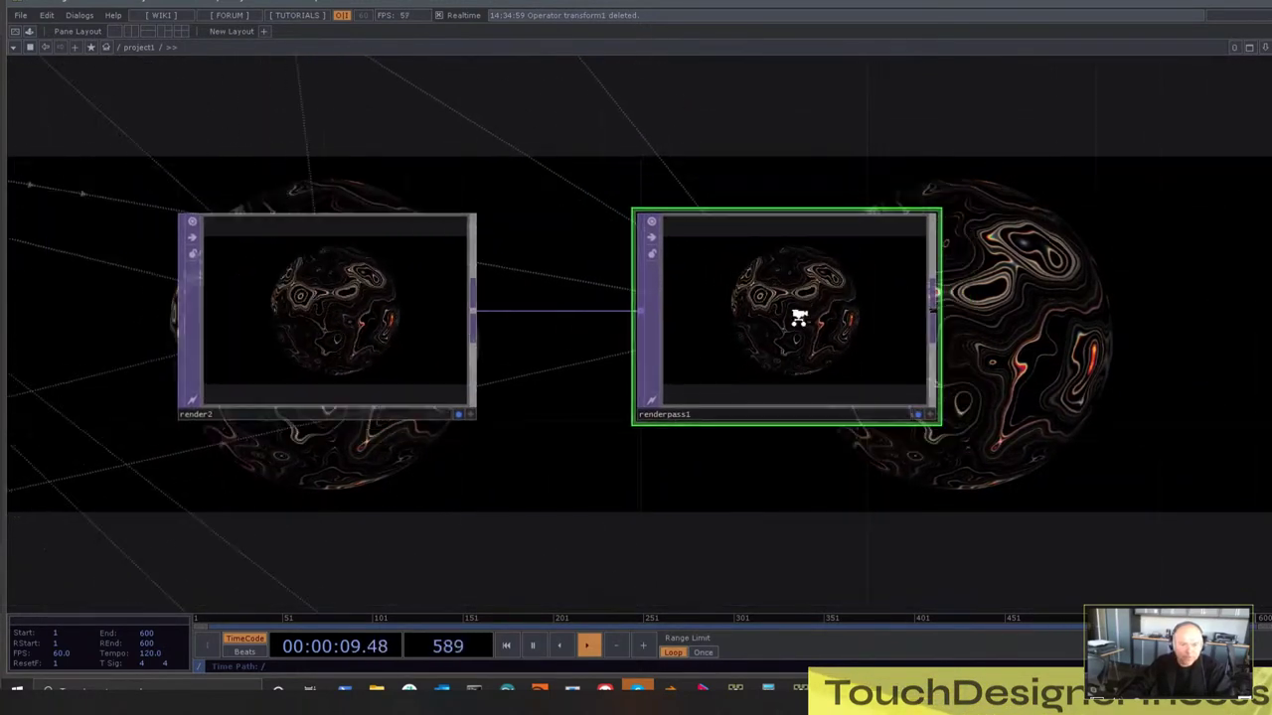
scroll(799, 323, "down", 2)
scroll(773, 353, "down", 3)
scroll(777, 350, "down", 3)
scroll(785, 346, "up", 3)
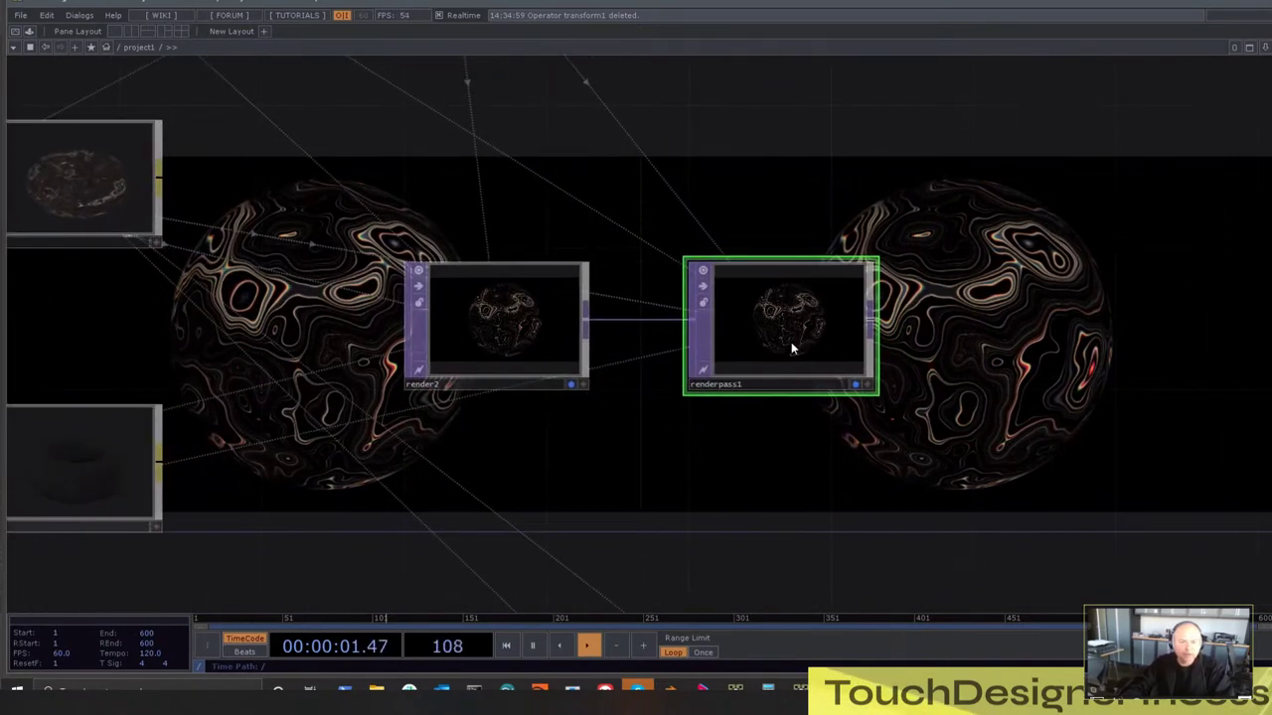
Enable Clear to Camera Color and Clear Depth Buffer on renderpass1, and show only its non-default parameters
key("p")
left_click_drag(830, 187, 829, 215)
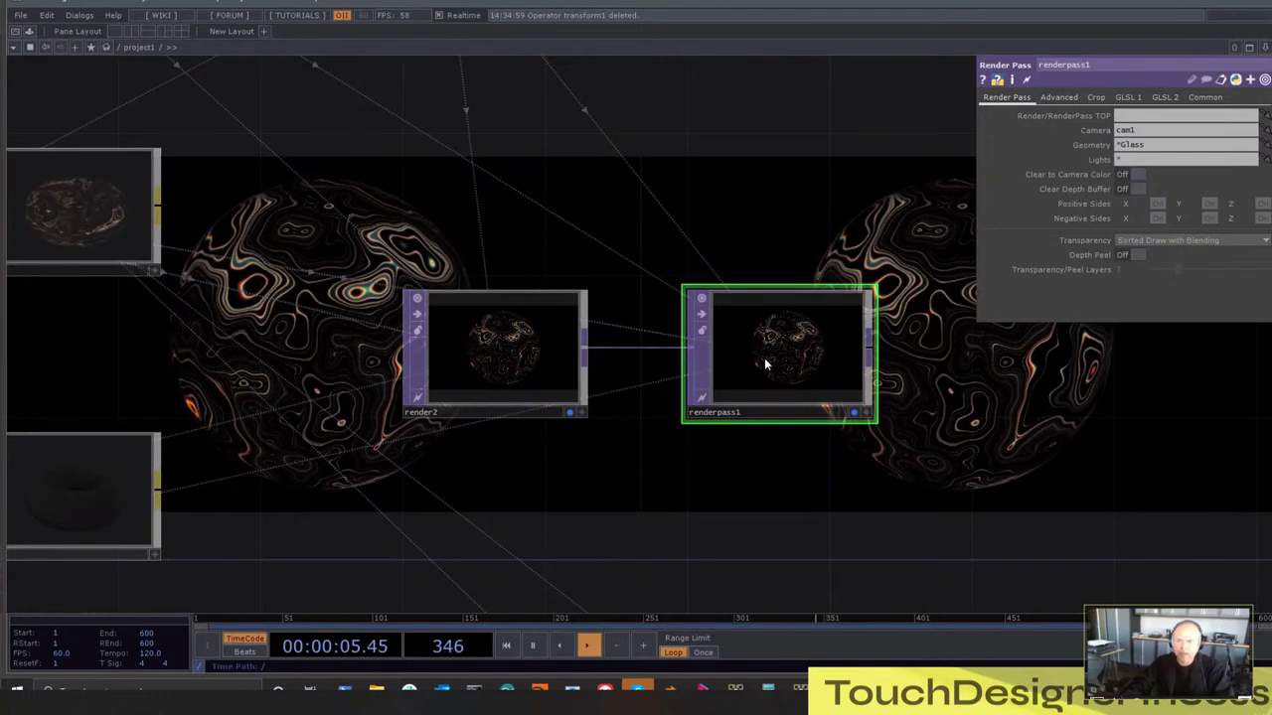
left_click(1131, 175)
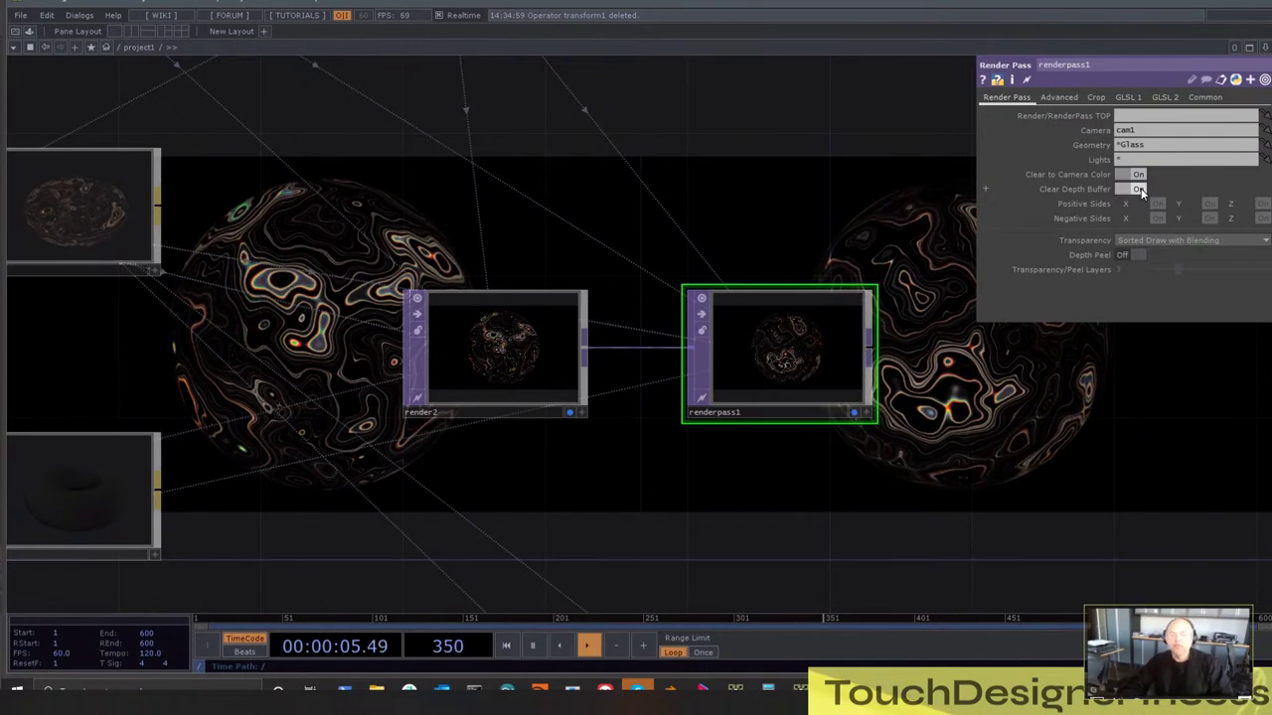
left_click(1265, 79)
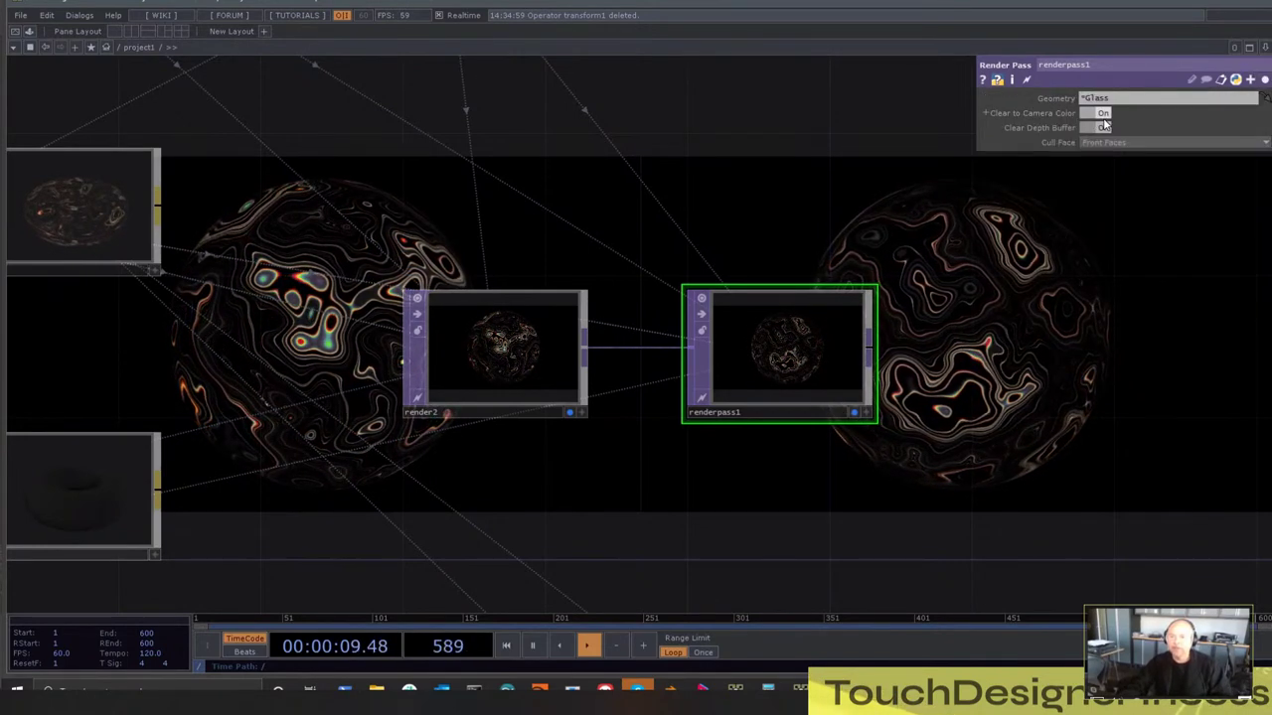
Compare the non-default parameters of render2 and renderpass1
scroll(561, 355, "up", 2)
left_click(568, 361)
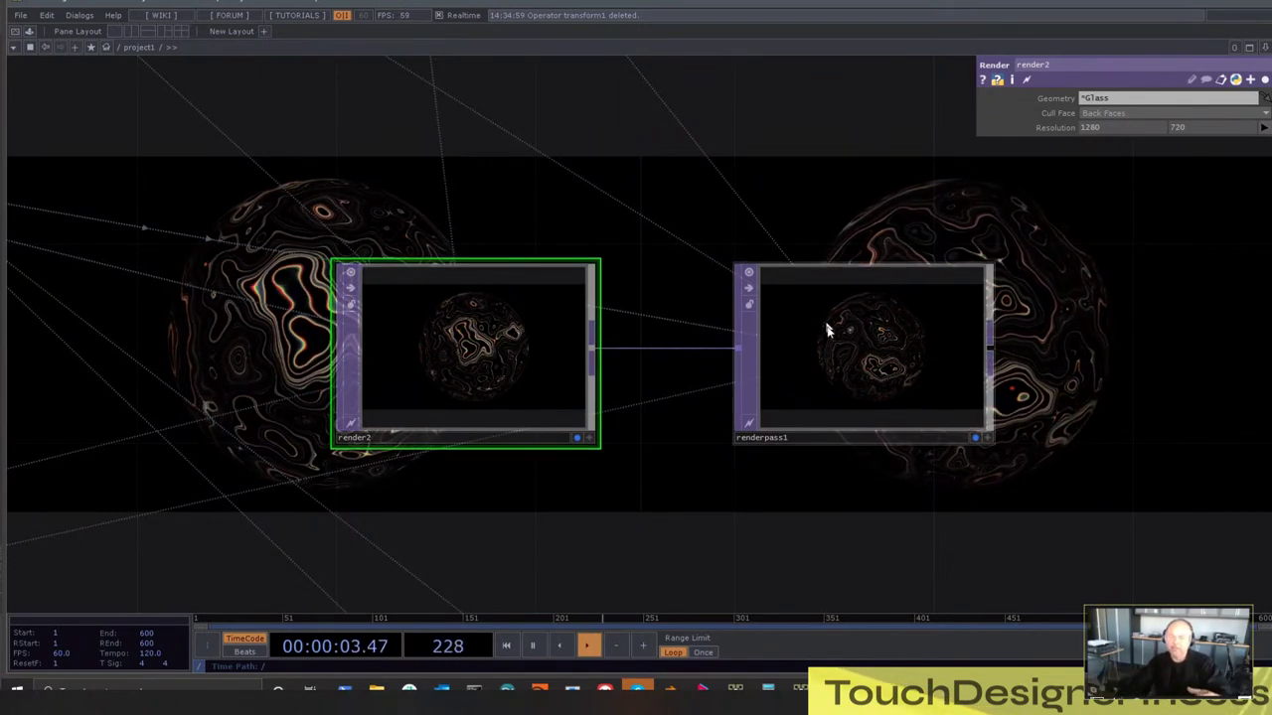
left_click(922, 366)
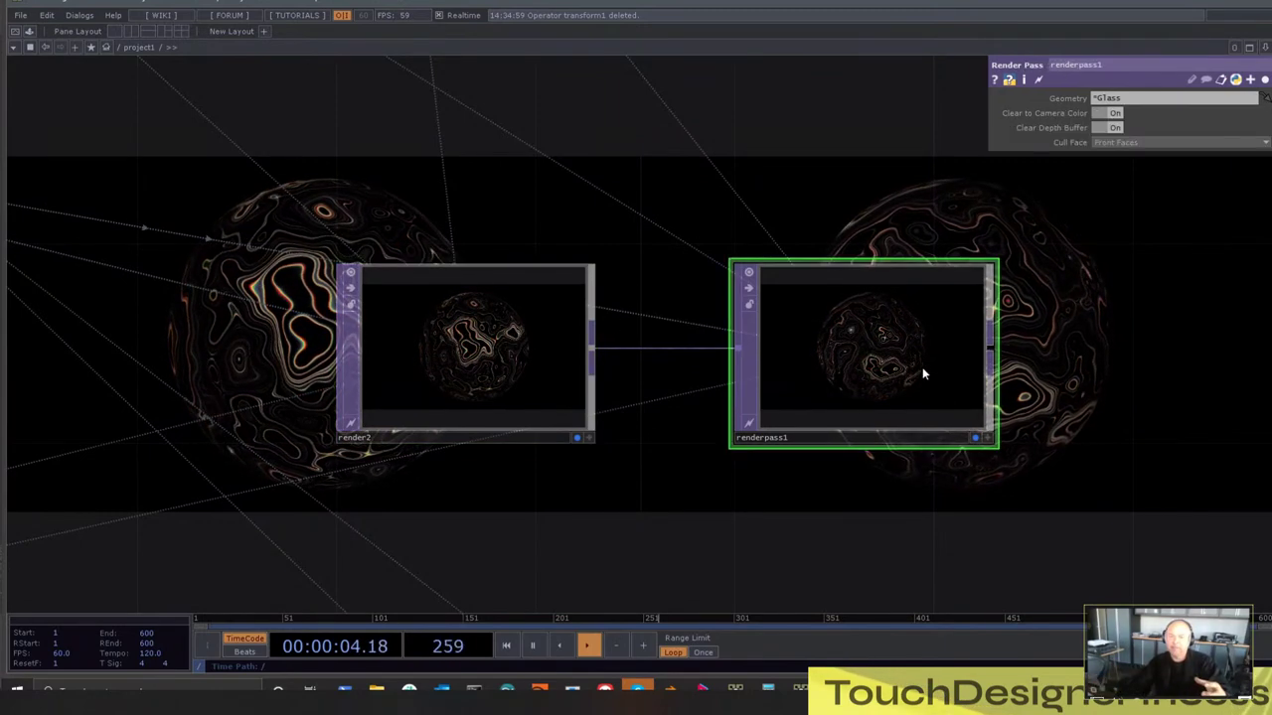
Turn Clear to Camera Color off and back on for renderpass1, show all its parameters, and inspect its output up close
left_click(1112, 115)
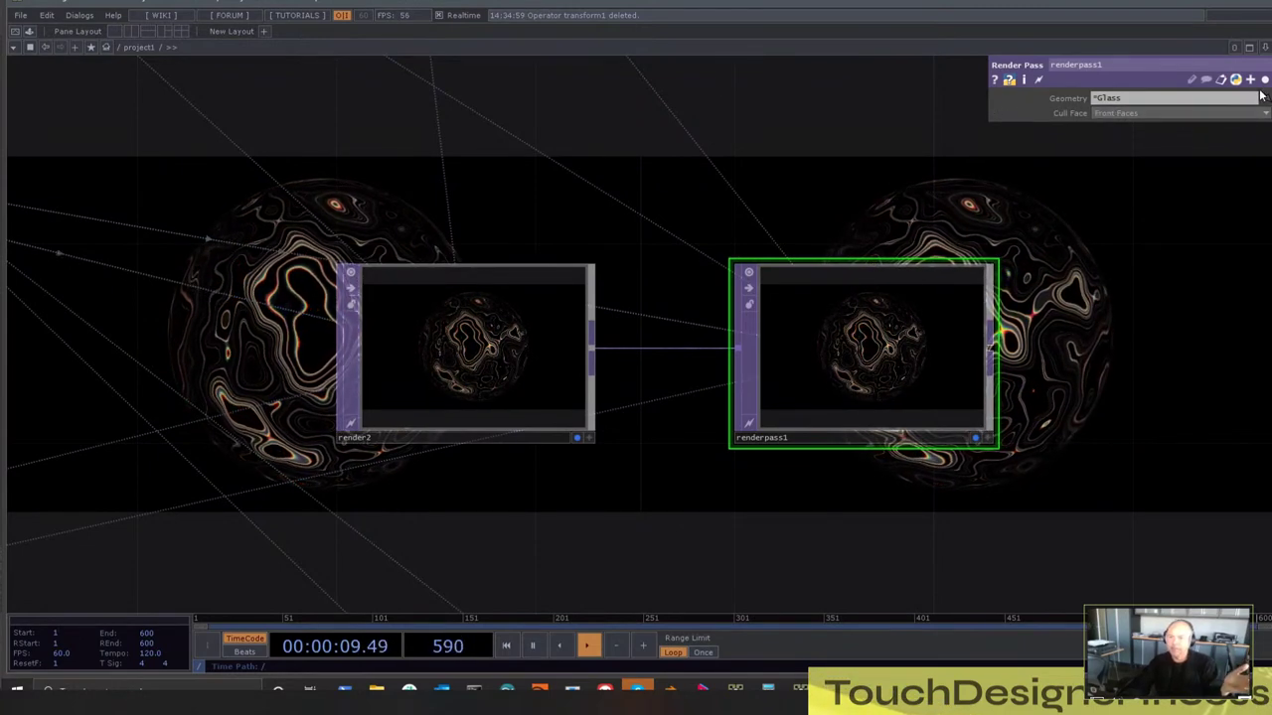
left_click(1265, 80)
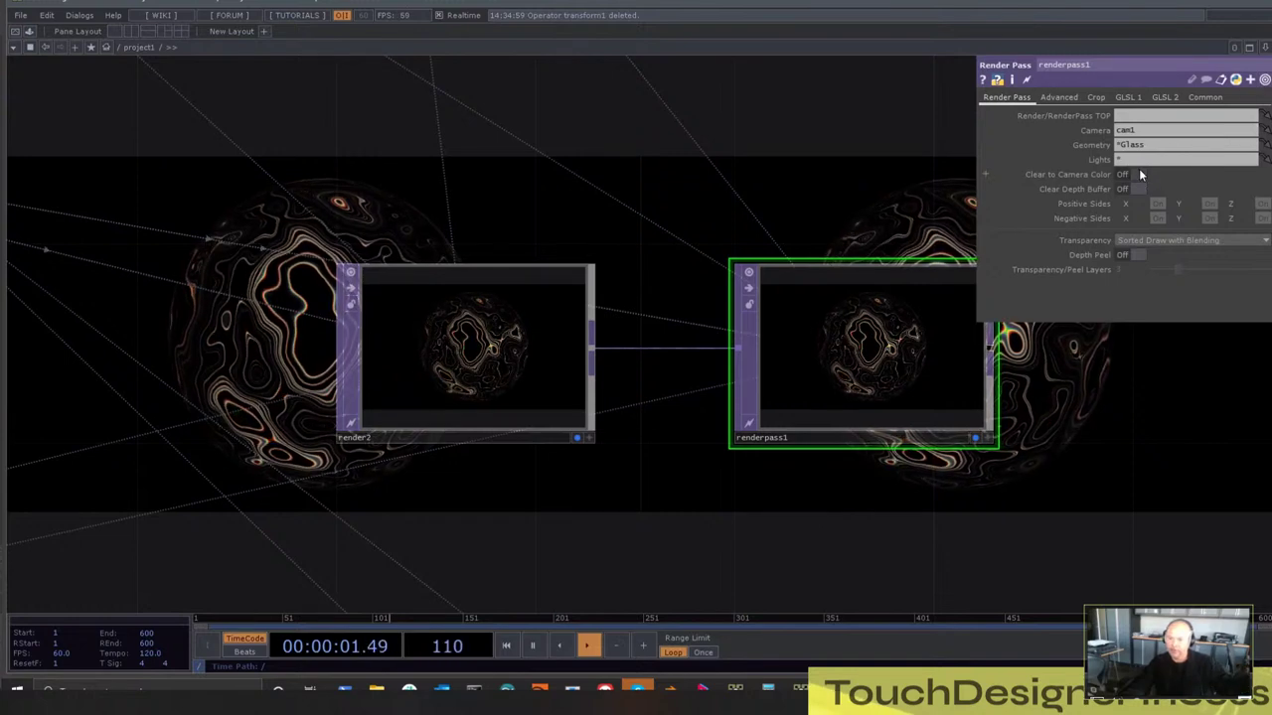
left_click(1133, 175)
left_click_drag(845, 250, 609, 224)
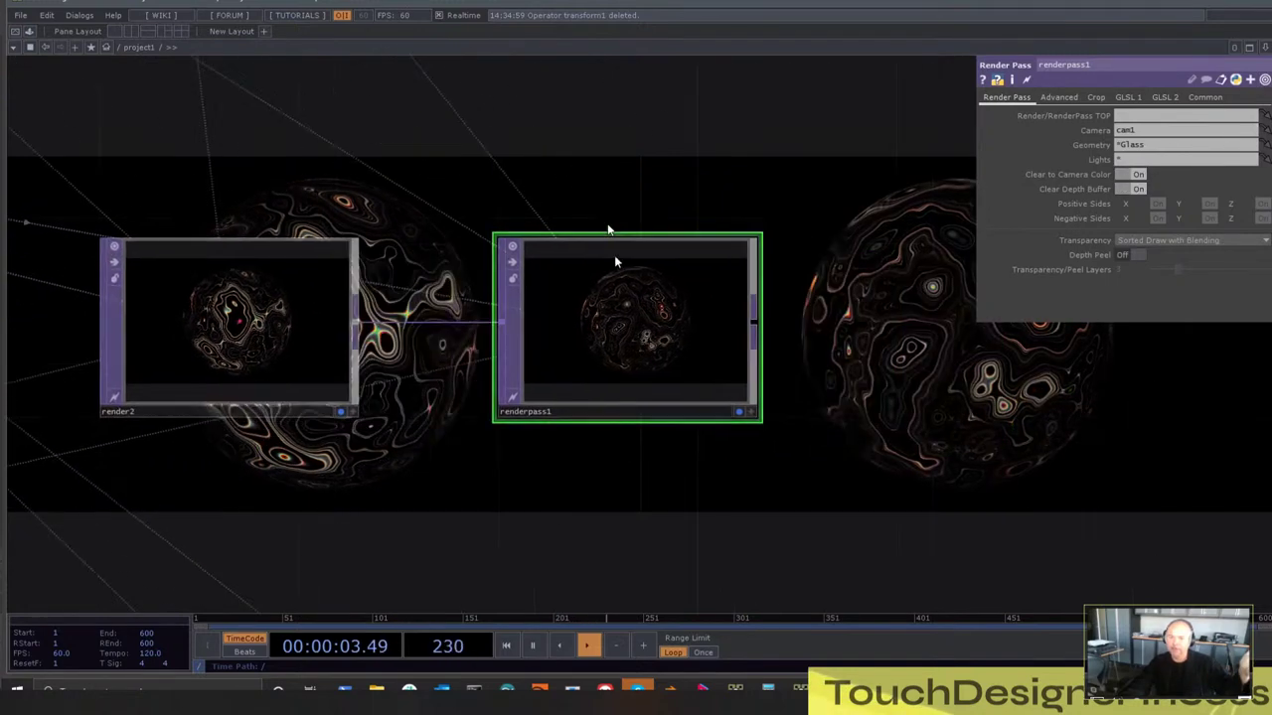
scroll(619, 296, "up", 6)
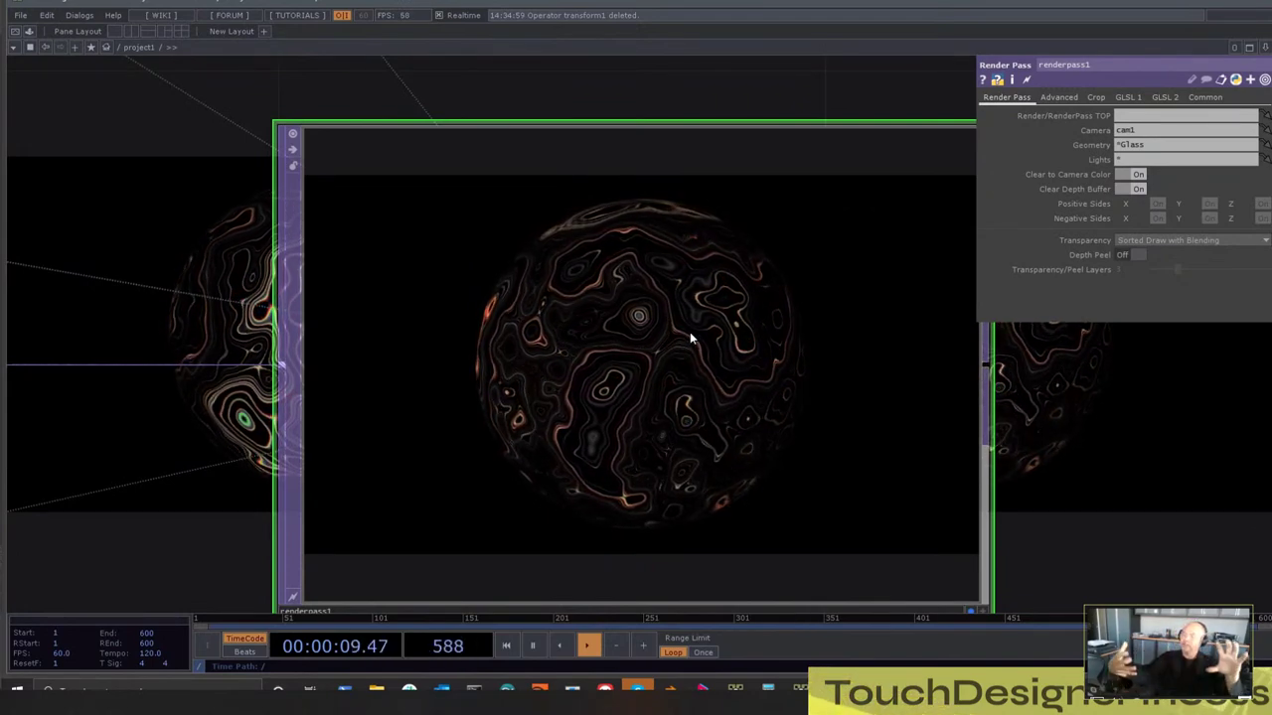
scroll(690, 340, "down", 5)
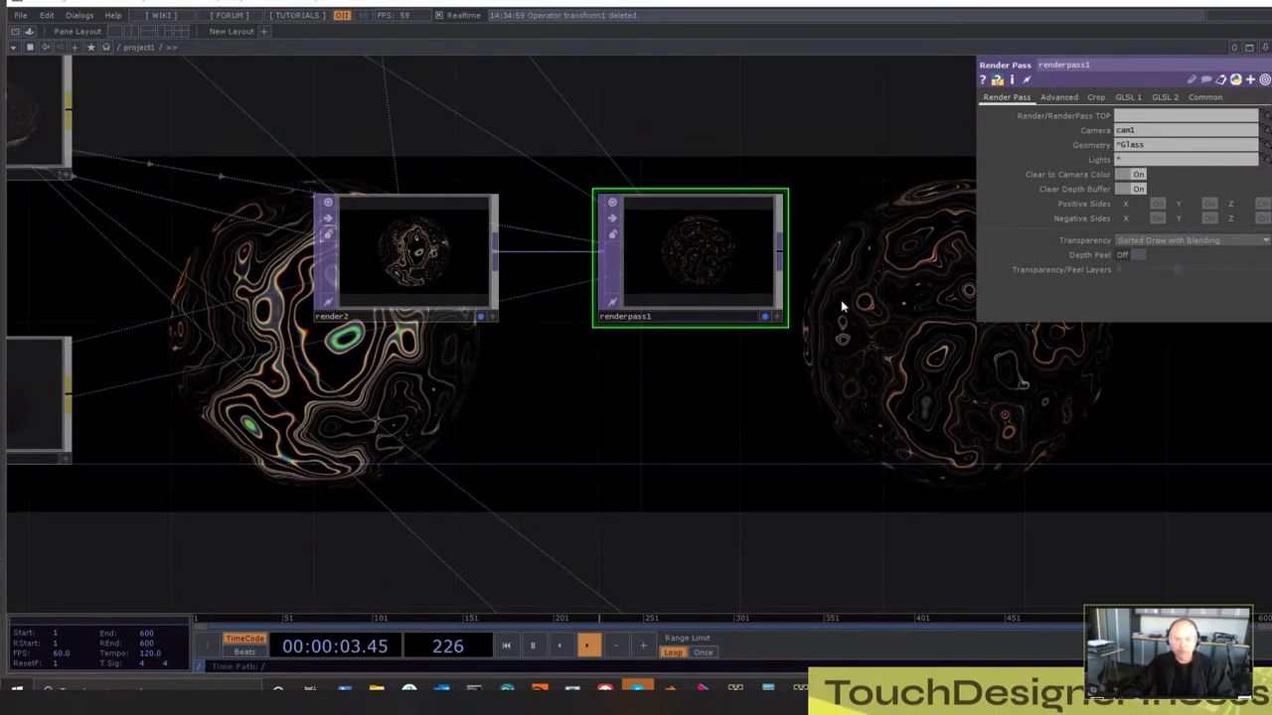
Add an Over TOP beside renderpass1, feed it render2 as first input and renderpass1 as second, and inspect the composite
key("Tab")
type("o")
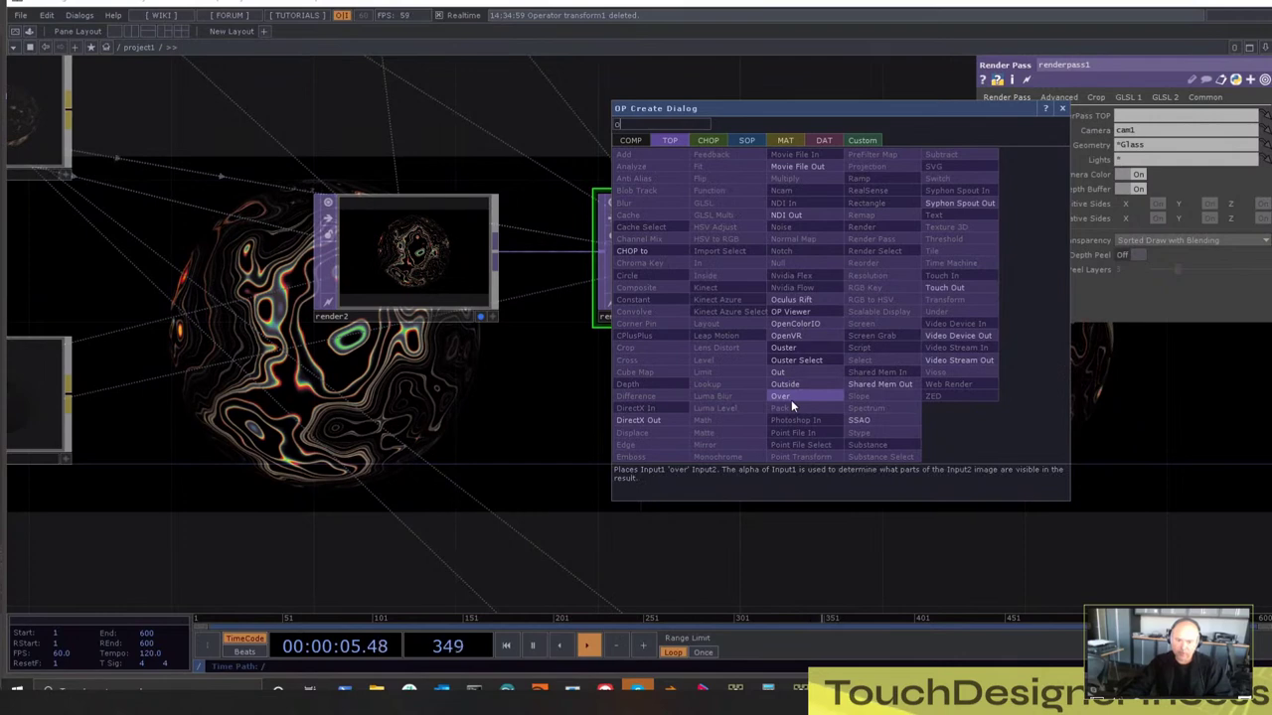
left_click(791, 400)
left_click(977, 358)
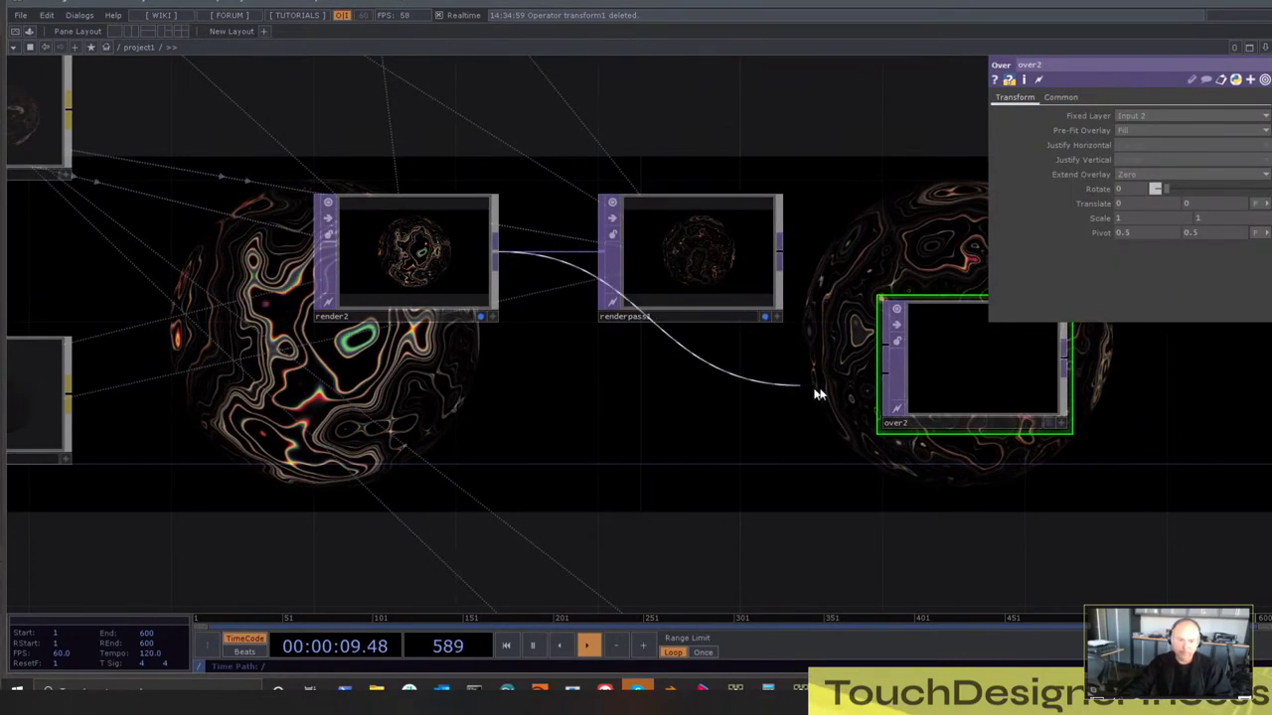
left_click(881, 341)
left_click(780, 248)
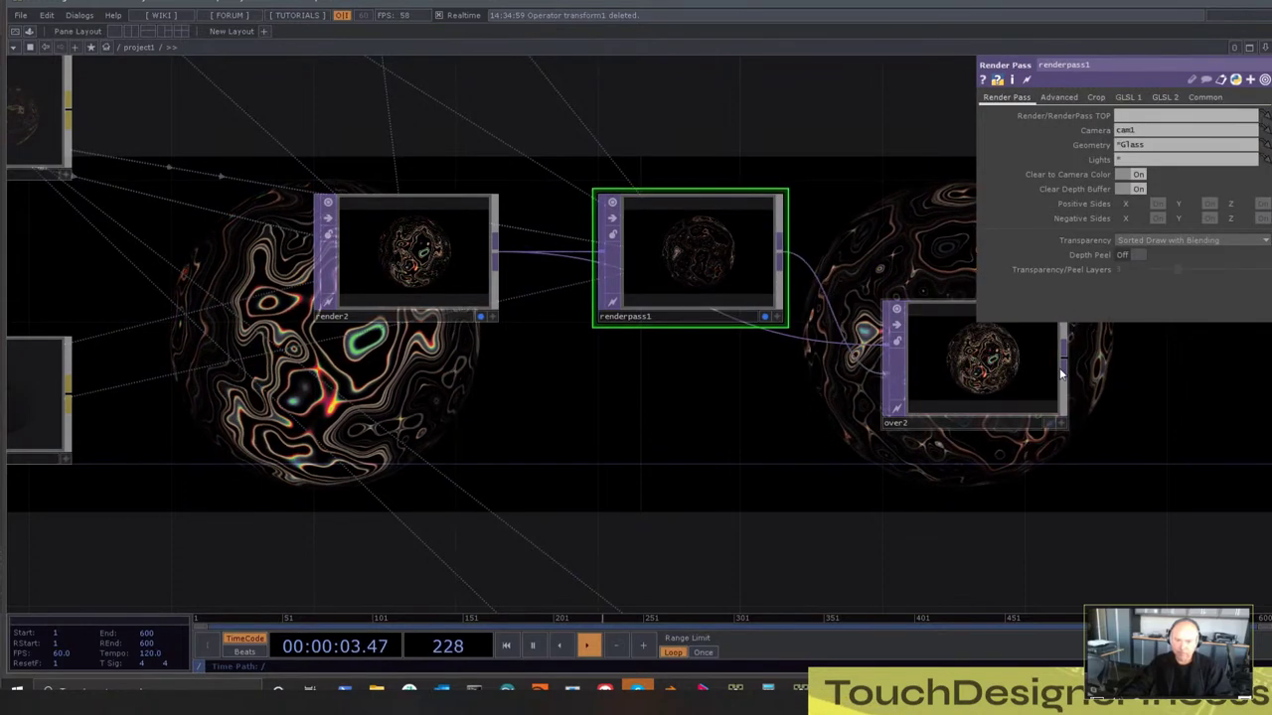
scroll(861, 368, "up", 6)
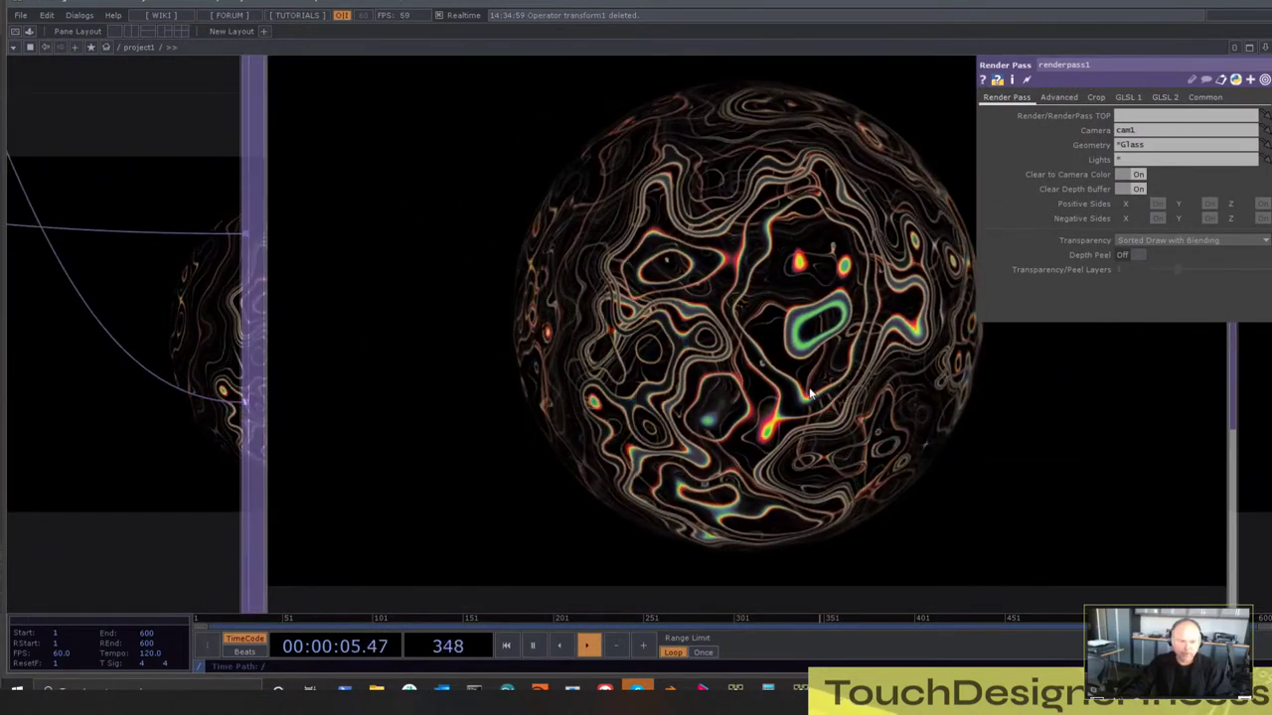
scroll(811, 398, "down", 6)
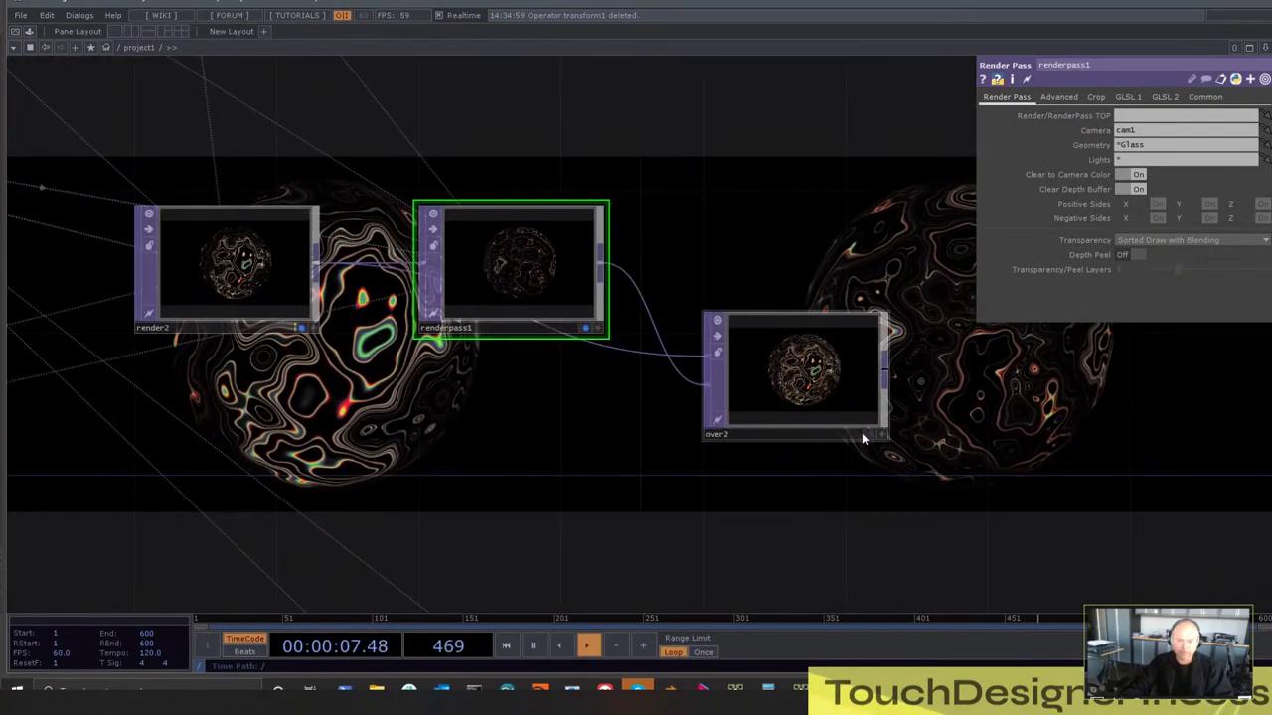
Display over2 in the network background and turn off the background display of render2 and renderpass1
left_click(870, 435)
left_click(301, 327)
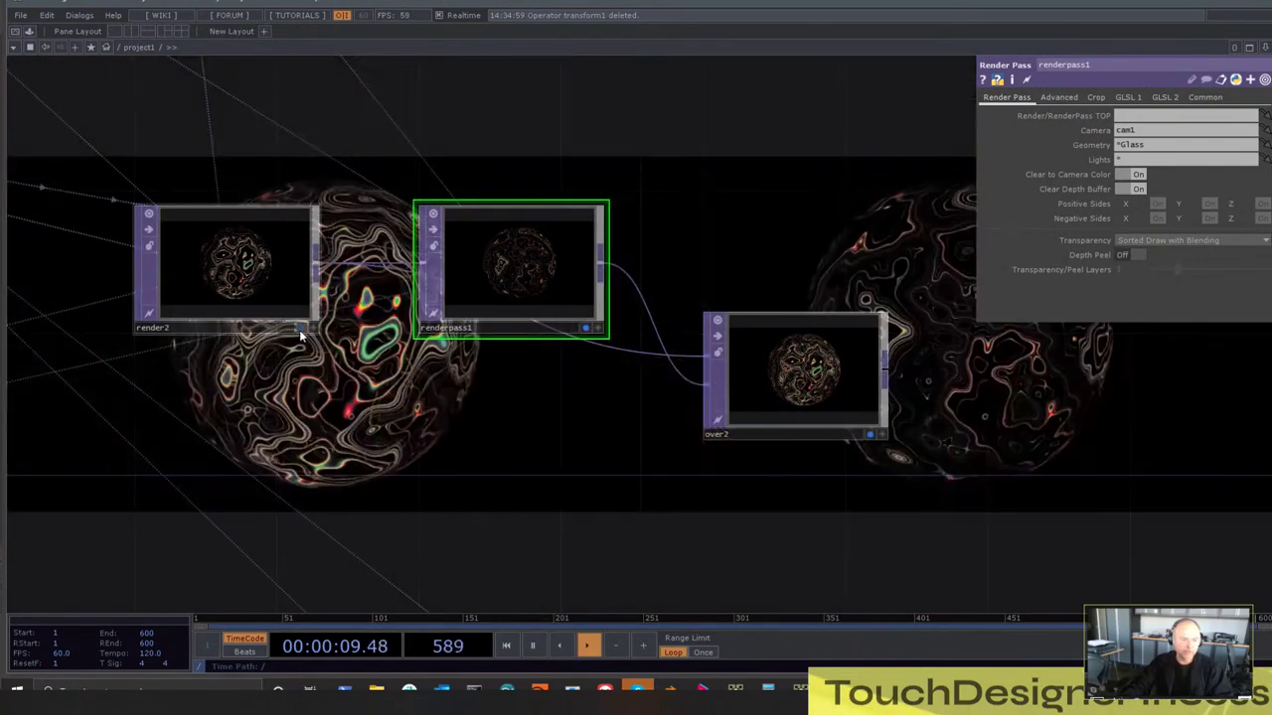
left_click(586, 328)
Compare the composited glass sphere in the background with the reference image in Pic1
left_click_drag(534, 440, 1050, 677)
scroll(849, 474, "down", 3)
scroll(941, 587, "down", 2)
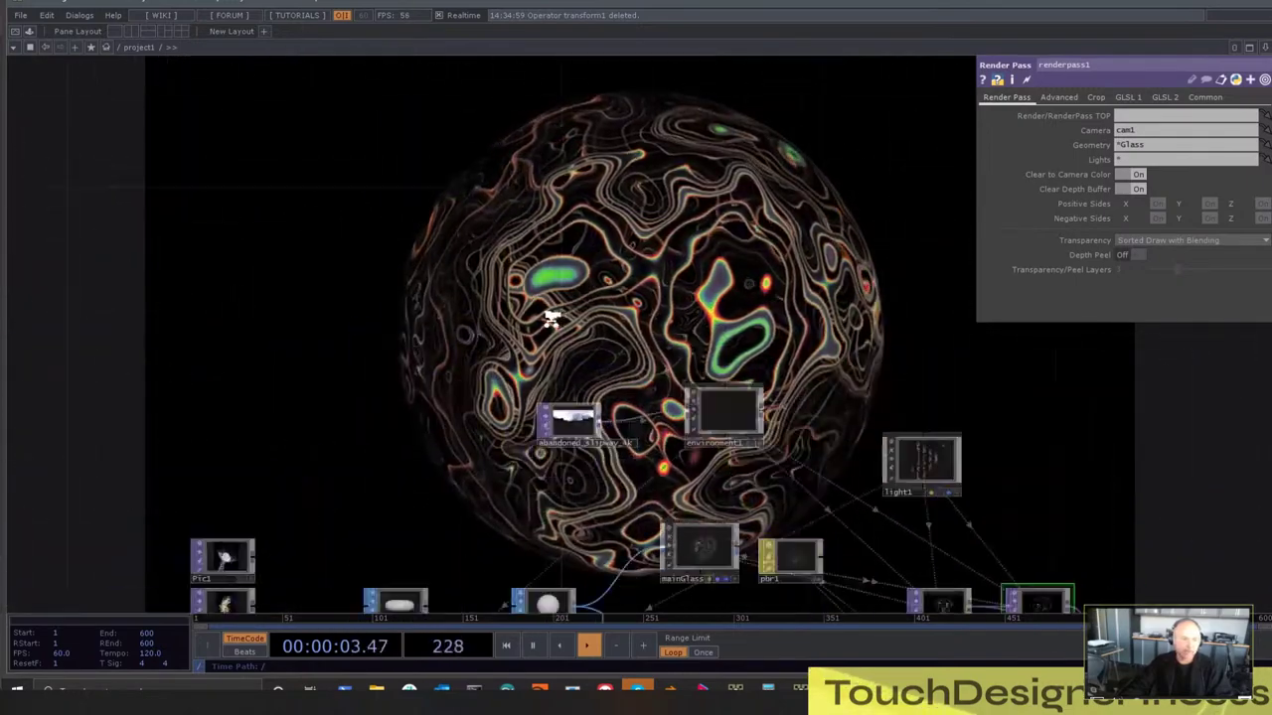
middle_click_drag(551, 318, 306, 344)
middle_click_drag(383, 399, 1161, 42)
middle_click_drag(613, 433, 568, 334)
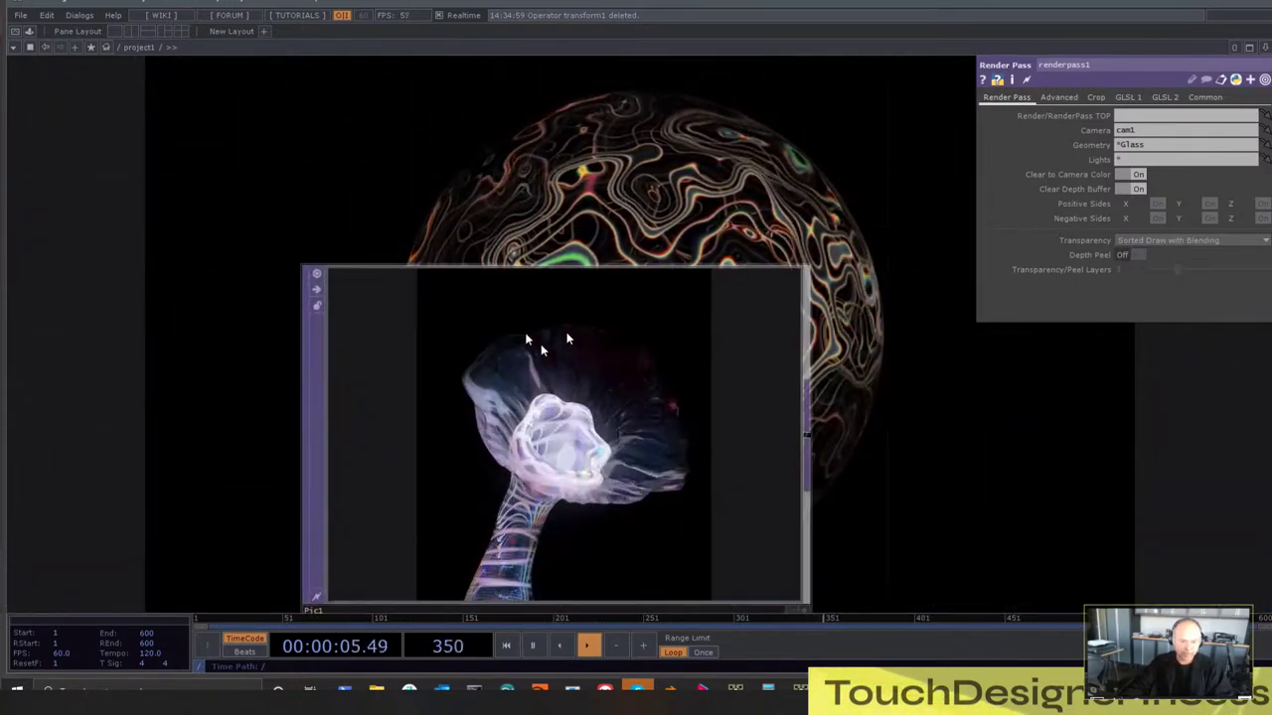
scroll(526, 334, "down", 8)
left_click_drag(926, 361, 606, 322)
scroll(925, 361, "down", 1)
scroll(925, 361, "up", 1)
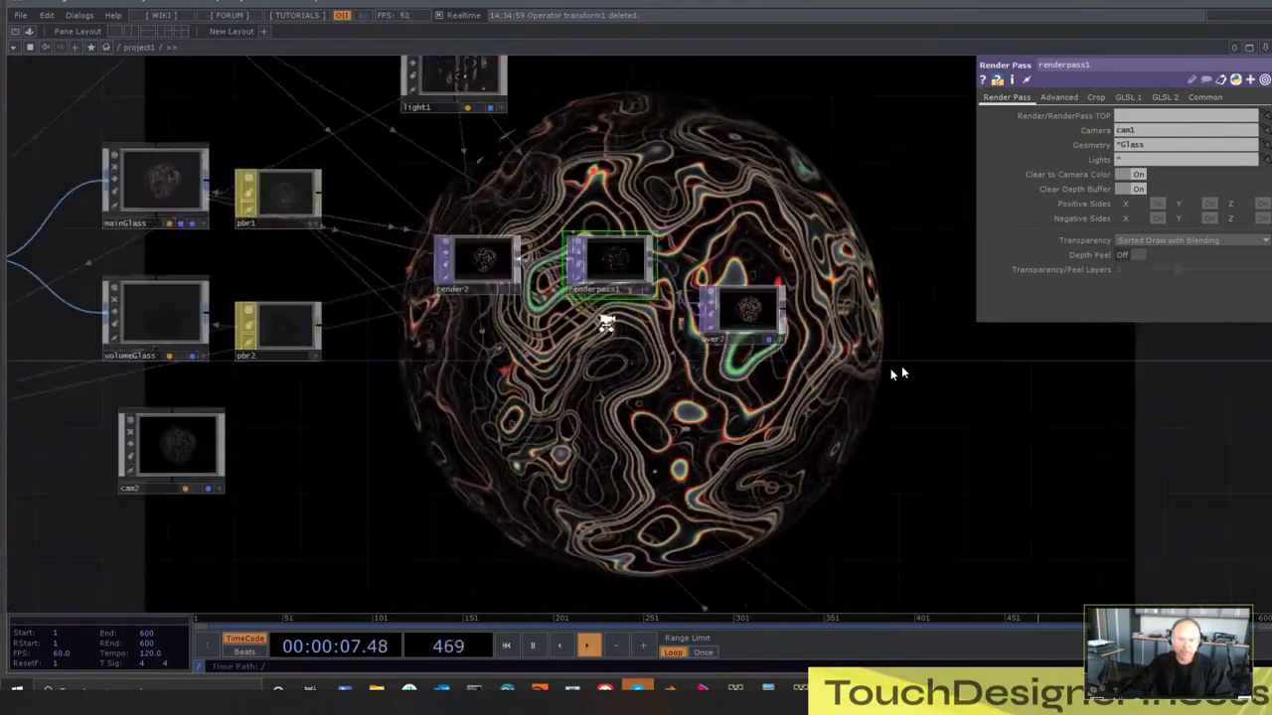
scroll(607, 328, "up", 4)
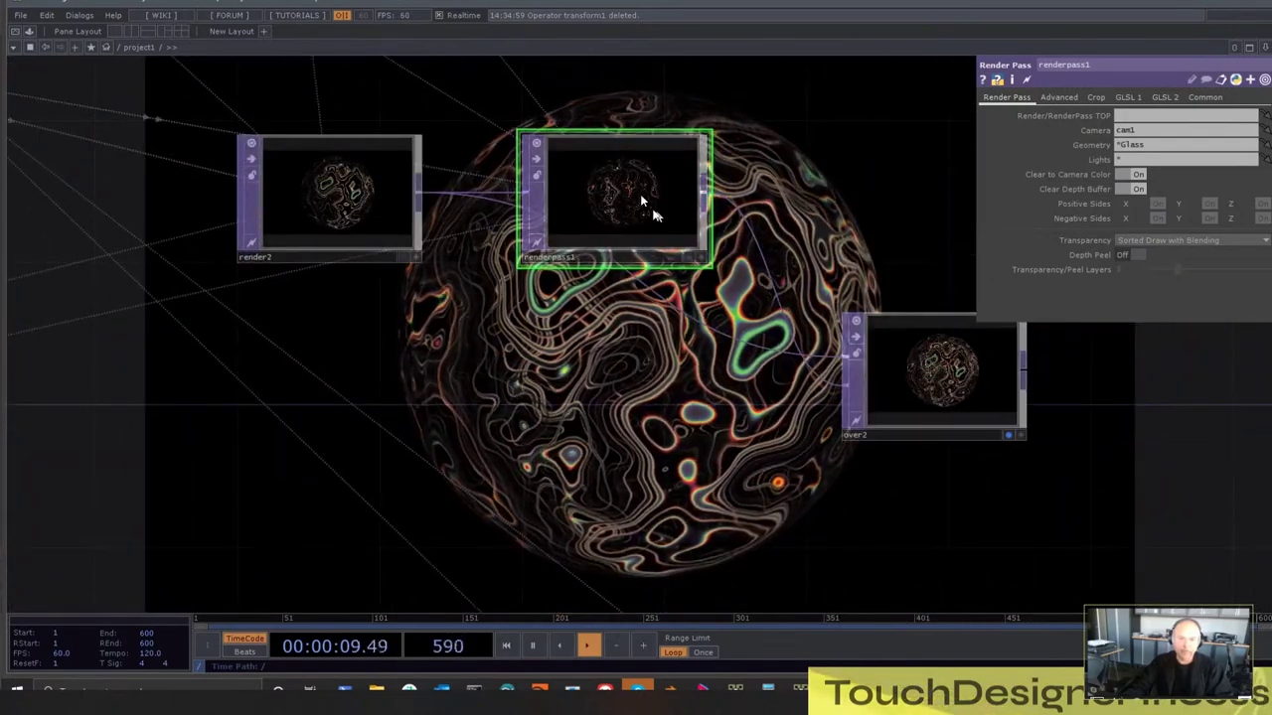
Move renderpass1 farther away from render2 in the network, placing it above over2
left_click_drag(653, 209, 794, 139)
scroll(756, 353, "down", 3)
left_click_drag(741, 397, 842, 422)
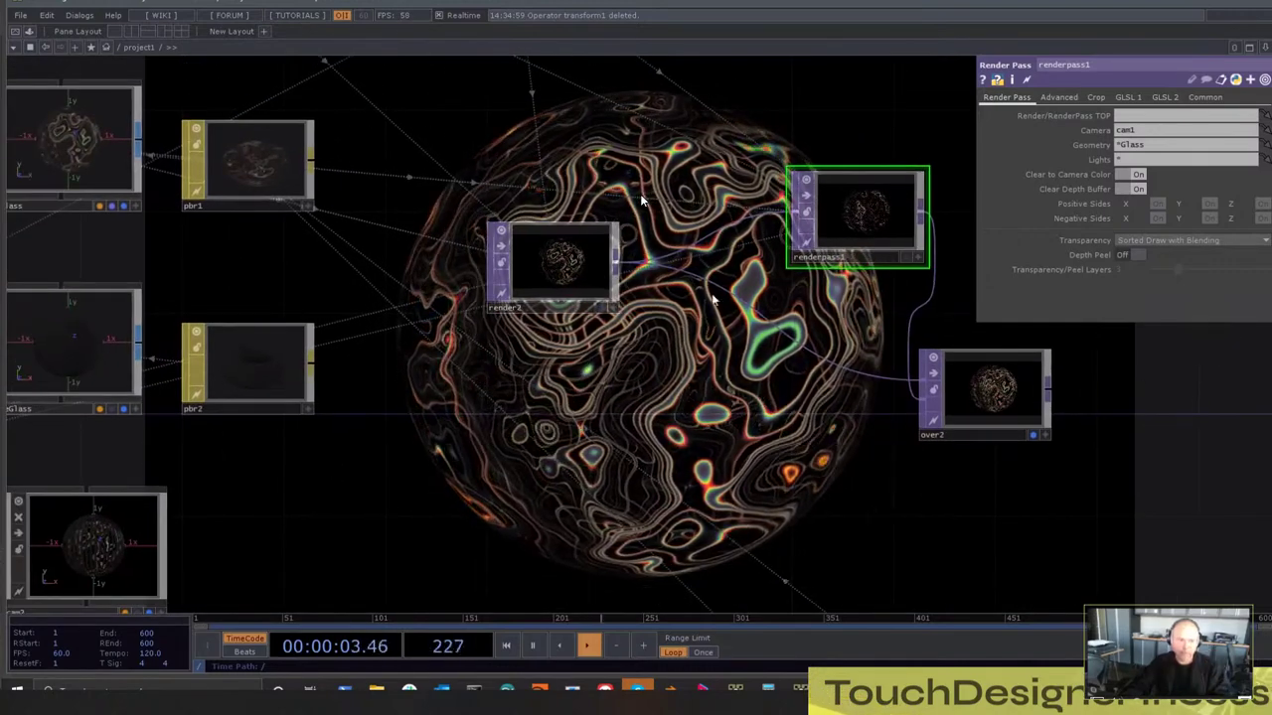
Examine the Common parameters of the pbr1 material and how the glass materials and renders are laid out in the network
scroll(713, 298, "down", 3)
scroll(511, 195, "up", 2)
left_click(460, 236)
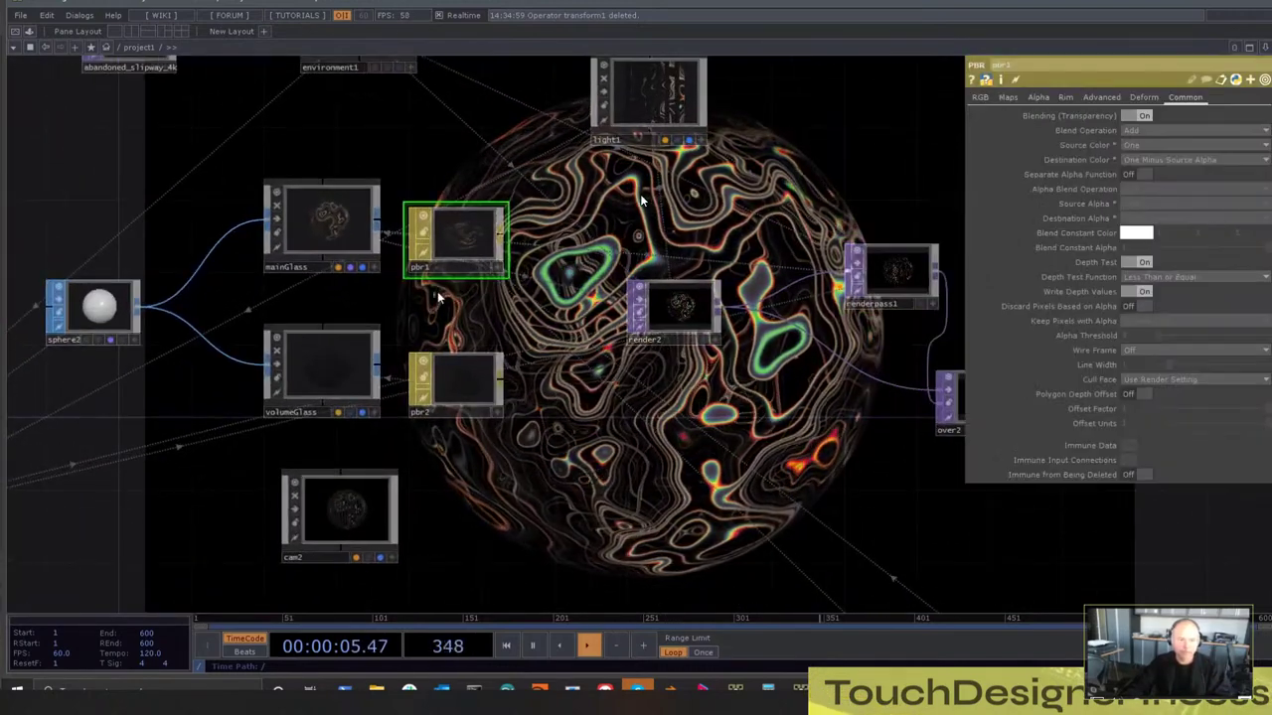
left_click_drag(574, 331, 506, 329)
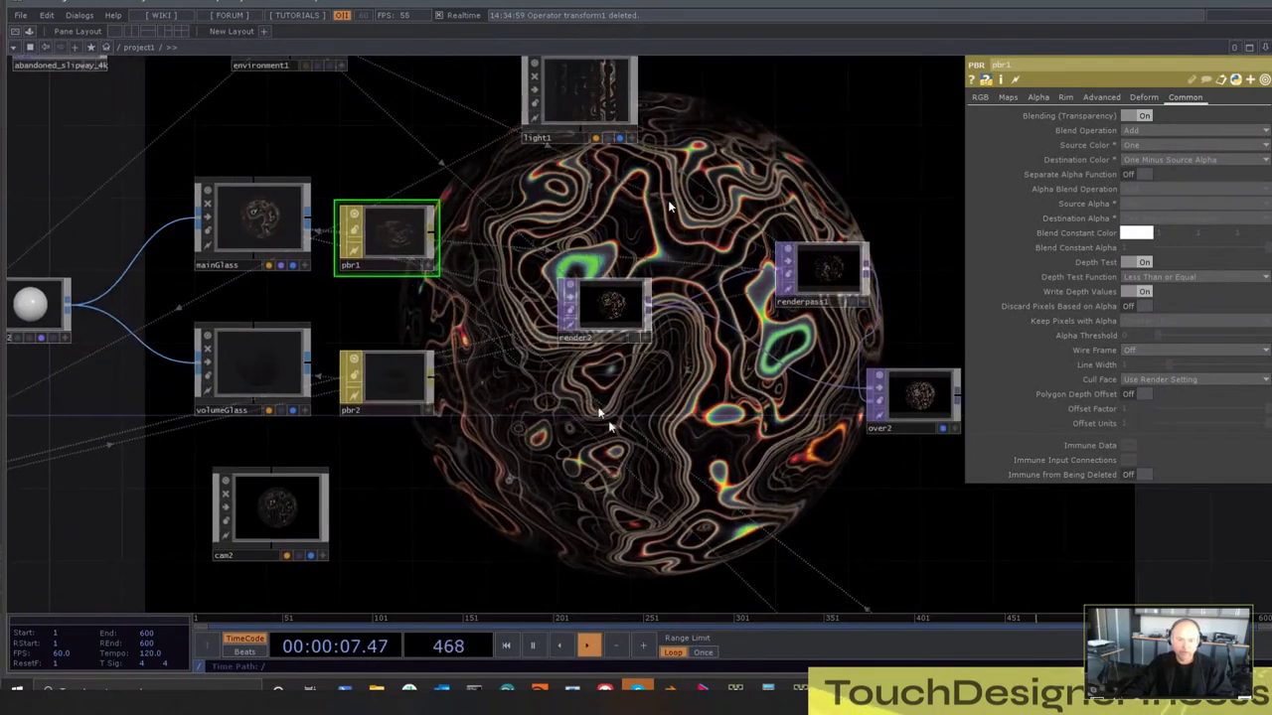
left_click_drag(609, 425, 563, 377)
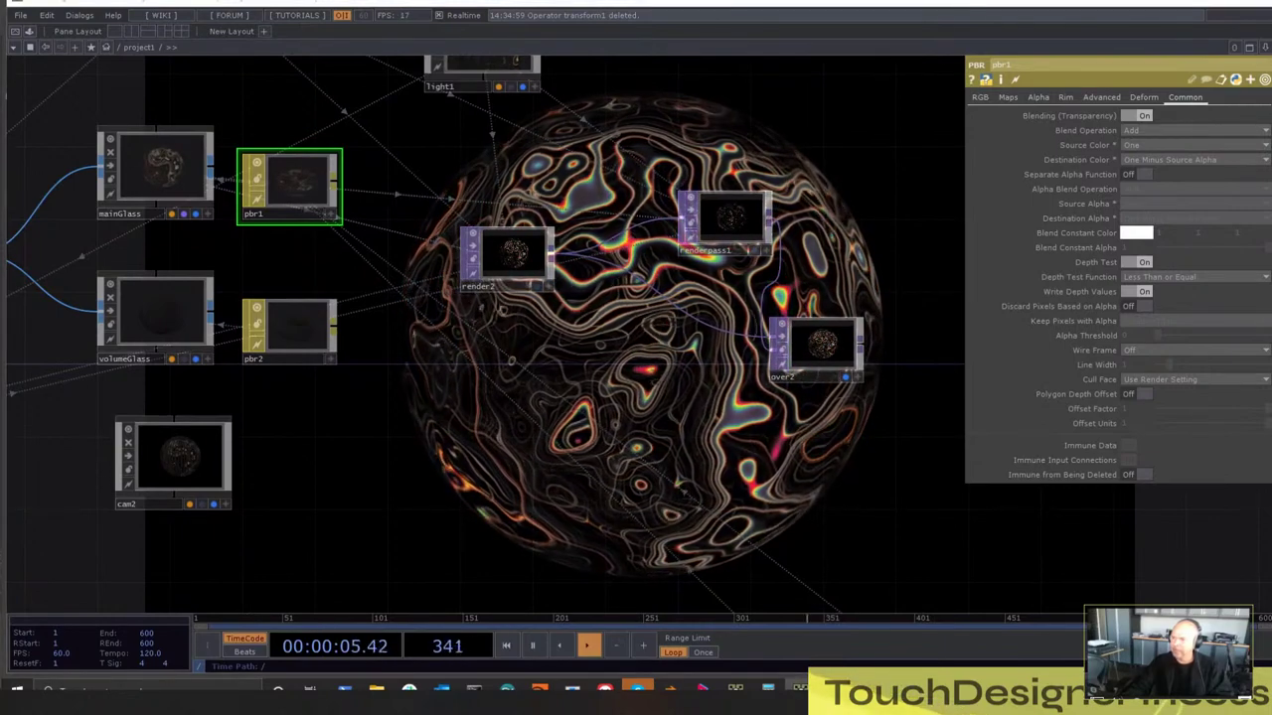
scroll(623, 430, "down", 2)
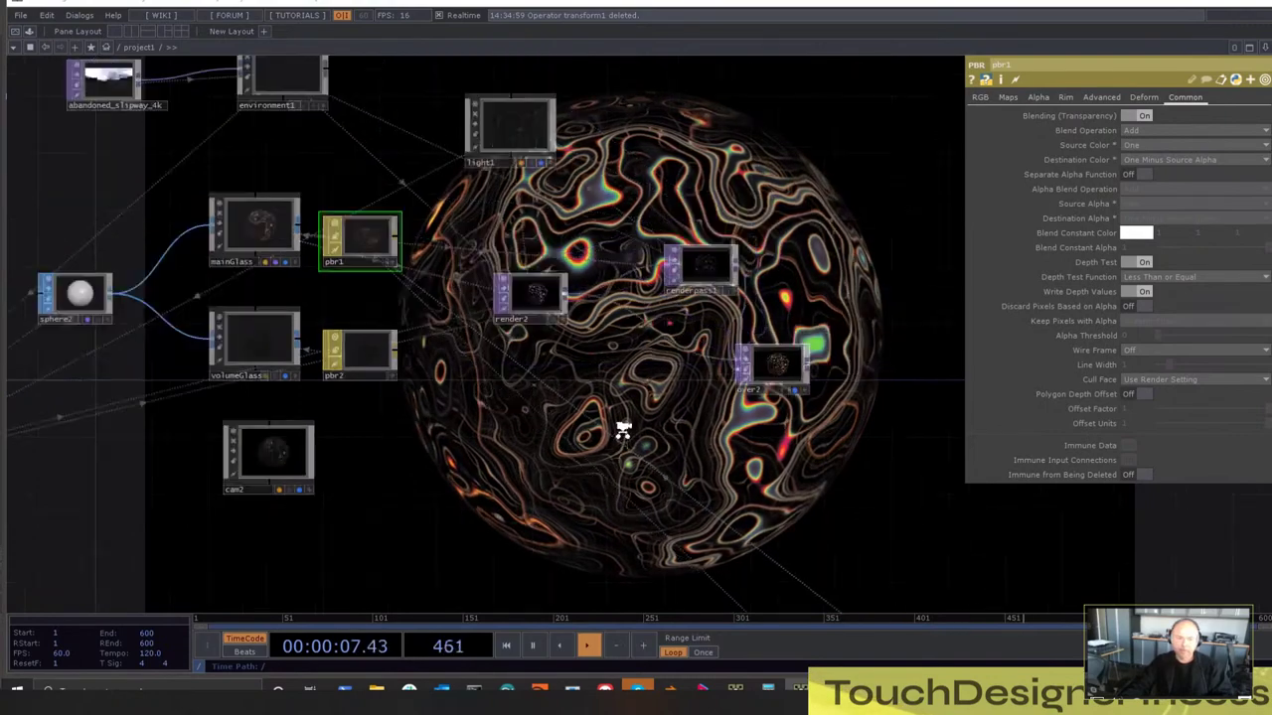
scroll(623, 431, "down", 2)
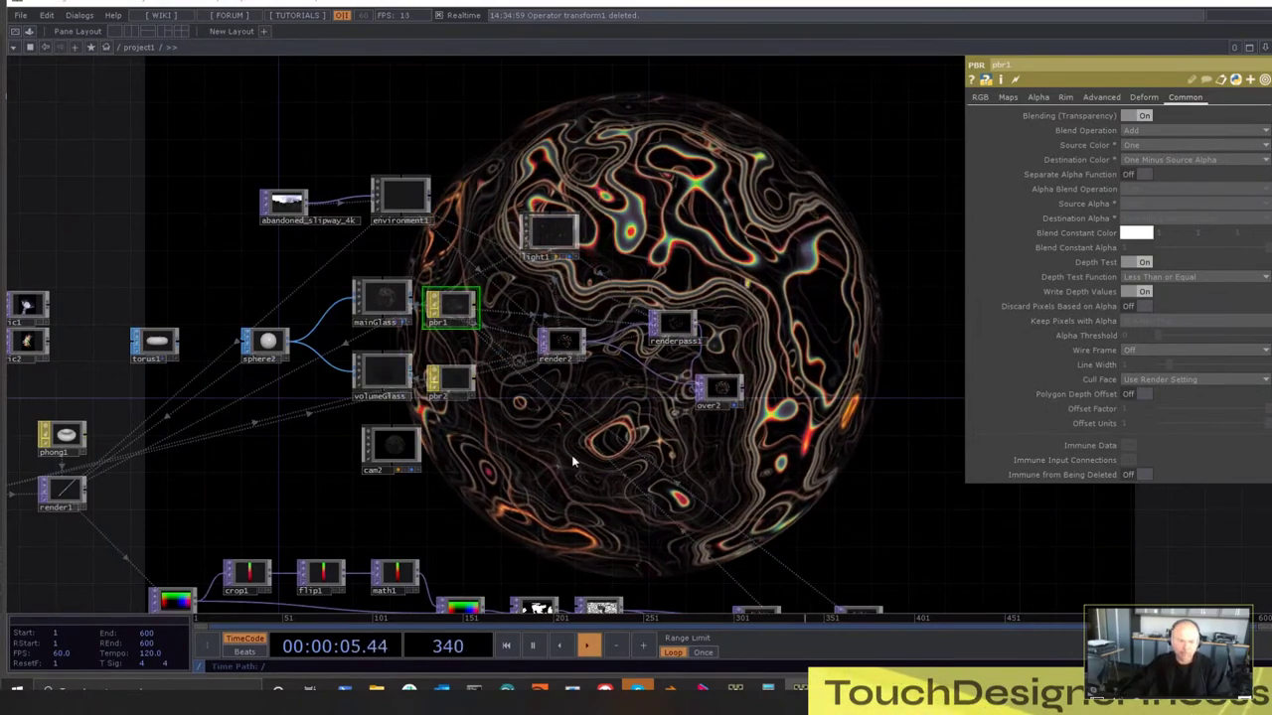
scroll(572, 455, "up", 4)
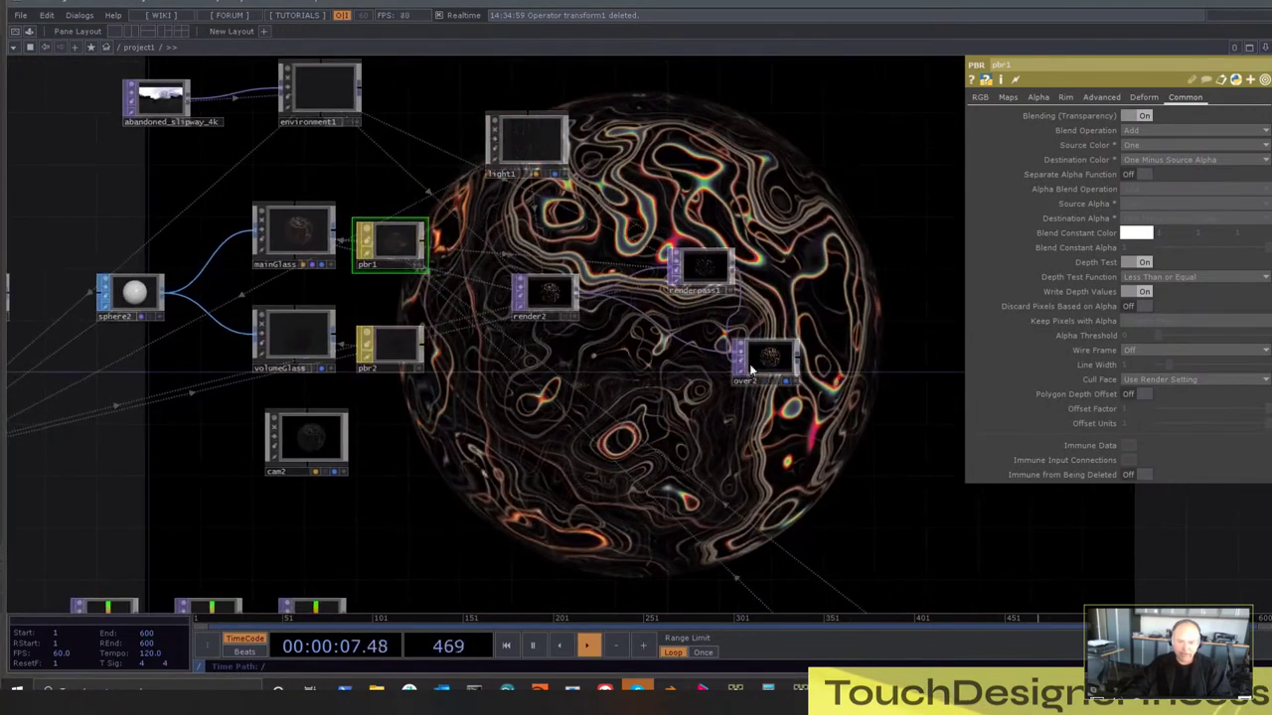
Add a second Render Pass TOP beside renderpass1 and connect renderpass1's output to its input
key("Tab")
type("re")
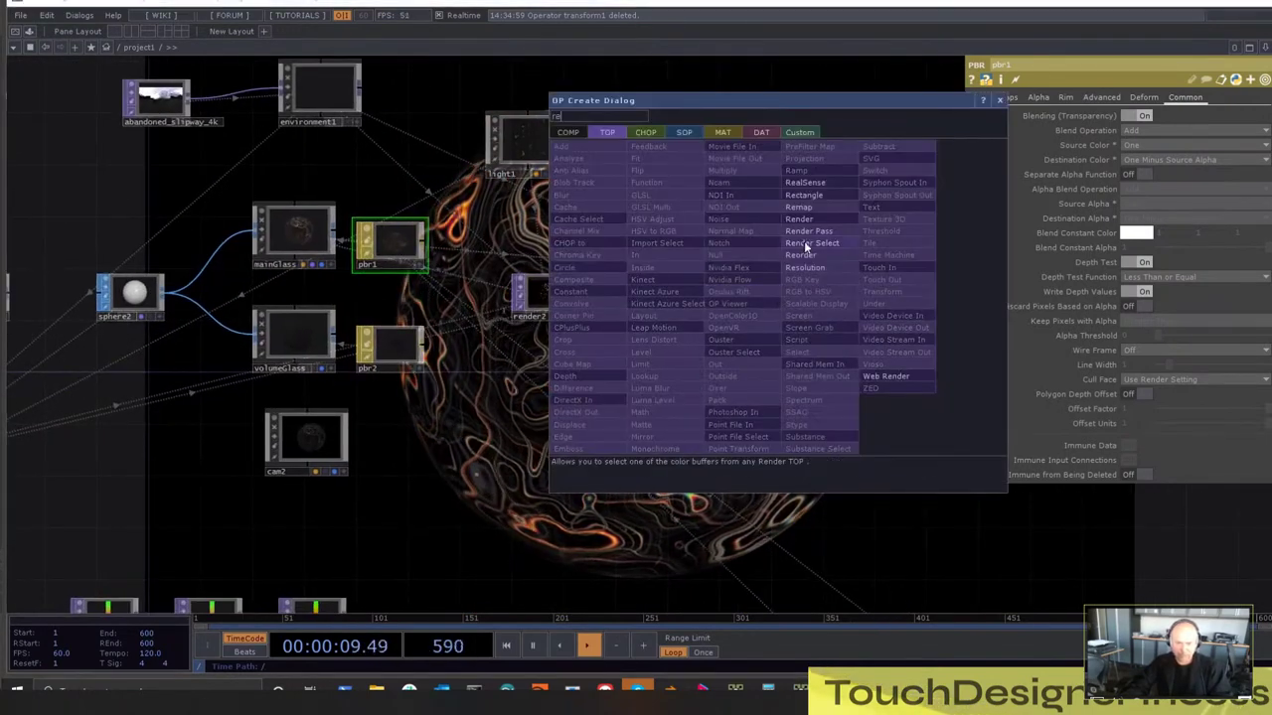
left_click(809, 230)
left_click(795, 260)
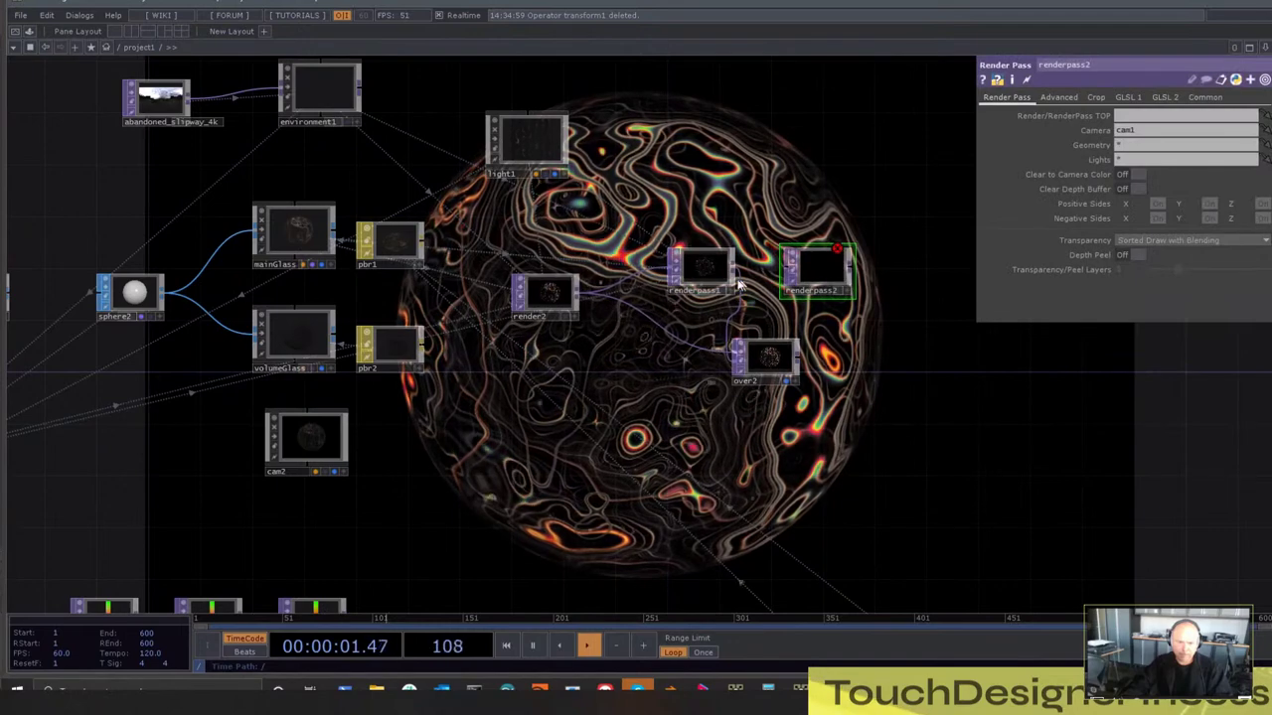
left_click_drag(734, 266, 787, 266)
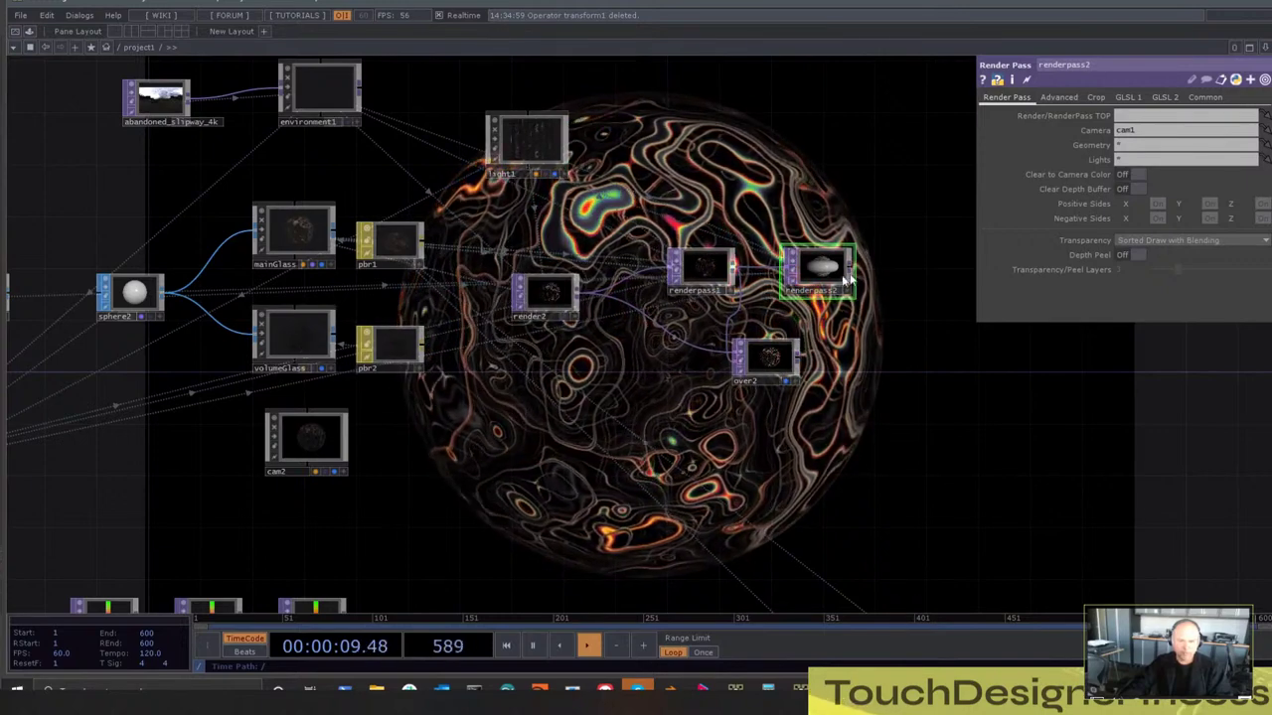
Set the Geometry of render2 to mainGlass so it renders only the main glass object
left_click_drag(661, 249, 485, 380)
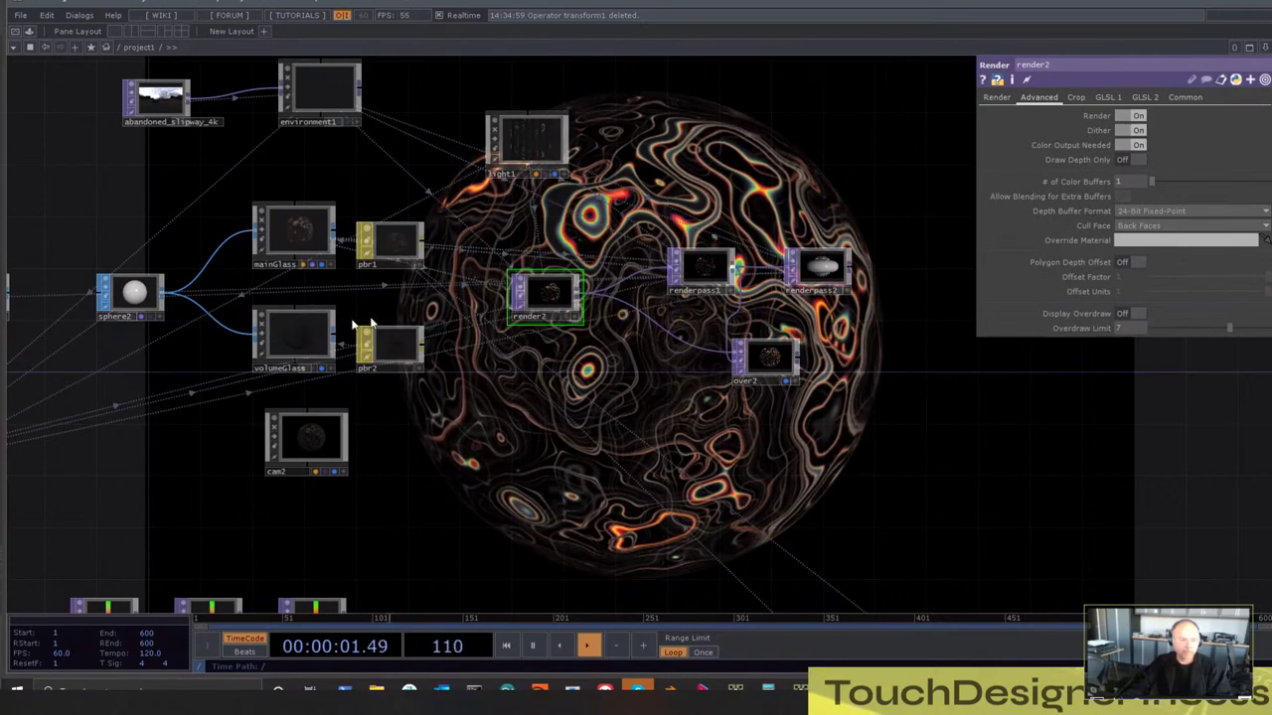
left_click(996, 97)
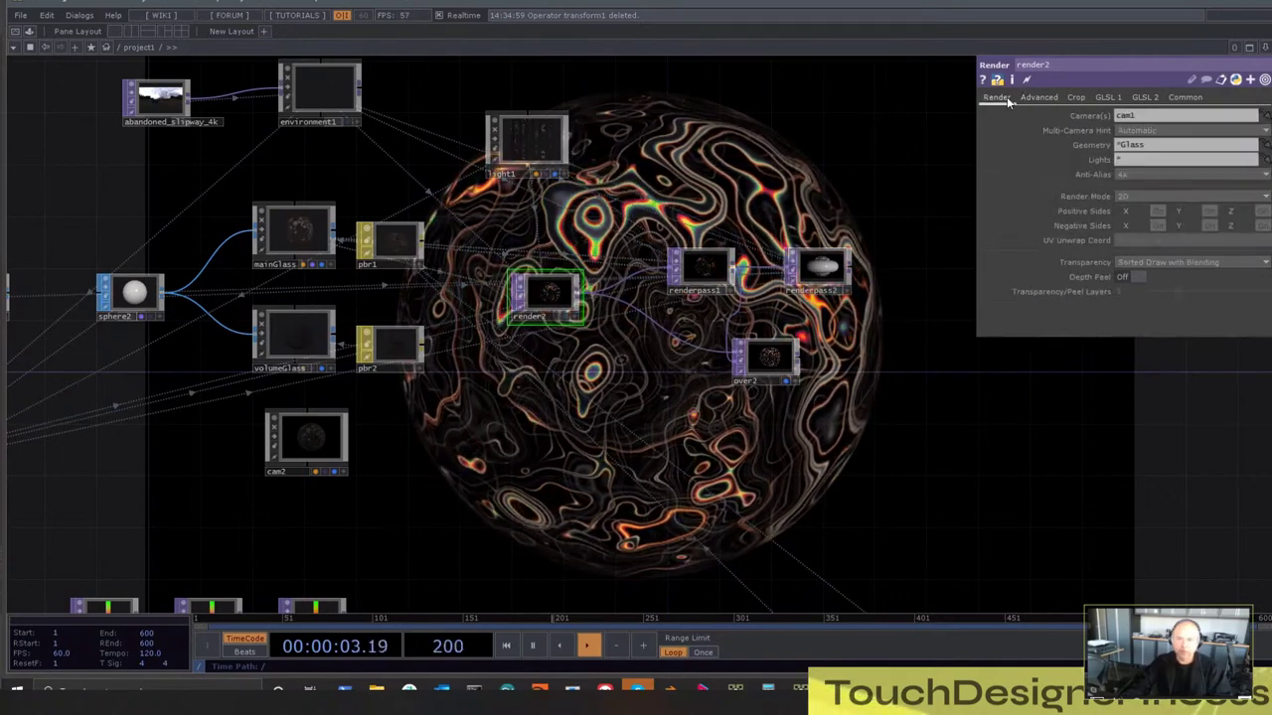
left_click(1134, 148)
type("main")
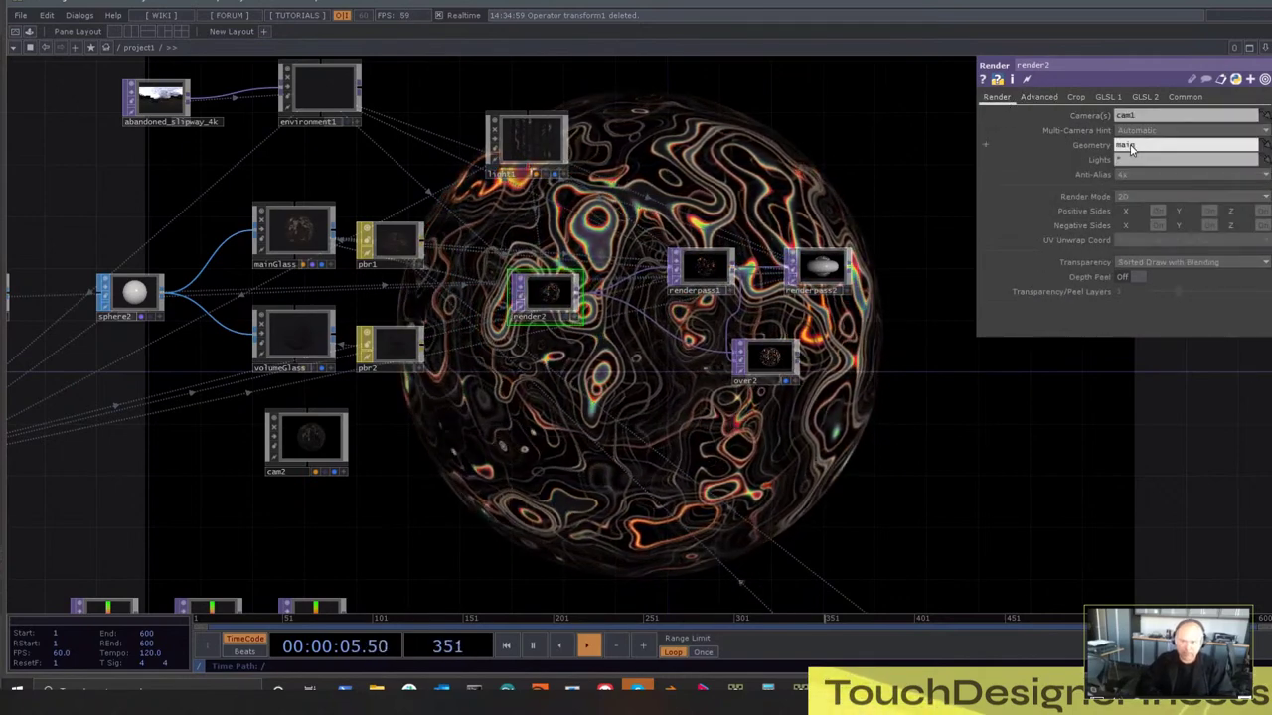
type("Glass")
key("Return")
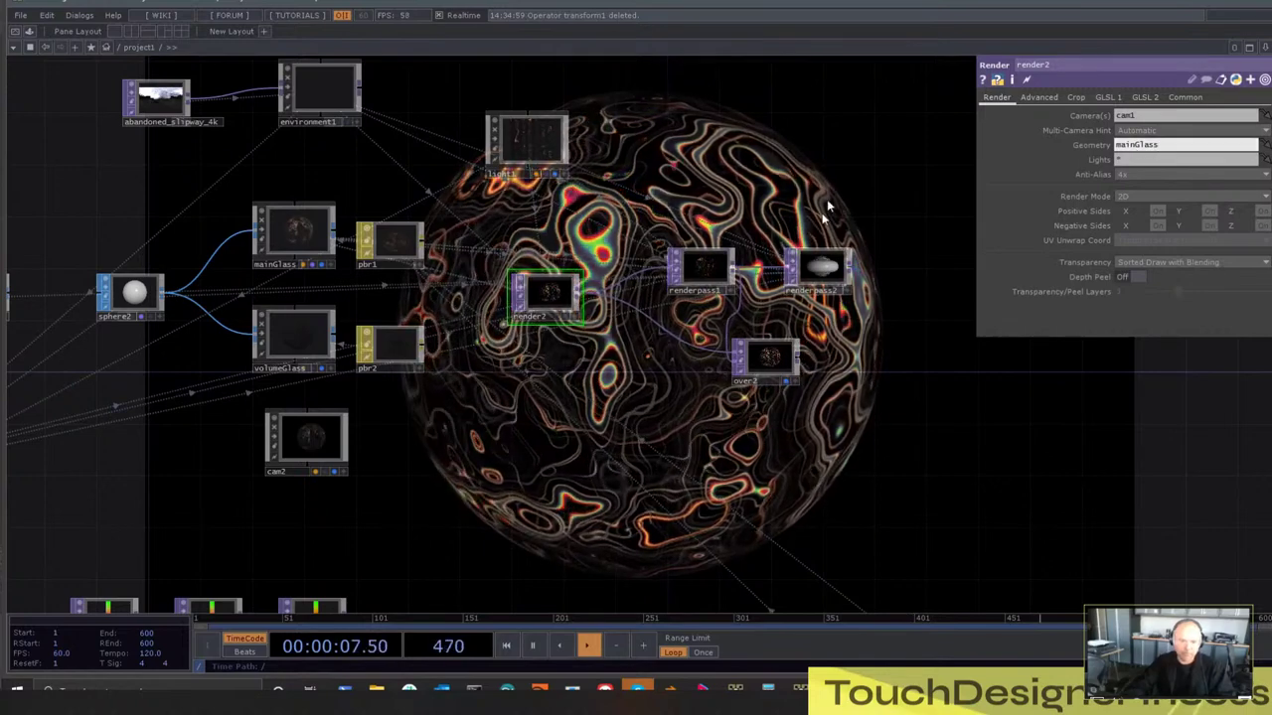
Set the Geometry of renderpass1 to mainGlass
left_click(701, 266)
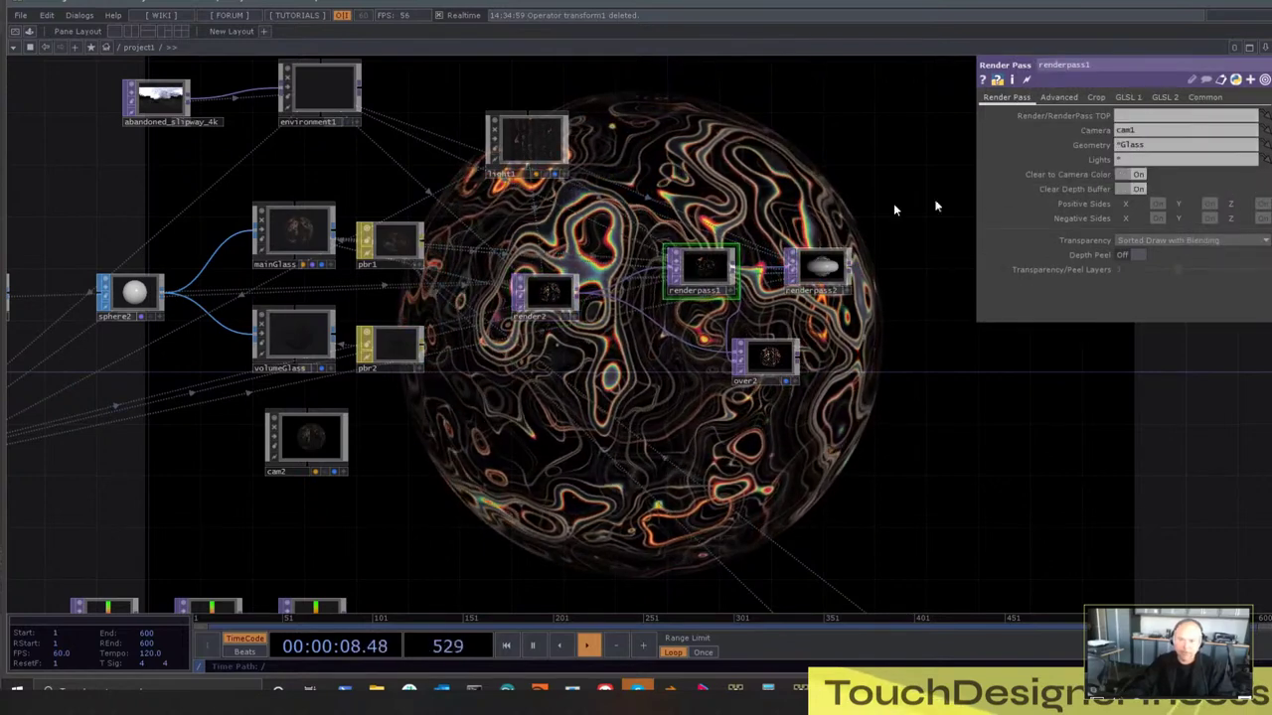
left_click(1156, 147)
type("mainGl")
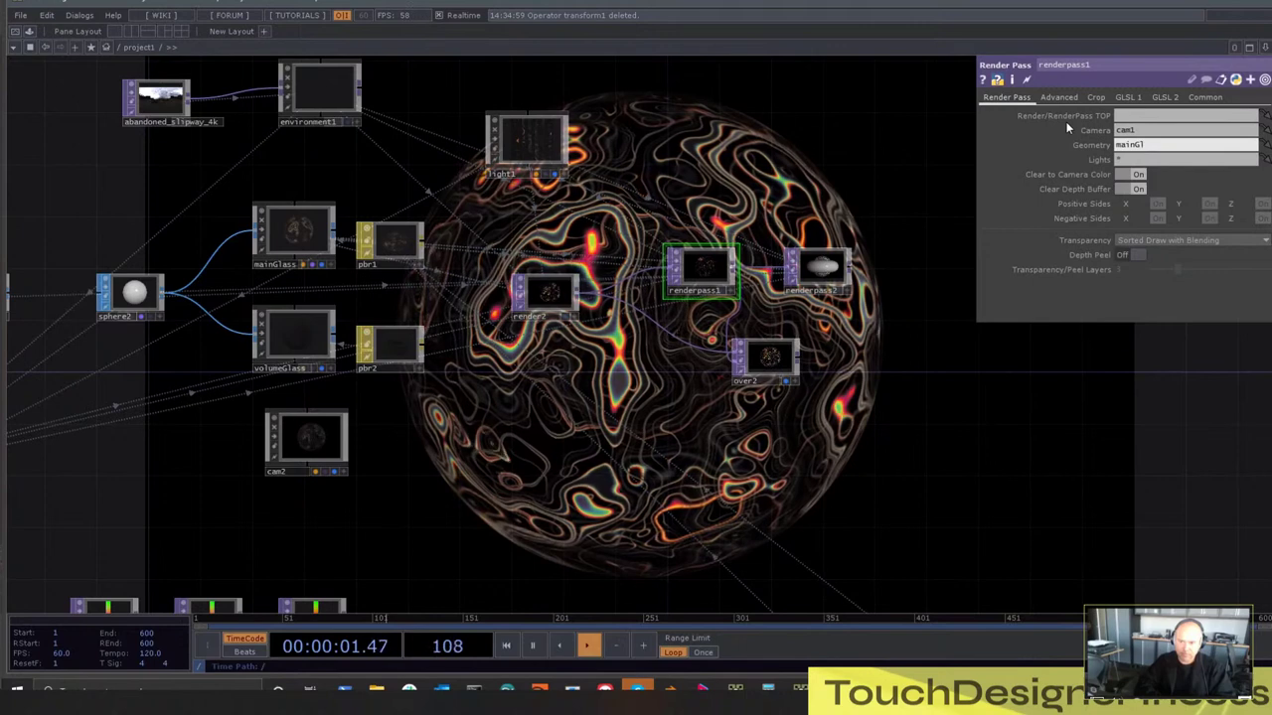
type("ass")
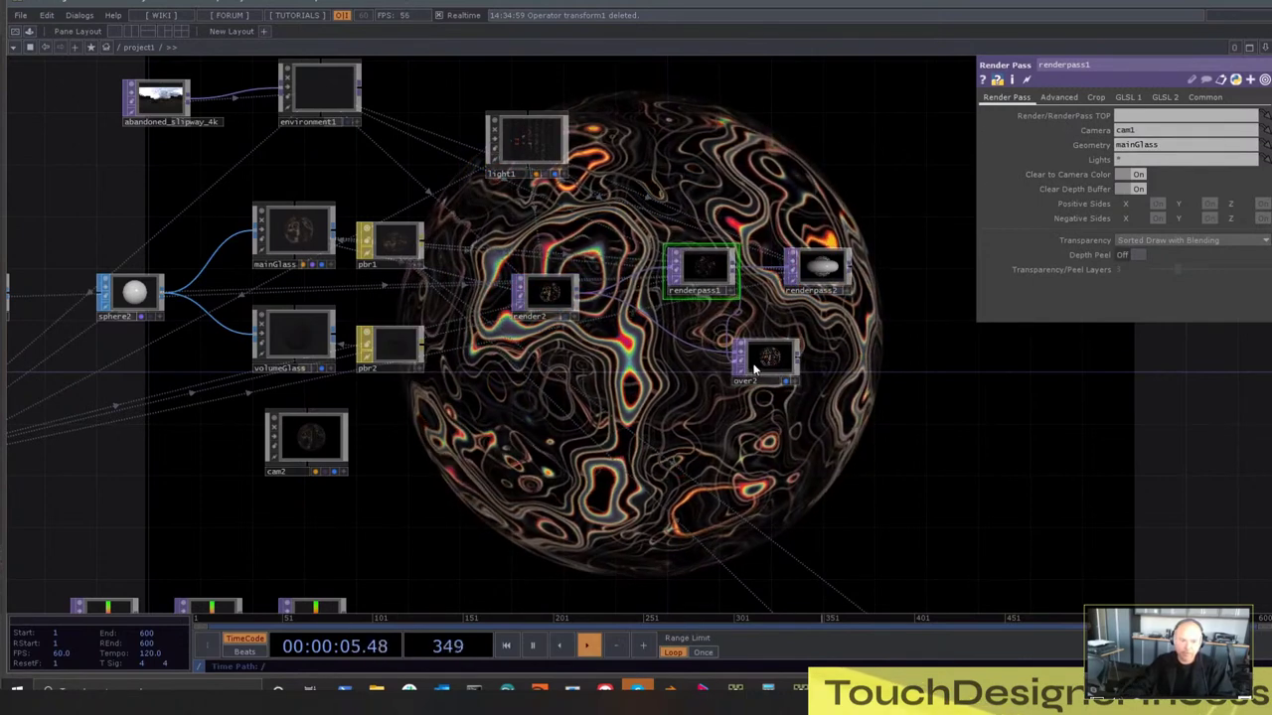
Set the Geometry of renderpass2 to volumeGlass
left_click(758, 366)
left_click(814, 276)
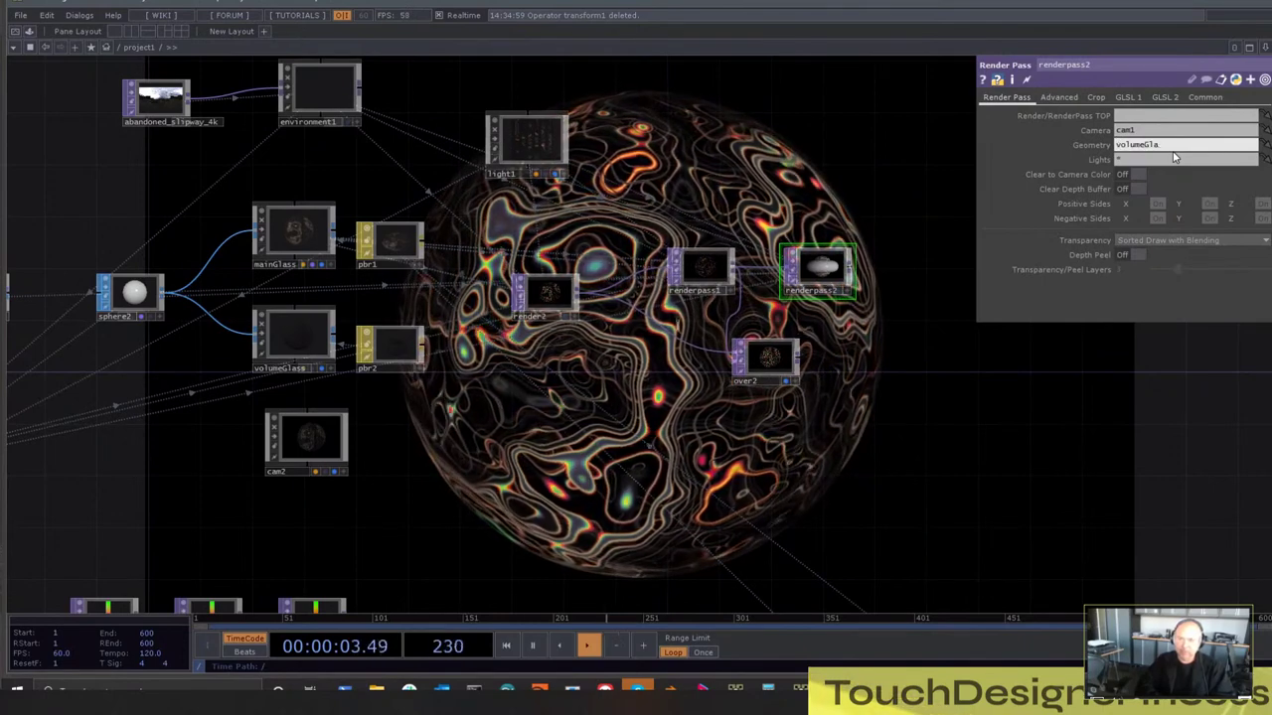
scroll(960, 177, "up", 2)
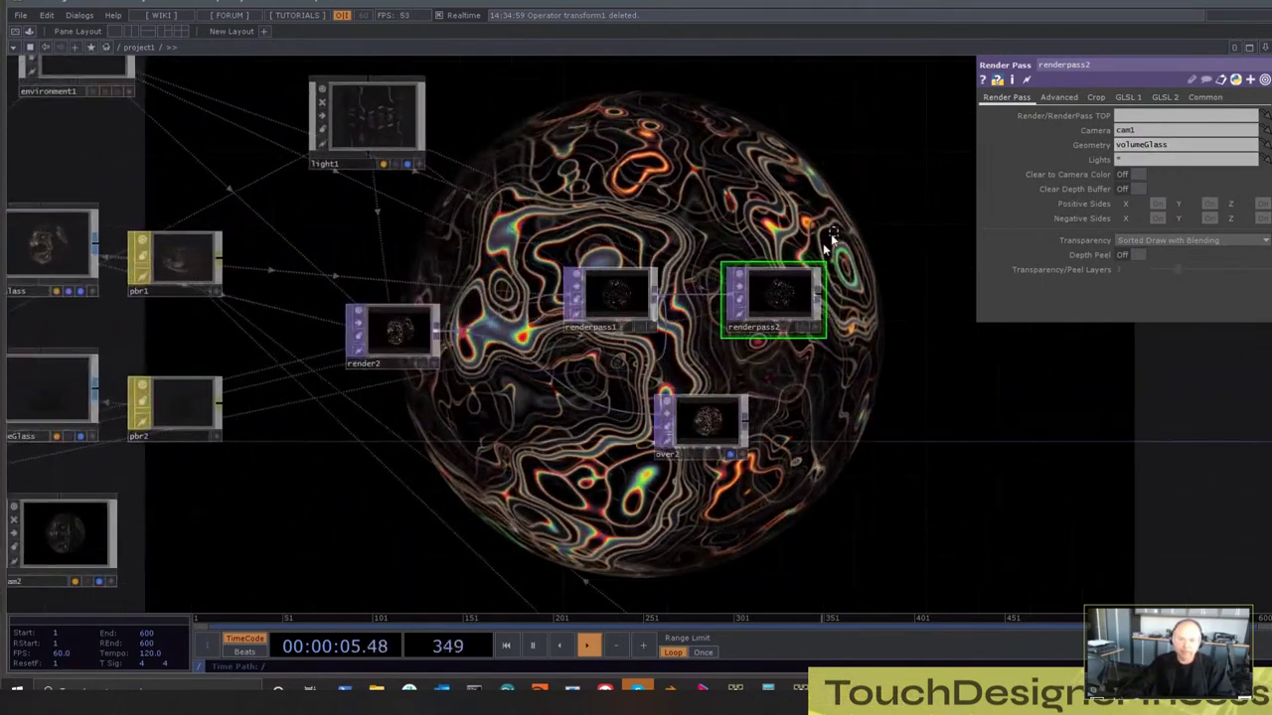
scroll(792, 303, "up", 4)
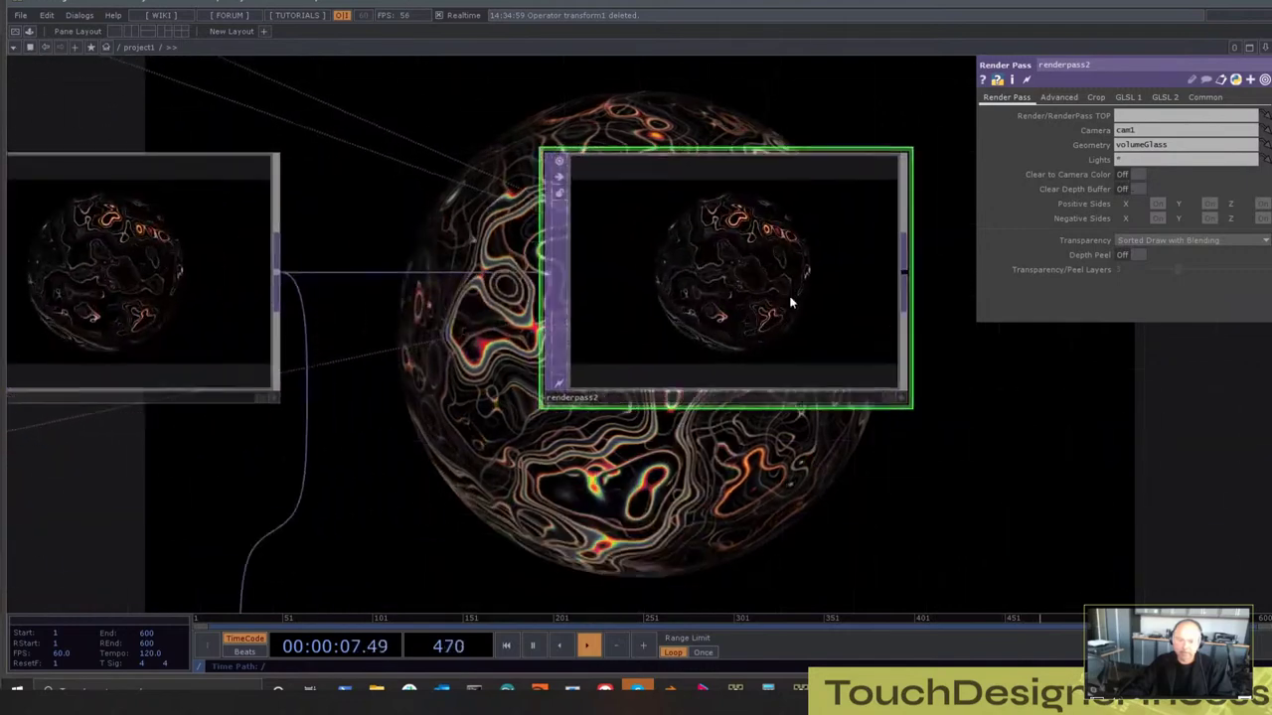
Set the Cull Face of renderpass2 to Front Faces
left_click(1059, 97)
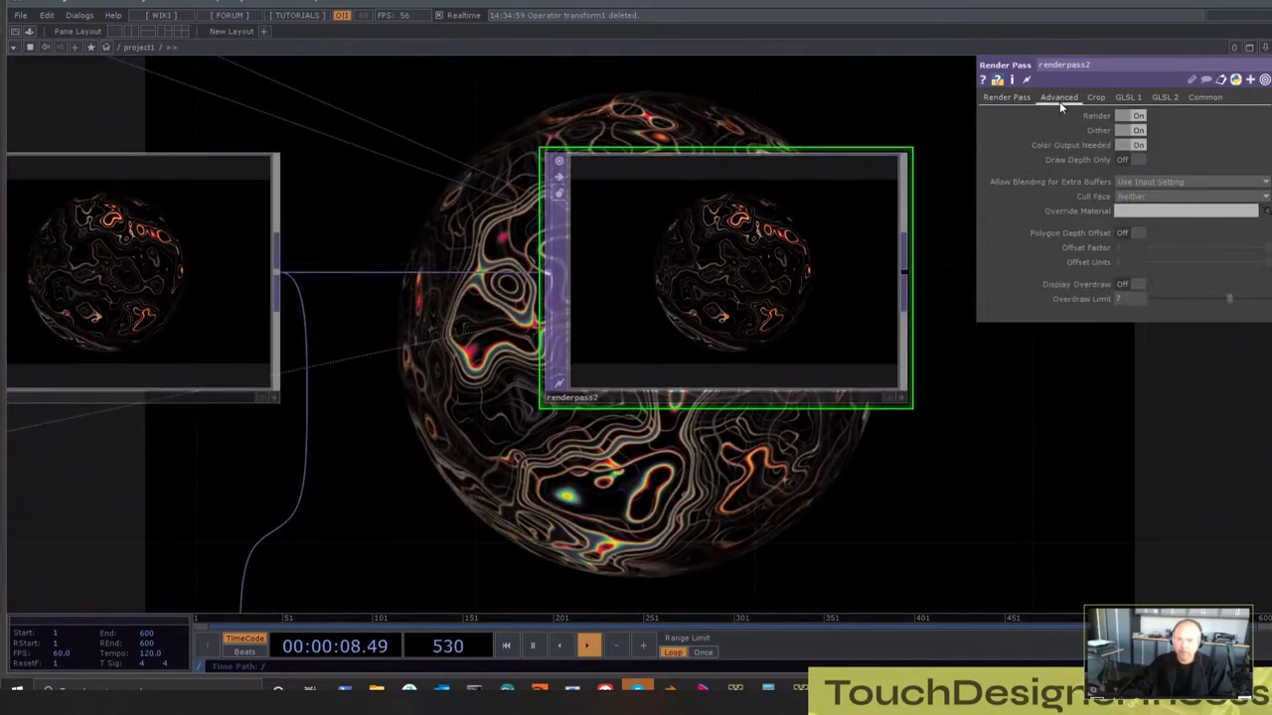
left_click(1148, 196)
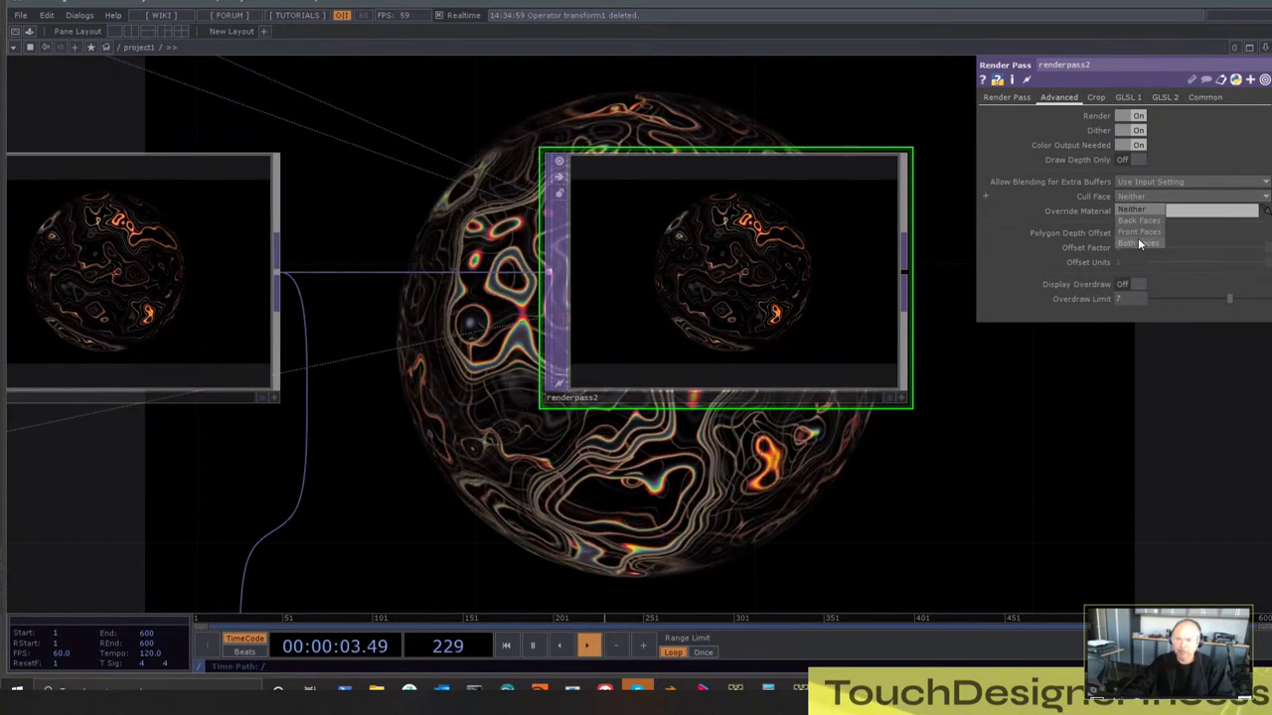
left_click(1138, 231)
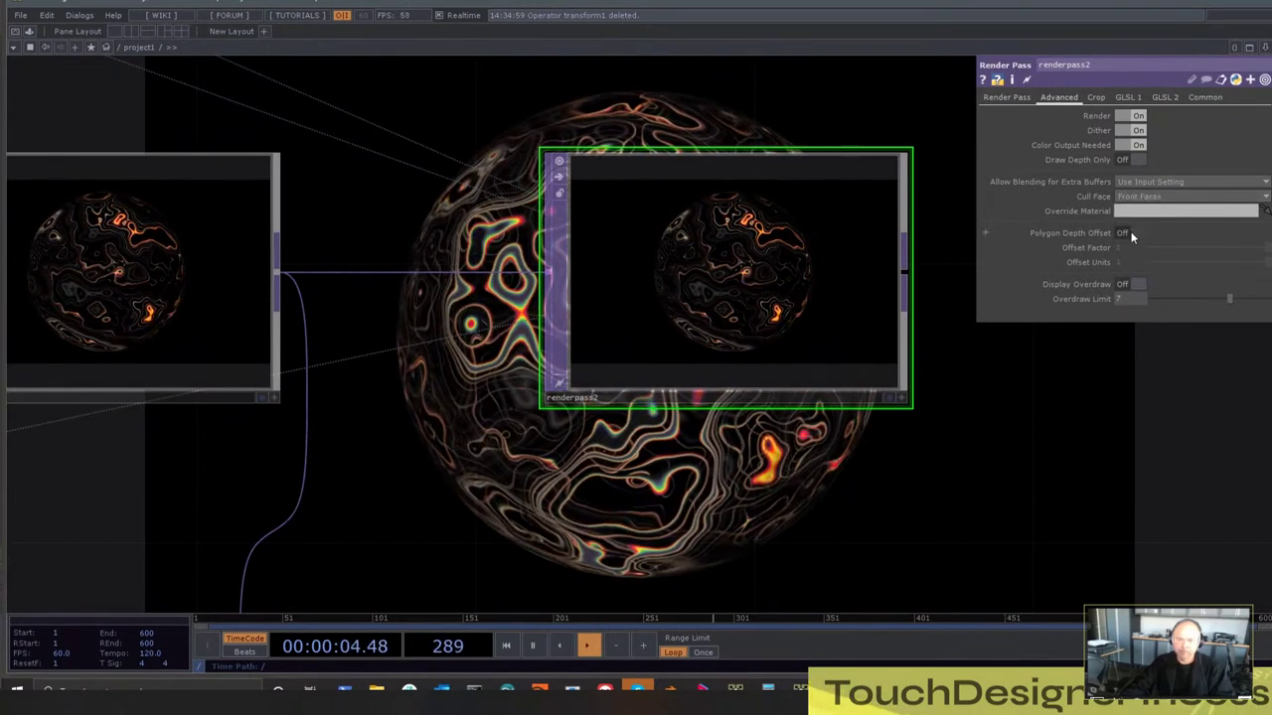
Turn on Clear to Camera Color and Clear Depth Buffer for renderpass2
left_click(1007, 99)
scroll(715, 293, "down", 5)
scroll(715, 300, "up", 8)
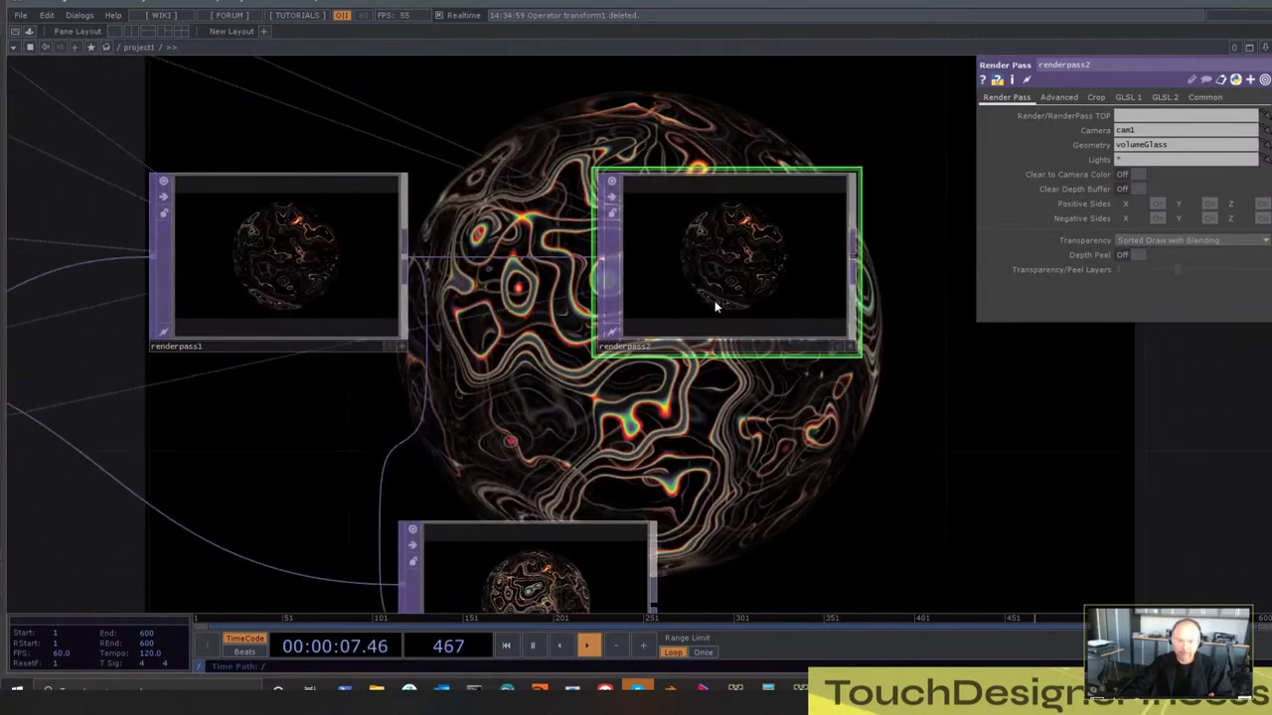
scroll(772, 249, "down", 3)
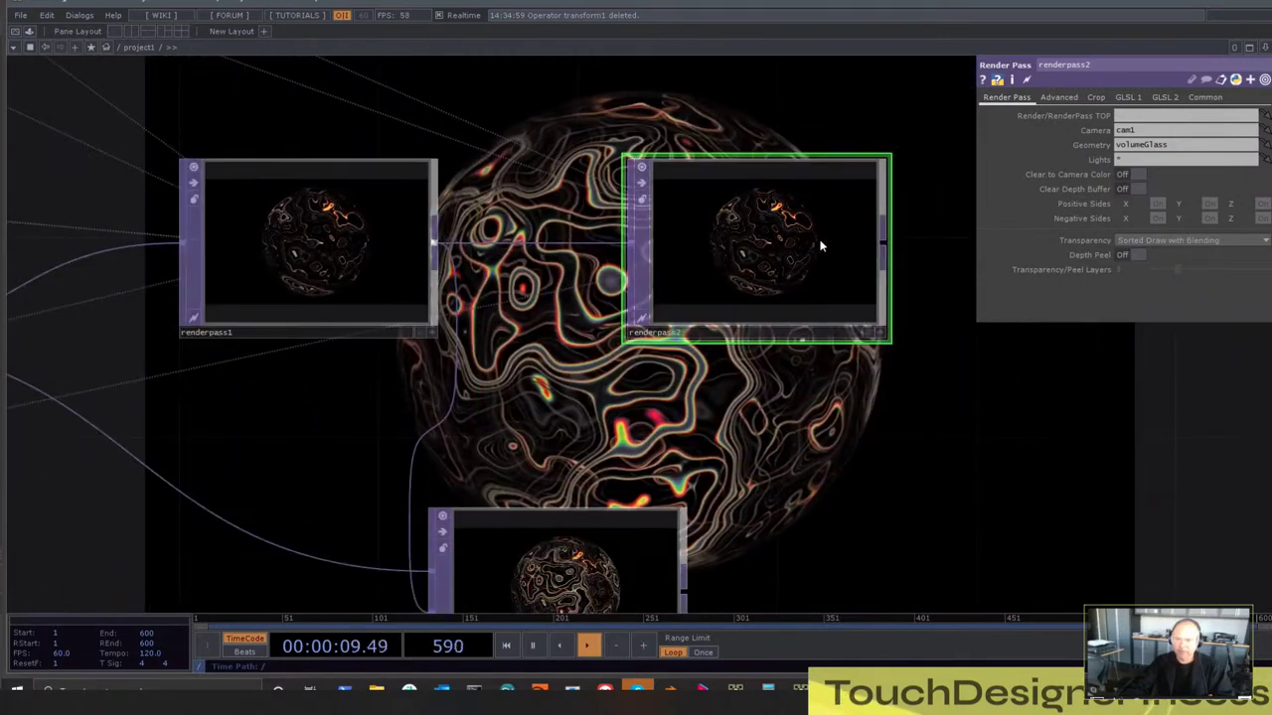
scroll(752, 321, "down", 4)
left_click_drag(340, 356, 765, 532)
left_click_drag(502, 406, 565, 203)
left_click_drag(402, 424, 216, 386)
left_click(216, 384)
left_click_drag(899, 399, 169, 379)
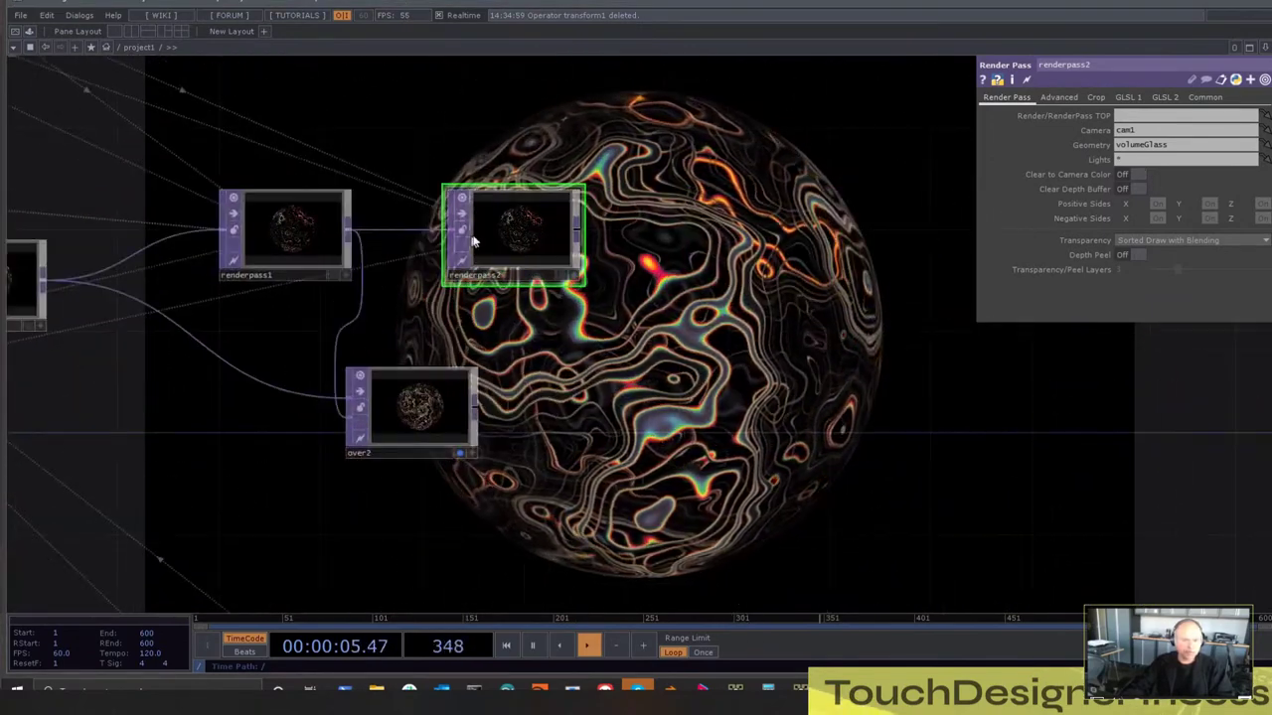
scroll(469, 236, "up", 5)
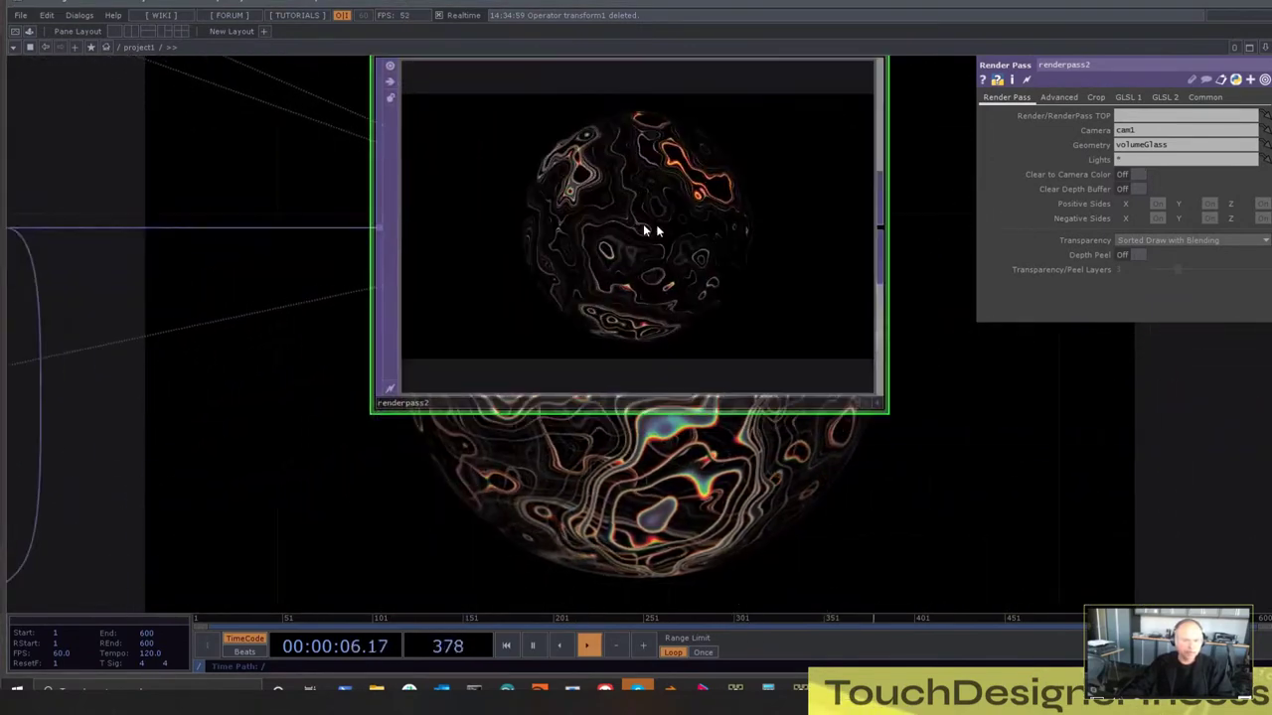
left_click(1139, 174)
left_click(1126, 188)
Turn on the render flag of volumeGlass so that renderpass2 can draw it
scroll(502, 239, "down", 5)
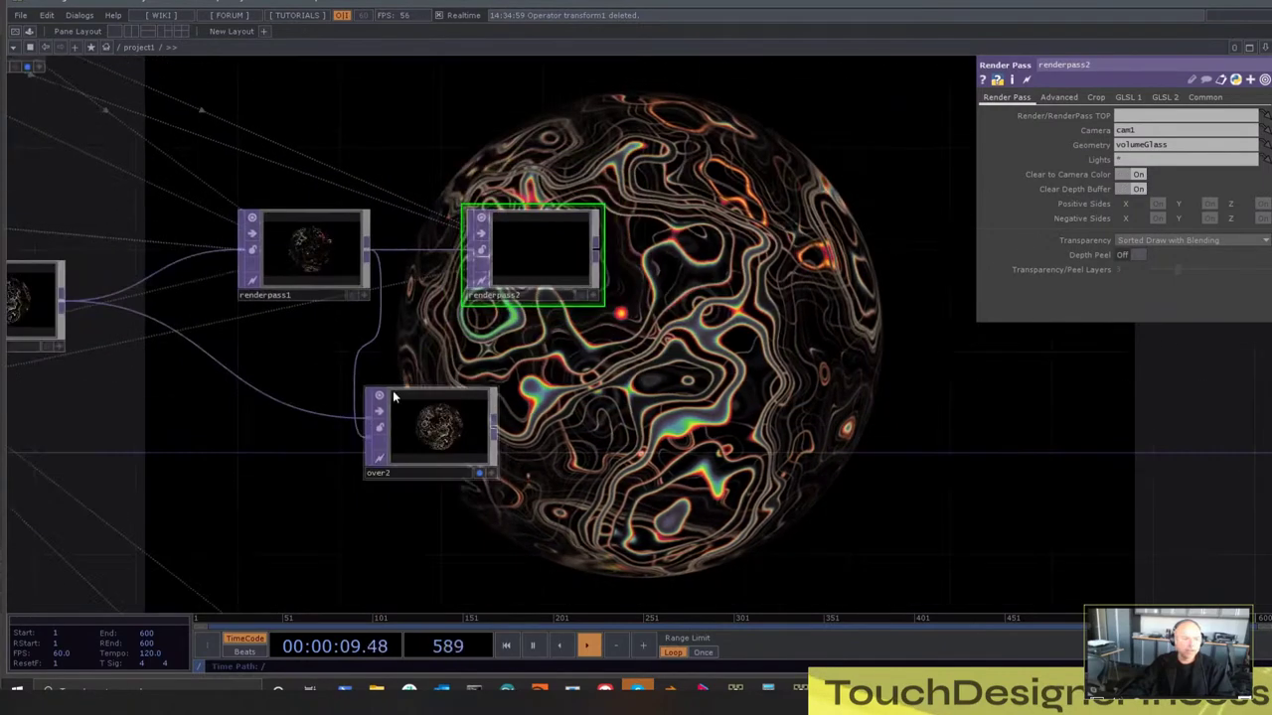
scroll(278, 377, "up", 3)
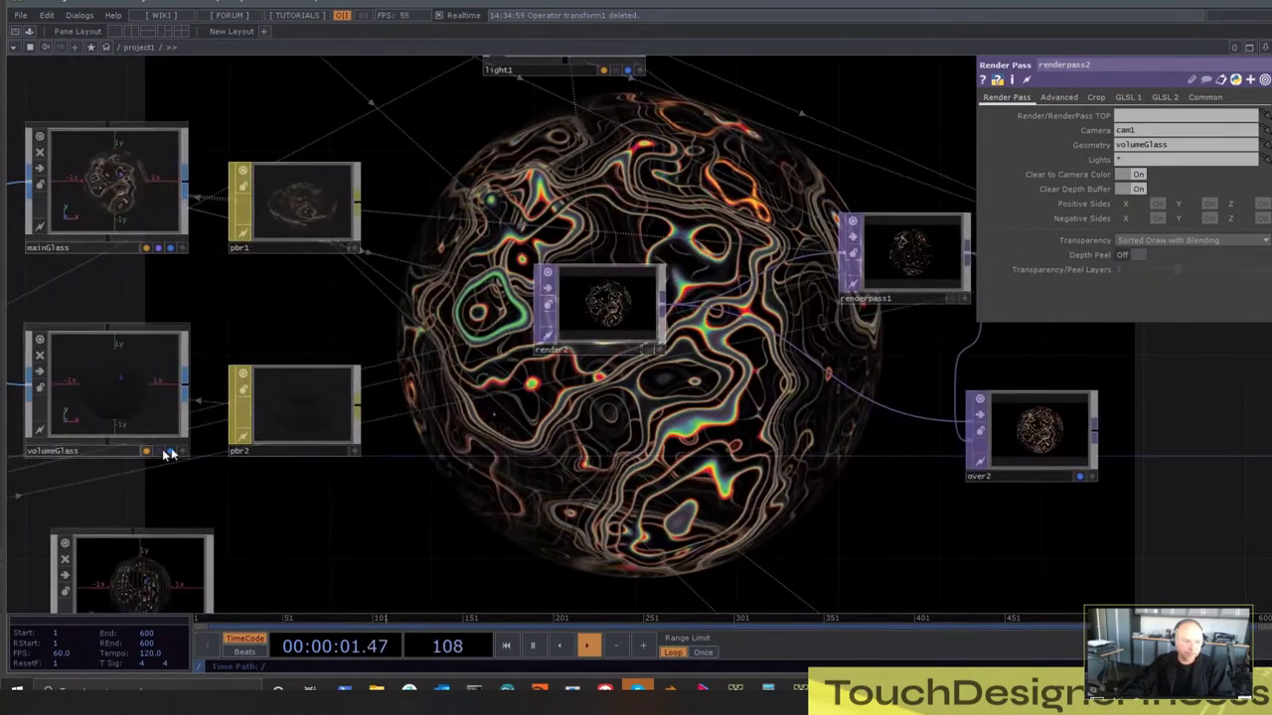
left_click_drag(527, 447, 89, 467)
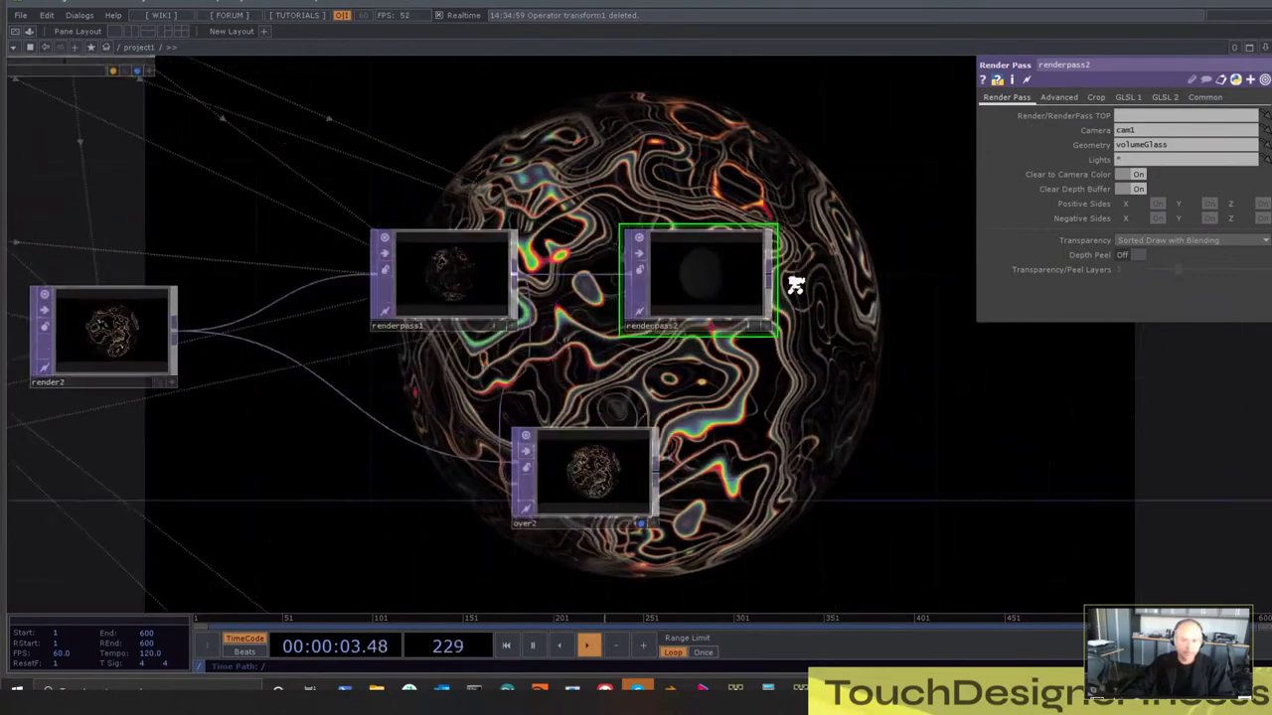
Display renderpass2 in the network background alongside over2
scroll(775, 278, "up", 8)
scroll(904, 437, "down", 6)
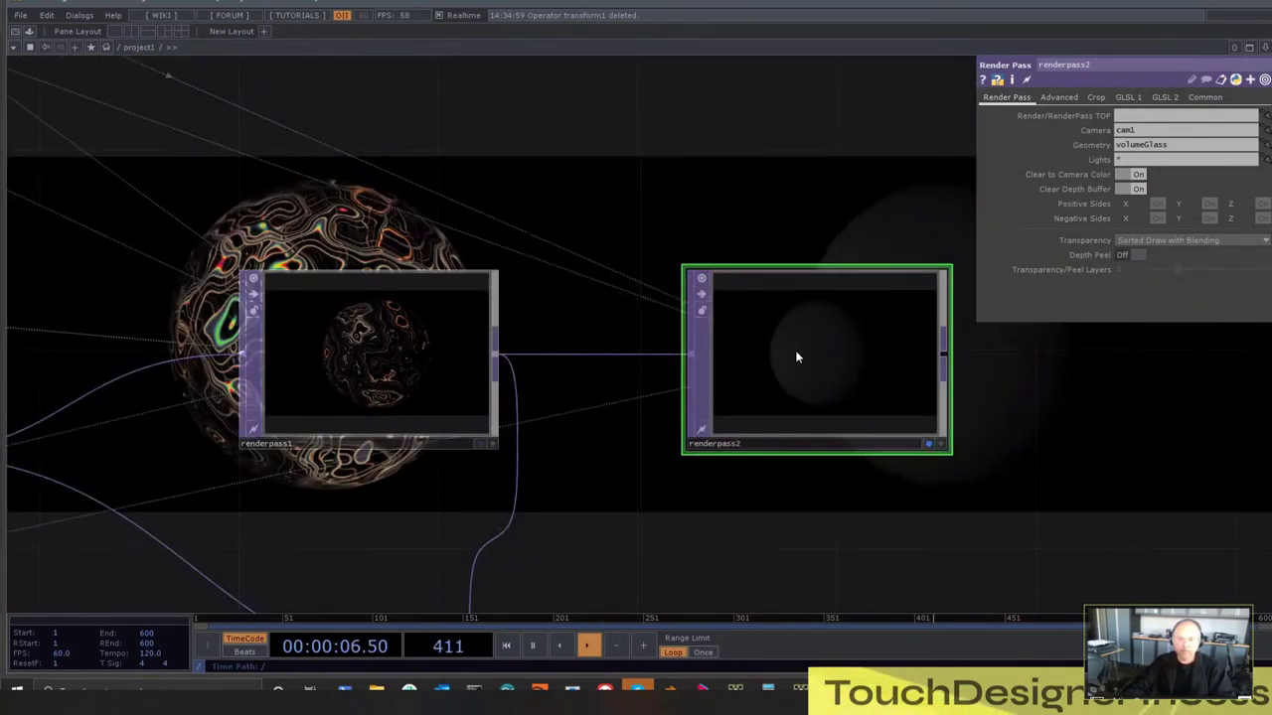
scroll(765, 328, "down", 3)
Select light1 and open its Light parameters
left_click_drag(712, 199, 788, 313)
key("p")
left_click_drag(568, 454, 981, 305)
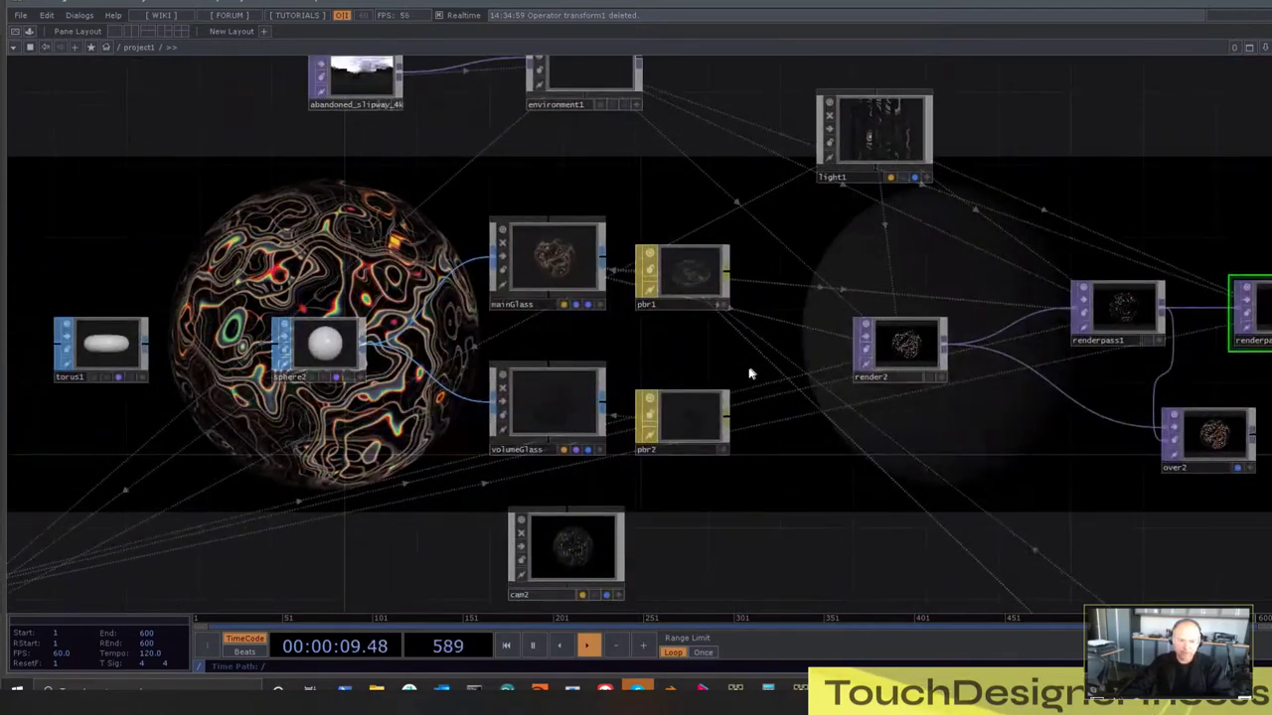
left_click(696, 417)
left_click_drag(754, 210, 640, 308)
left_click(790, 227)
left_click_drag(997, 236, 914, 256)
key("p")
left_click_drag(843, 216, 770, 242)
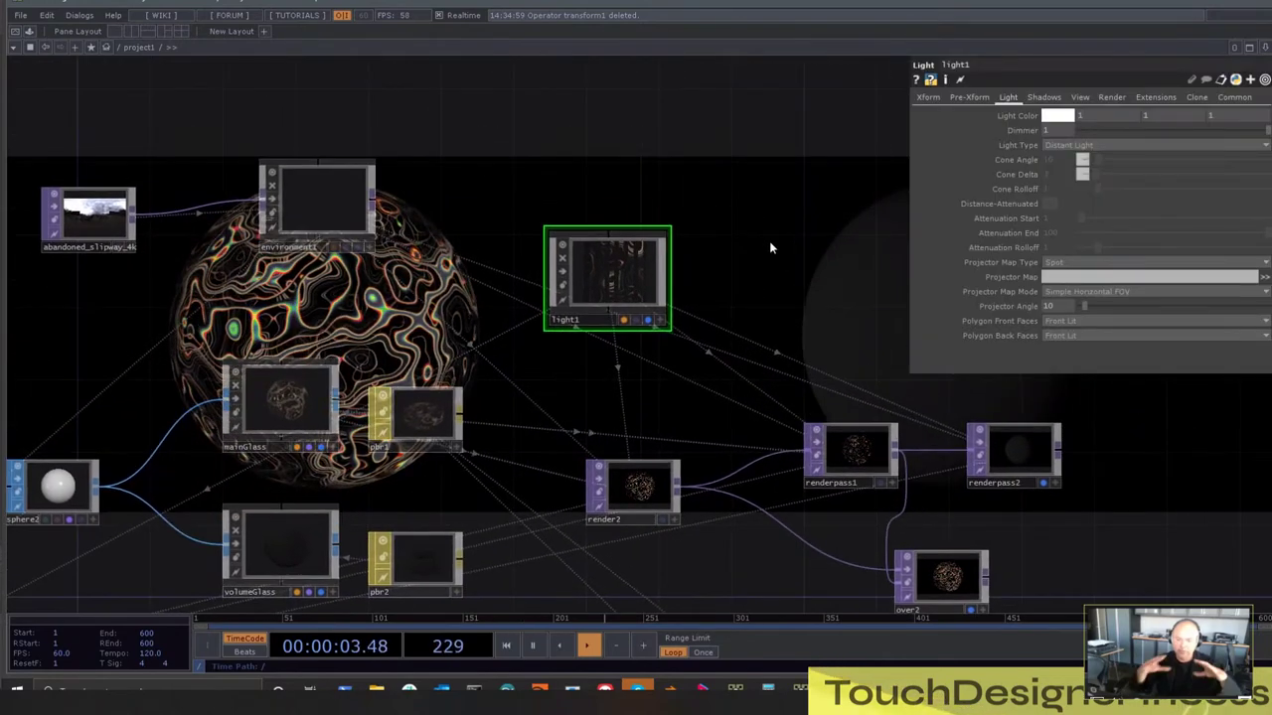
Examine the Pic1 and Pic2 reference images up close for their lighting and glass look
scroll(651, 334, "down", 5)
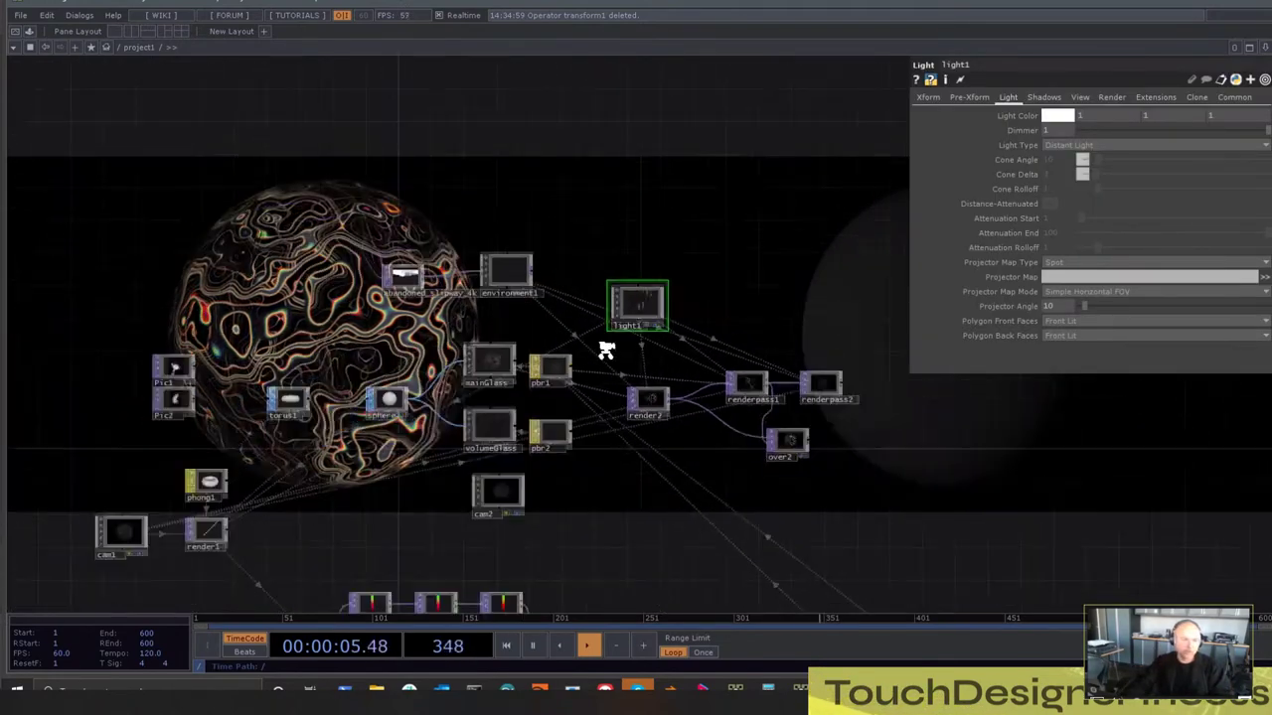
left_click_drag(284, 382, 447, 388)
scroll(445, 389, "up", 8)
scroll(225, 258, "up", 3)
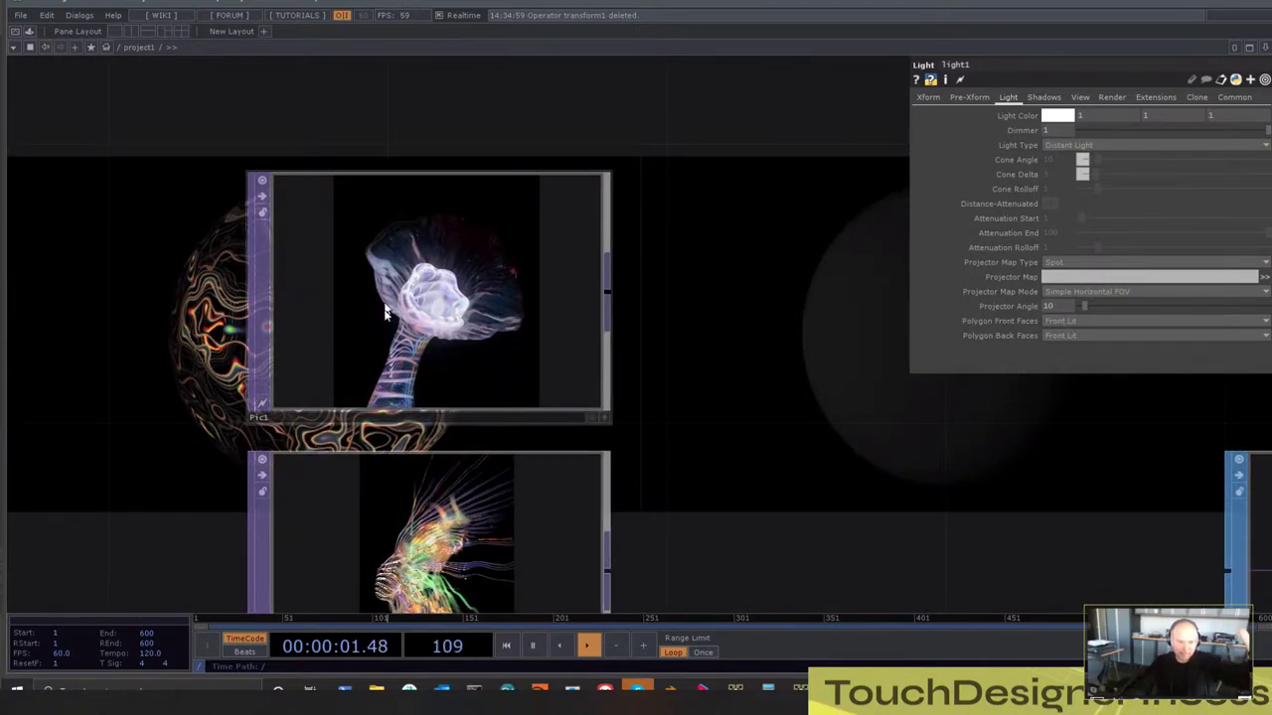
scroll(446, 394, "down", 5)
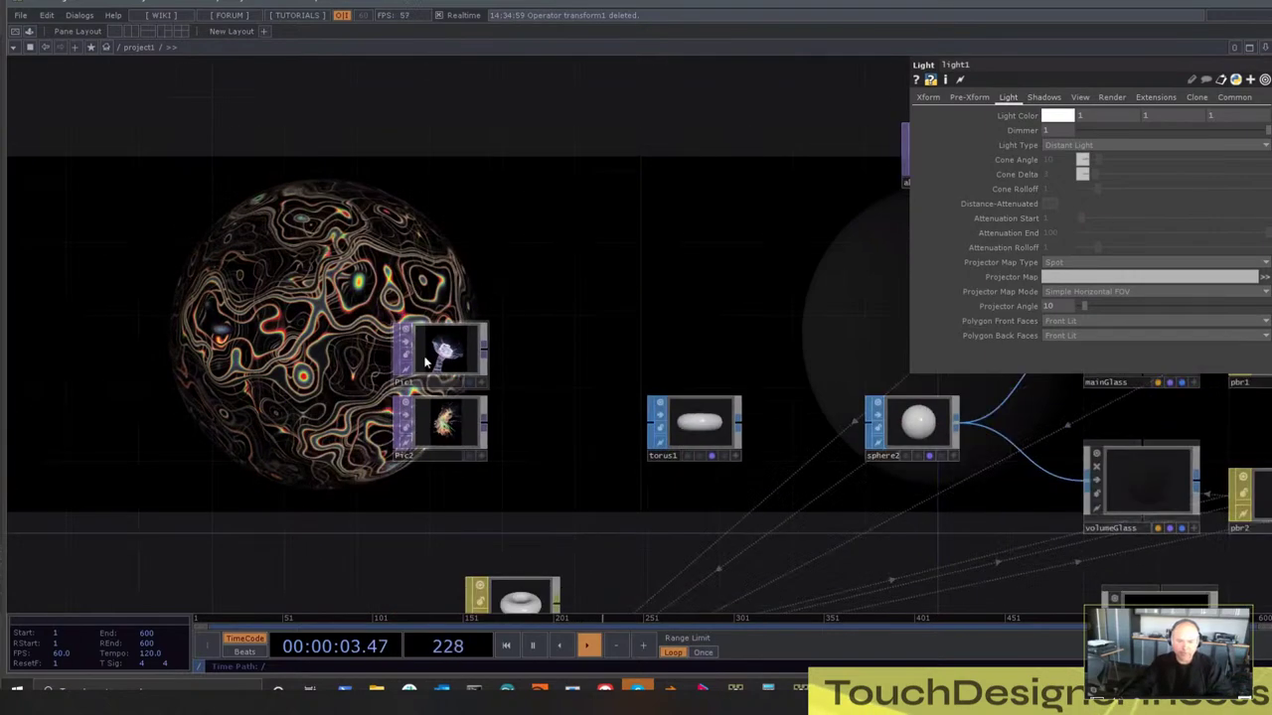
scroll(556, 325, "up", 5)
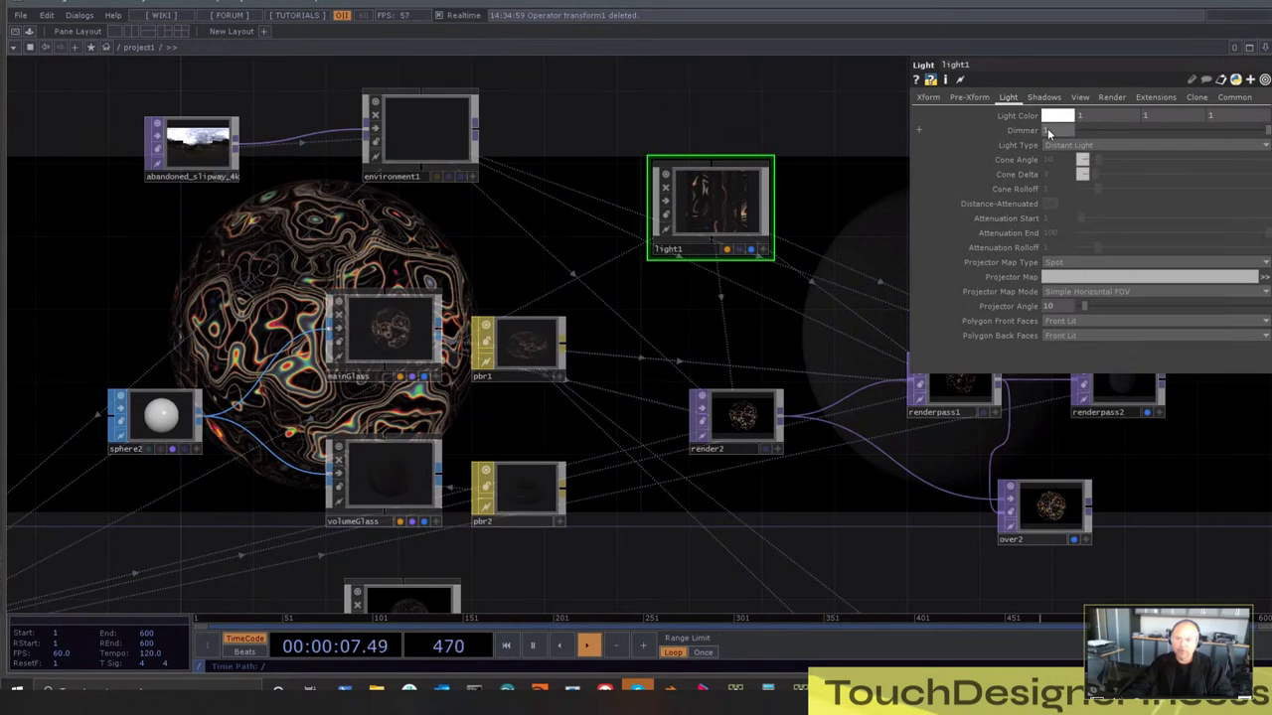
Raise light1's Dimmer to 4.9 and tint its Light Color pale violet with hue 276 and saturation 0.216
left_click_drag(1047, 128, 1052, 112)
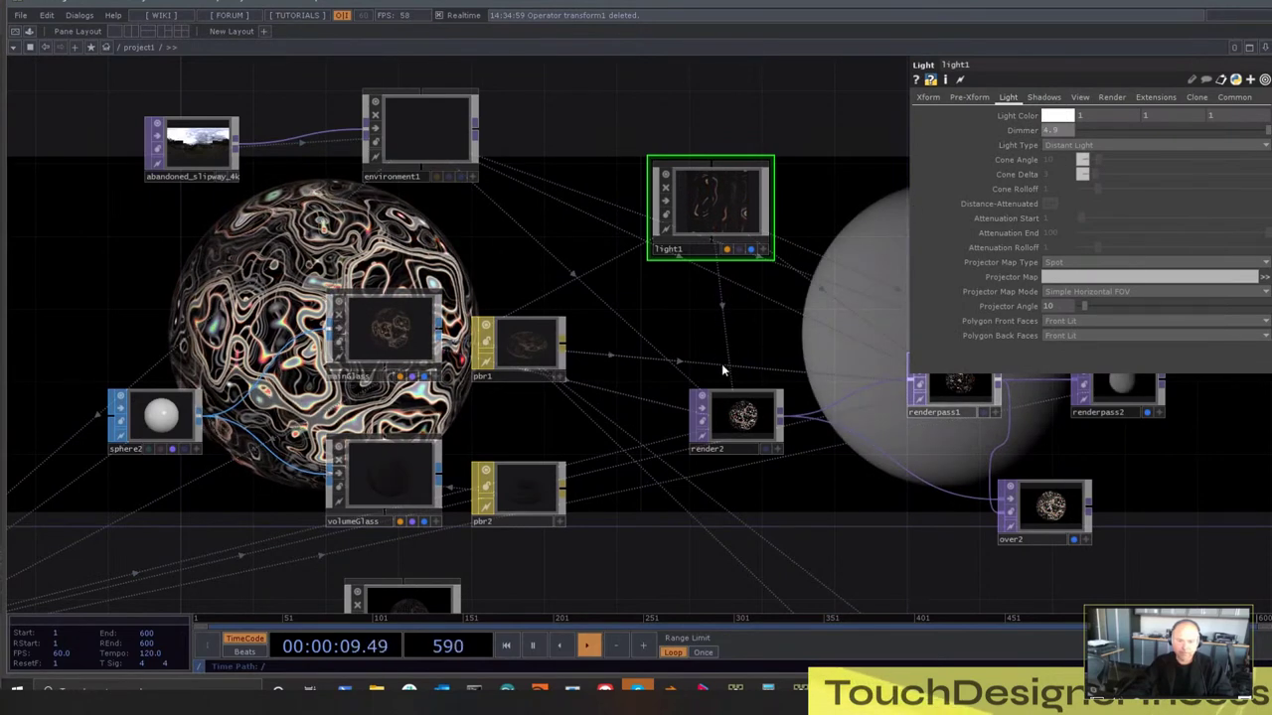
left_click_drag(722, 364, 493, 391)
left_click(1057, 118)
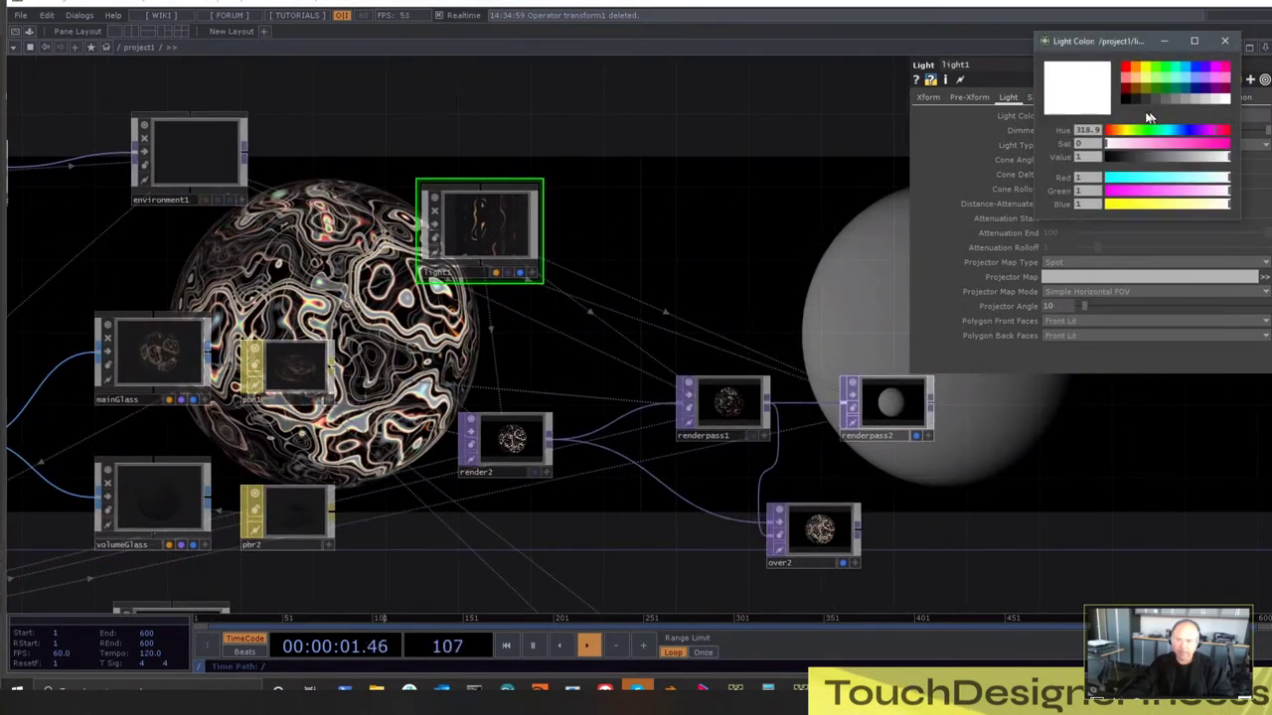
left_click(1199, 131)
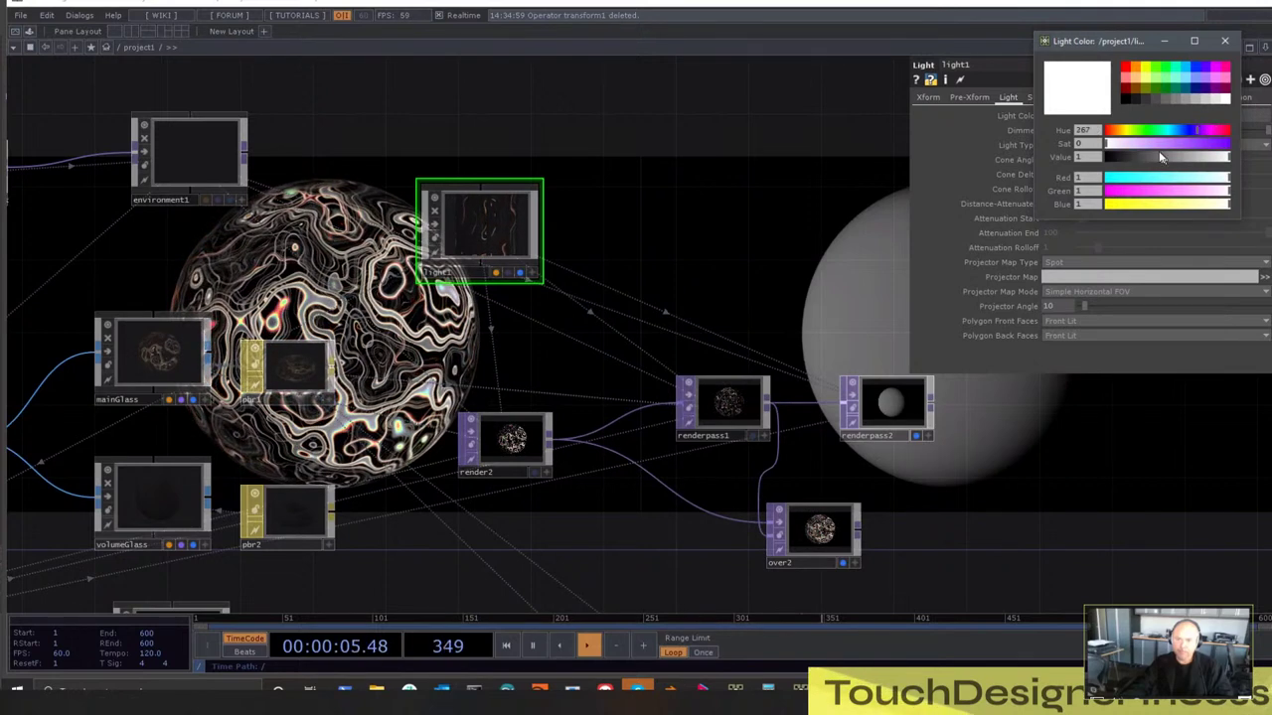
mouse_move(1128, 144)
left_mouse_down()
mouse_move(1147, 145)
mouse_move(1134, 146)
left_mouse_up()
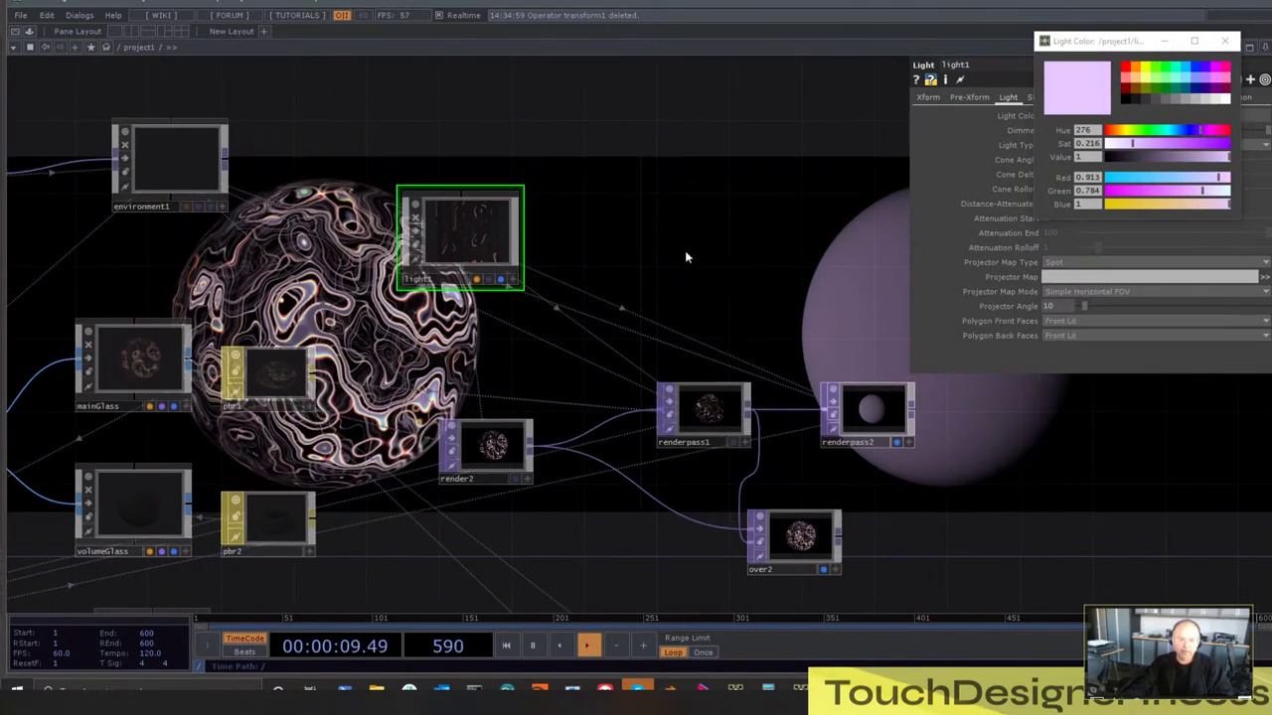
Turn off the background display of over2 so only renderpass2 is shown behind the network
scroll(934, 447, "up", 5)
scroll(482, 313, "down", 5)
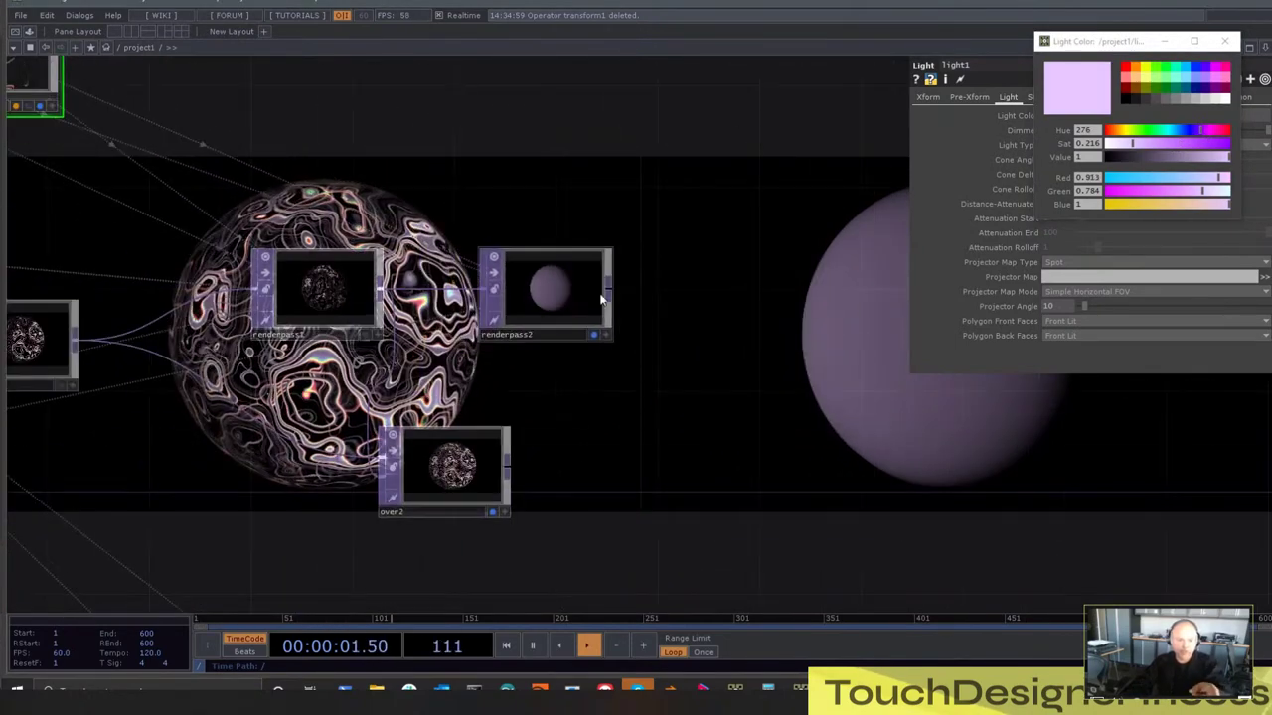
scroll(564, 301, "down", 5)
scroll(291, 348, "up", 2)
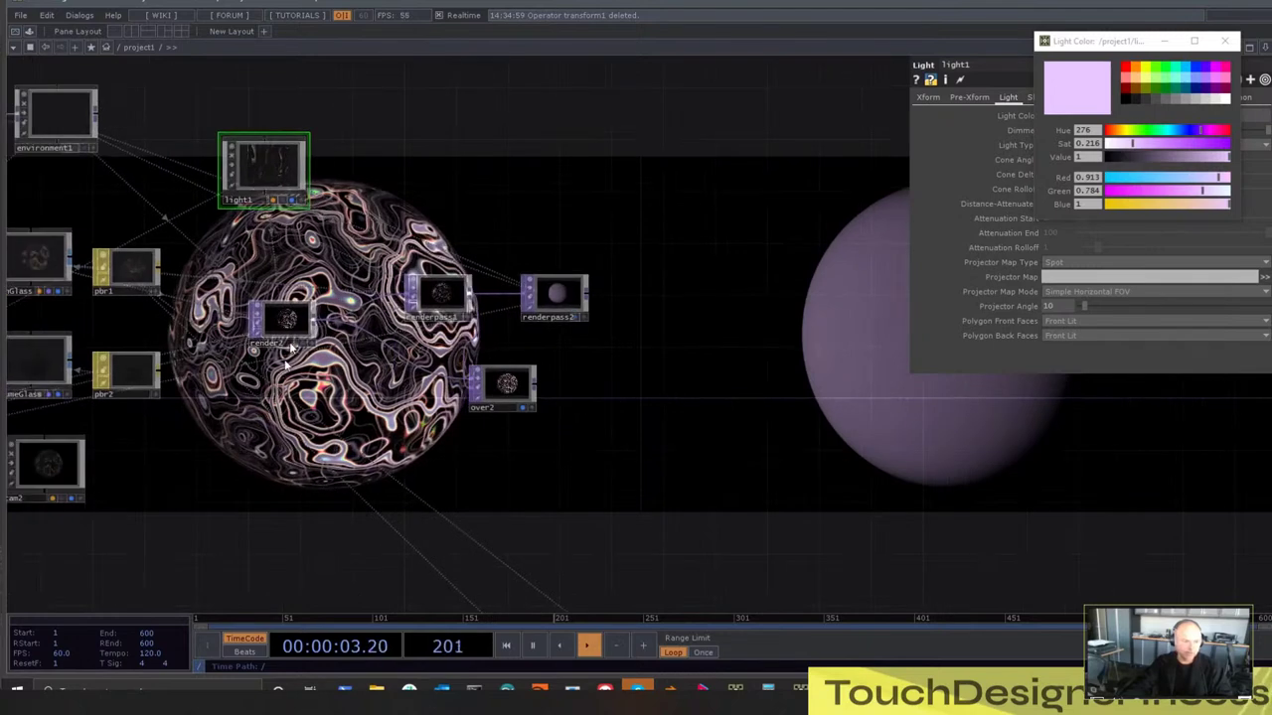
left_click(521, 407)
left_click_drag(695, 418, 1158, 444)
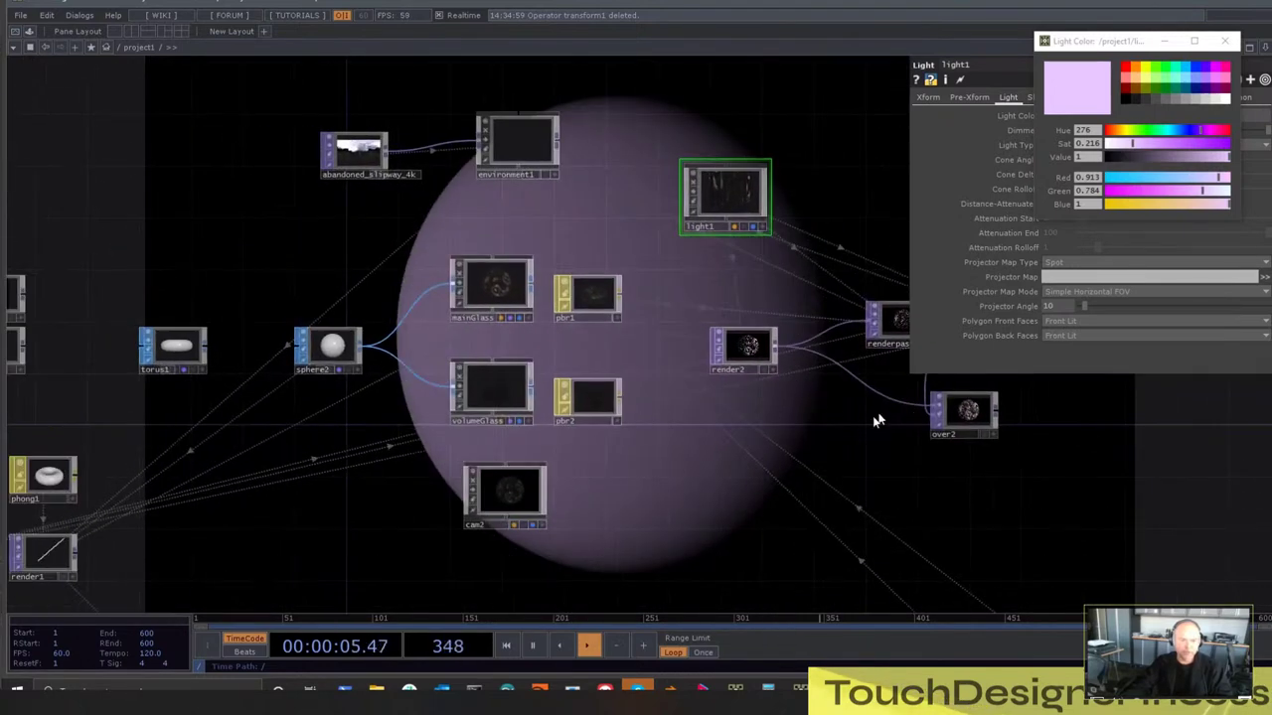
Lower the Roughness of the pbr2 material to about 0.6
left_click(591, 400)
scroll(739, 388, "up", 3)
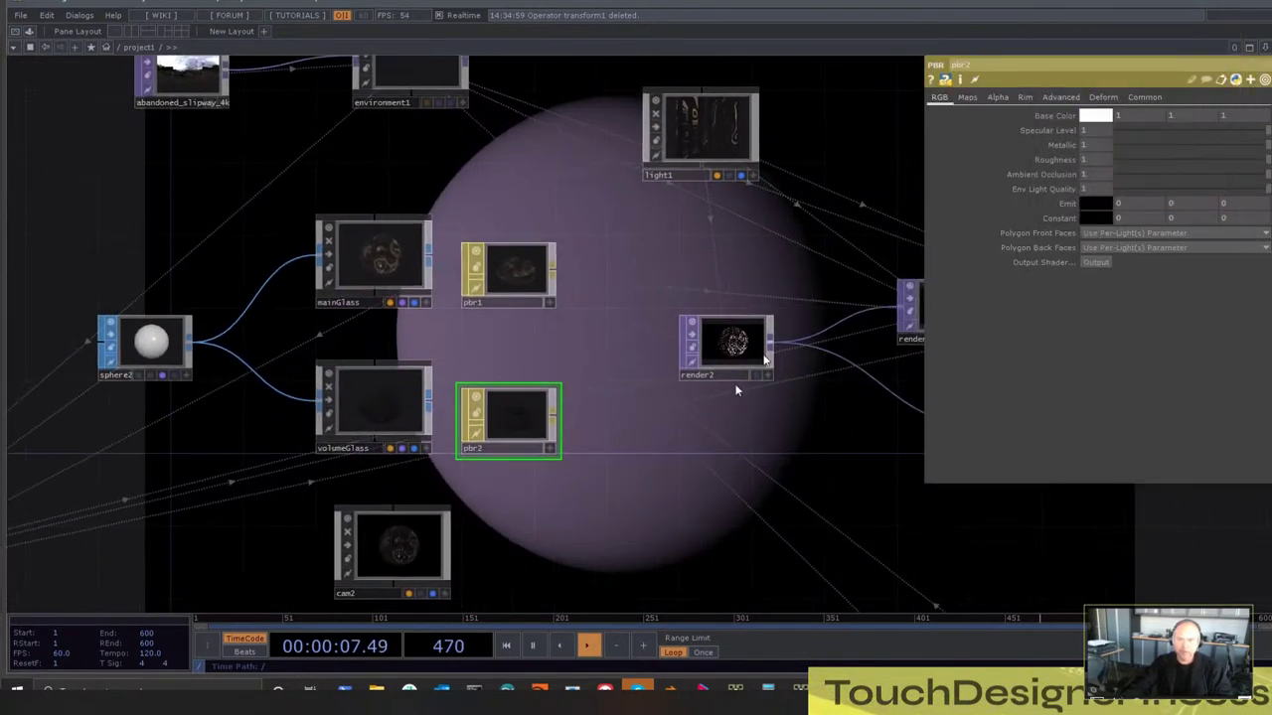
left_click_drag(511, 233, 165, 231)
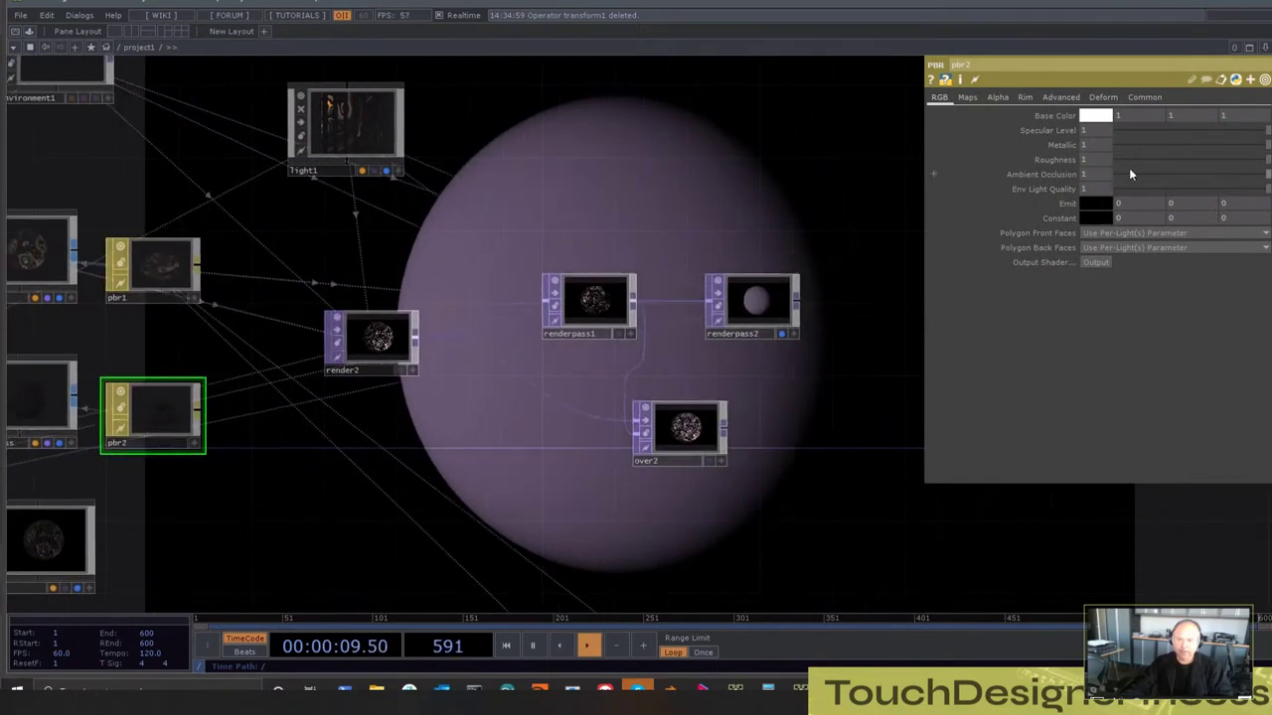
left_click_drag(1255, 171, 1210, 172)
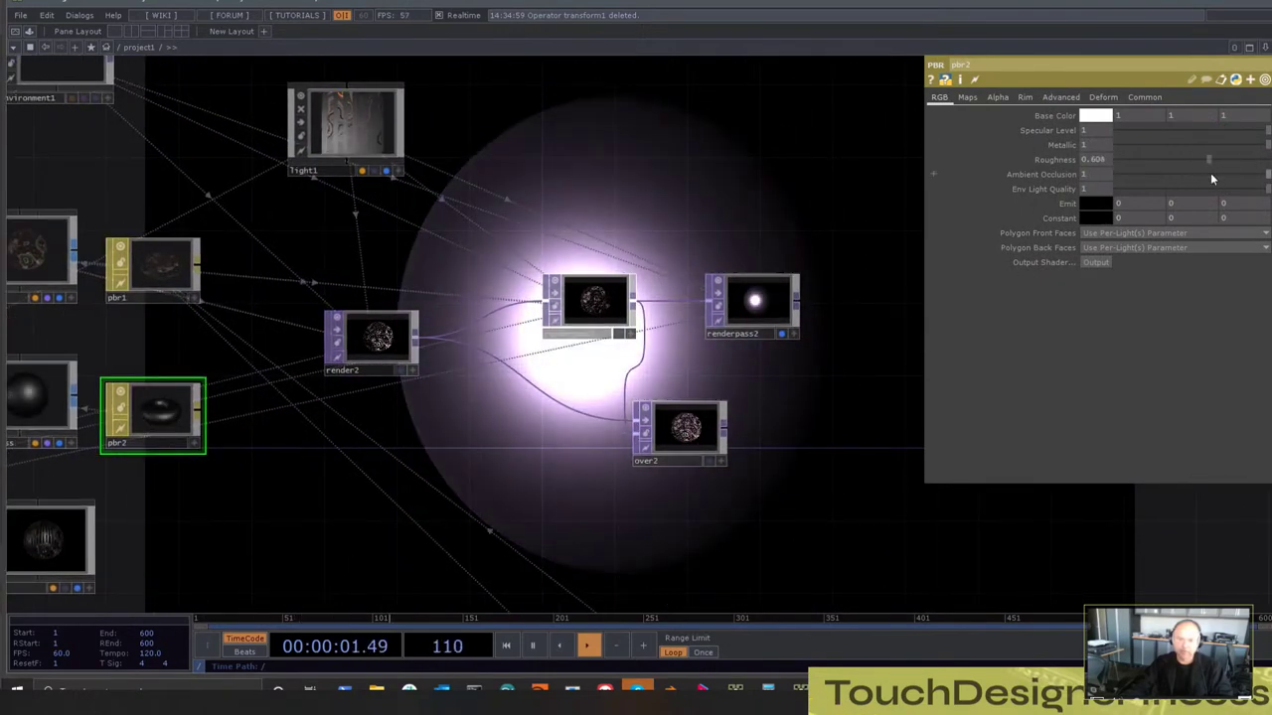
scroll(504, 153, "down", 3)
Close the light colour picker, set light1's Rotate to -50 in X and -60 in Y, and set its Dimmer to 1
left_click(393, 132)
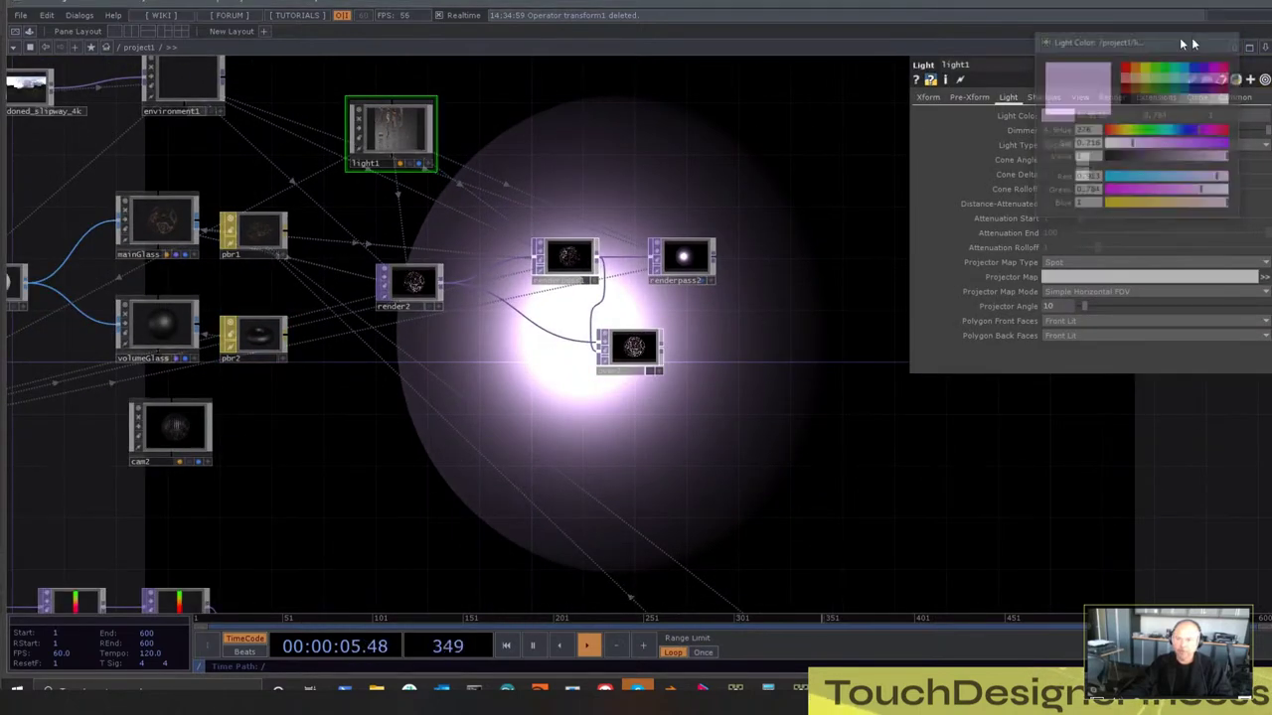
left_click(1225, 42)
left_click(927, 98)
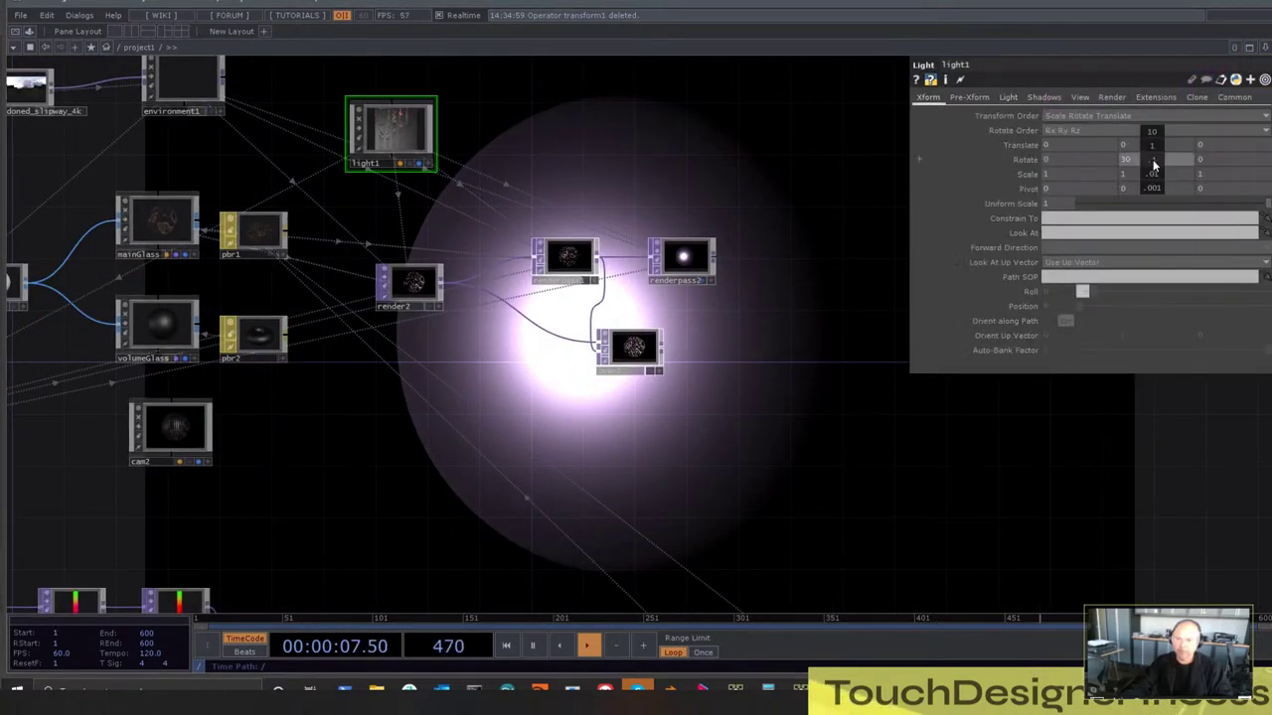
middle_click_drag(1169, 159, 1069, 135)
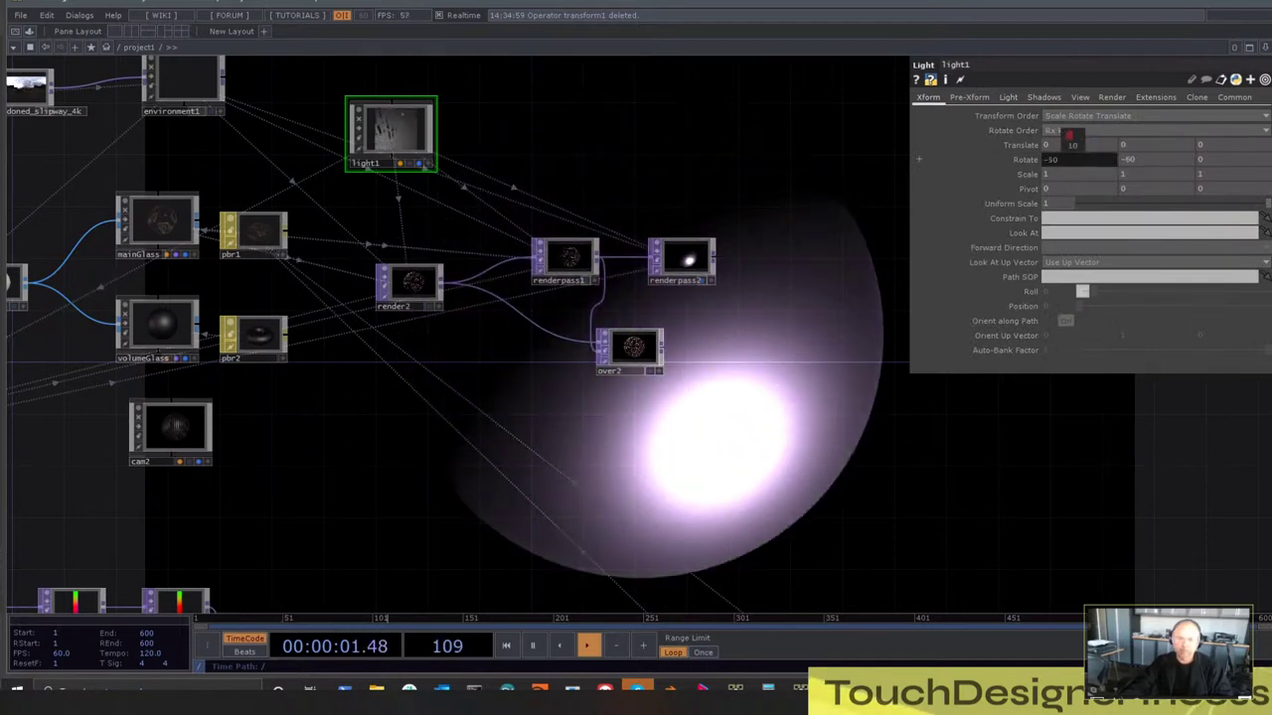
left_click(1007, 98)
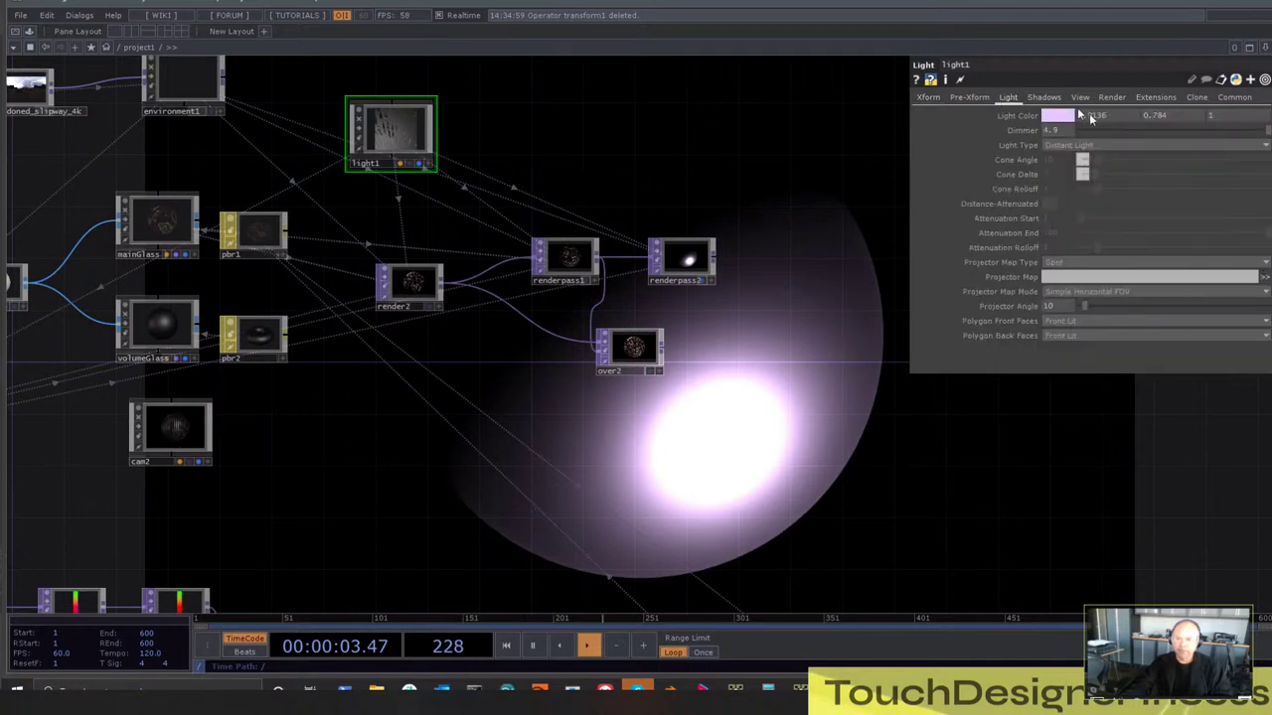
left_click_drag(1265, 136, 1091, 136)
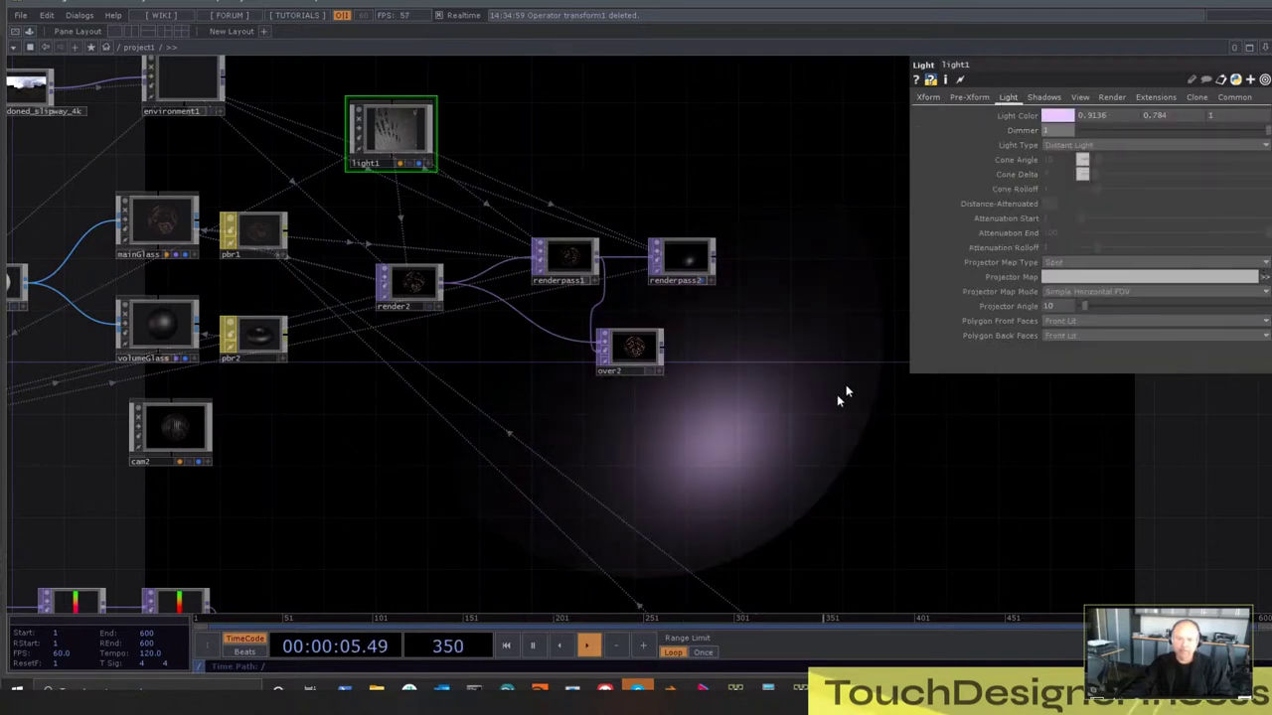
Duplicate light1, place the copy beside it, and change the copy's Light Color to pale blue (0.784, 0.946, 1)
scroll(837, 395, "down", 3)
key("ctrl+c")
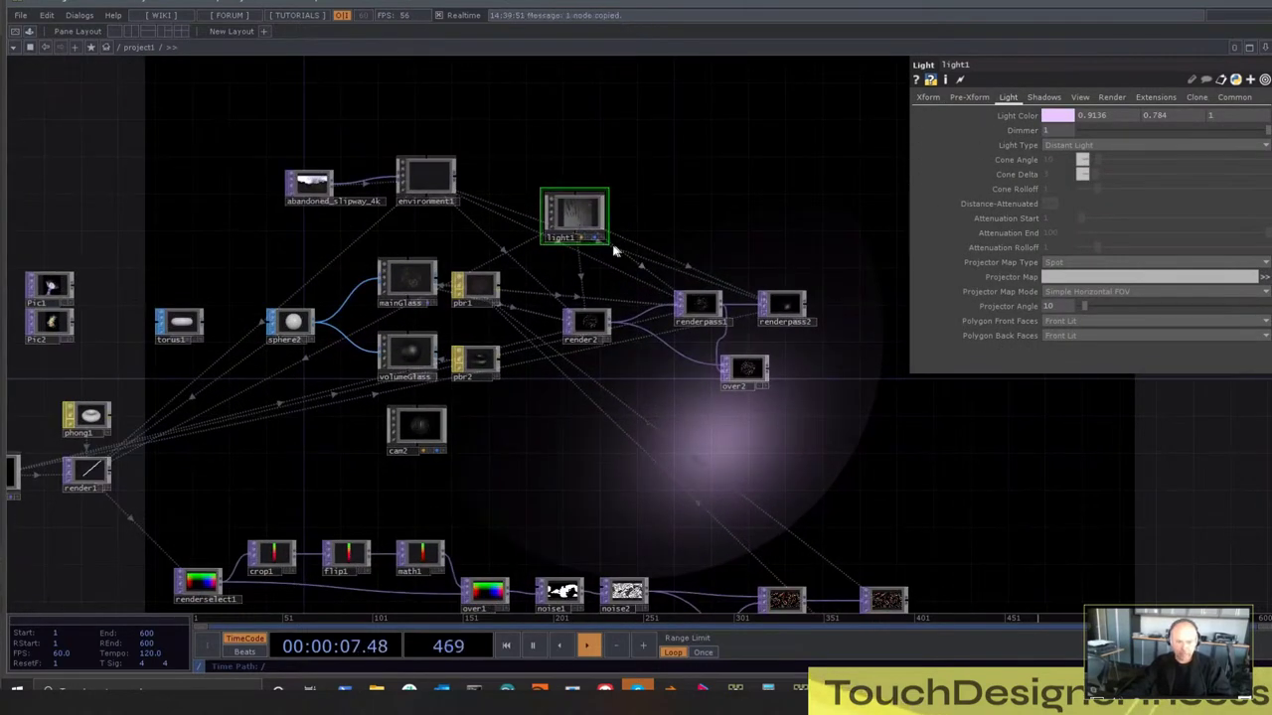
key("ctrl+v")
left_click_drag(574, 286, 684, 216)
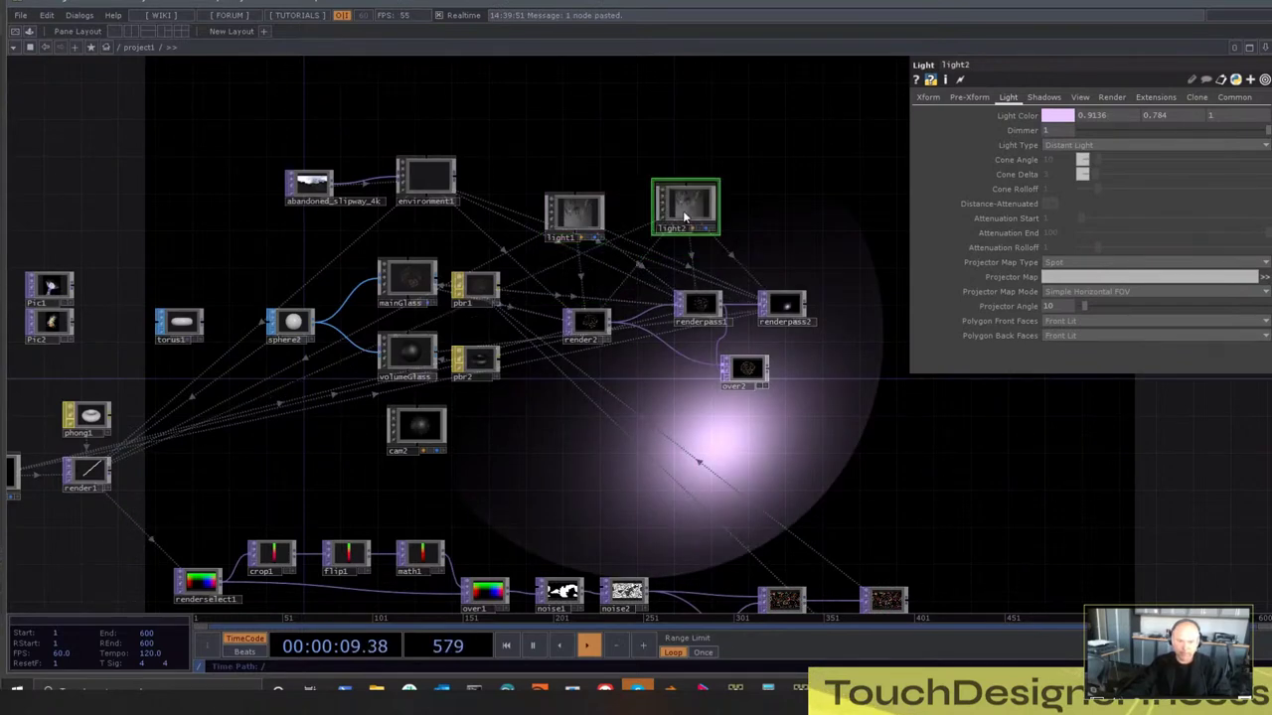
left_click(1068, 118)
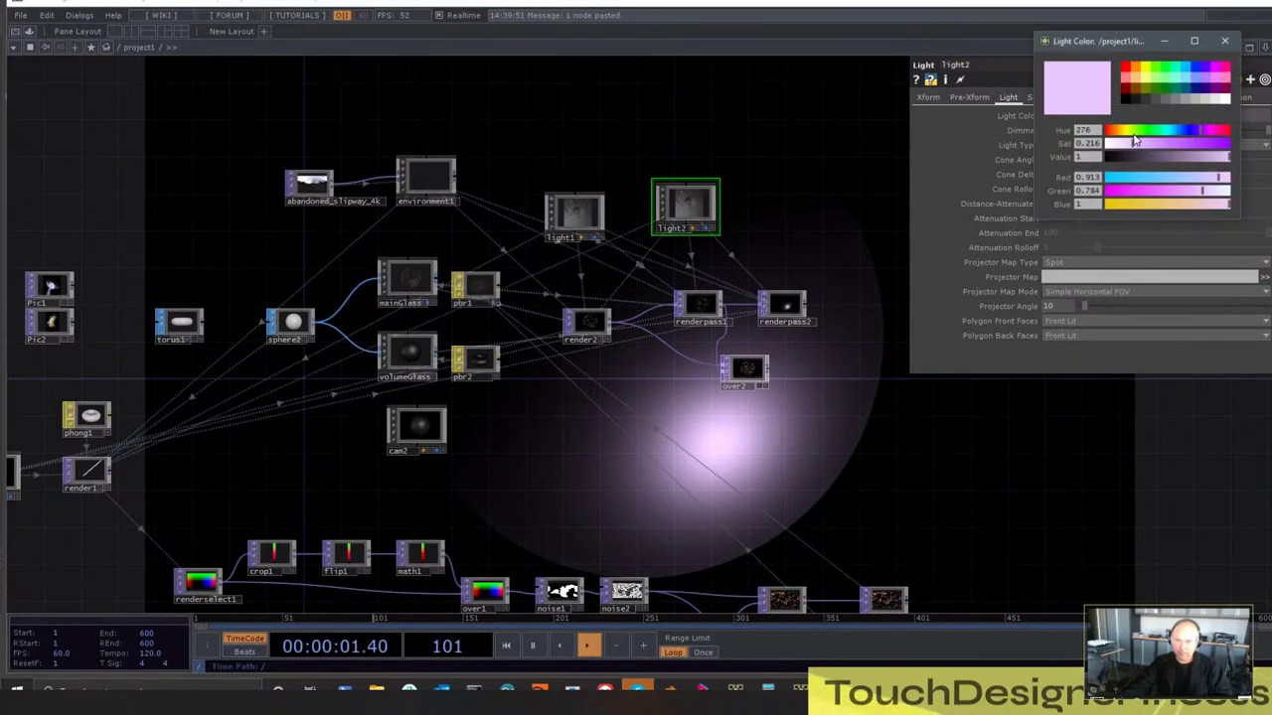
left_click(1176, 131)
left_click(1224, 40)
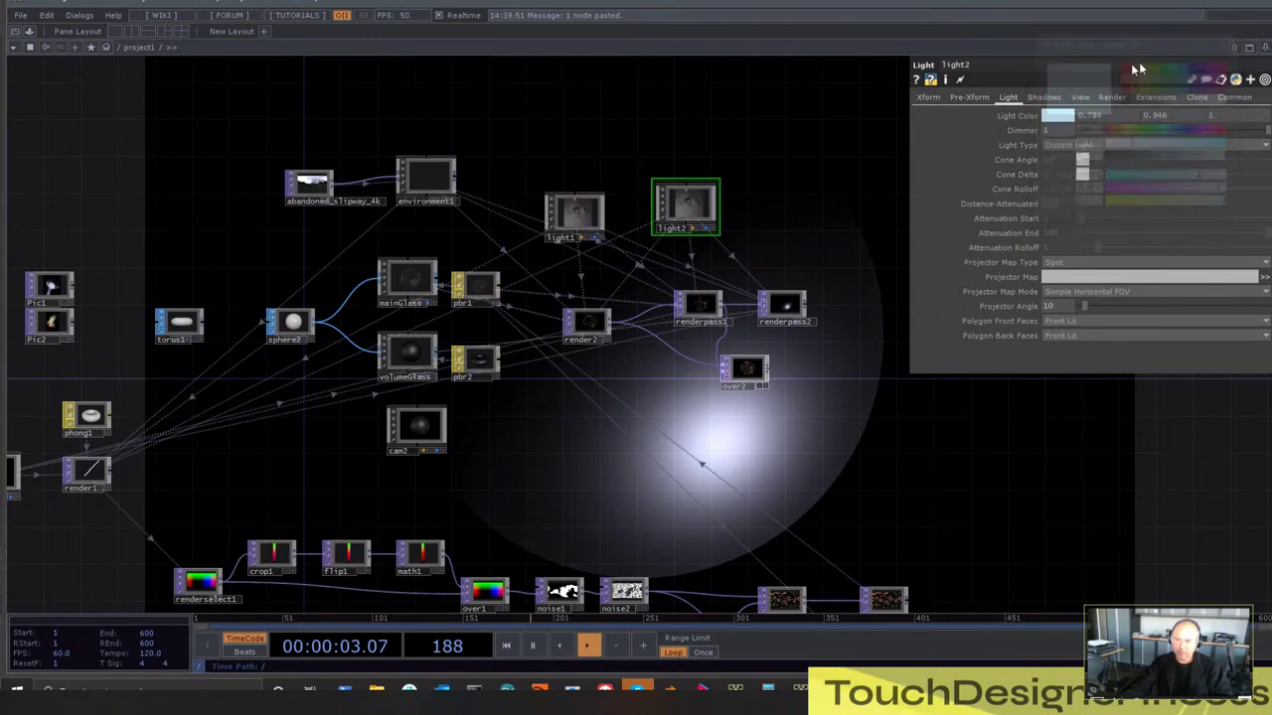
Set light2's Rotate to -219 in X and -91 in Y
left_click(927, 97)
left_click_drag(1068, 159, 1100, 161)
middle_click_drag(1089, 169, 1153, 145)
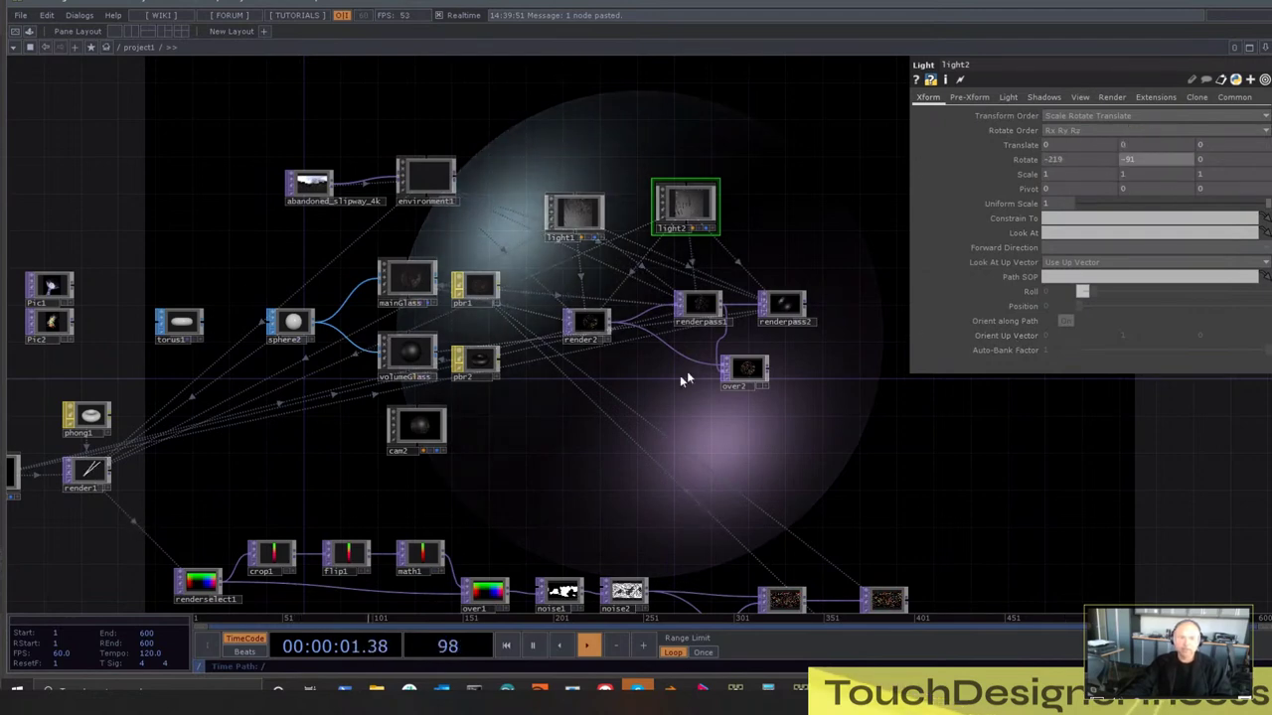
Add an Over TOP beyond renderpass2, with render2 as its first input and renderpass2 as its second
scroll(784, 248, "up", 6)
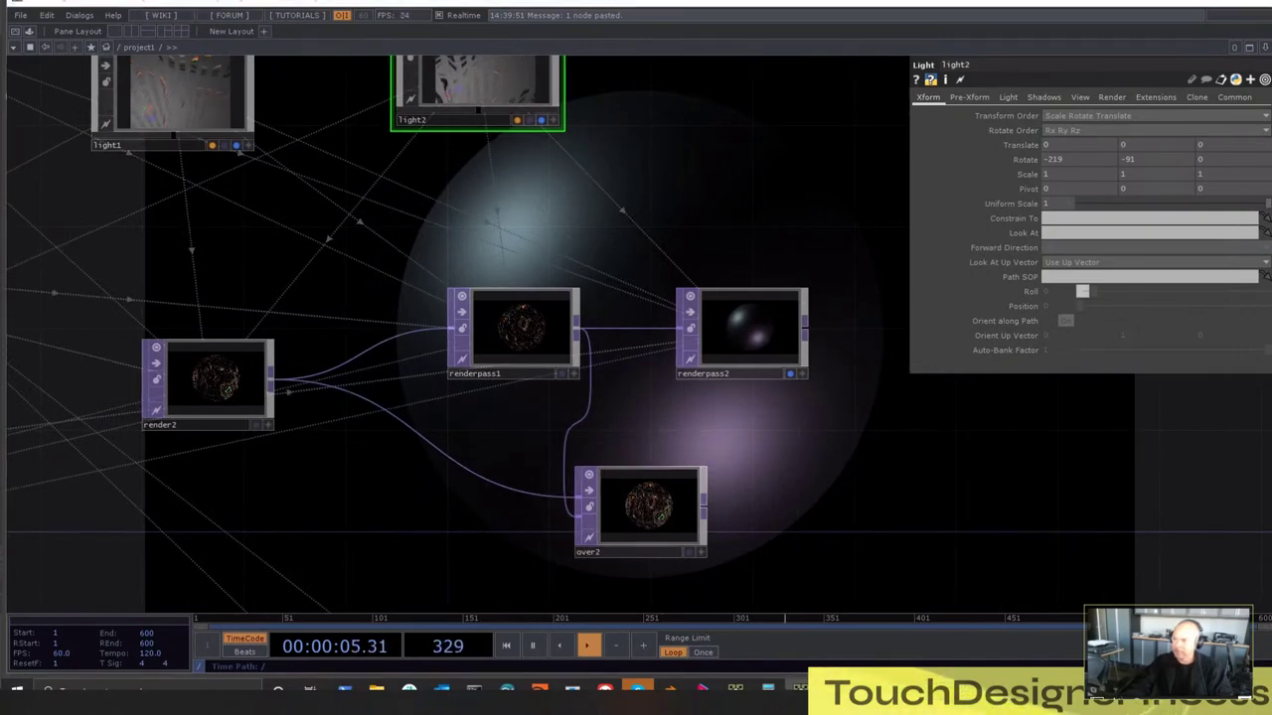
scroll(517, 184, "down", 1)
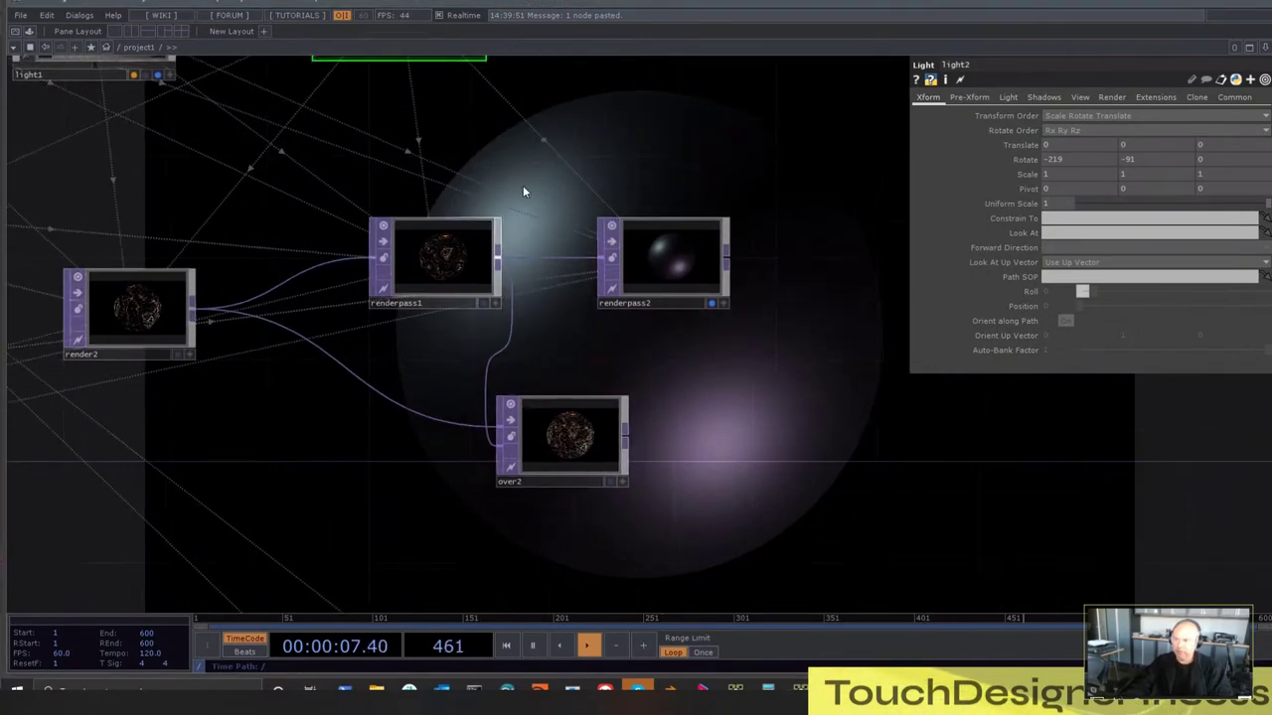
scroll(542, 190, "down", 3)
scroll(633, 288, "up", 2)
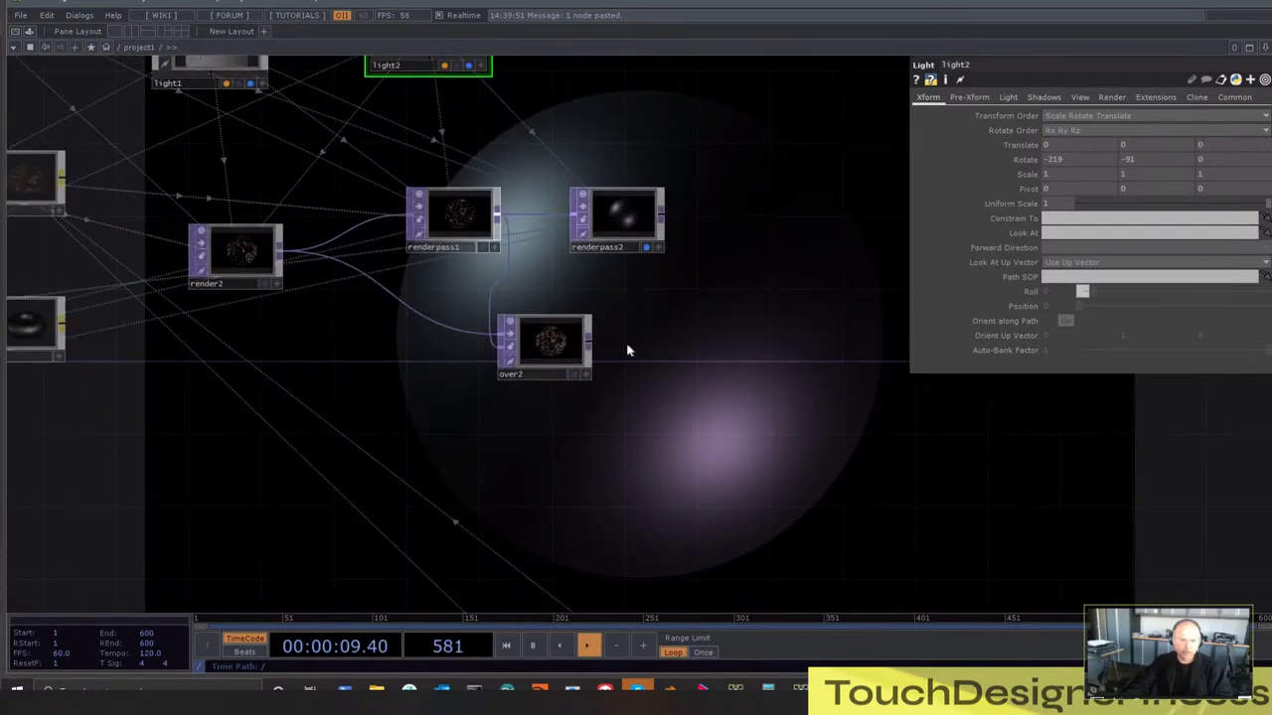
key("Tab")
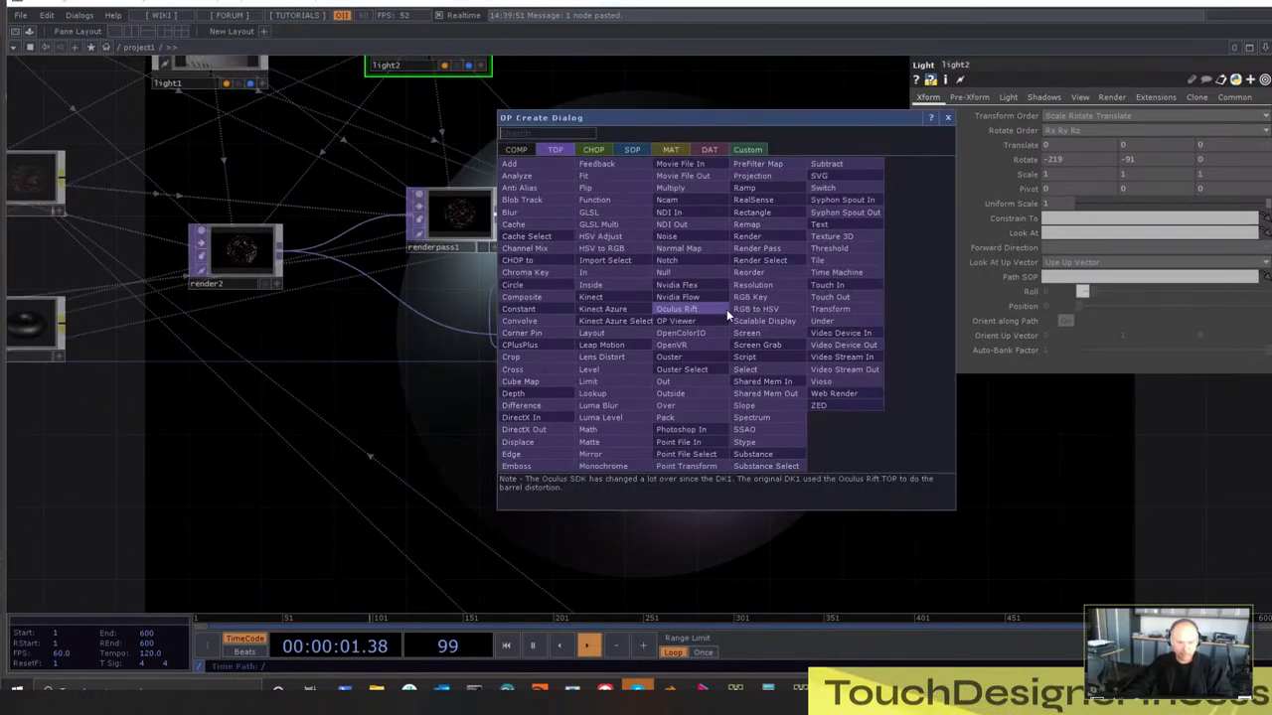
type("o")
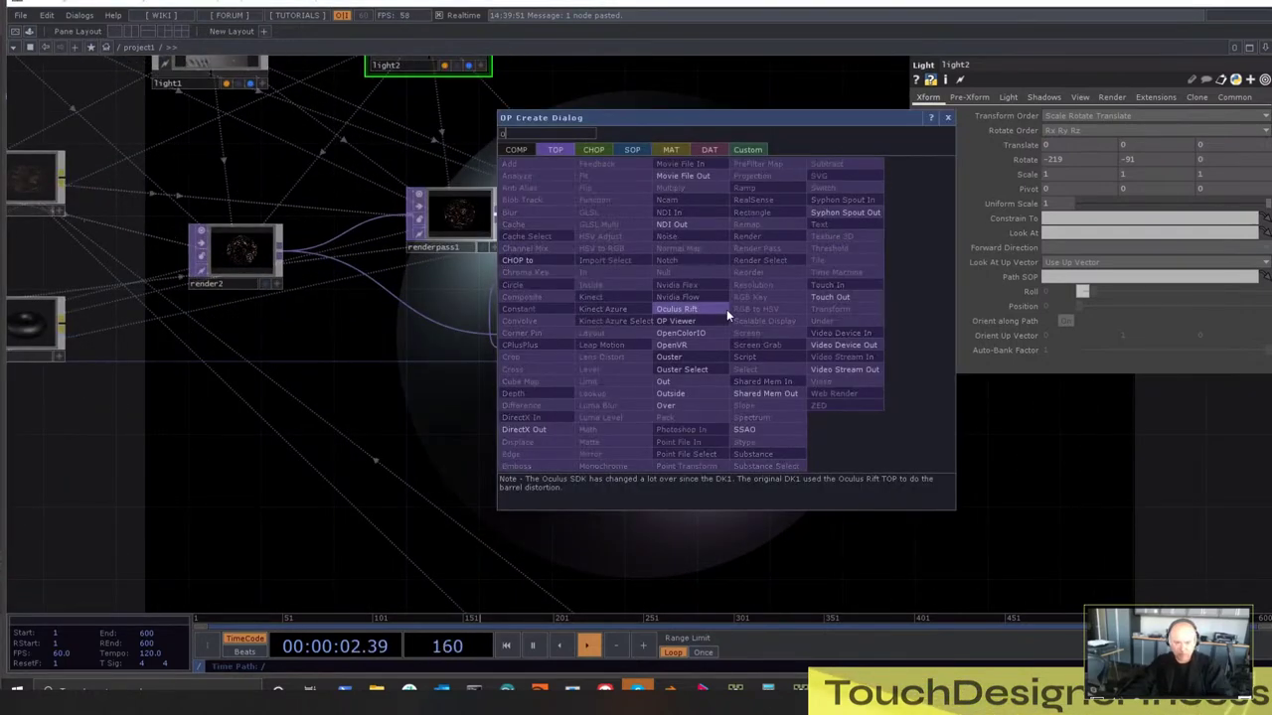
left_click(701, 409)
left_click(761, 256)
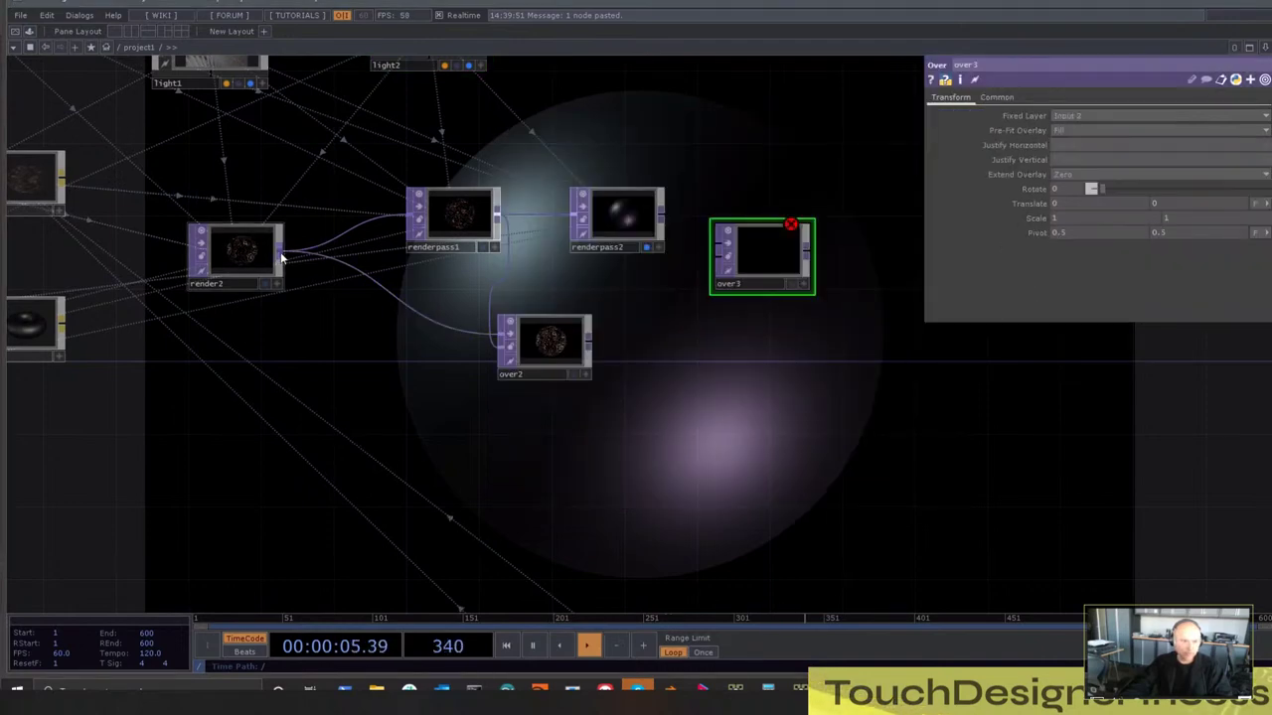
scroll(821, 250, "up", 5)
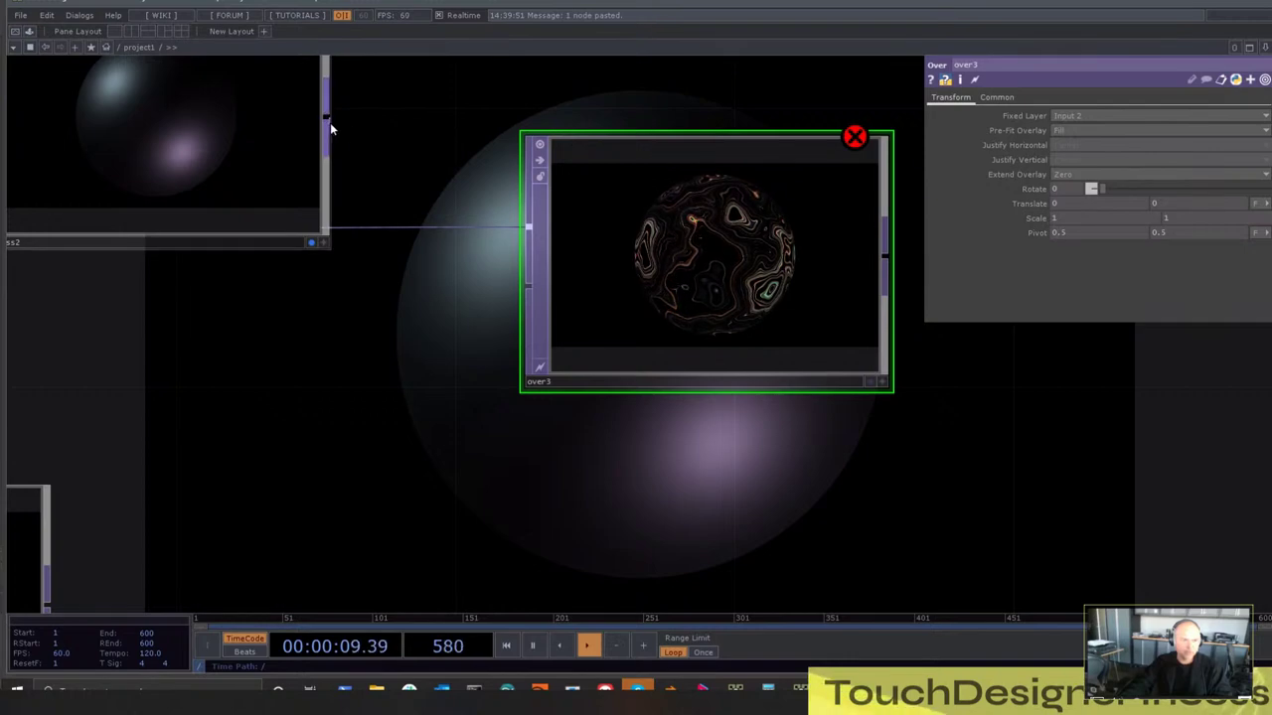
left_click(512, 303)
Inspect the over3 composite and move renderpass2 up in the network, clear of the wire from render2 to over3
scroll(749, 281, "up", 5)
scroll(711, 330, "down", 4)
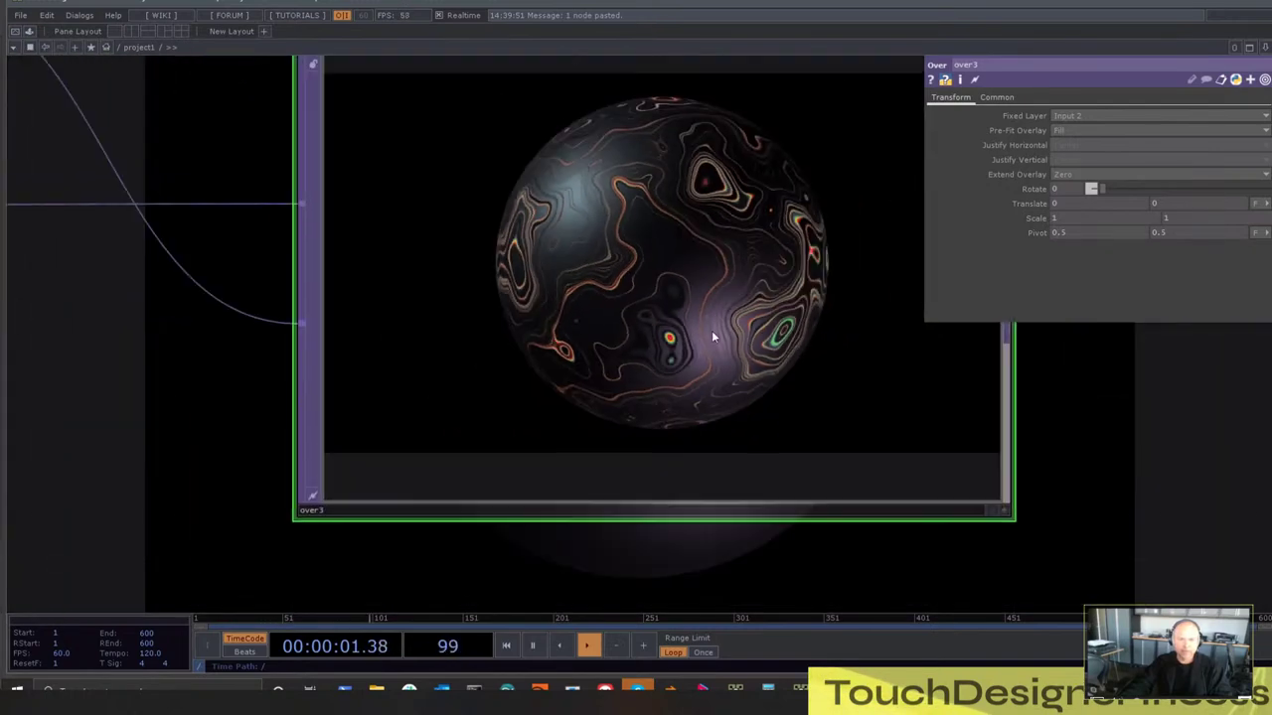
scroll(711, 318, "down", 1)
scroll(713, 320, "up", 3)
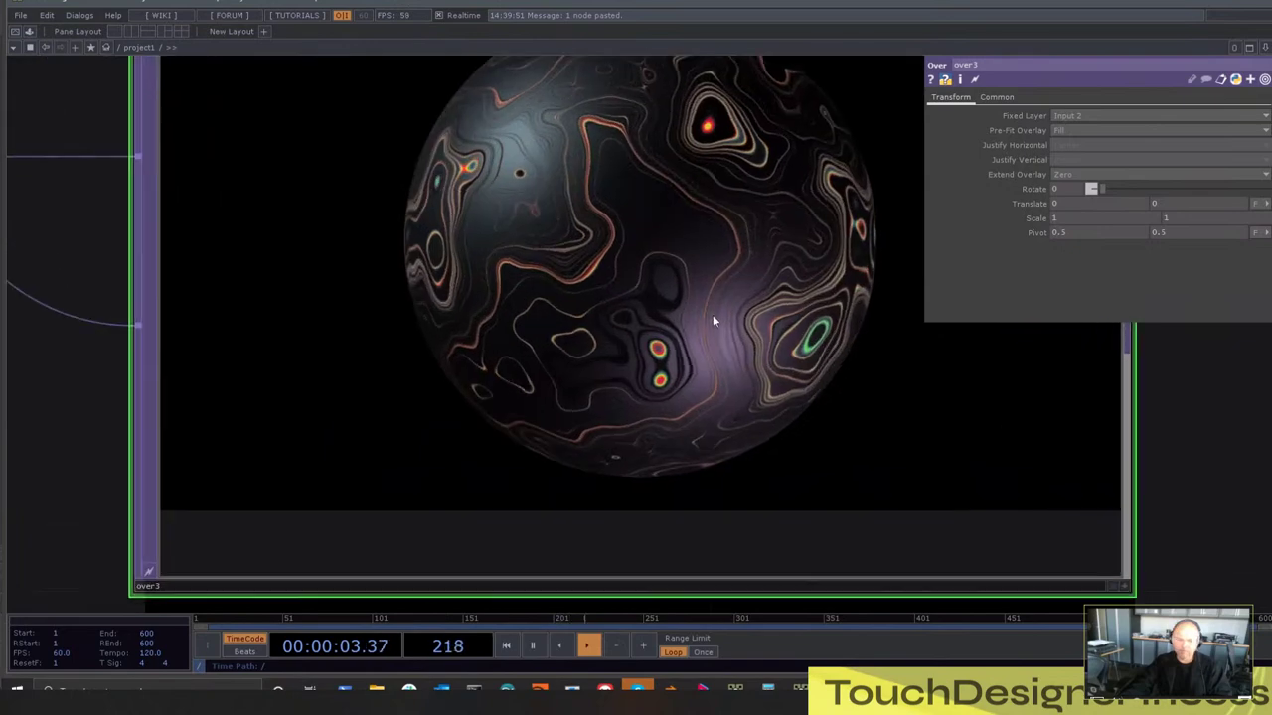
scroll(712, 320, "down", 5)
scroll(713, 320, "down", 5)
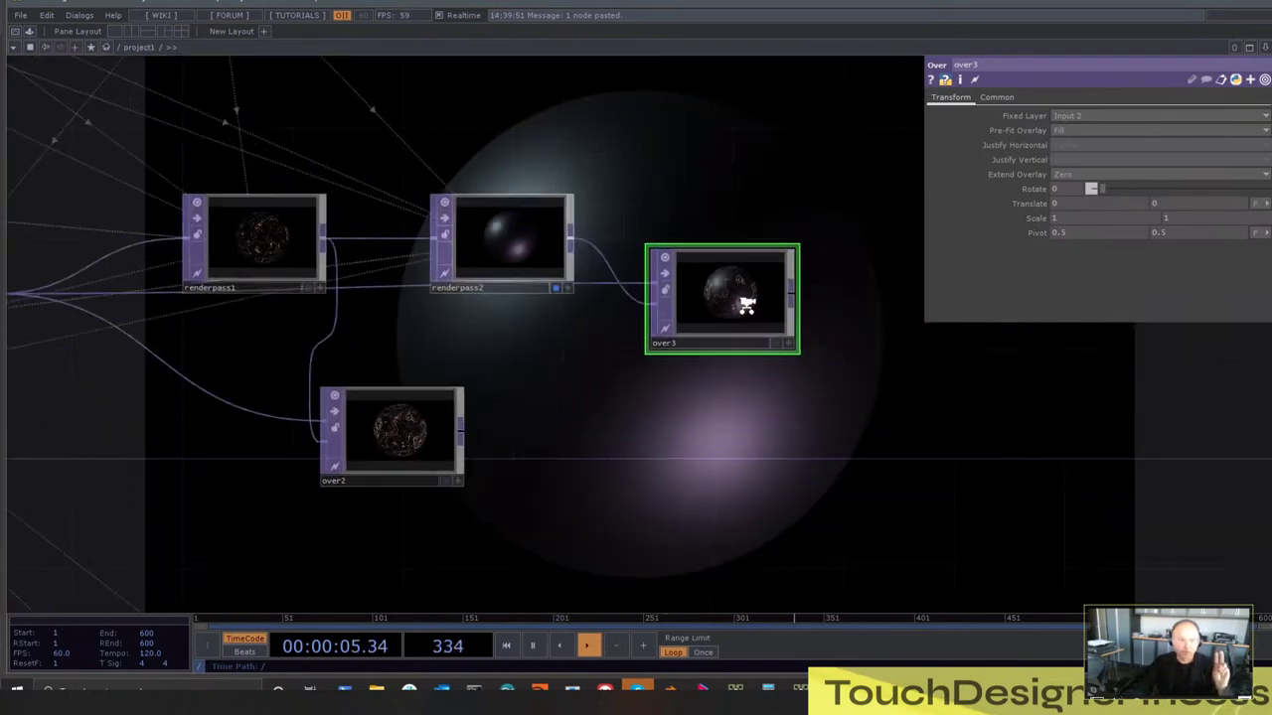
left_click_drag(529, 259, 528, 179)
left_click_drag(642, 357, 660, 362)
scroll(630, 359, "down", 4)
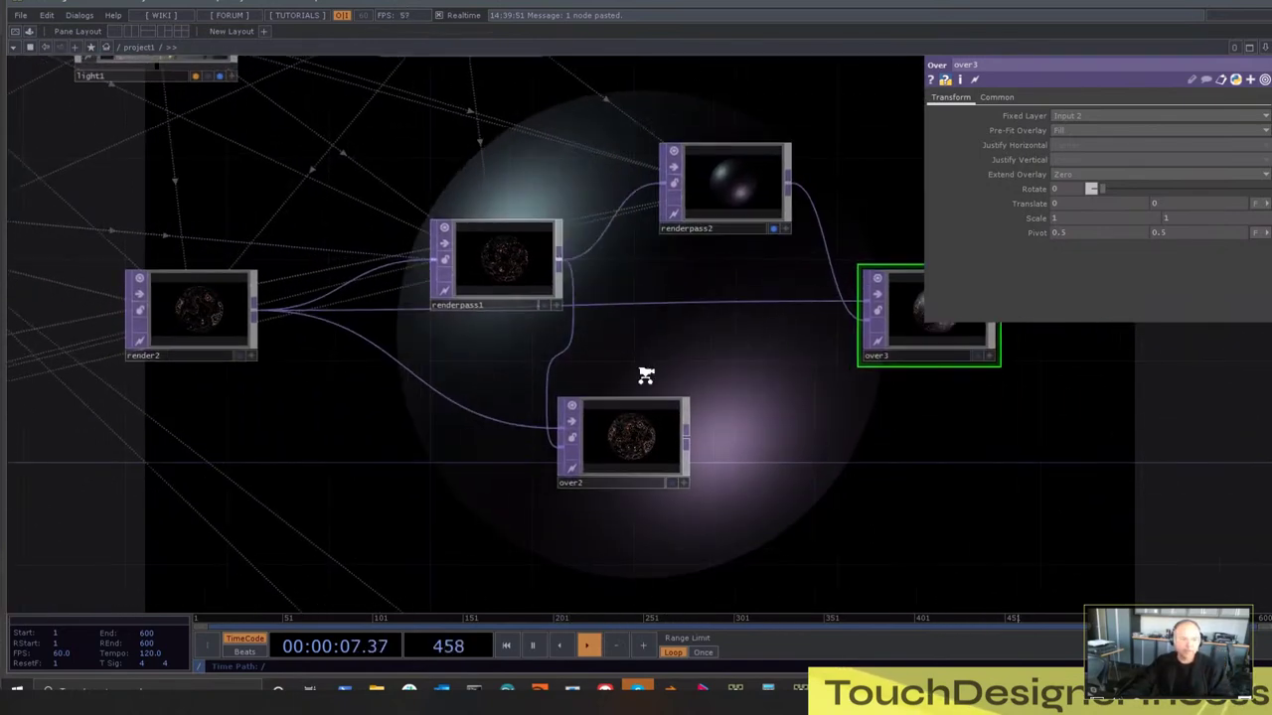
Add another Over TOP after over3, using over3 as its first input and renderpass1 as its second
scroll(736, 298, "up", 4)
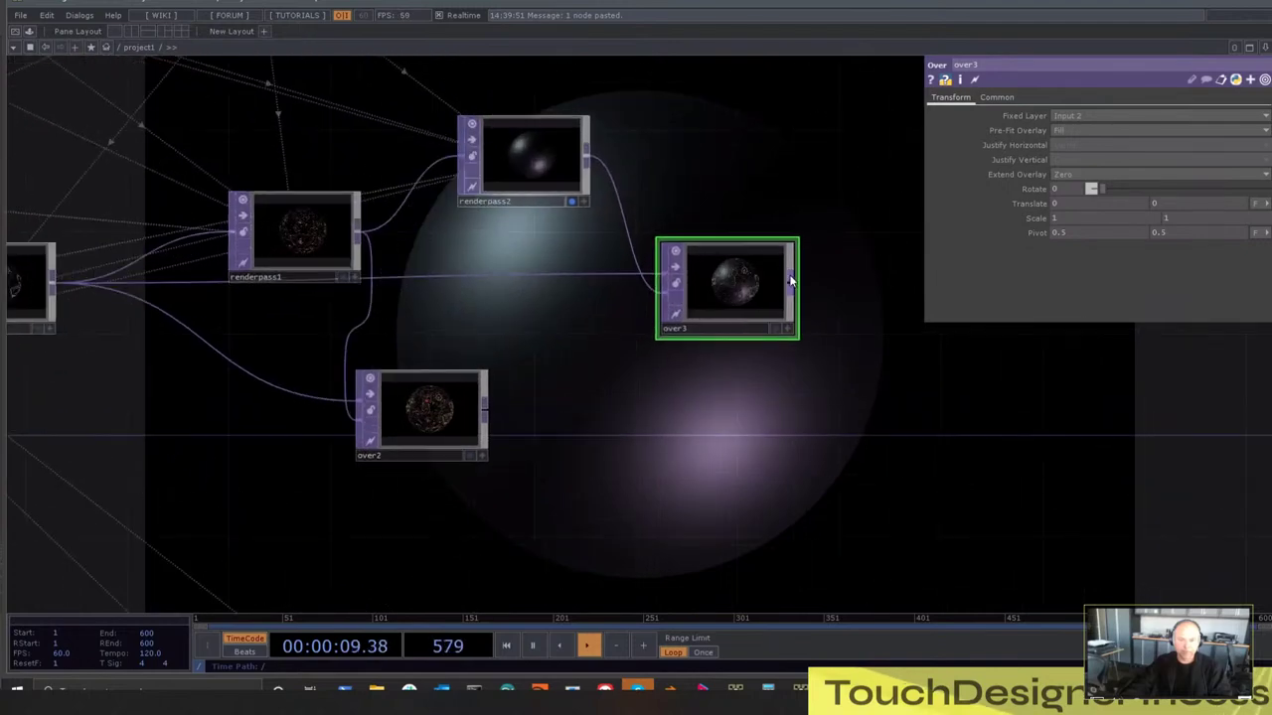
right_click(791, 282)
type("o")
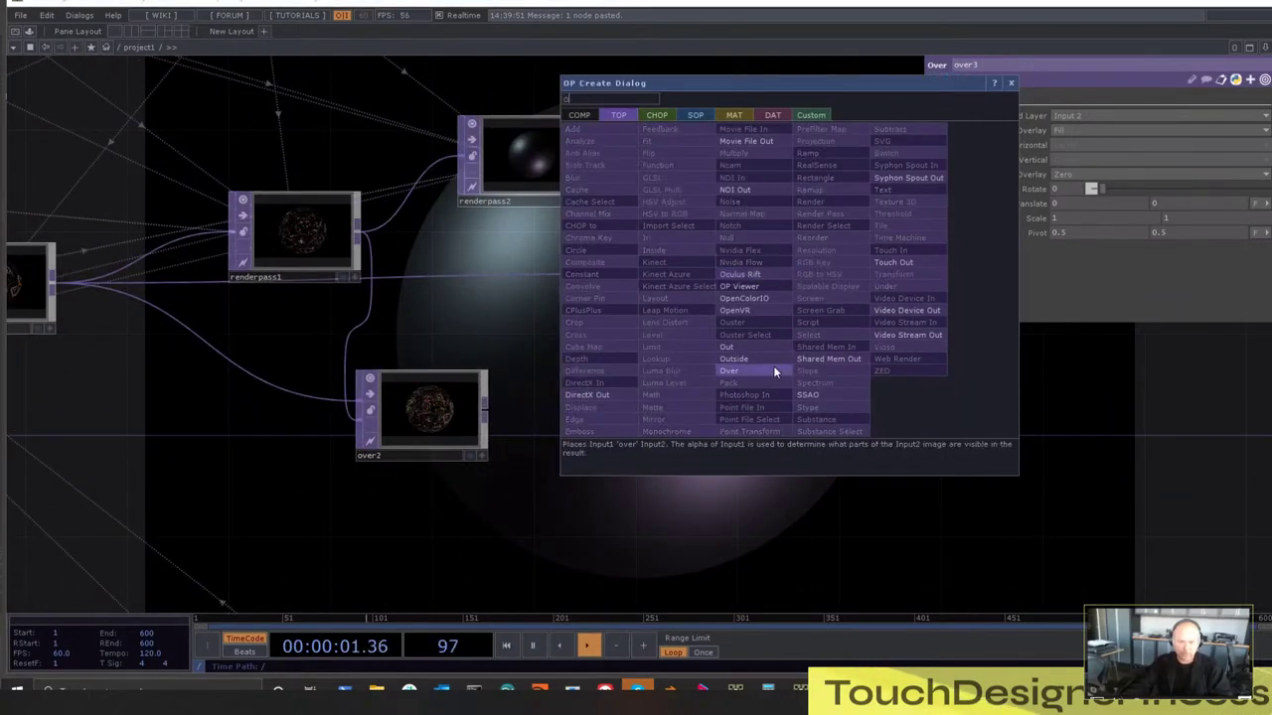
left_click(775, 371)
left_click(982, 338)
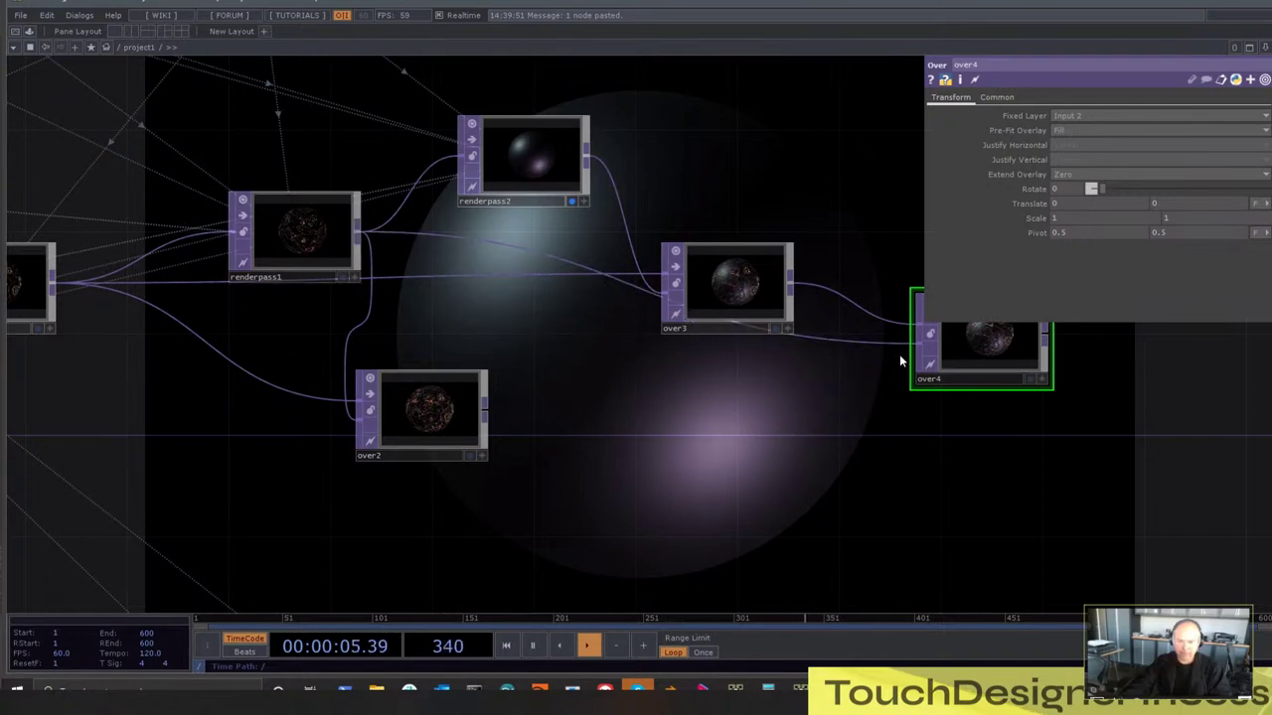
scroll(909, 438, "up", 8)
scroll(837, 407, "down", 8)
scroll(857, 423, "up", 1)
left_click_drag(890, 243, 793, 353)
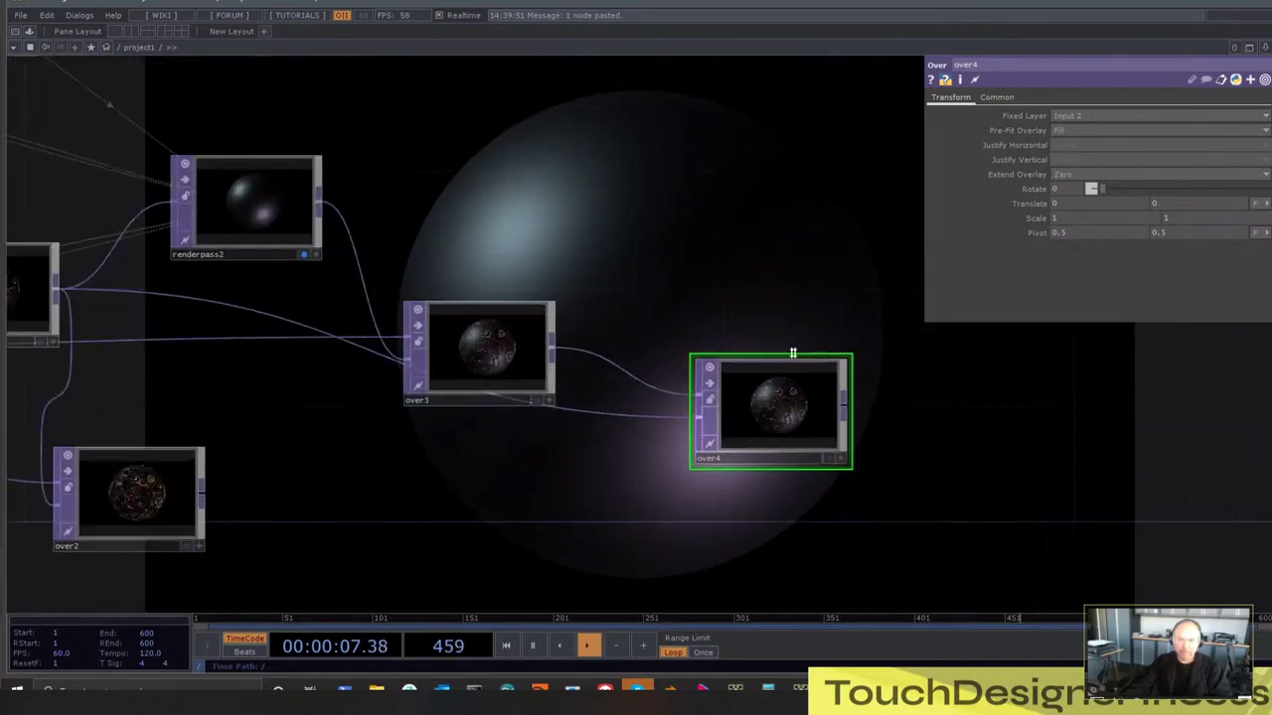
Open over4 in its own viewer window and shrink that window to uncover the network
scroll(793, 352, "up", 6)
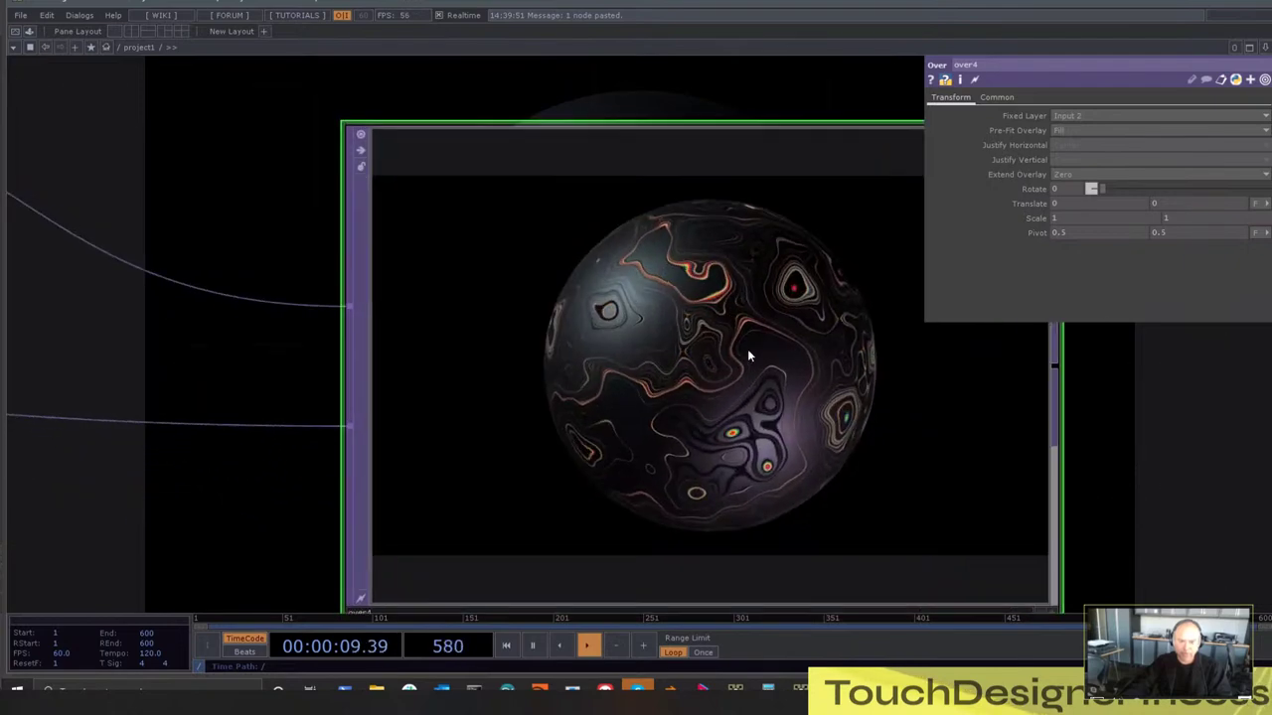
scroll(748, 350, "down", 6)
right_click(748, 350)
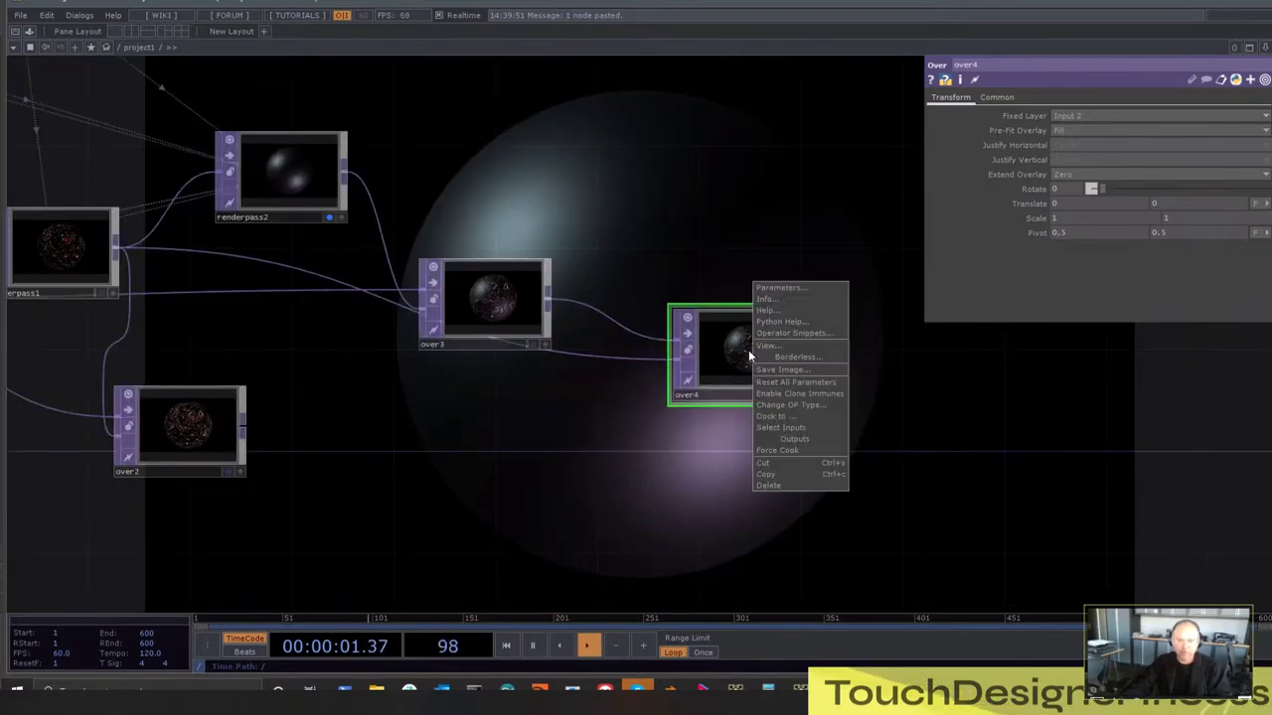
left_click(793, 356)
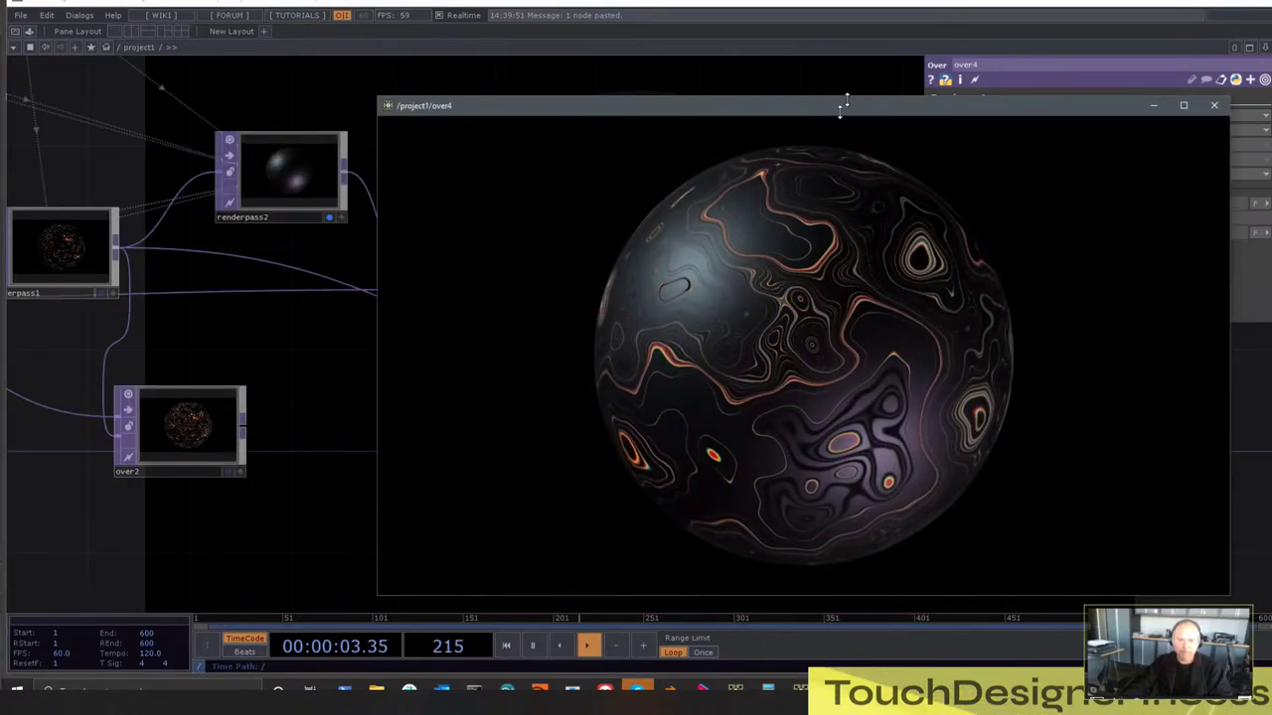
left_click_drag(844, 99, 642, 348)
left_click_drag(718, 190, 1104, 88)
Enable Blending (Transparency) on the pbr2 material
scroll(81, 256, "down", 3)
left_click_drag(80, 255, 276, 185)
scroll(276, 186, "up", 5)
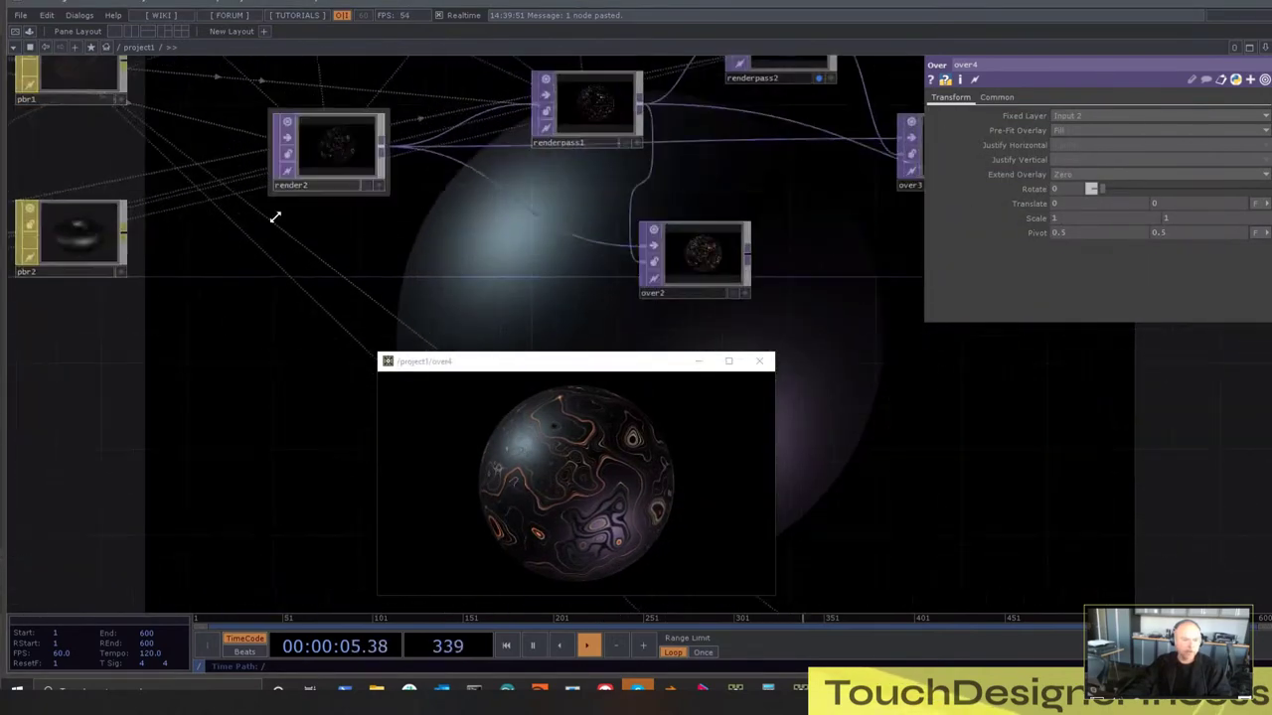
left_click(301, 336)
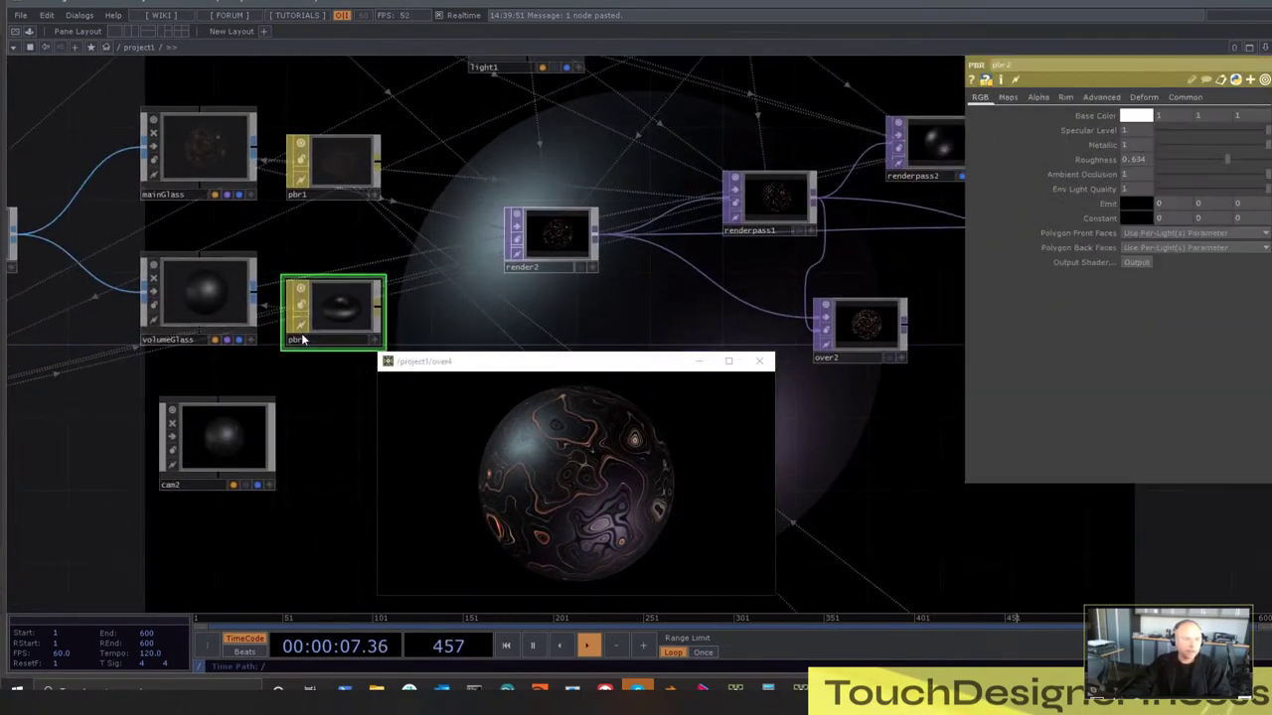
left_click(1185, 98)
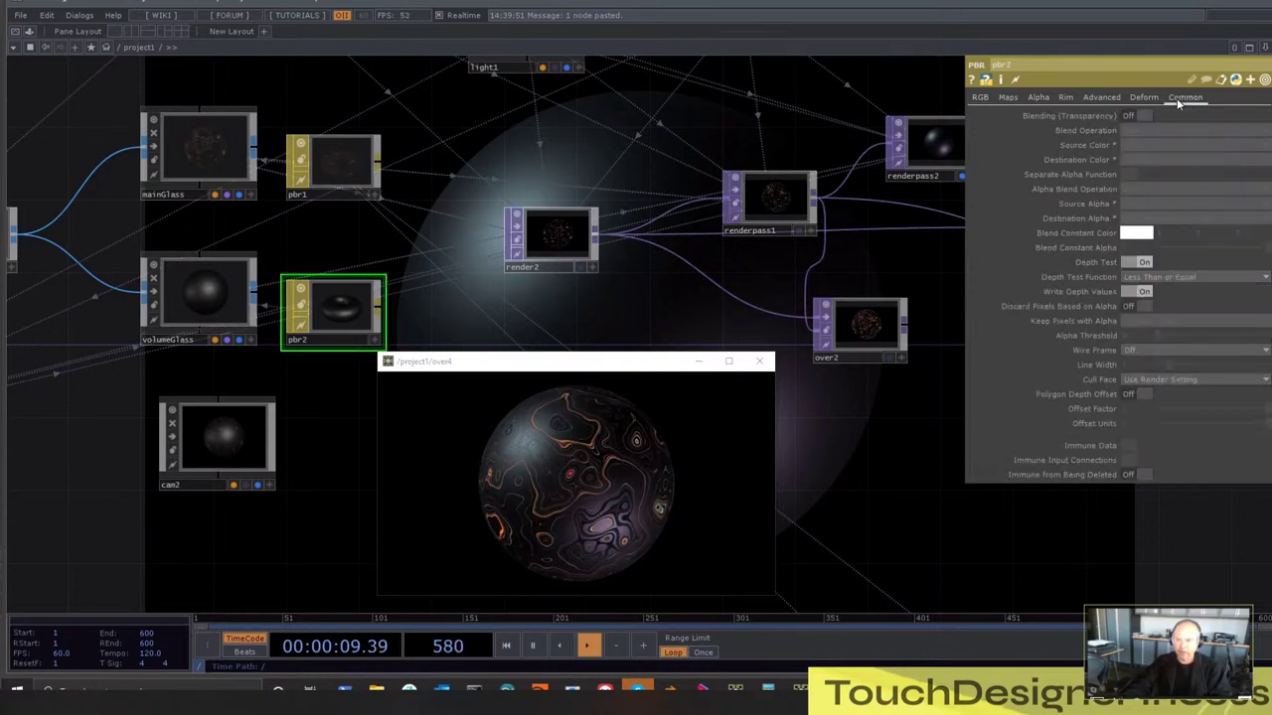
left_click(1137, 118)
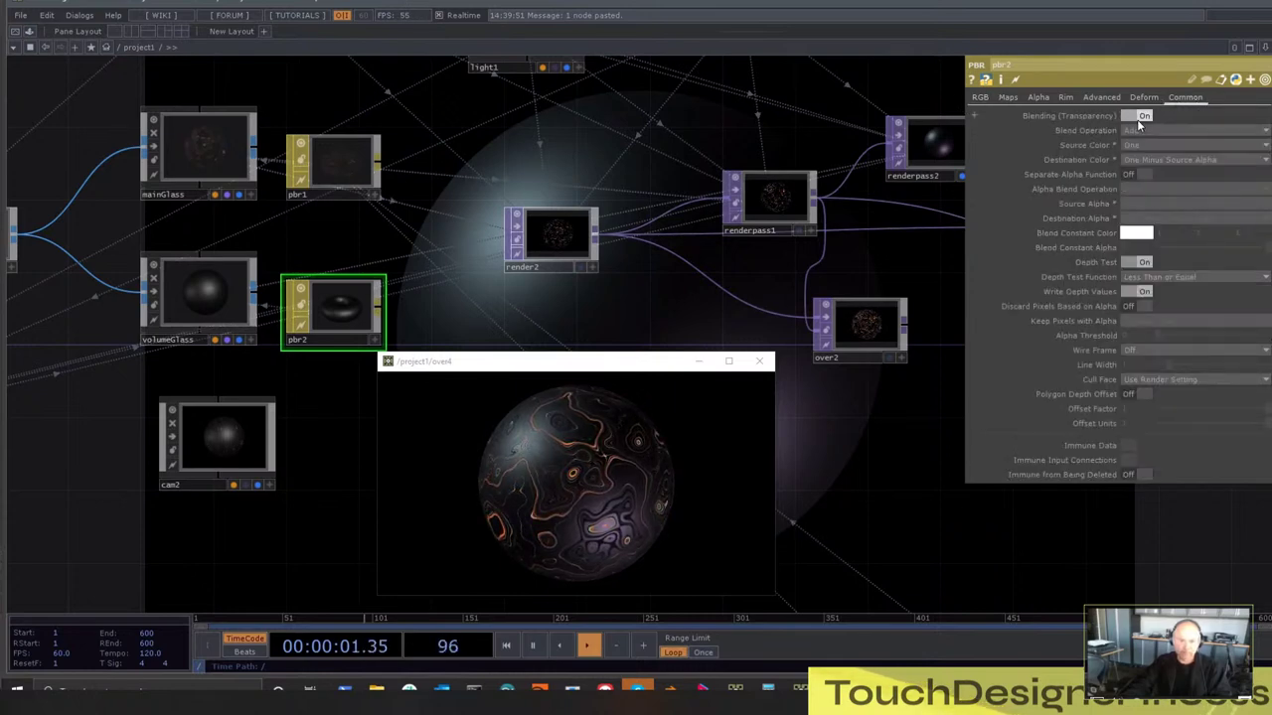
Set pbr2's Alpha Front to 0.675 while checking the over4 viewer, and close the viewer
left_click(1008, 98)
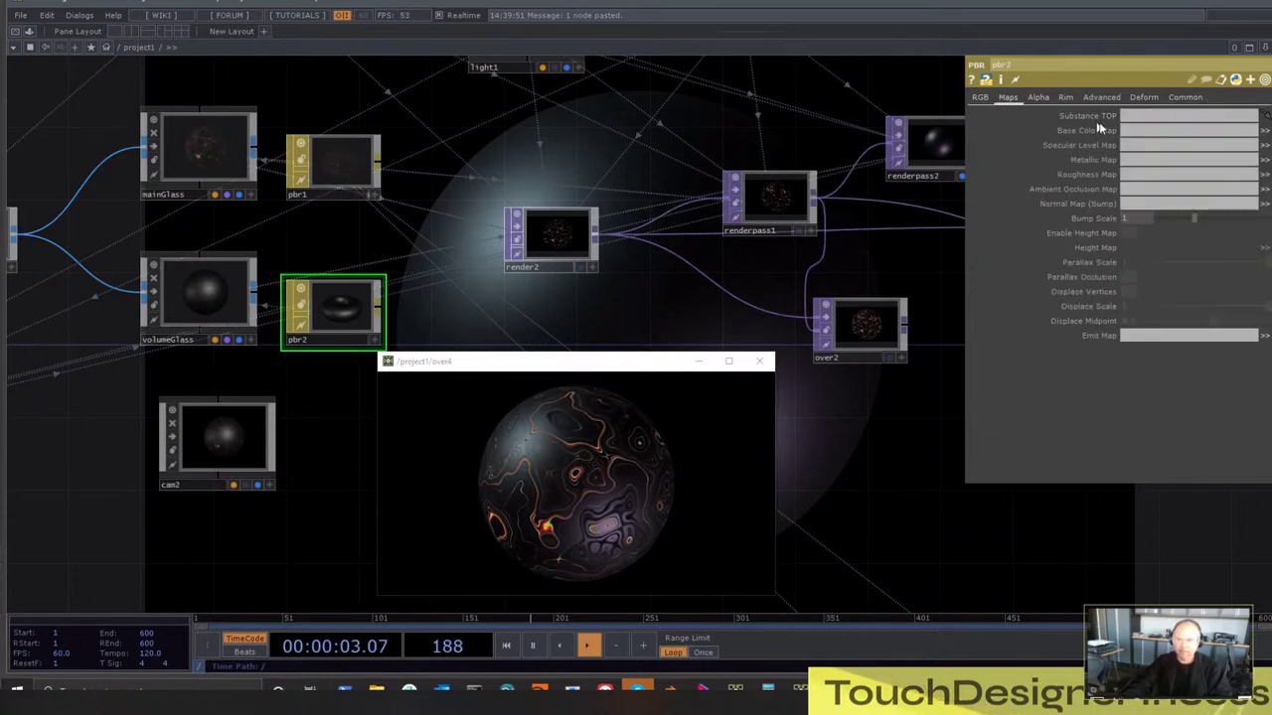
left_click(1038, 98)
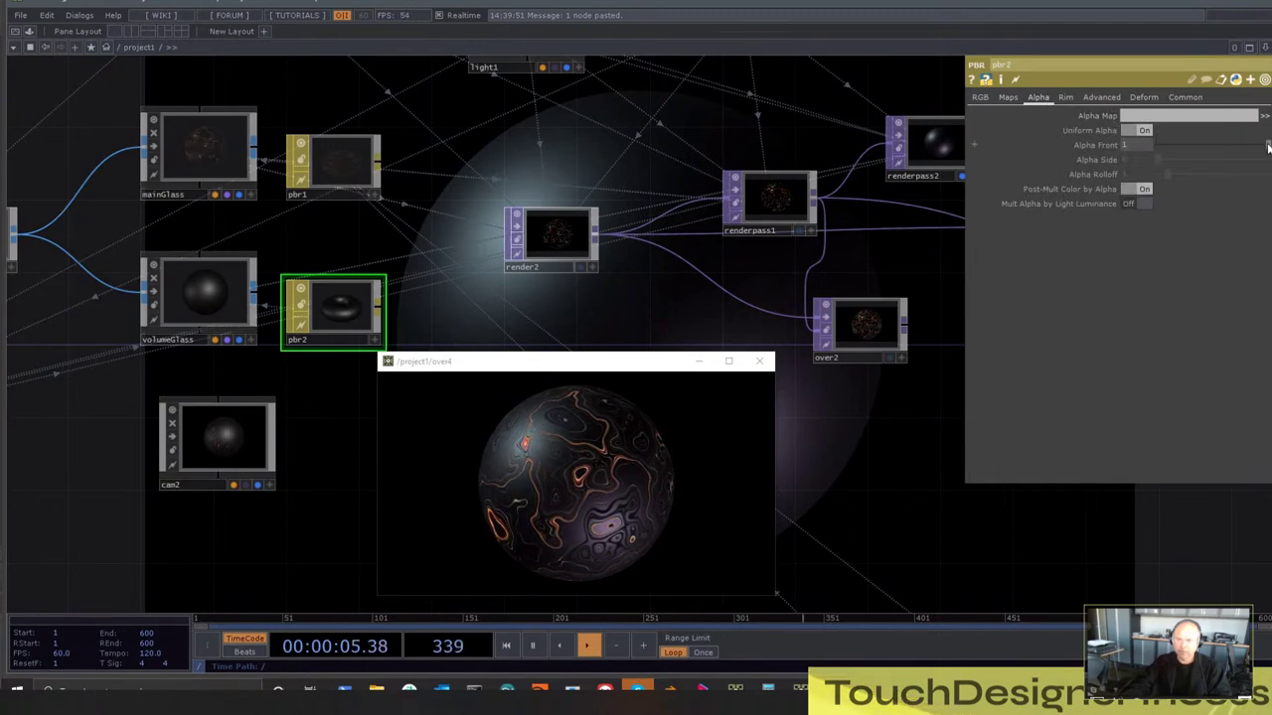
left_click_drag(1267, 146, 1214, 145)
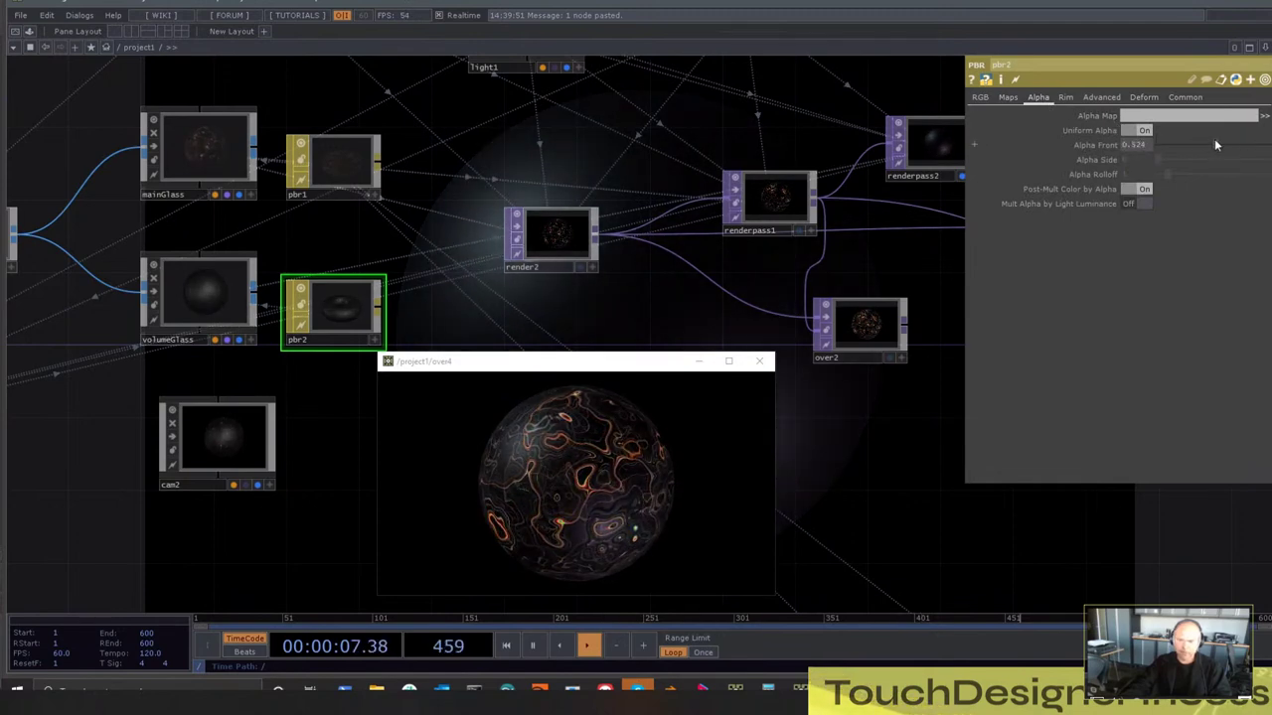
left_click_drag(594, 355, 658, 222)
mouse_move(1235, 150)
left_mouse_down()
mouse_move(1207, 141)
mouse_move(1234, 145)
left_mouse_up()
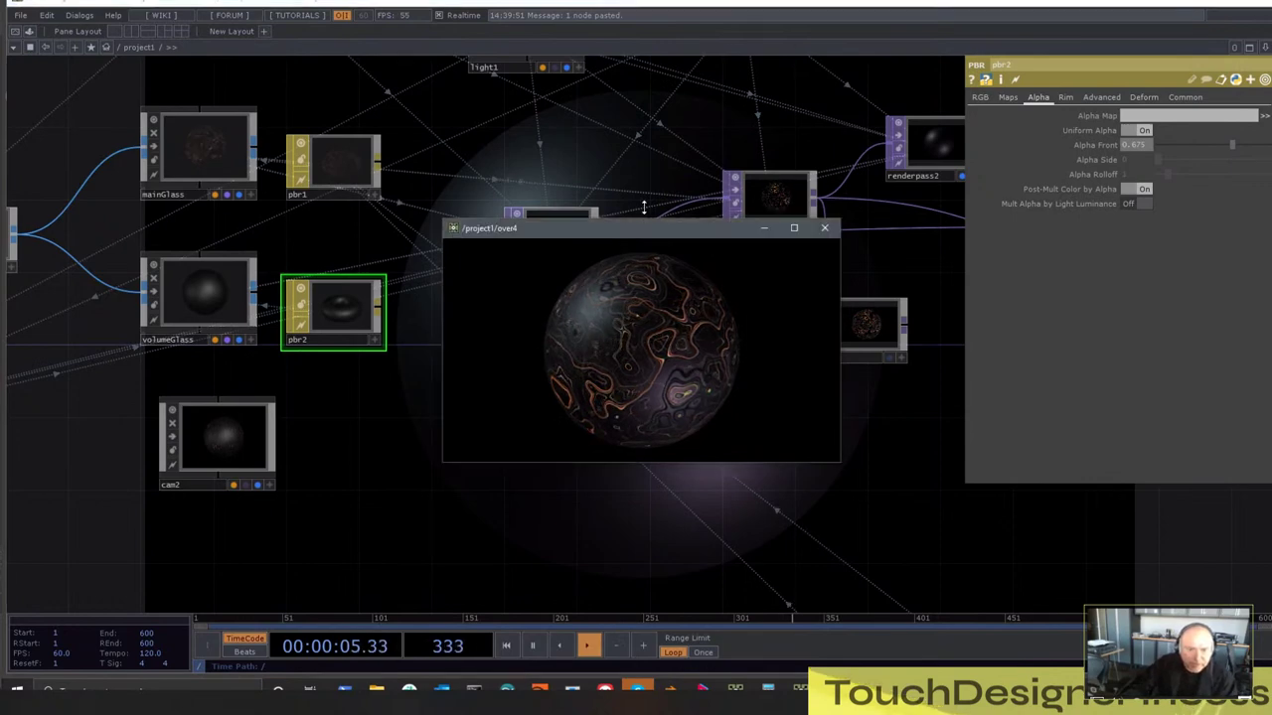
left_click_drag(673, 219, 1001, 56)
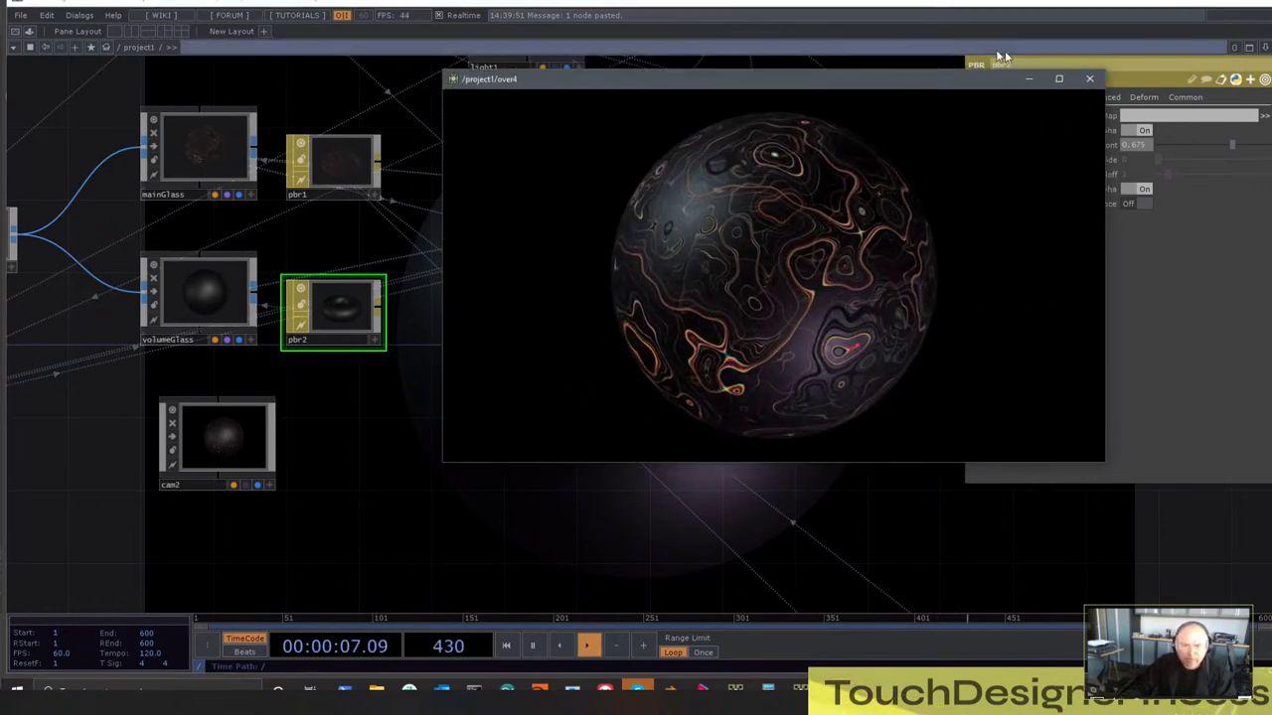
left_click(1089, 78)
Space out the final Over nodes by moving over3 up and over4 further down the chain, separating their wires
scroll(591, 449, "down", 5)
left_click_drag(569, 455, 526, 453)
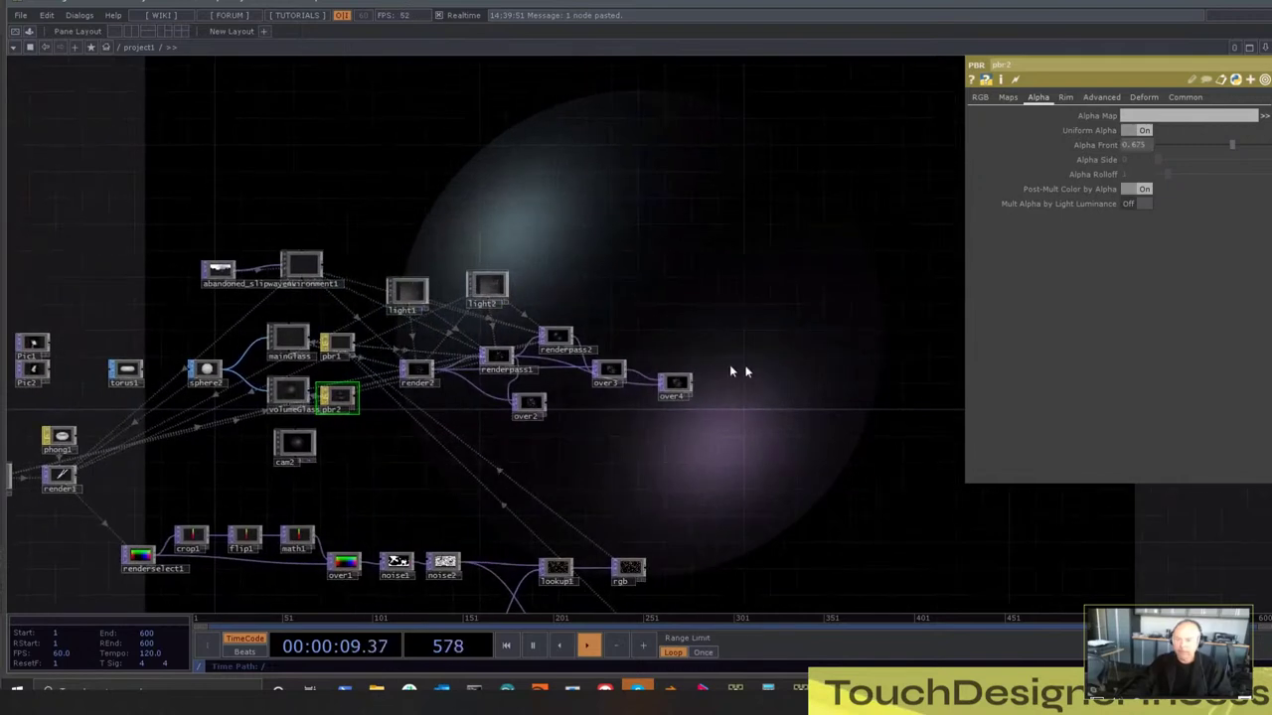
scroll(696, 368, "up", 5)
left_click_drag(672, 360, 717, 315)
left_click_drag(502, 353, 538, 317)
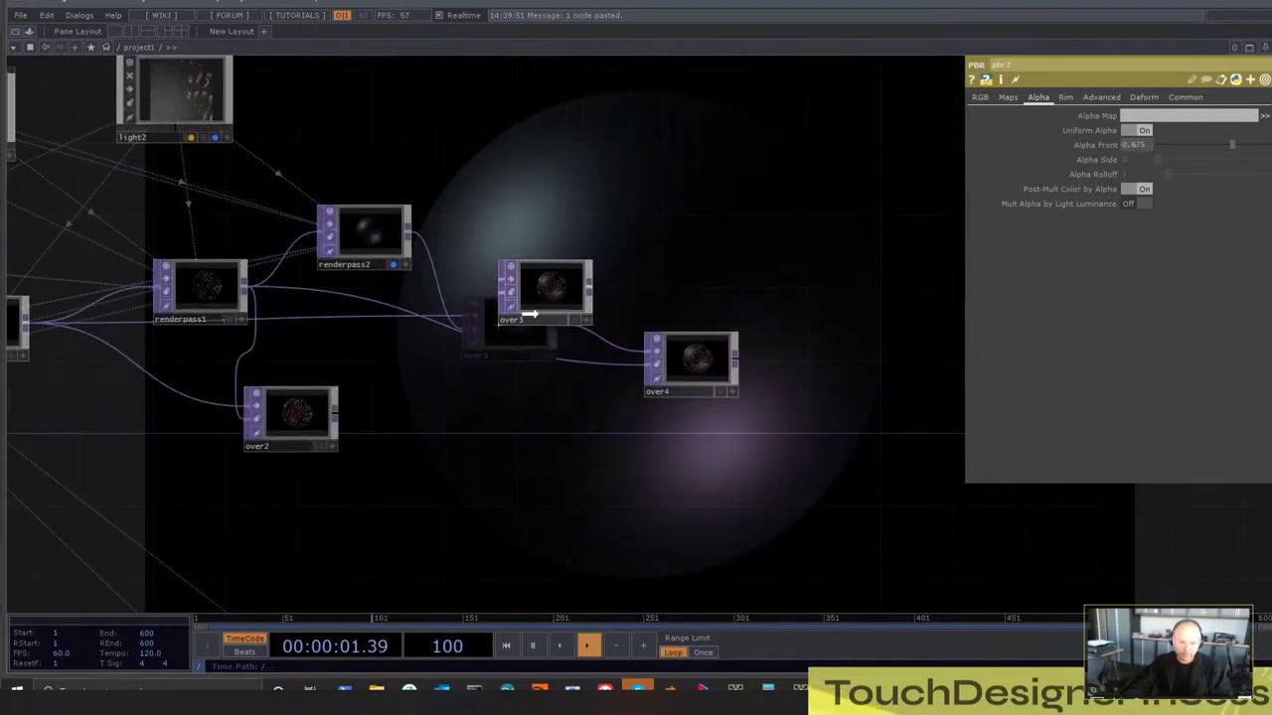
left_click_drag(690, 363, 745, 380)
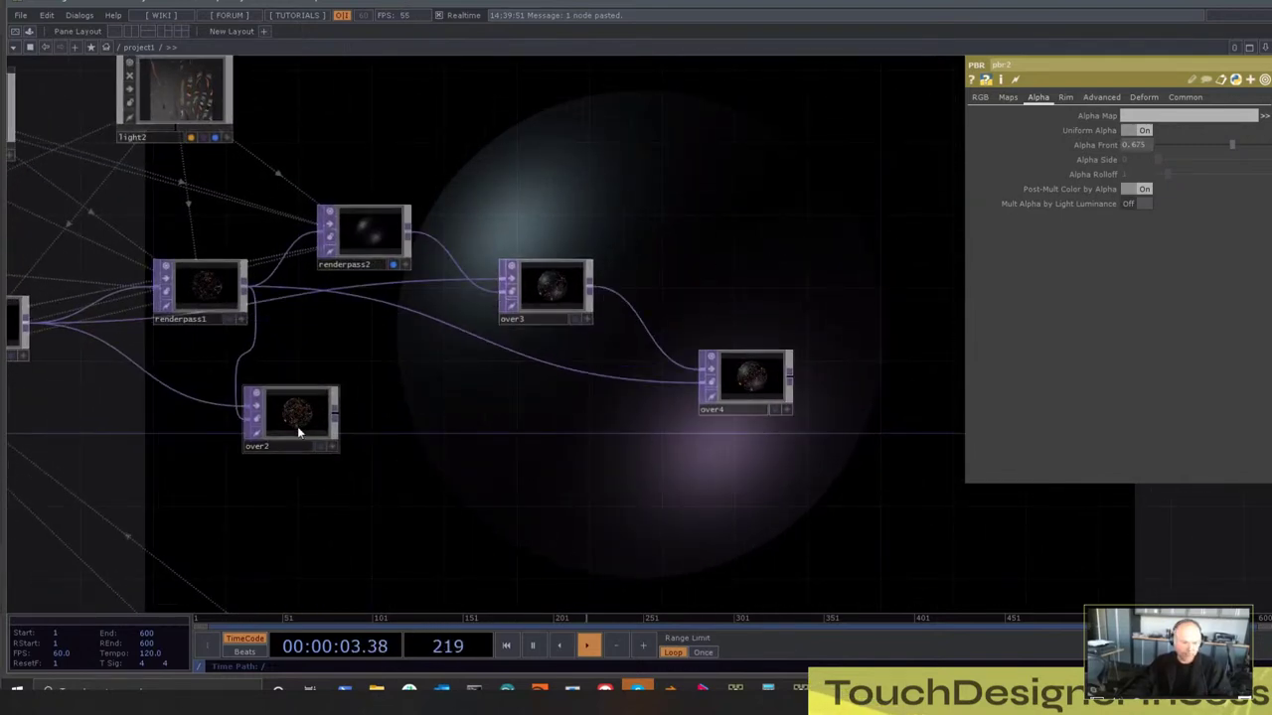
Delete the leftover over2 node below renderpass1
left_click_drag(297, 429, 373, 455)
left_click(395, 443)
key("Delete")
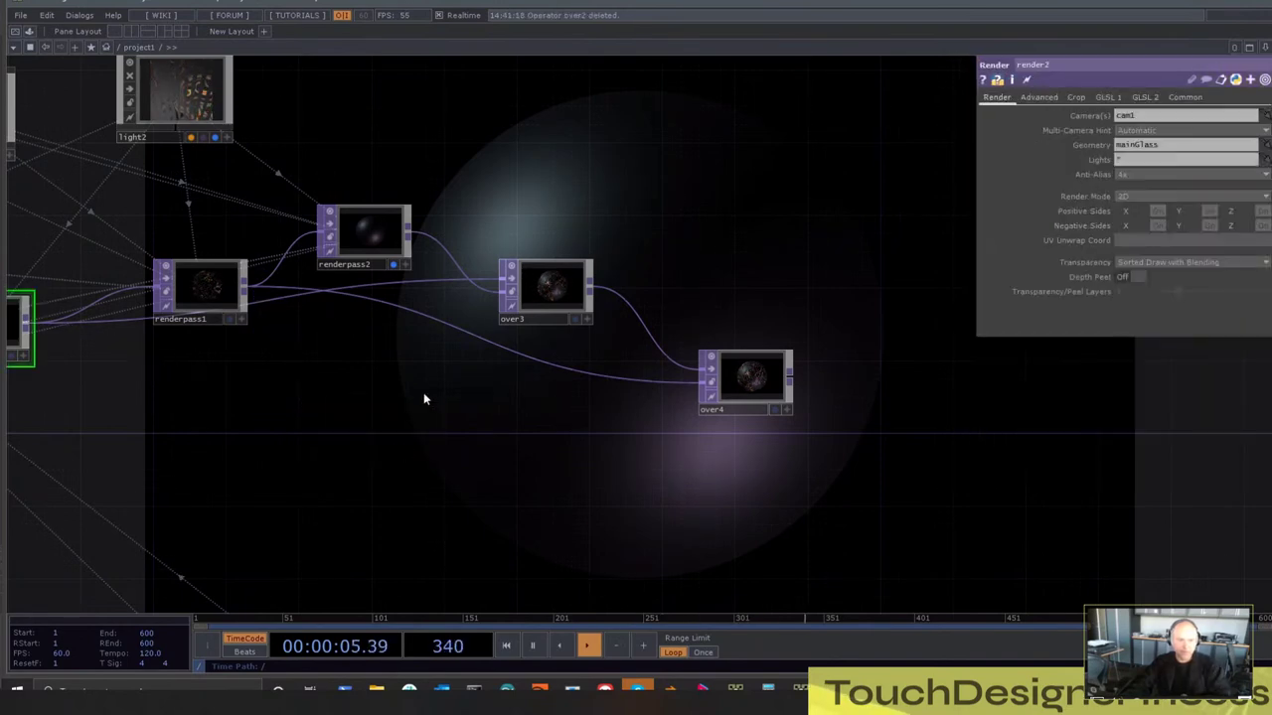
Tidy the render chain by moving renderpass2 and renderpass1 to a lower row and raising over3 and render2
left_click_drag(498, 233, 498, 398)
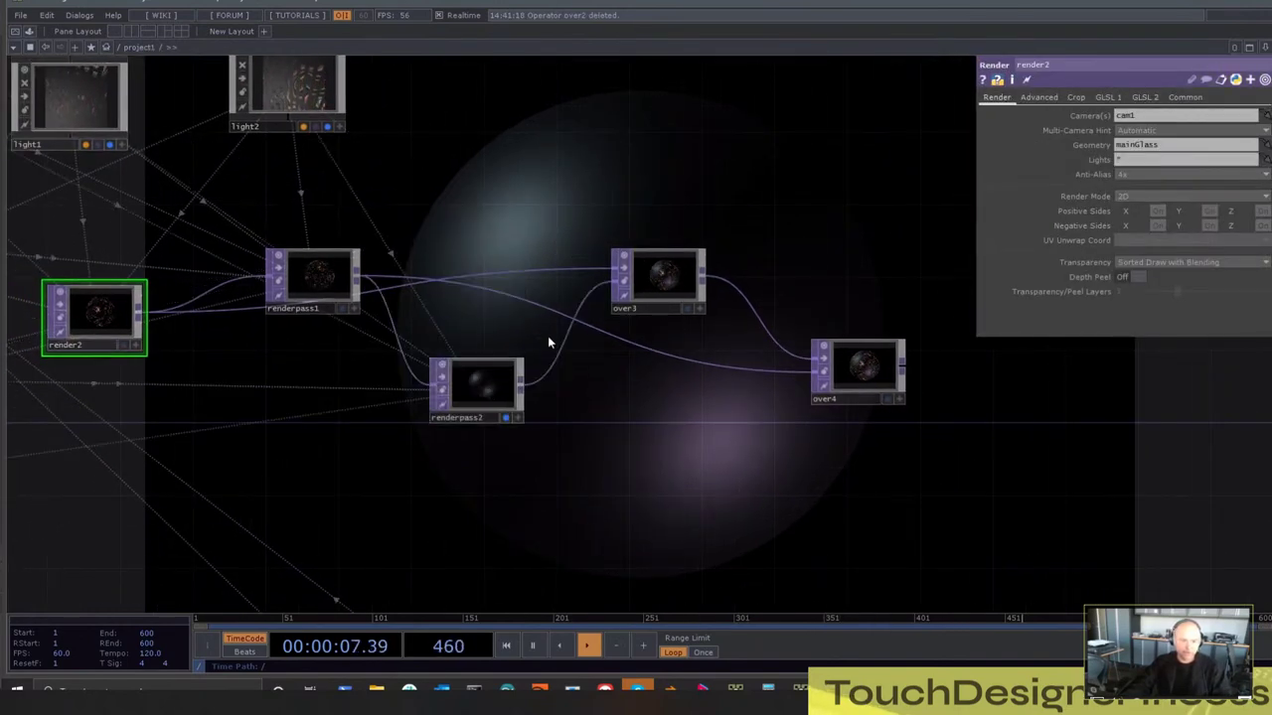
left_click_drag(312, 288, 318, 401)
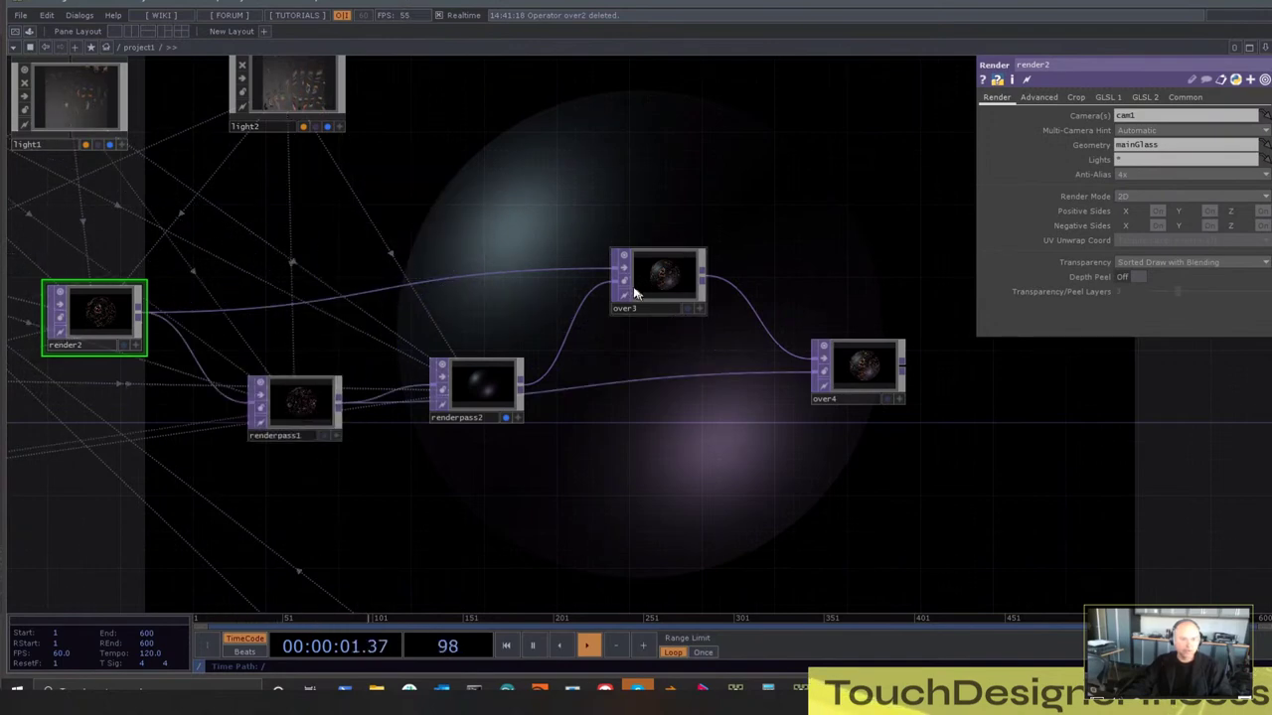
left_click_drag(652, 284, 669, 247)
left_click_drag(114, 328, 151, 273)
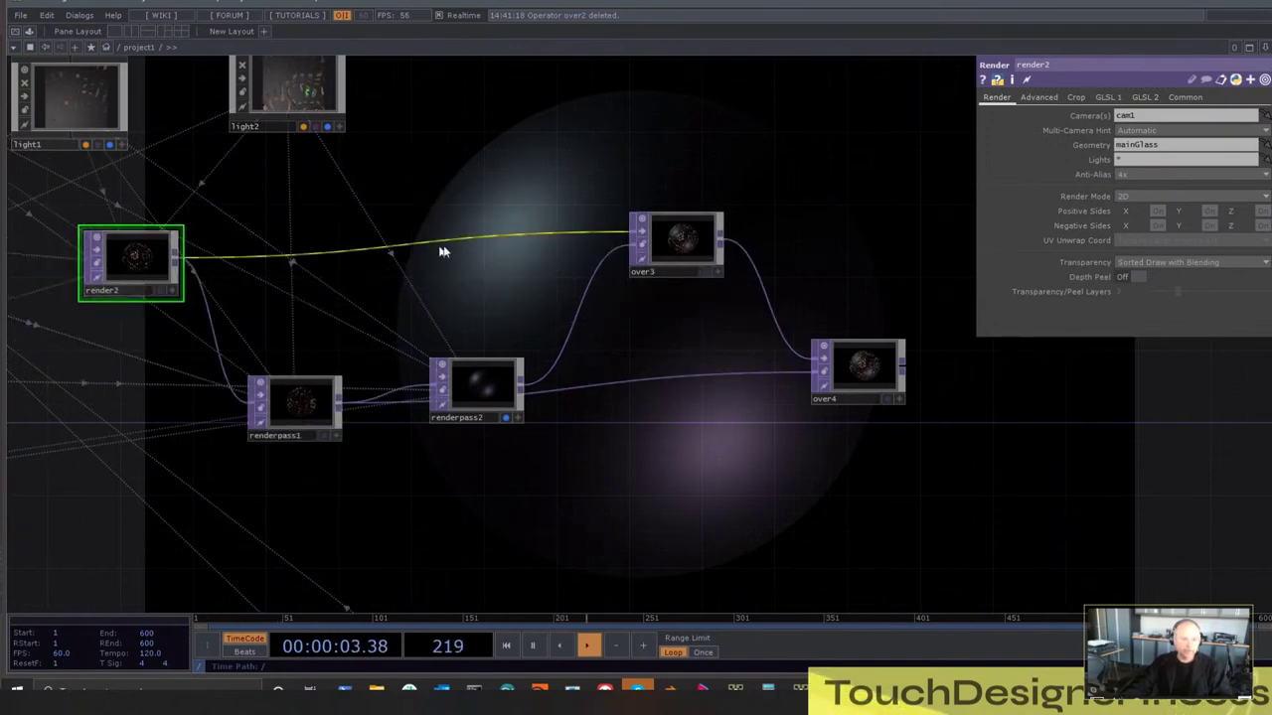
left_click_drag(506, 296, 567, 331)
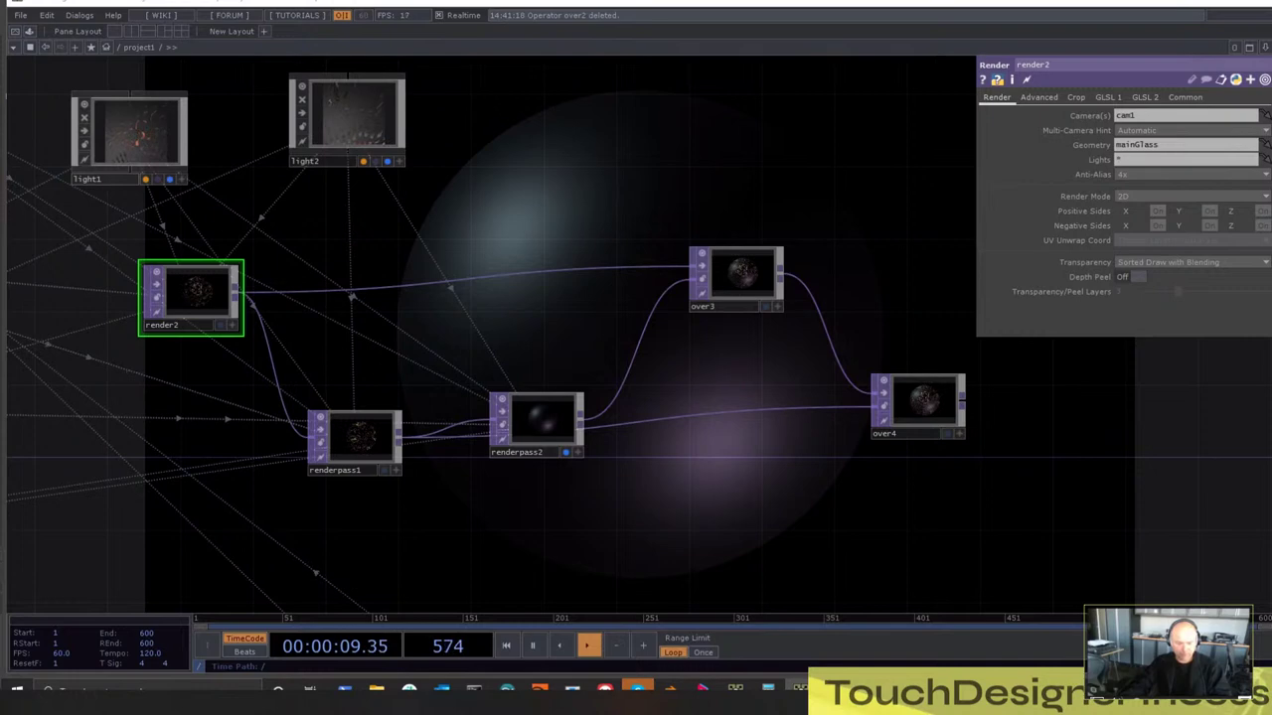
Check bloom in the palette's ImageFilters, then paste a bloom component between render2 and over3 and feed it from render2
left_click(30, 34)
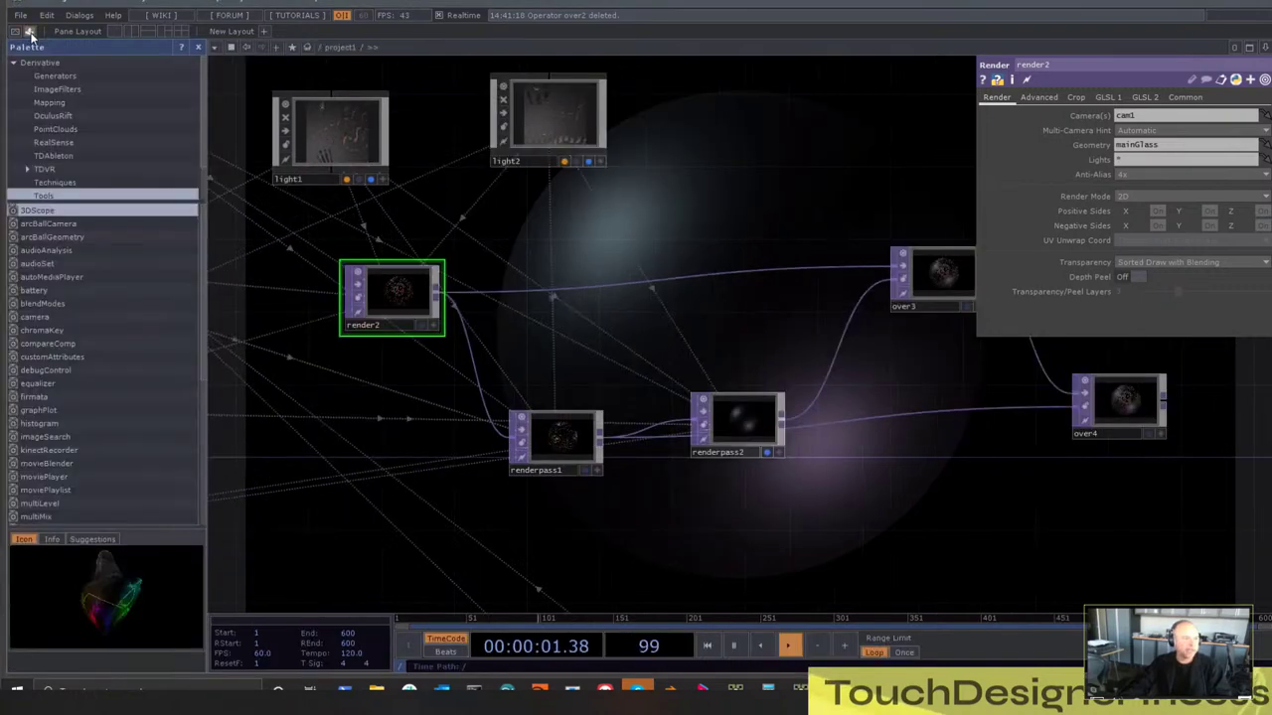
left_click(51, 88)
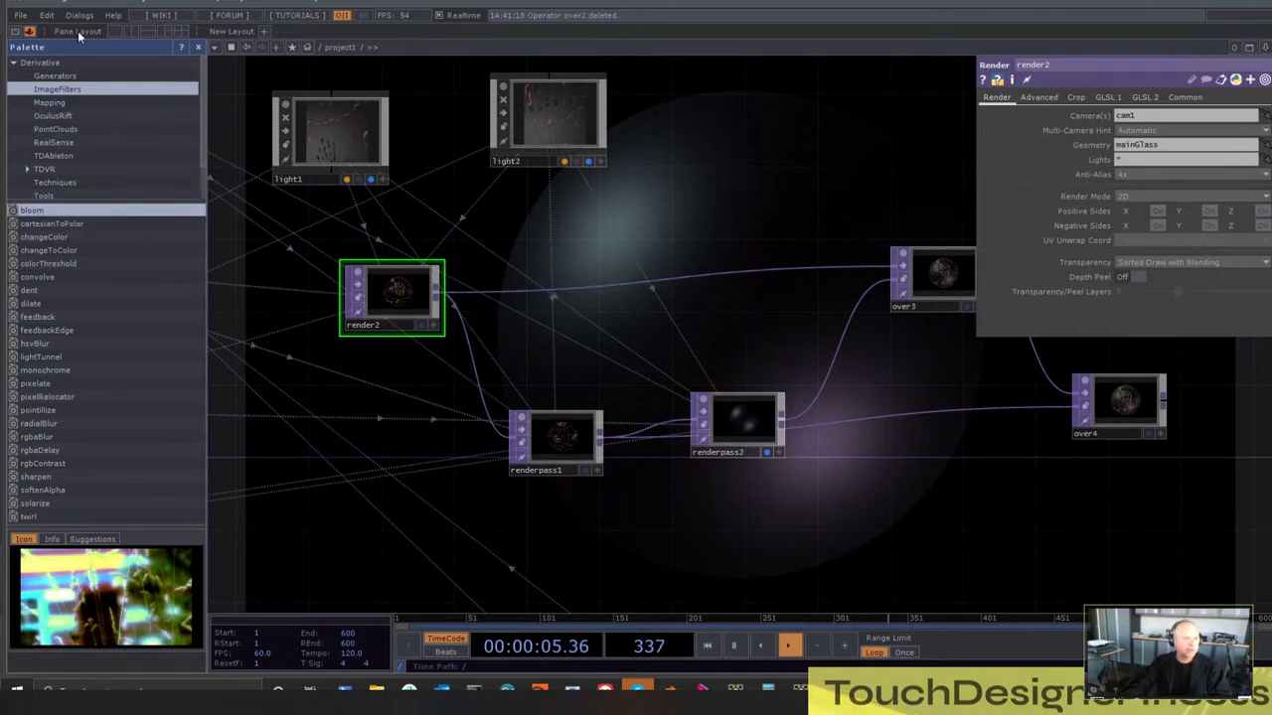
left_click(30, 34)
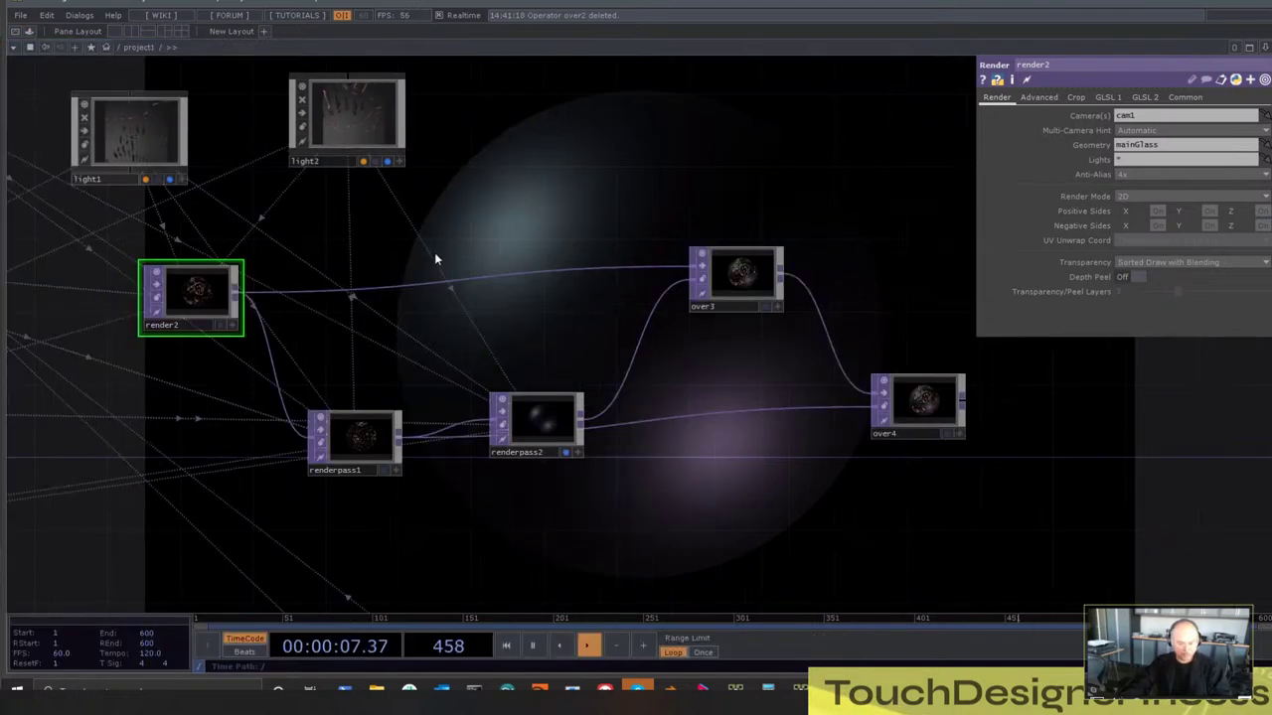
key("ctrl+v")
left_click_drag(459, 247, 459, 285)
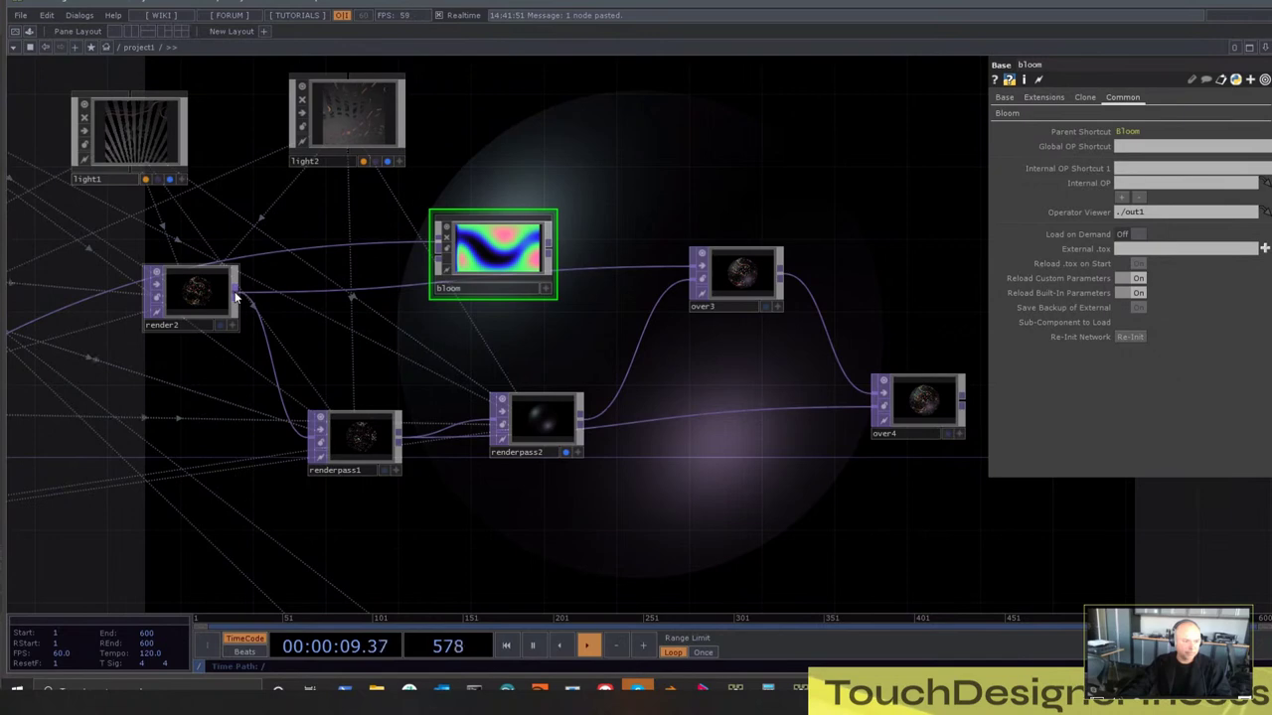
left_click_drag(388, 245, 422, 242)
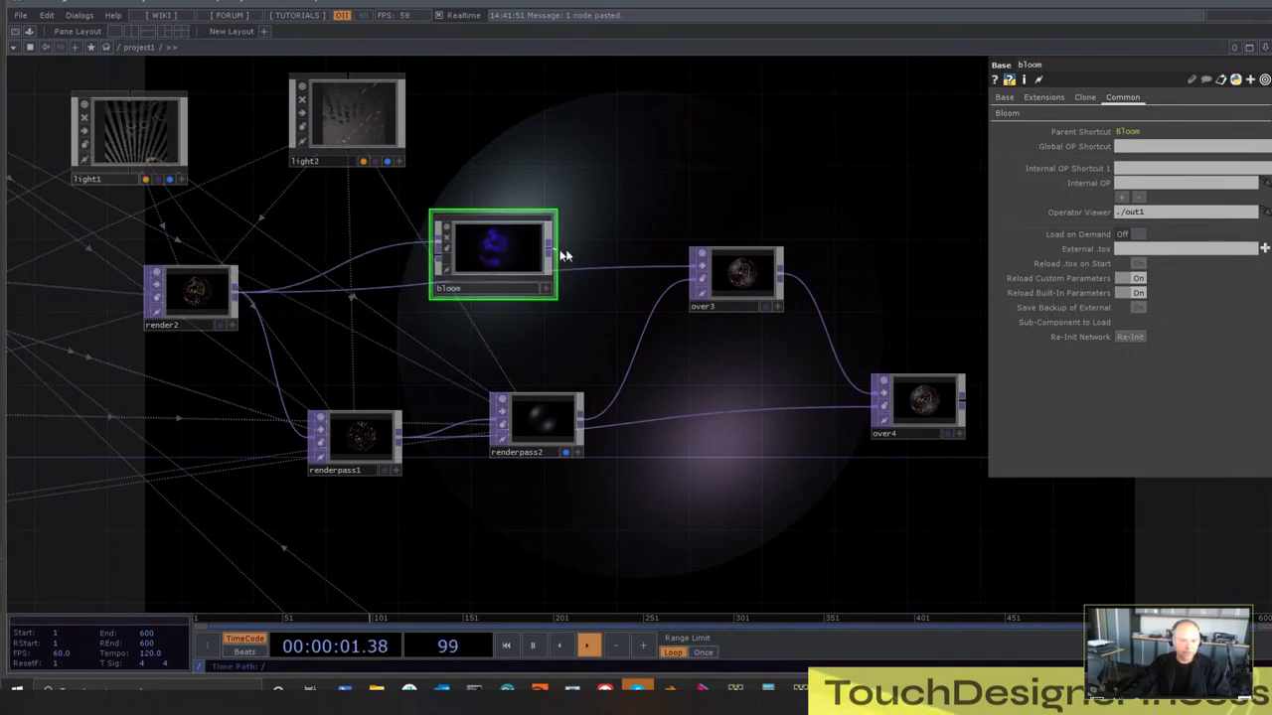
left_click_drag(632, 266, 481, 255)
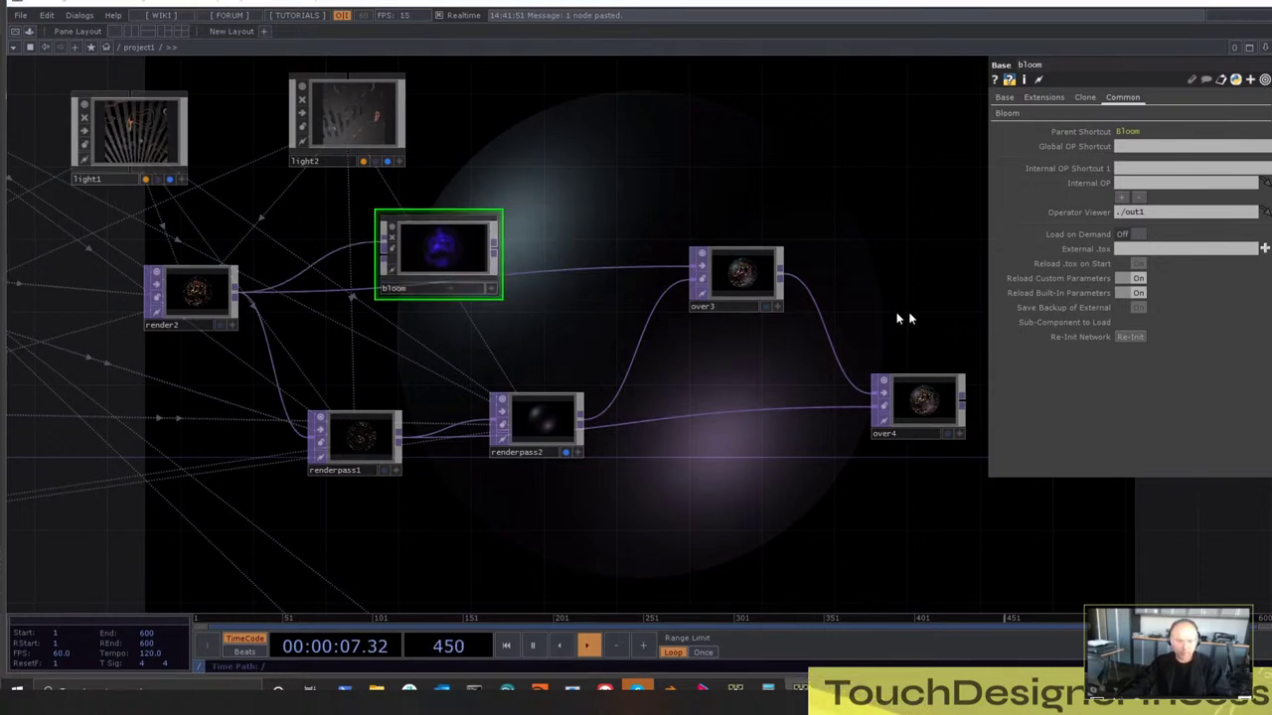
Paste a Composite node that adds render2 and bloom, and wire it into over3 in place of render2
key("ctrl+v")
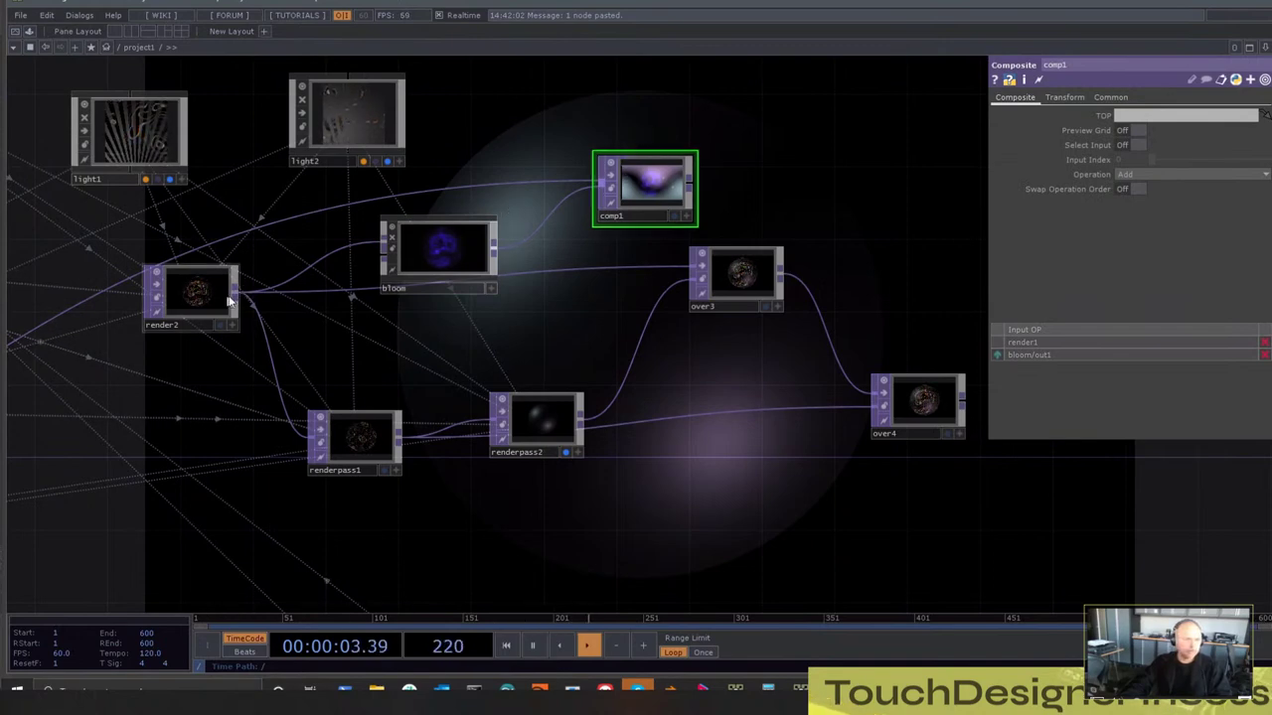
left_click_drag(364, 201, 391, 201)
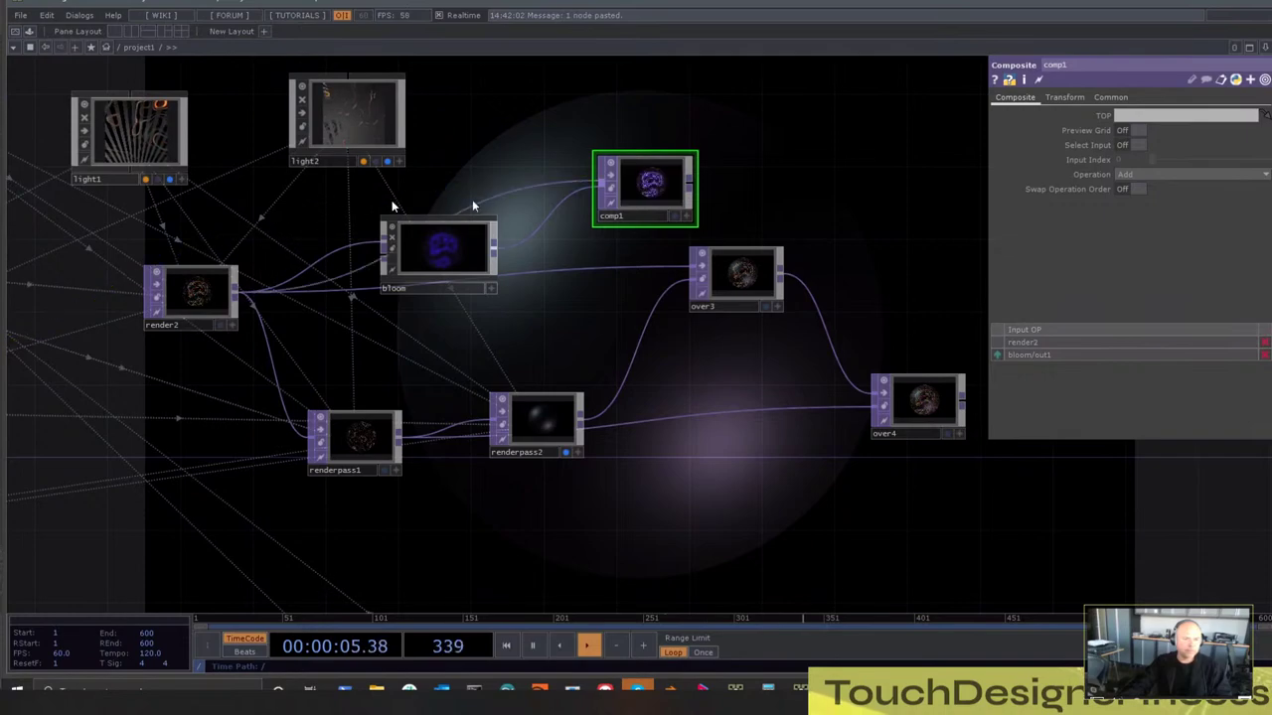
scroll(599, 165, "up", 9)
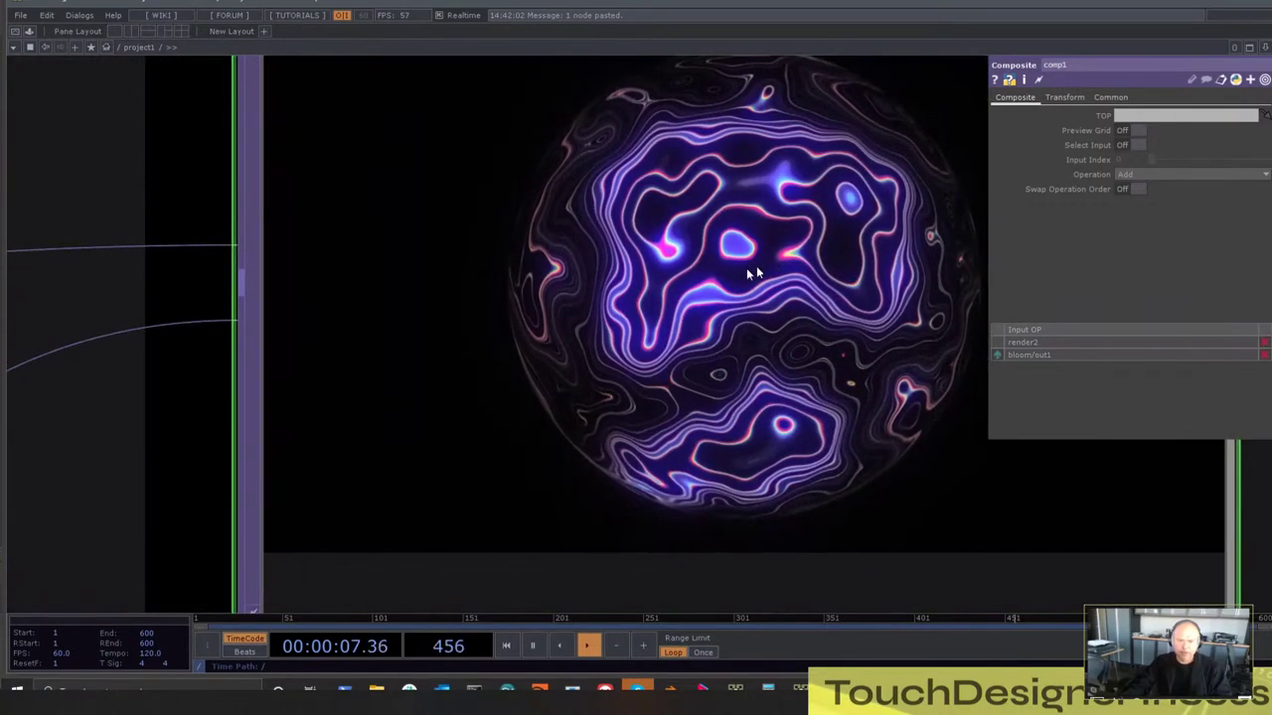
scroll(756, 265, "down", 10)
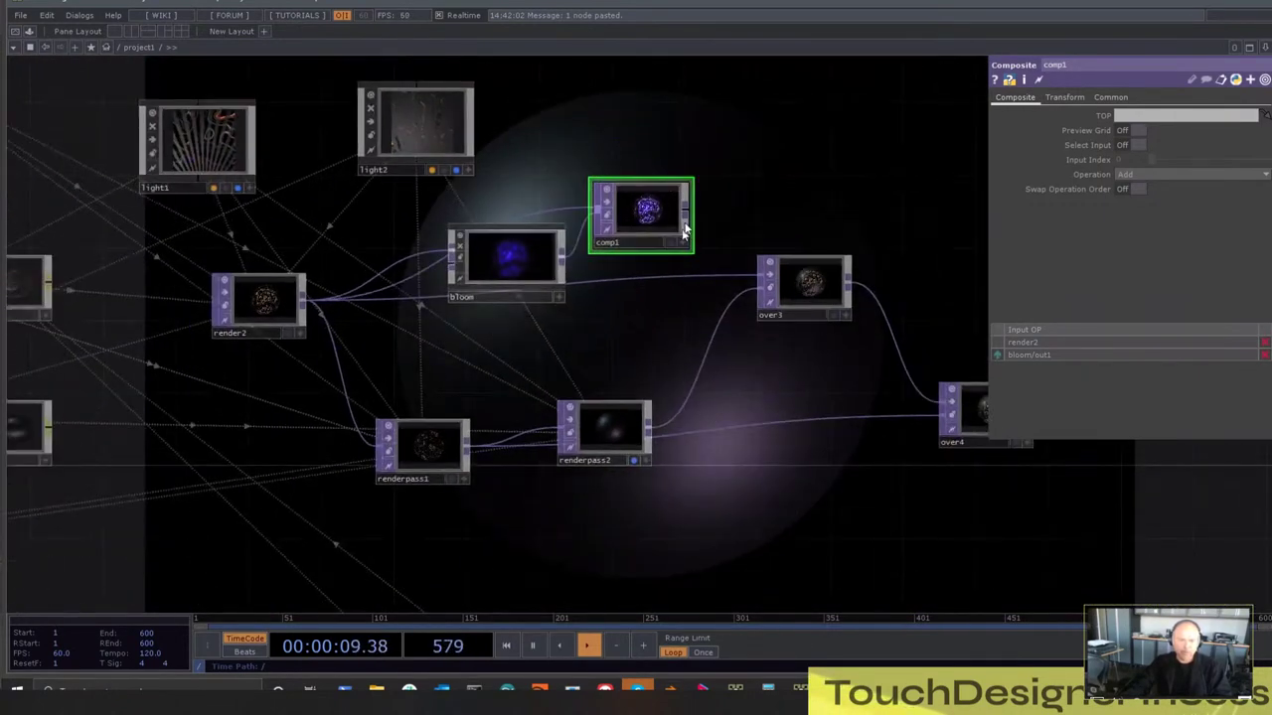
left_click_drag(899, 298, 606, 261)
Open the over4 output in a floating viewer, shrink it and place it clear of the node chain
right_click(693, 380)
left_click(726, 374)
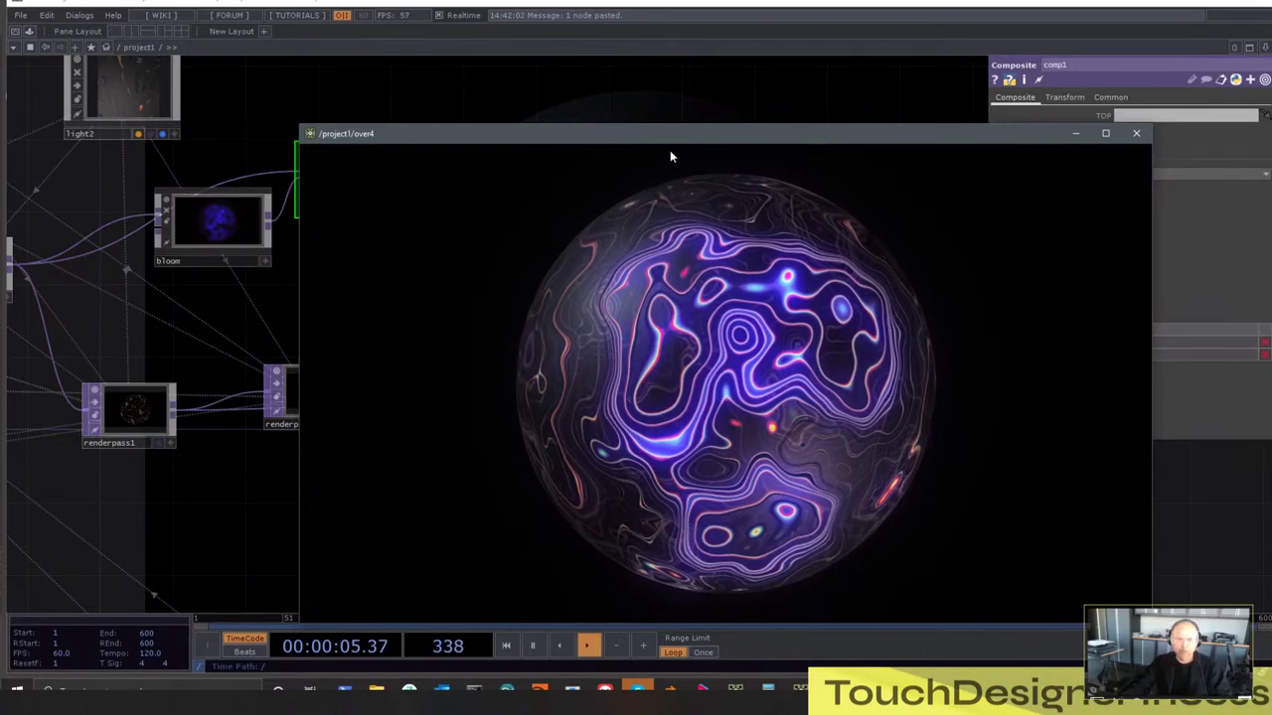
left_click_drag(677, 139, 733, 415)
left_click_drag(637, 424, 930, 365)
scroll(681, 293, "down", 4)
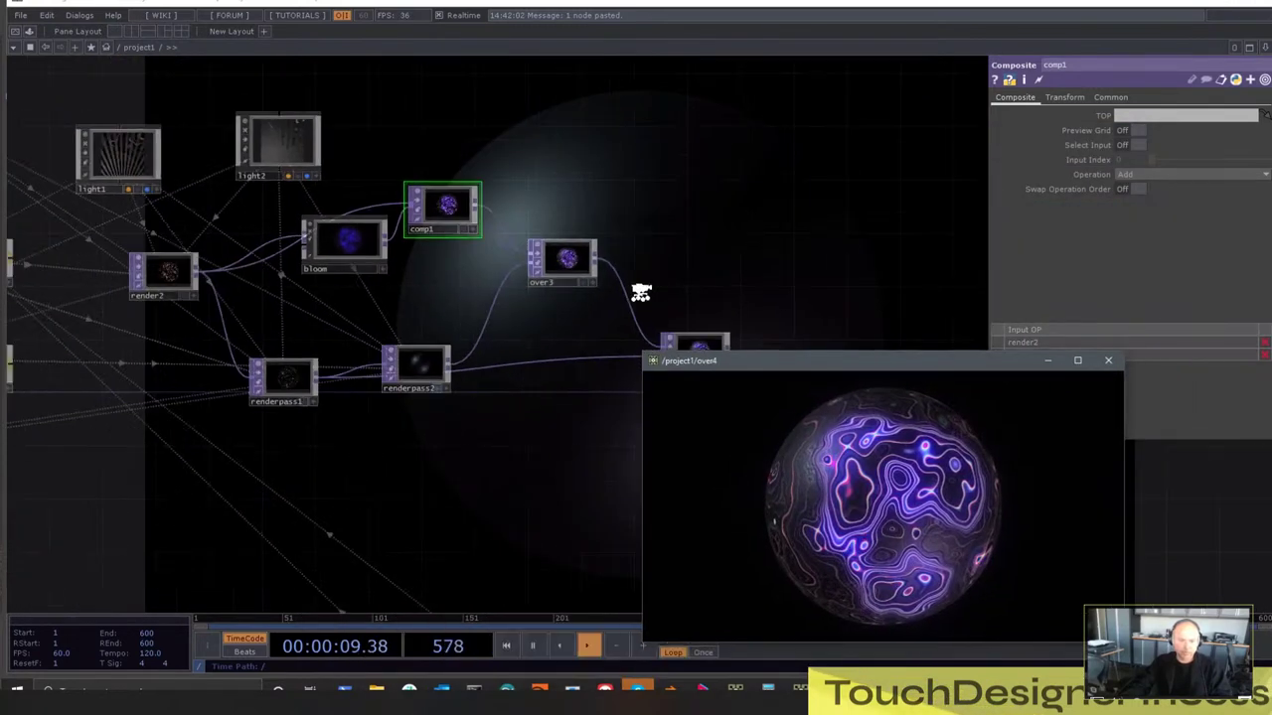
Drive mainGlass's Y rotation with the expression absTime.seconds
left_click_drag(324, 397, 636, 354)
scroll(443, 211, "up", 2)
left_click(430, 222)
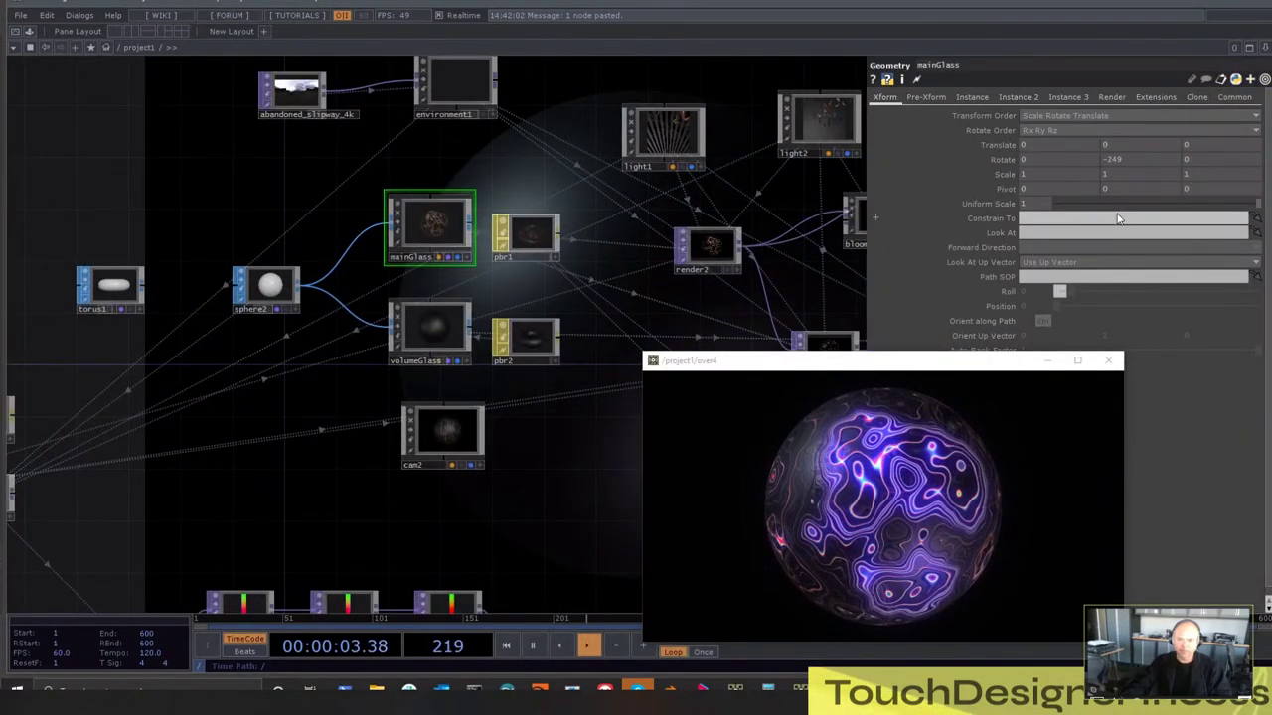
mouse_move(983, 162)
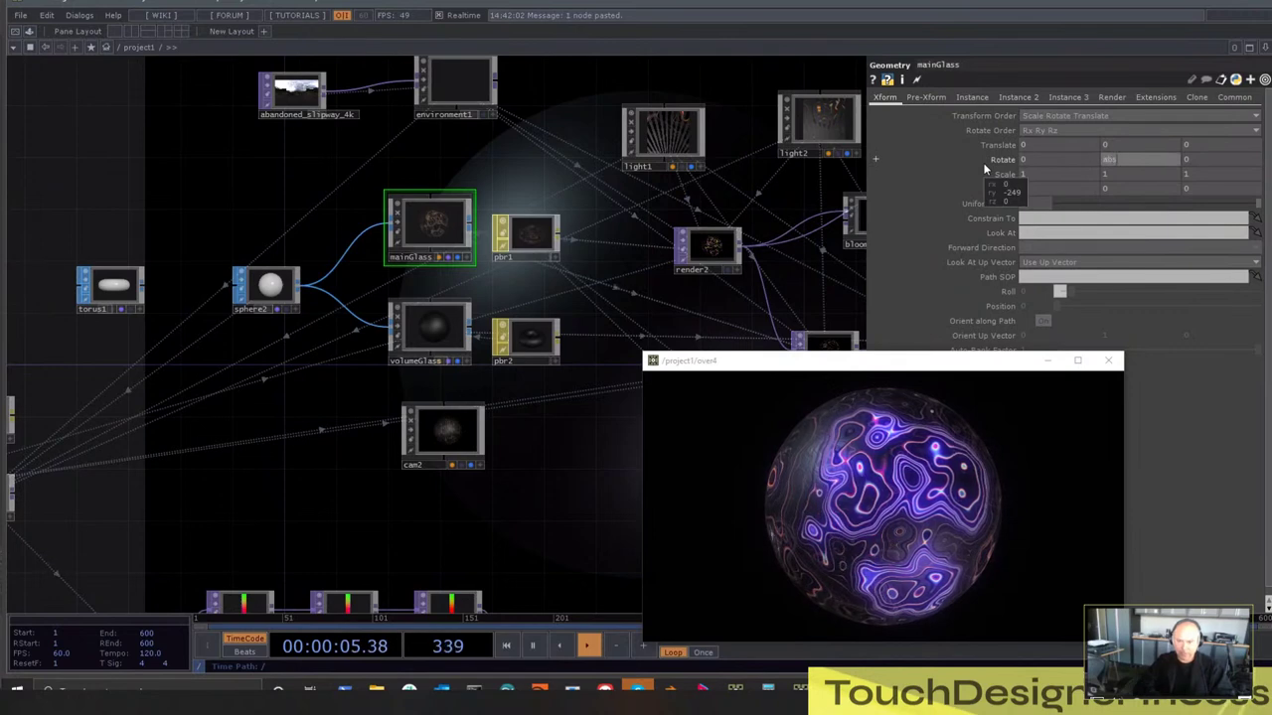
type("ime")
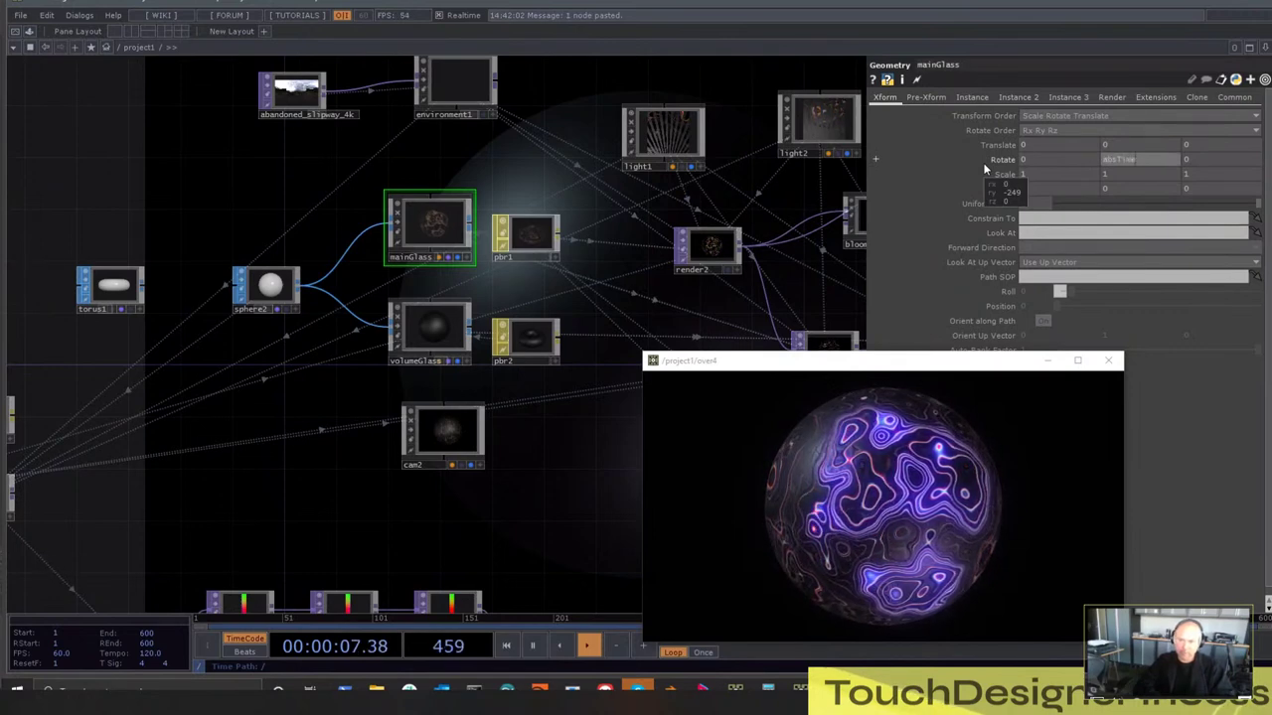
type(".seconds")
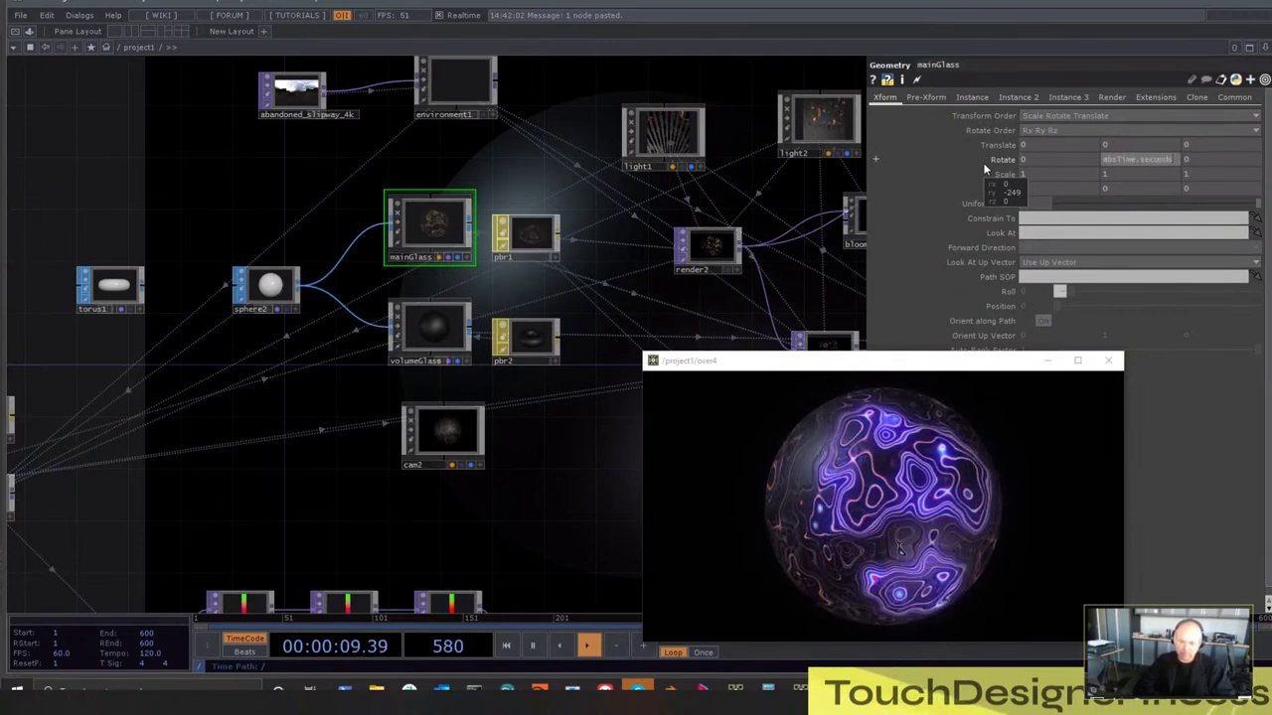
key("Return")
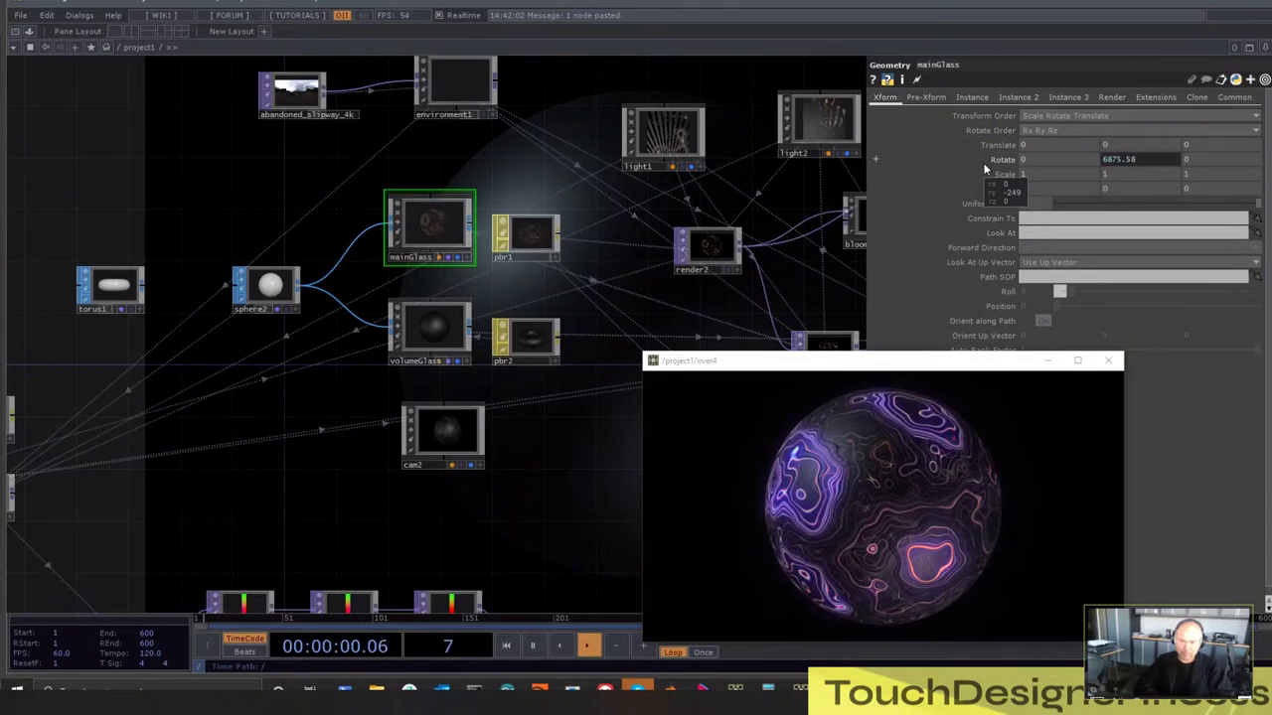
Speed up mainGlass's spin by changing the Y rotation expression to absTime.seconds * 5, and collapse the Rotate details
left_click(1141, 163)
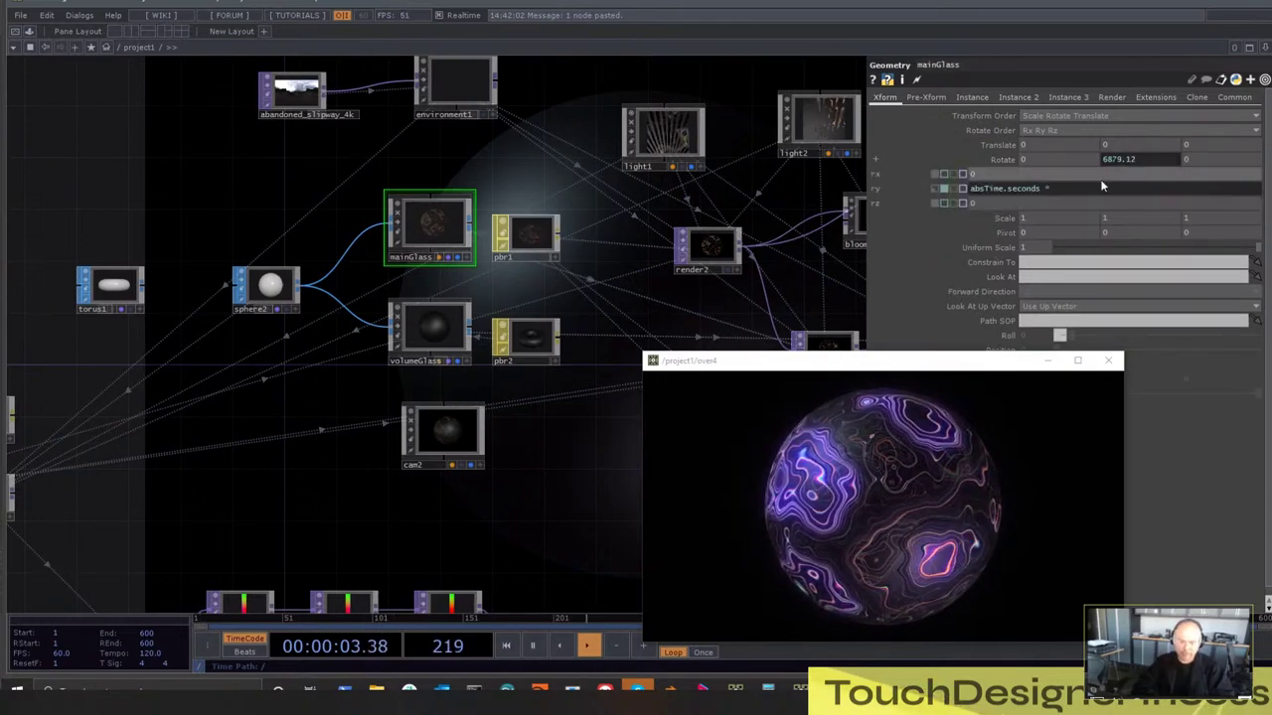
type("* 5")
key("Return")
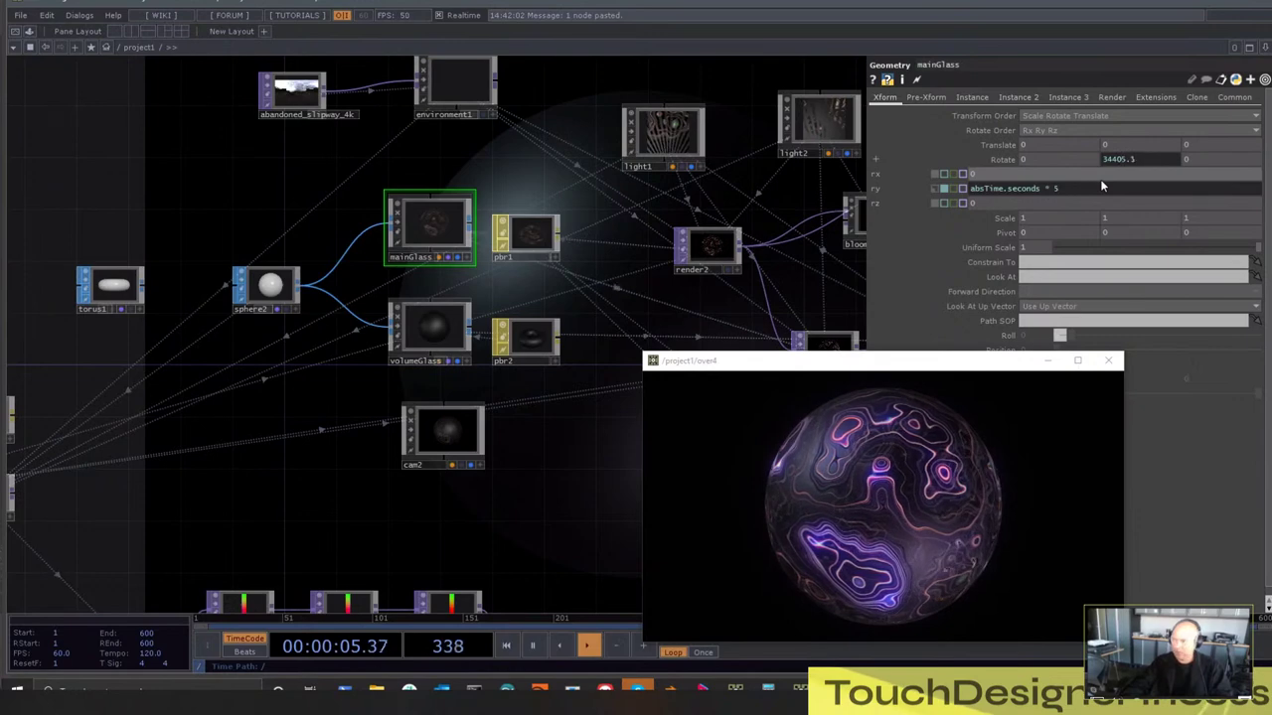
left_click_drag(945, 355, 866, 217)
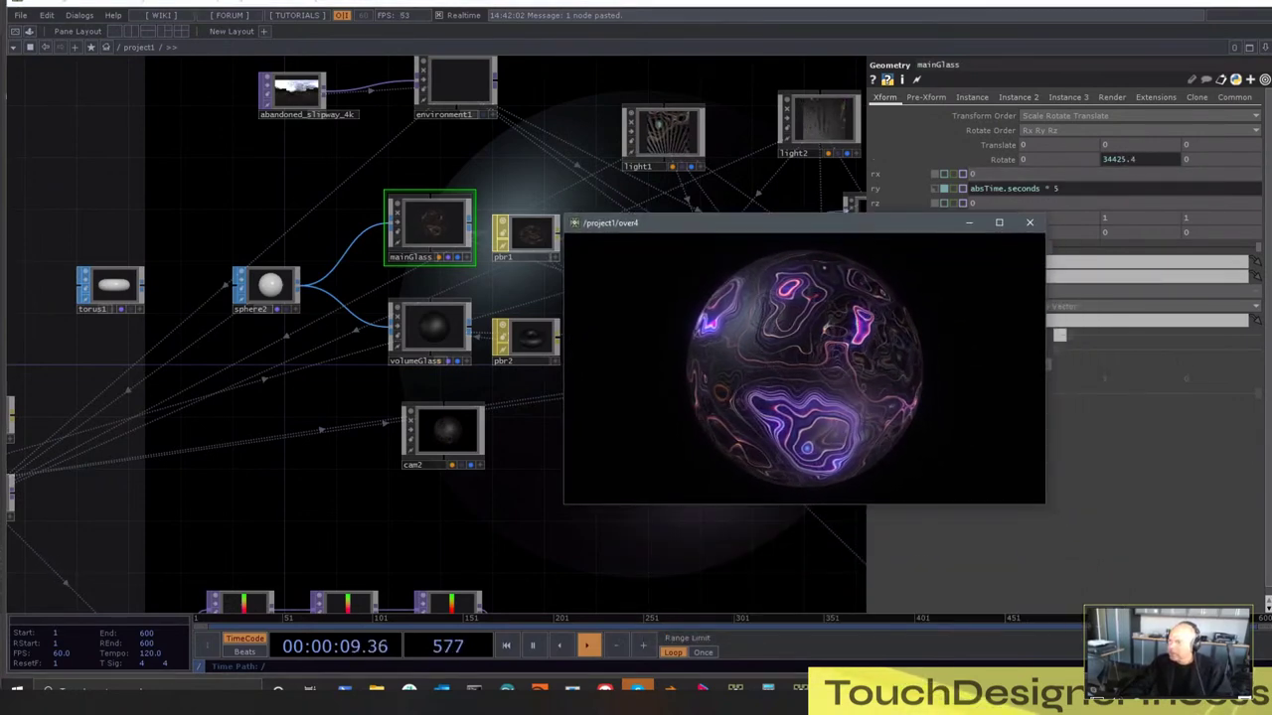
left_click(1002, 159)
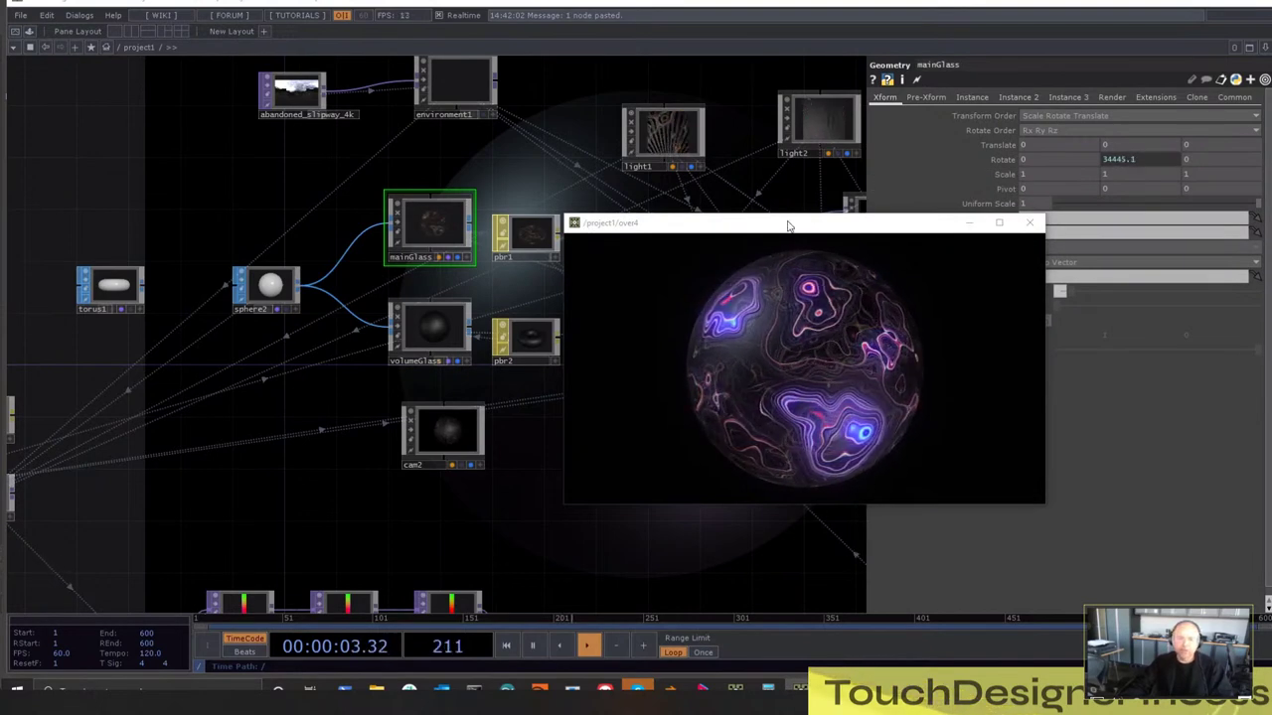
Select noise1, move the over4 viewer off its parameters, and set the noise Period to 84.1
left_click_drag(775, 218, 913, 88)
scroll(606, 455, "down", 3)
scroll(606, 455, "down", 3)
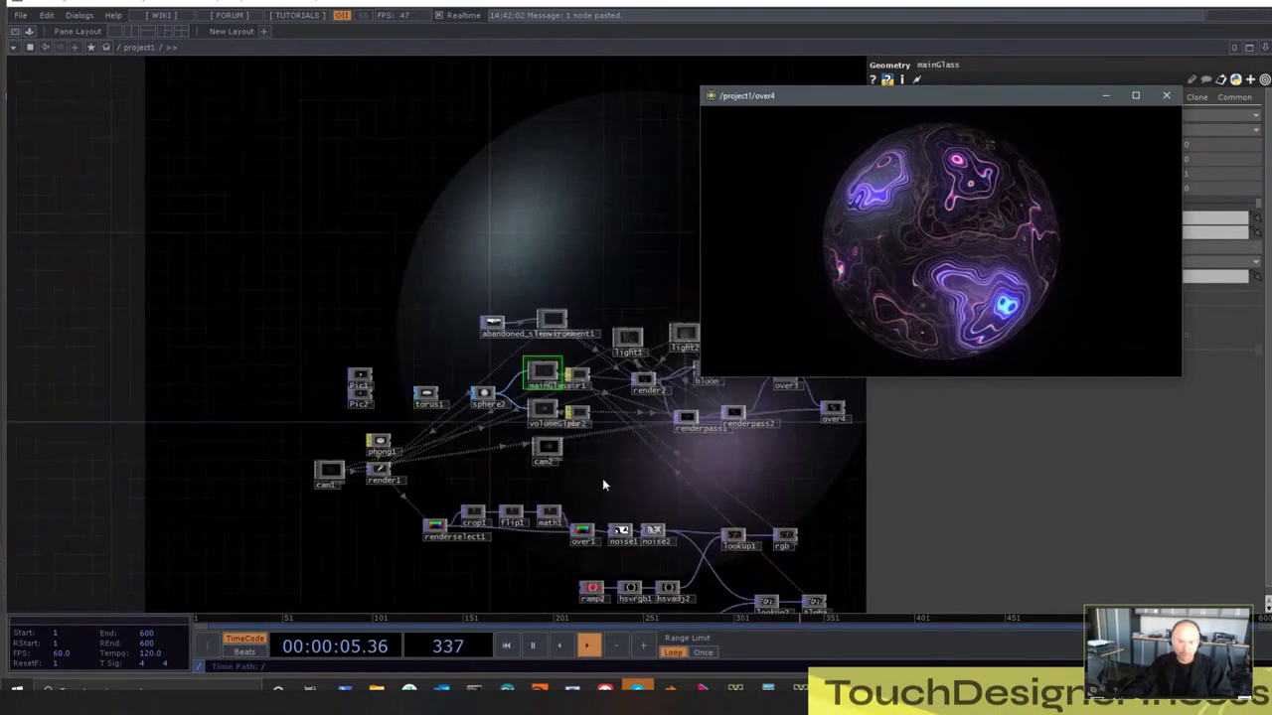
left_click_drag(582, 446, 510, 237)
scroll(543, 267, "up", 5)
right_click_drag(557, 324, 549, 515)
left_click_drag(550, 520, 468, 498)
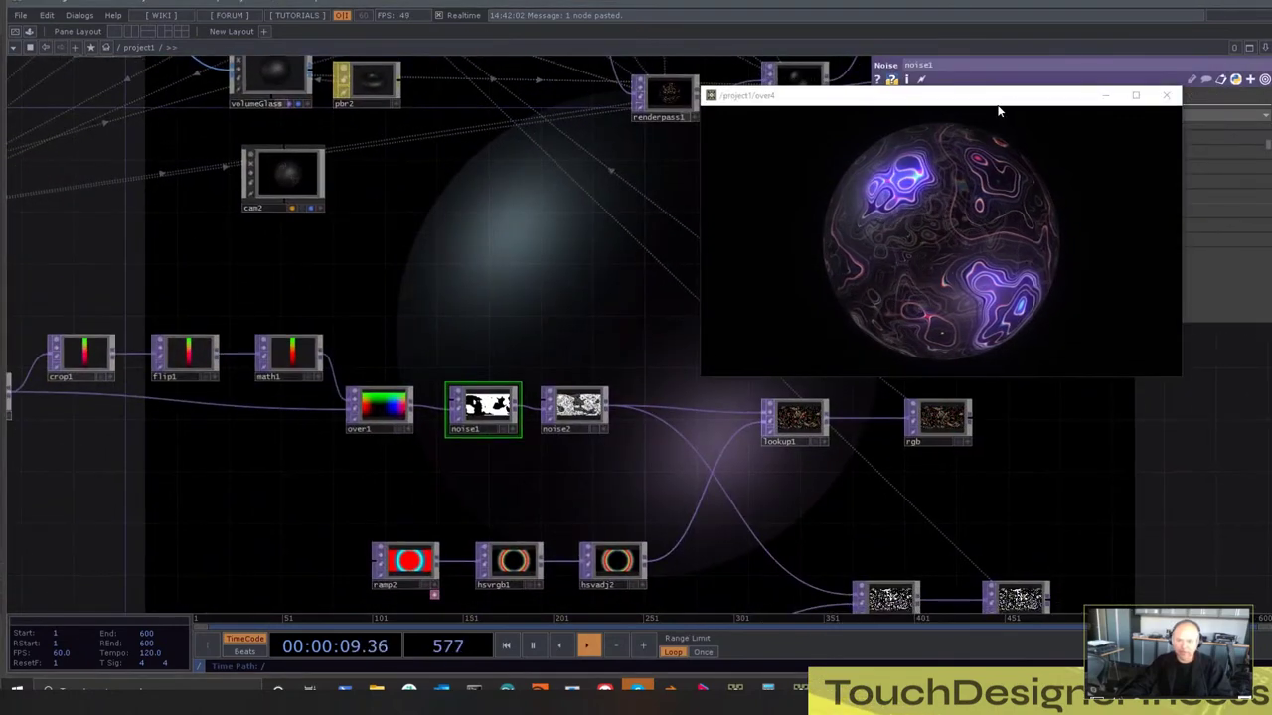
left_click_drag(999, 96, 497, 87)
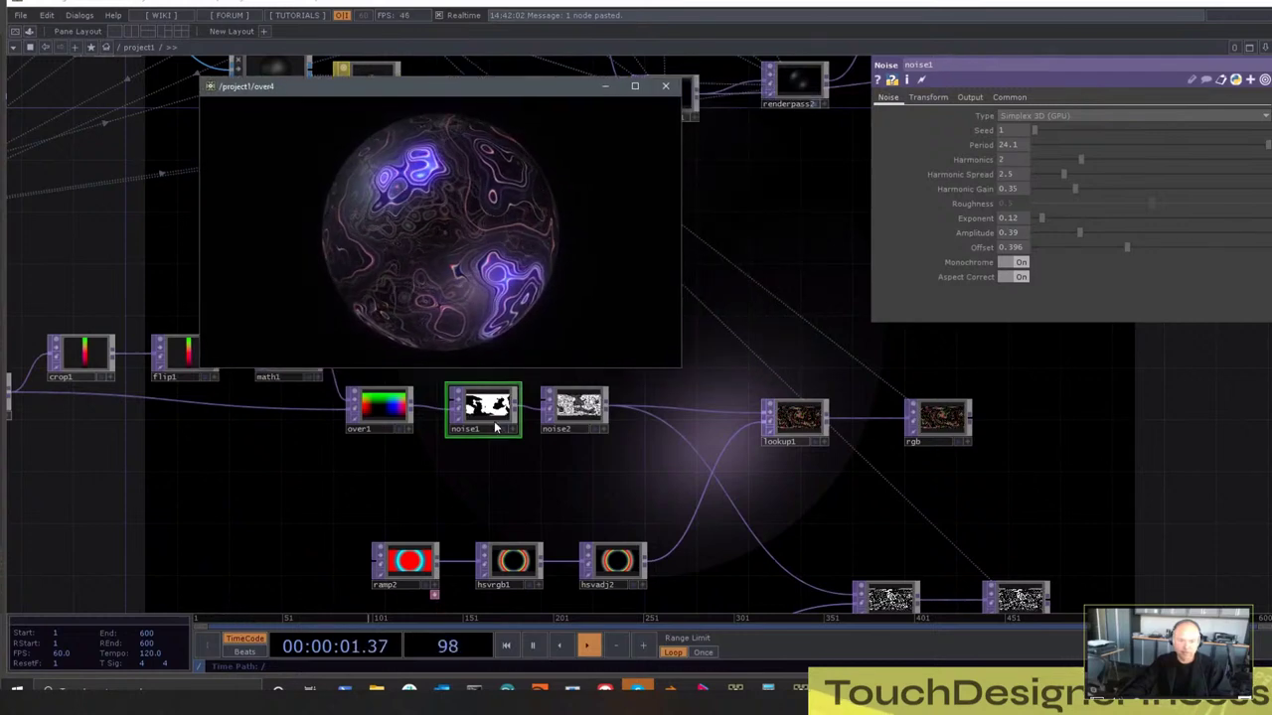
mouse_move(1081, 160)
left_mouse_down()
mouse_move(1101, 159)
mouse_move(1089, 159)
left_mouse_up()
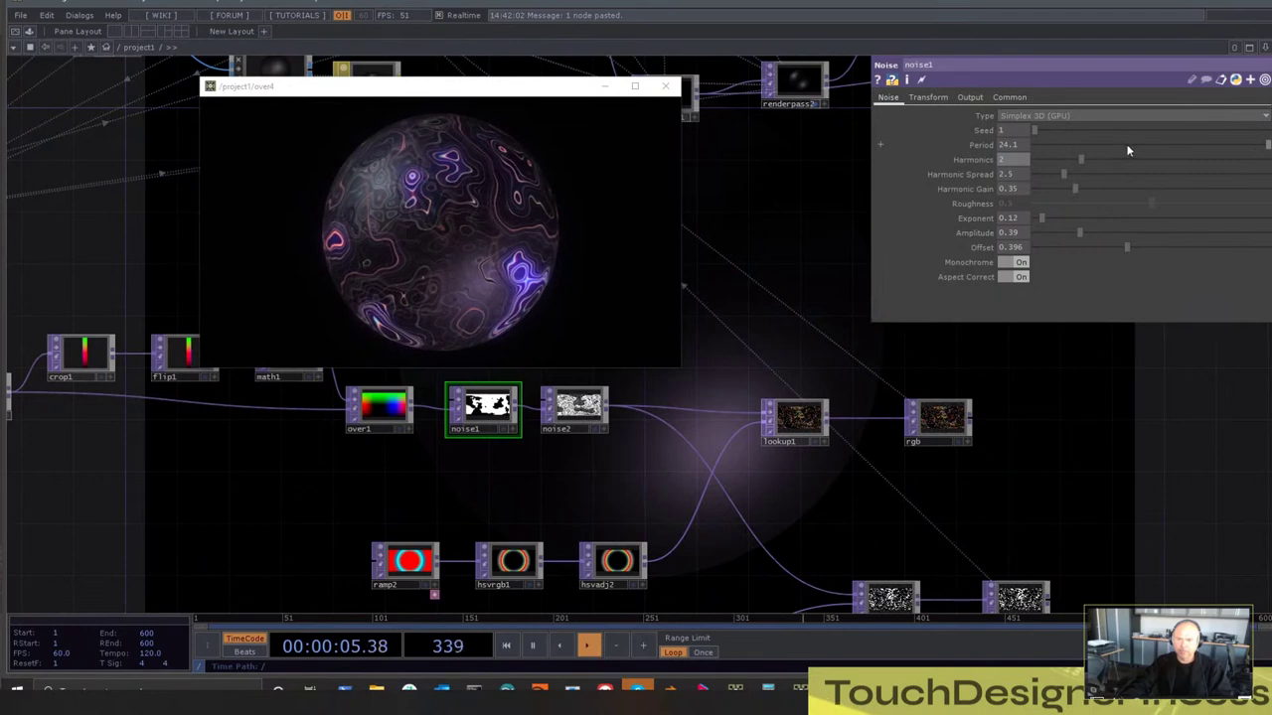
mouse_move(1013, 145)
middle_mouse_down()
mouse_move(999, 130)
mouse_move(1018, 121)
middle_mouse_up()
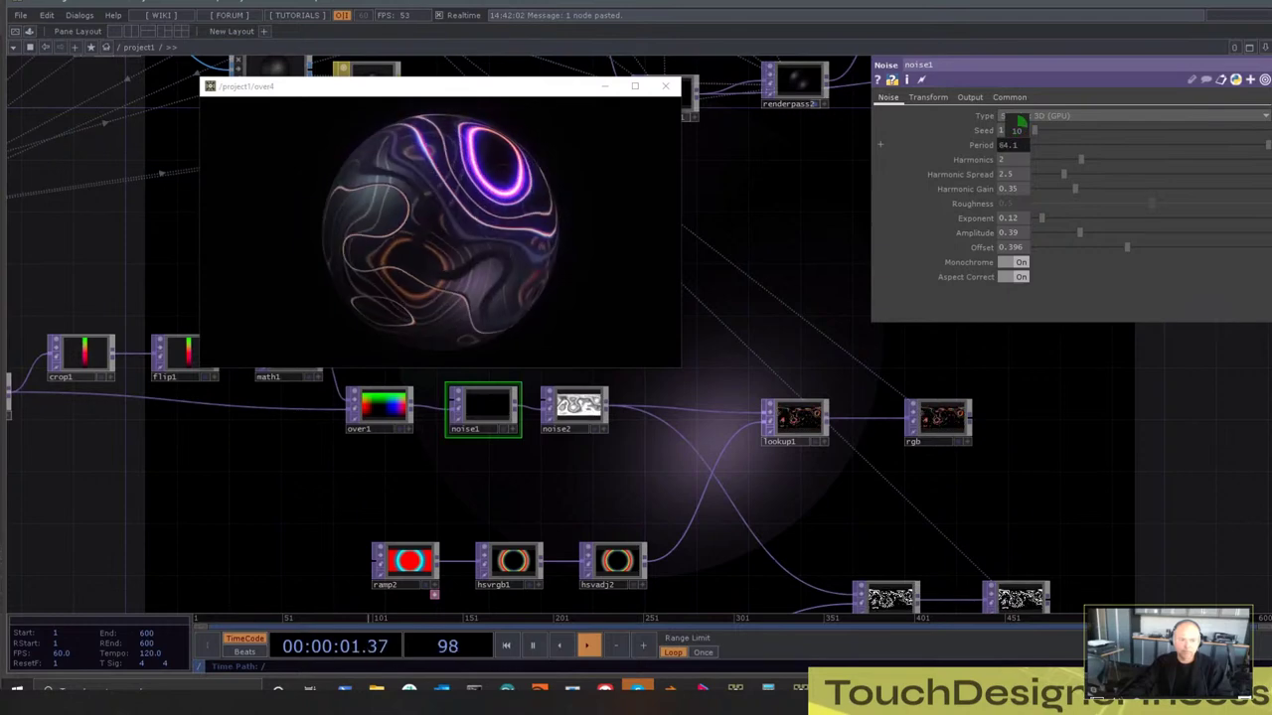
Move renderpass1 below renderpass2 so that its wire to over4 runs separately
scroll(761, 321, "down", 5)
left_click_drag(776, 353, 799, 398)
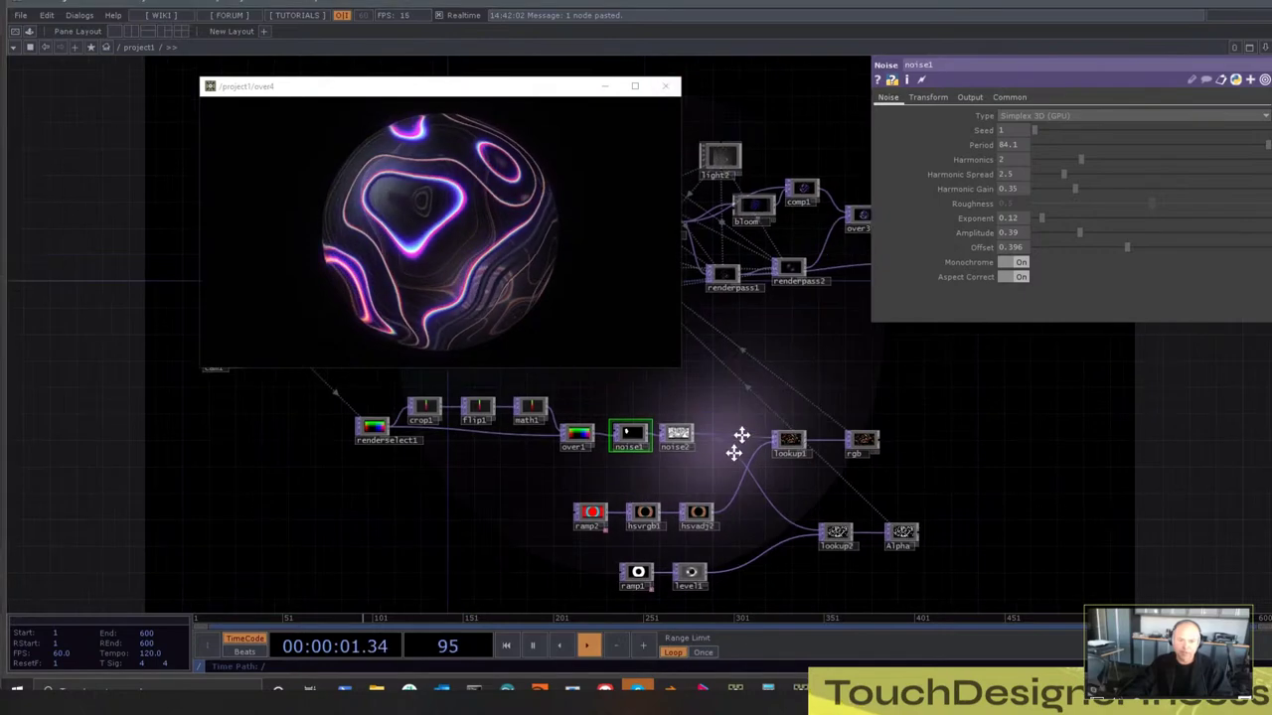
scroll(738, 440, "down", 3)
scroll(738, 421, "up", 6)
scroll(787, 520, "down", 2)
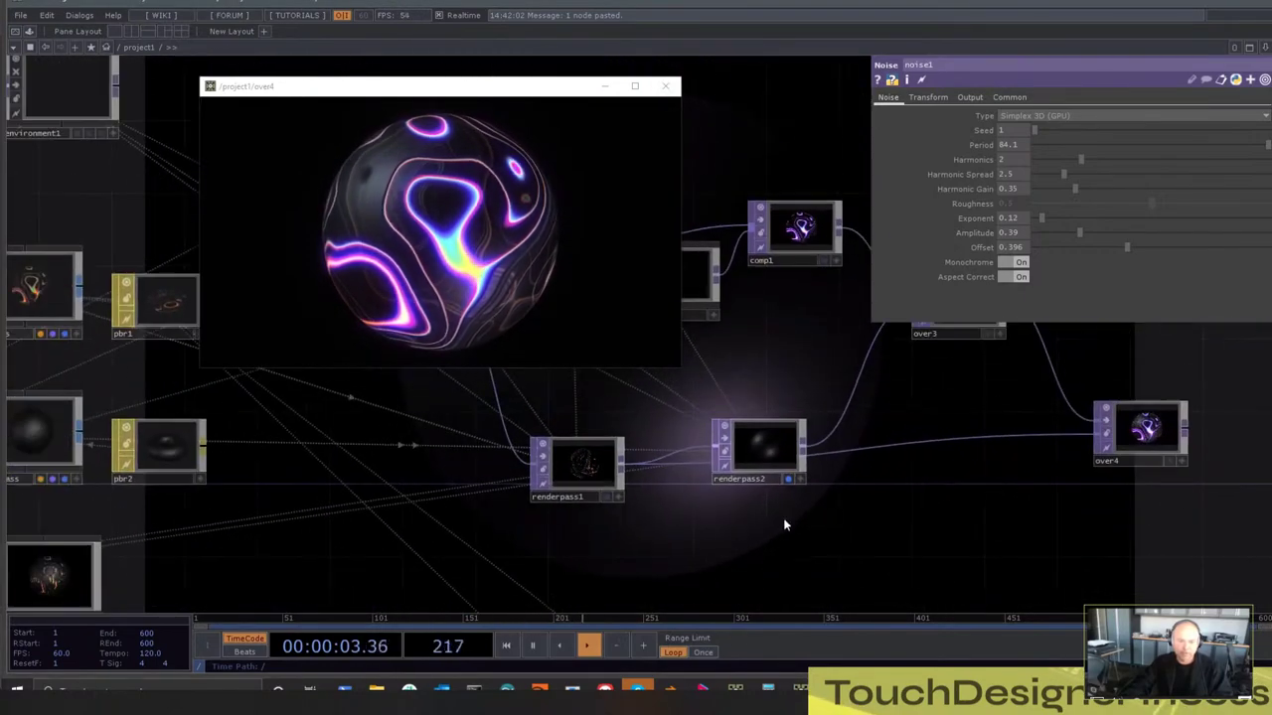
left_click_drag(566, 464, 619, 518)
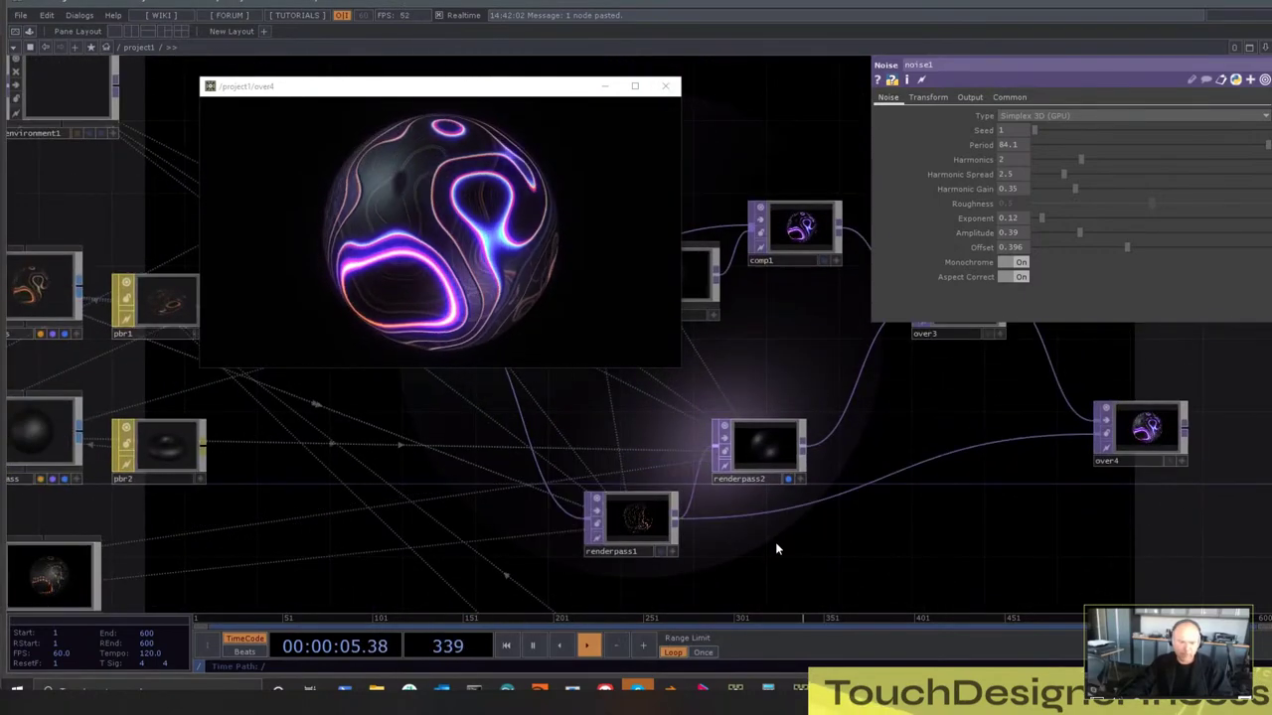
Insert an HSV Adjust TOP on the wire between renderpass1 and over4 and set its Saturation Multiplier to 0.47
left_click_drag(777, 549, 746, 529)
right_click(775, 481)
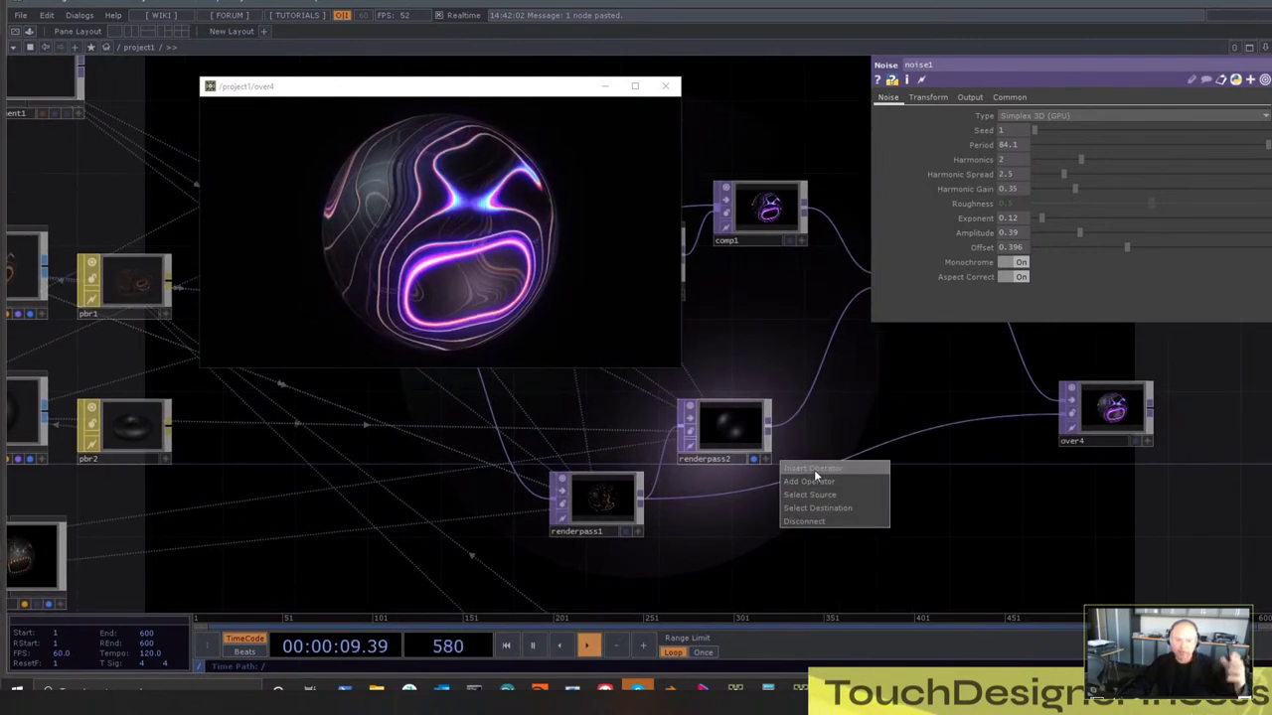
left_click(814, 469)
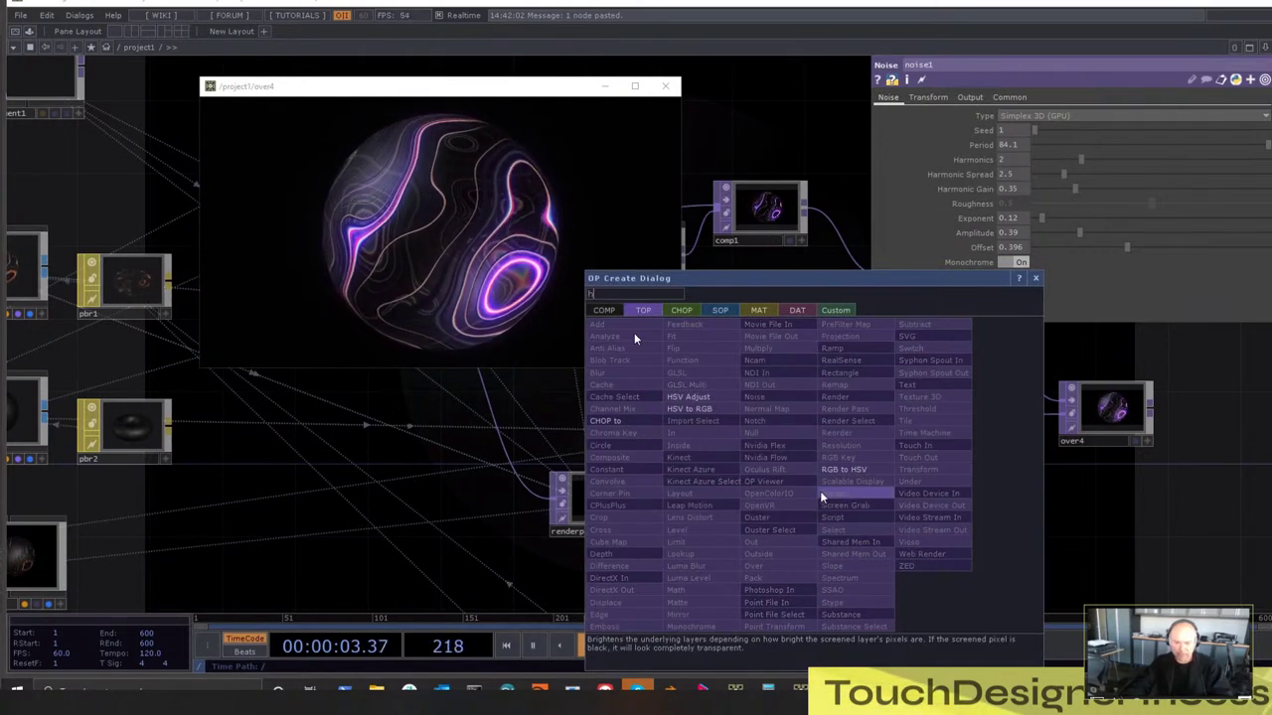
left_click(696, 397)
left_click(869, 528)
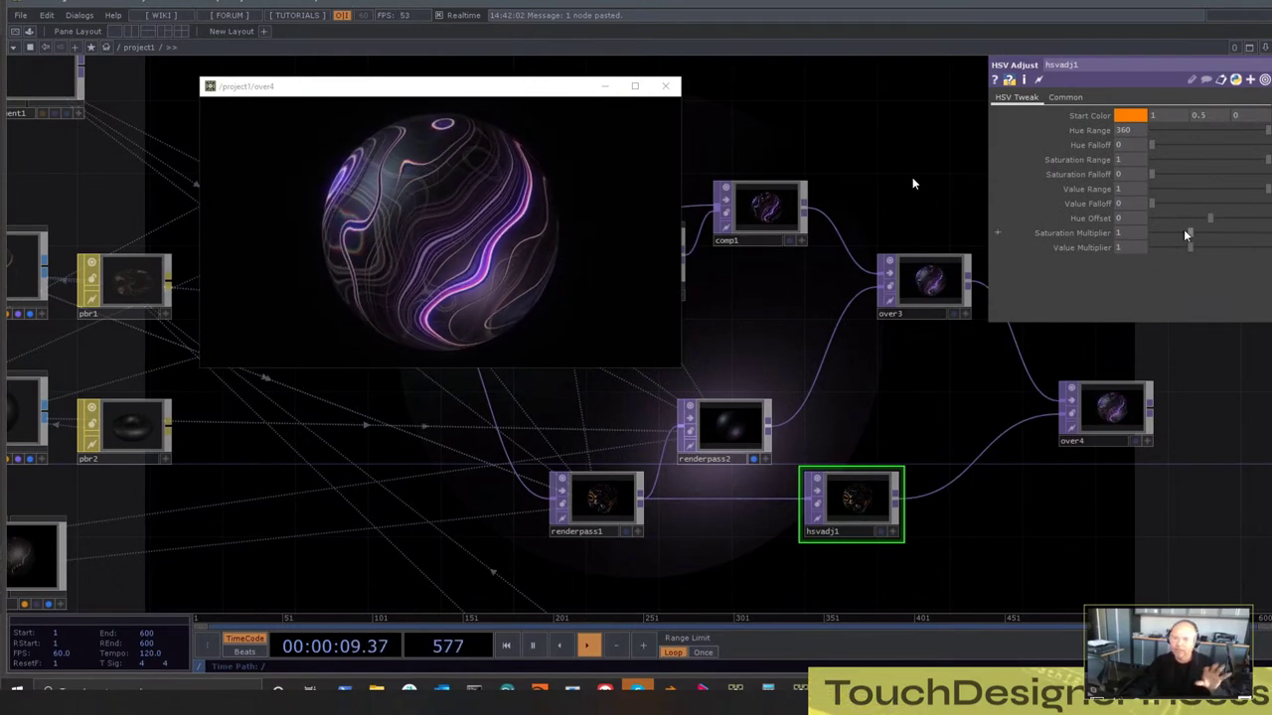
left_click_drag(1189, 236, 1170, 235)
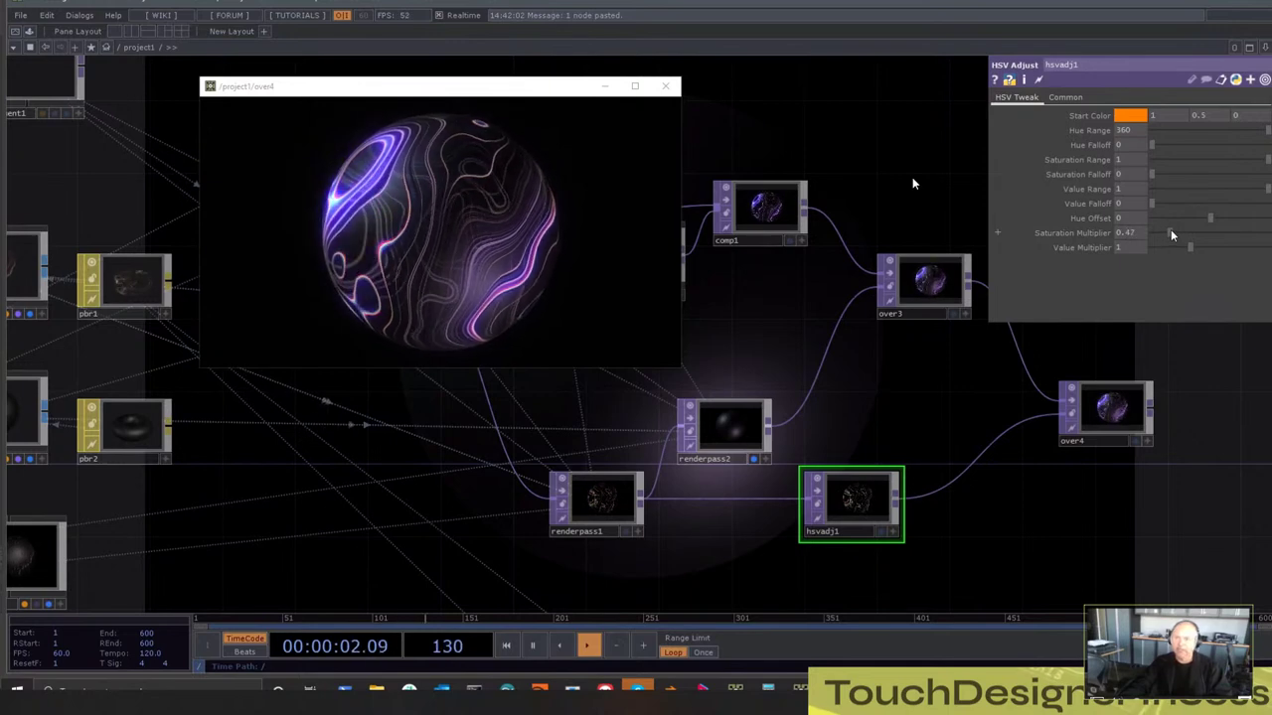
Insert an OpenColorIO TOP after hsvadj1 and set its CDL Mode to Values
right_click(893, 500)
left_click(902, 502)
right_click(900, 507)
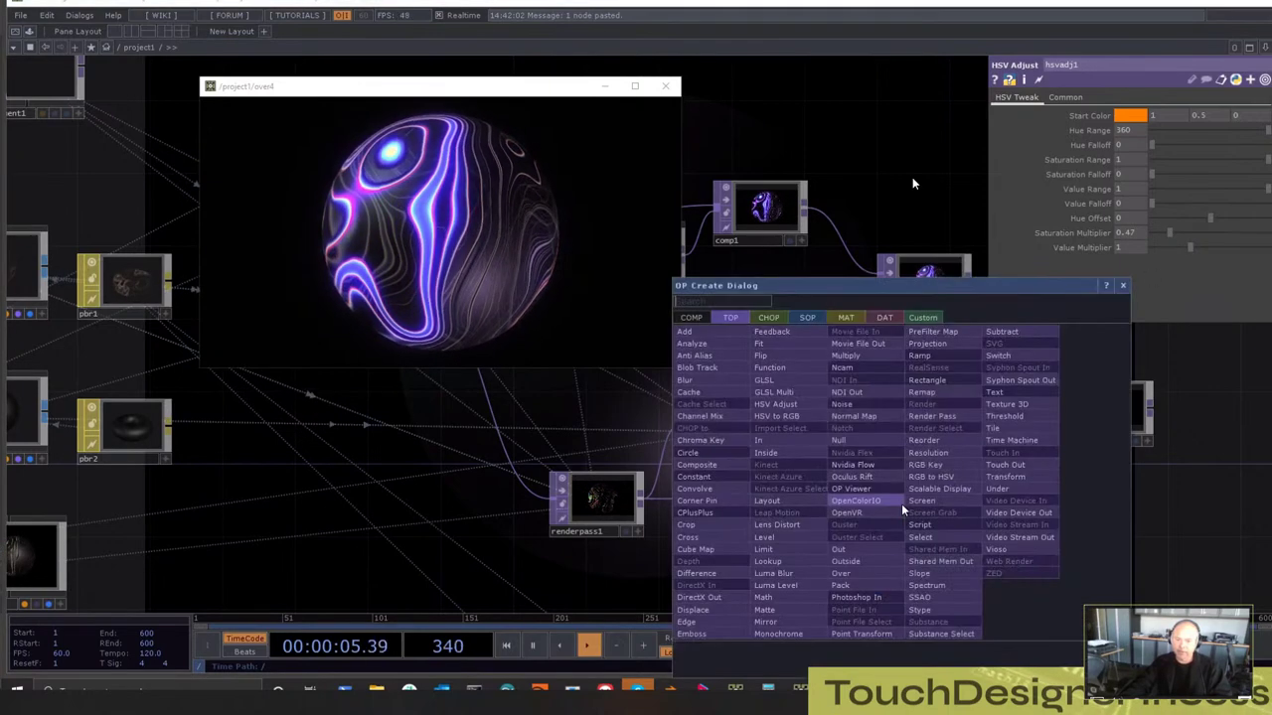
type("o")
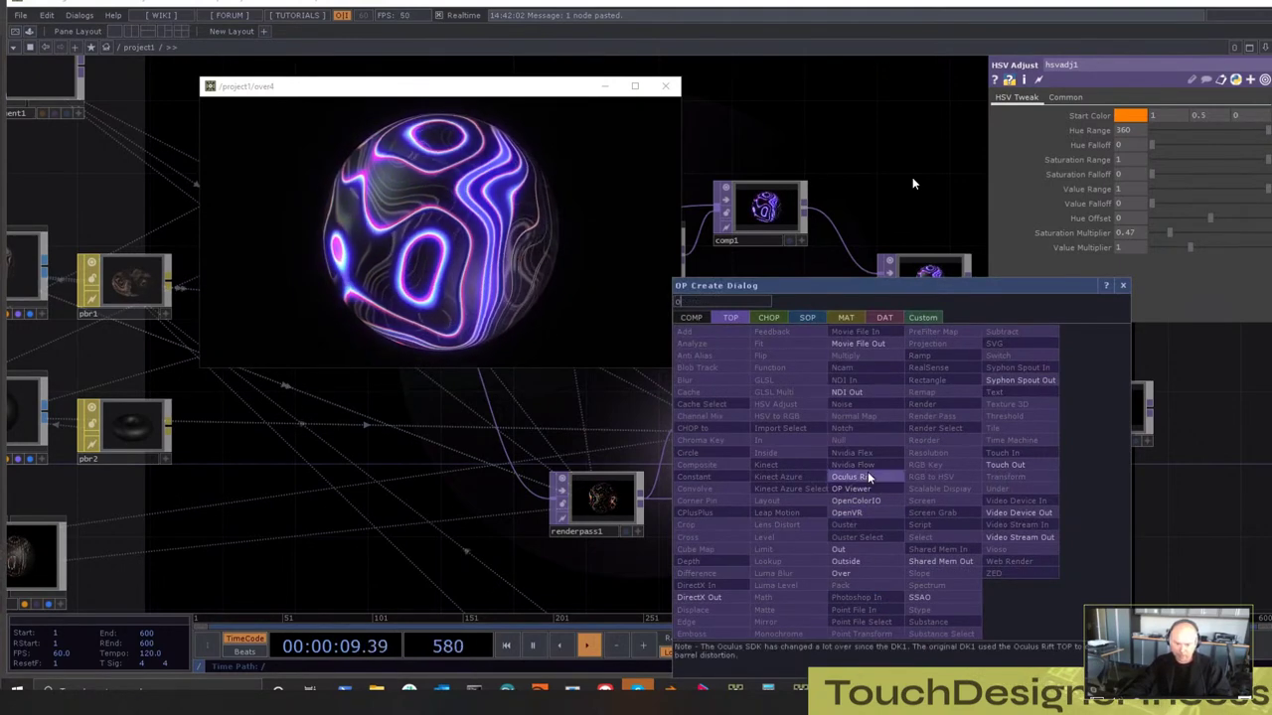
left_click(872, 503)
left_click(1013, 505)
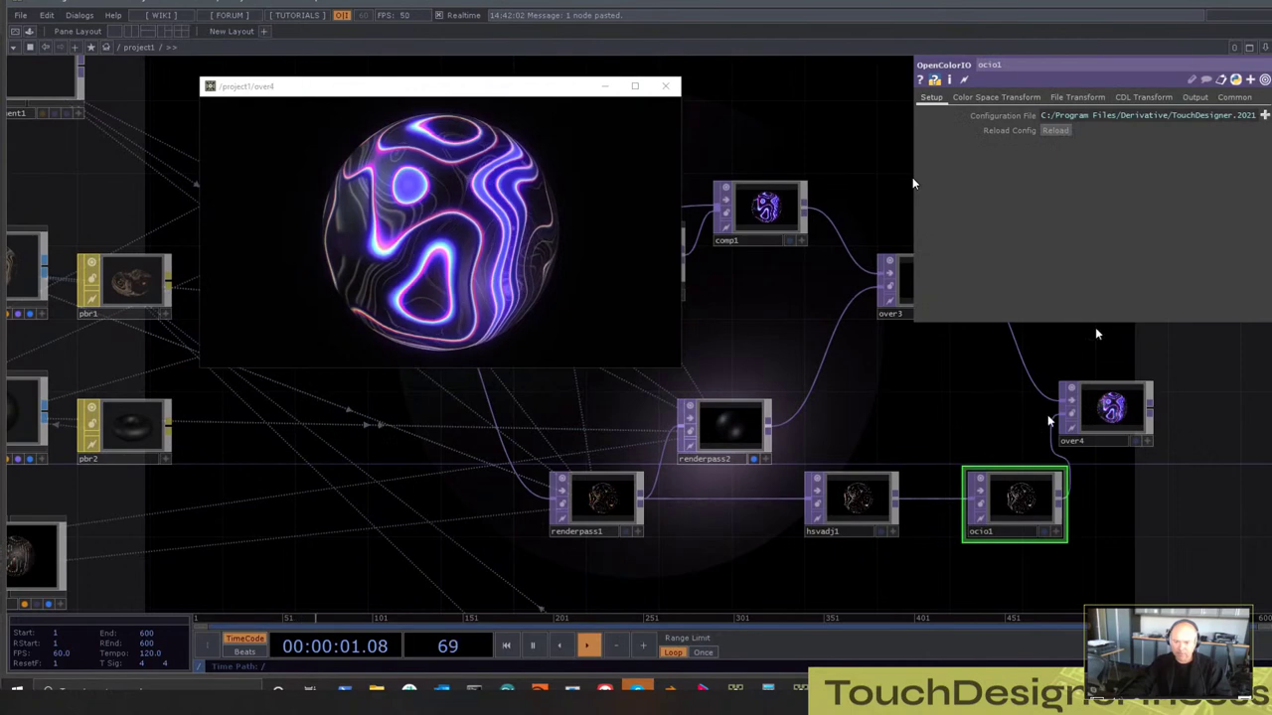
left_click(1144, 99)
left_click(1093, 117)
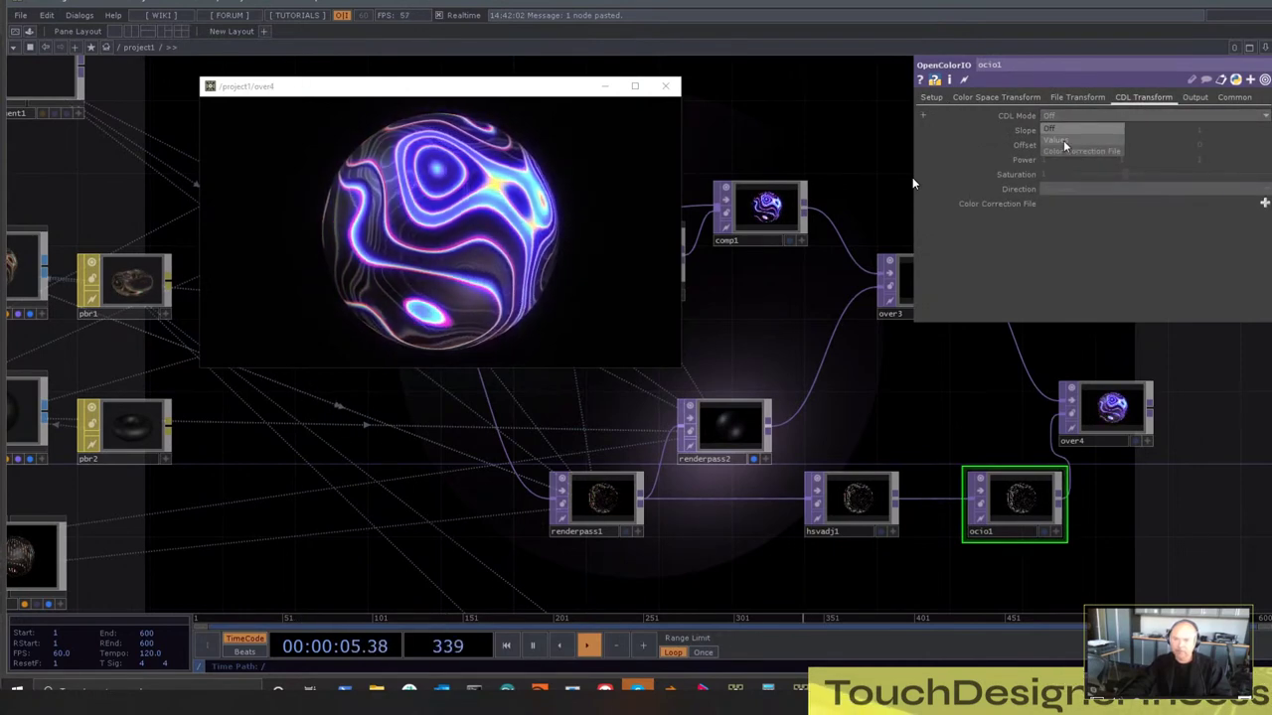
left_click(1064, 142)
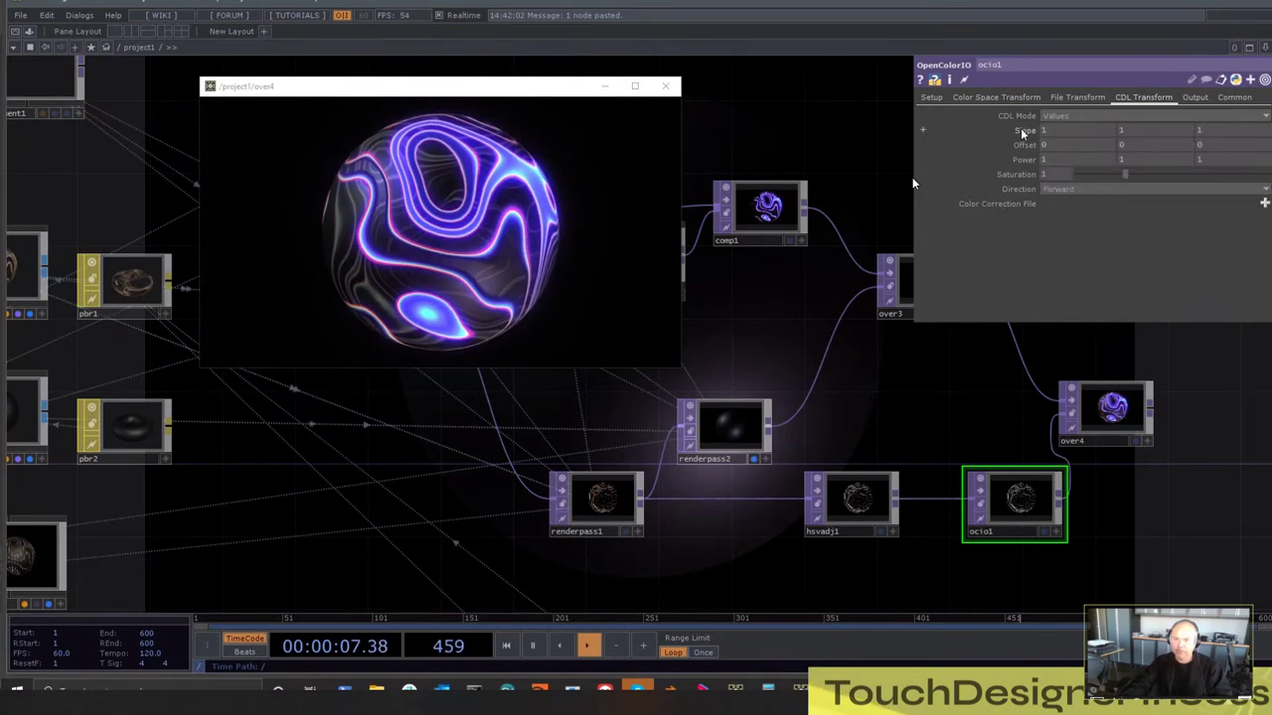
Set the third (blue) component of ocio1's CDL values to Slope 1.8, Offset 0 and Power 1.2
left_click_drag(863, 370, 739, 308)
scroll(857, 433, "up", 3)
left_click_drag(914, 320, 764, 326)
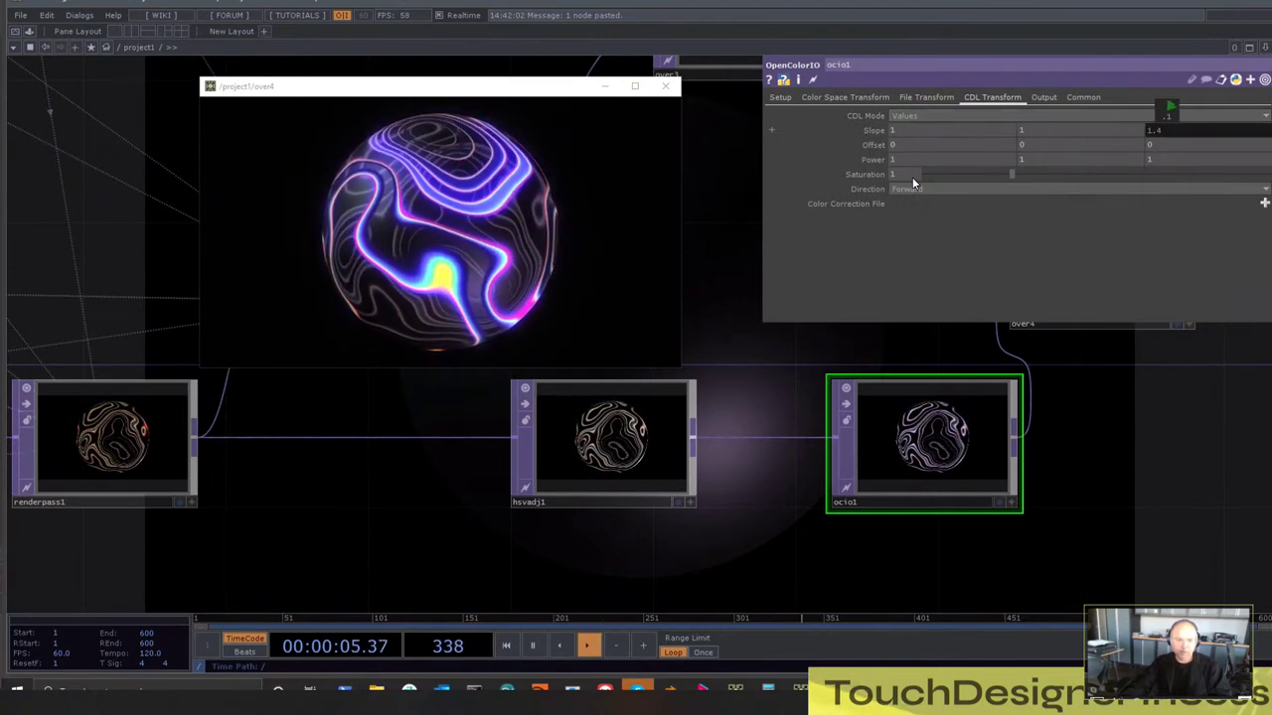
mouse_move(1159, 159)
middle_mouse_down()
mouse_move(1192, 146)
mouse_move(1180, 146)
middle_mouse_up()
mouse_move(1058, 146)
middle_mouse_down()
mouse_move(1077, 146)
mouse_move(1056, 148)
middle_mouse_up()
left_click(1186, 144)
type("0")
key("Return")
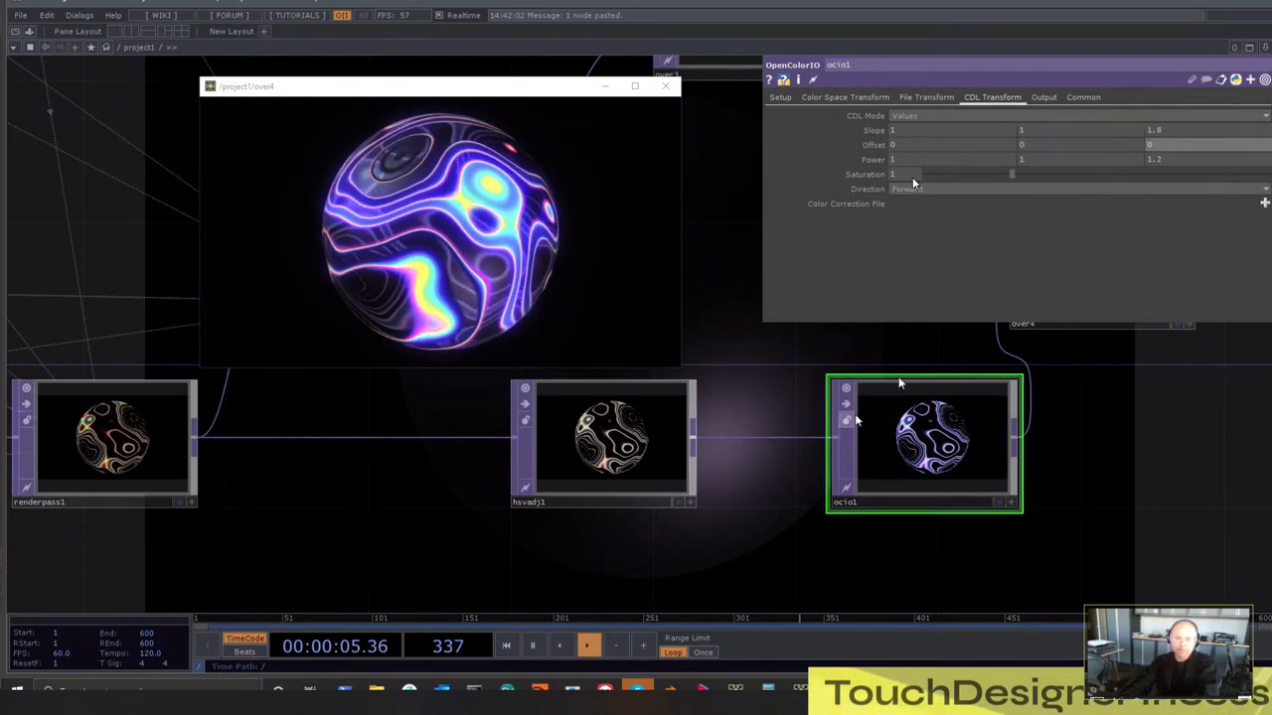
Undo the last node move
scroll(892, 409, "down", 8)
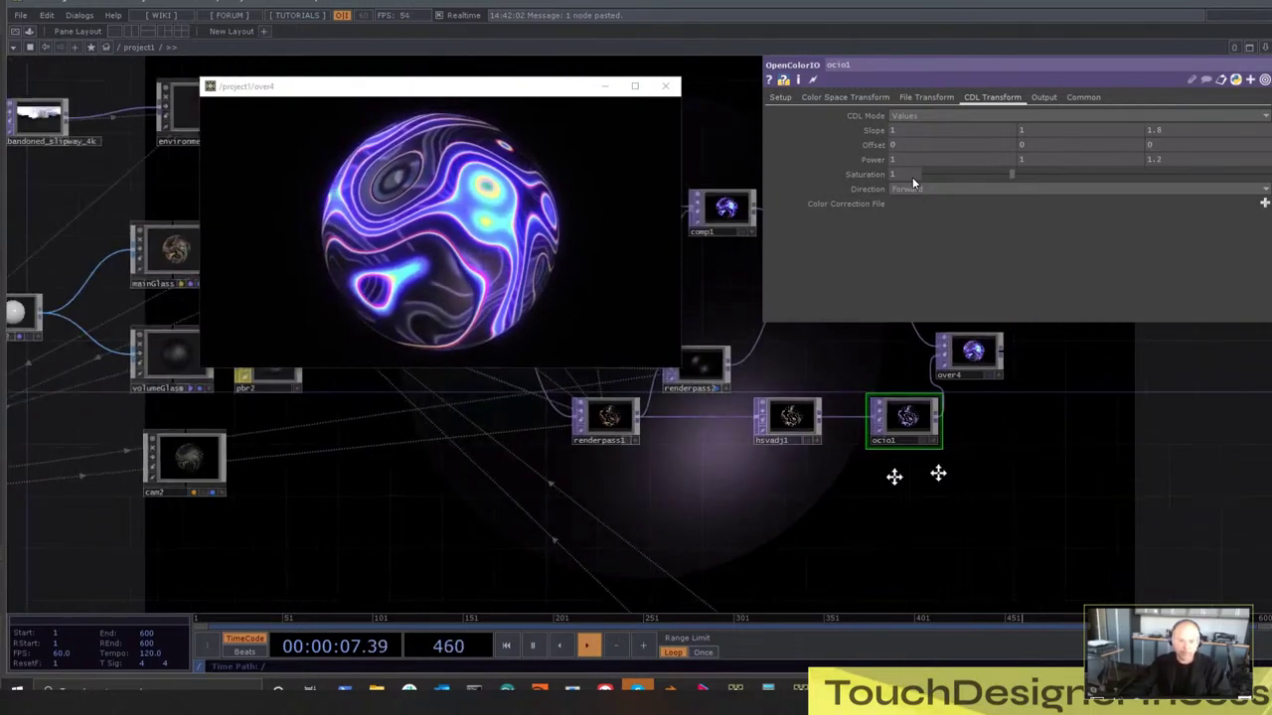
scroll(895, 477, "down", 6)
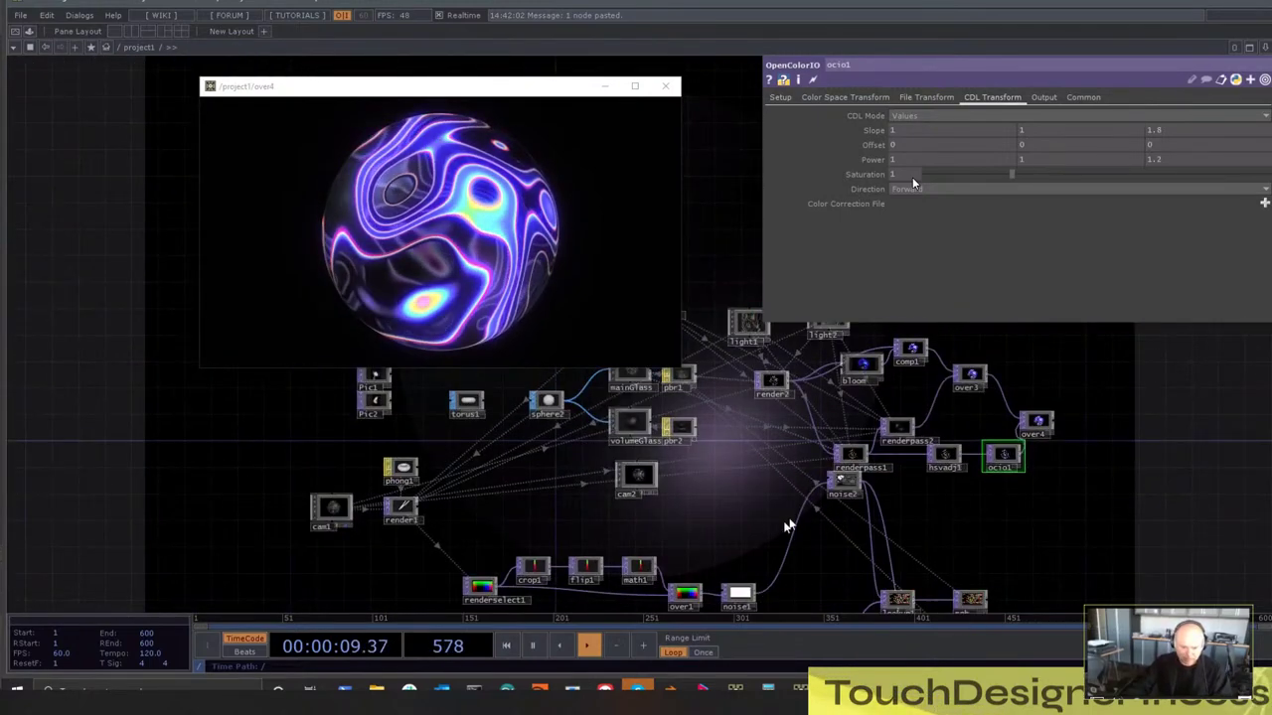
key("ctrl+z")
left_click_drag(837, 494, 1086, 513)
scroll(778, 469, "up", 5)
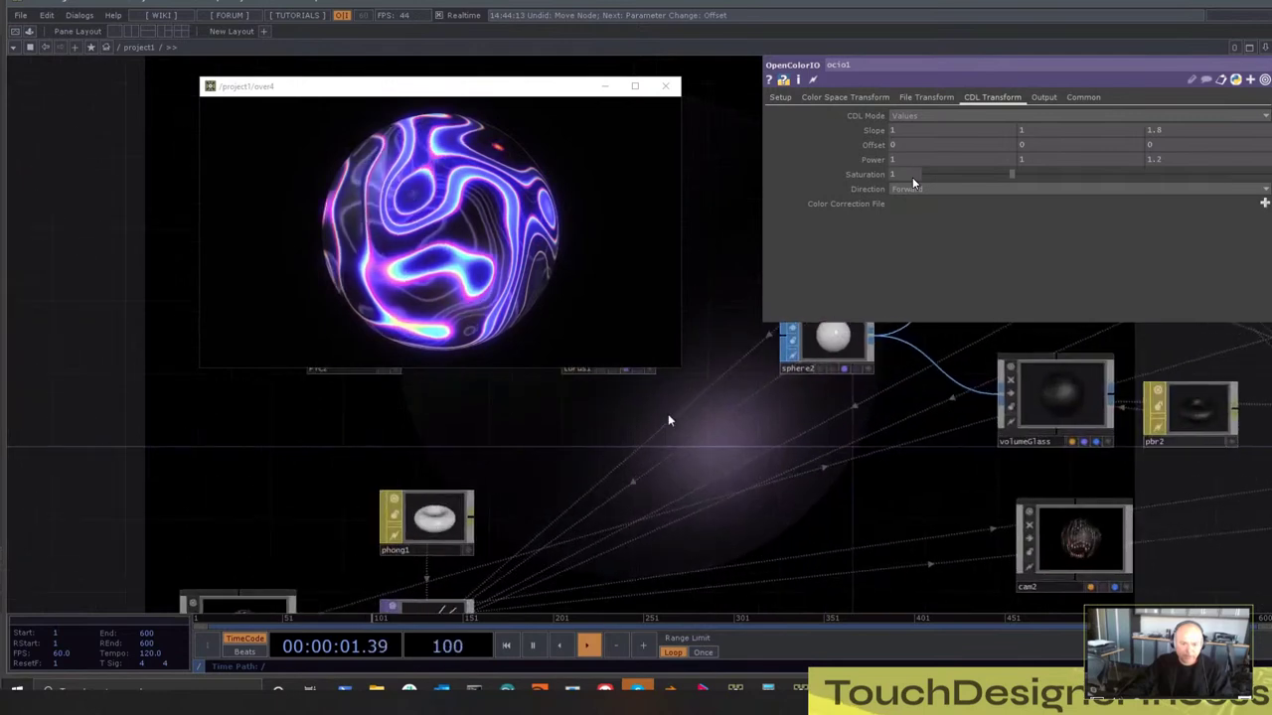
Insert a Null SOP between sphere2 and the mainGlass and volumeGlass geometry components
left_click_drag(669, 420, 681, 522)
left_click_drag(817, 394, 776, 401)
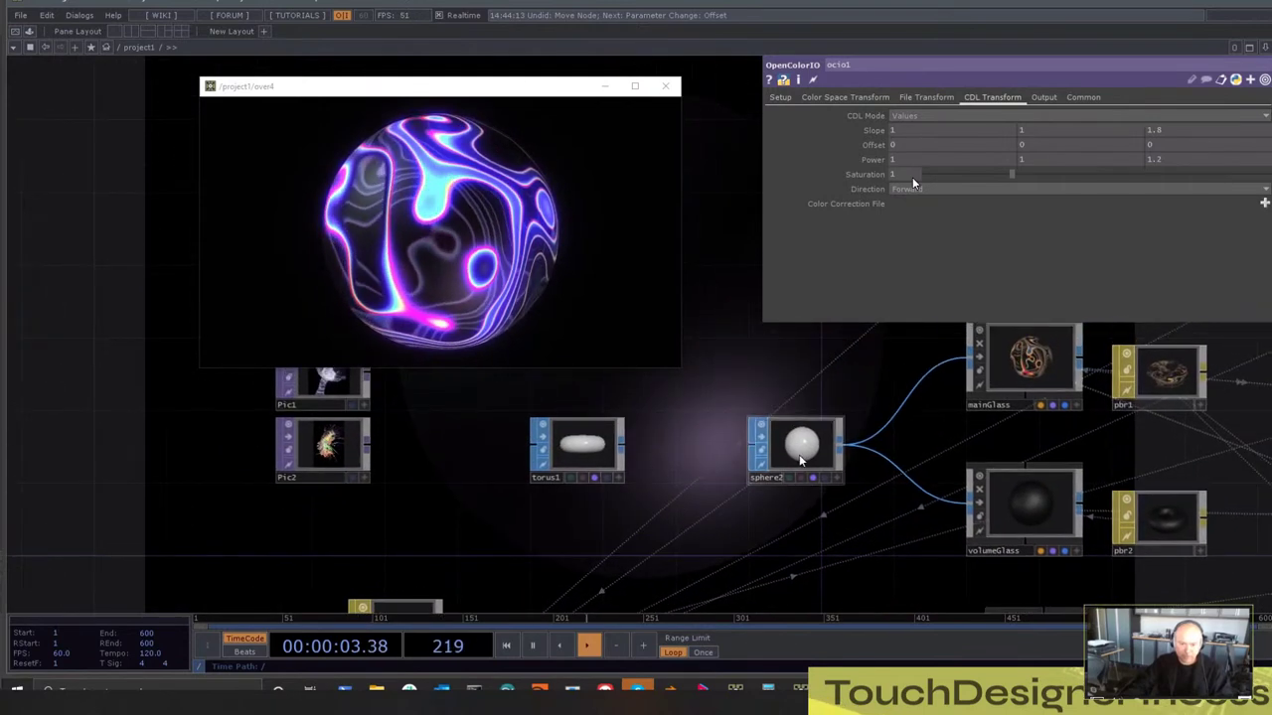
left_click_drag(803, 459, 711, 460)
left_click_drag(765, 402, 664, 455)
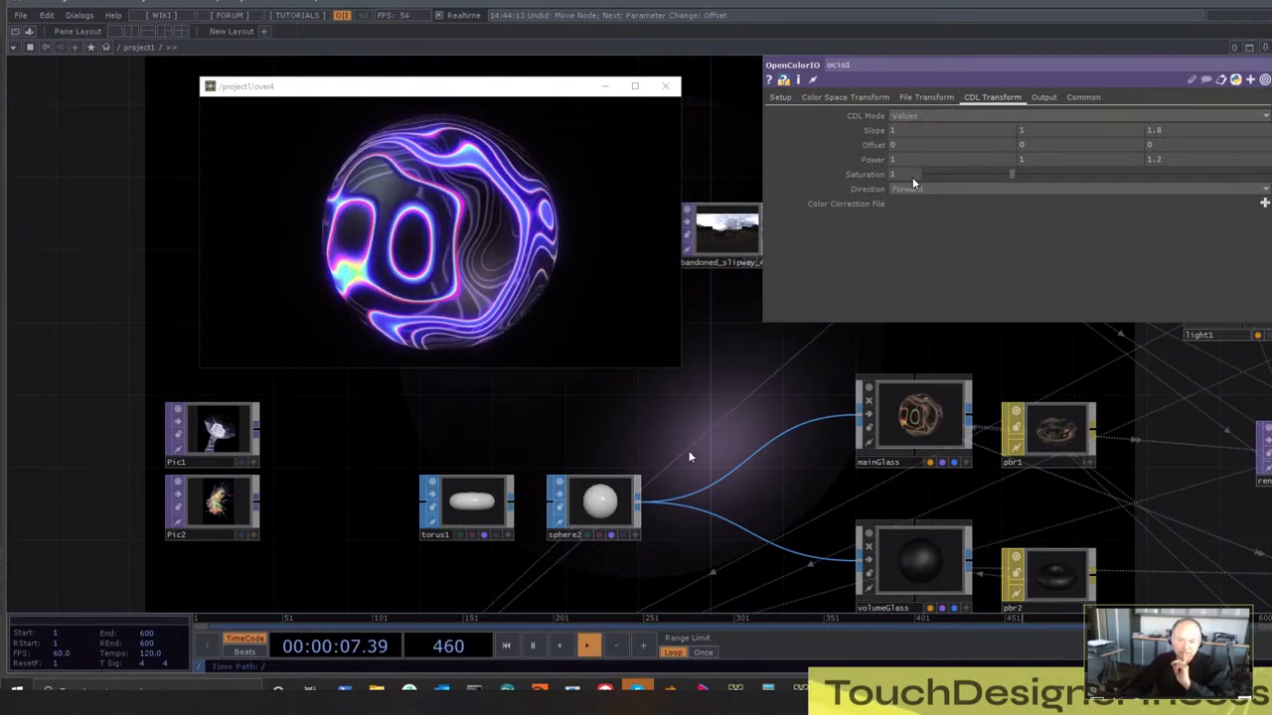
left_click_drag(691, 457, 559, 445)
scroll(564, 443, "down", 2)
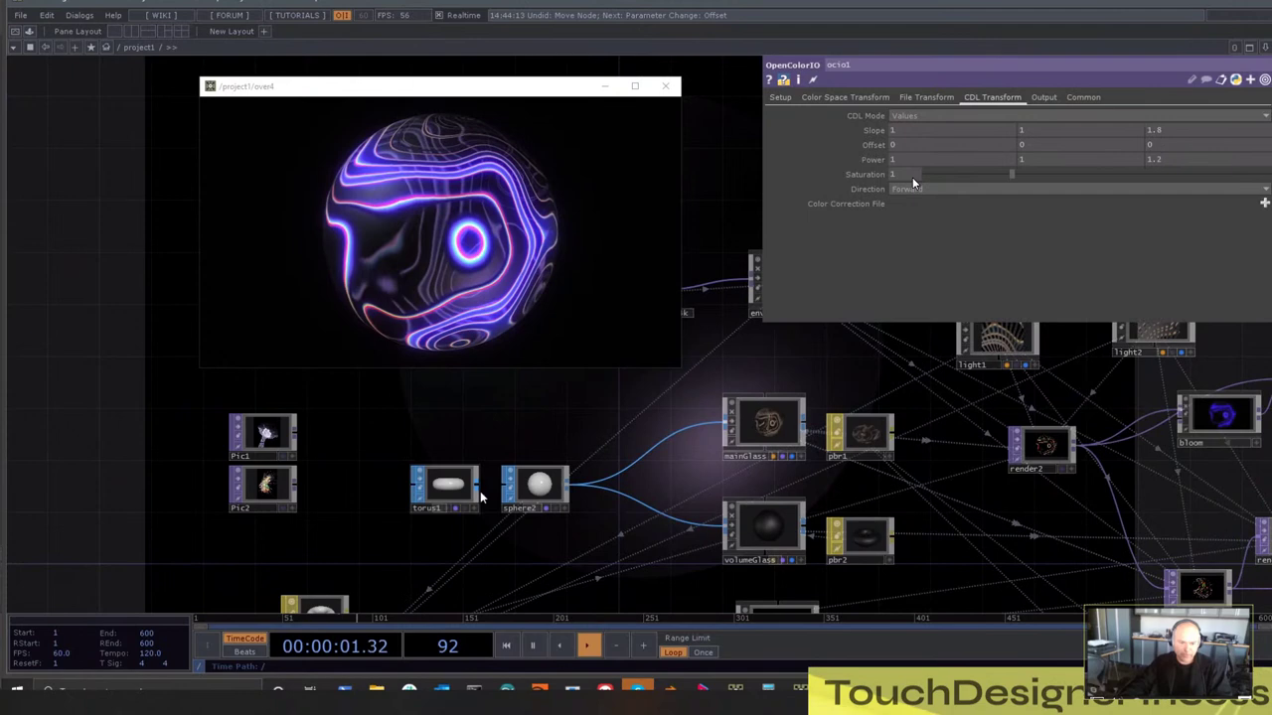
left_click_drag(478, 497, 625, 494)
scroll(725, 426, "down", 2)
right_click(750, 412)
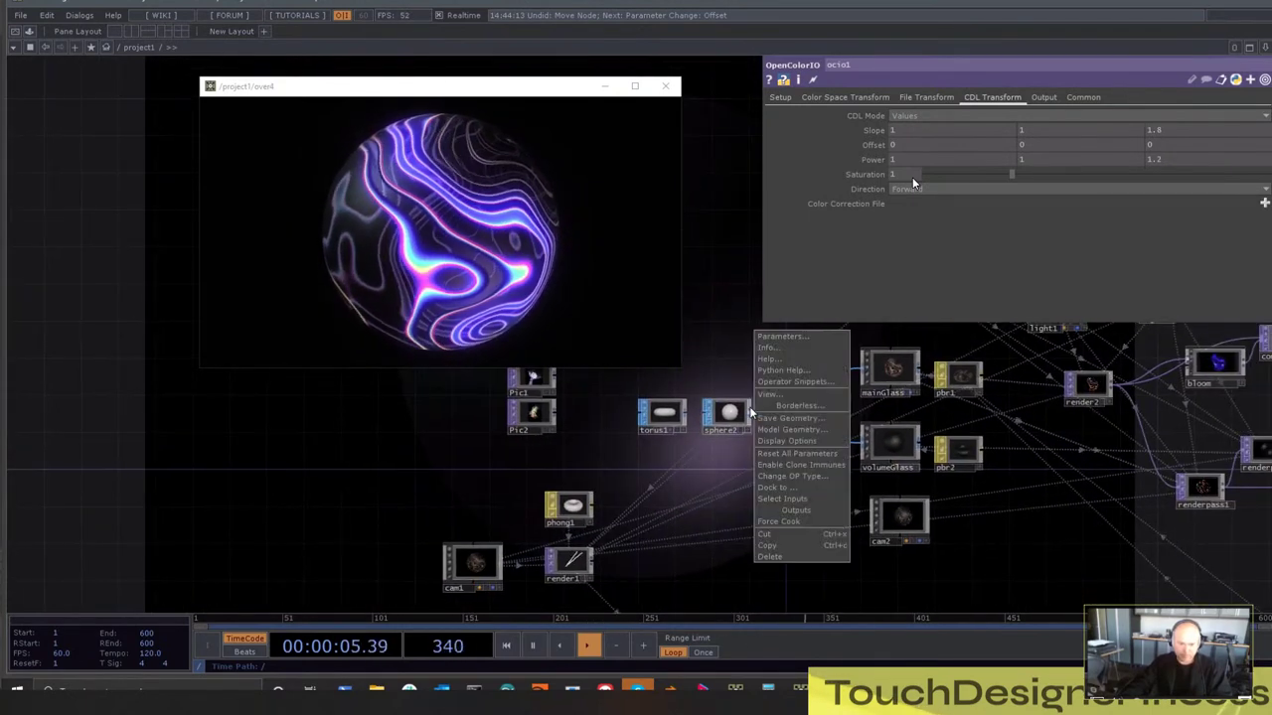
left_click(750, 413)
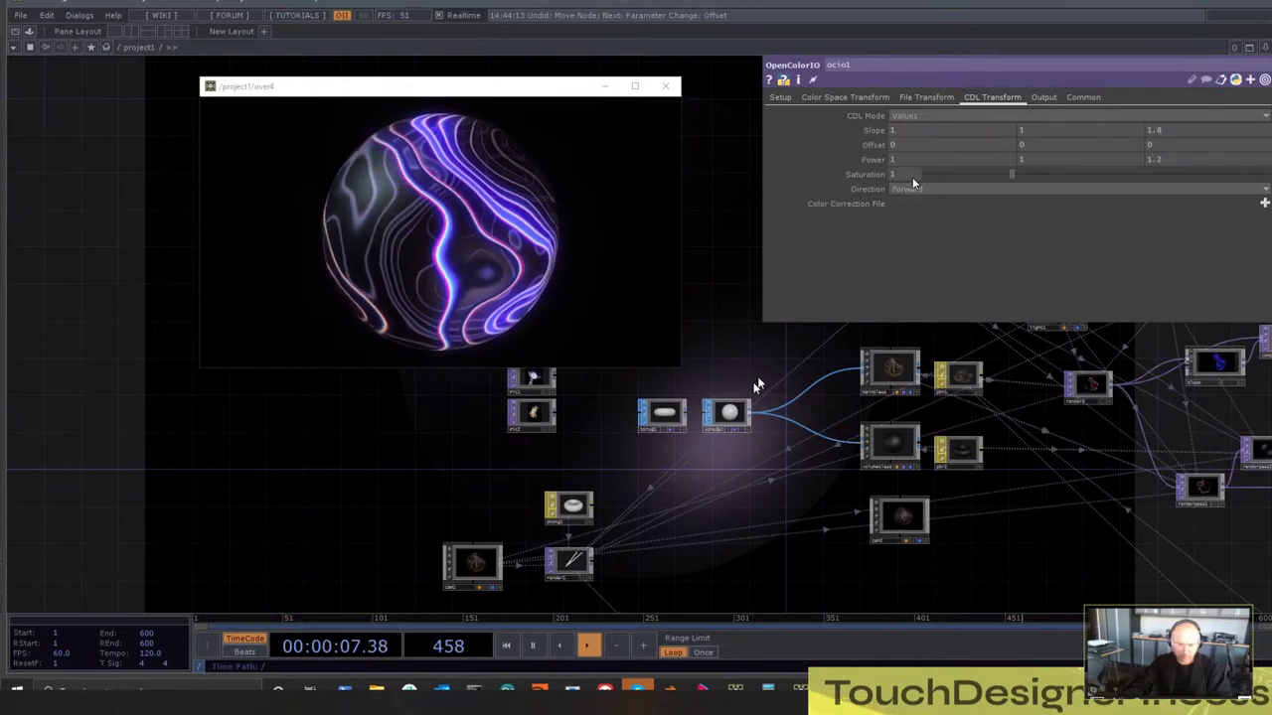
scroll(754, 392, "up", 3)
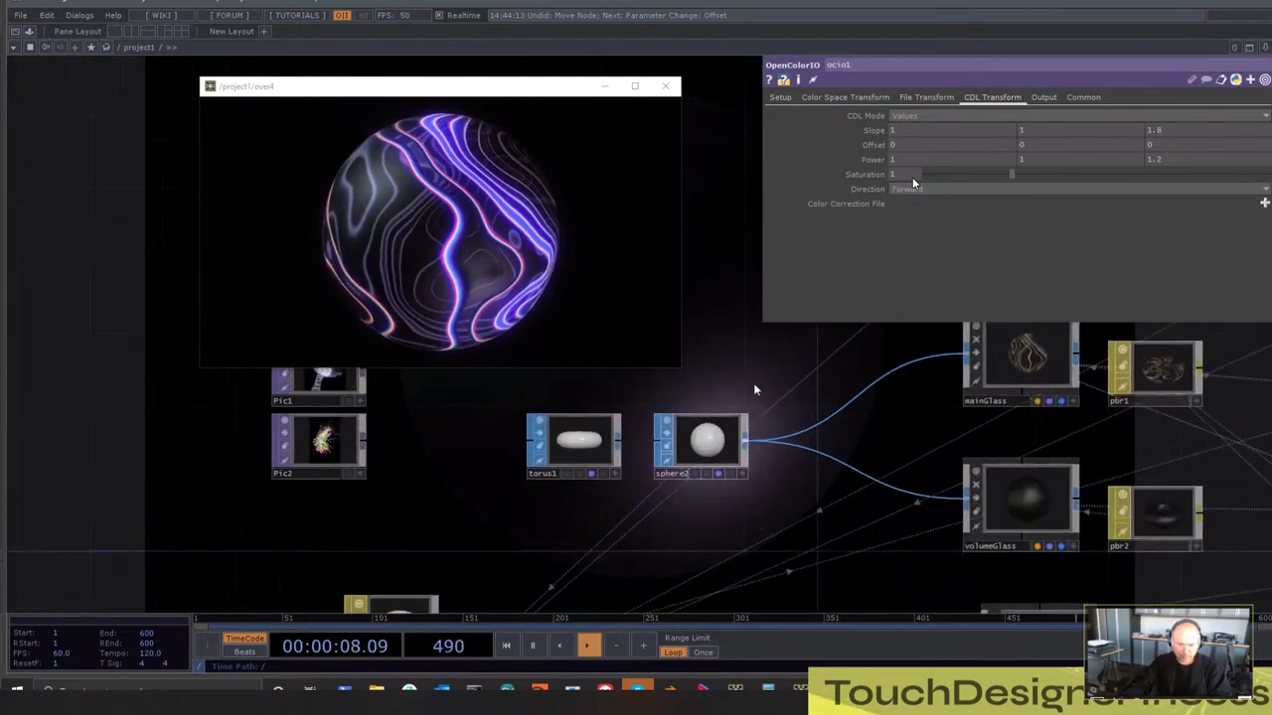
right_click(748, 447)
type("n")
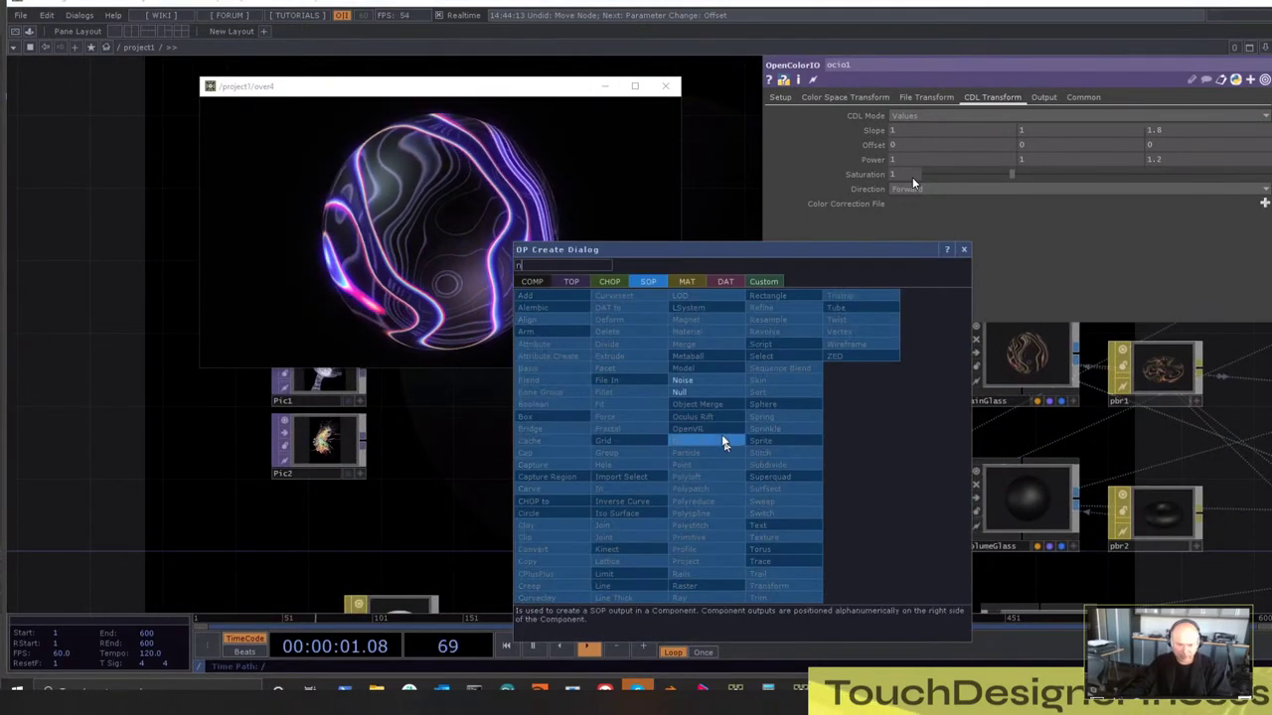
left_click(701, 391)
left_click(840, 443)
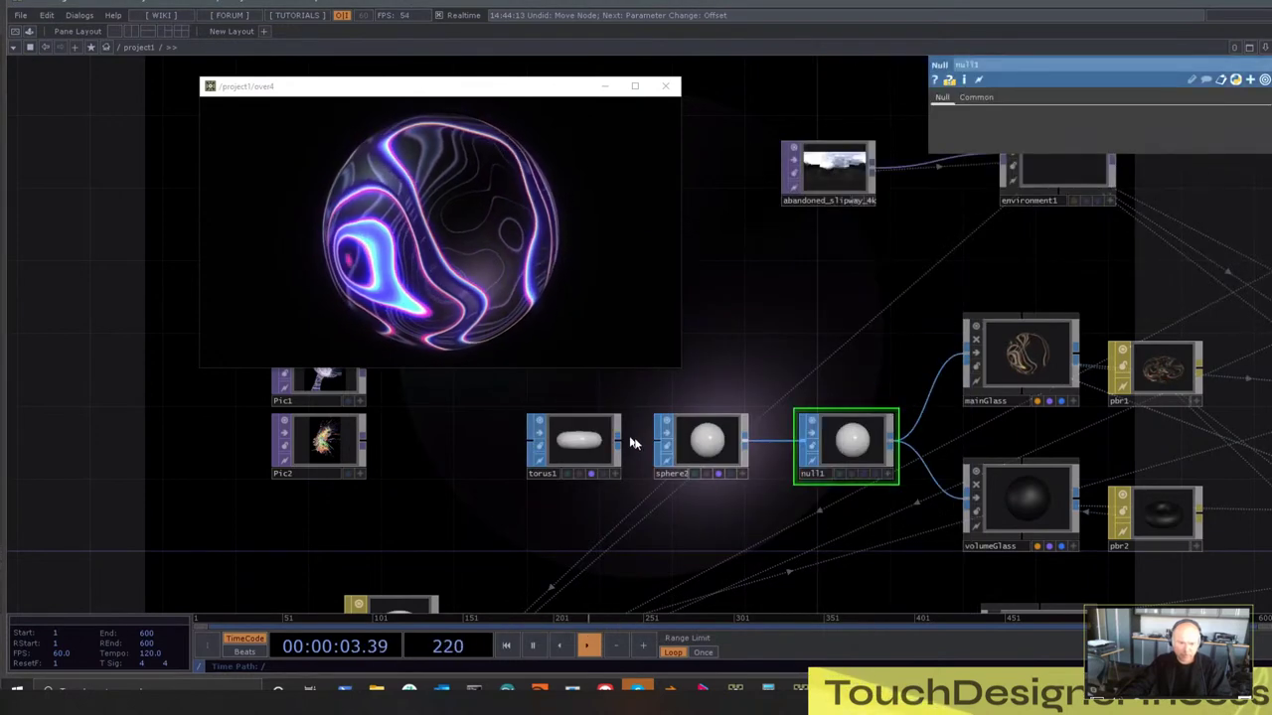
Move sphere2 out of the way and connect torus1 to null1 in its place
left_click_drag(701, 442, 681, 497)
left_click_drag(620, 450, 776, 443)
scroll(741, 406, "down", 3)
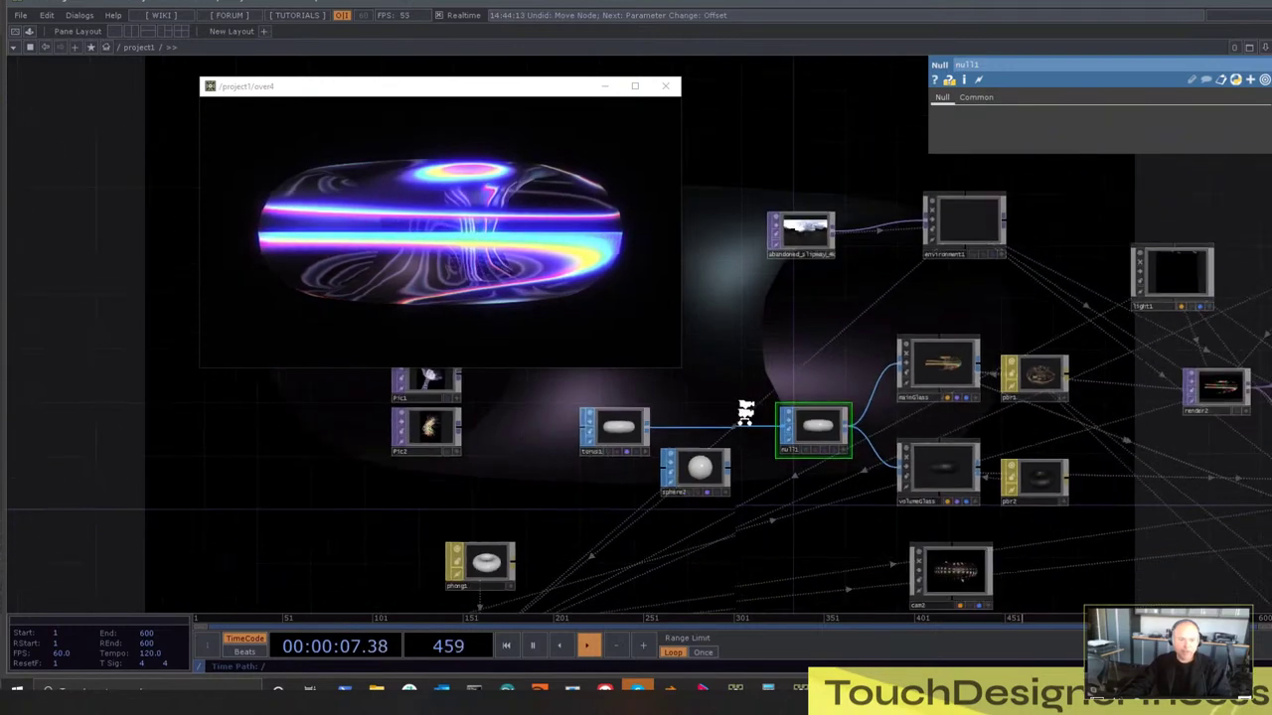
Set render1's Geometry to null1 instead of sphere2
left_click_drag(602, 567, 659, 463)
left_click(547, 537)
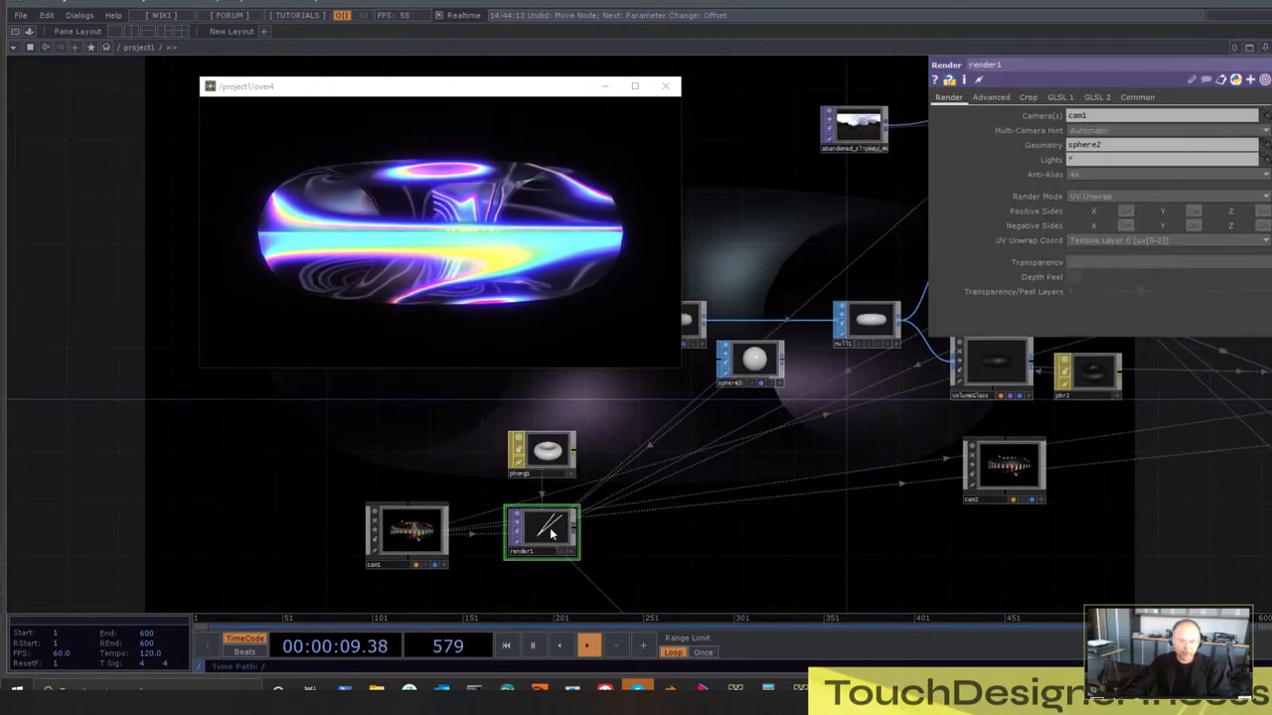
left_click_drag(855, 444, 827, 466)
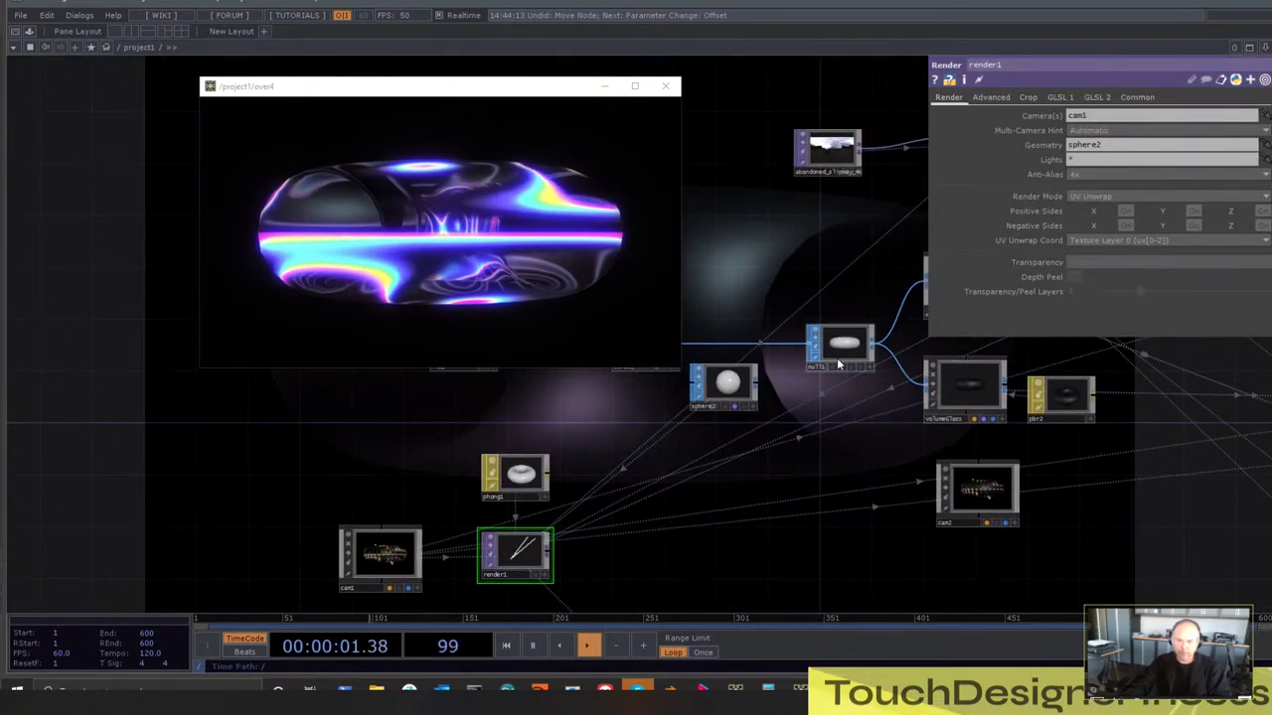
left_click_drag(837, 354, 1085, 146)
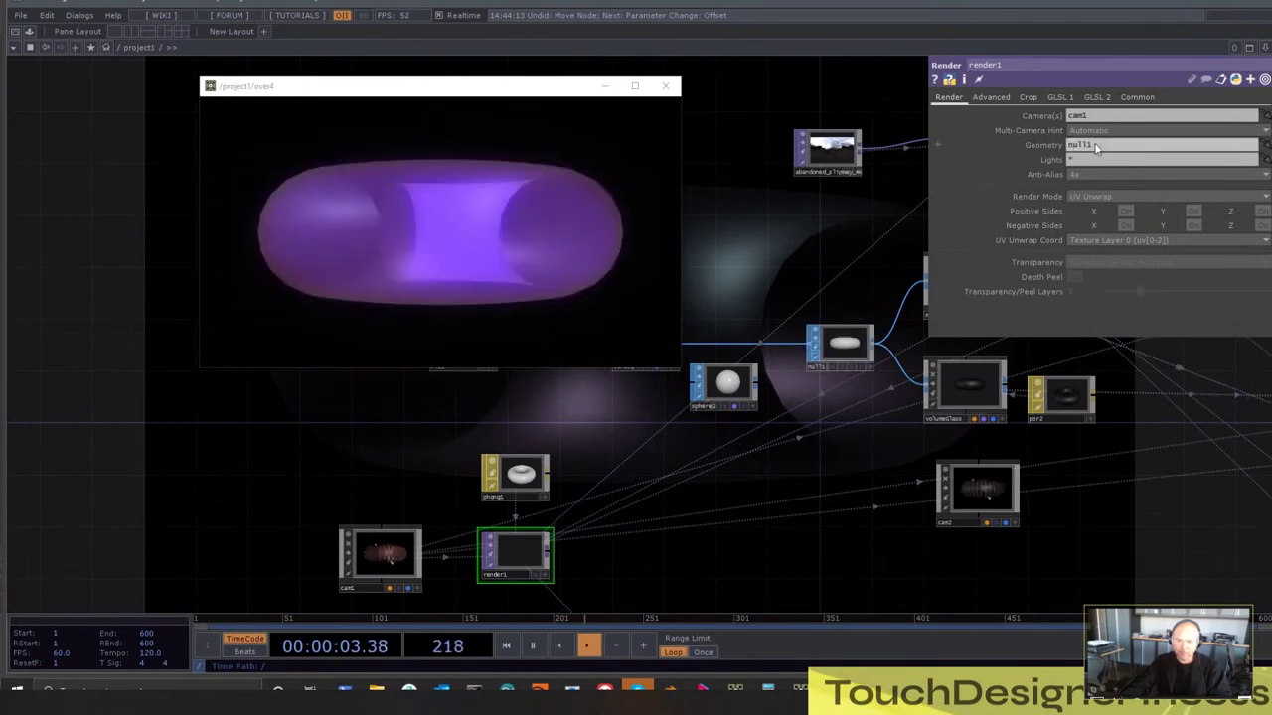
Turn on null1's render flag and turn off the render flags of torus1 and sphere2
left_click(853, 350)
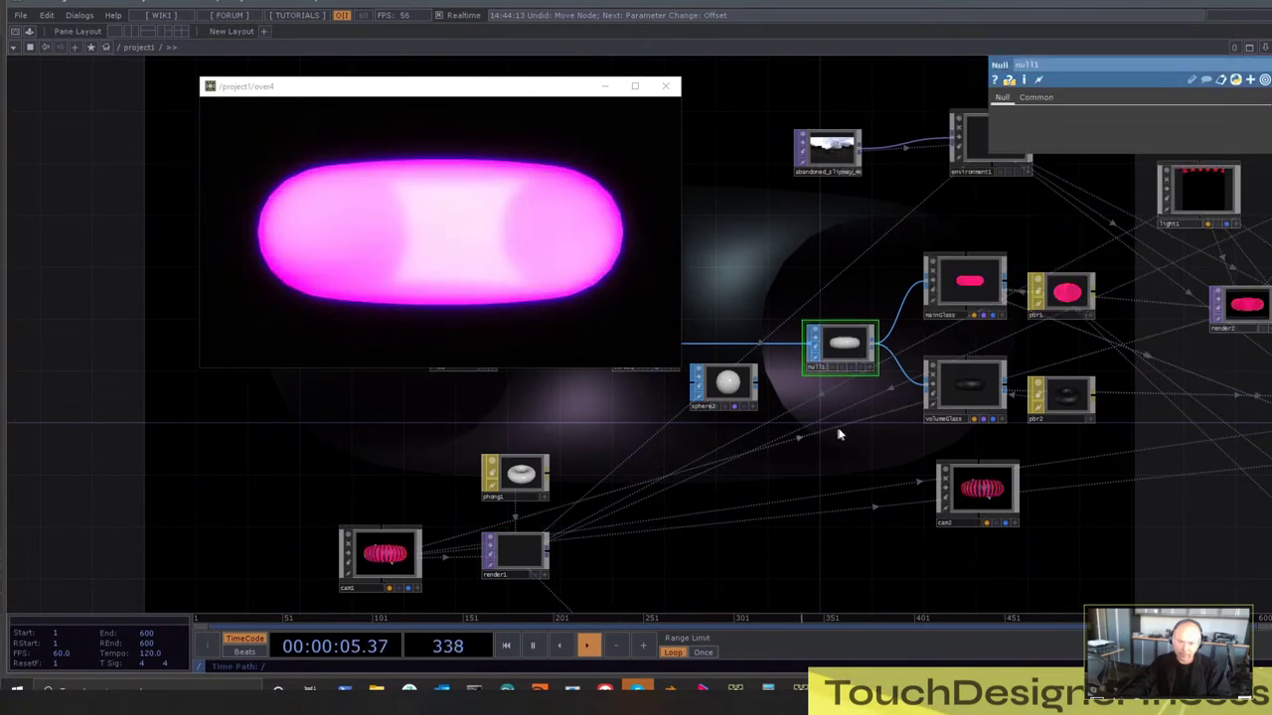
left_click_drag(841, 431, 856, 465)
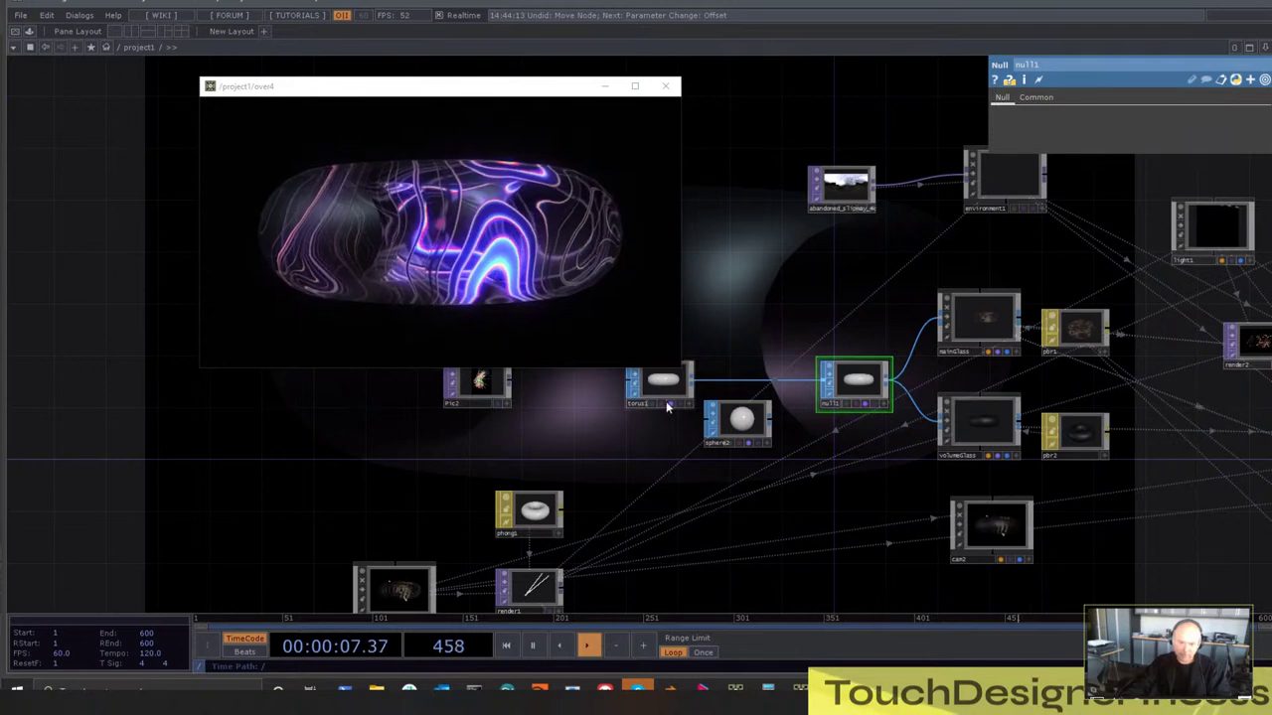
left_click(747, 444)
left_click_drag(775, 498, 801, 471)
left_click(480, 260)
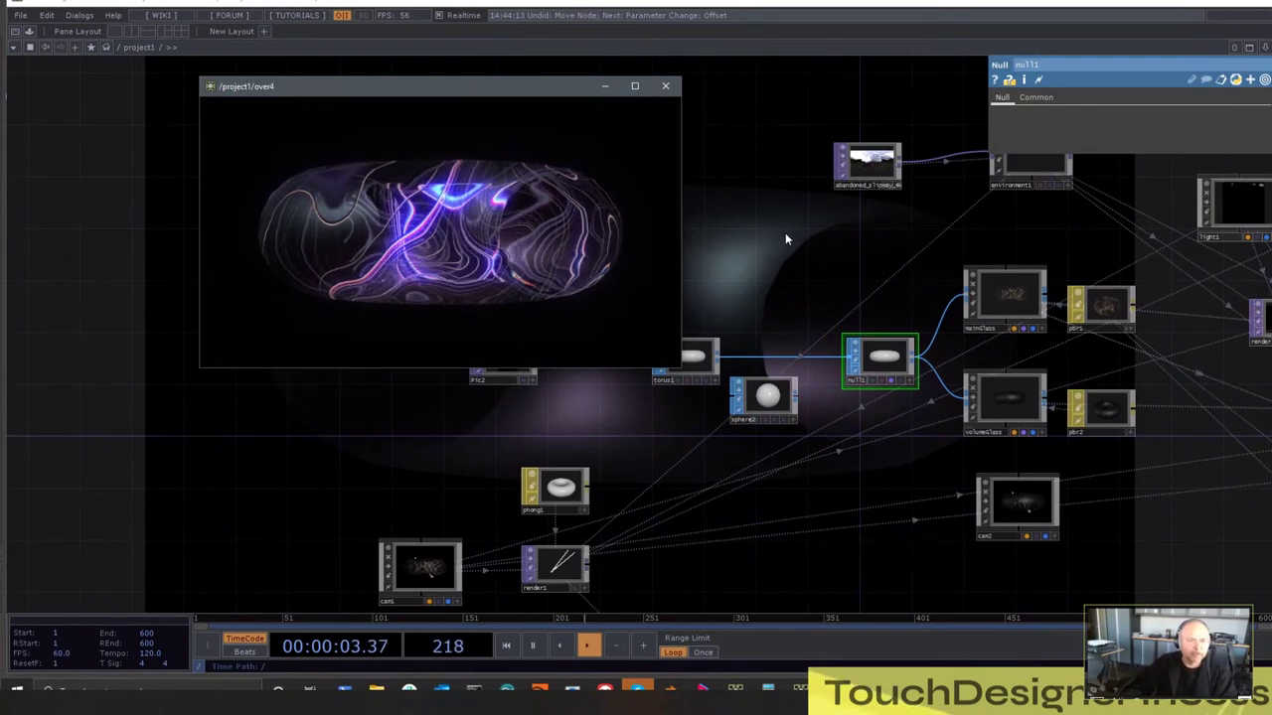
Raise torus1's mesh resolution to 43 rows and 43 columns
left_click_drag(785, 233, 780, 278)
left_click(664, 422)
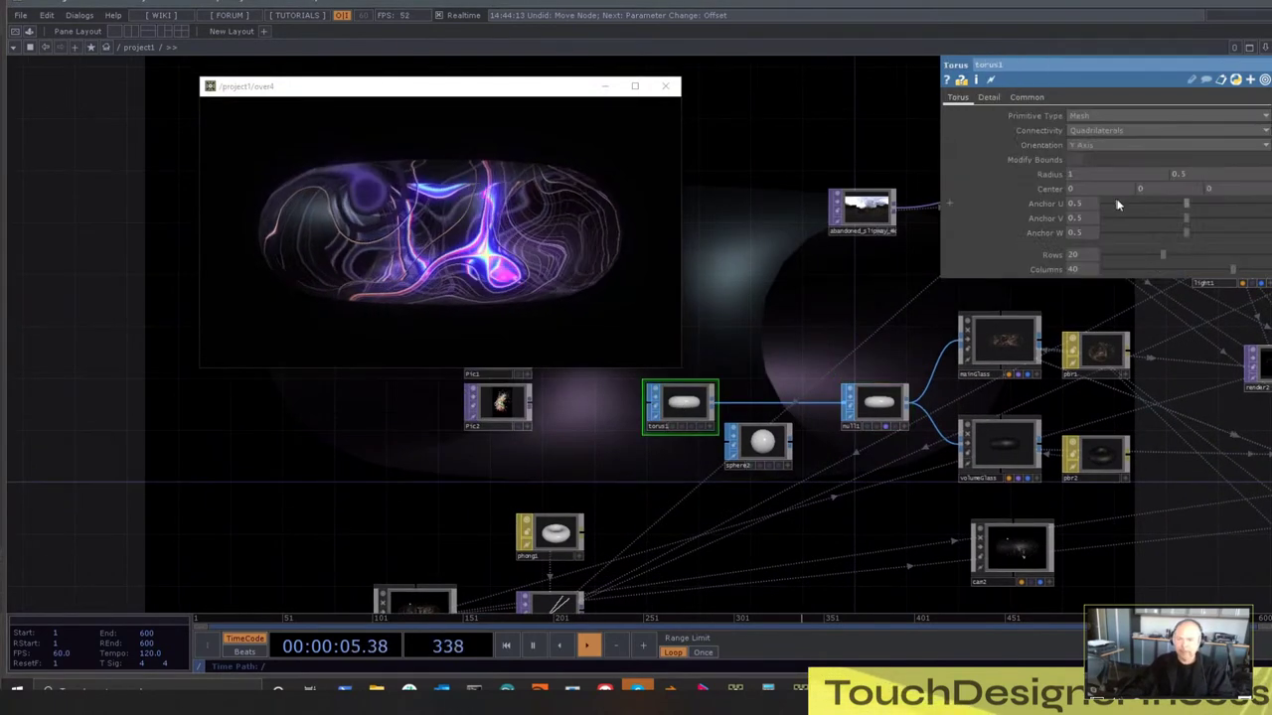
left_click_drag(1239, 255, 1244, 269)
Set the X rotation of the mainGlass geometry to 110
left_click_drag(794, 316, 705, 348)
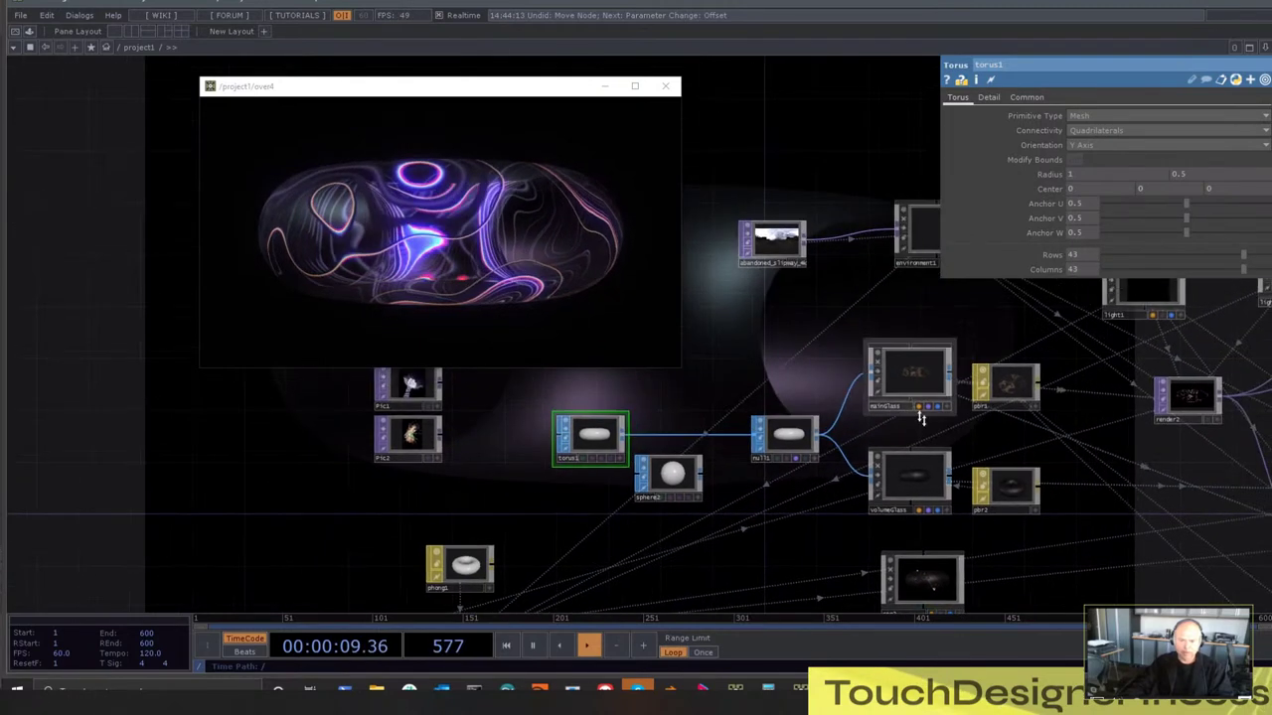
left_click(916, 369)
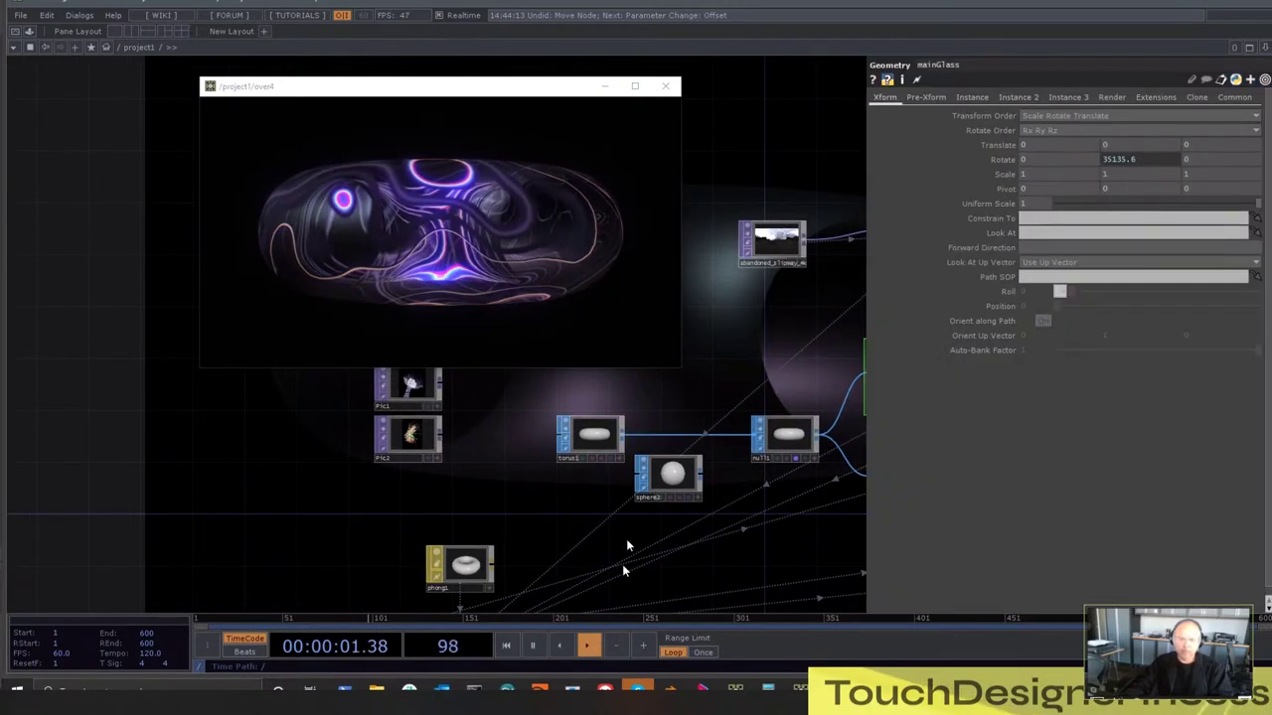
scroll(606, 527, "down", 5)
scroll(590, 506, "up", 7)
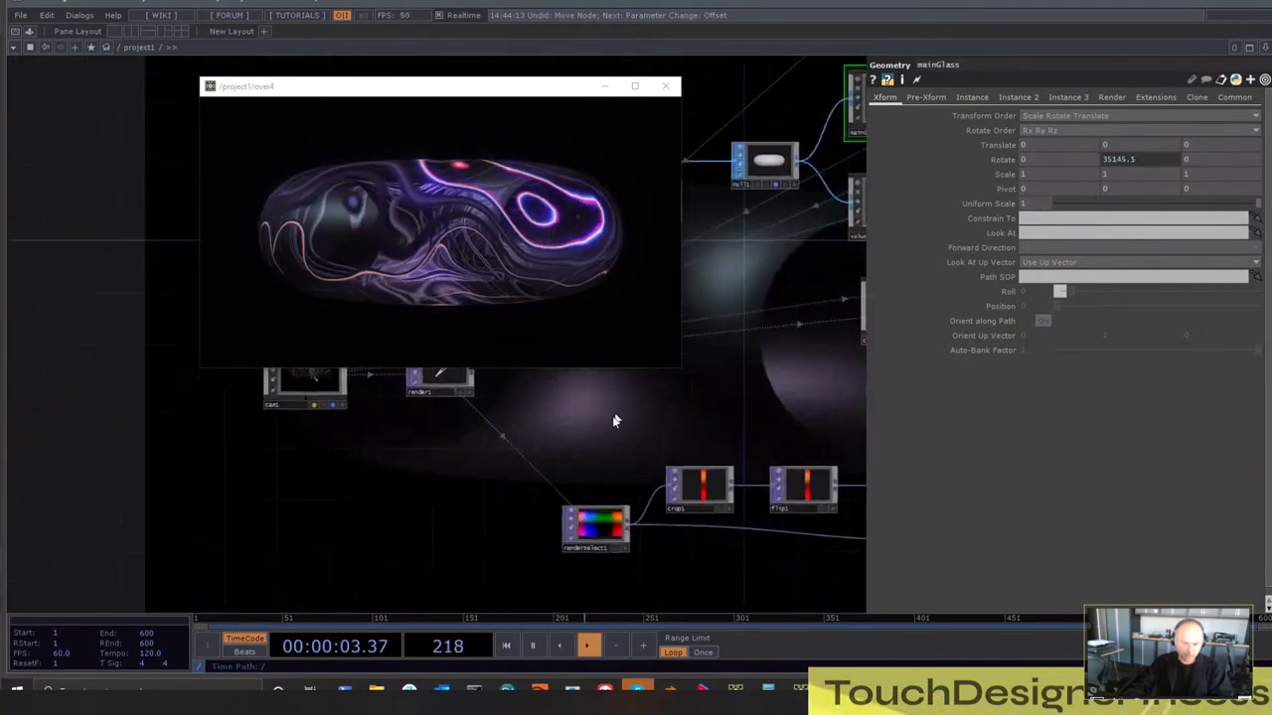
scroll(612, 424, "up", 5)
scroll(610, 426, "down", 3)
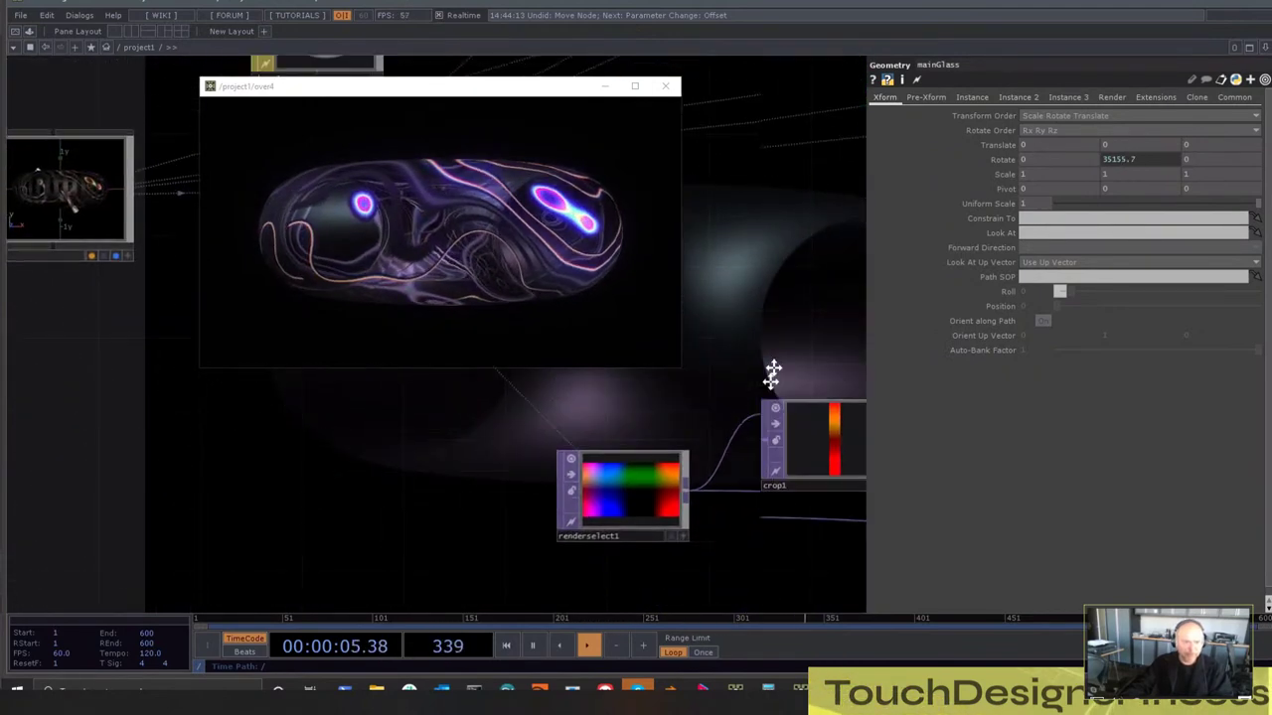
left_click_drag(773, 381, 758, 552)
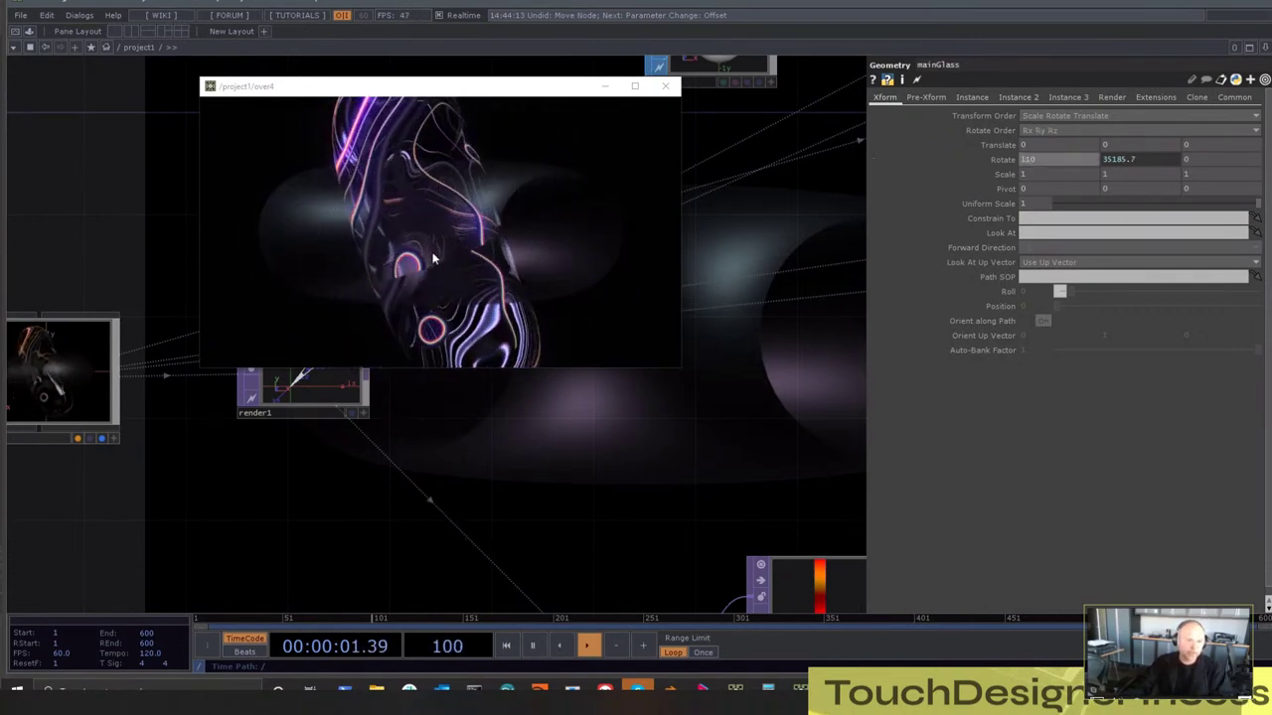
scroll(516, 487, "down", 4)
scroll(527, 542, "up", 4)
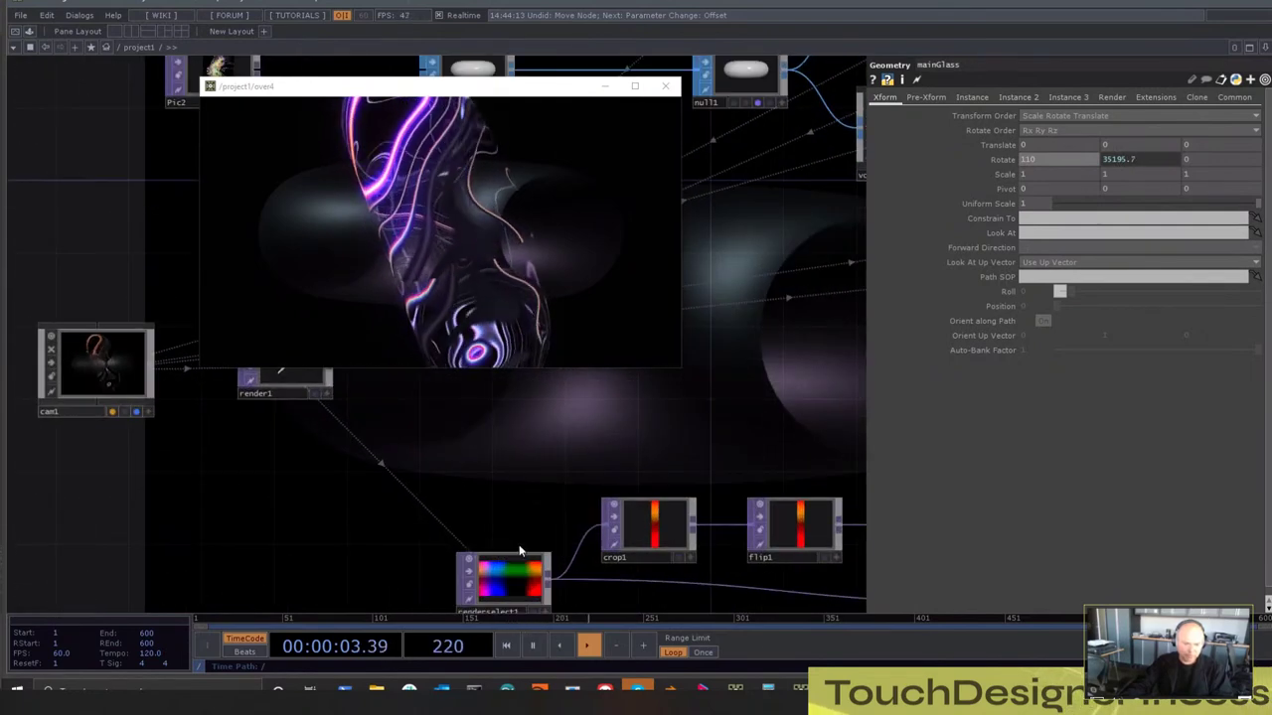
left_click_drag(581, 466, 615, 481)
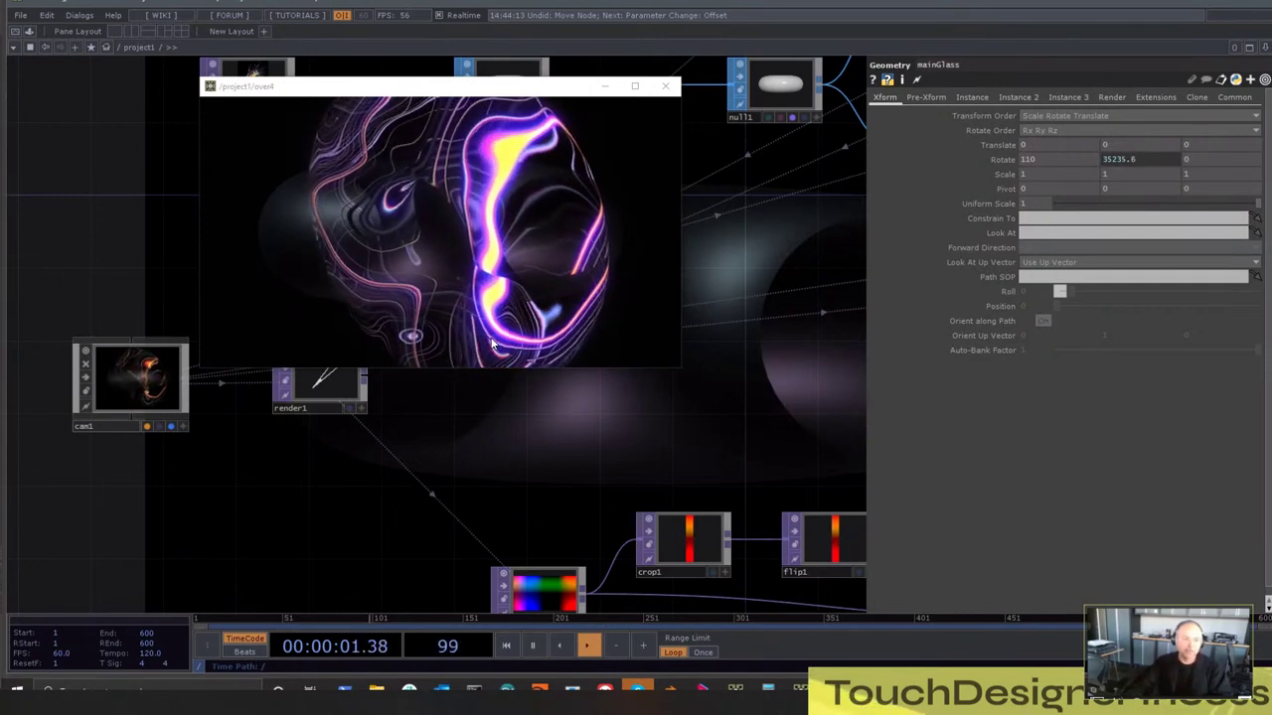
Move the over4 viewer window aside and compare the rendered torus with the Pic1 reference image
left_click_drag(402, 91, 733, 283)
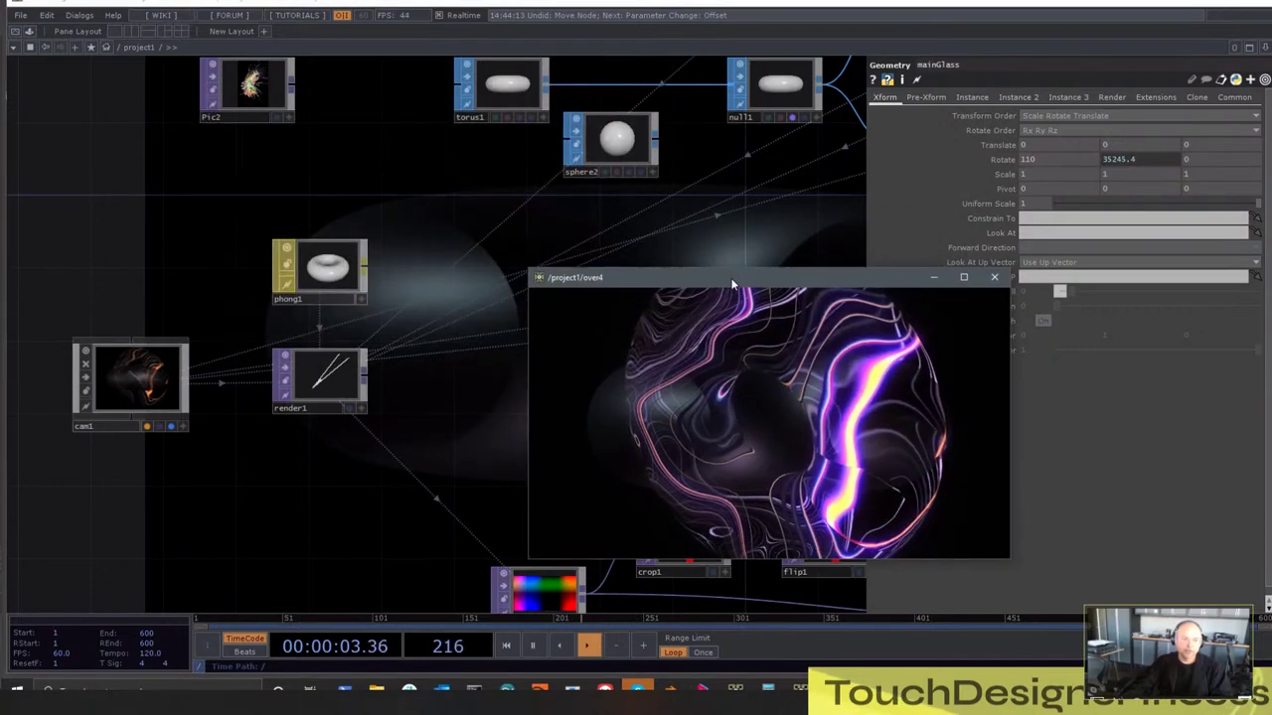
scroll(420, 289, "down", 3)
scroll(377, 209, "up", 10)
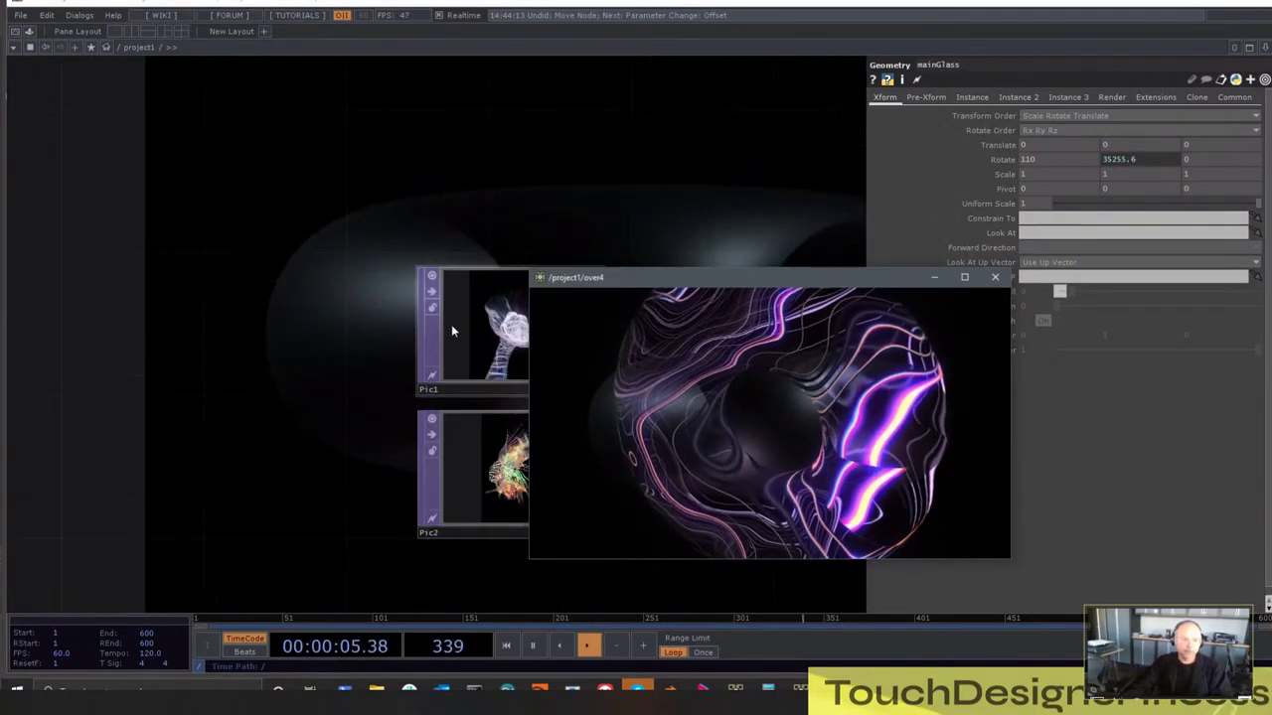
scroll(298, 321, "down", 3)
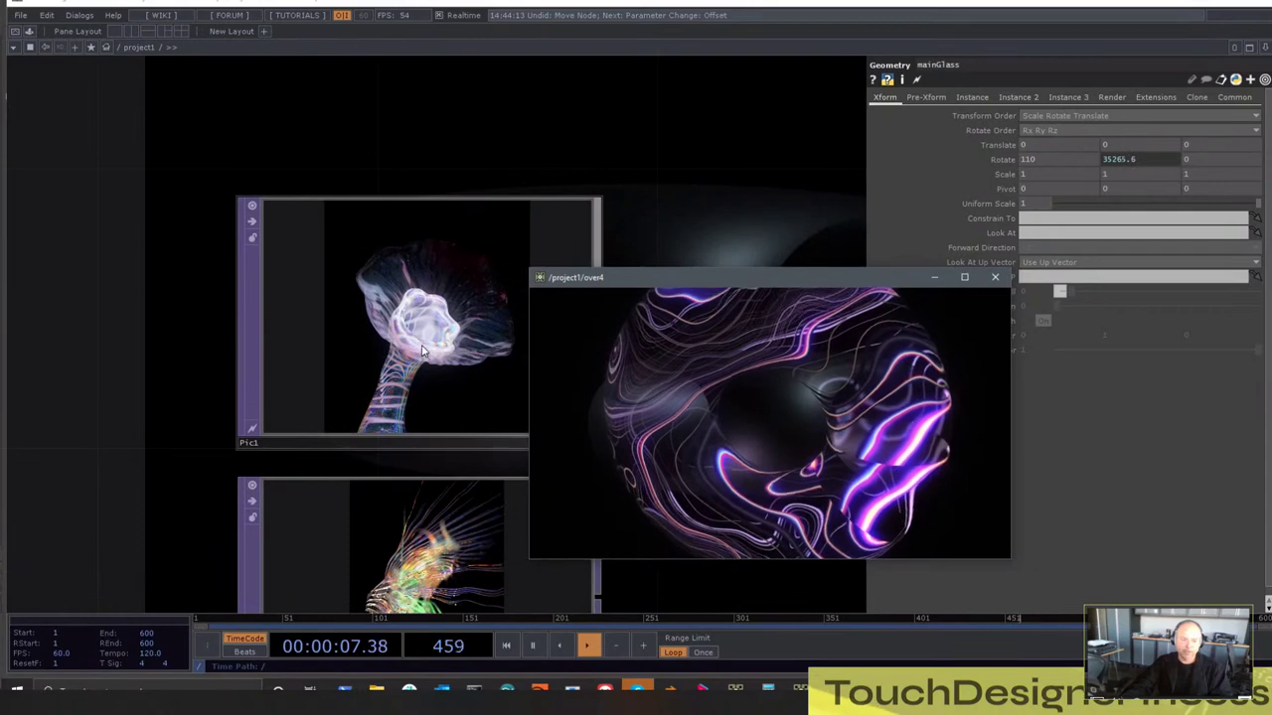
left_click(504, 360)
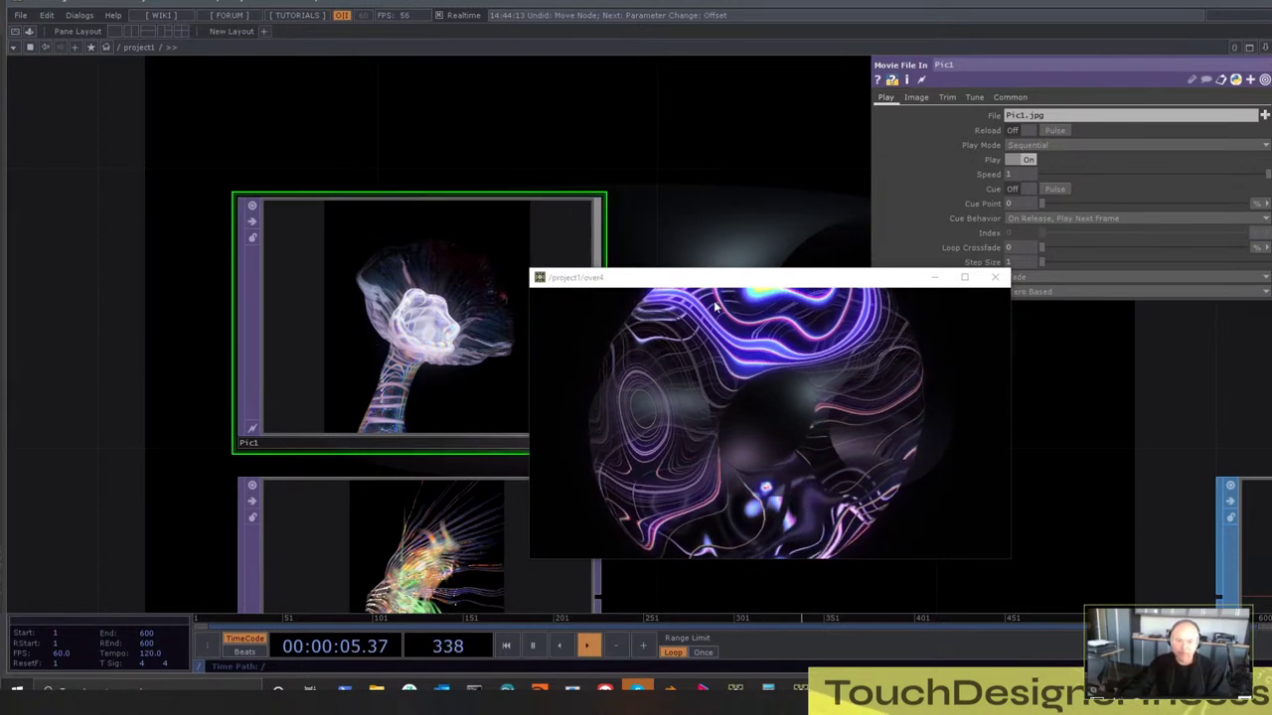
left_click_drag(766, 278, 443, 121)
middle_click_drag(729, 431, 790, 551)
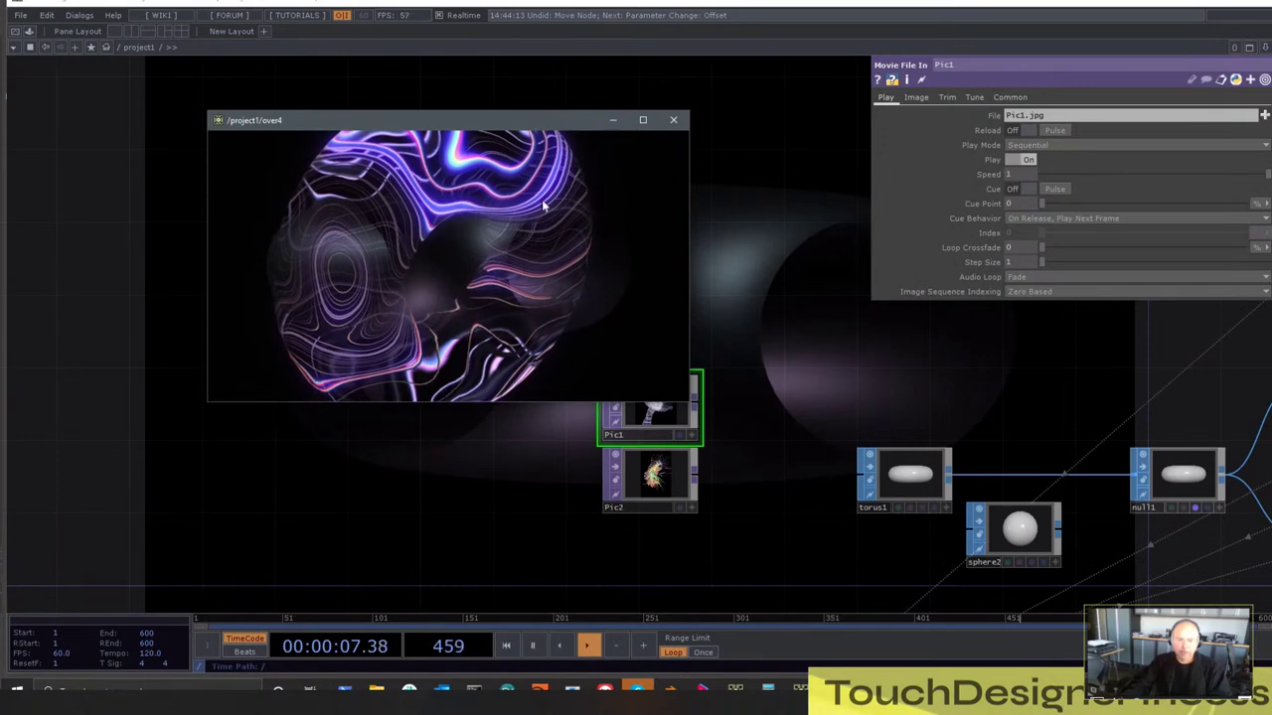
Undo the torus changes back to sphere2 feeding null1, and close the over4 viewer window
left_click(789, 270)
key("ctrl+z")
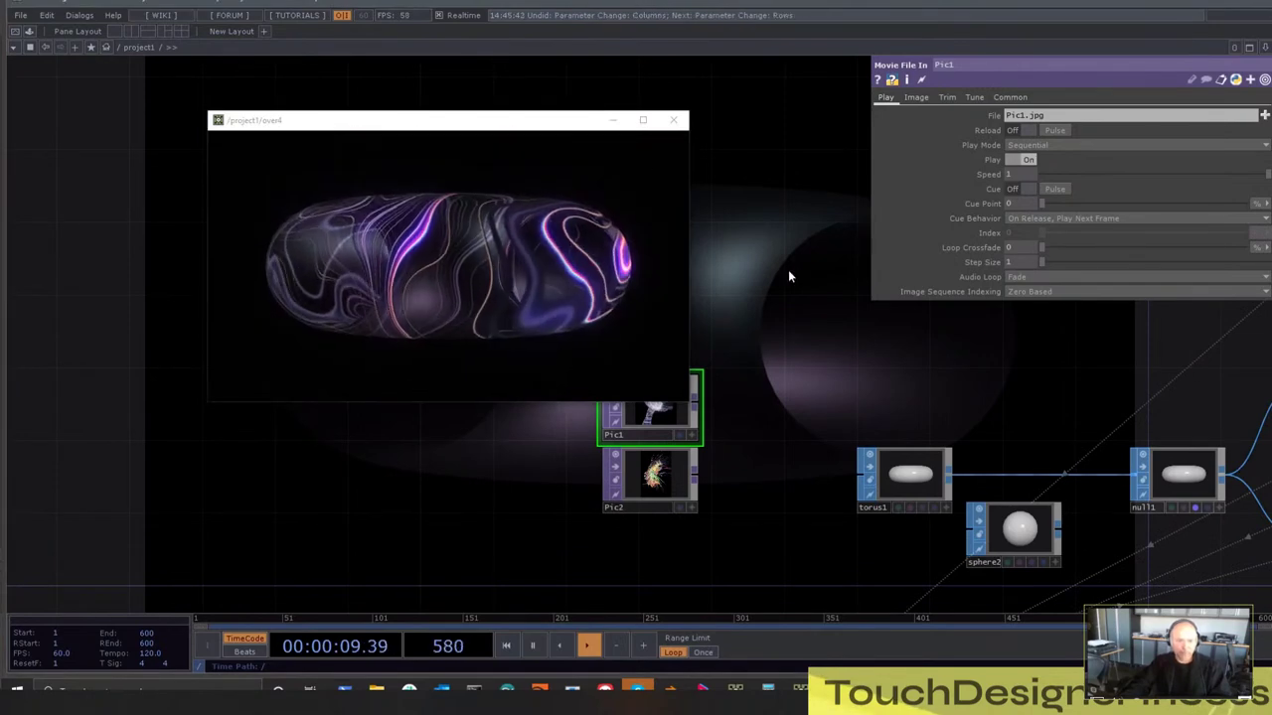
key("ctrl+z")
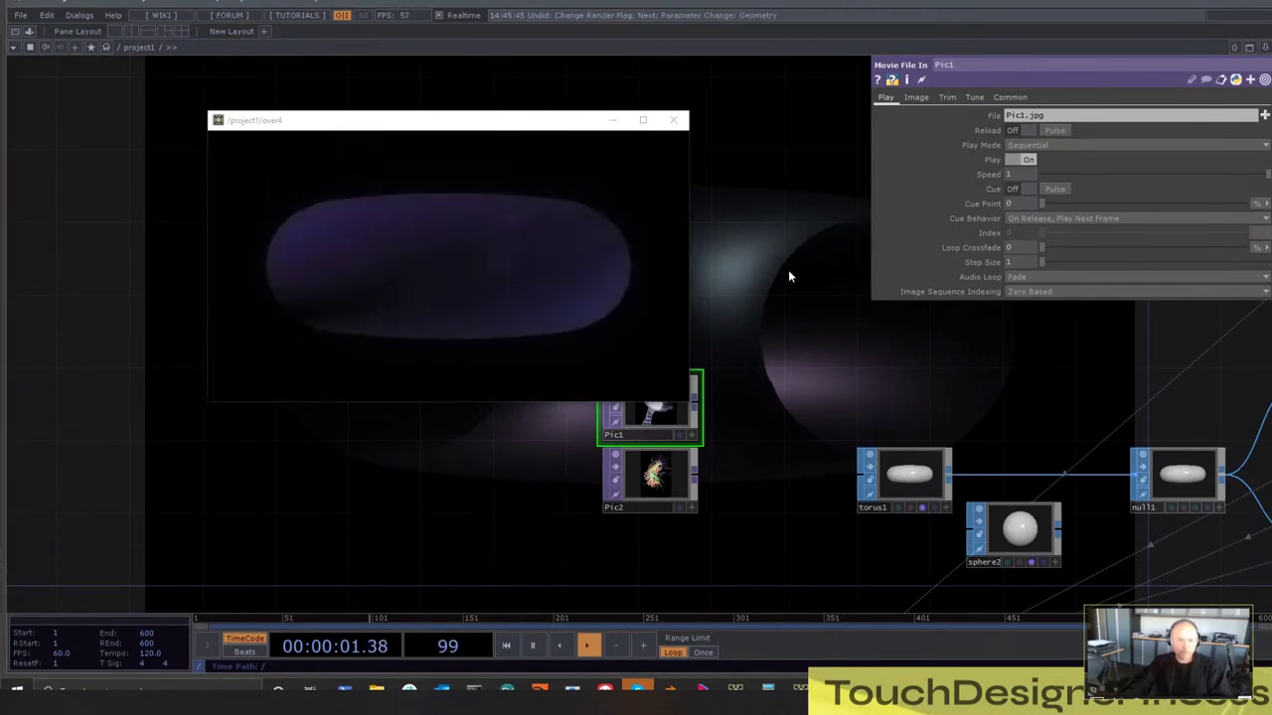
key("ctrl+z")
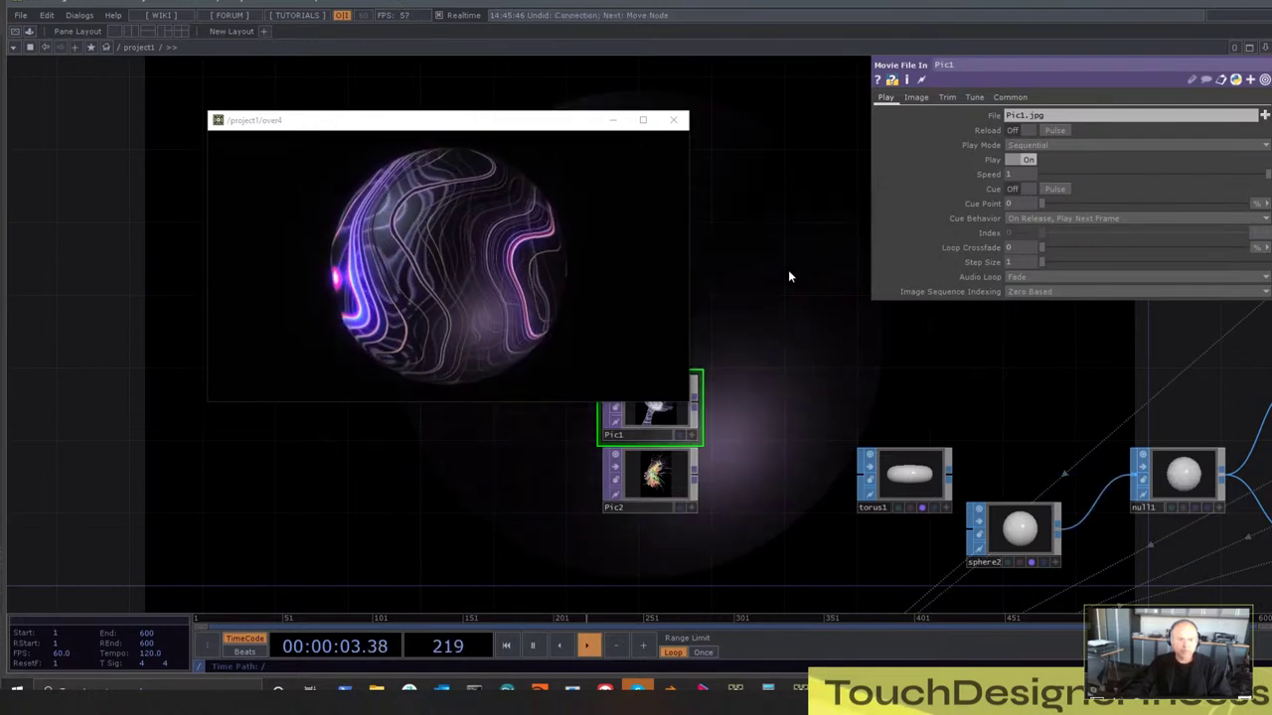
left_click(674, 122)
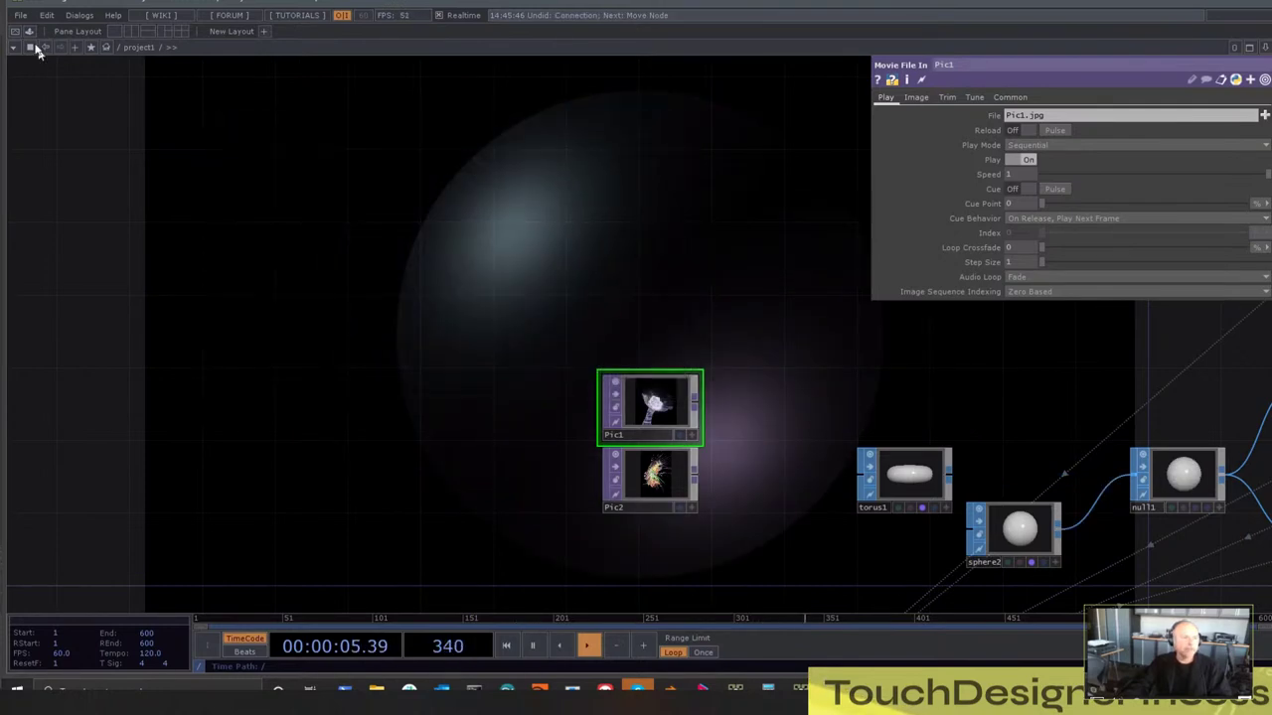
Save the glass project and close it
left_click(17, 15)
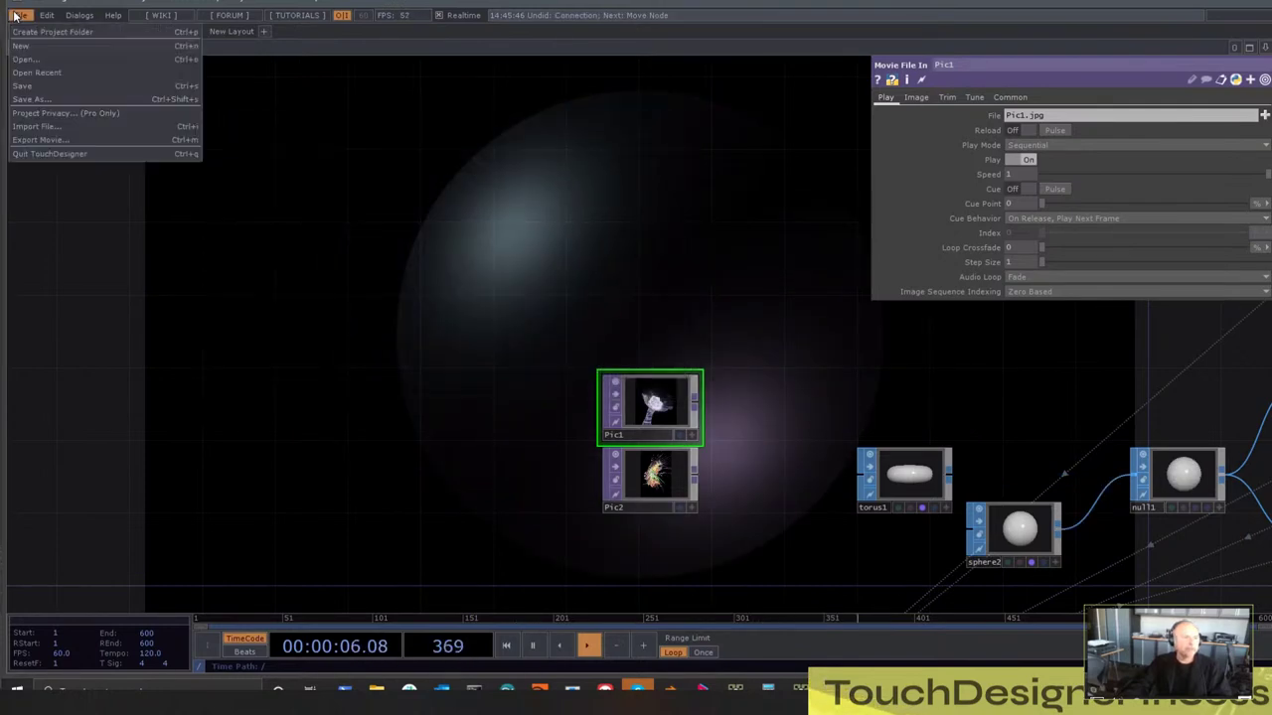
left_click(49, 86)
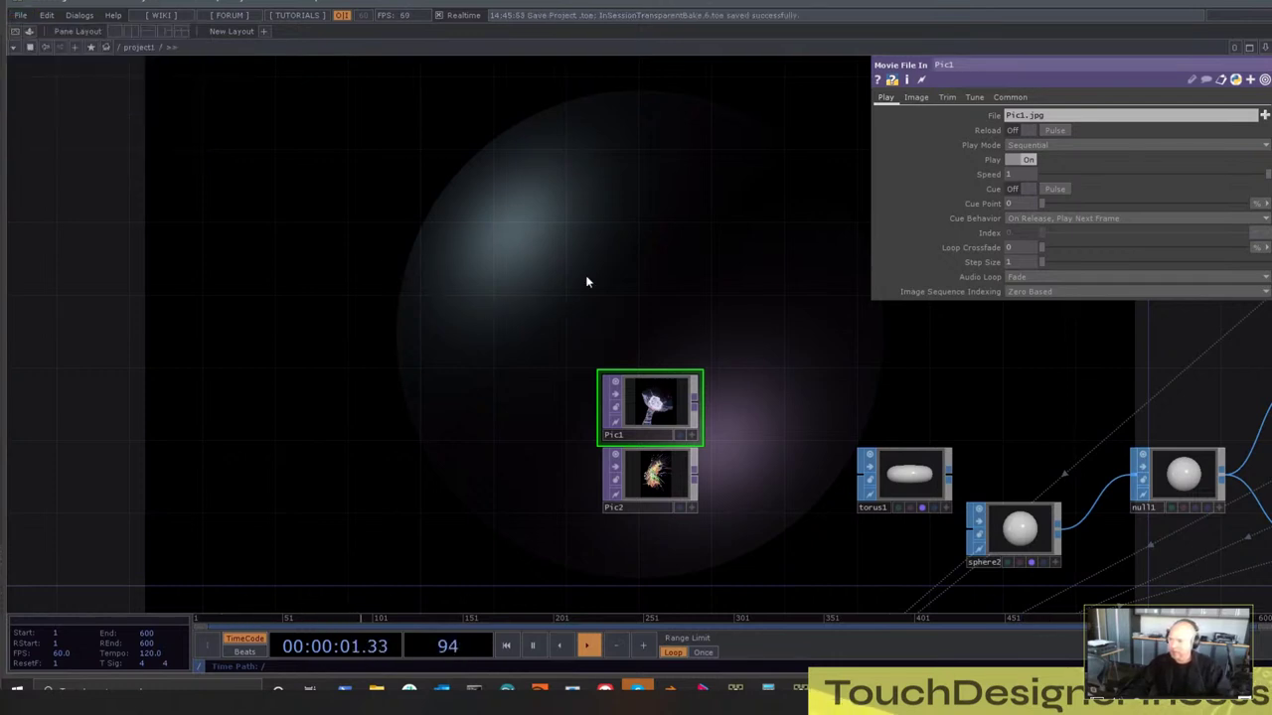
key("h")
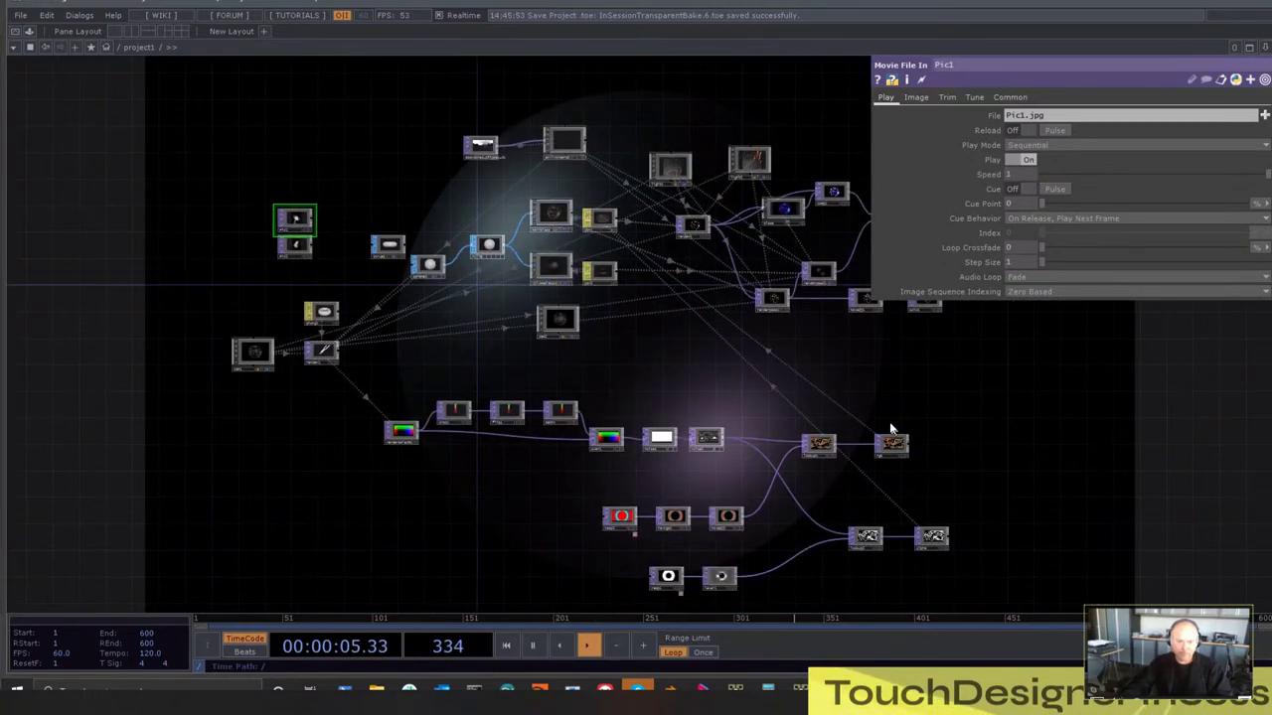
scroll(659, 335, "up", 5)
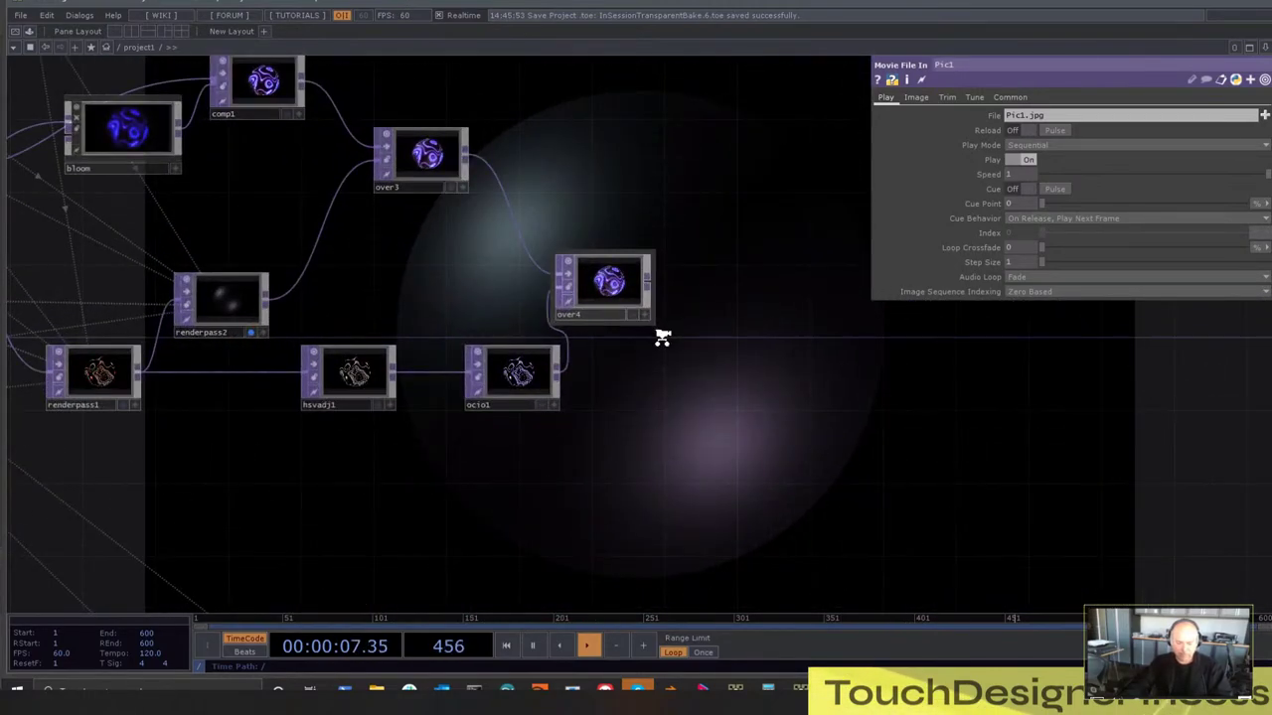
left_click(20, 15)
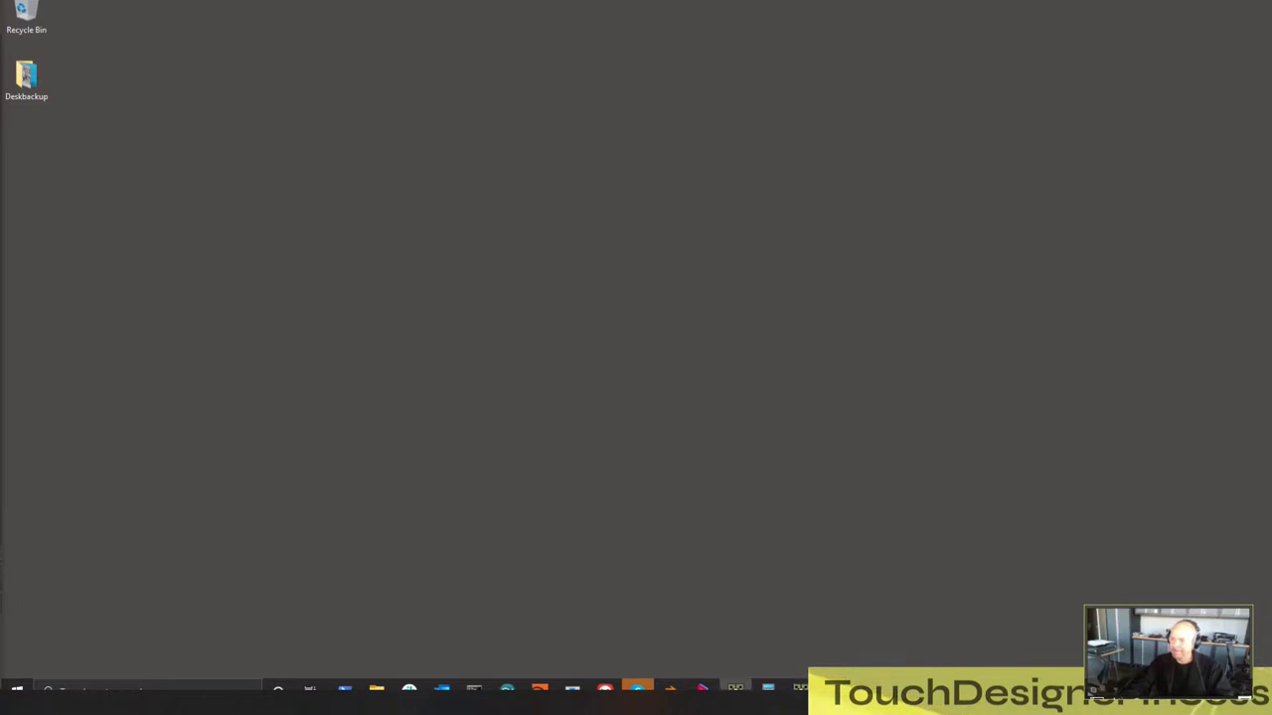
Bring up the spectrumChop.42.toe project and maximize its window to show the whole spectrum network
left_click_drag(900, 710, 447, 109)
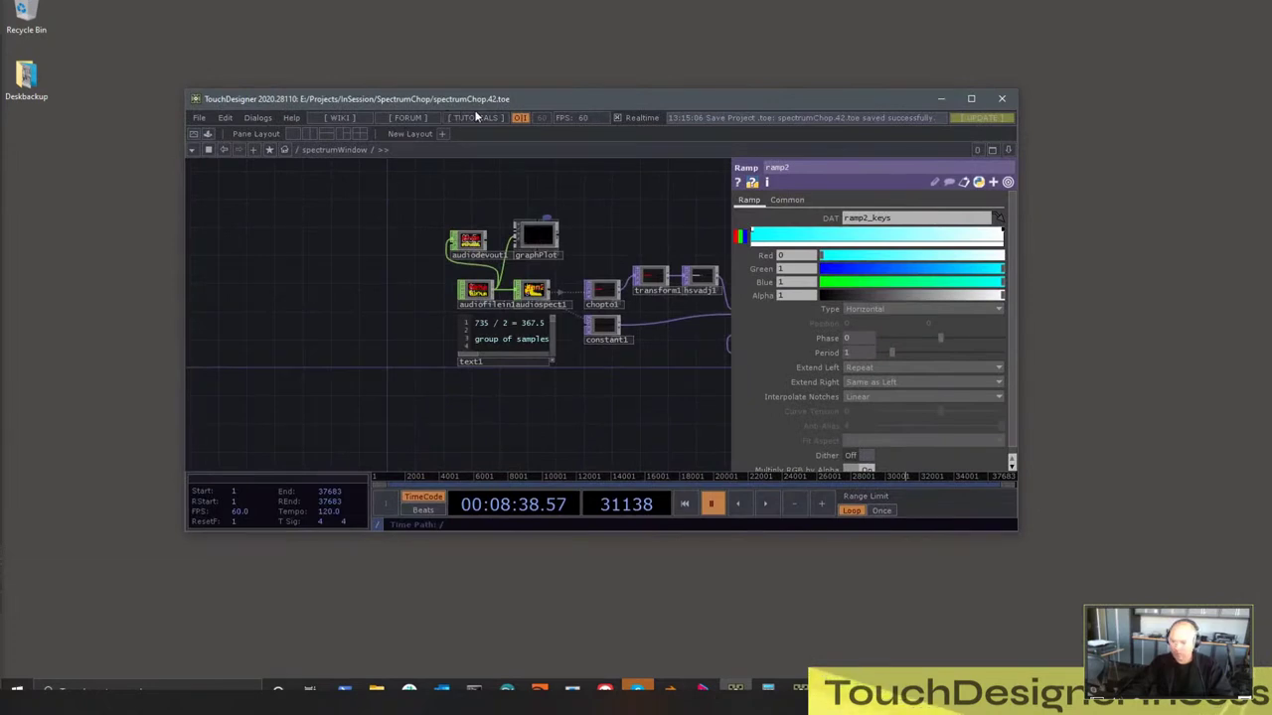
double_click(532, 101)
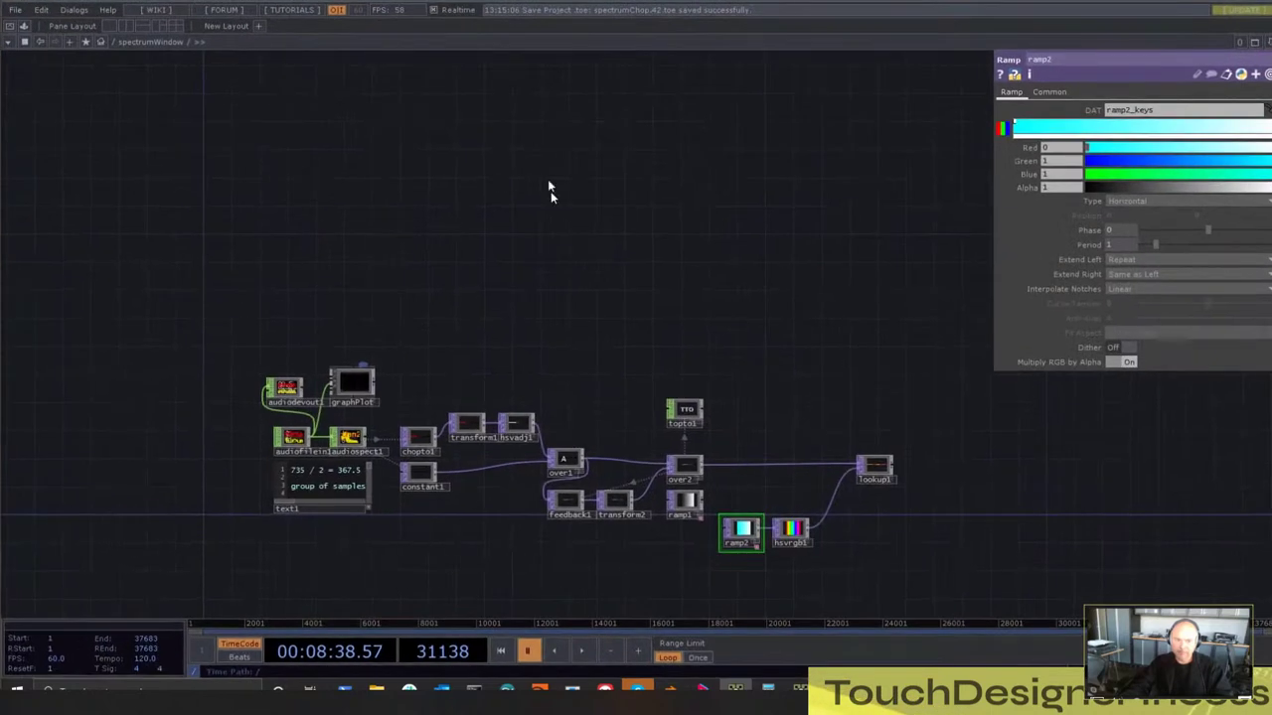
left_click_drag(528, 332, 654, 234)
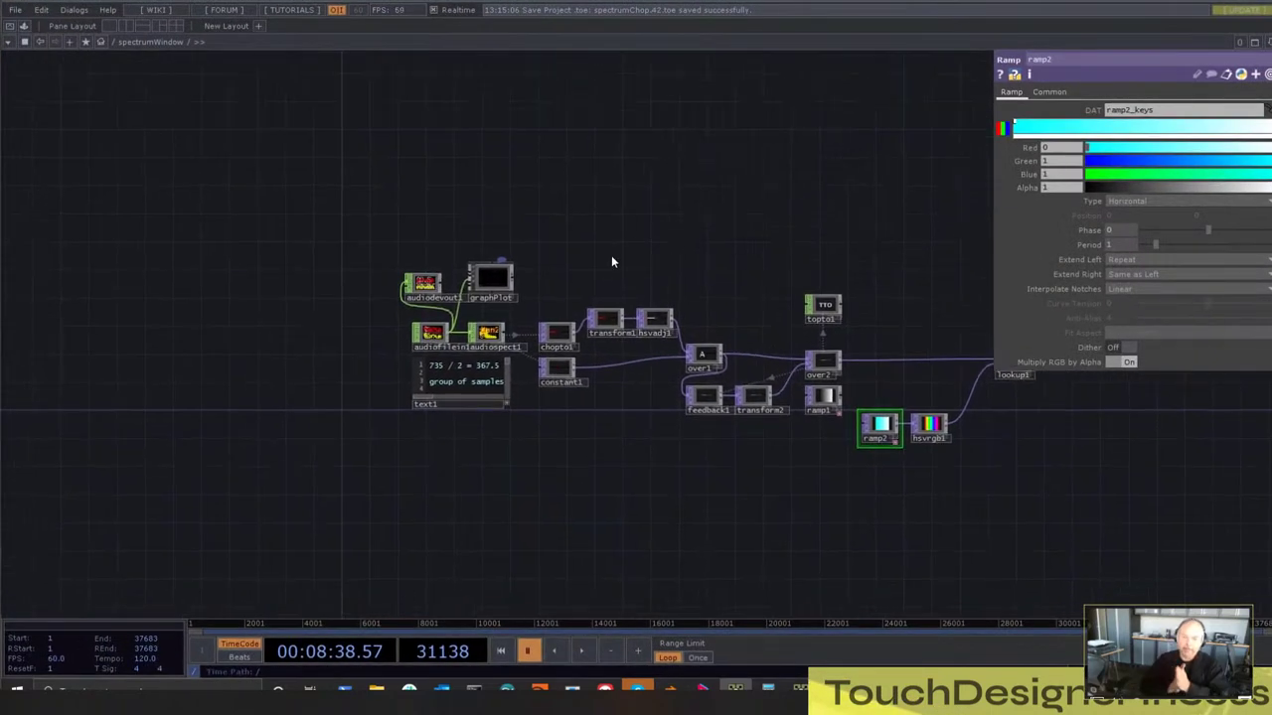
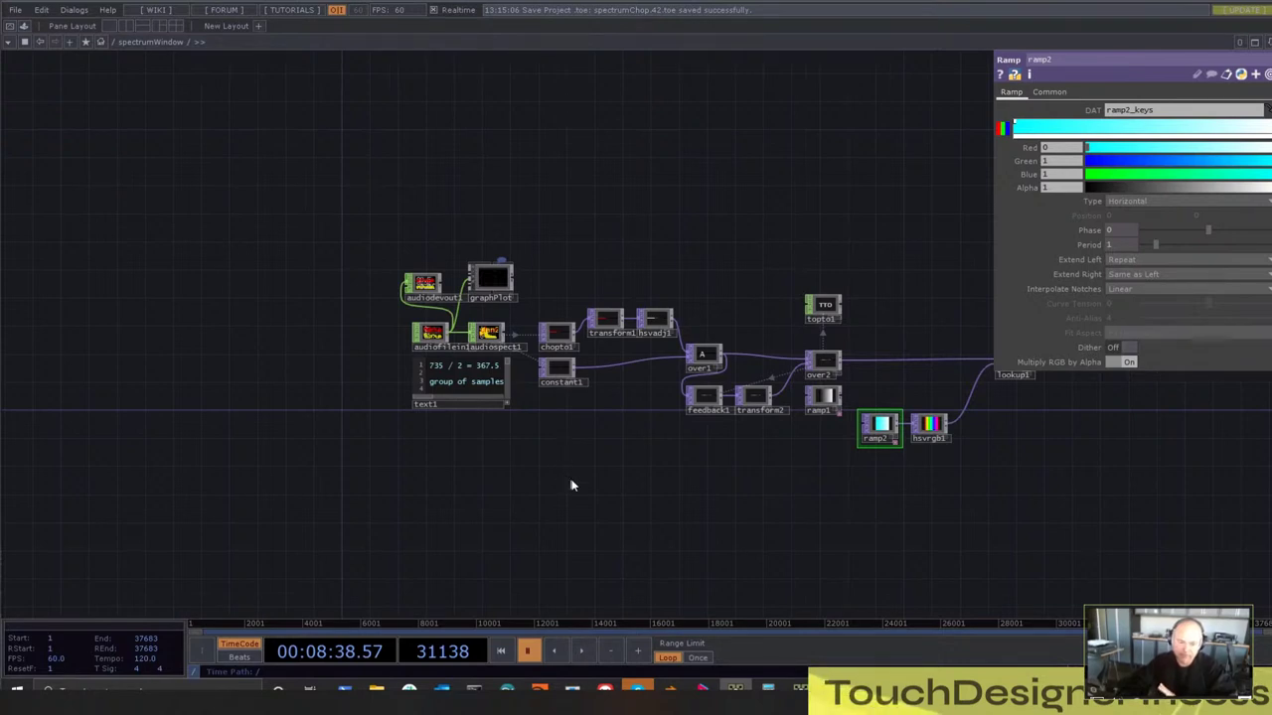
Start timeline playback and examine the live waveform of audiofilein1 beside audiospect1
scroll(497, 417, "up", 5)
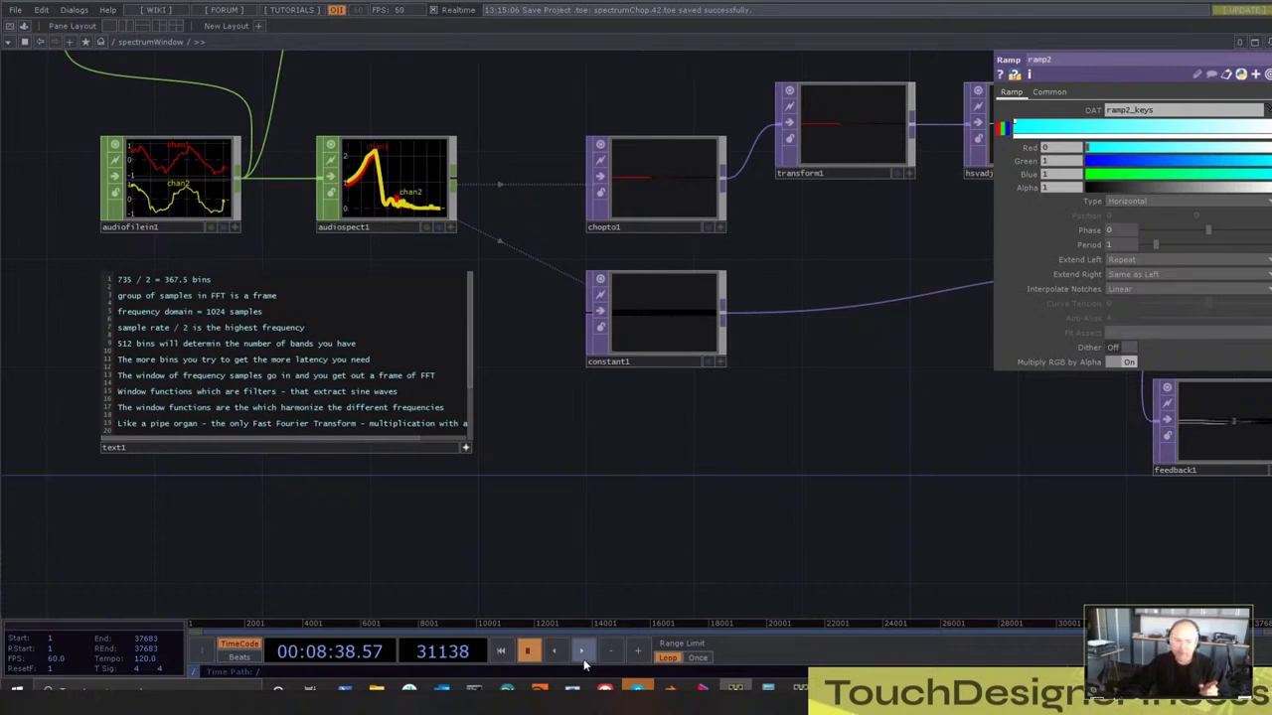
left_click_drag(296, 117, 457, 295)
scroll(277, 371, "up", 4)
left_click(455, 339)
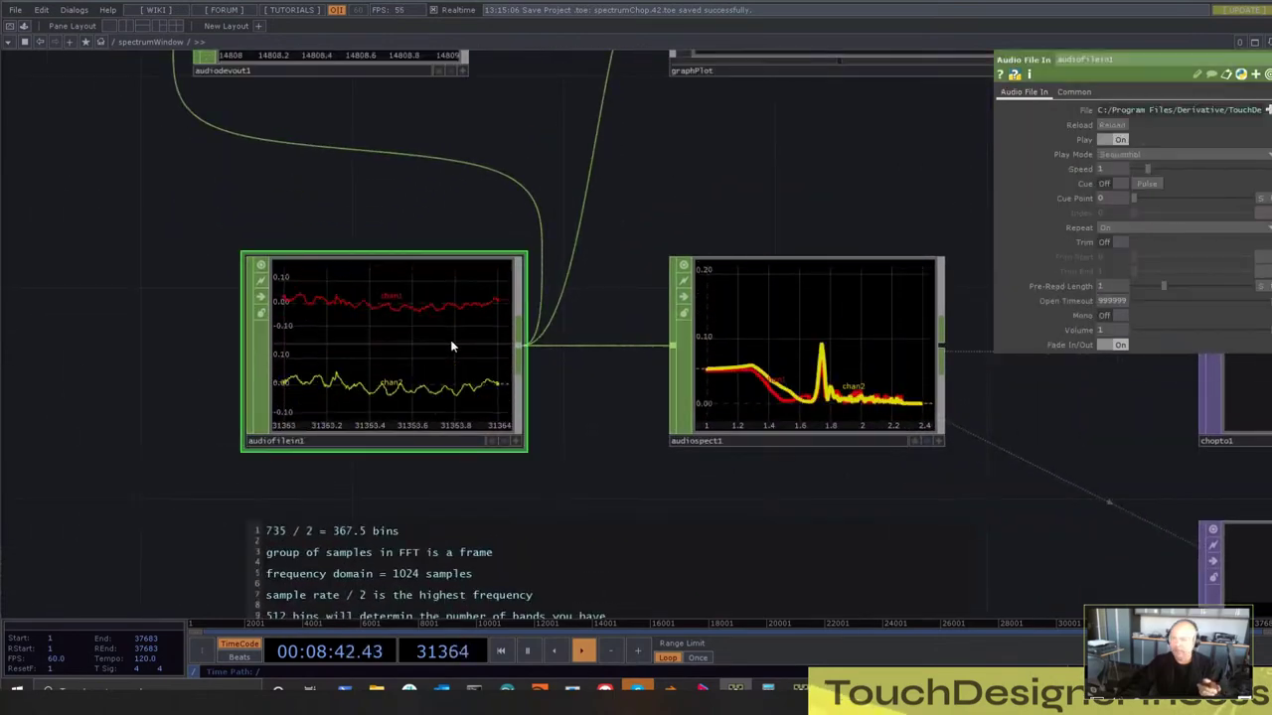
scroll(452, 346, "up", 2)
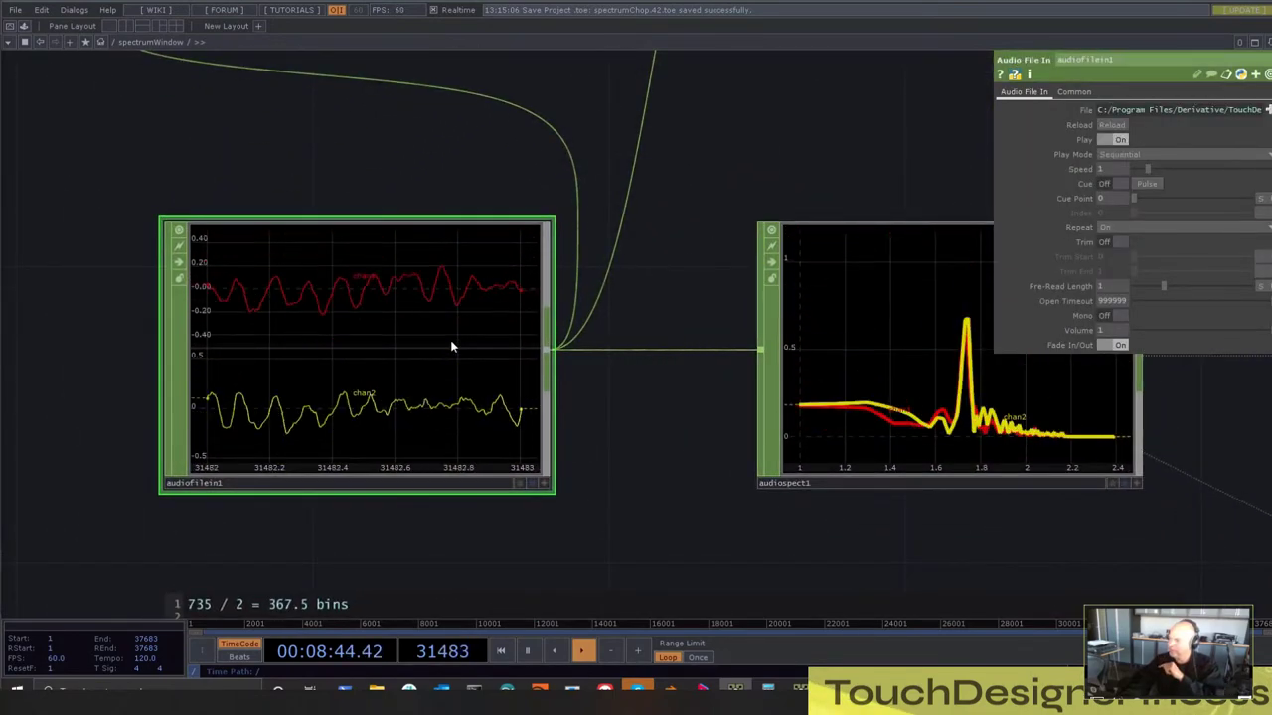
scroll(450, 340, "down", 3)
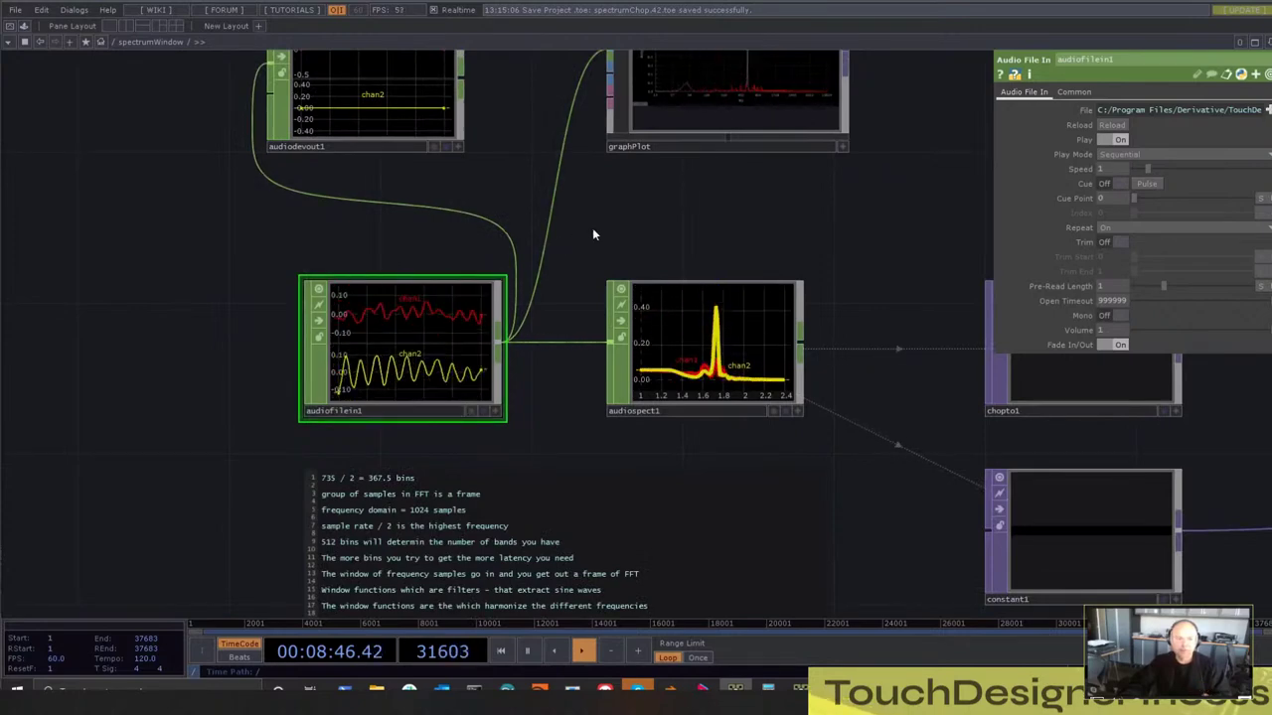
Add a Trail CHOP beside audiofilein1 and connect audiofilein1's output to it
left_click_drag(578, 238, 562, 244)
left_click_drag(228, 414, 484, 355)
key("Tab")
left_click(188, 226)
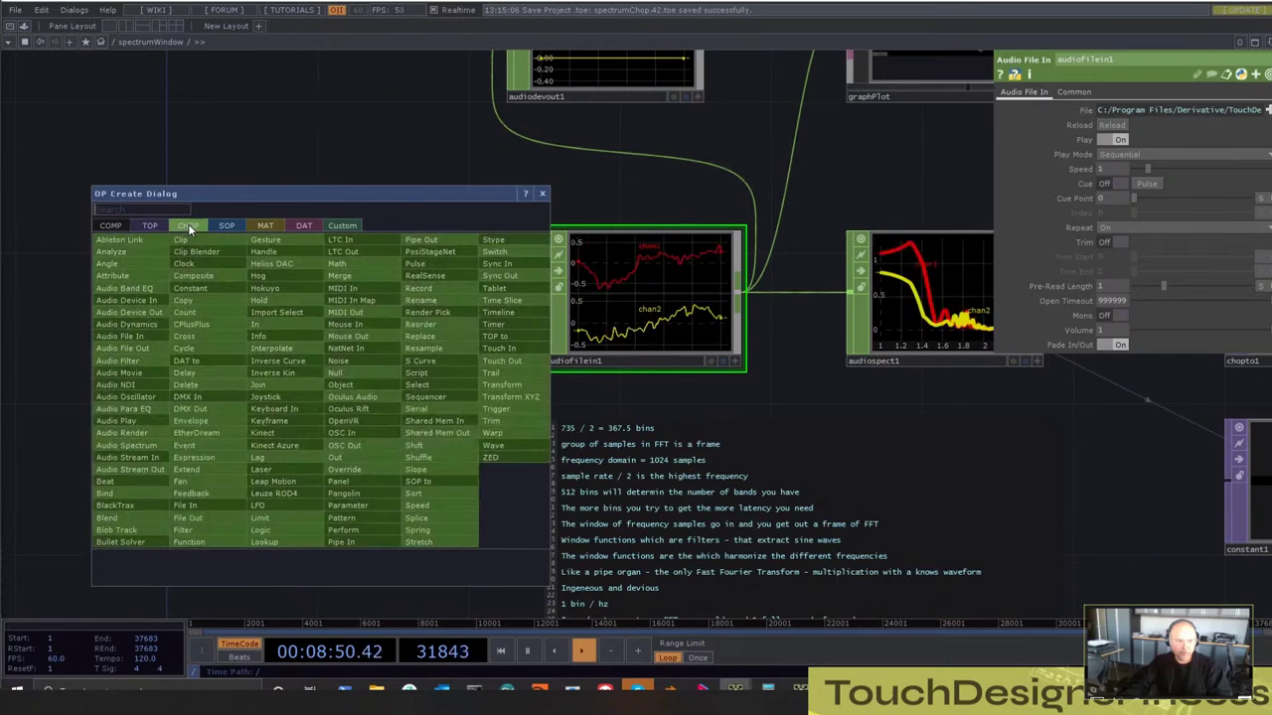
left_click(491, 373)
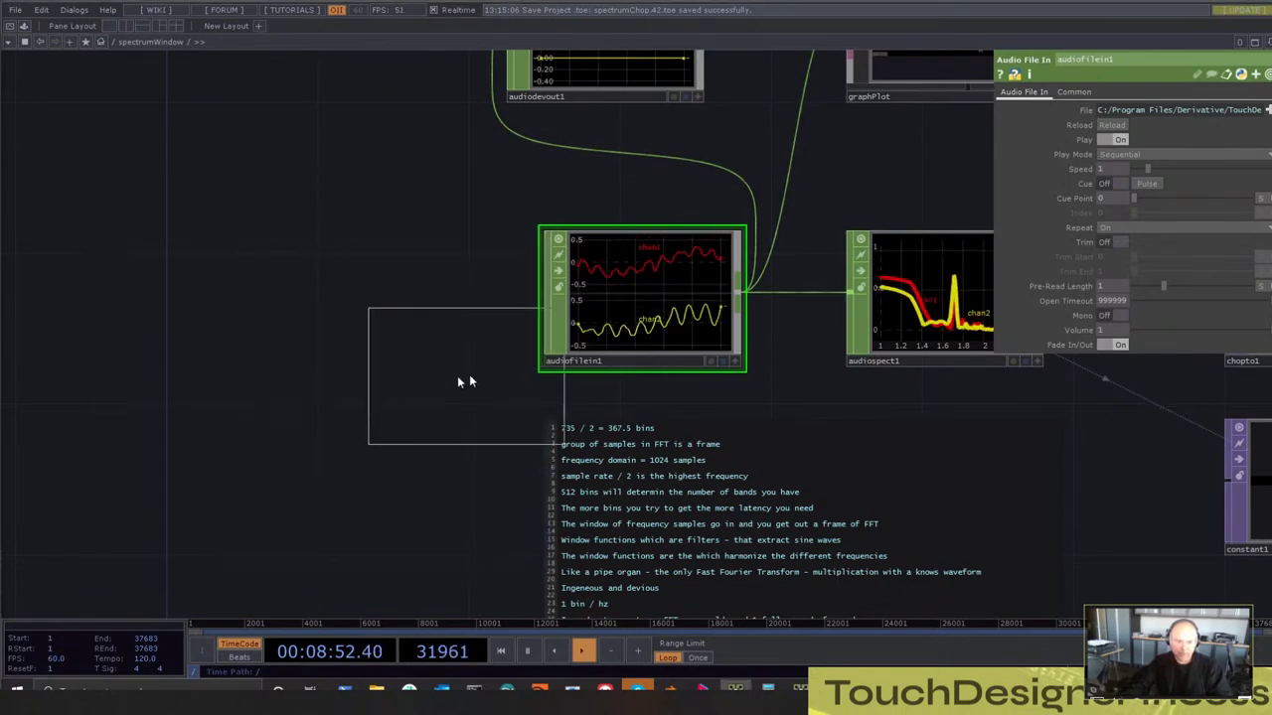
left_click(377, 373)
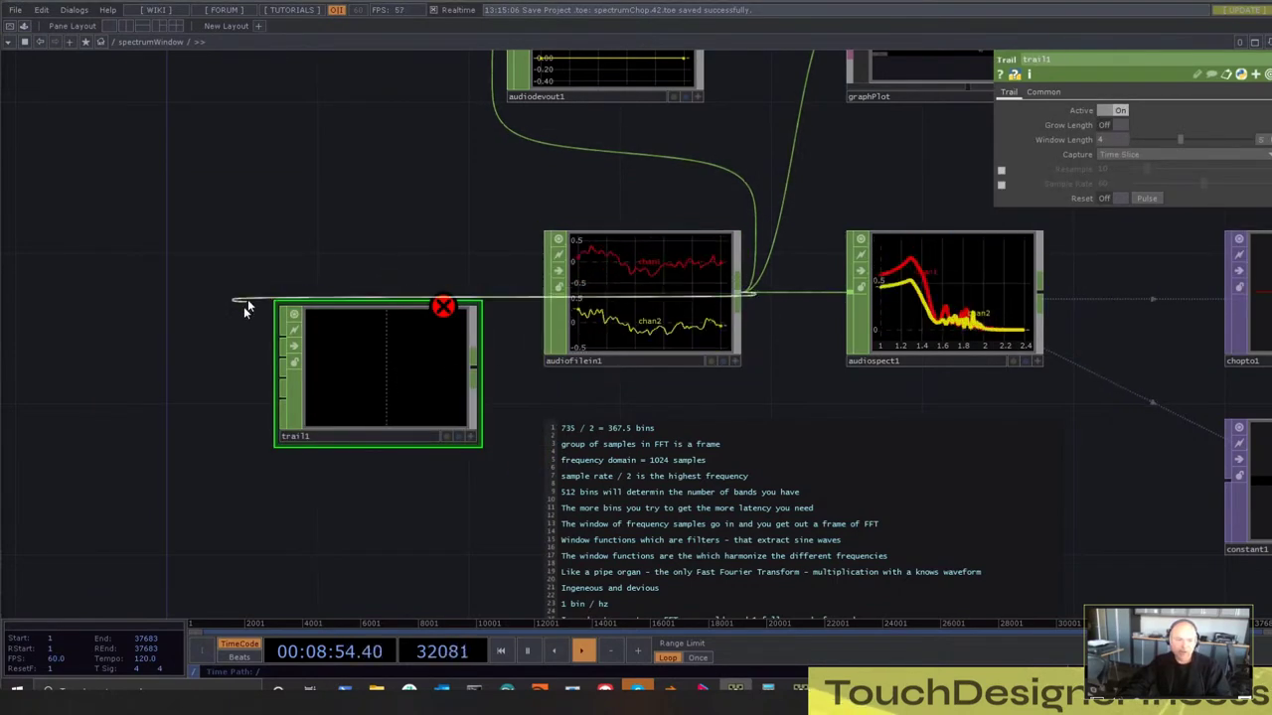
scroll(477, 392, "up", 5)
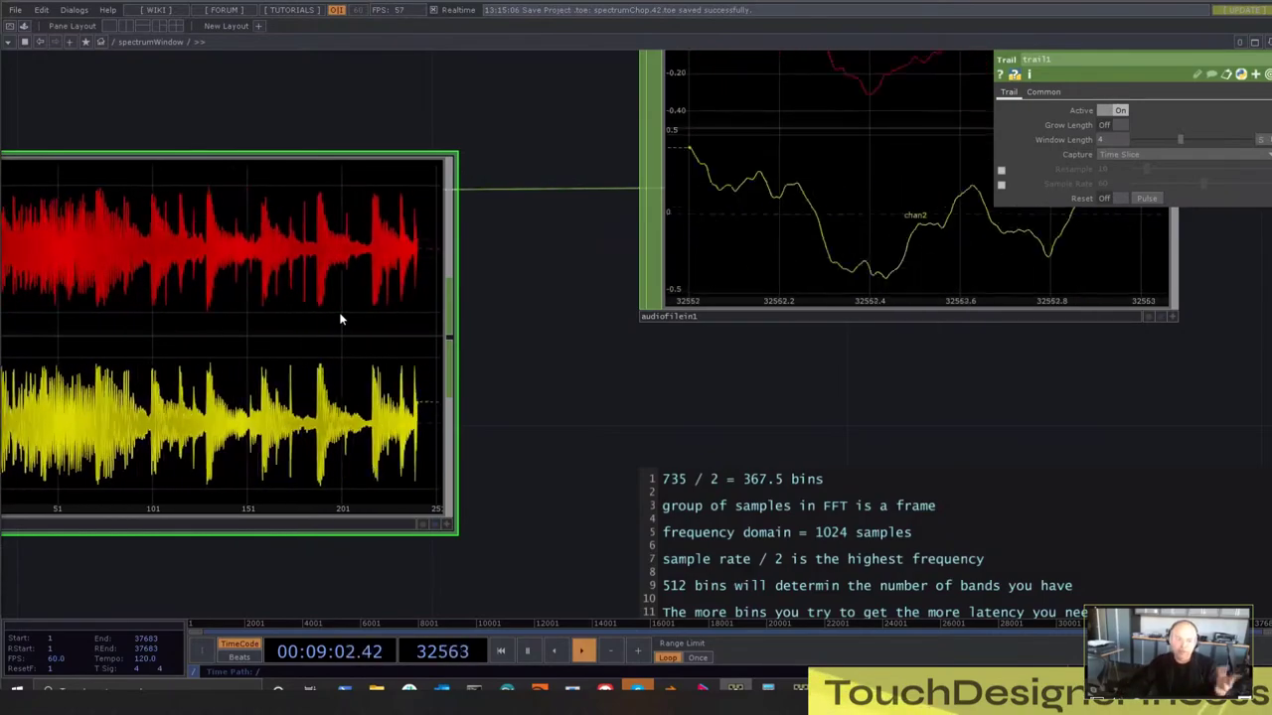
Add an Envelope CHOP below trail1, attached to trail1's output
middle_click_drag(462, 332, 383, 398)
left_click_drag(395, 400, 292, 409)
left_click_drag(403, 423, 613, 279)
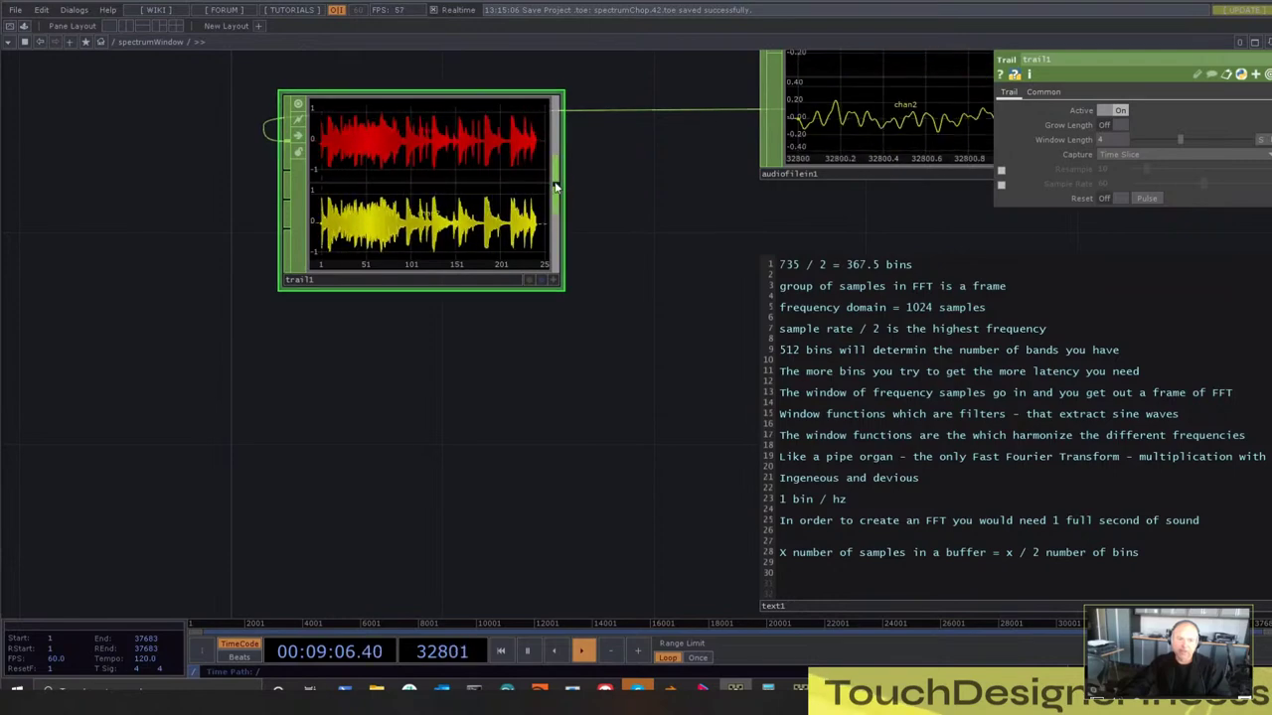
right_click(557, 182)
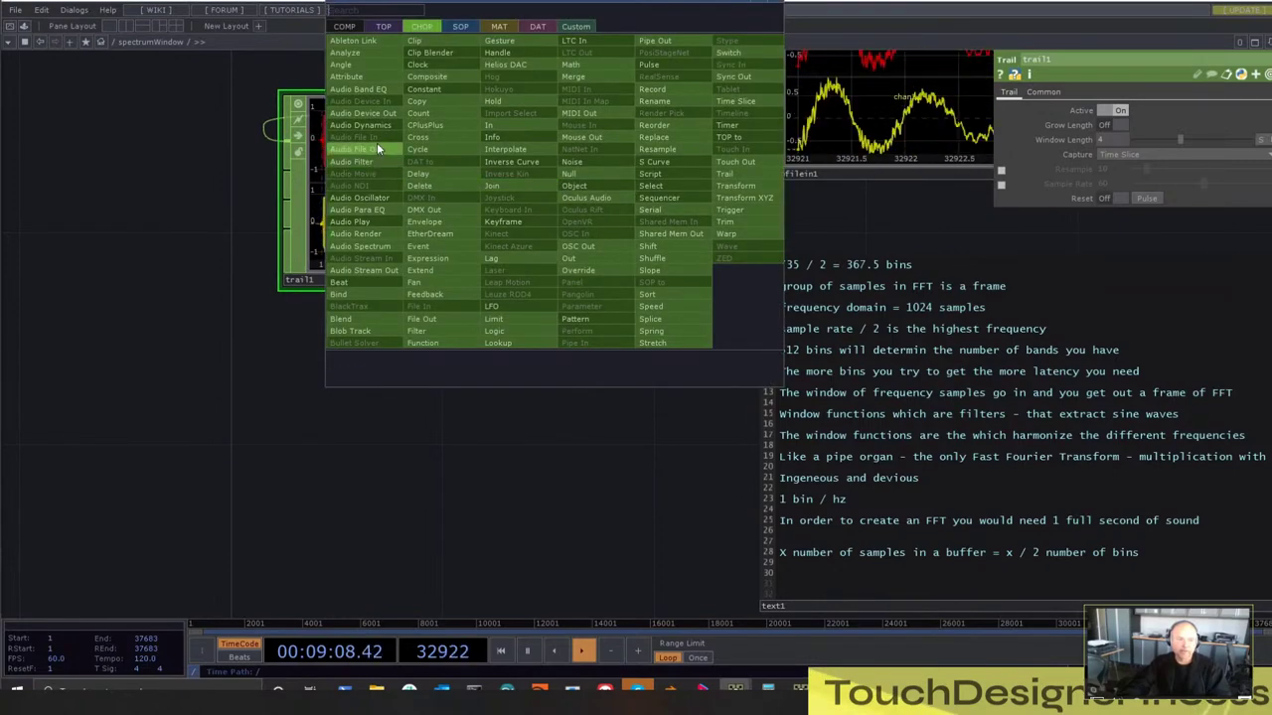
type("e")
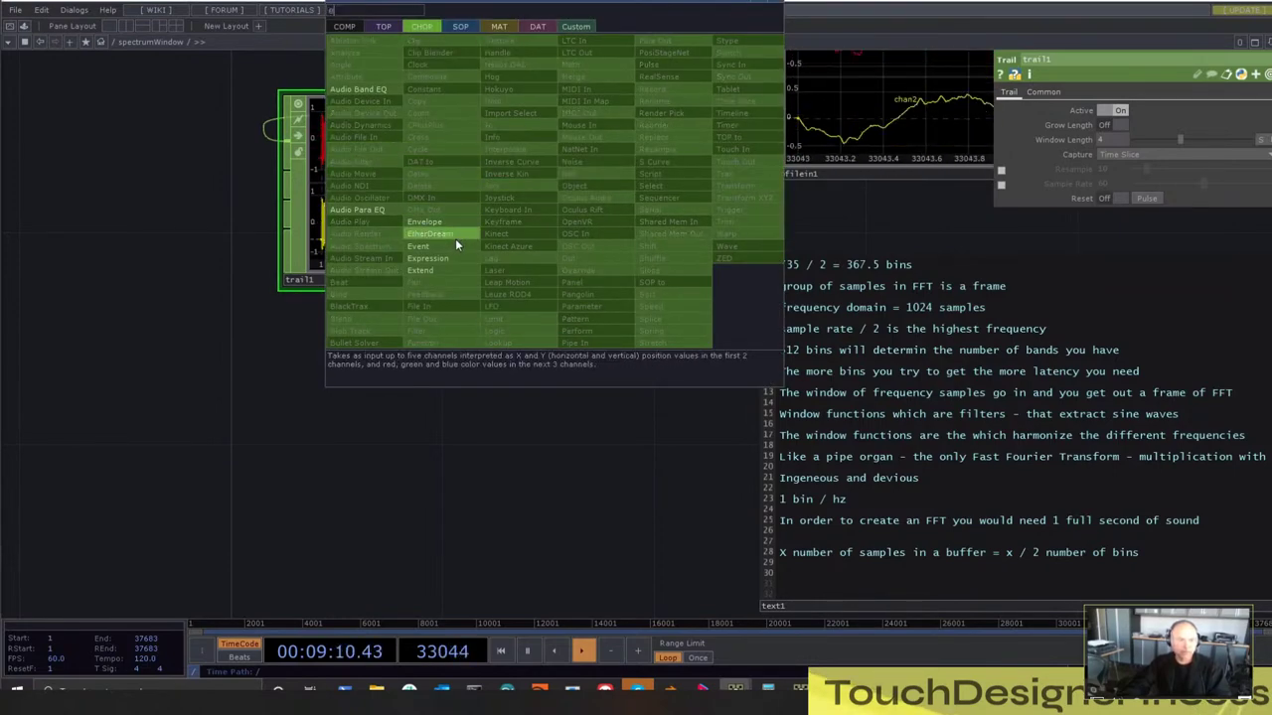
left_click(425, 221)
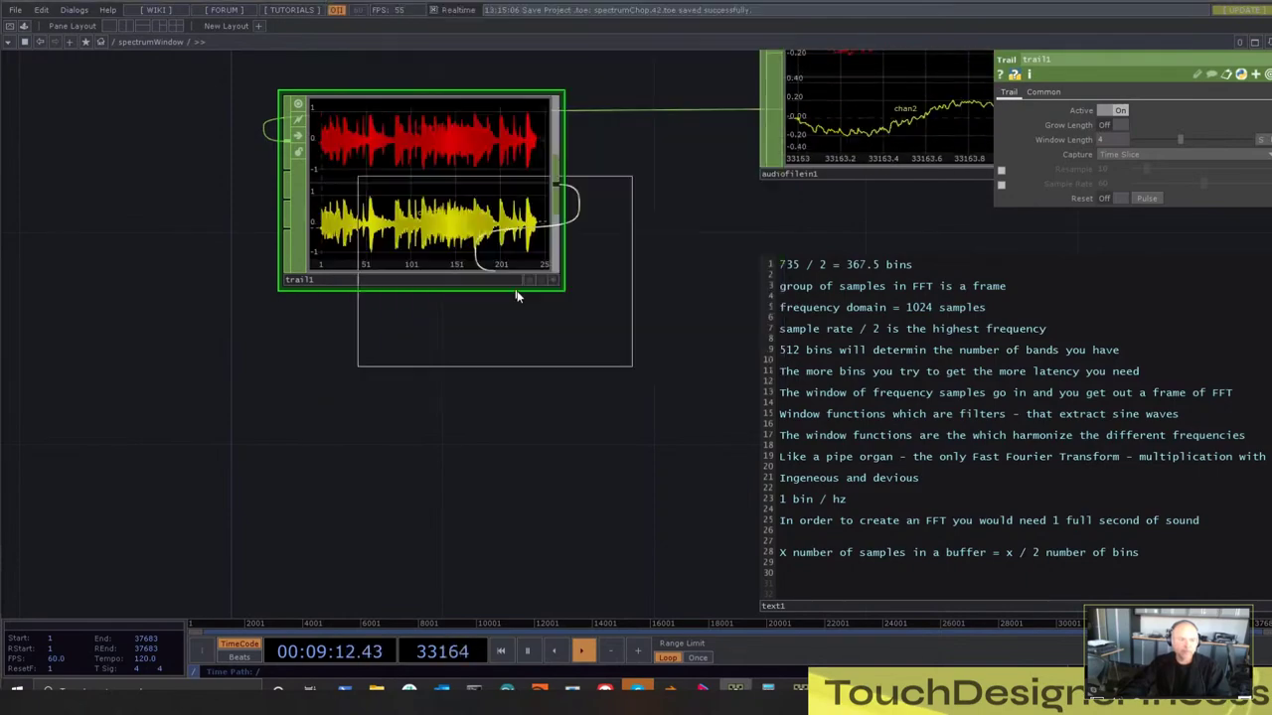
left_click(477, 417)
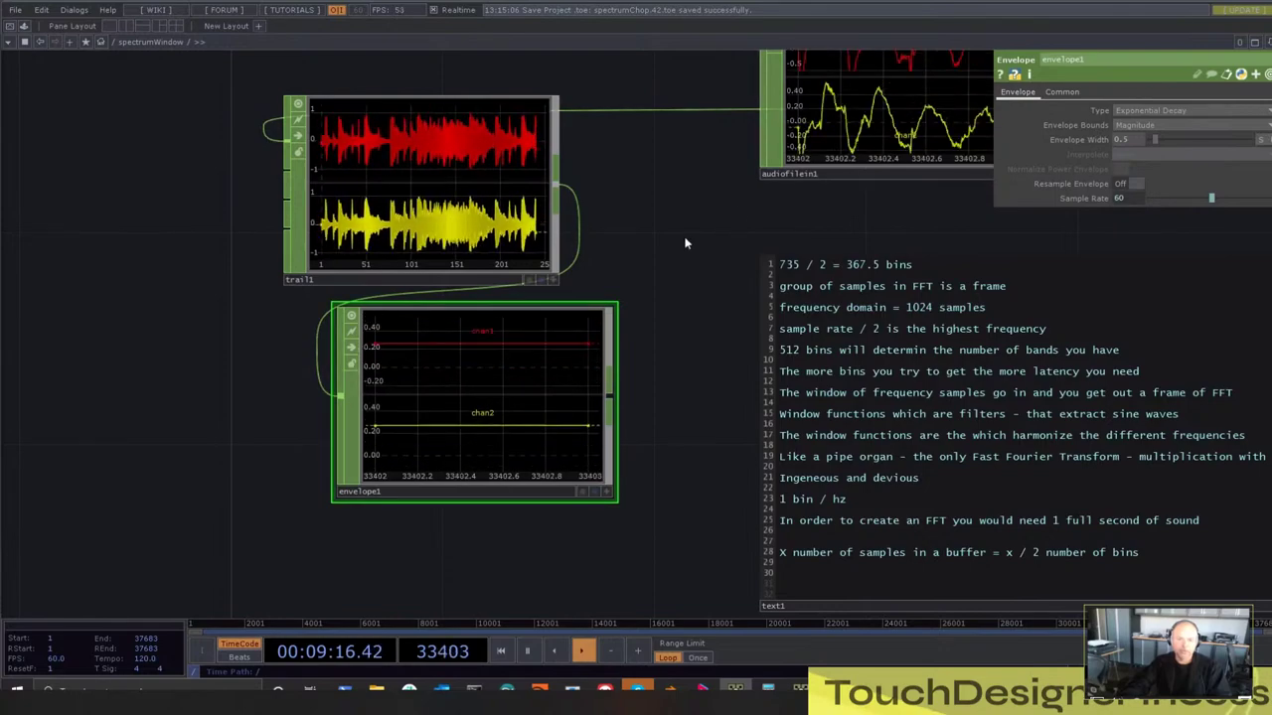
Rewire envelope1's input to audiofilein1's output and move envelope1 to the lower left of trail1
scroll(590, 264, "down", 5)
left_click_drag(758, 189, 399, 350)
left_click_drag(486, 364, 356, 396)
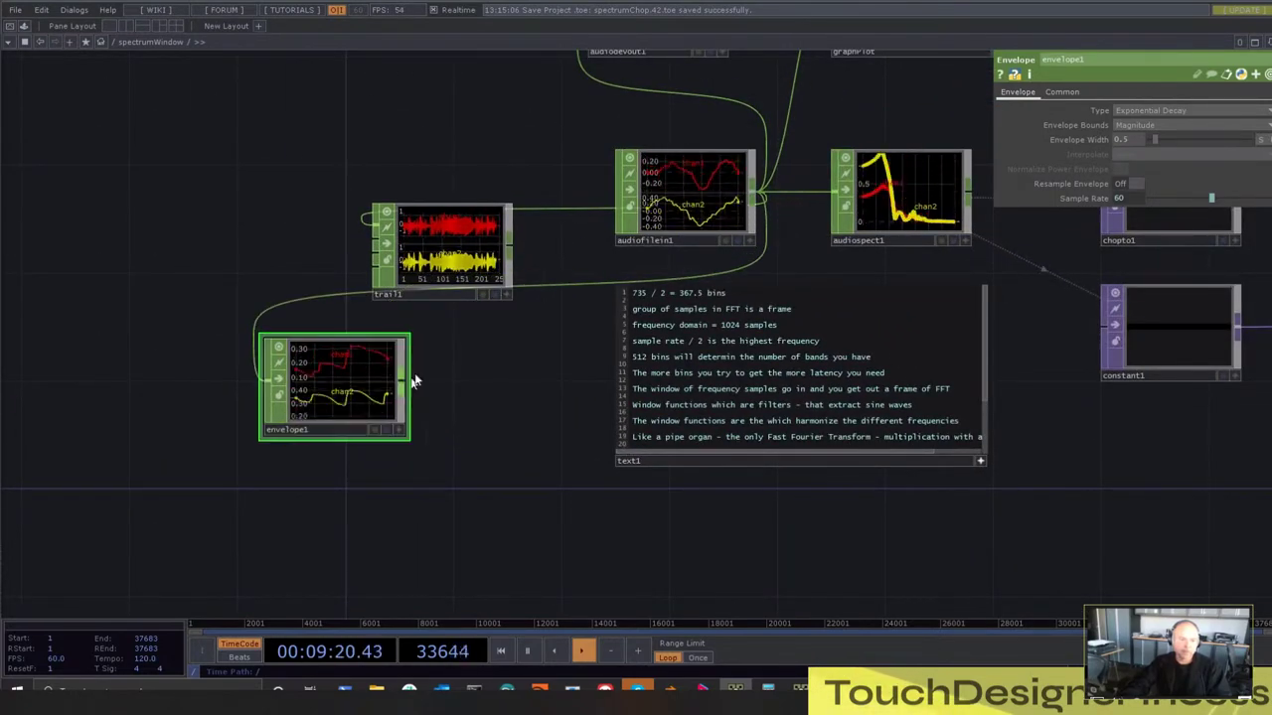
Connect envelope1's output to trail1 as a second input so both signals are recorded together
left_click(428, 293)
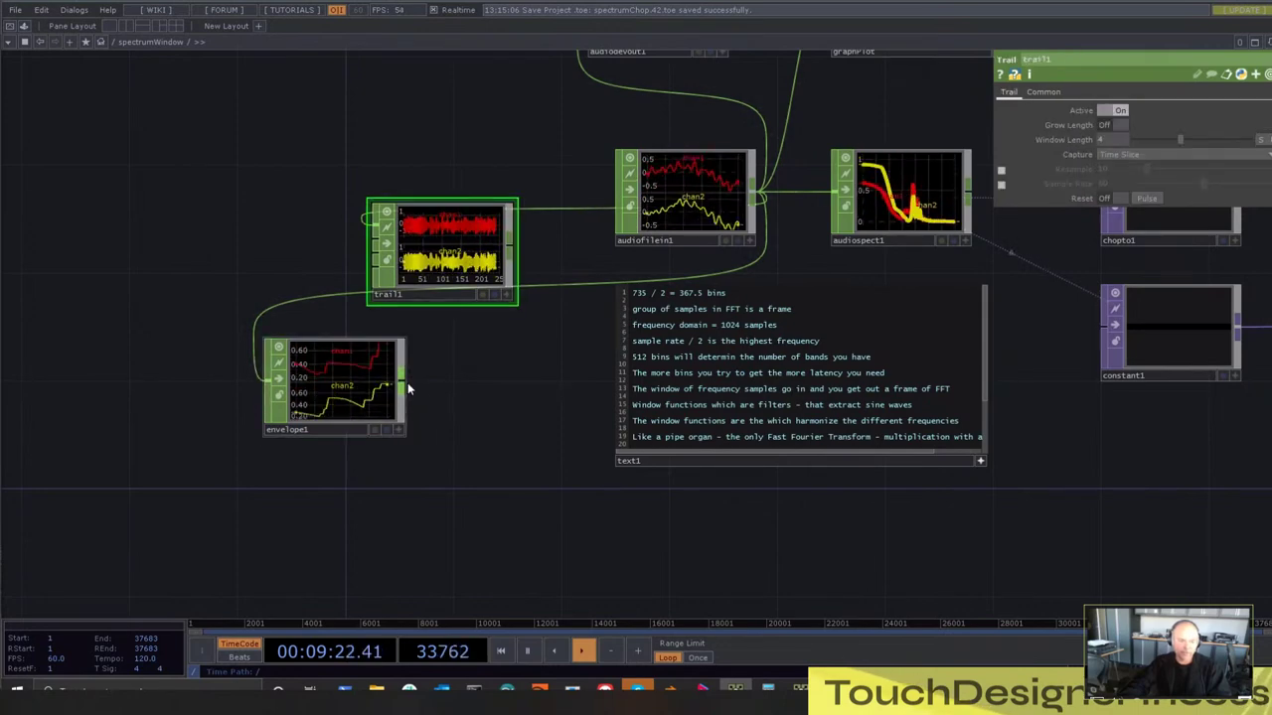
left_click_drag(393, 267, 385, 237)
scroll(435, 221, "up", 4)
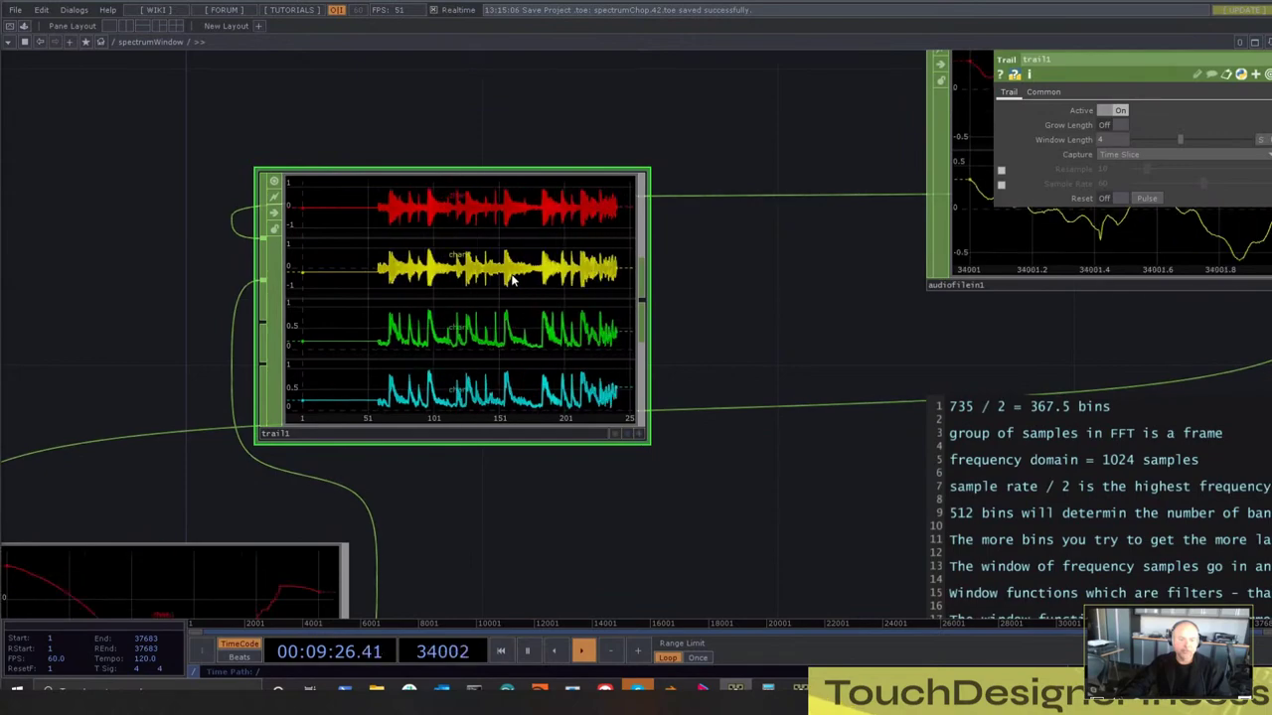
Set trail1's viewer to show all channels in a single graph
right_click(461, 213)
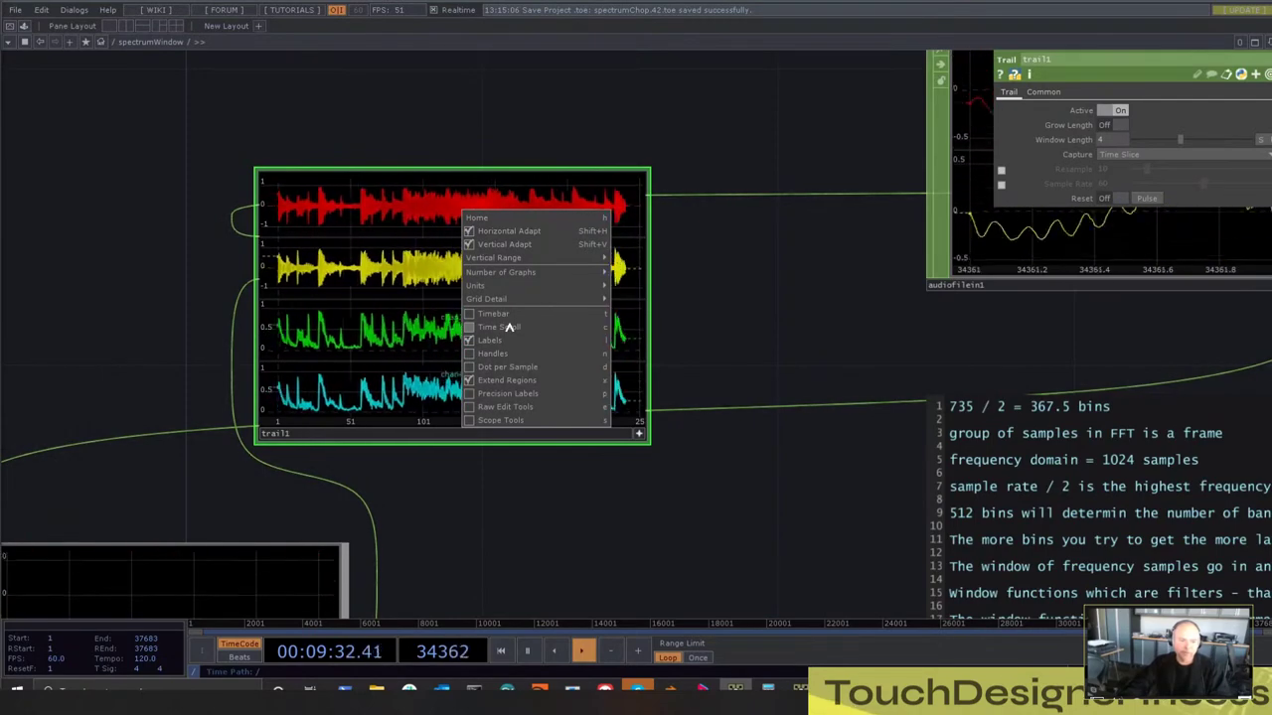
mouse_move(565, 271)
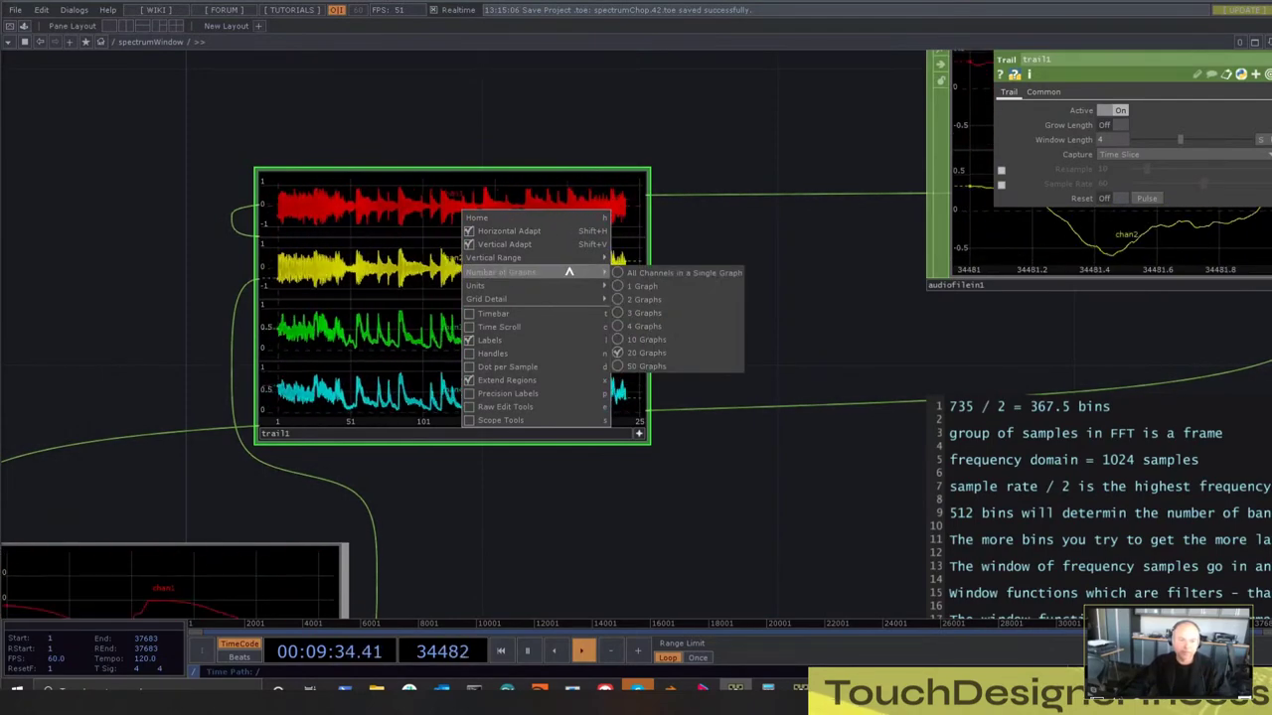
left_click(623, 276)
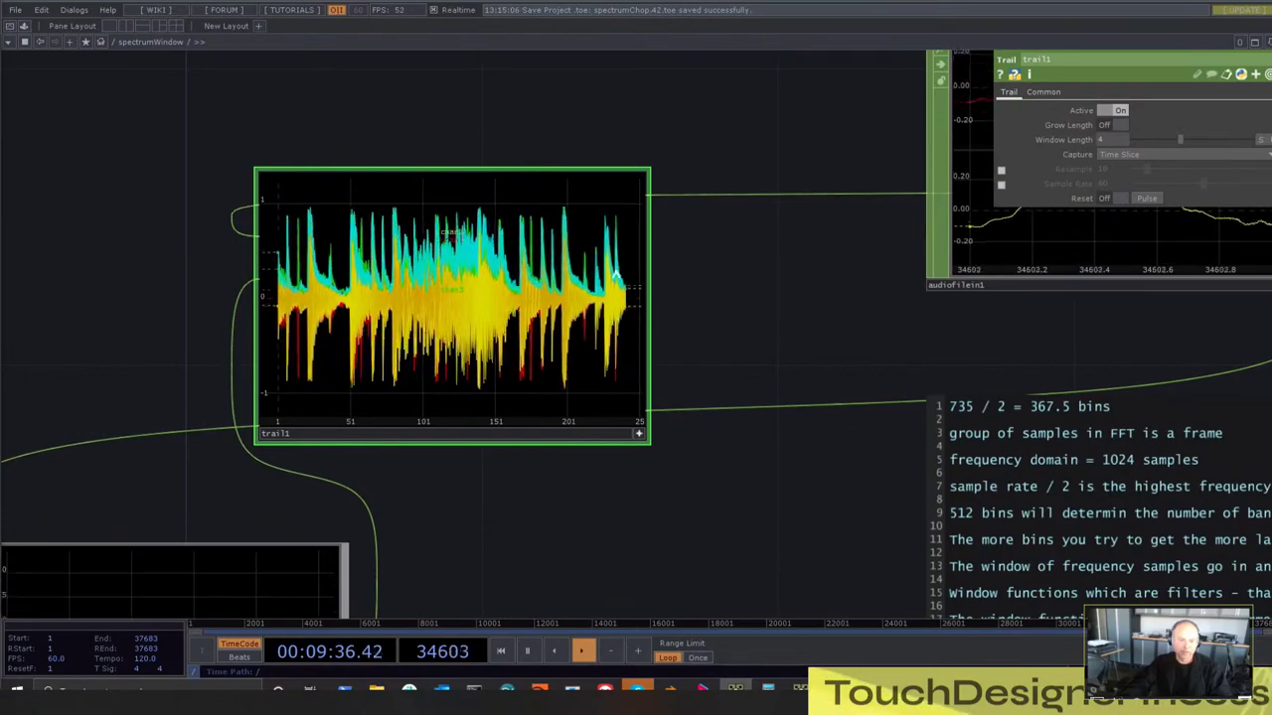
scroll(701, 256, "up", 3)
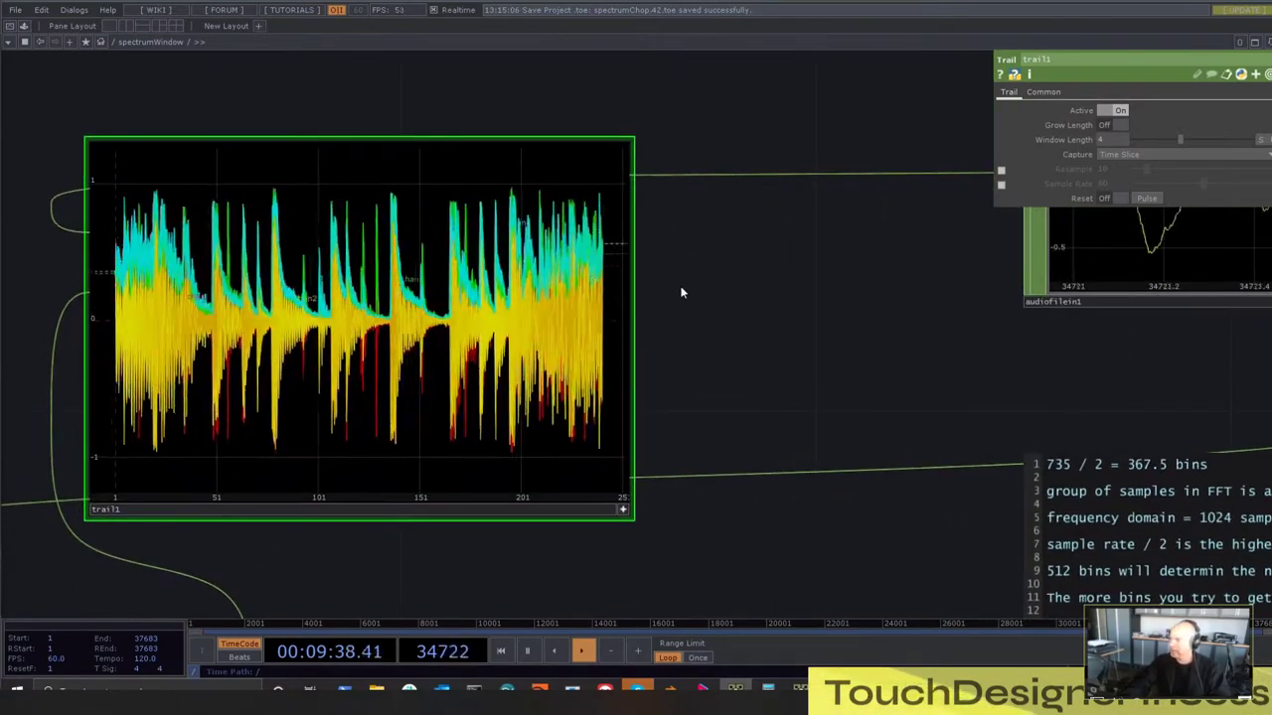
Examine envelope1's output, audiospect1's spectrum curve and the amplitude-versus-frequency plot in graphPlot
scroll(682, 292, "down", 5)
scroll(715, 306, "up", 8)
scroll(833, 278, "down", 2)
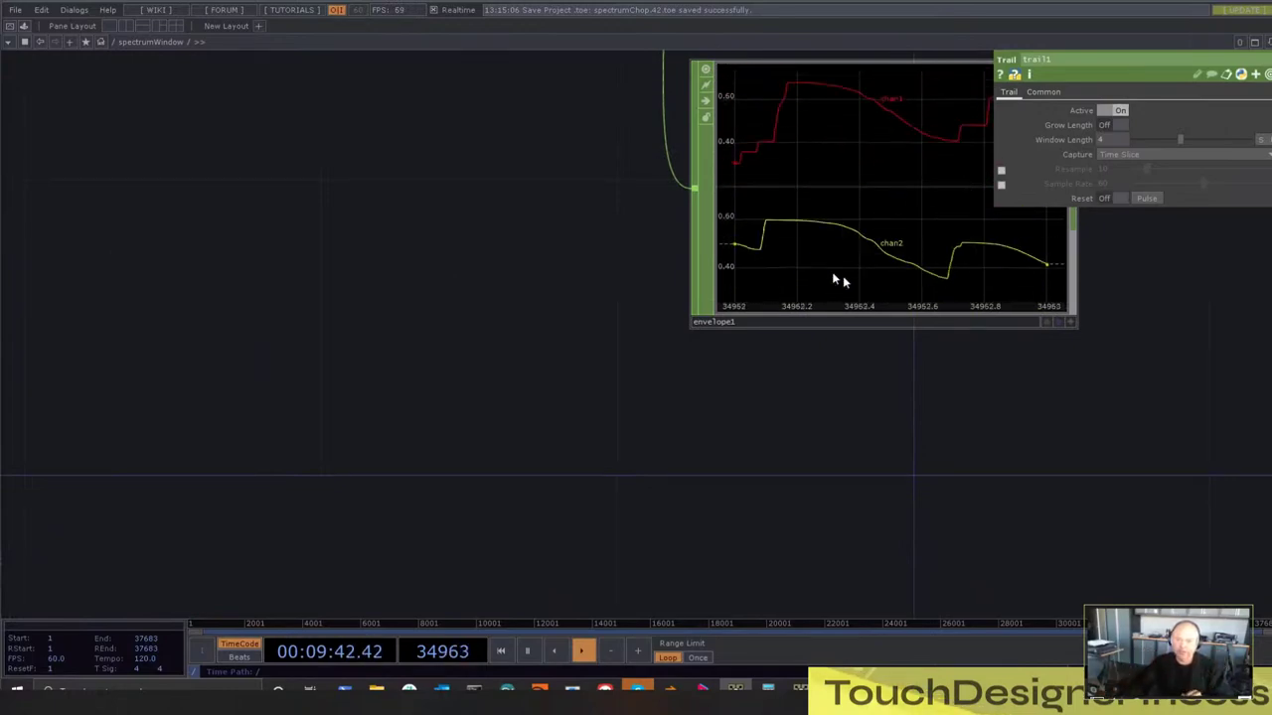
scroll(894, 328, "down", 4)
left_click_drag(917, 361, 305, 533)
scroll(304, 534, "up", 2)
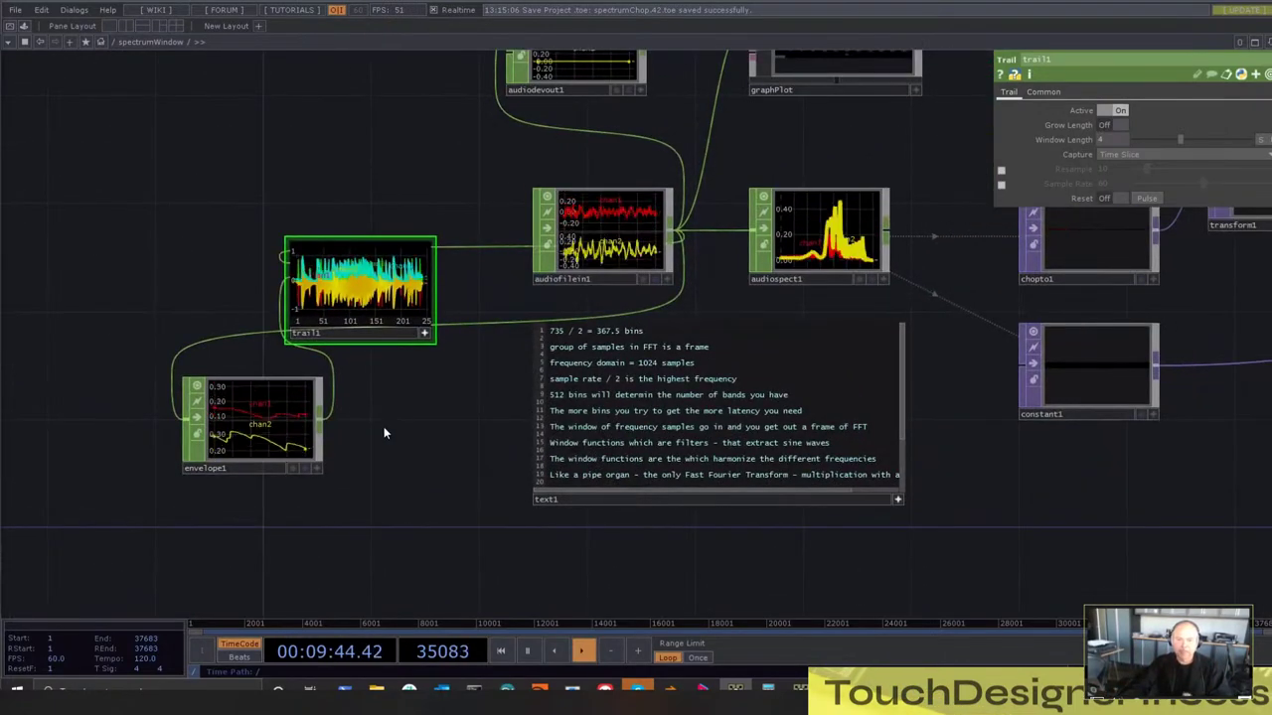
left_click_drag(471, 146, 431, 276)
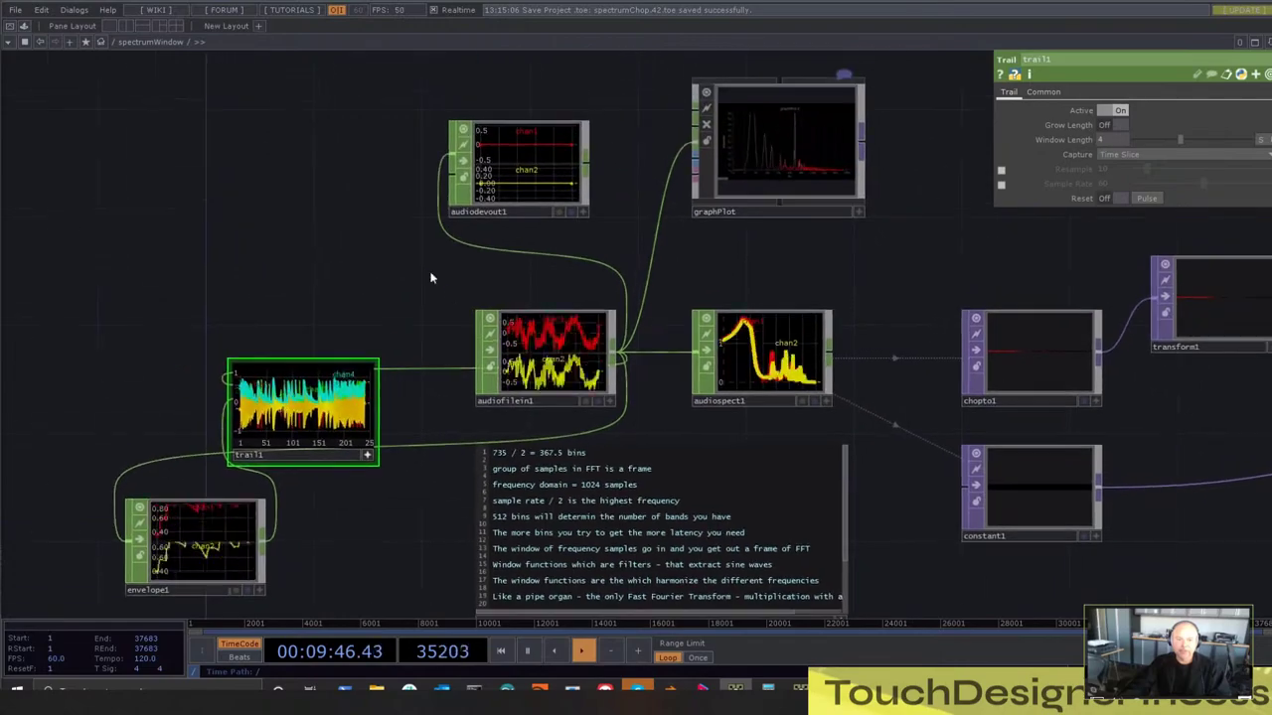
scroll(620, 332, "up", 5)
left_click(885, 401)
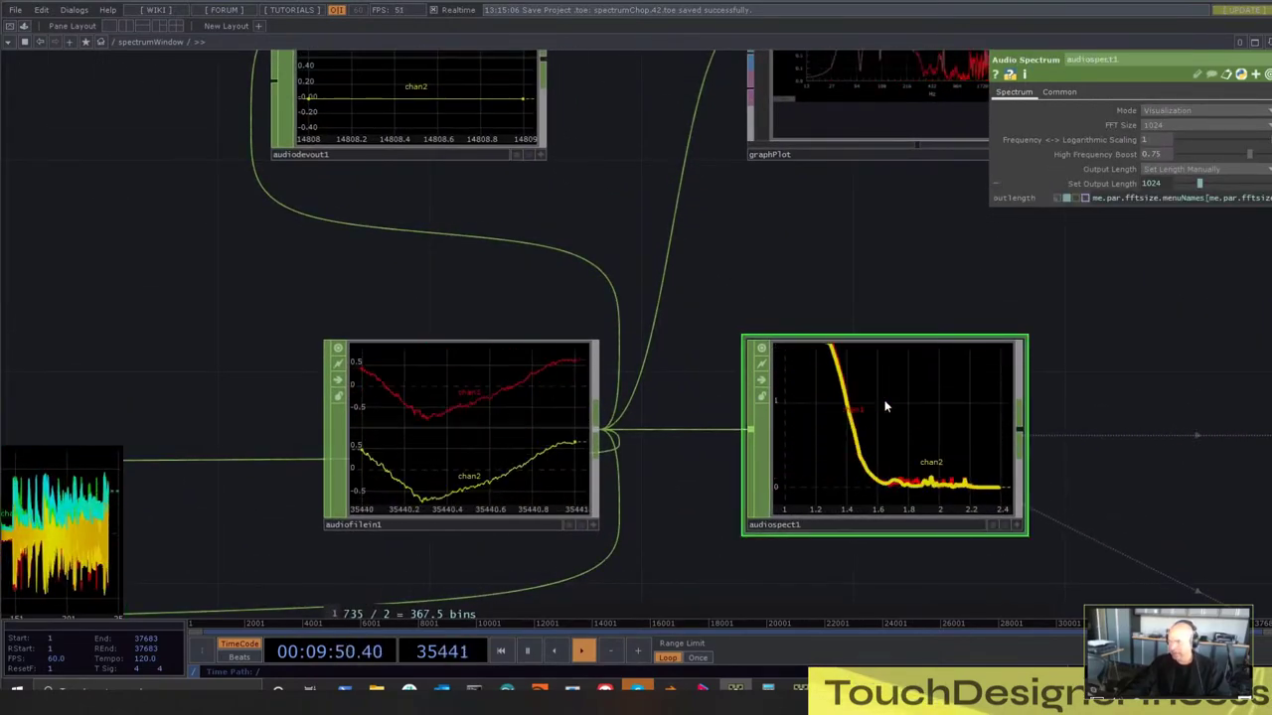
scroll(860, 364, "down", 5)
left_click_drag(872, 277, 790, 331)
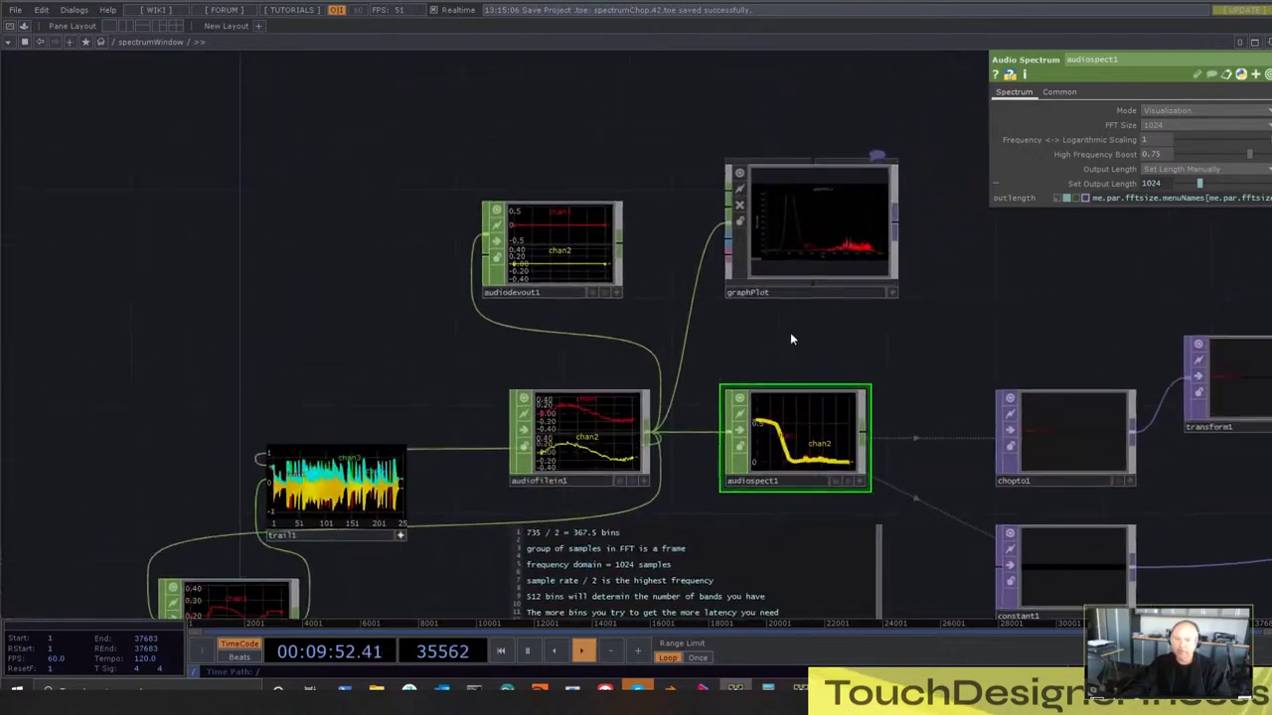
scroll(812, 232, "up", 8)
scroll(1118, 406, "down", 6)
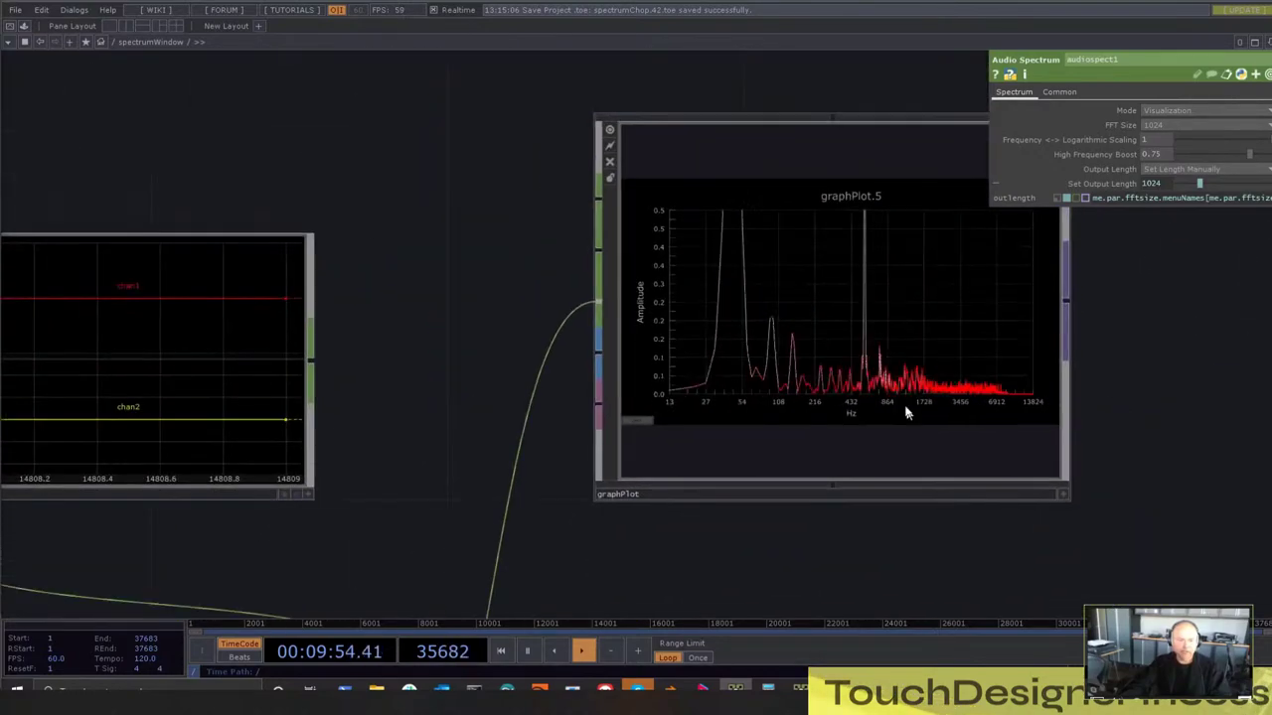
scroll(870, 379, "up", 4)
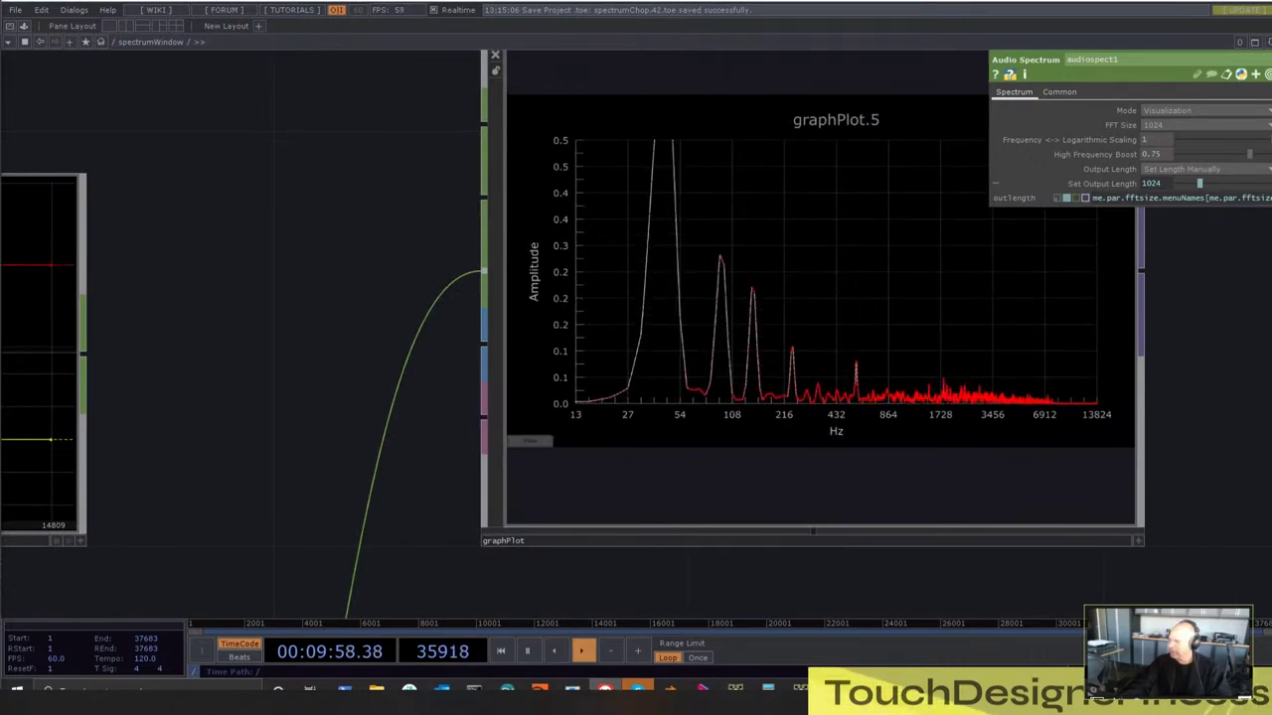
Switch to the browser, maximize it and review the graphPlot COMP community page, including its description and downloads, before minimizing the window
left_click_drag(1073, 695, 647, 146)
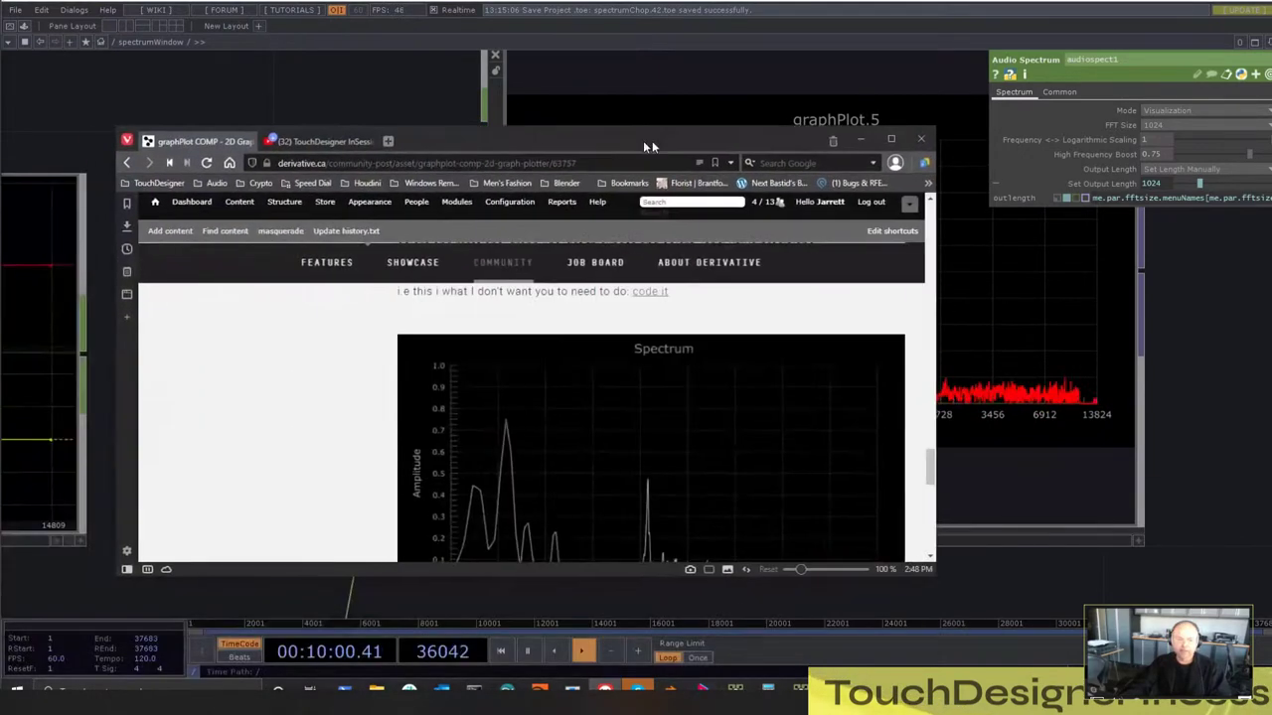
left_click(893, 140)
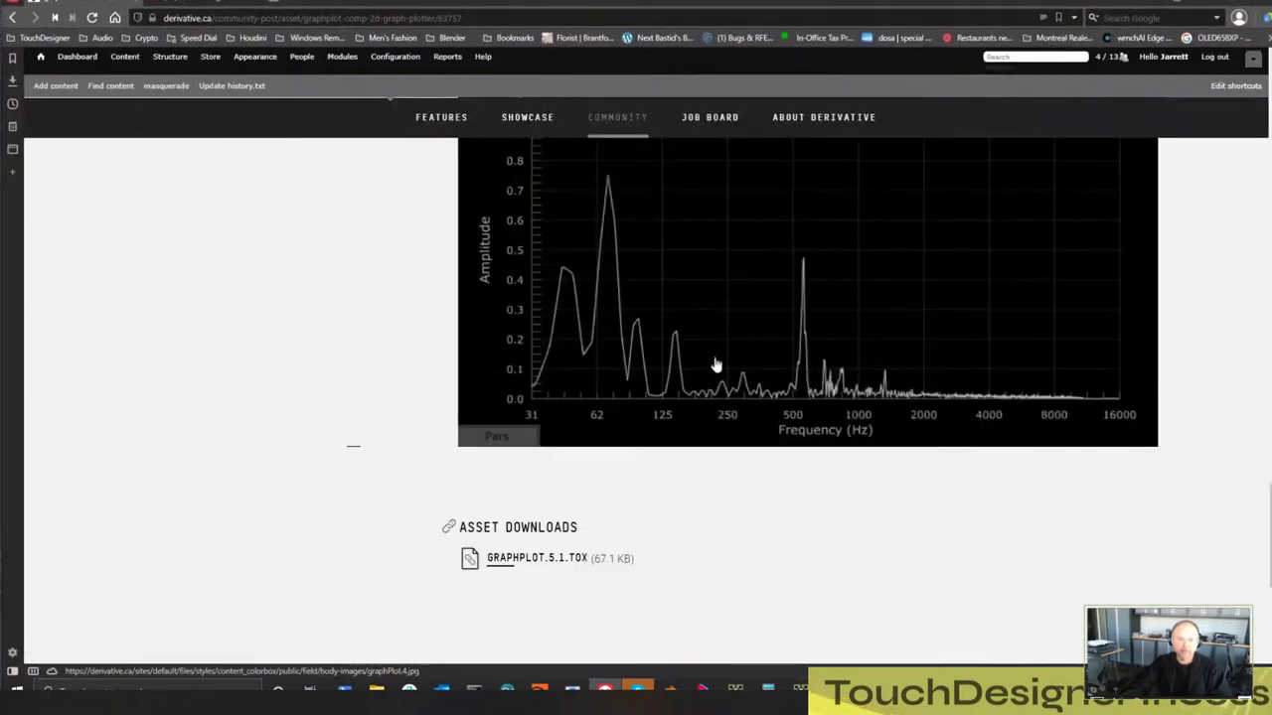
scroll(723, 428, "up", 15)
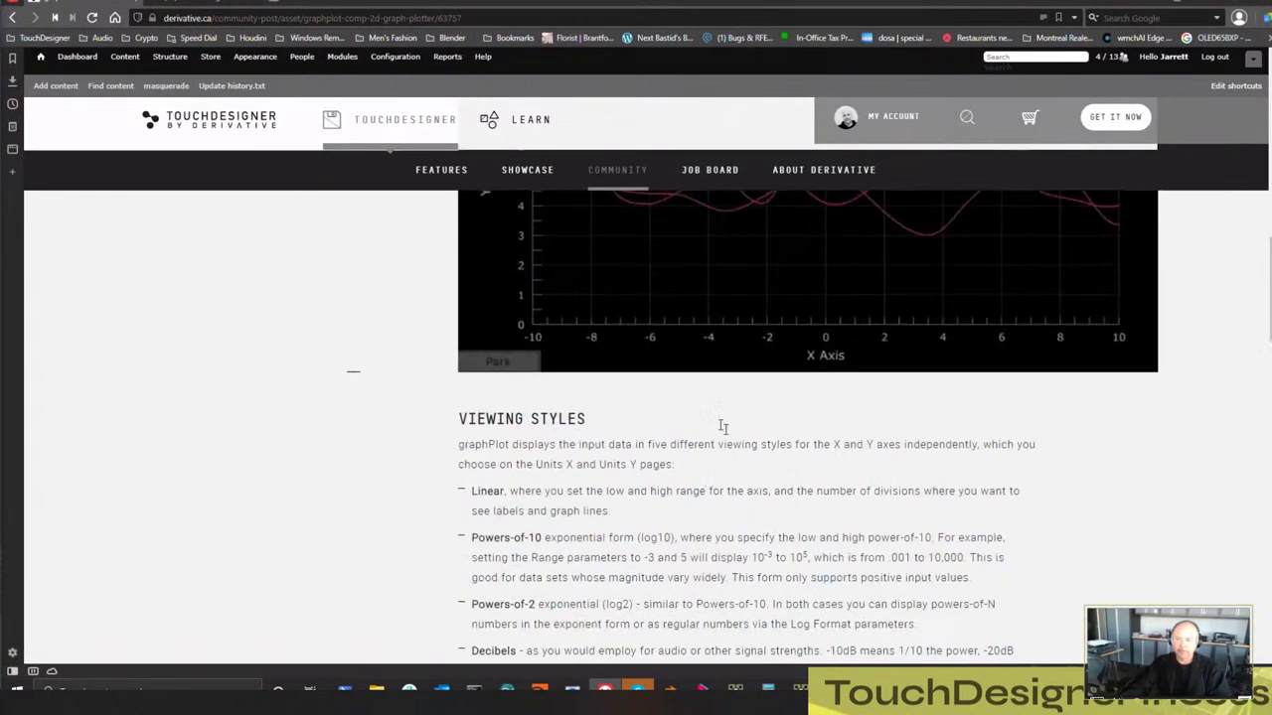
scroll(722, 427, "up", 4)
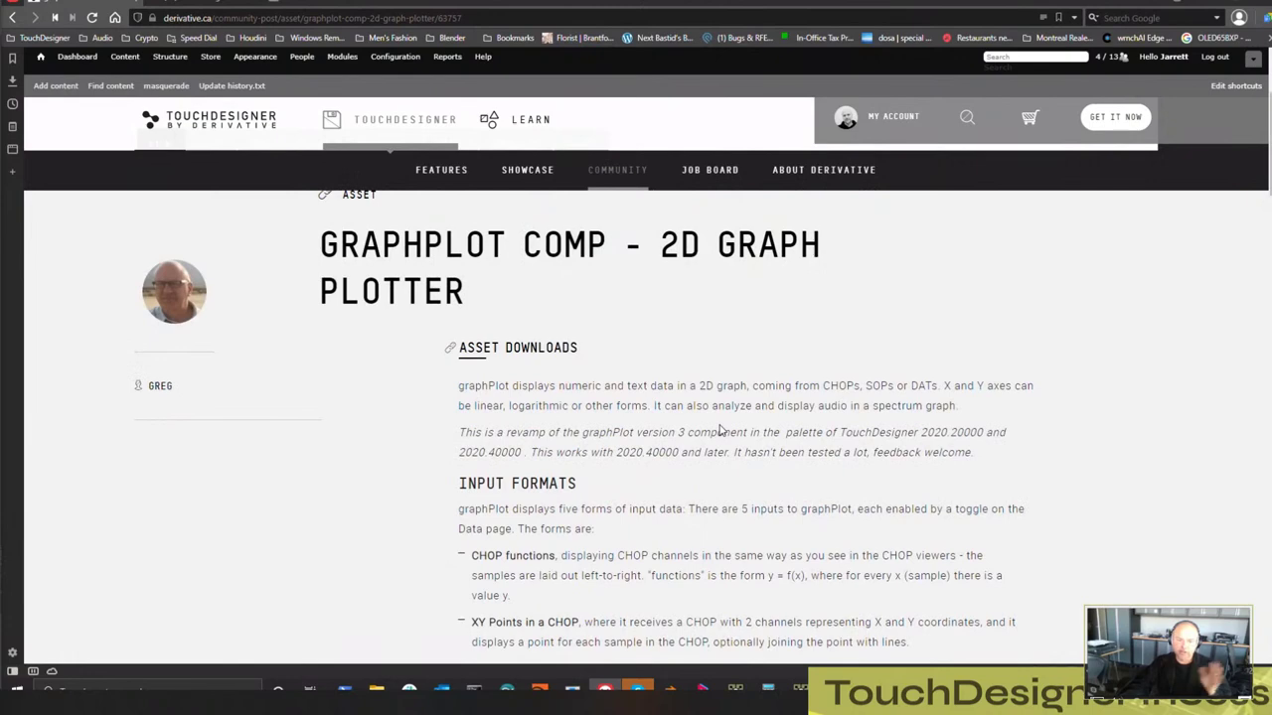
left_click(1211, 5)
Inspect graphPlot's X-axis unit settings and compare its source nodes audiofilein1 and audiospect1
scroll(655, 326, "down", 6)
scroll(750, 283, "up", 1)
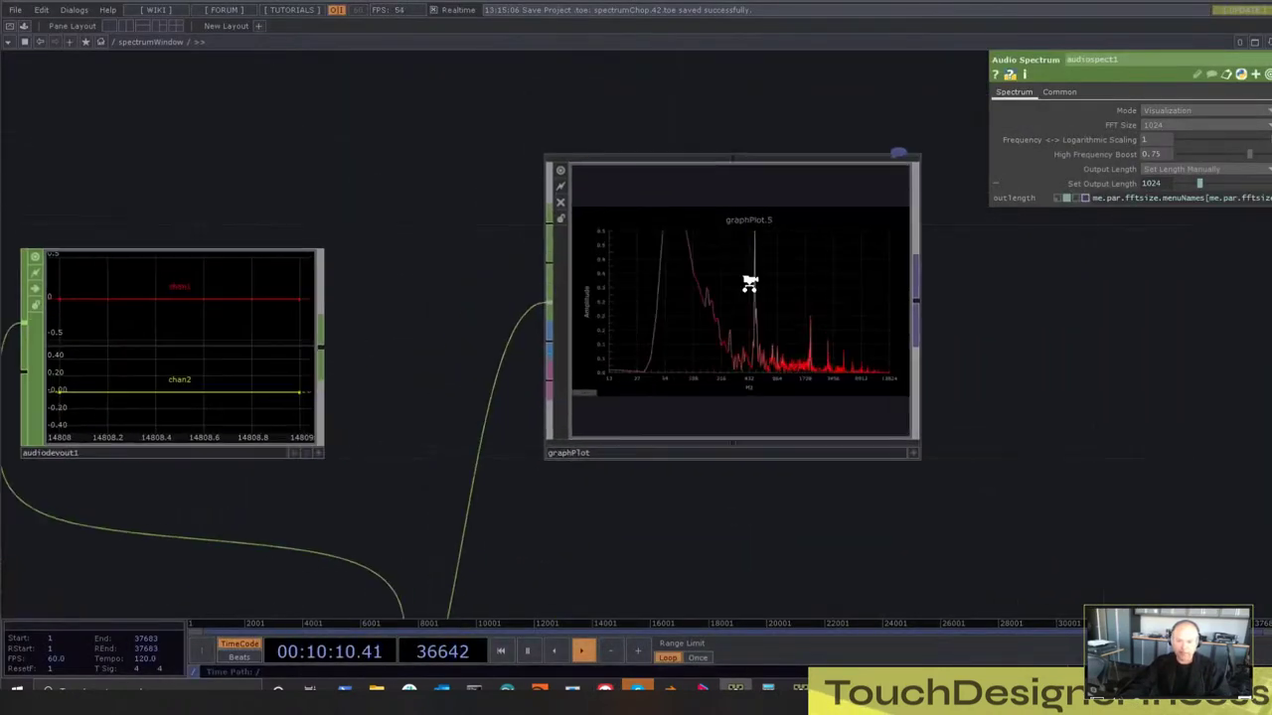
scroll(750, 283, "up", 1)
left_click(639, 249)
scroll(639, 249, "down", 4)
scroll(458, 509, "up", 4)
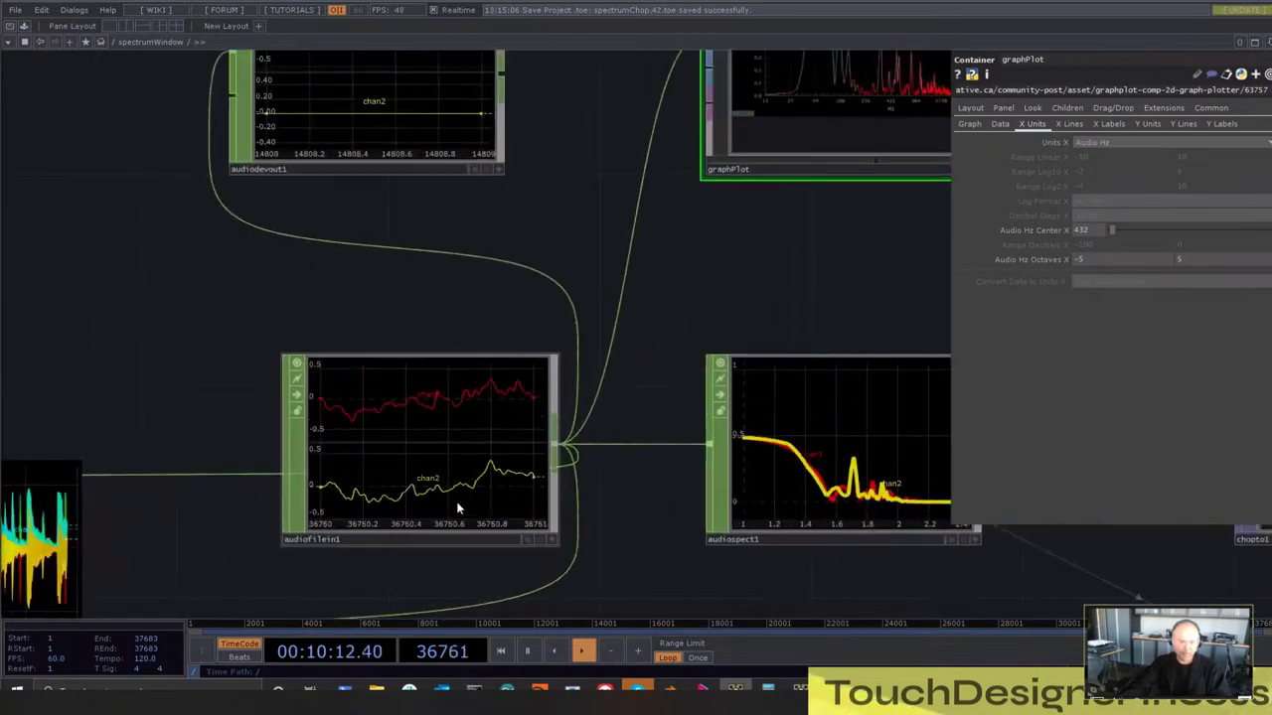
Delete the audiodevout1 node above audiofilein1
left_click(455, 454)
scroll(459, 417, "down", 3)
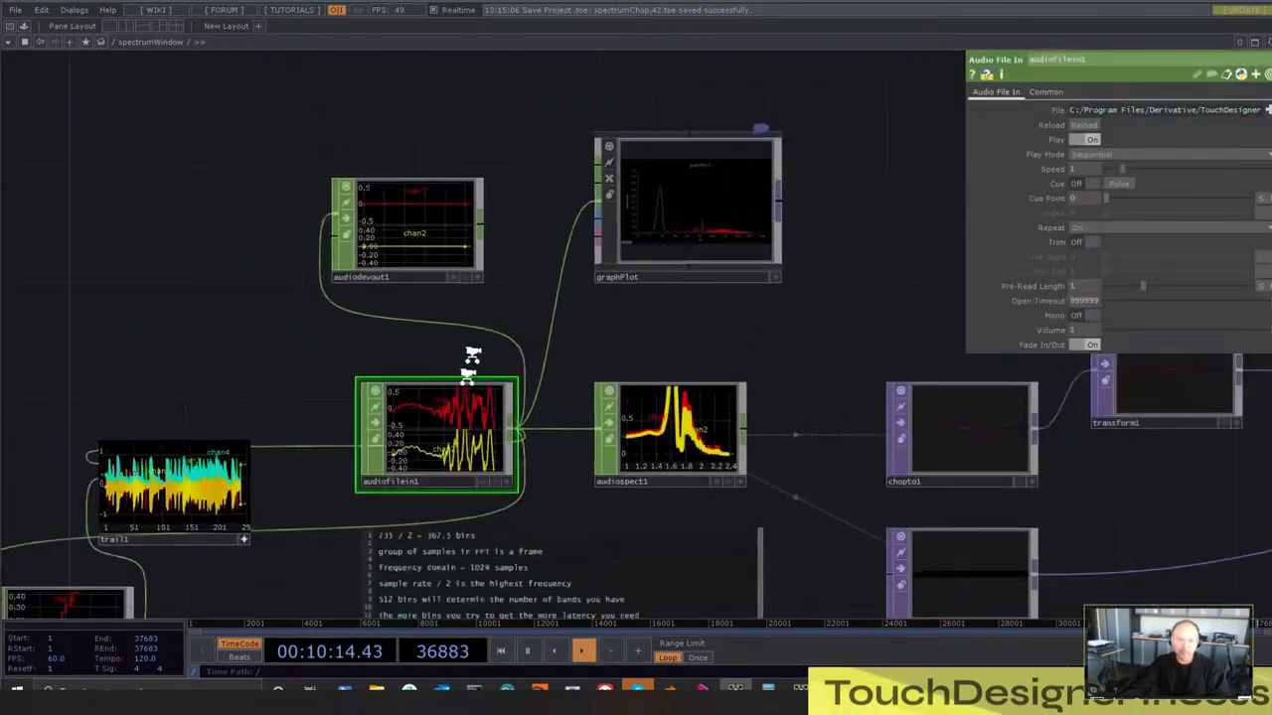
scroll(473, 355, "down", 1)
left_click(423, 291)
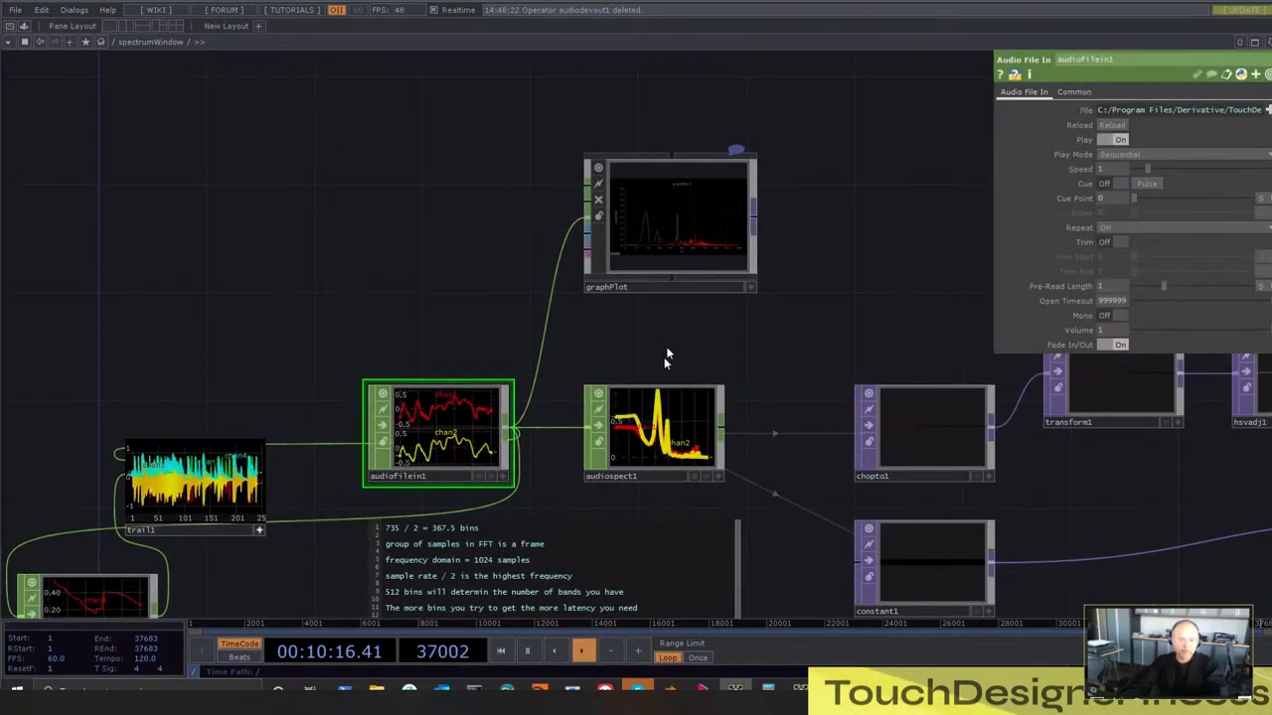
Examine the enlarged graphPlot during playback, including its frequency axis and X Units parameters
scroll(725, 207, "up", 6)
left_click_drag(854, 274, 894, 347)
left_click_drag(280, 340, 399, 429)
scroll(409, 432, "up", 1)
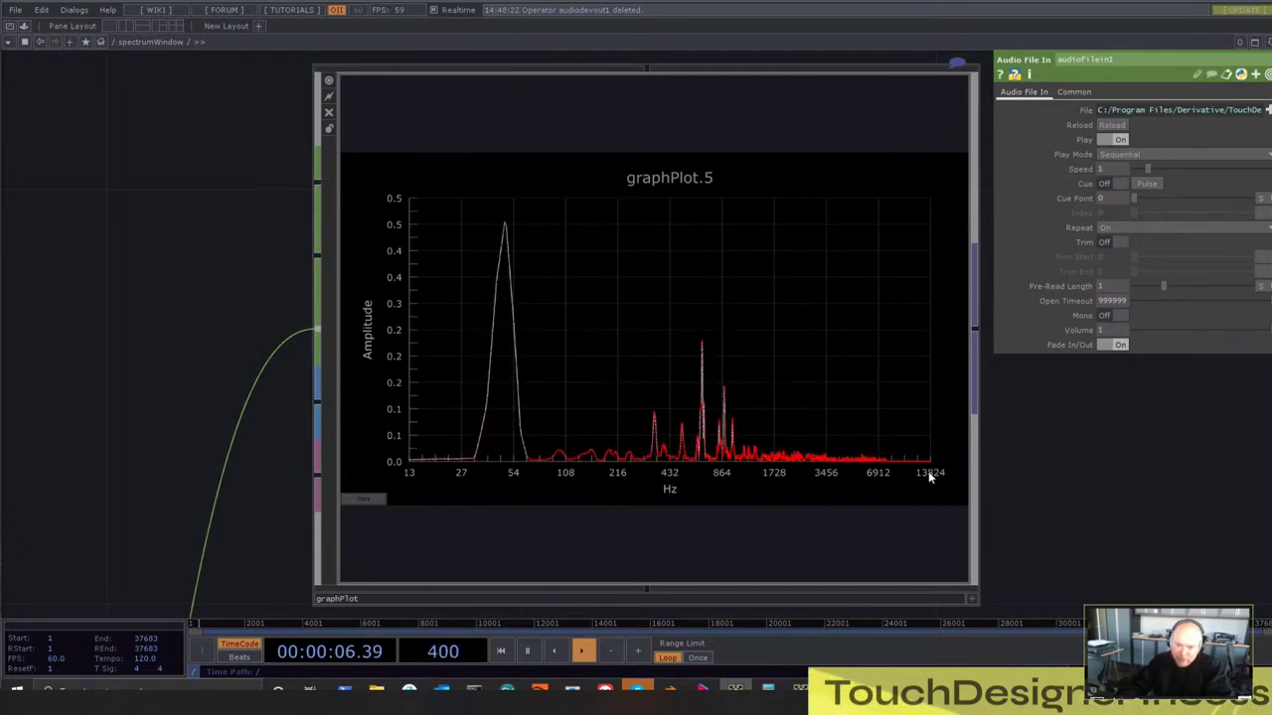
left_click(803, 341)
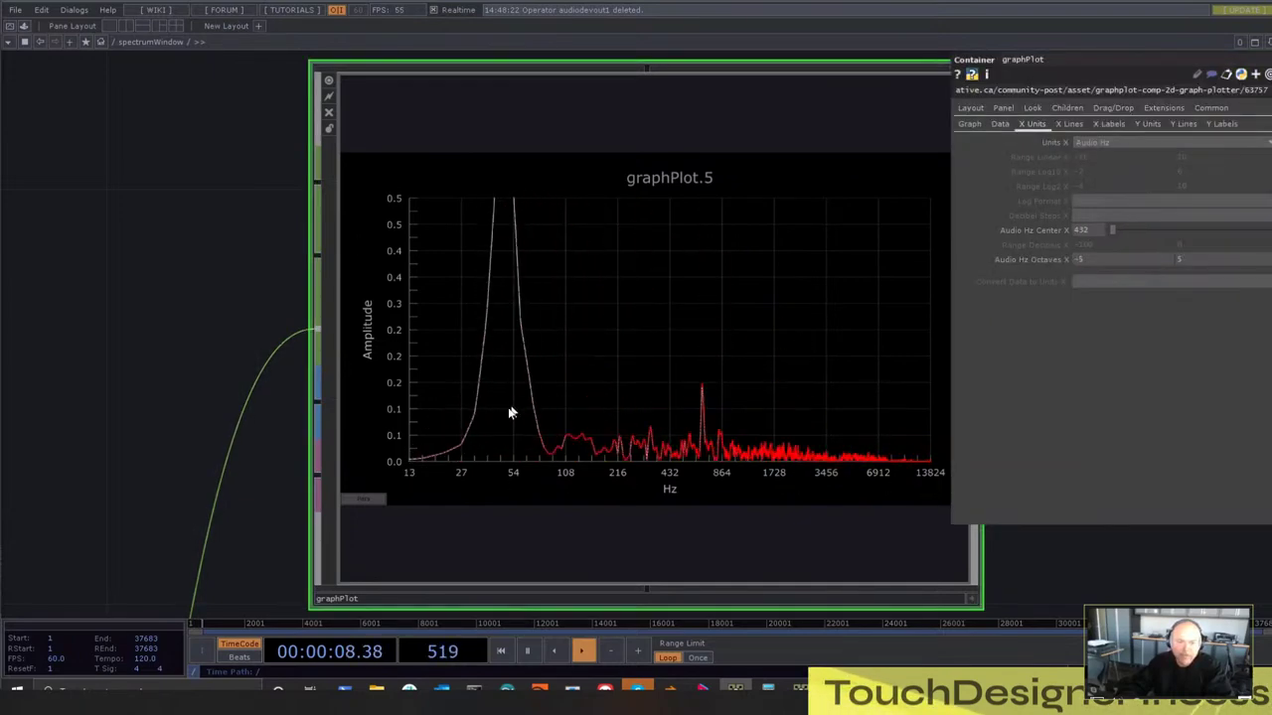
scroll(497, 368, "down", 1)
scroll(496, 366, "down", 4)
Compare the low, mid and high frequency peaks in graphPlot with audiofilein1's waveform and audiospect1's spectrum during playback
left_click_drag(270, 326, 381, 85)
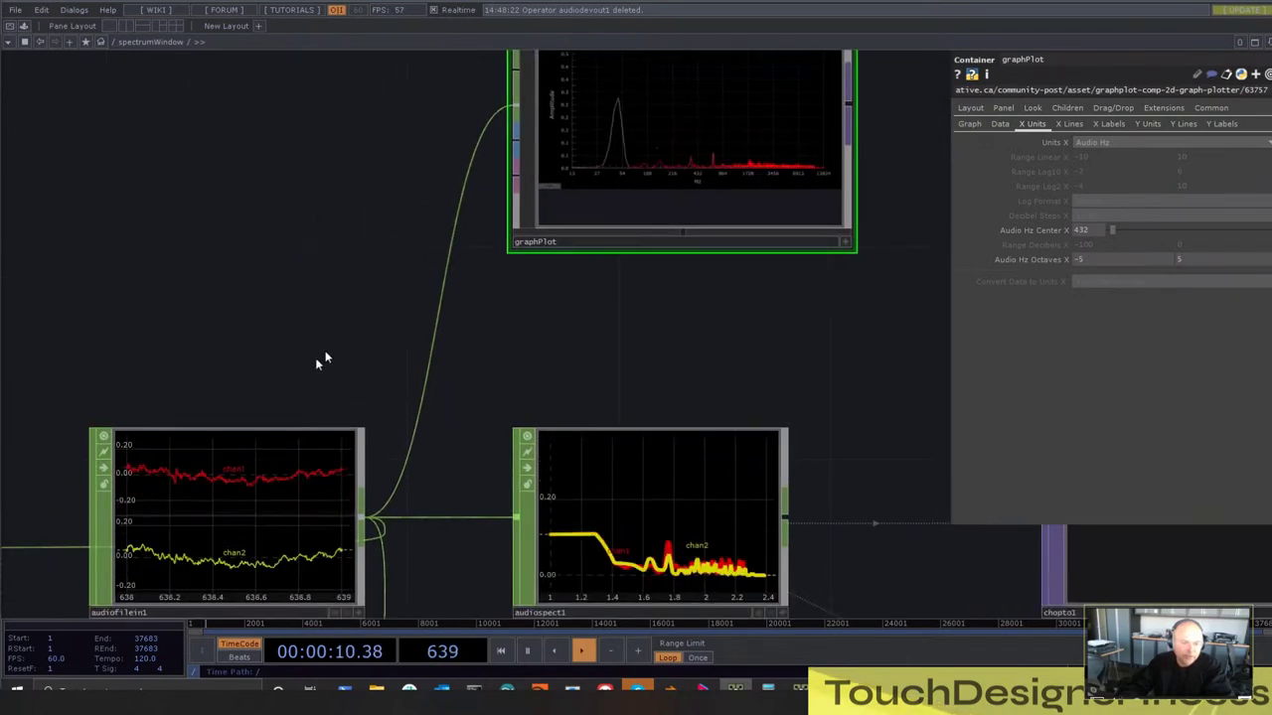
scroll(311, 323, "down", 1)
scroll(397, 237, "down", 1)
scroll(398, 236, "up", 5)
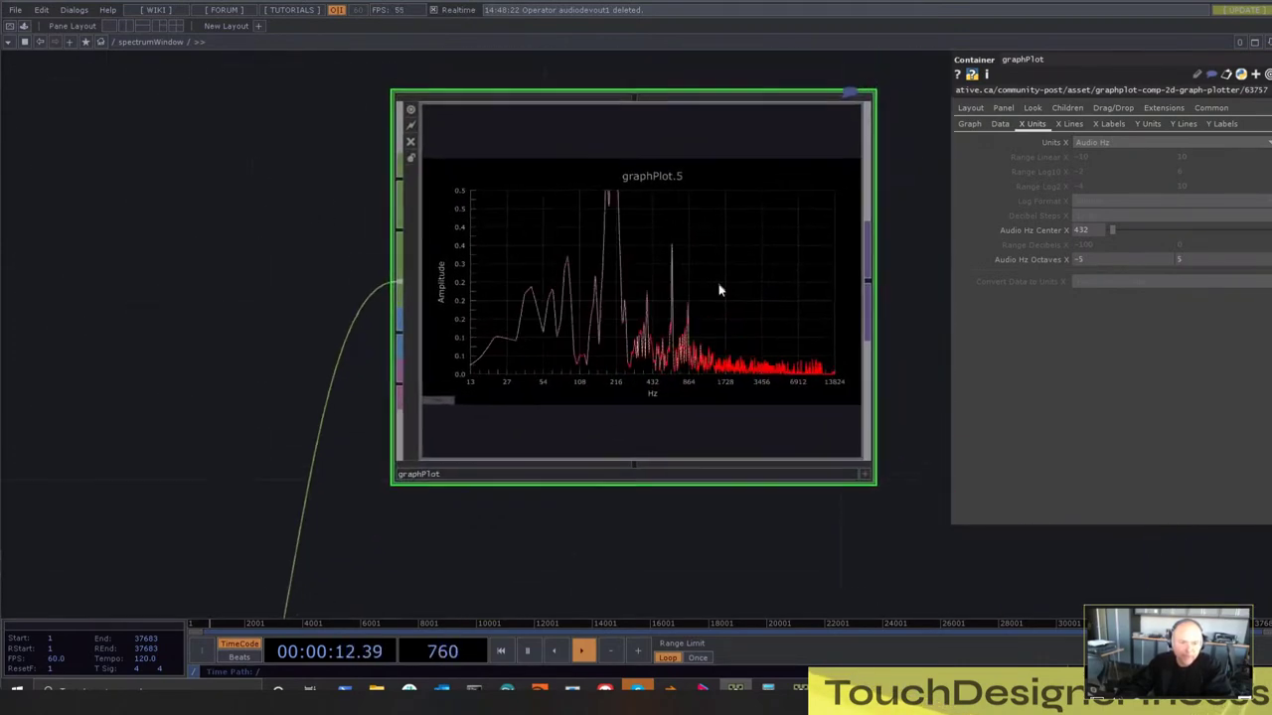
scroll(728, 288, "up", 3)
scroll(726, 284, "down", 2)
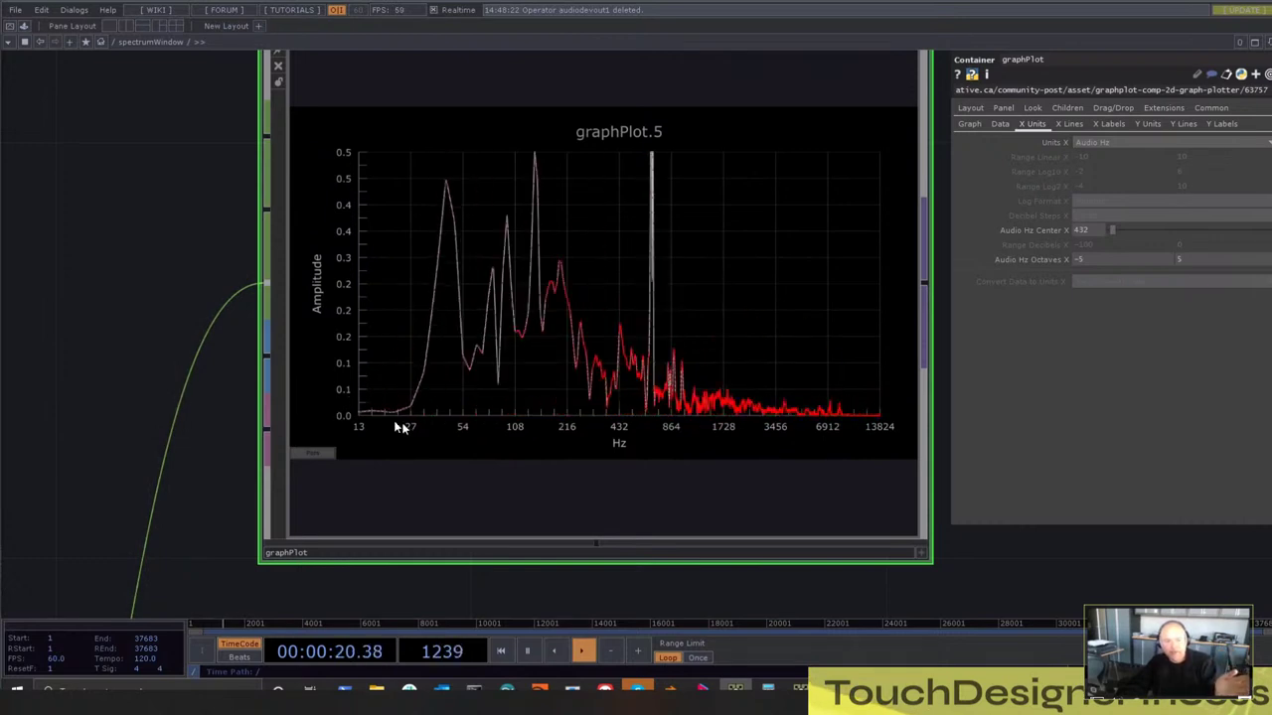
scroll(519, 425, "down", 5)
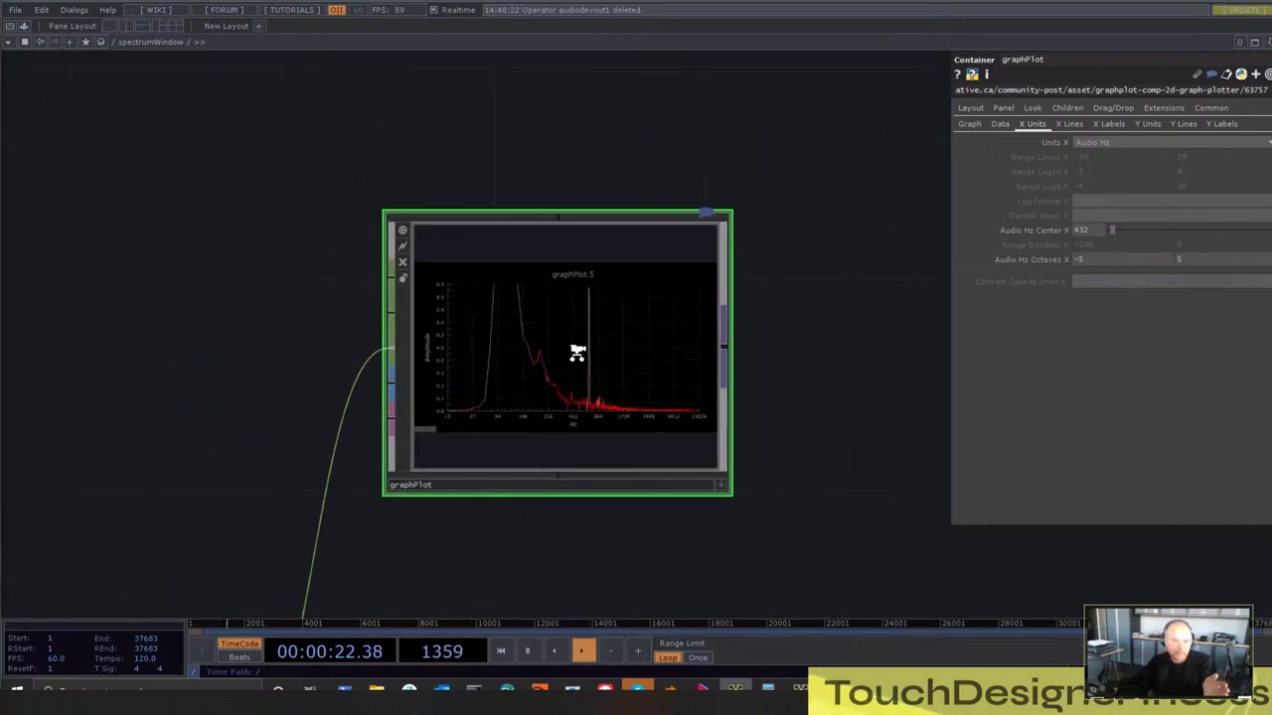
scroll(586, 368, "up", 3)
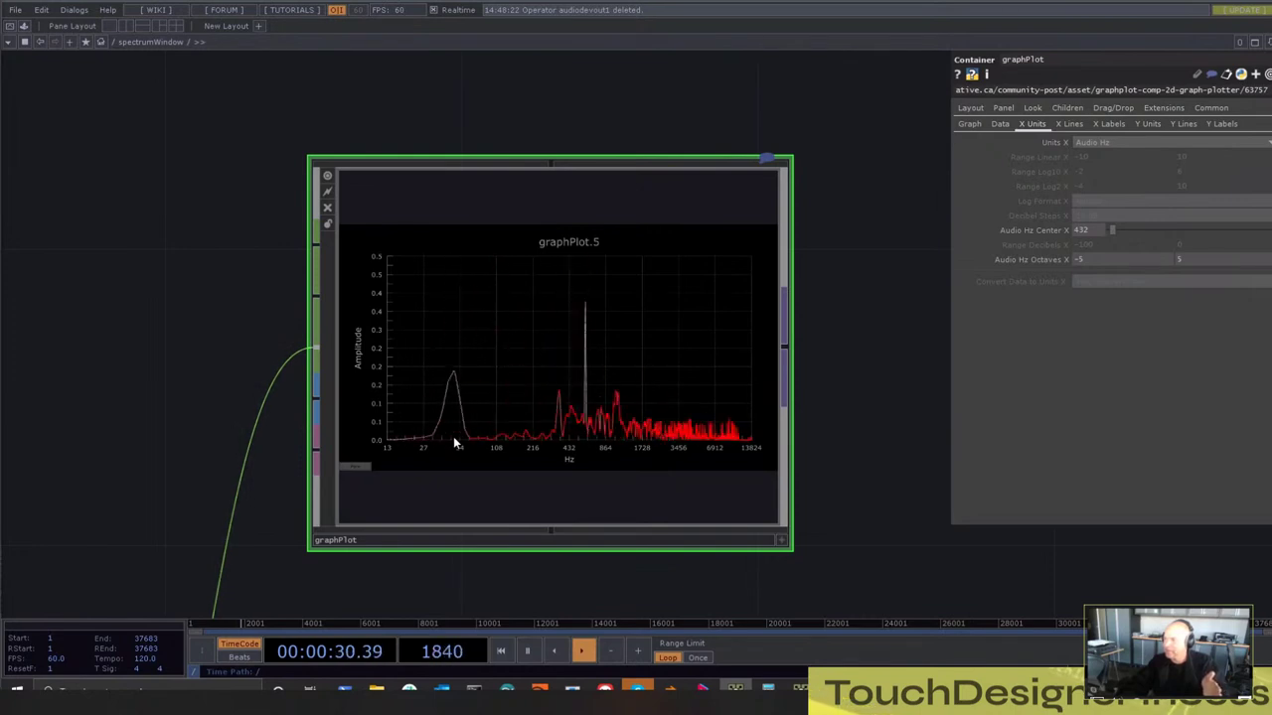
scroll(512, 341, "down", 6)
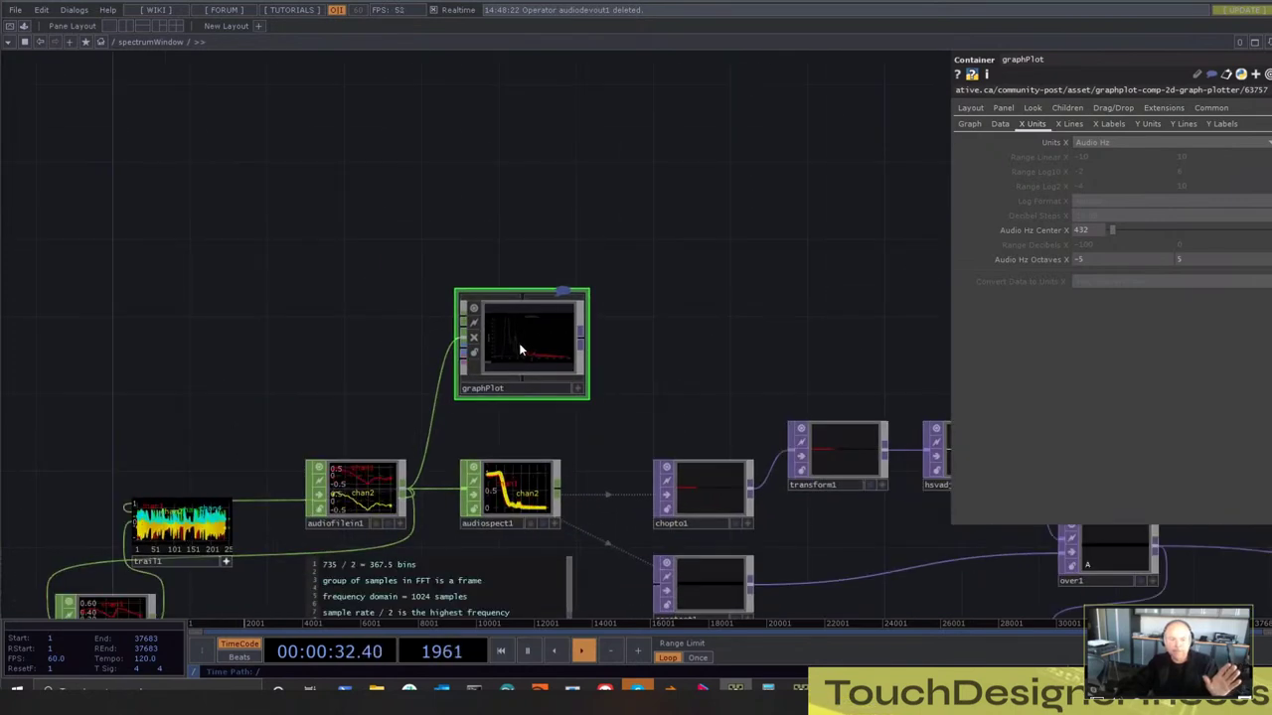
scroll(518, 345, "up", 5)
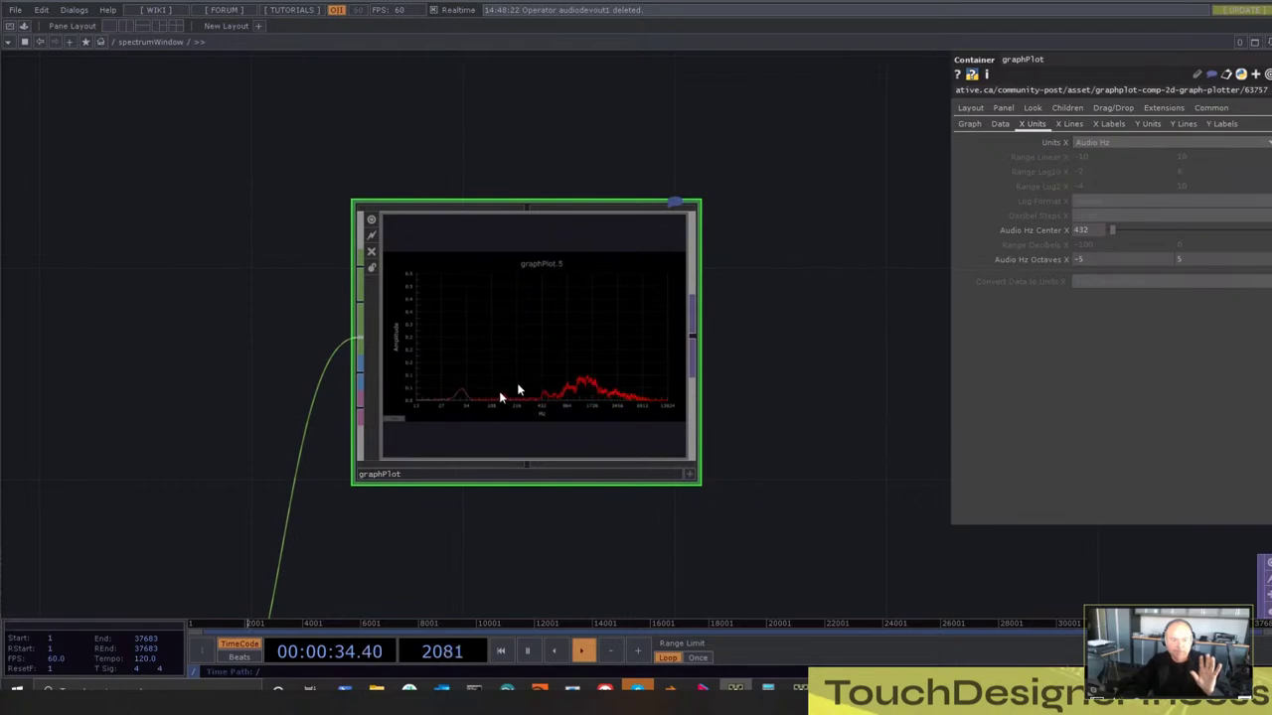
left_click_drag(197, 325, 428, 270)
scroll(257, 280, "down", 3)
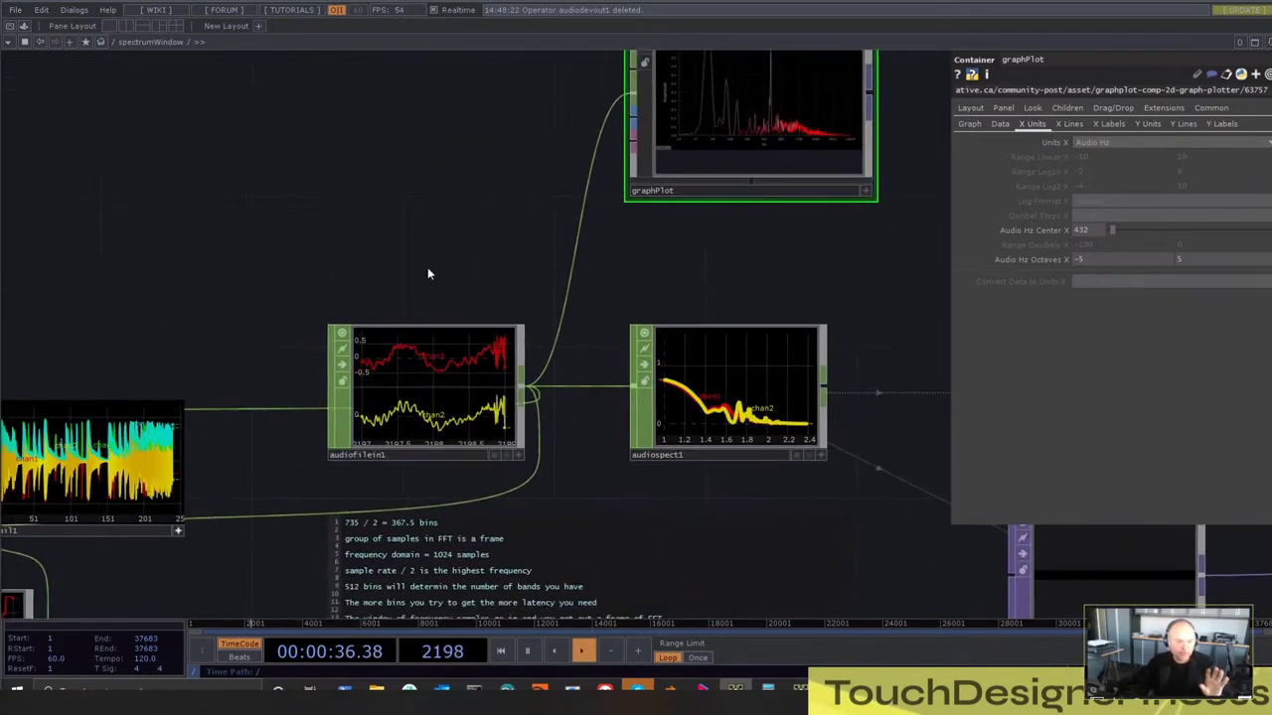